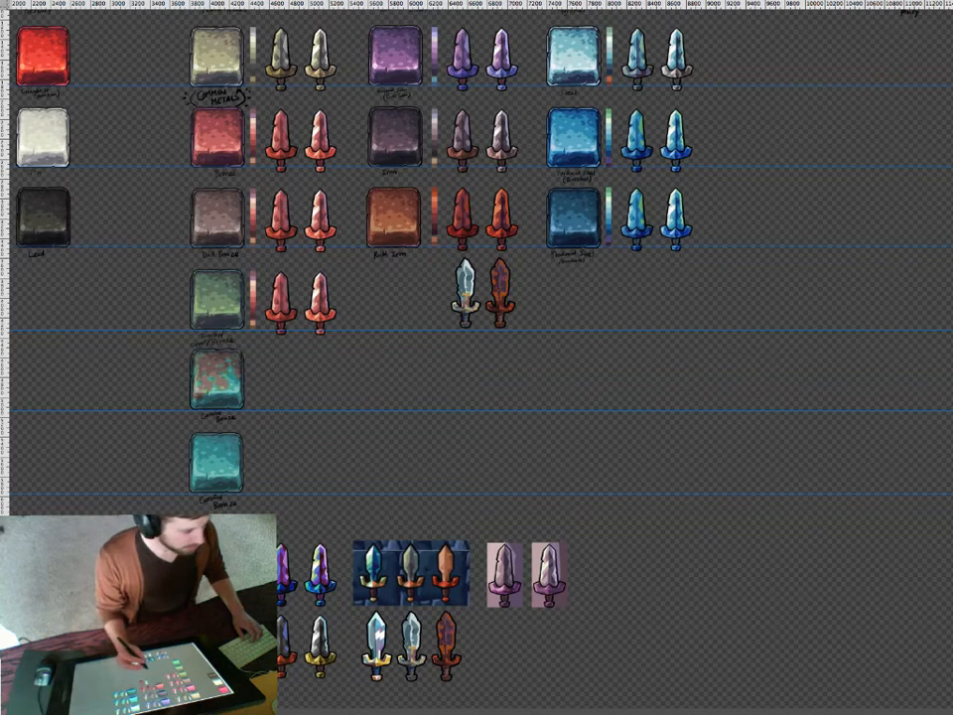
Show the hidden panels and move the lone orange block right to about 17,600 px on the horizontal ruler.
key("Tab")
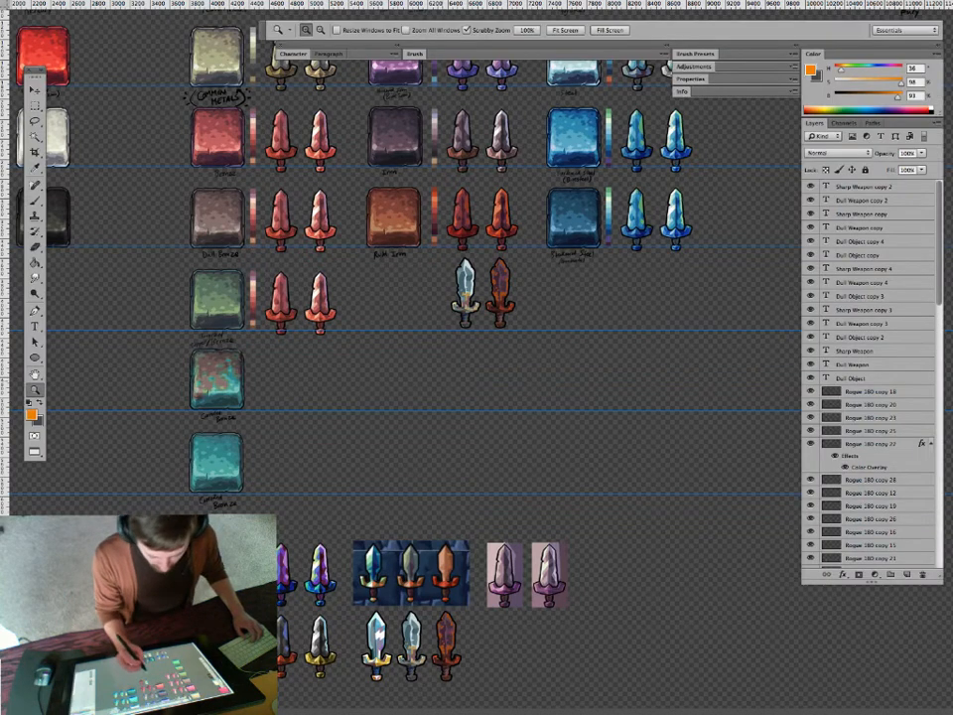
left_click_drag(516, 298, 453, 294)
left_click_drag(311, 392, 441, 448)
left_click_drag(442, 365, 313, 394)
left_click_drag(556, 368, 316, 399)
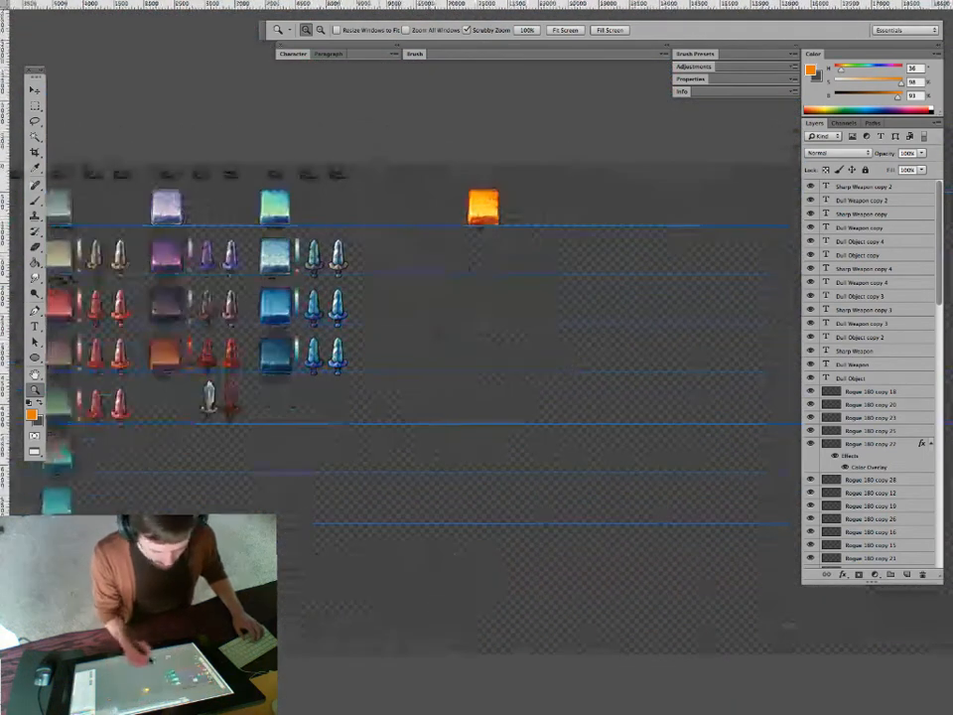
key("v")
left_click_drag(556, 318, 361, 342)
left_click_drag(290, 232, 671, 231)
left_click_drag(695, 328, 562, 330)
left_click_drag(536, 234, 557, 233)
left_click_drag(239, 394, 454, 376)
Select the steel column with its headings, blocks and swords and move it right to about 14,200 px.
key("z")
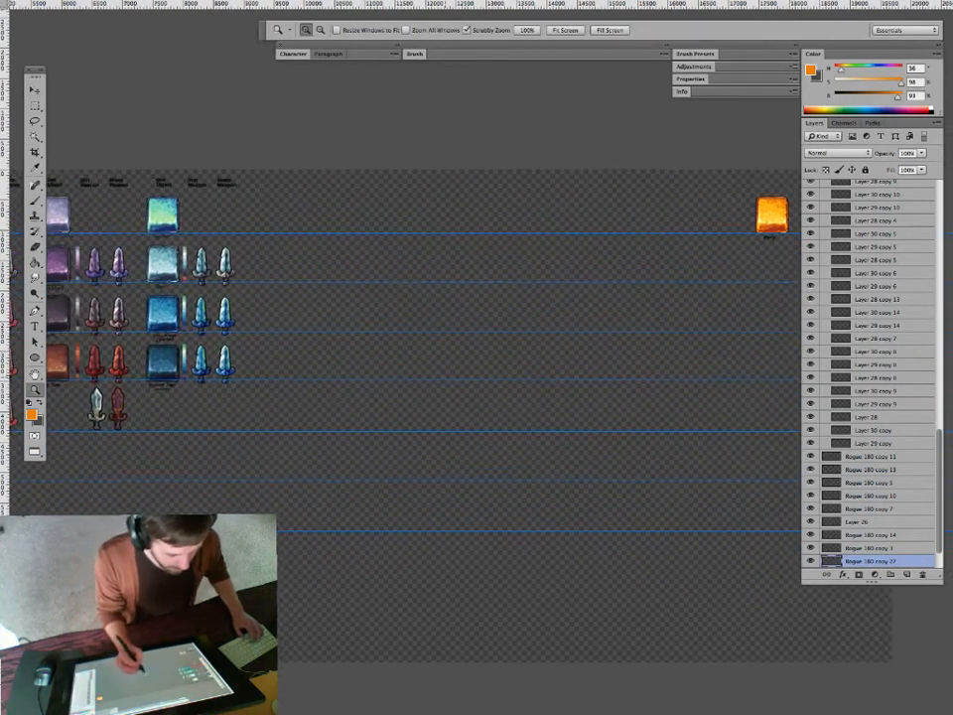
left_click(445, 378, "alt")
left_click(256, 345)
key("v")
left_click_drag(234, 184, 347, 411)
left_click_drag(329, 367, 192, 385)
left_click_drag(132, 347, 535, 347)
Select the iron column with its headings, blocks and swords and move it right to about 11,200 px.
left_click_drag(427, 353, 653, 374)
left_click_drag(346, 213, 249, 490)
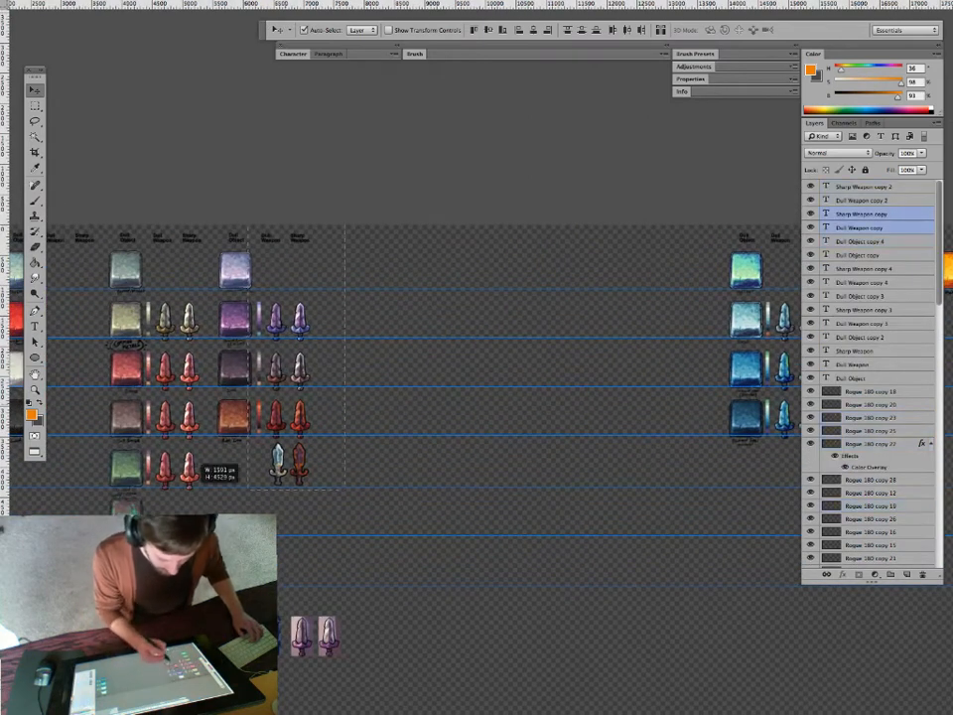
left_click_drag(268, 338, 575, 340)
Move the common metals column with its headings and swords right to about 8,200 px, leaving the gold swords in place.
left_click_drag(169, 342, 363, 325)
left_click_drag(424, 195, 302, 562)
left_click_drag(338, 447, 547, 449)
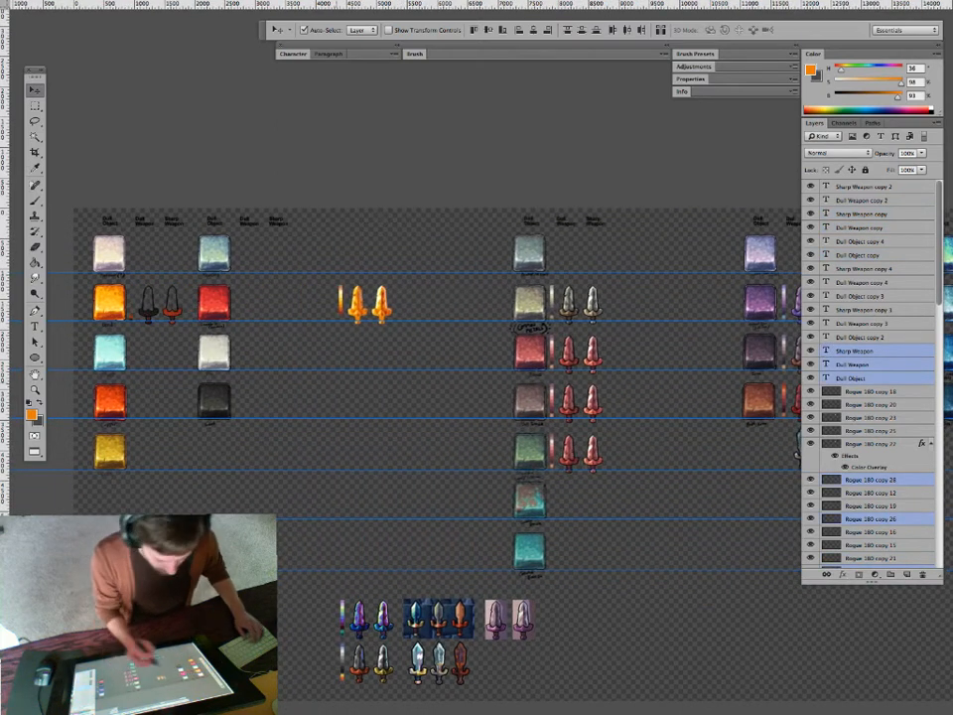
key("super+z")
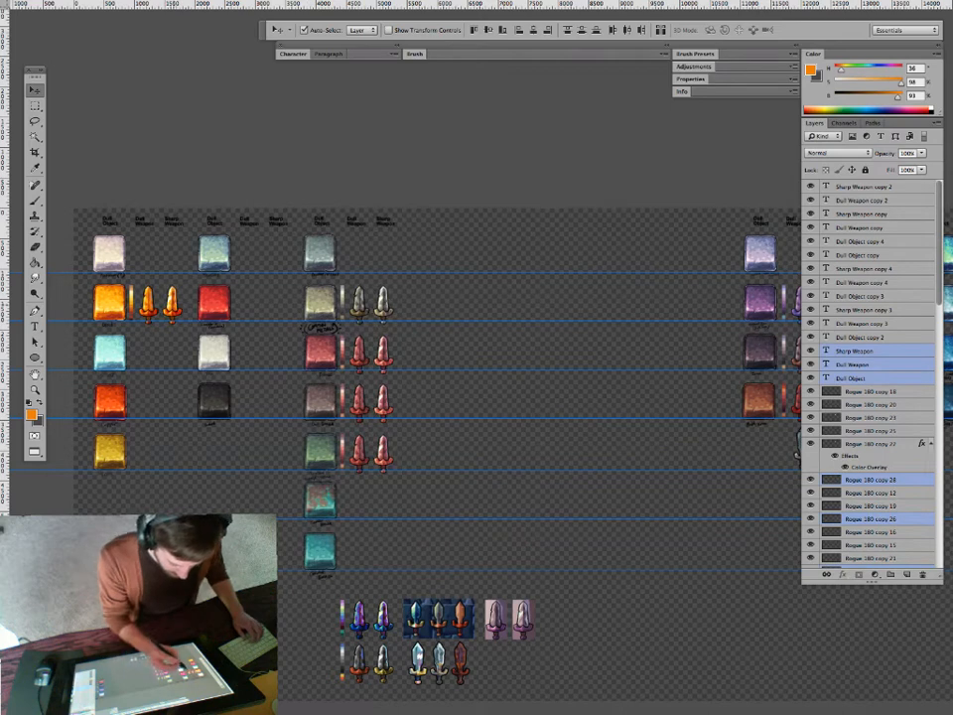
left_click_drag(324, 320, 407, 304)
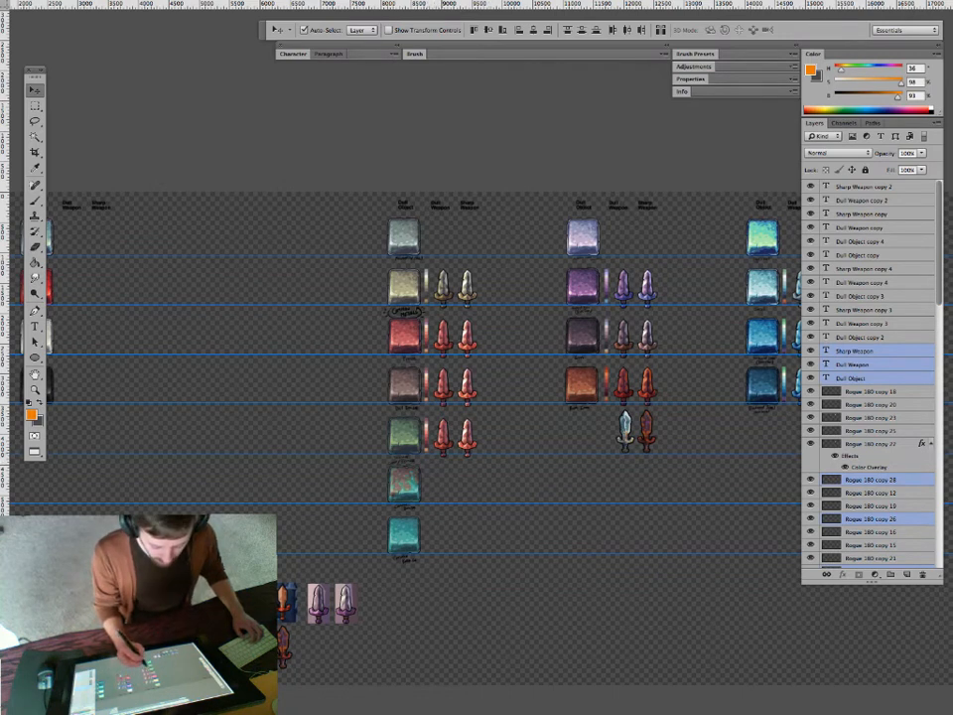
Move the Mercury-to-Lead column with its headings right to about 3,800 px, keeping the gold swords out of the move.
left_click_drag(417, 437, 629, 430)
left_click_drag(226, 183, 368, 425)
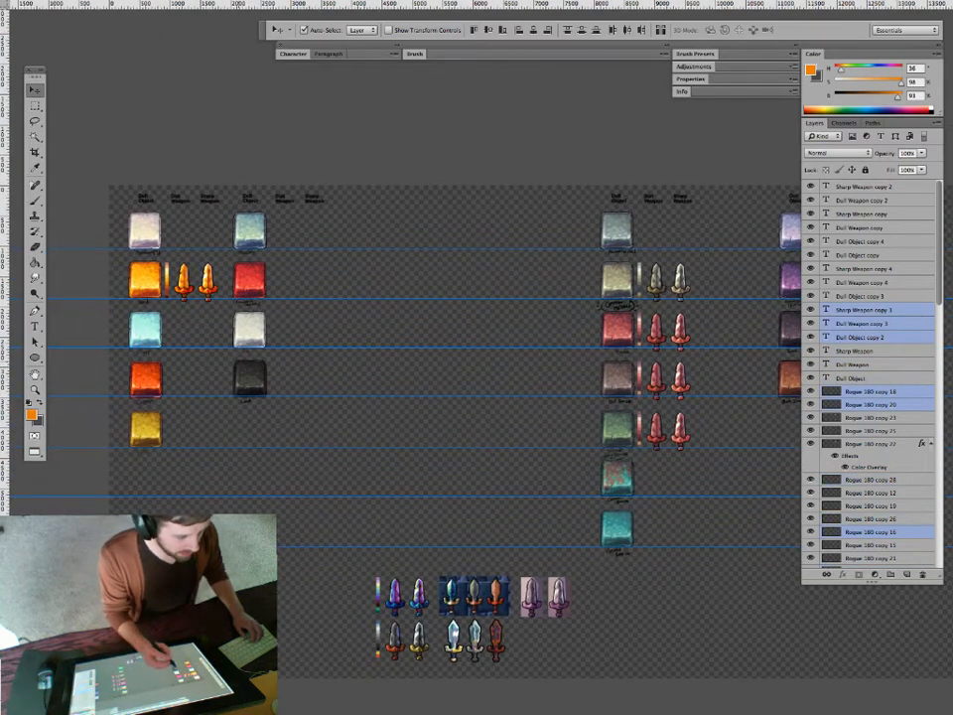
left_click_drag(257, 328, 297, 329)
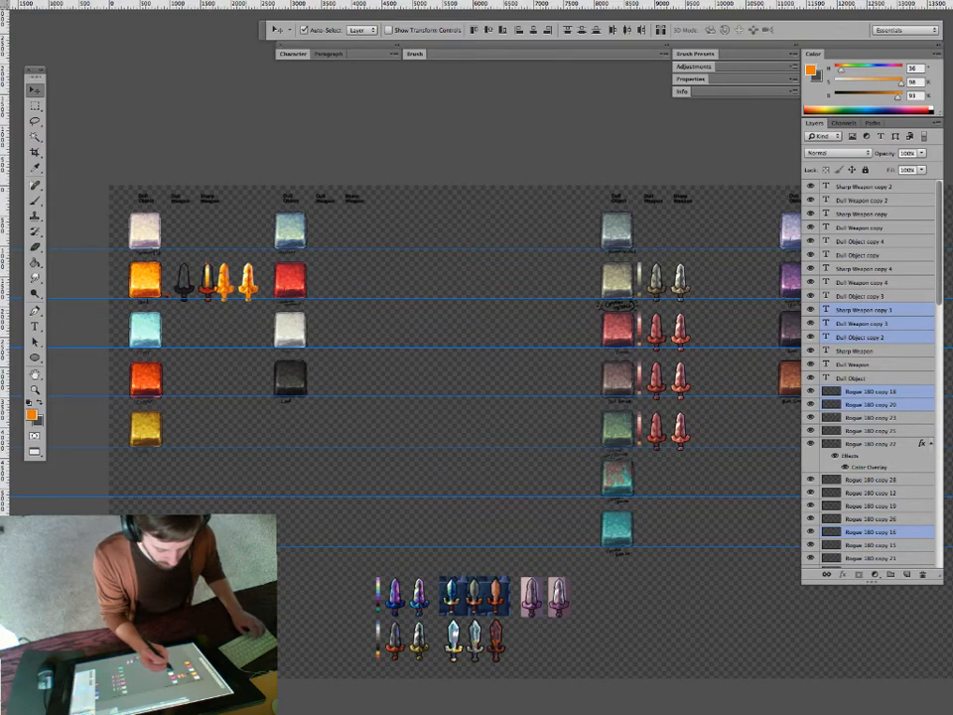
key("super+z")
left_click(198, 288, "super")
left_click(198, 288, "super")
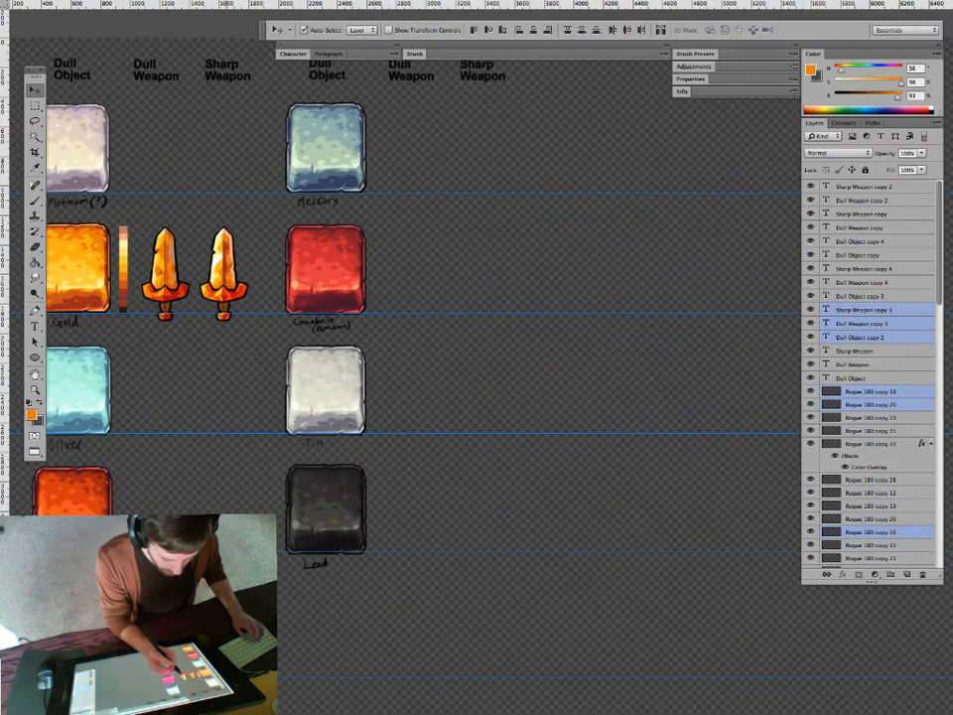
left_click_drag(325, 378, 107, 297)
Shift the lone orange block slightly left, closer to the steel column.
left_click_drag(392, 497, 145, 504)
left_click_drag(596, 507, 341, 524)
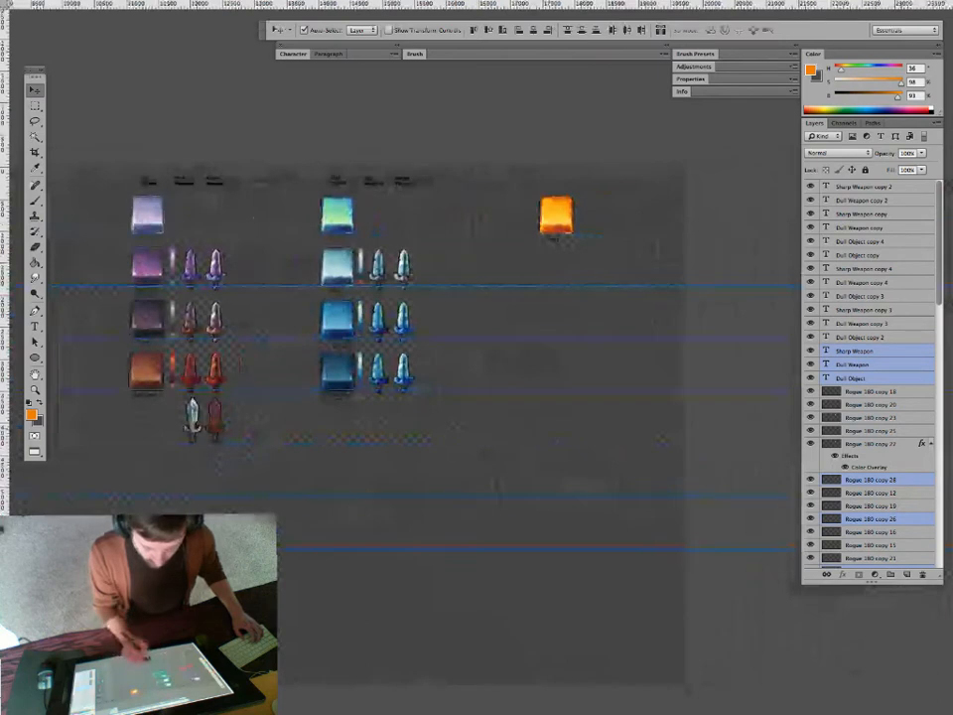
left_click_drag(562, 221, 537, 221)
Select the whole common metals column with its swords and move it left to about 6,800 px.
left_click_drag(388, 496, 549, 478)
left_click_drag(397, 476, 486, 477)
left_click_drag(350, 167, 487, 536)
left_click_drag(370, 531, 344, 530)
Select the iron column with its headings and swords and move it left to about 10,600 px.
left_click_drag(397, 477, 555, 477)
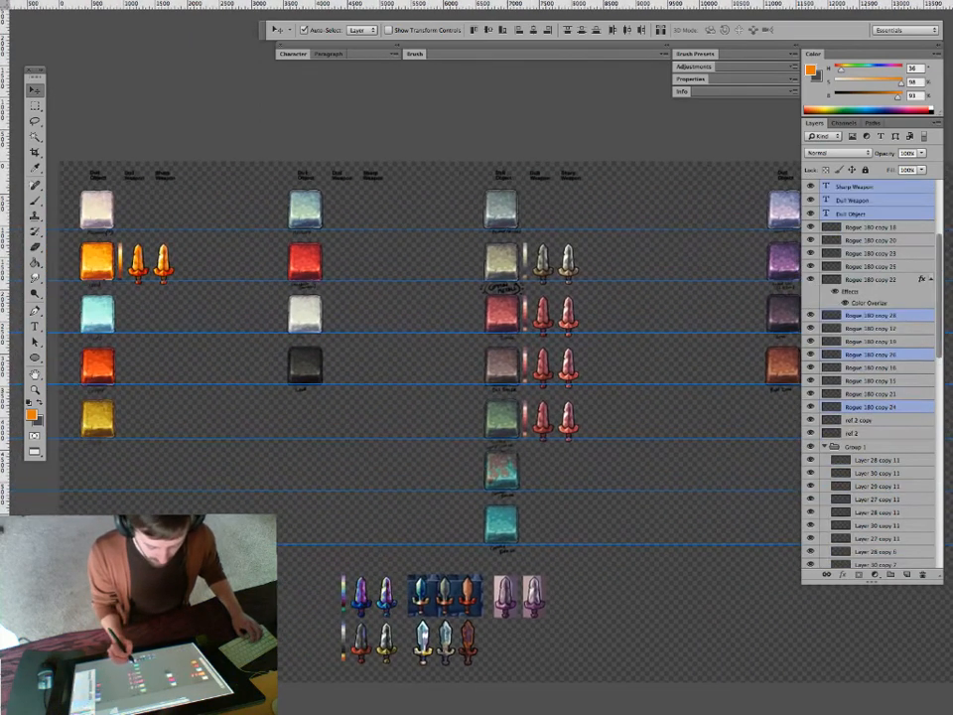
left_click_drag(556, 486, 288, 470)
left_click_drag(497, 457, 395, 472)
left_click_drag(429, 164, 518, 456)
left_click_drag(419, 313, 381, 313)
Examine the spacing between the common metals and iron columns, closing in on the pale khaki sword pair.
left_click_drag(398, 388, 570, 405)
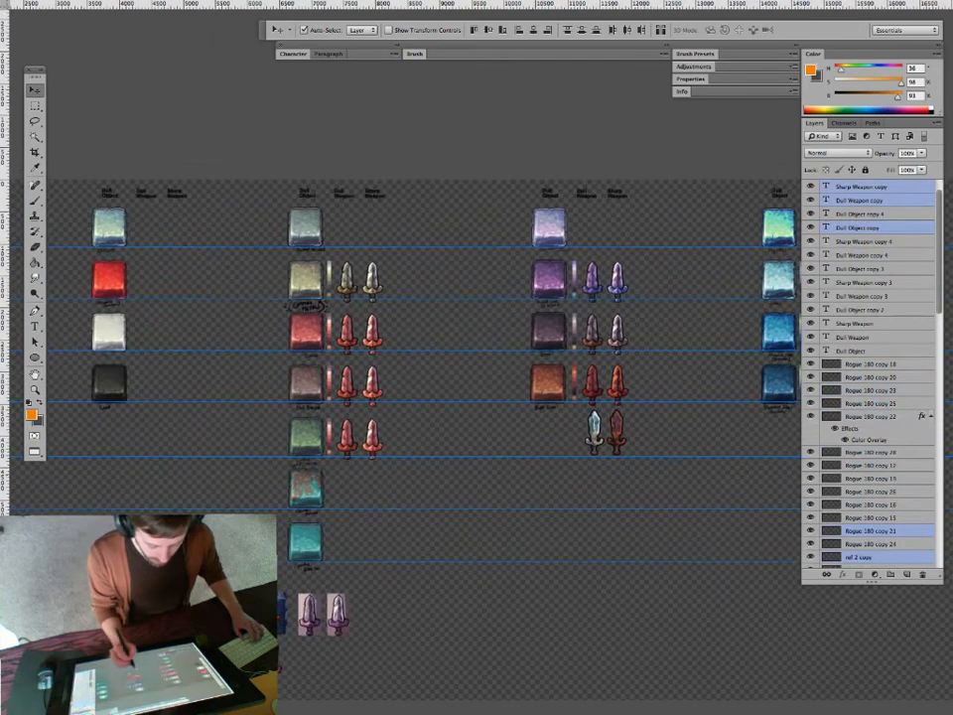
key("z")
left_click_drag(381, 291, 447, 333)
left_click_drag(383, 501, 310, 501)
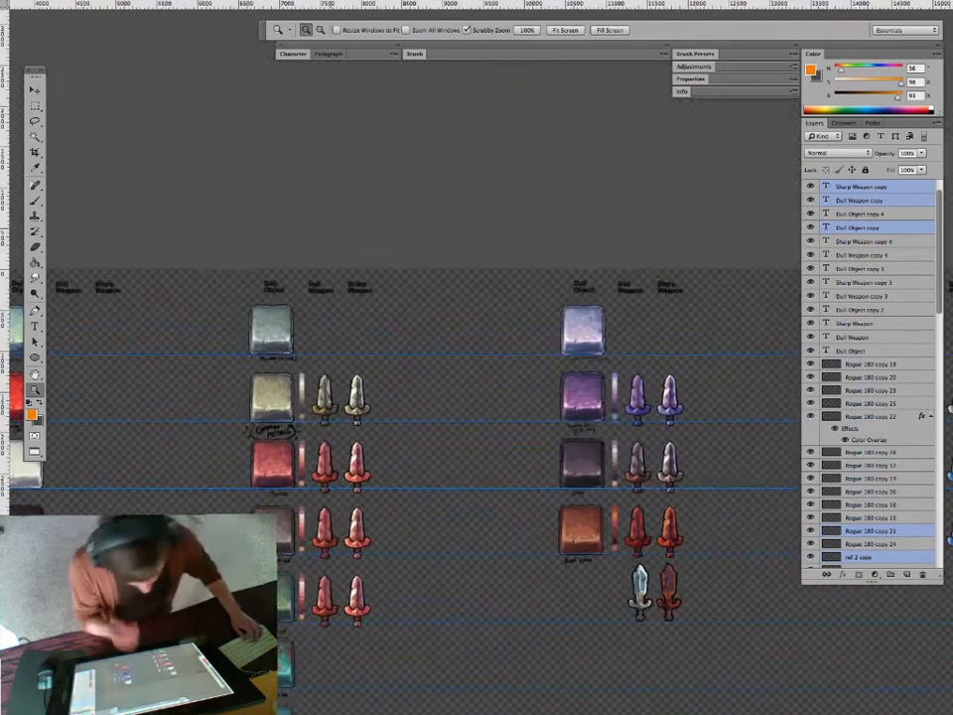
left_click_drag(382, 497, 379, 385)
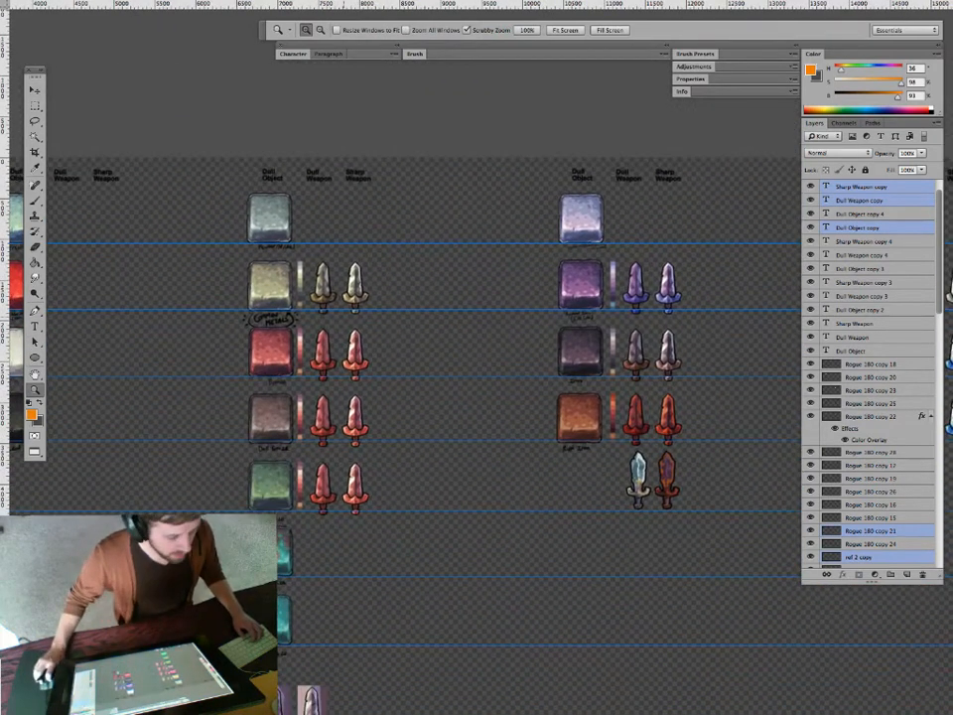
left_click_drag(536, 439, 534, 413)
left_click_drag(342, 264, 391, 376)
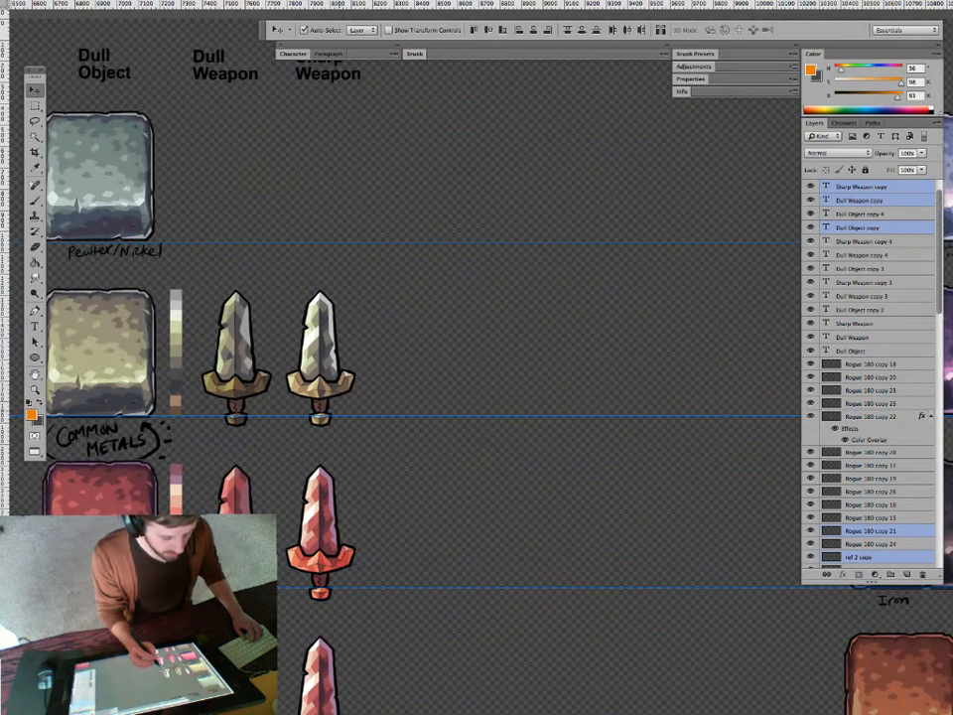
left_click_drag(392, 375, 354, 338)
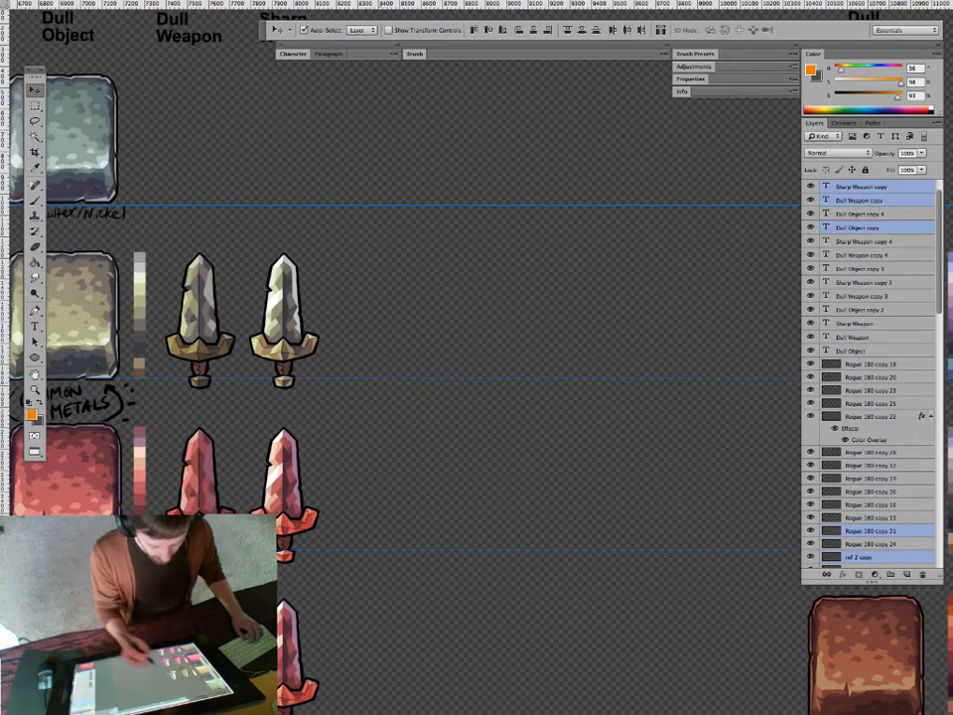
left_click(360, 343)
left_click_drag(310, 347, 406, 347)
key("super+z")
Select the line art of both pale khaki swords and place a copy of the outline pair to their right.
key("m")
mouse_move(410, 230)
left_mouse_down()
mouse_move(300, 315)
mouse_move(162, 399)
left_mouse_up()
key("v")
mouse_move(293, 342)
left_mouse_down()
mouse_move(417, 321)
mouse_move(405, 321)
left_mouse_up()
Duplicate one empty sword outline to the right as the row's fifth sword and clear the selection.
key("m")
left_click_drag(533, 221, 410, 416)
left_click_drag(452, 373, 377, 384)
key("v")
left_click_drag(381, 327, 461, 329)
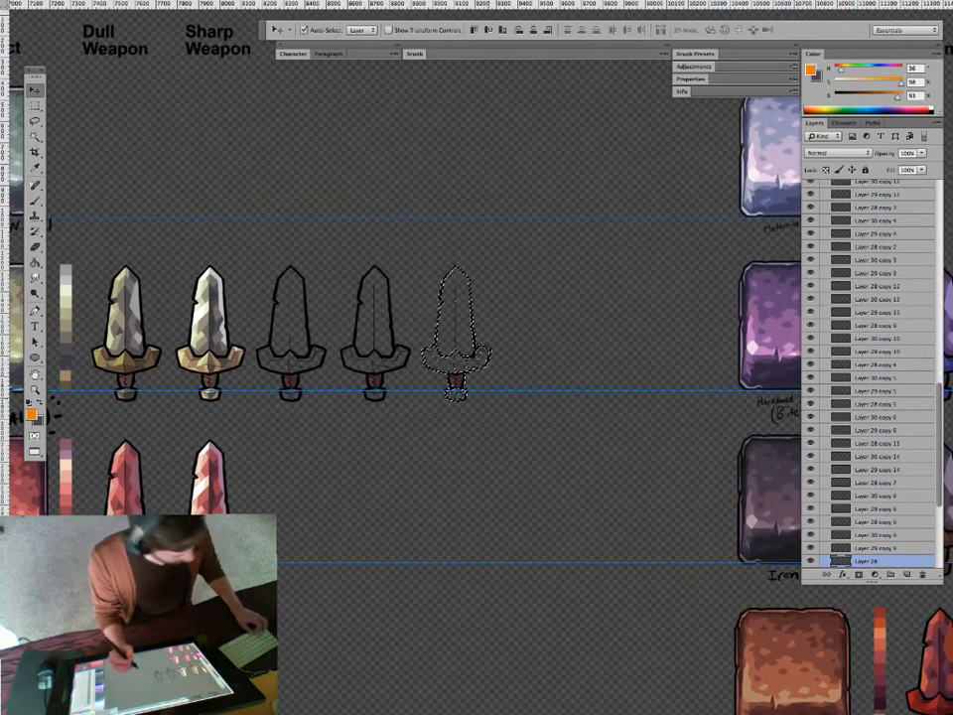
key("ctrl+d")
key("z")
left_click_drag(281, 340, 452, 427)
left_click_drag(452, 427, 386, 417)
key("v")
left_click(286, 437)
left_click_drag(300, 372, 450, 370)
key("ctrl+z")
Select the colour fills of the two pale khaki swords and move them one sword to the right.
key("m")
mouse_move(463, 228)
left_mouse_down()
mouse_move(327, 352)
mouse_move(147, 485)
left_mouse_up()
key("v")
mouse_move(221, 357)
left_mouse_down()
mouse_move(348, 355)
mouse_move(339, 323)
mouse_move(295, 334)
left_mouse_up()
Select the sharp sword's colour fill separately and shift it horizontally to line up with the third outline.
key("z")
key("m")
left_click_drag(345, 213, 453, 452)
key("z")
left_click_drag(413, 360, 466, 360)
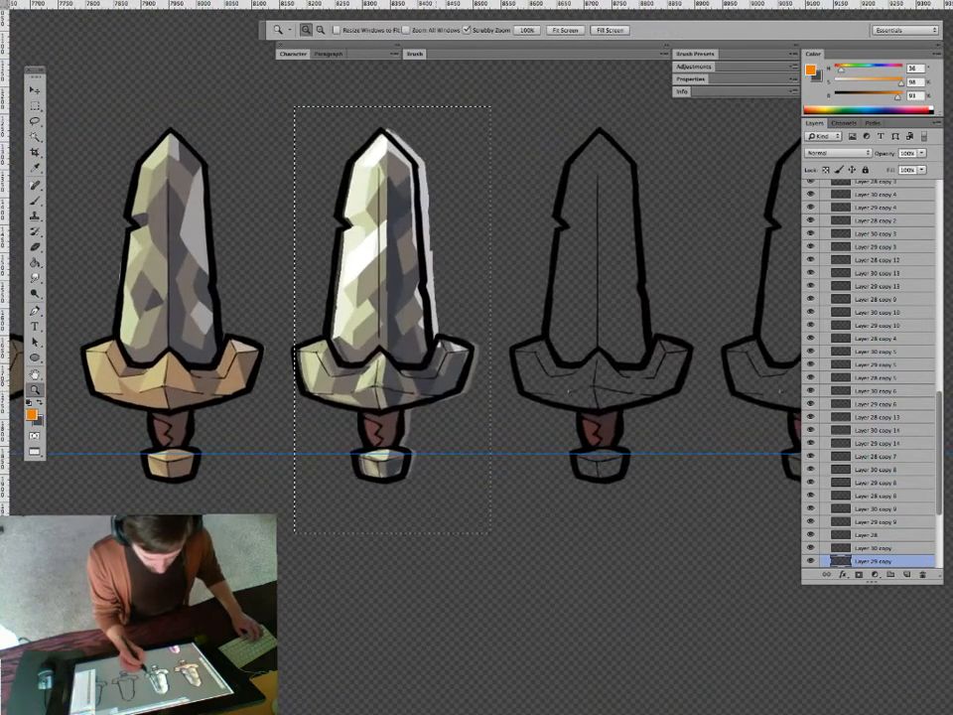
key("m")
left_click_drag(290, 102, 485, 530)
key("v")
left_click_drag(382, 294, 400, 294)
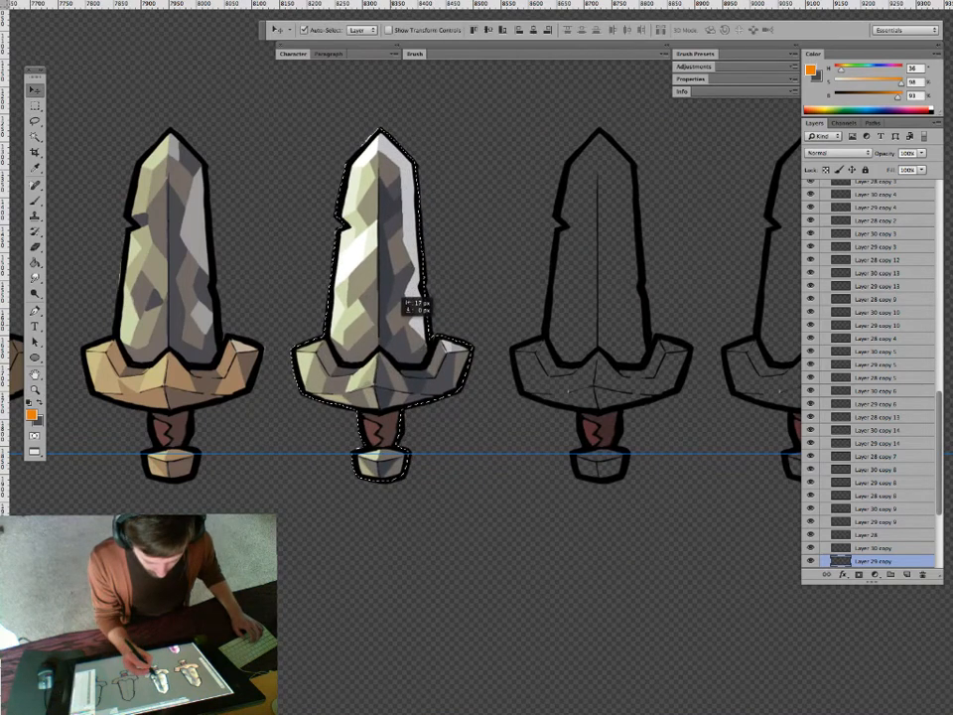
Examine the row of five swords with the shifted colour fills alongside the neighbouring metal blocks.
key("z")
left_click_drag(421, 431, 407, 379)
left_click_drag(416, 448, 365, 448)
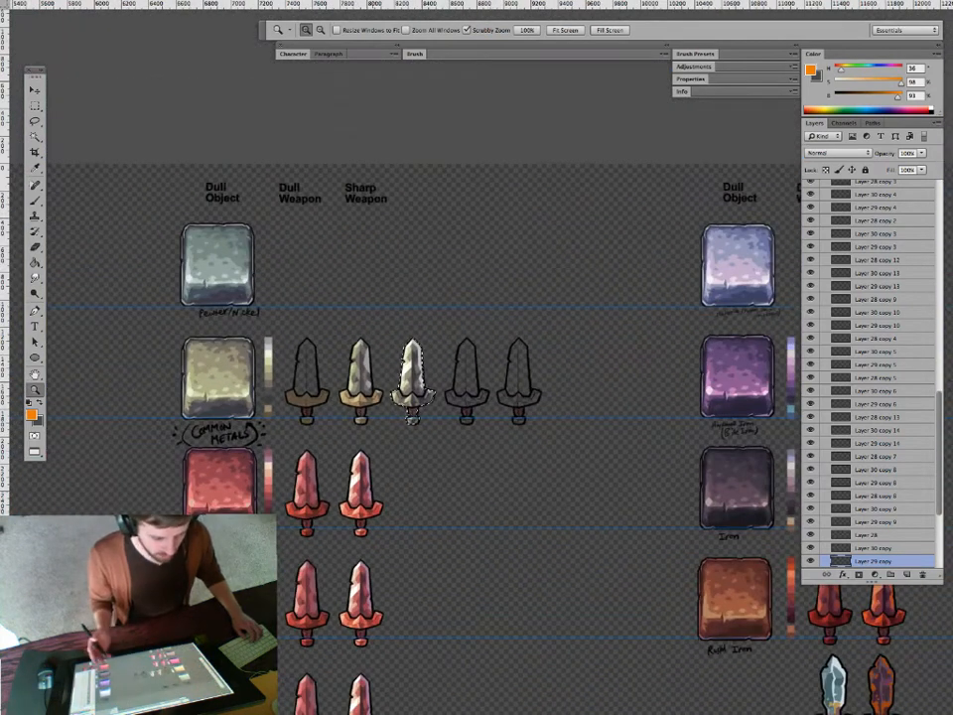
left_click_drag(495, 536, 442, 432)
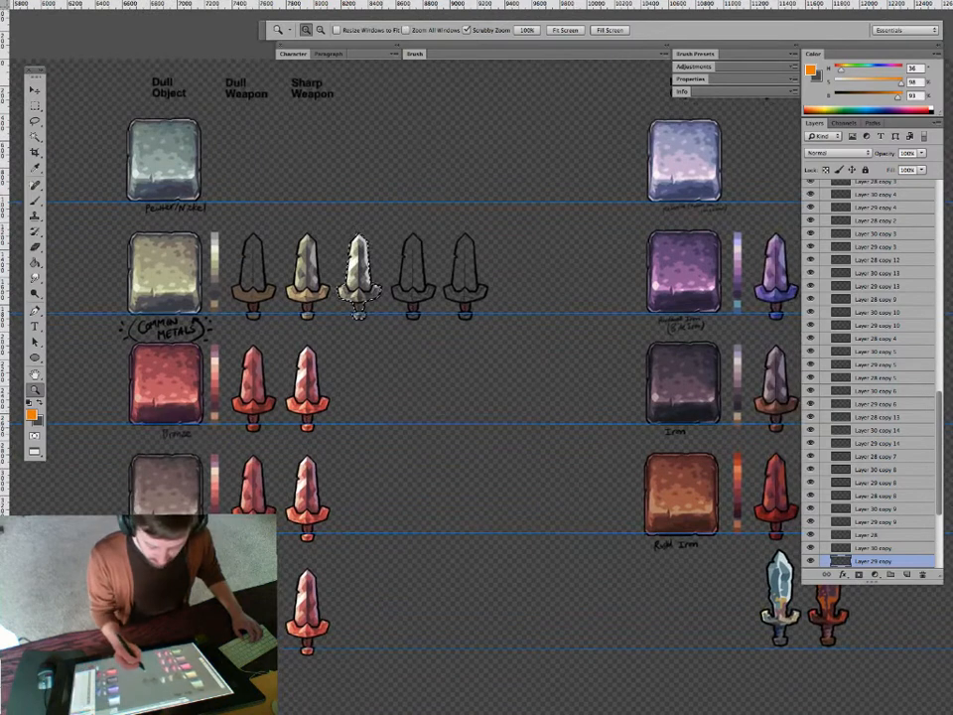
left_click_drag(400, 348, 397, 390)
left_click_drag(286, 343, 334, 343)
left_click_drag(386, 397, 427, 393)
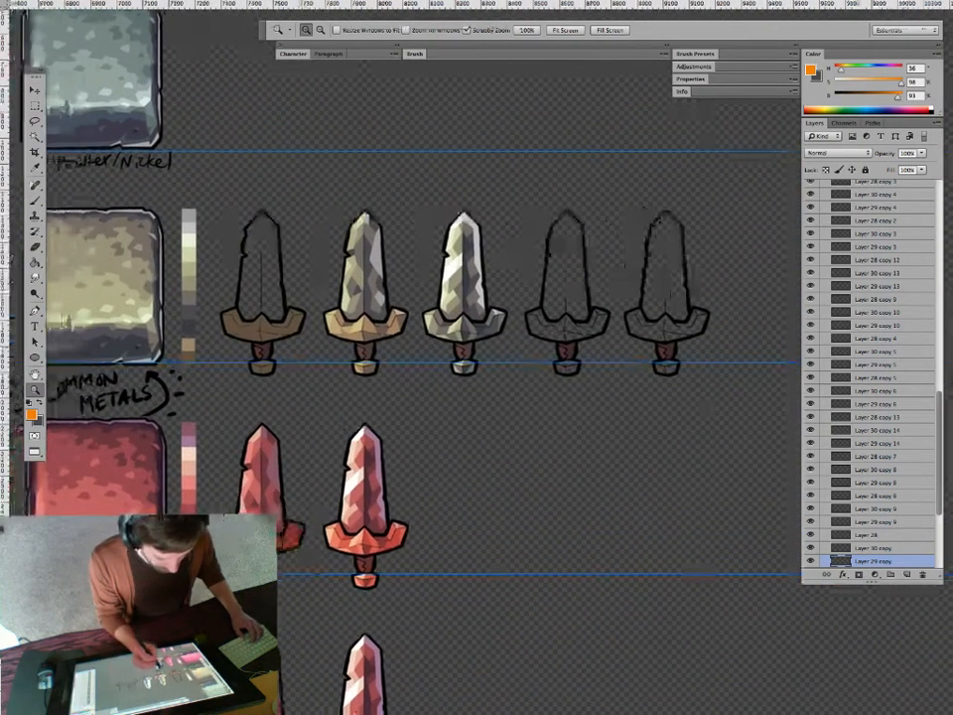
left_click_drag(333, 390, 298, 391)
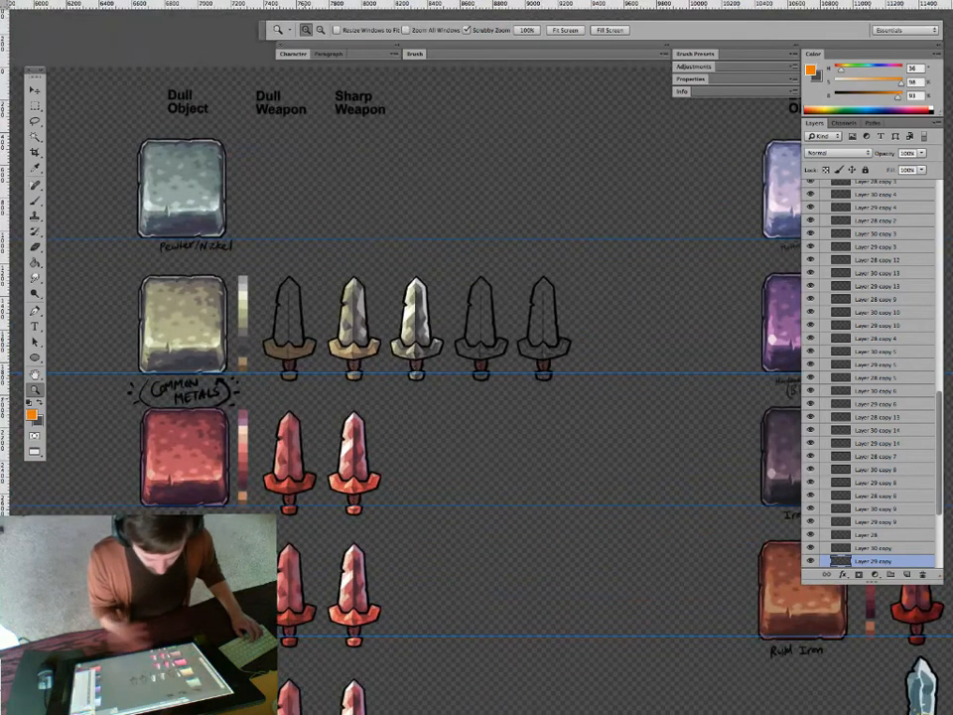
left_click_drag(500, 434, 473, 434)
left_click_drag(536, 507, 491, 396)
left_click_drag(442, 350, 503, 351)
left_click_drag(447, 320, 369, 405)
left_click_drag(300, 374, 390, 373)
key("ctrl+z")
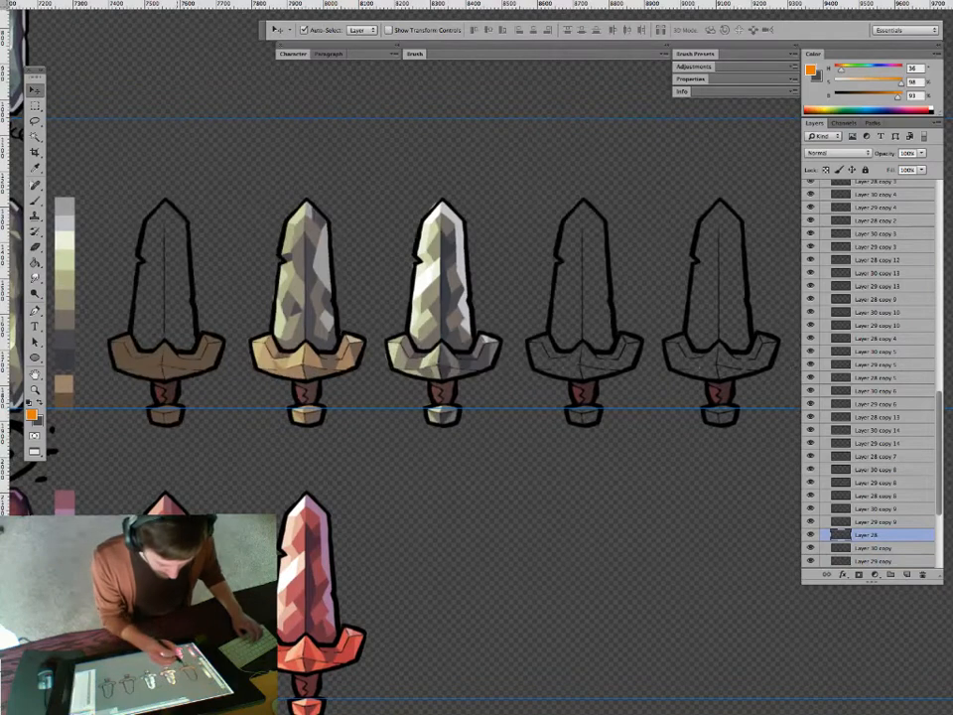
left_click_drag(176, 361, 310, 362)
key("z")
left_click_drag(367, 397, 465, 395)
left_click_drag(539, 361, 403, 362)
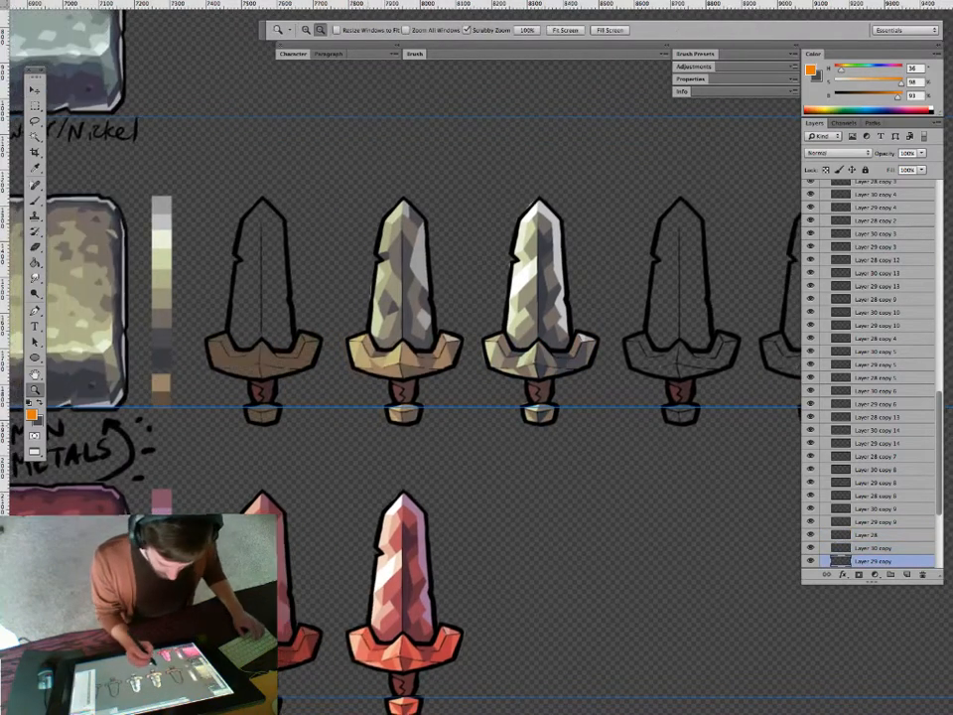
Move the tan overlay tint of the guards and pommels one sword to the right.
key("v")
left_click_drag(409, 338, 518, 340)
left_click_drag(234, 361, 372, 360)
Select the overlay tint on the third sword's guard and pommel, nudge it into alignment and clear the selection.
left_click_drag(497, 417, 383, 425)
key("m")
left_click_drag(504, 312, 357, 450)
key("v")
left_click_drag(488, 360, 482, 359)
key("super+d")
Examine the shifted guard and pommel tints on the two coloured swords, both up close and across the row.
key("z")
left_click_drag(445, 466, 380, 357)
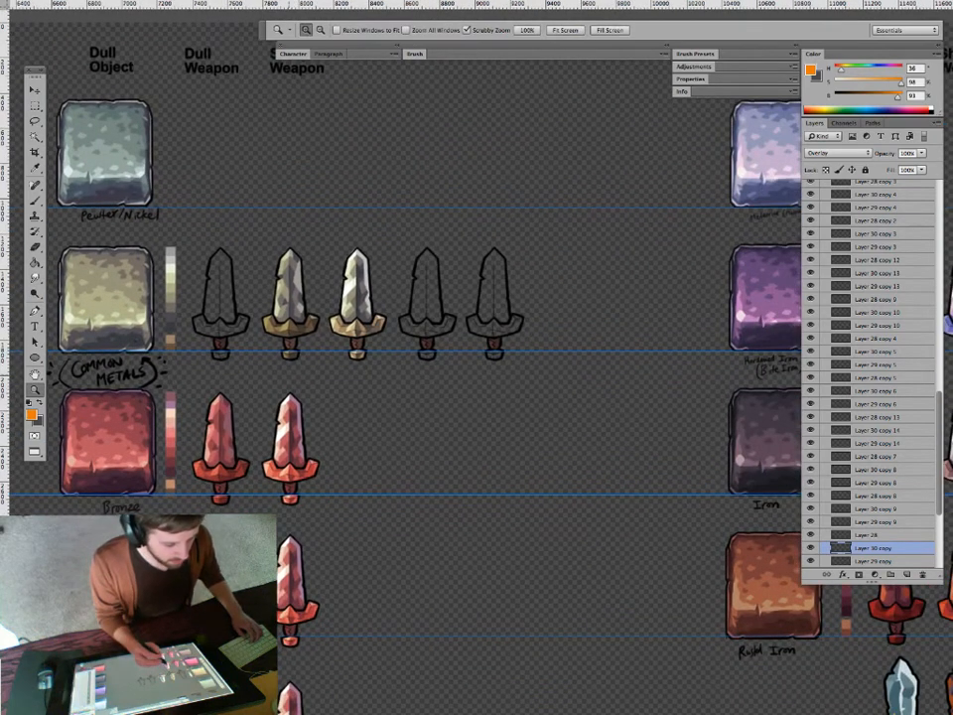
left_click_drag(250, 358, 310, 378)
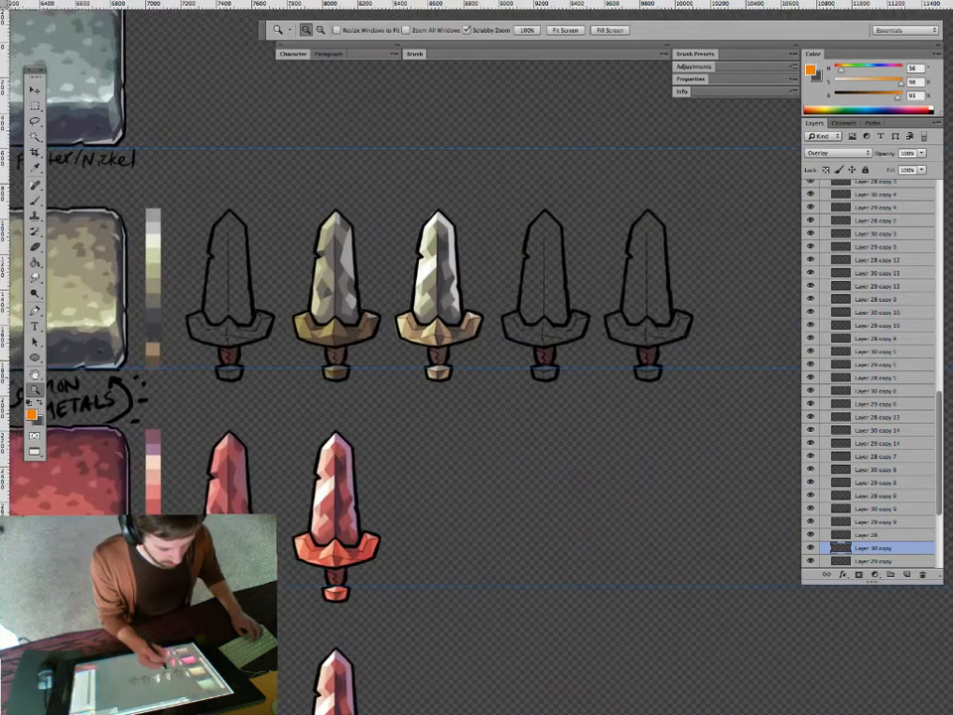
left_click_drag(437, 417, 427, 449)
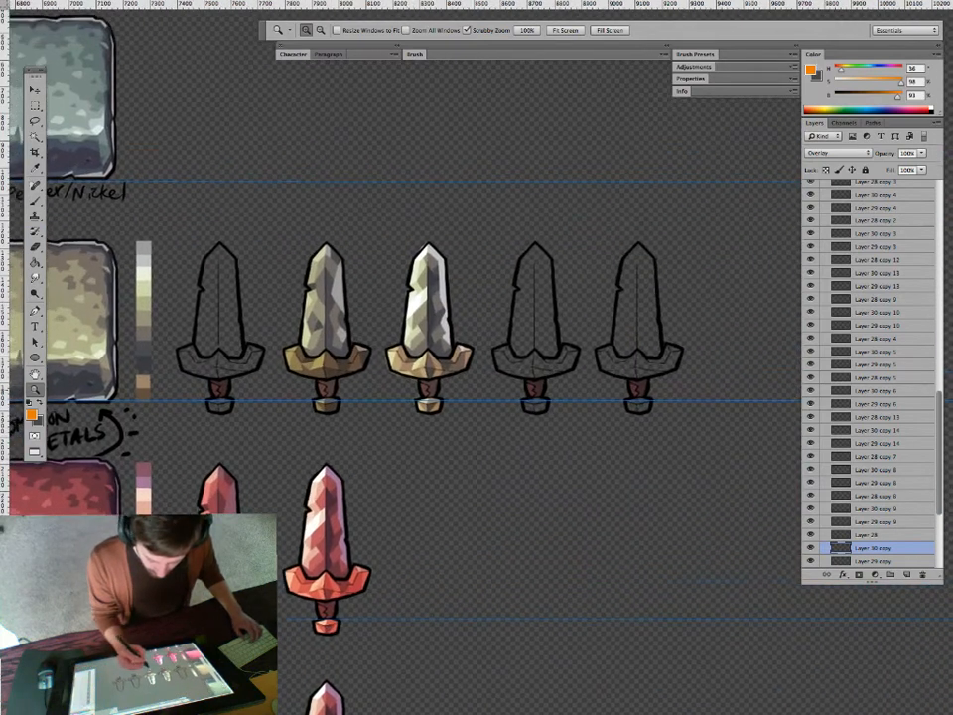
left_click_drag(426, 390, 510, 390)
key("v")
left_click(666, 342)
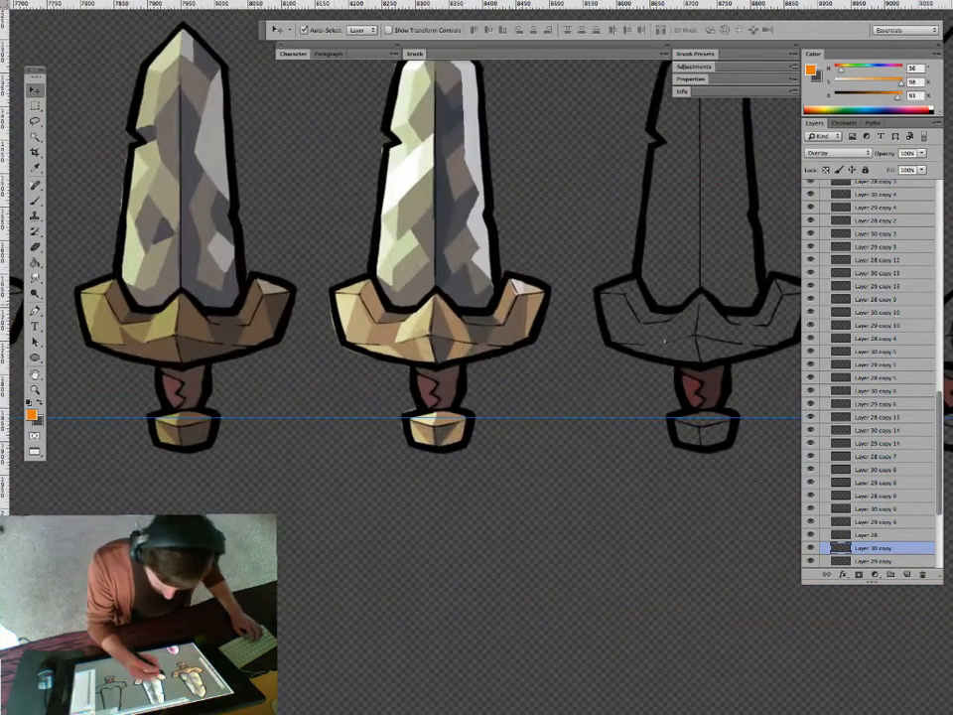
key("e")
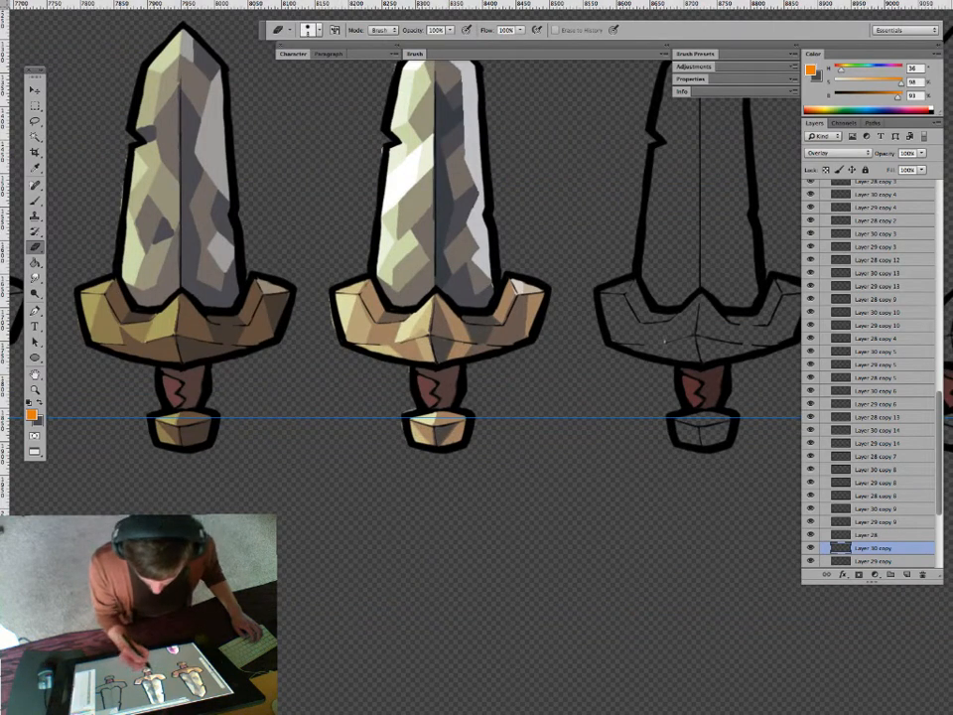
key("super+space")
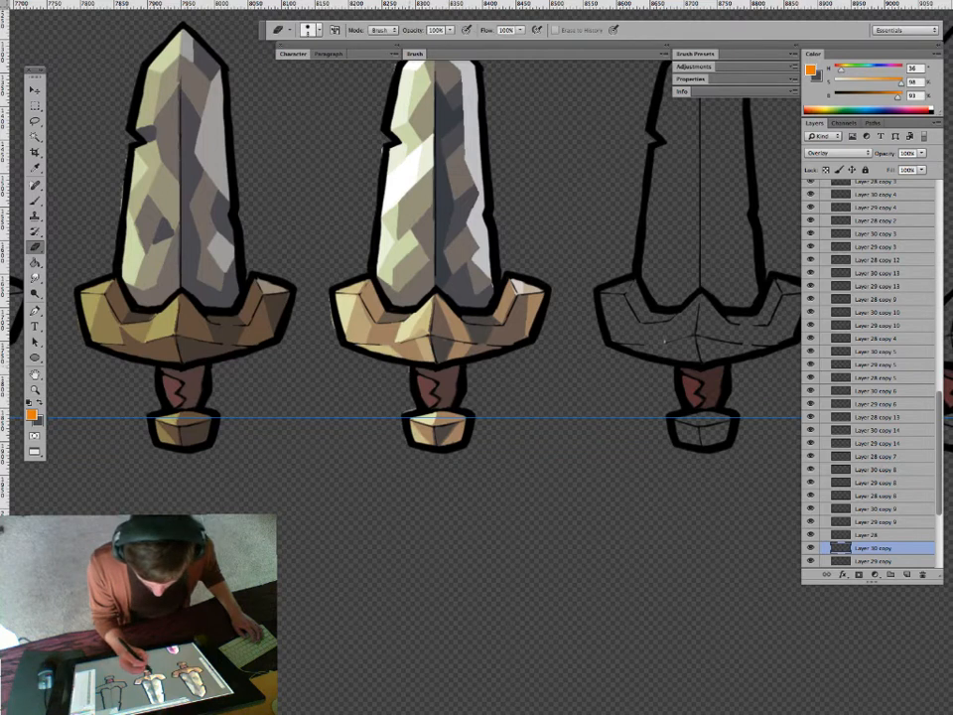
key("super+space")
mouse_move(419, 402)
left_mouse_down()
mouse_move(382, 401)
mouse_move(424, 419)
left_mouse_up()
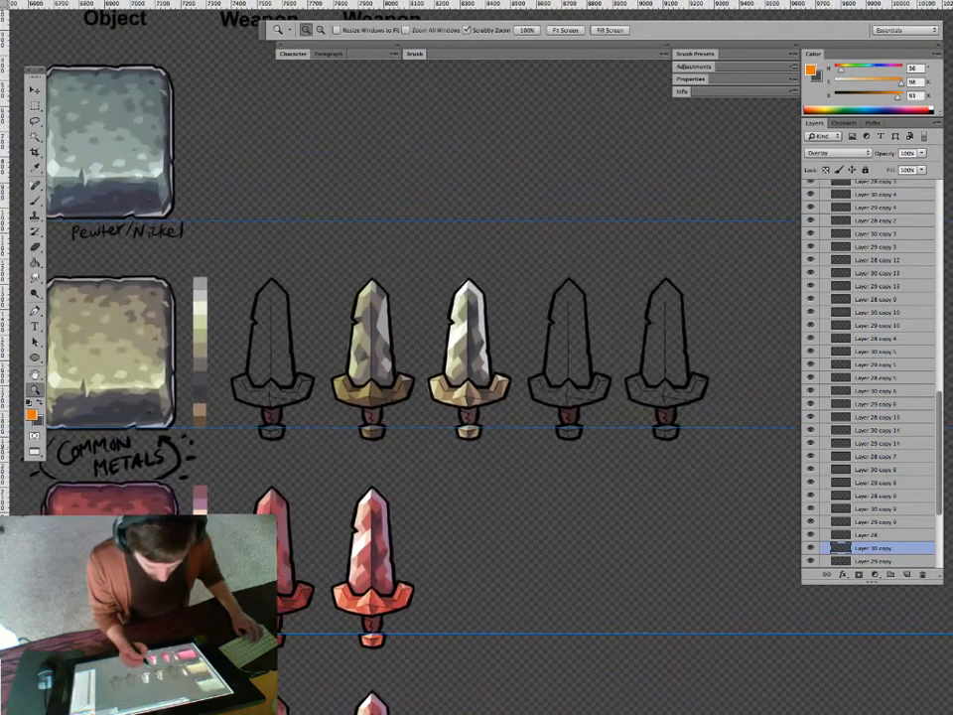
On the sword outline layer, sample the outline black and paint a crack into the right edge of the first sword's blade.
left_click_drag(323, 403, 398, 434)
key("v")
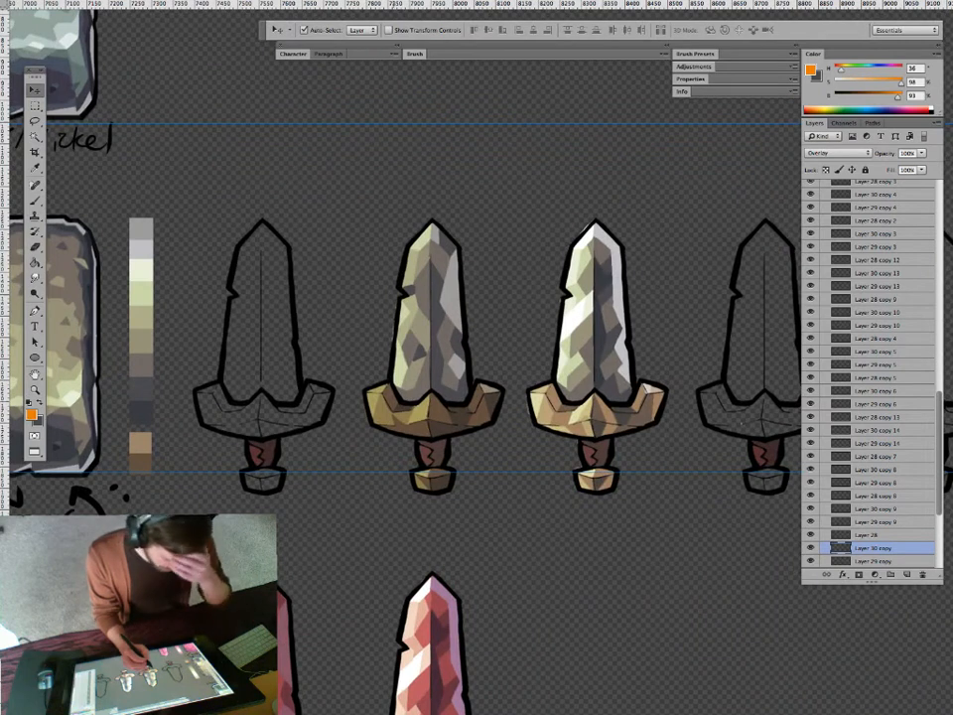
left_click(602, 397)
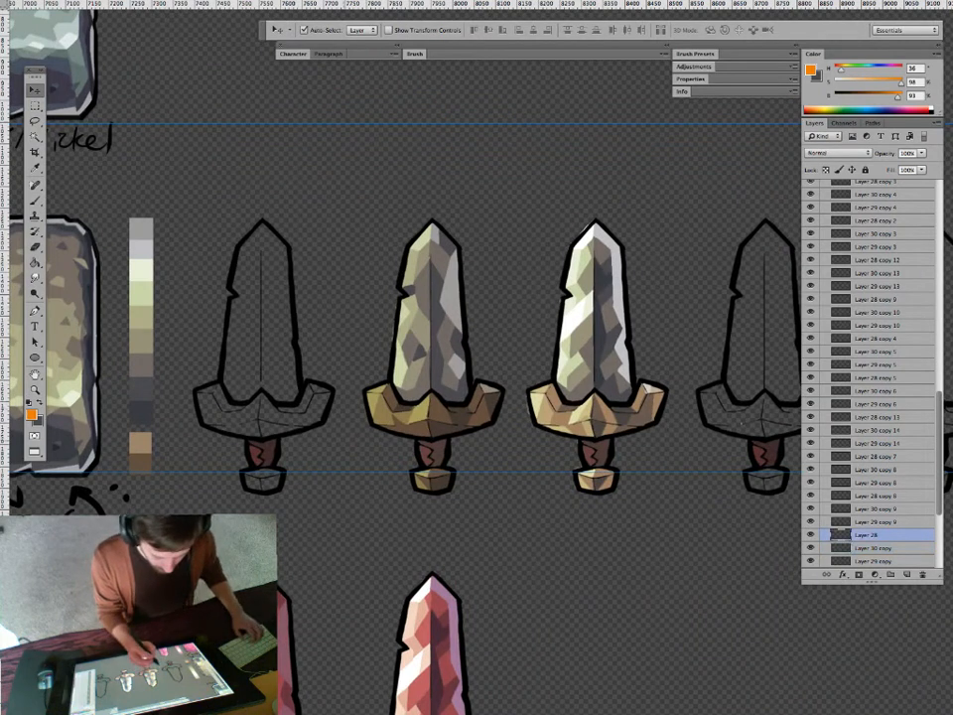
left_click_drag(327, 377, 335, 391)
key("b")
left_click(303, 351, "alt")
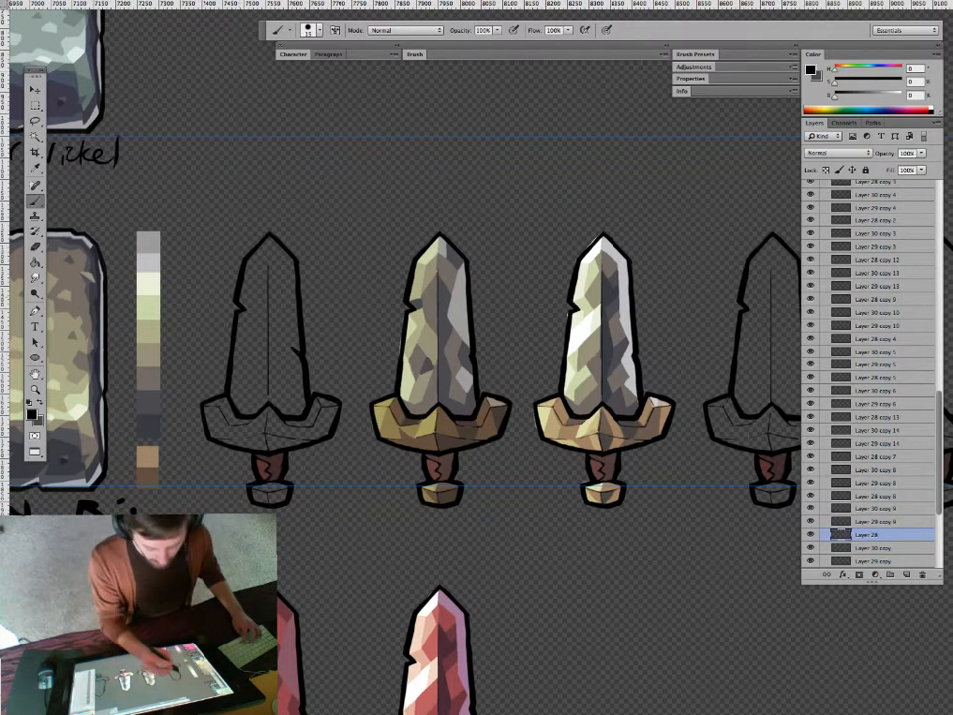
Deepen and reshape the notch on the left edge of the first sword's blade with the Brush and Eraser.
key("e")
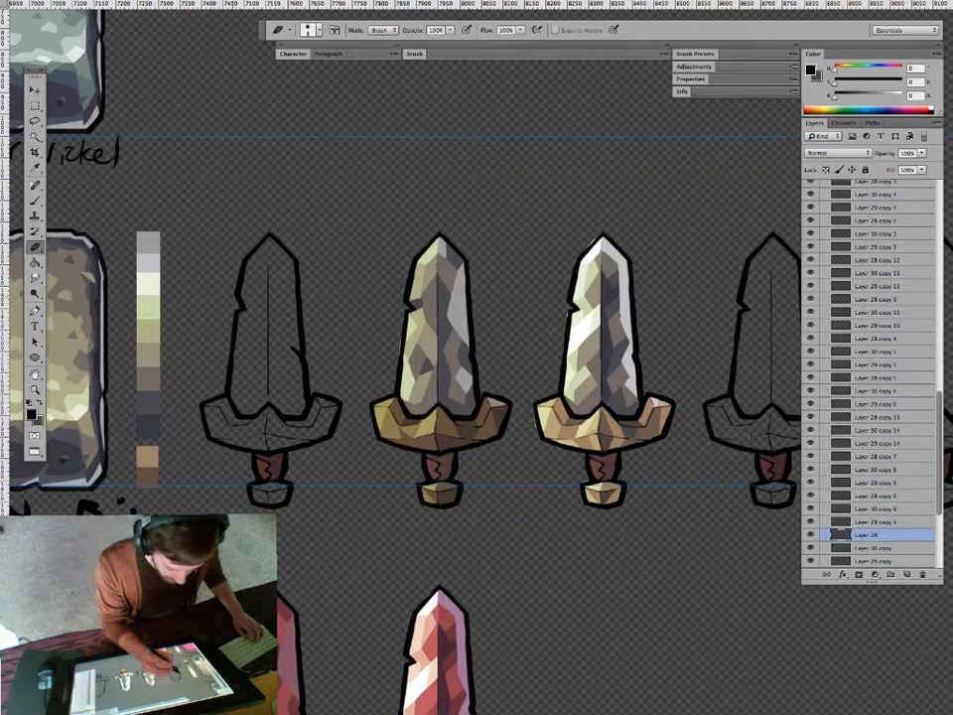
key("b")
key("z")
left_click_drag(238, 320, 273, 320)
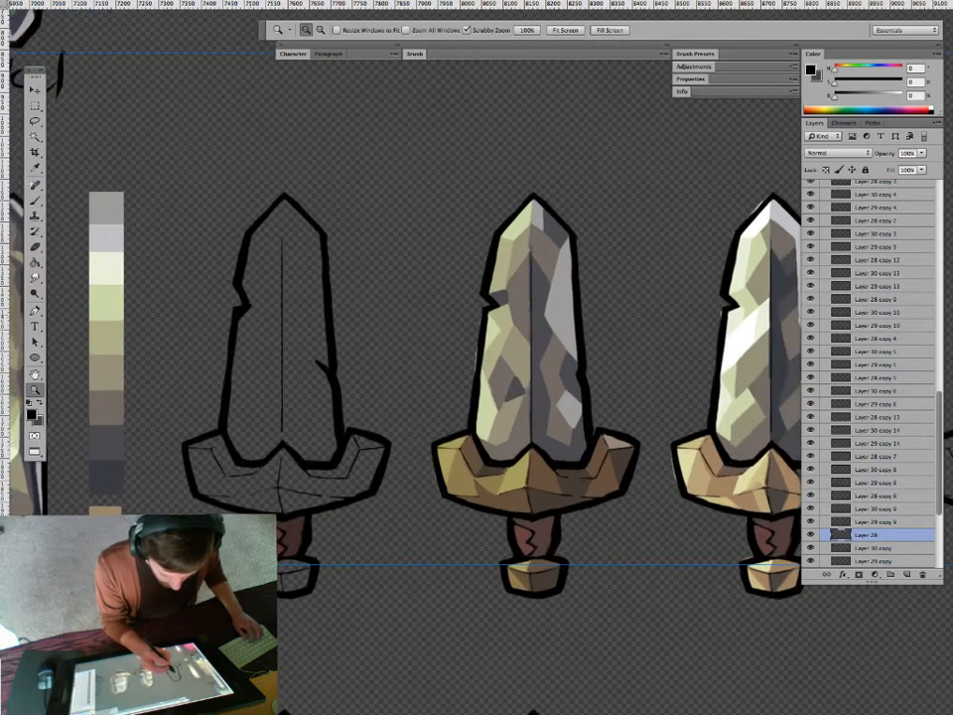
key("e")
key("b")
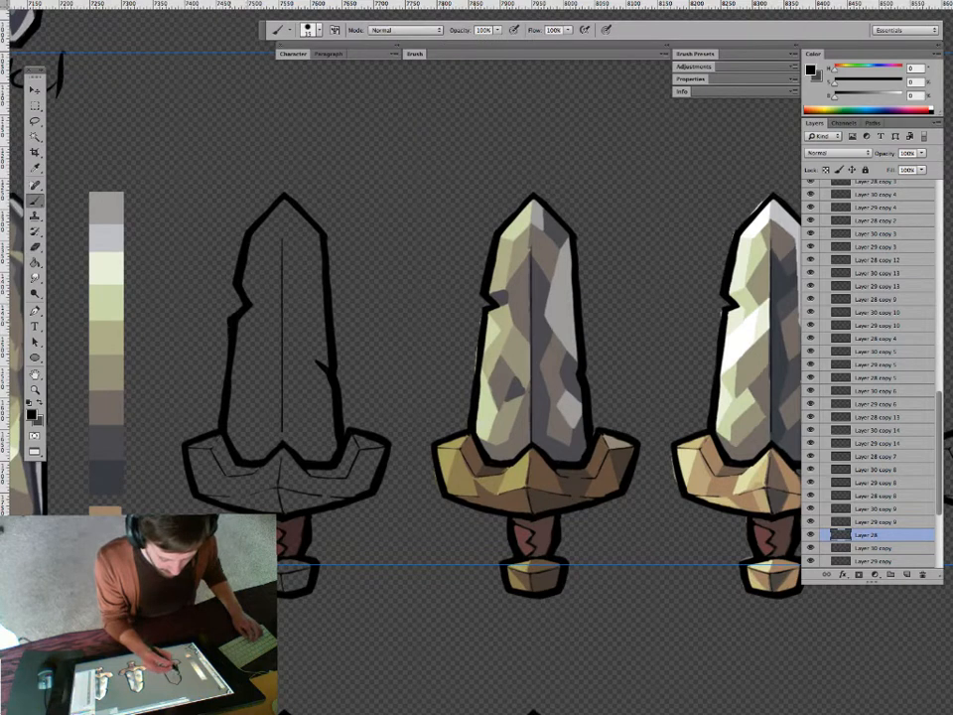
key("e")
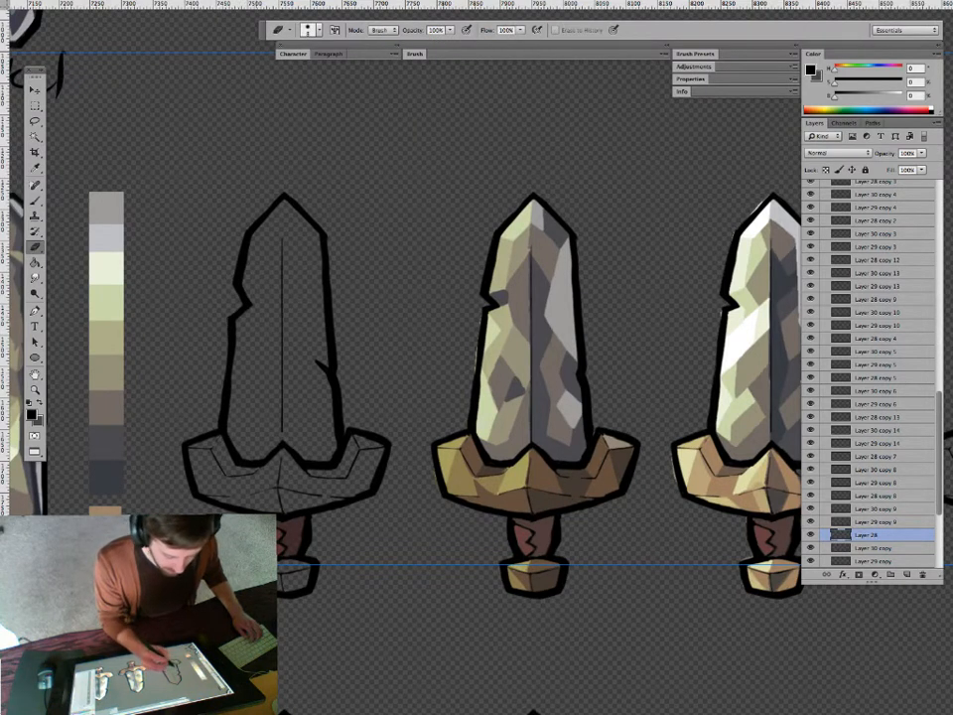
Examine the damaged outline of the first sword within its row and across the whole metal palette sheet.
key("z")
mouse_move(320, 437)
left_mouse_down()
mouse_move(260, 437)
mouse_move(257, 424)
left_mouse_up()
left_click_drag(508, 518, 241, 316)
left_click_drag(398, 437, 400, 456)
left_click_drag(317, 457, 339, 429)
left_click_drag(245, 284, 422, 435)
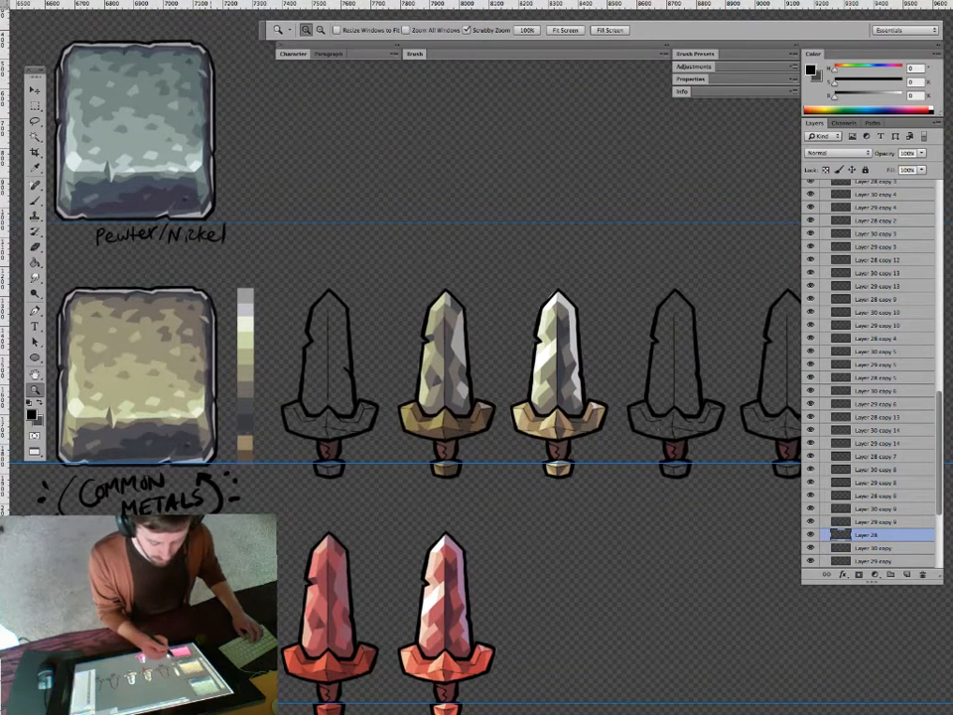
left_click_drag(318, 417, 352, 417)
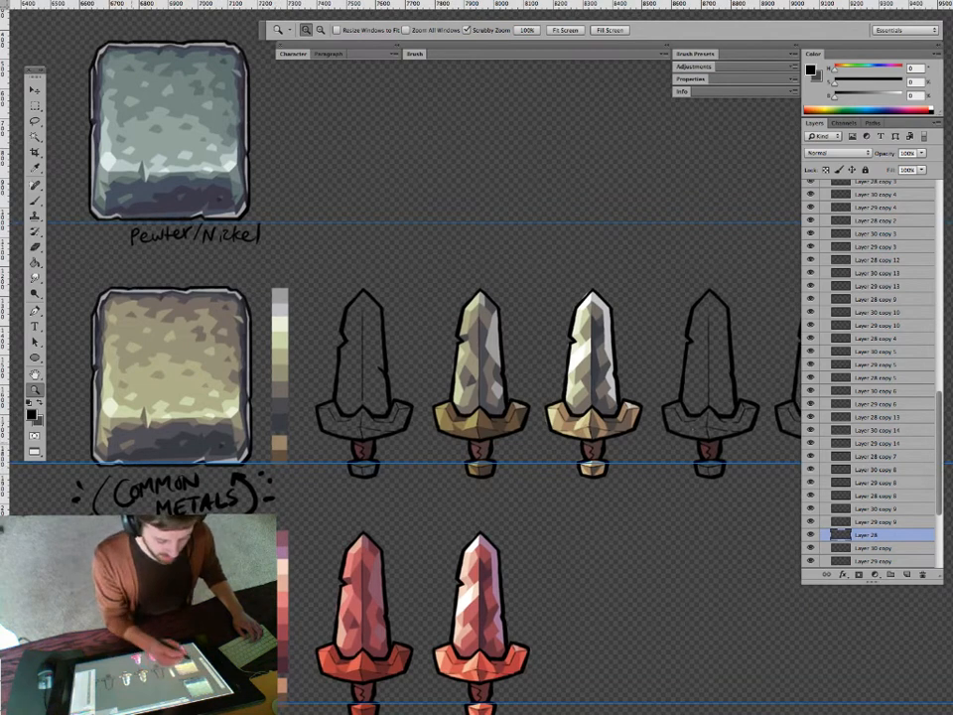
left_click_drag(337, 537, 386, 531)
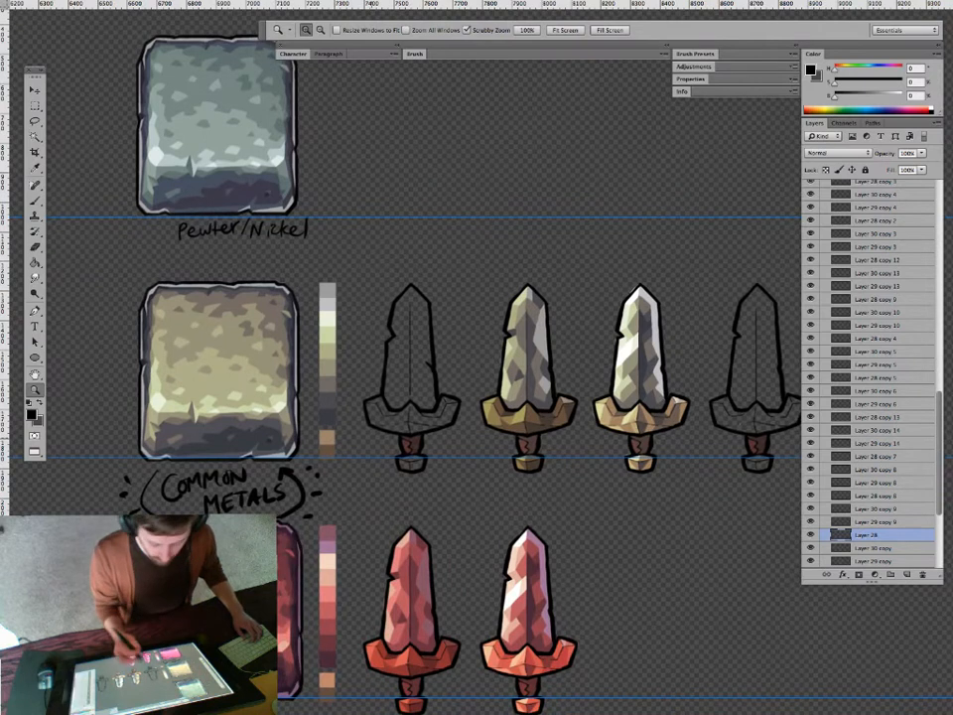
left_click_drag(397, 497, 338, 503)
left_click_drag(369, 429, 275, 439)
left_click_drag(357, 466, 331, 346)
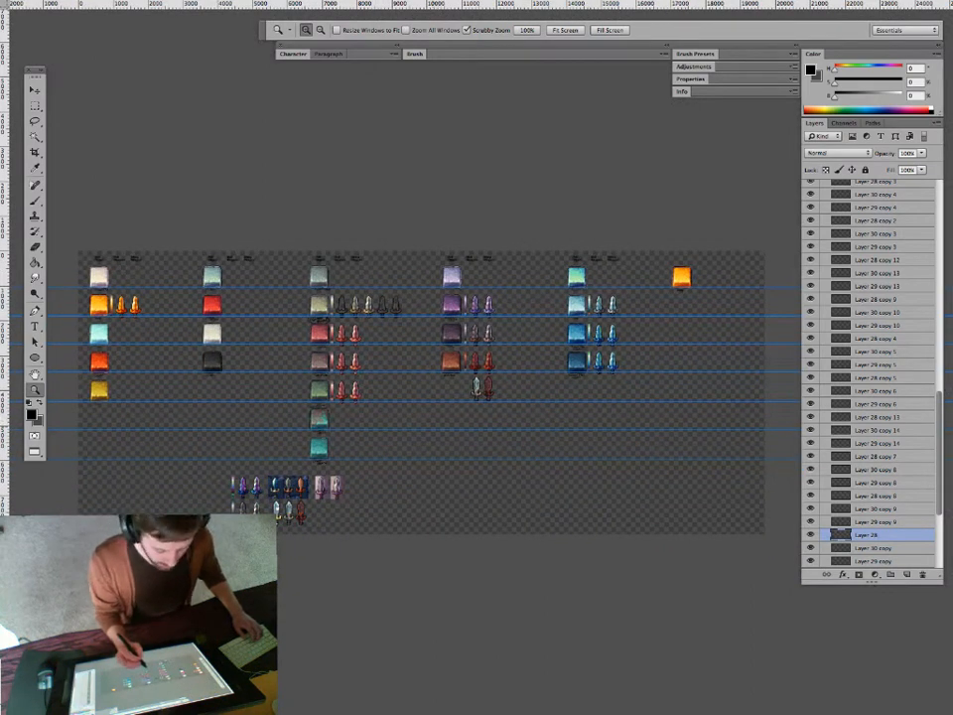
left_click_drag(523, 417, 526, 409)
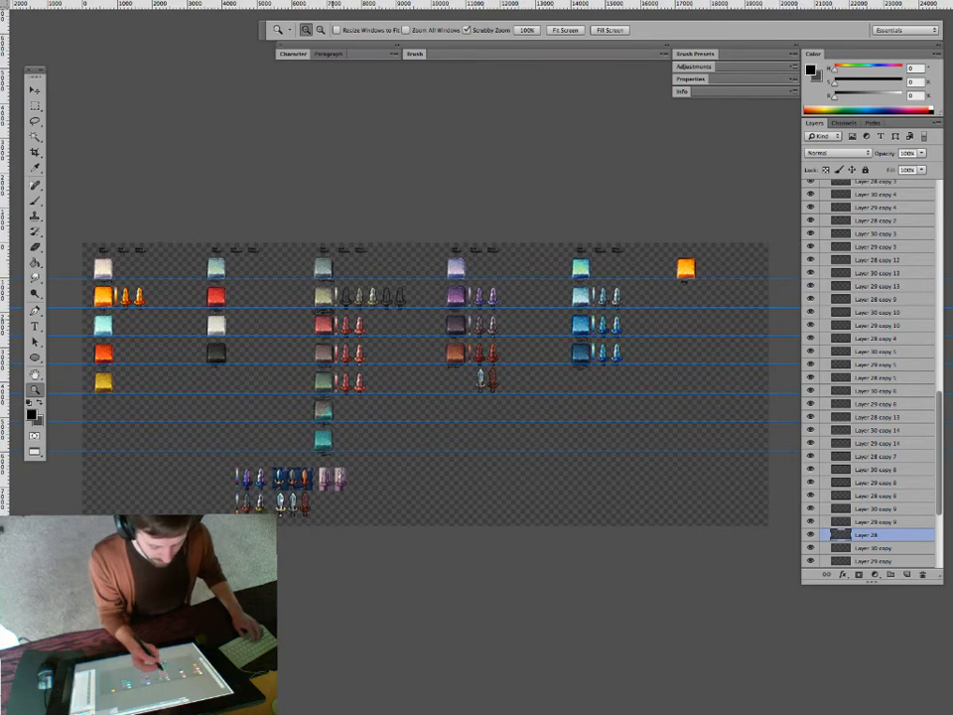
left_click_drag(345, 321, 412, 322)
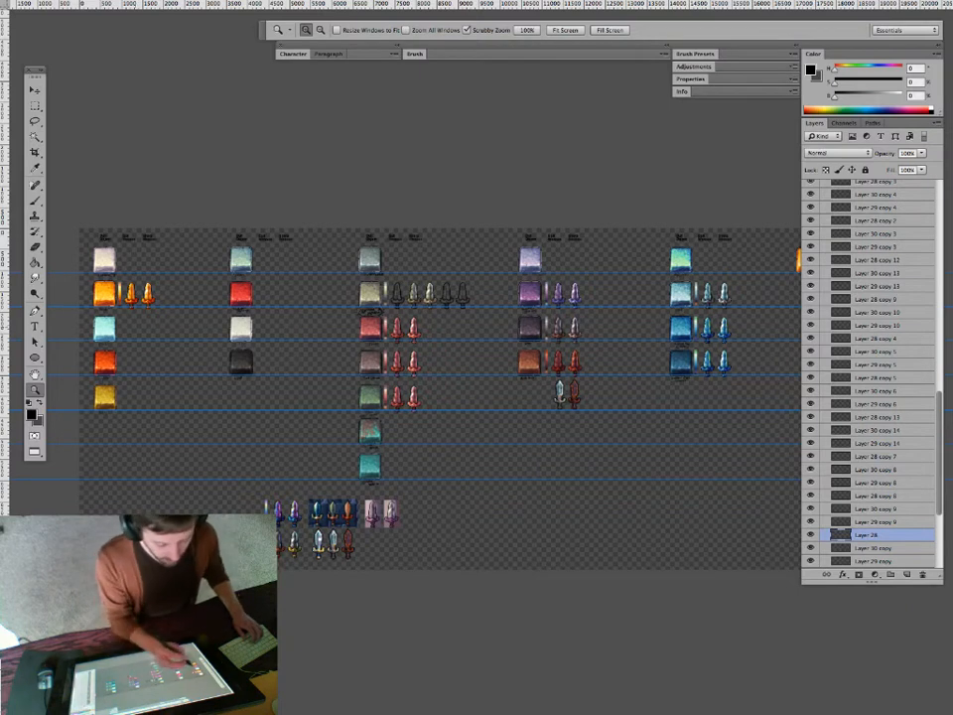
left_click_drag(320, 370, 308, 368)
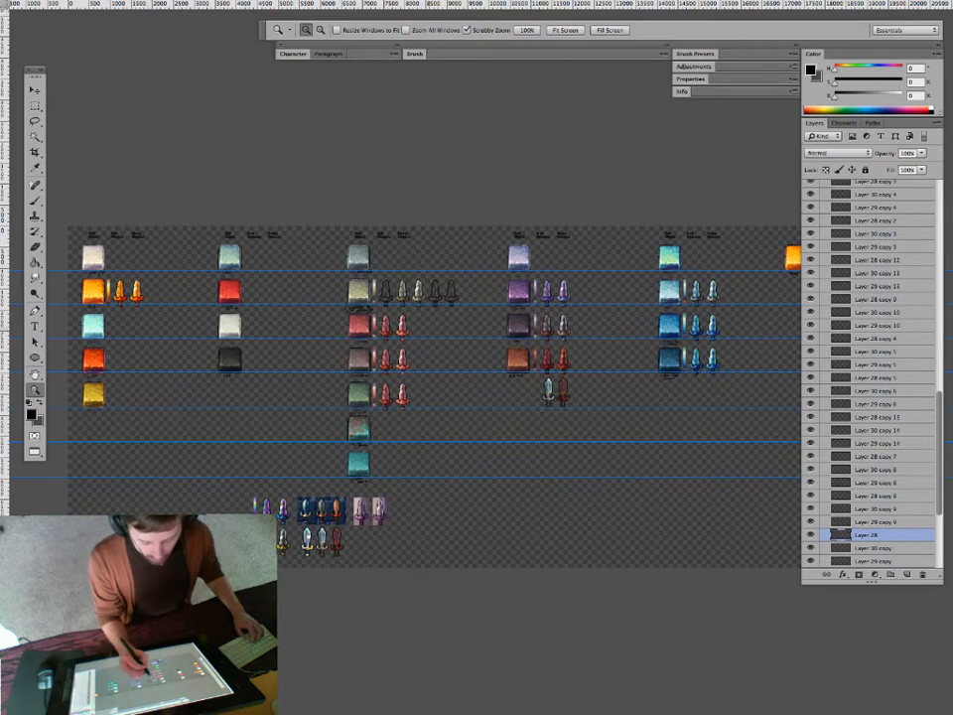
Copy the base colour fill of the second sword onto the first sword's outline and clear the selection.
left_click_drag(416, 308, 467, 308)
left_click_drag(341, 282, 419, 373)
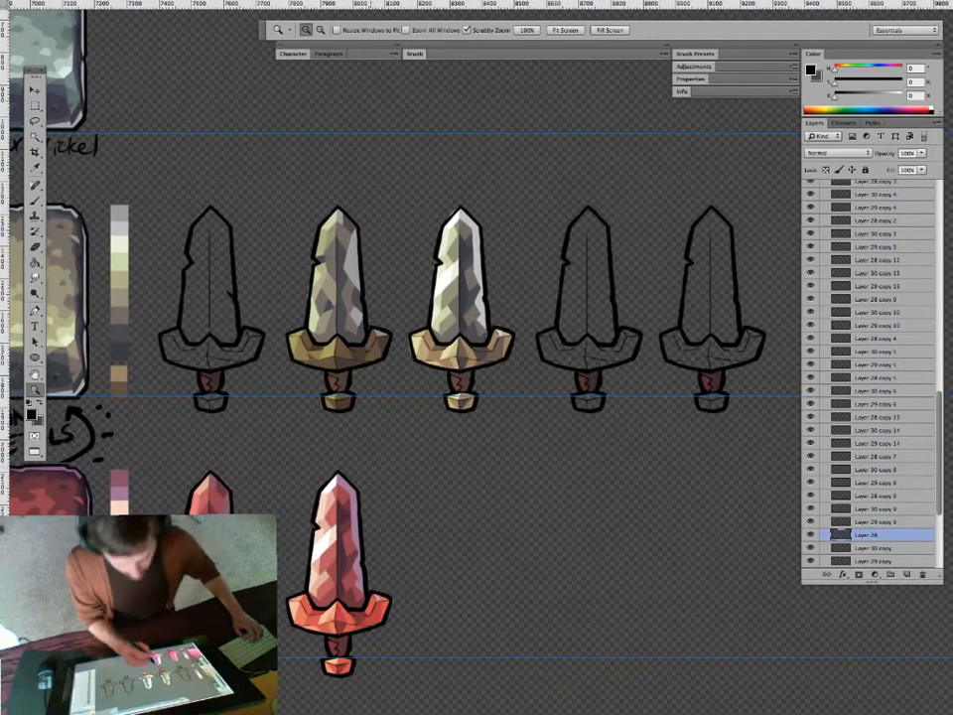
left_click_drag(419, 373, 416, 395)
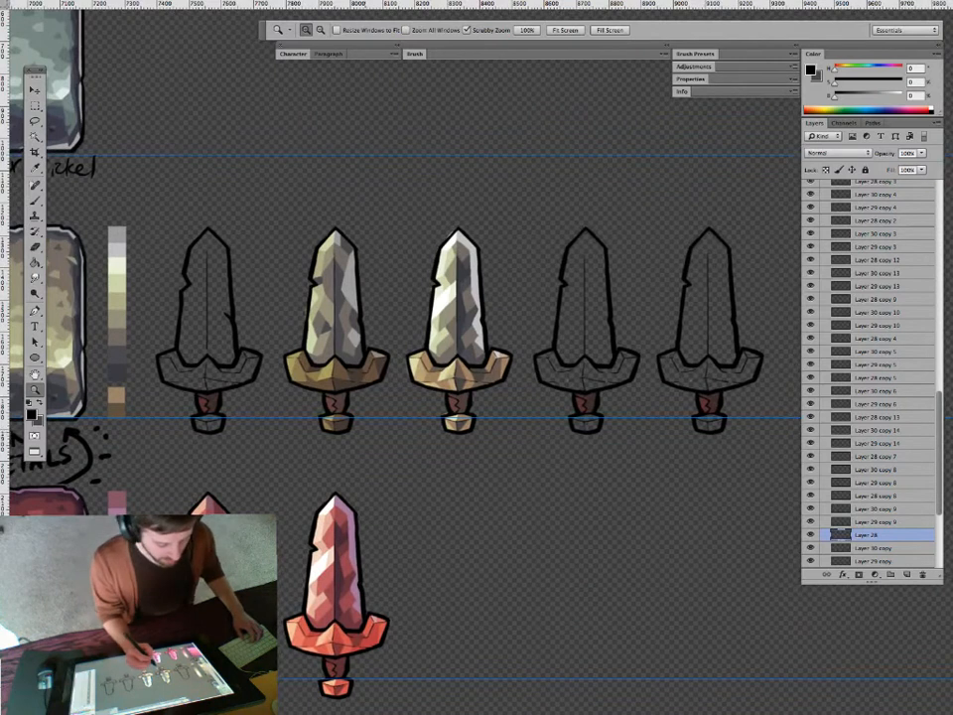
left_click_drag(416, 396, 416, 417)
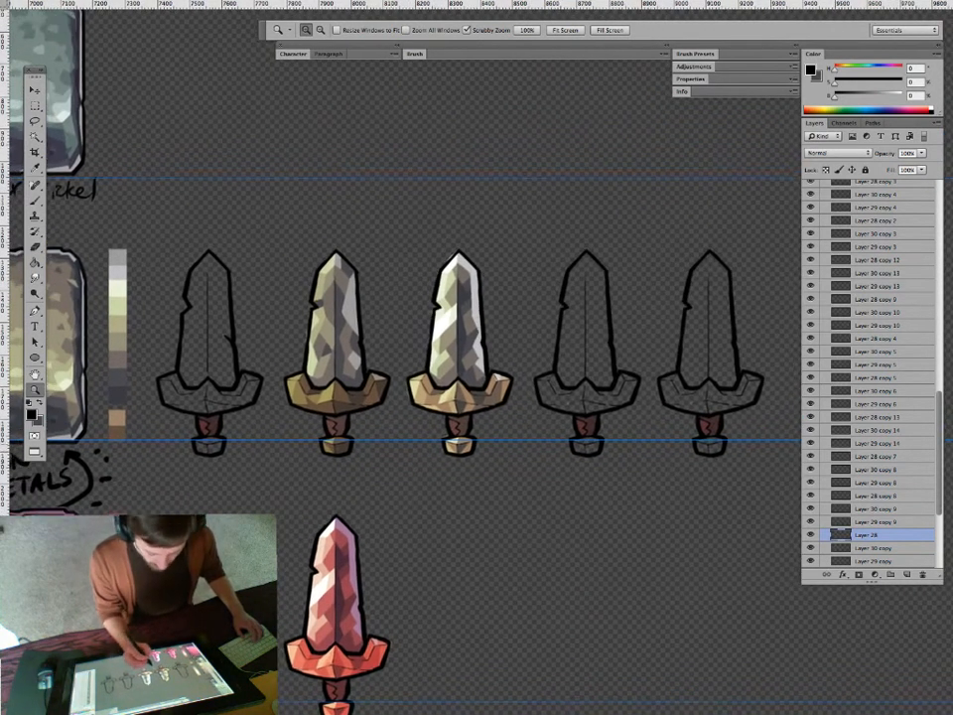
key("v")
left_click(335, 348)
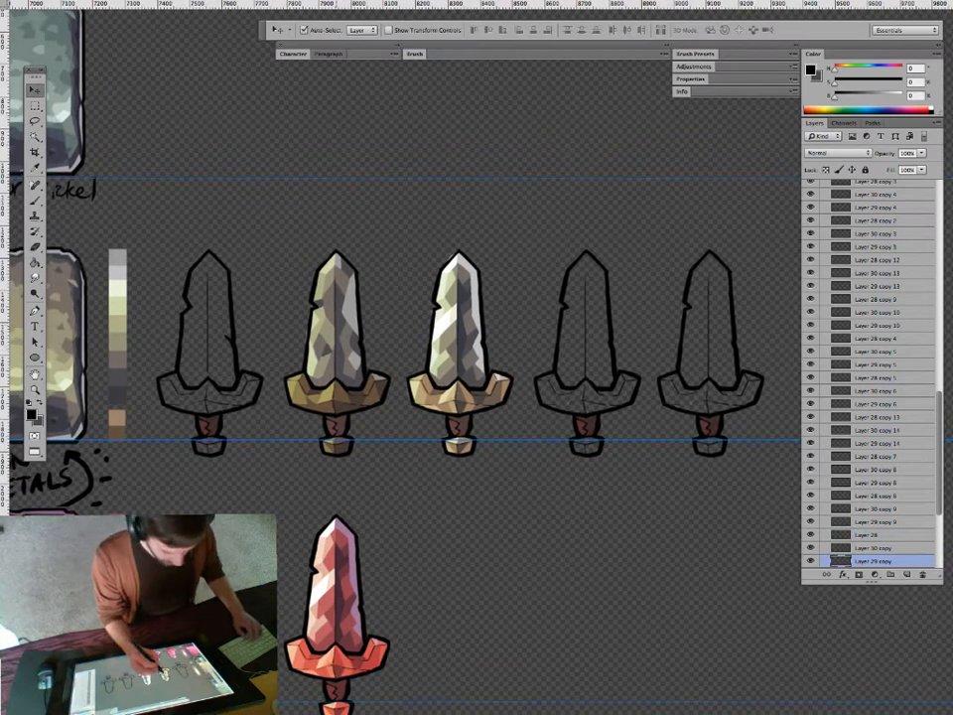
key("m")
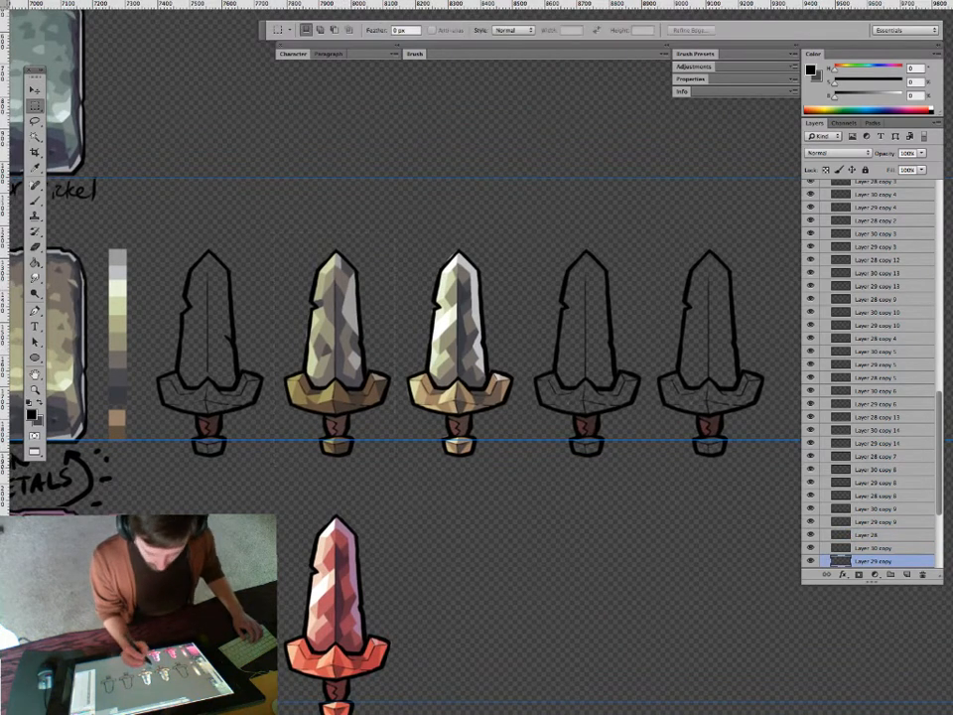
key("v")
mouse_move(355, 349)
left_mouse_down()
mouse_move(228, 350)
mouse_move(280, 361)
left_mouse_up()
key("super+d")
On the sword outline layer, handwrite a circled 1 and "Corroded" above the first sword in default black.
left_click(279, 358)
key("b")
key("d")
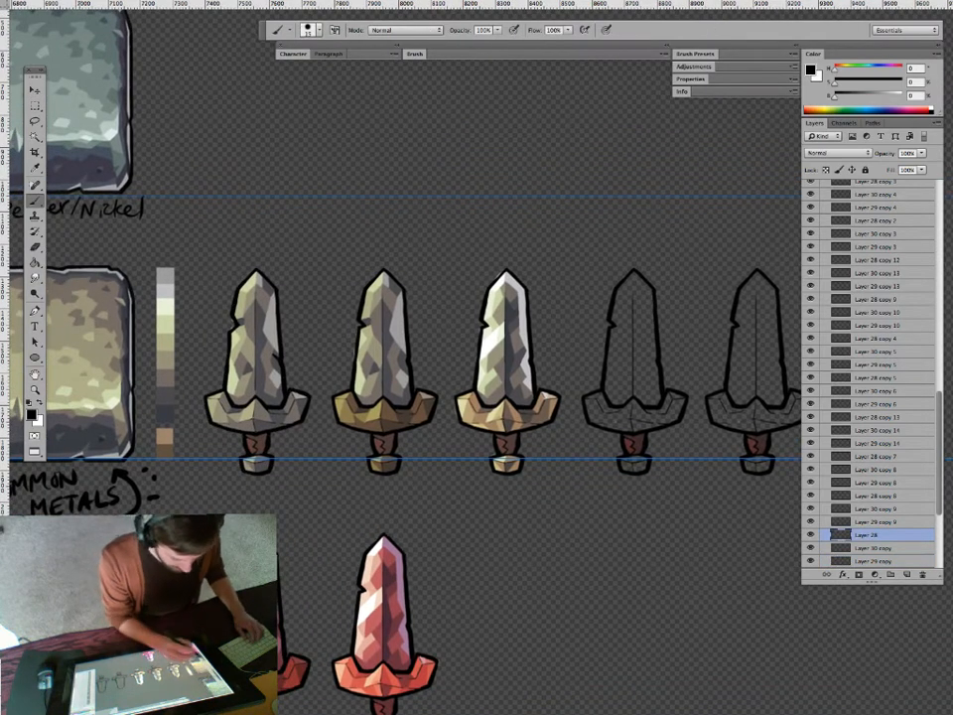
left_click_drag(260, 342, 261, 361)
mouse_move(217, 258)
left_mouse_down()
mouse_move(214, 274)
mouse_move(268, 256)
left_mouse_up()
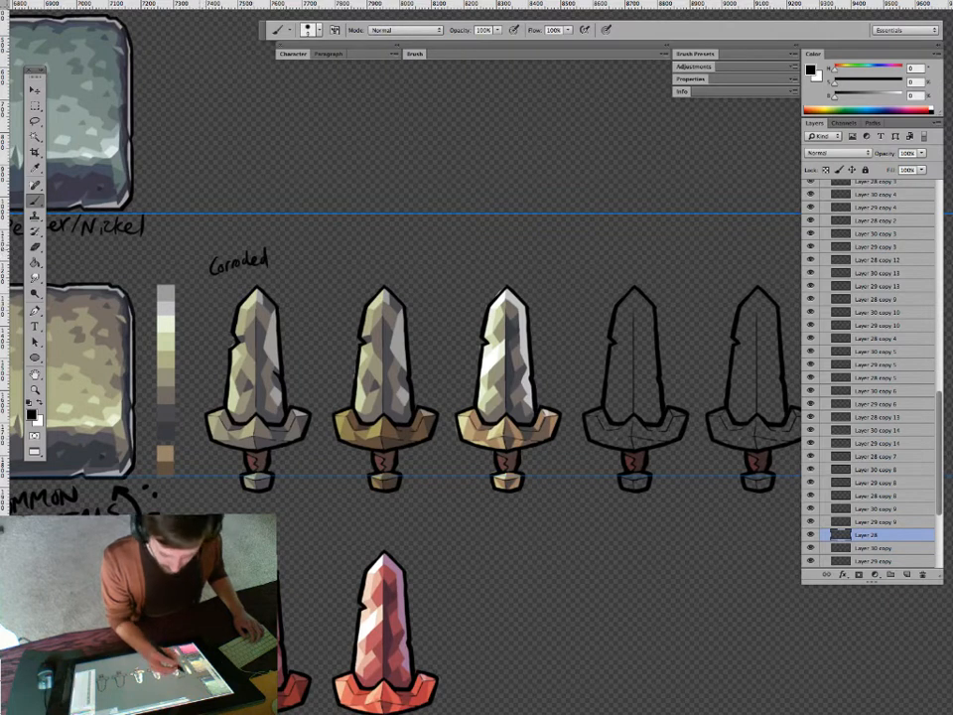
mouse_move(195, 252)
left_mouse_down()
mouse_move(196, 266)
mouse_move(199, 250)
left_mouse_up()
Write a circled 2 above the second sword and add "Crap" beneath the "Corroded" label.
left_click_drag(526, 427, 466, 453)
mouse_move(282, 269)
left_mouse_down()
mouse_move(291, 281)
mouse_move(284, 265)
left_mouse_up()
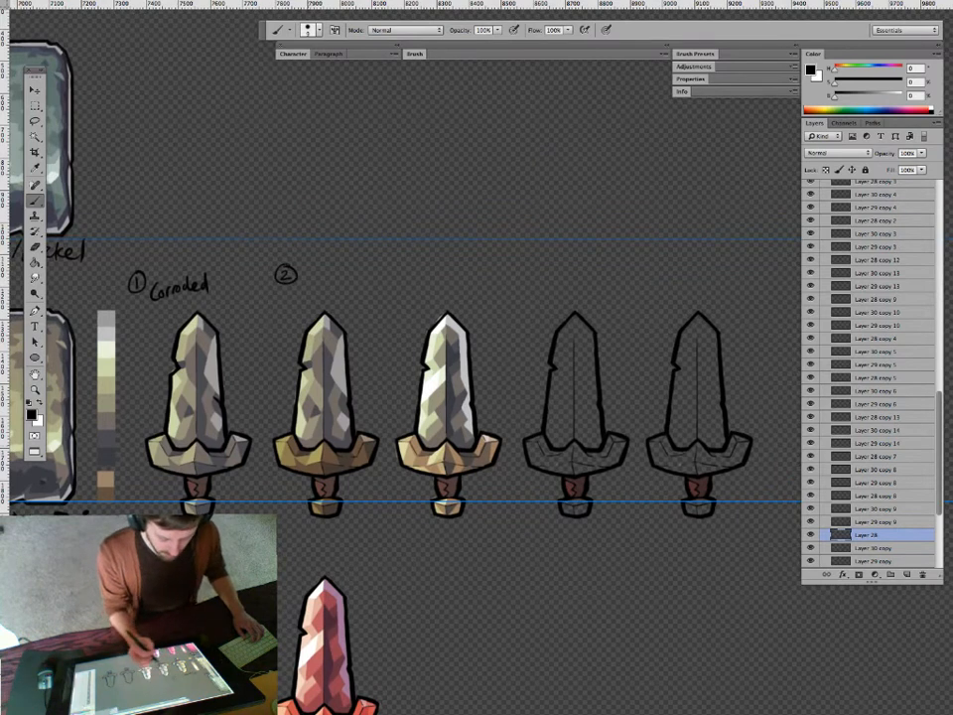
key("e")
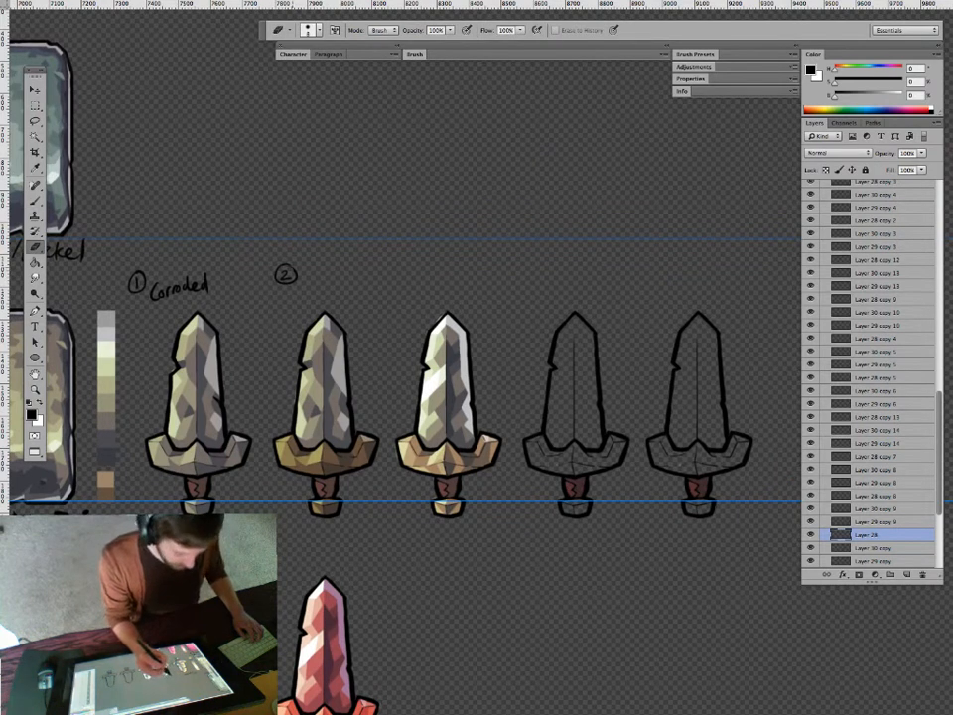
key("b")
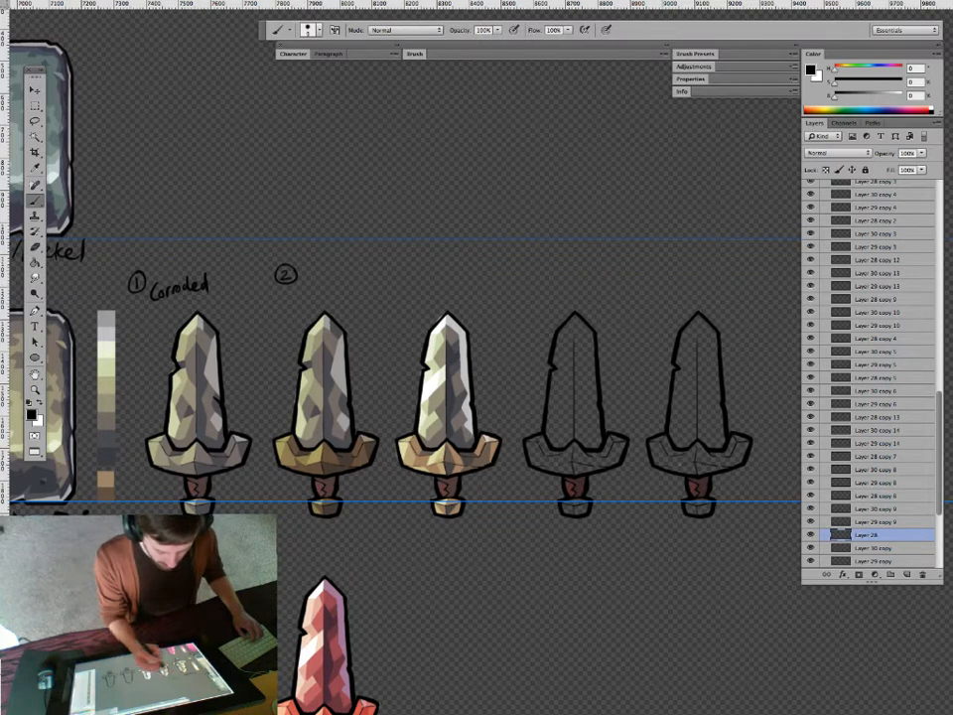
left_click_drag(330, 397, 325, 386)
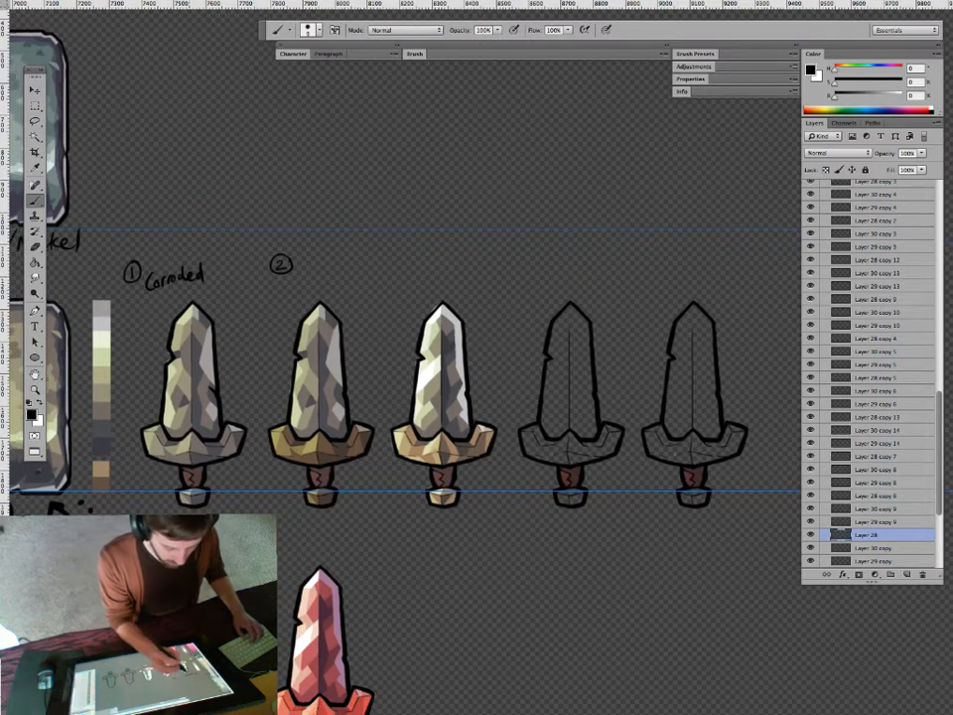
left_click_drag(181, 289, 185, 293)
left_click_drag(249, 327, 226, 327)
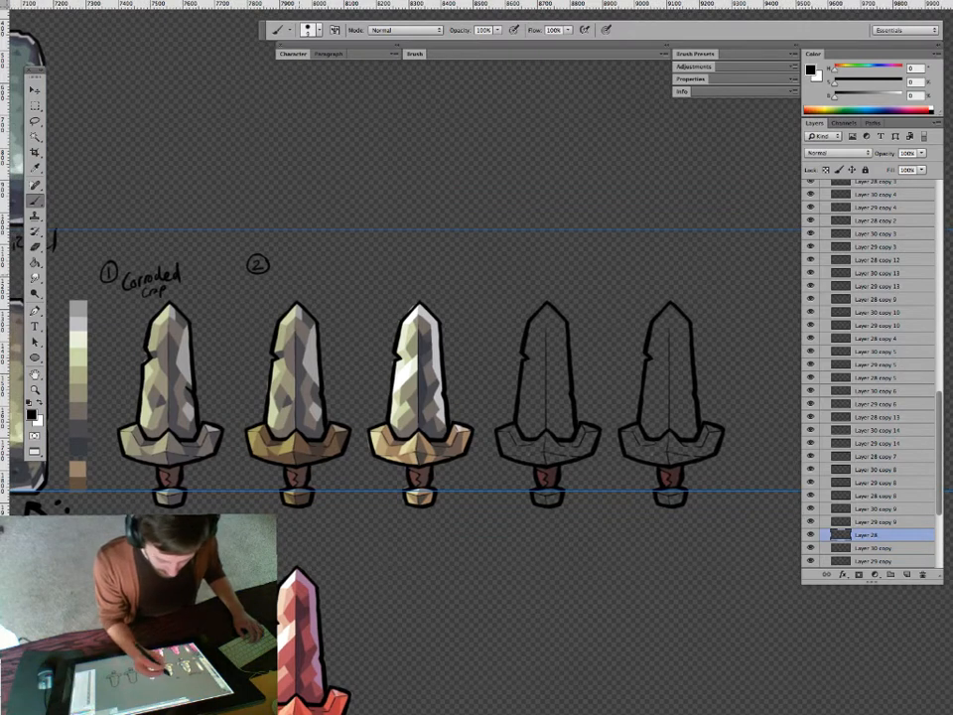
Handwrite "Dull Average" beside the circled 2 above the second sword.
left_click_drag(318, 298, 304, 298)
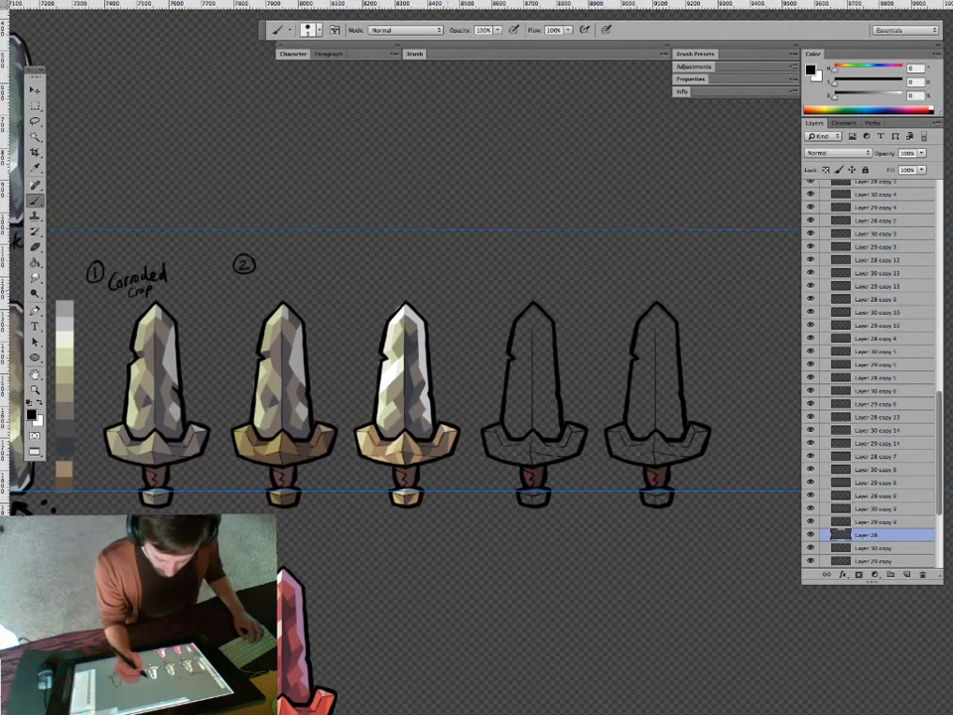
mouse_move(257, 280)
left_mouse_down()
mouse_move(262, 265)
mouse_move(266, 279)
mouse_move(303, 277)
mouse_move(286, 261)
left_mouse_up()
left_click_drag(291, 250, 290, 262)
key("v")
left_click_drag(296, 309, 310, 306)
key("super+z")
Handwrite a circled 3 and "Good Sharp" above the third sword.
left_click_drag(427, 358, 375, 358)
key("b")
mouse_move(312, 262)
left_mouse_down()
mouse_move(314, 273)
mouse_move(313, 256)
mouse_move(335, 270)
mouse_move(342, 264)
left_mouse_up()
mouse_move(345, 261)
left_mouse_down()
mouse_move(366, 255)
mouse_move(349, 282)
left_mouse_up()
mouse_move(357, 271)
left_mouse_down()
mouse_move(381, 282)
mouse_move(375, 294)
left_mouse_up()
key("e")
key("b")
key("e")
left_click_drag(382, 338, 419, 340)
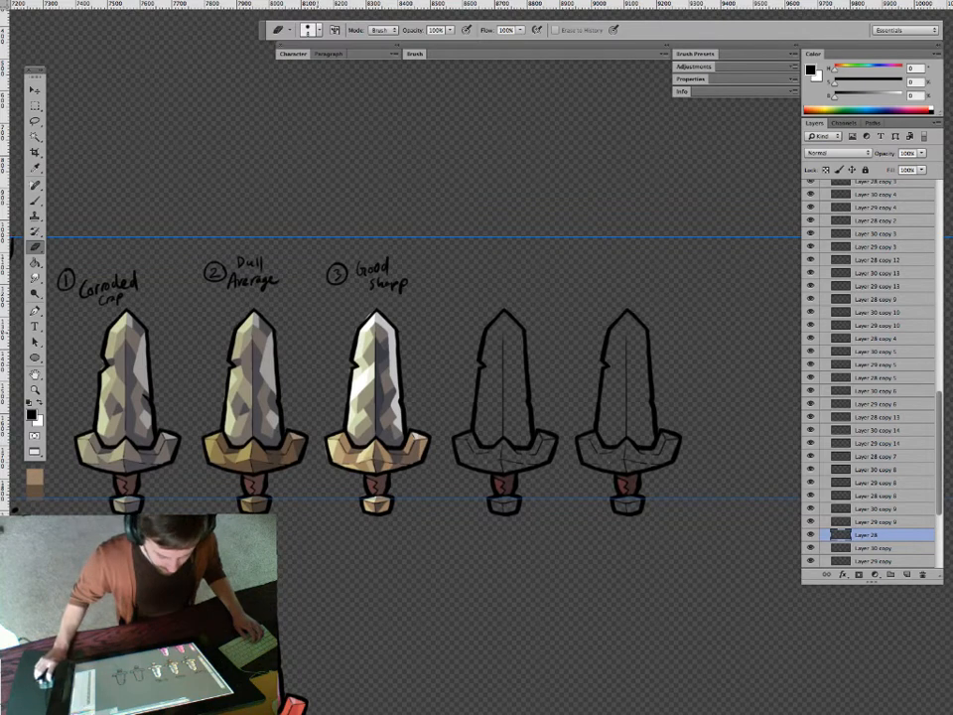
mouse_move(382, 338)
left_mouse_down()
mouse_move(416, 320)
mouse_move(378, 325)
left_mouse_up()
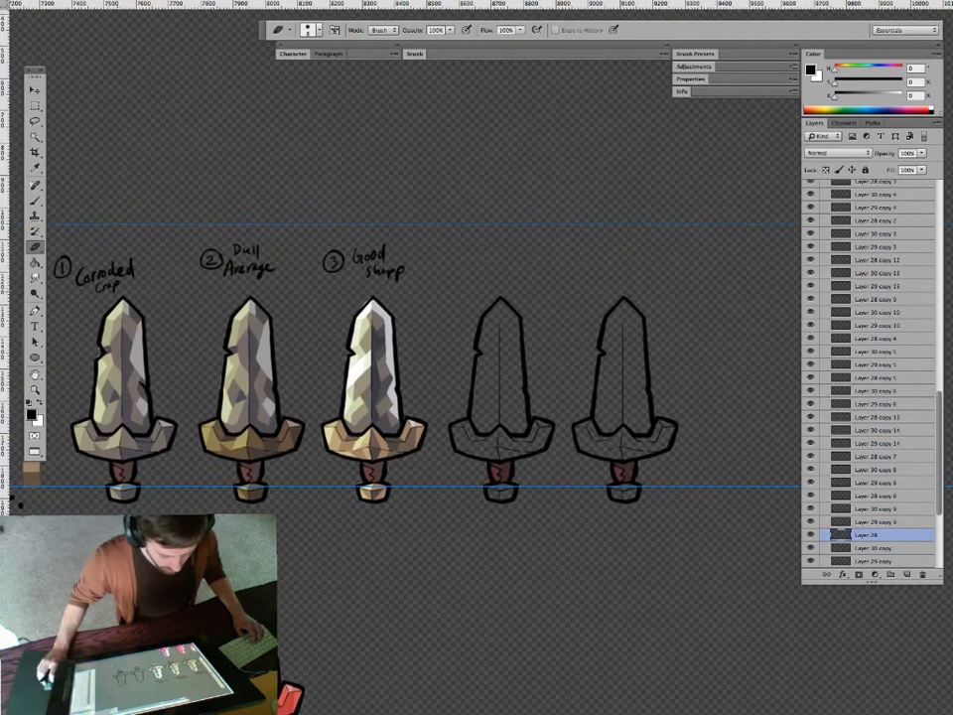
key("v")
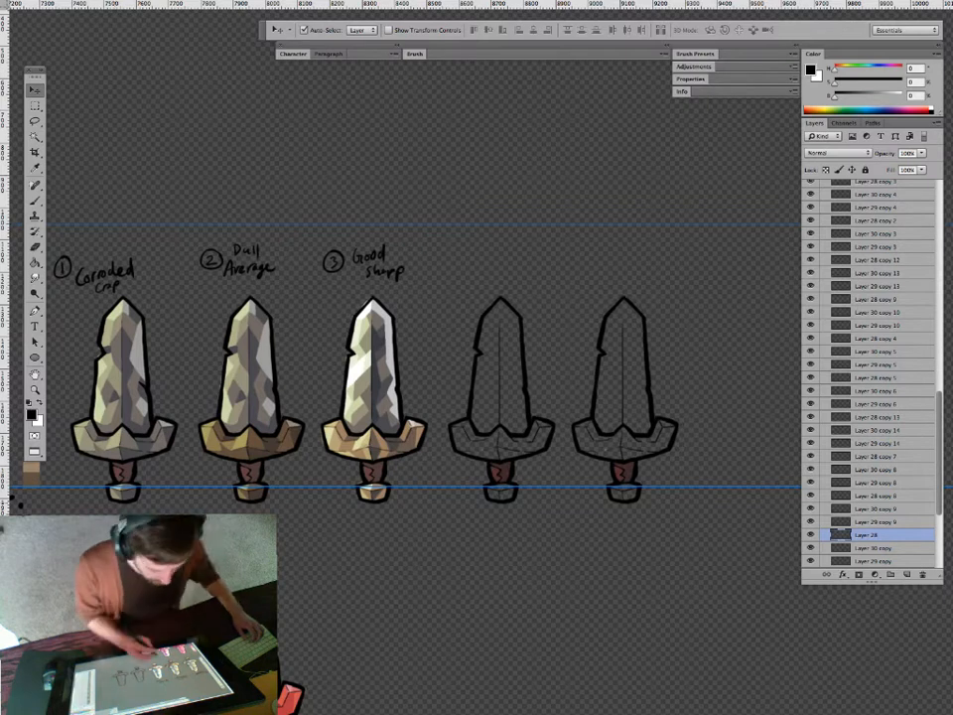
left_click_drag(517, 476, 442, 473)
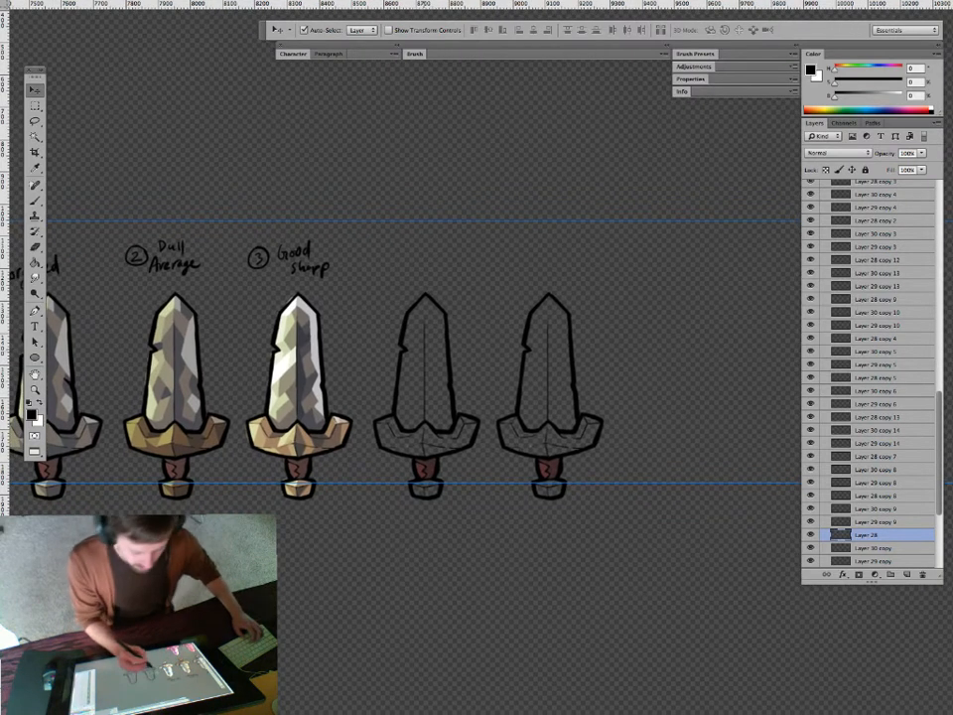
key("b")
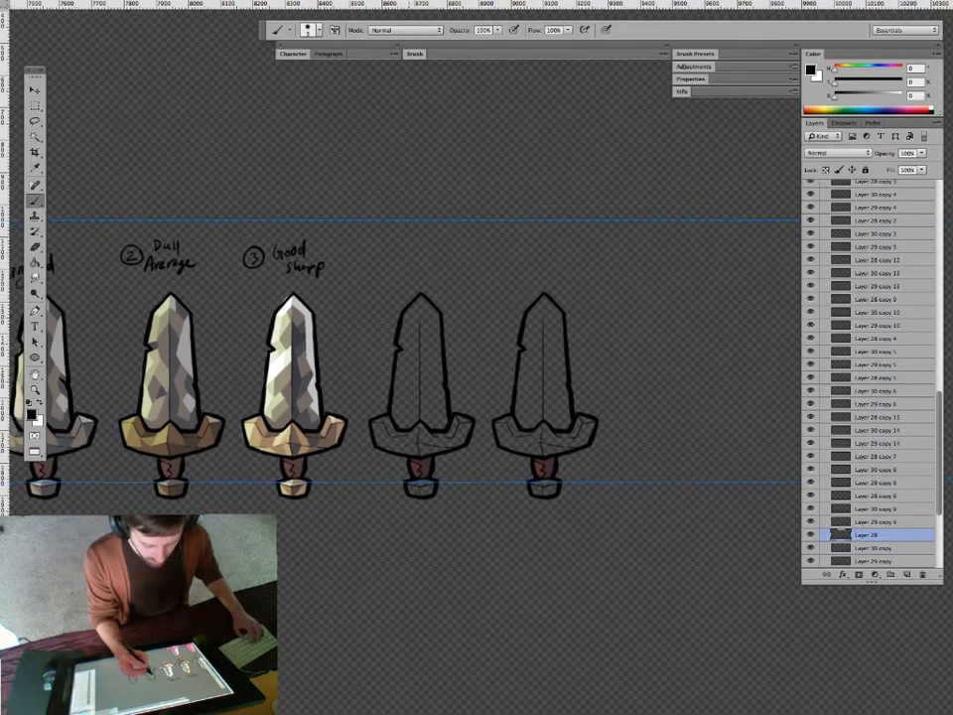
left_click_drag(437, 473, 427, 472)
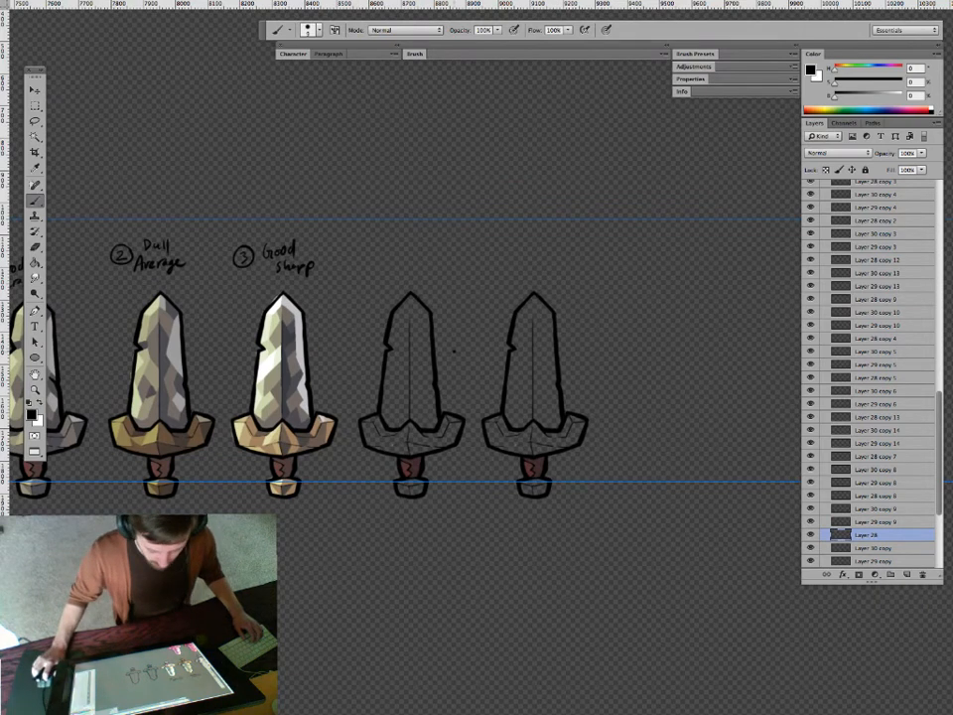
Draw a circle around the two purple-and-blue reference swords below the metal palette columns.
key("z")
left_click_drag(445, 441, 347, 441)
left_click_drag(347, 441, 249, 169)
left_click_drag(298, 397, 399, 210)
left_click_drag(212, 469, 298, 469)
left_click_drag(337, 417, 522, 318)
key("v")
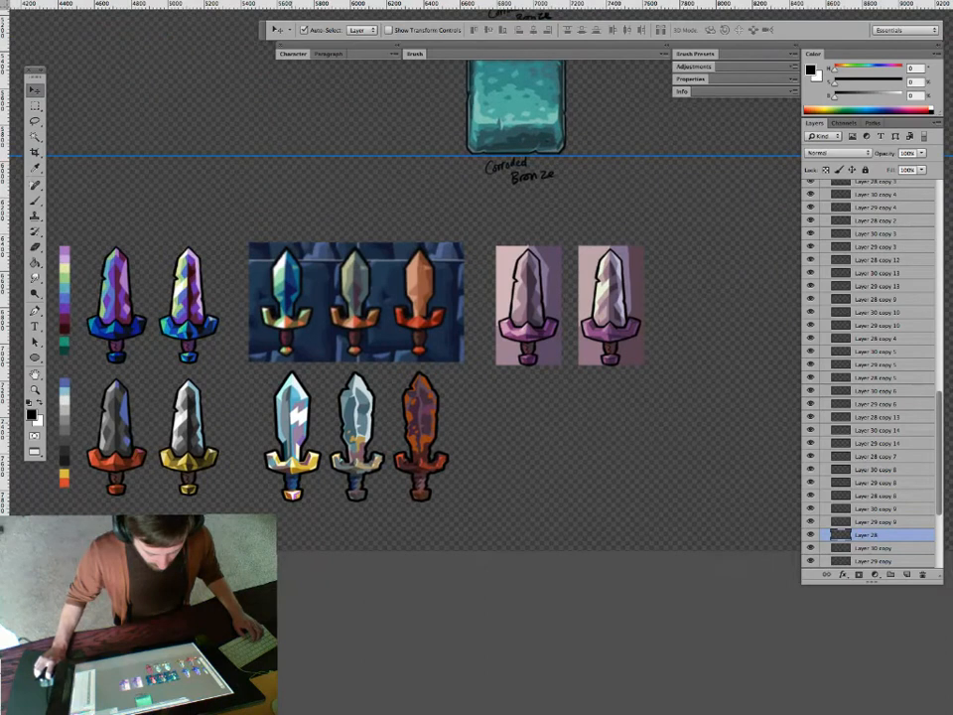
left_click_drag(288, 417, 291, 439)
key("b")
mouse_move(164, 236)
left_mouse_down()
mouse_move(84, 278)
mouse_move(238, 343)
mouse_move(173, 236)
left_mouse_up()
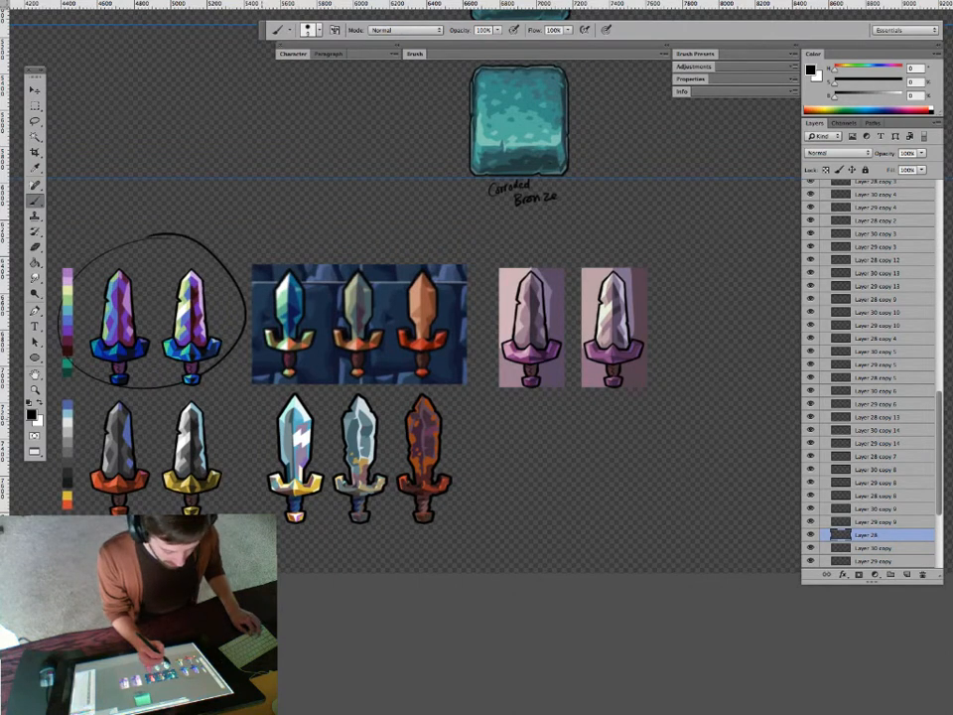
Undo the circle around the two purple-and-blue reference swords.
key("ctrl+z")
left_click_drag(289, 437, 306, 420)
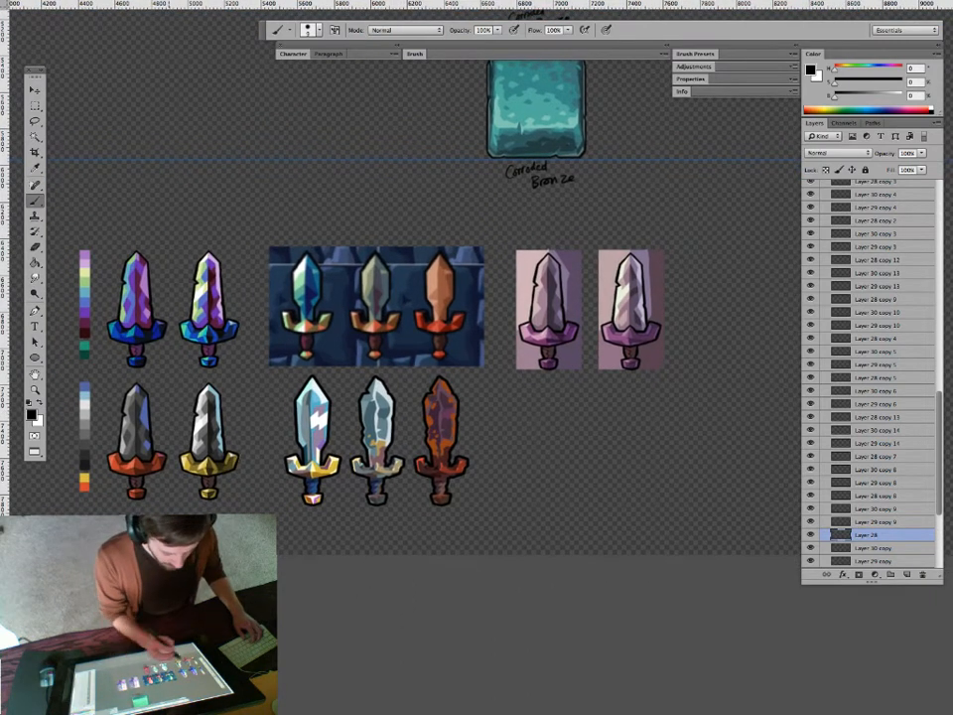
Temporarily circle the two grey reference swords and the silver-to-rusted sword trio, undoing each circle.
mouse_move(199, 377)
left_mouse_down()
mouse_move(62, 417)
mouse_move(239, 487)
mouse_move(233, 392)
left_mouse_up()
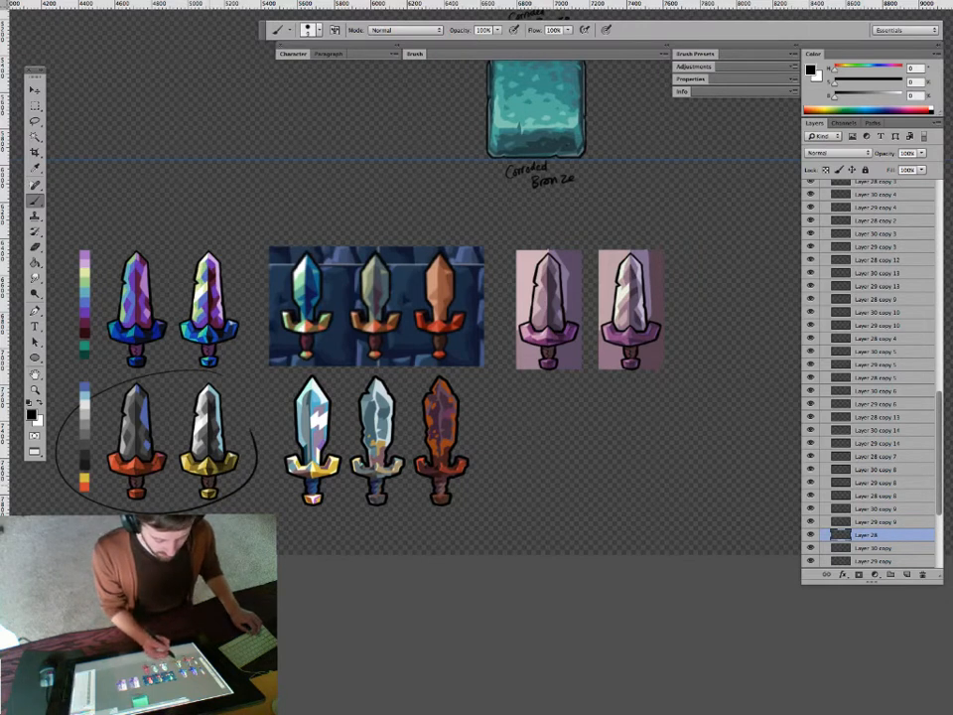
key("ctrl+z")
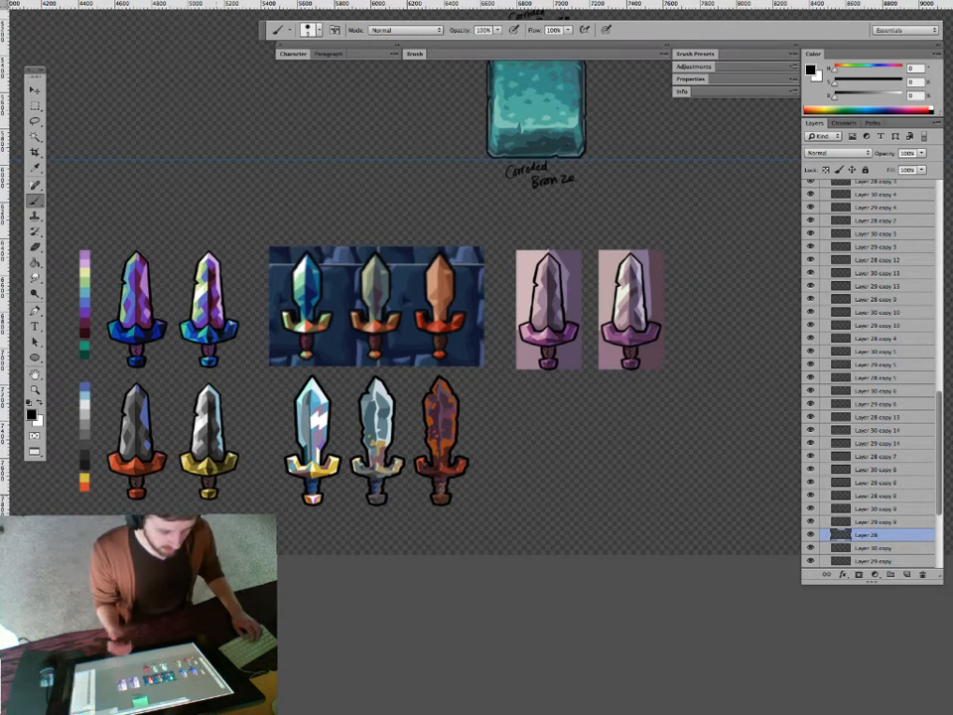
left_click_drag(462, 447, 432, 444)
mouse_move(432, 368)
left_mouse_down()
mouse_move(286, 376)
mouse_move(486, 404)
mouse_move(421, 367)
left_mouse_up()
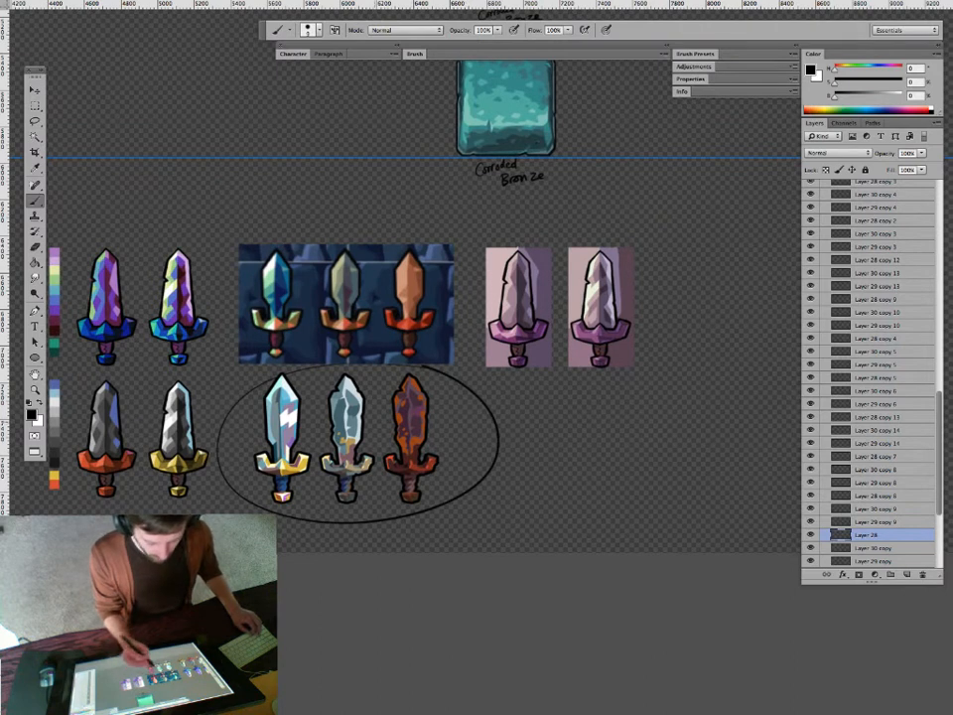
key("ctrl+z")
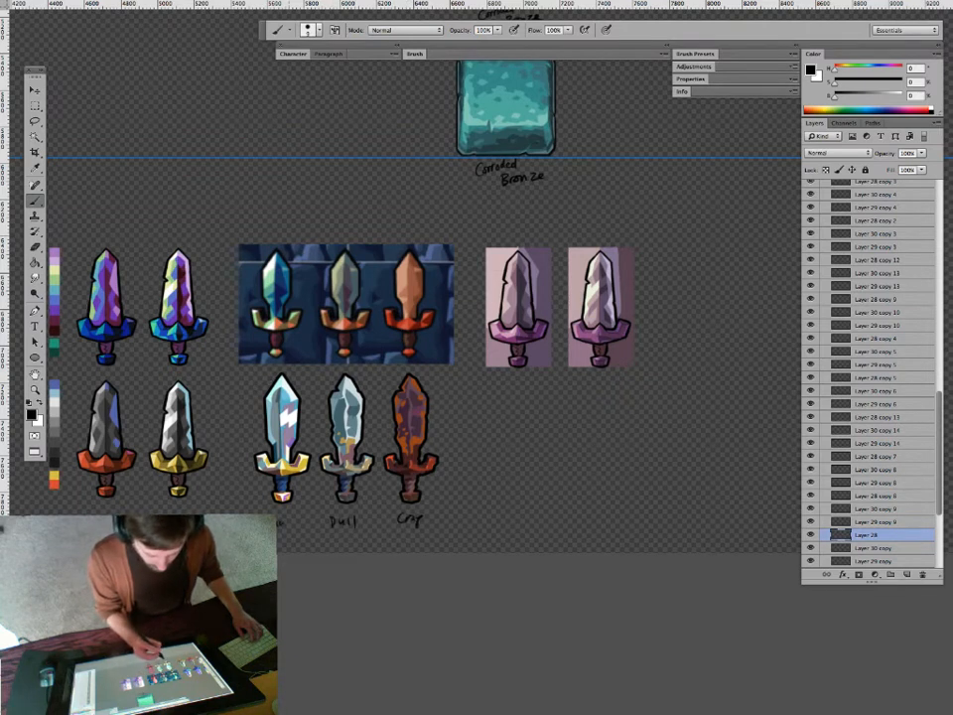
Temporarily circle the three reference swords on the blue dungeon background and undo the circle.
key("v")
left_click_drag(420, 453, 423, 453)
key("ctrl+z")
key("b")
left_click_drag(284, 226, 298, 222)
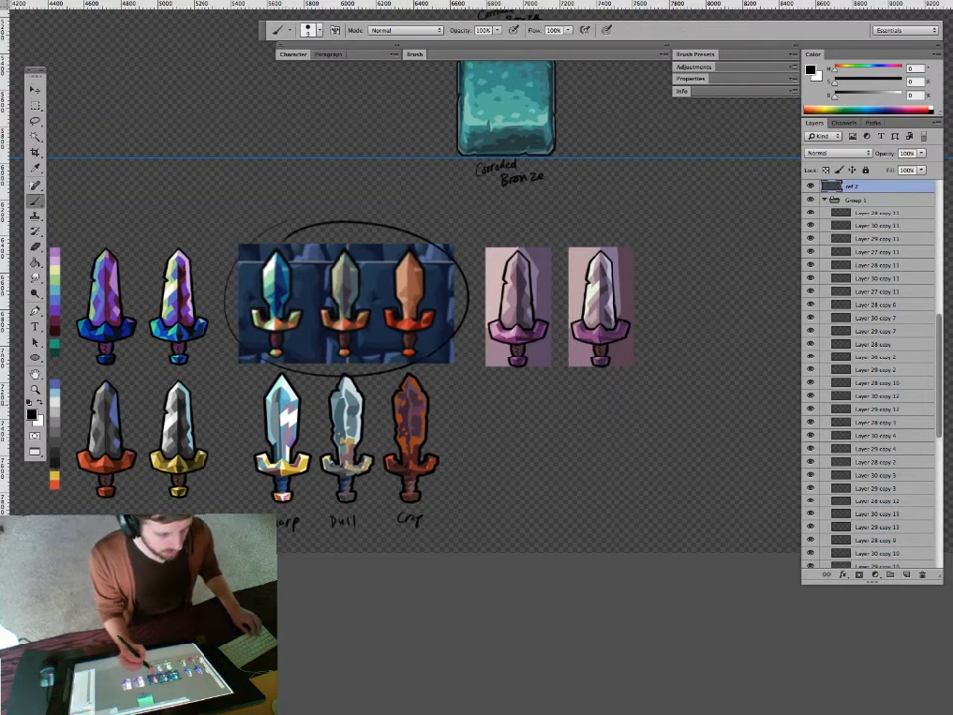
key("ctrl+z")
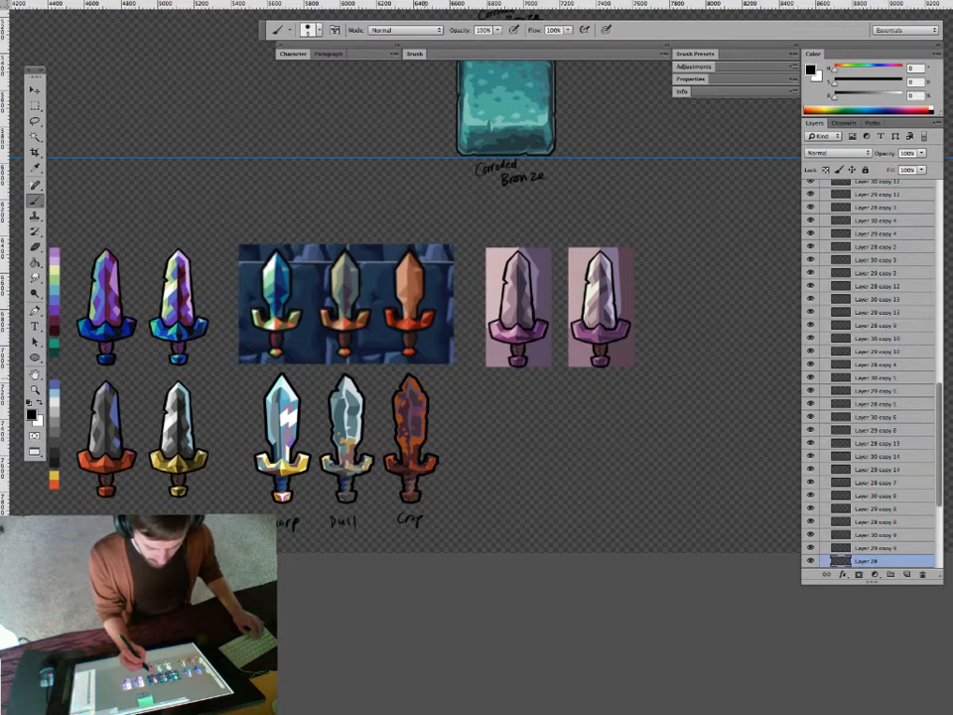
Erase the handwritten "Sharp", "Dull" and "Crap" labels beneath the silver-to-rusted sword trio and clear the selection.
left_click_drag(427, 398, 425, 381)
key("v")
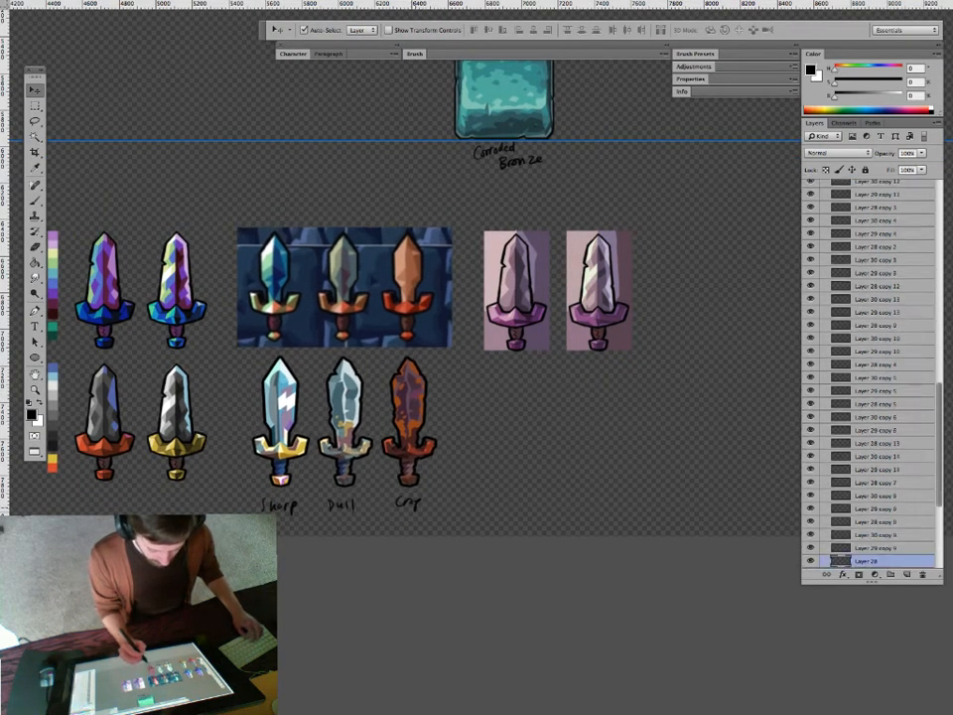
key("m")
left_click_drag(228, 474, 461, 533)
key("ctrl+d")
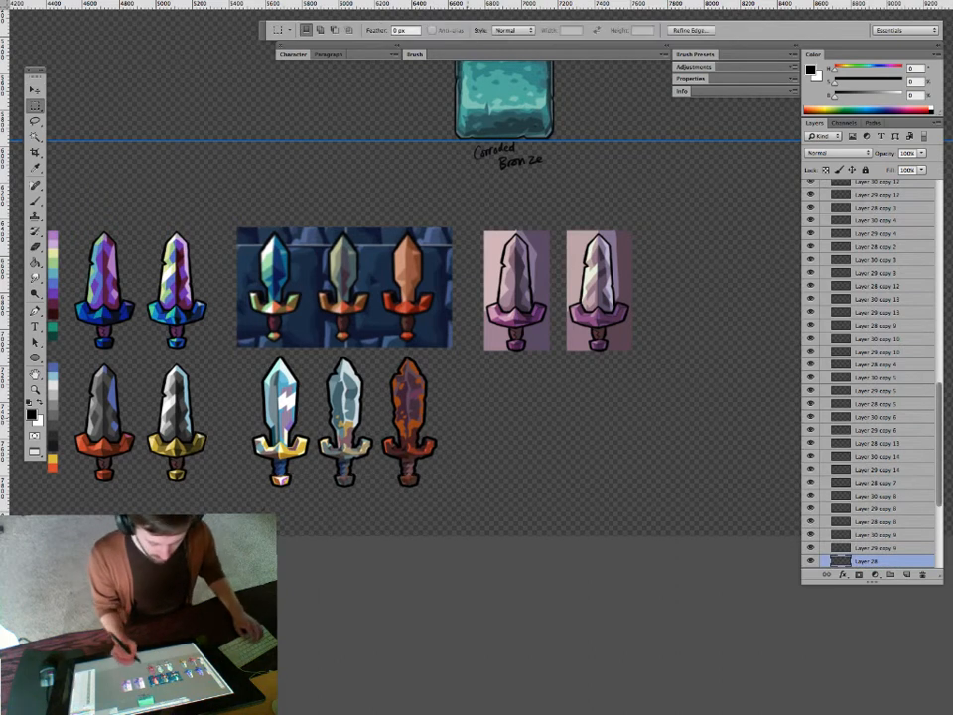
Try a brush stroke over the dungeon-background swords on the ref 2 layer, undo it, and reselect Layer 28.
left_click_drag(490, 465, 446, 522)
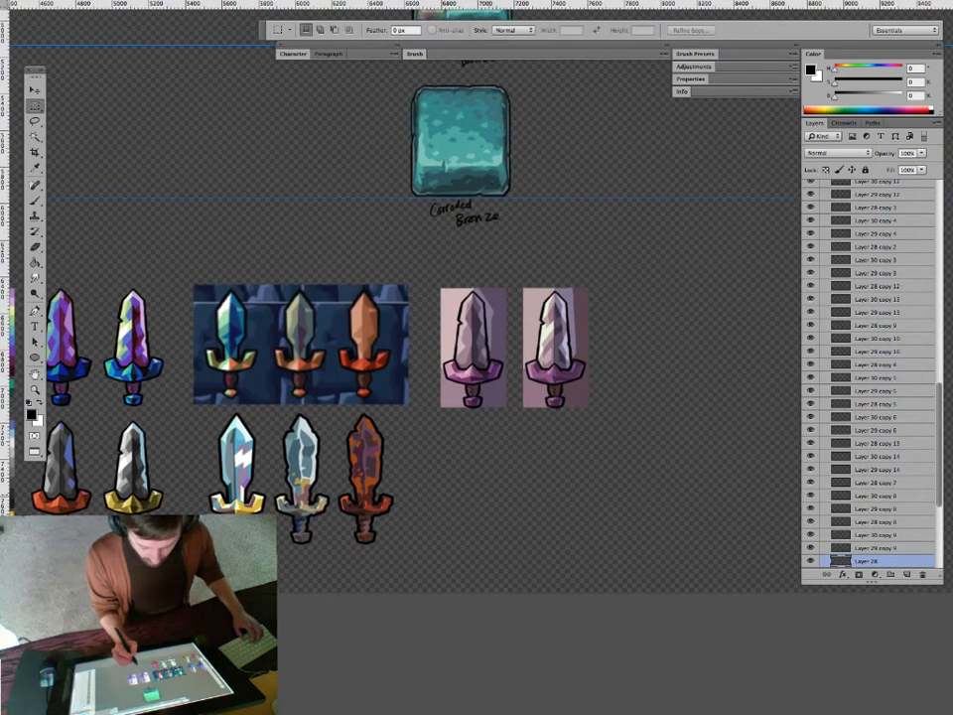
left_click_drag(544, 559, 483, 545)
key("z")
left_click_drag(438, 490, 412, 508)
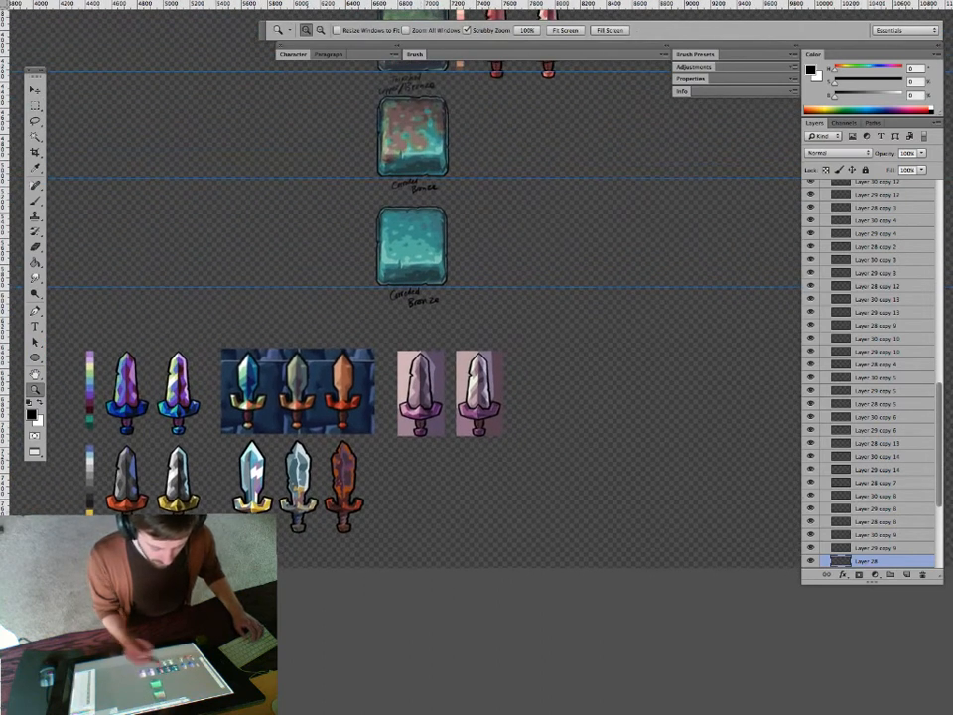
left_click_drag(282, 429, 333, 429)
key("b")
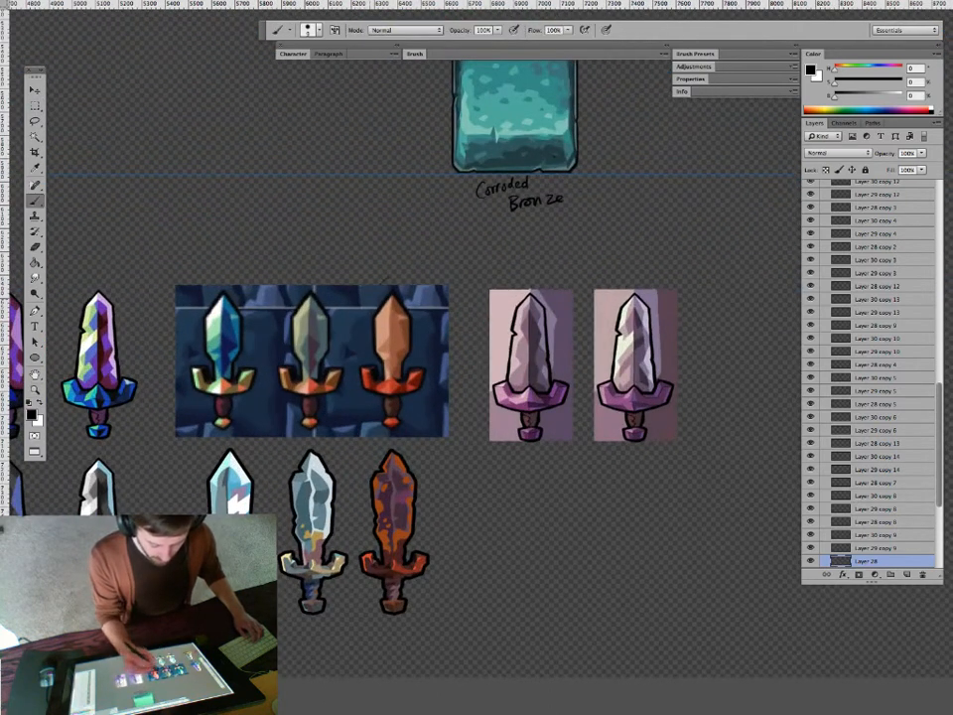
key("super+z")
left_click(390, 349, "super")
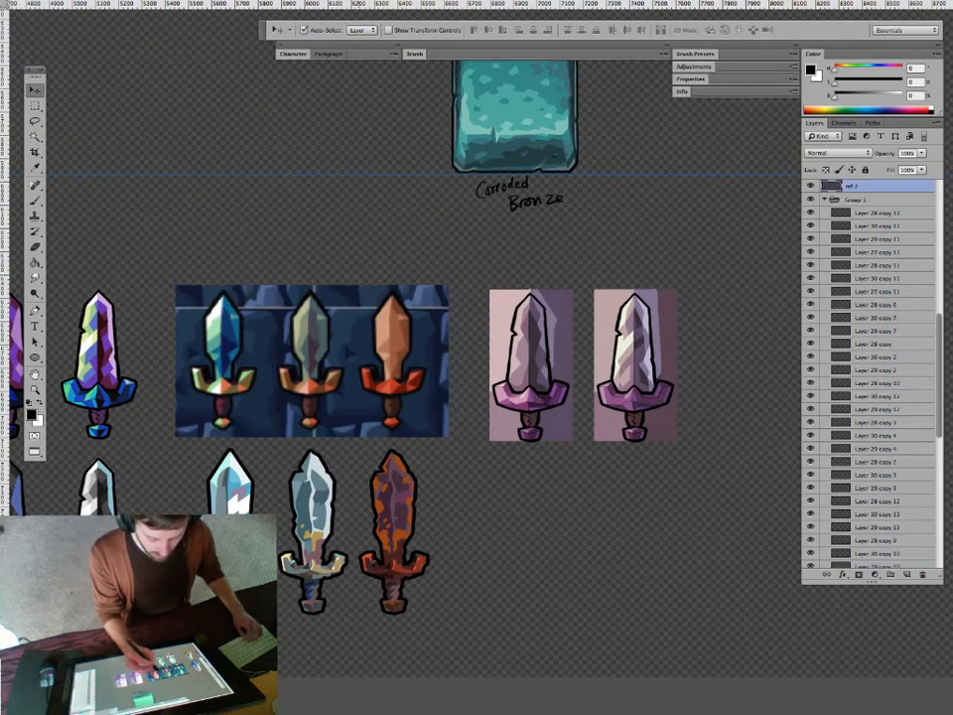
mouse_move(297, 433)
left_mouse_down()
mouse_move(338, 406)
mouse_move(296, 287)
left_mouse_up()
key("super+z")
left_click(394, 507, "super")
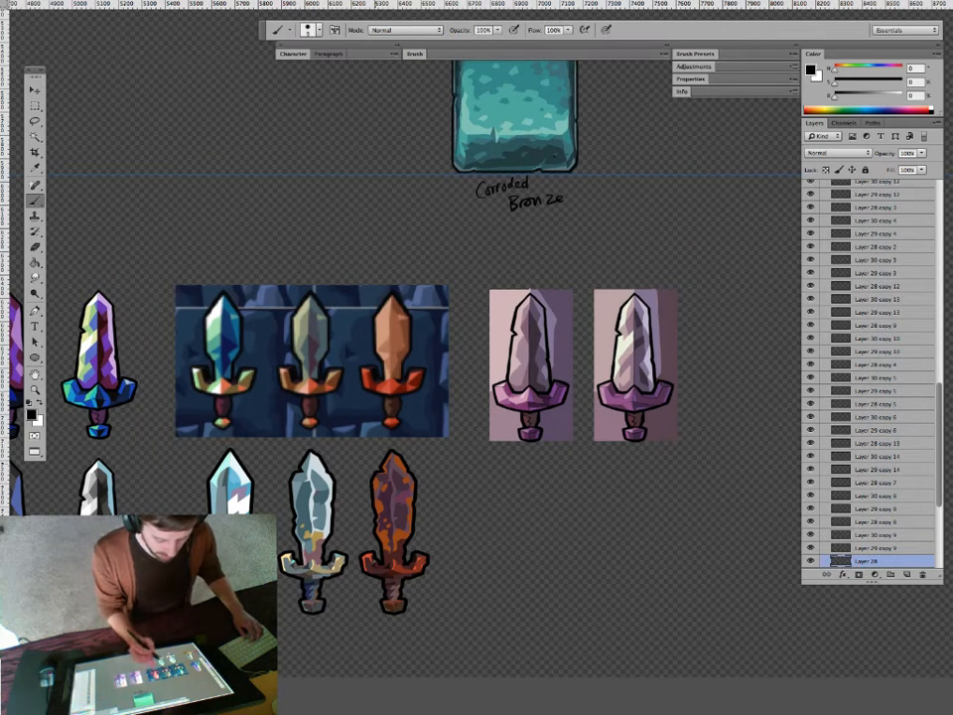
Switch to DDrop_Drawings_Weapons_MASTER.psd in full-screen view and examine its row of labelled sword line drawings.
left_click_drag(427, 395, 308, 397)
left_click_drag(606, 323, 360, 616)
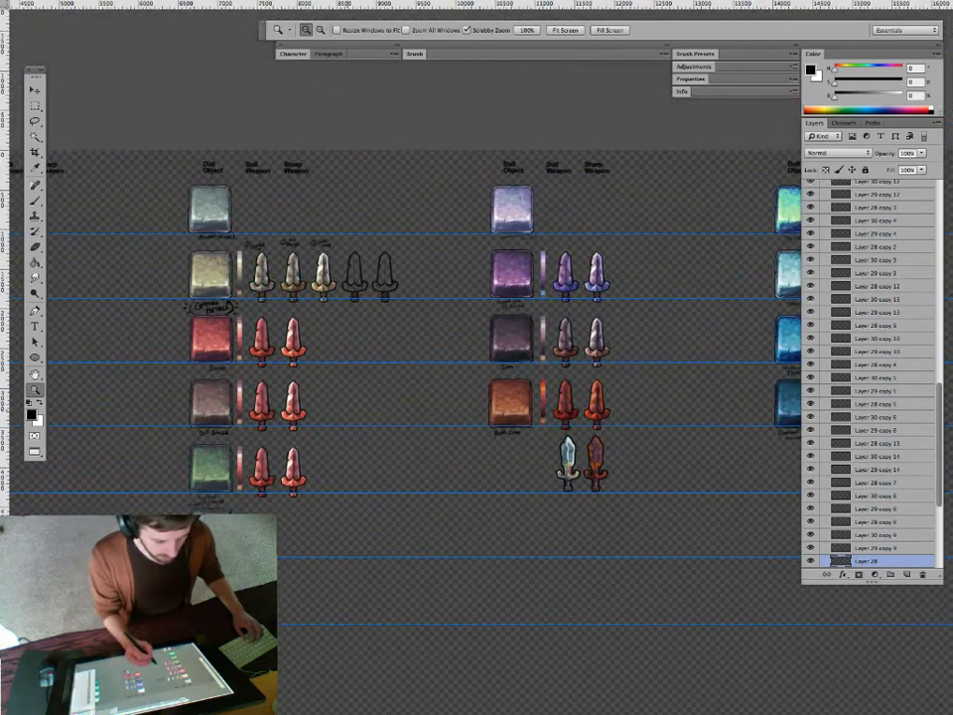
key("Tab")
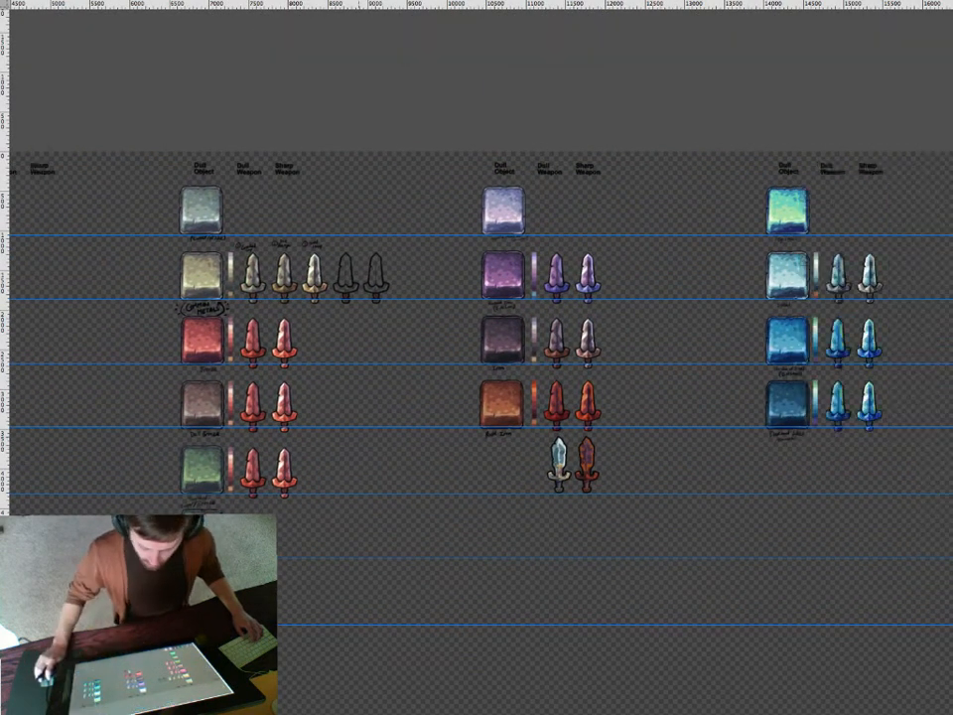
key("f")
key("ctrl+Tab")
key("f")
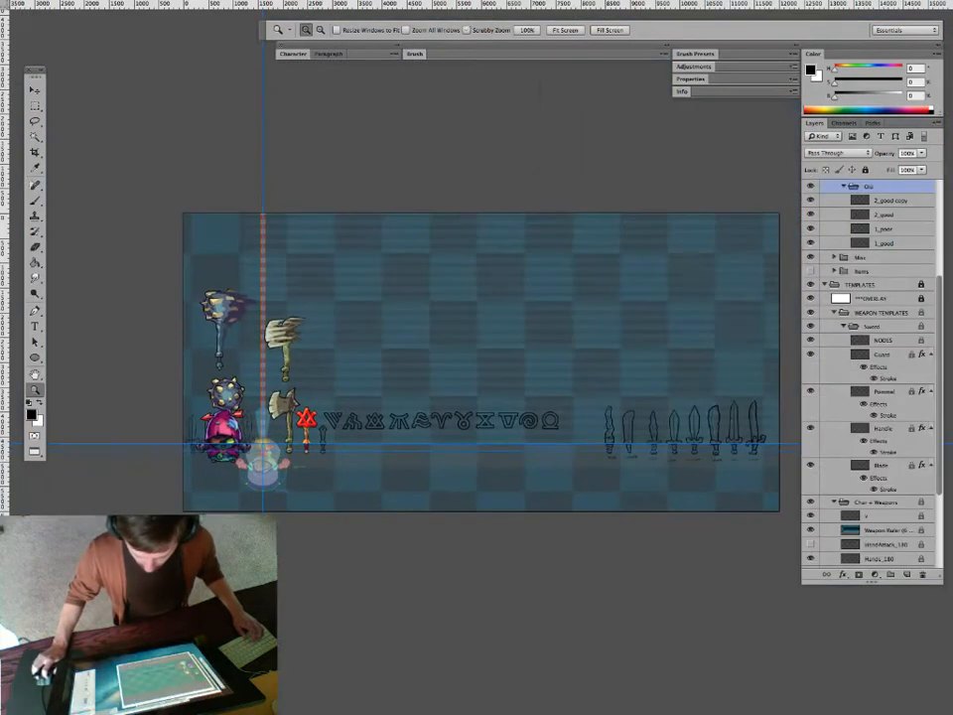
left_click_drag(650, 438, 456, 381)
key("v")
key("z")
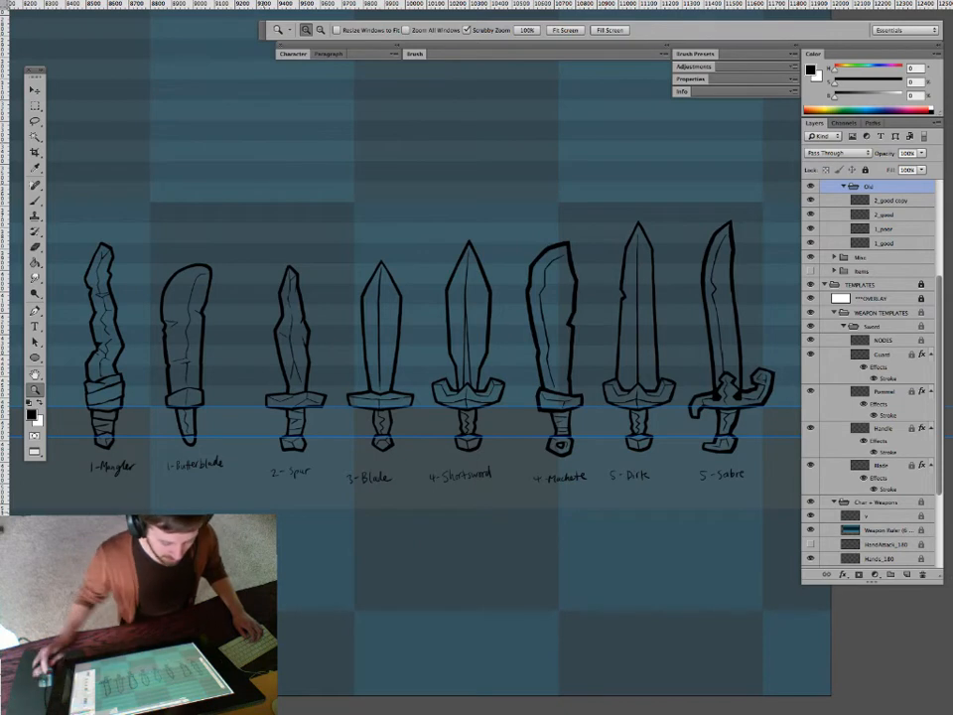
Return to DDrop_Colors_Metals.psd in full-screen view and bring the reference swords close up with the Brush tool active.
key("ctrl+Up")
left_click(313, 358)
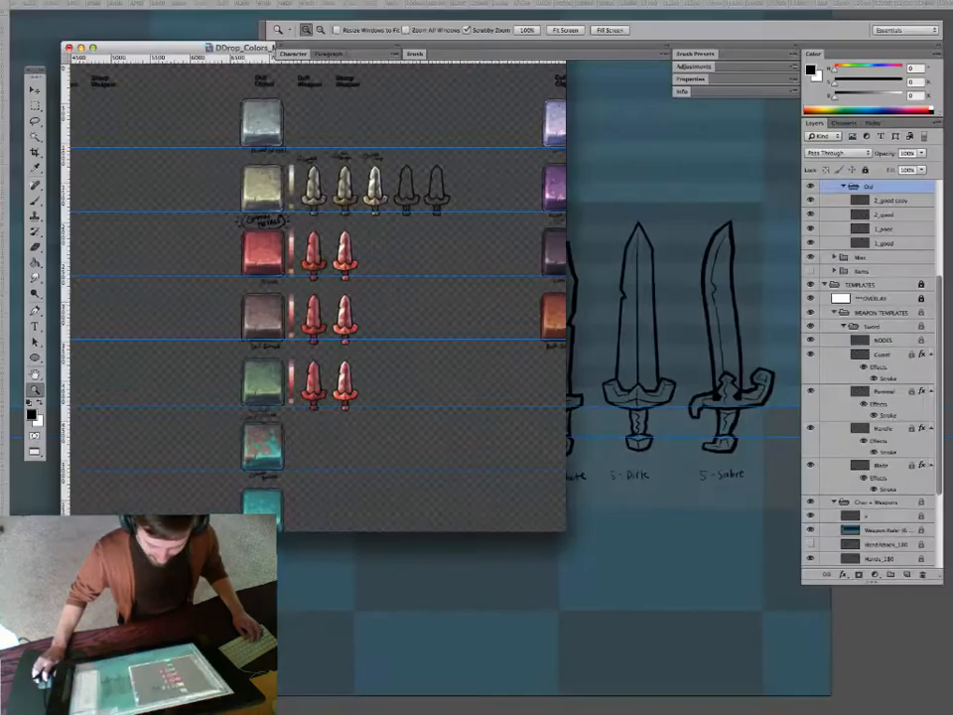
key("f")
key("f")
scroll(437, 298, "down", 4)
left_click_drag(202, 494, 330, 494)
key("b")
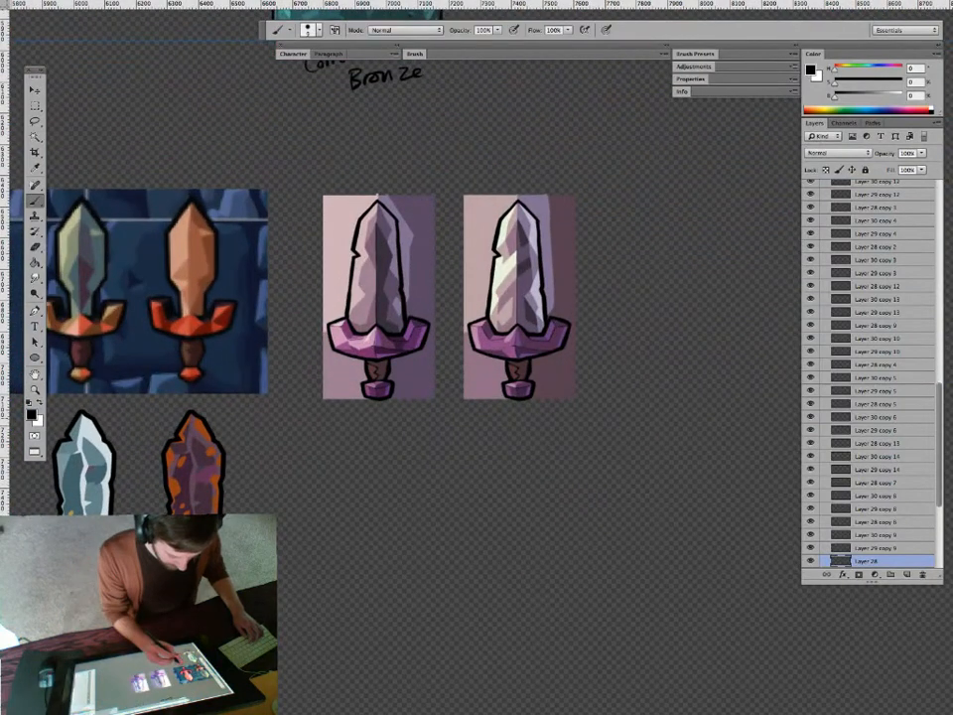
Examine the copper, dull and rusted reference swords up close with the ref 2 layer selected.
left_click(218, 343, "super")
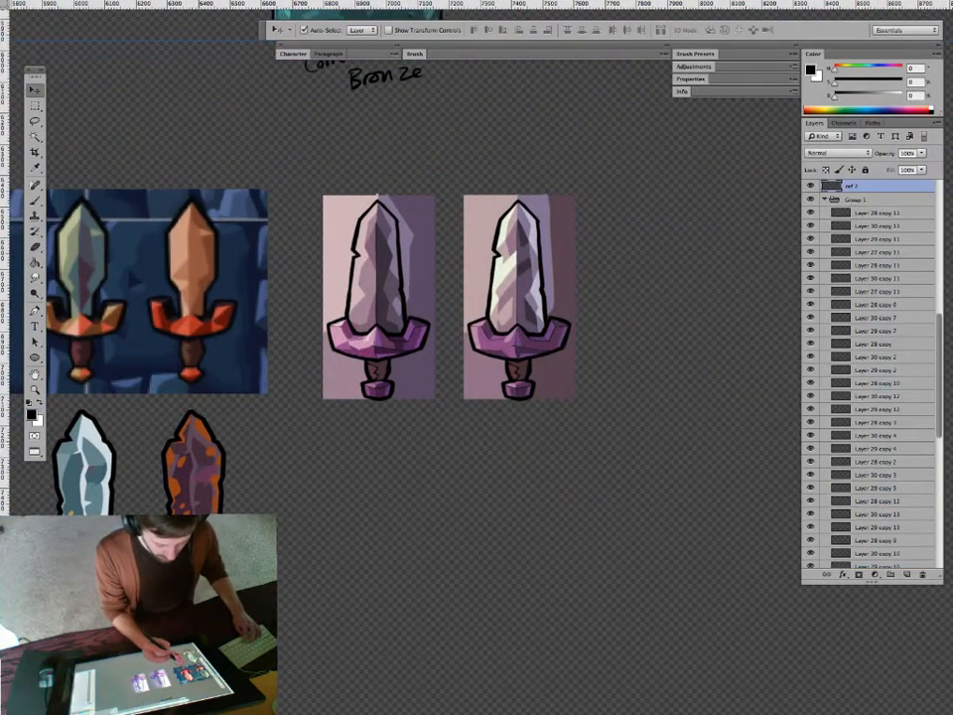
left_click(204, 440, "super")
left_click_drag(309, 538, 271, 537)
left_click_drag(283, 478, 250, 477)
left_click_drag(254, 433, 270, 433)
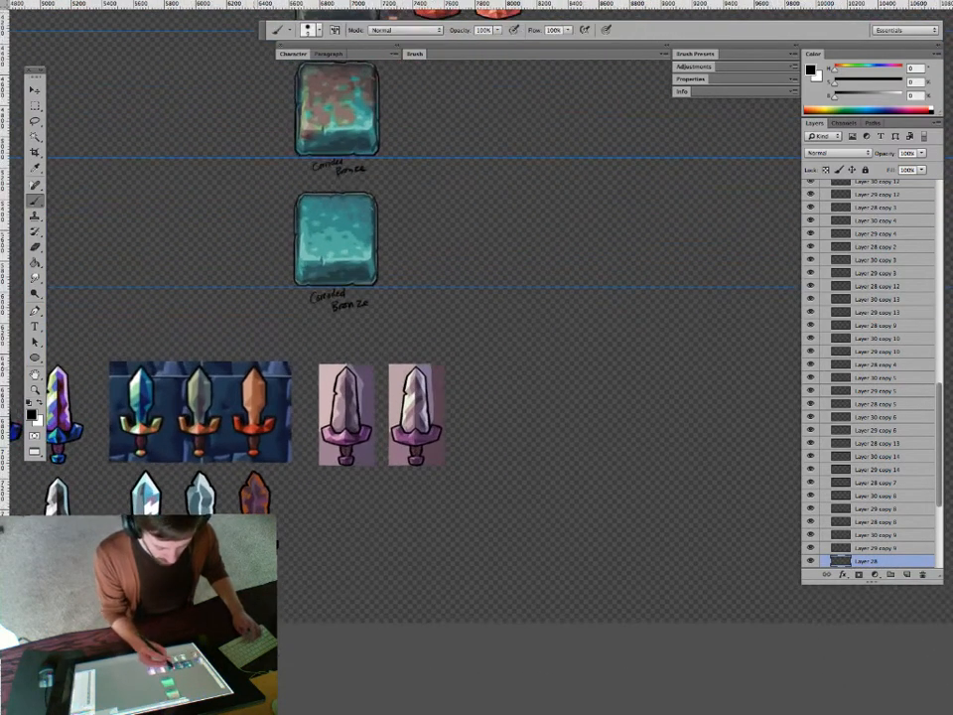
left_click(187, 455, "super")
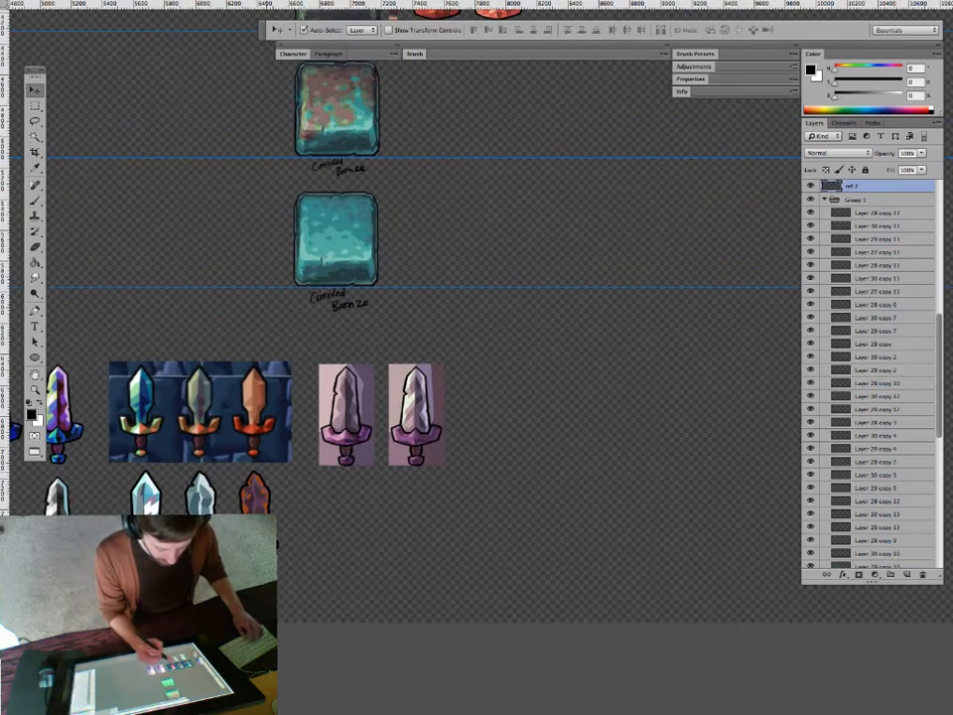
mouse_move(253, 533)
left_mouse_down()
mouse_move(280, 532)
mouse_move(289, 512)
left_mouse_up()
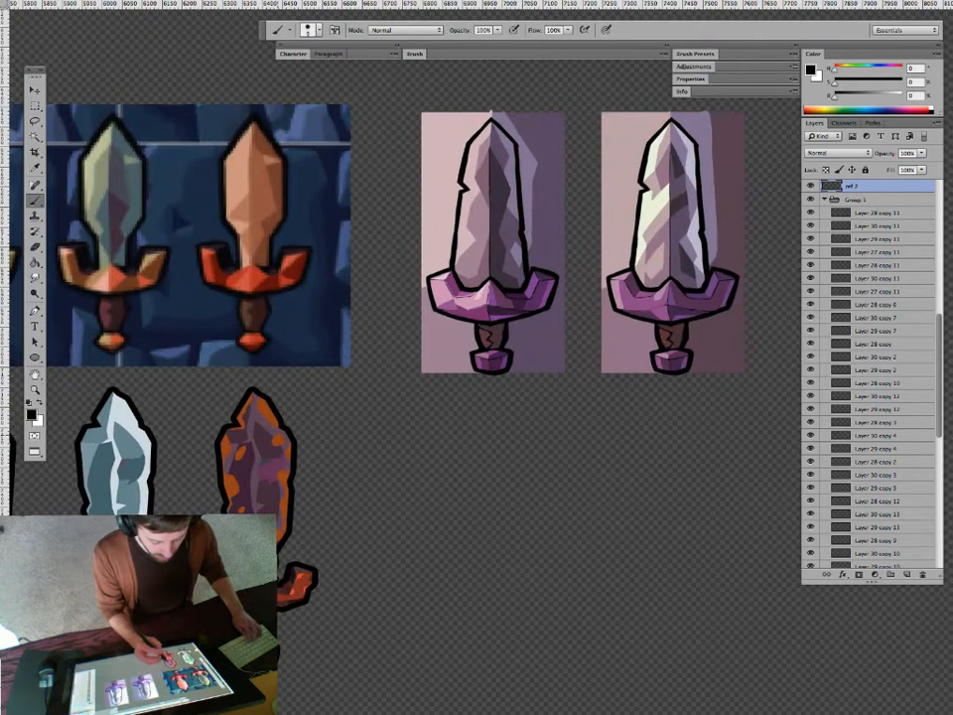
left_click_drag(258, 487, 255, 479)
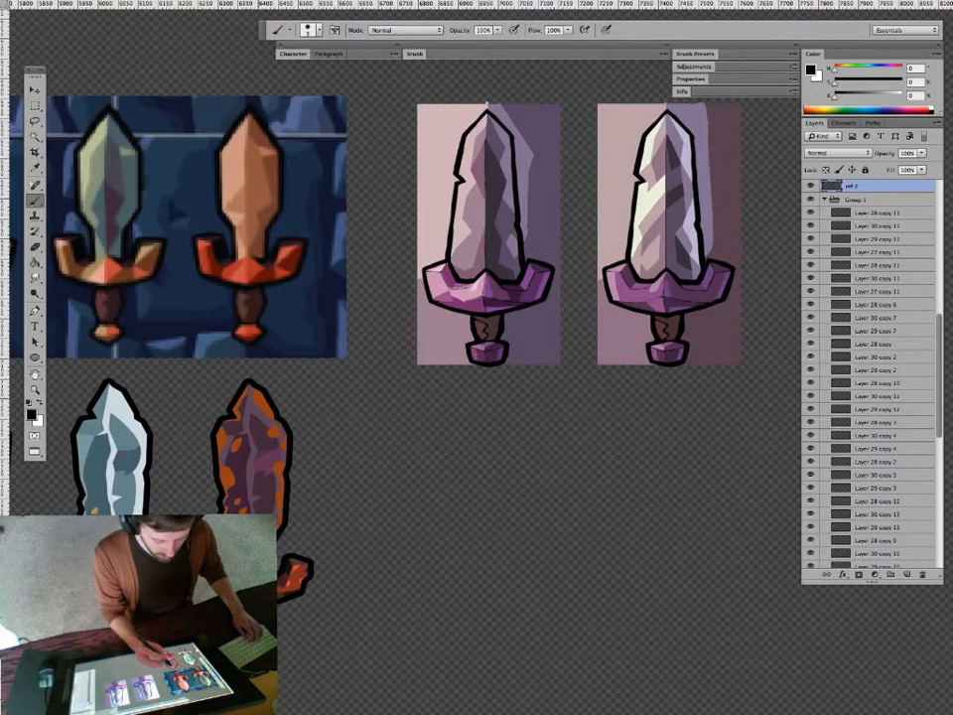
Undo the stray stroke on the rusted reference sword and sample the rust orange from its blade.
left_click_drag(257, 395, 268, 408)
key("super+z")
left_click(263, 400, "super")
left_click(263, 400, "alt")
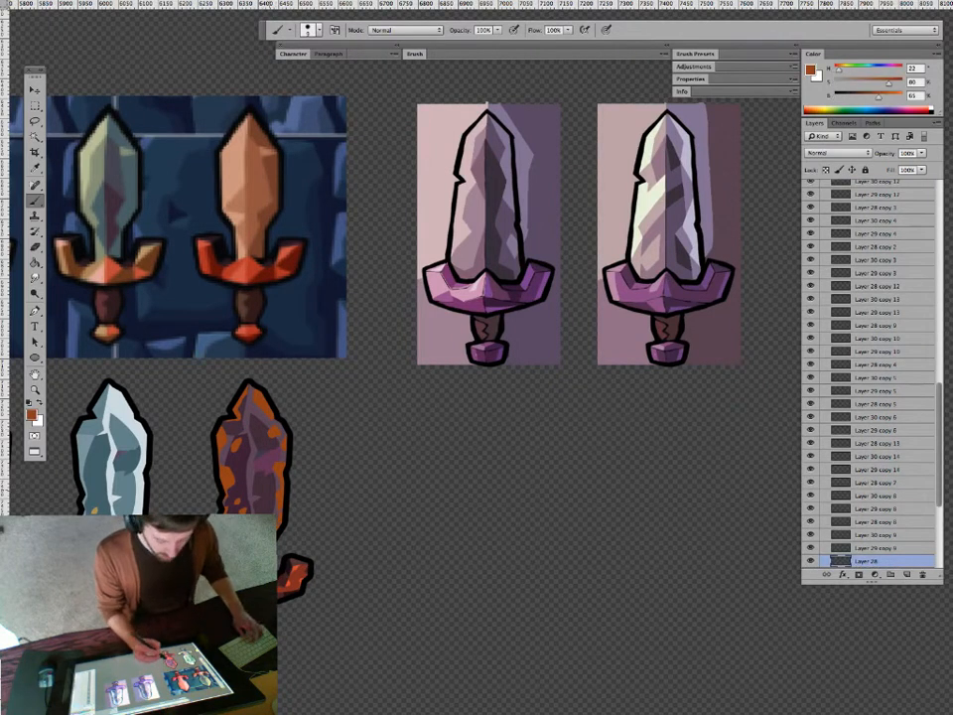
Try painting extra orange rust patches on the rusted sword's blade on the ref 2 layer, and undo all the strokes.
left_click(262, 407, "super")
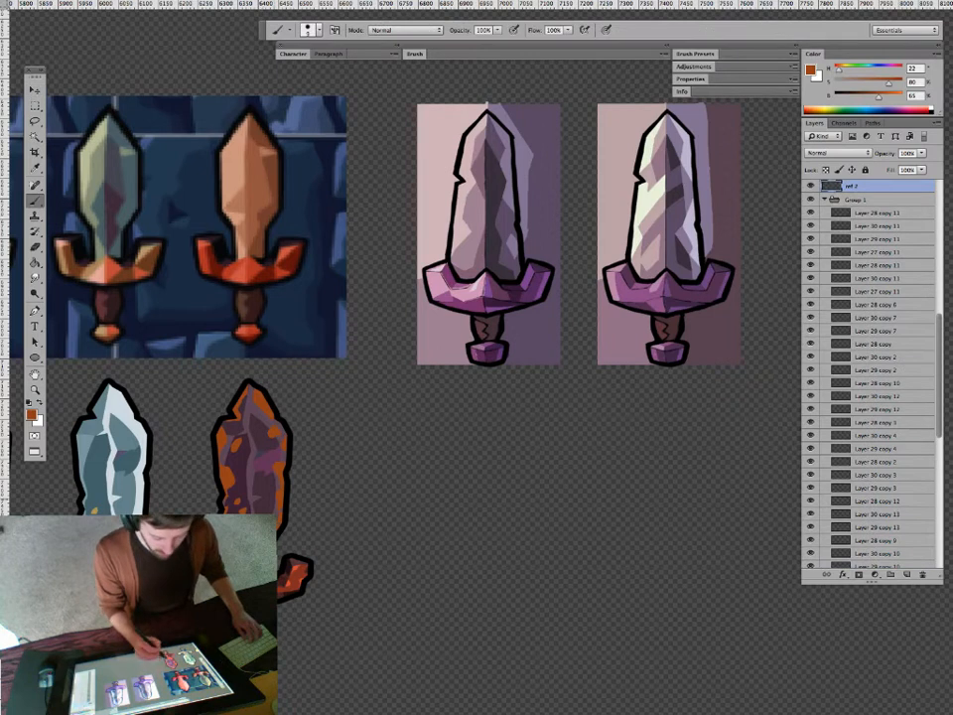
left_click_drag(261, 480, 269, 505)
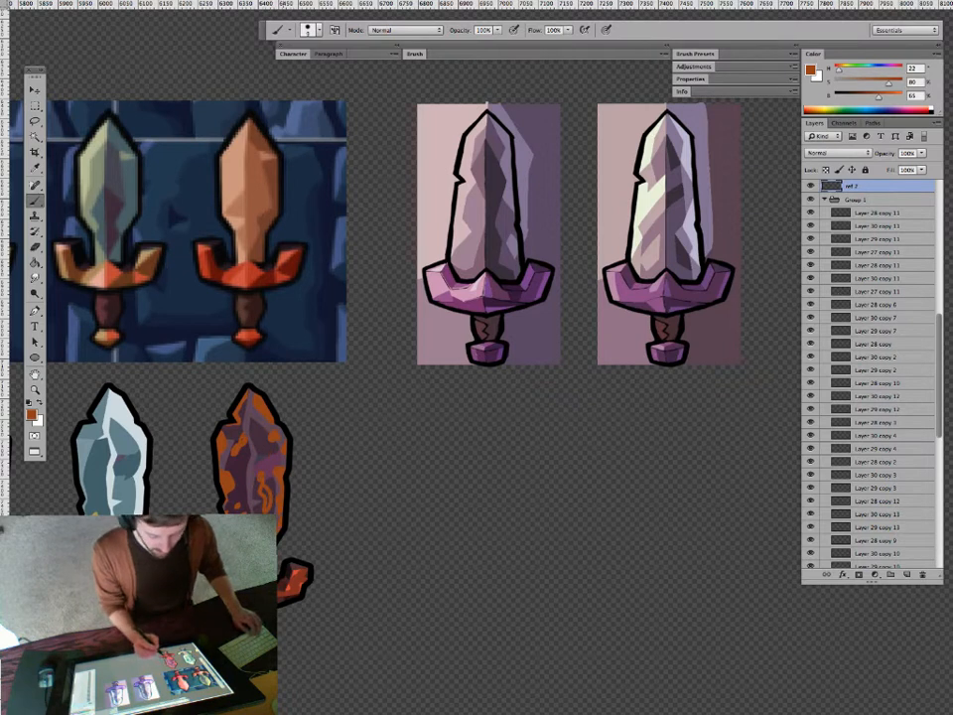
key("alt+super+z")
key("alt+super+z")
key("alt+super+z")
key("alt+super+z")
key("alt+super+z")
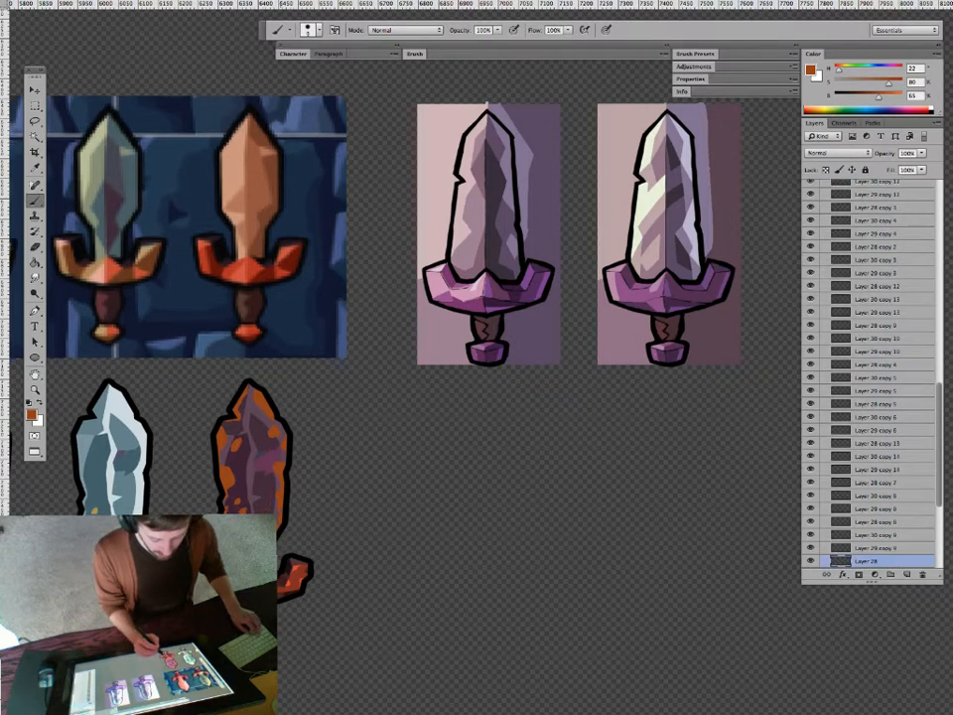
key("super+space")
left_click_drag(451, 481, 274, 476)
key("alt+super+z")
key("alt+super+z")
key("alt+super+z")
Bring DDrop_Drawings_Weapons_MASTER.psd to the front in full-screen view and examine the labelled swords from Mangler to Sabre.
key("super+space")
left_click_drag(455, 514, 278, 462)
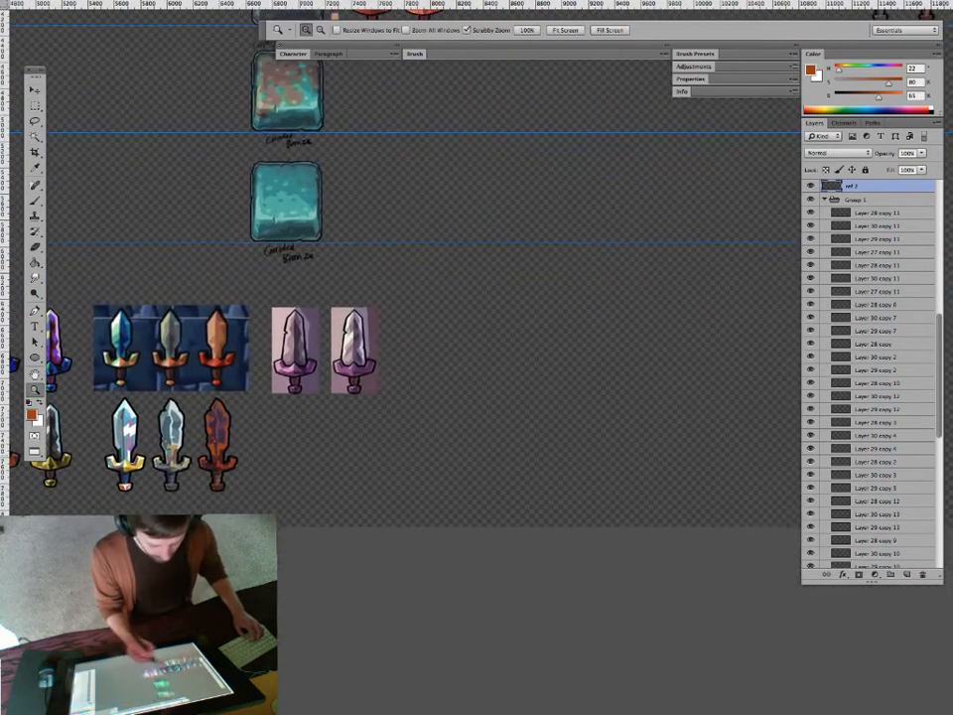
key("f")
key("f")
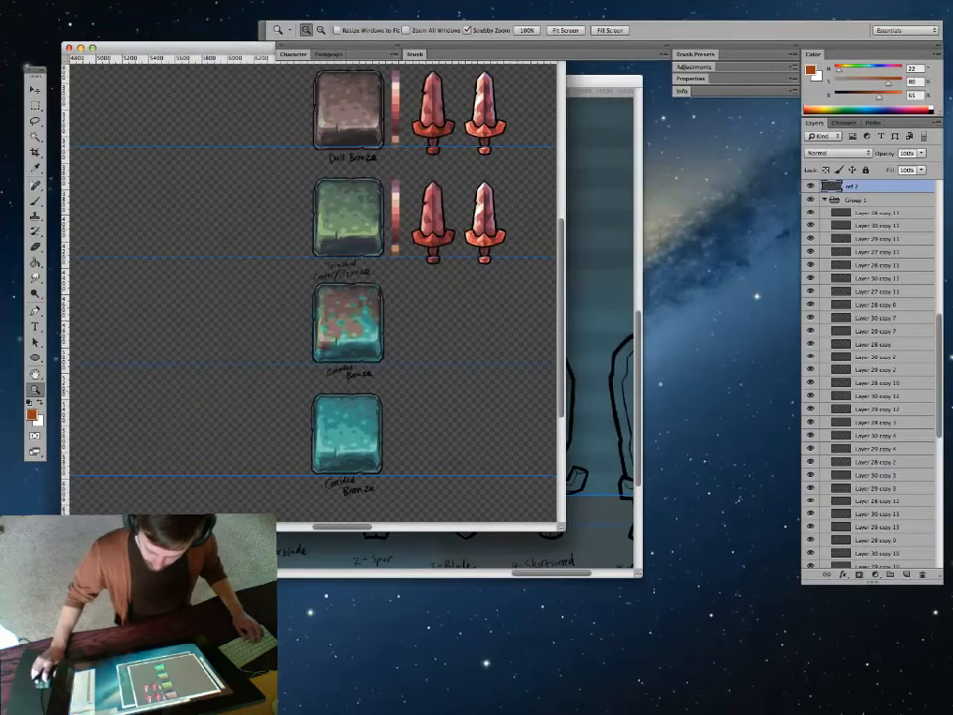
left_click_drag(179, 47, 172, 71)
left_click_drag(602, 81, 607, 144)
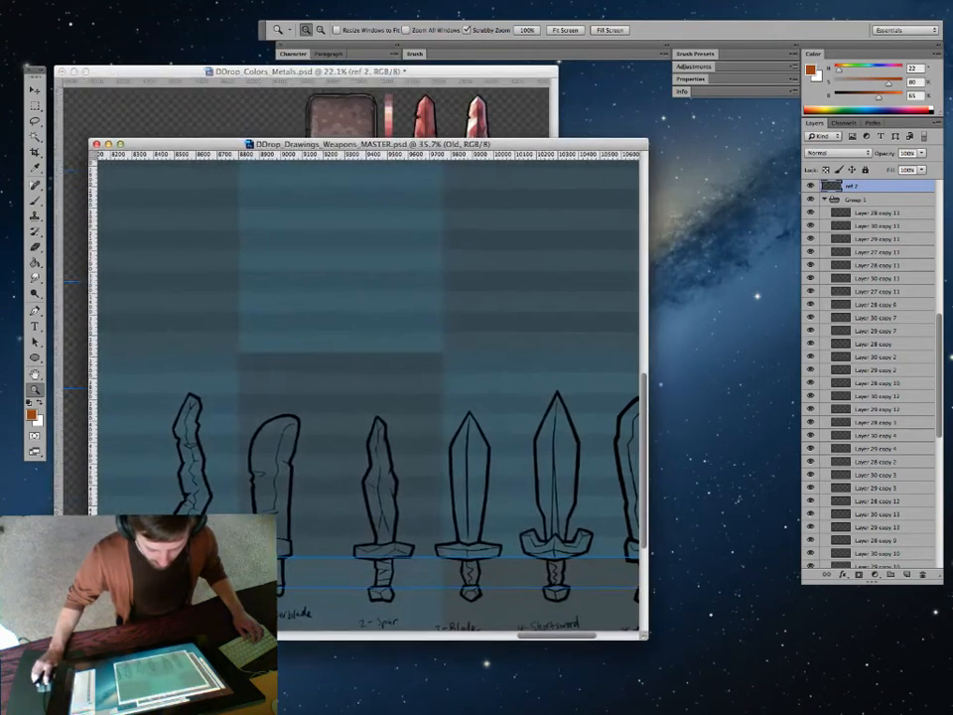
key("f")
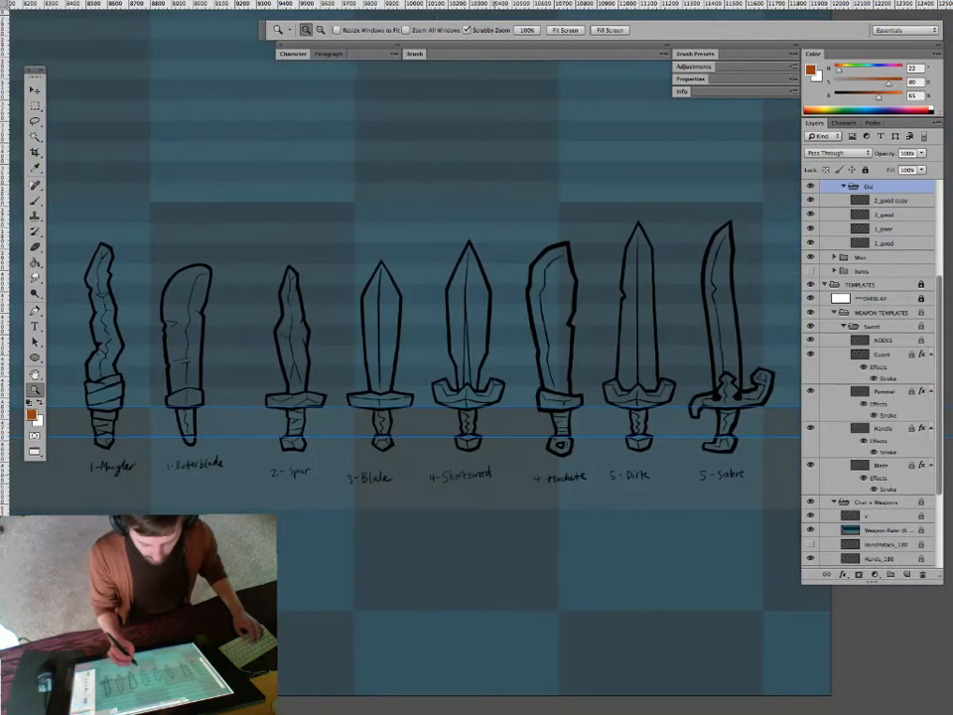
left_click_drag(367, 218, 365, 246)
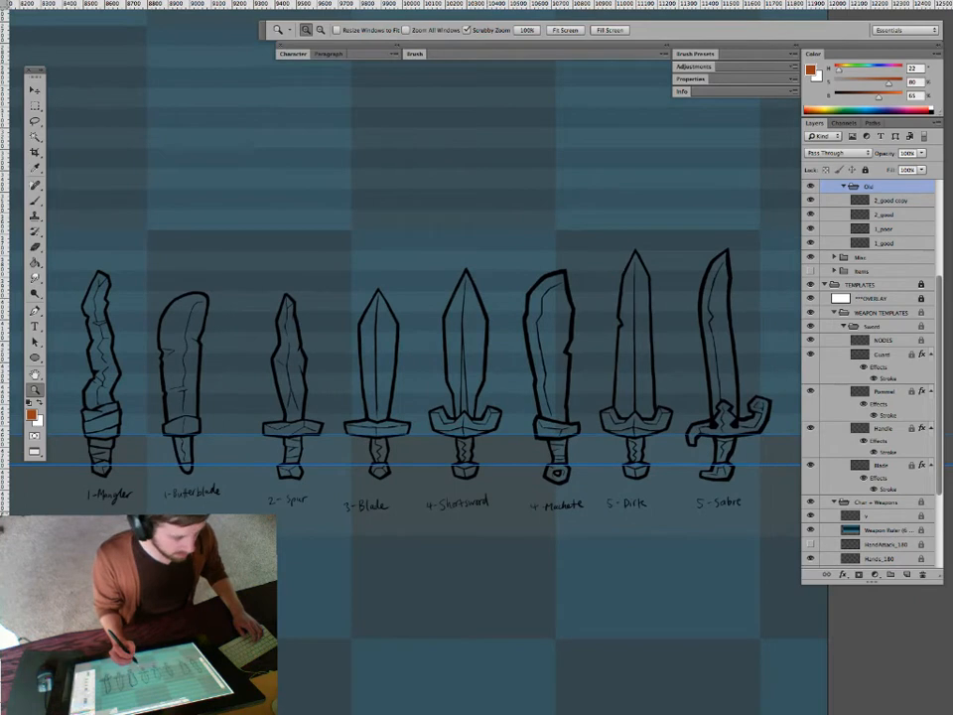
left_click_drag(364, 246, 363, 233)
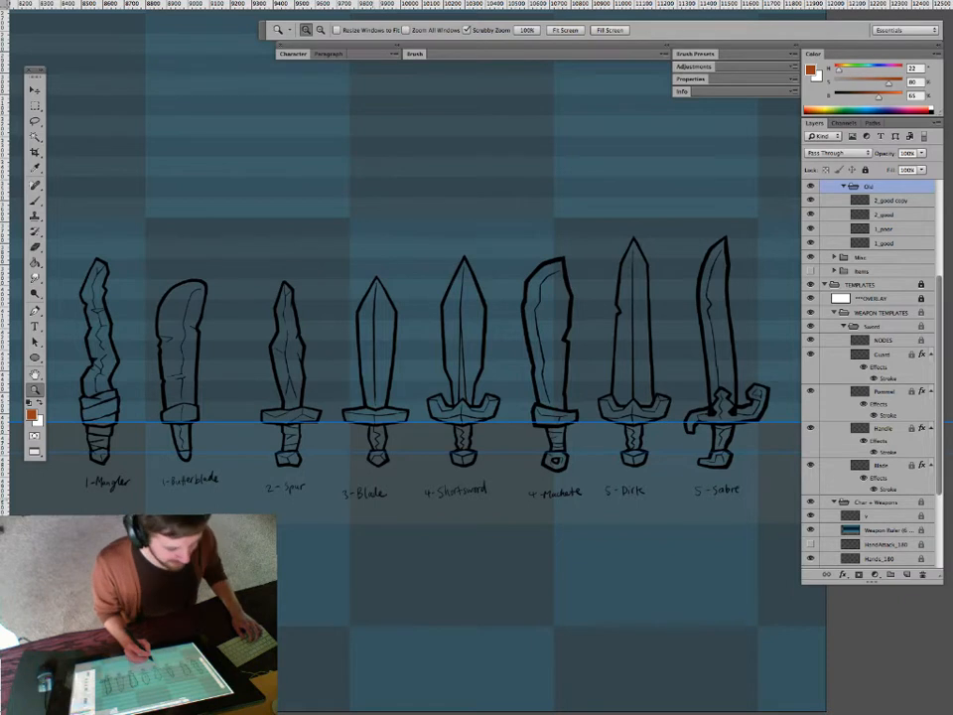
Try circling the Mangler sword in orange on the Swords layer, and undo the strokes.
left_click_drag(418, 218, 417, 224)
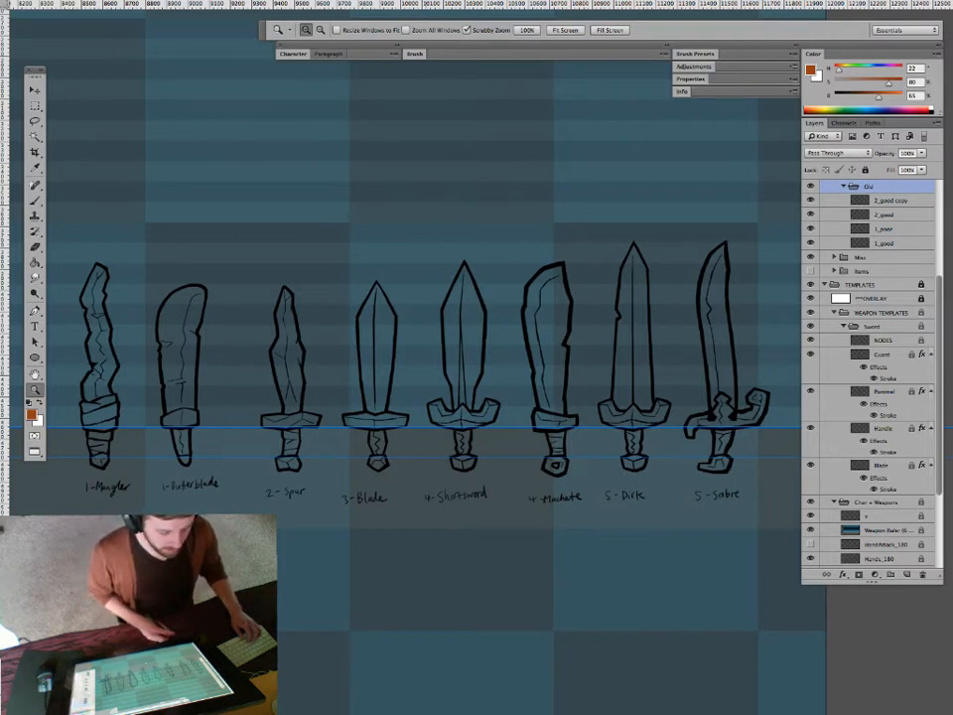
key("b")
left_click(541, 268)
key("Return")
left_click(114, 402, "super")
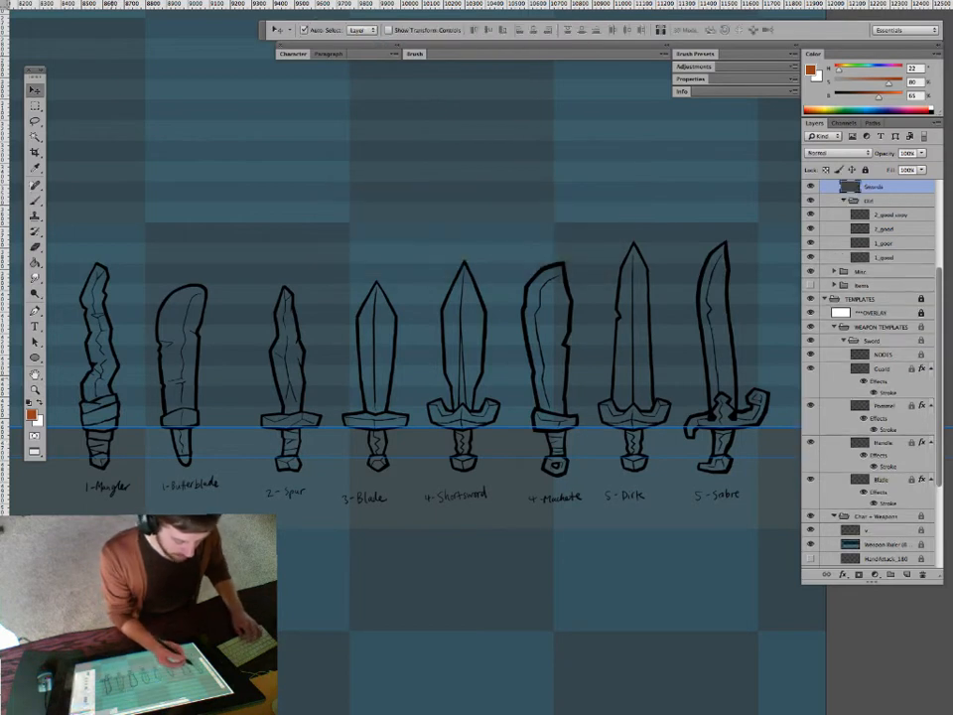
mouse_move(63, 304)
left_mouse_down()
mouse_move(122, 269)
mouse_move(96, 255)
left_mouse_up()
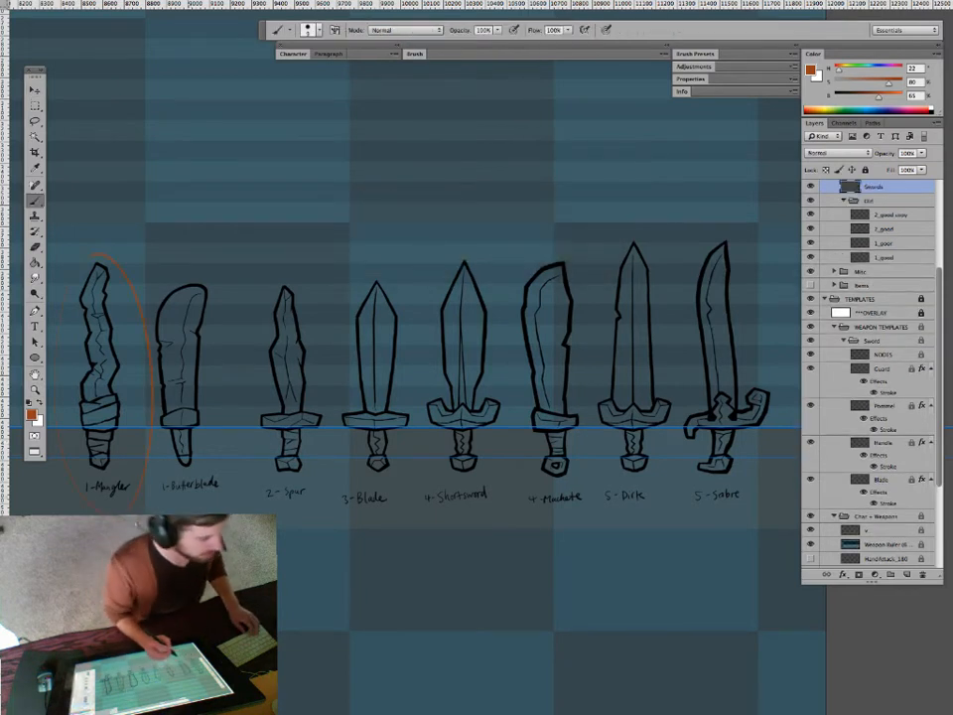
key("alt+super+z")
key("alt+super+z")
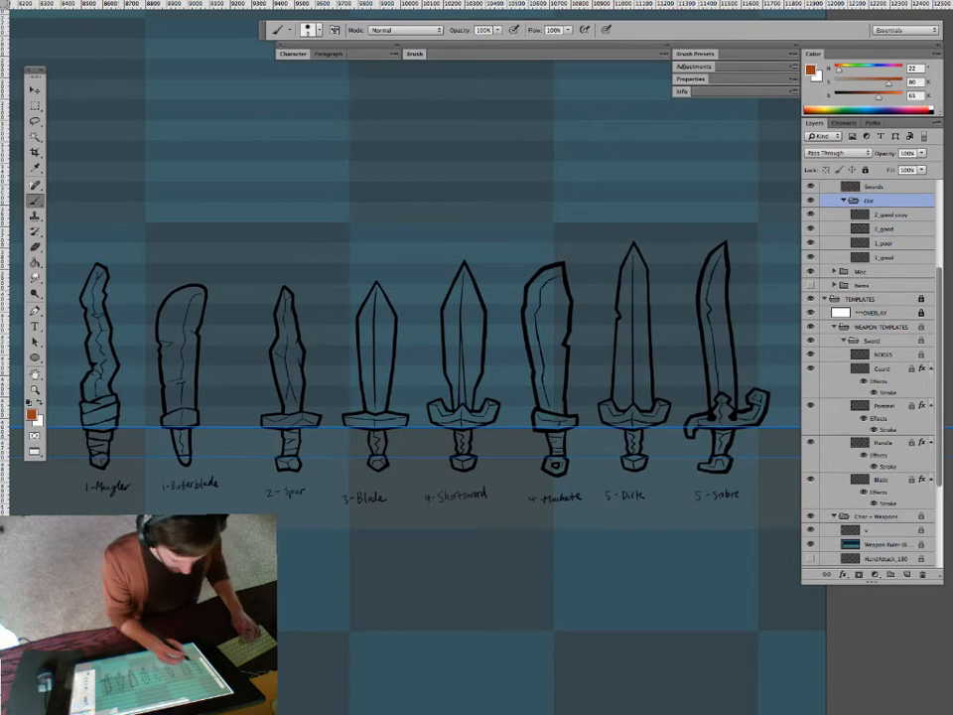
Sample black from the line art, select the Swords layer and try circling the Butterblade, undoing the stroke.
left_click(115, 401, "alt")
left_click(115, 401, "super")
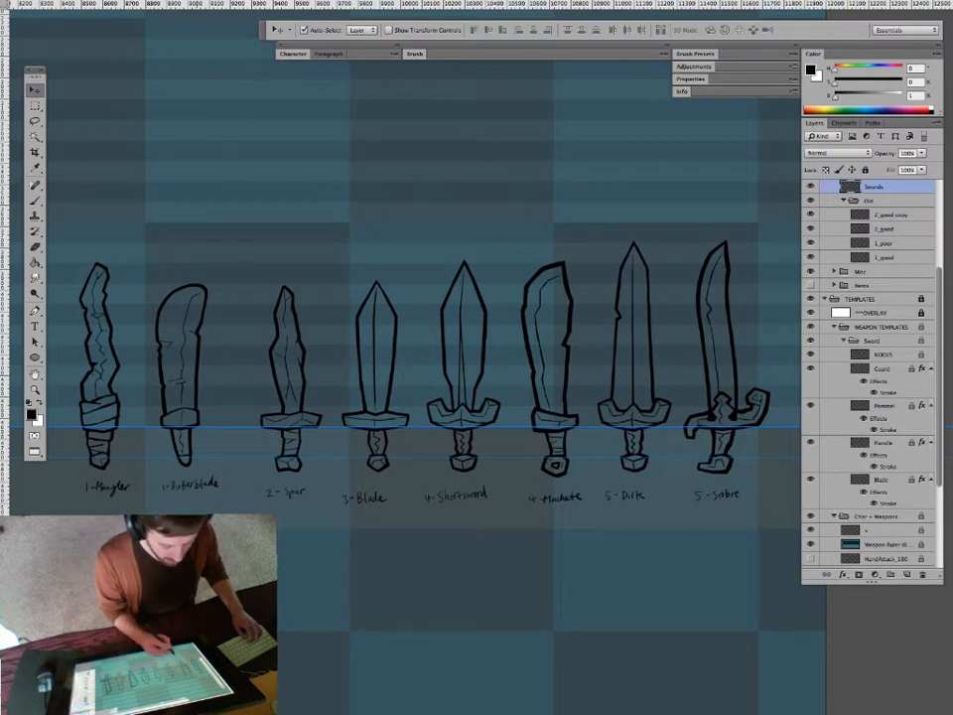
left_click_drag(417, 398, 419, 401)
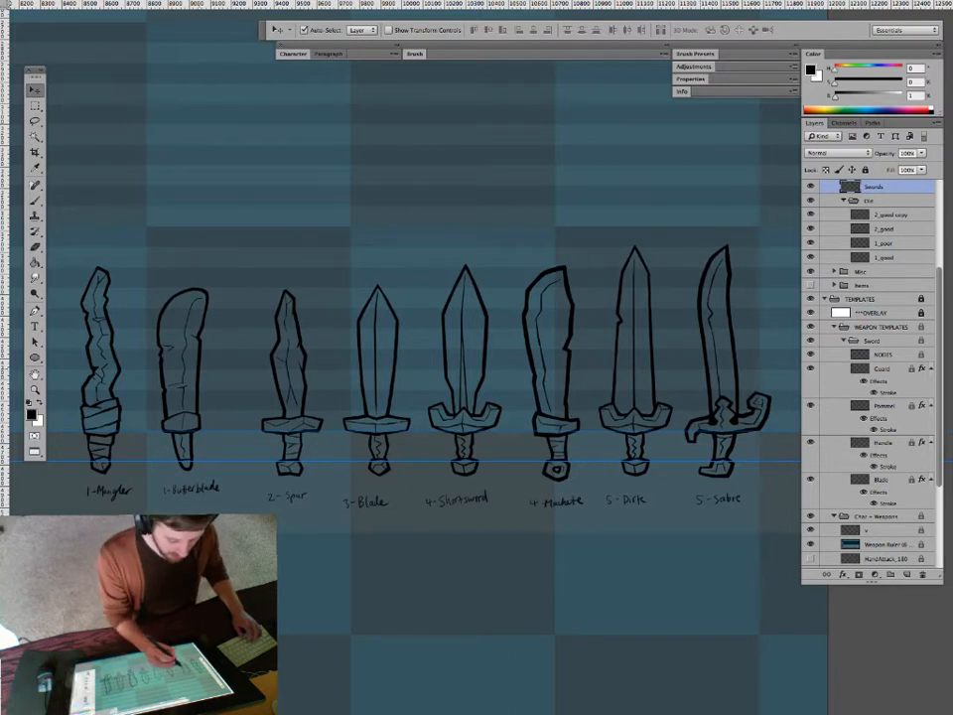
left_click_drag(192, 465, 182, 448)
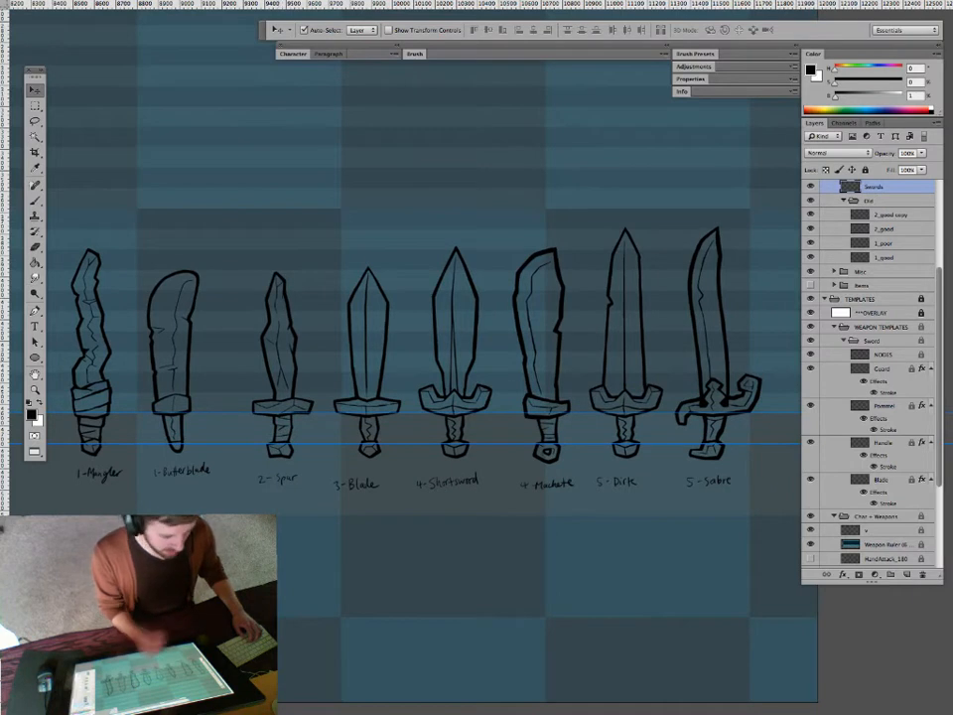
left_click_drag(497, 229, 479, 213)
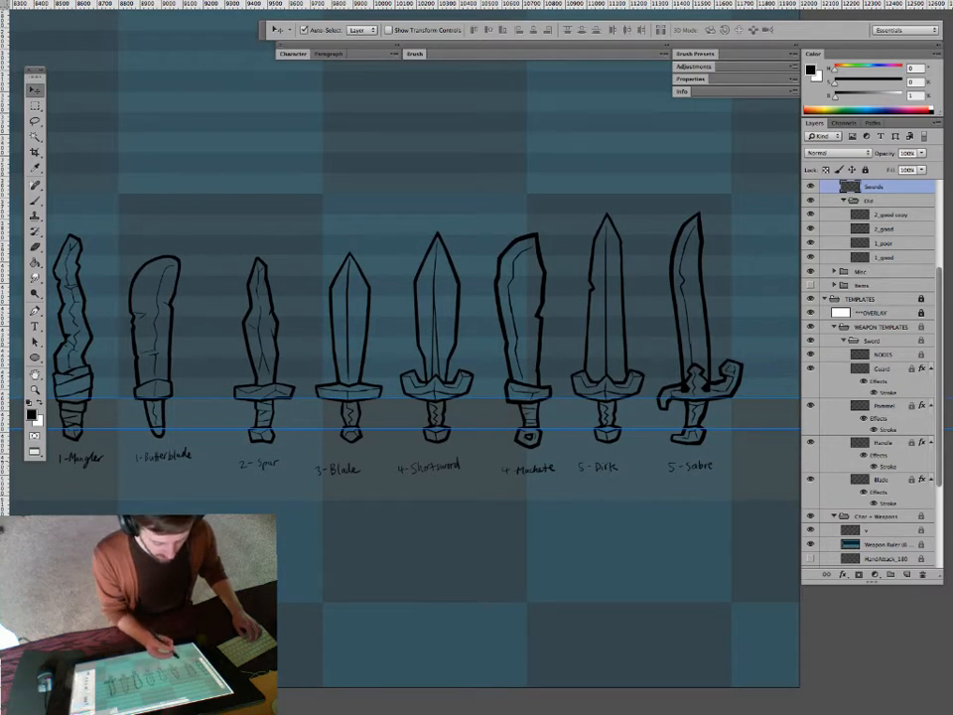
key("b")
mouse_move(129, 263)
left_mouse_down()
mouse_move(157, 492)
mouse_move(144, 236)
left_mouse_up()
key("super+z")
Try circling the Spur sword with a black brush stroke on the Swords layer, and undo it.
left_click(120, 300)
key("Return")
key("v")
left_click(263, 389)
key("b")
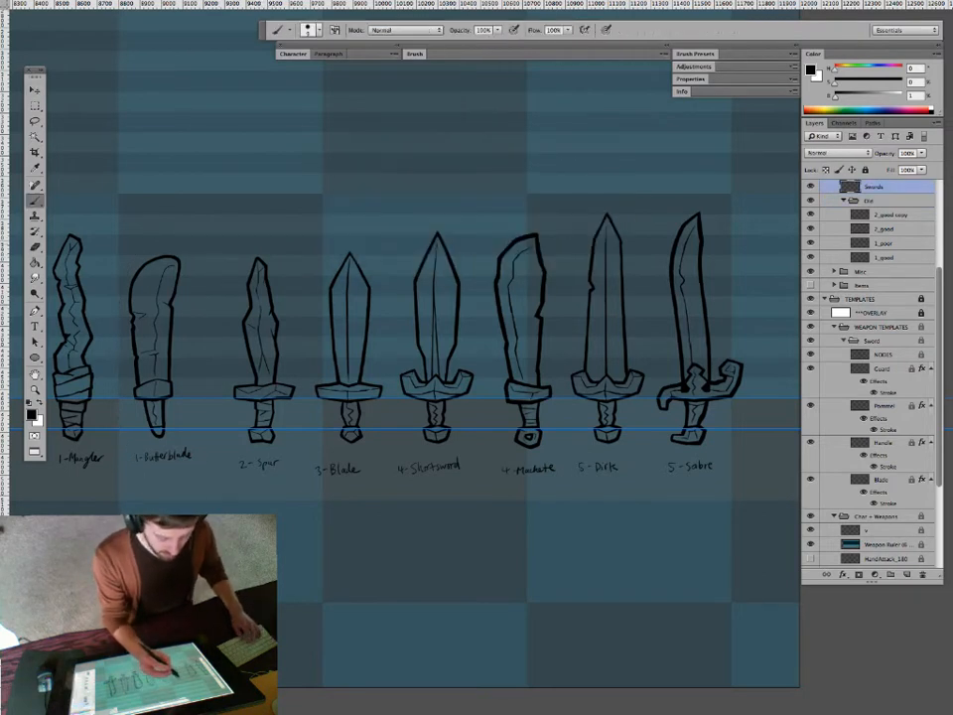
left_click_drag(246, 249, 259, 228)
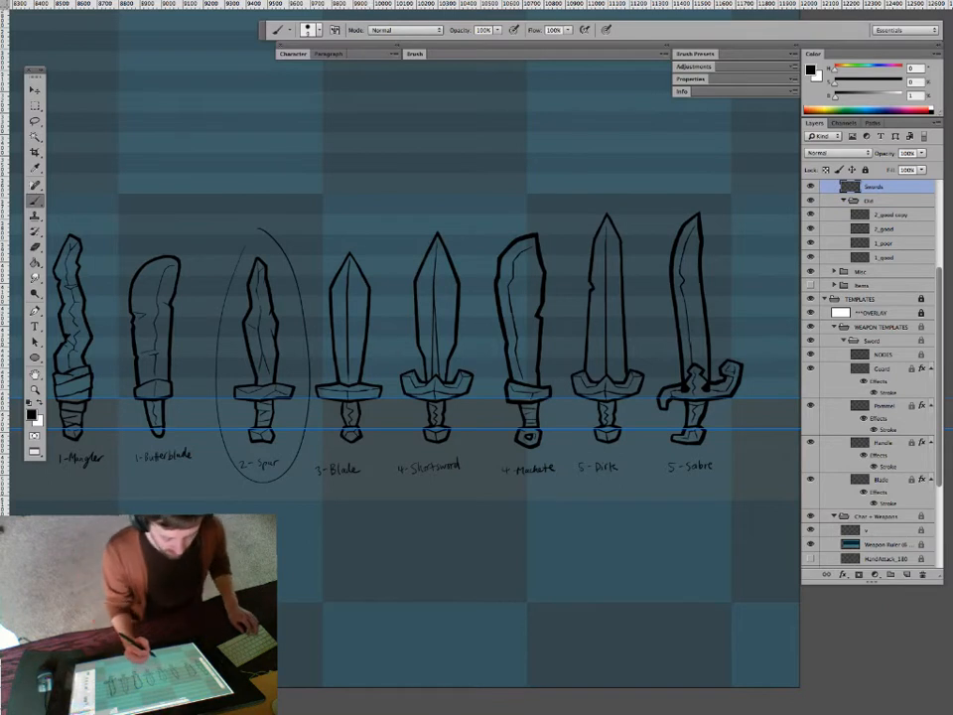
key("super+alt+z")
key("super+alt+z")
Examine the sword drawings from Shortsword to Sabre, and compare them with the whole labelled row.
left_click_drag(596, 298, 528, 298)
key("v")
left_click(369, 298)
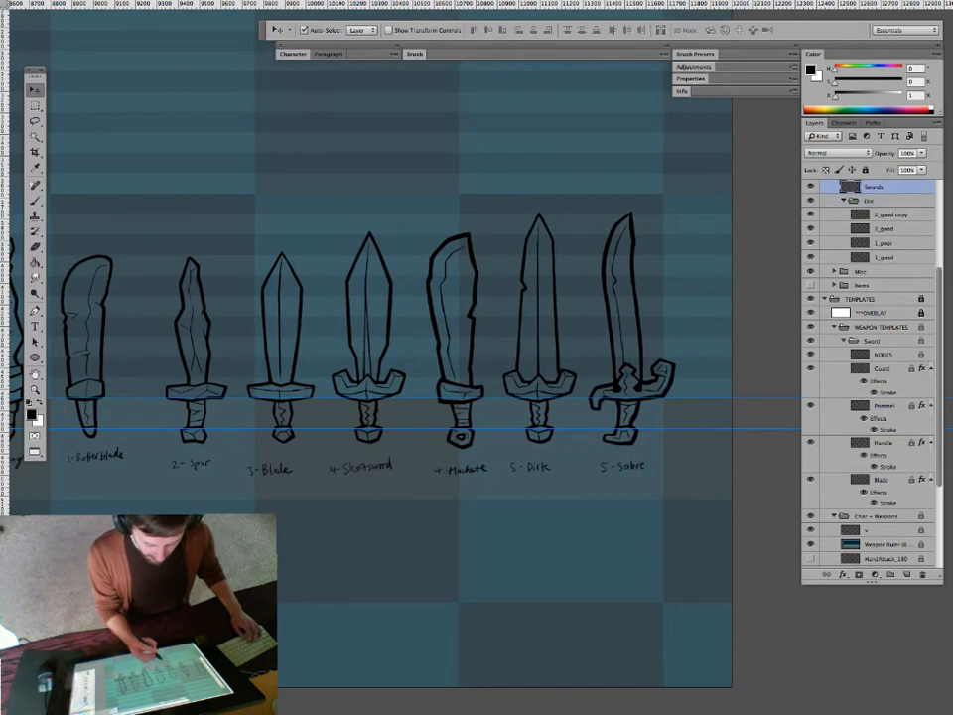
left_click_drag(596, 298, 527, 294)
left_click_drag(596, 298, 521, 296)
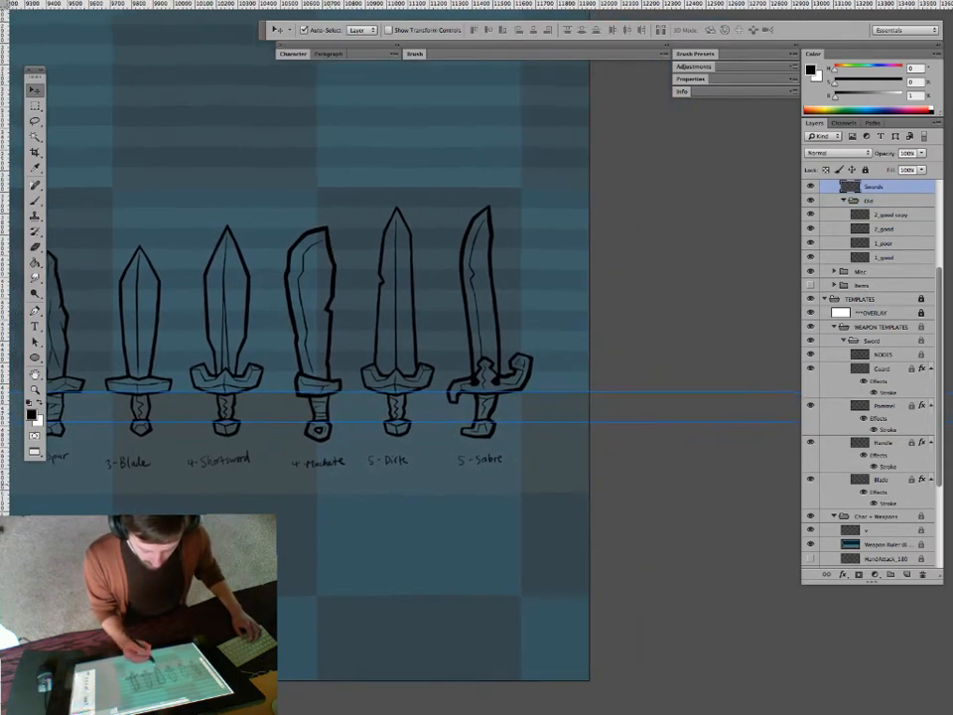
left_click_drag(482, 491, 422, 490)
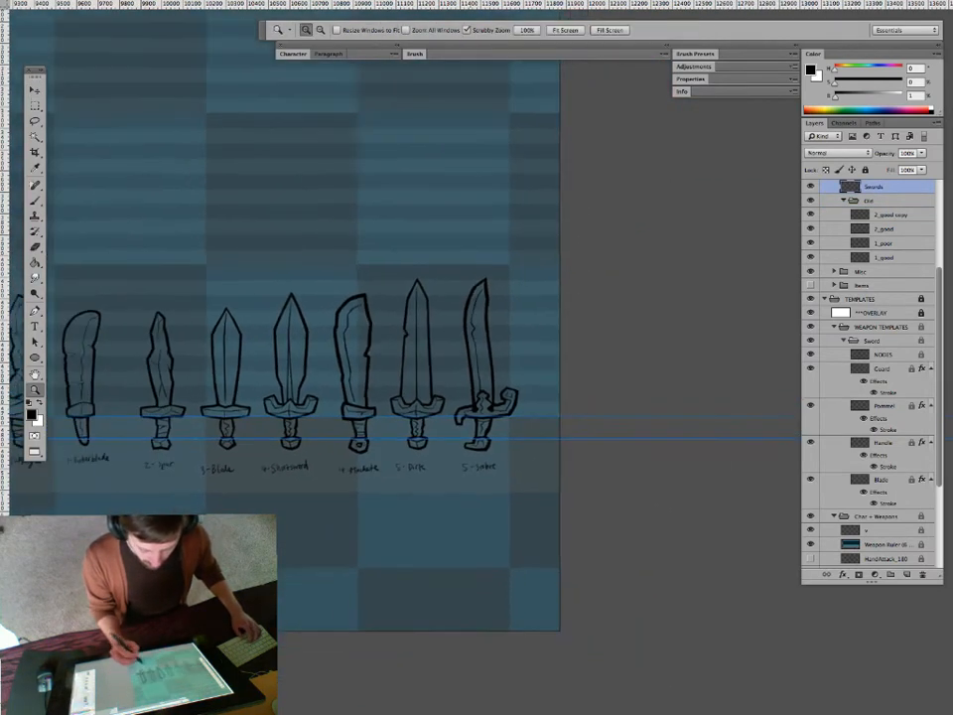
left_click_drag(348, 447, 539, 447)
key("v")
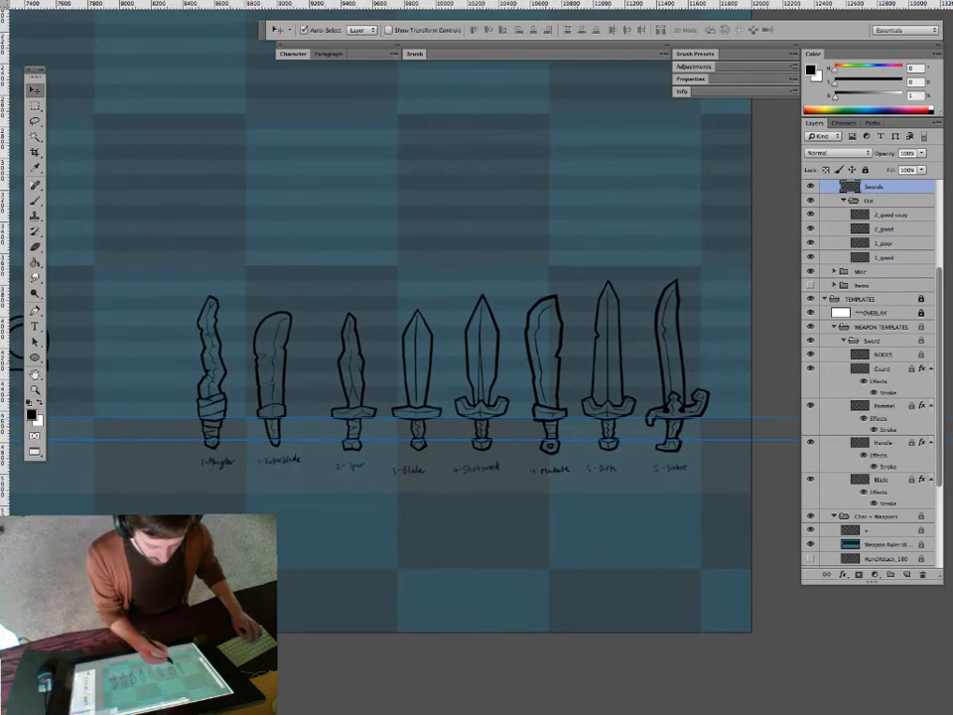
Try sketching a gripping hand, guard and pommel in red over the Butterblade's handle, and undo all the strokes.
key("b")
left_click_drag(286, 438, 387, 438)
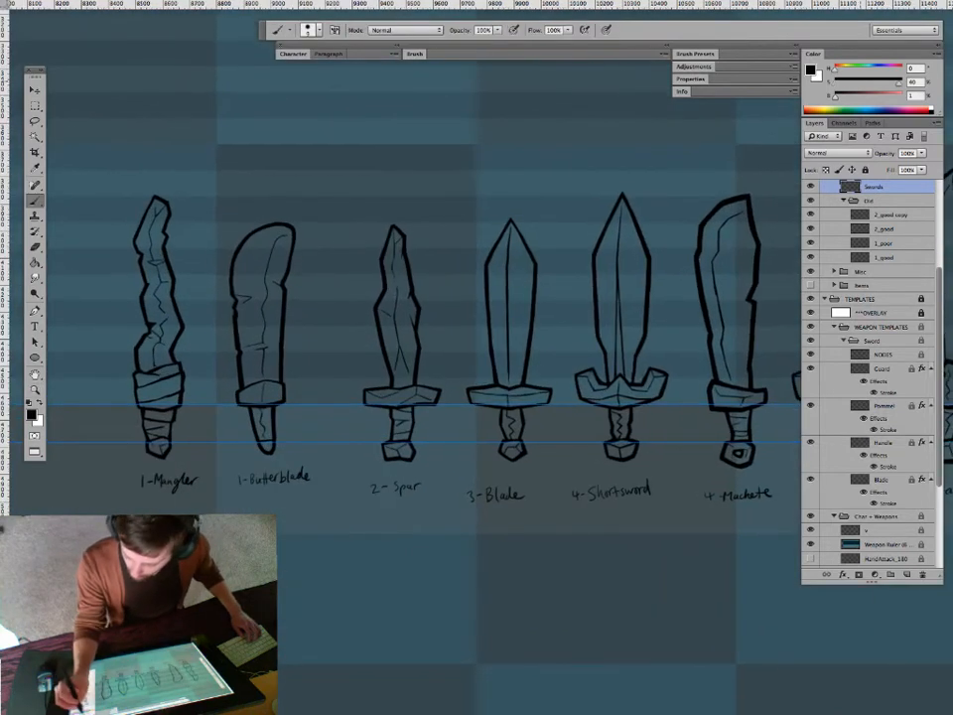
left_click(809, 110)
mouse_move(243, 415)
left_mouse_down()
mouse_move(270, 403)
mouse_move(271, 415)
left_mouse_up()
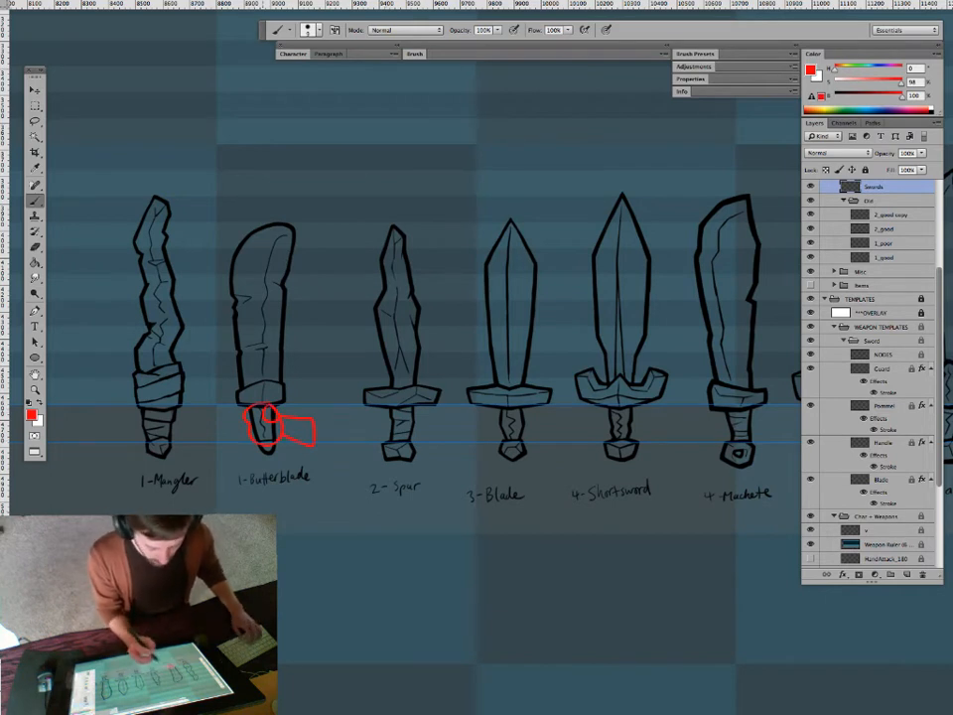
mouse_move(260, 383)
left_mouse_down()
mouse_move(239, 402)
mouse_move(264, 405)
mouse_move(285, 390)
mouse_move(260, 382)
left_mouse_up()
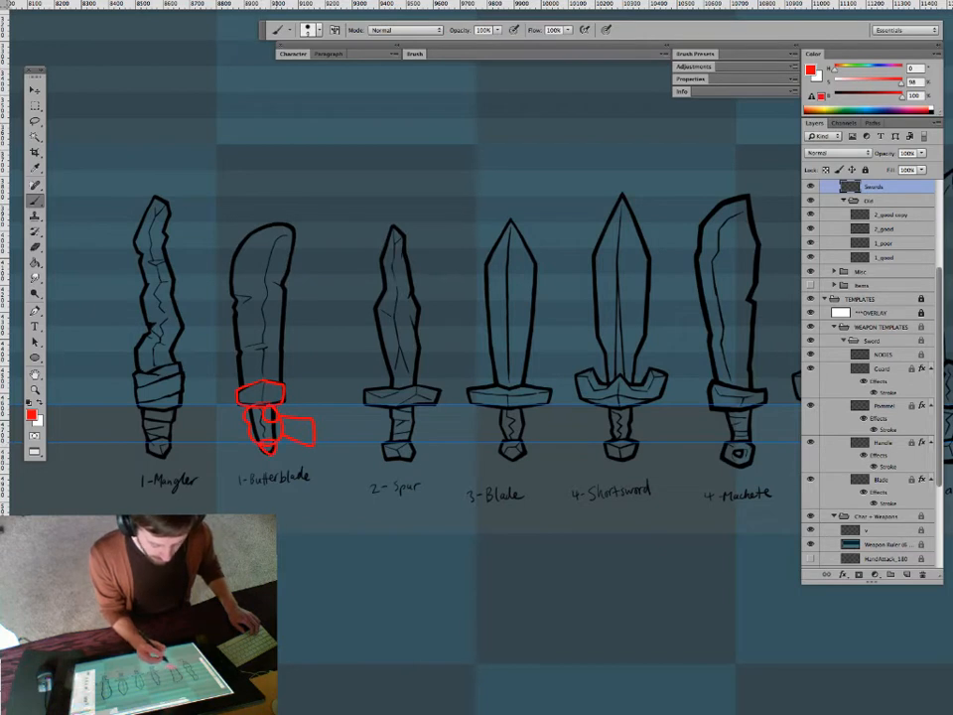
key("ctrl+z")
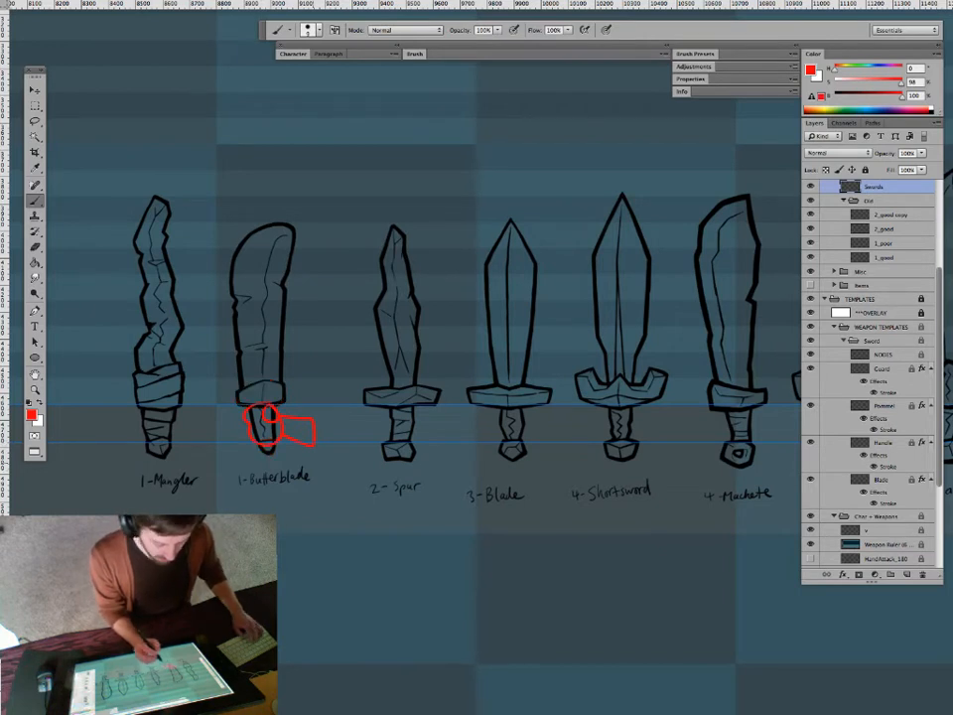
key("super+alt+z")
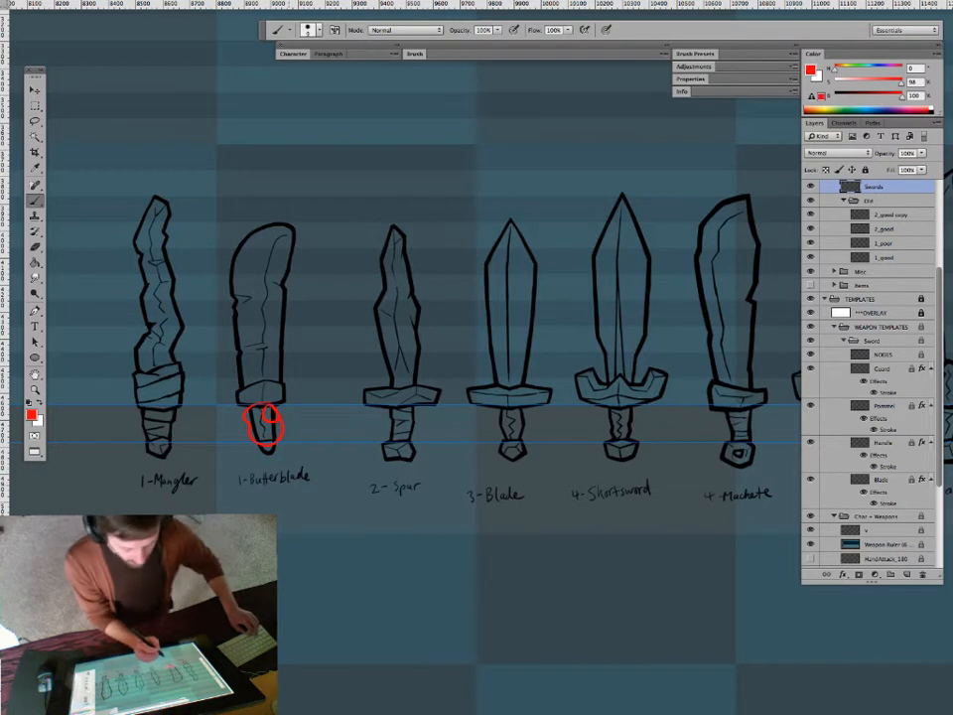
key("super+alt+z")
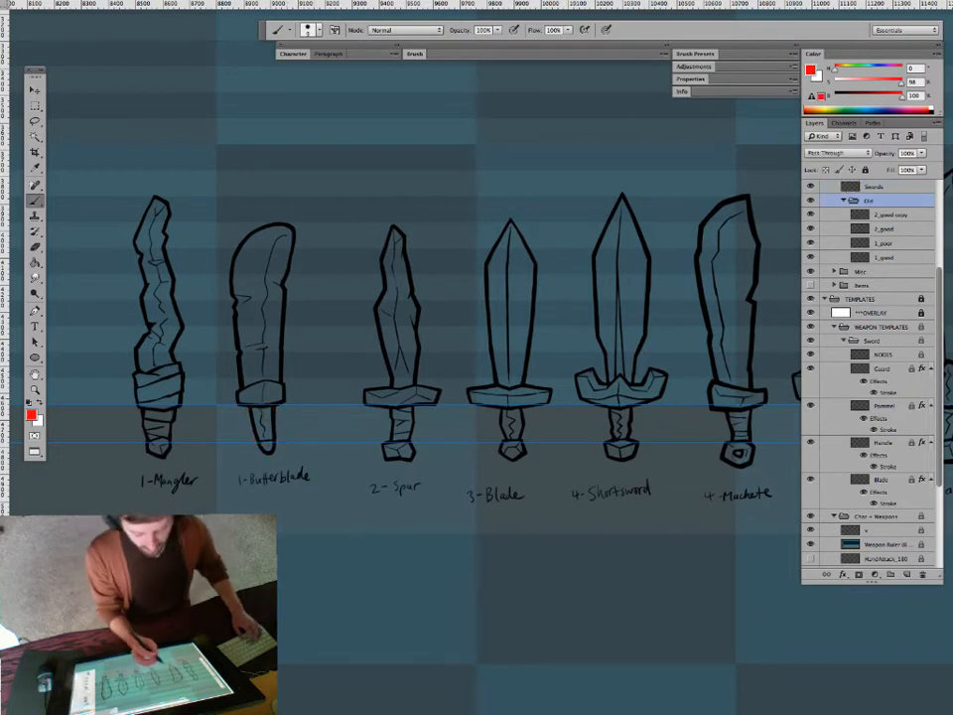
Try drawing a wavy hand guard in black beside the Butterblade's handle on the Swords layer, and undo all the strokes.
left_click(284, 392, "alt")
key("v")
left_click(284, 391)
key("b")
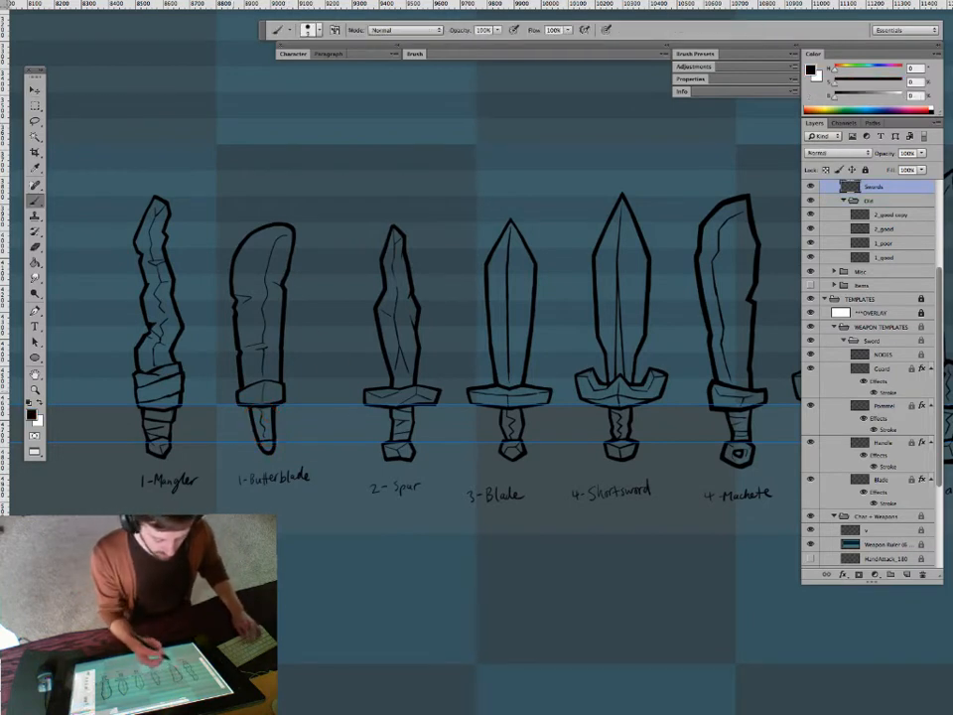
mouse_move(236, 390)
left_mouse_down()
mouse_move(225, 403)
mouse_move(226, 445)
mouse_move(243, 450)
left_mouse_up()
key("e")
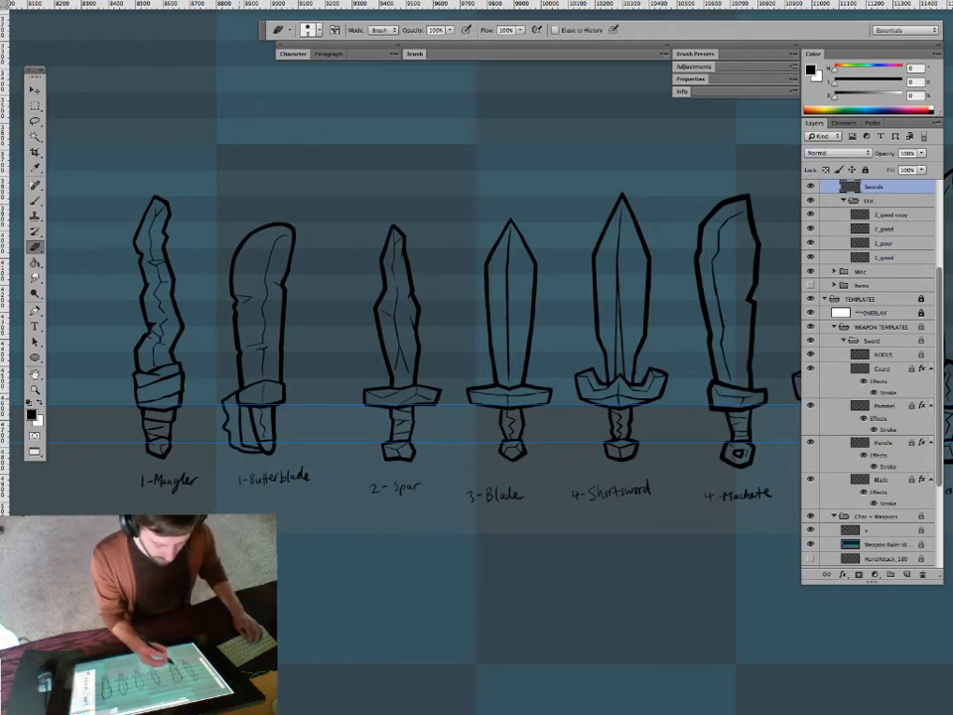
key("b")
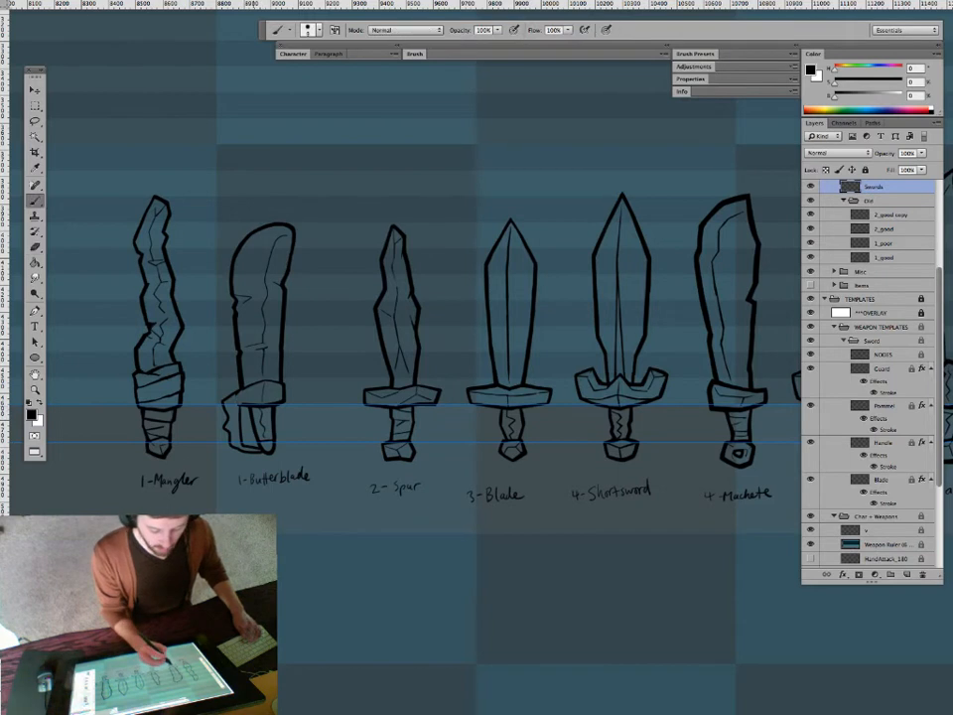
mouse_move(245, 402)
left_mouse_down()
mouse_move(246, 442)
mouse_move(296, 434)
mouse_move(294, 443)
mouse_move(282, 436)
left_mouse_up()
key("ctrl+z")
key("super+alt+z")
key("super+alt+z")
key("super+alt+z")
key("super+alt+z")
key("super+alt+z")
key("super+alt+z")
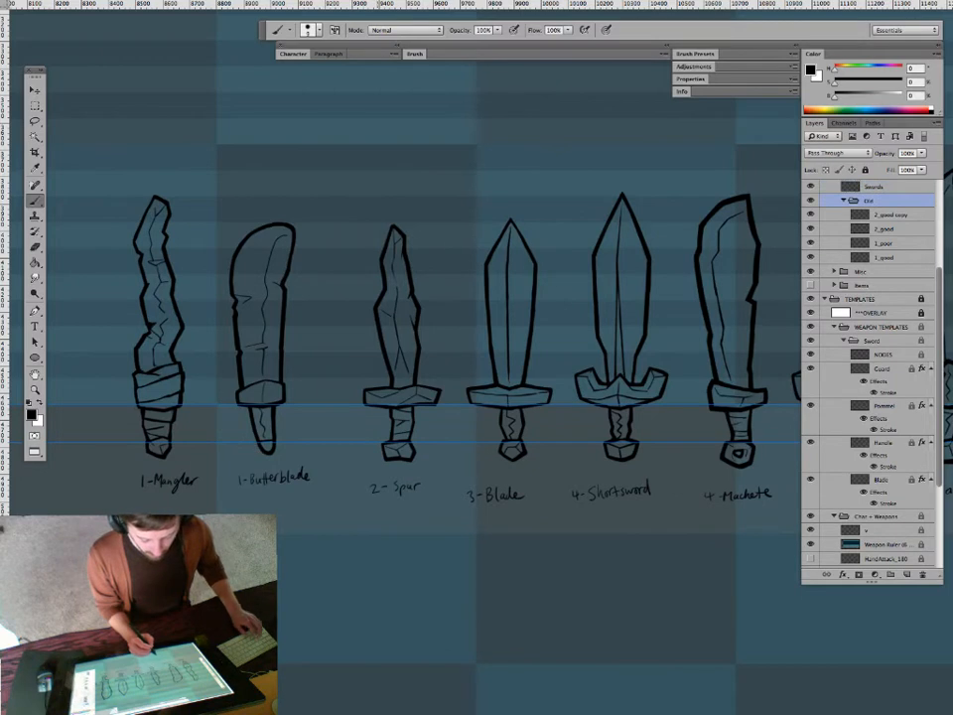
key("z")
left_click_drag(465, 449, 438, 450)
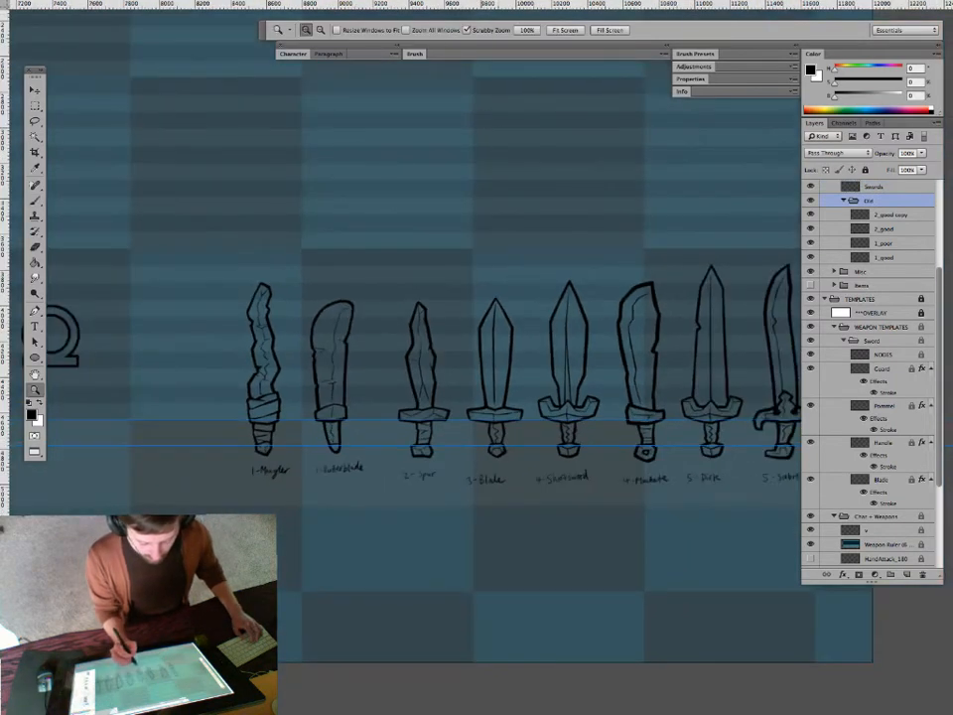
left_click_drag(536, 427, 482, 404)
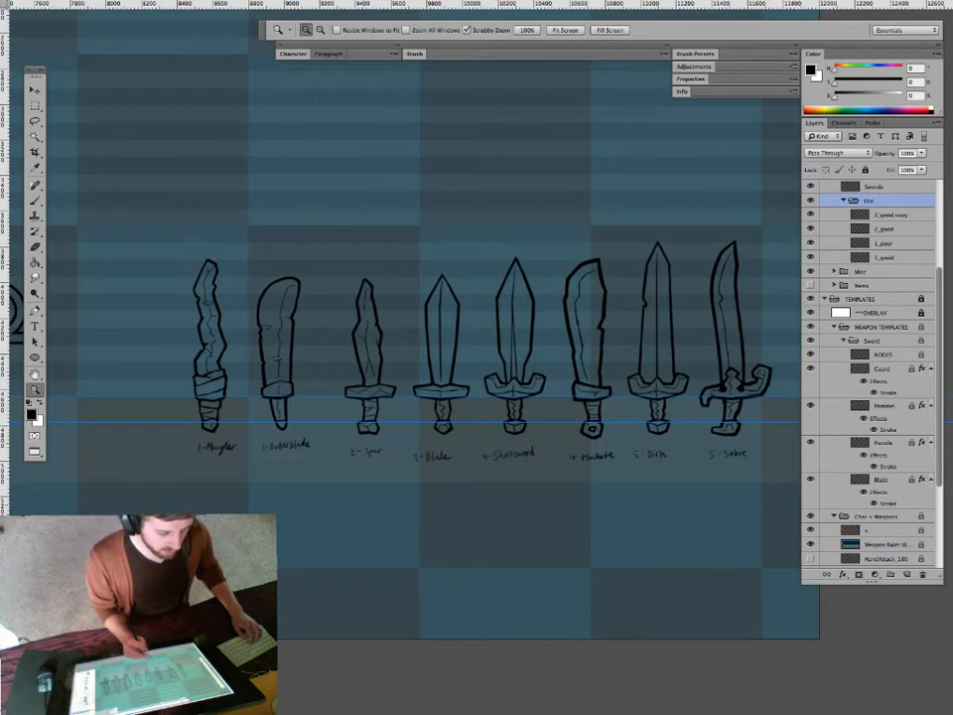
left_click_drag(497, 368, 447, 366)
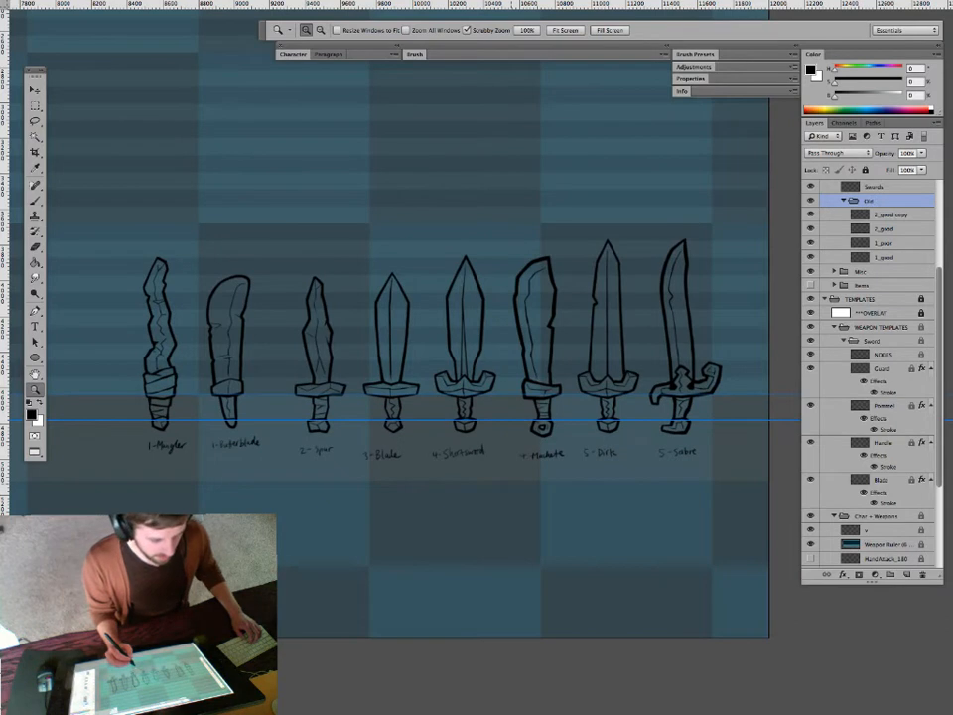
left_click_drag(338, 249, 317, 252)
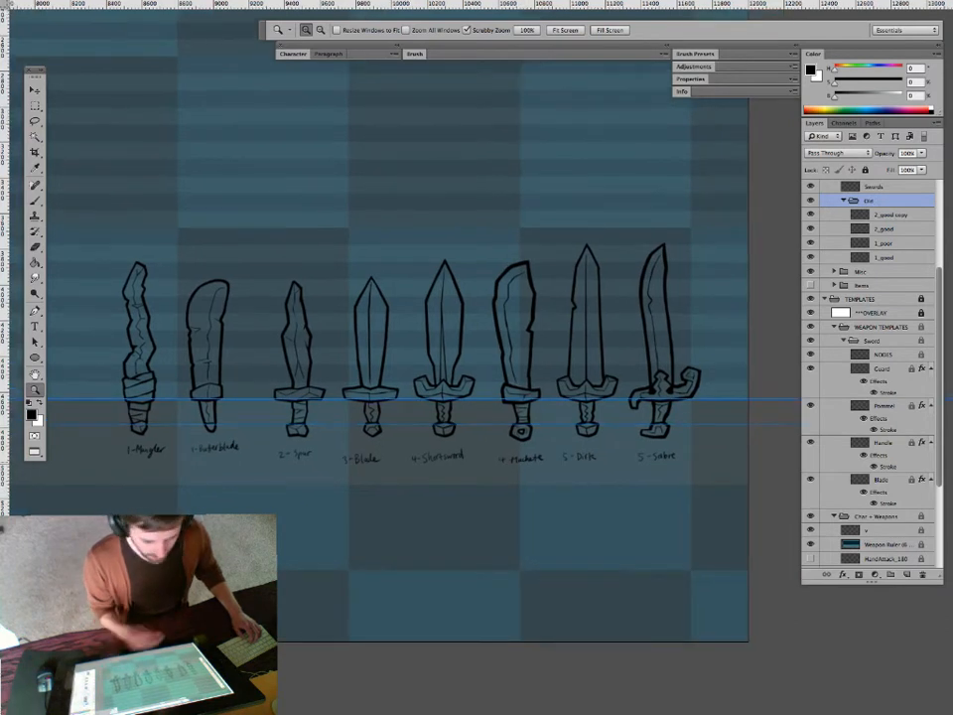
Switch to DDrop_Colors_Metals.psd in full-screen view and frame the two uncoloured swords beside the good, sharp one.
key("f")
key("f")
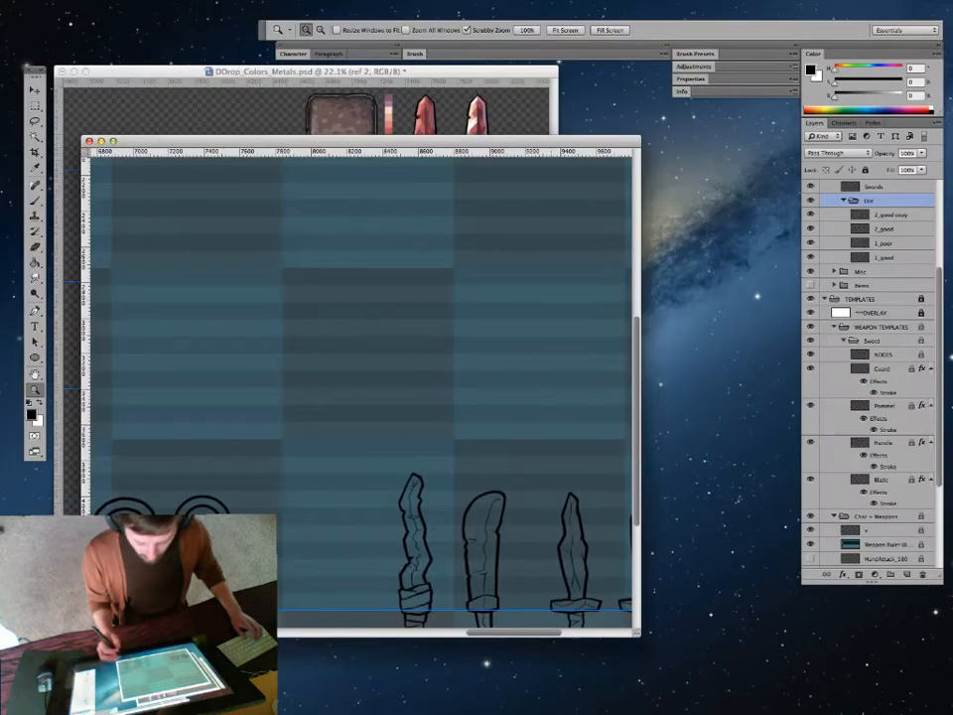
left_click(447, 72)
key("f")
left_click_drag(388, 338, 640, 581)
left_click_drag(556, 298, 275, 525)
left_click_drag(454, 347, 517, 459)
left_click_drag(556, 347, 323, 359)
Select Layer 28 and handwrite the label "4 extra damage" in black above the first uncoloured sword.
left_click(408, 343, "super")
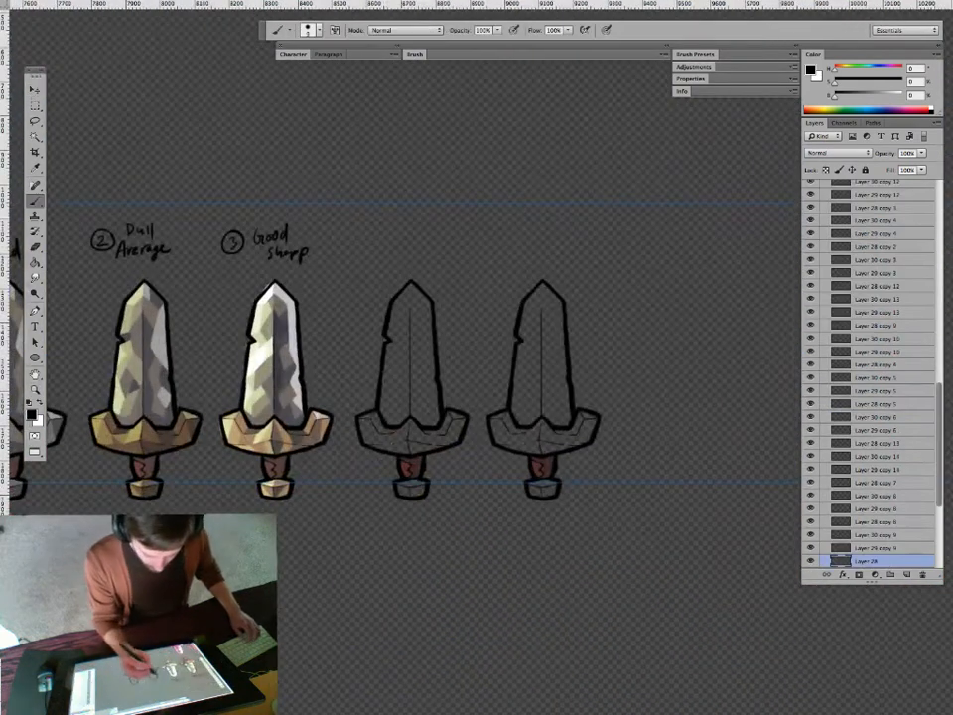
mouse_move(363, 232)
left_mouse_down()
mouse_move(370, 248)
mouse_move(369, 231)
left_mouse_up()
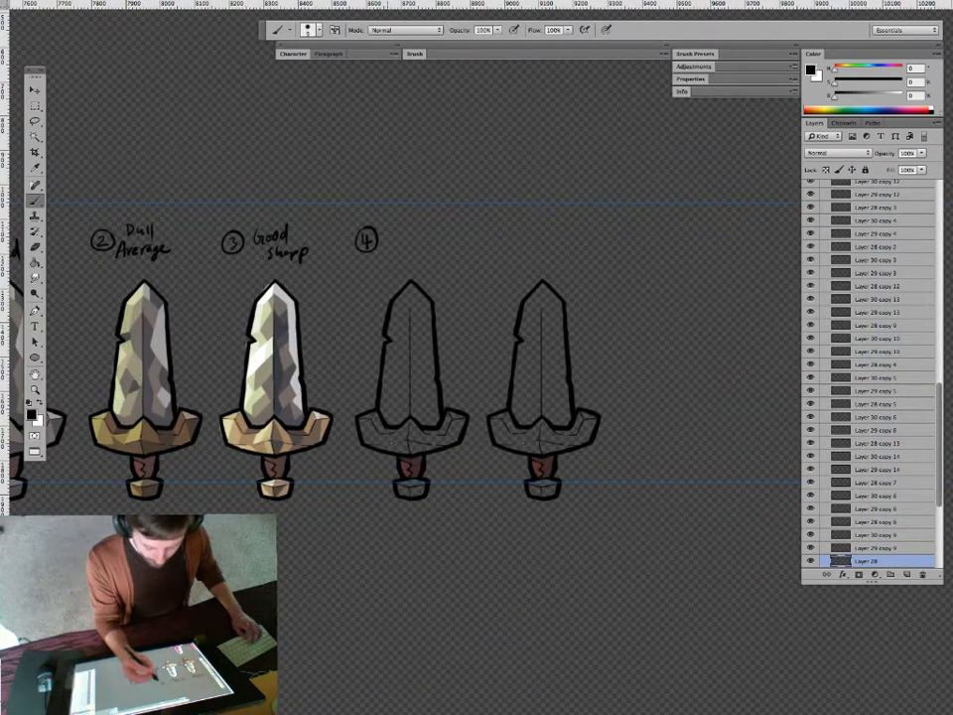
mouse_move(396, 252)
left_mouse_down()
mouse_move(378, 250)
mouse_move(380, 238)
mouse_move(407, 235)
mouse_move(392, 254)
mouse_move(413, 251)
mouse_move(423, 260)
mouse_move(434, 249)
left_mouse_up()
mouse_move(397, 343)
left_mouse_down()
mouse_move(378, 336)
mouse_move(392, 338)
left_mouse_up()
Delete the left blade edge of the sword labelled "extra damage" and redraw it as a jagged, serrated black outline.
key("z")
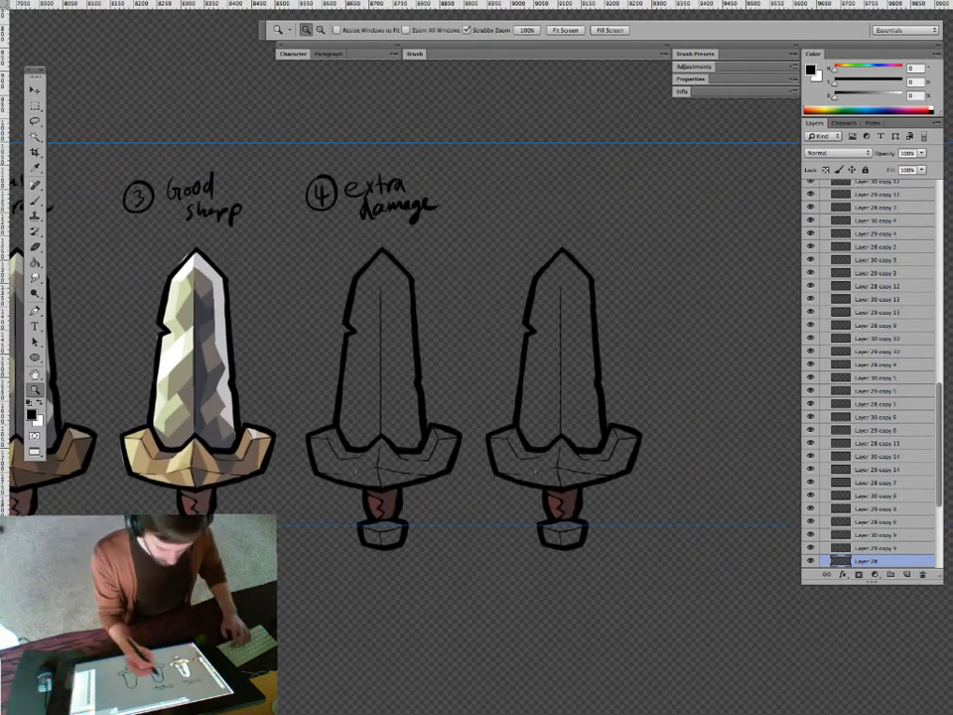
key("m")
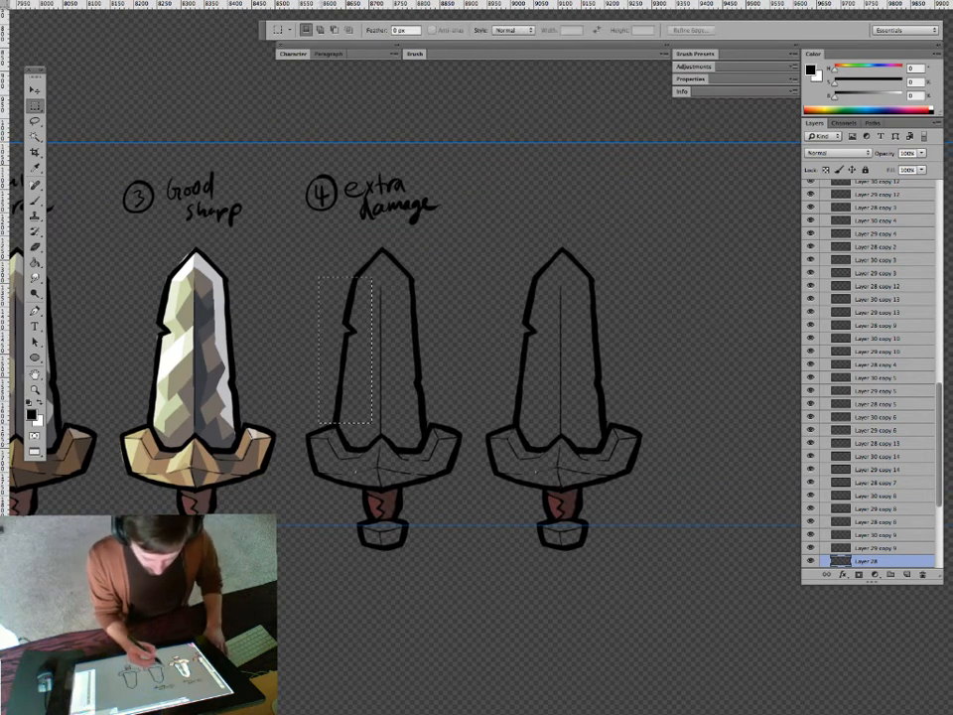
left_click_drag(319, 427, 374, 277)
key("Delete")
key("super+d")
key("b")
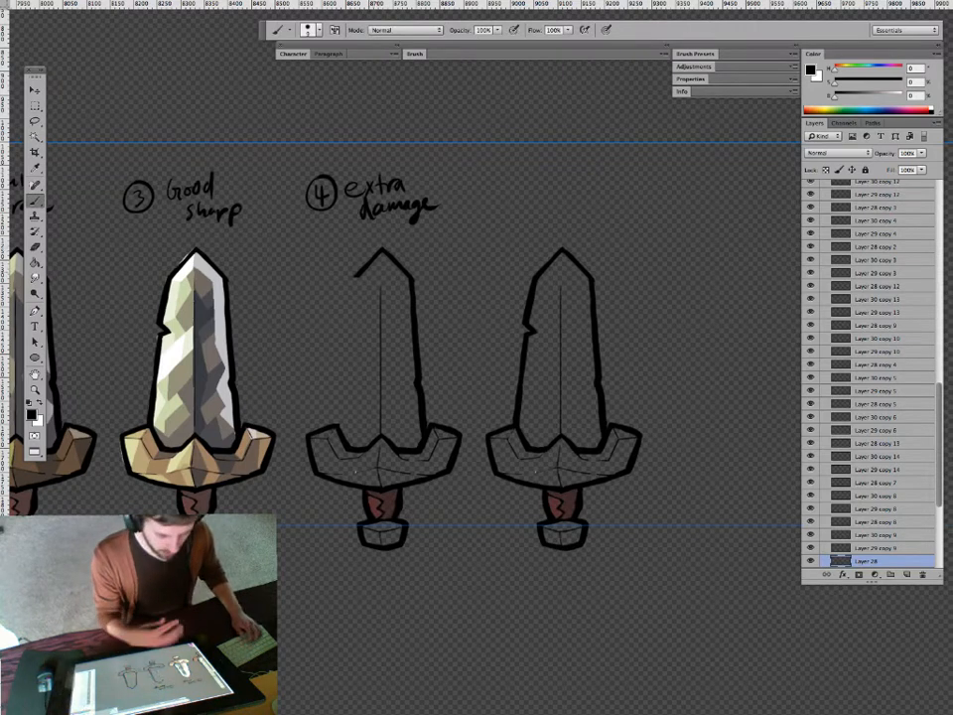
left_click_drag(355, 275, 338, 427)
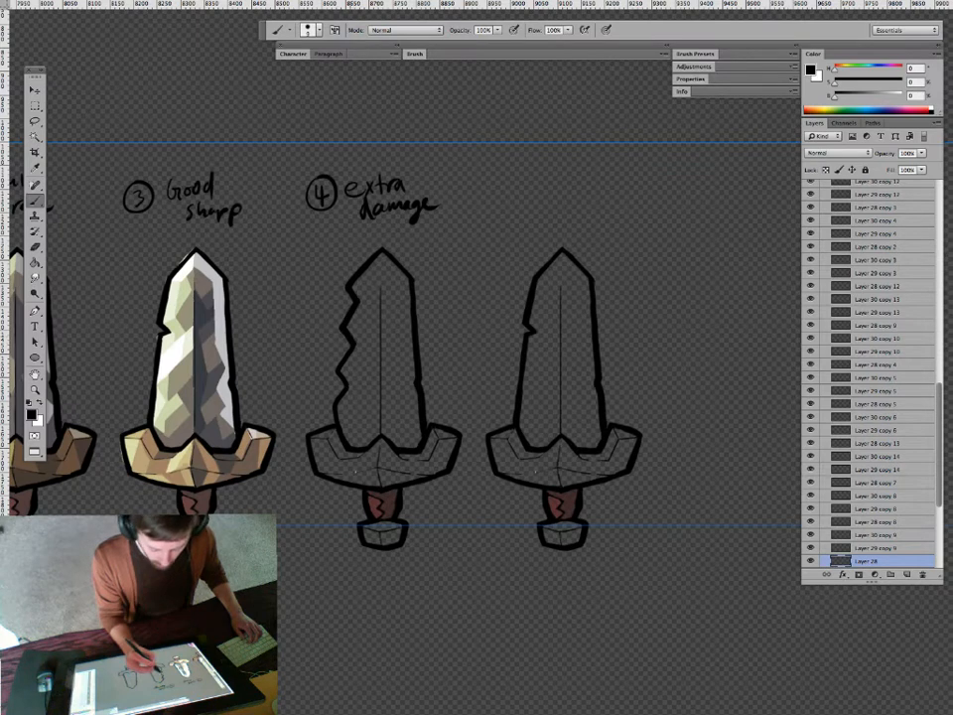
Sharpen the serrations on the left blade edge of the "extra damage" sword by alternately erasing and repainting the black outline.
key("e")
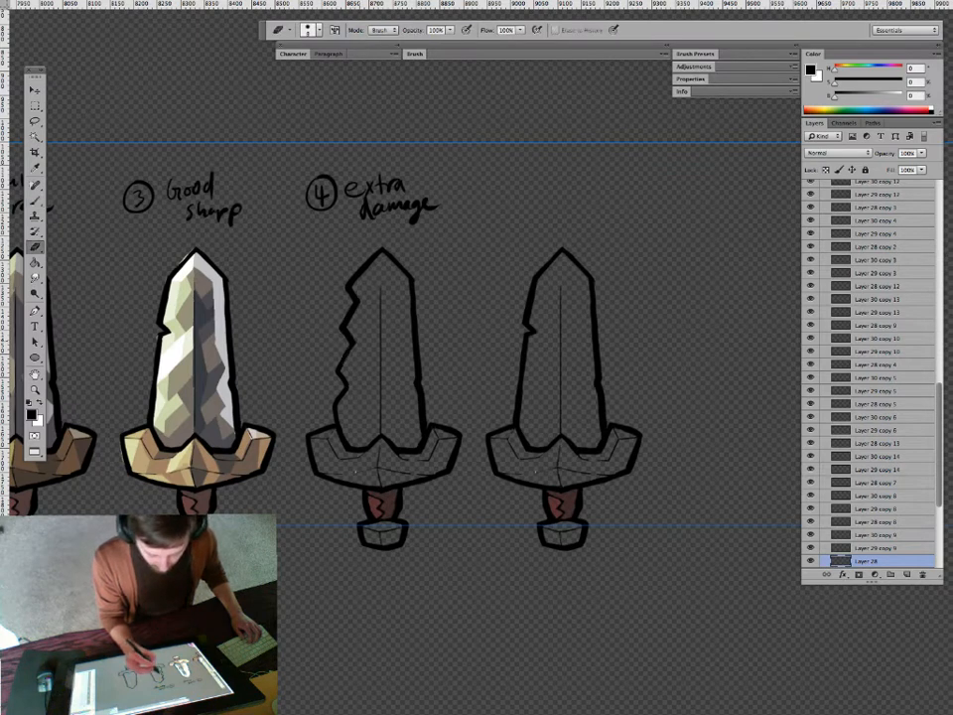
key("z")
left_click_drag(354, 331, 412, 331)
key("b")
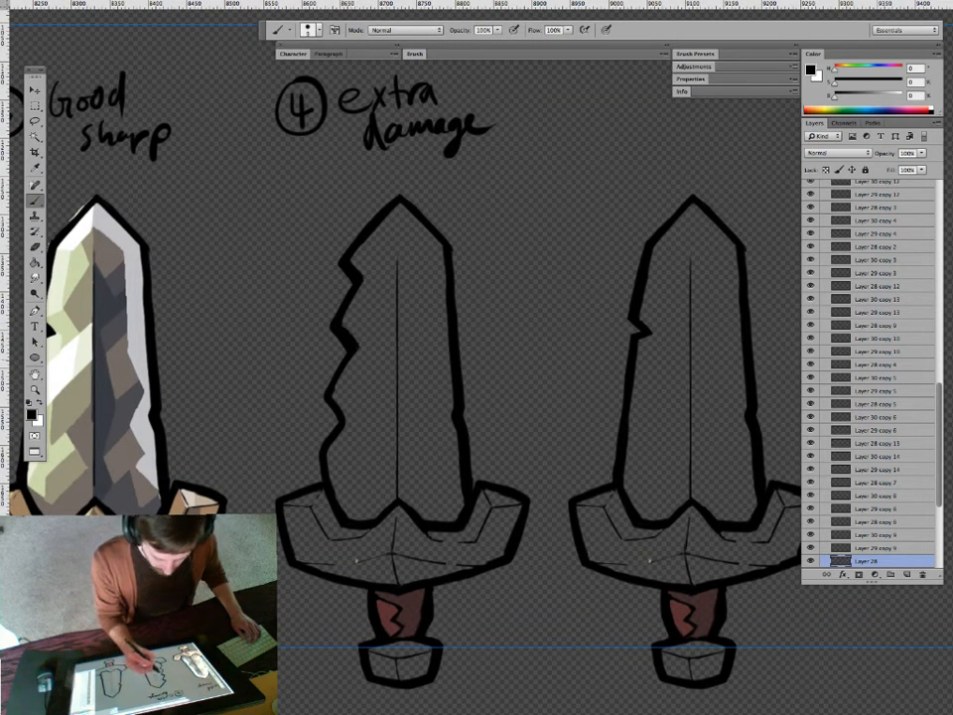
key("e")
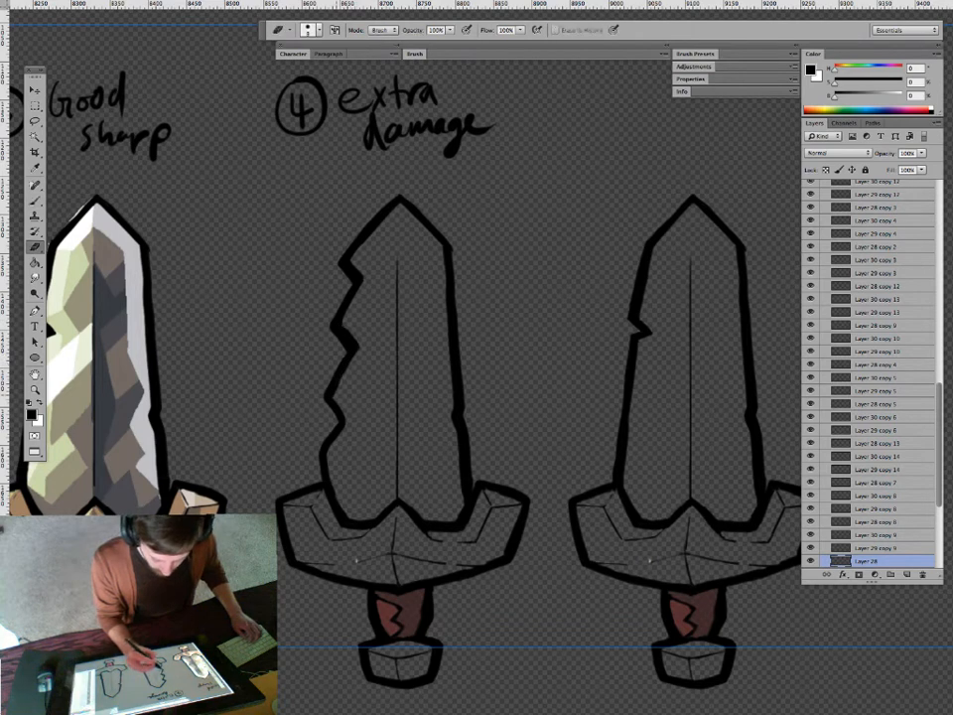
key("b")
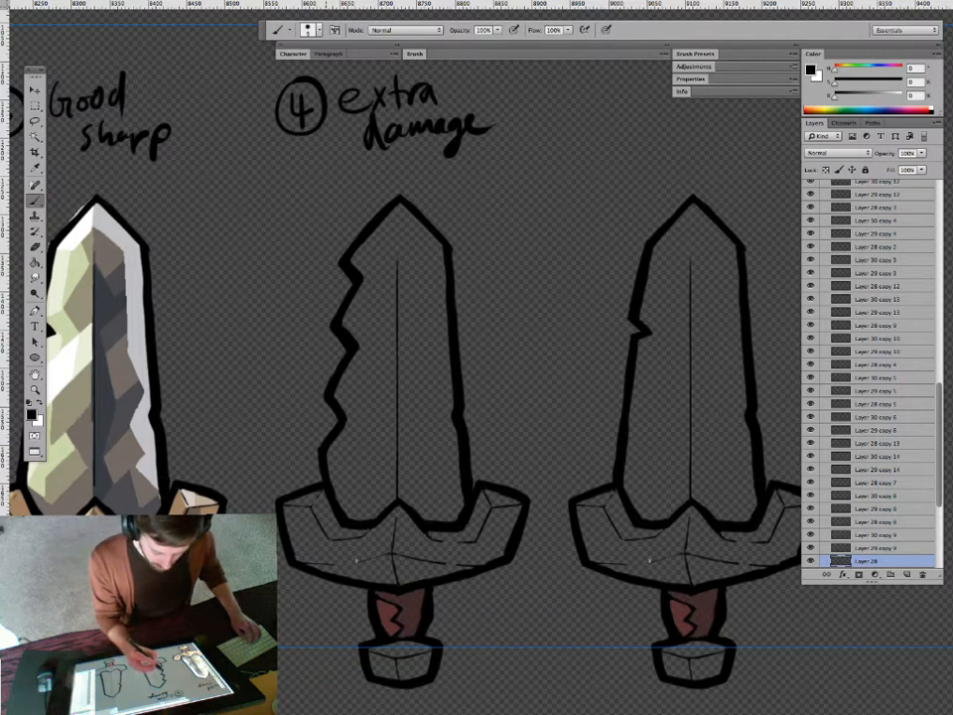
key("e")
mouse_move(345, 352)
left_mouse_down()
mouse_move(324, 393)
mouse_move(347, 416)
mouse_move(343, 374)
mouse_move(355, 341)
mouse_move(359, 347)
left_mouse_up()
key("e")
key("b")
key("e")
key("b")
key("e")
key("b")
left_click_drag(364, 280, 355, 297)
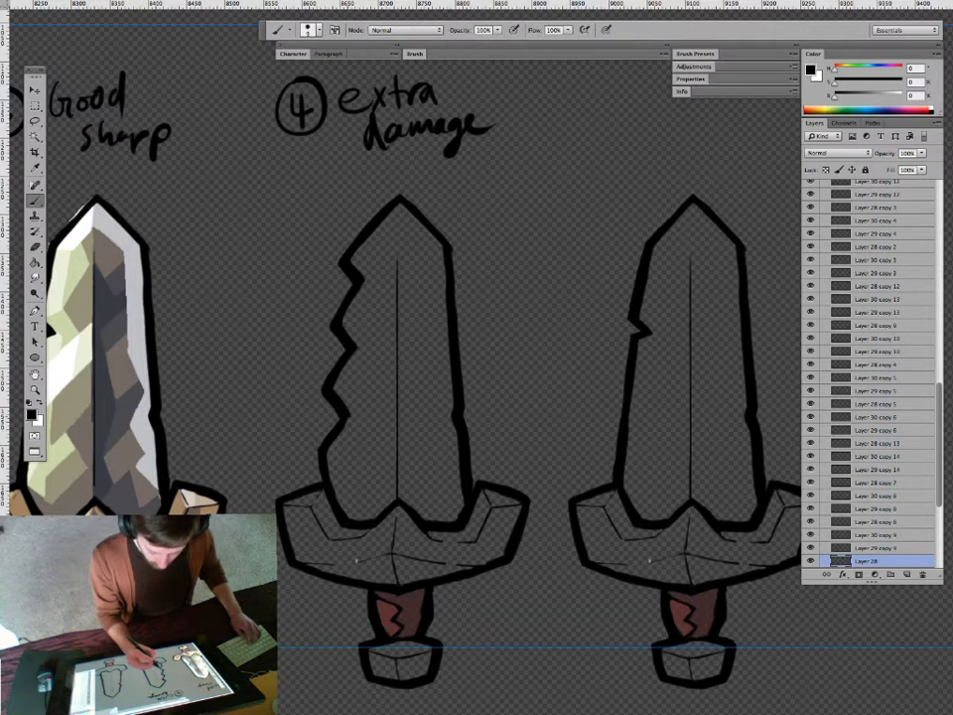
Handwrite the label "5 special" with a circled number in black above the second uncoloured sword.
key("z")
left_click_drag(440, 446, 377, 447)
mouse_move(552, 447)
left_mouse_down()
mouse_move(384, 421)
mouse_move(431, 386)
left_mouse_up()
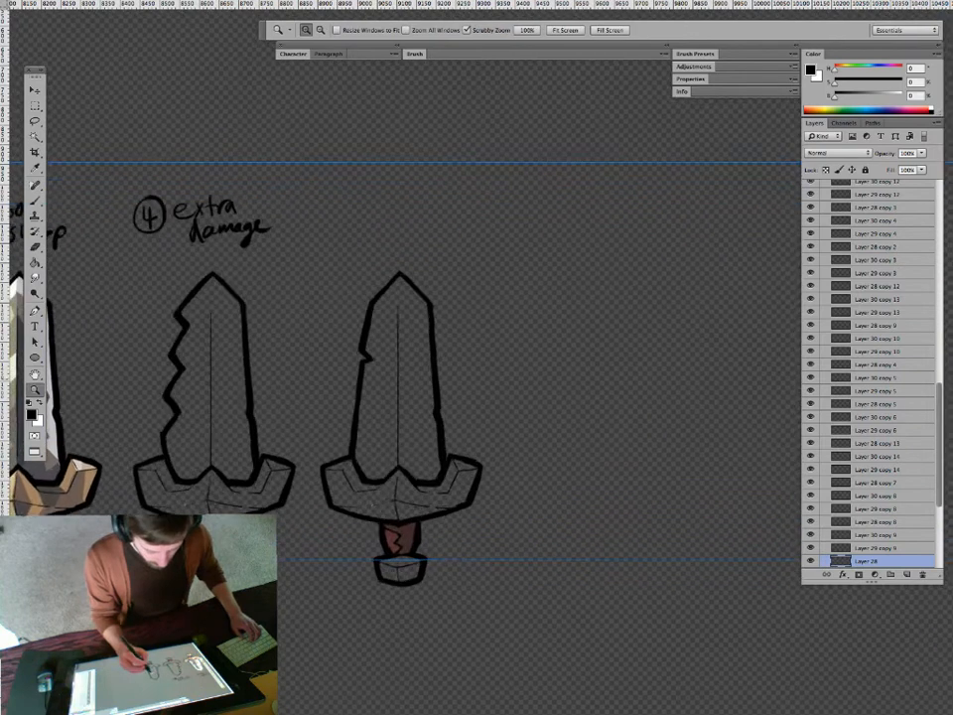
key("b")
mouse_move(328, 209)
left_mouse_down()
mouse_move(326, 226)
mouse_move(340, 204)
left_mouse_up()
left_click_drag(331, 198, 361, 220)
mouse_move(371, 210)
left_mouse_down()
mouse_move(372, 228)
mouse_move(373, 218)
left_mouse_up()
mouse_move(382, 212)
left_mouse_down()
mouse_move(384, 204)
mouse_move(392, 213)
left_mouse_up()
left_click_drag(401, 203, 401, 210)
left_click_drag(405, 205, 427, 210)
left_click(406, 196)
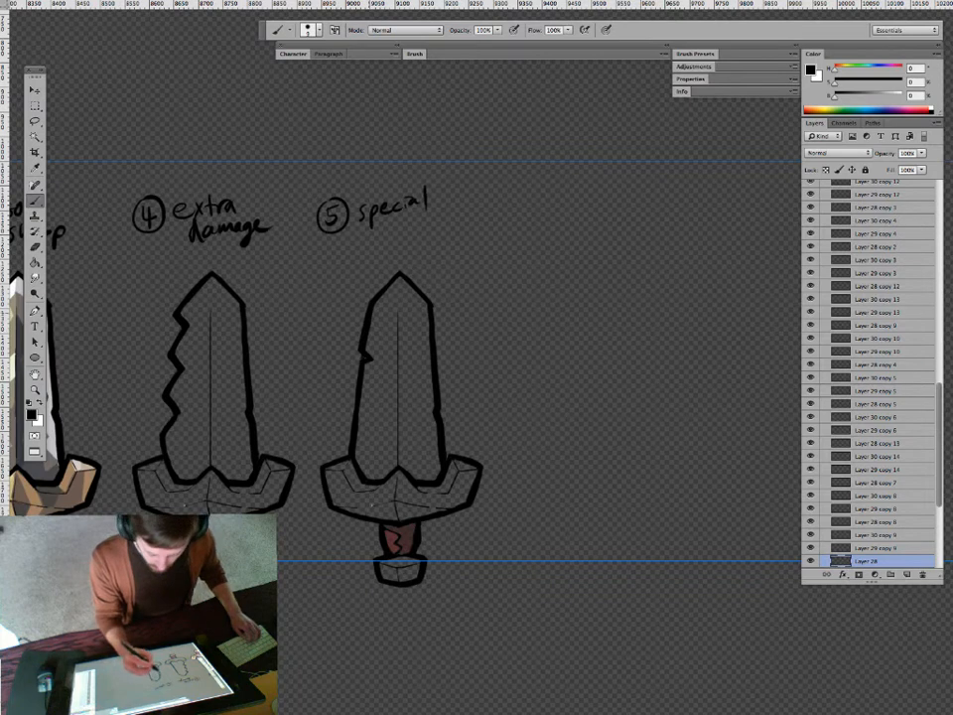
Erase the notches from the "special" sword's blade outline and smooth both edges into clean black lines.
key("e")
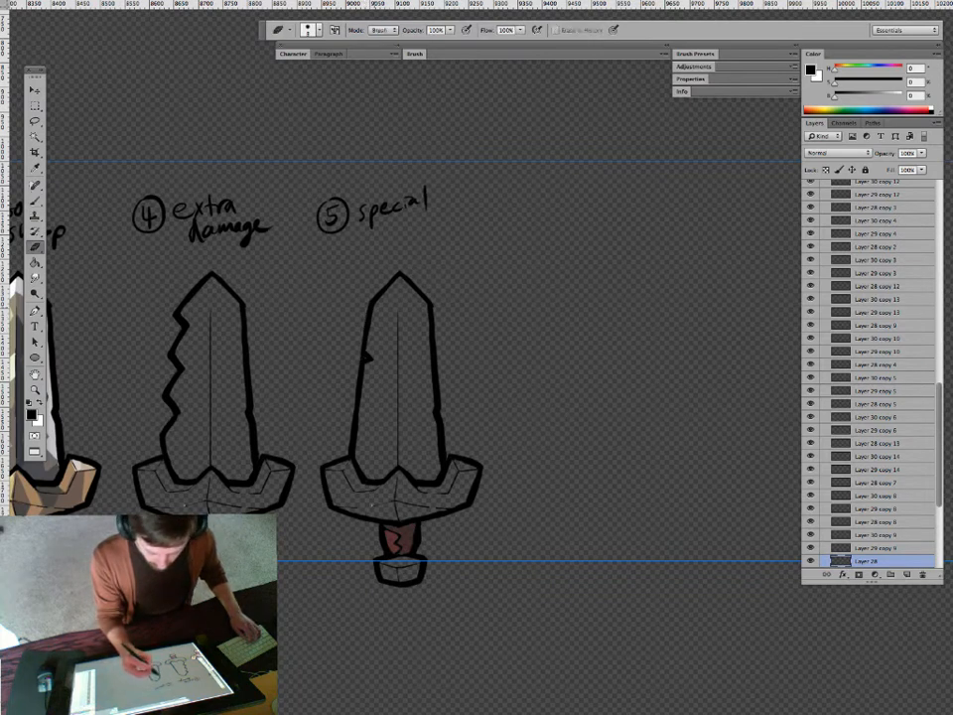
left_click_drag(369, 351, 370, 364)
key("z")
key("b")
key("e")
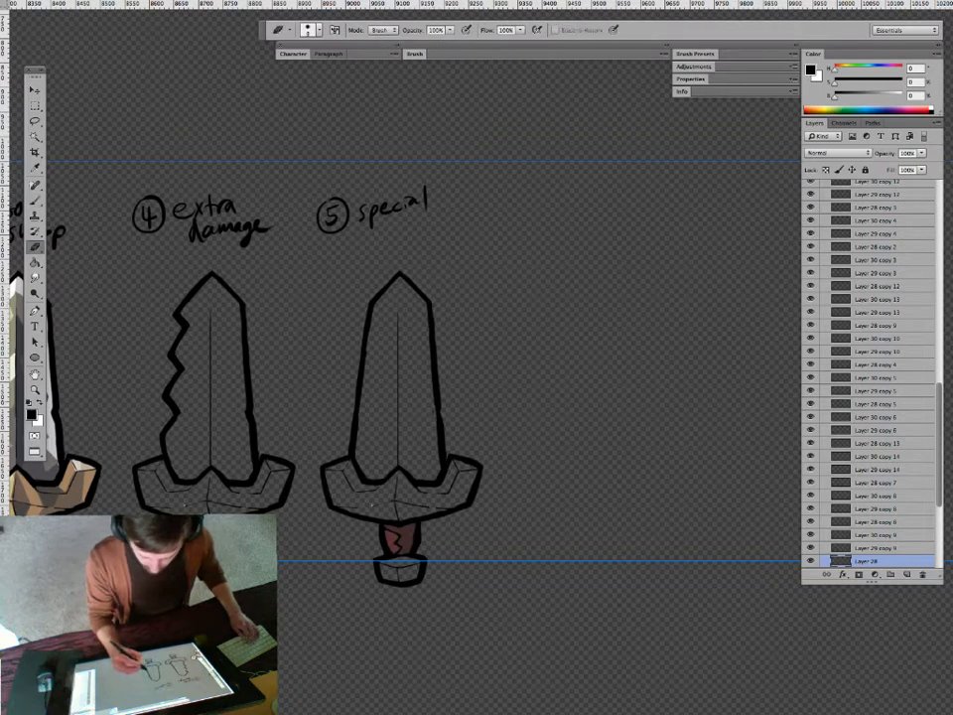
key("b")
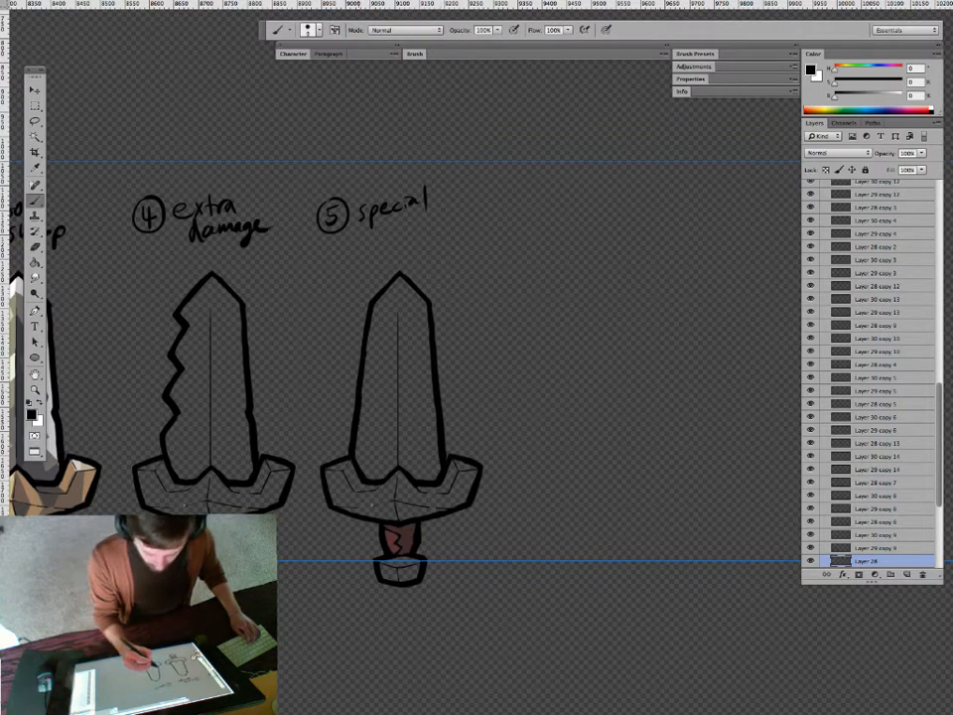
key("e")
key("z")
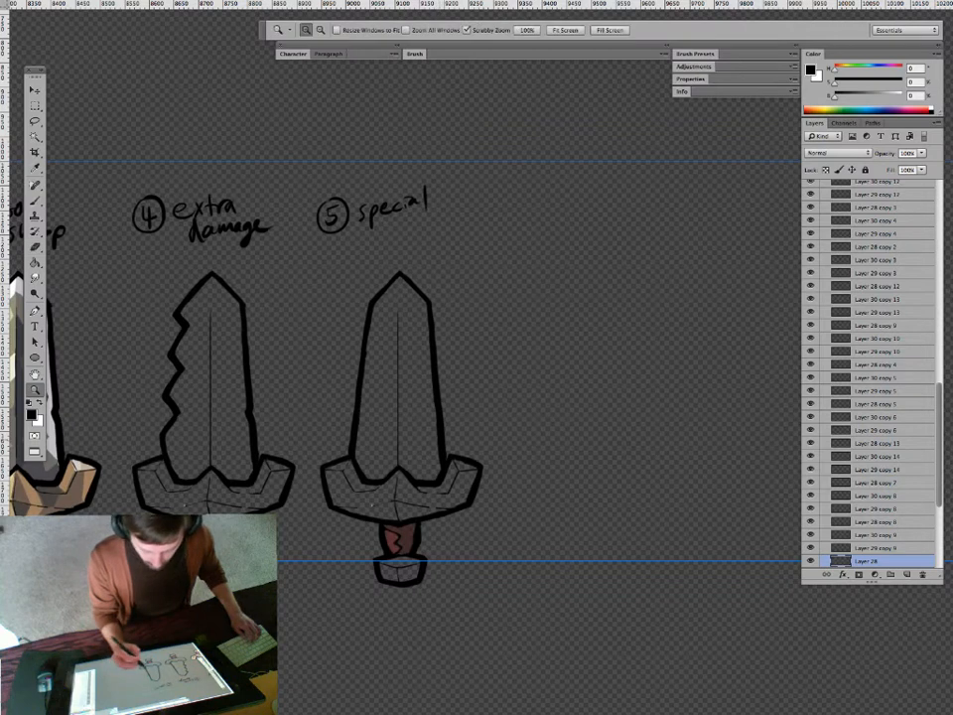
left_click_drag(444, 440, 470, 440)
left_click(393, 332)
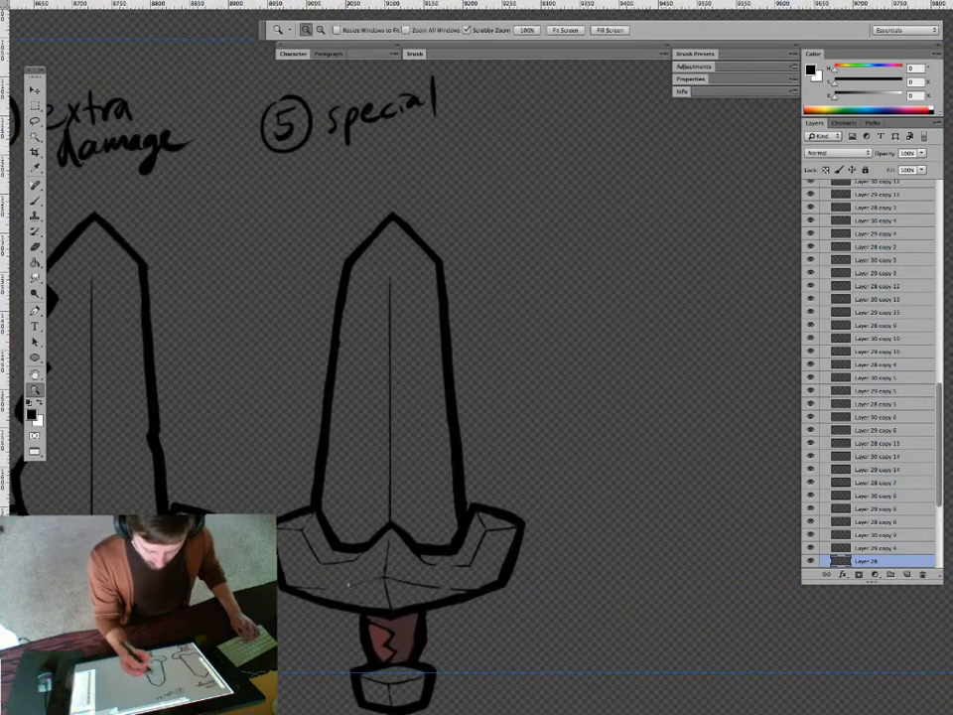
key("e")
Draw a thin black inner contour on both sides of the "special" blade's centre line, from a point near the tip to the guard.
key("b")
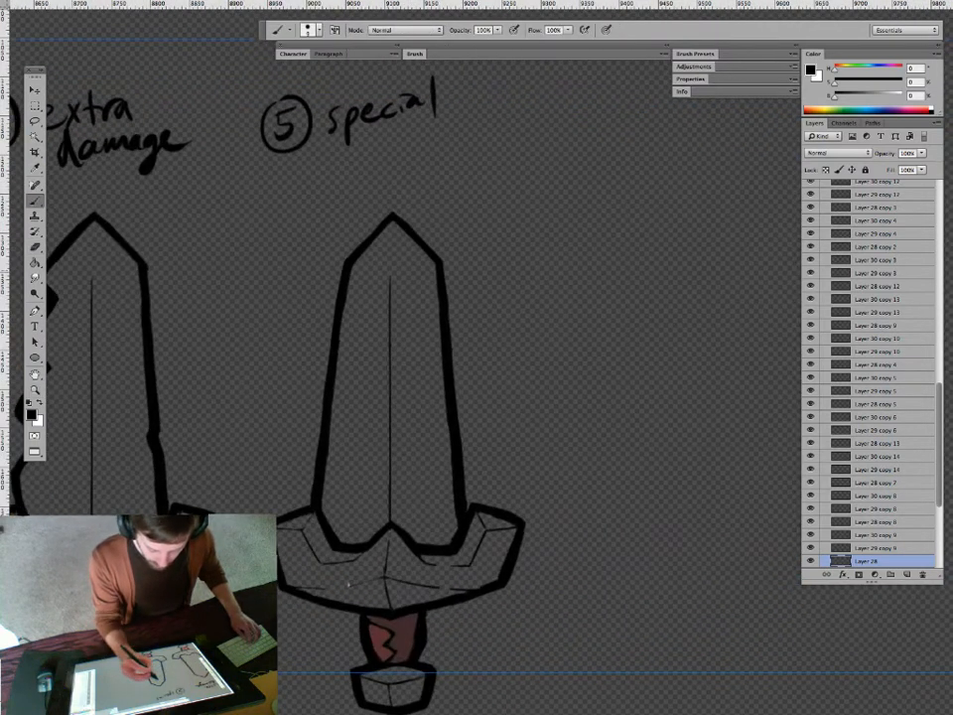
mouse_move(388, 241)
left_mouse_down()
mouse_move(372, 310)
mouse_move(361, 542)
left_mouse_up()
left_click_drag(375, 306, 366, 443)
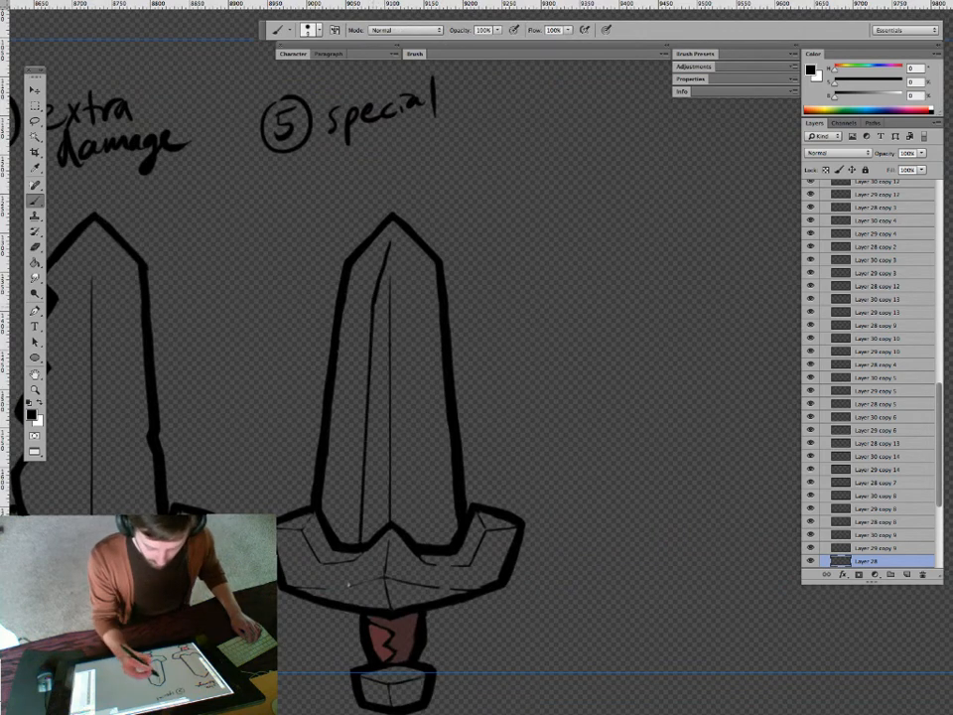
mouse_move(392, 241)
left_mouse_down()
mouse_move(412, 302)
mouse_move(426, 545)
left_mouse_up()
mouse_move(411, 306)
left_mouse_down()
mouse_move(416, 381)
mouse_move(508, 398)
left_mouse_up()
Try cutting a single notch into the lower left edge of the "special" sword's blade.
left_click_drag(418, 584, 362, 577)
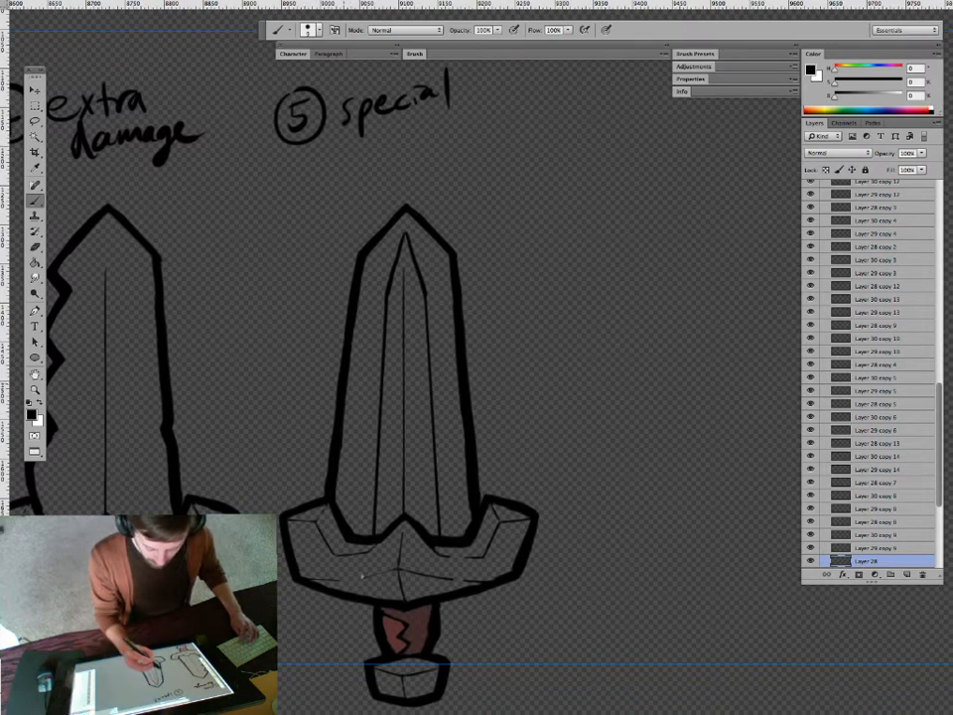
mouse_move(341, 401)
left_mouse_down()
mouse_move(341, 445)
mouse_move(336, 437)
left_mouse_up()
key("e")
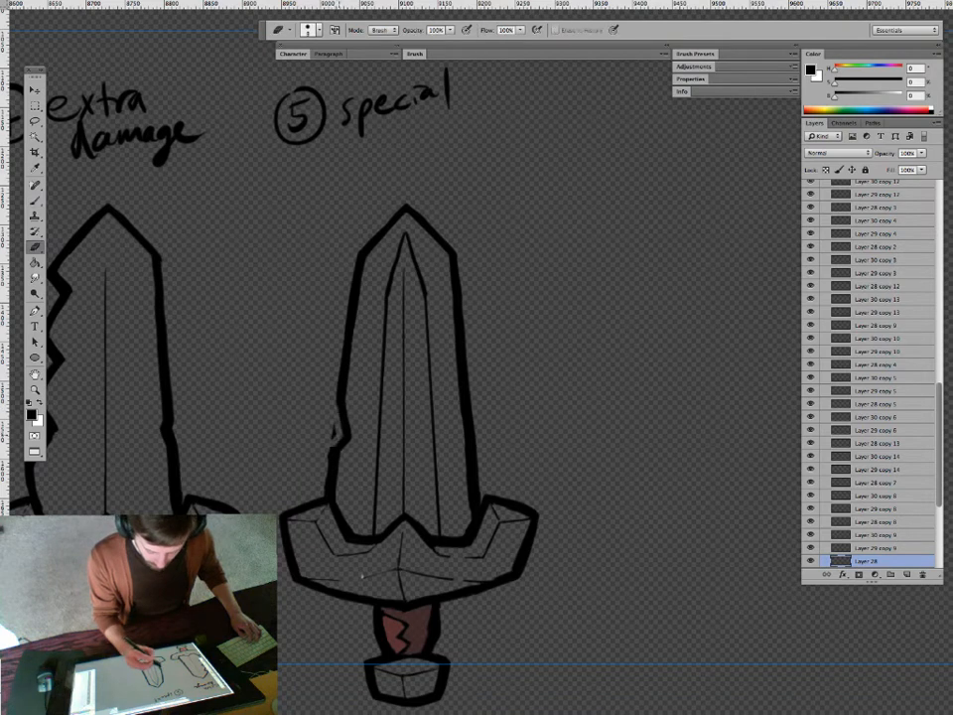
key("b")
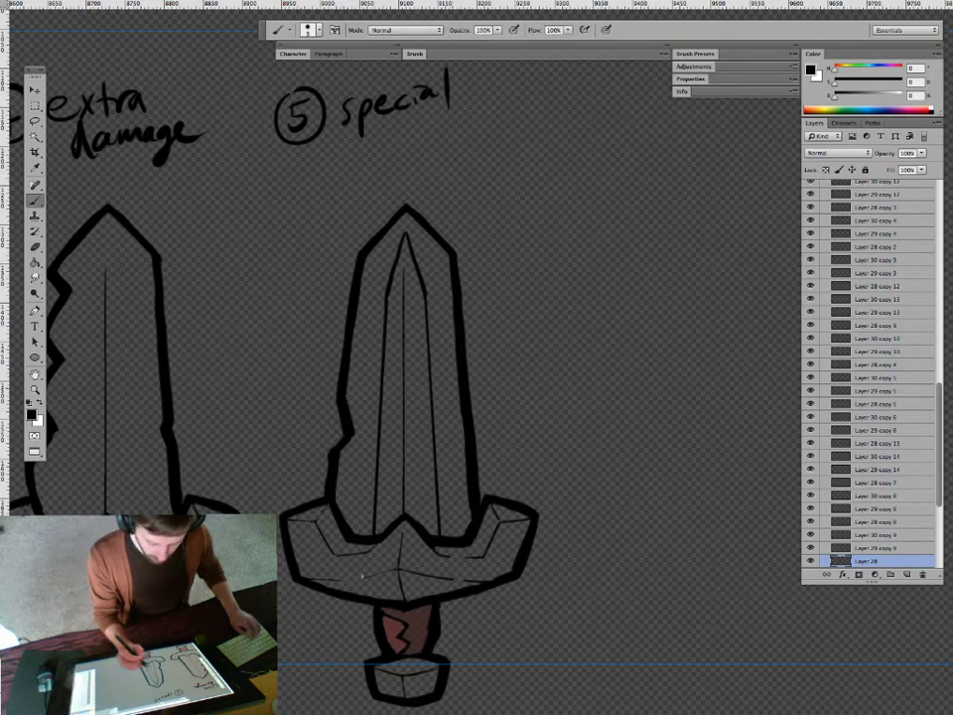
Cut three small jagged teeth into the lower left edge of the "special" blade and clean up their black outline.
left_click_drag(346, 400, 340, 472)
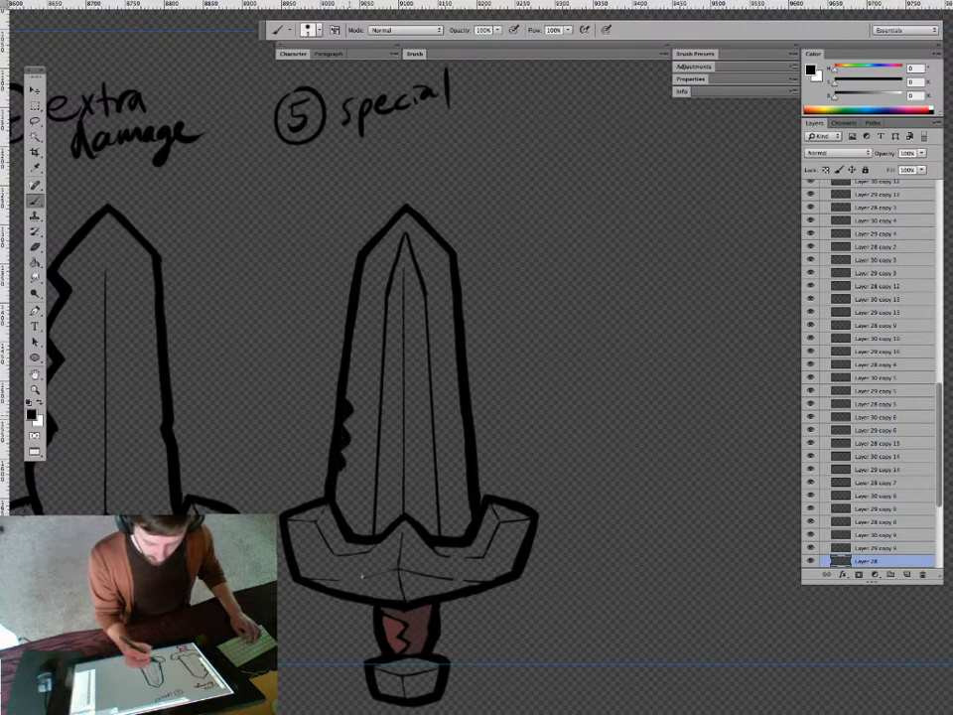
key("e")
left_click_drag(340, 403, 334, 464)
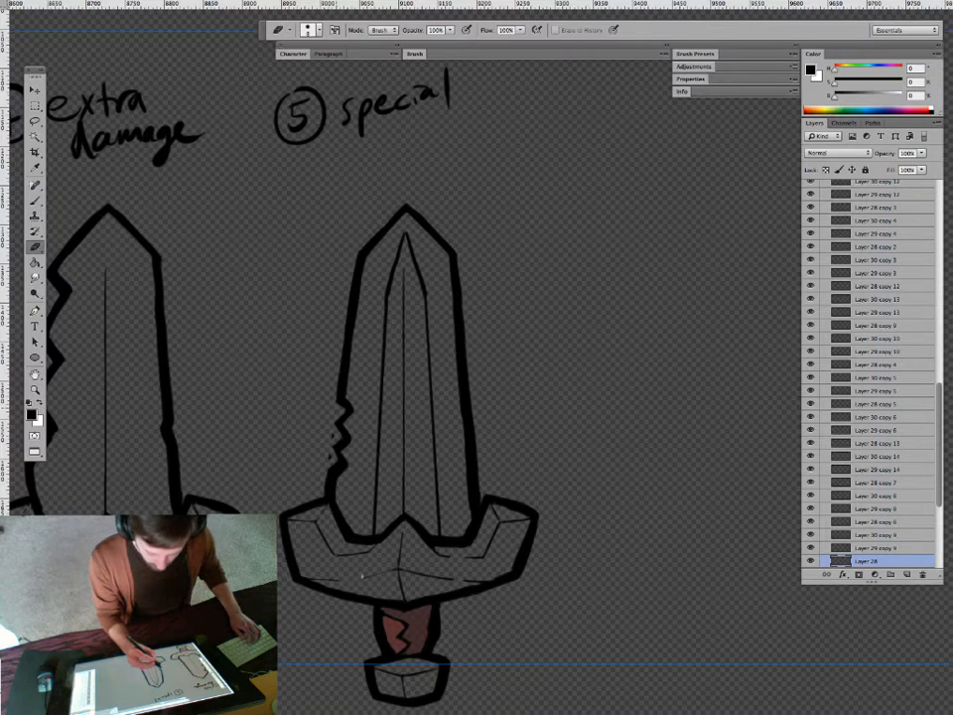
key("b")
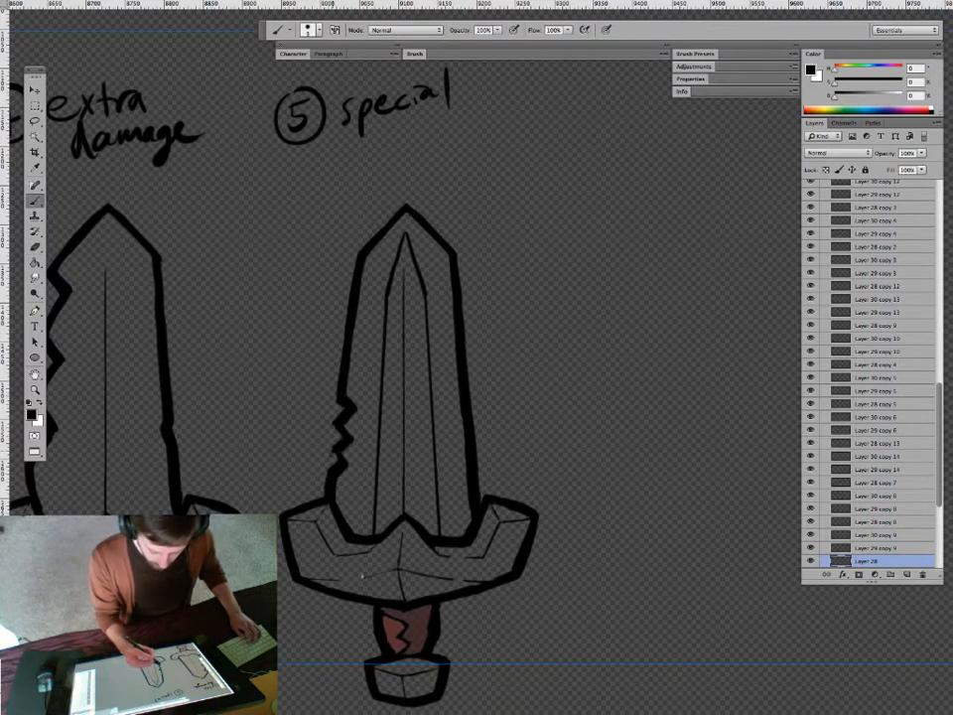
key("e")
key("b")
left_click_drag(363, 576, 300, 583)
key("e")
key("b")
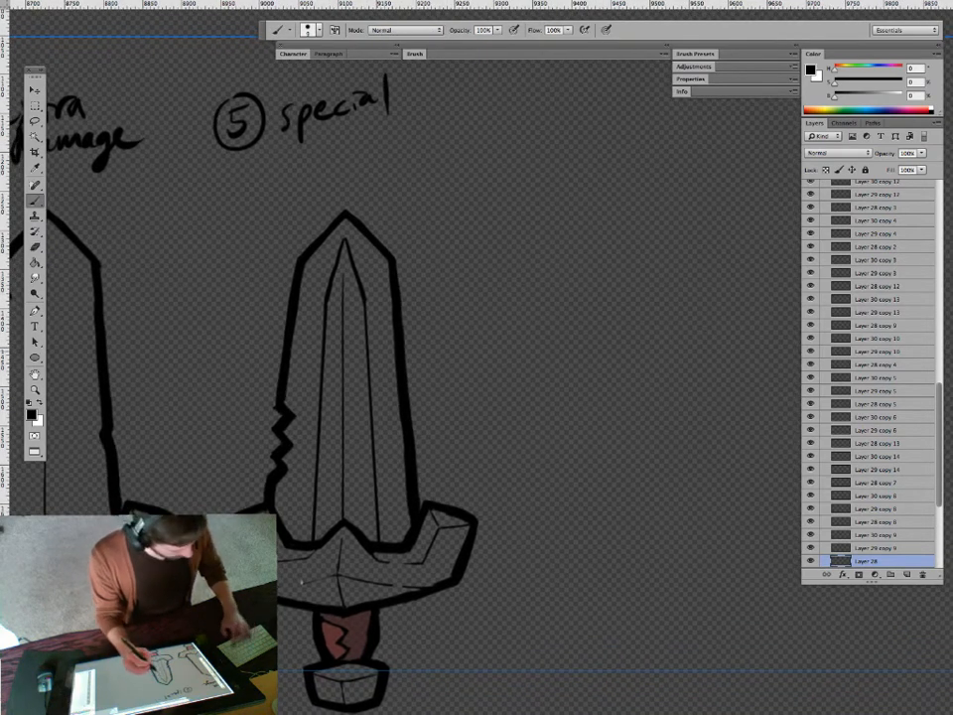
Lasso and delete the right half of the "special" sword's blade, and tidy the leftover line ends at the guard.
key("l")
mouse_move(346, 211)
left_mouse_down()
mouse_move(358, 496)
mouse_move(362, 507)
mouse_move(410, 517)
mouse_move(438, 397)
mouse_move(380, 183)
mouse_move(350, 211)
left_mouse_up()
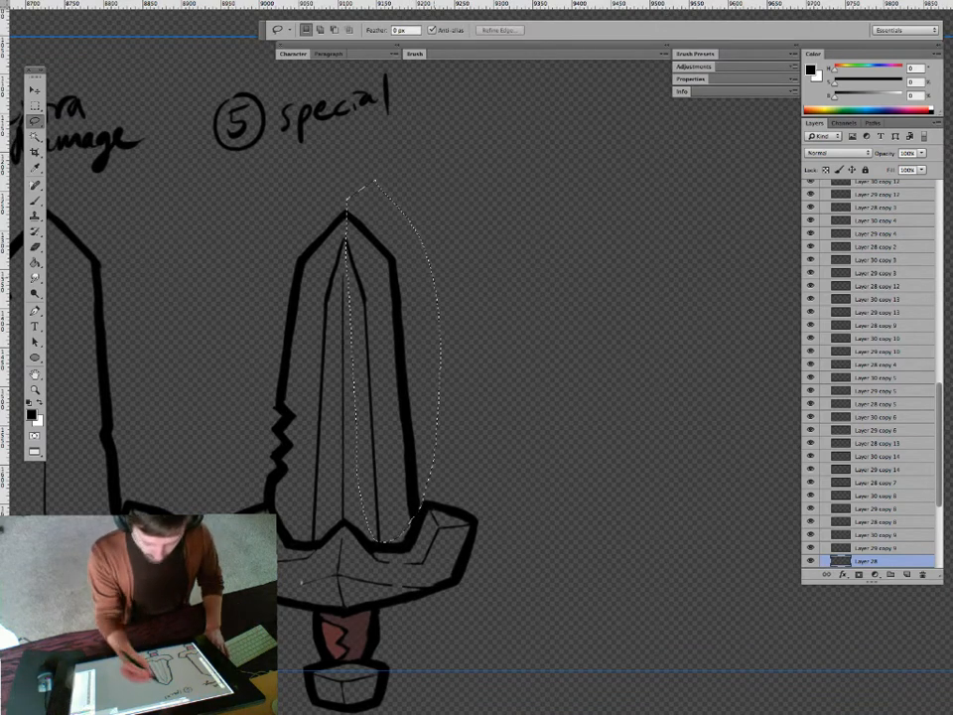
key("Delete")
key("ctrl+d")
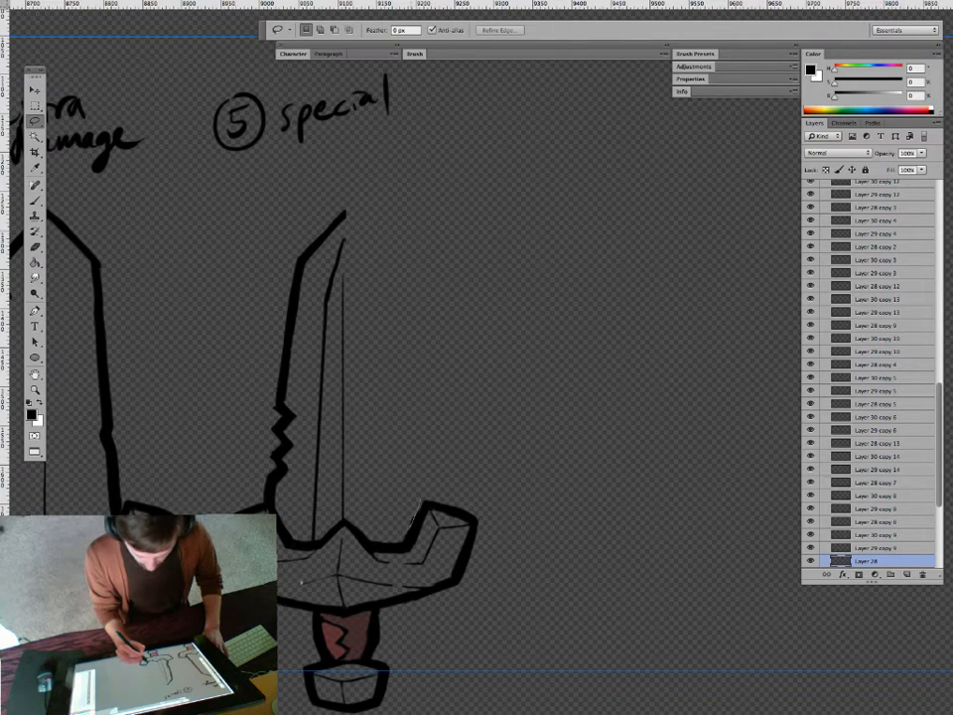
key("b")
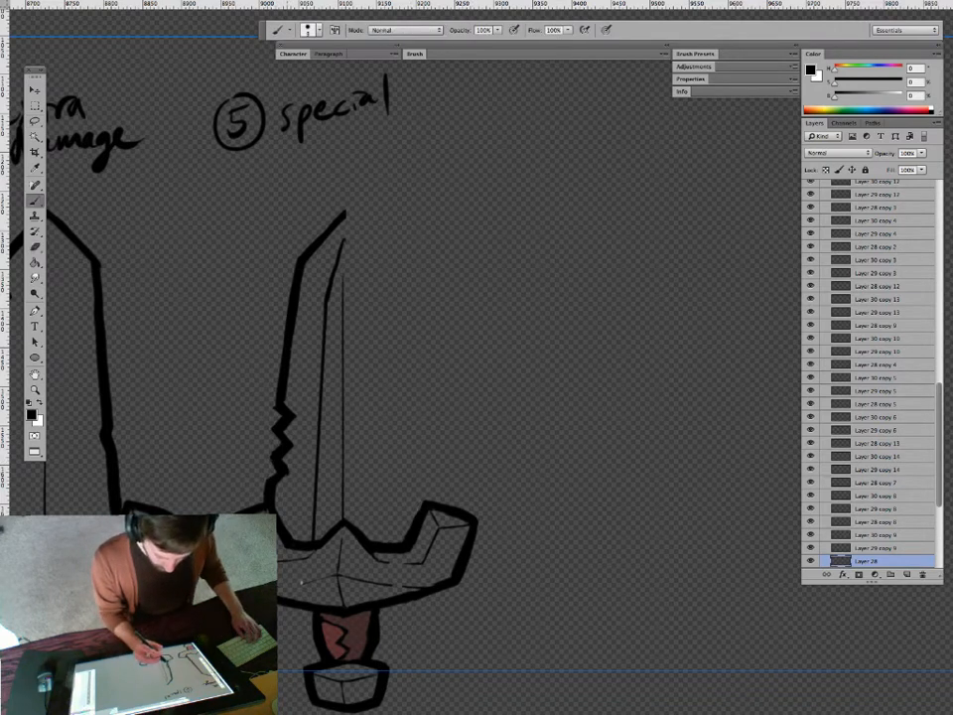
key("e")
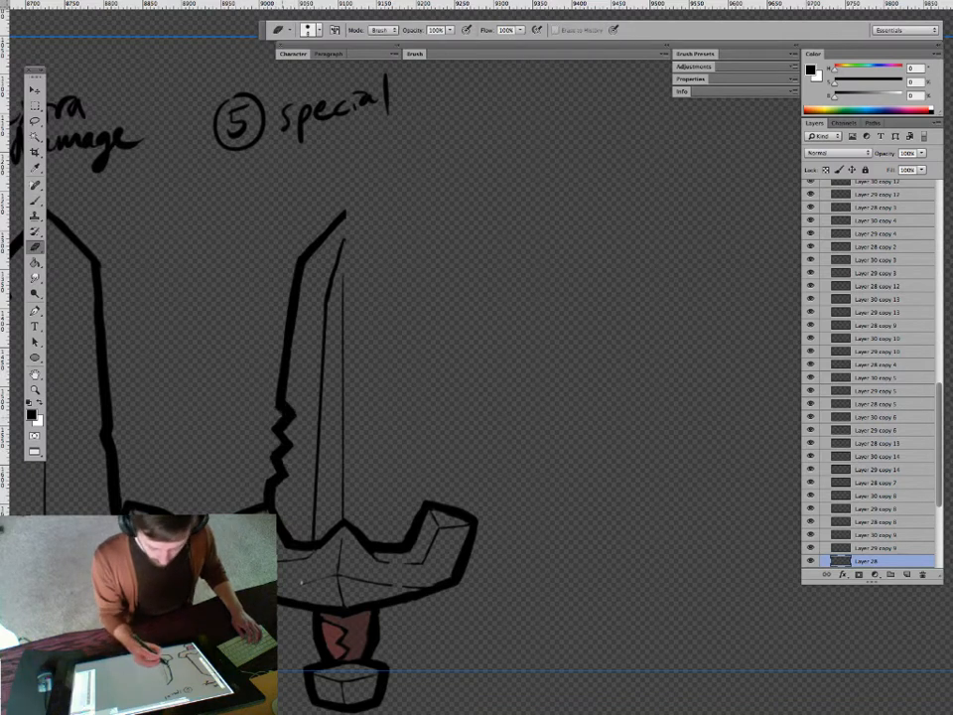
key("b")
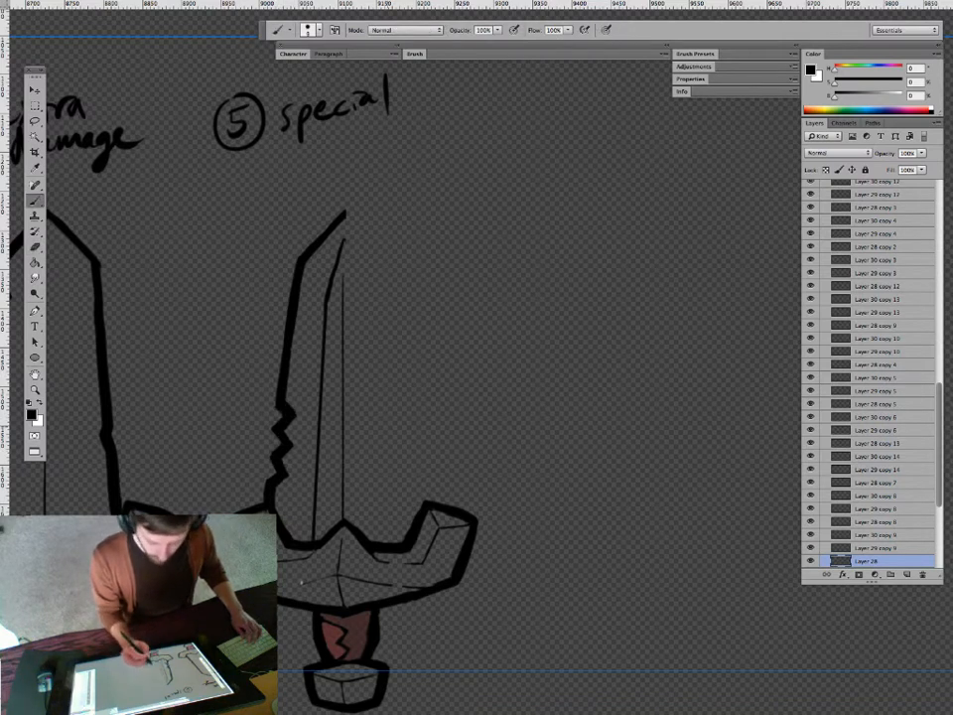
Add a thin tapering black line between the inner contour and the centre line of the "special" blade, and clean up both contours.
left_click_drag(344, 241, 327, 298)
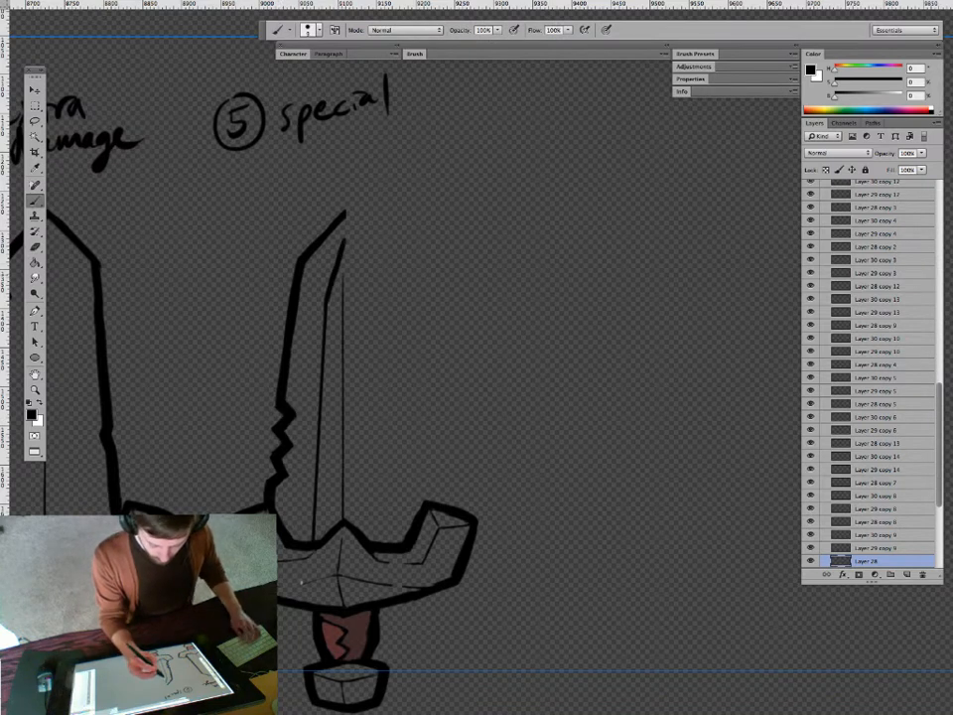
mouse_move(343, 275)
left_mouse_down()
mouse_move(336, 317)
mouse_move(336, 308)
left_mouse_up()
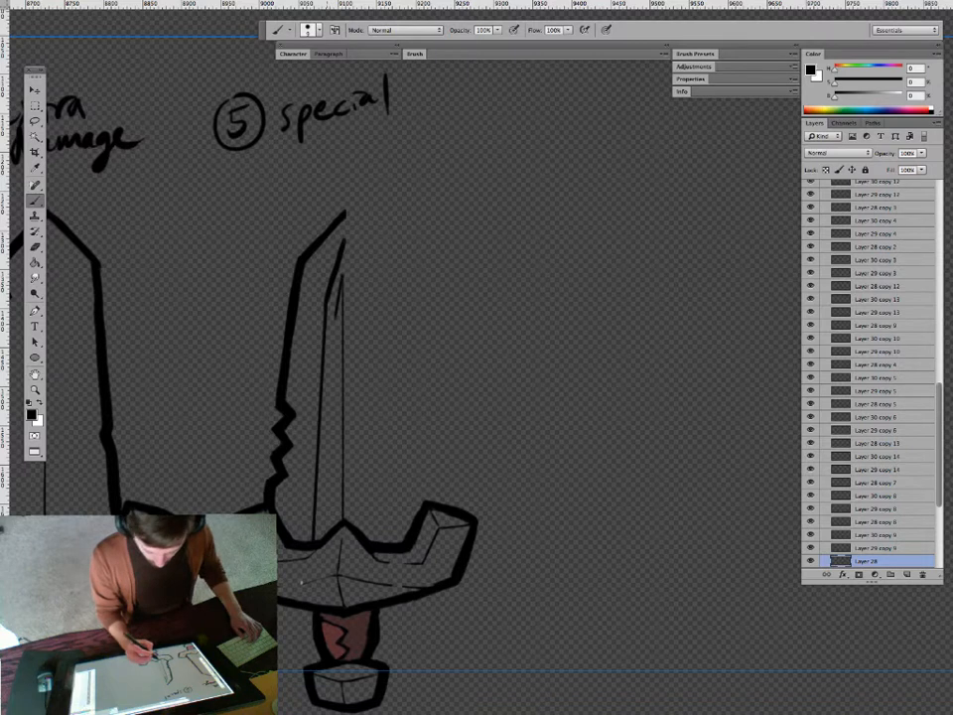
key("e")
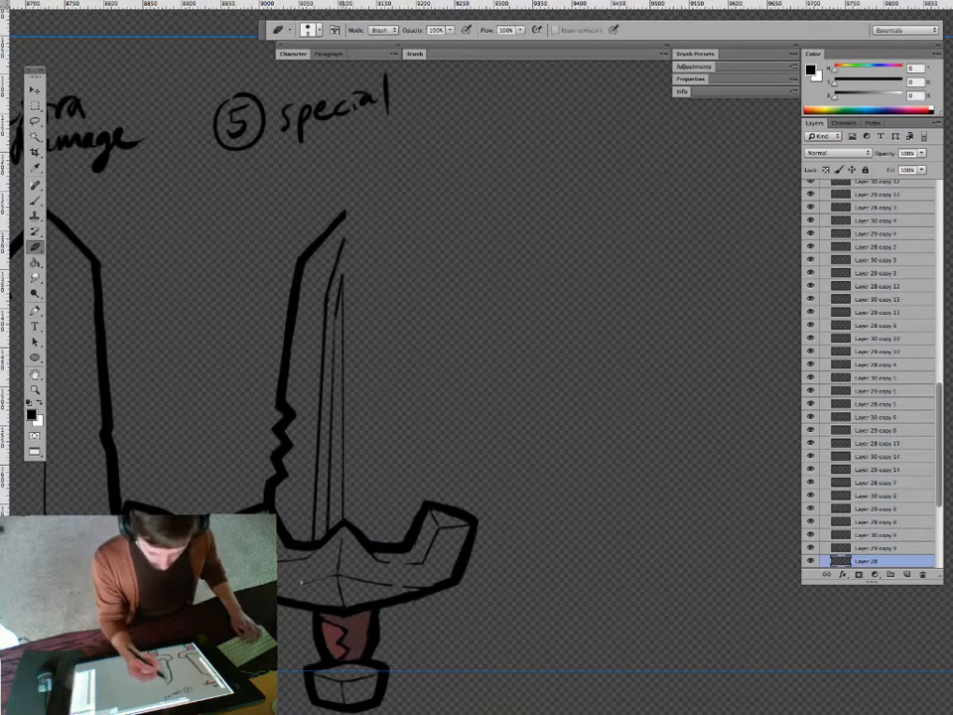
key("b")
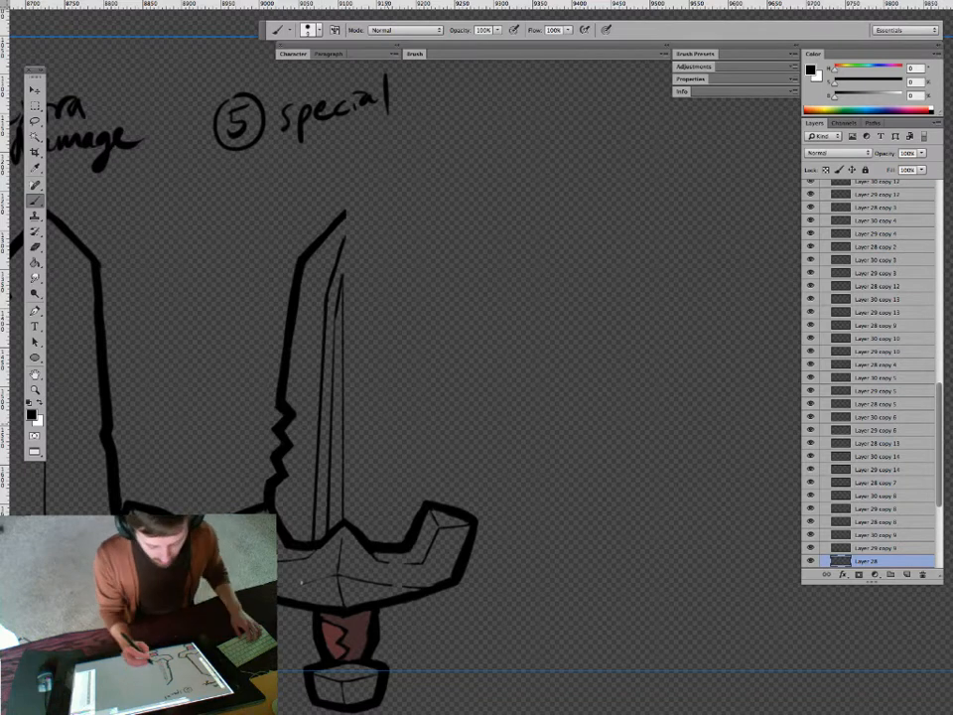
left_click_drag(276, 350, 270, 325)
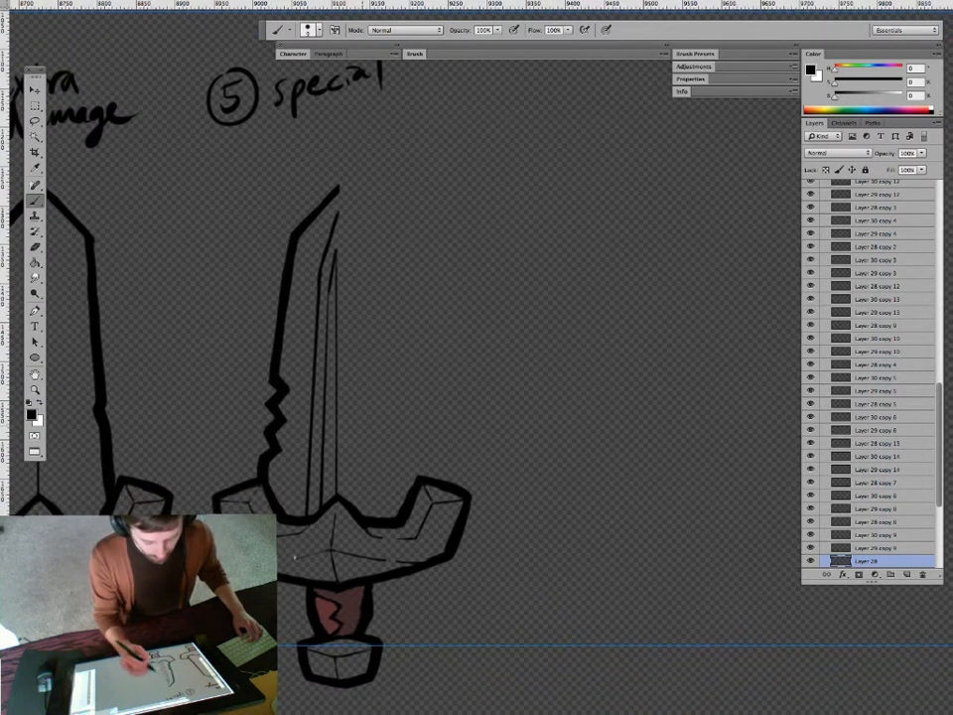
key("e")
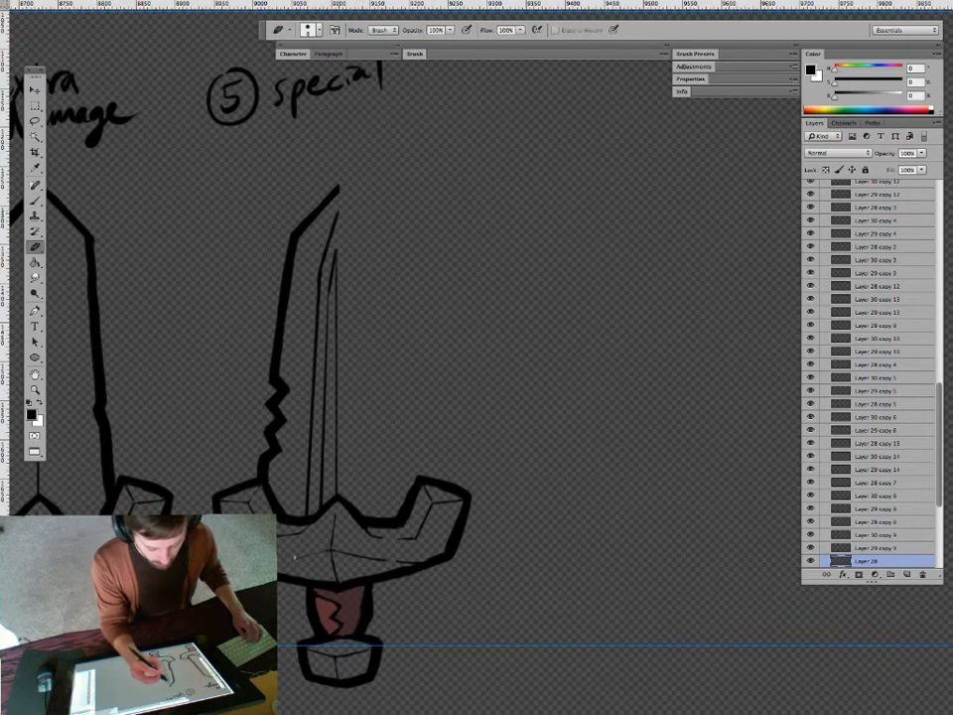
key("b")
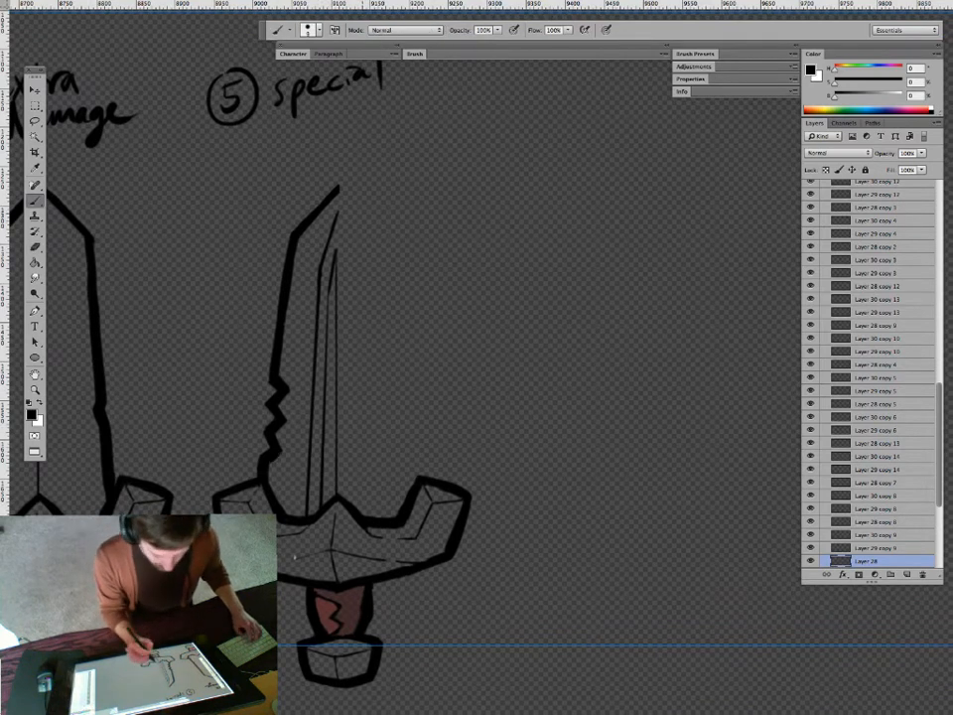
key("e")
Try a jagged, flame-like extension on the right end of the "special" sword's guard.
key("z")
left_click_drag(414, 533, 318, 534)
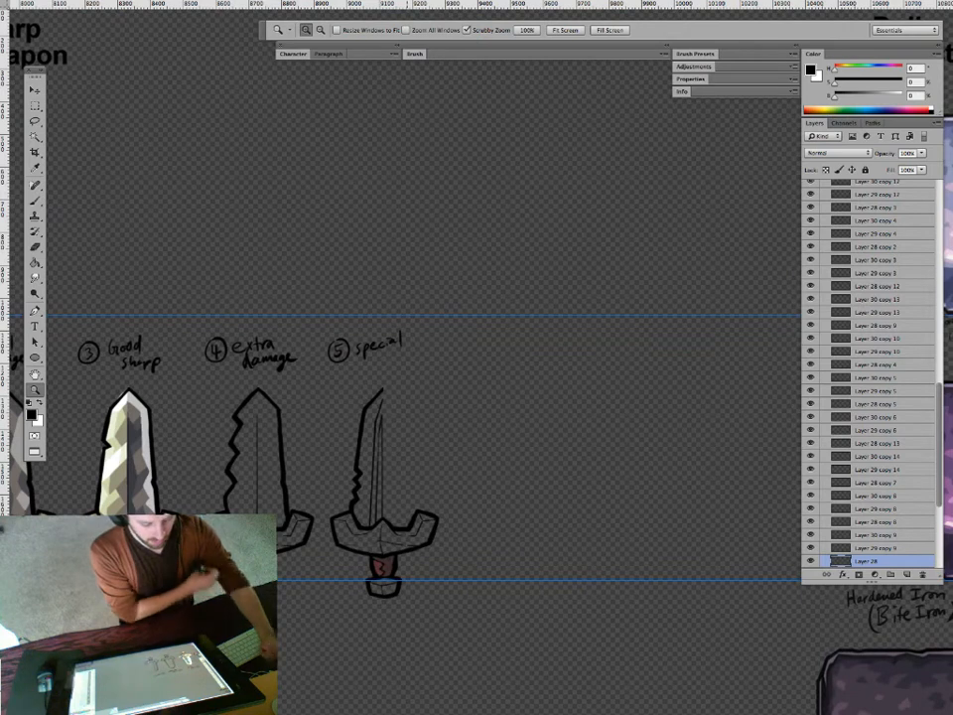
mouse_move(457, 522)
left_mouse_down()
mouse_move(423, 458)
mouse_move(389, 437)
mouse_move(410, 451)
mouse_move(402, 476)
left_mouse_up()
key("b")
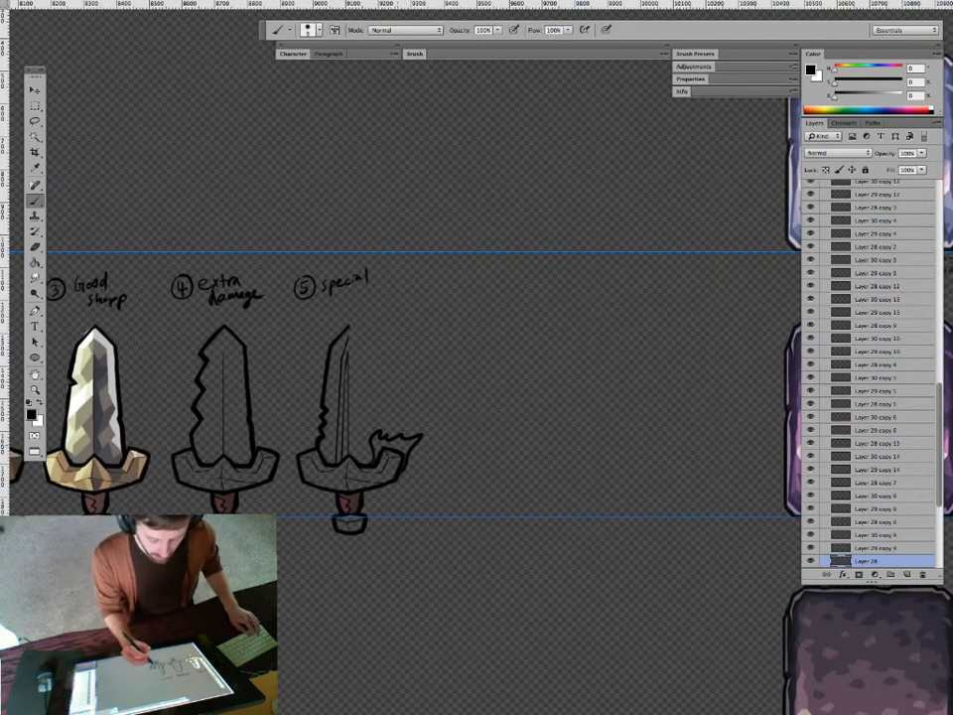
key("e")
left_click_drag(399, 452, 399, 474)
key("alt+super+z")
key("alt+super+z")
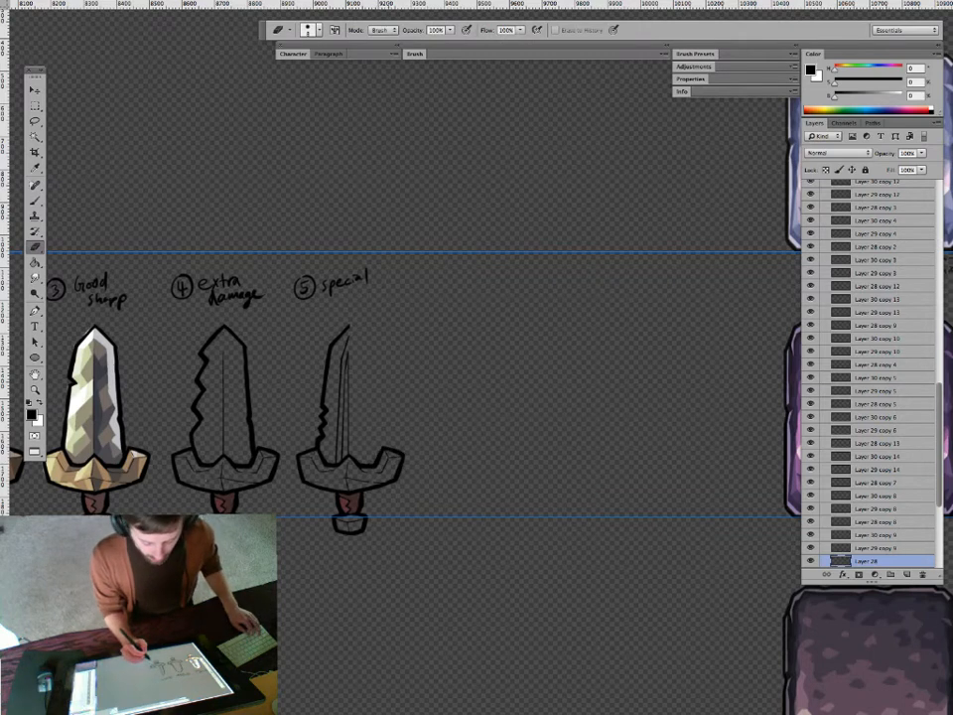
Thicken the inner contour of the "special" blade towards the guard and trim its right side with the eraser.
key("z")
left_click_drag(358, 422, 429, 422)
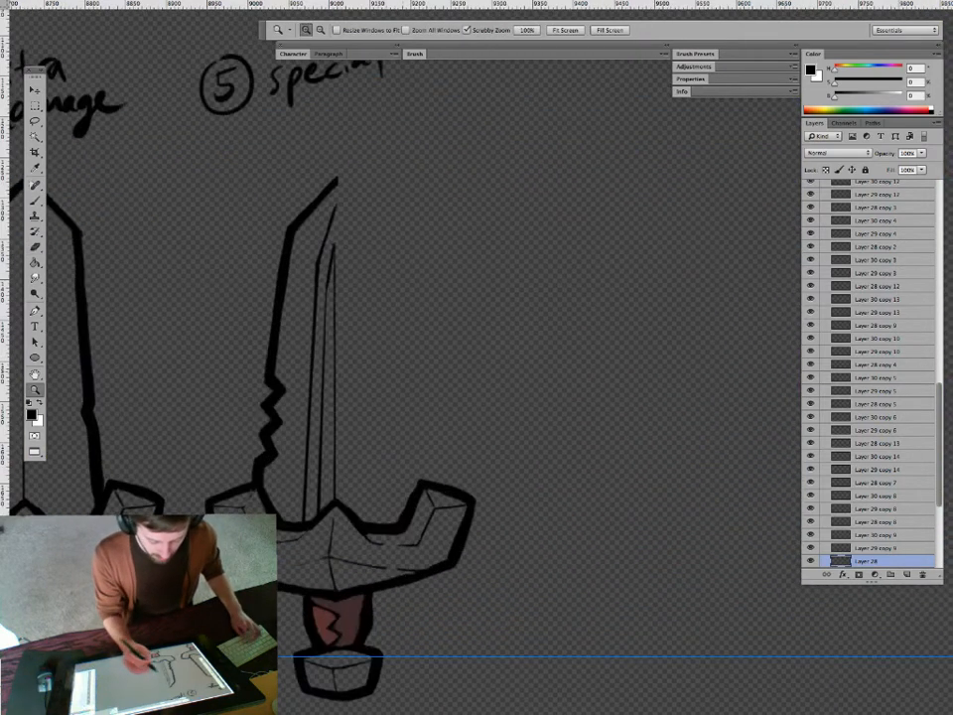
key("b")
left_click_drag(314, 300, 301, 521)
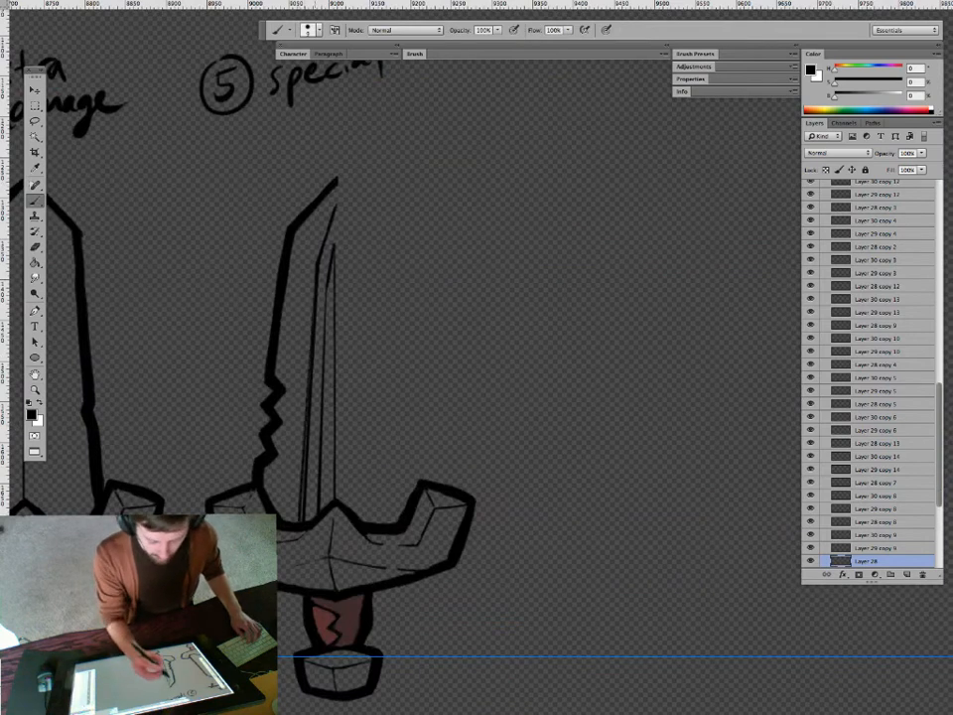
key("e")
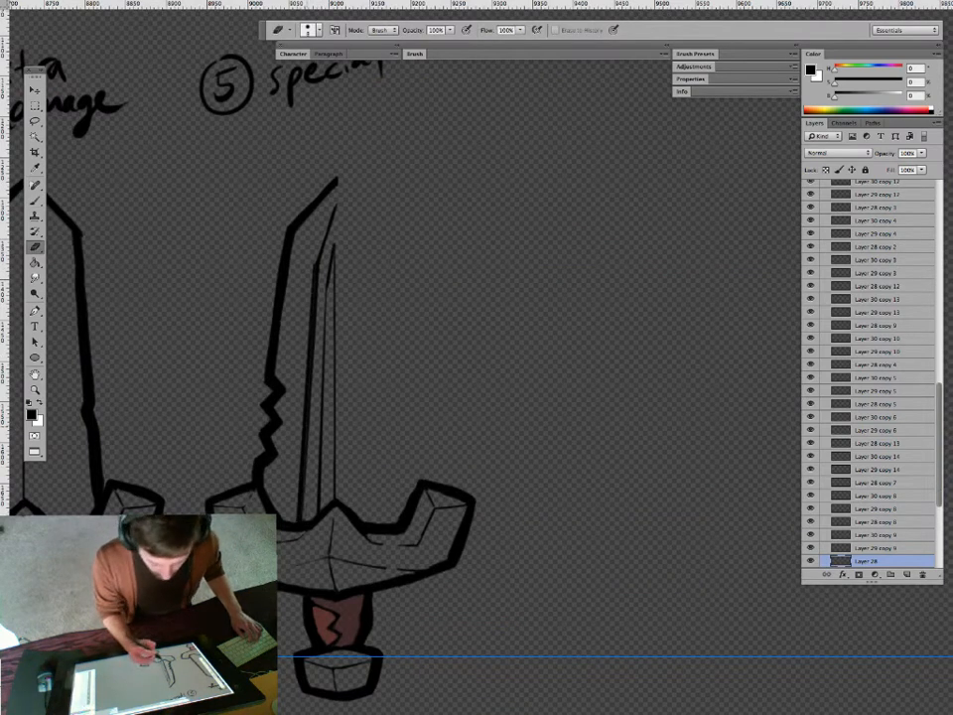
mouse_move(318, 268)
left_mouse_down()
mouse_move(307, 477)
mouse_move(316, 313)
mouse_move(314, 369)
left_mouse_up()
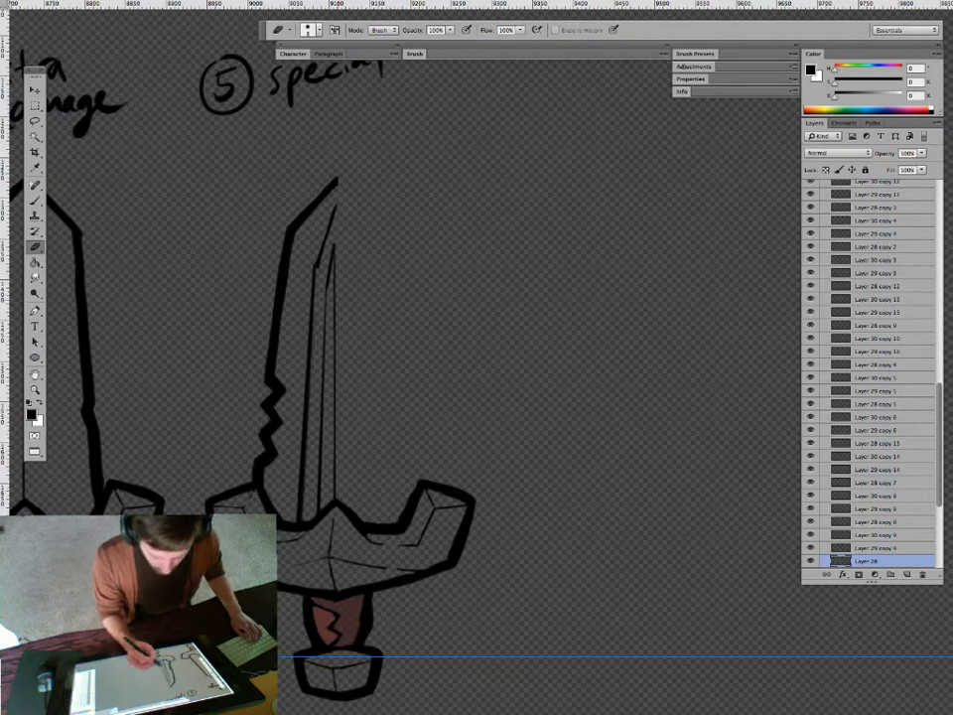
Refine the corners and tapered tips of the two inner contours of the "special" half blade with small black strokes and erasing.
key("b")
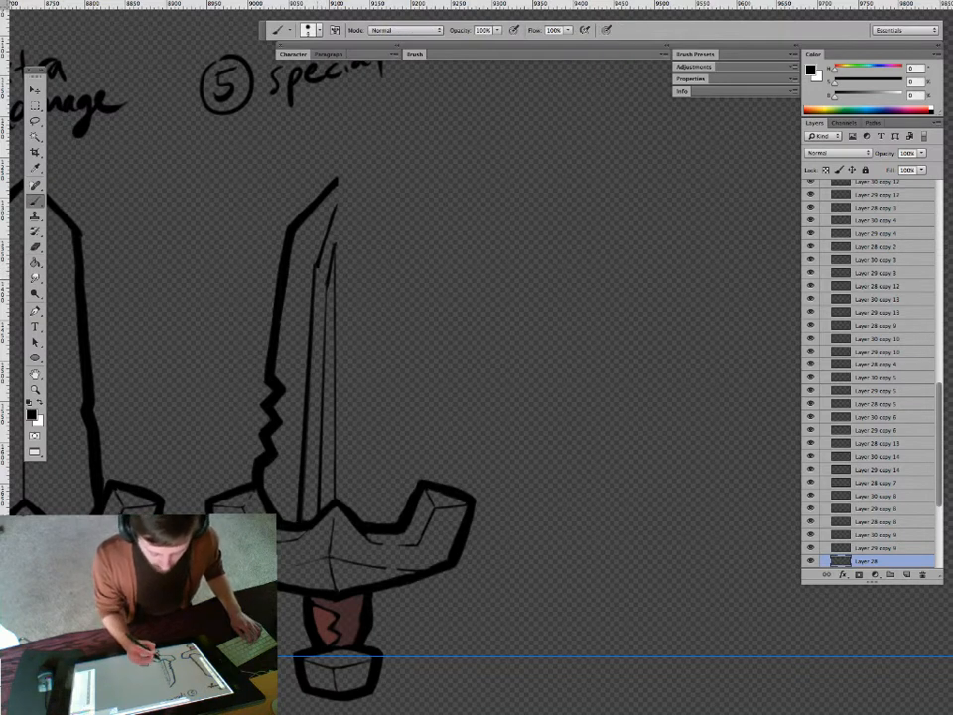
key("e")
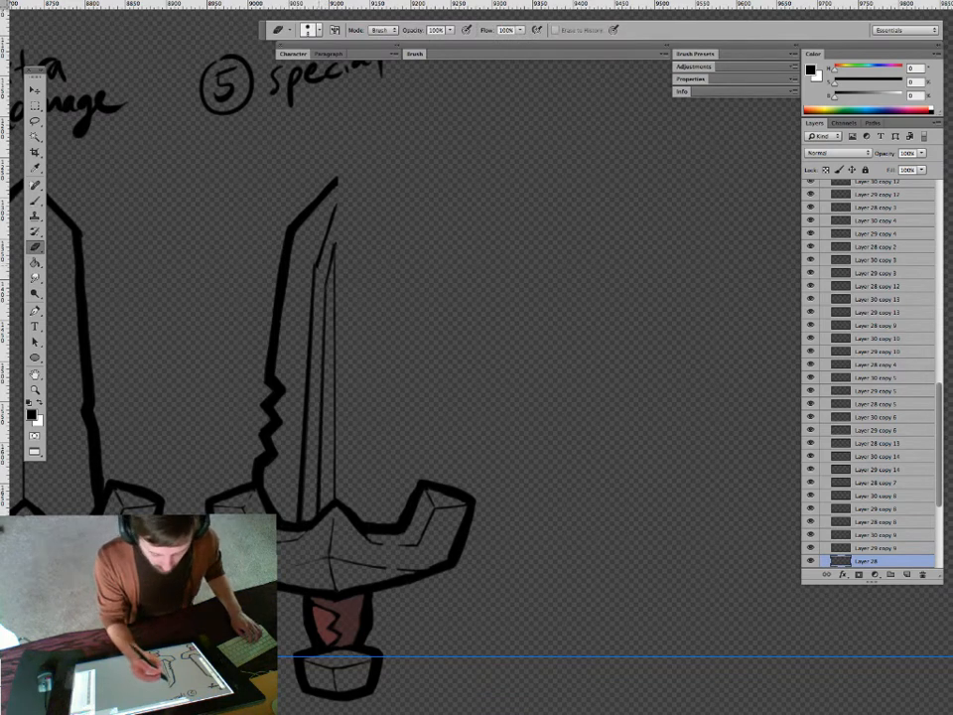
key("b")
key("e")
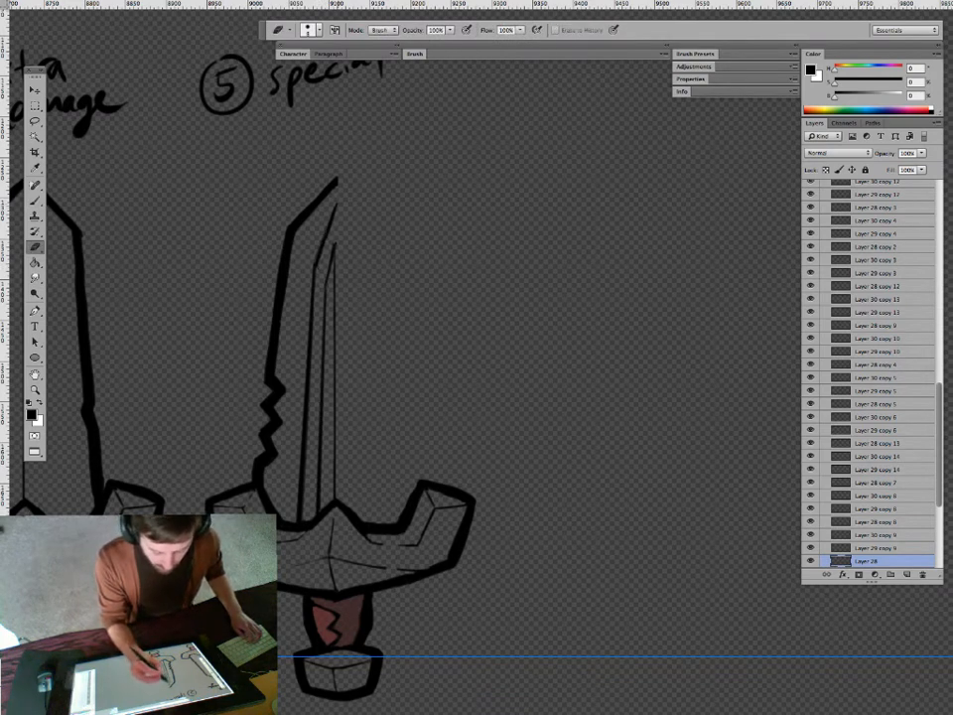
key("b")
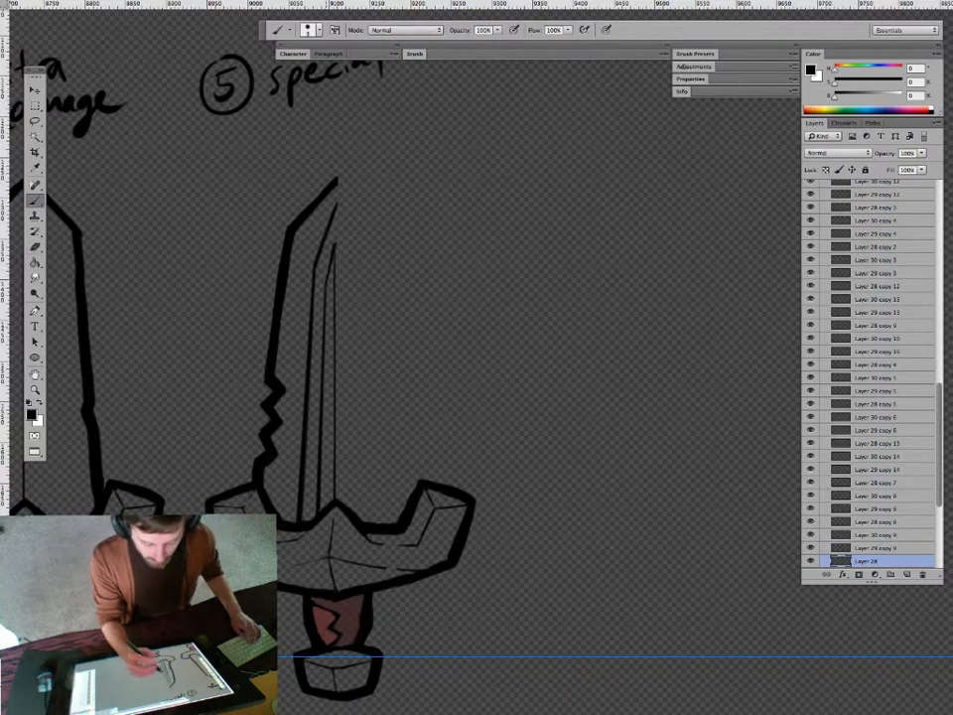
key("e")
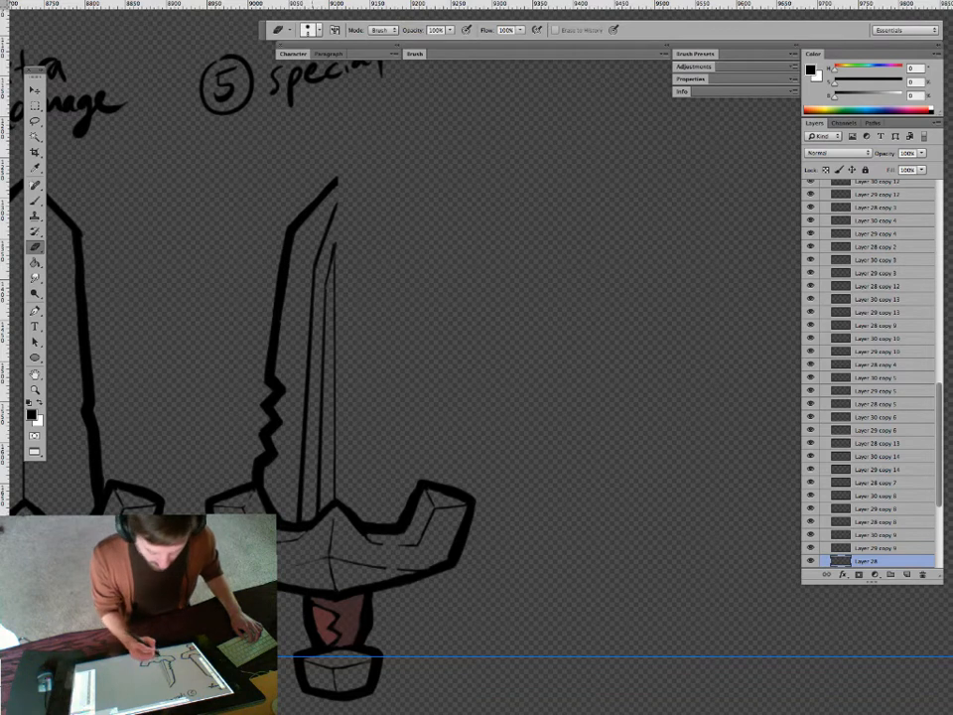
left_click_drag(362, 479, 355, 467)
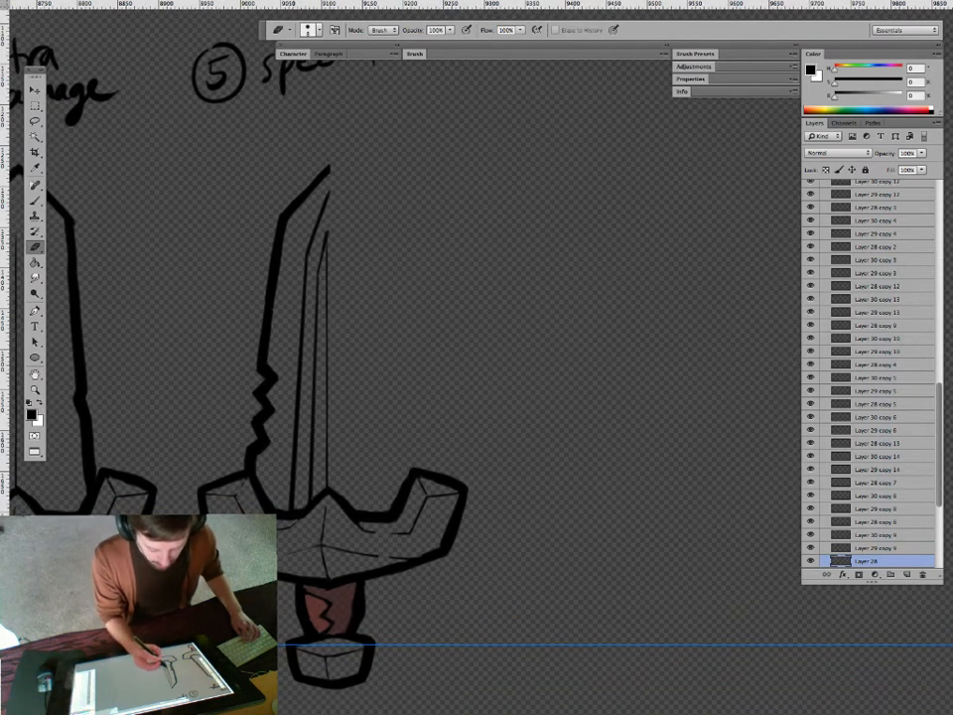
key("b")
key("e")
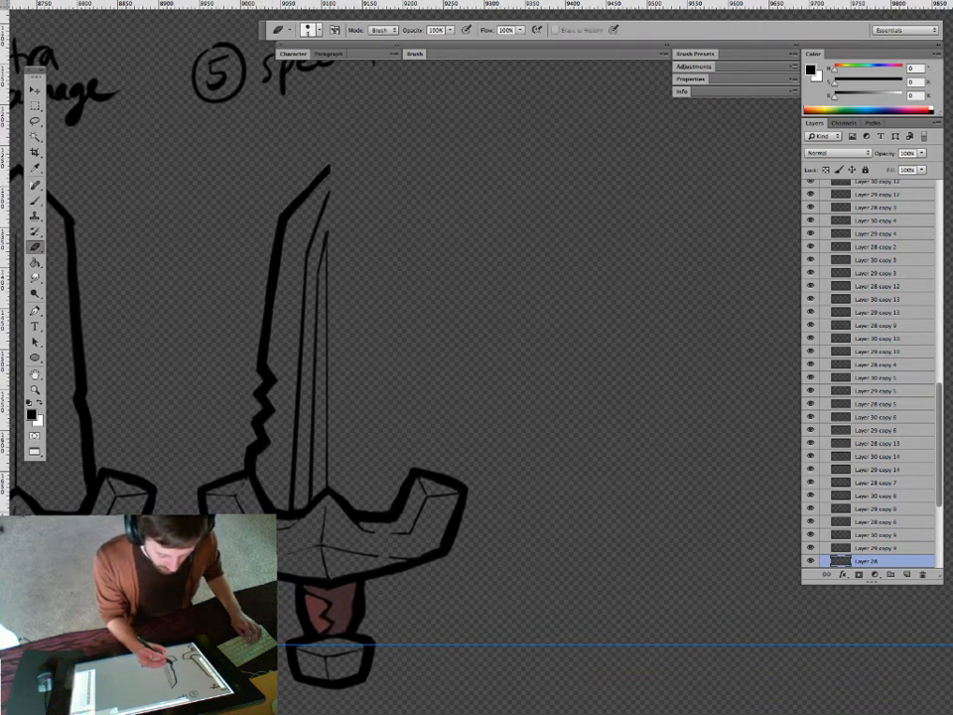
key("b")
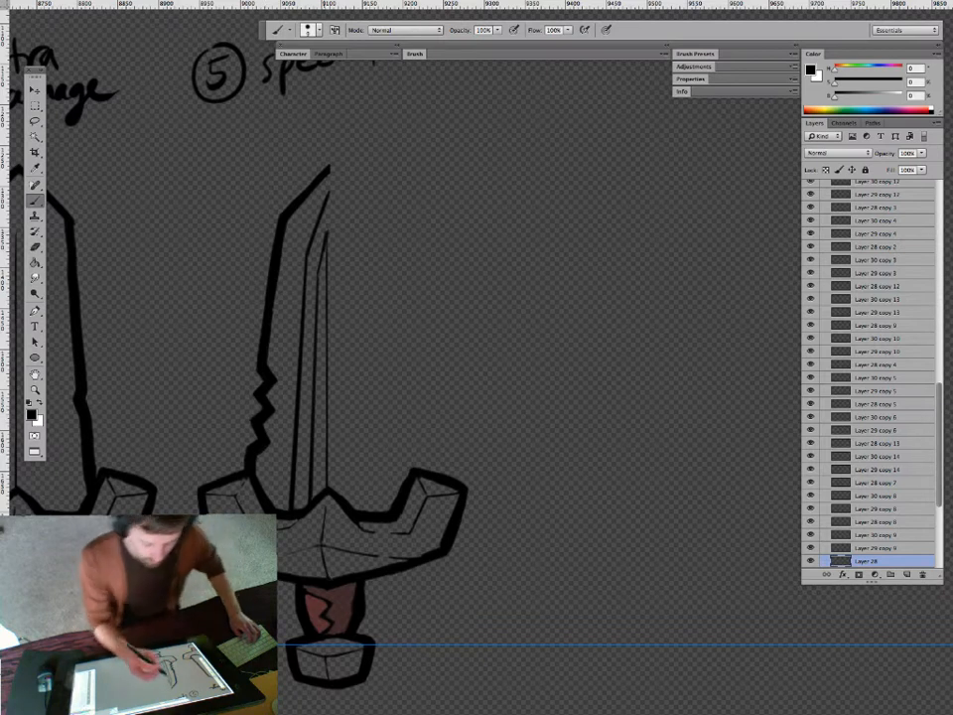
key("e")
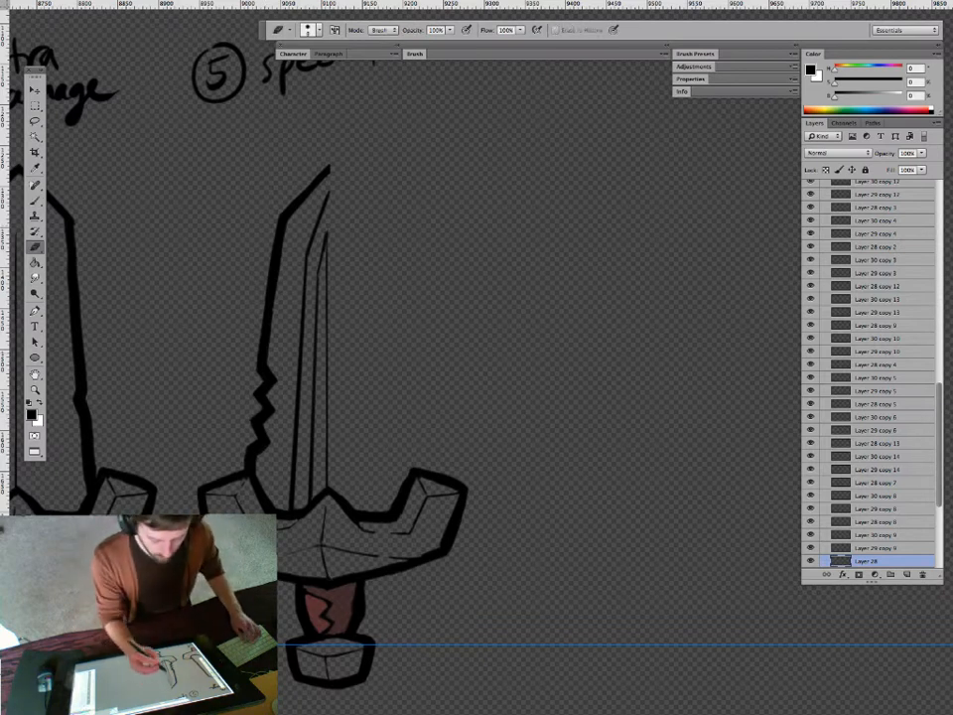
Draw crossing diagonal lines over the inner contours in the lower half blade and erase the straight segments between them.
key("b")
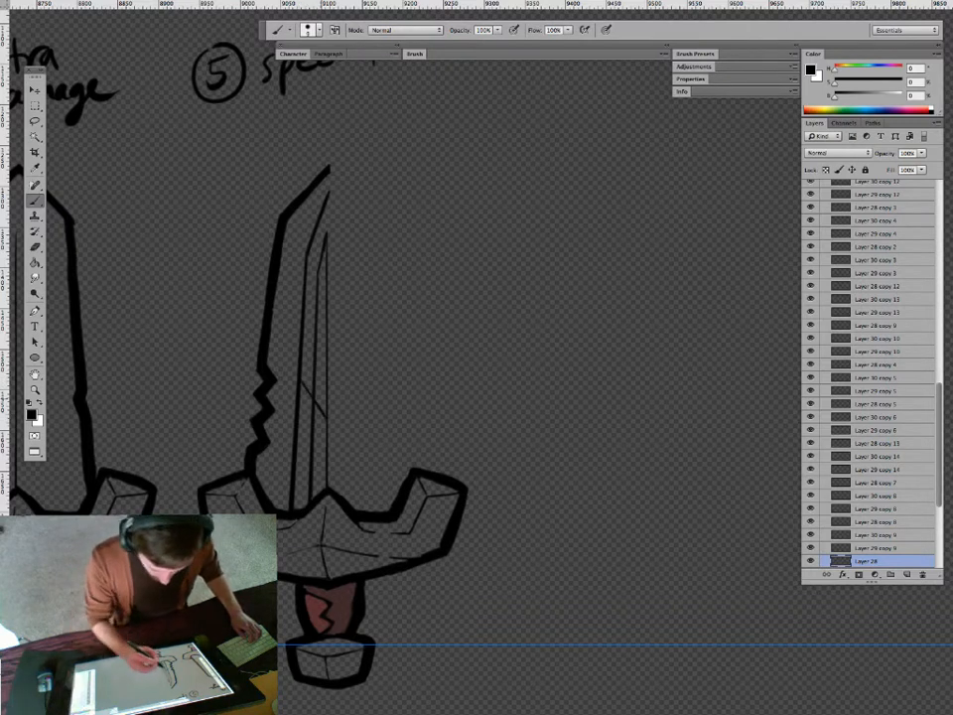
mouse_move(300, 447)
left_mouse_down()
mouse_move(326, 417)
mouse_move(316, 403)
mouse_move(307, 417)
left_mouse_up()
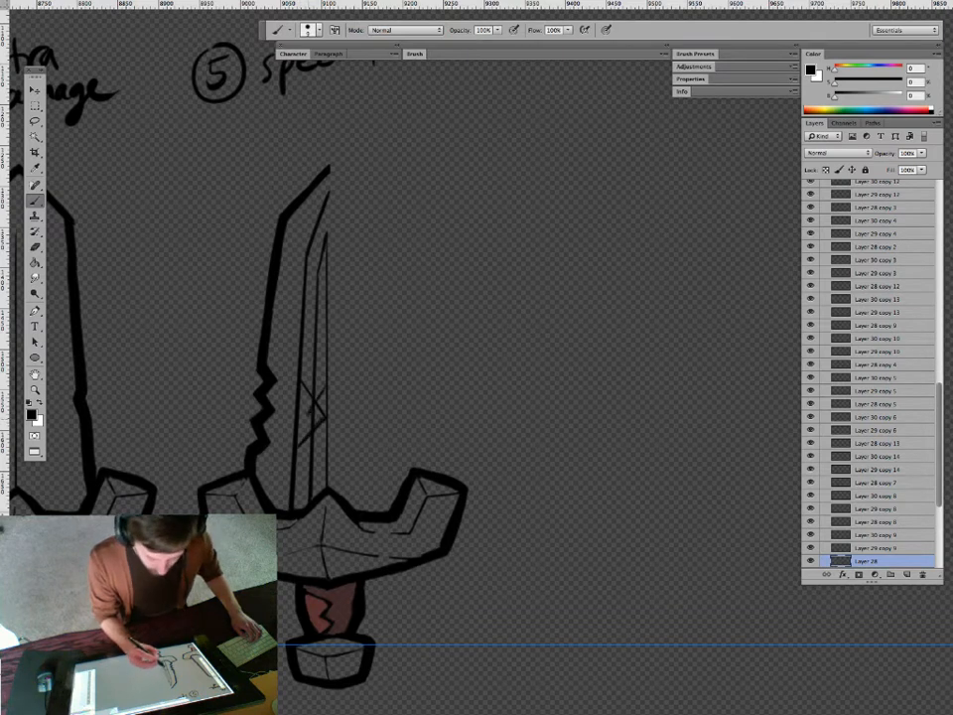
key("e")
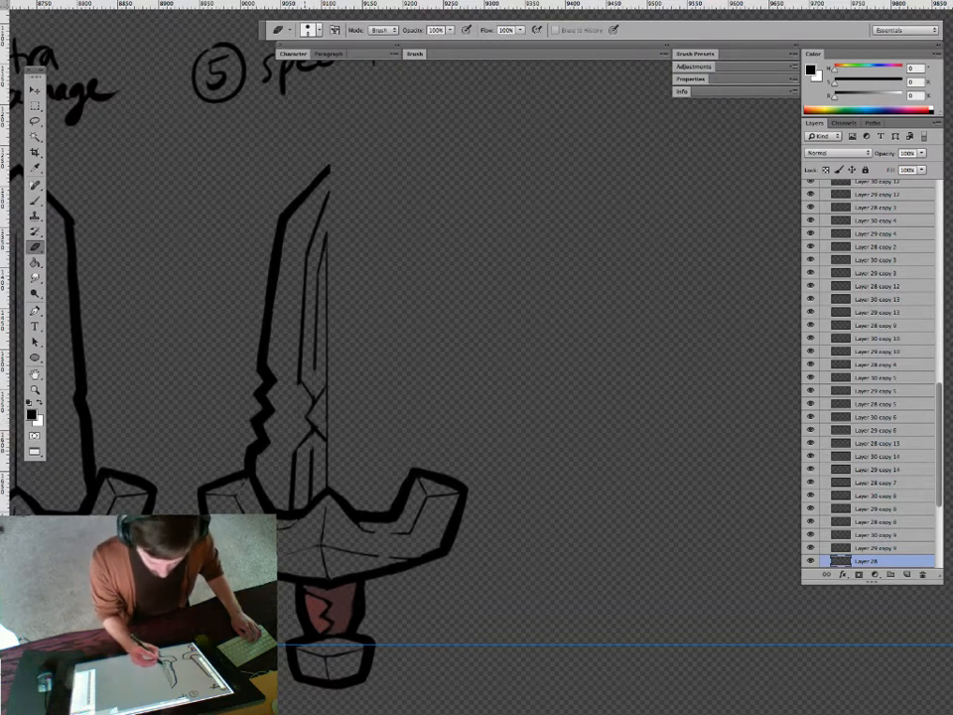
Connect the cut ends of the innermost line to the blade's centre line with angled strokes and clean up the joints.
key("b")
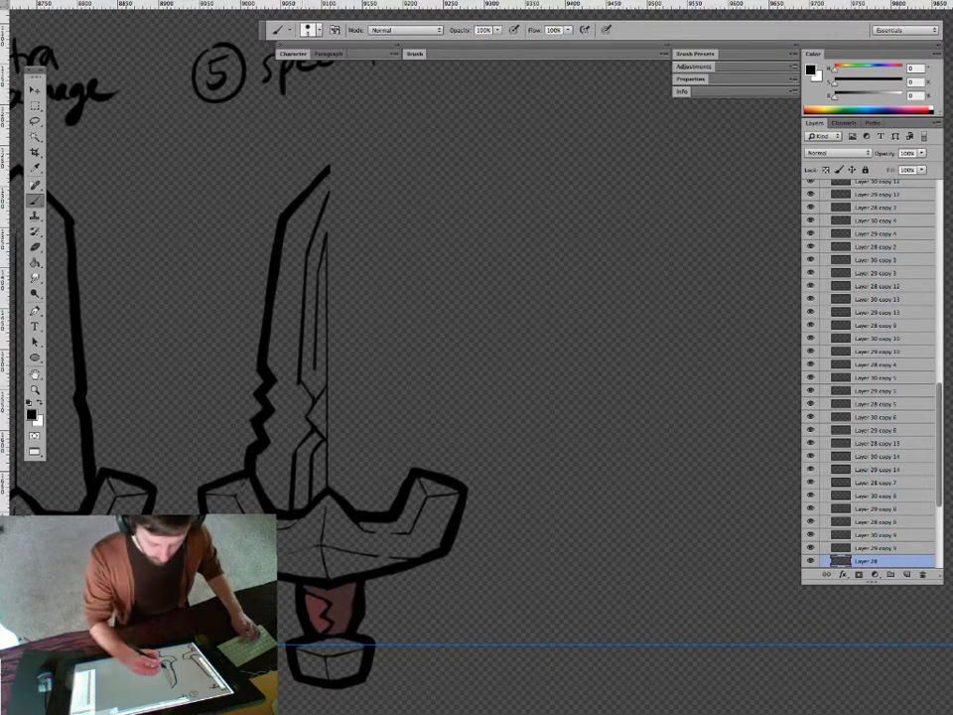
left_click_drag(315, 369, 329, 384)
key("e")
key("b")
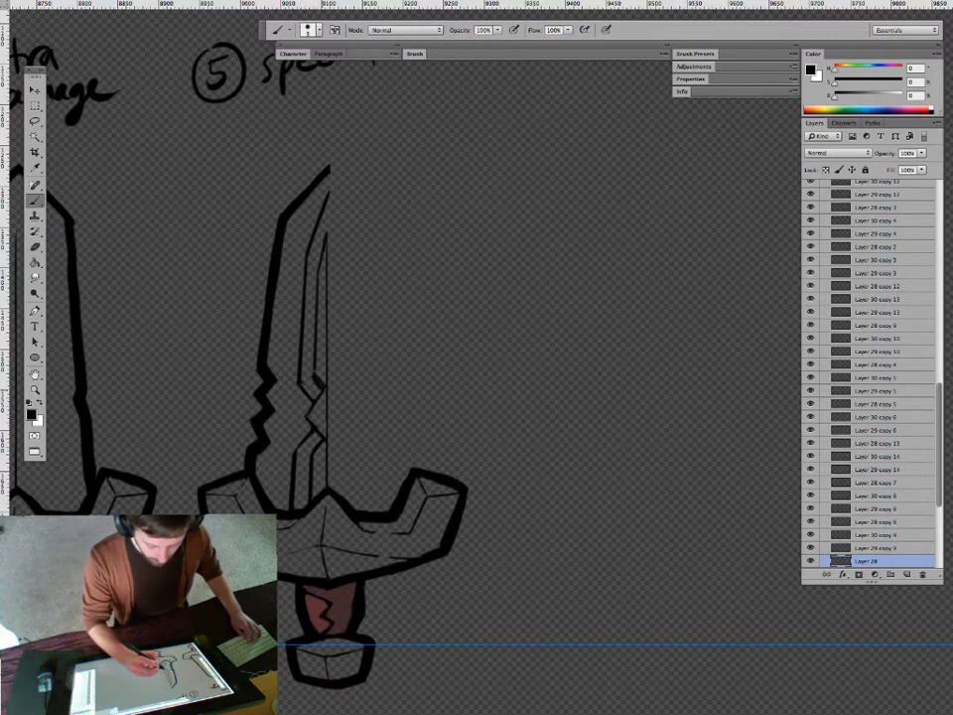
key("e")
key("b")
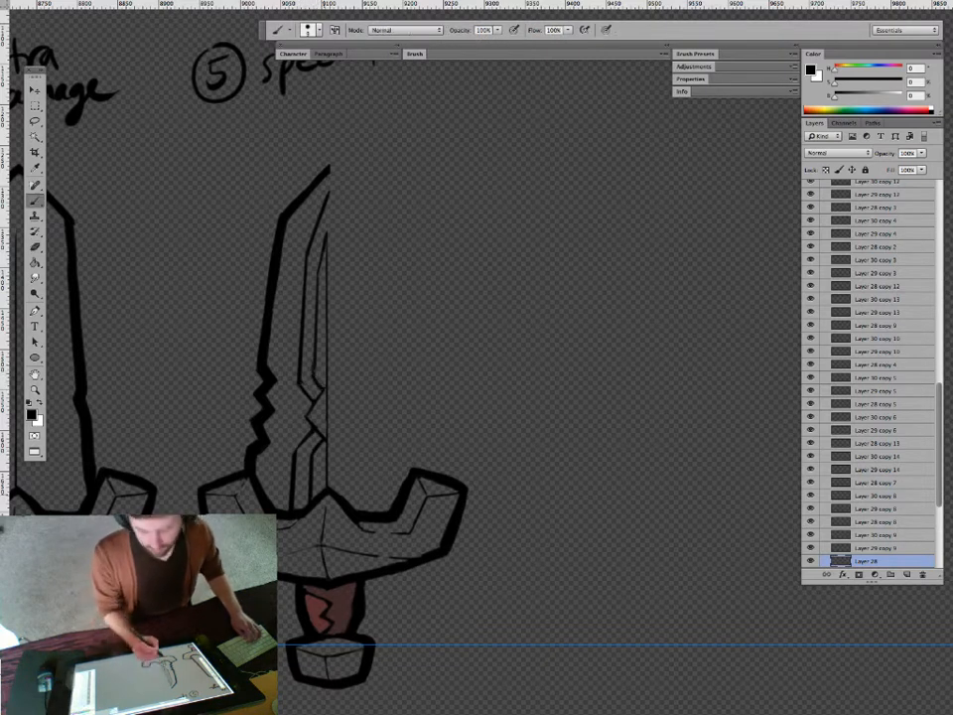
key("e")
key("b")
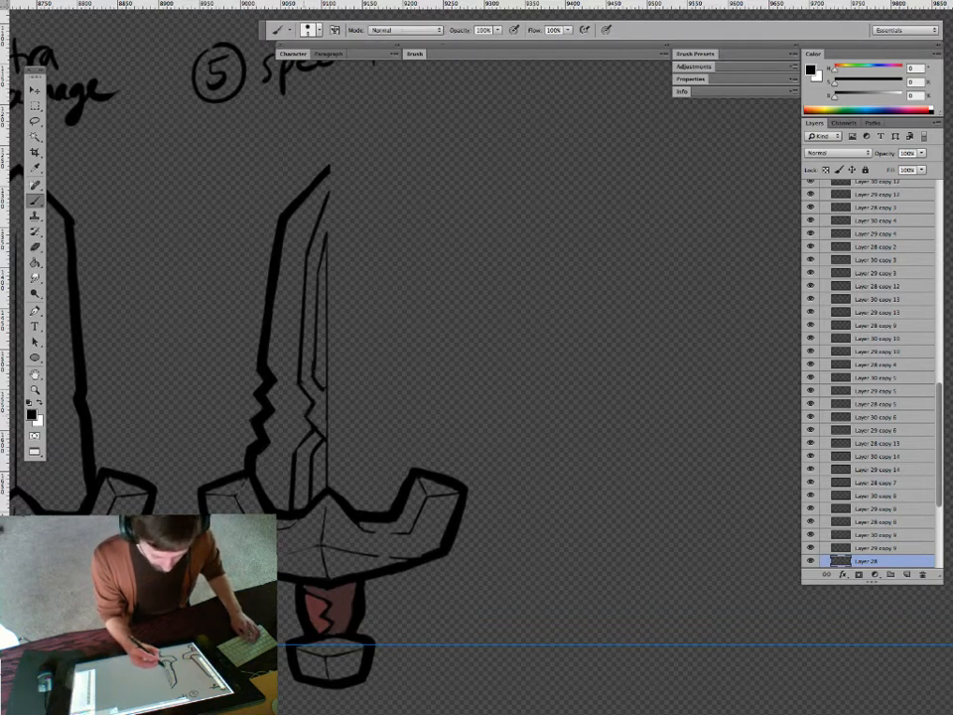
Draw a small half diamond at the centre line and finish the zigzag in the outer of the two inner contours.
key("e")
key("b")
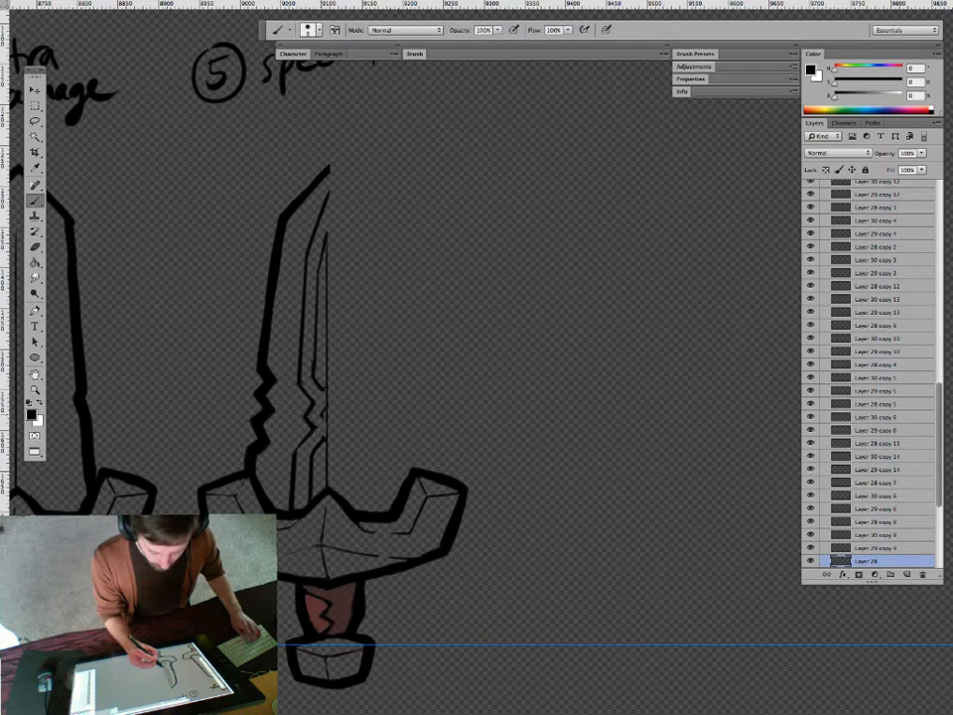
key("e")
key("b")
key("e")
key("b")
key("e")
key("b")
key("e")
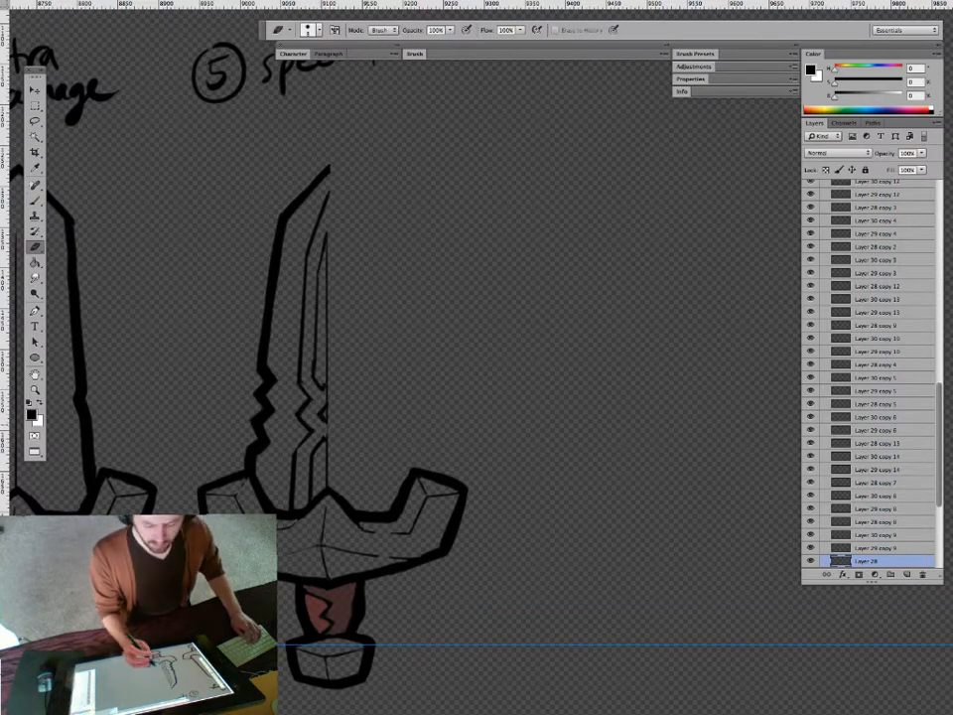
Lasso the left half of the "special" blade with its inner contours and place a copy of it to the right.
key("z")
left_click_drag(477, 397, 473, 397)
key("l")
left_click_drag(338, 151, 240, 462)
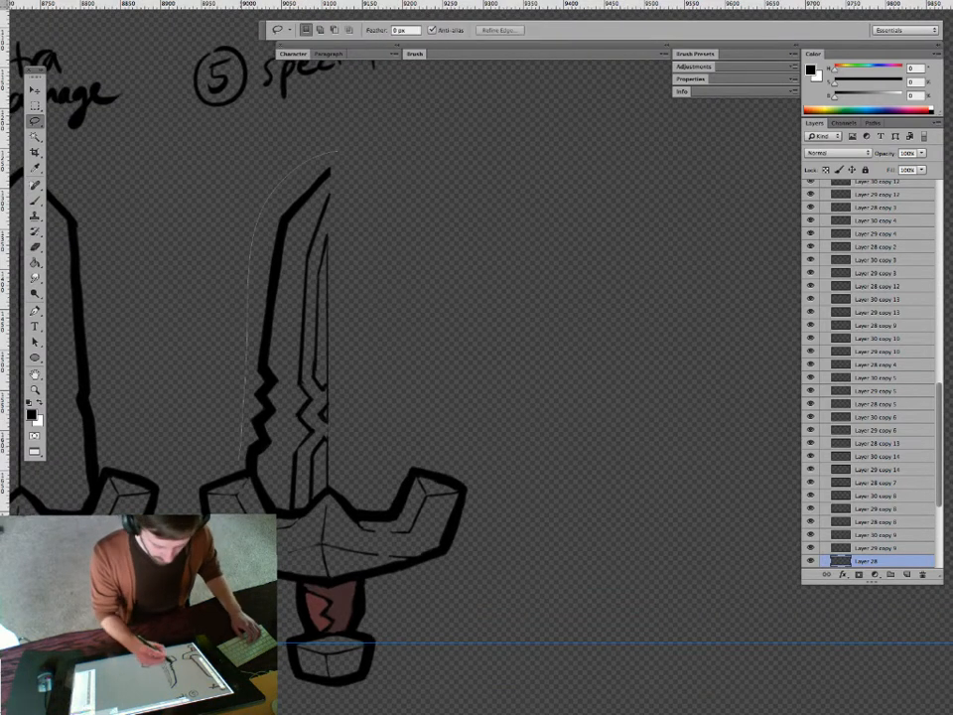
mouse_move(327, 489)
left_mouse_down()
mouse_move(373, 263)
mouse_move(338, 151)
mouse_move(373, 187)
mouse_move(389, 186)
left_mouse_up()
key("v")
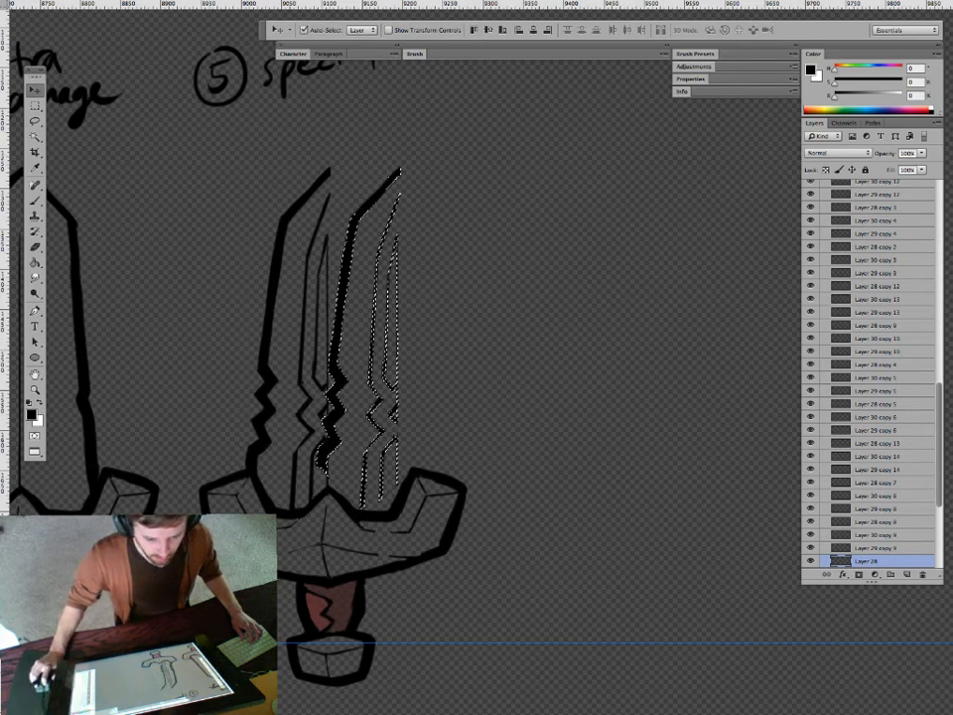
Flip the copied half blade horizontally, align it with the centre line as the right half, and deselect it.
key("shift+super+t")
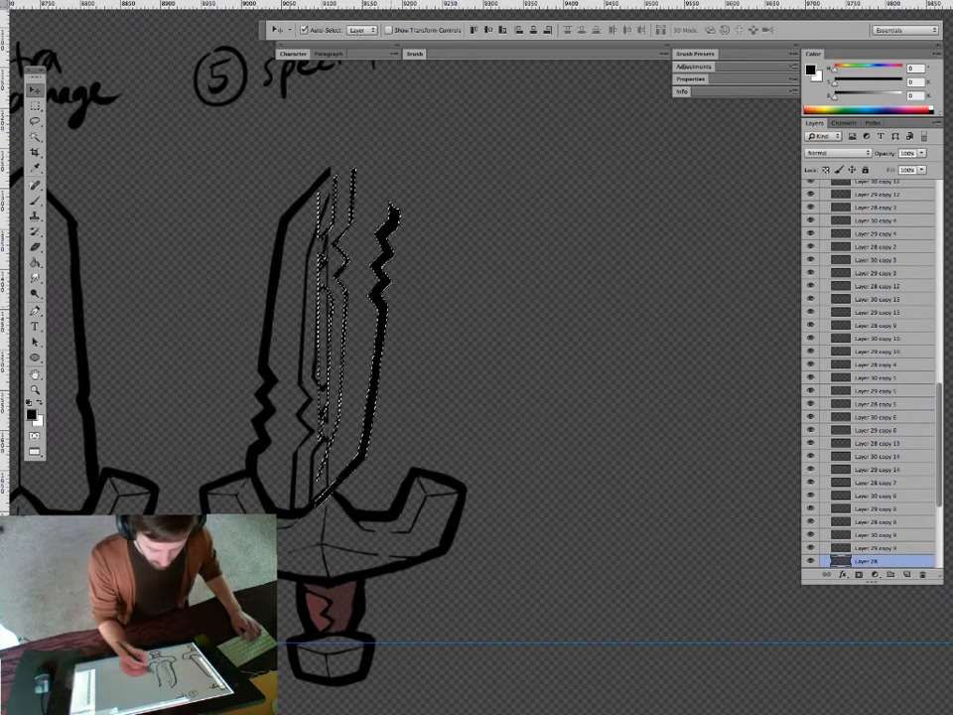
key("super+z")
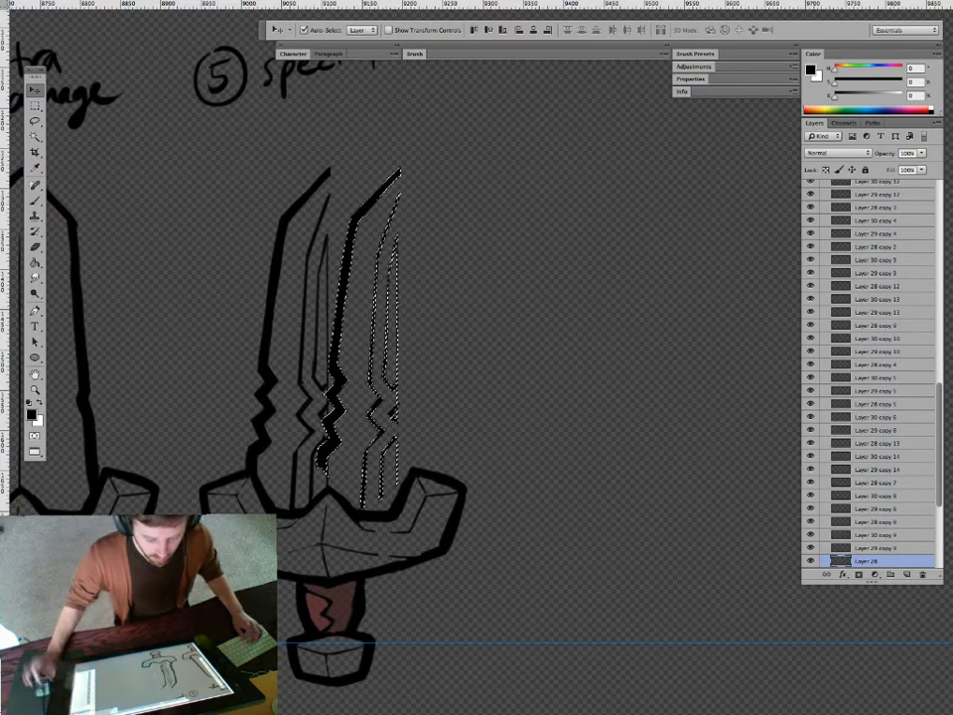
key("shift+super+h")
left_click_drag(378, 330, 387, 330)
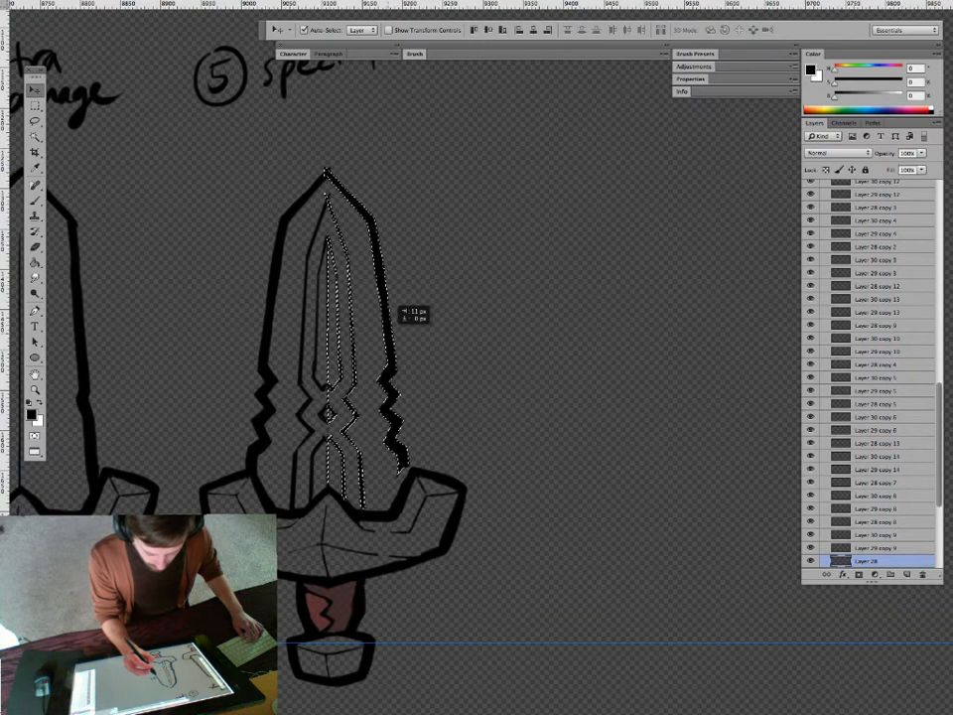
left_click_drag(387, 330, 387, 330)
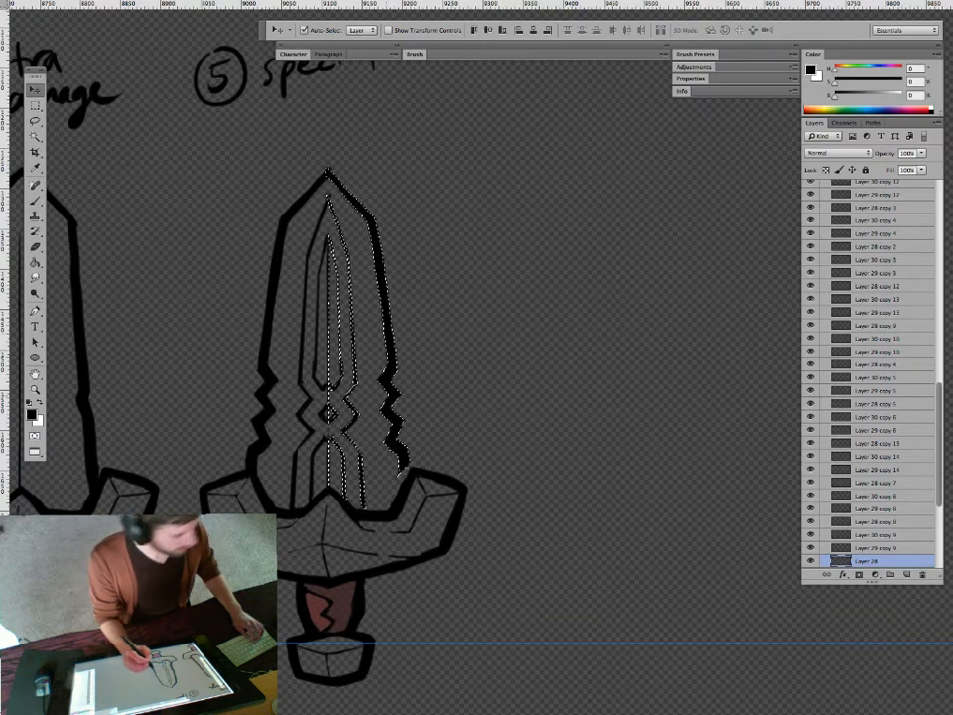
key("super+d")
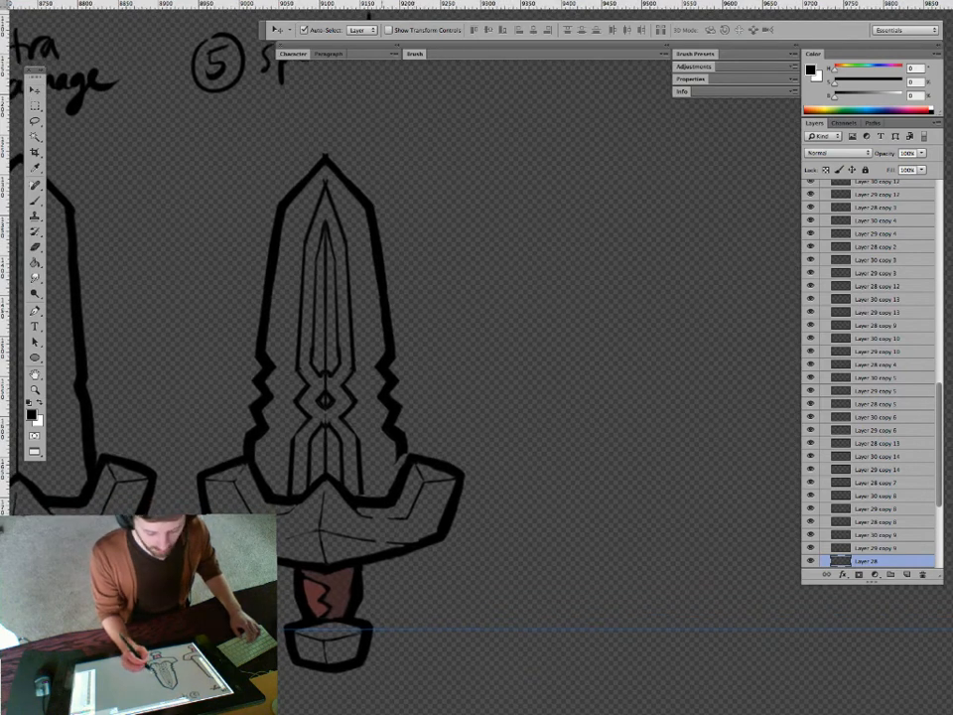
Clear the centre line from inside the small diamond on the "special" blade and tidy the contour joints around it.
key("z")
left_click_drag(329, 205, 371, 206)
key("e")
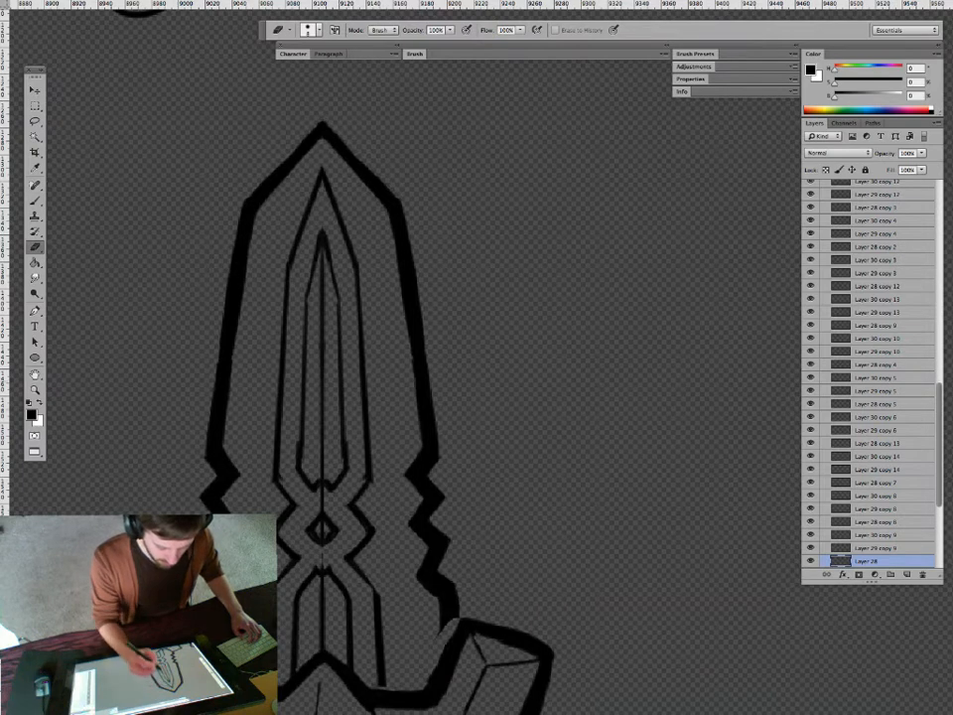
left_click_drag(409, 397, 390, 310)
key("b")
key("e")
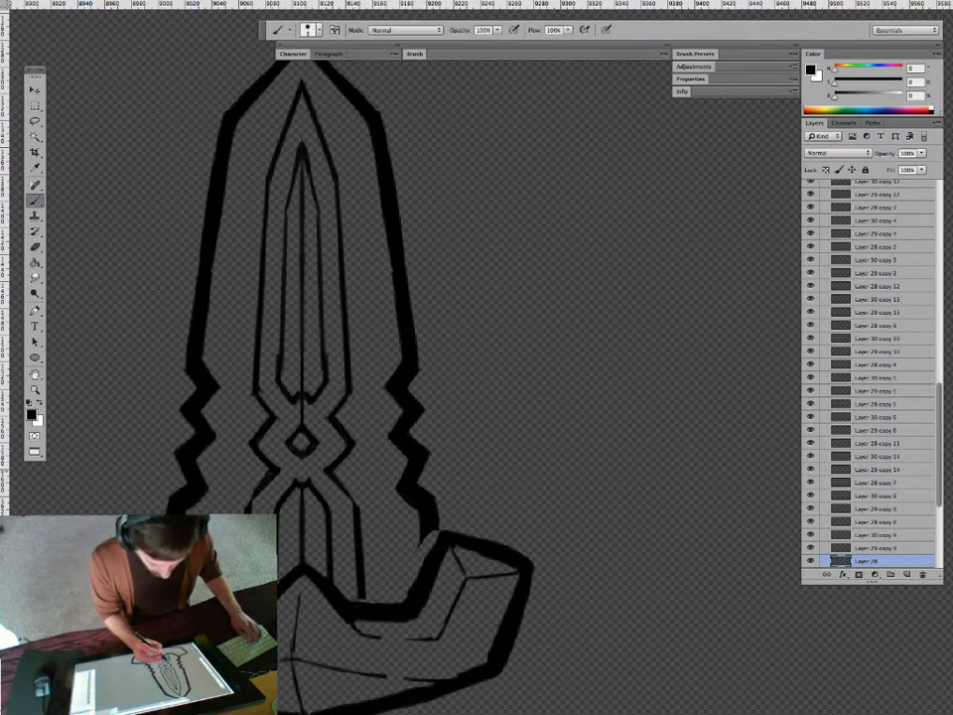
key("b")
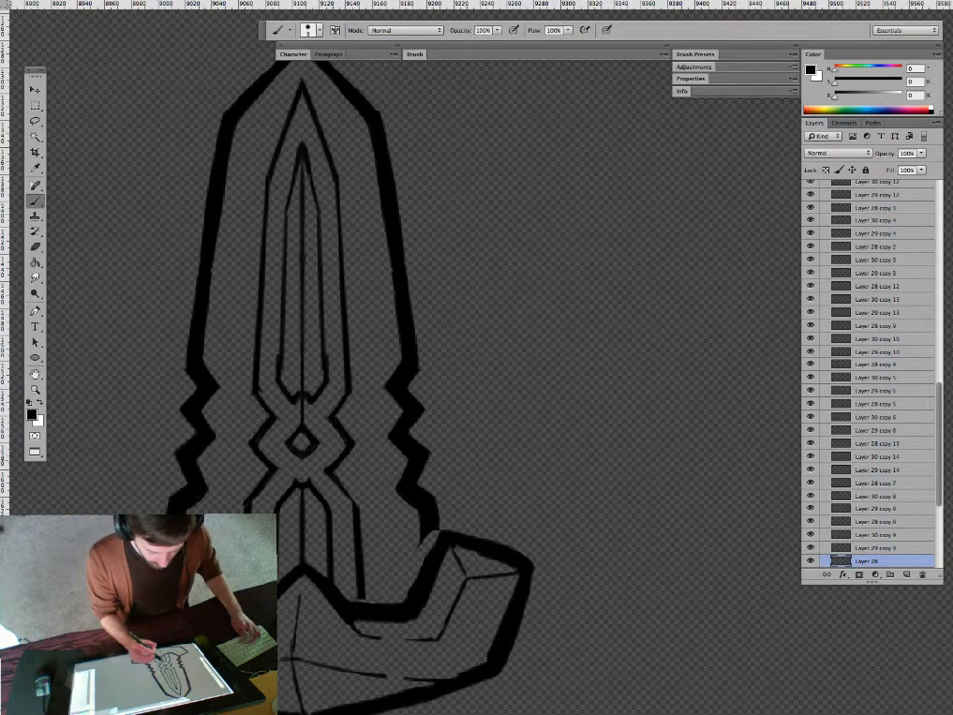
left_click_drag(477, 596, 489, 576)
Erase the centre line stub between the innermost contour and the diamond, and clean up the diamond's mirrored edges.
key("e")
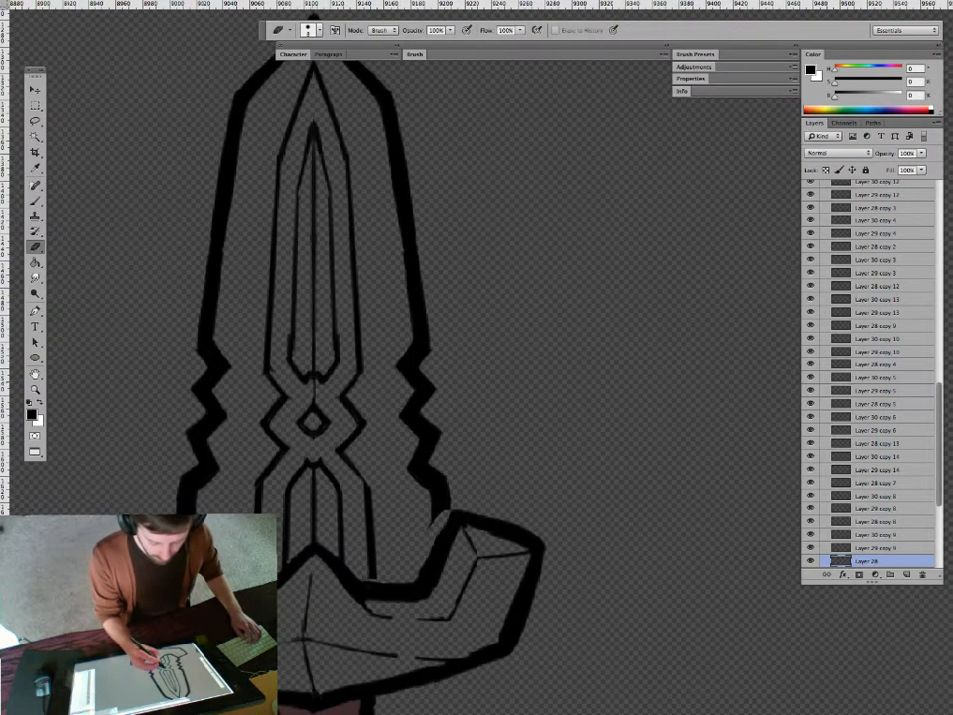
key("b")
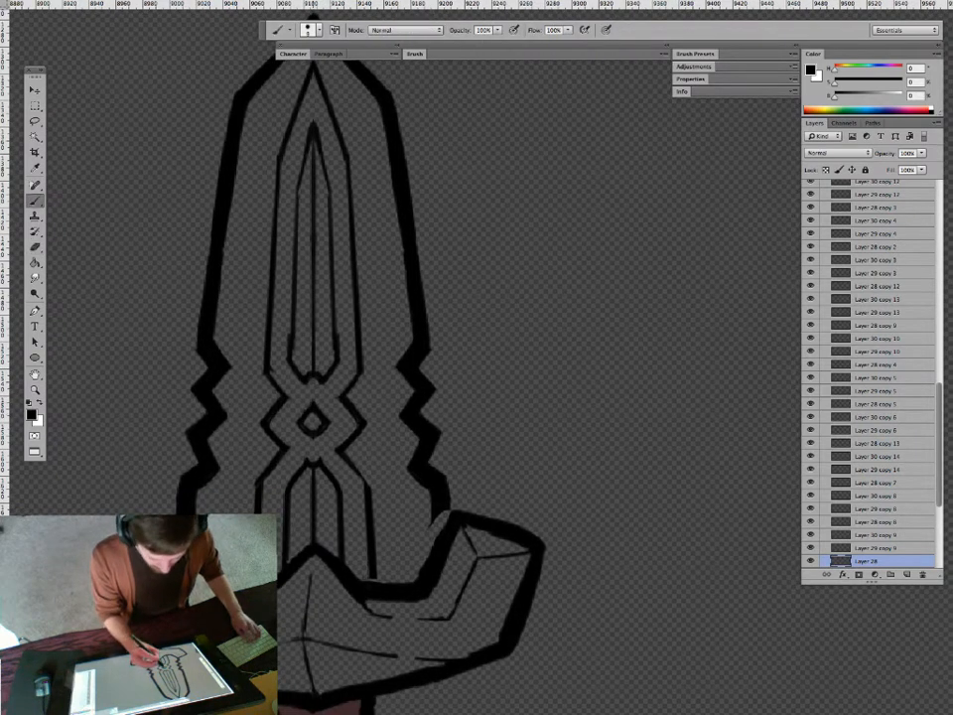
key("e")
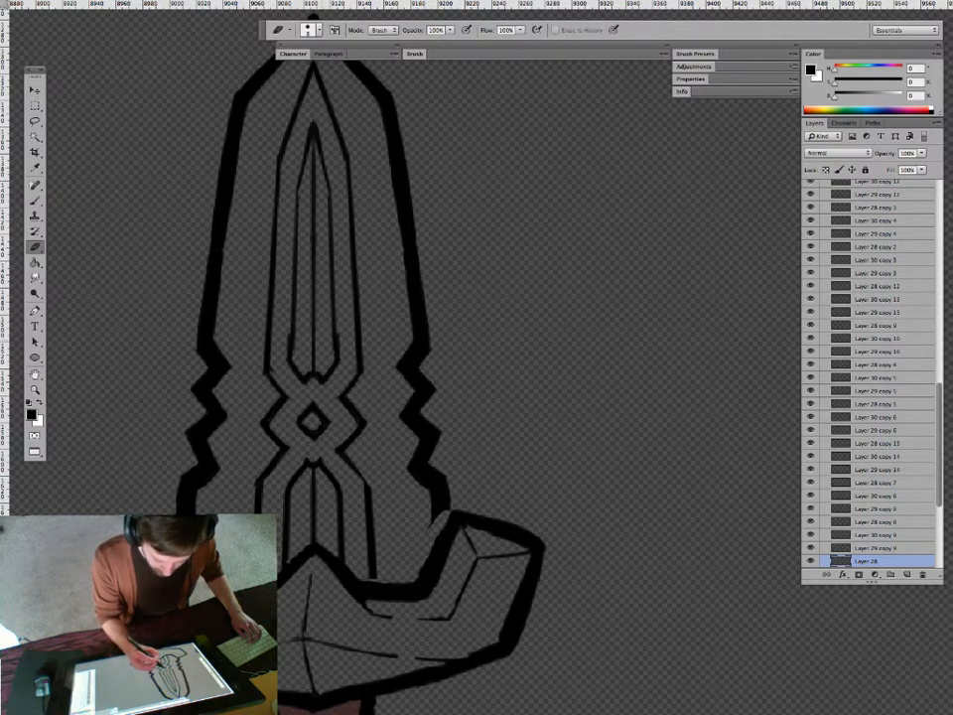
key("b")
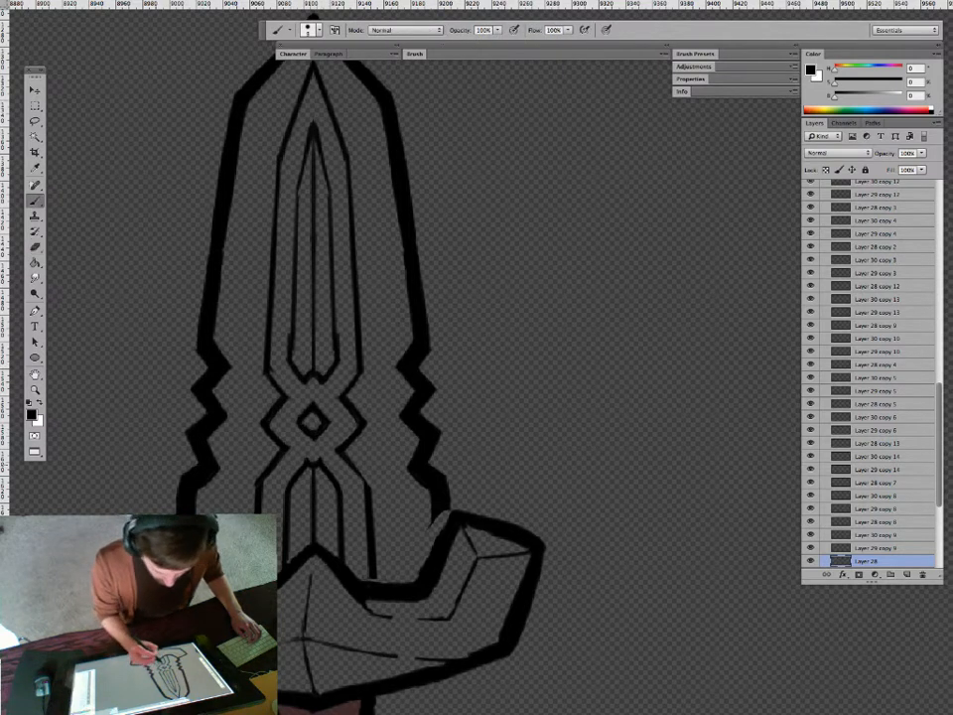
key("e")
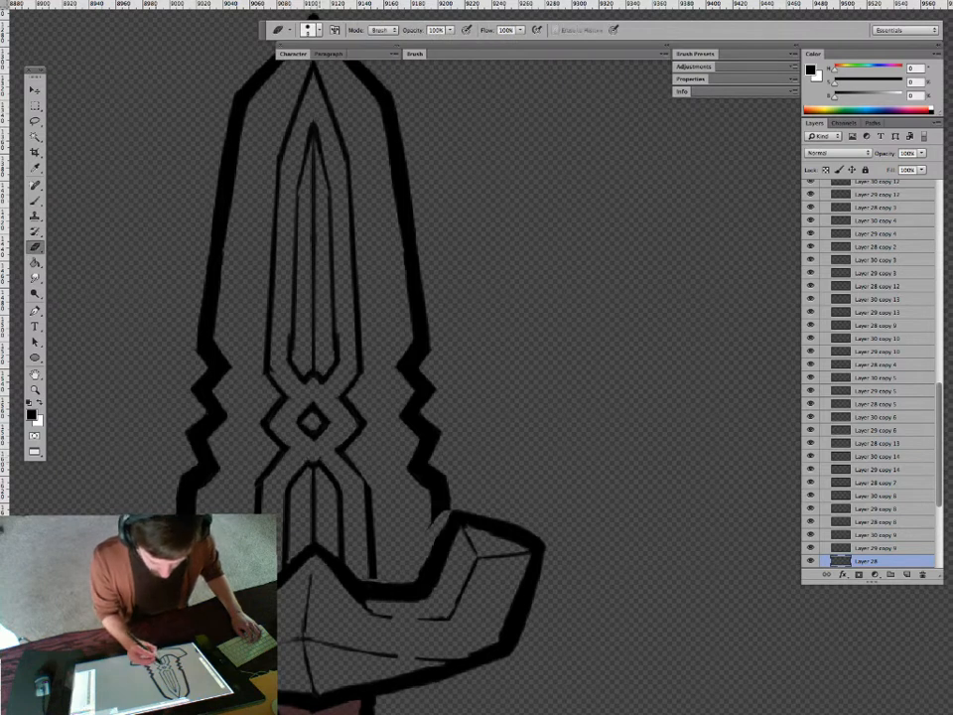
key("b")
key("e")
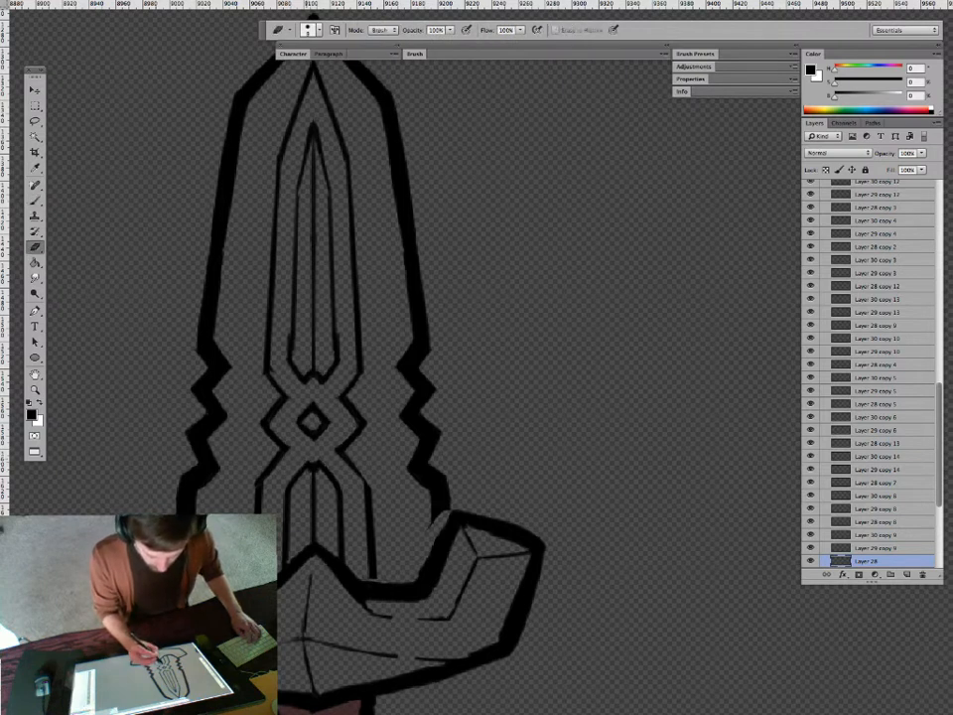
key("b")
left_click_drag(314, 457, 314, 441)
key("e")
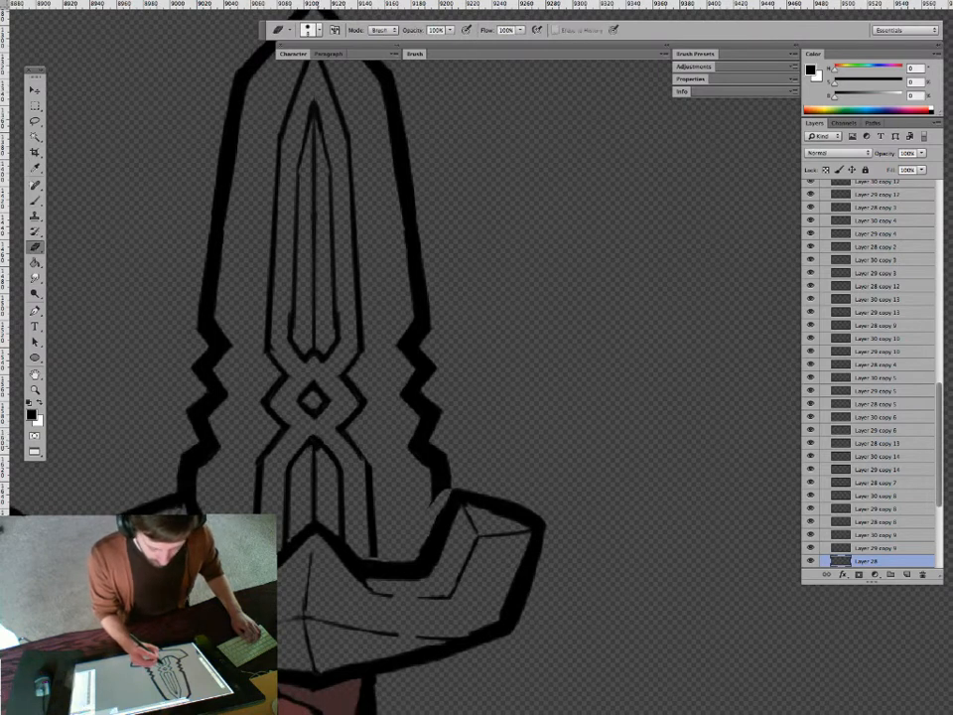
Redraw the lower end of the innermost contour on the "special" blade as one clean downward point.
key("b")
left_click_drag(306, 362, 314, 367)
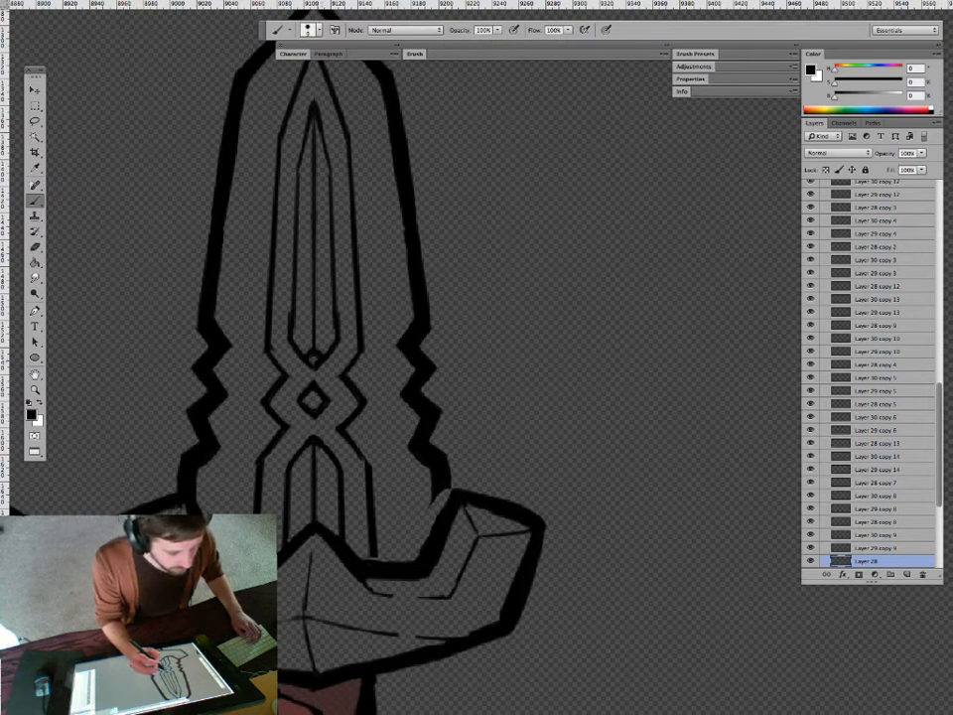
key("e")
key("b")
key("e")
key("b")
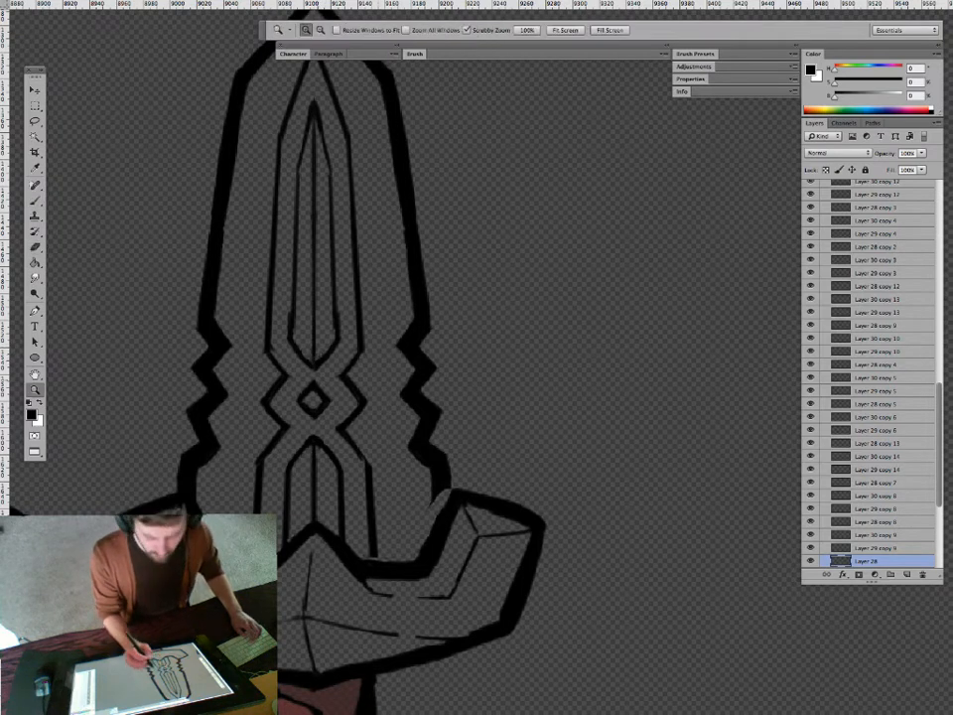
key("e")
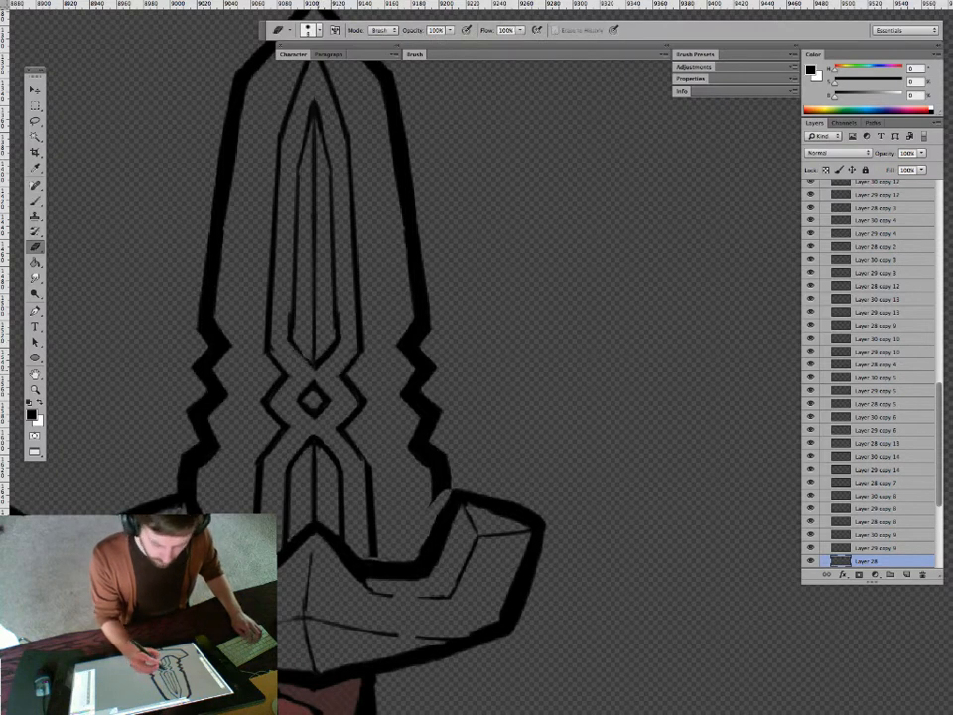
Lasso the jagged left edge of the "extra damage" blade, move it slightly downward, and deselect it.
key("z")
key("super+minus")
key("super+minus")
key("super+minus")
key("super+minus")
left_click_drag(176, 472, 225, 467)
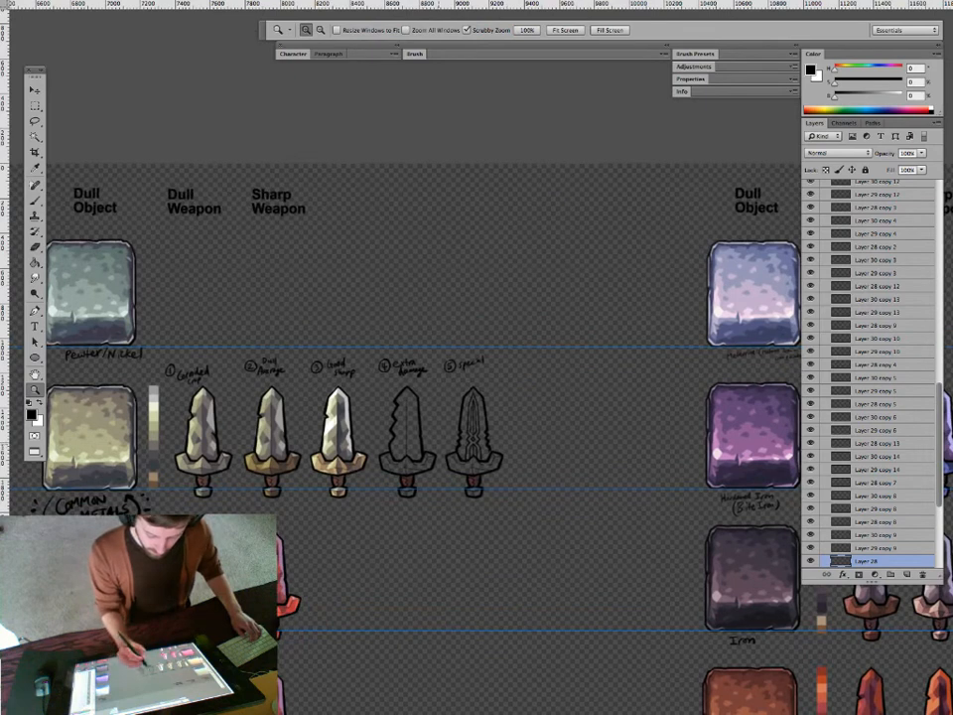
left_click_drag(434, 445, 479, 444)
left_click_drag(383, 438, 482, 438)
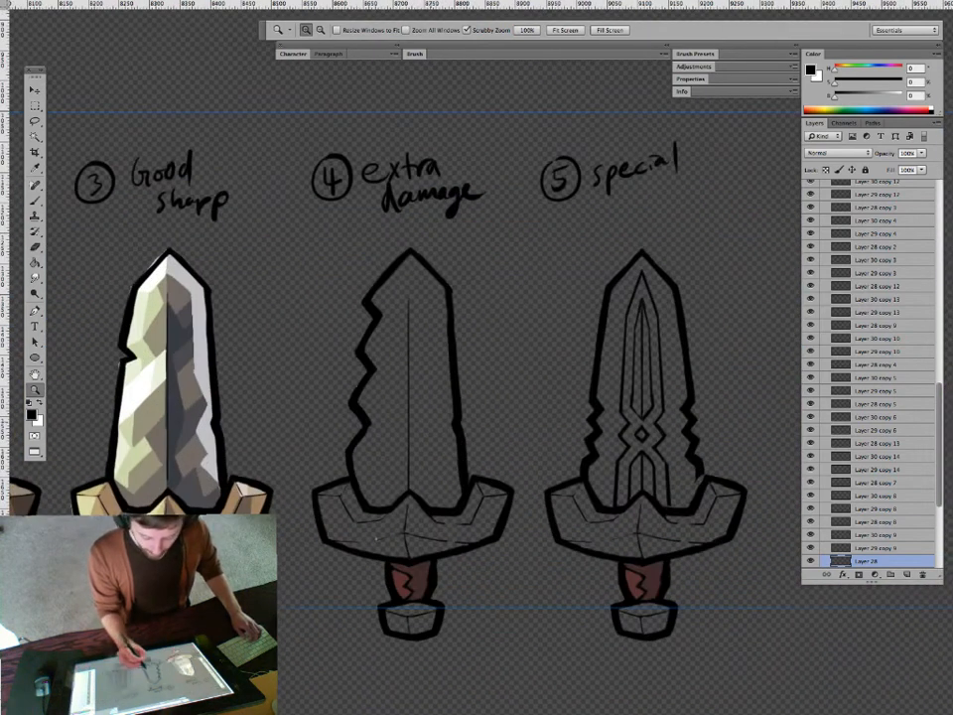
key("l")
mouse_move(384, 279)
left_mouse_down()
mouse_move(366, 285)
mouse_move(333, 397)
mouse_move(388, 289)
left_mouse_up()
key("v")
left_click_drag(367, 374, 366, 382)
key("ctrl+d")
Reconnect and smooth the outline of the "extra damage" blade where the moved jagged edge meets the tip.
key("e")
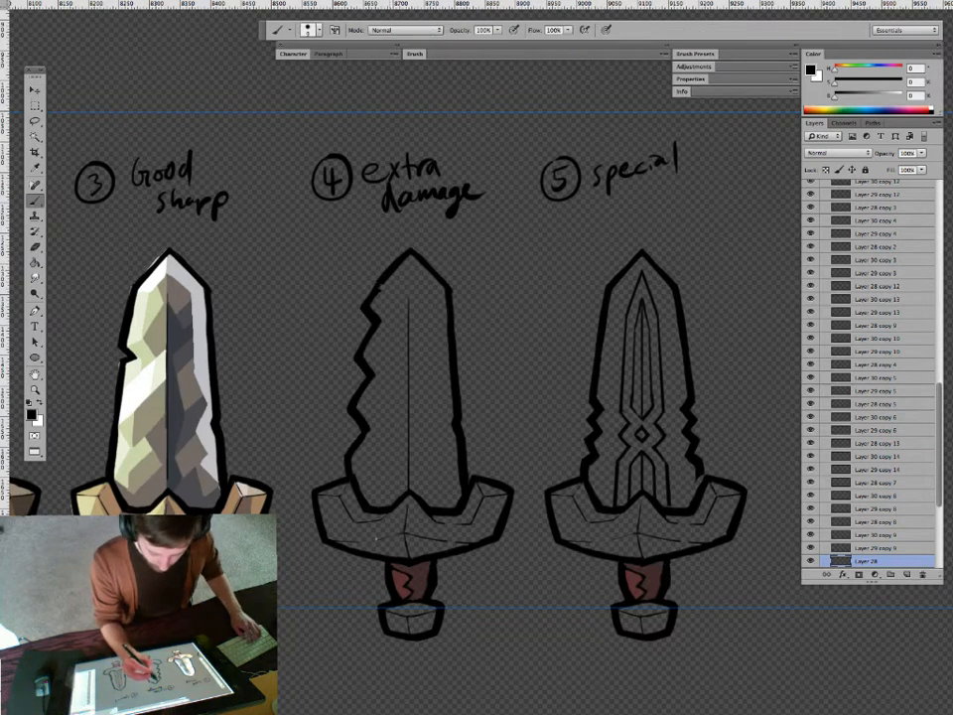
key("b")
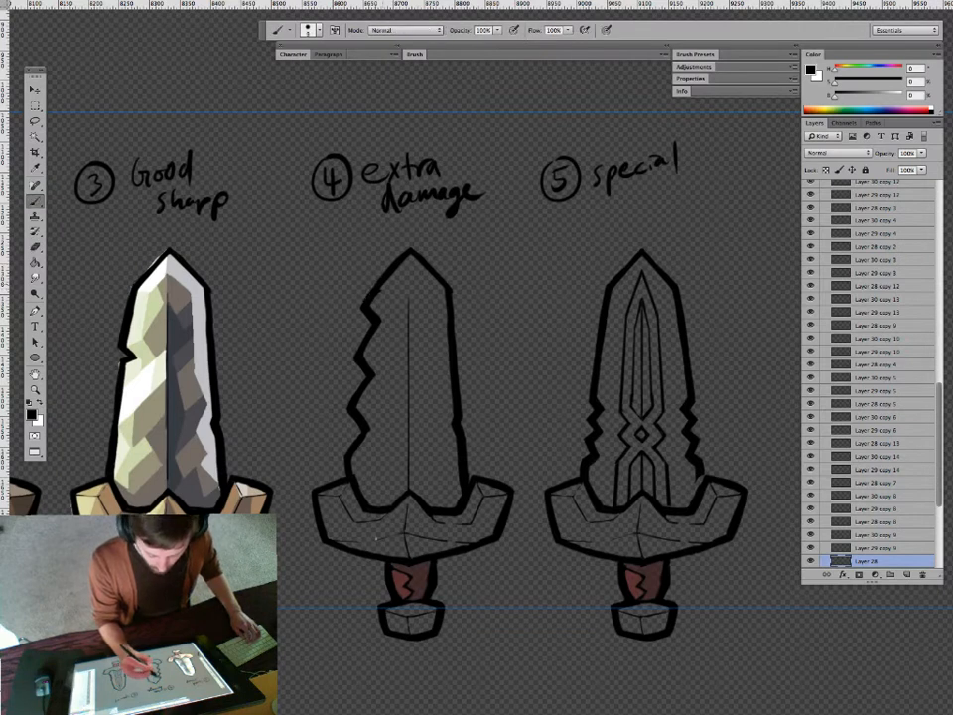
key("e")
key("b")
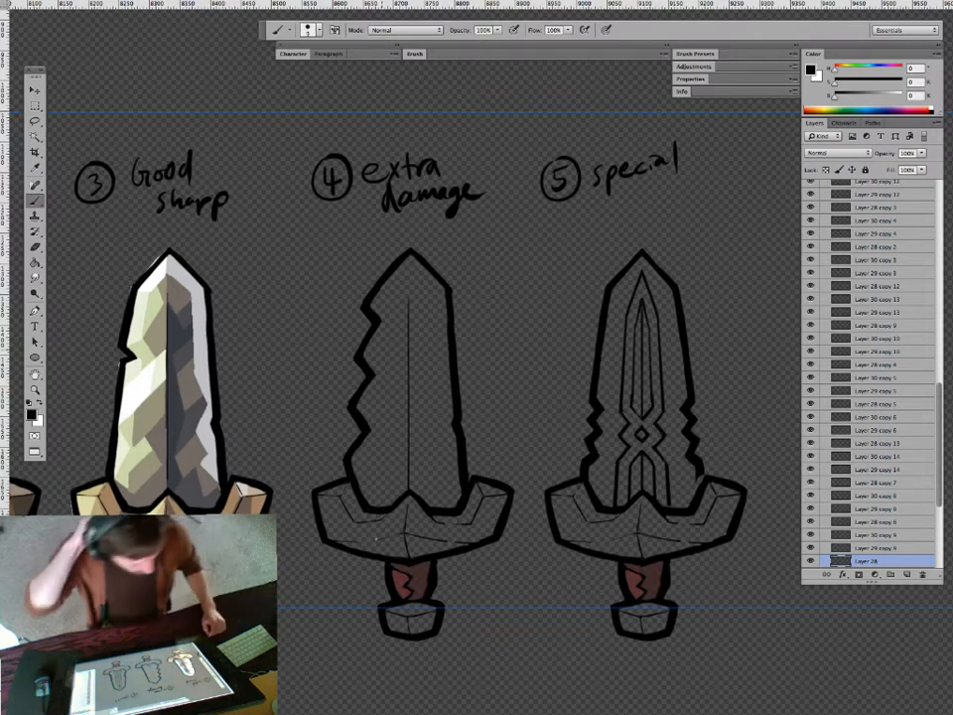
key("e")
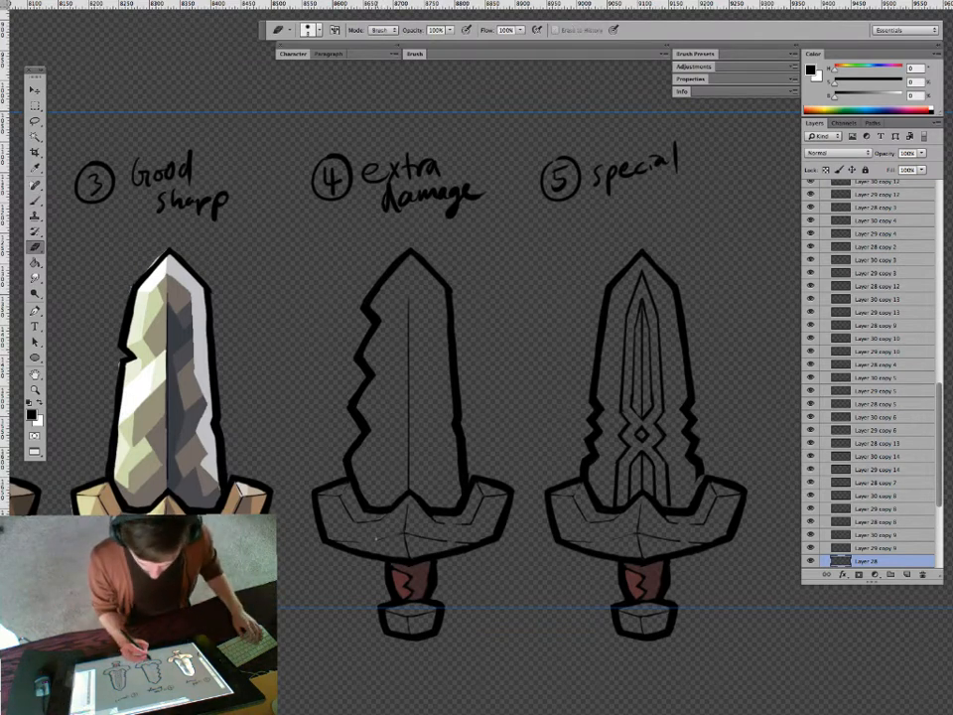
Remove the notch from the left edge of the "Good sharp" blade and redraw the black outline straight across it.
left_click_drag(408, 428, 647, 359)
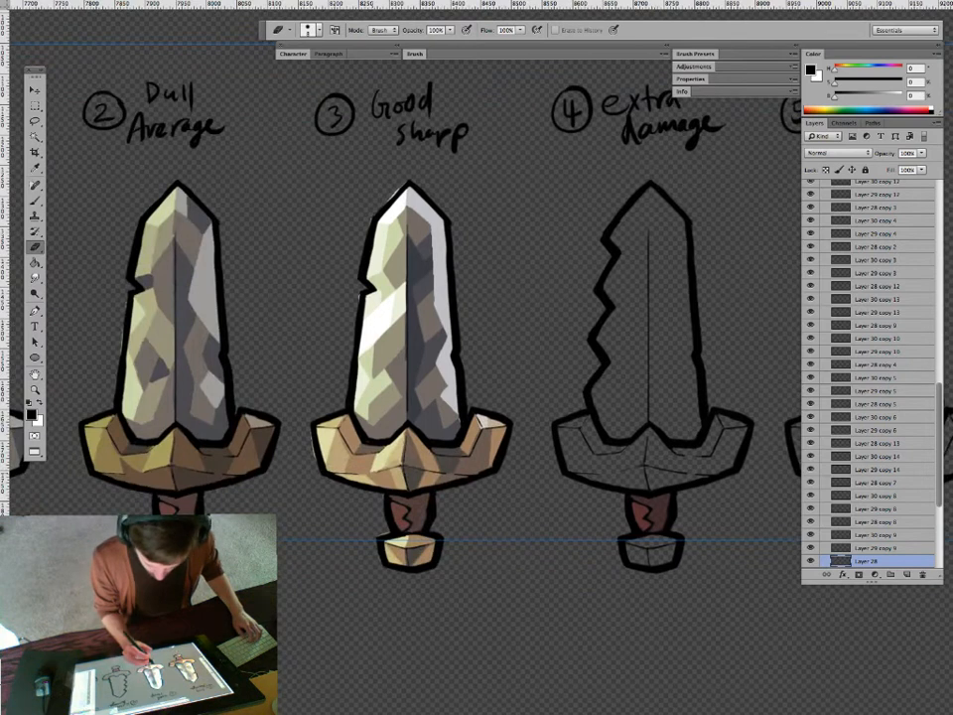
key("z")
left_click_drag(438, 473, 355, 473)
mouse_move(417, 398)
left_mouse_down()
mouse_move(362, 368)
mouse_move(464, 364)
left_mouse_up()
key("v")
key("b")
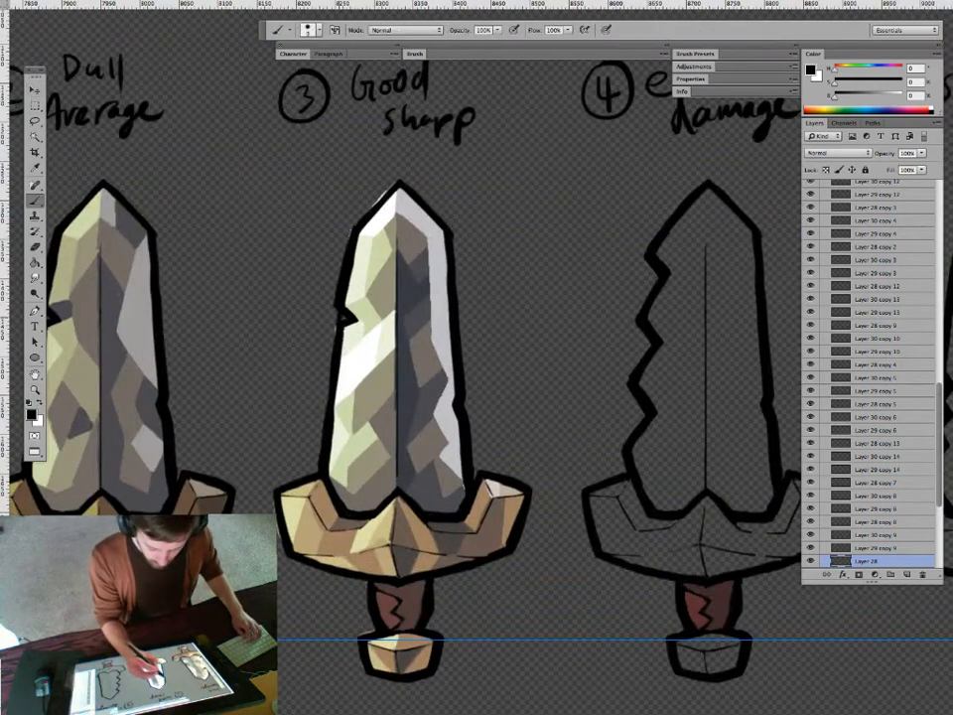
key("e")
left_click_drag(350, 309, 357, 319)
key("b")
left_click_drag(349, 268, 343, 320)
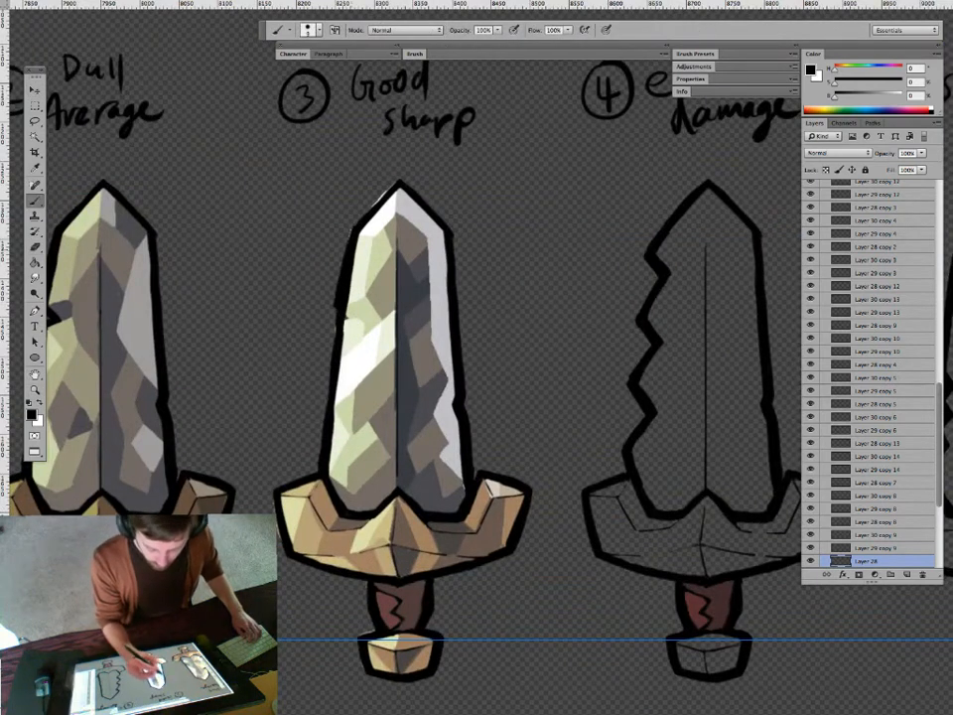
key("e")
key("b")
key("e")
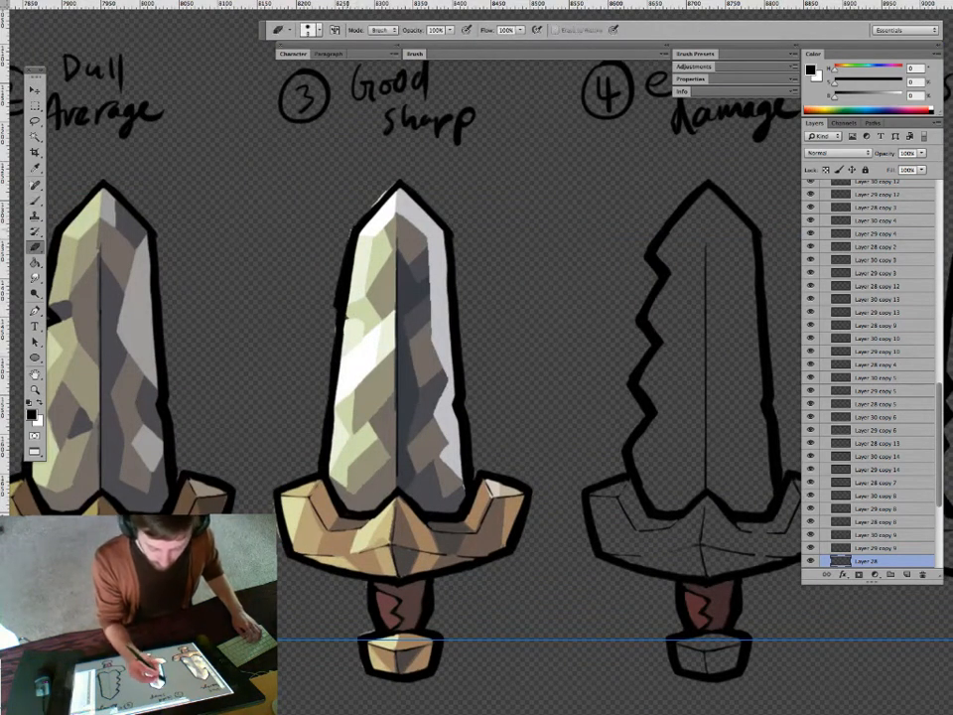
Erase the blade colour spilling outside the left outline of the "Good sharp" sword and reselect the line art layer.
left_click_drag(367, 273, 358, 266)
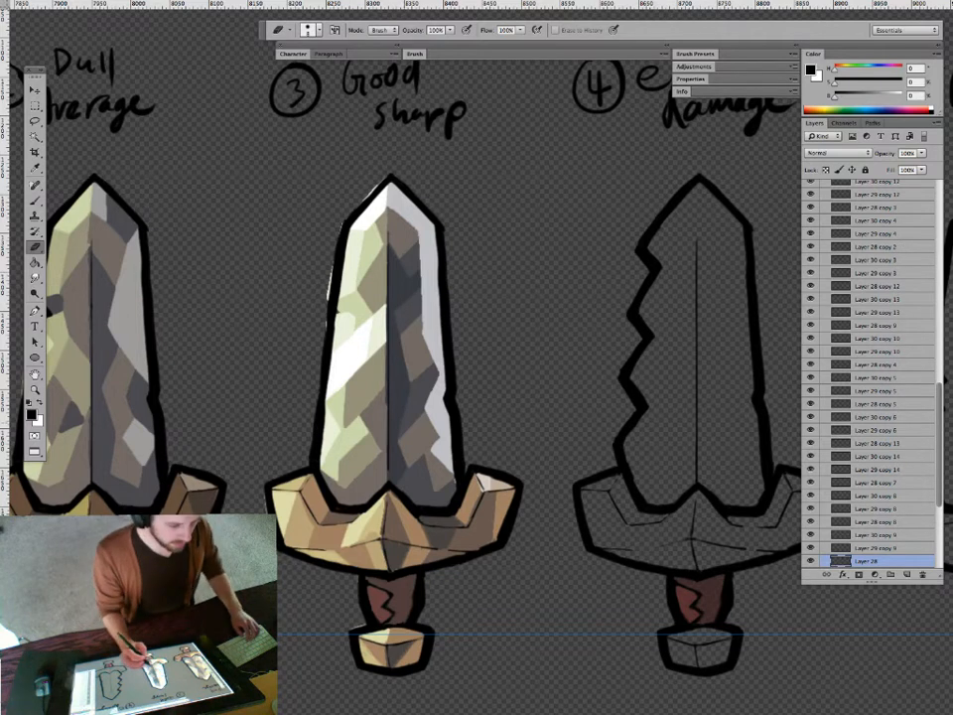
key("z")
mouse_move(395, 380)
left_mouse_down()
mouse_move(342, 402)
mouse_move(392, 399)
left_mouse_up()
key("b")
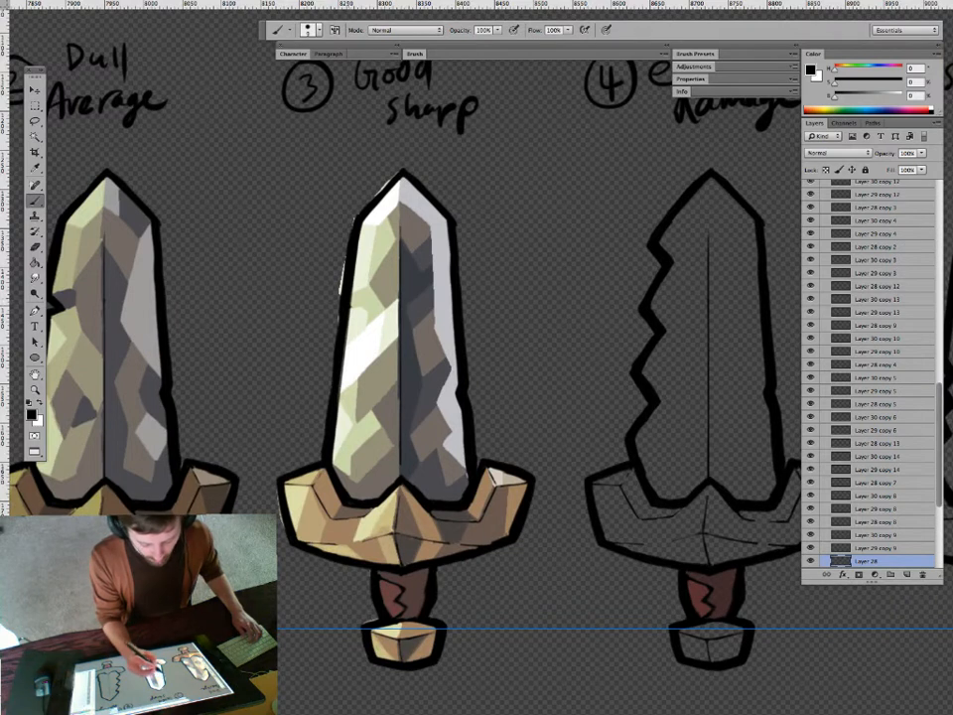
key("ctrl+plus")
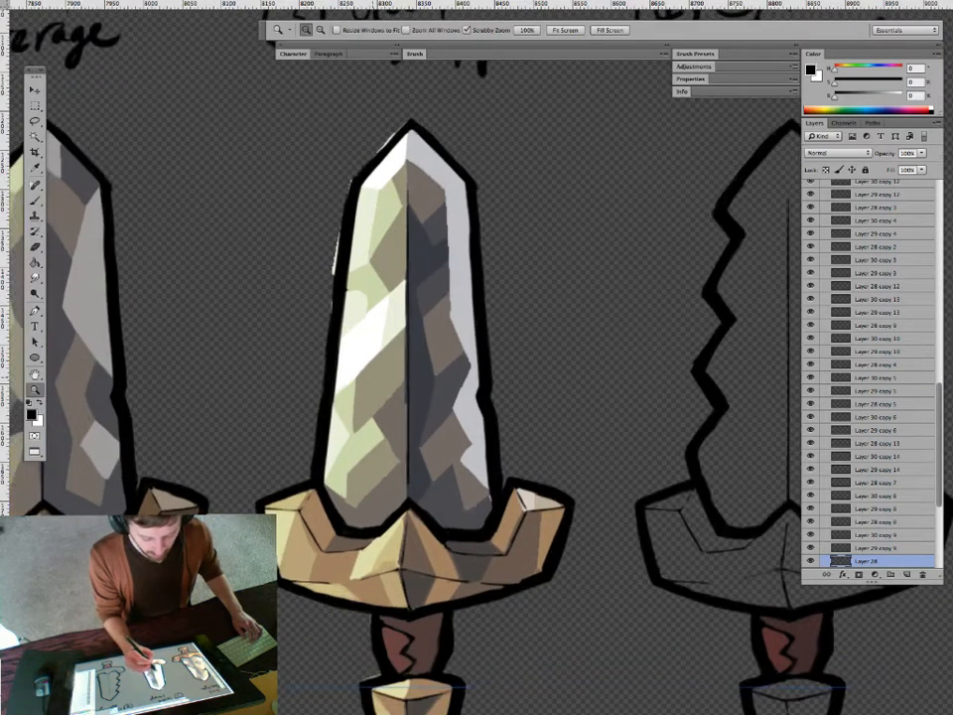
left_click(378, 323)
key("e")
mouse_move(395, 118)
left_mouse_down()
mouse_move(342, 212)
mouse_move(326, 331)
left_mouse_up()
key("v")
left_click(337, 298)
Clean up the black outline along the left edge and tip of the "Good sharp" blade.
key("b")
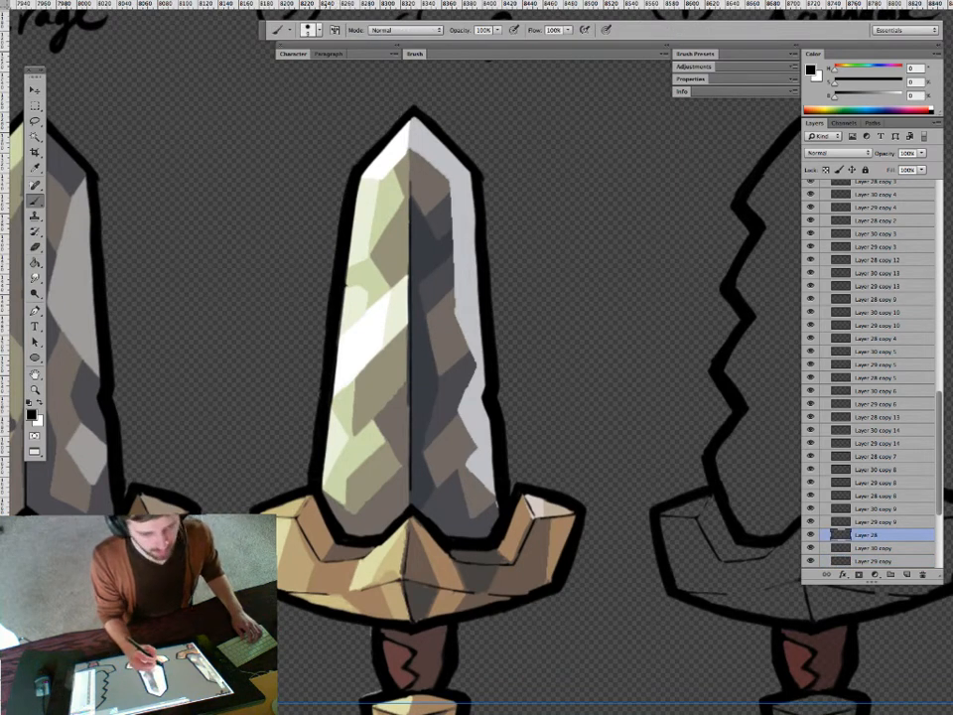
key("e")
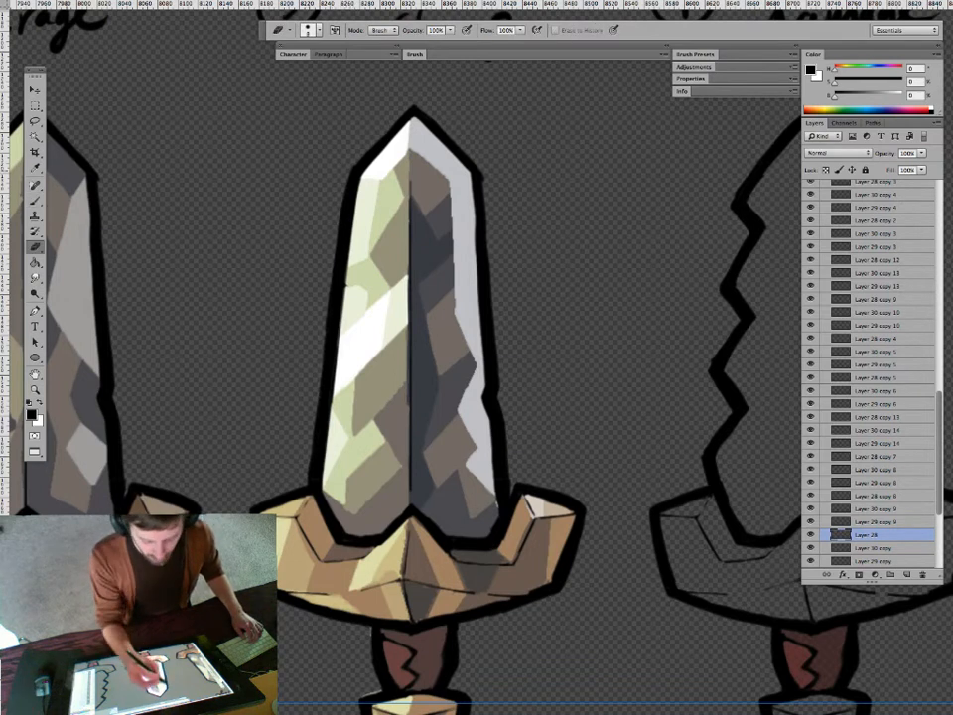
key("b")
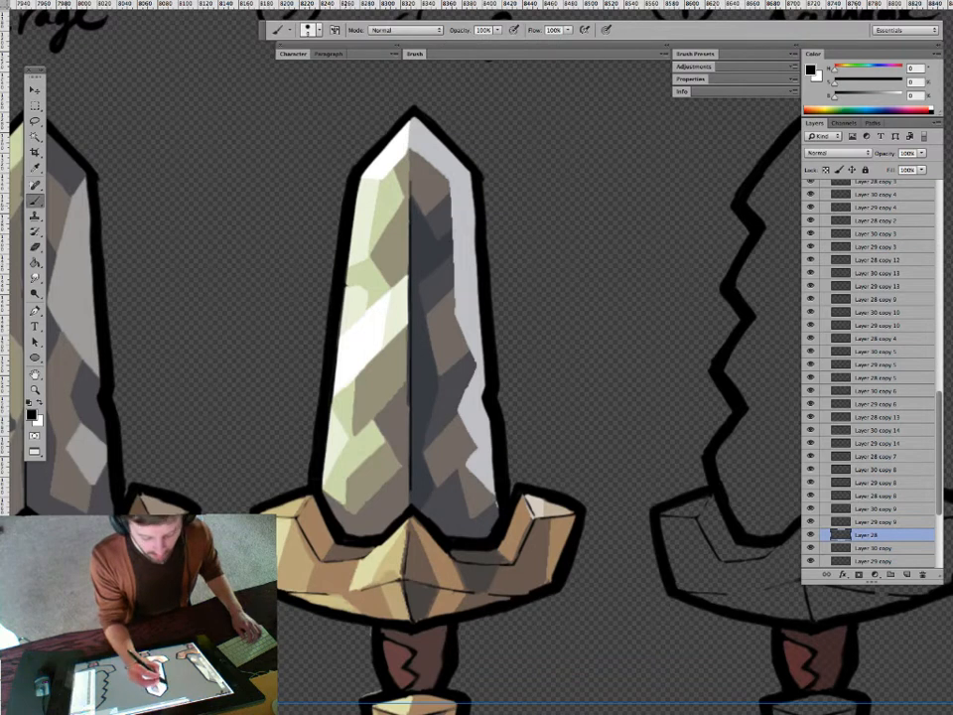
left_click_drag(427, 467, 376, 453)
key("e")
key("b")
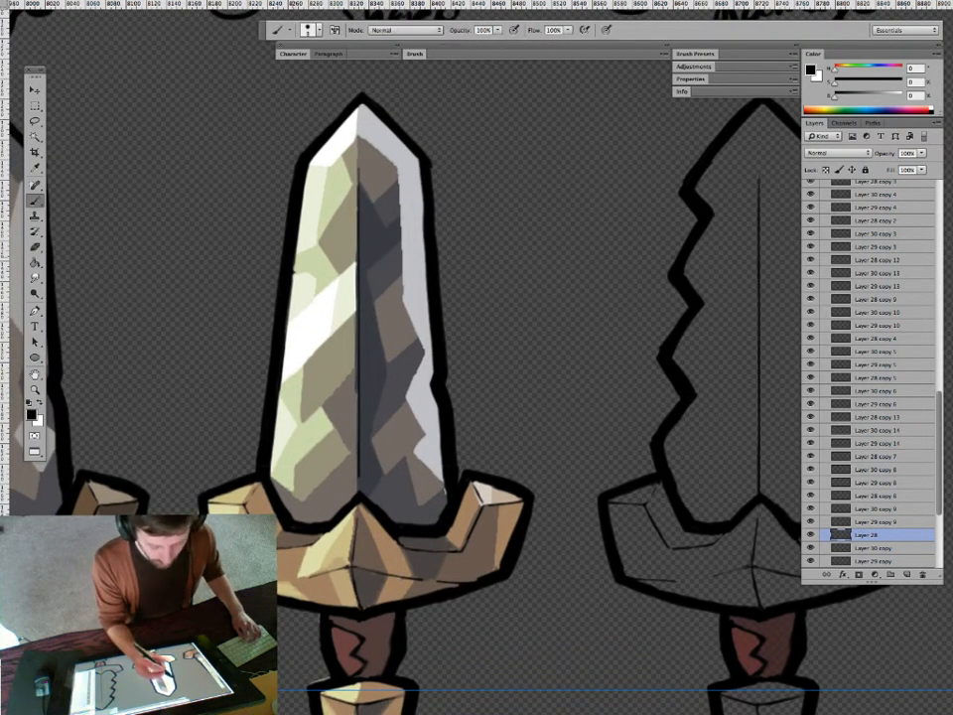
Remove the dents from the right edge of the "Good sharp" blade and redraw its black outline straight.
key("e")
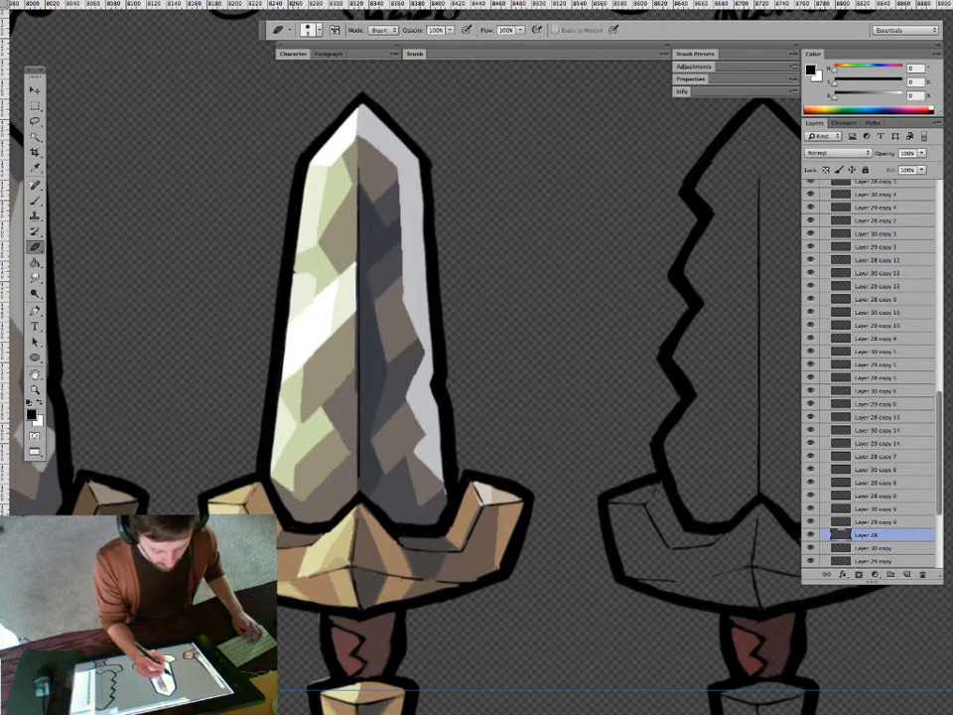
key("b")
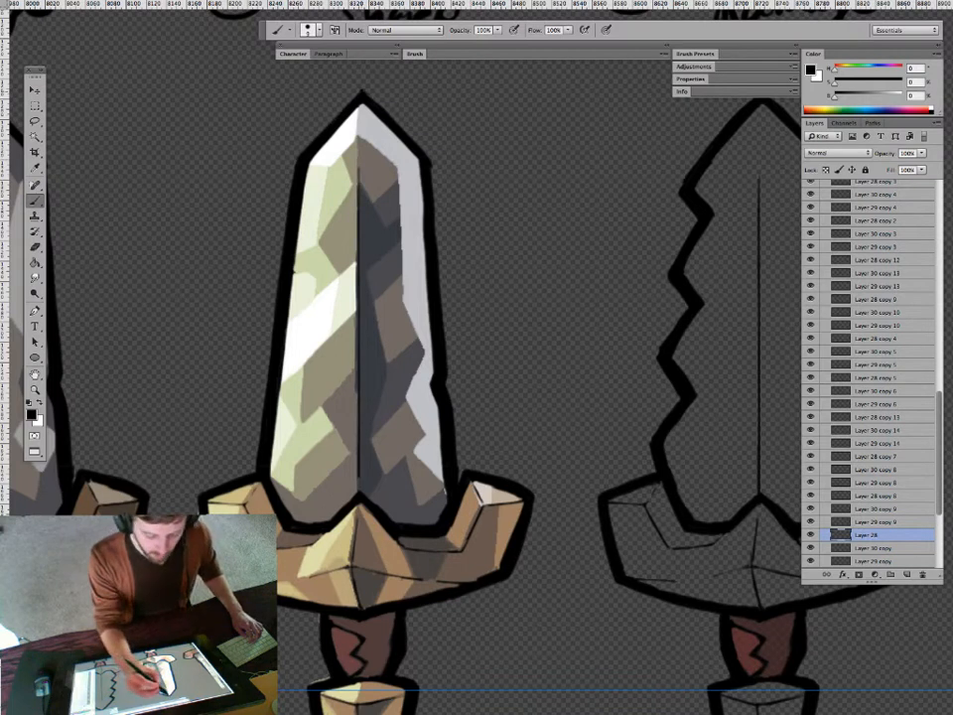
key("e")
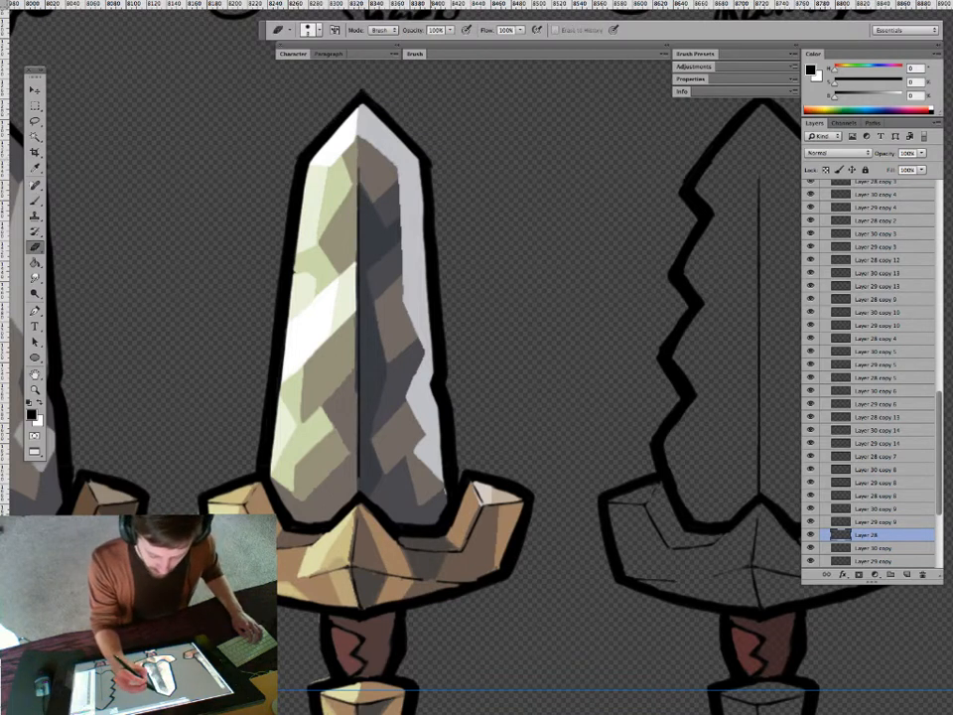
key("b")
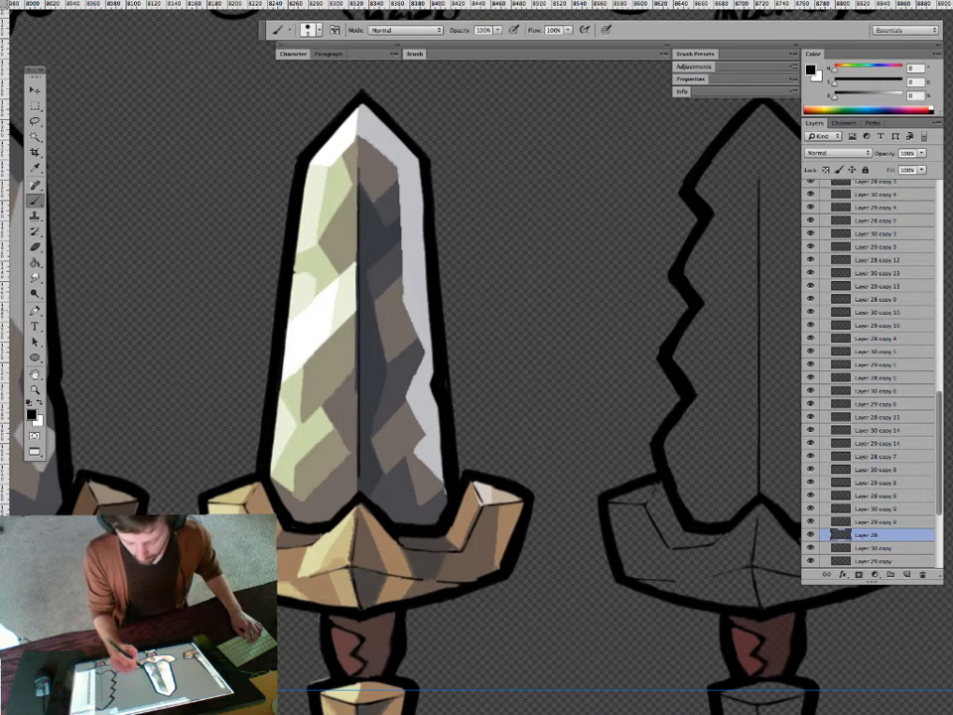
key("e")
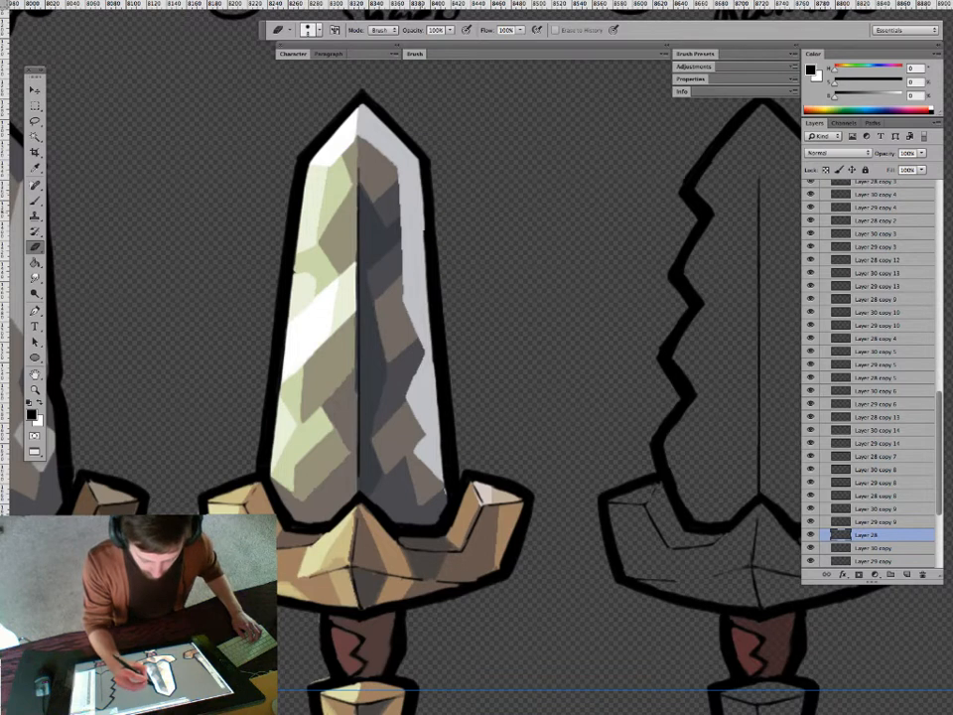
key("b")
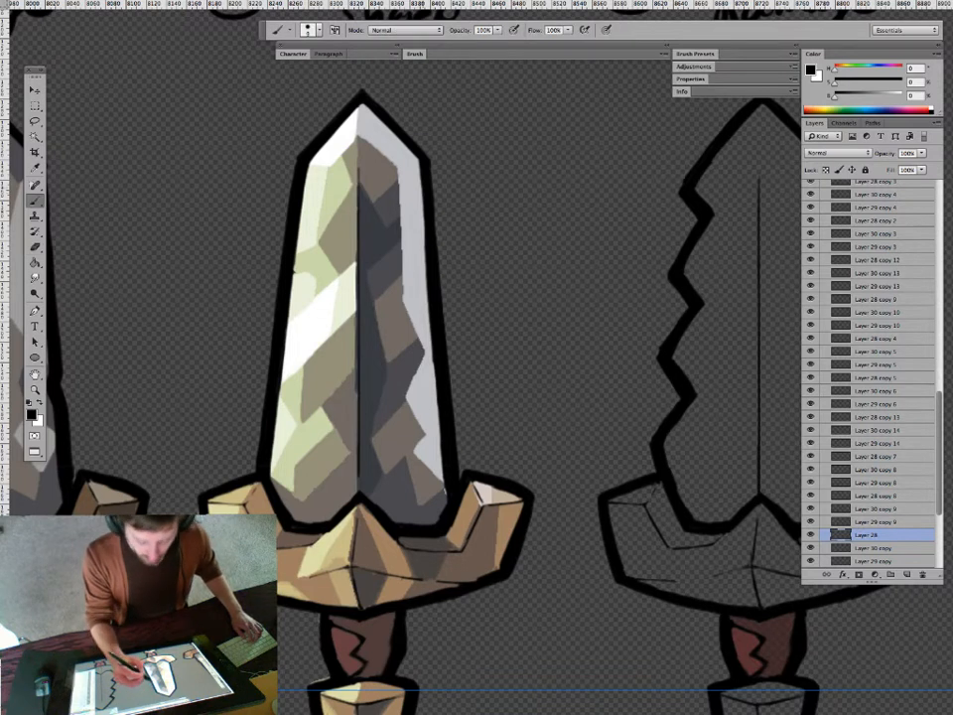
key("e")
key("z")
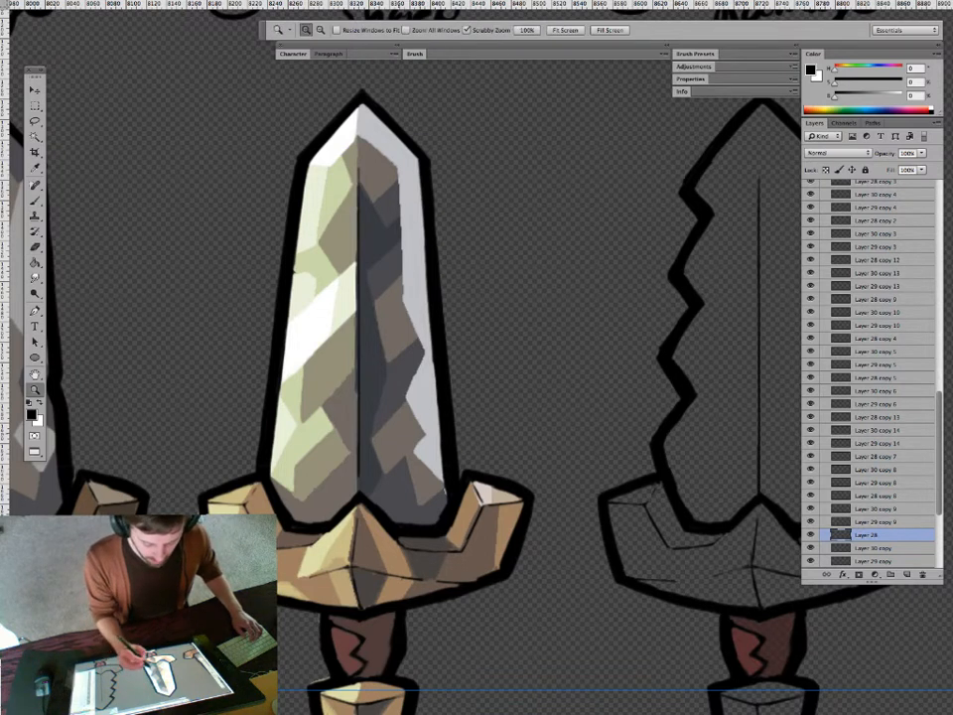
Cover the leftover dark mark at the left edge of the "Good sharp" blade with sampled pale green on the colour layer.
left_click_drag(406, 428, 343, 428)
left_click_drag(417, 417, 396, 377)
left_click_drag(313, 288, 407, 288)
left_click_drag(334, 312, 278, 312)
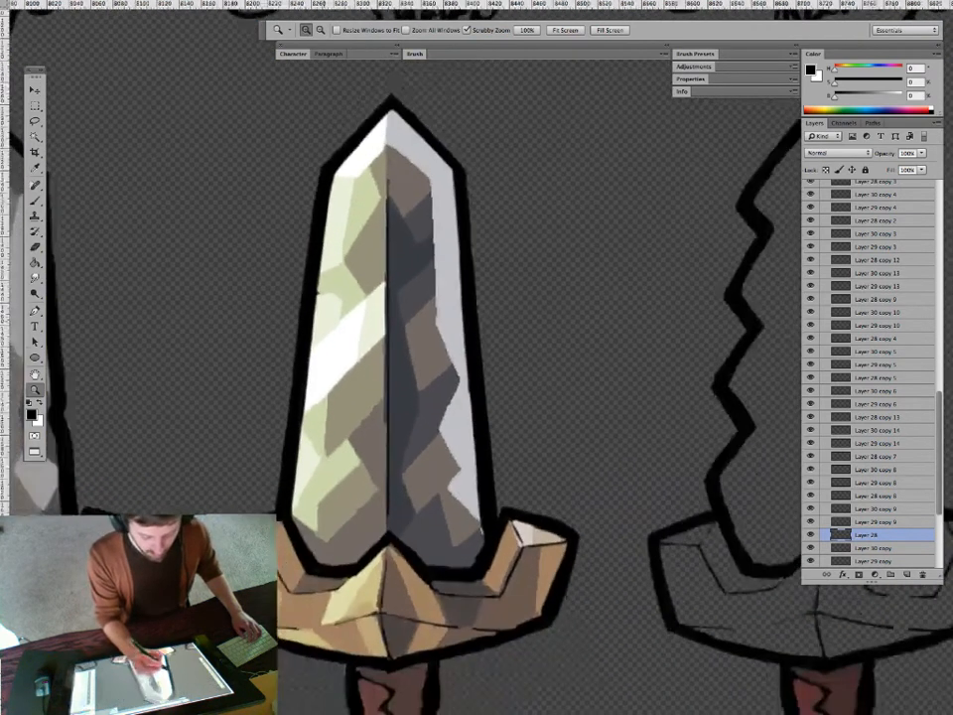
key("v")
left_click(314, 298)
key("b")
left_click(326, 298, "alt")
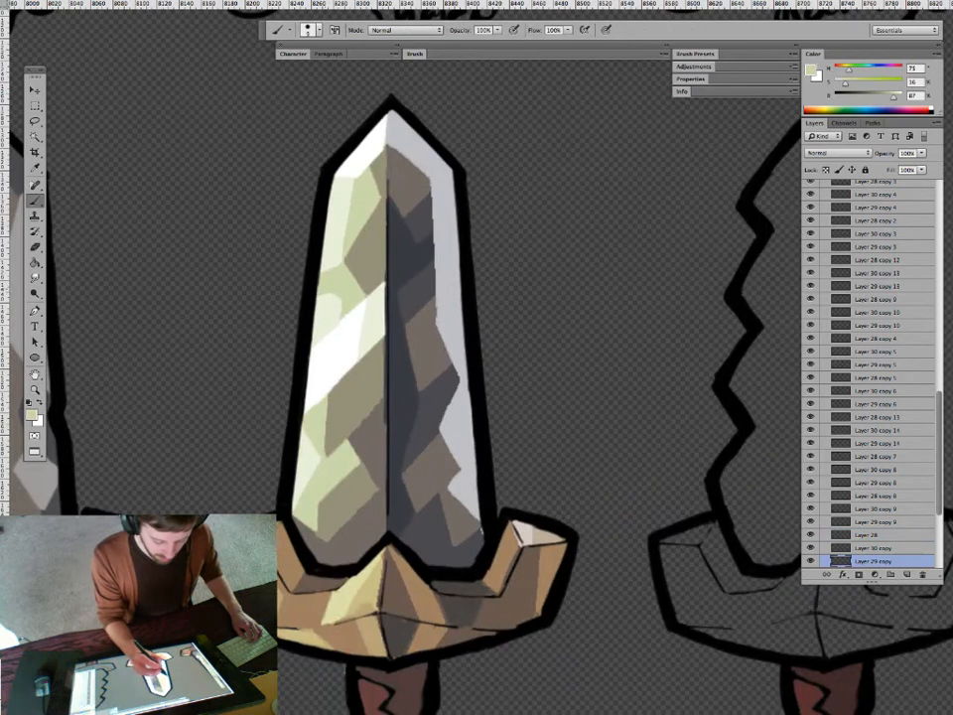
left_click_drag(391, 405, 399, 405)
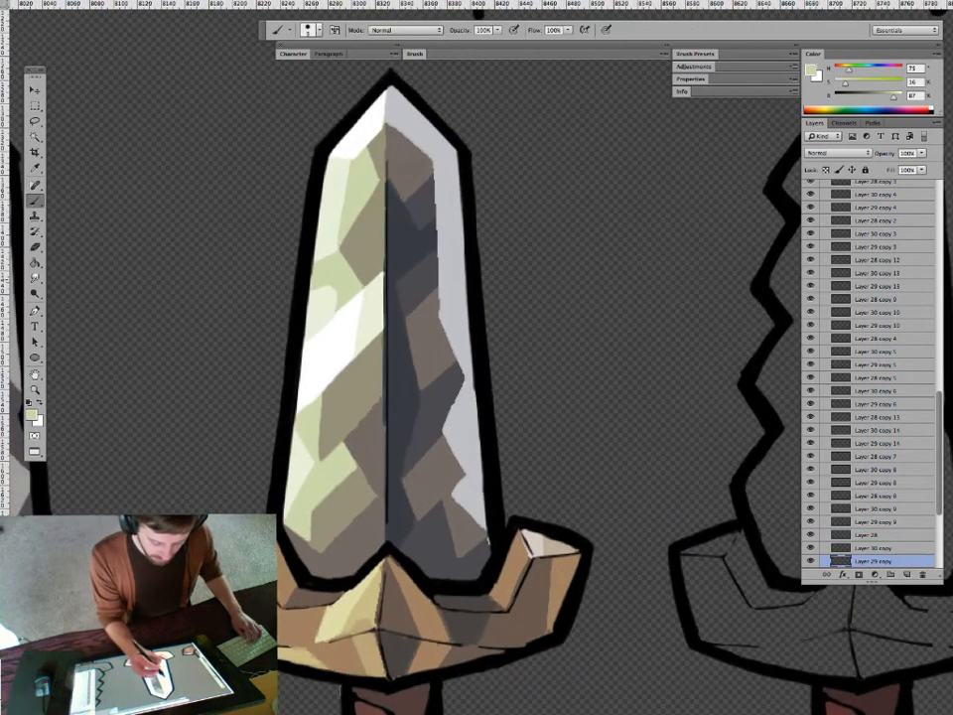
Touch up the facets beside the centre line of the "Dull Average" blade with sampled grey-brown and olive tones.
key("z")
left_click_drag(356, 348, 300, 348)
left_click_drag(378, 397, 489, 386)
left_click_drag(232, 271, 326, 271)
key("b")
left_click(179, 278, "alt")
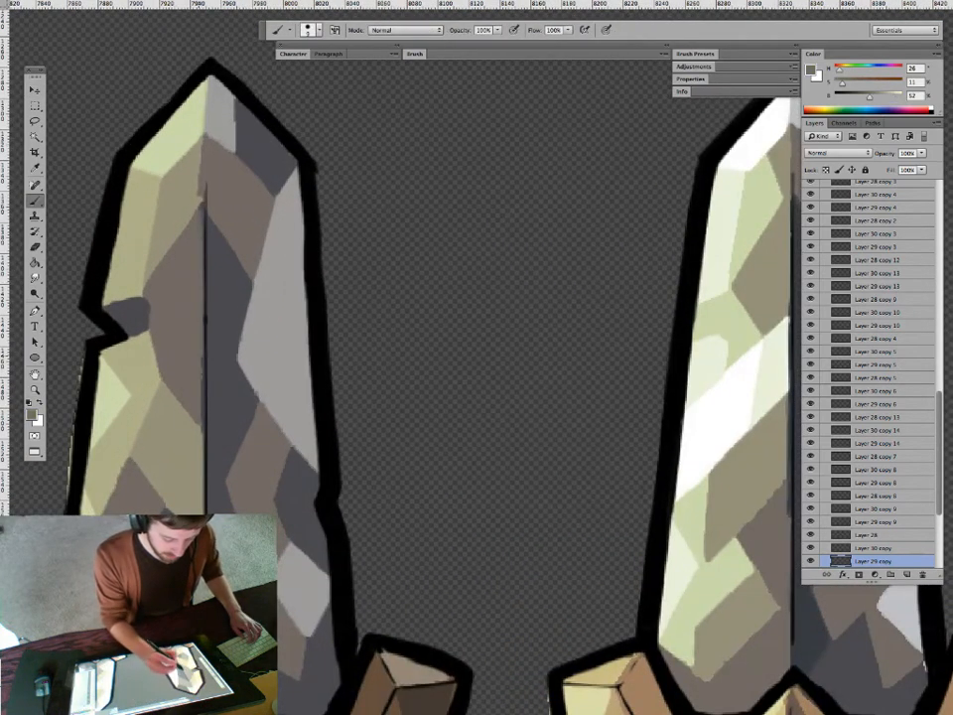
left_click(162, 184, "alt")
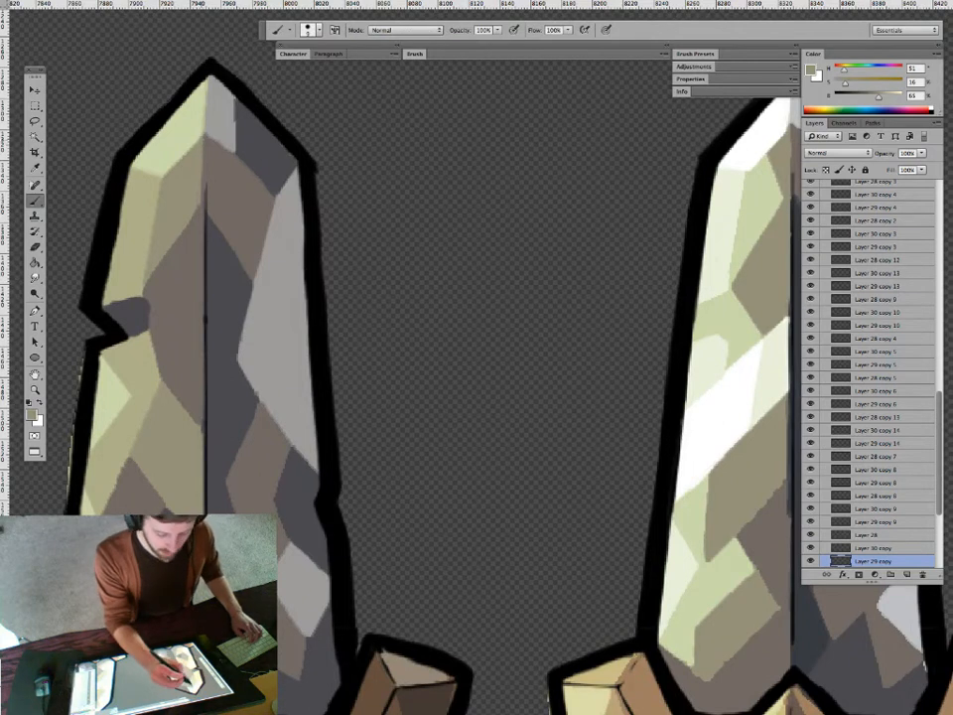
mouse_move(203, 542)
left_mouse_down()
mouse_move(272, 432)
mouse_move(269, 513)
left_mouse_up()
left_click(259, 453, "alt")
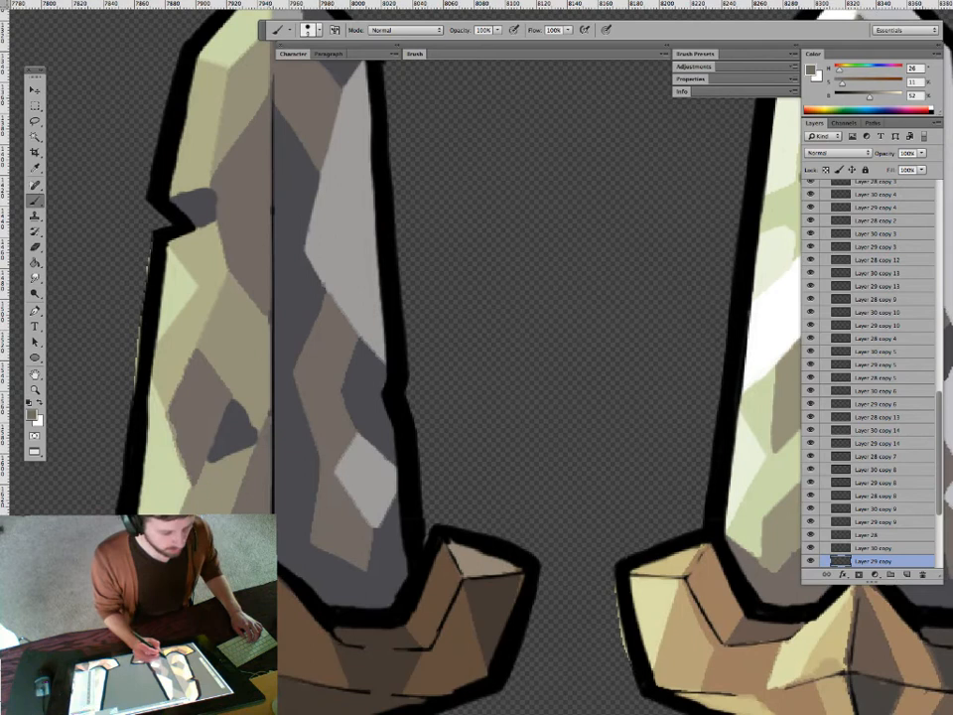
On the line art layer, cut a small black nick into the left edge of the "Corroded crap" blade and round its tip.
key("z")
left_click_drag(489, 481, 368, 481)
left_click_drag(437, 457, 352, 386)
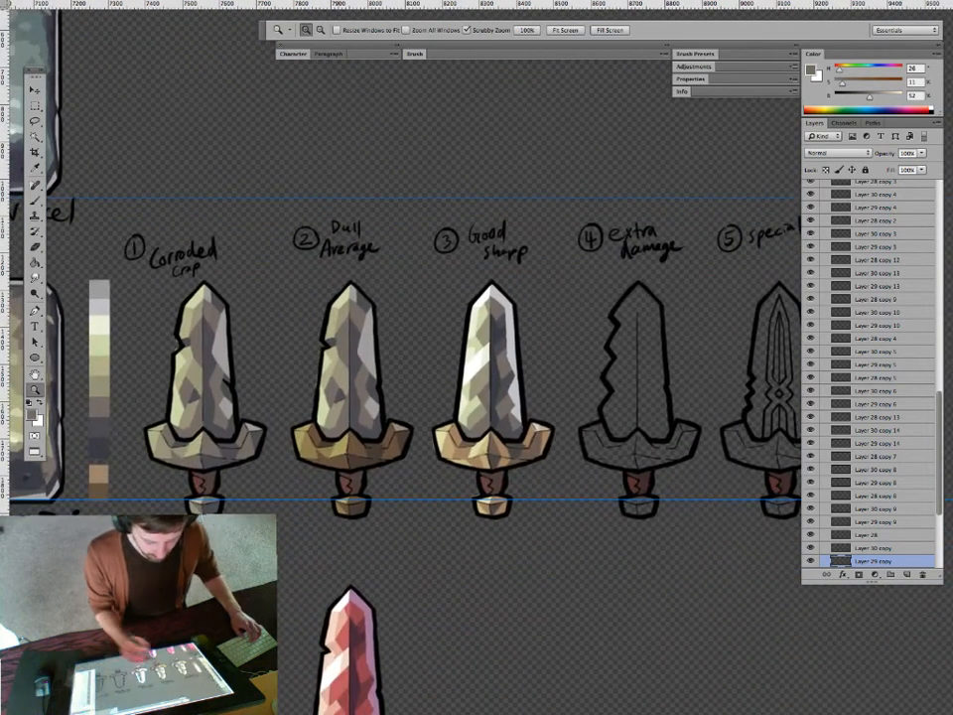
left_click_drag(208, 410, 286, 410)
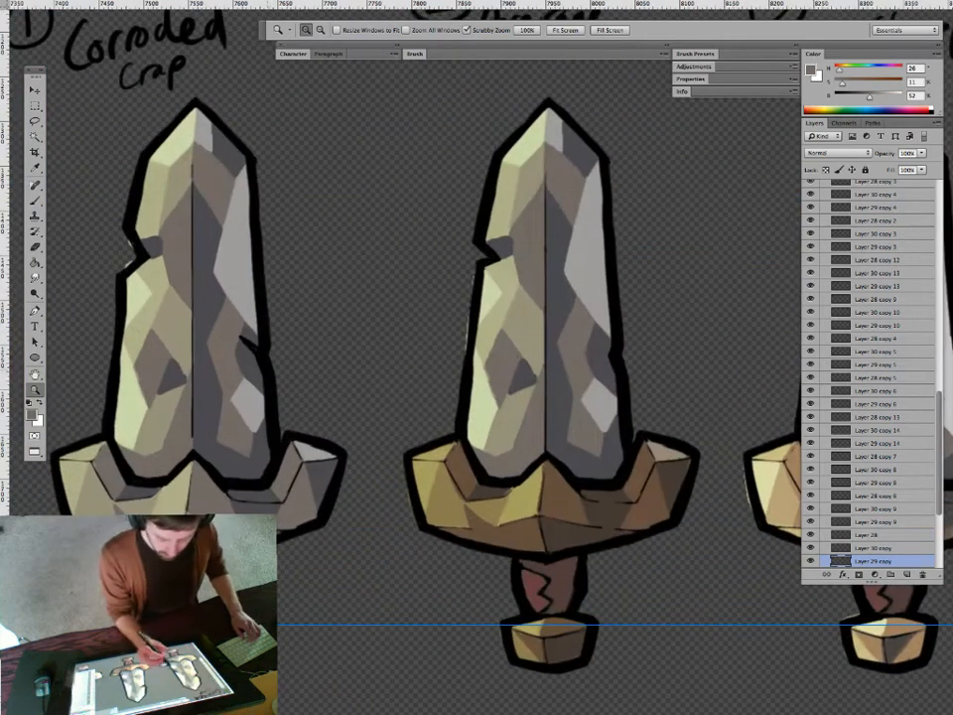
key("v")
left_click(118, 359, "super")
left_click_drag(117, 358, 187, 369)
key("b")
left_click(188, 369, "alt")
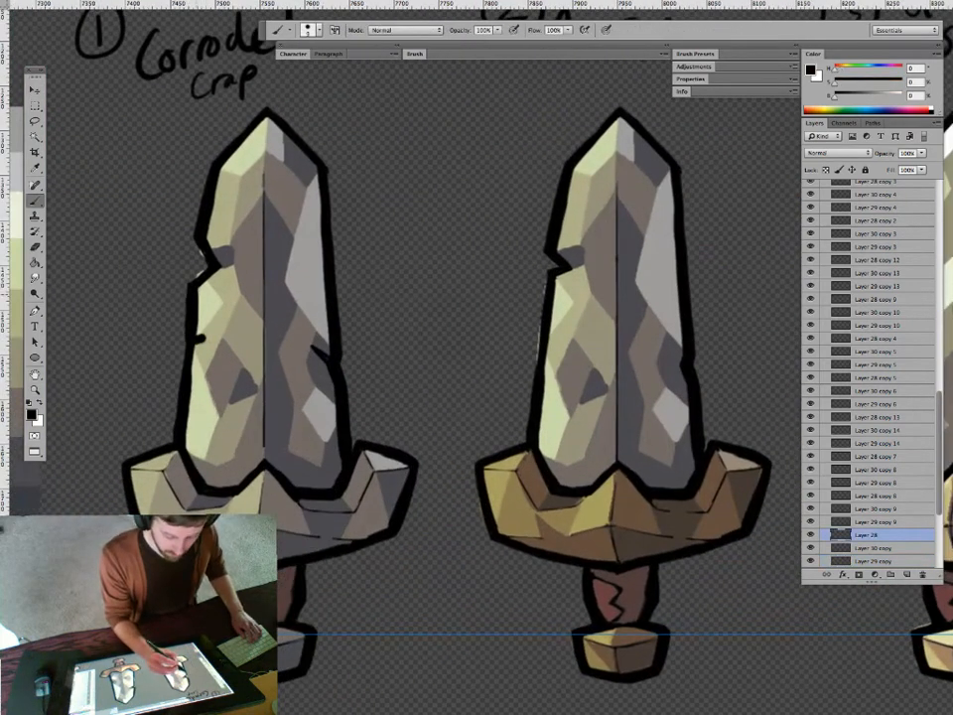
key("e")
key("b")
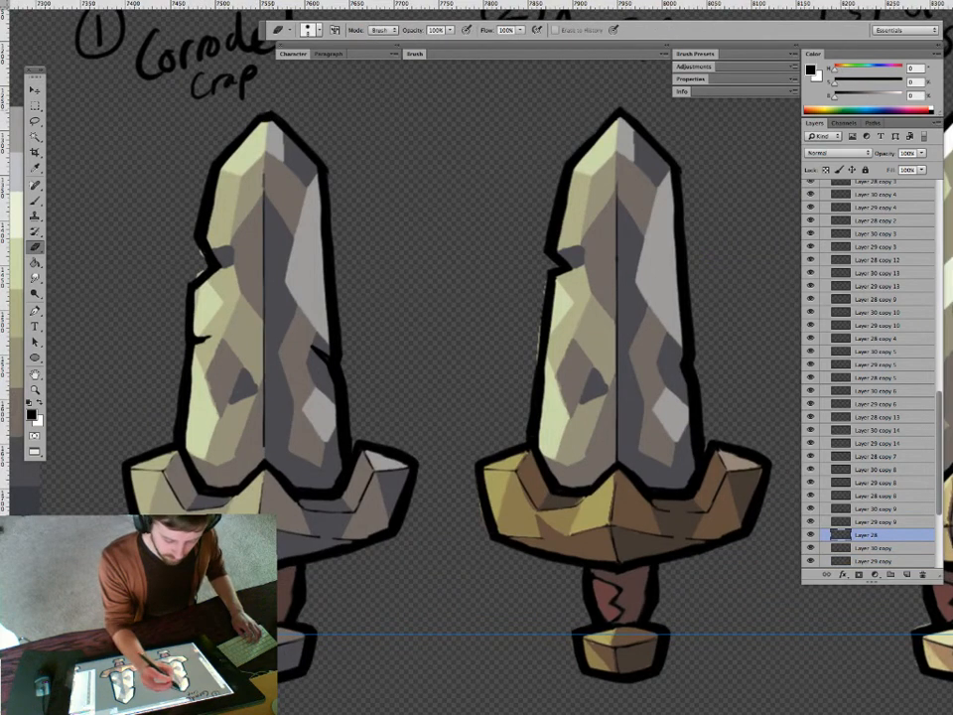
Chip the right shoulder of the "Corroded crap" blade's outline and clean up the colour layer along the chip, sampling dark grey.
key("e")
key("b")
mouse_move(314, 149)
left_mouse_down()
mouse_move(318, 169)
mouse_move(316, 154)
left_mouse_up()
left_click(320, 162, "super")
key("e")
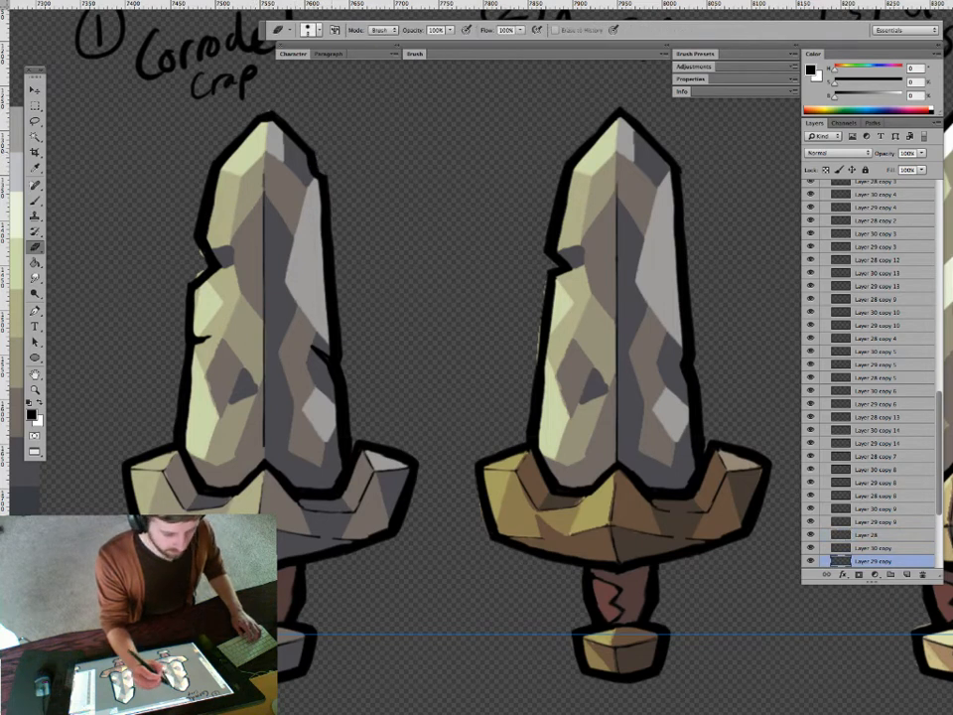
key("b")
left_click(307, 178, "alt")
key("e")
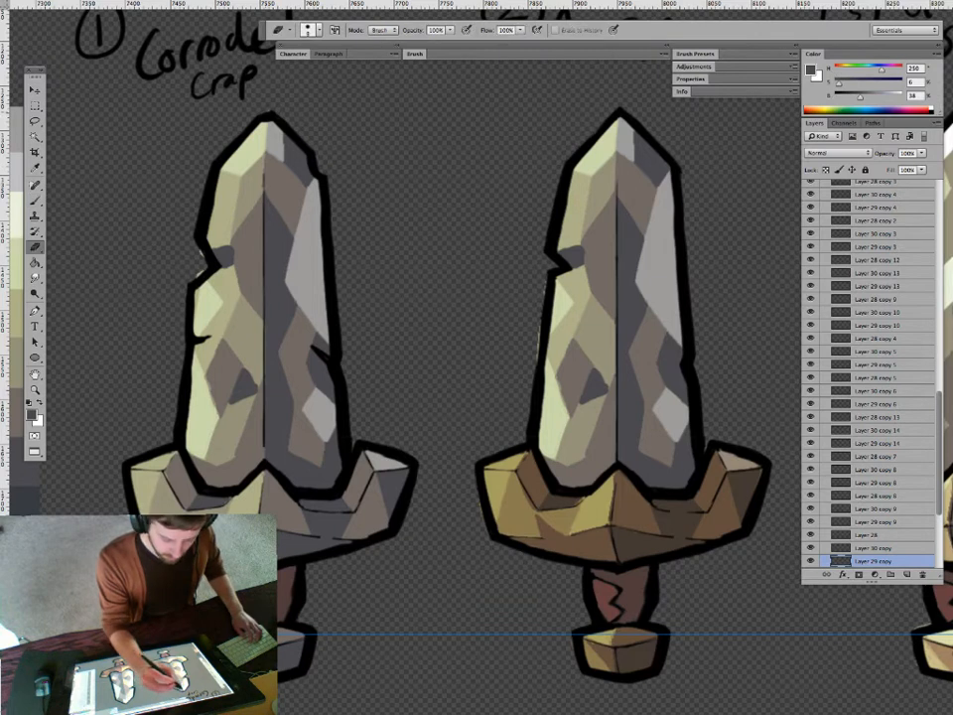
Reselect the line art layer, reset to default black, and dent the middle of the "Corroded crap" blade's right edge.
key("z")
left_click_drag(357, 472, 268, 474)
left_click_drag(556, 516, 387, 444)
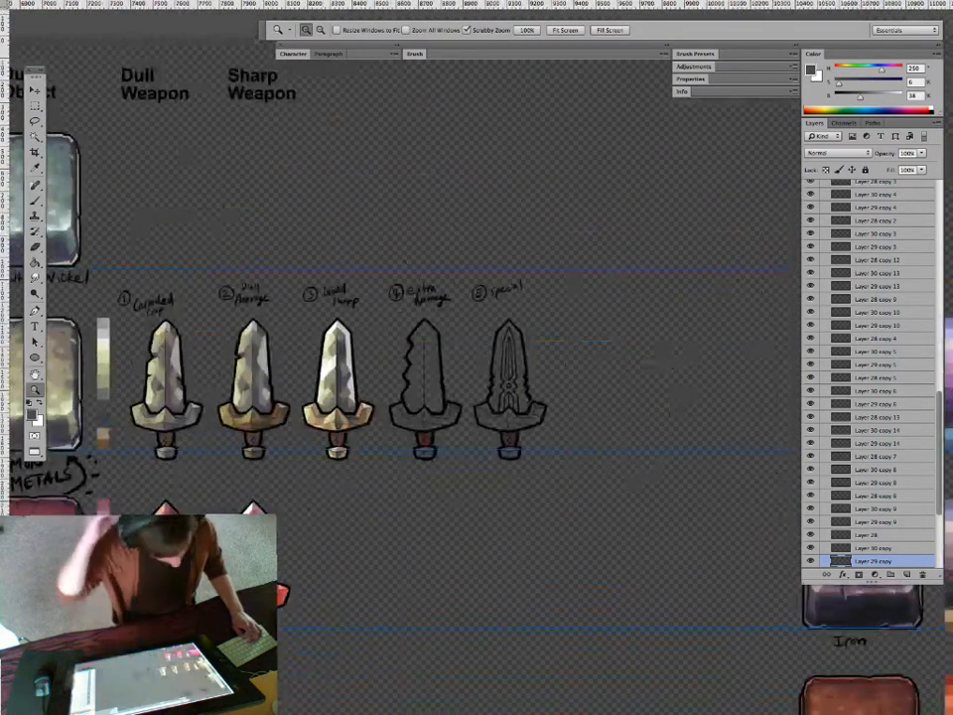
left_click_drag(305, 417, 296, 444)
left_click_drag(375, 557, 313, 477)
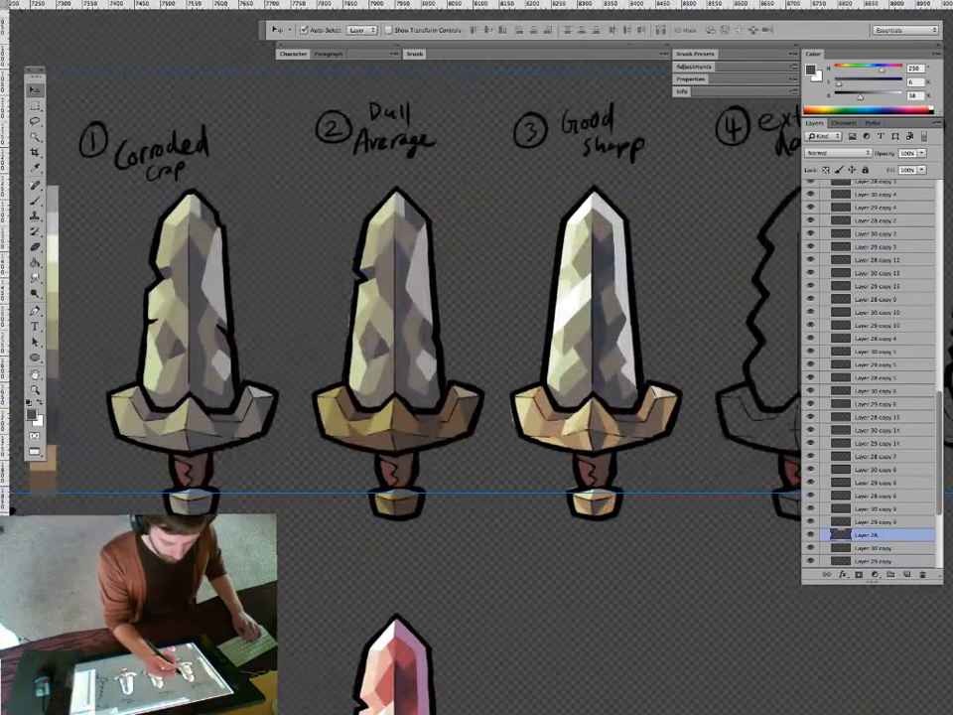
key("b")
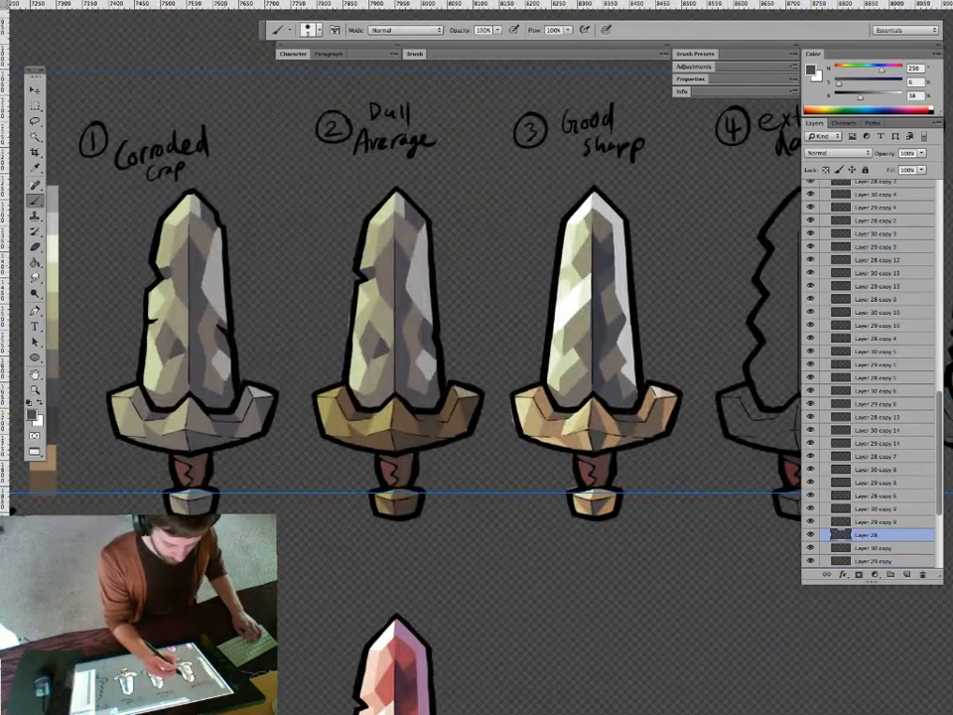
key("d")
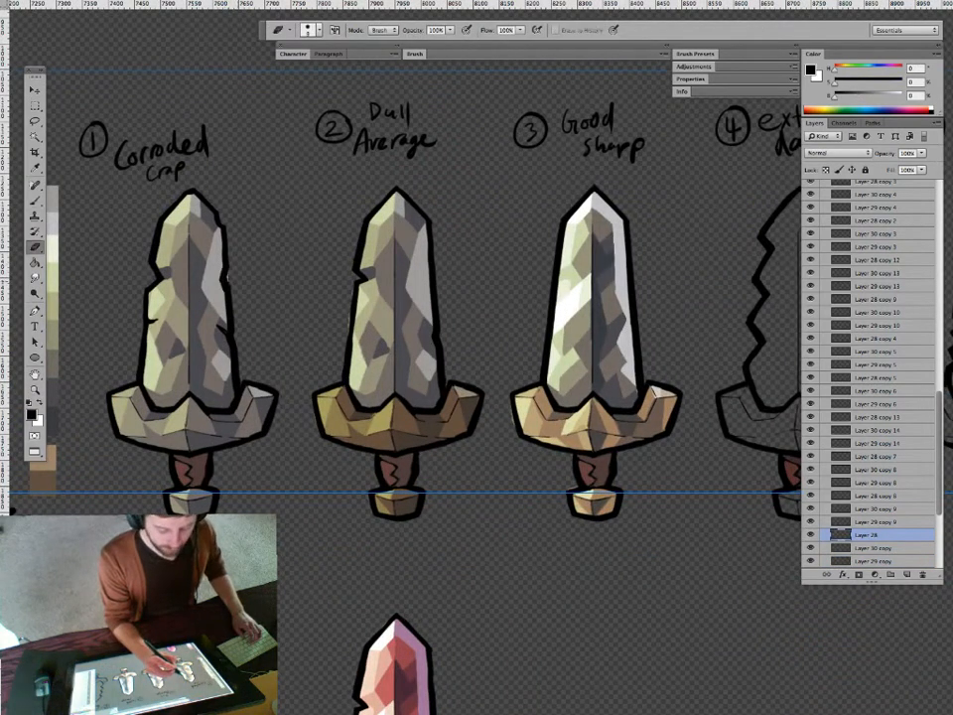
key("e")
key("alt+bracketleft")
key("z")
left_click_drag(323, 441, 164, 475)
left_click_drag(501, 473, 582, 467)
left_click_drag(596, 391, 705, 388)
key("v")
left_click(587, 364)
key("b")
mouse_move(584, 390)
left_mouse_down()
mouse_move(598, 366)
mouse_move(582, 390)
left_mouse_up()
key("e")
key("z")
mouse_move(564, 448)
left_mouse_down()
mouse_move(313, 453)
mouse_move(575, 444)
left_mouse_up()
Redraw and clean up the outline around the upper left notch of the "Corroded crap" blade.
key("v")
key("b")
mouse_move(275, 313)
left_mouse_down()
mouse_move(266, 319)
mouse_move(285, 326)
left_mouse_up()
key("e")
key("b")
key("e")
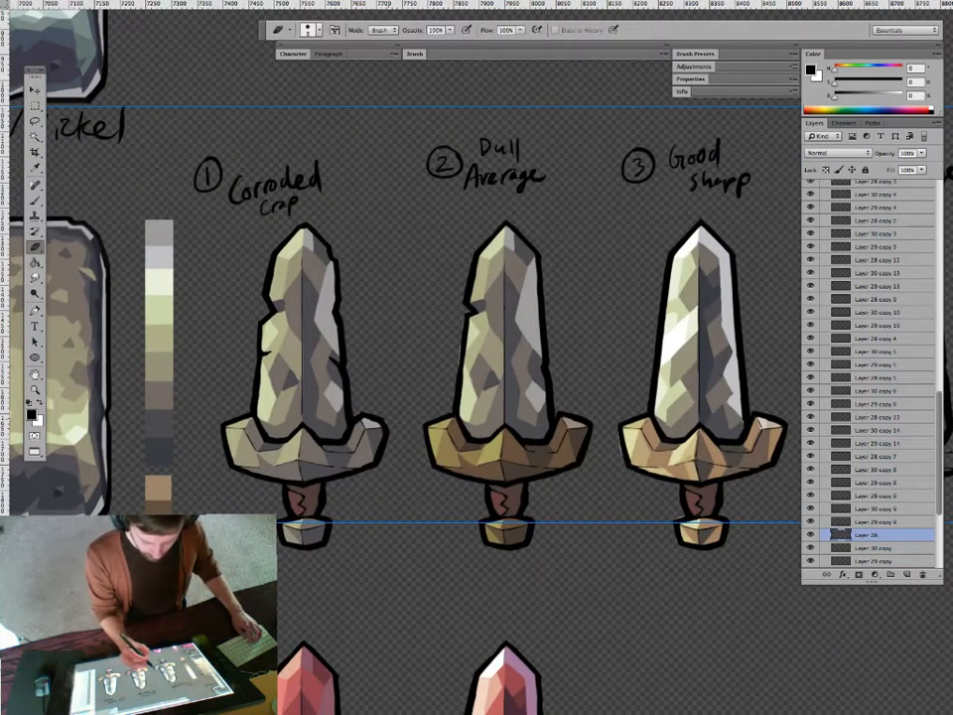
Round off the right end of the "Corroded crap" sword's guard and roughen its lower right outline.
key("b")
left_click_drag(378, 445, 371, 464)
key("e")
key("b")
key("e")
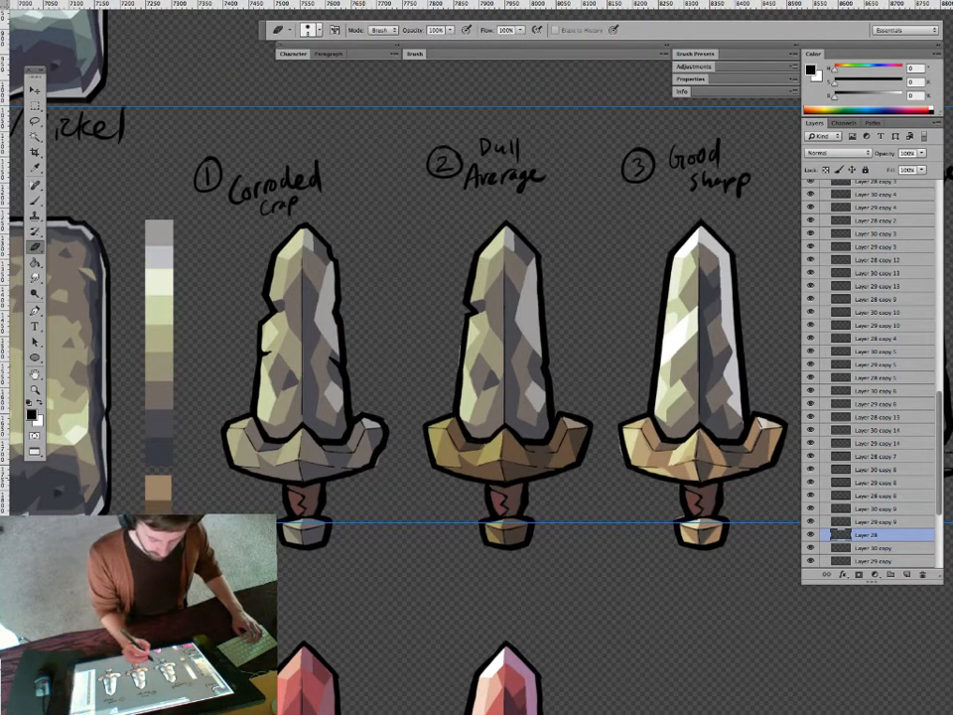
key("b")
key("e")
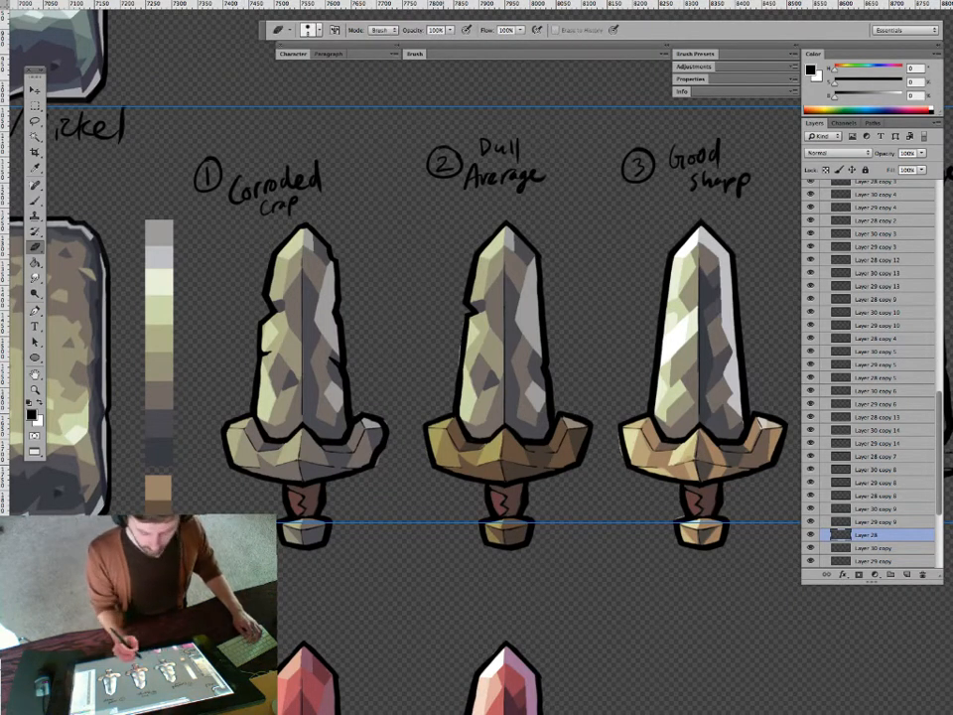
Draw black cracks into the upper inner edges of the "Corroded crap" guard and nick its bottom outline.
key("b")
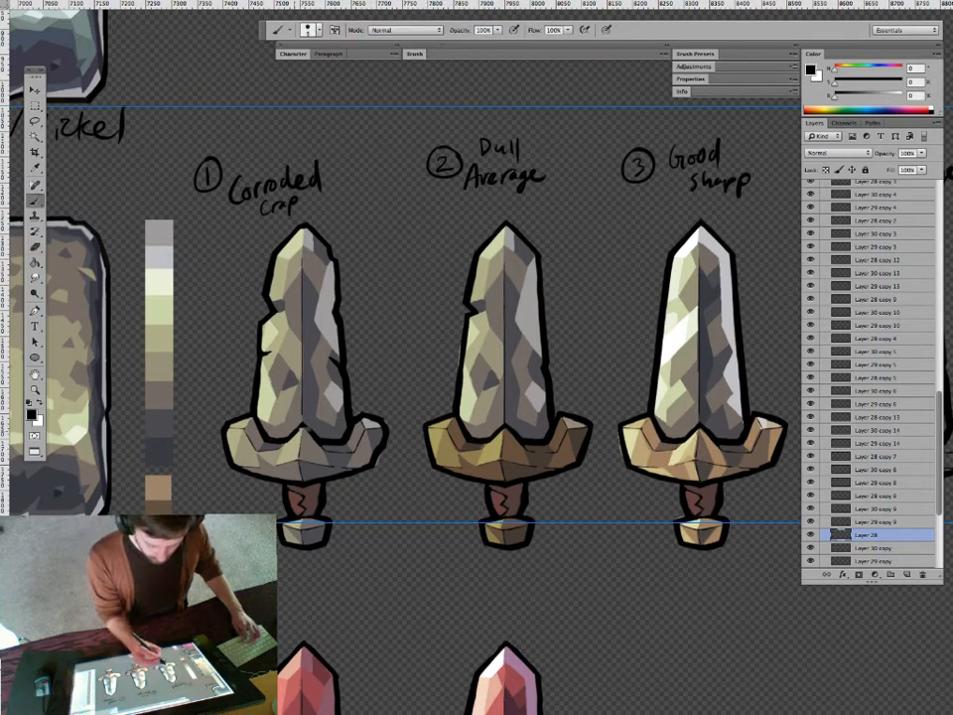
key("e")
key("z")
left_click(355, 475)
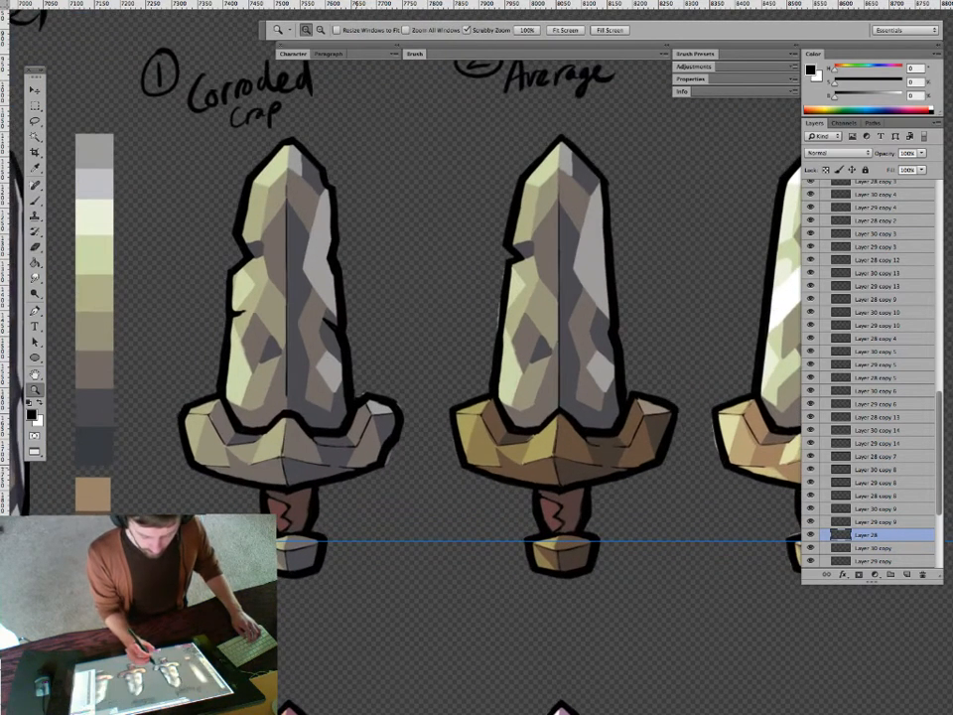
key("b")
key("e")
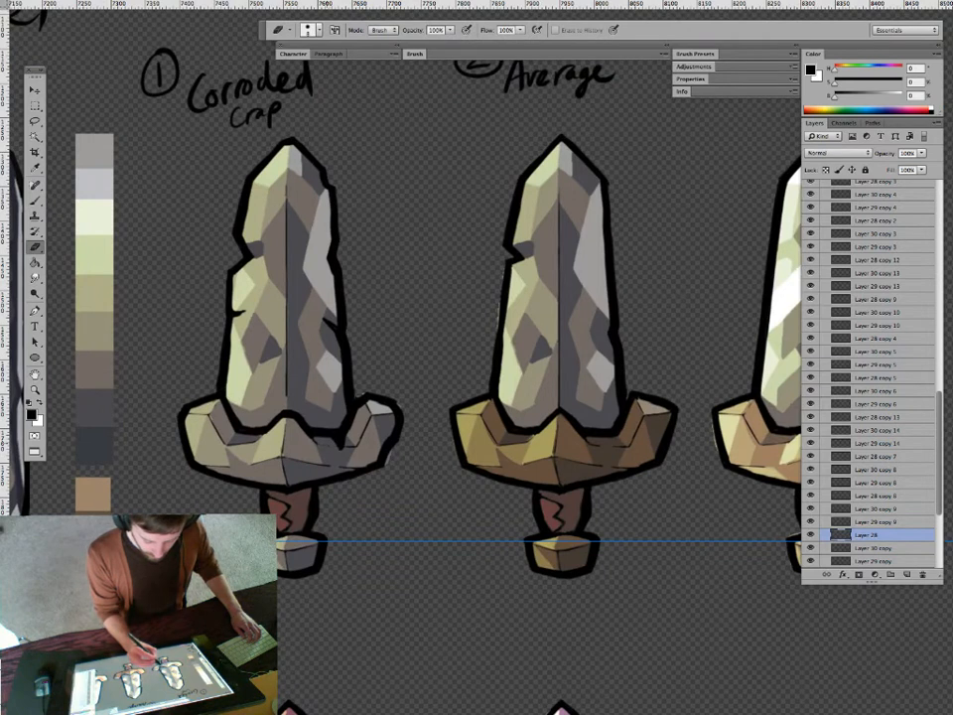
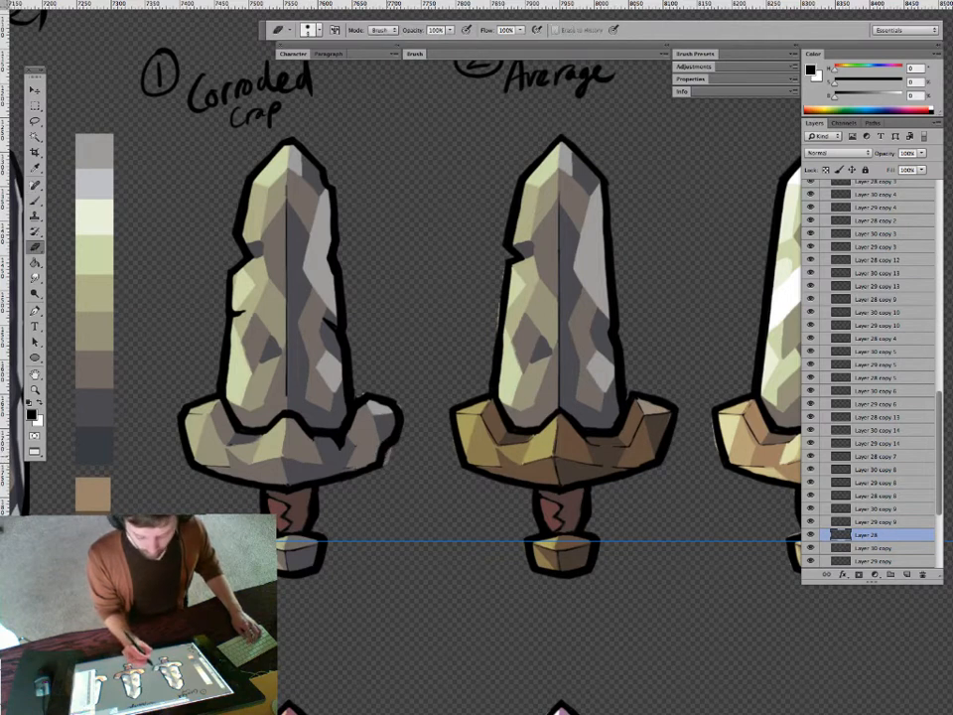
key("b")
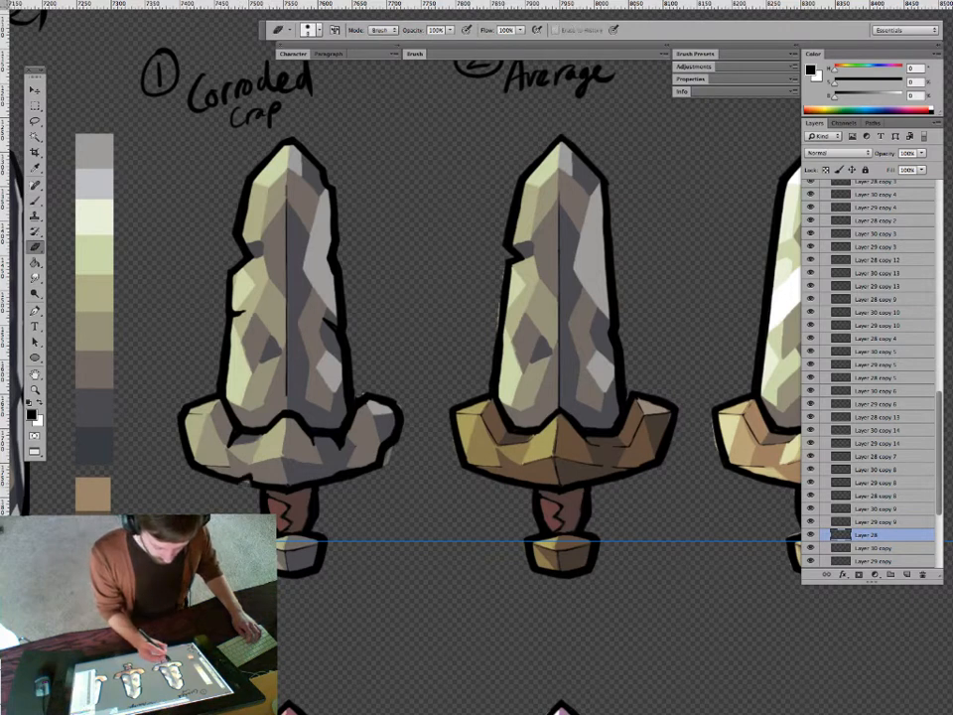
Erase stray colour below the nick in the "Corroded crap" guard's bottom outline on its colour layer, and reselect the line art layer.
key("v")
left_click(386, 453)
key("e")
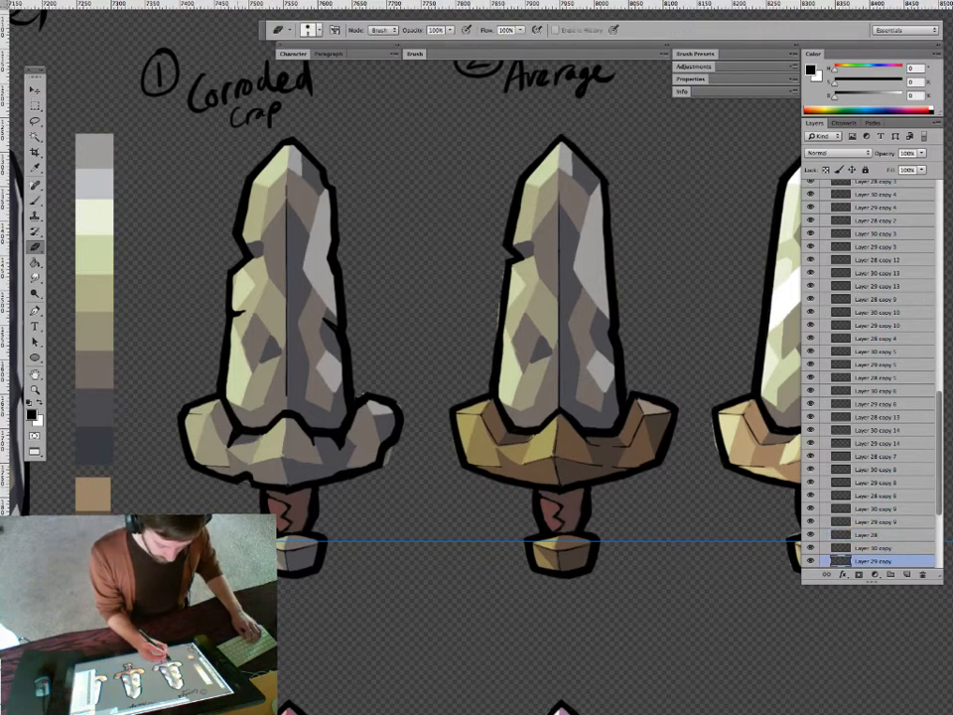
key("v")
left_click(387, 456)
key("b")
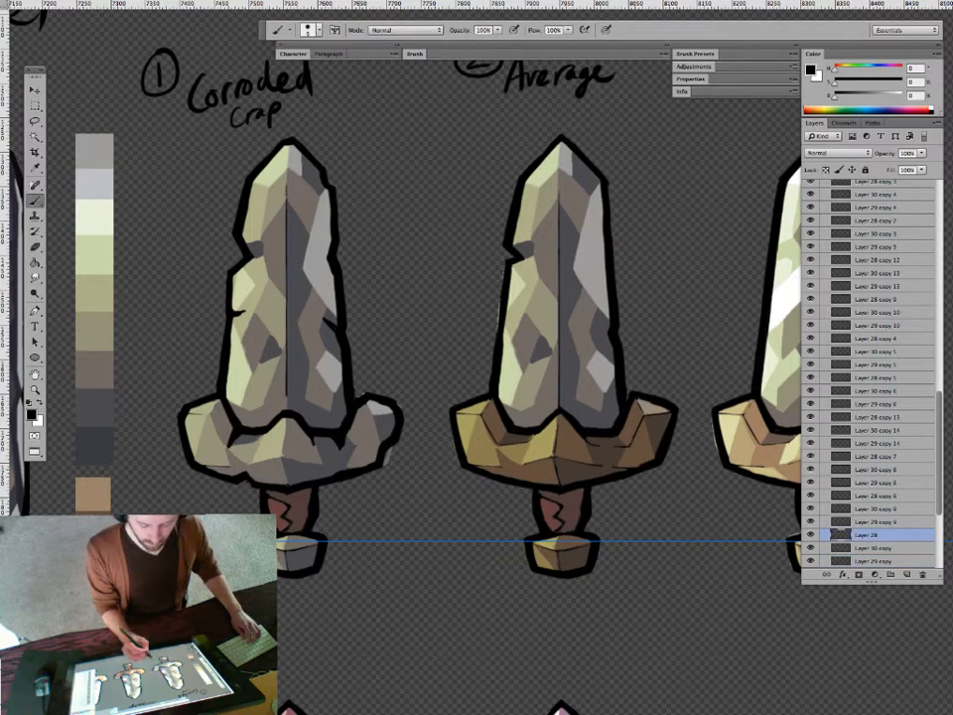
Erase the stray colour outside the "Corroded crap" guard's lower right outline on Layer 29 copy, and return to the line art layer.
key("e")
mouse_move(432, 517)
left_mouse_down()
mouse_move(432, 500)
mouse_move(421, 500)
left_mouse_up()
key("z")
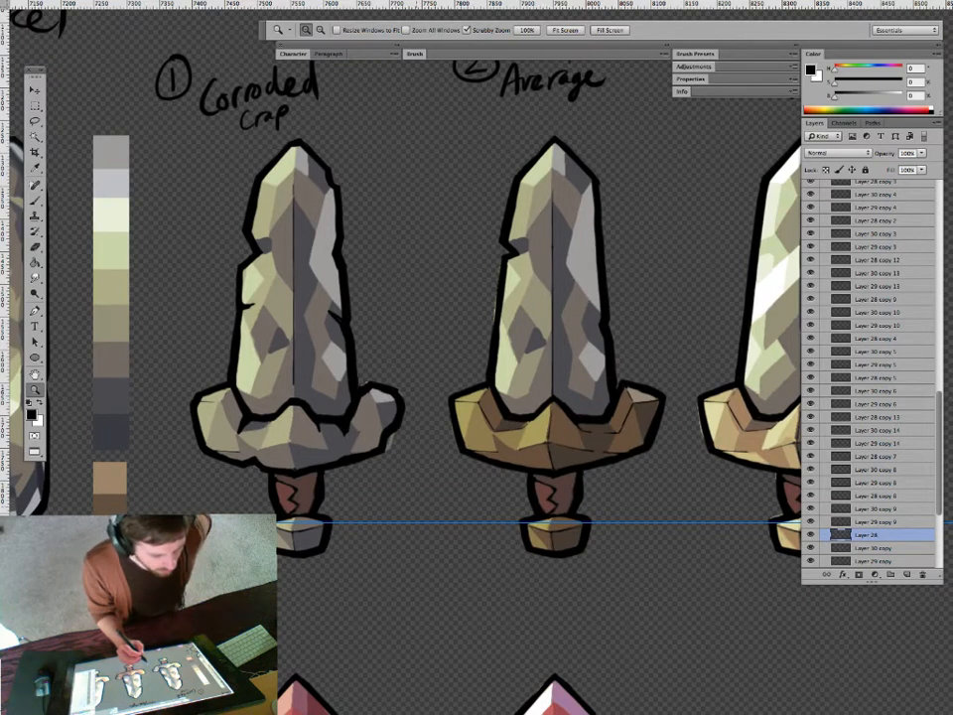
left_click_drag(440, 480, 506, 480)
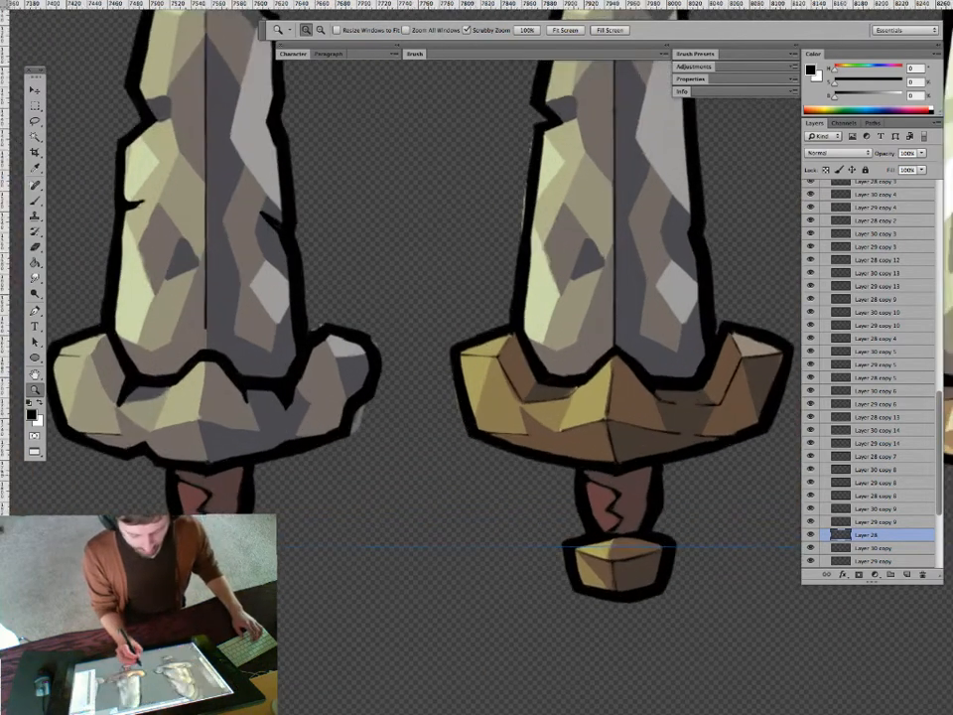
left_click_drag(347, 408, 460, 442)
left_click(452, 427)
key("e")
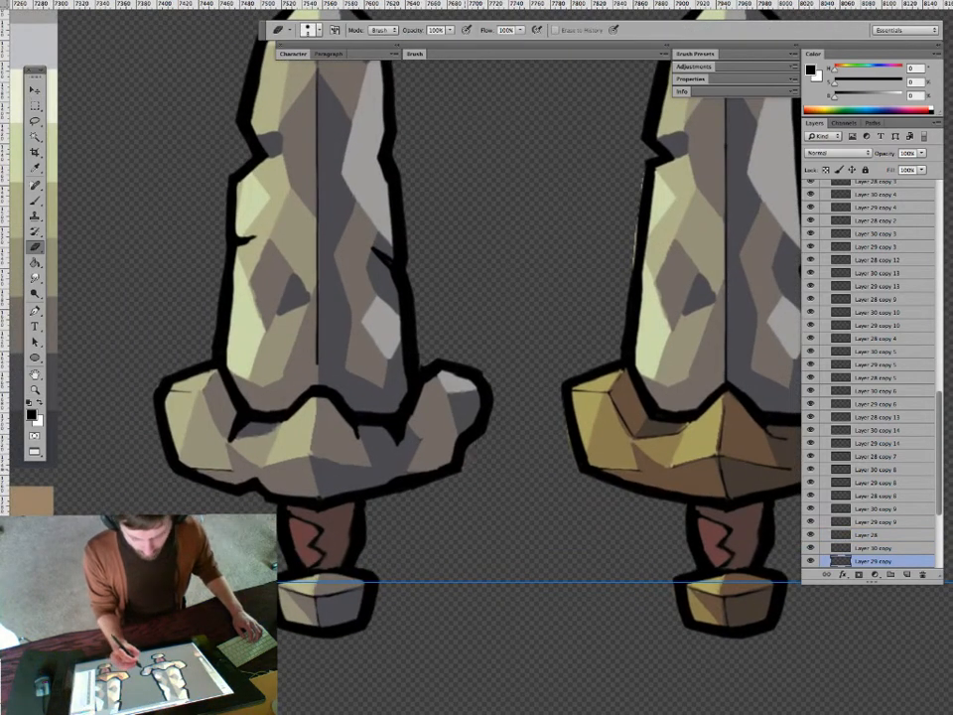
key("v")
left_click(366, 504)
key("b")
key("e")
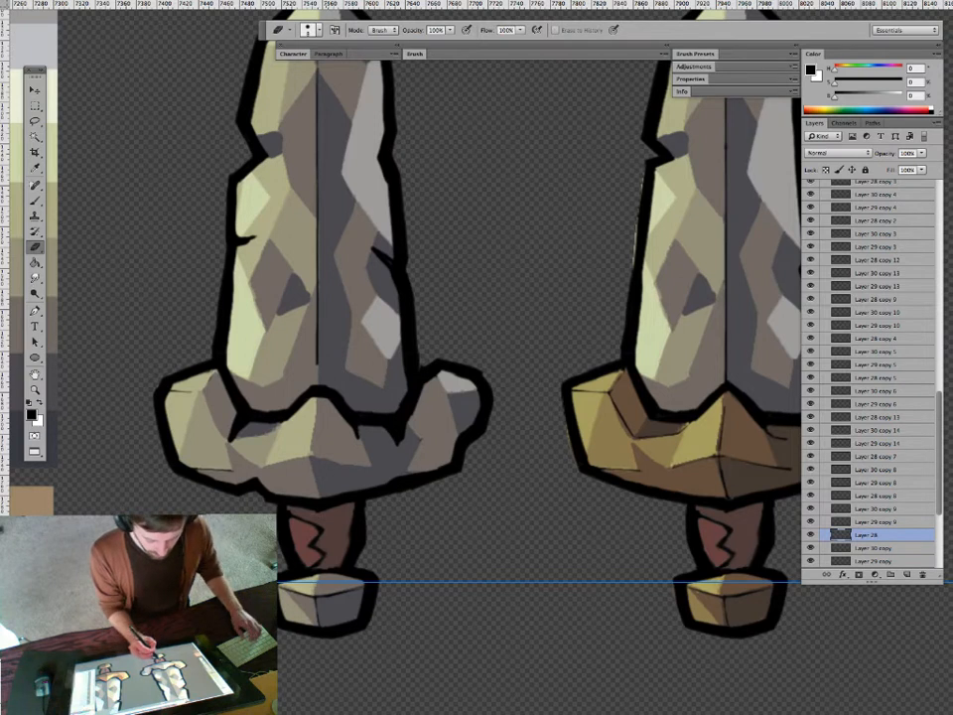
key("b")
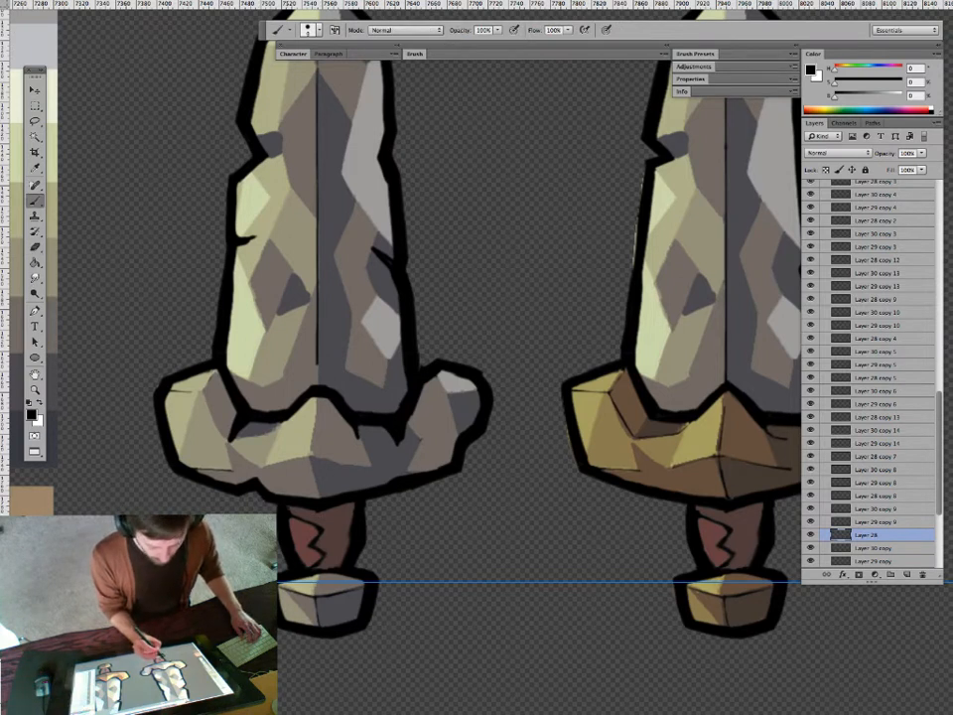
Erase the stray colour beside the left edge of the "Dull Average" blade on Layer 29 copy.
key("z")
left_click_drag(486, 501, 378, 500)
left_click_drag(556, 496, 399, 433)
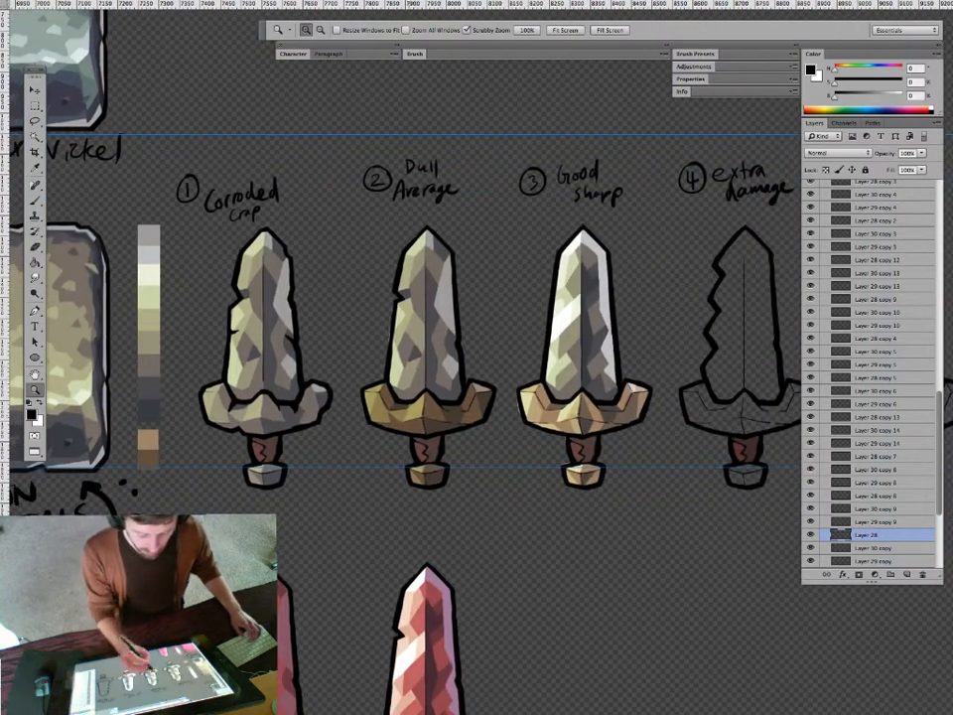
left_click_drag(399, 371, 466, 371)
key("v")
left_click(390, 298)
key("e")
left_click_drag(388, 266, 382, 323)
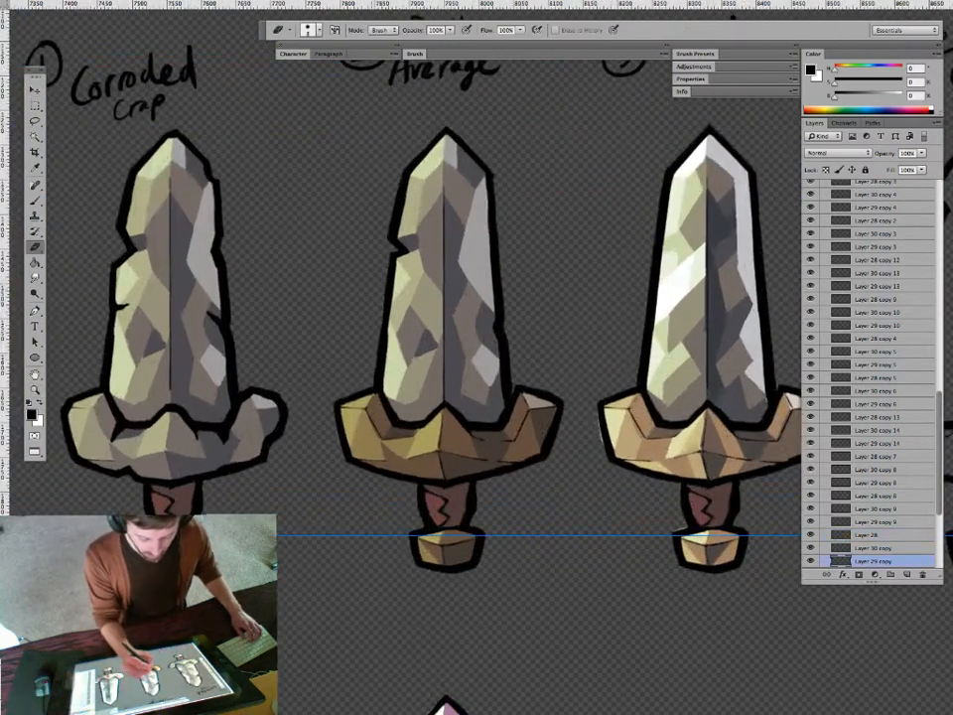
Reselect the line art layer and sample black from the "Corroded crap" guard's outline.
key("z")
left_click_drag(451, 517, 362, 518)
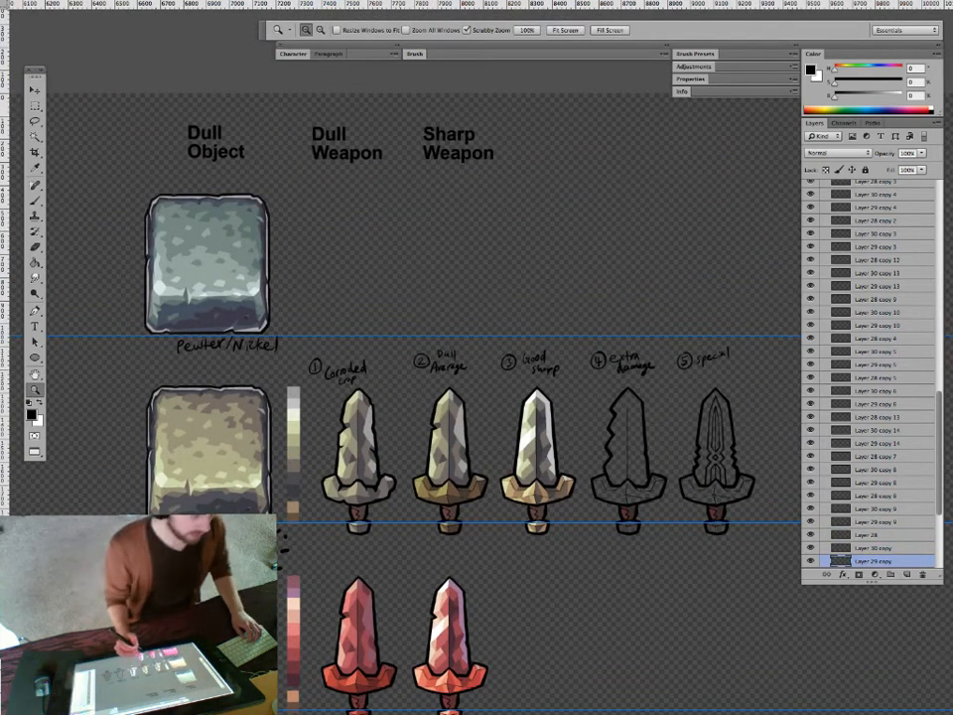
left_click_drag(445, 516, 410, 450)
left_click_drag(301, 403, 420, 402)
left_click(359, 385, "super")
left_click(358, 385, "alt")
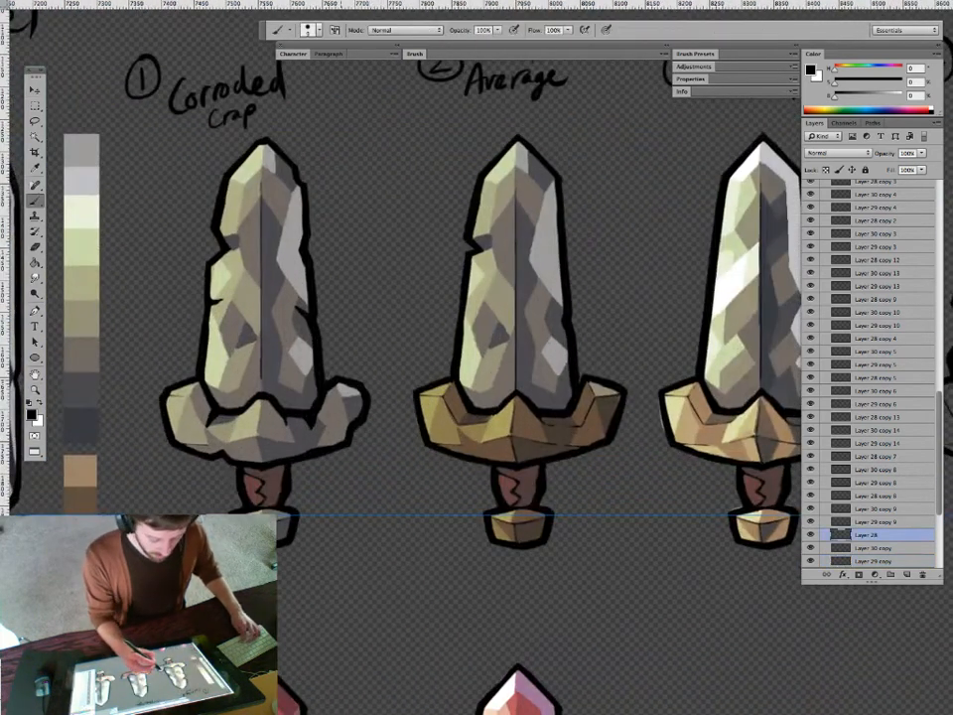
key("e")
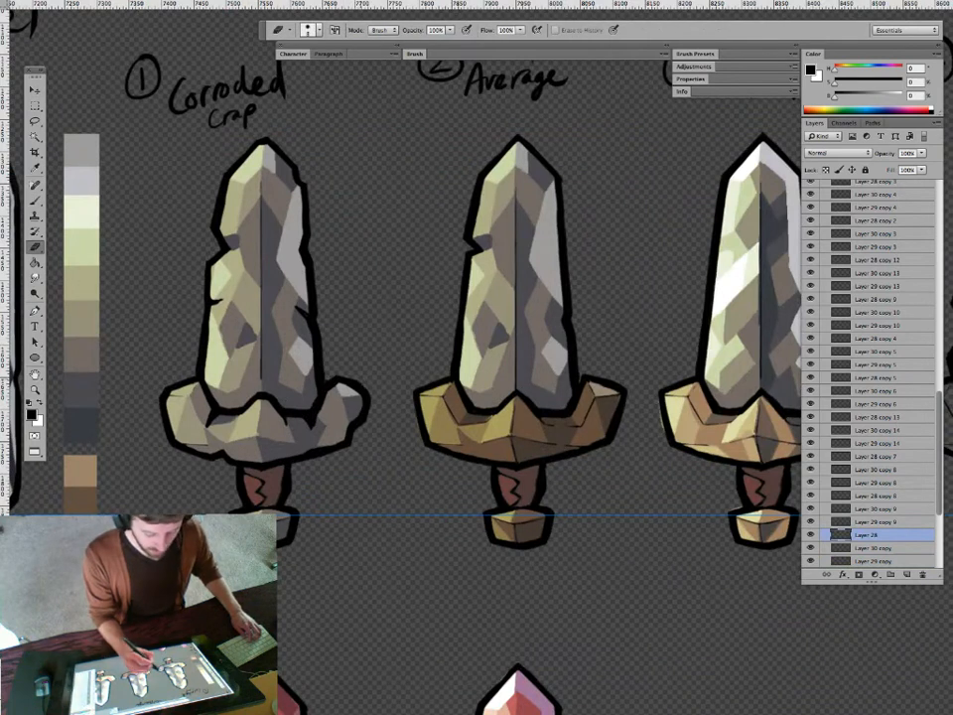
Review the row of five common-metal swords against the metal blocks and the swords below.
key("z")
left_click_drag(472, 507, 417, 506)
left_click_drag(468, 437, 450, 399)
left_click_drag(470, 546, 457, 546)
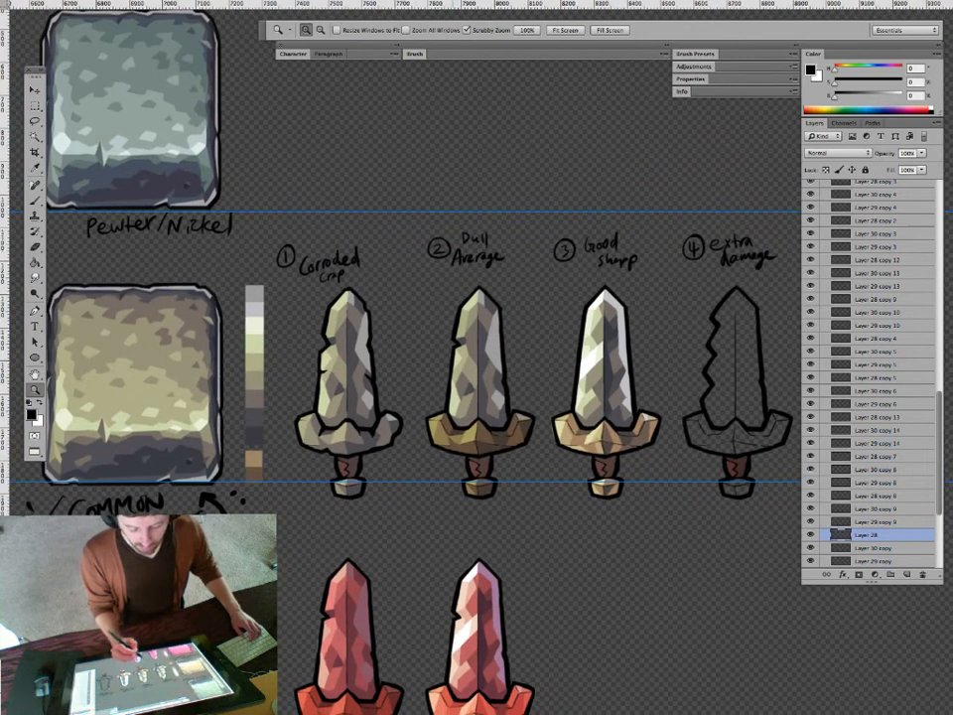
left_click_drag(488, 488, 432, 488)
left_click_drag(487, 466, 402, 415)
key("v")
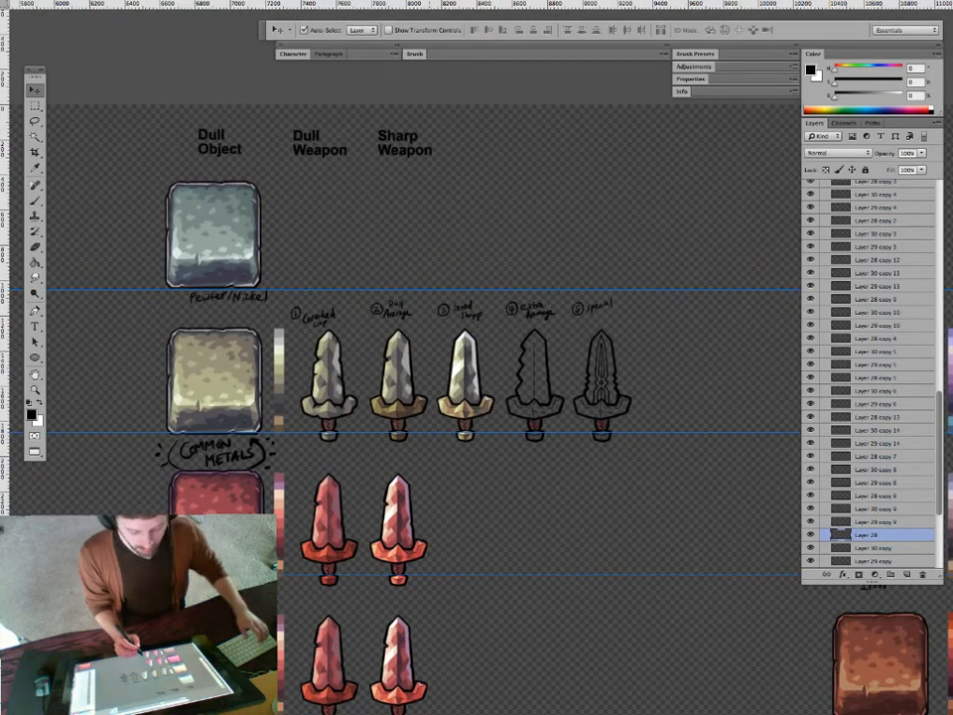
key("z")
left_click_drag(462, 432, 521, 432)
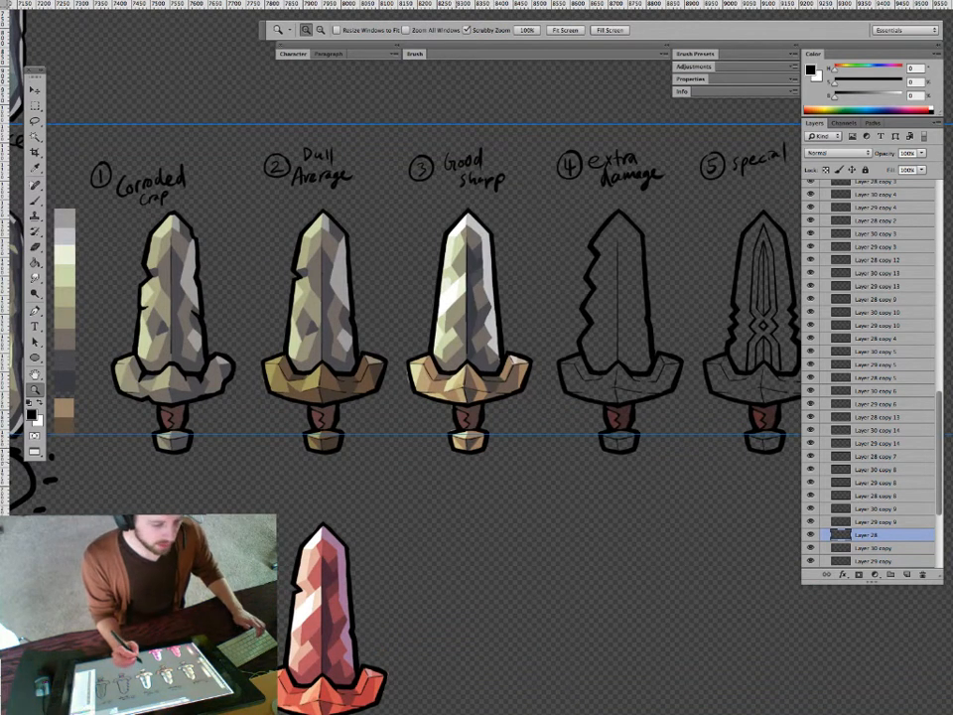
left_click_drag(468, 468, 448, 467)
left_click_drag(480, 493, 514, 459)
left_click_drag(467, 427, 430, 482)
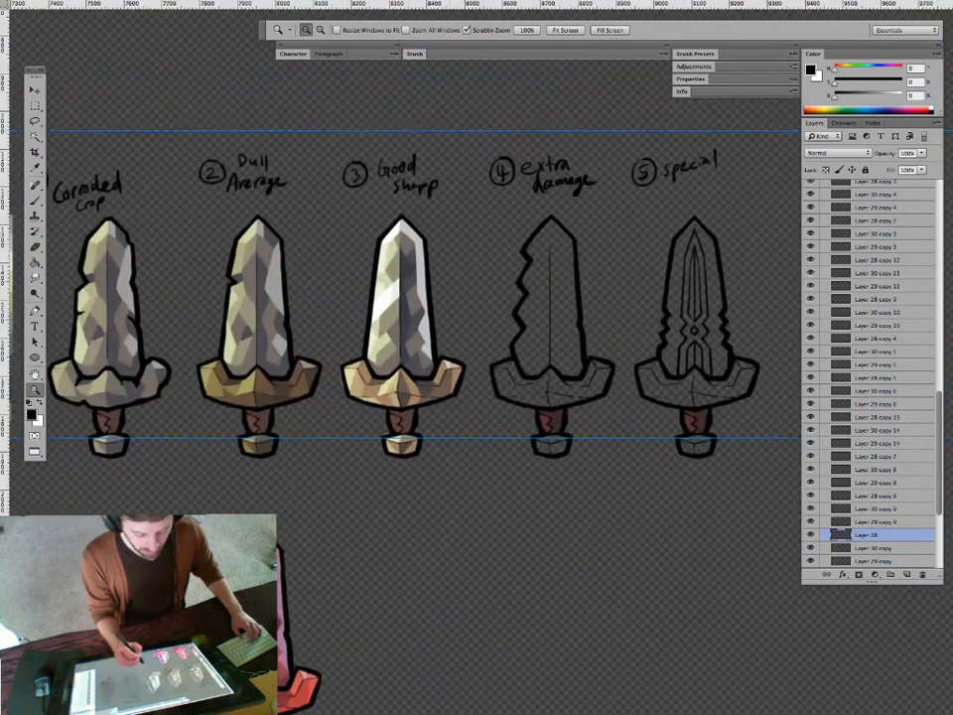
Select the colour layer Layer 29 copy on the "Good sharp" sword and erase stray colour outside its guard's left outline.
left_click_drag(368, 402, 430, 402)
left_click(425, 368)
key("e")
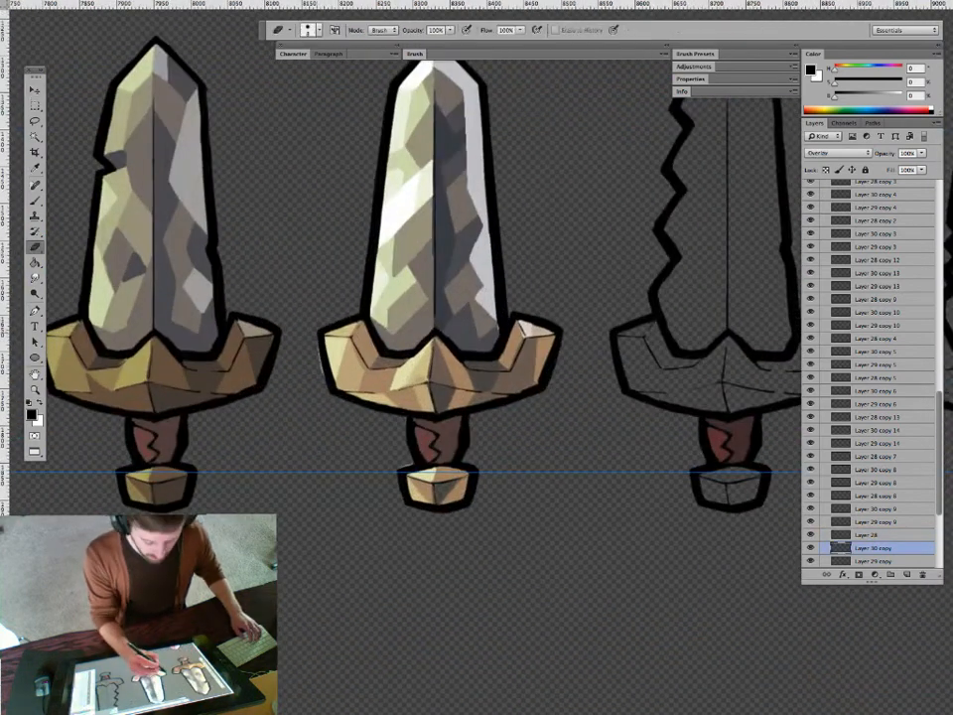
key("v")
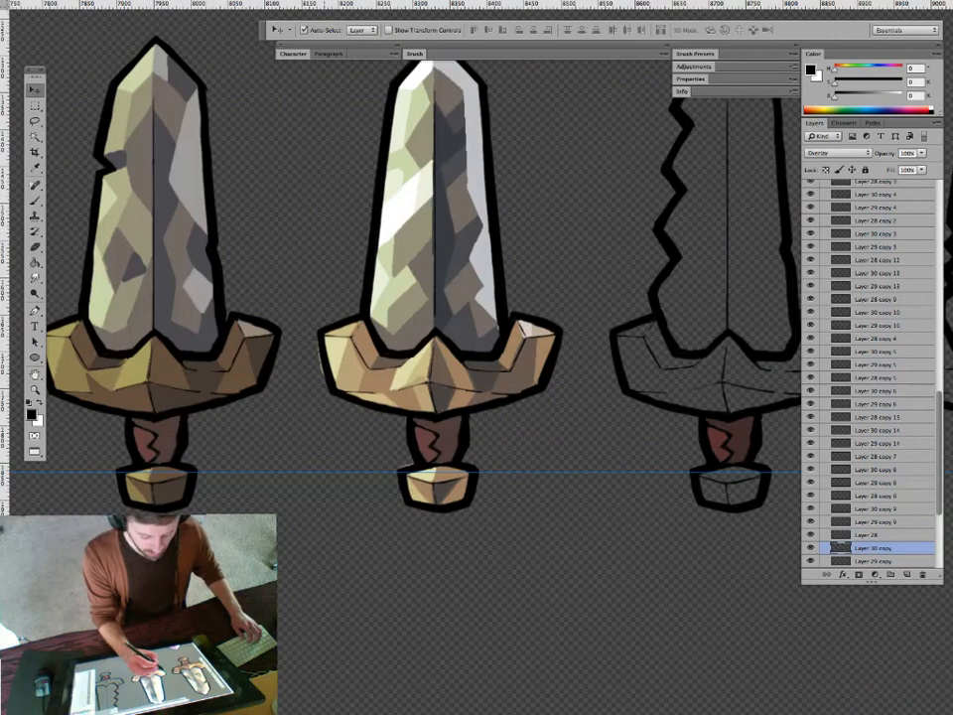
left_click(419, 377)
key("e")
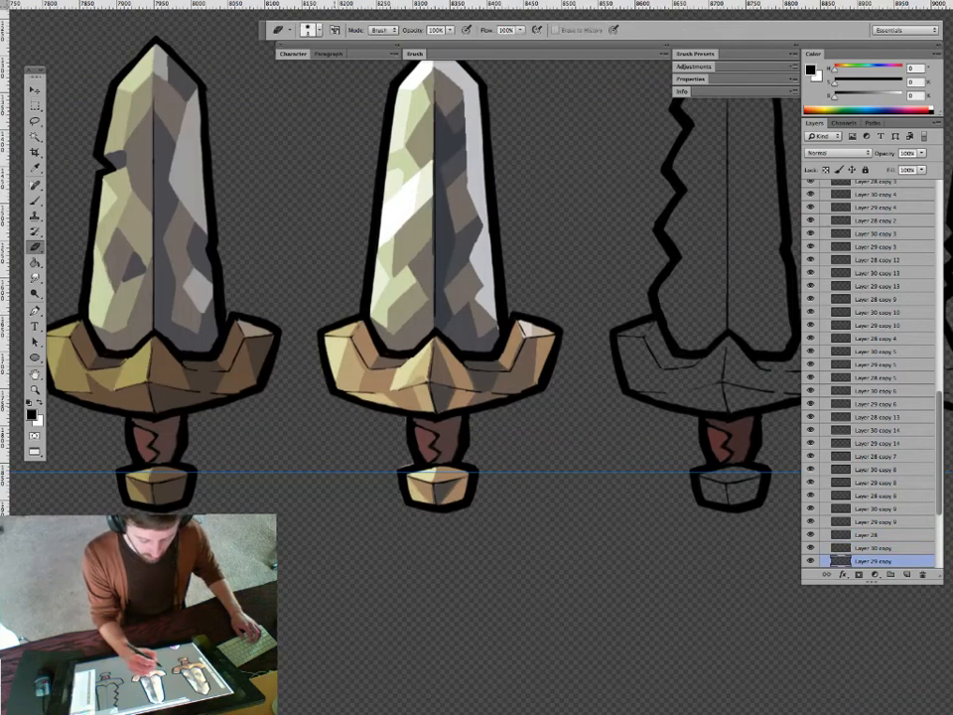
Inspect the "Good sharp" sword's guard and pommel up close and compare the sword with the other metals' weapons.
key("z")
left_click_drag(462, 414, 586, 414)
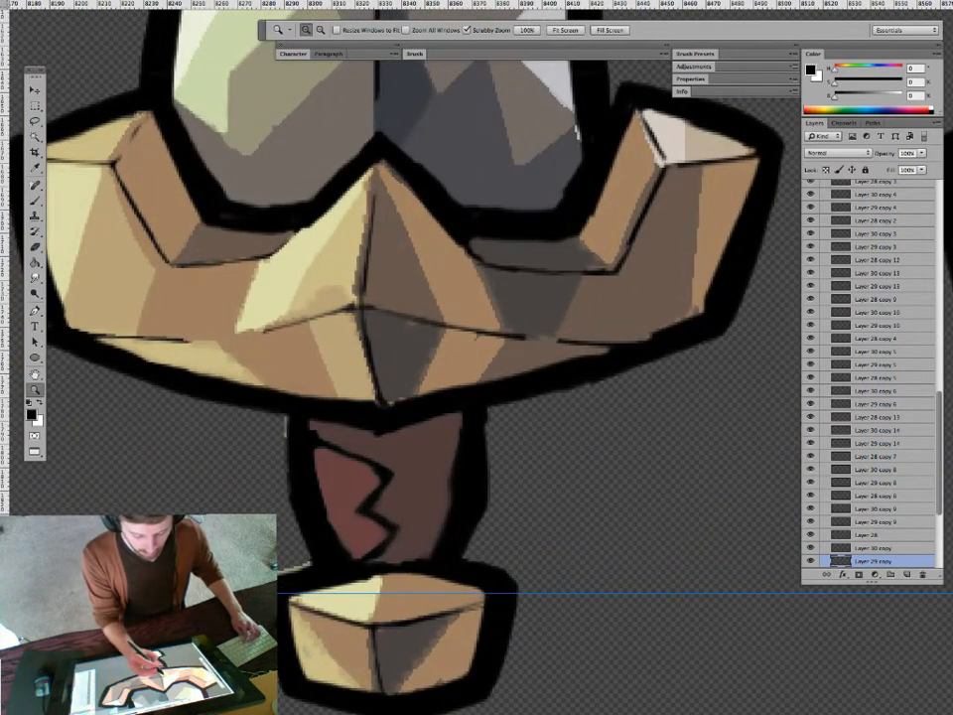
key("v")
key("z")
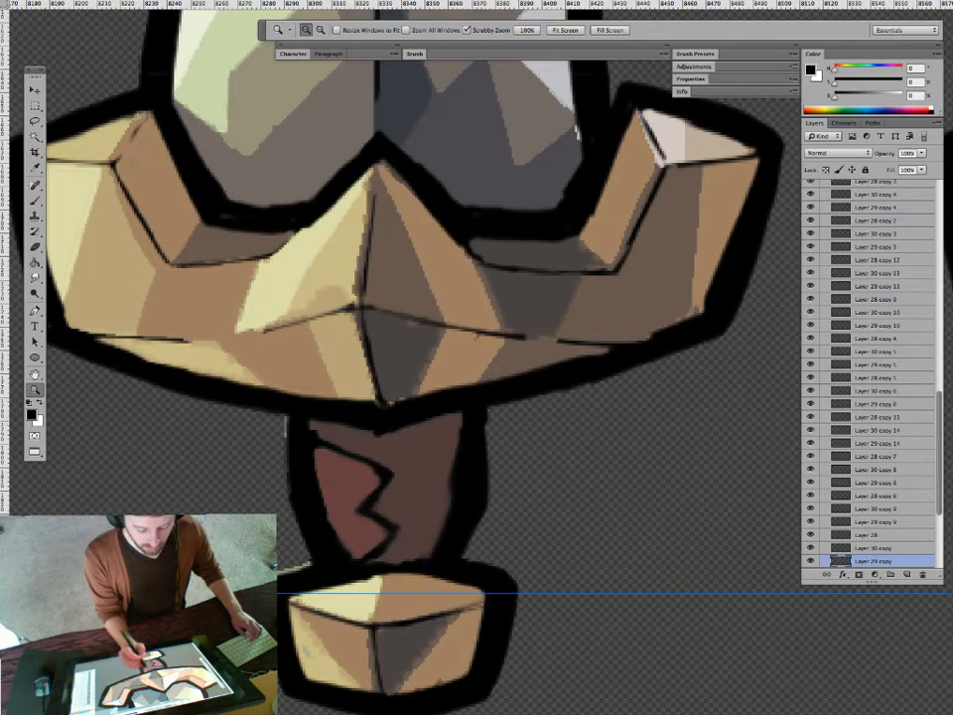
left_click_drag(429, 425, 289, 425)
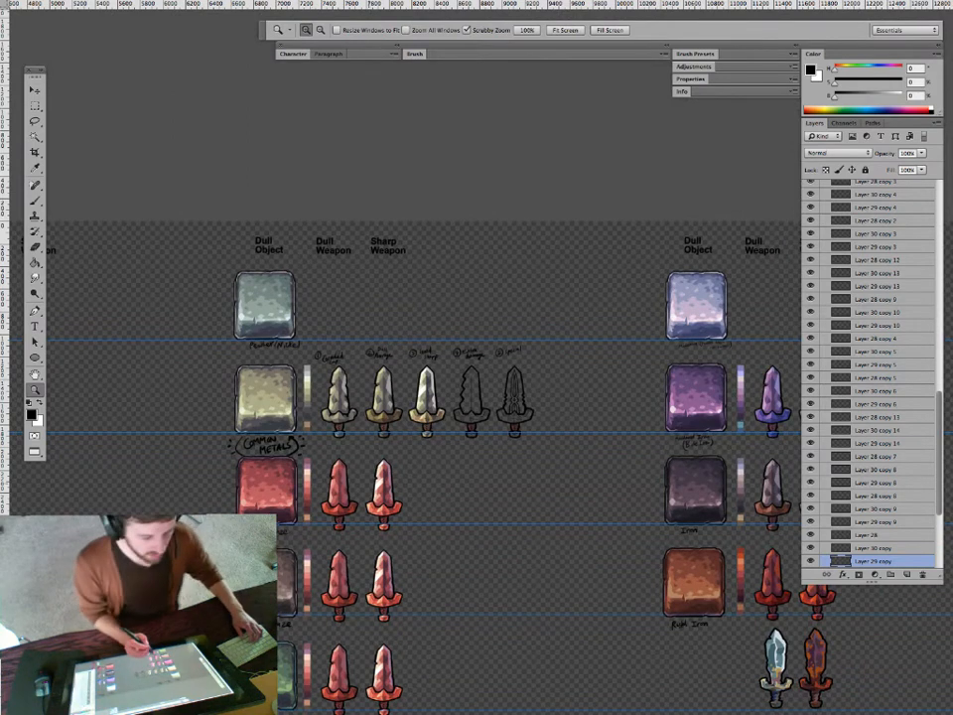
left_click_drag(412, 461, 354, 449)
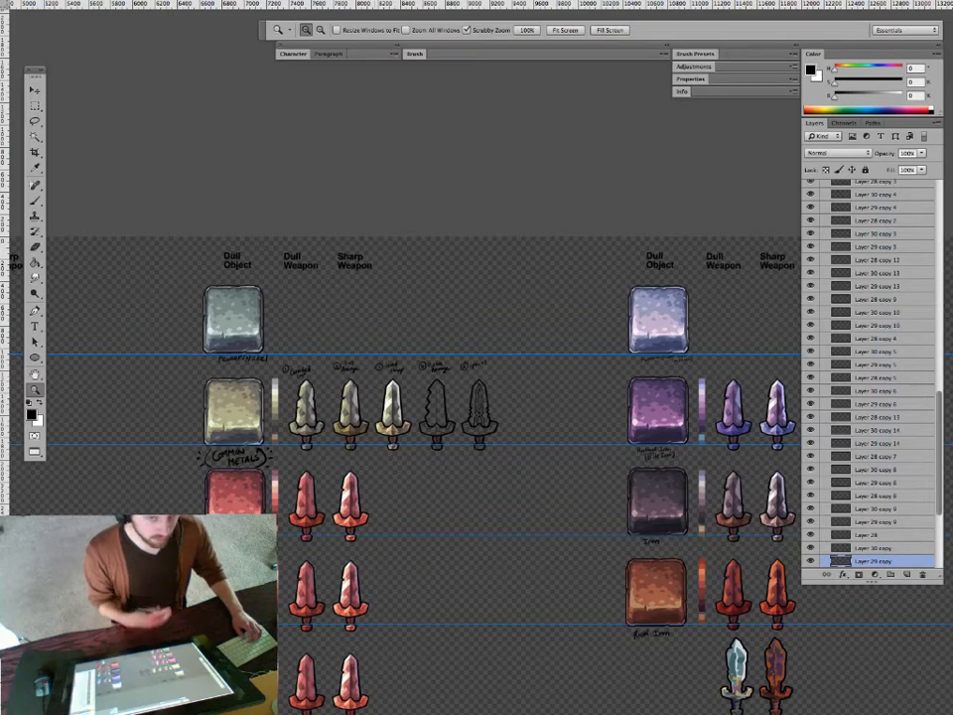
left_click_drag(394, 432, 581, 432)
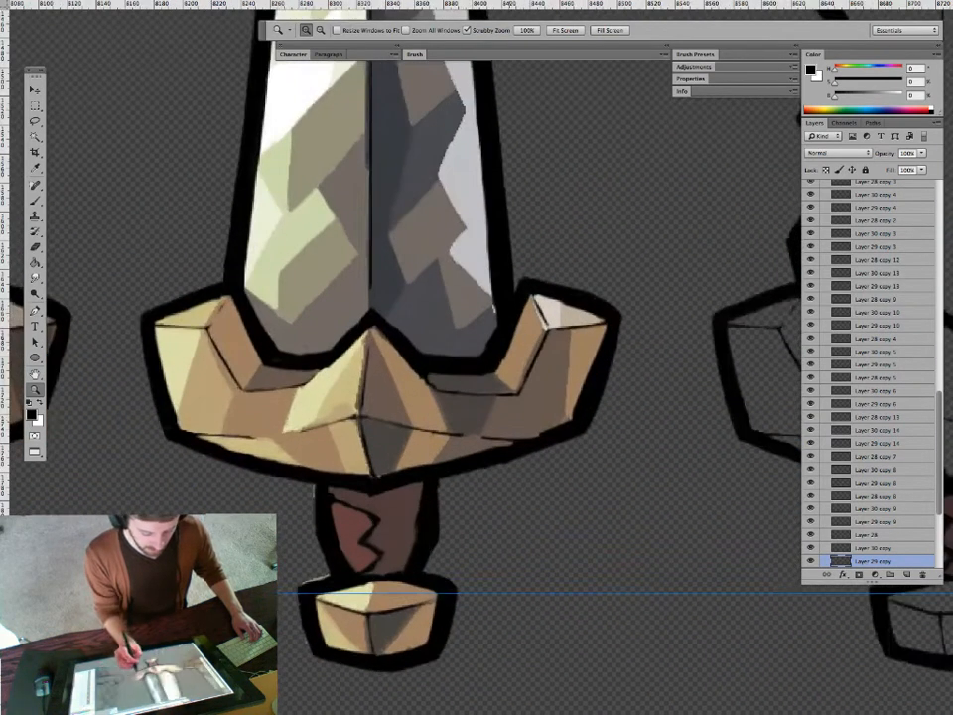
left_click_drag(381, 427, 427, 427)
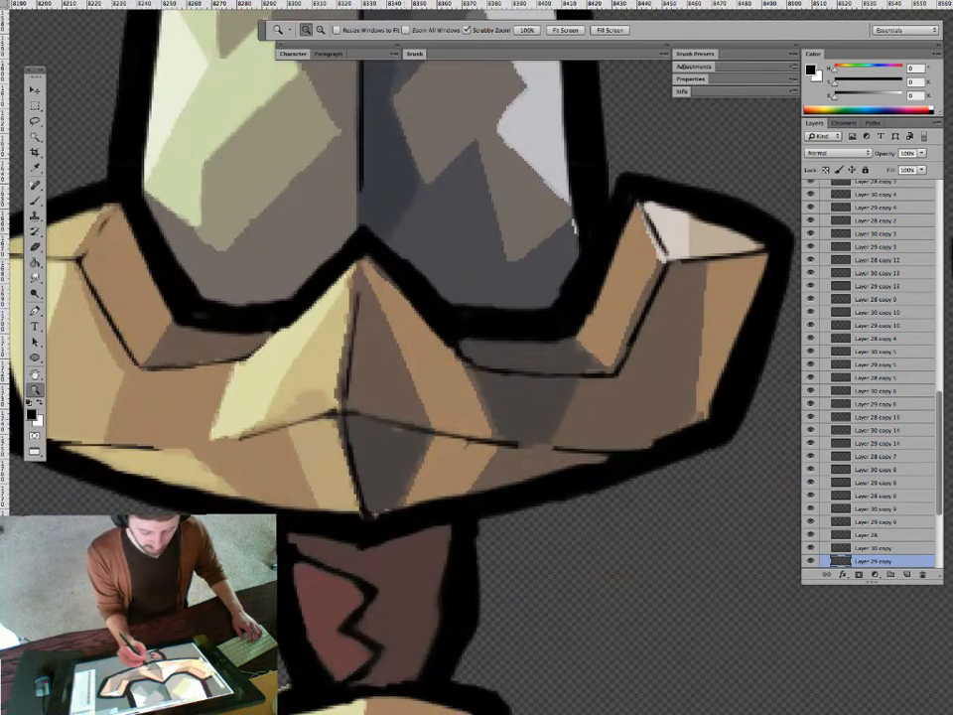
left_click_drag(445, 482, 300, 483)
left_click_drag(431, 513, 333, 512)
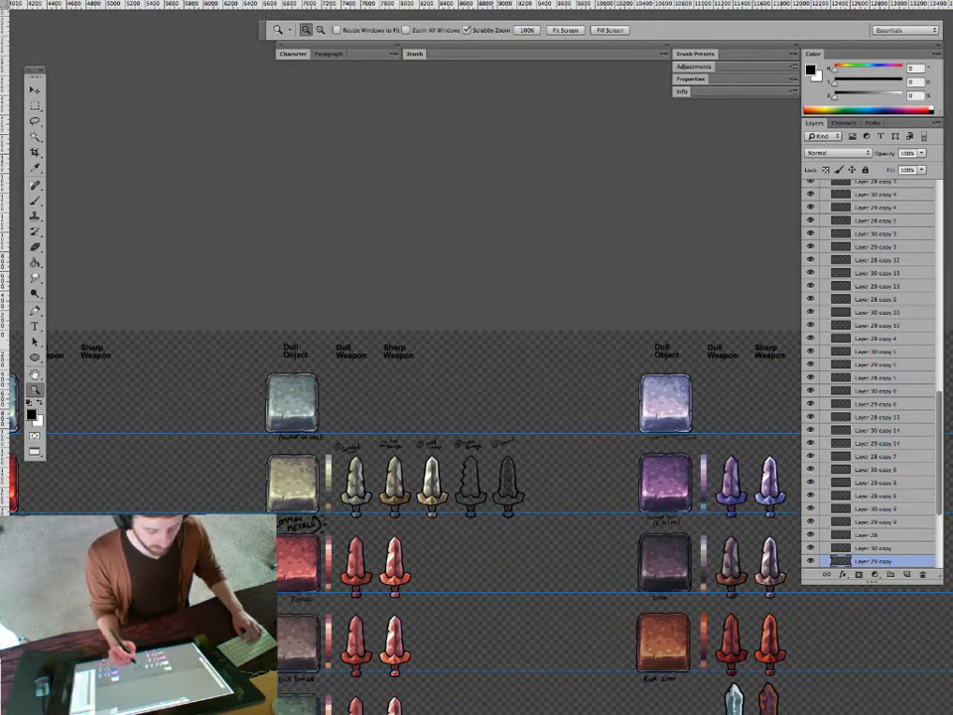
left_click_drag(477, 596, 456, 541)
left_click_drag(461, 482, 477, 458)
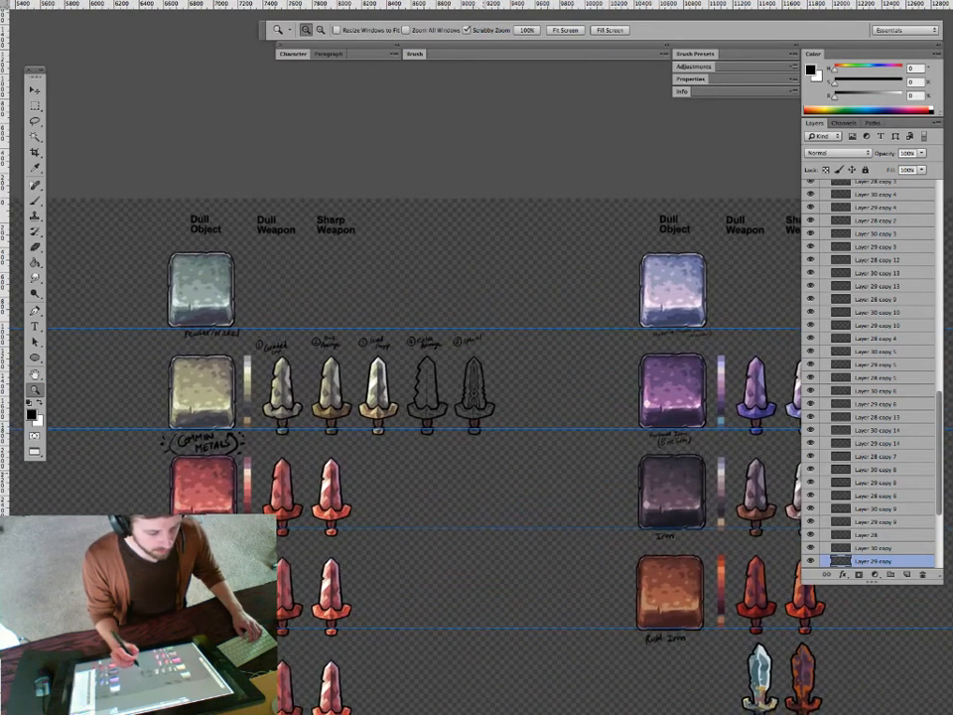
left_click_drag(401, 404, 450, 408)
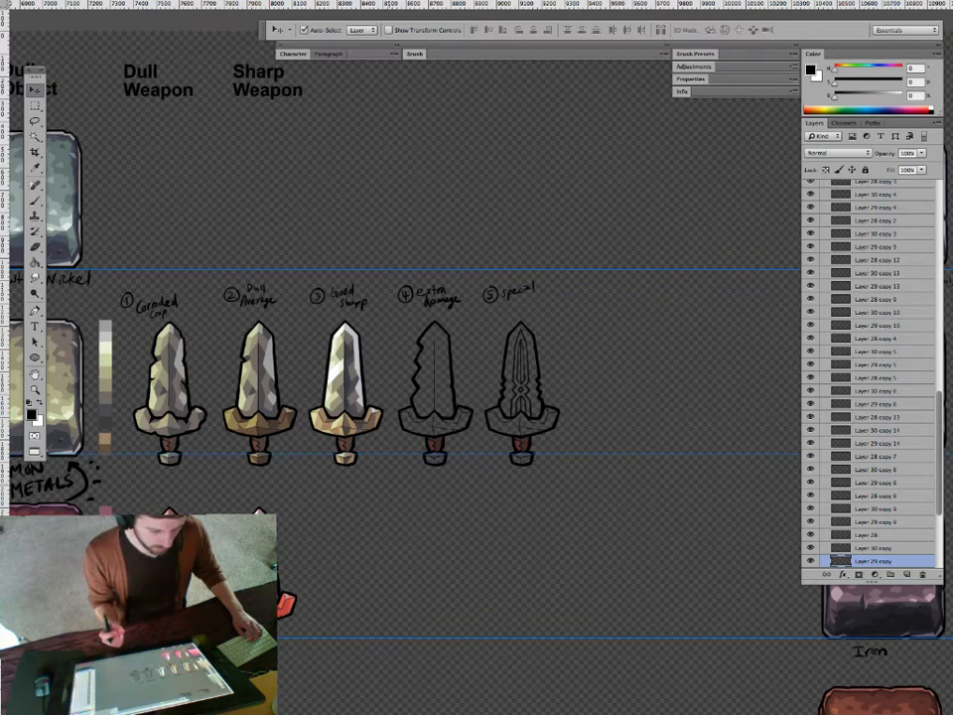
Sample the dark grey shadow colour from the "Good sharp" blade as the brush colour.
key("z")
left_click_drag(324, 424, 661, 434)
key("b")
left_click(399, 320, "alt")
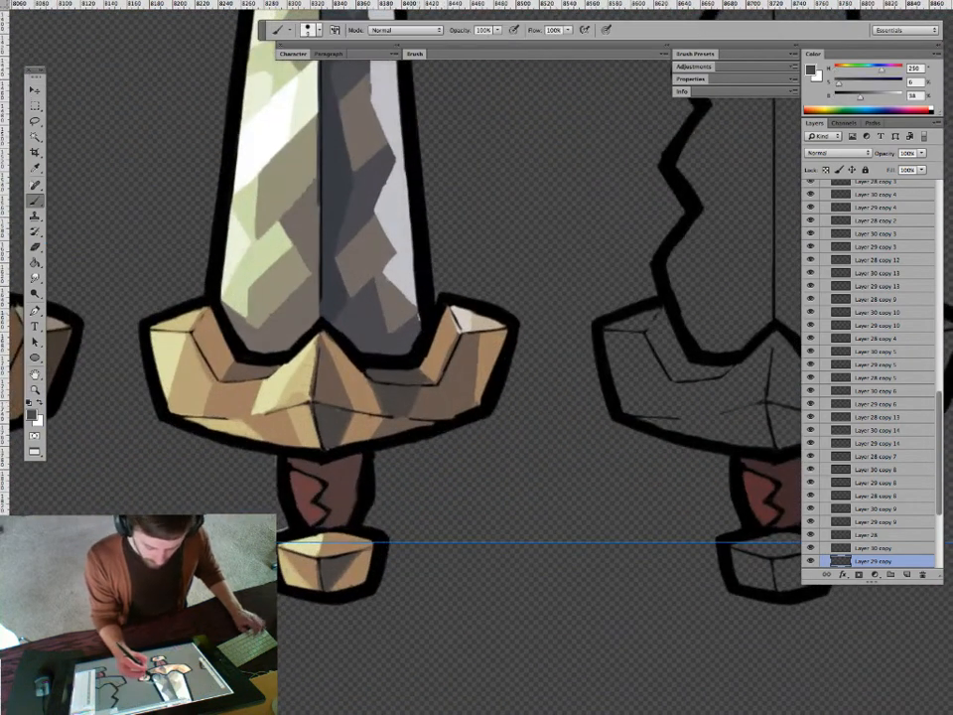
key("z")
left_click_drag(368, 397, 100, 397)
key("v")
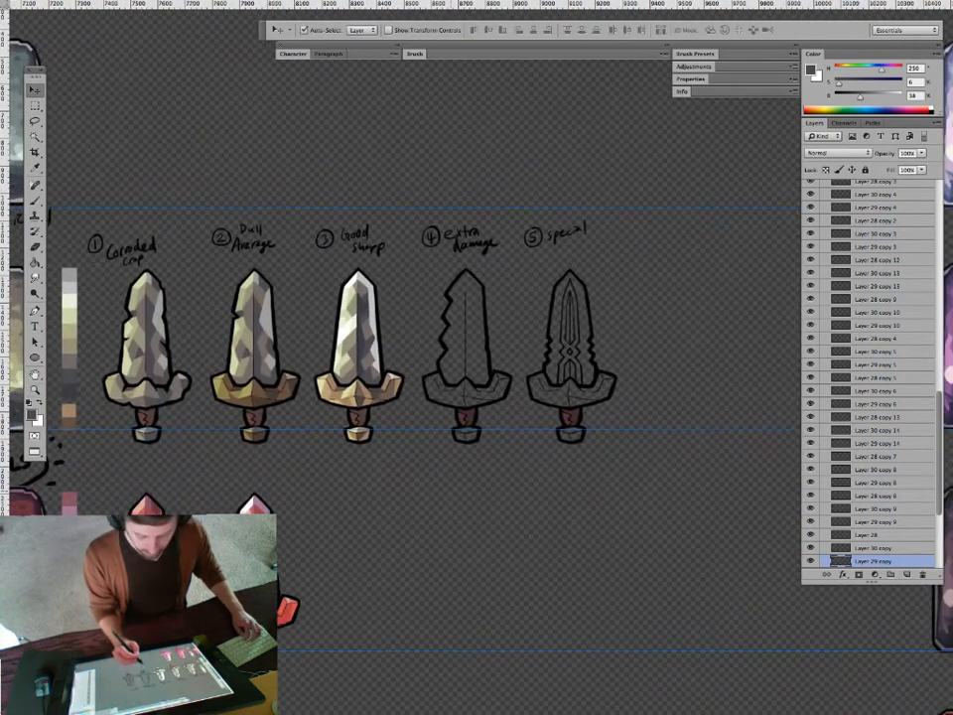
key("z")
left_click_drag(485, 501, 367, 502)
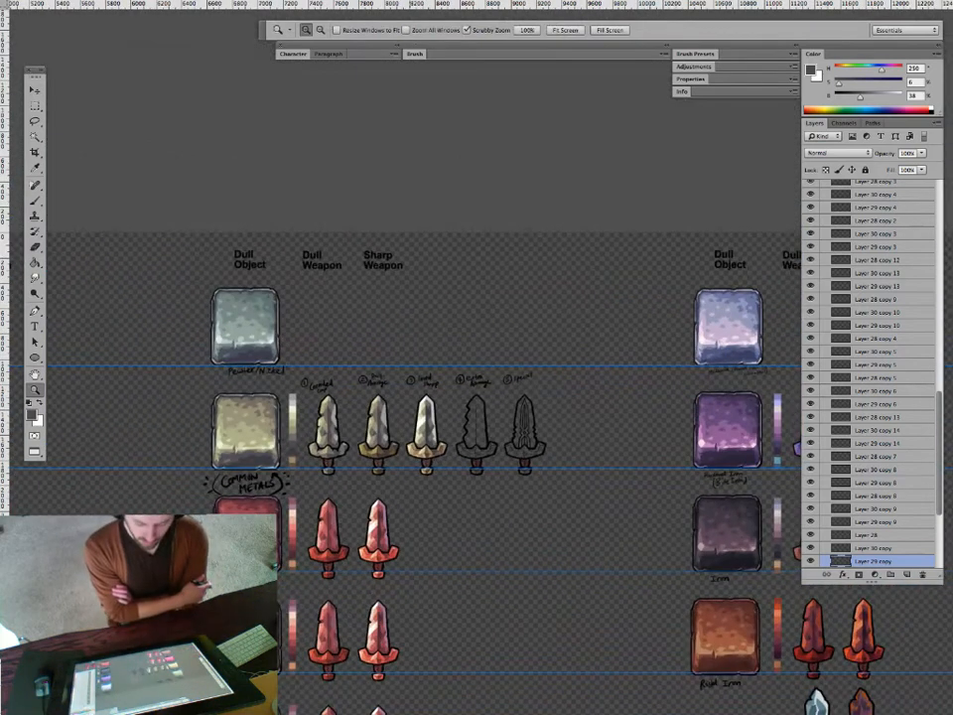
Select the "Good sharp" sword's base colours, duplicate them under the "extra damage" and "special" sword outlines, and deselect.
left_click_drag(440, 445, 536, 444)
key("v")
key("m")
mouse_move(332, 276)
left_mouse_down()
mouse_move(437, 376)
mouse_move(481, 572)
left_mouse_up()
mouse_move(477, 417)
left_mouse_down()
mouse_move(439, 407)
mouse_move(564, 412)
mouse_move(457, 407)
left_mouse_up()
key("v")
key("Right")
key("Right")
key("Right")
key("Right")
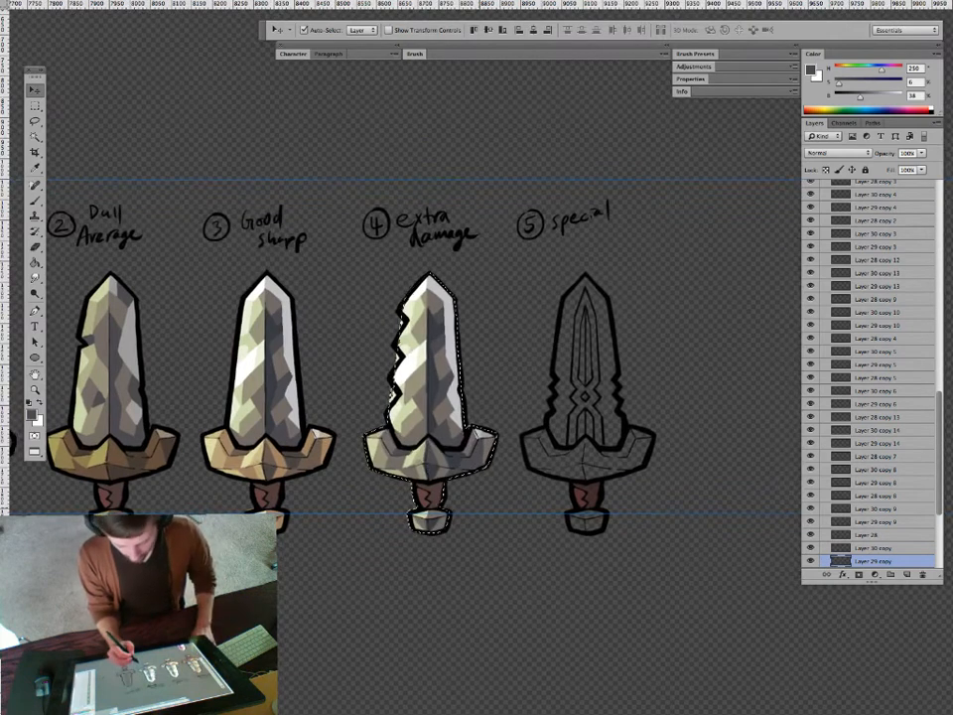
left_click_drag(437, 370, 606, 367)
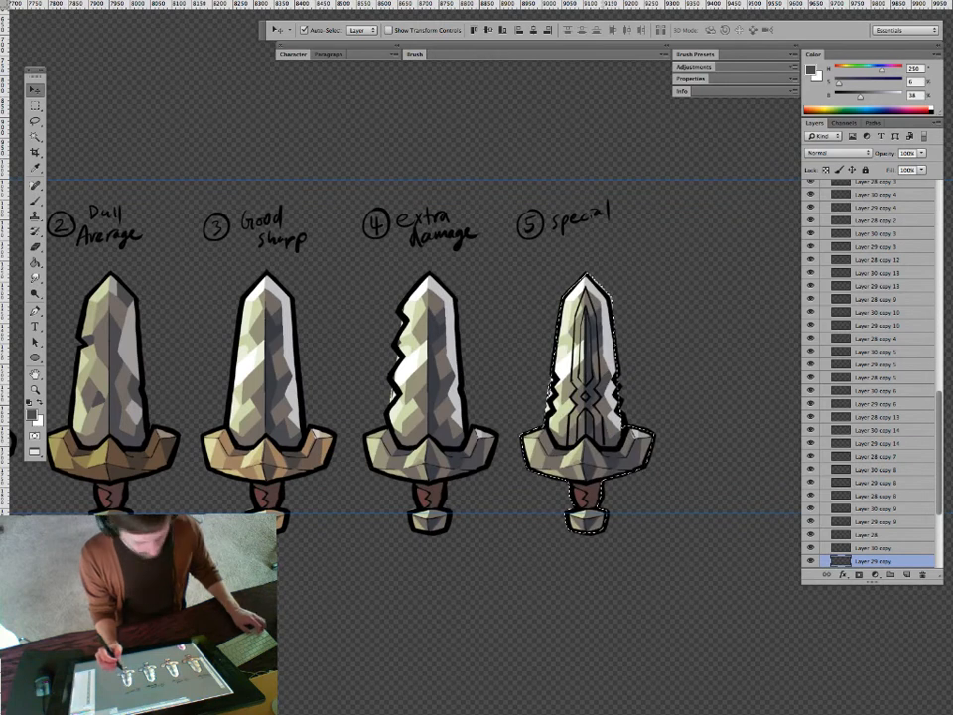
key("ctrl+d")
Erase the stray colour that spills outside the serrated left edge of the "extra damage" blade.
left_click_drag(621, 437, 550, 427)
key("e")
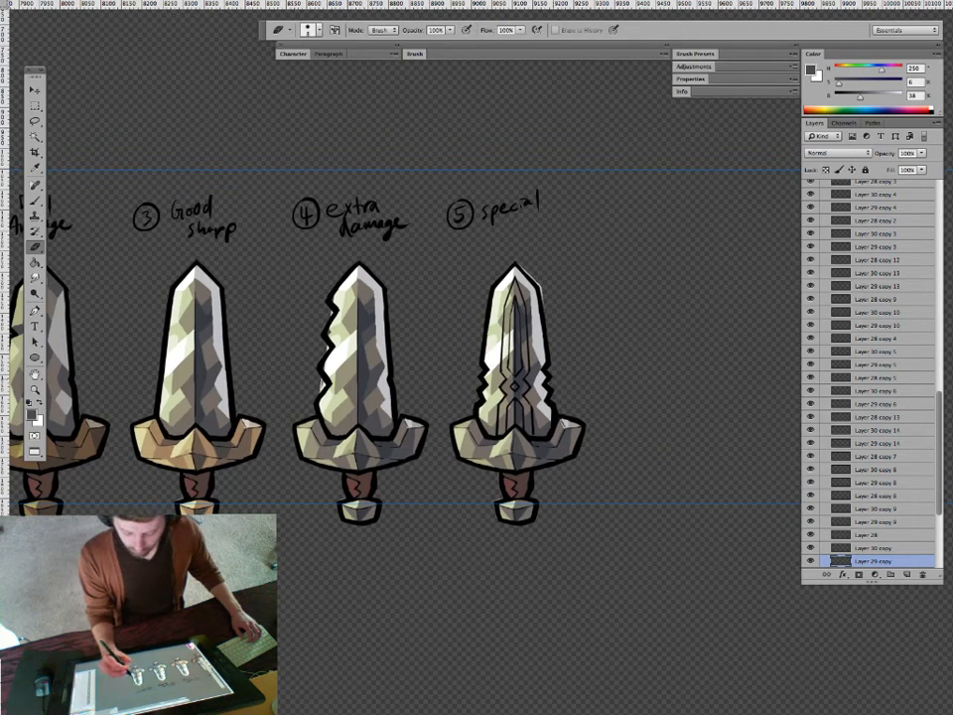
key("z")
mouse_move(523, 439)
left_mouse_down()
mouse_move(447, 438)
mouse_move(546, 410)
left_mouse_up()
key("e")
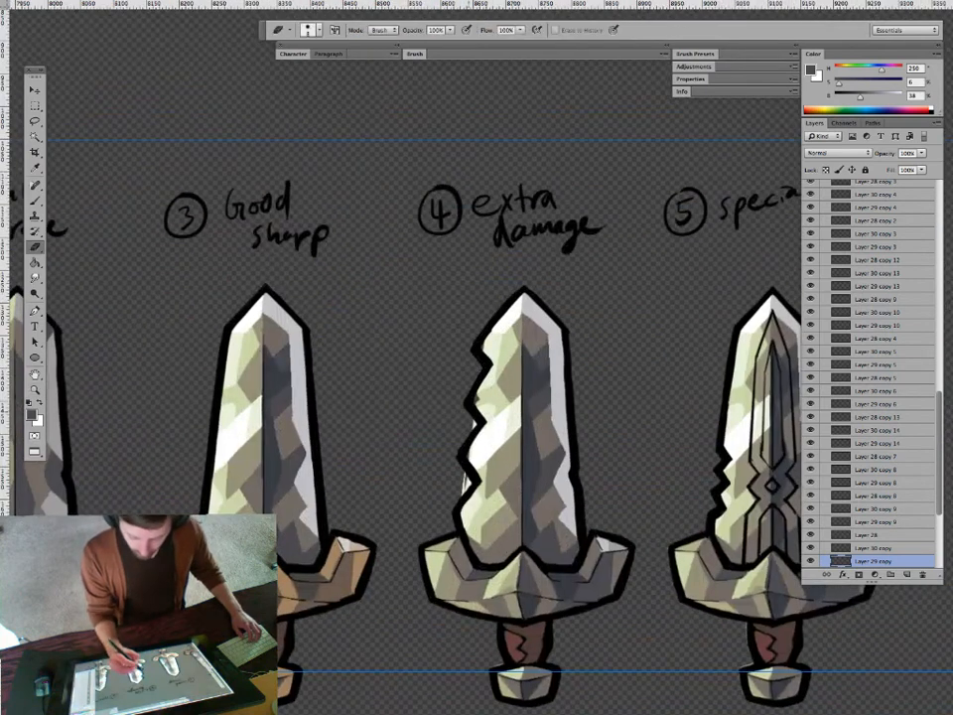
key("z")
mouse_move(521, 535)
left_mouse_down()
mouse_move(488, 536)
mouse_move(552, 535)
left_mouse_up()
Repaint the light facets along the "extra damage" blade's serrated edge with white and pale green sampled from the blade.
key("b")
left_click(479, 415, "alt")
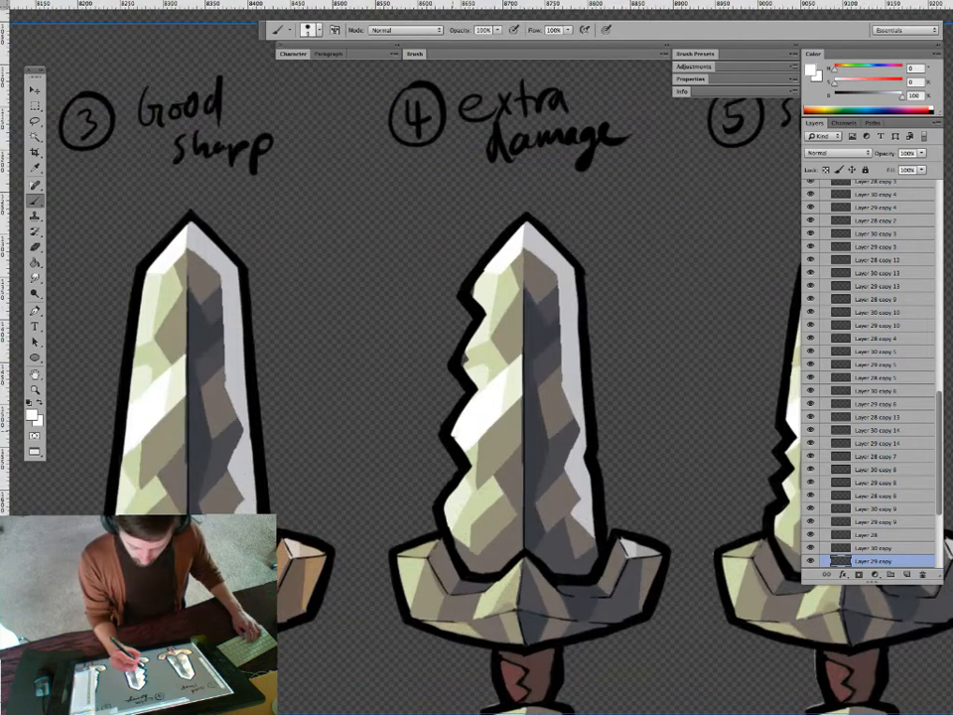
left_click(477, 373, "alt")
left_click_drag(479, 345, 467, 368)
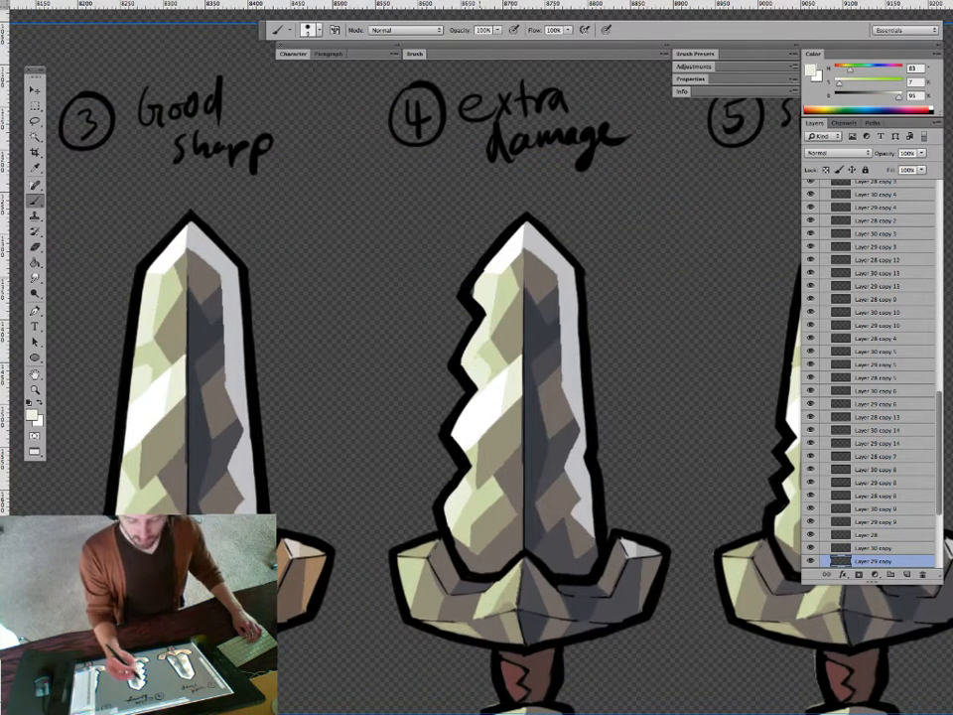
left_click(501, 256, "alt")
key("g")
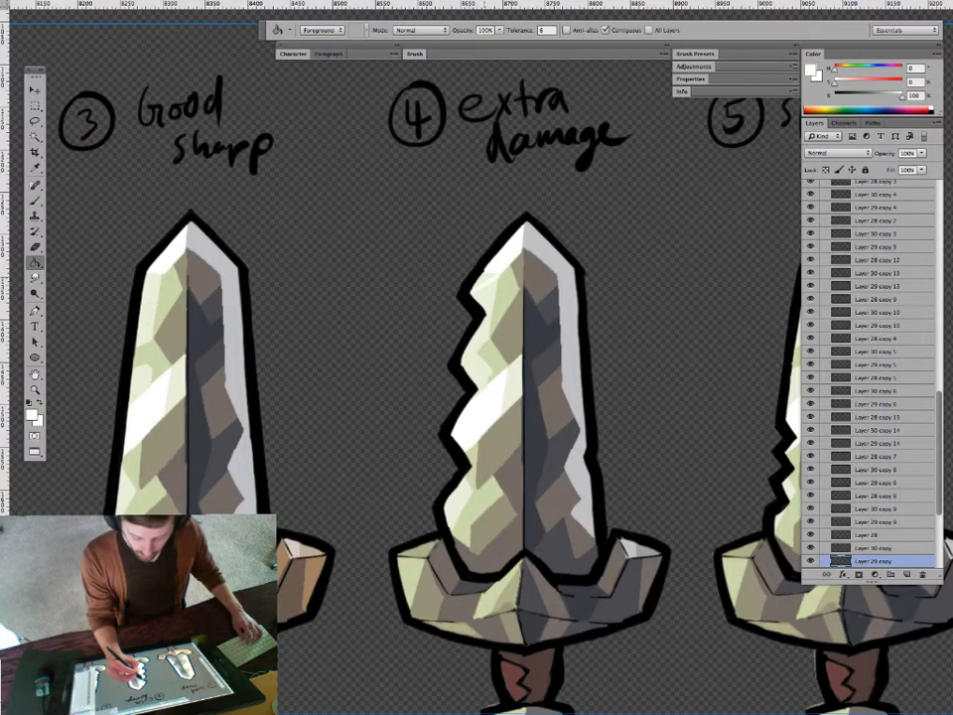
key("b")
left_click_drag(557, 377, 487, 371)
left_click(425, 286, "alt")
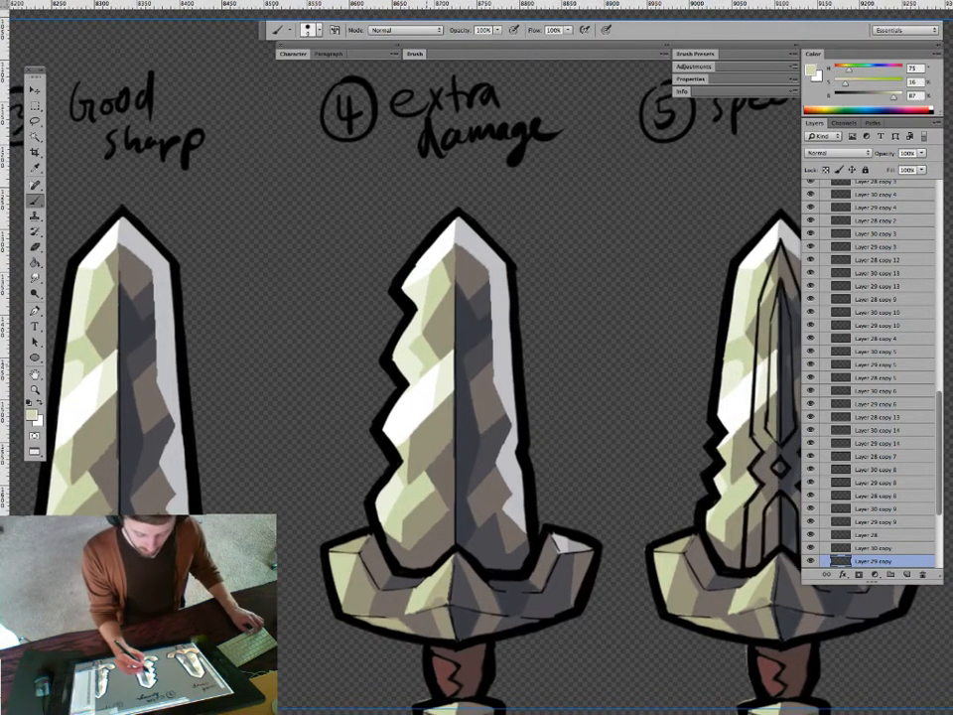
Select the "extra damage" sword's outline layer, Layer 28, and ready the brush with the default black.
key("z")
left_click_drag(497, 483, 363, 482)
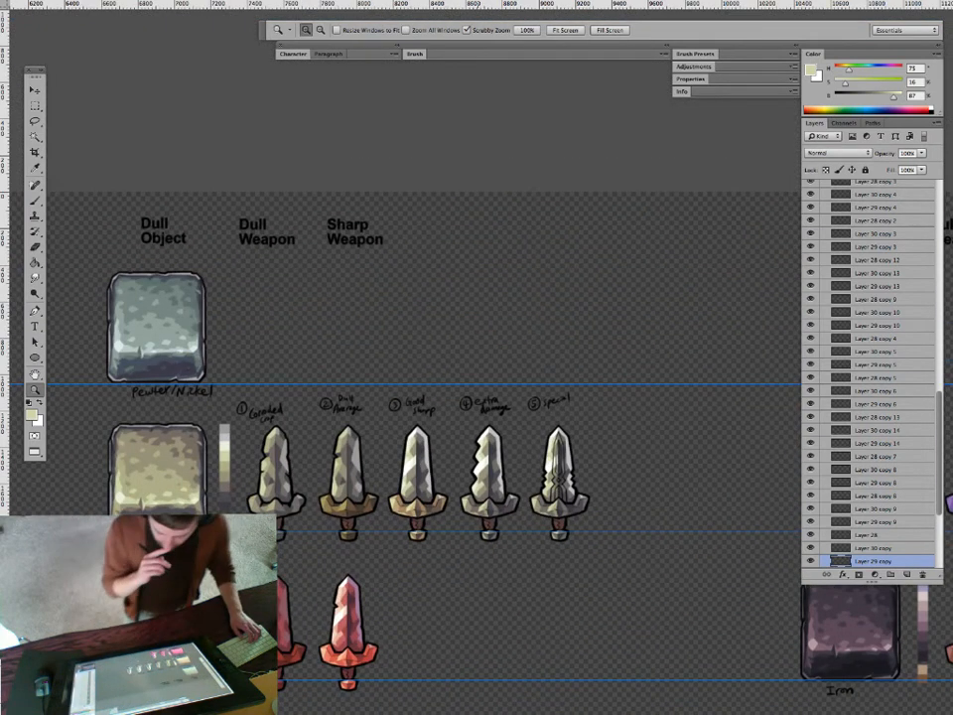
left_click_drag(511, 493, 593, 493)
left_click_drag(450, 483, 402, 484)
left_click_drag(409, 418, 479, 418)
key("v")
left_click_drag(536, 536, 540, 507)
left_click(521, 517)
key("e")
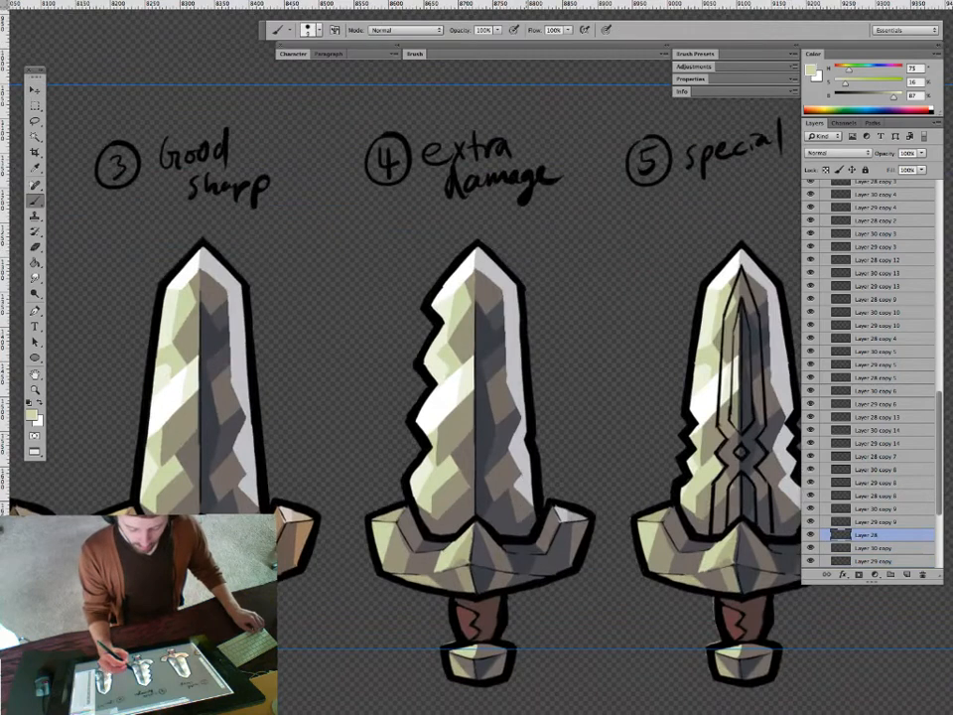
key("b")
key("d")
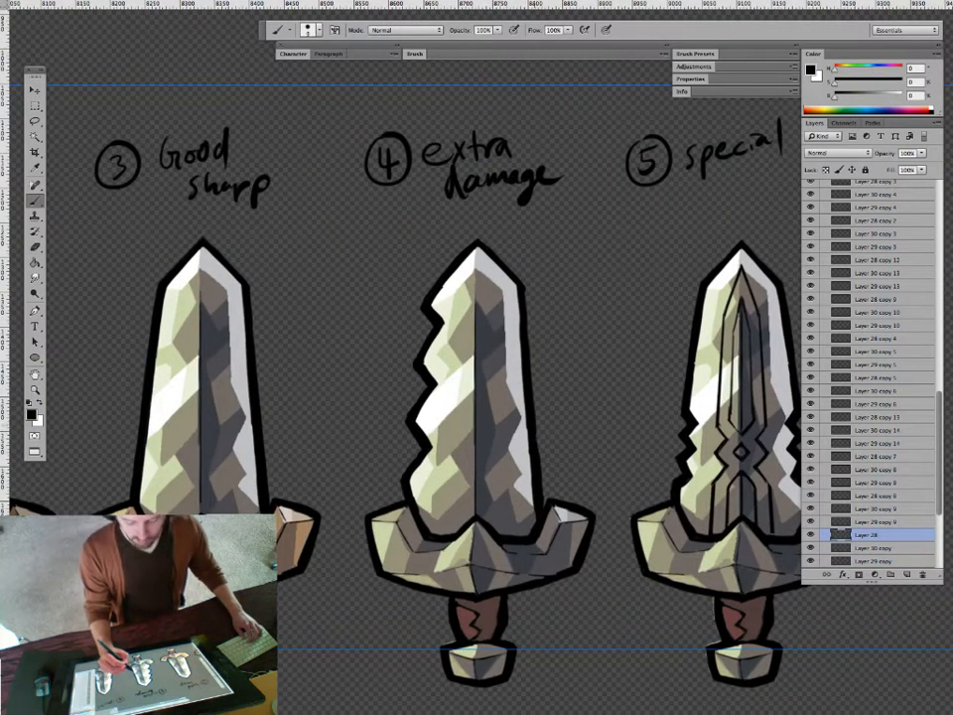
left_click_drag(586, 557, 549, 534)
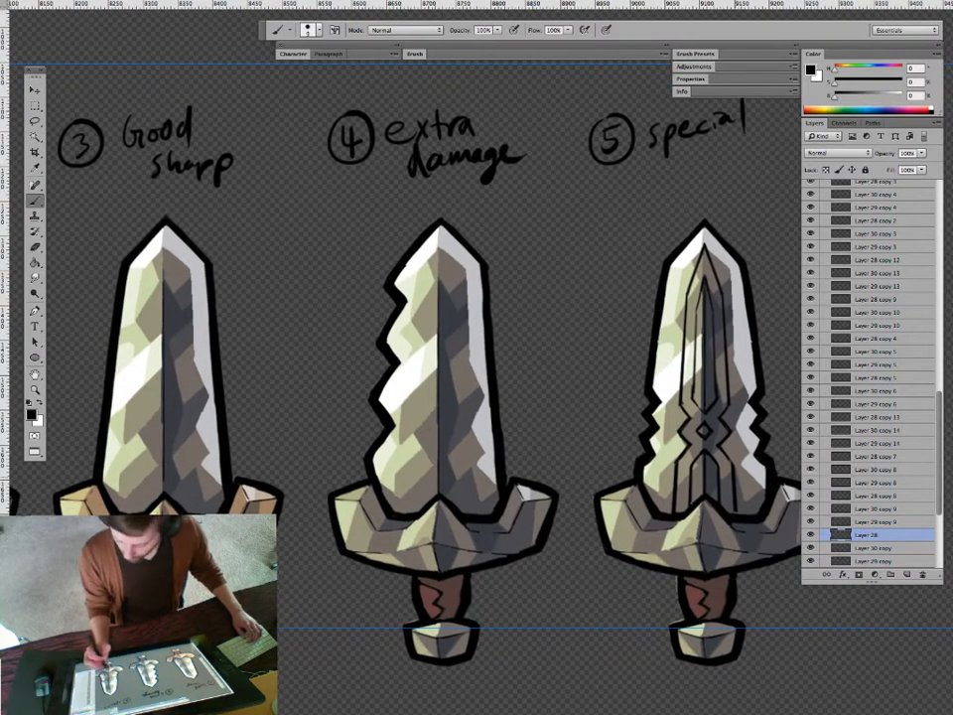
Compare the five sword variations in the row from "corroded" to "special", both up close and from a distance.
key("z")
left_click_drag(674, 505, 640, 506)
left_click_drag(554, 555, 457, 551)
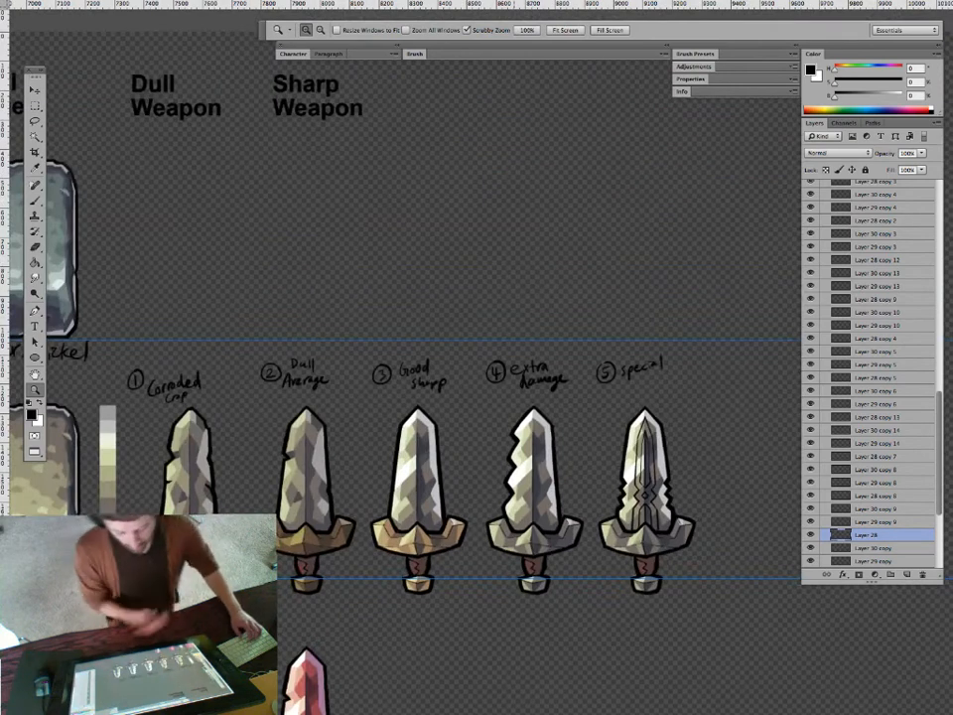
left_click_drag(429, 510, 484, 511)
left_click_drag(398, 447, 470, 415)
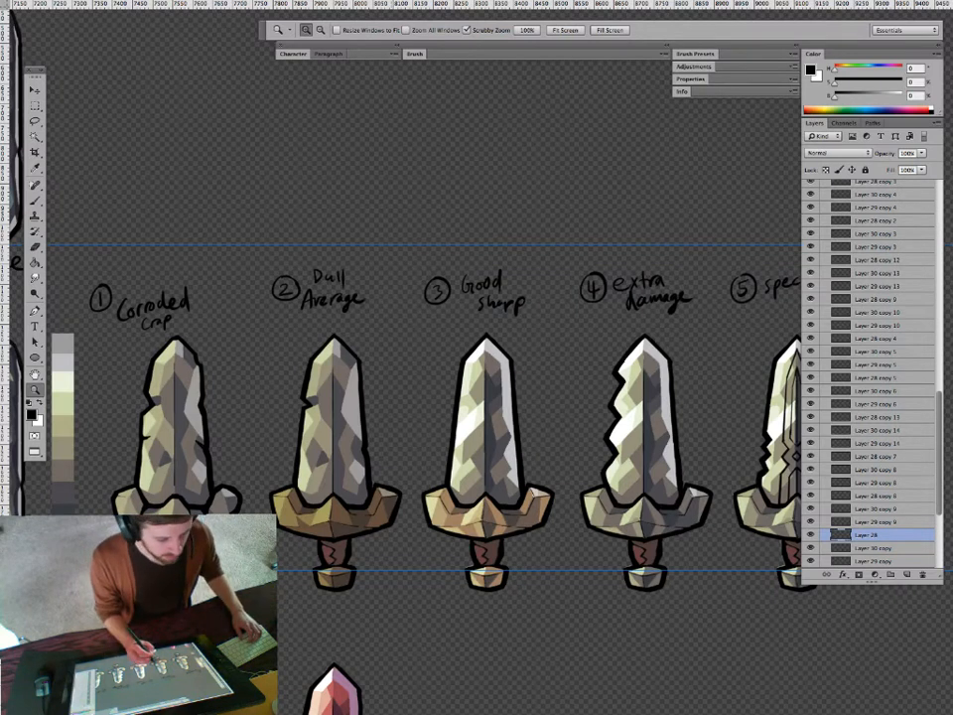
left_click_drag(397, 468, 355, 470)
left_click_drag(507, 521, 464, 449)
left_click_drag(499, 508, 447, 509)
left_click_drag(491, 236, 266, 164)
left_click_drag(370, 368, 422, 369)
left_click_drag(391, 421, 335, 420)
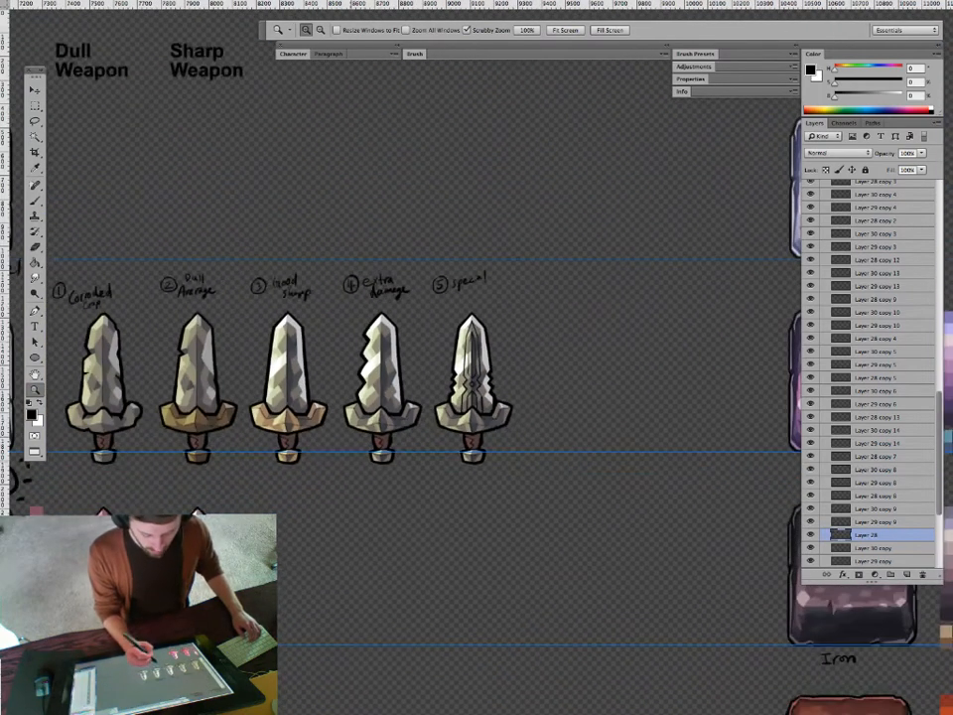
left_click_drag(387, 477, 450, 472)
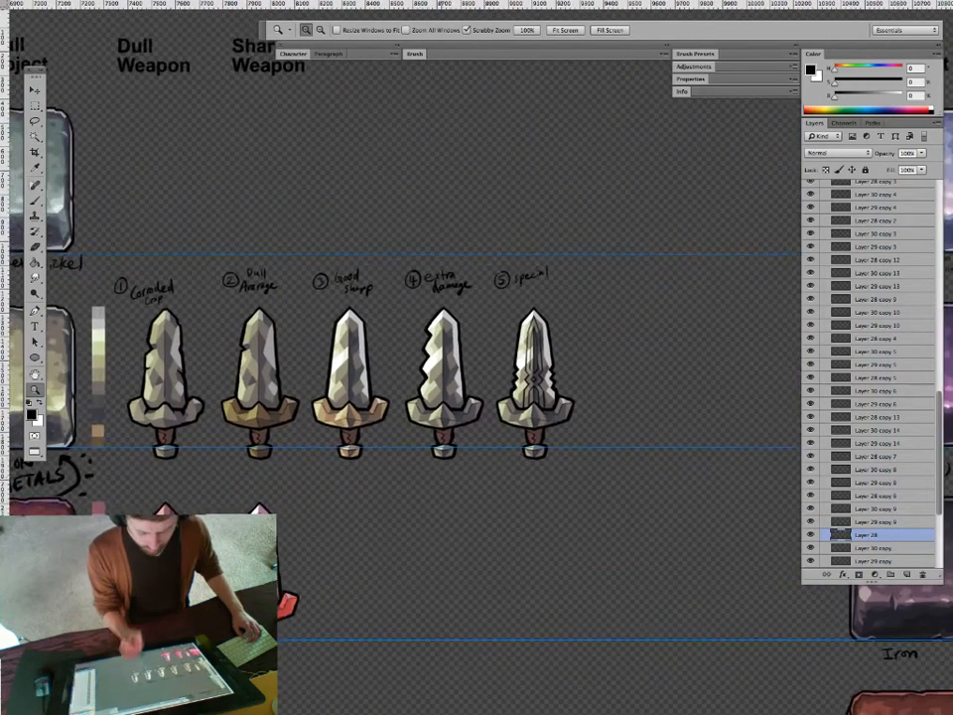
Select the colour layer Layer 29 copy and refine the "extra damage" blade's upper-left facets with pale green and olive tones sampled from it.
left_click_drag(436, 357, 532, 357)
left_click(459, 397, "super")
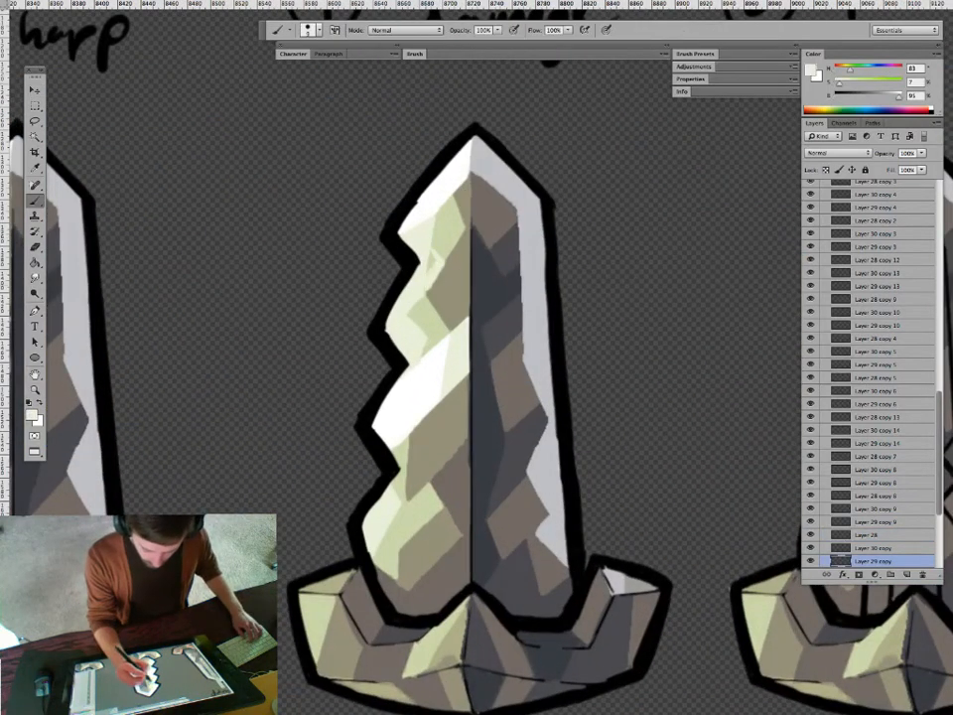
left_click(437, 220, "alt")
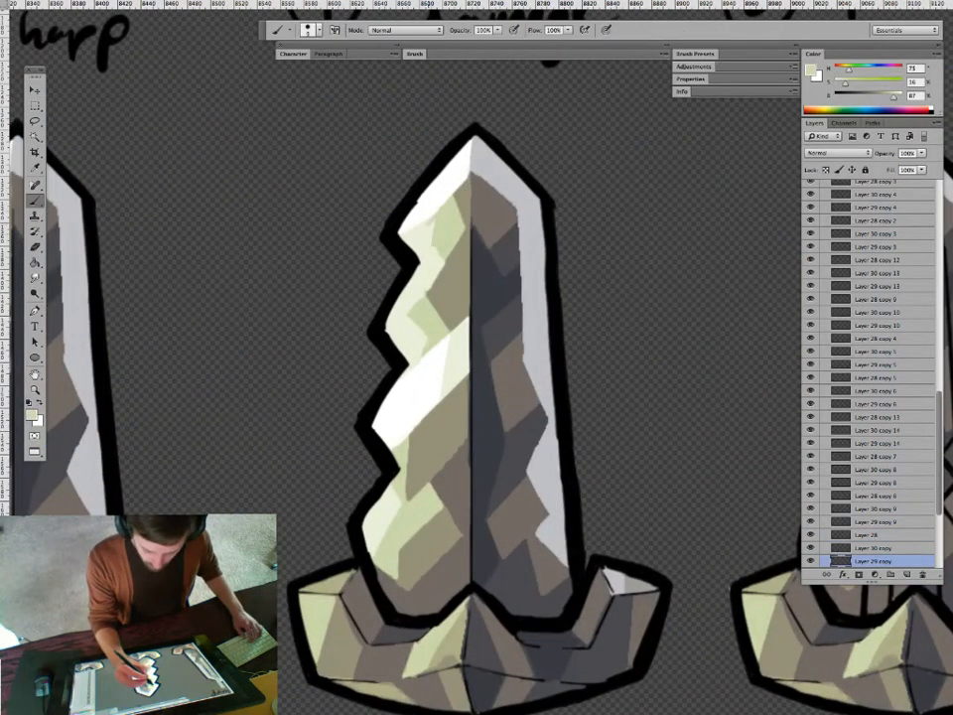
left_click(436, 220, "alt")
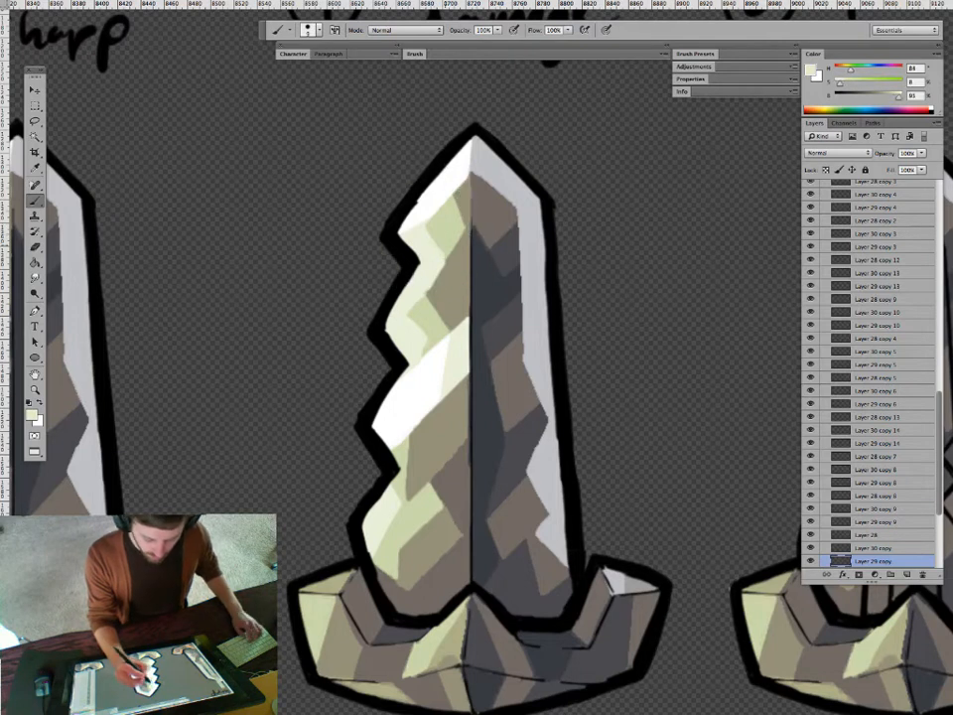
left_click(445, 264, "alt")
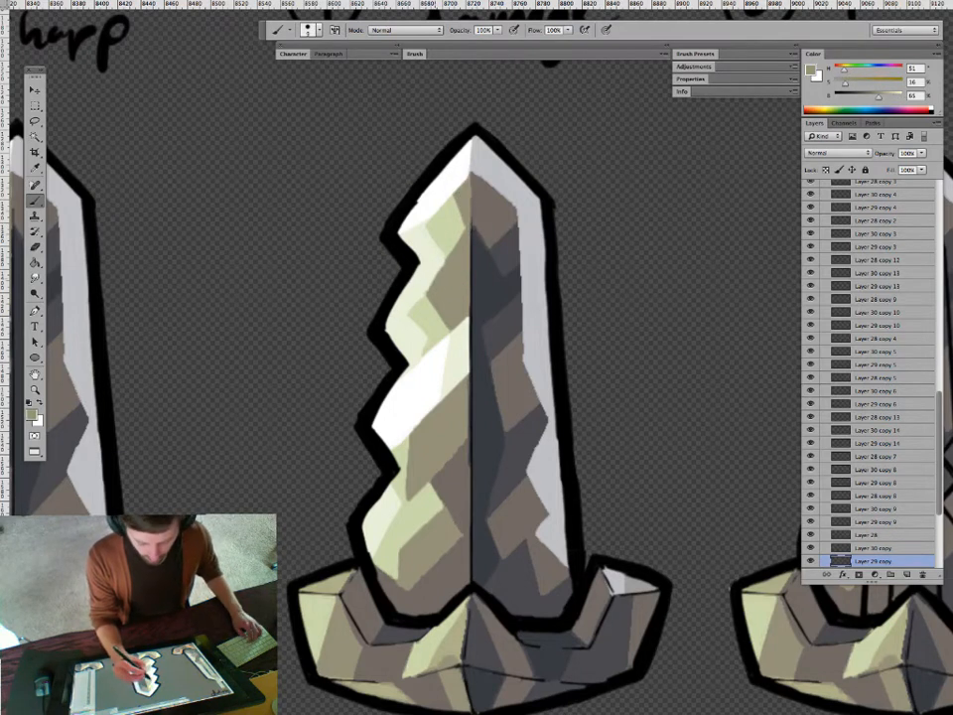
Paint white and pale cream highlight facets on the upper two teeth of the extra-damage sword's serrated edge.
left_click(436, 253, "alt")
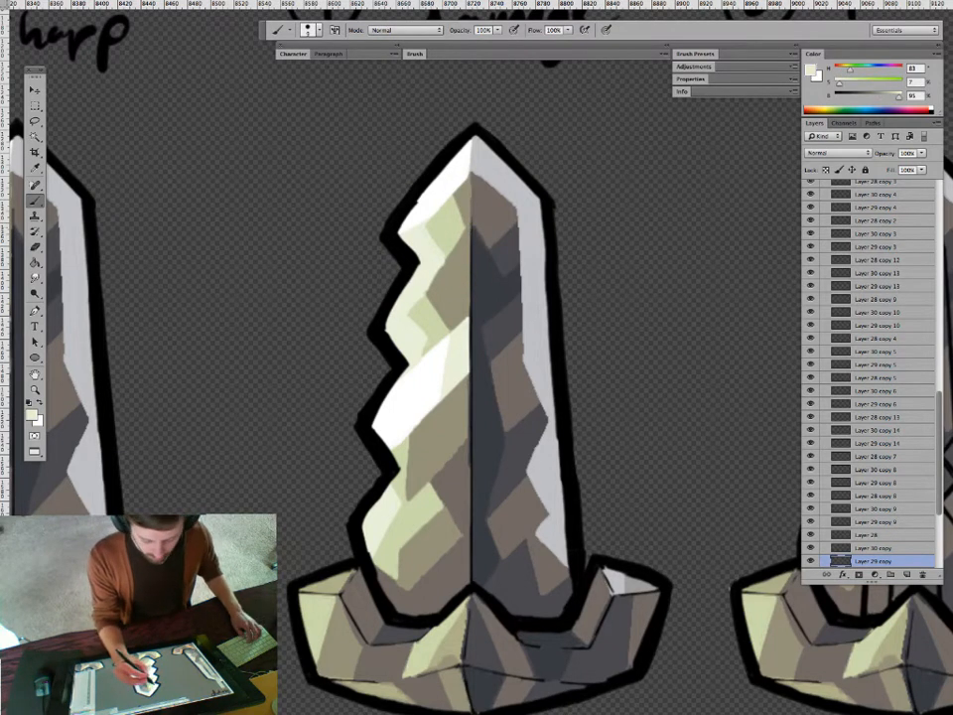
key("x")
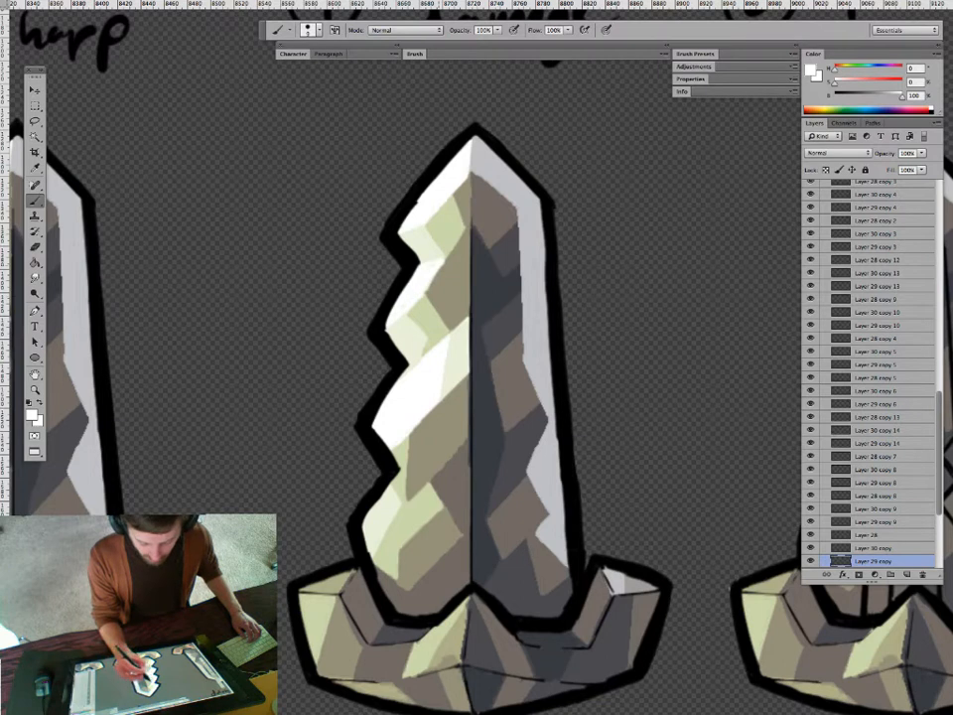
left_click(402, 324, "alt")
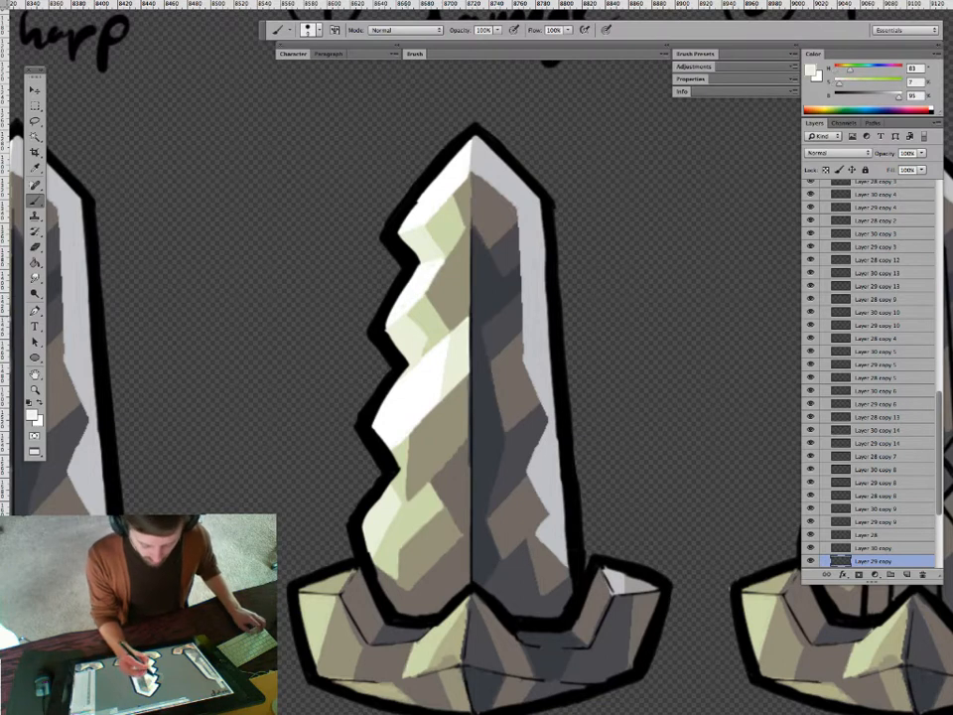
left_click(415, 288, "alt")
left_click(411, 272, "alt")
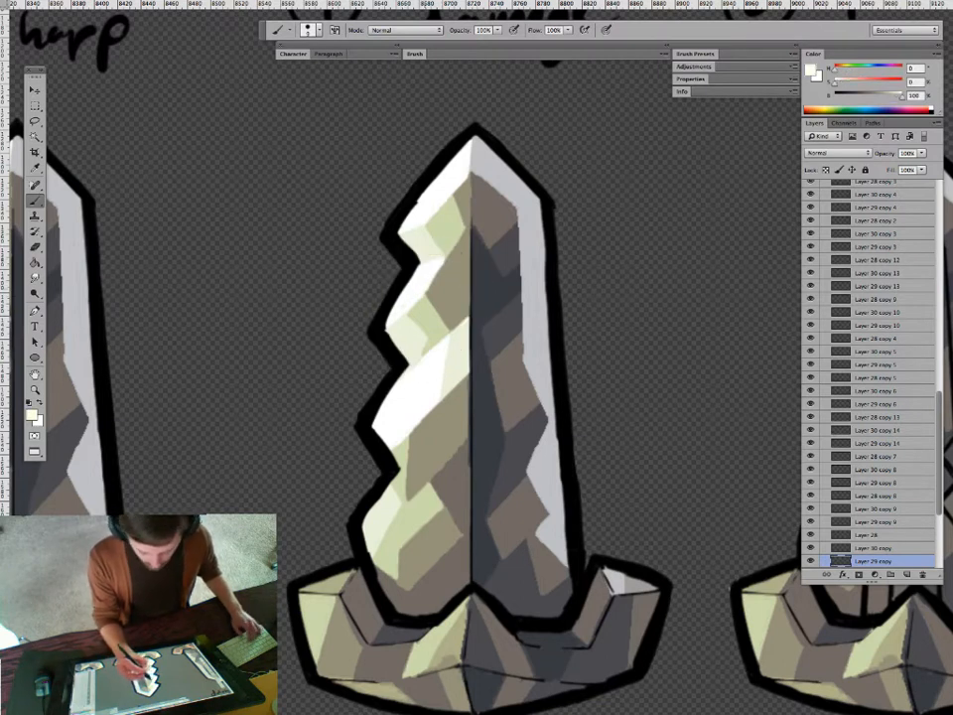
Paint a light green facet beneath the large white tooth on the extra-damage sword, using colours sampled from the blade.
mouse_move(417, 434)
left_mouse_down()
mouse_move(414, 408)
mouse_move(375, 405)
left_mouse_up()
left_click(396, 422, "alt")
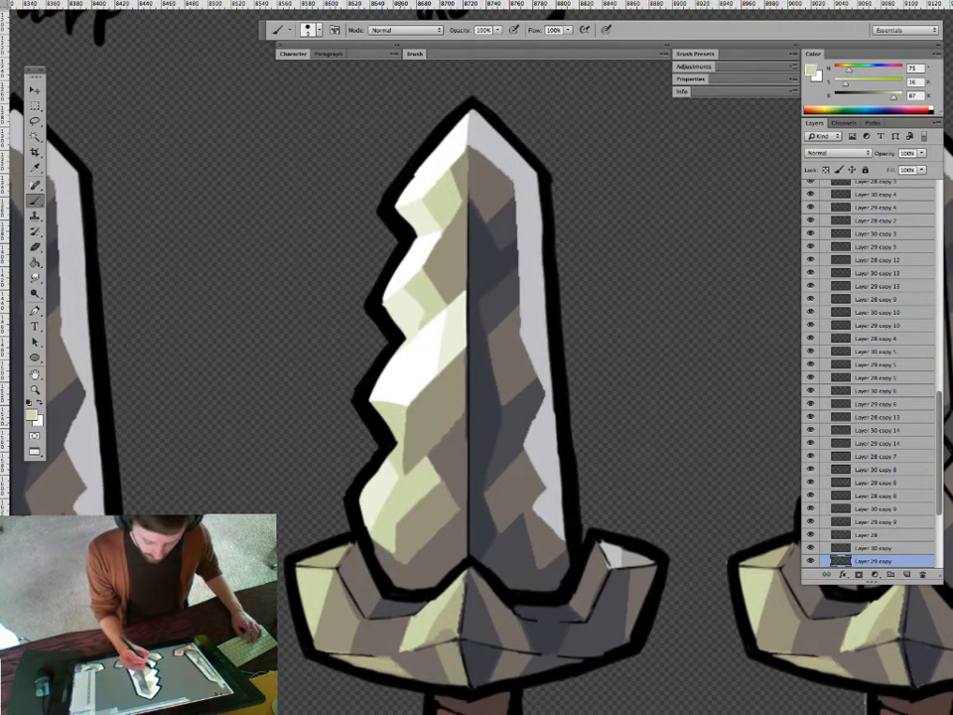
left_click(378, 491, "alt")
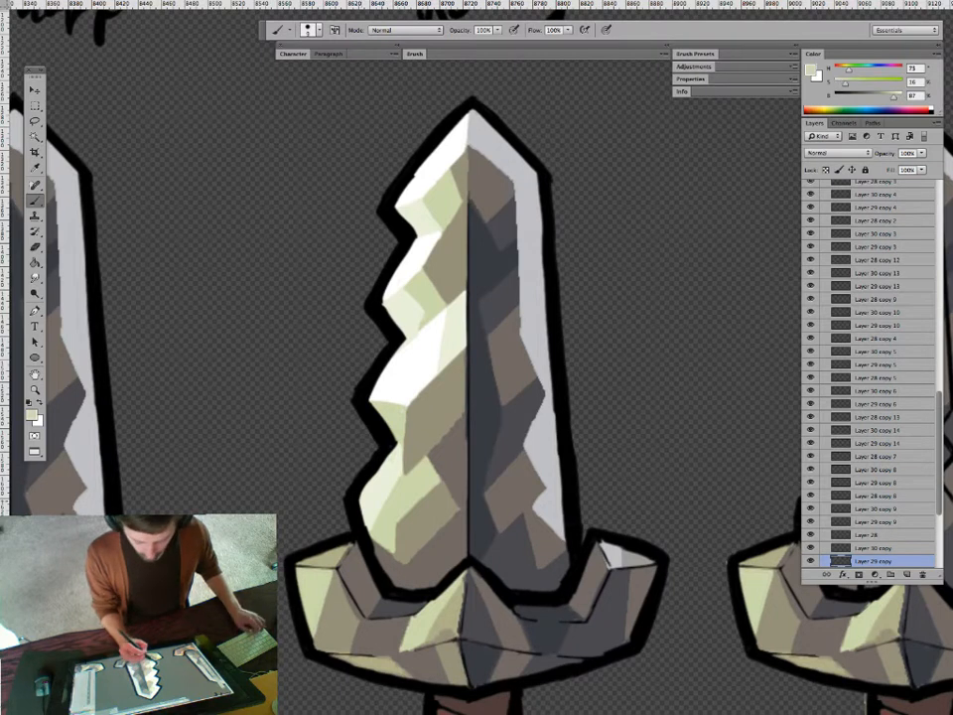
Outline a grey-brown facet inside the light grey edge plane of the corroded sword's blade and fill it with sampled grey-brown.
key("z")
left_click_drag(481, 511, 387, 512)
left_click_drag(576, 606, 509, 515)
left_click_drag(392, 404, 362, 390)
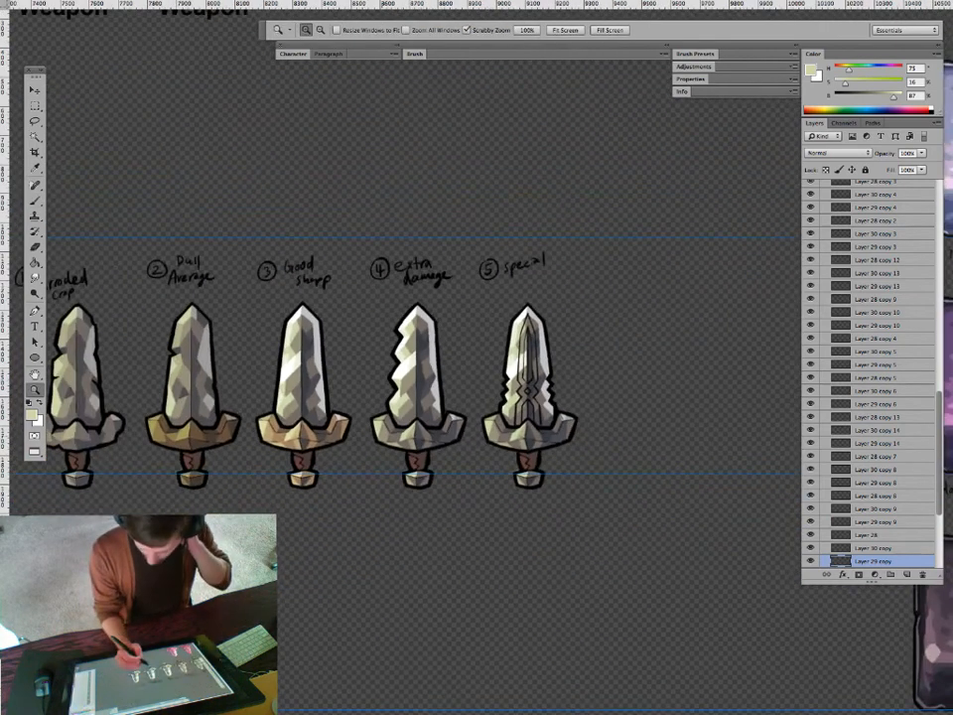
left_click_drag(238, 389, 268, 390)
left_click_drag(199, 397, 485, 404)
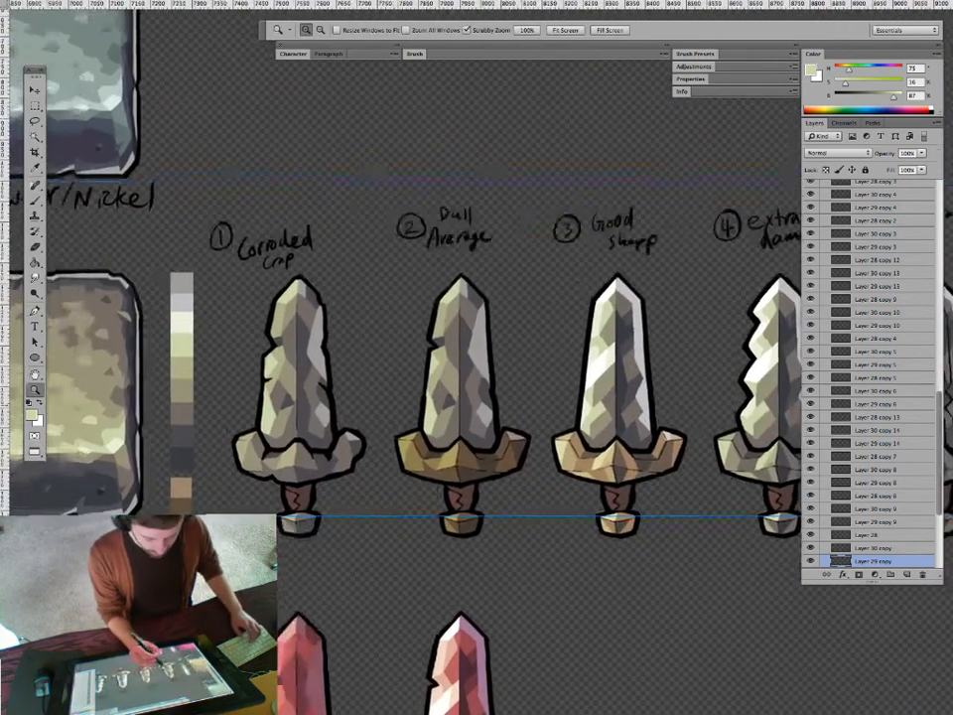
left_click_drag(308, 415, 363, 415)
key("v")
left_click_drag(310, 350, 278, 349)
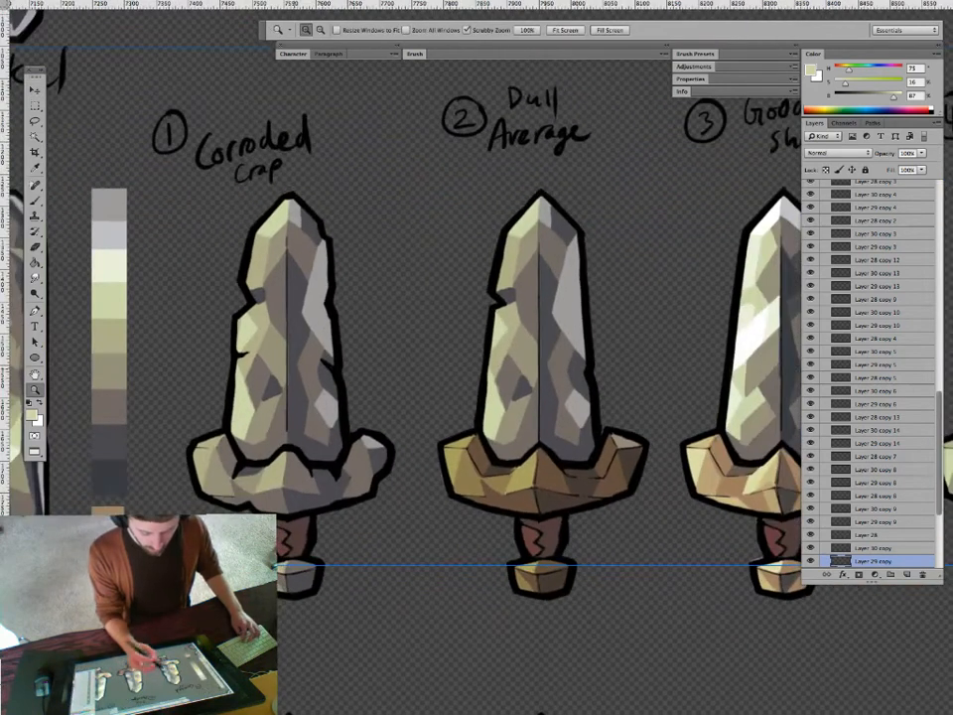
left_click(308, 273, "alt")
left_click_drag(311, 275, 326, 339)
key("g")
left_click(310, 305)
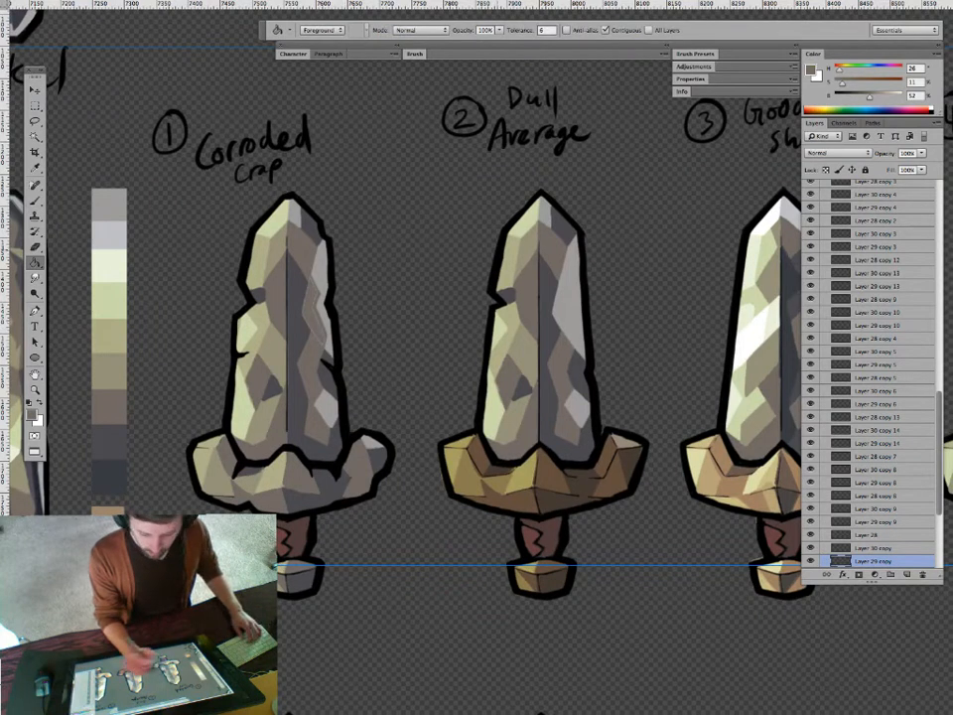
Set the Paint Bucket tolerance to 8 and brush over the leftover outline around the corroded blade's new grey-brown facet.
left_click(545, 30)
type("8z")
left_click_drag(323, 316, 408, 316)
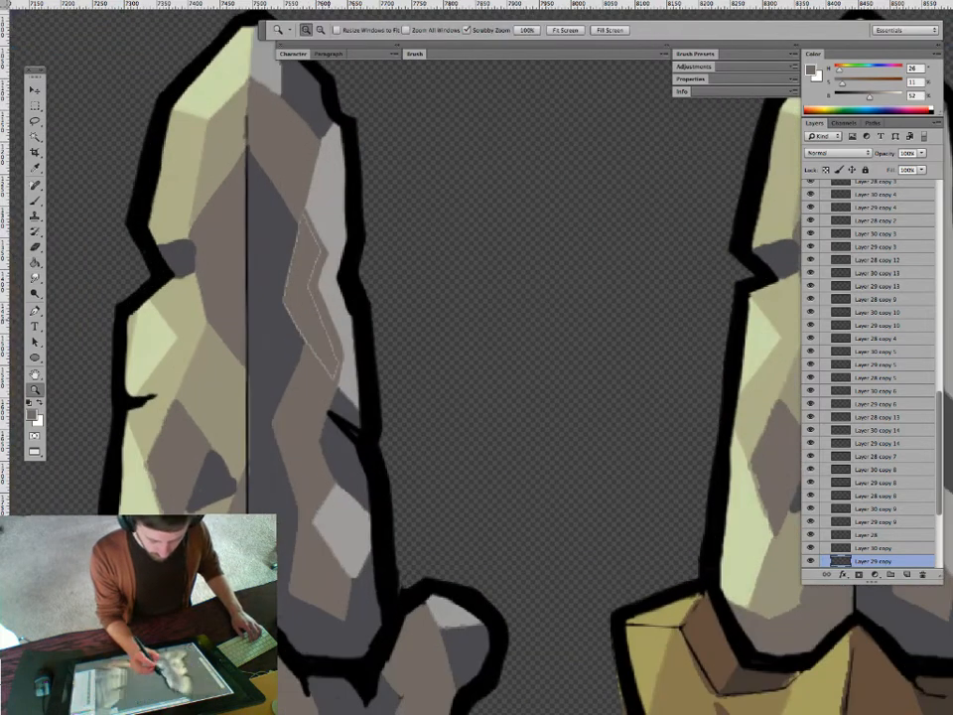
key("b")
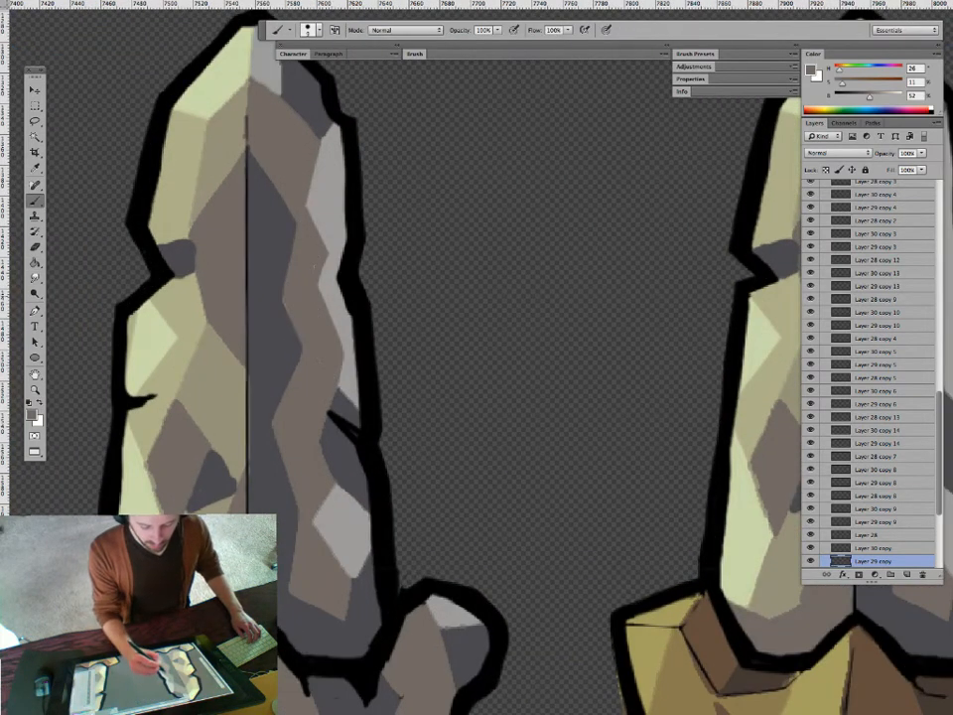
Fill the remaining light grey edge facet of the corroded sword's blade with a sampled dark red.
key("z")
left_click_drag(360, 443, 267, 443)
mouse_move(328, 437)
left_mouse_down()
mouse_move(308, 290)
mouse_move(350, 276)
mouse_move(370, 353)
left_mouse_up()
key("b")
left_click(287, 445, "alt")
key("z")
key("g")
left_click(336, 179)
key("z")
mouse_move(352, 260)
left_mouse_down()
mouse_move(476, 260)
mouse_move(346, 260)
left_mouse_up()
key("g")
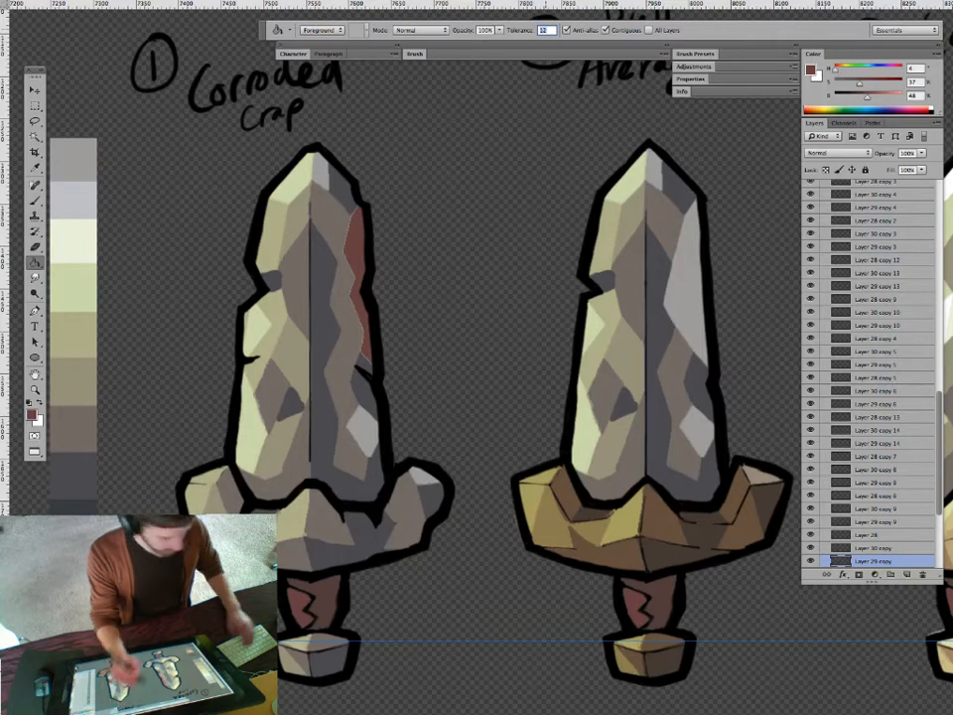
Clean up the upper inner border of the corroded blade's red edge facet with the adjacent grey-brown.
key("z")
left_click_drag(363, 285, 427, 285)
key("b")
left_click(320, 194, "alt")
left_click_drag(335, 167, 326, 219)
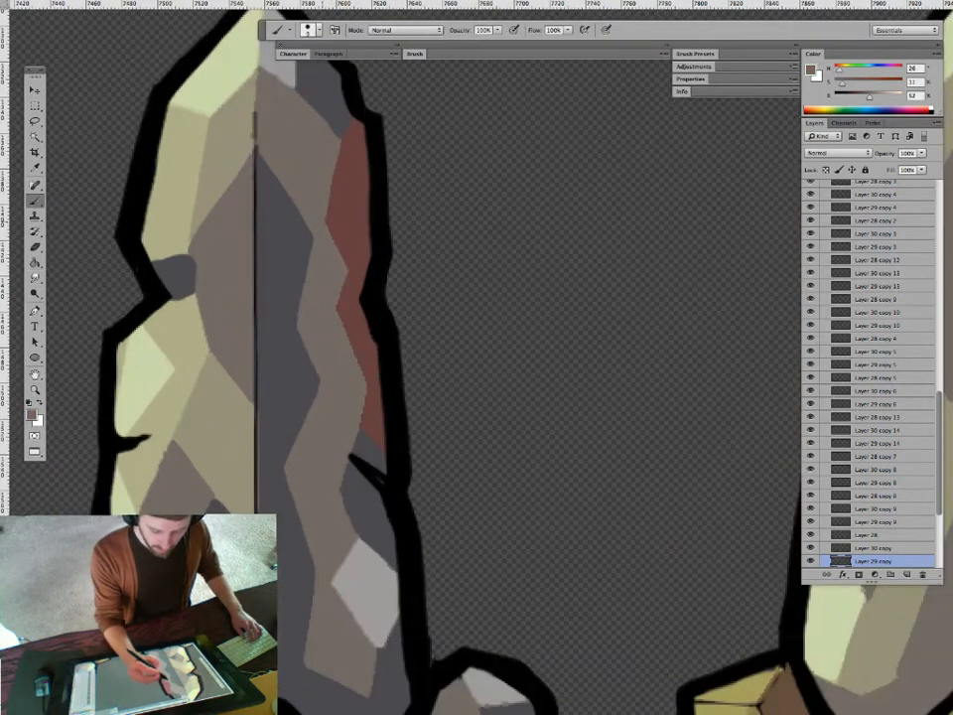
Fill the light grey diamond facet low on the corroded blade with the dark red of its edge facet.
key("z")
left_click_drag(360, 355, 298, 354)
key("g")
left_click(358, 303, "alt")
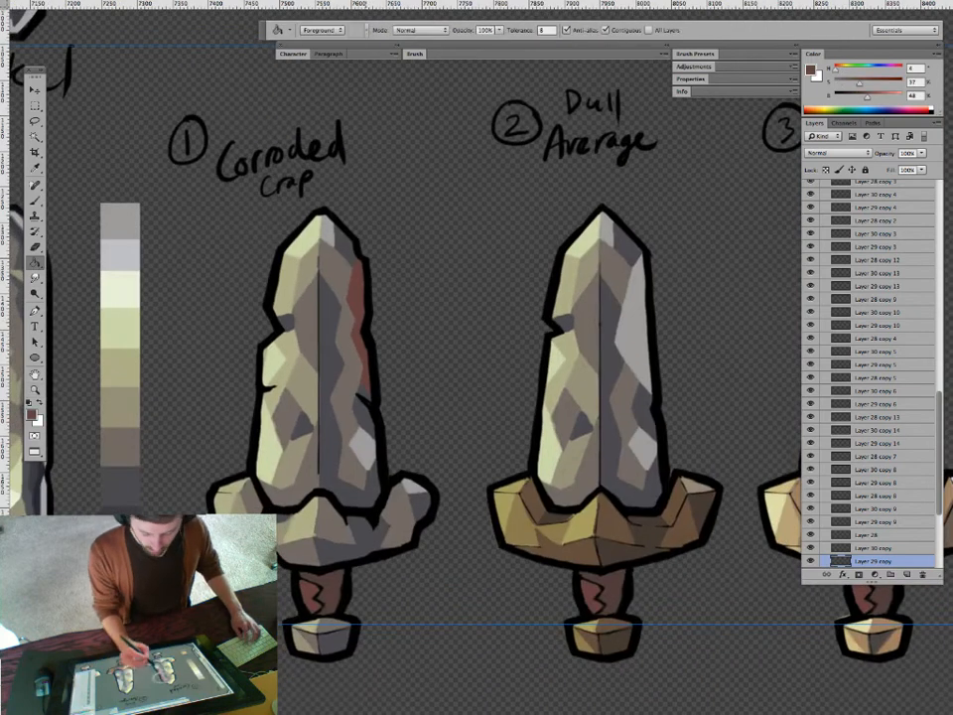
left_click(364, 449)
key("z")
left_click_drag(389, 479, 356, 478)
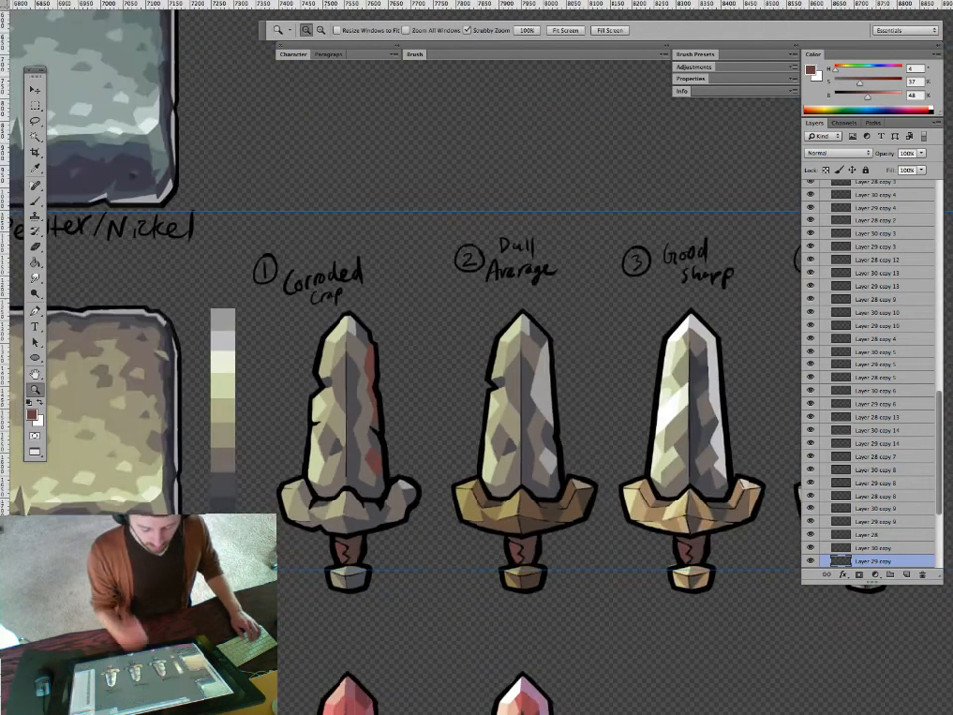
Outline and fill a dark red rust facet at the tip of the corroded sword's blade.
mouse_move(363, 425)
left_mouse_down()
mouse_move(357, 406)
mouse_move(399, 406)
left_mouse_up()
key("b")
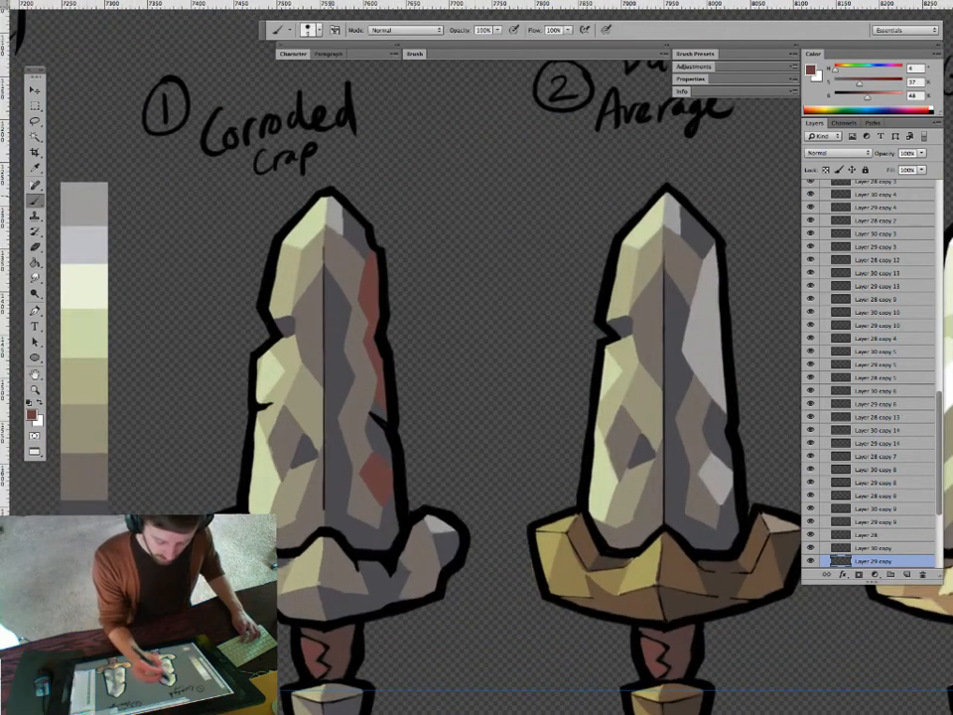
left_click_drag(324, 198, 346, 225)
key("g")
left_click(334, 209)
key("b")
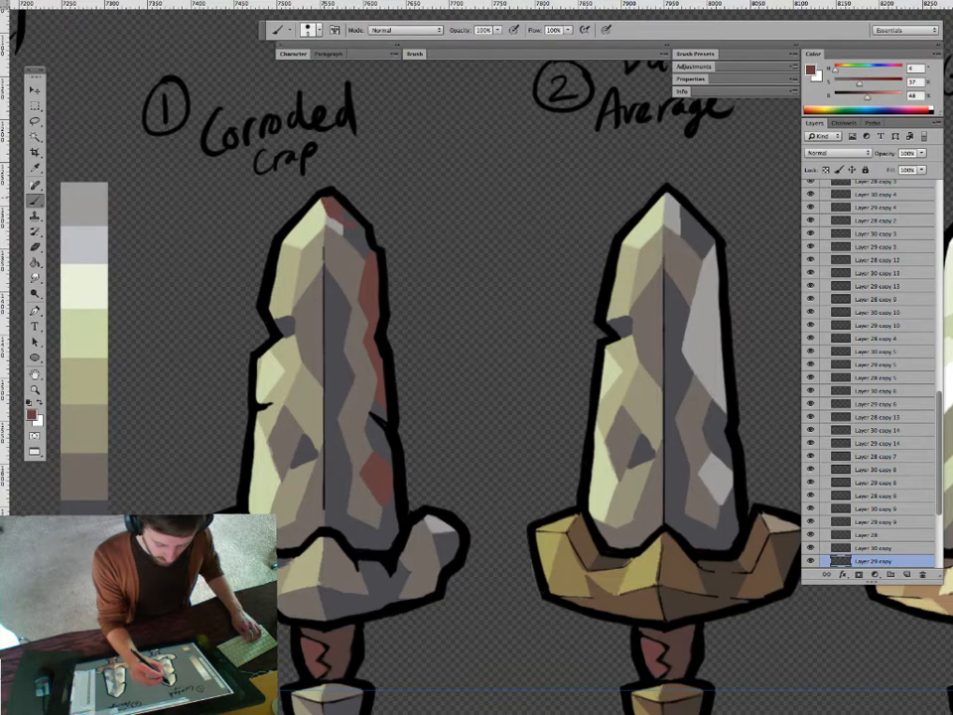
Fill the leftover light grey patch below the corroded blade's red tip with the adjacent dark grey.
left_click(359, 237, "alt")
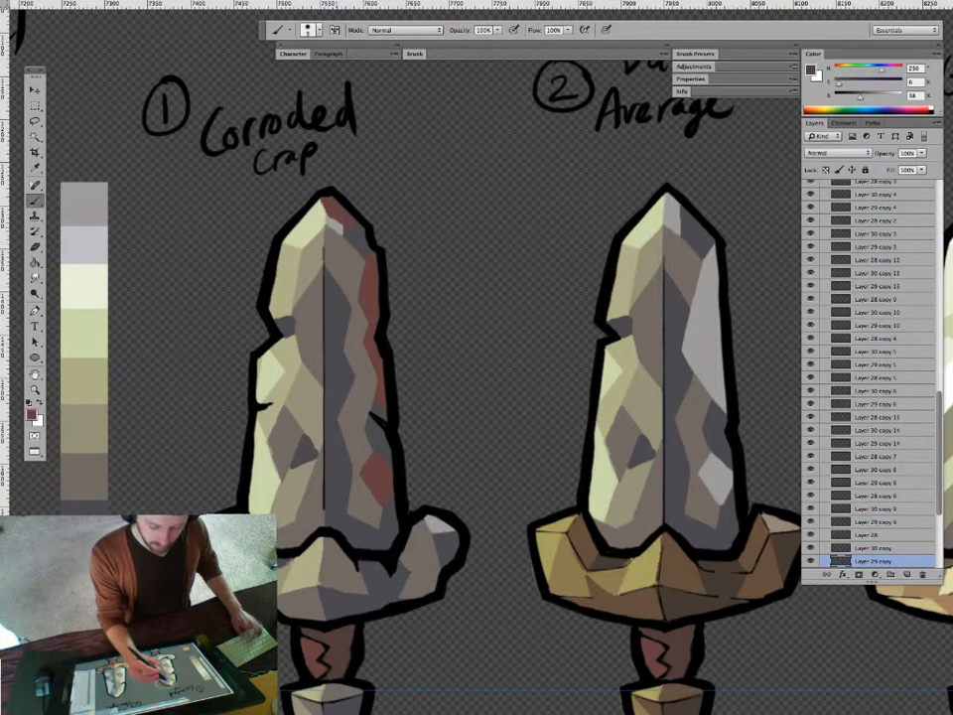
key("g")
left_click(336, 228)
key("b")
key("g")
key("b")
Paint dark red rust facets over the corroded blade's notch, the middle of its shaded half and both lower corners.
left_click(344, 216, "alt")
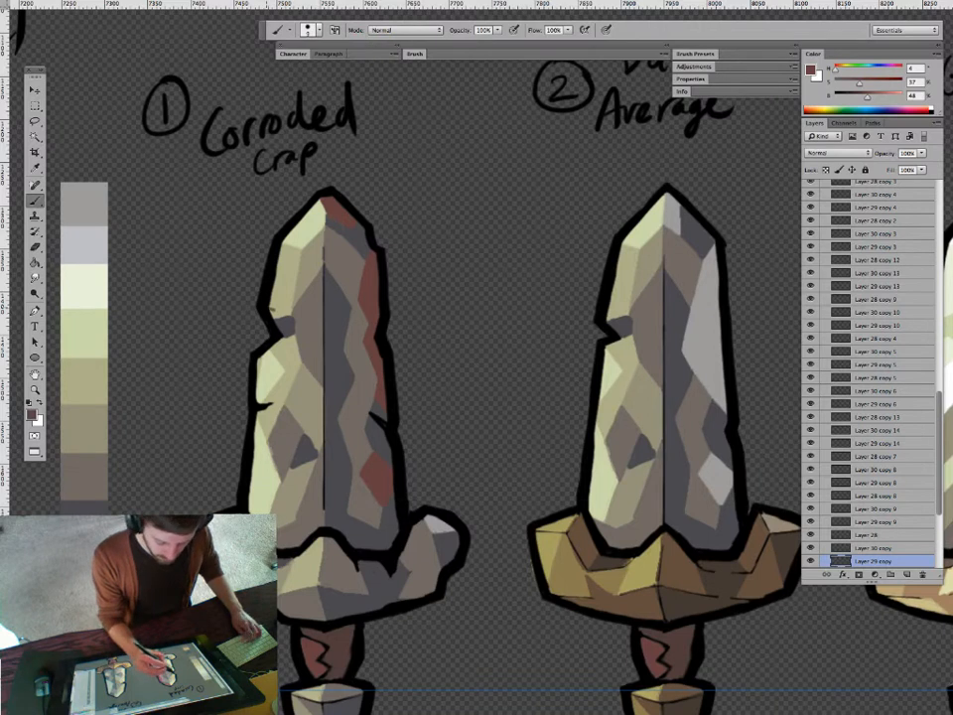
mouse_move(295, 333)
left_mouse_down()
mouse_move(268, 353)
mouse_move(288, 338)
mouse_move(278, 315)
left_mouse_up()
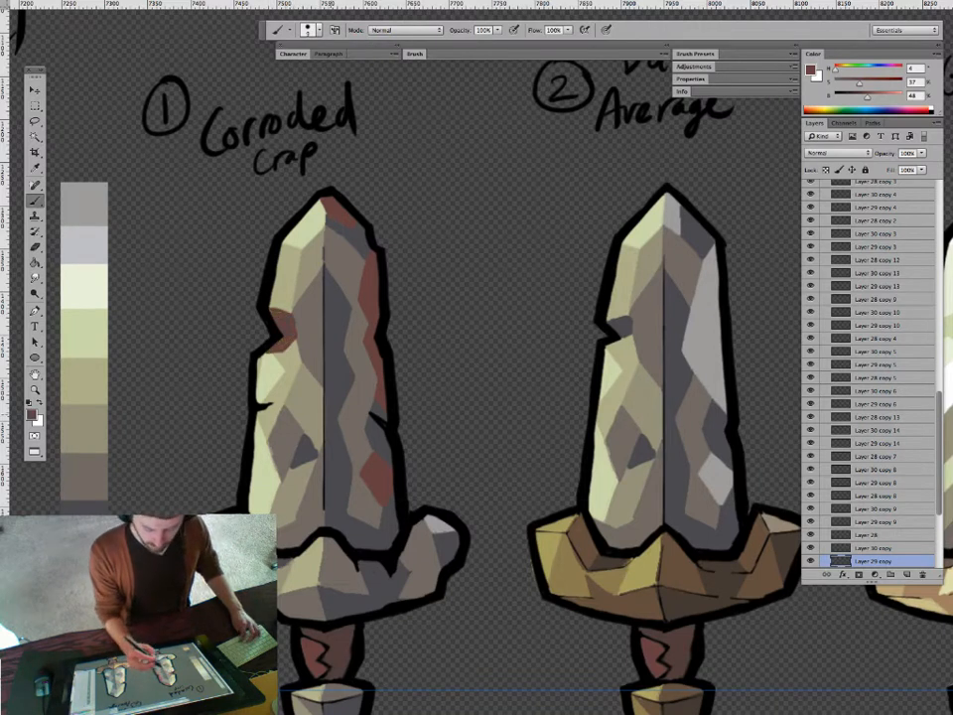
mouse_move(343, 417)
left_mouse_down()
mouse_move(346, 442)
mouse_move(342, 407)
mouse_move(349, 435)
left_mouse_up()
mouse_move(409, 495)
left_mouse_down()
mouse_move(360, 494)
mouse_move(407, 495)
left_mouse_up()
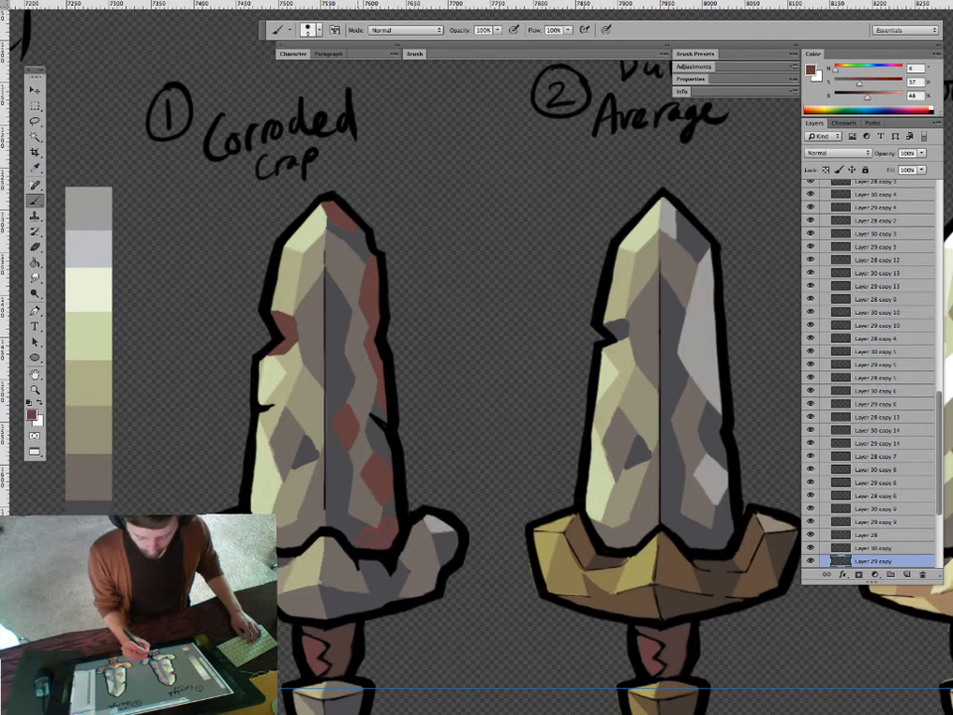
left_click_drag(432, 477, 479, 415)
left_click_drag(308, 461, 327, 479)
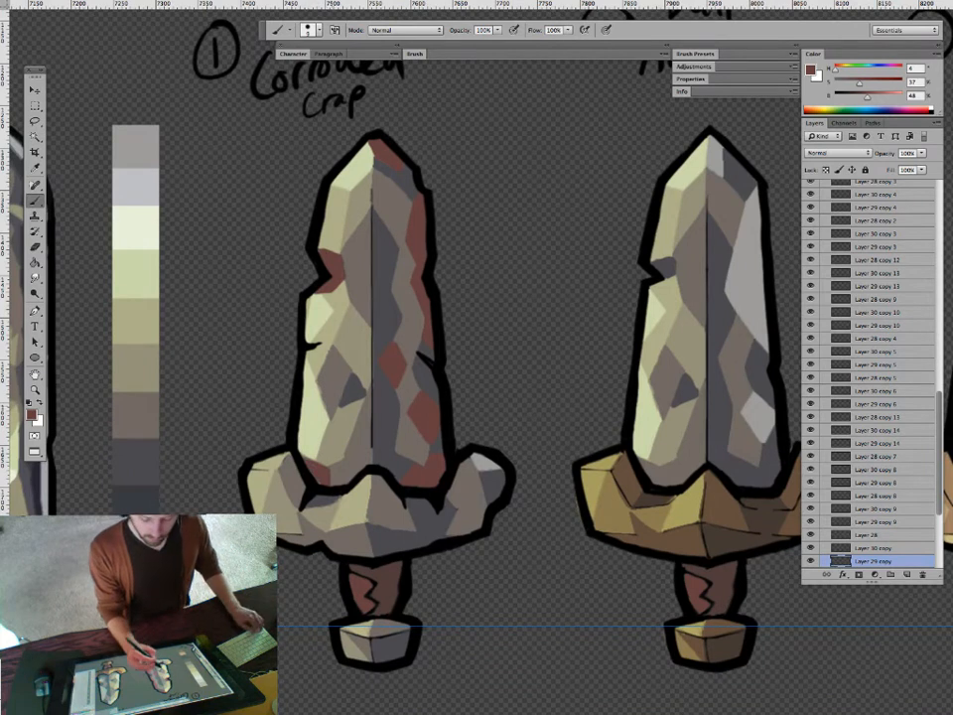
Fill the pale green highlight facets on the lit half of the corroded blade with tan.
key("g")
left_click(317, 316)
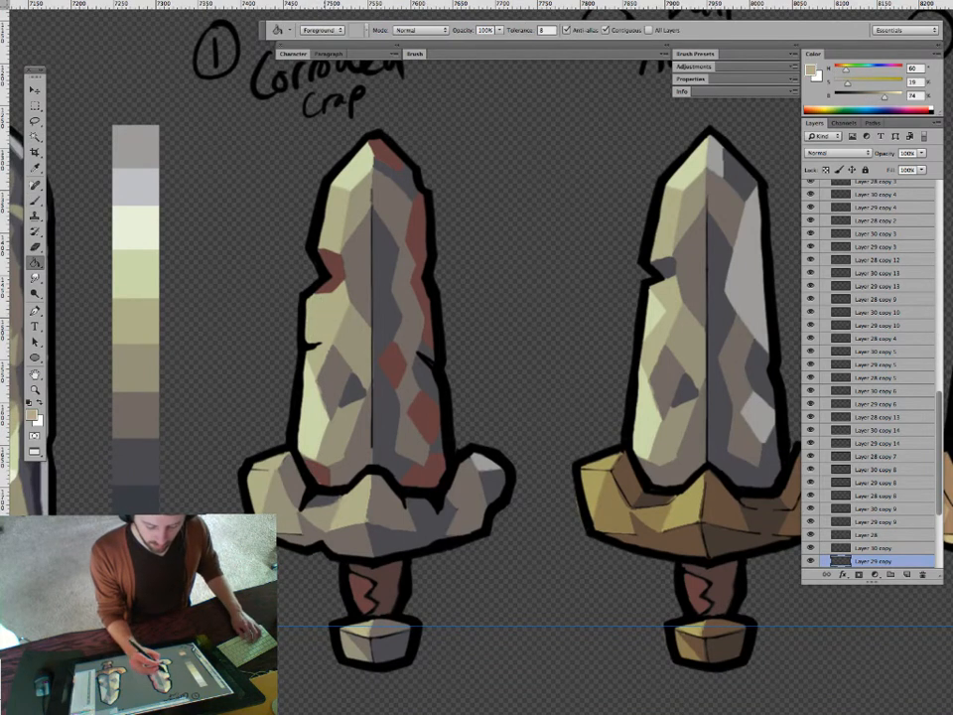
key("z")
left_click_drag(358, 356, 238, 357)
left_click_drag(354, 328, 447, 327)
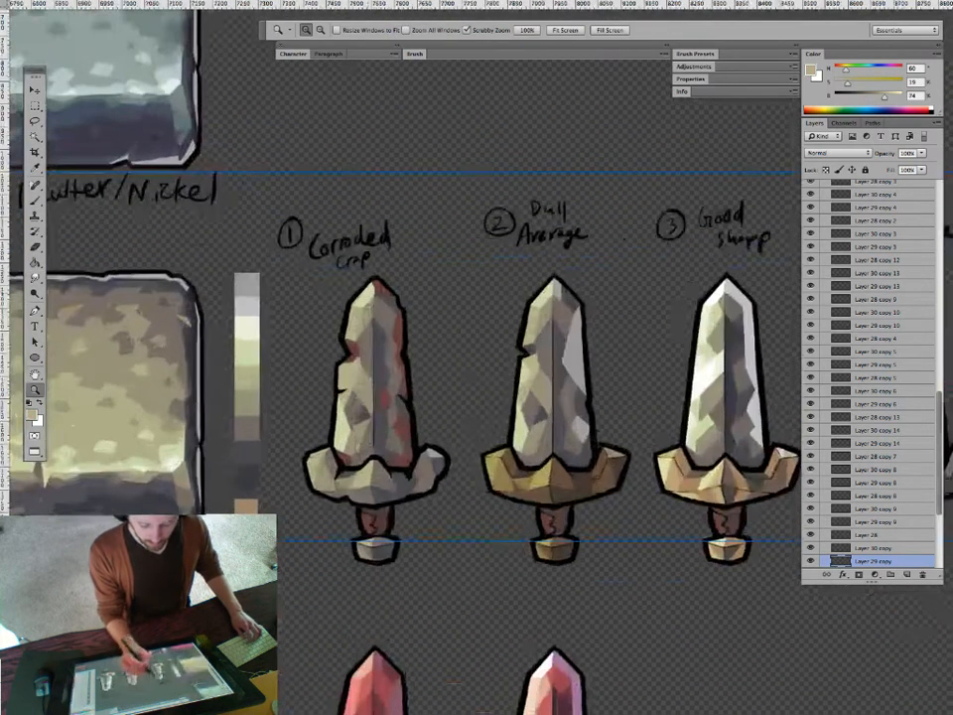
key("g")
mouse_move(402, 437)
left_mouse_down()
mouse_move(358, 403)
mouse_move(243, 404)
mouse_move(298, 404)
mouse_move(268, 404)
left_mouse_up()
key("z")
left_click_drag(440, 467, 352, 467)
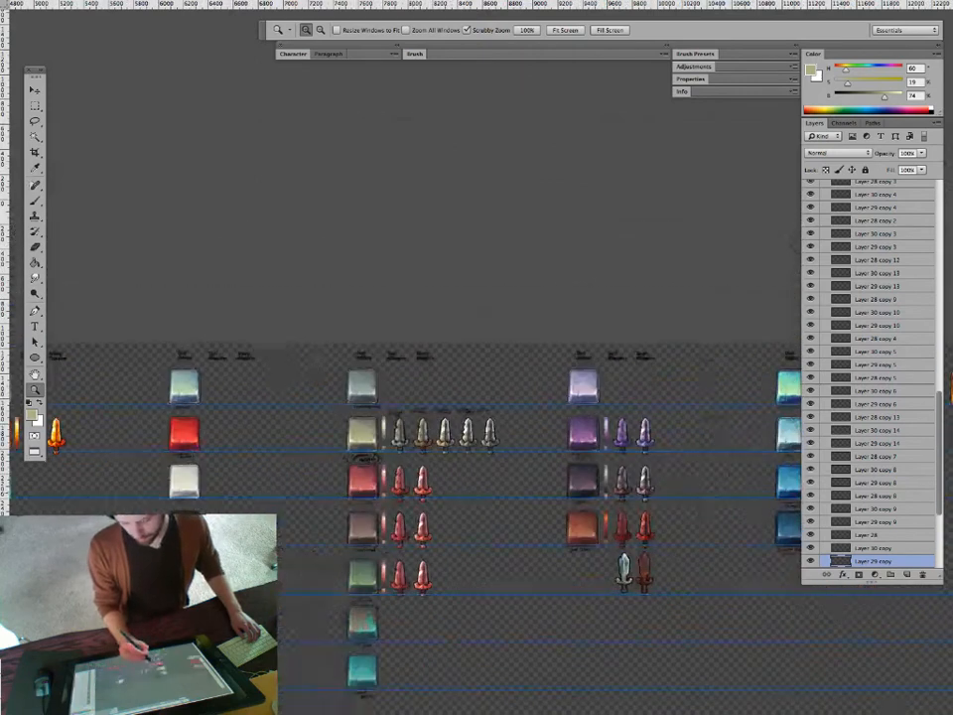
Reshape the light grey edge plane of the dull average sword by adding a sampled grey-brown facet along its inner side.
left_click_drag(425, 439, 557, 439)
key("b")
key("z")
left_click_drag(436, 339, 467, 339)
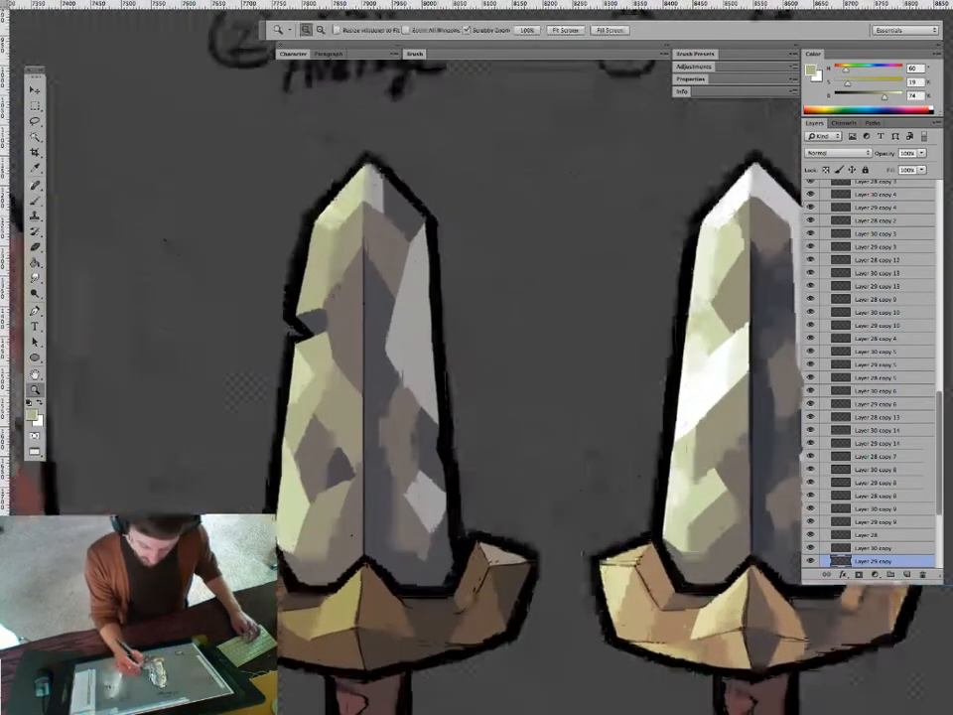
key("b")
left_click(404, 405, "alt")
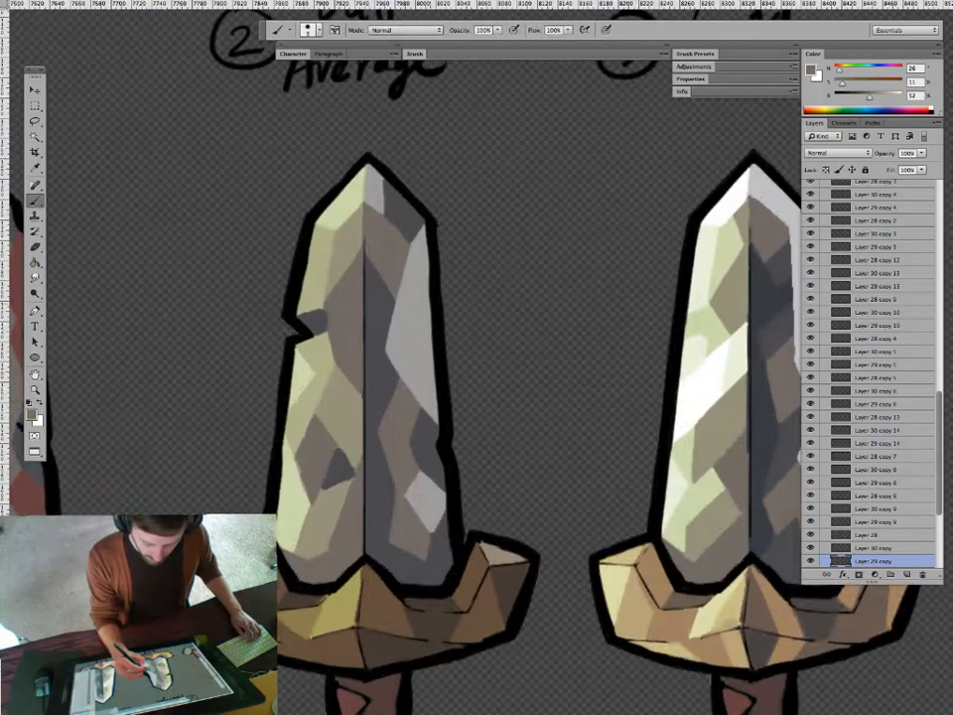
key("z")
mouse_move(448, 447)
left_mouse_down()
mouse_move(343, 447)
mouse_move(436, 447)
left_mouse_up()
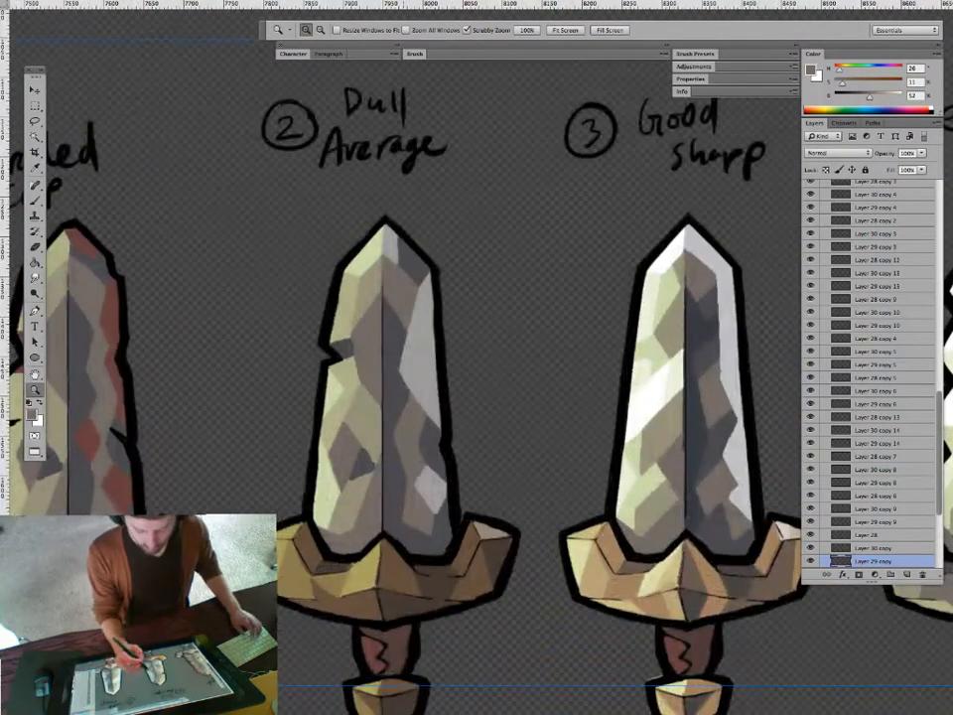
key("g")
key("shift+g")
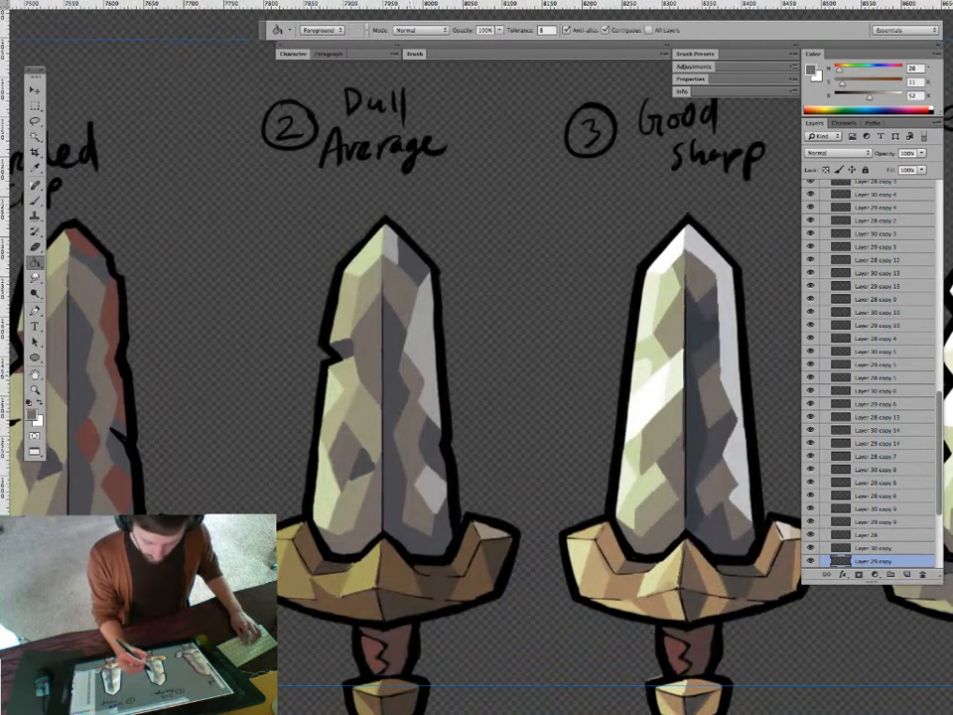
Fill the notch and dark grey facets of the dull average sword's blade with a sampled dark blue-grey.
key("z")
mouse_move(421, 448)
left_mouse_down()
mouse_move(318, 449)
mouse_move(453, 449)
mouse_move(294, 447)
left_mouse_up()
key("b")
key("z")
left_click_drag(542, 527, 439, 452)
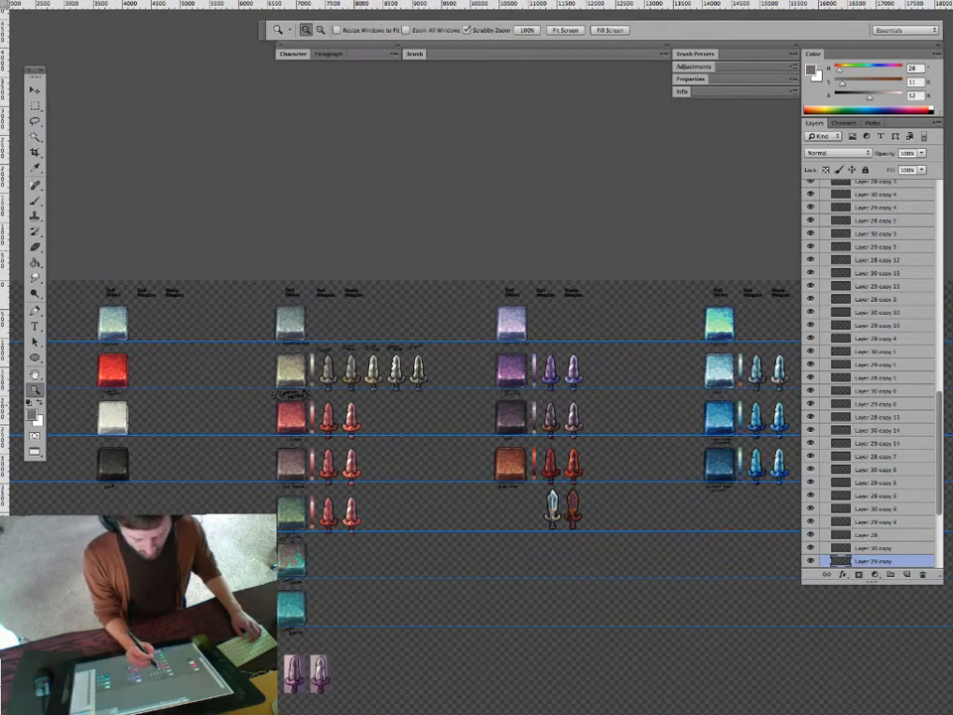
left_click_drag(439, 427, 440, 421)
left_click_drag(350, 368, 473, 368)
left_click(373, 380, "alt")
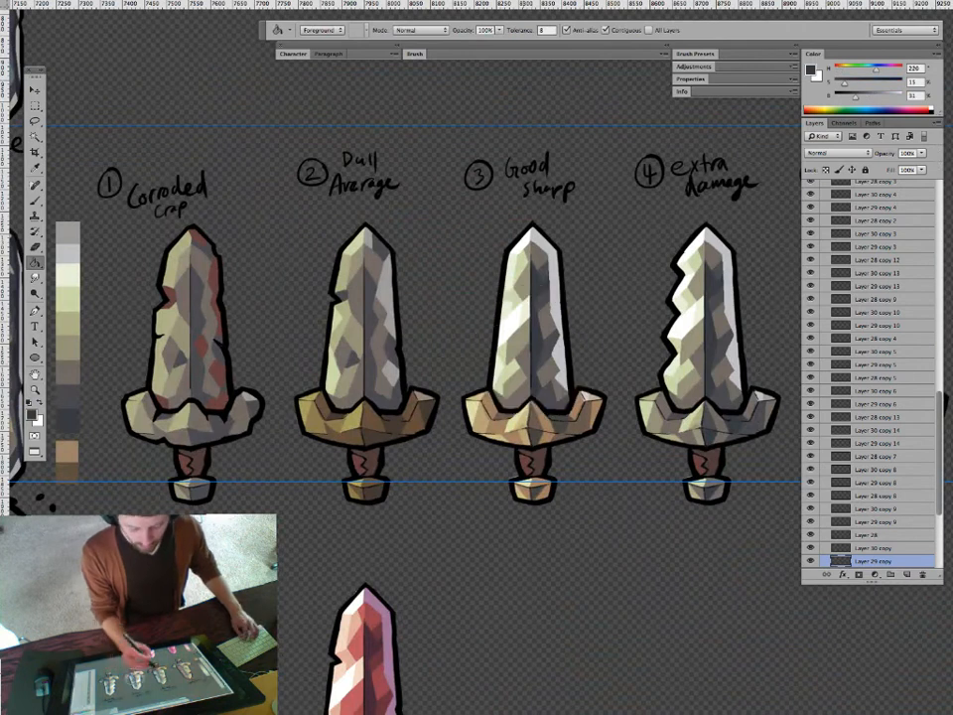
left_click(382, 389)
mouse_move(400, 400)
left_mouse_down()
mouse_move(320, 400)
mouse_move(395, 400)
left_mouse_up()
left_click(355, 360)
left_click(343, 297)
left_click(381, 251)
left_click_drag(417, 451, 395, 451)
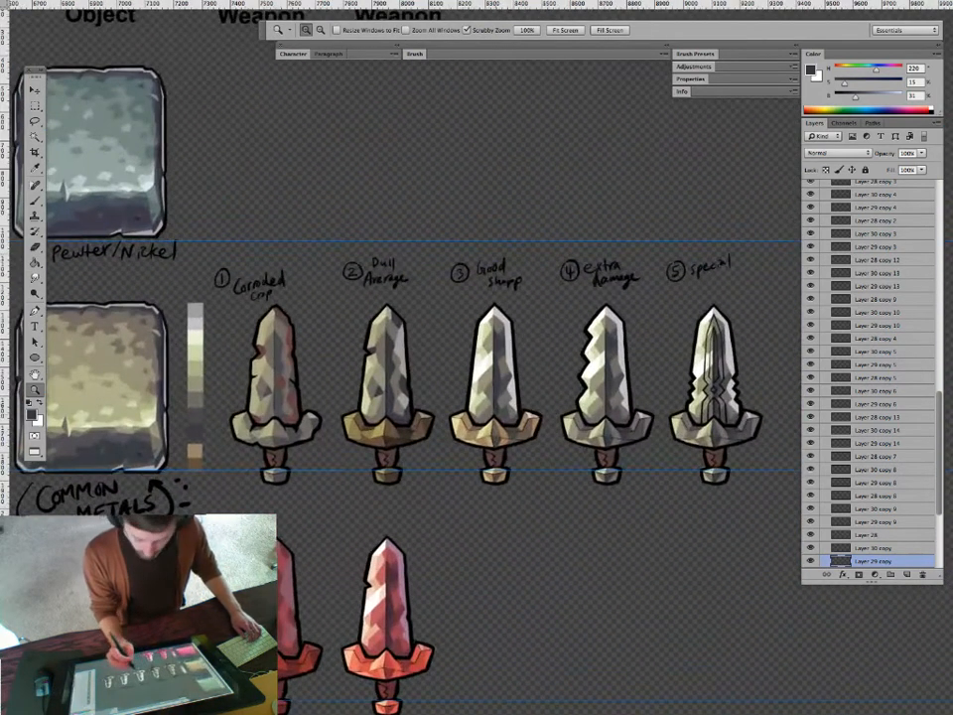
left_click_drag(495, 417, 508, 418)
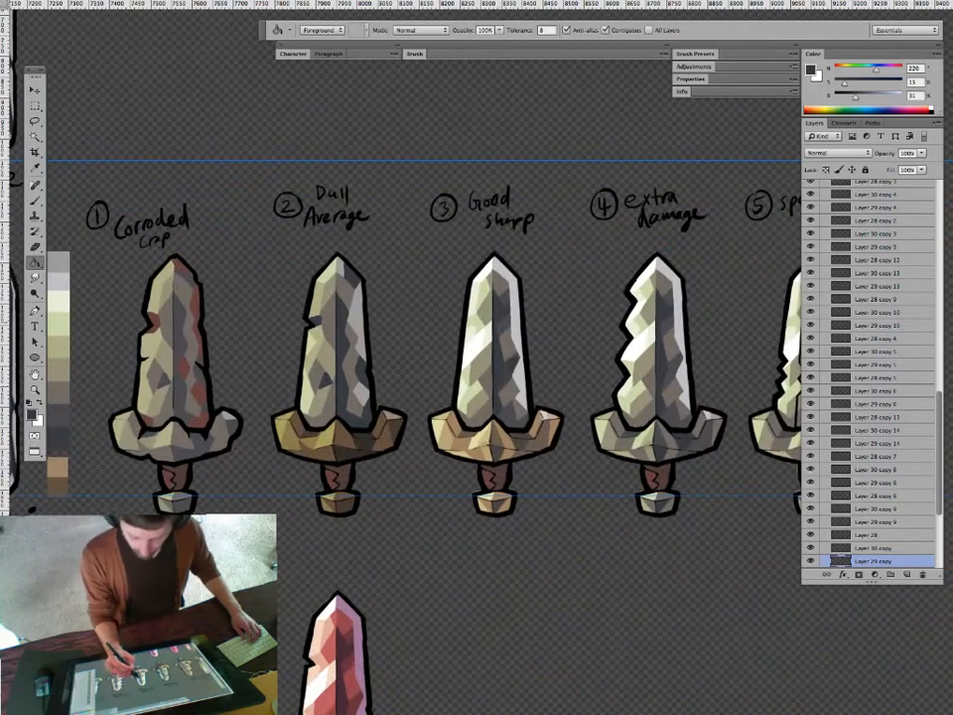
left_click_drag(517, 446, 537, 446)
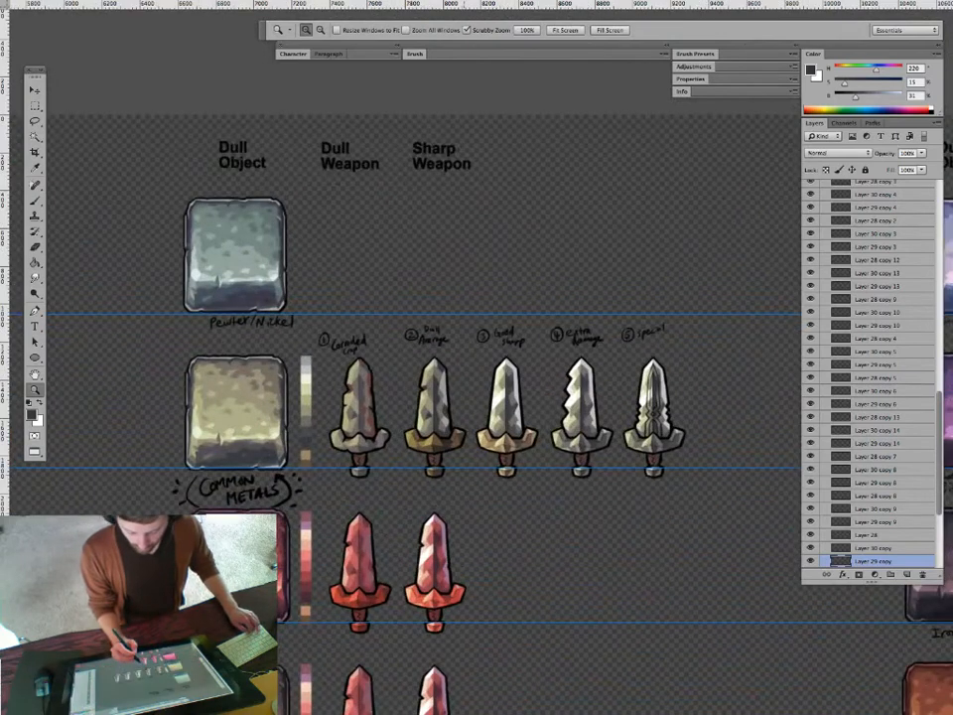
Select the palette strip and the row of five metal swords with one rectangular marquee.
left_click_drag(446, 409, 569, 409)
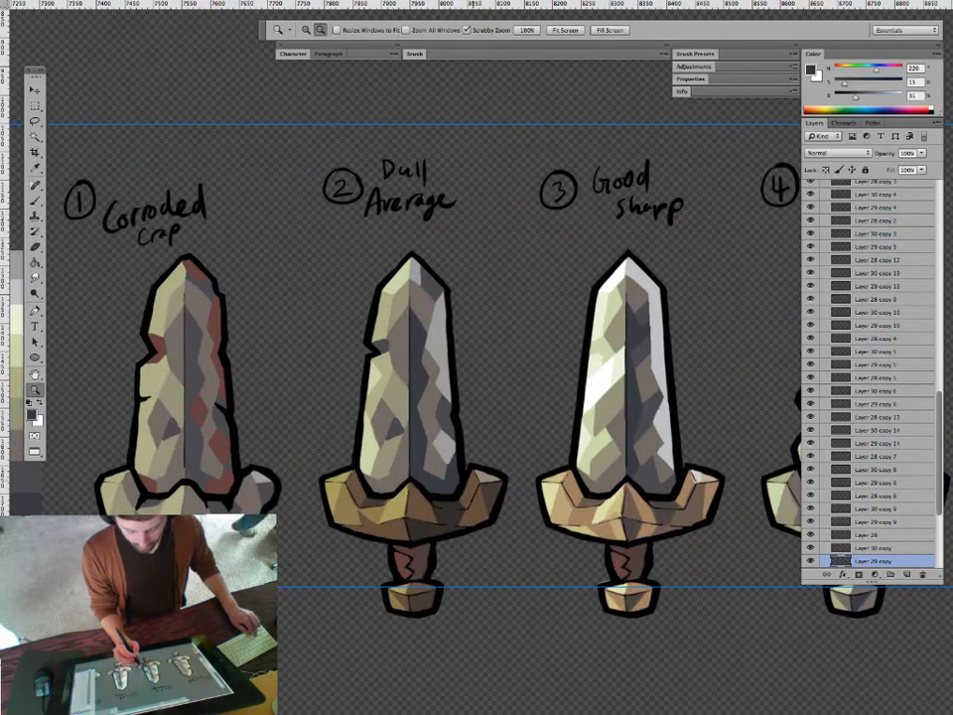
left_click_drag(483, 497, 382, 496)
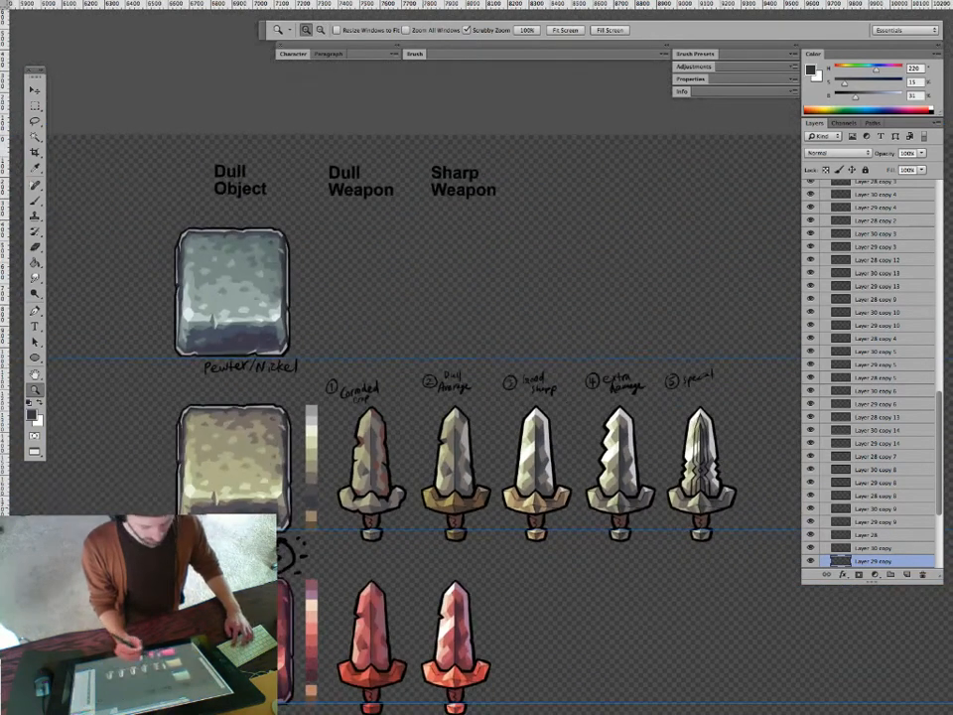
key("m")
left_click_drag(288, 374, 788, 587)
left_click_drag(366, 510, 466, 510)
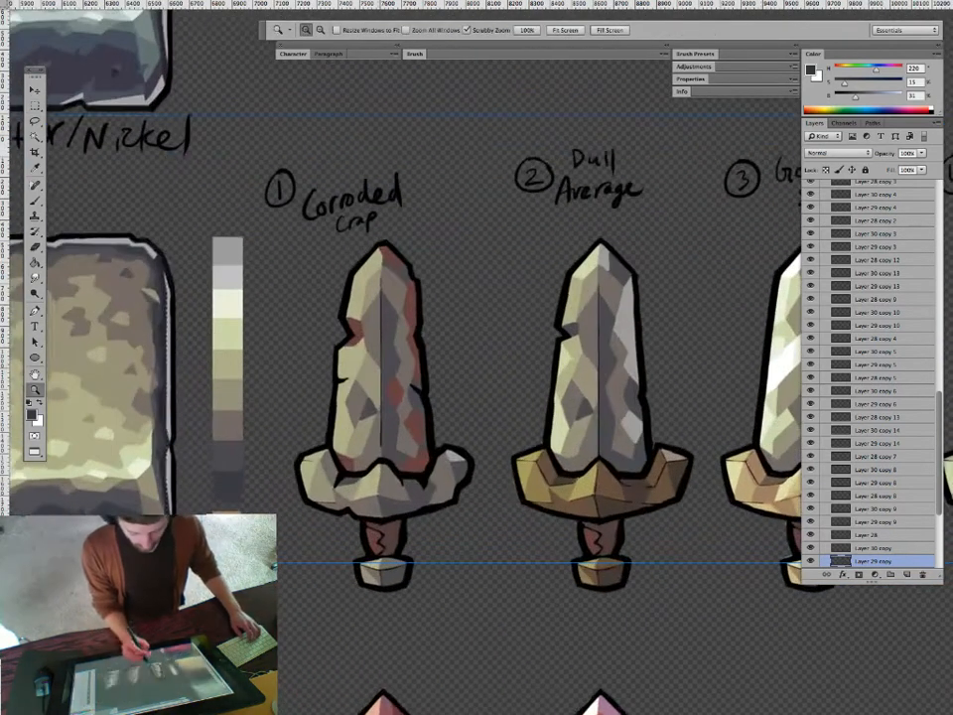
Tint the grey-brown swatch of the palette strip with the sampled dark grey, using 10% and 20% fill opacity.
key("g")
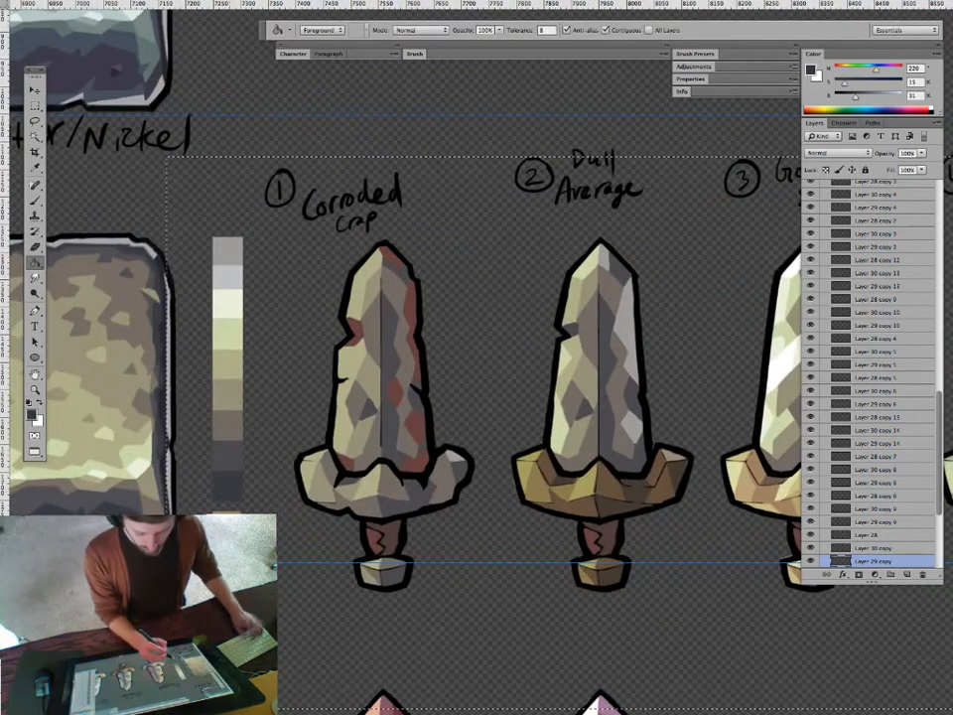
left_click(229, 448, "alt")
left_click(499, 29)
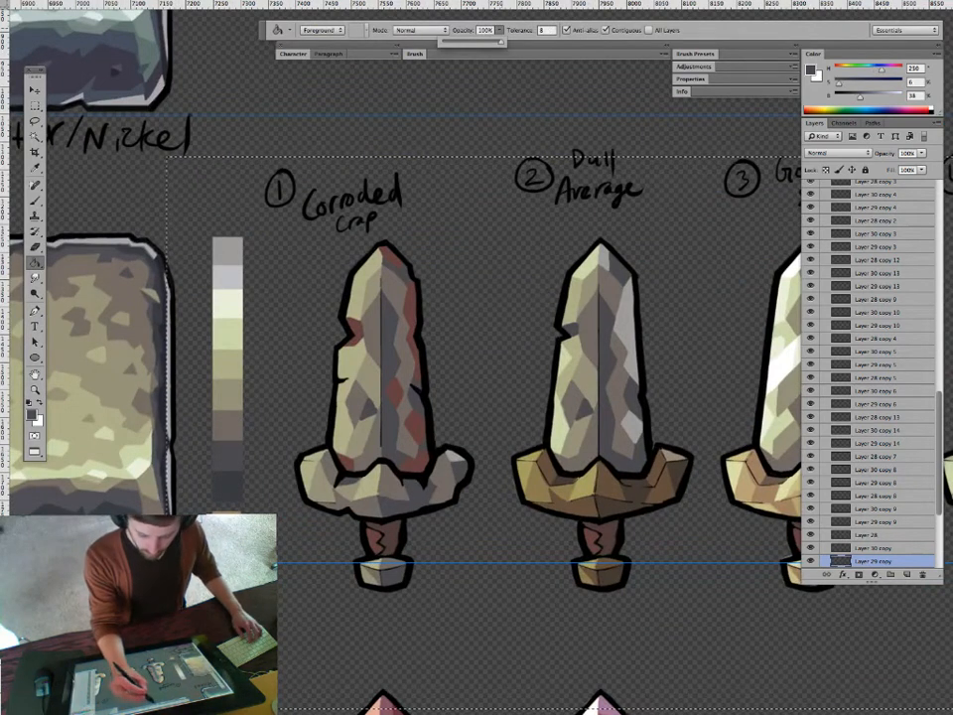
left_click(449, 41)
key("Return")
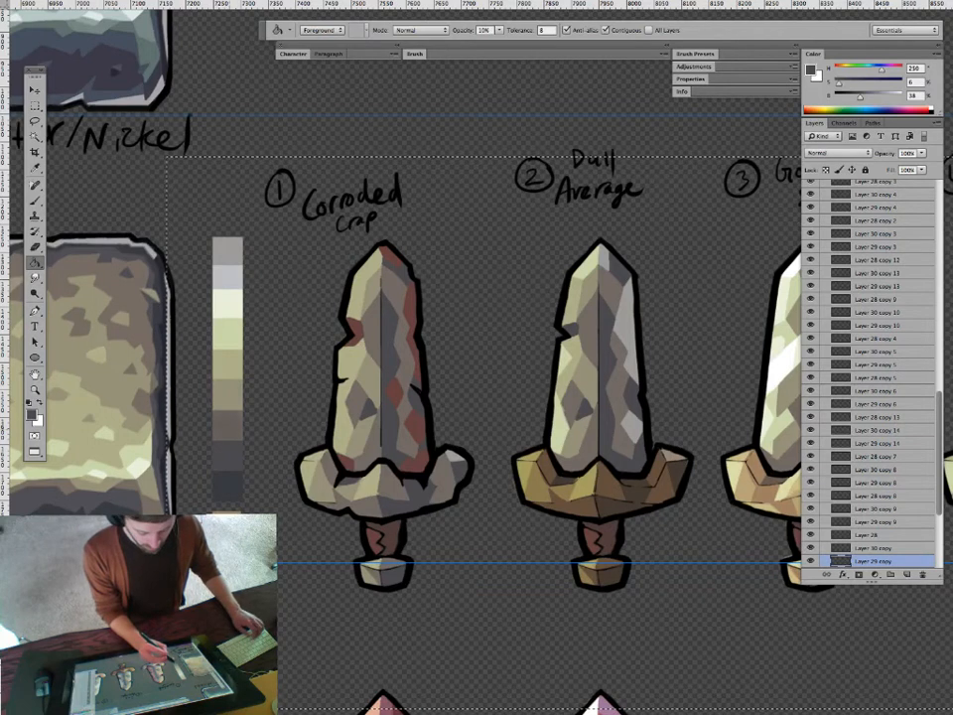
left_click(229, 423, "alt")
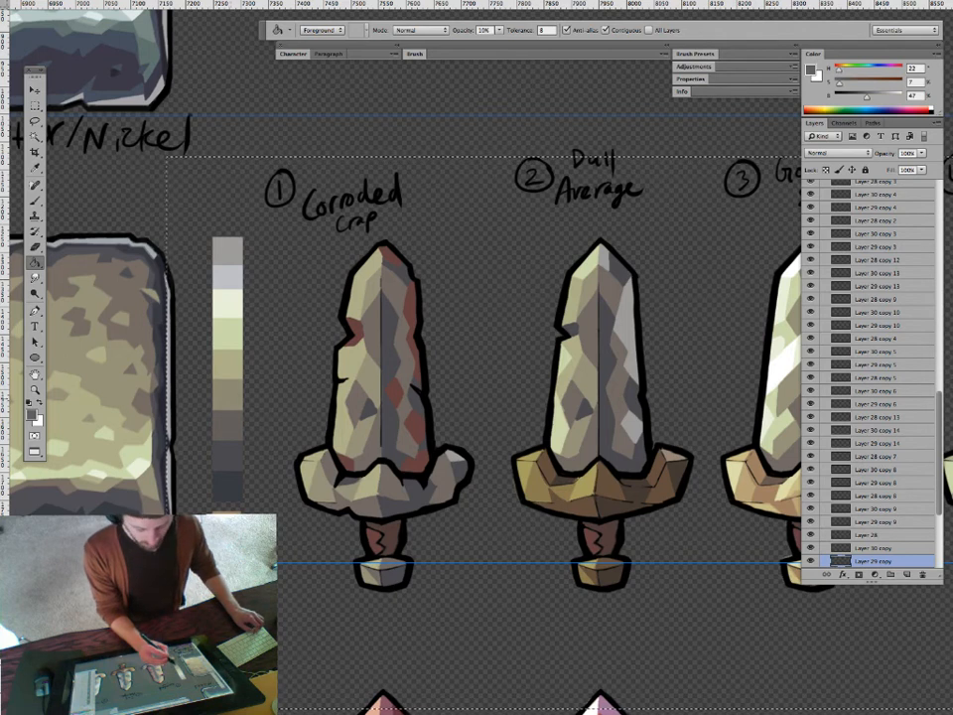
left_click(233, 476, "alt")
left_click(232, 452, "alt")
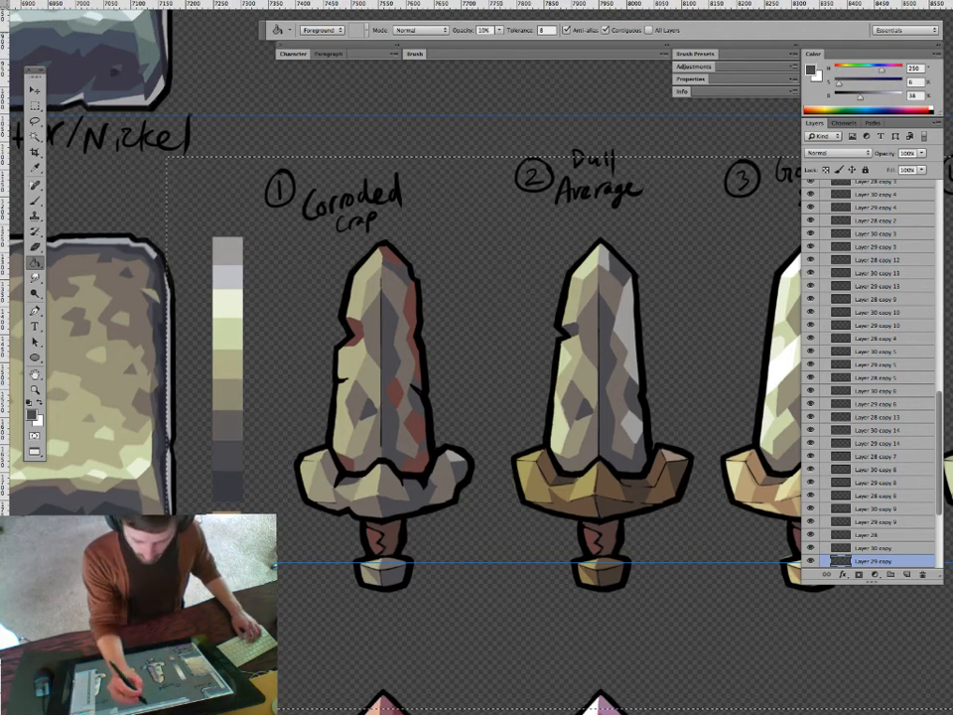
key("2")
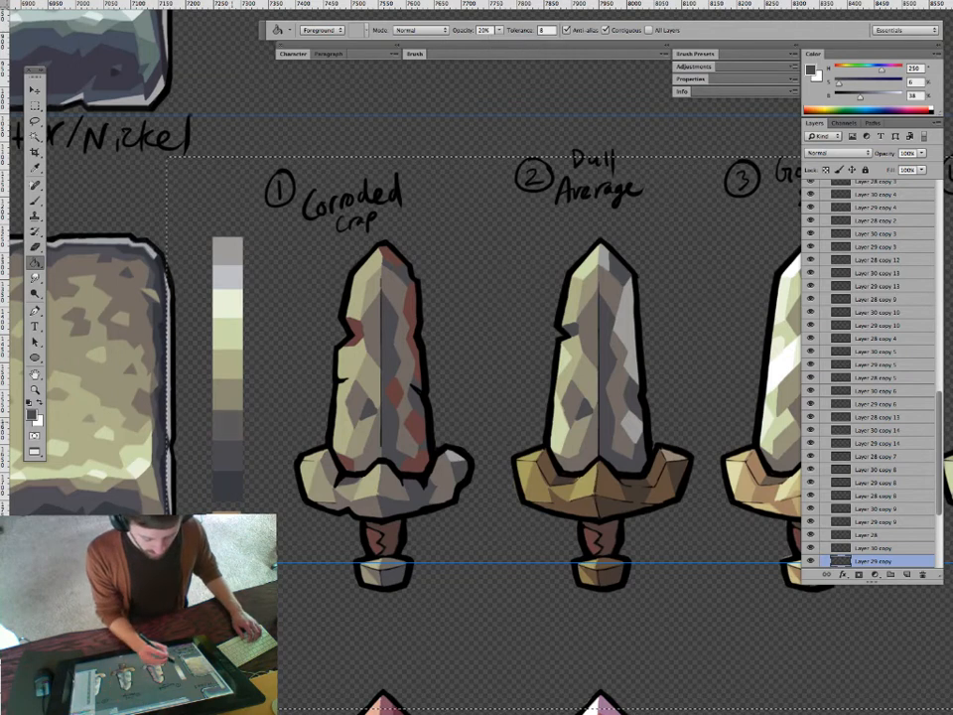
left_click(221, 400, "alt")
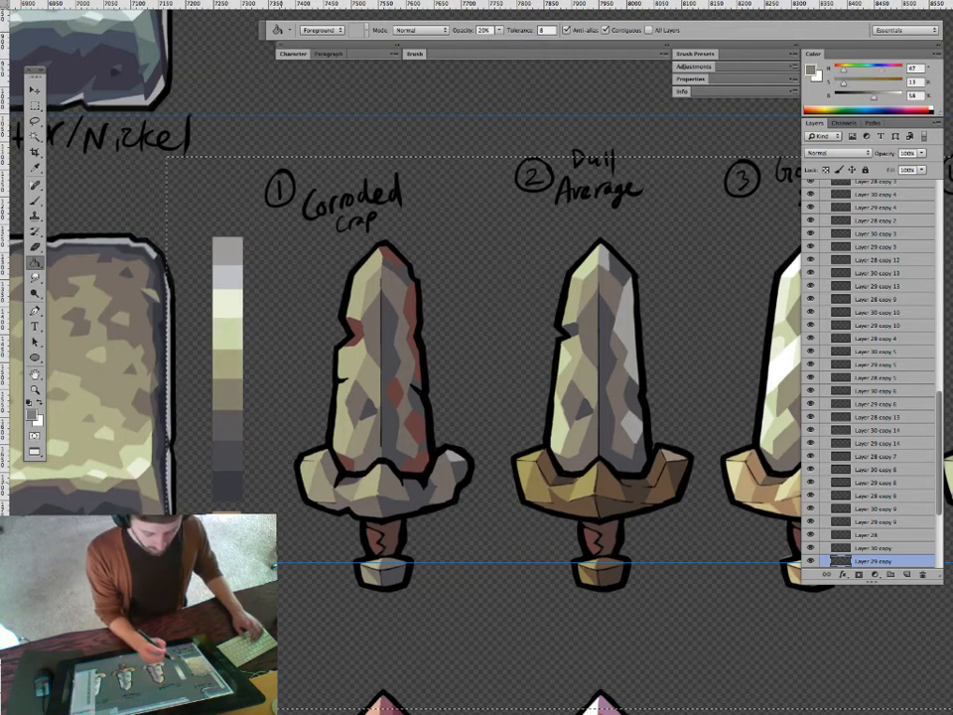
left_click_drag(243, 477, 223, 455)
Replace the dark grey facets across the selected swords with the sampled dark blue-grey, using a non-contiguous fill at 100% opacity.
left_click(213, 462, "alt")
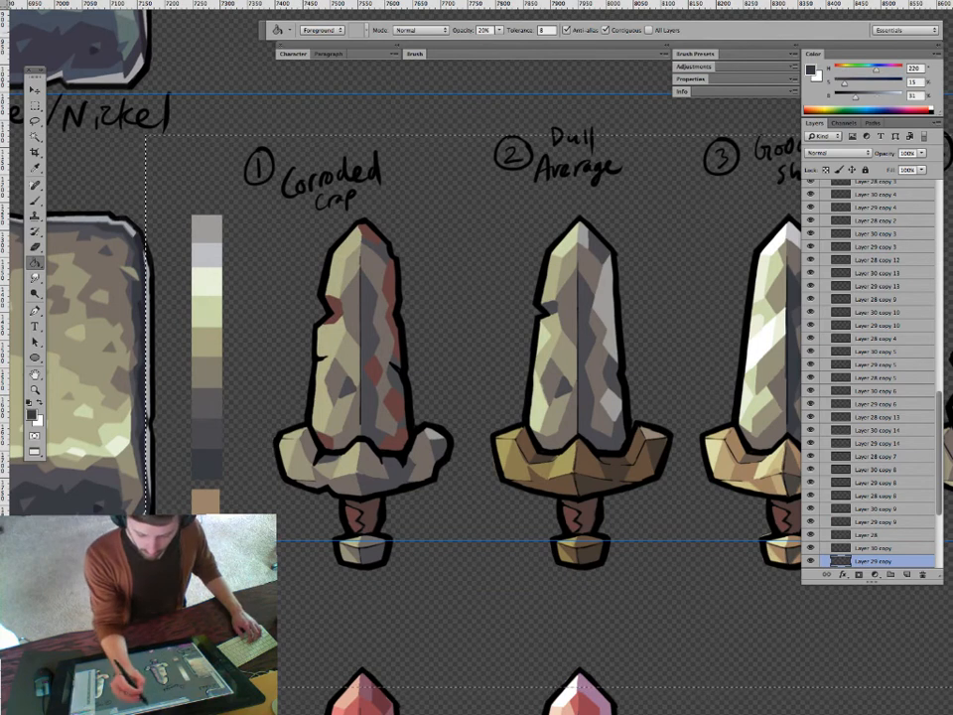
key("0")
left_click_drag(615, 542, 463, 513)
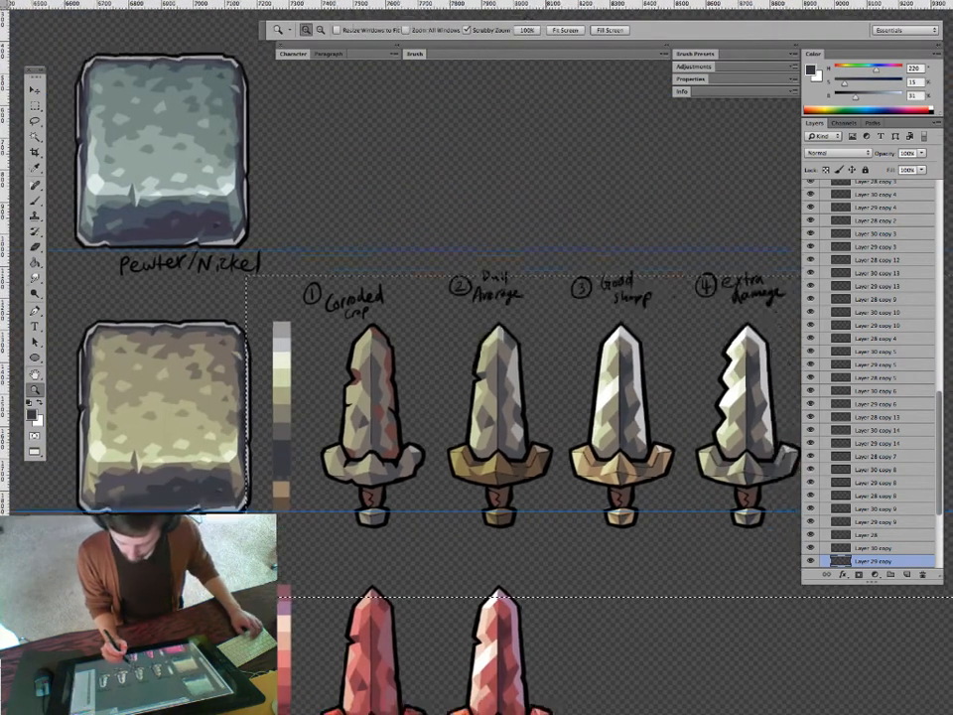
key("g")
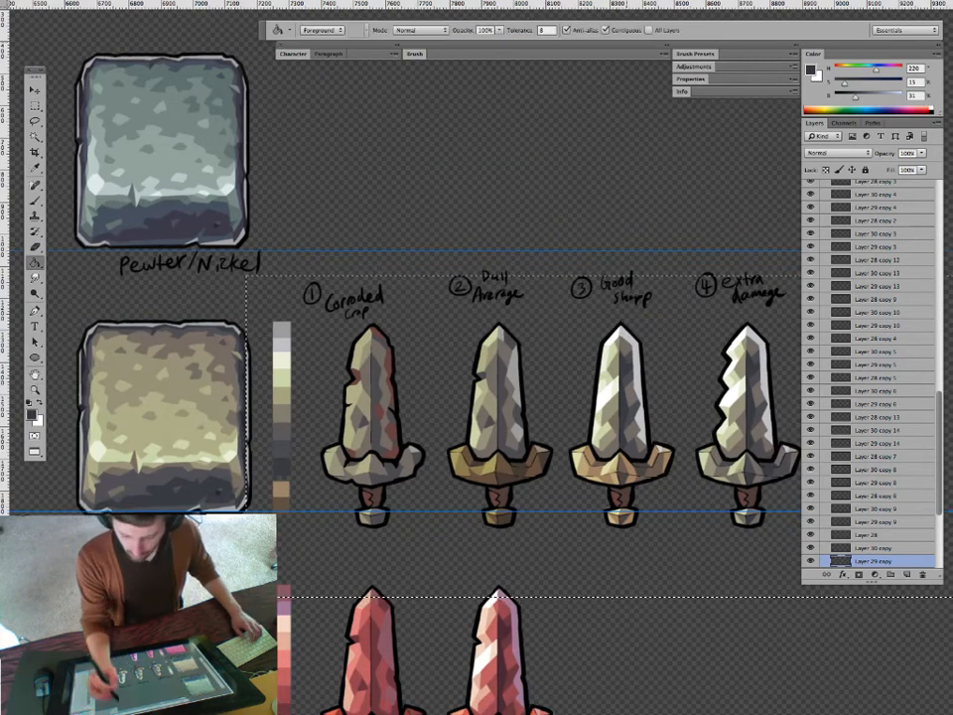
left_click_drag(333, 484, 422, 485)
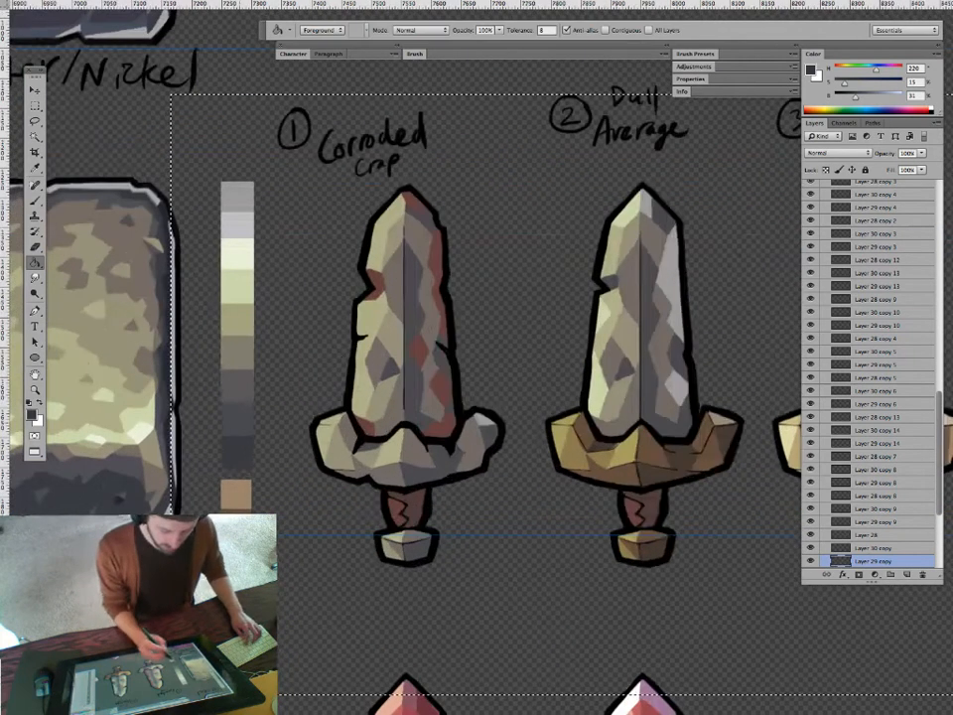
left_click(413, 373)
Replace the grey-brown facets on the shaded halves of the selected swords with the neutral grey palette swatch.
left_click_drag(342, 457, 310, 465)
left_click(124, 412, "alt")
left_click(549, 415)
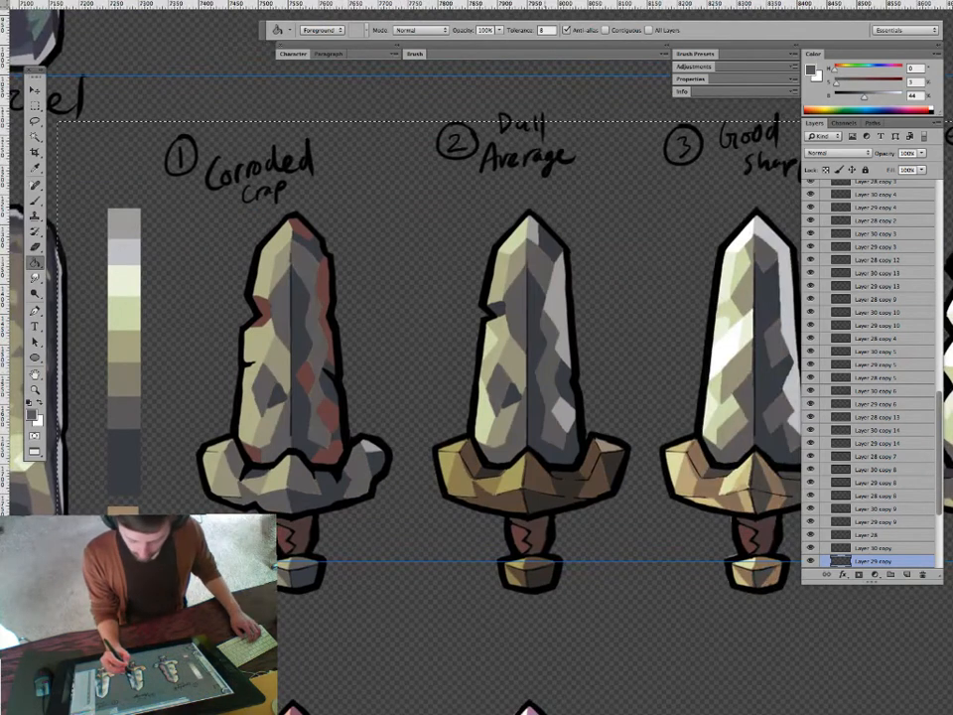
Fill the upper facet on the lit half of the good sharp sword with the sampled tan palette colour.
left_click_drag(553, 439, 367, 484)
left_click(213, 402, "alt")
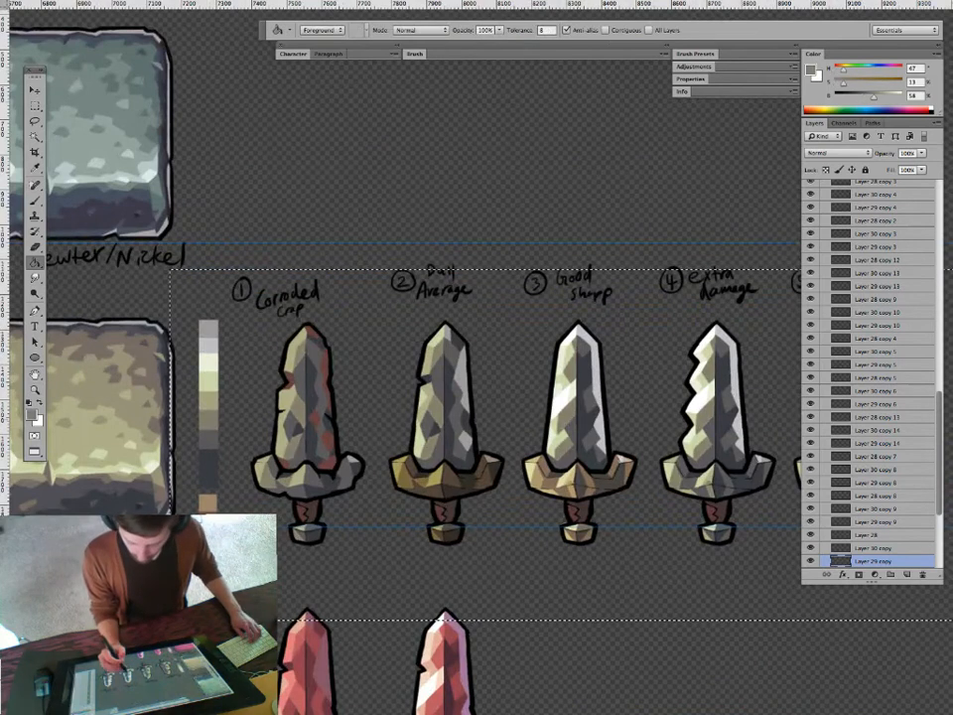
left_click(212, 400, "alt")
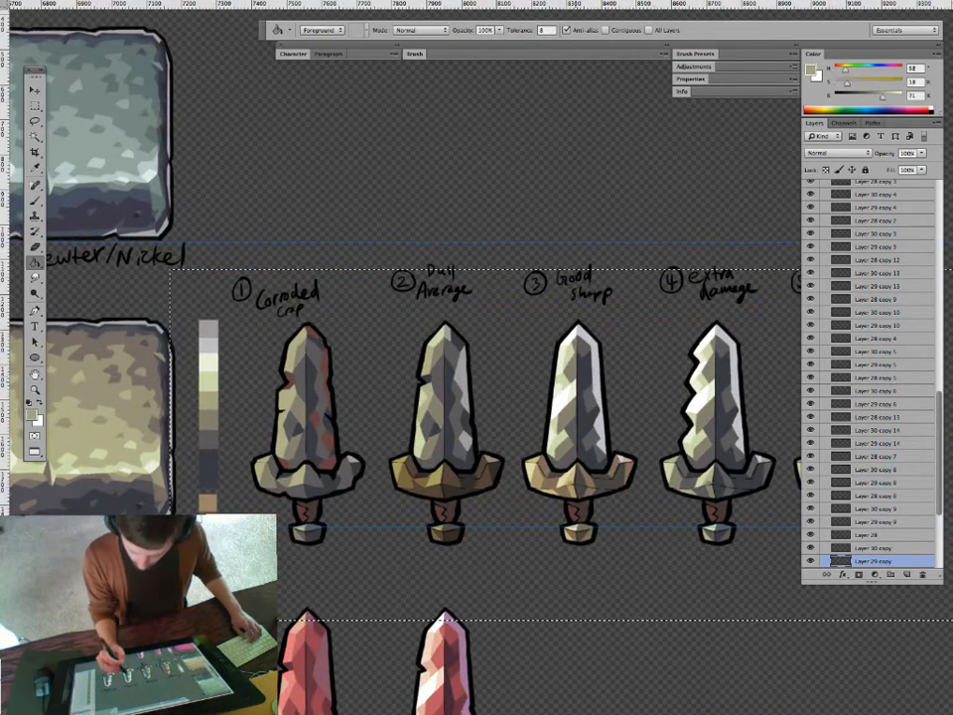
left_click(564, 373)
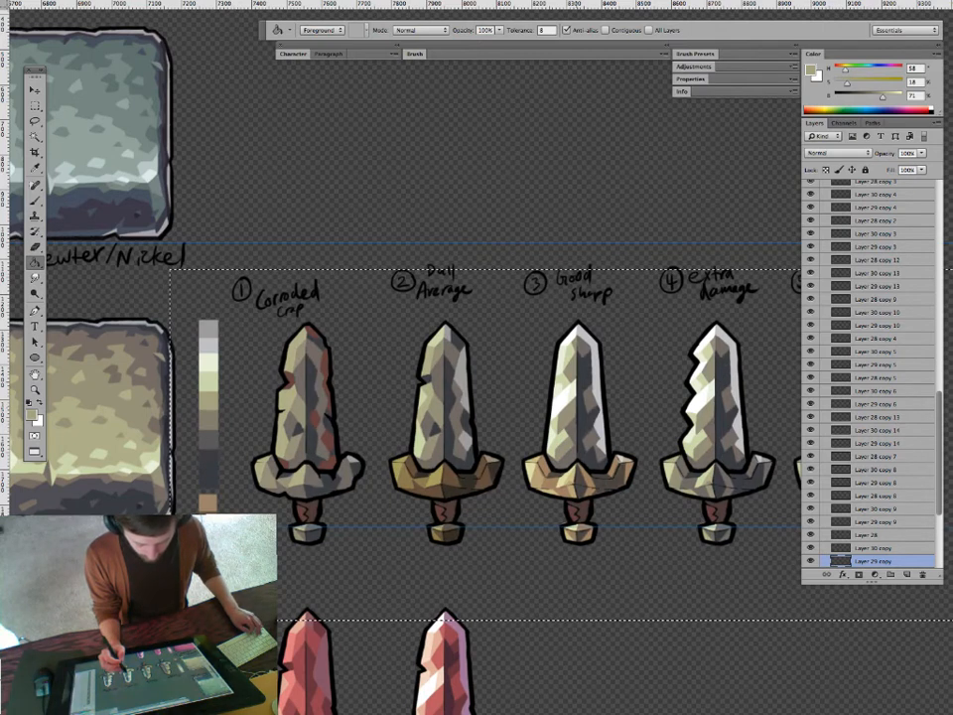
Refill the grey facets of the dull sword and the lit facets of the good sharp sword with matching grey, grey-brown and tan swatches.
left_click(207, 438, "alt")
left_click(464, 437)
left_click(208, 421, "alt")
left_click(568, 415)
left_click(208, 398, "alt")
left_click(564, 379)
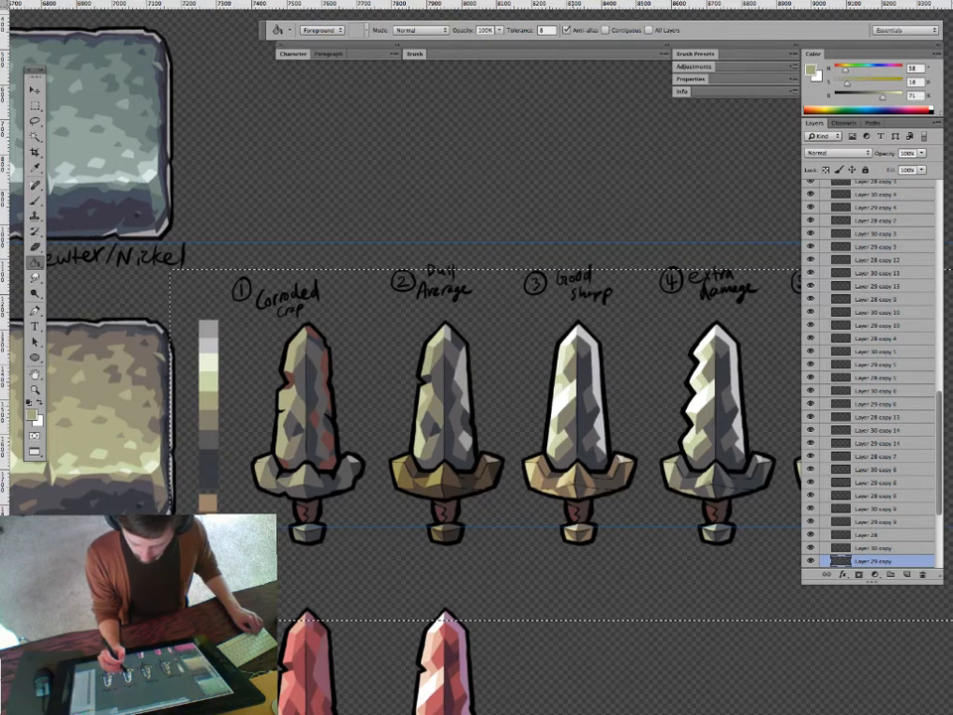
key("super+z")
left_click_drag(567, 415, 556, 409)
left_click(556, 409)
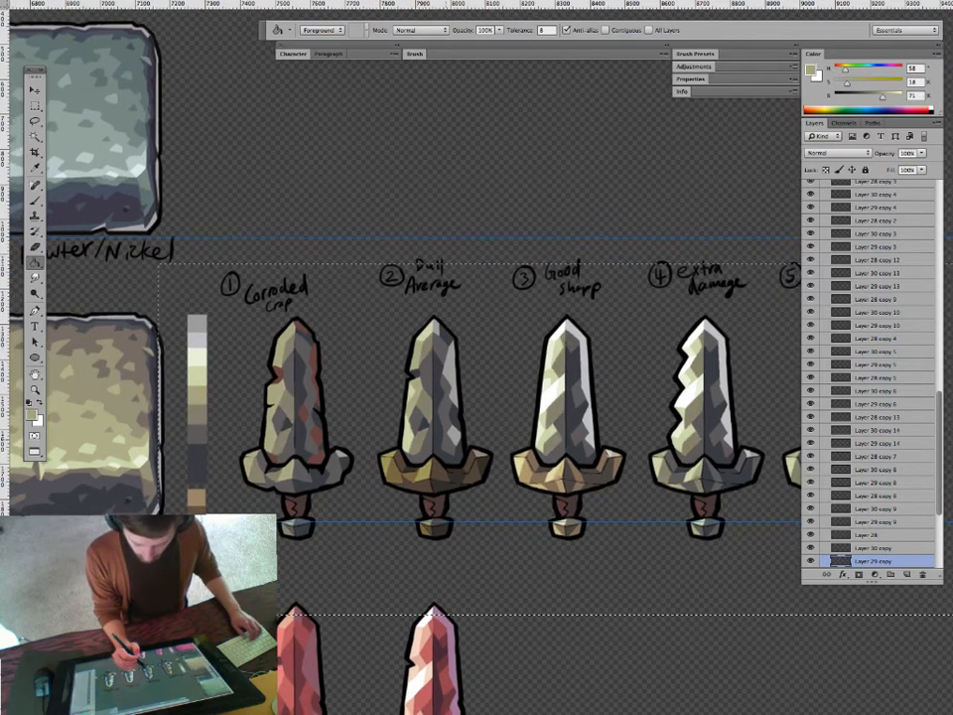
Sample the pale green and off-white palette swatches as the fill colour.
left_click_drag(618, 447, 442, 417)
left_click_drag(430, 521, 398, 555)
left_click_drag(478, 409, 636, 397)
left_click(111, 354, "alt")
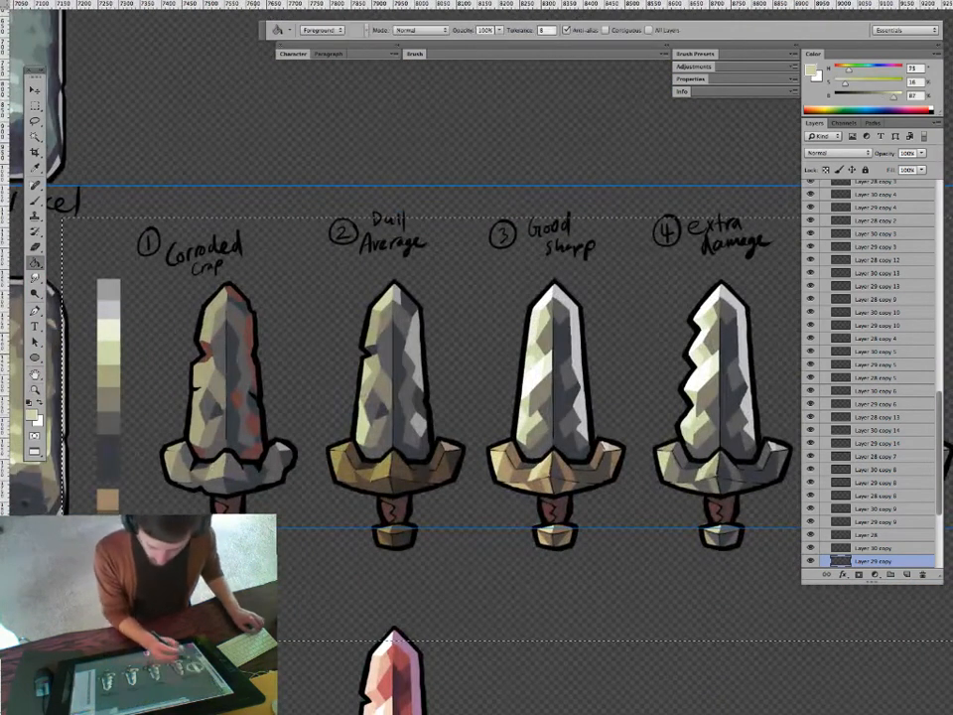
left_click(114, 350, "alt")
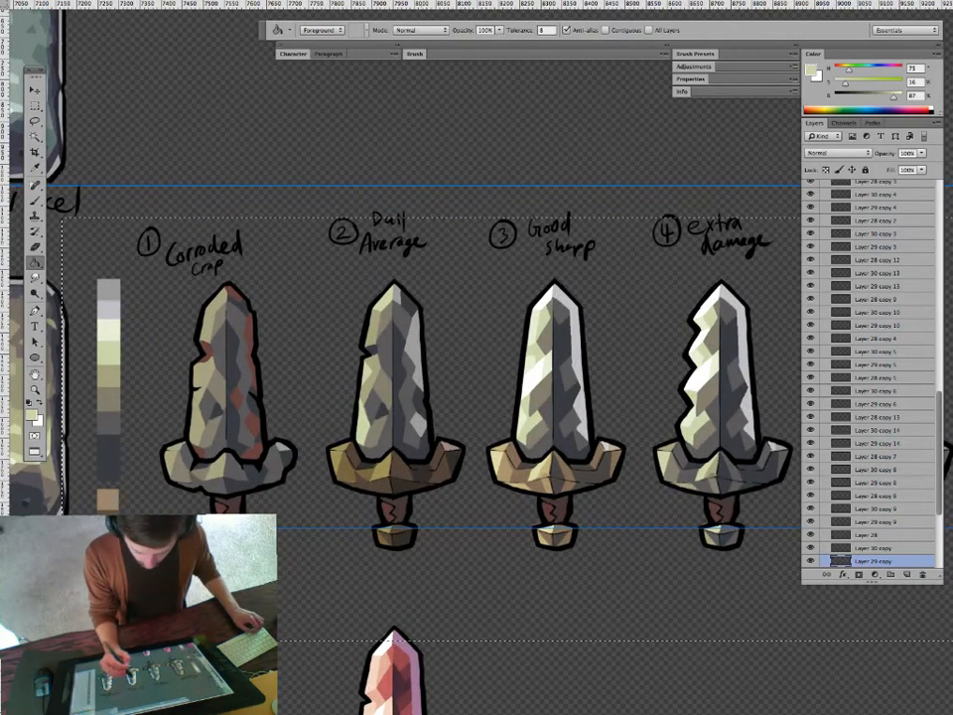
left_click(114, 331, "alt")
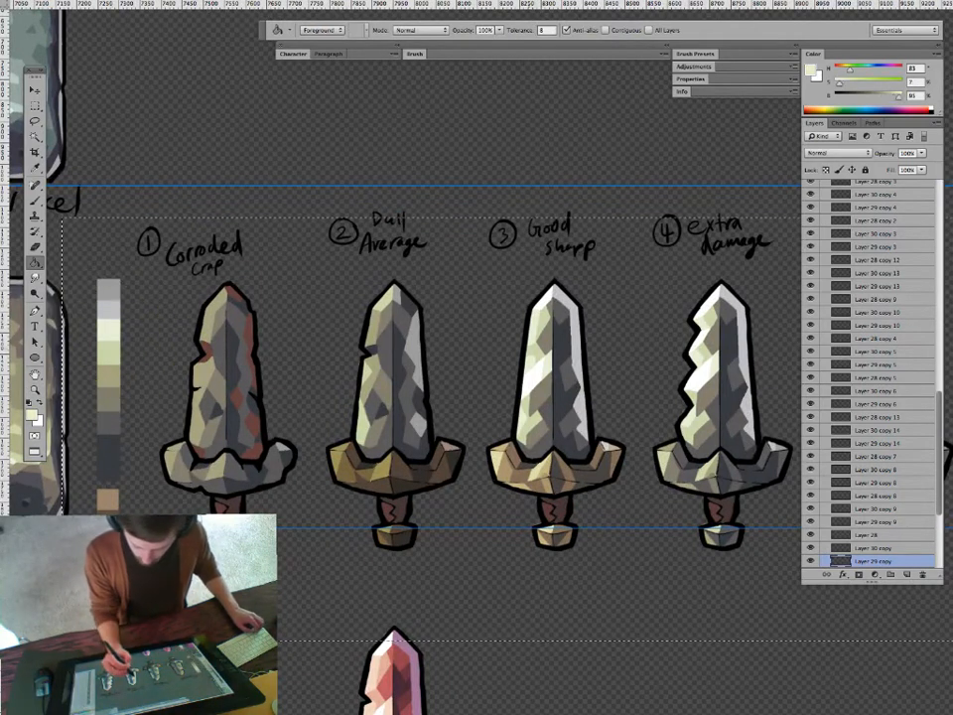
left_click_drag(382, 397, 398, 393)
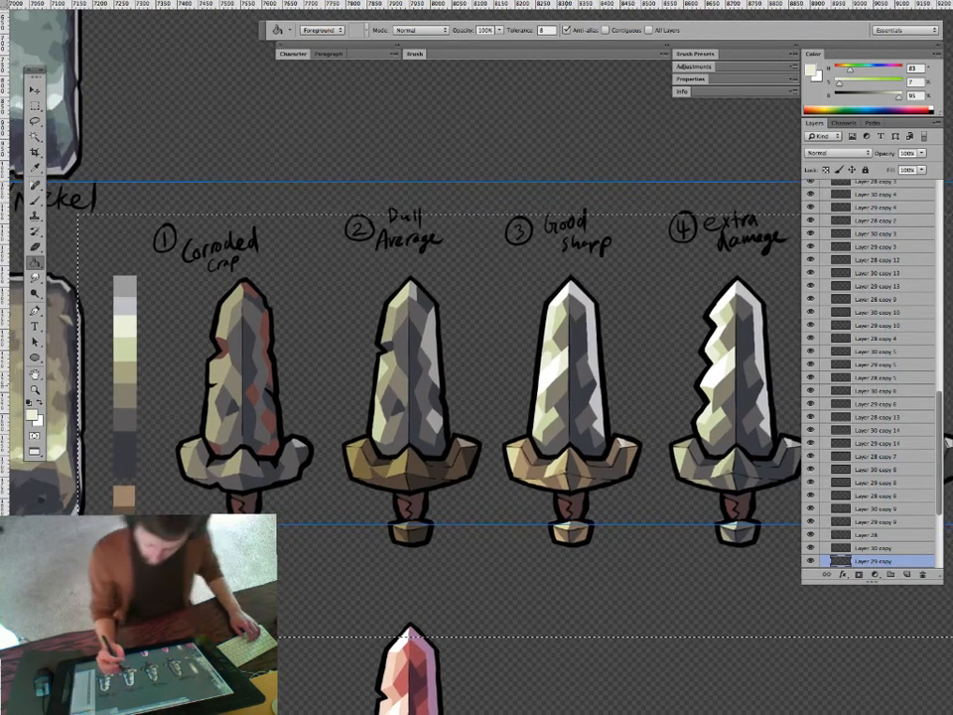
Sample the tan palette swatch, clear the marquee selection and return to a contiguous fill.
key("z")
key("b")
left_click(126, 373, "alt")
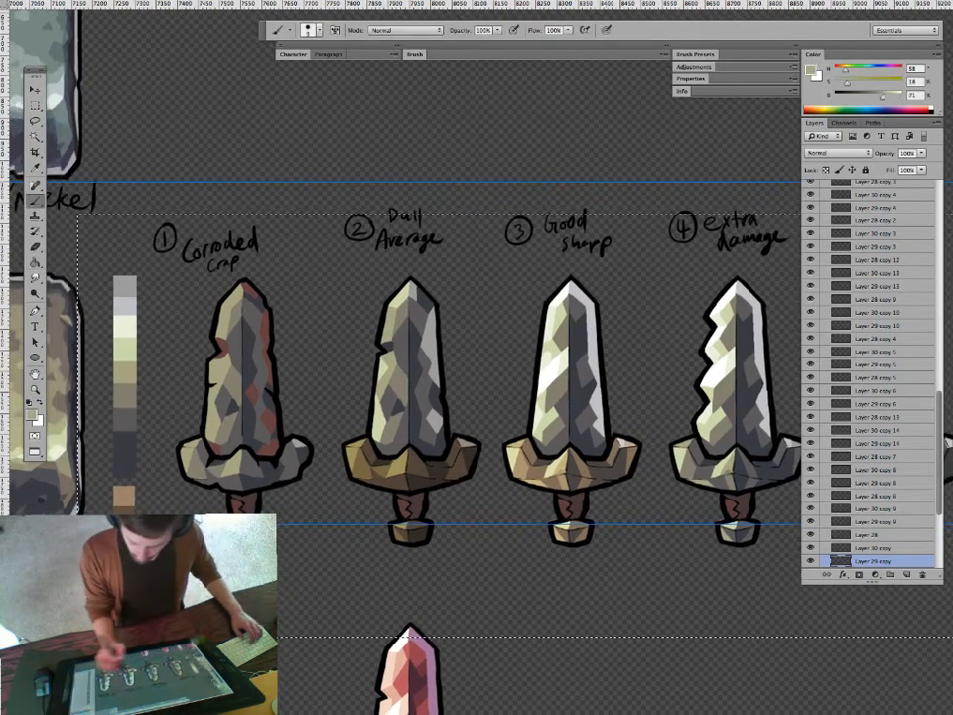
left_click_drag(399, 394, 372, 387)
key("v")
key("Left")
key("Right")
key("z")
key("ctrl+d")
key("g")
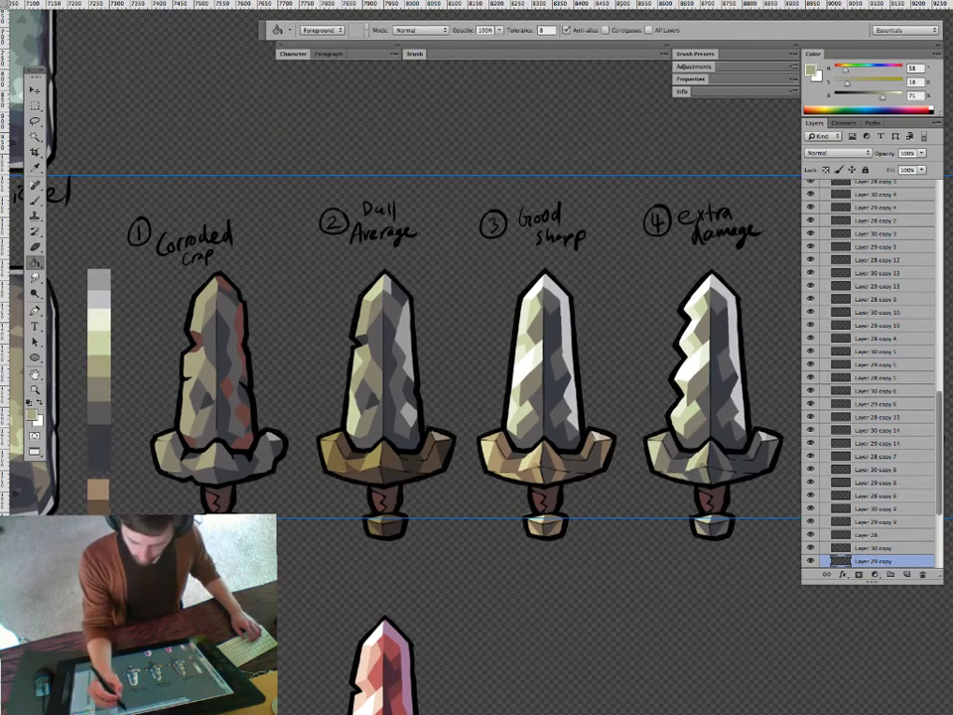
left_click_drag(655, 506, 687, 302)
left_click_drag(557, 417, 629, 397)
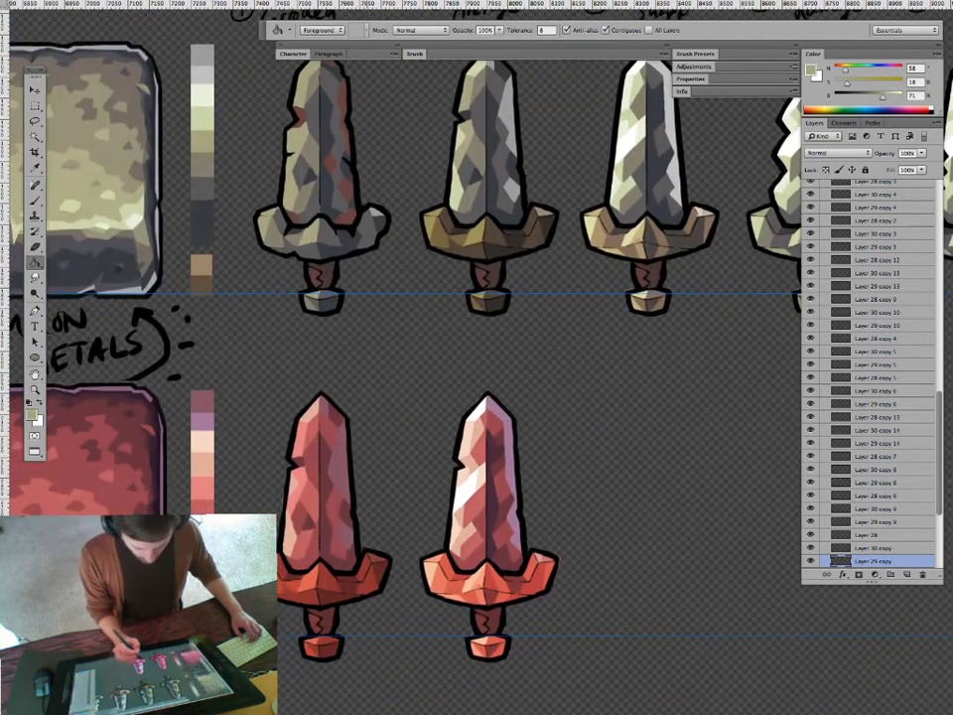
key("v")
left_click(314, 489)
key("b")
left_click(310, 489, "alt")
mouse_move(302, 496)
left_mouse_down()
mouse_move(531, 493)
mouse_move(443, 535)
mouse_move(448, 570)
mouse_move(521, 564)
left_mouse_up()
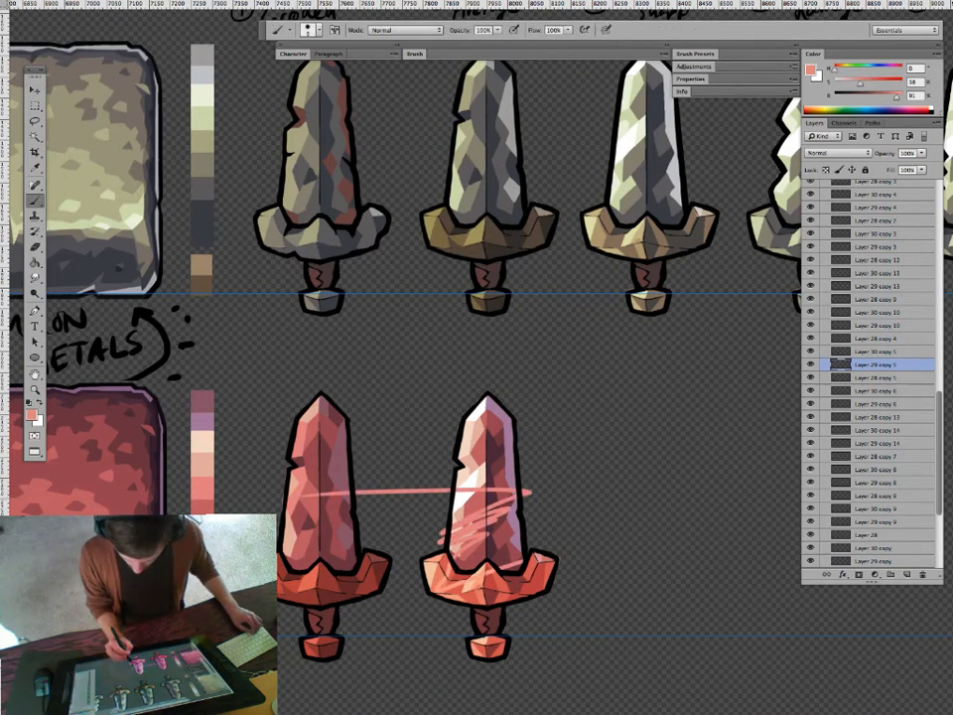
key("super+z")
Make Layer 29 copy active again and sample the tan facet on the lit half of the good sharp sword.
mouse_move(595, 248)
left_mouse_down()
mouse_move(511, 376)
mouse_move(495, 430)
mouse_move(471, 407)
mouse_move(340, 407)
mouse_move(495, 407)
left_mouse_up()
key("z")
left_click(516, 369, "super")
key("super+space")
left_click_drag(516, 363, 586, 363)
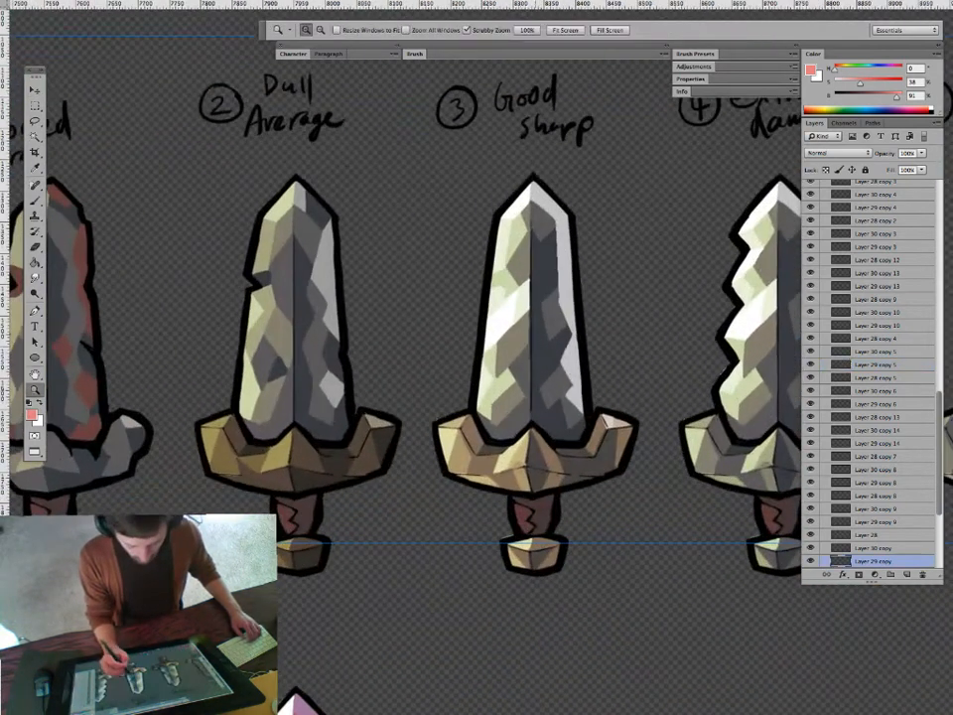
left_click(515, 349, "alt")
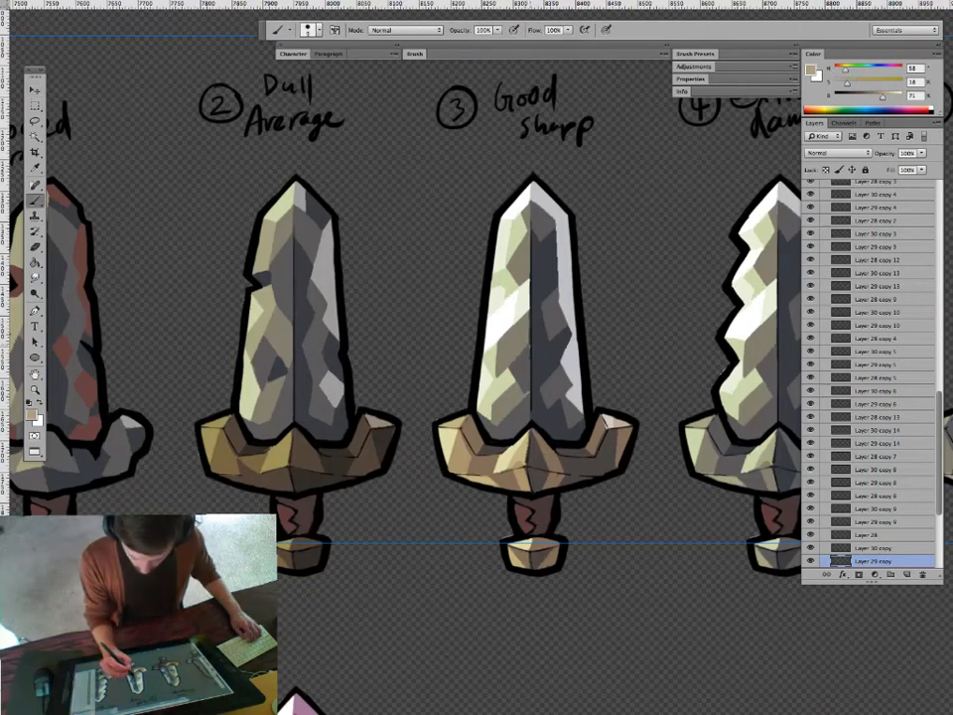
Compare the swords with the whole material sheet, and sample the neutral grey from the good sharp sword's shaded half.
key("g")
key("super+space")
left_click_drag(544, 418, 347, 418)
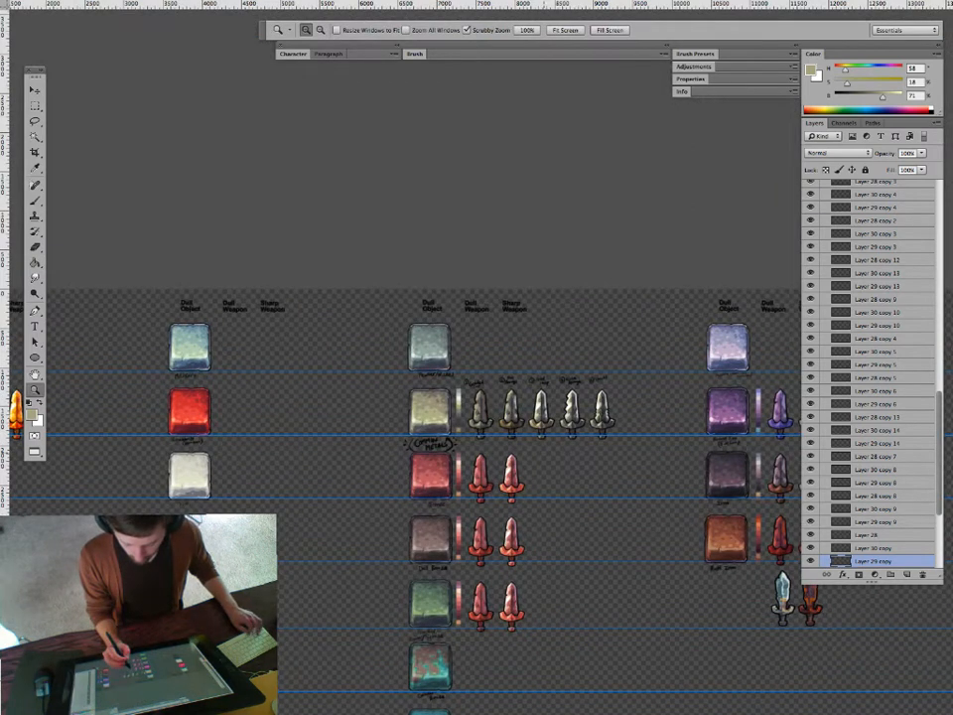
left_click_drag(535, 412, 707, 412)
left_click_drag(601, 350, 511, 299)
mouse_move(509, 399)
left_mouse_down()
mouse_move(445, 399)
mouse_move(537, 399)
left_mouse_up()
key("b")
left_click(508, 391, "alt")
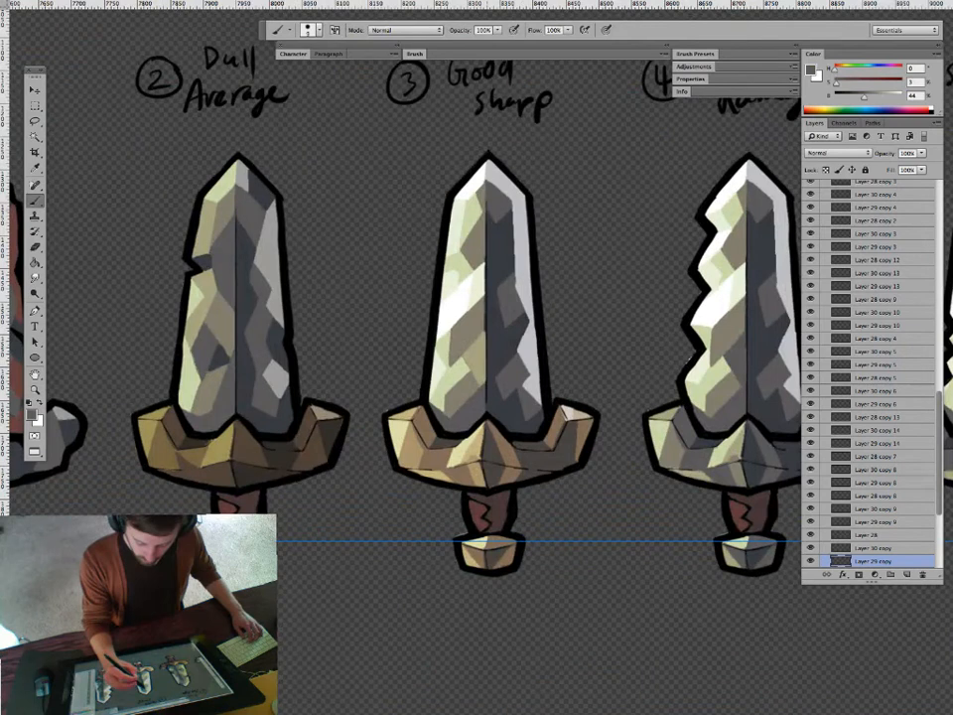
Outline and fill a tan facet across the shaded half of the good sharp sword's blade, using tan sampled from the lit half.
key("g")
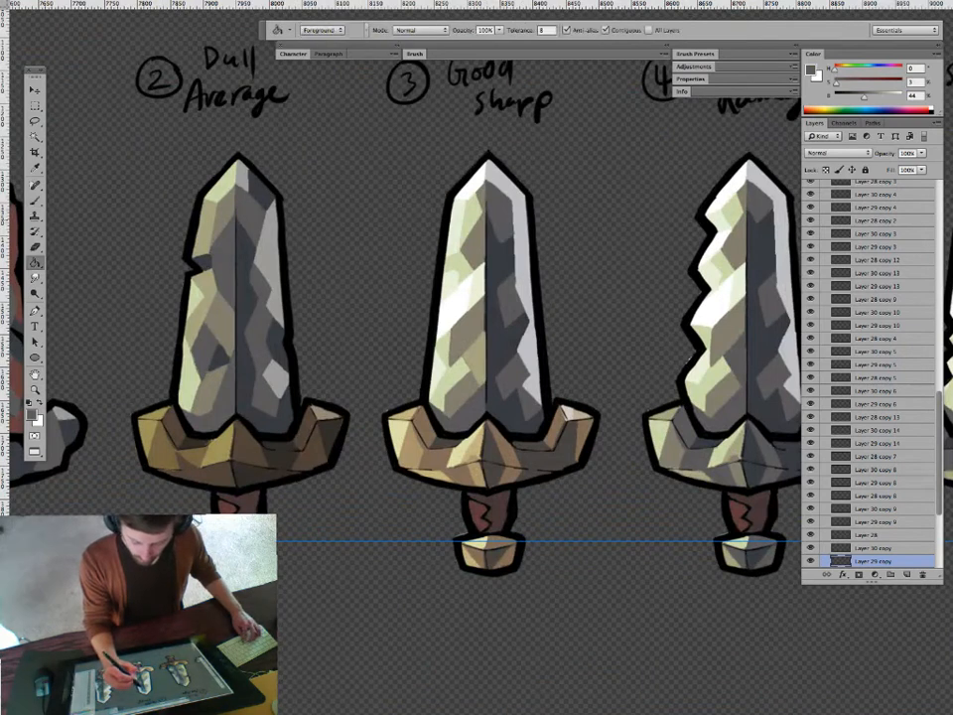
key("b")
key("z")
mouse_move(530, 330)
left_mouse_down()
mouse_move(482, 330)
mouse_move(566, 366)
left_mouse_up()
key("b")
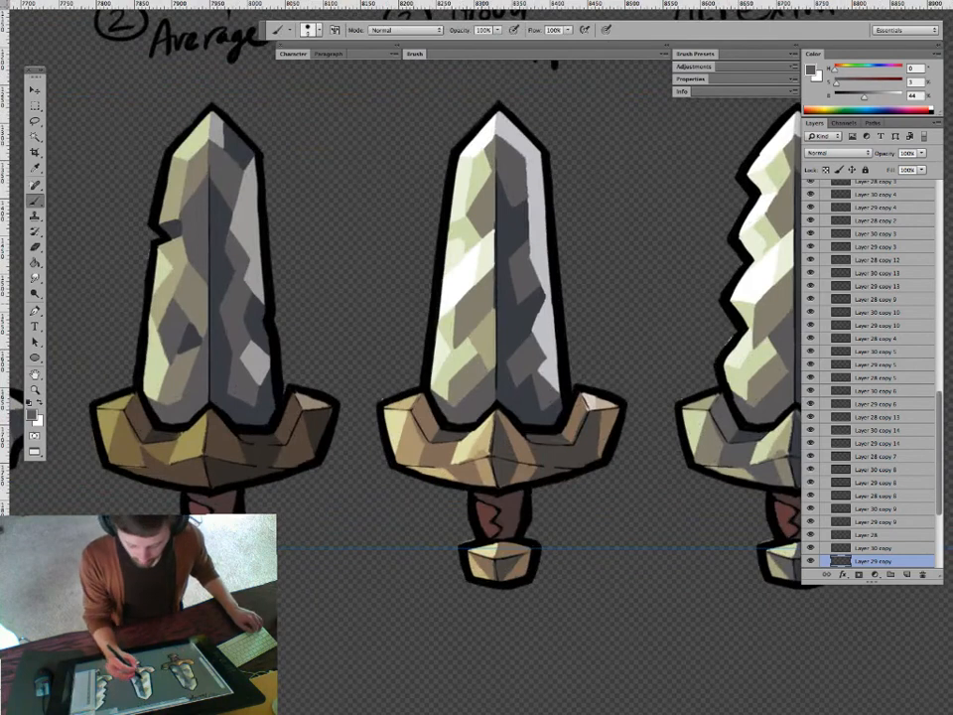
left_click(482, 348, "alt")
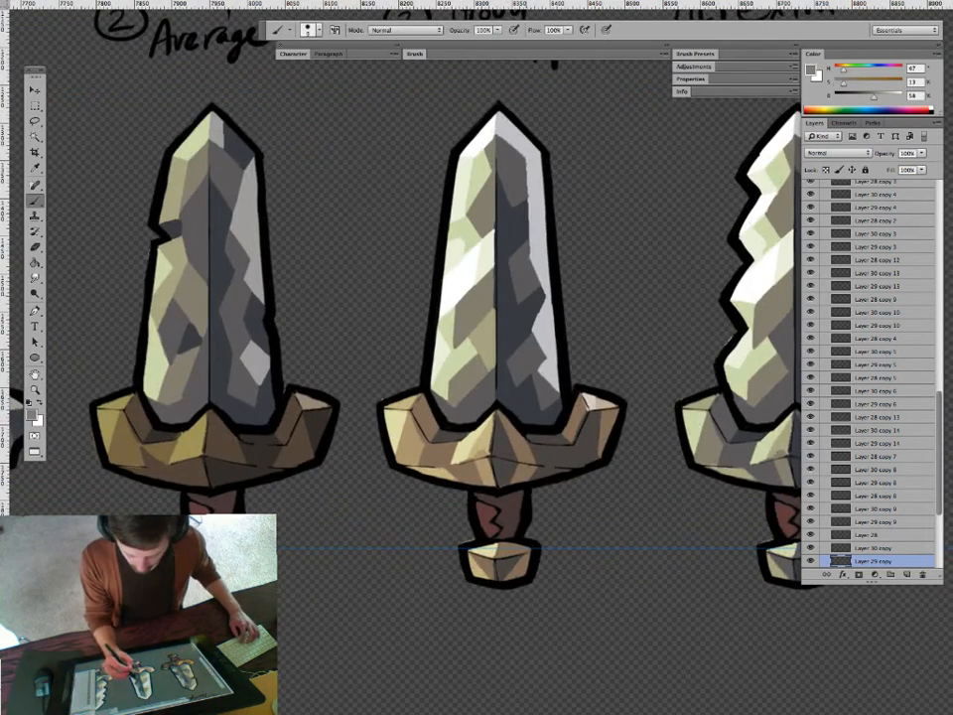
left_click_drag(500, 319, 543, 292)
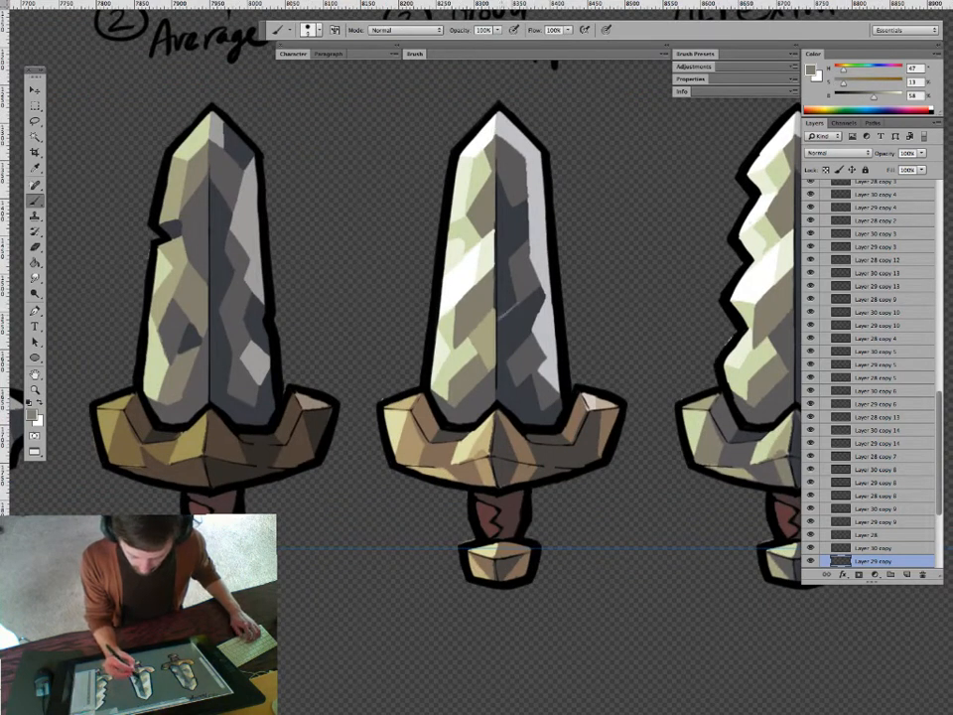
mouse_move(498, 365)
left_mouse_down()
mouse_move(507, 359)
mouse_move(427, 360)
mouse_move(565, 361)
left_mouse_up()
key("g")
left_click(517, 323)
Refine the good sharp sword's blade facets beside the centre line with sampled pale green and tan tones.
key("z")
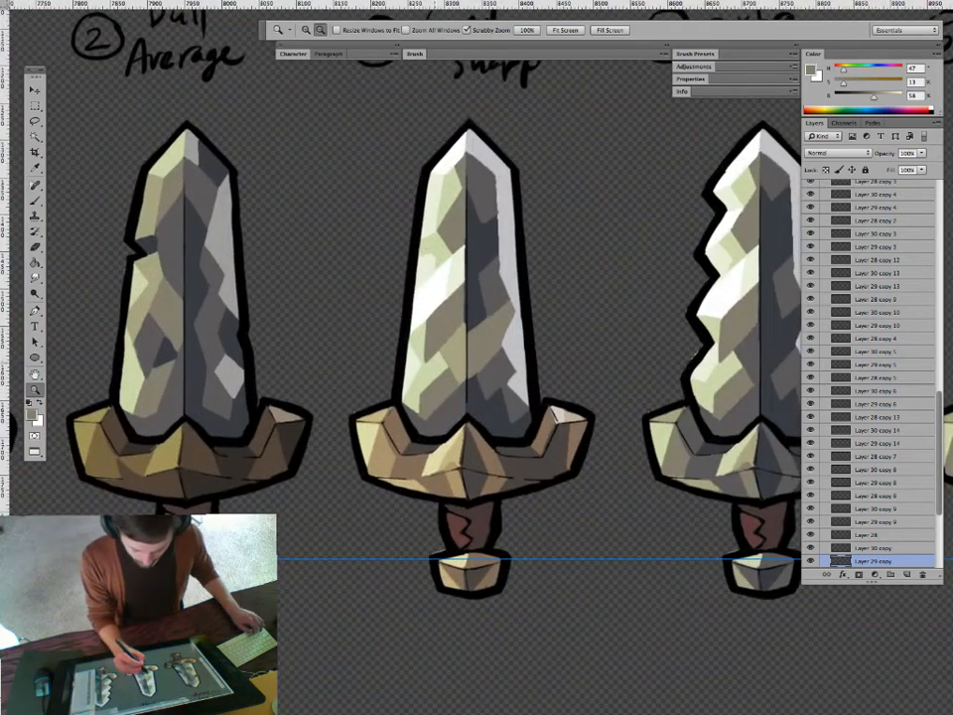
key("b")
left_click(435, 360, "alt")
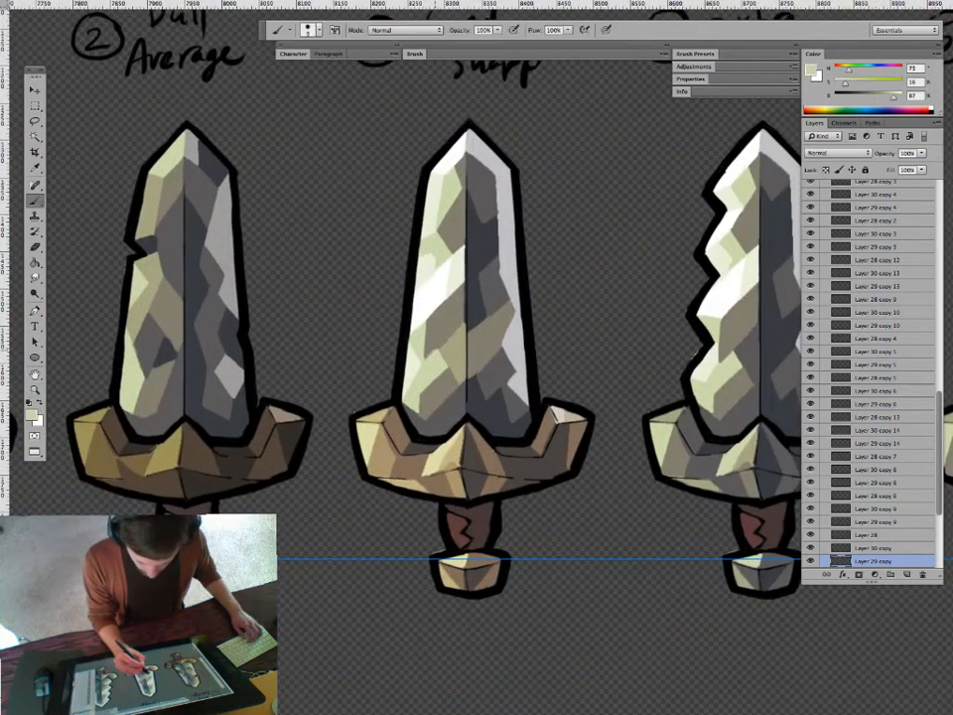
left_click(336, 263, "alt")
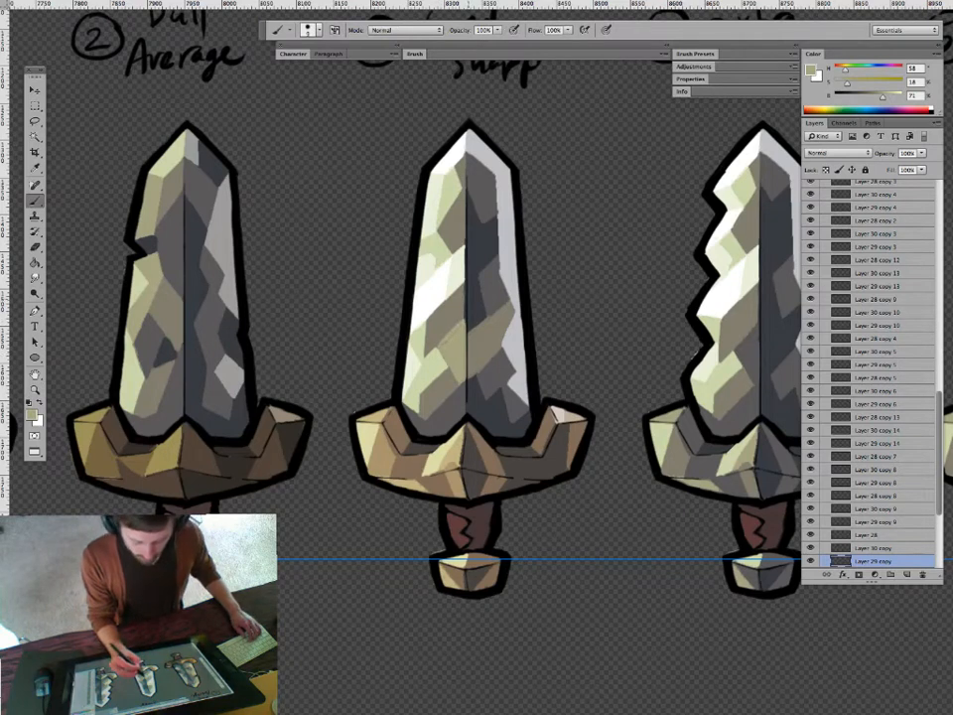
left_click(460, 300, "alt")
left_click_drag(464, 297, 465, 284)
left_click(336, 256, "alt")
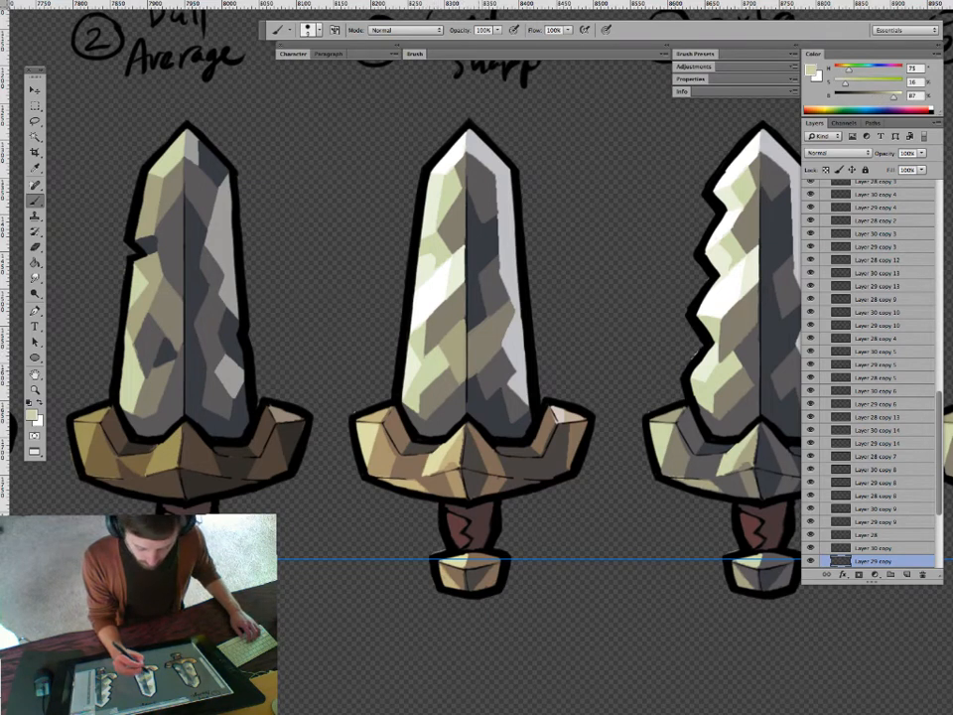
left_click(464, 318, "alt")
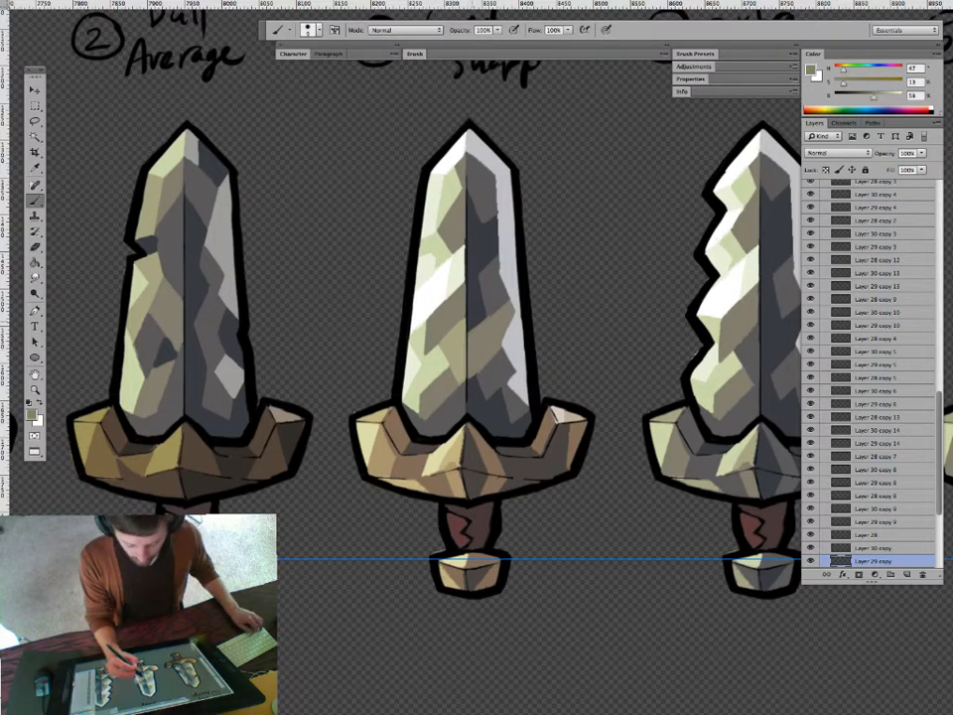
left_click(494, 320, "alt")
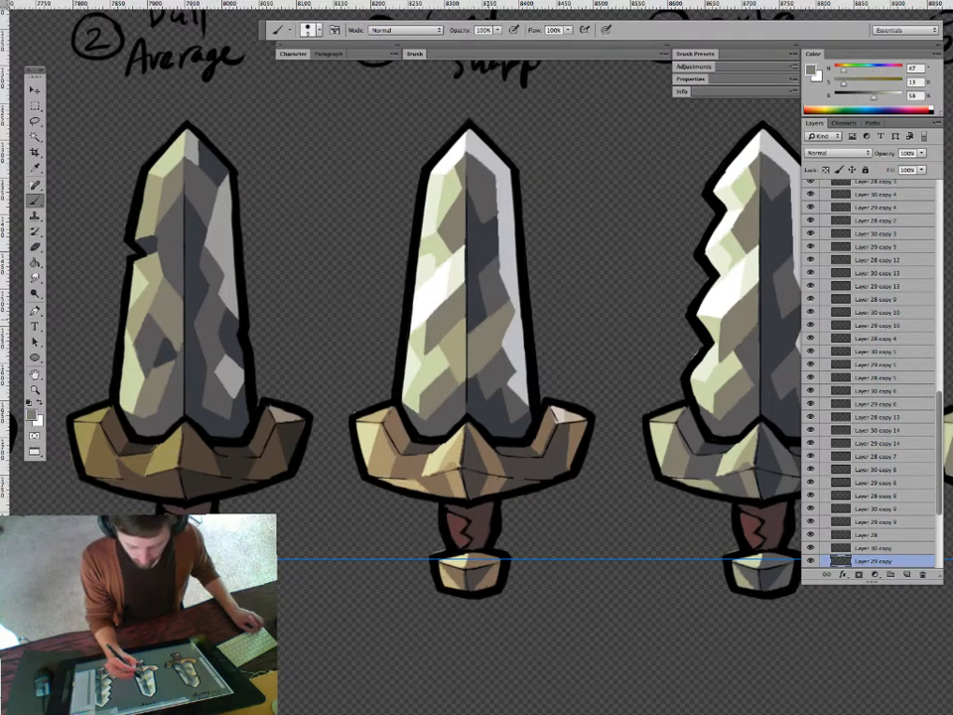
left_click(491, 324, "alt")
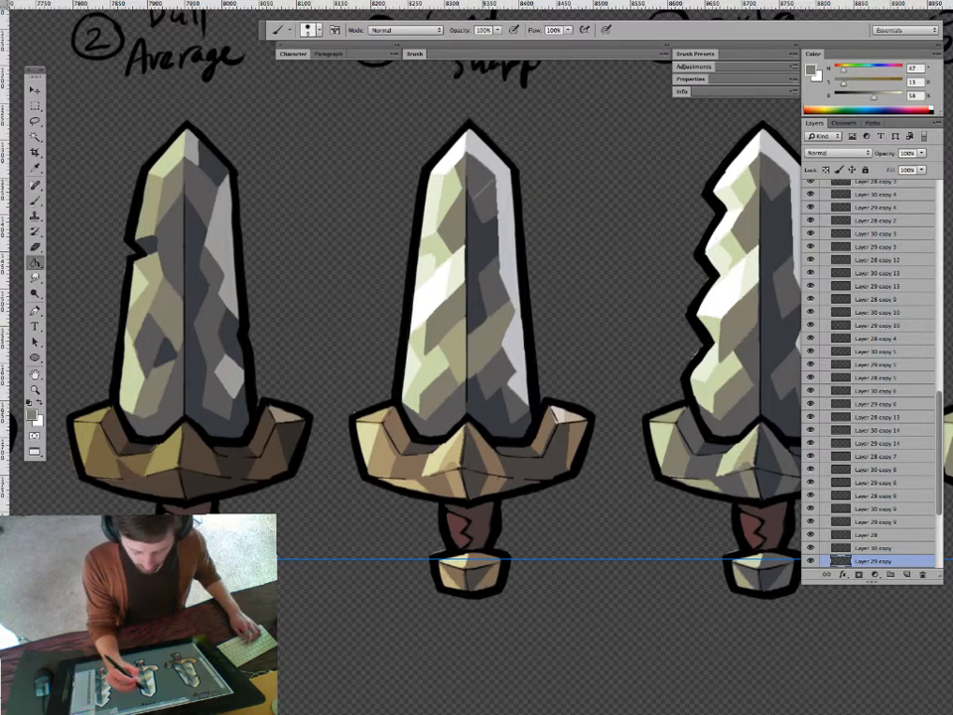
Review the whole material sheet and save the document as DDrop_Colors_Metals_2.psd in the COLOR PALETTES folder.
key("z")
left_click_drag(487, 273, 362, 273)
left_click_drag(530, 323, 480, 323)
left_click_drag(594, 339, 473, 325)
mouse_move(360, 304)
left_mouse_down()
mouse_move(417, 304)
mouse_move(369, 319)
left_mouse_up()
left_click_drag(354, 375, 327, 376)
key("super+shift+s")
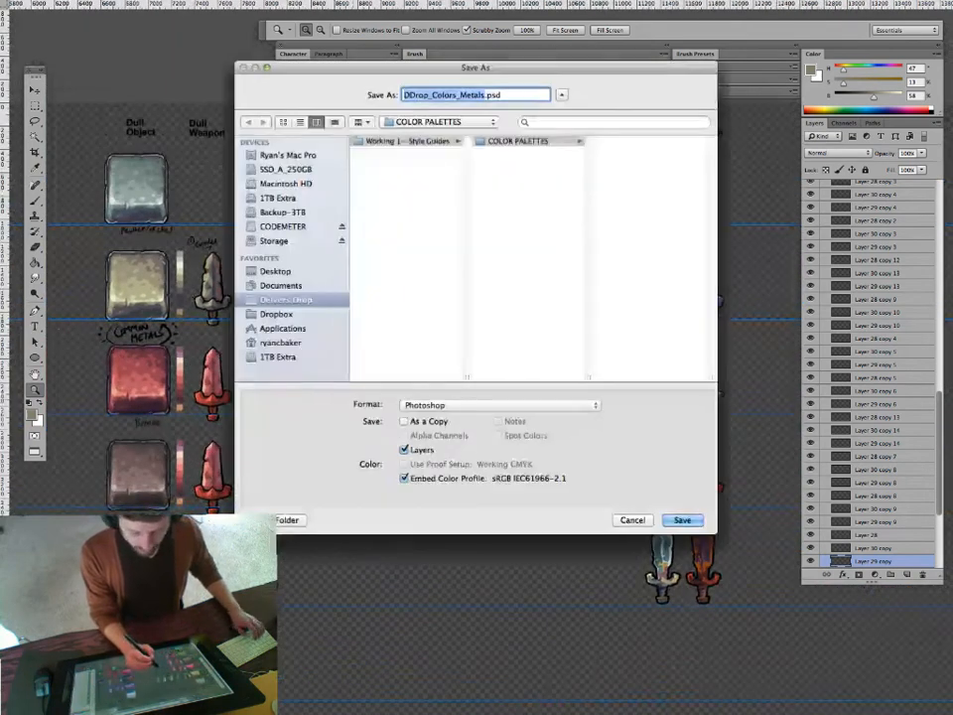
key("Right")
type("_2")
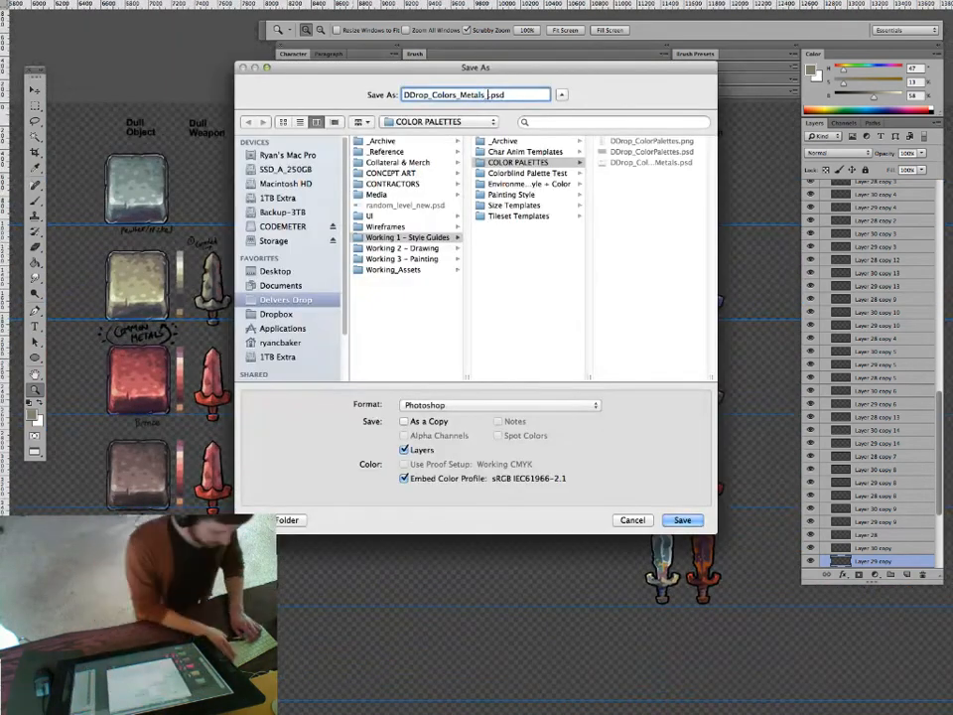
key("Return")
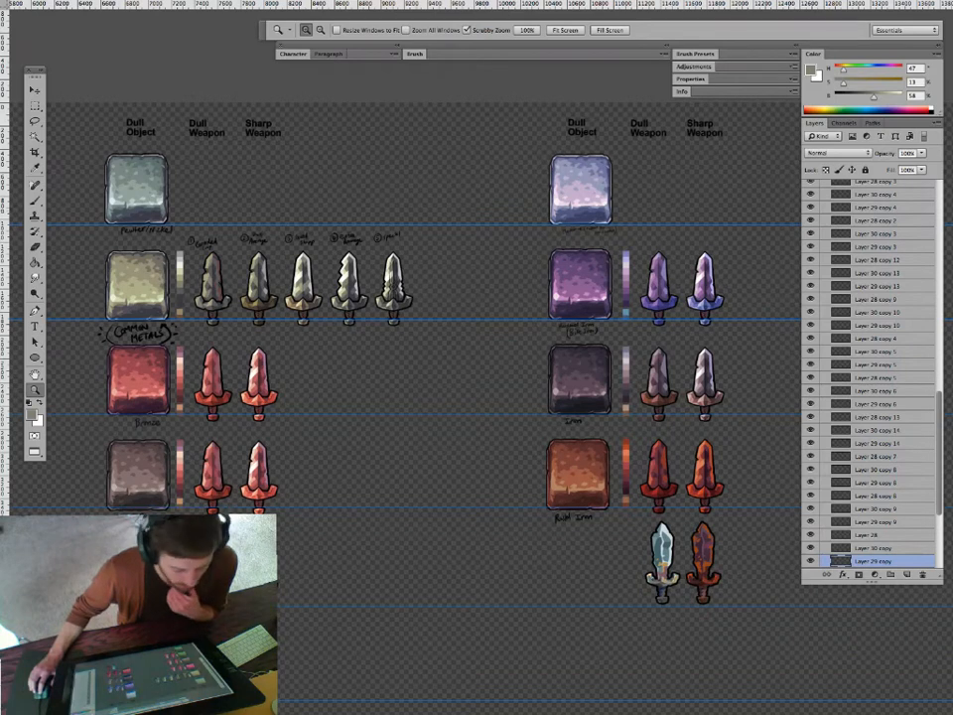
Hide the panels and bring up the DDrop_WeaponRandomization_v3 spreadsheet in the browser, leaving cell J4 empty.
key("Tab")
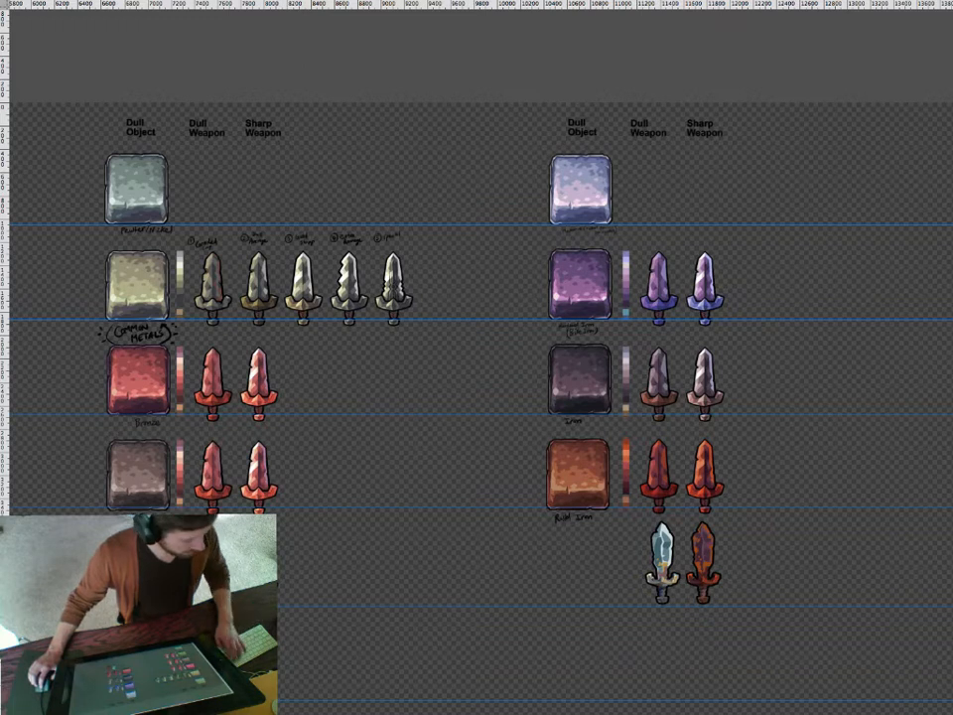
left_click_drag(0, 0, 479, 43)
type("f")
key("BackSpace")
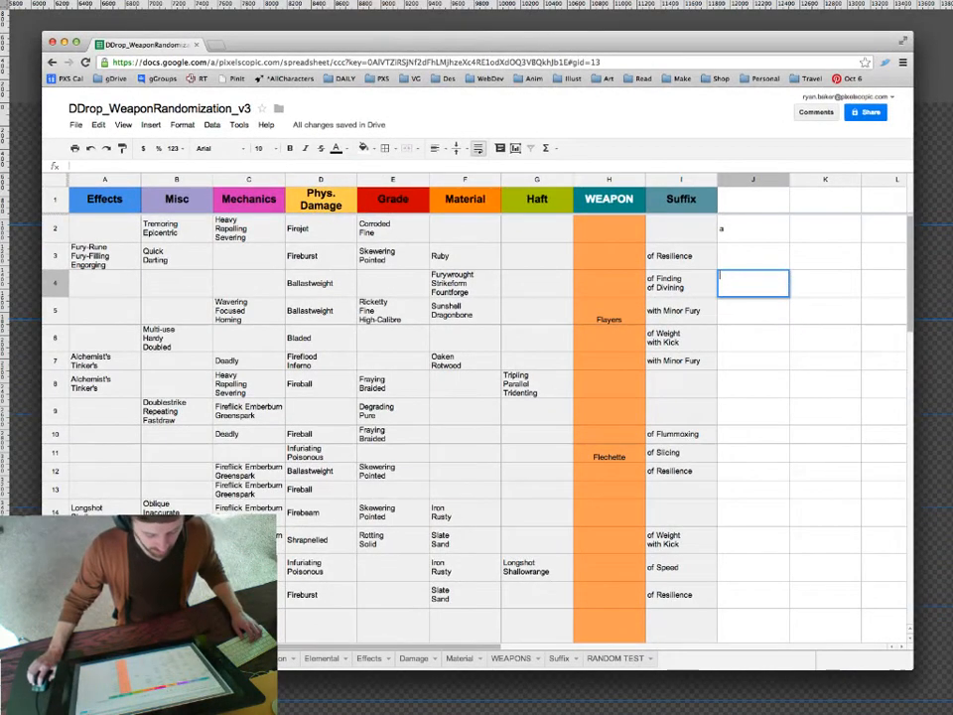
Examine how the Effects through Suffix entries in rows 3 to 5 combine into a weapon name, including the formula in B3.
left_click(106, 256)
left_click(177, 256)
left_click(248, 310)
left_click(321, 284)
left_click(394, 311)
left_click(464, 284)
left_click(609, 311)
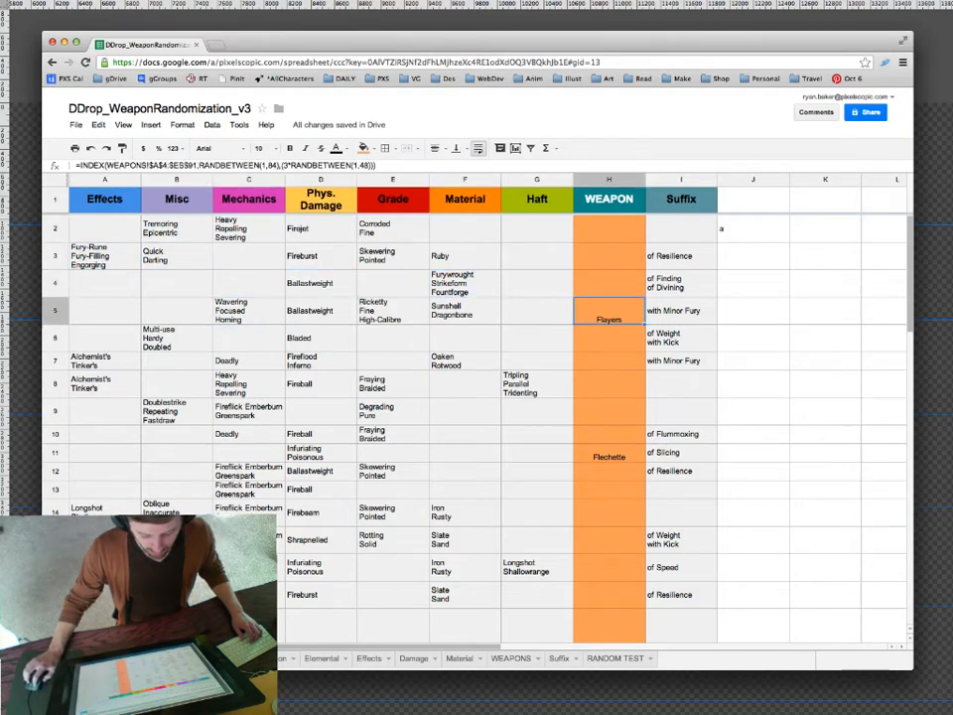
left_click(681, 311)
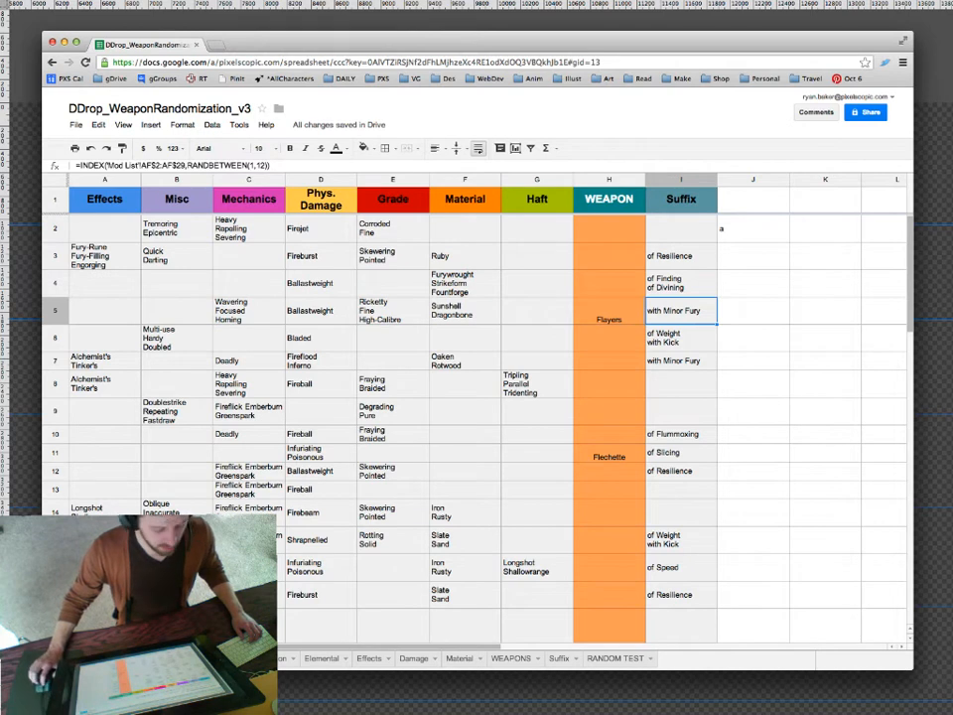
left_click(104, 256)
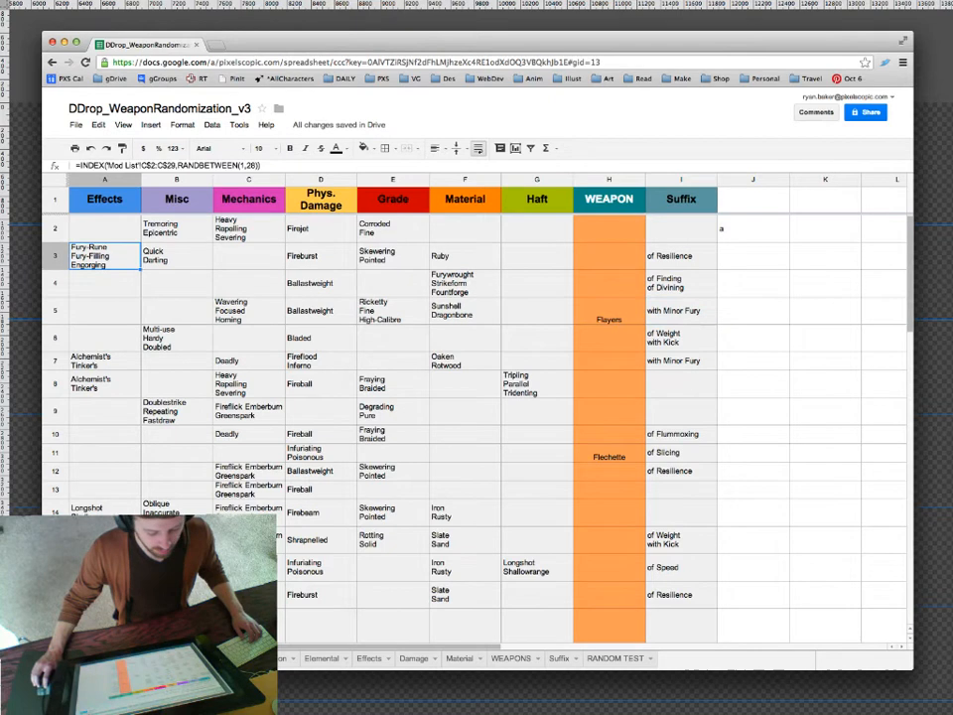
left_click(177, 256)
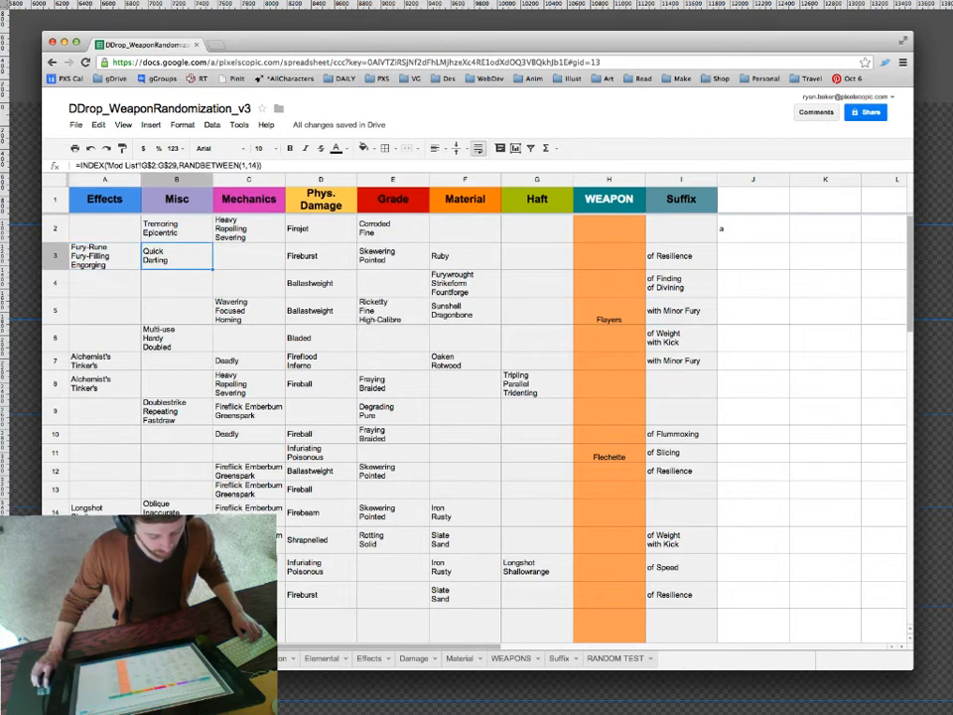
double_click(176, 256)
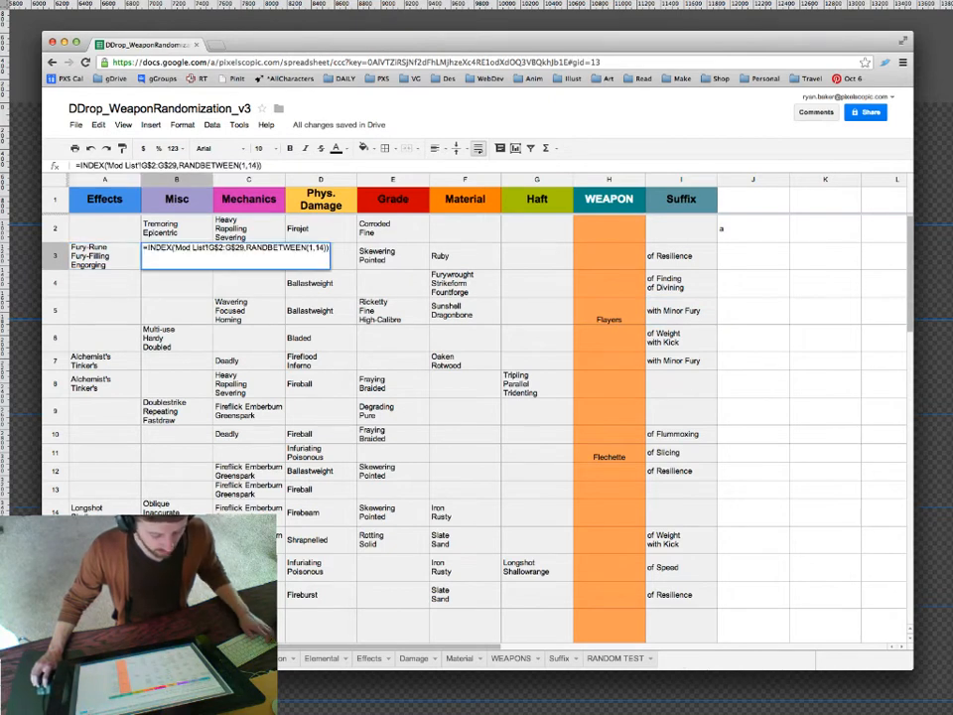
key("Return")
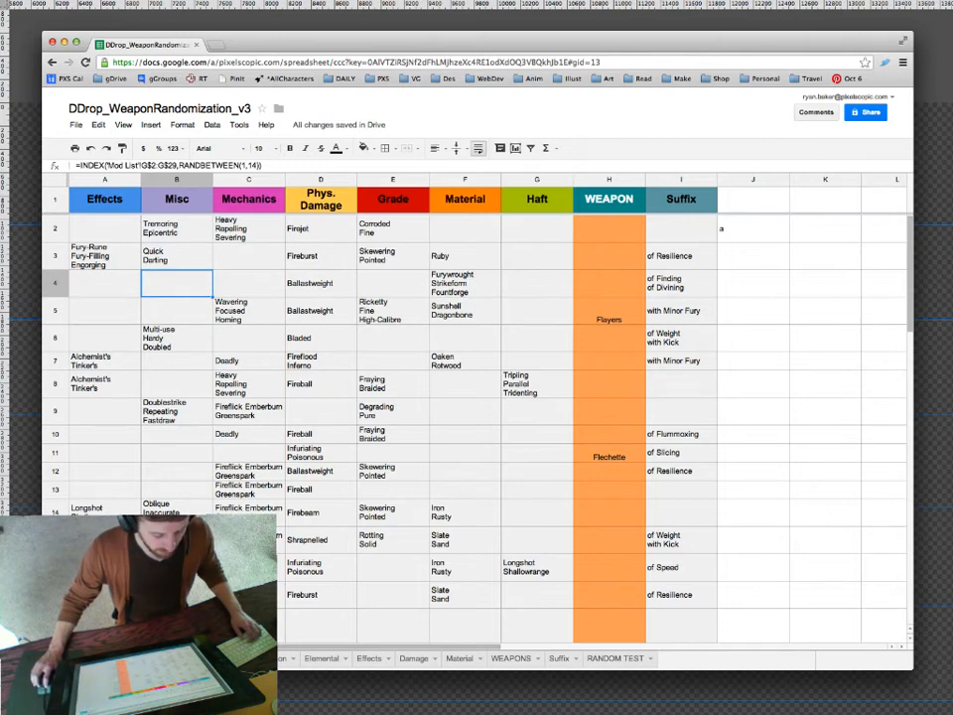
left_click(248, 310)
left_click_drag(104, 255, 681, 310)
Examine other name combinations from the Effects to Suffix entries in rows 7 to 11, then compare the weapon in H5.
left_click(465, 384)
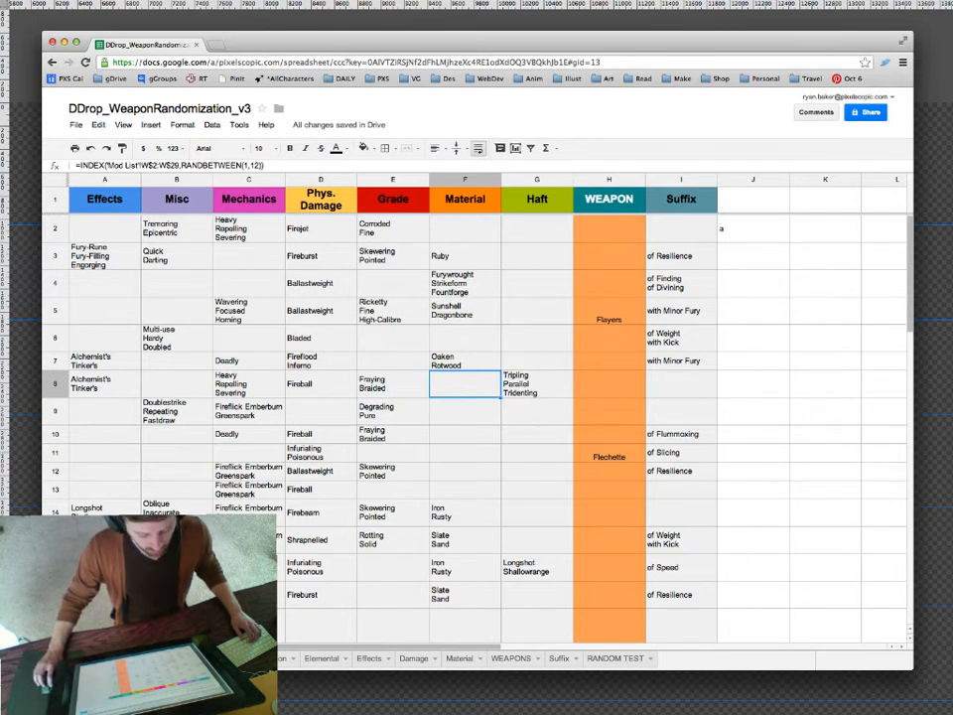
left_click_drag(248, 385, 465, 385)
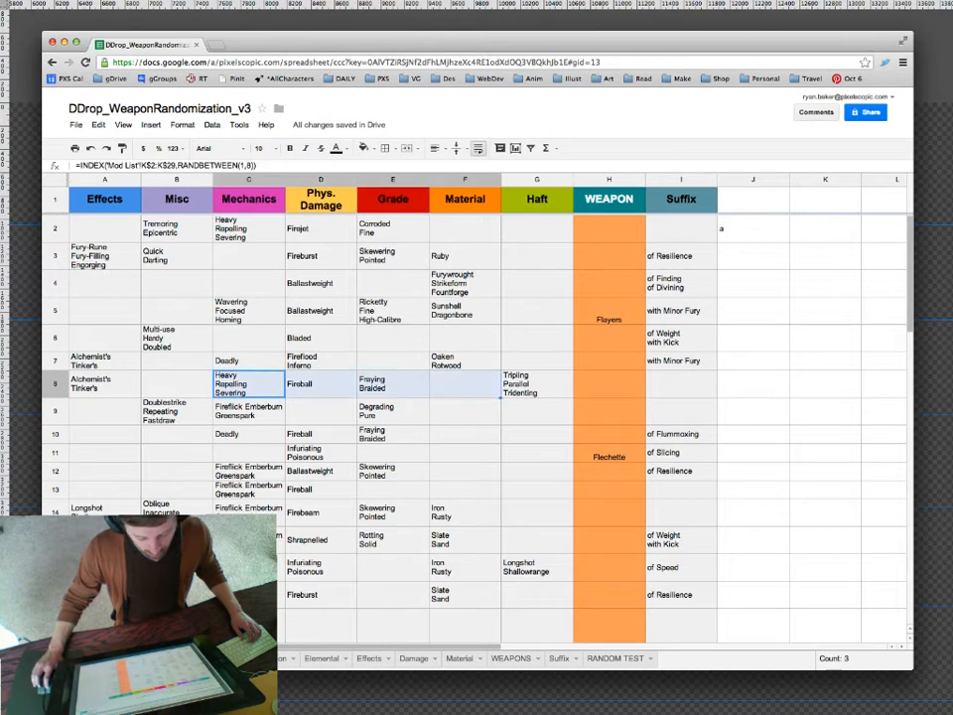
left_click(610, 454)
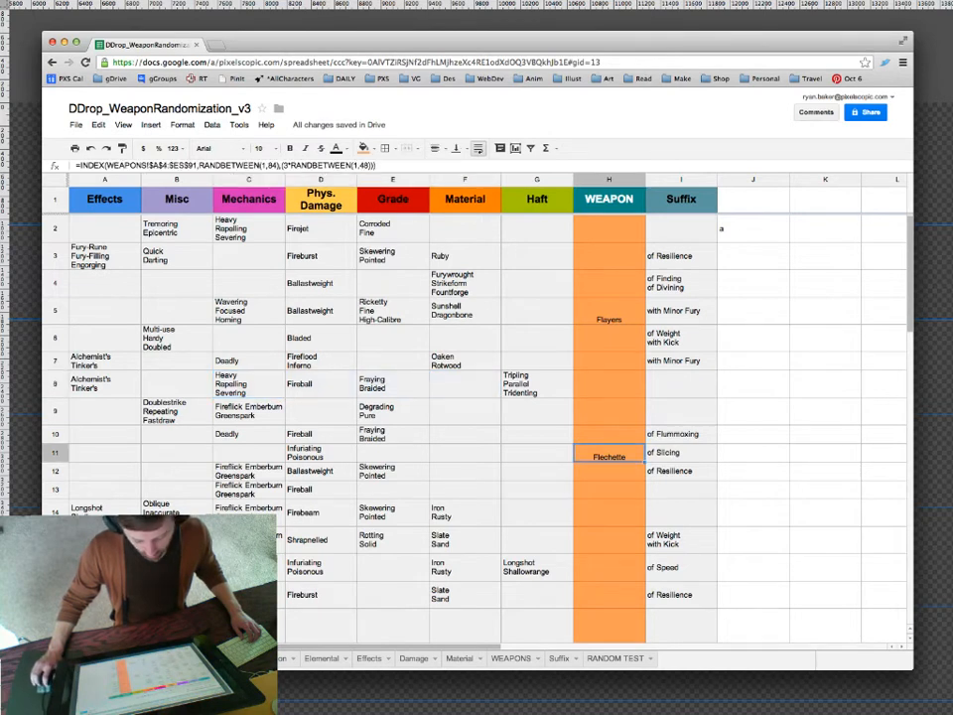
left_click(464, 361)
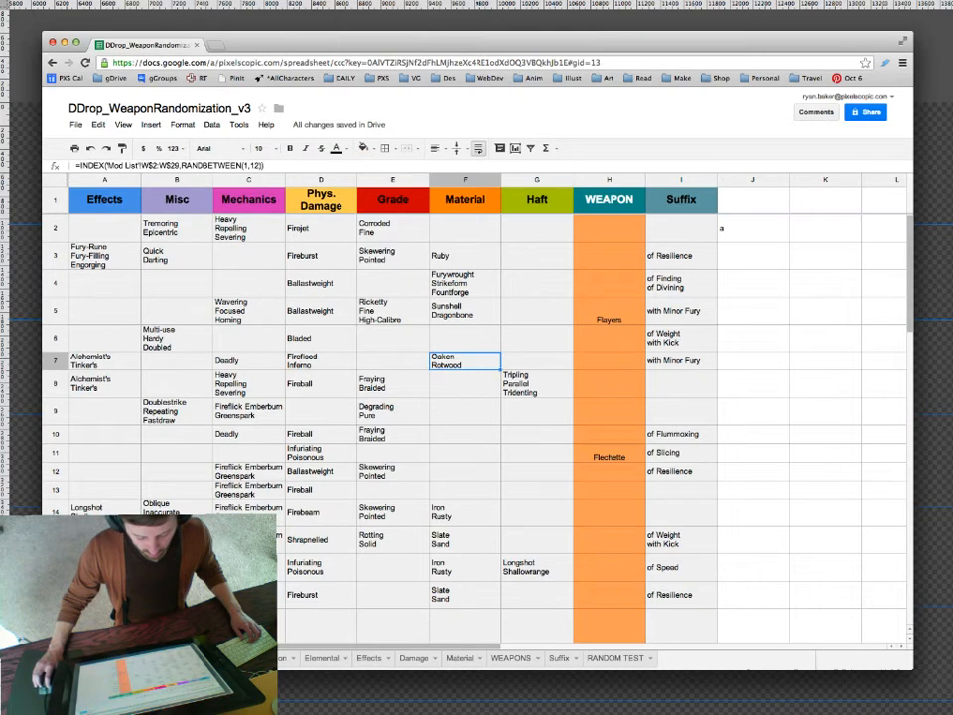
left_click(537, 385)
left_click(609, 454)
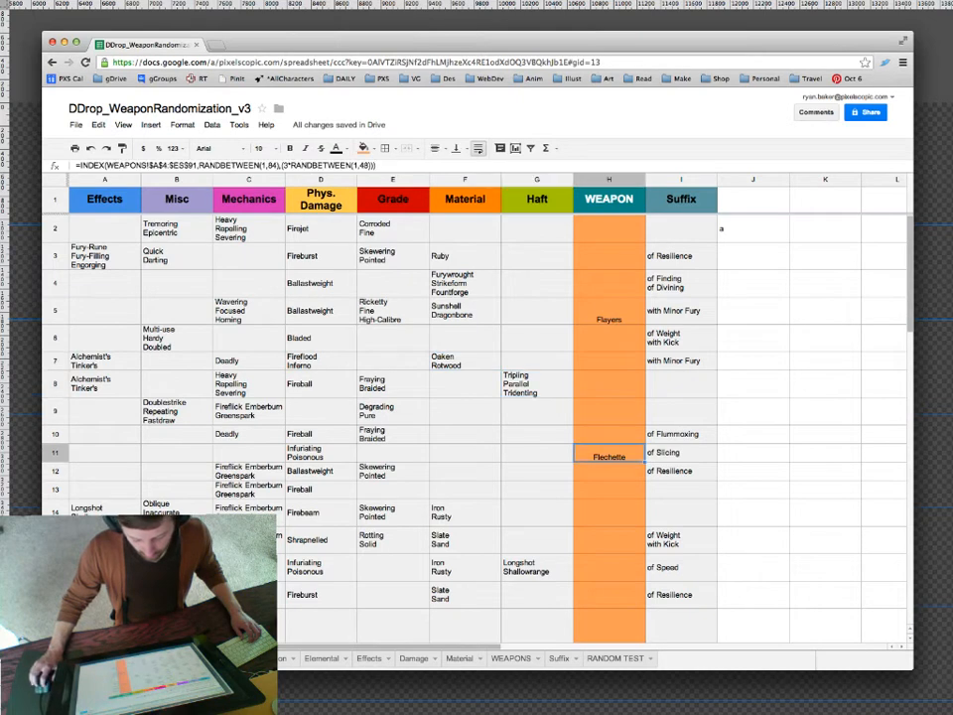
left_click(681, 435)
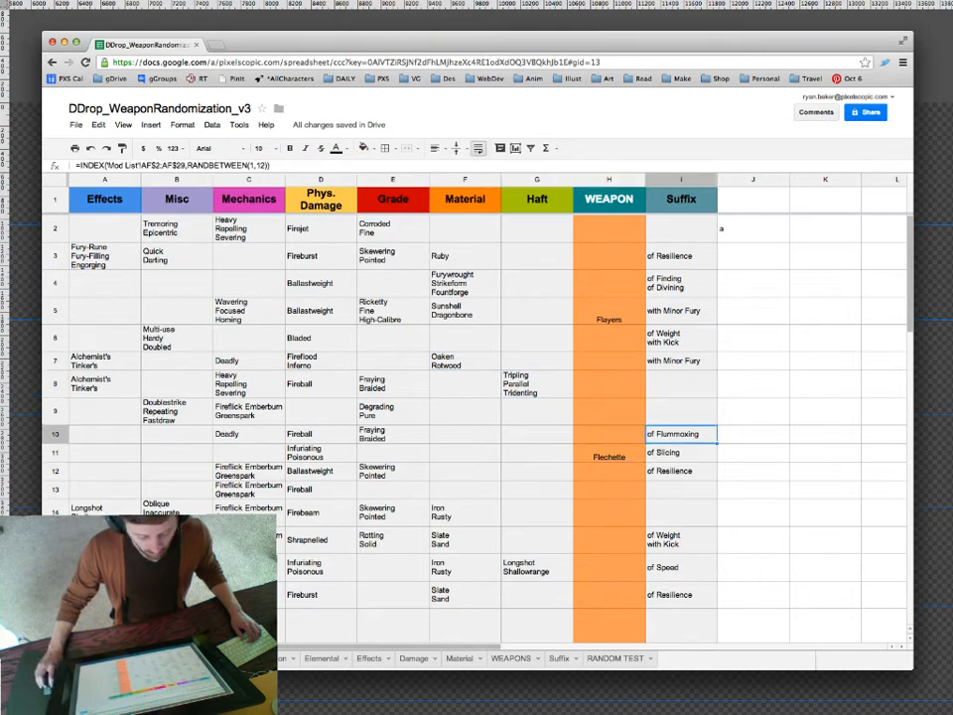
left_click(104, 362)
left_click(249, 361)
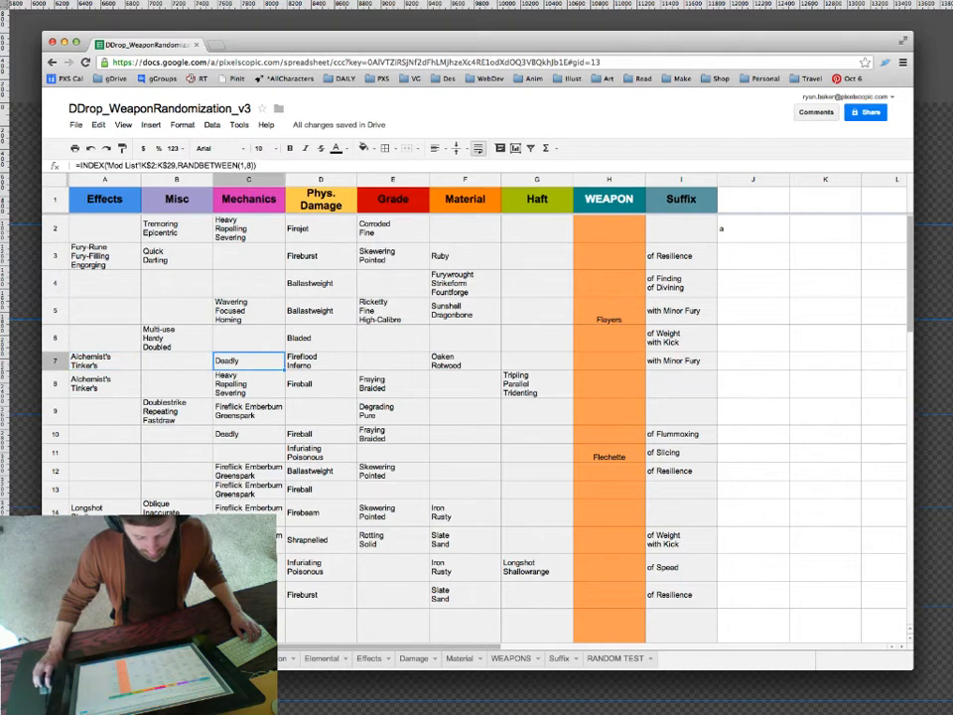
left_click(393, 384)
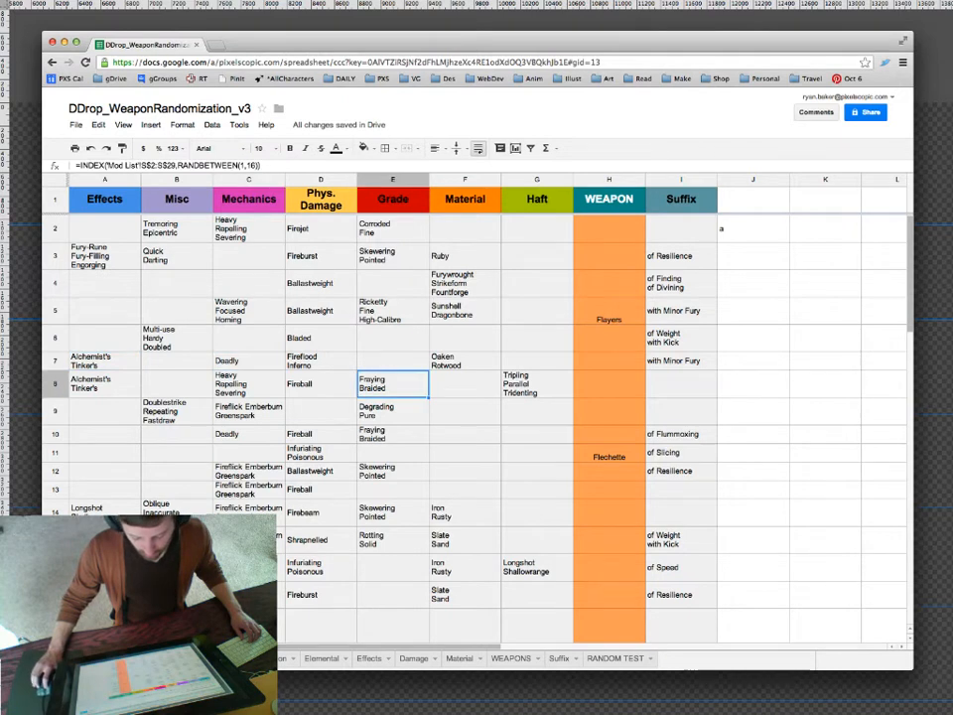
left_click(609, 312)
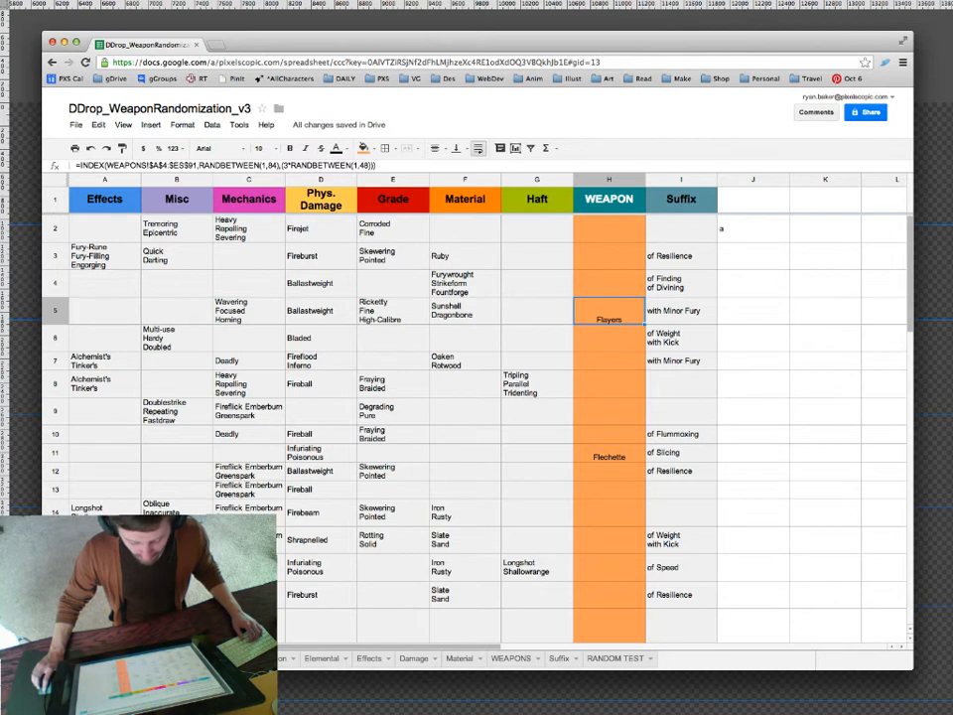
Replace the entry in cell J2 with b and again with c to regenerate the random weapon parts.
left_click_drag(596, 44, 581, 31)
left_click(738, 216)
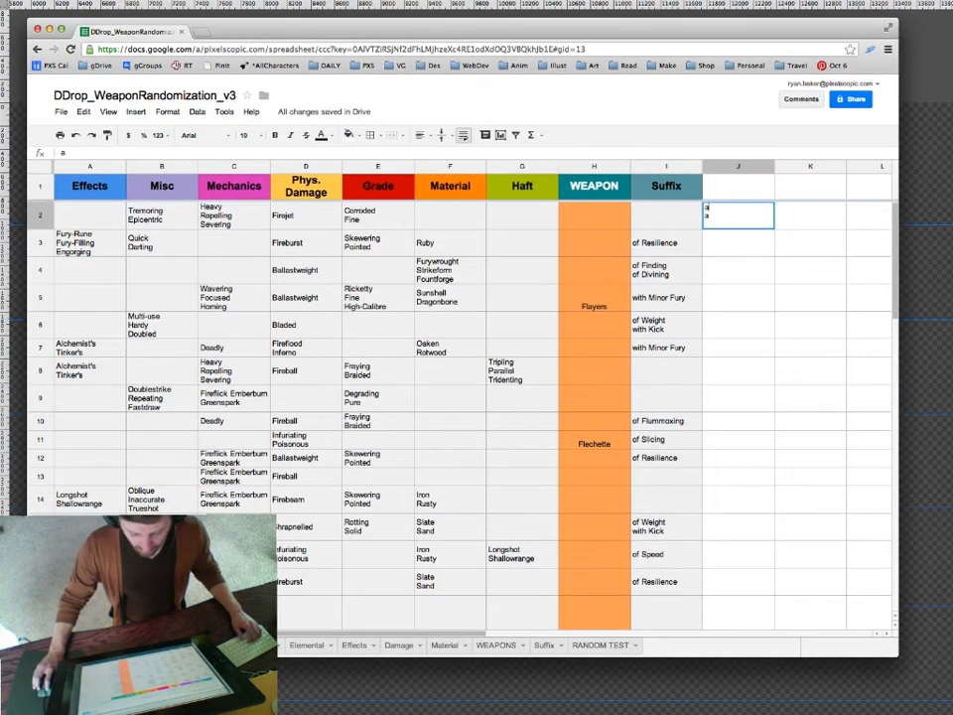
type("b")
key("Return")
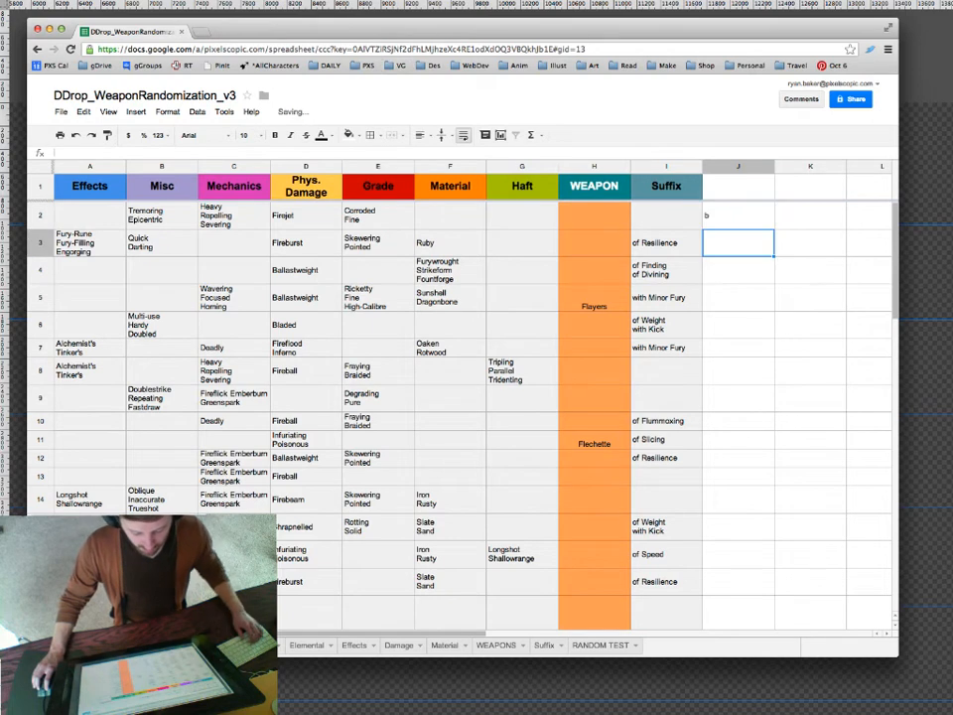
left_click(737, 216)
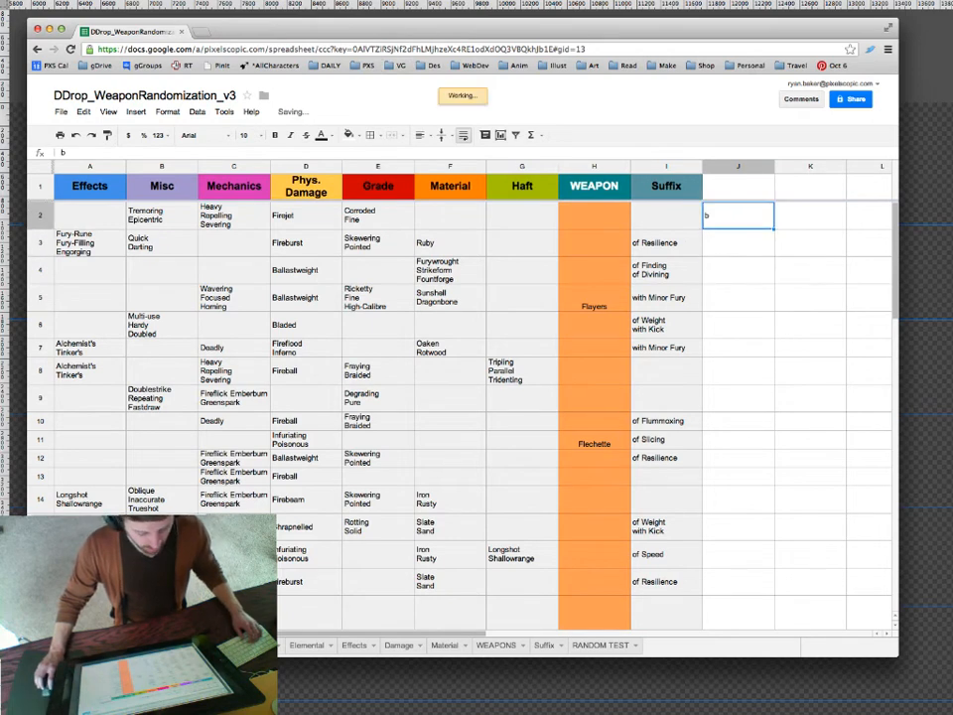
key("Return")
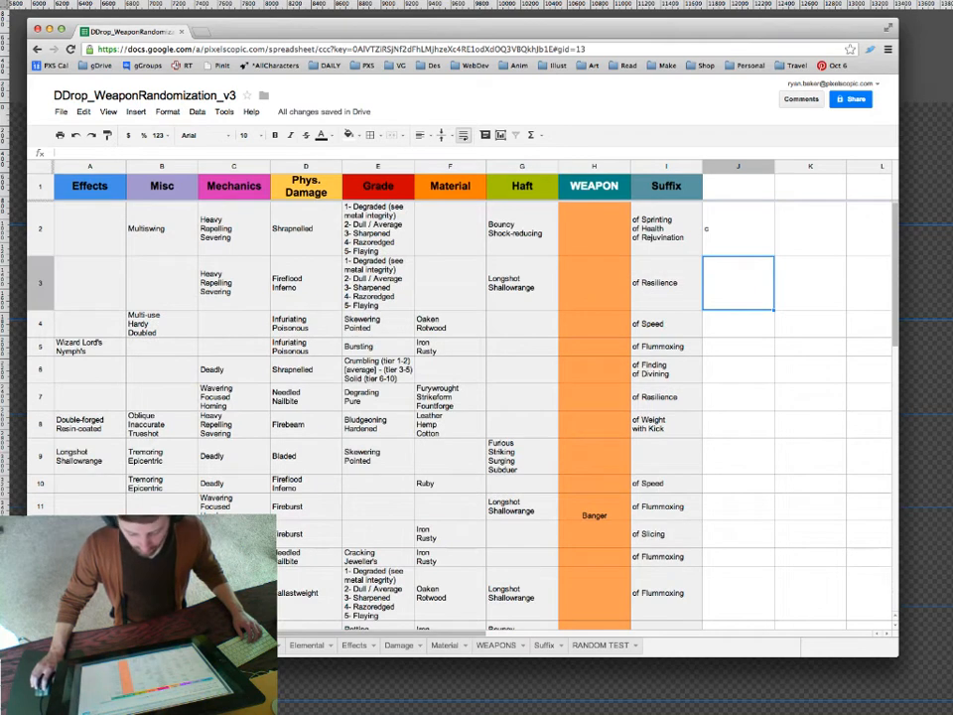
Replace the entry in cell J2 with d and again with e to reroll the random weapon parts.
left_click(738, 229)
type("d")
key("Return")
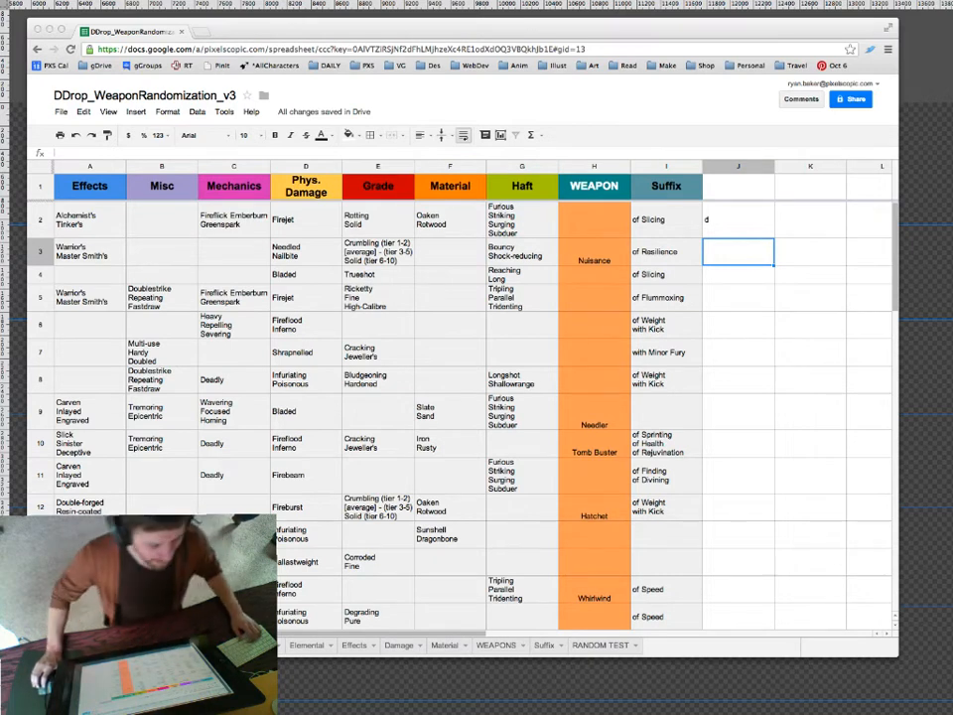
left_click(738, 219)
type("e")
key("Return")
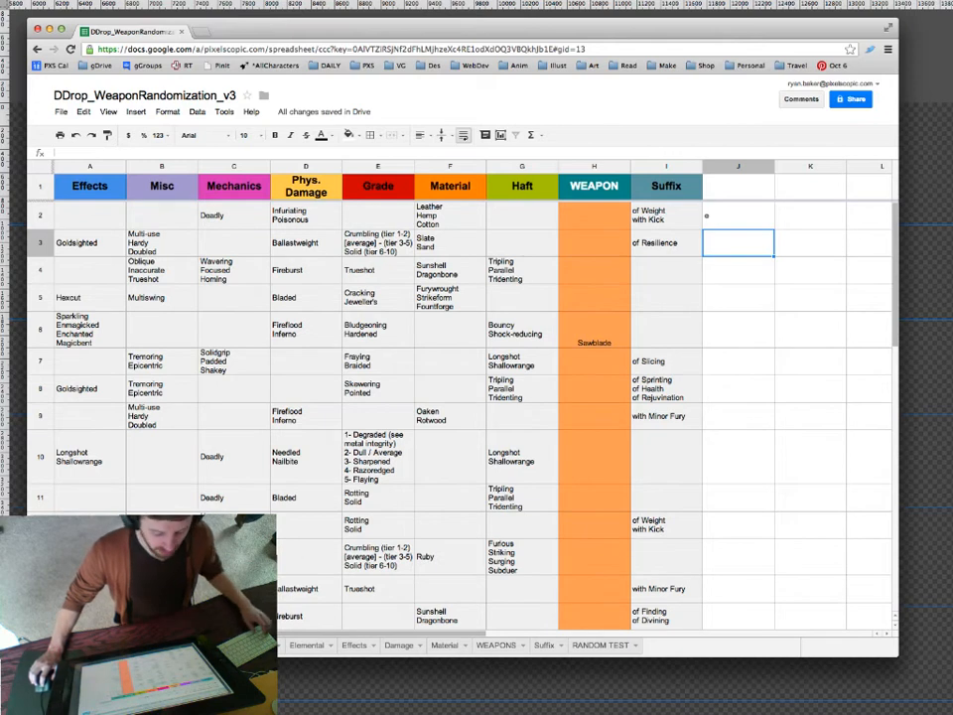
Examine the formula behind the weapon in H6 and look over the remaining generated weapon rows.
left_click(593, 330)
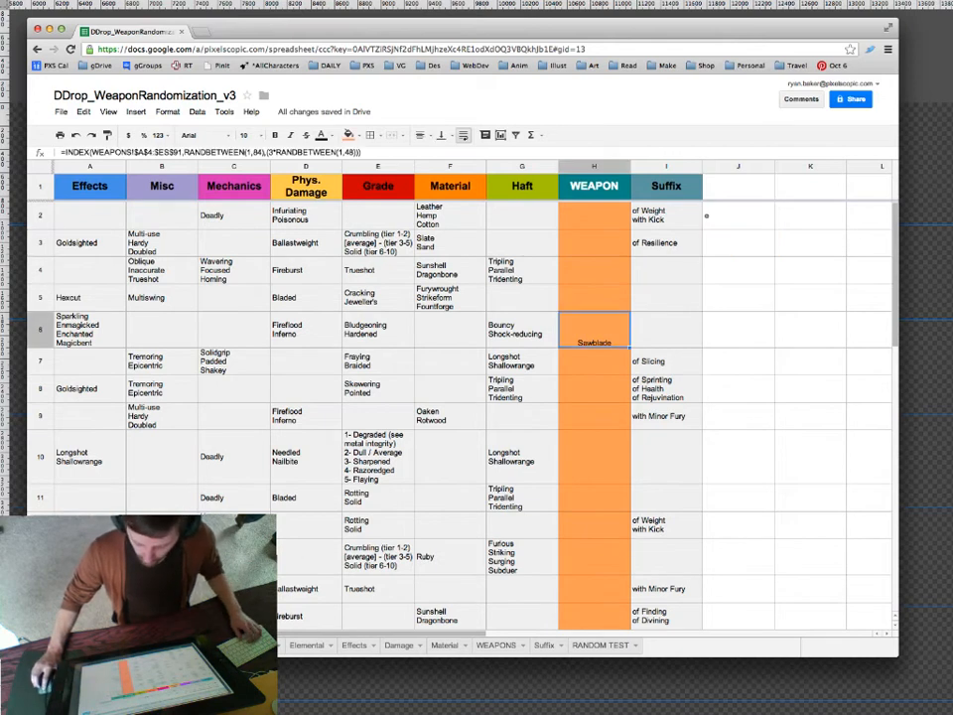
scroll(457, 417, "down", 5)
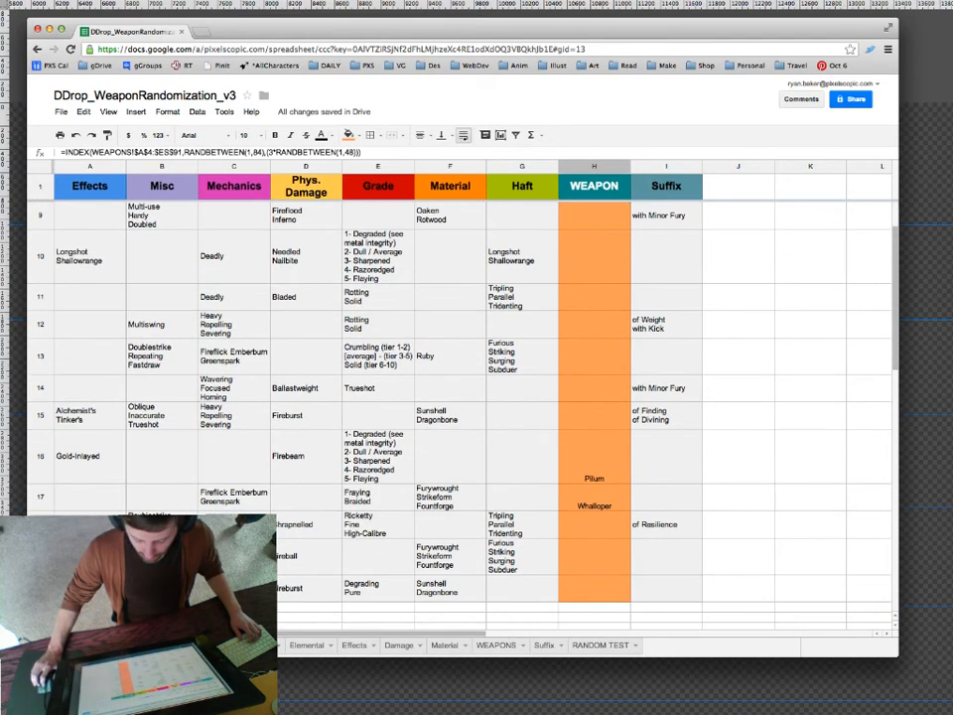
scroll(706, 214, "up", 5)
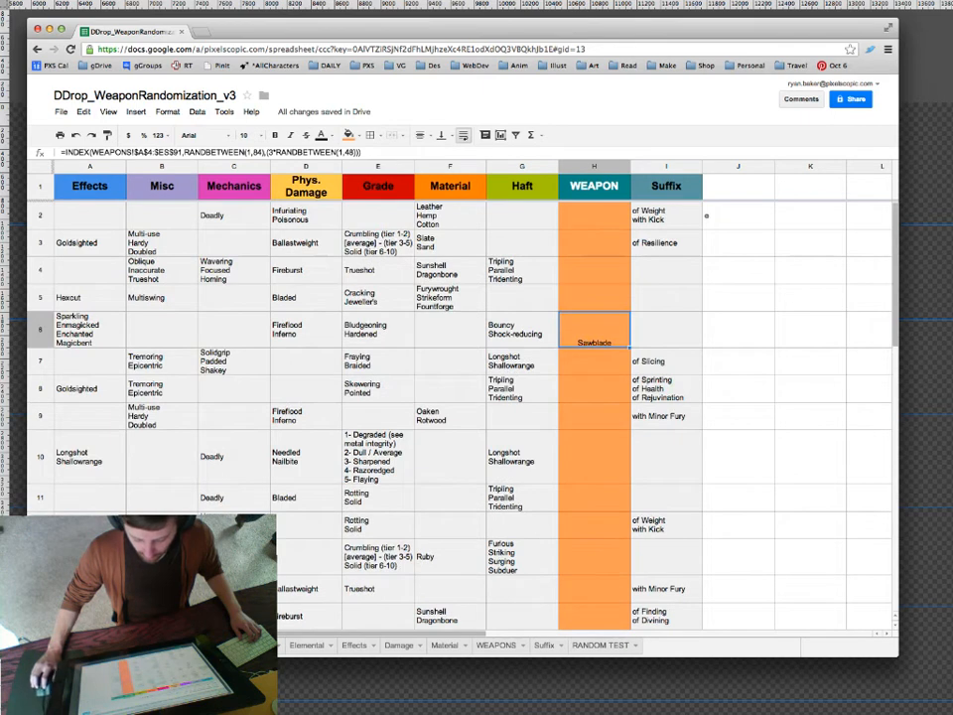
Replace the entry in cell J2 with f to reroll the weapon parts and look over the new rows.
left_click(706, 215)
type("f")
key("Return")
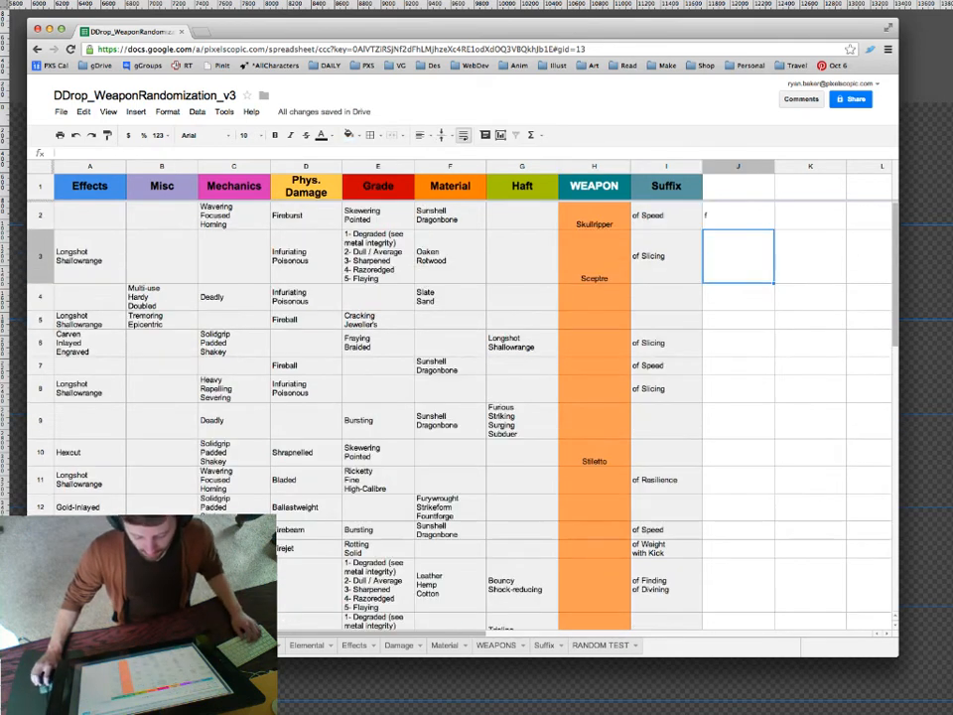
scroll(462, 397, "down", 5)
scroll(462, 397, "up", 5)
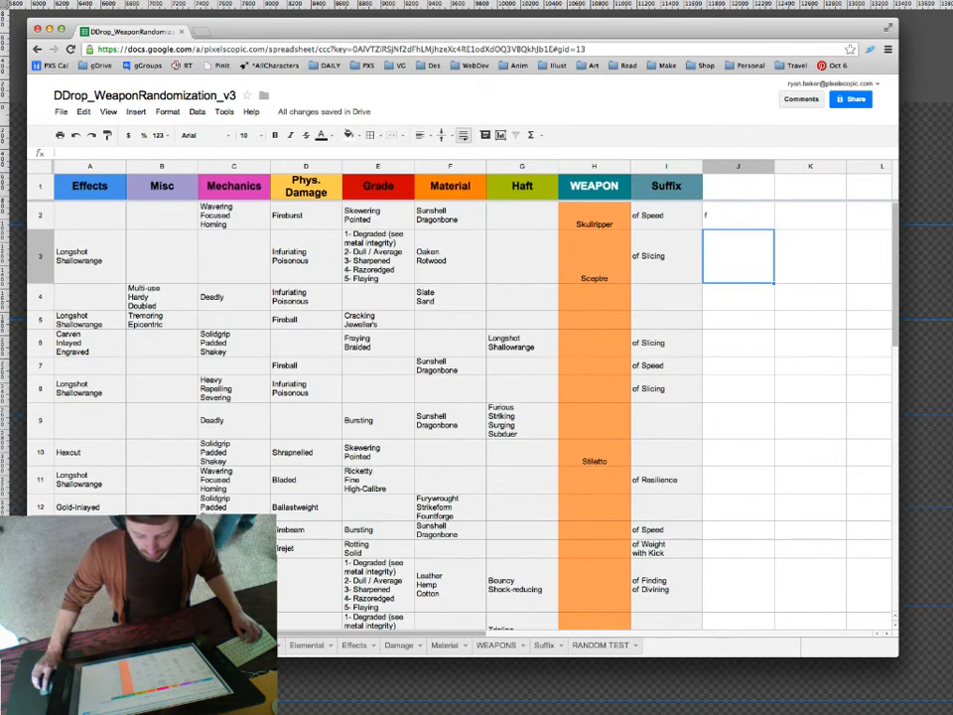
Regenerate the weapon combinations three more times by replacing the entry in J2 with d, f and finally j.
left_click(738, 215)
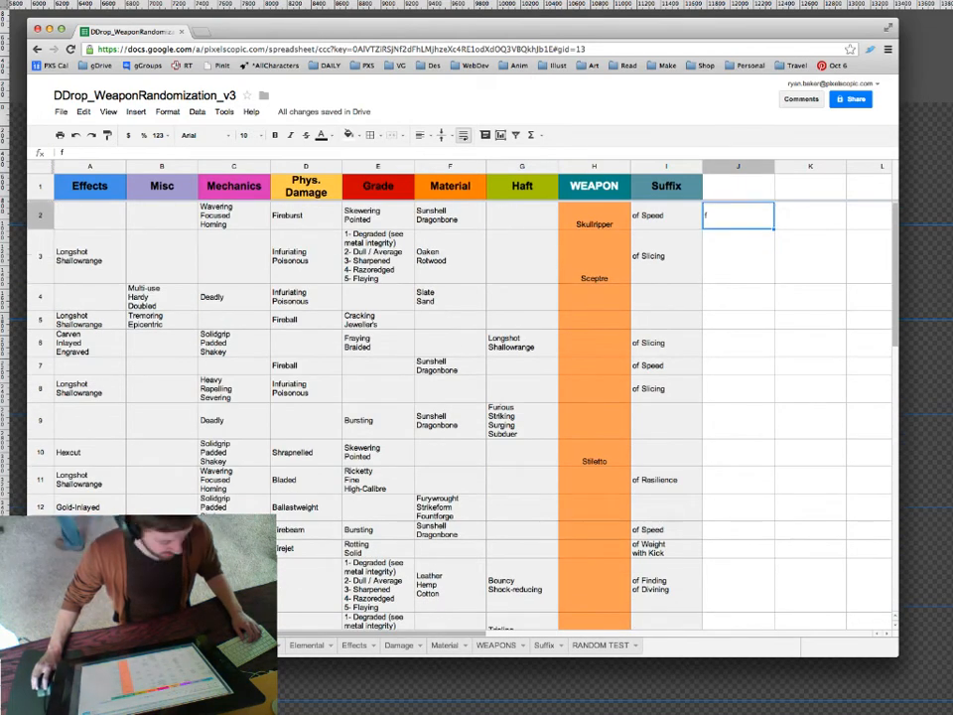
type("d")
key("Return")
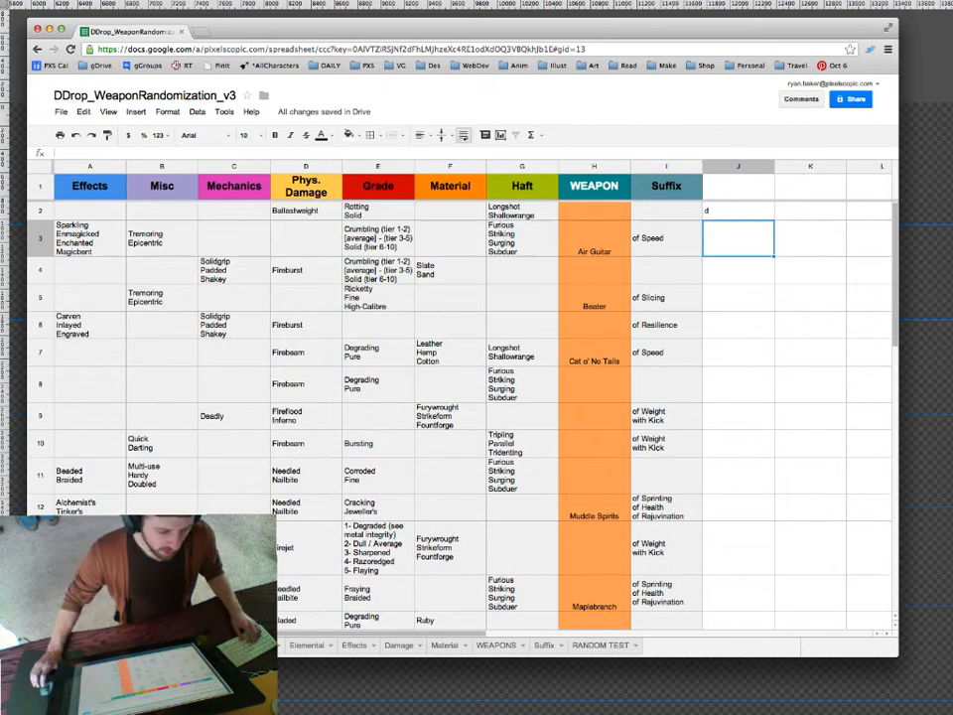
left_click(738, 210)
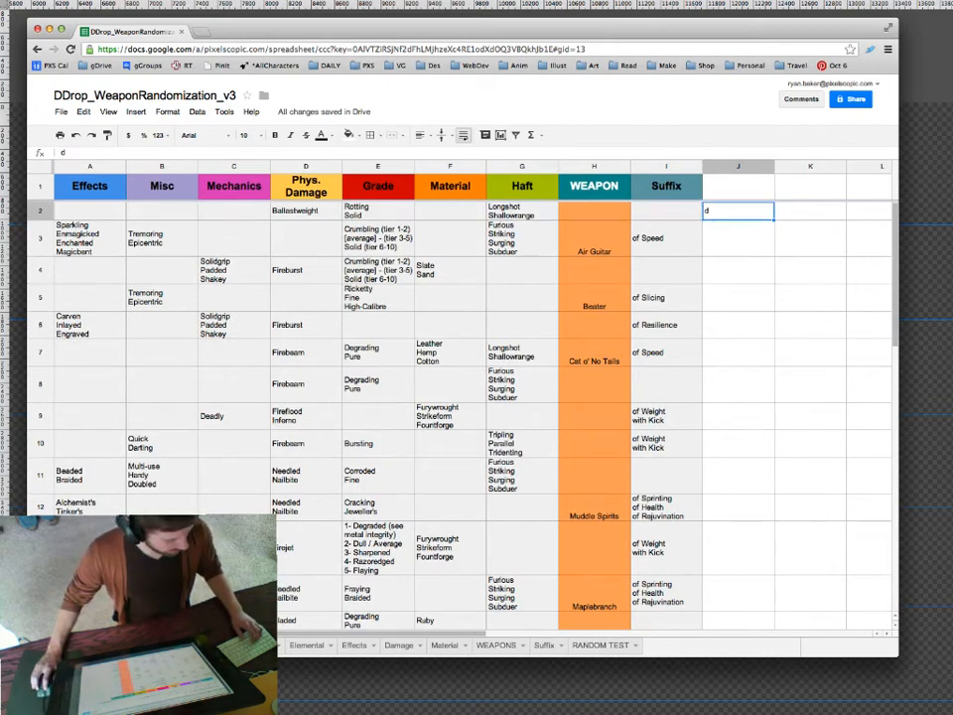
type("f")
key("Return")
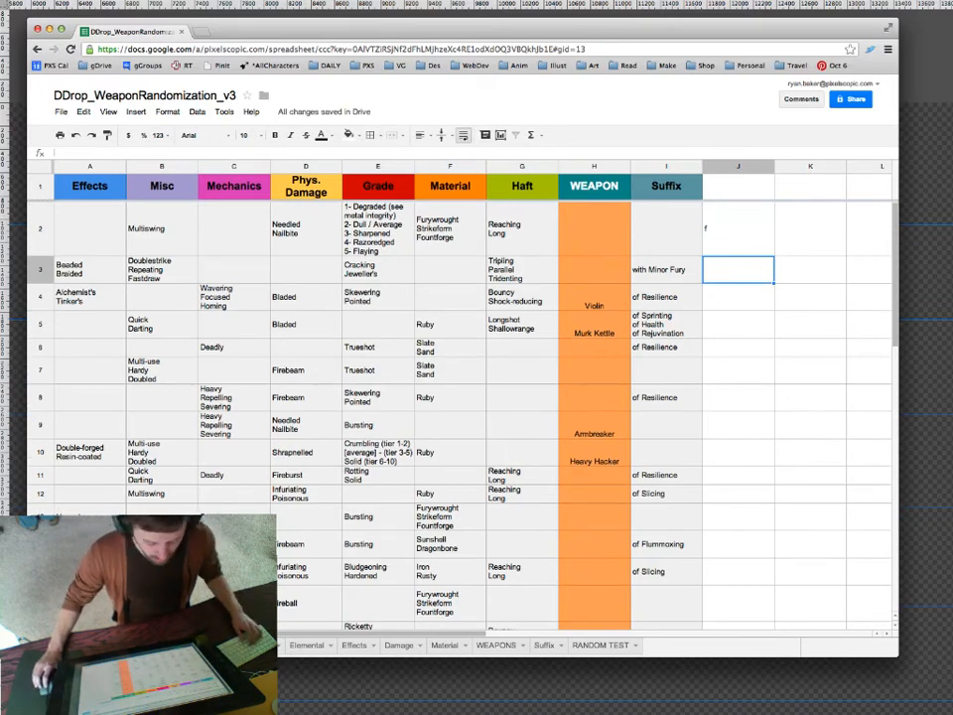
left_click(738, 229)
type("j")
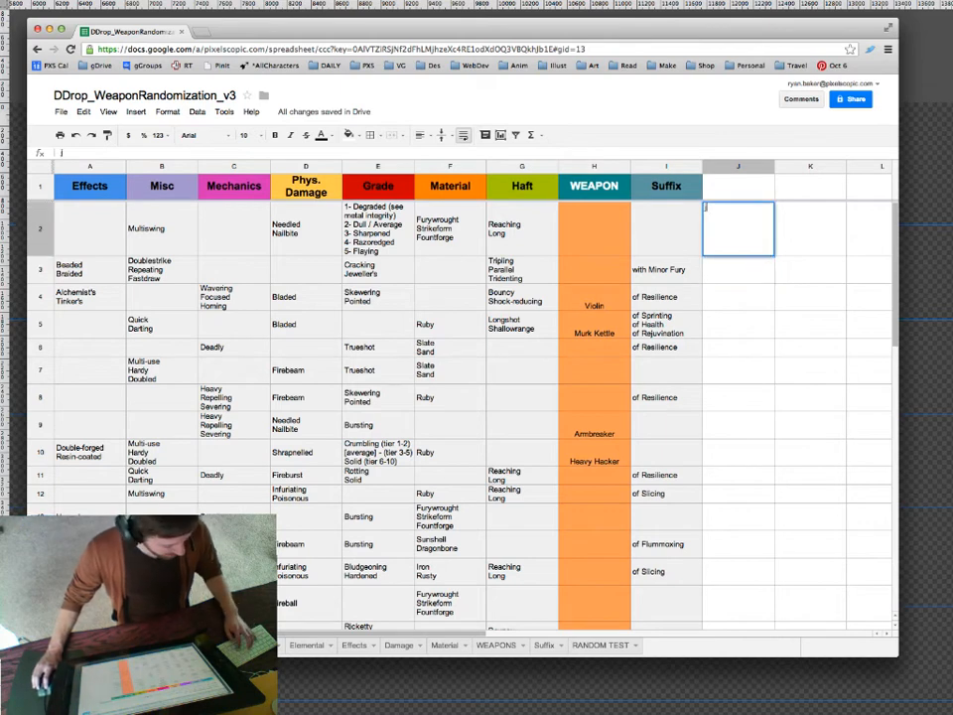
key("Return")
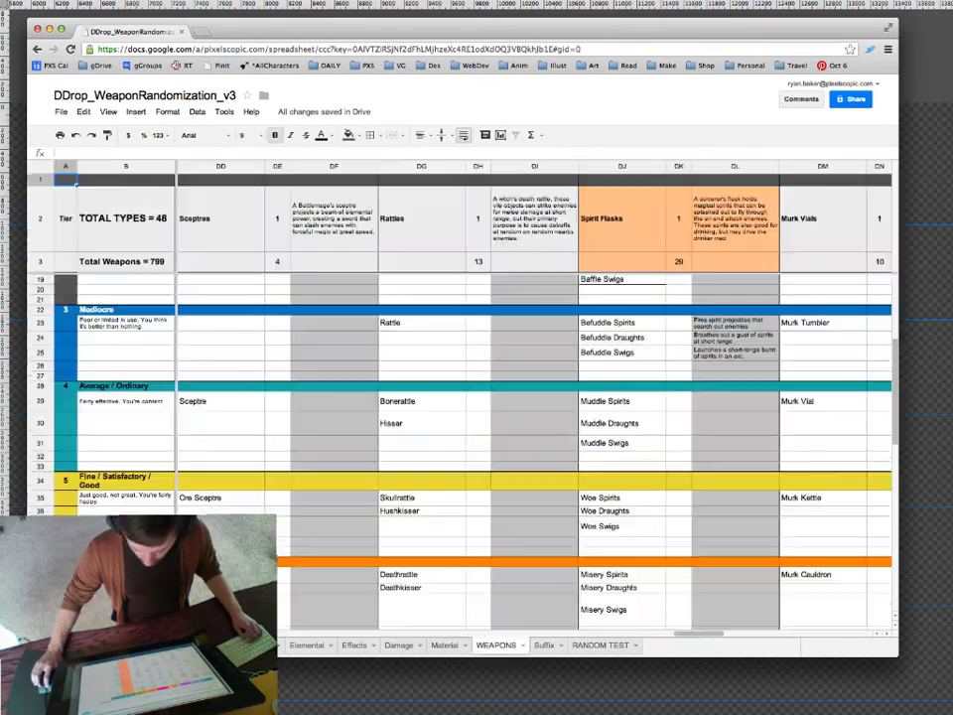
Switch to the WEAPONS sheet and look through the weapon types from Spirit Flasks back to Bows.
left_click(496, 645)
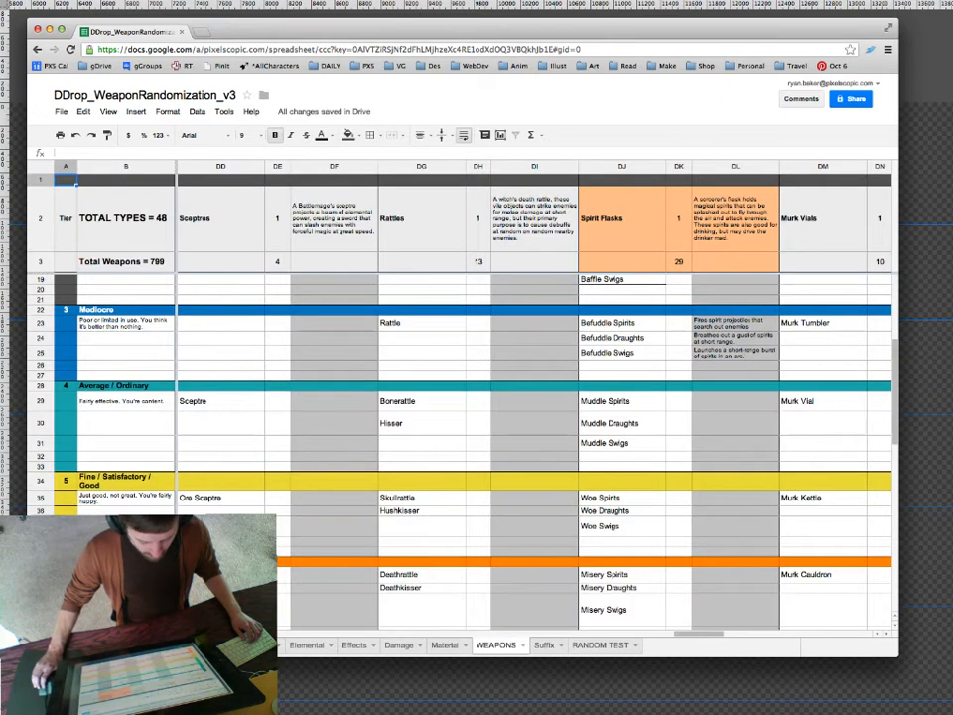
scroll(537, 397, "left", 5)
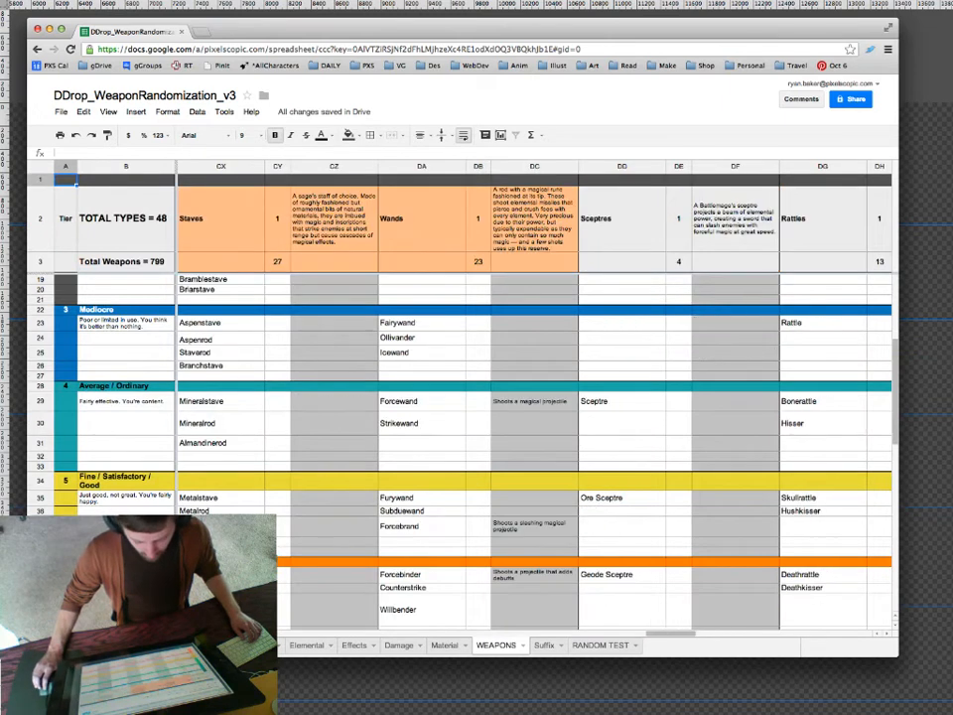
scroll(537, 397, "left", 8)
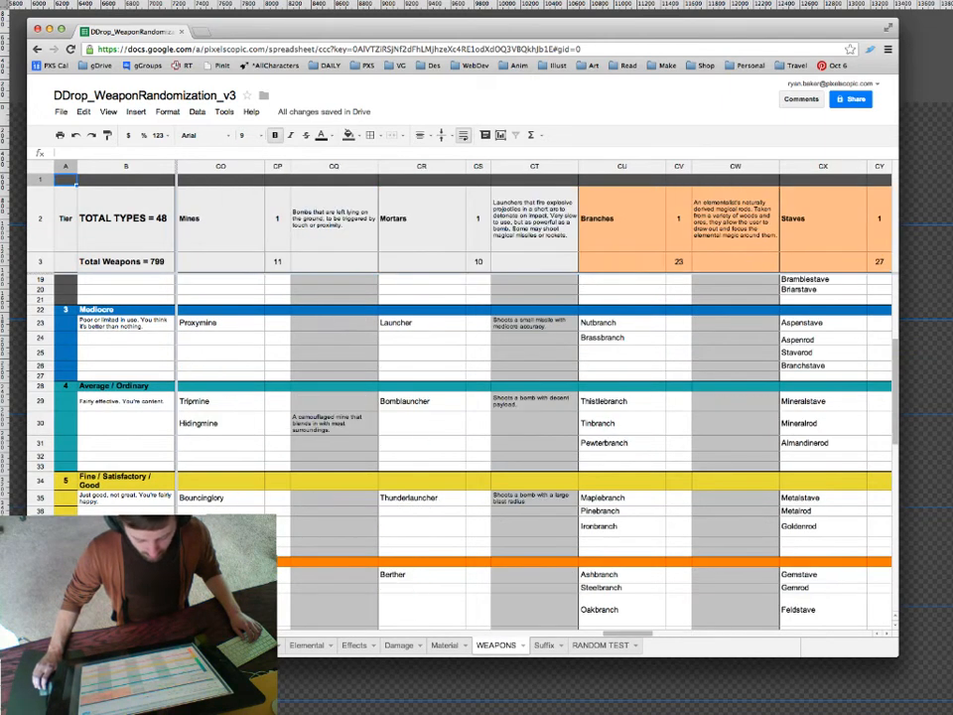
scroll(536, 397, "left", 8)
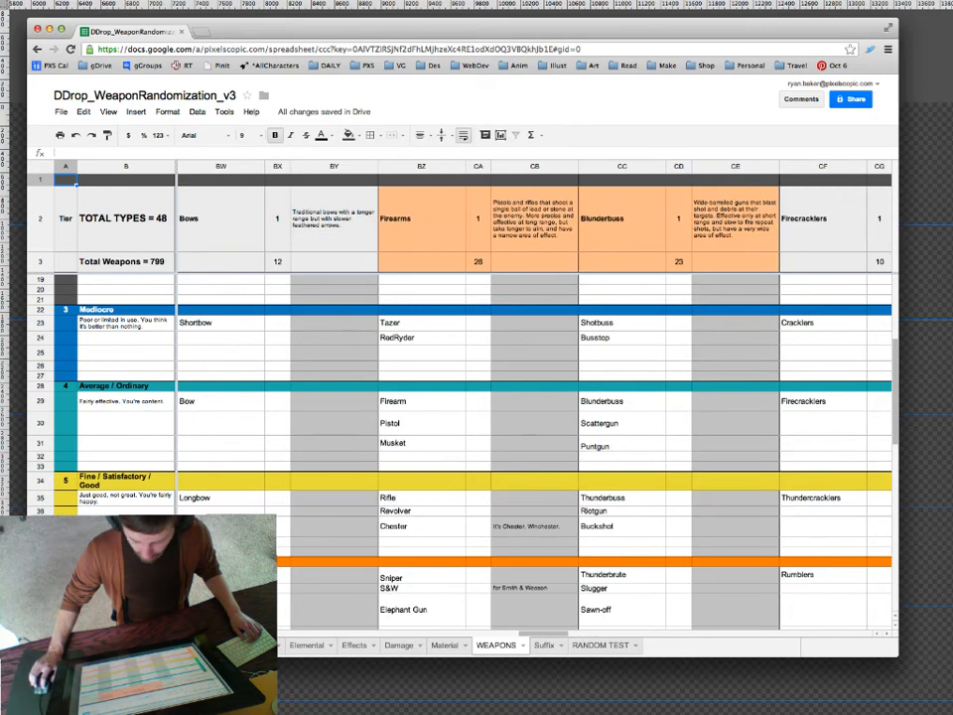
Narrow the browser window to reveal the sword artwork behind it, and show the Shortsword and Rapier columns from tier 0.
left_click_drag(862, 656, 421, 665)
scroll(298, 398, "left", 4)
scroll(298, 398, "left", 4)
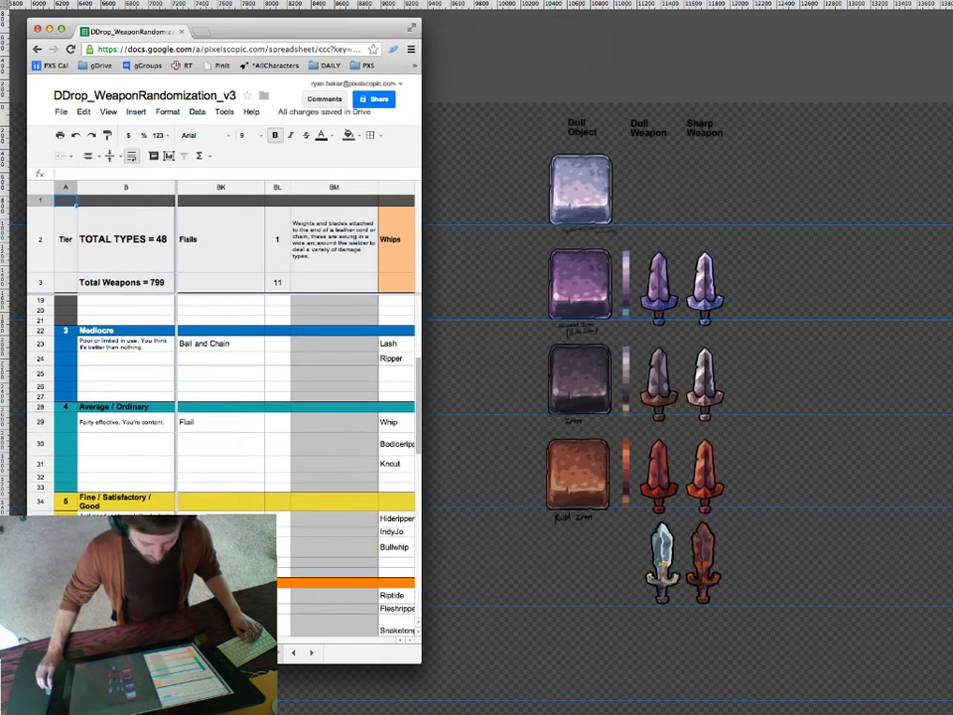
scroll(298, 397, "left", 4)
scroll(298, 397, "left", 16)
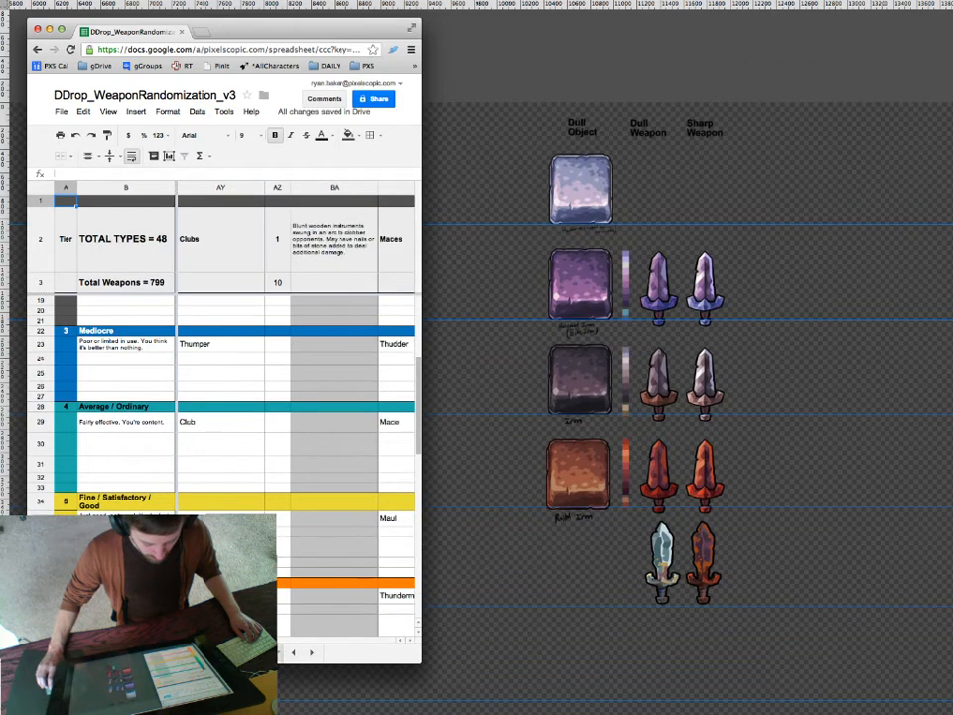
scroll(298, 398, "left", 16)
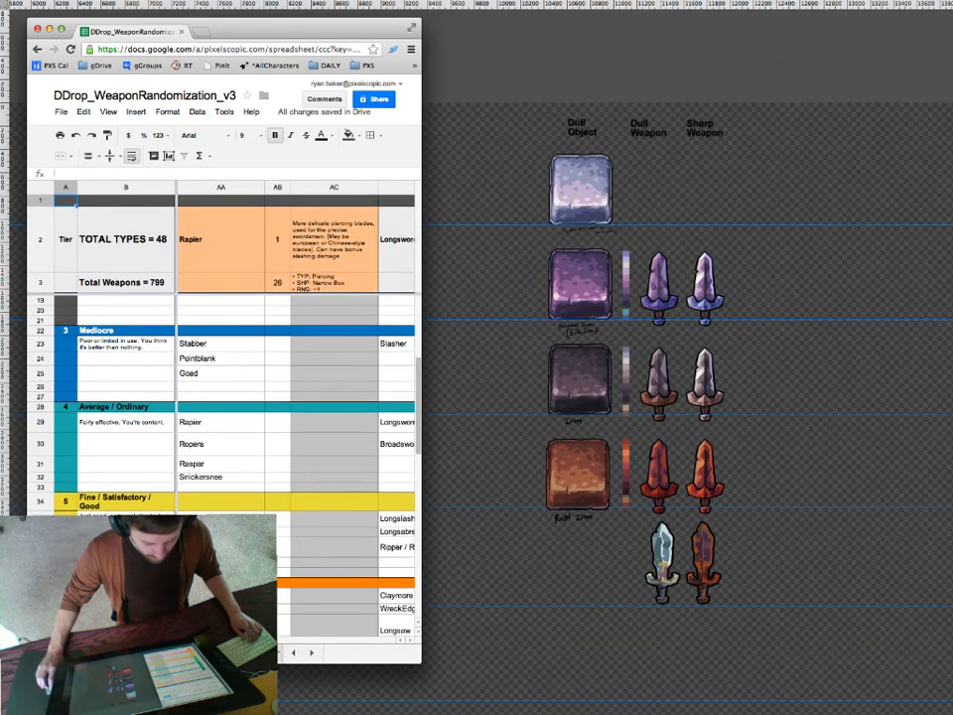
scroll(298, 397, "right", 3)
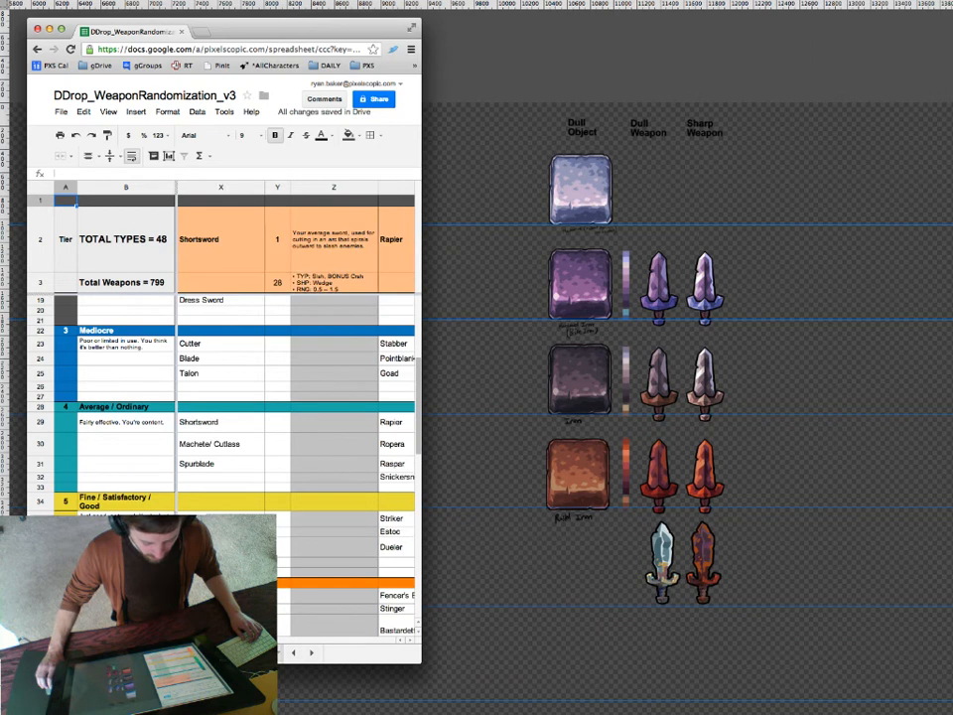
left_click_drag(420, 662, 581, 683)
scroll(298, 397, "up", 5)
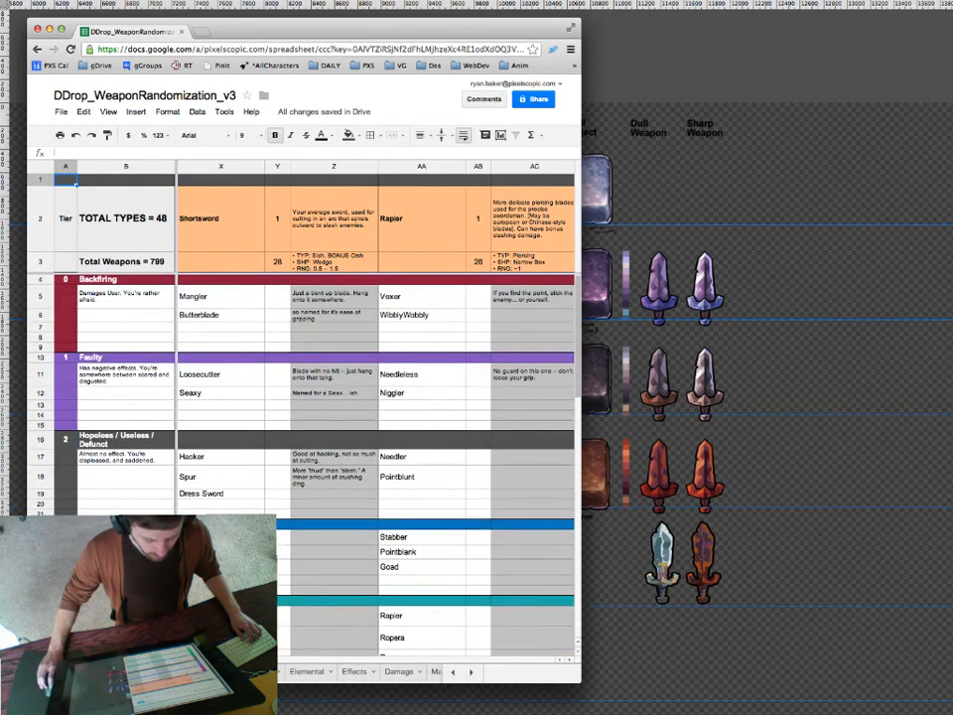
Examine the Backfiring and Faulty tier names and descriptions in column B, shifting the browser window towards the sword artwork.
left_click(126, 280)
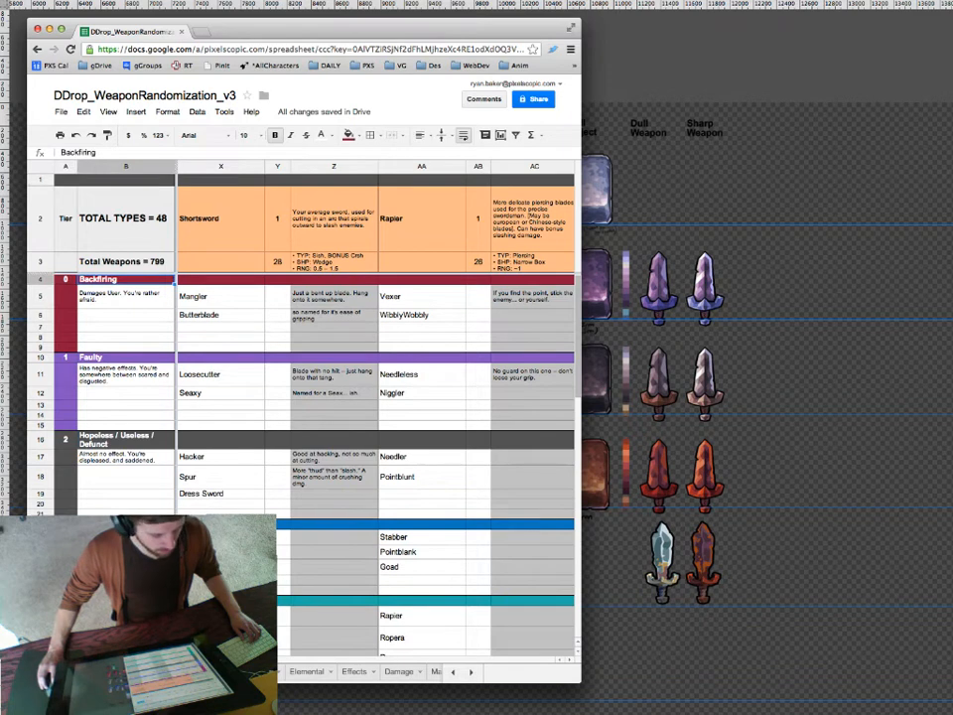
left_click_drag(348, 31, 423, 31)
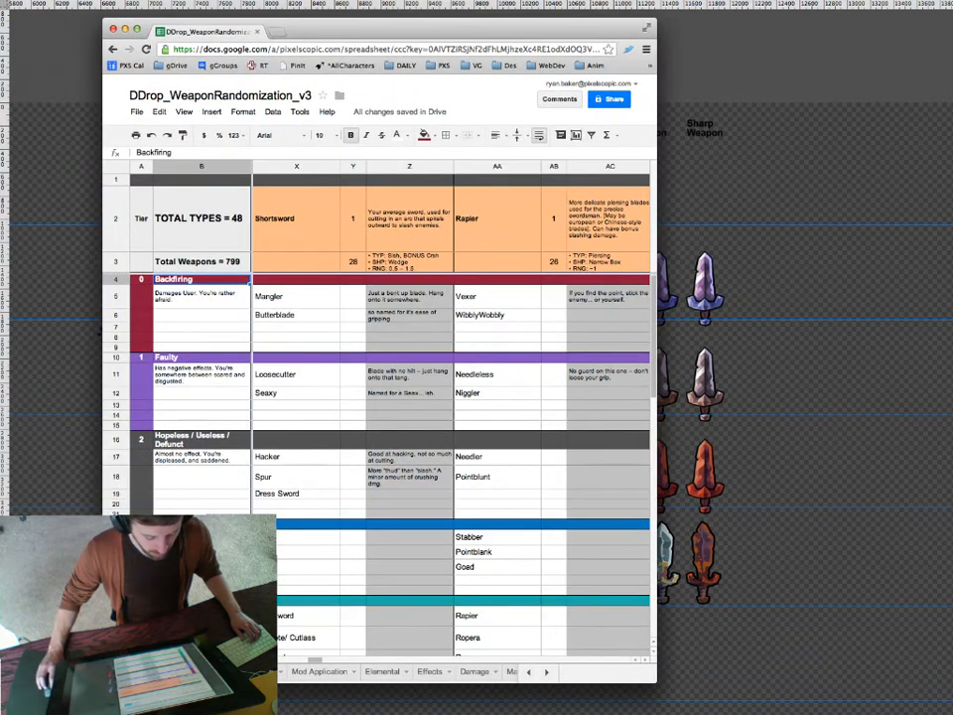
left_click(202, 297)
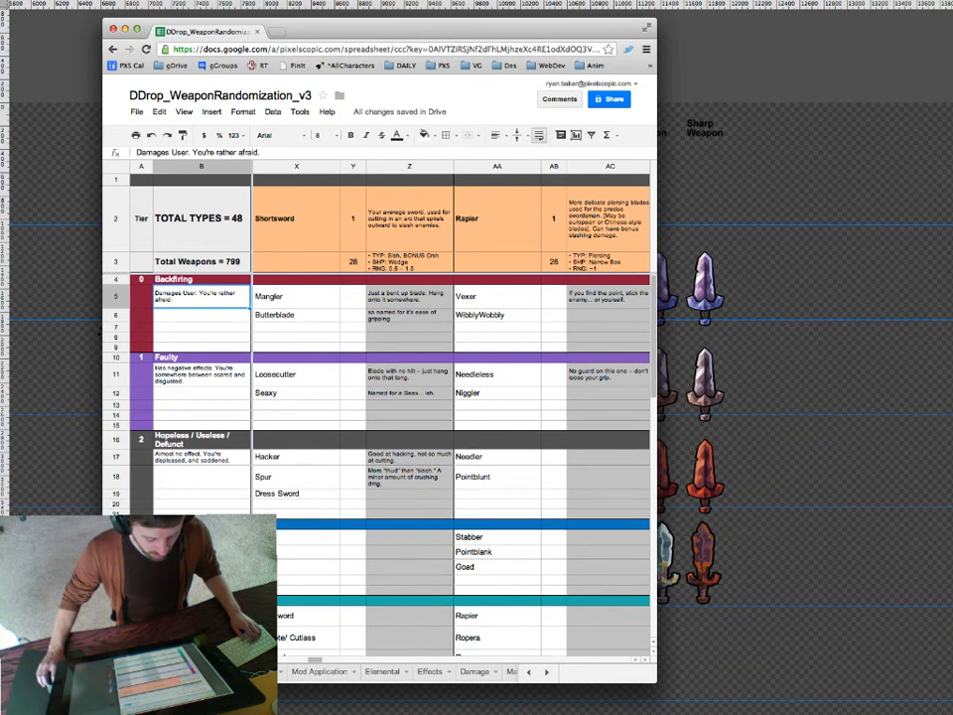
left_click(202, 374)
left_click(202, 357)
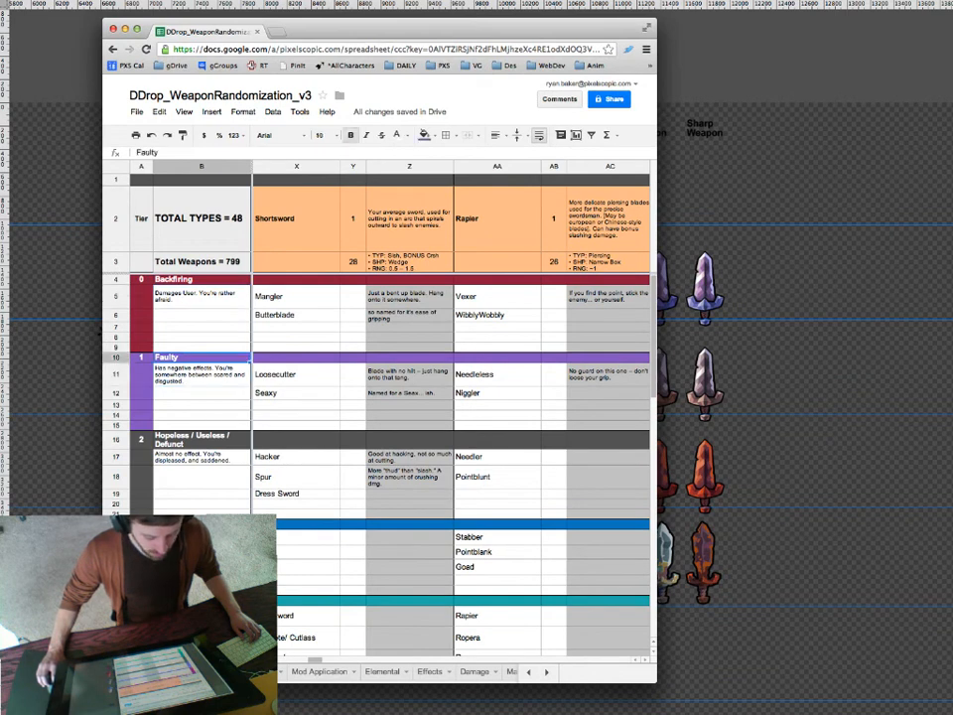
left_click(201, 374)
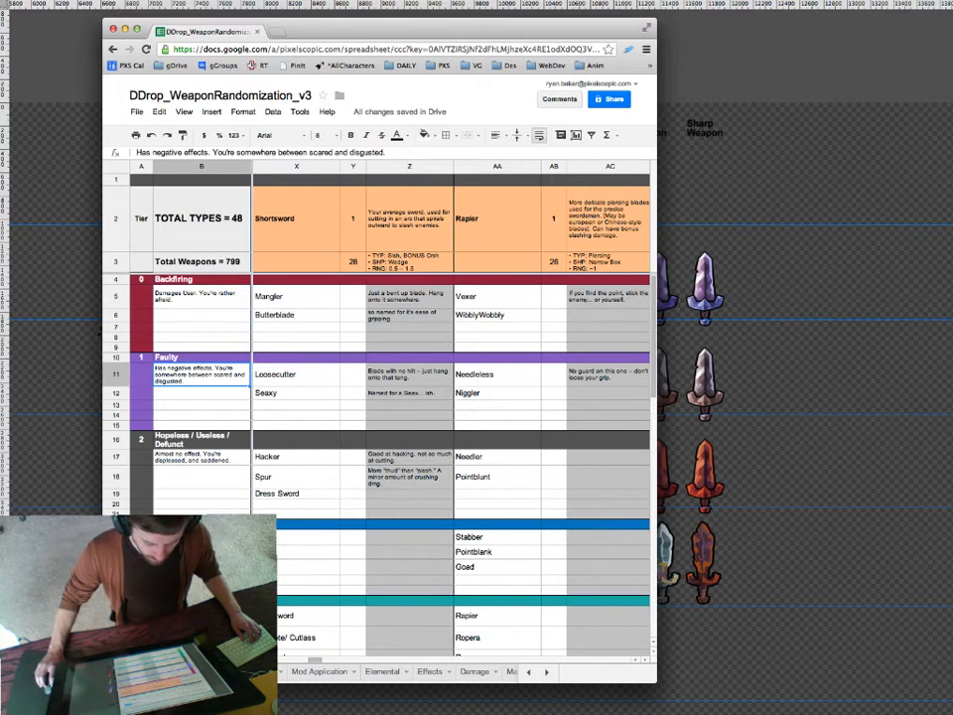
Examine the Shortsword names in the Backfiring tier (X5:X6) and the Faulty tier (X11:X12).
left_click(296, 297)
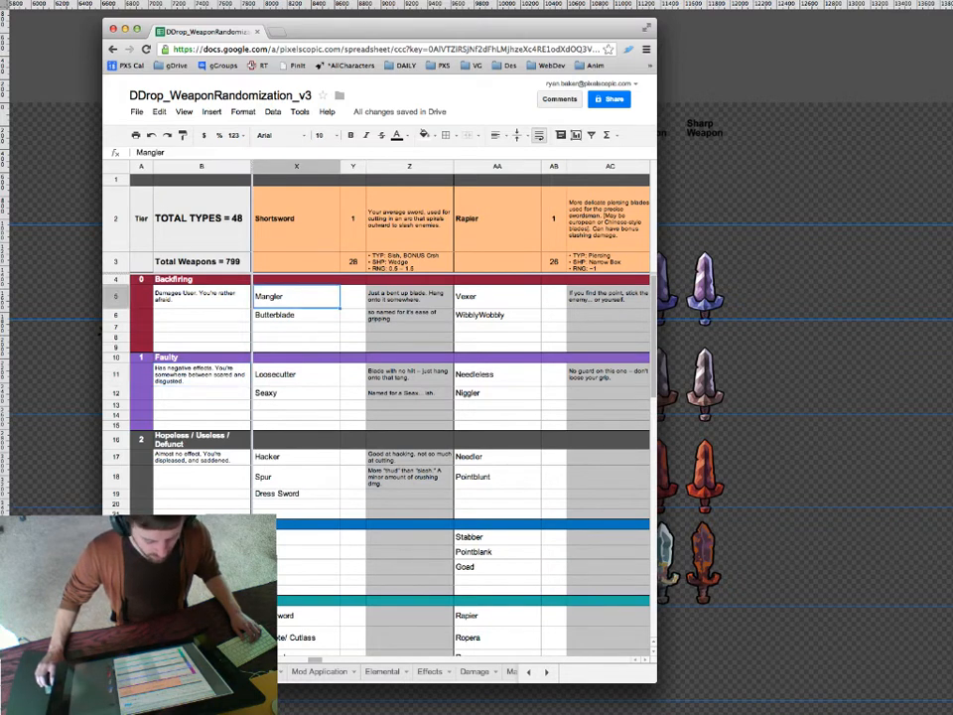
key("shift+Down")
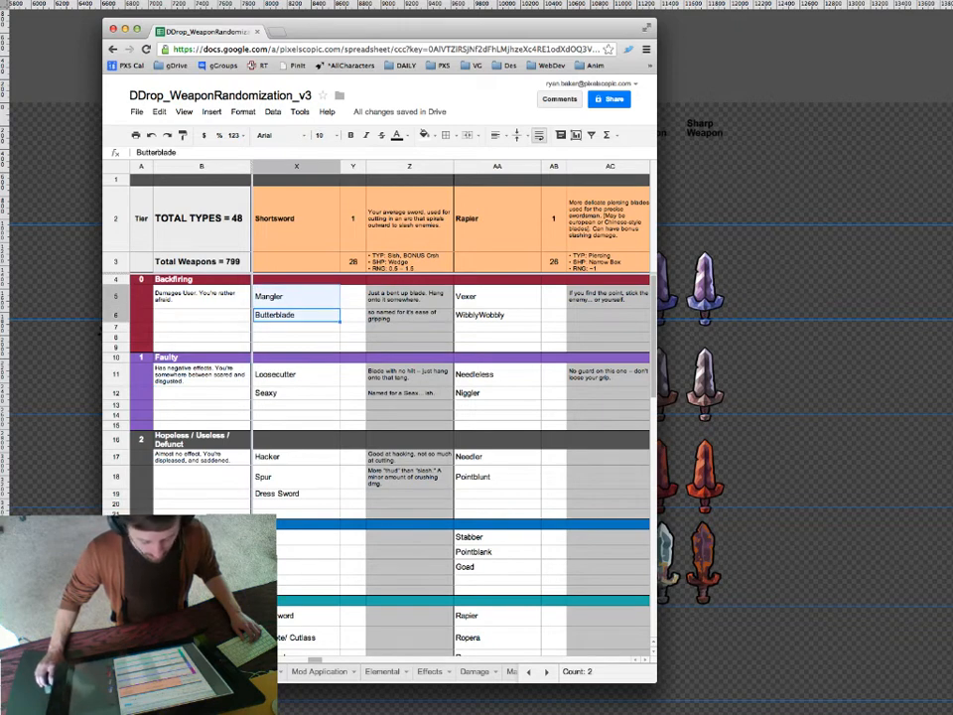
left_click_drag(296, 375, 296, 394)
Review the Shortsword and Rapier names in the higher quality tiers, from Hopeless up to Extraordinary and beyond.
scroll(296, 388, "down", 1)
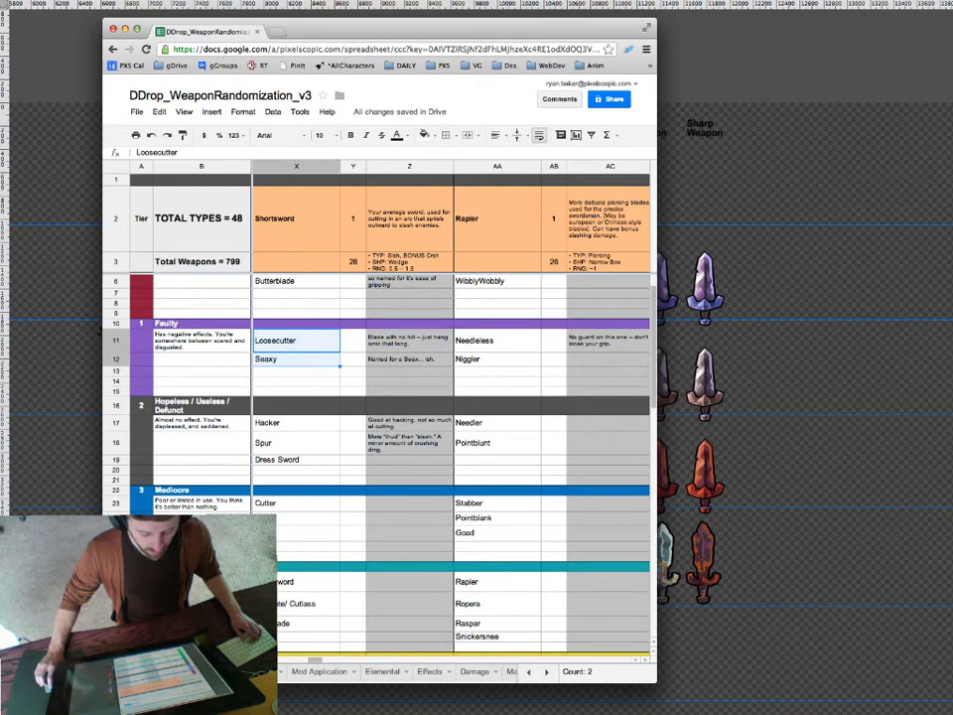
scroll(296, 387, "down", 1)
scroll(377, 457, "down", 4)
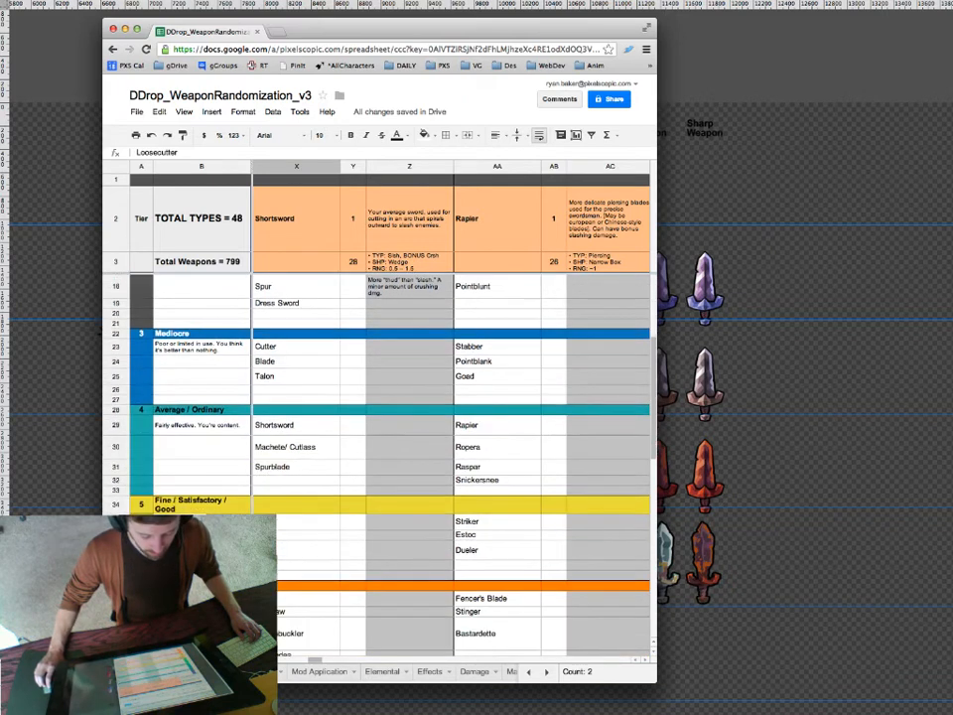
scroll(397, 457, "down", 3)
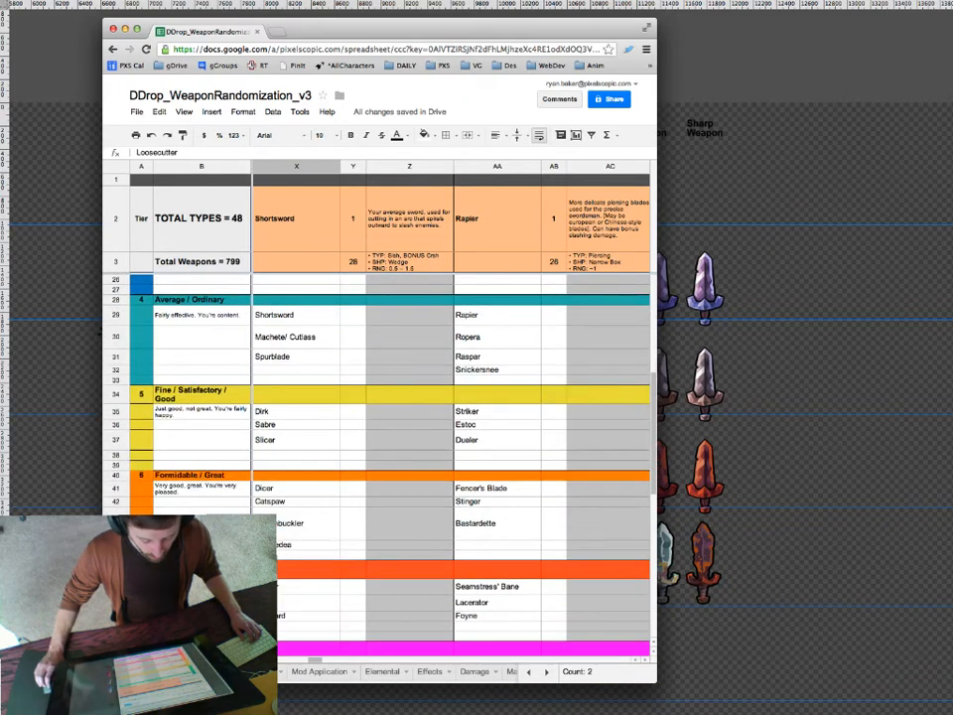
scroll(397, 457, "down", 2)
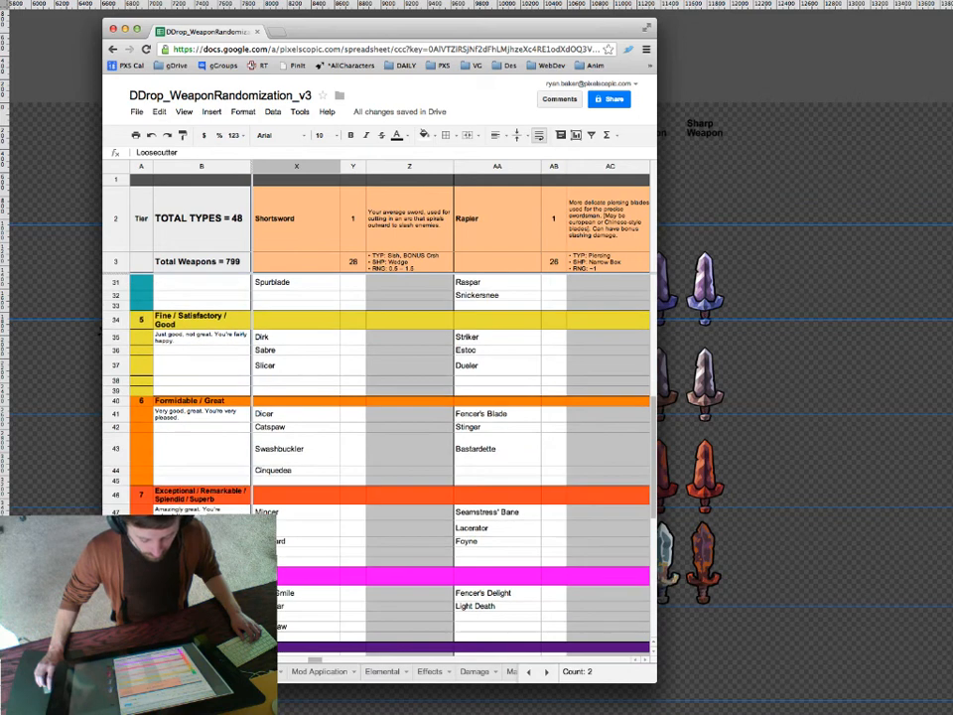
scroll(397, 457, "down", 1)
scroll(398, 457, "down", 2)
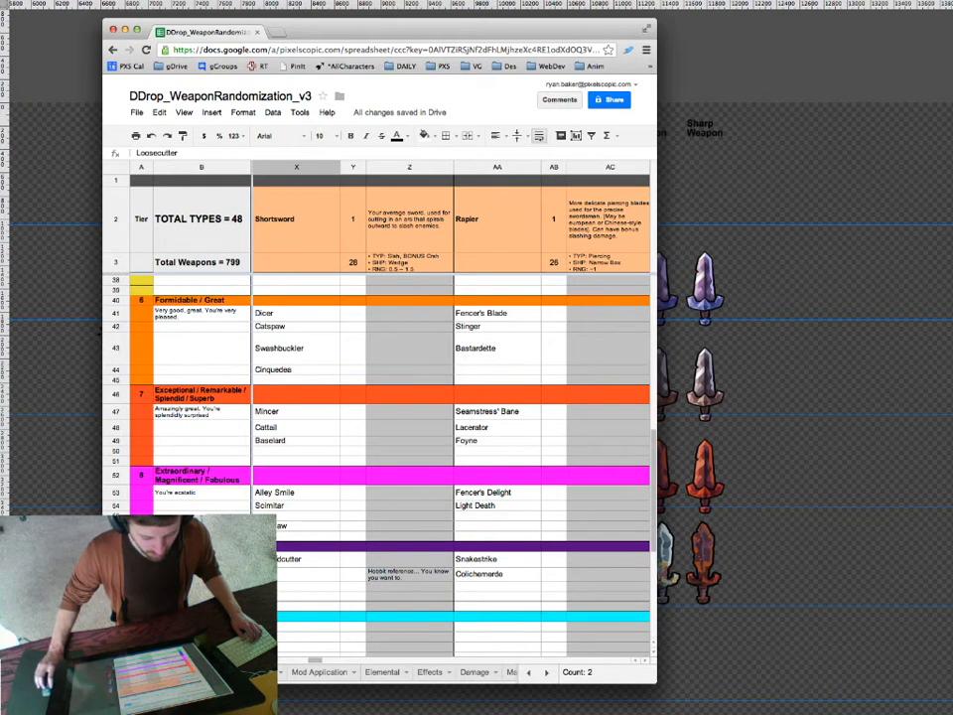
left_click_drag(358, 30, 347, 33)
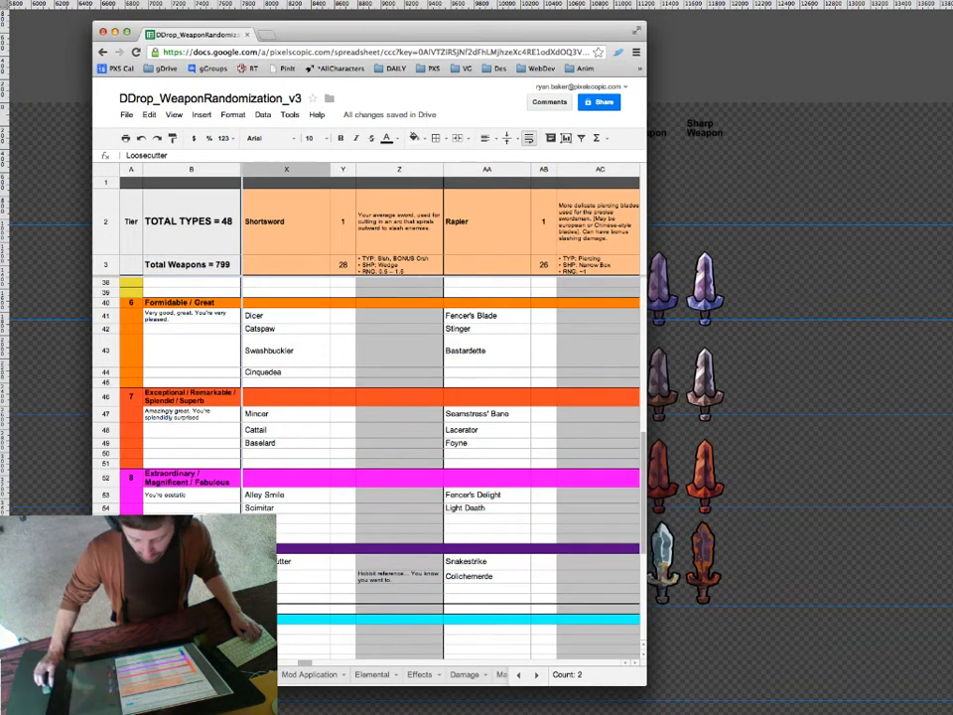
Widen the spreadsheet window to show the Longsword column, and clear the window off the sword artwork.
left_click_drag(646, 685, 735, 693)
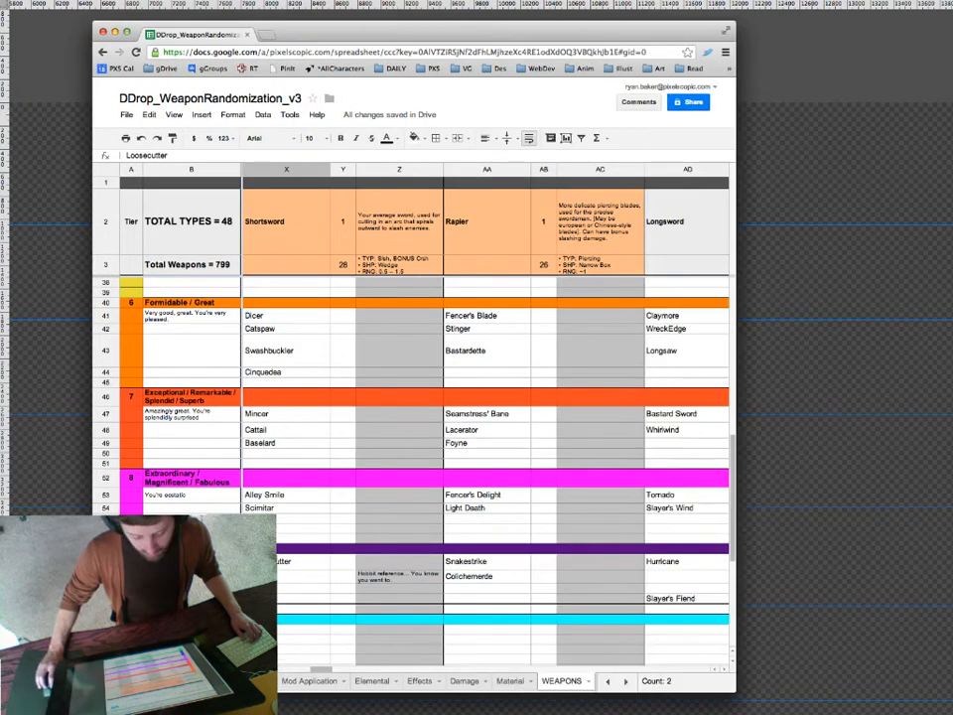
left_click_drag(348, 33, 0, 0)
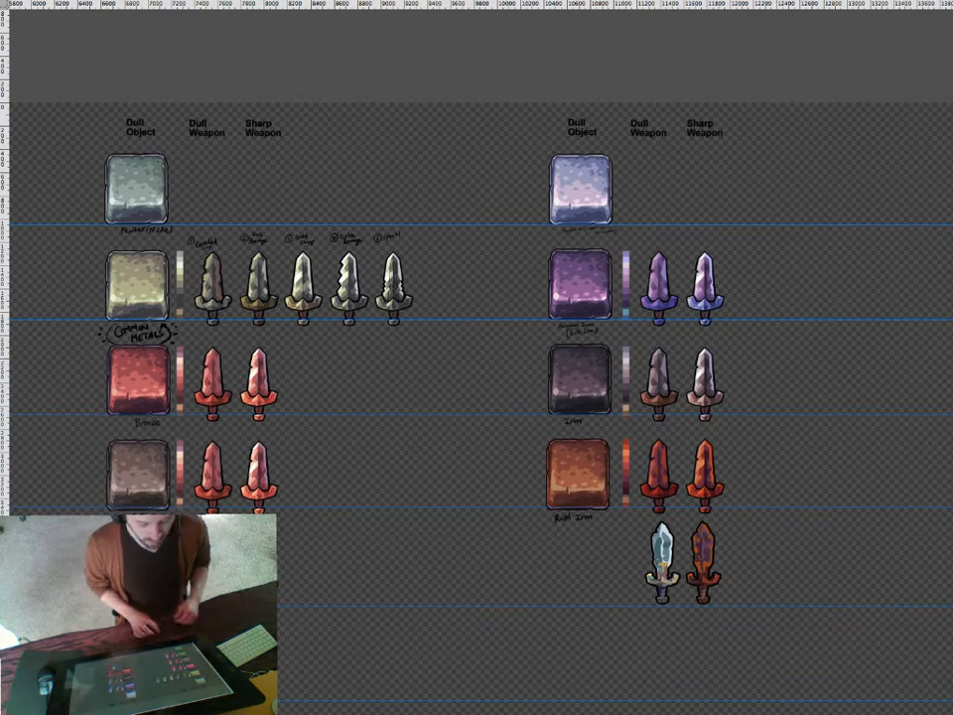
Paint a rust-red patch below the middle notch on the left blade edge of the Corroded Crap sword, using the sampled rust colour.
key("Tab")
mouse_move(211, 284)
left_mouse_down()
mouse_move(318, 284)
mouse_move(228, 290)
mouse_move(274, 290)
left_mouse_up()
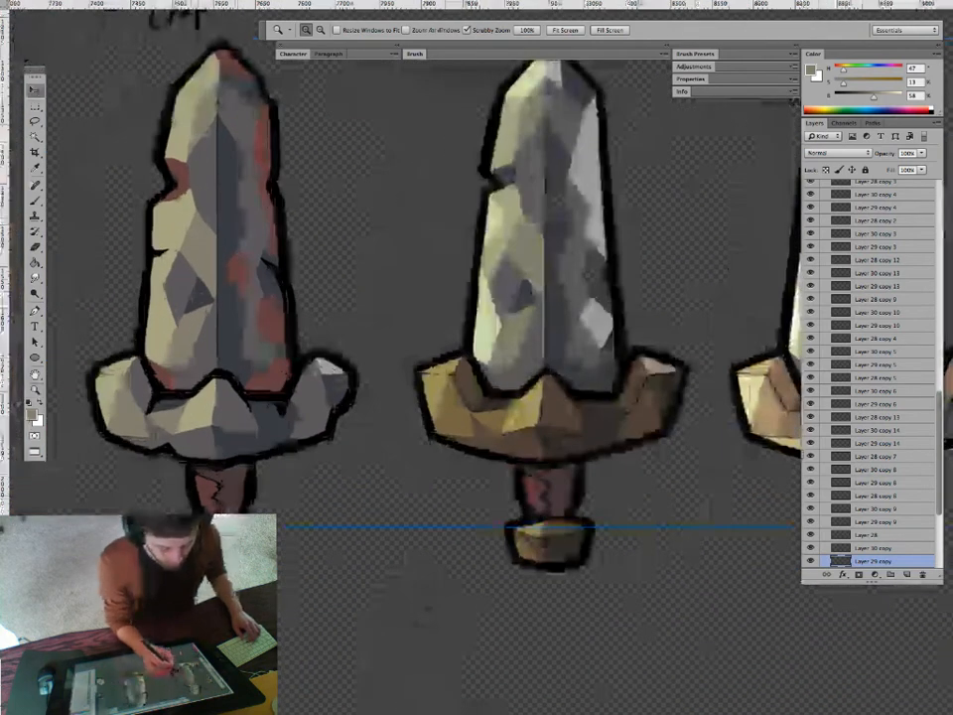
left_click(177, 174, "alt")
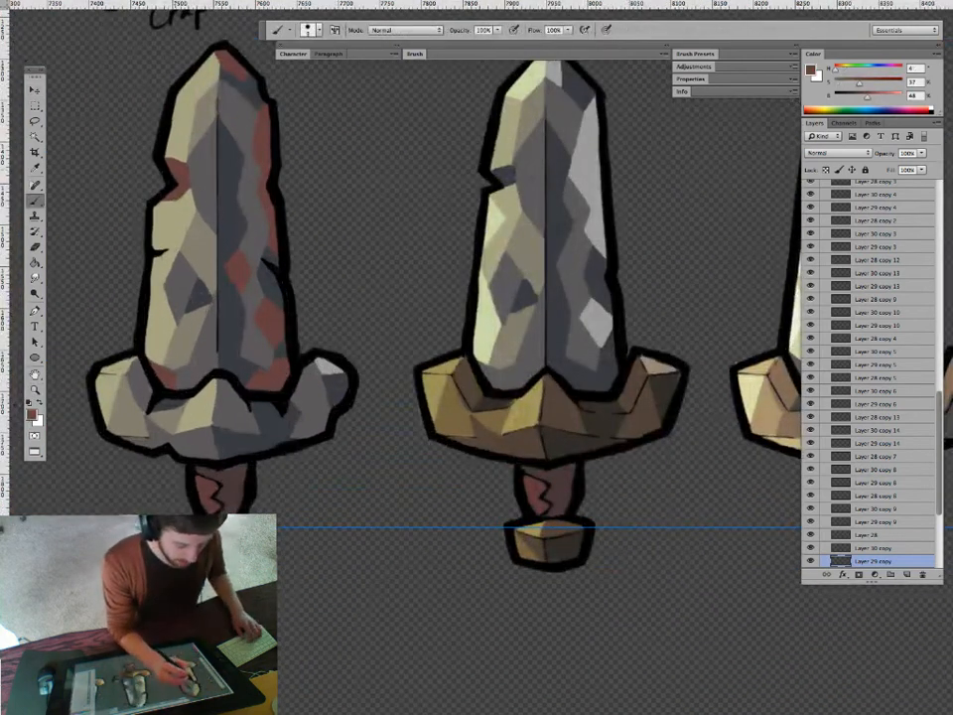
left_click_drag(349, 393, 408, 422)
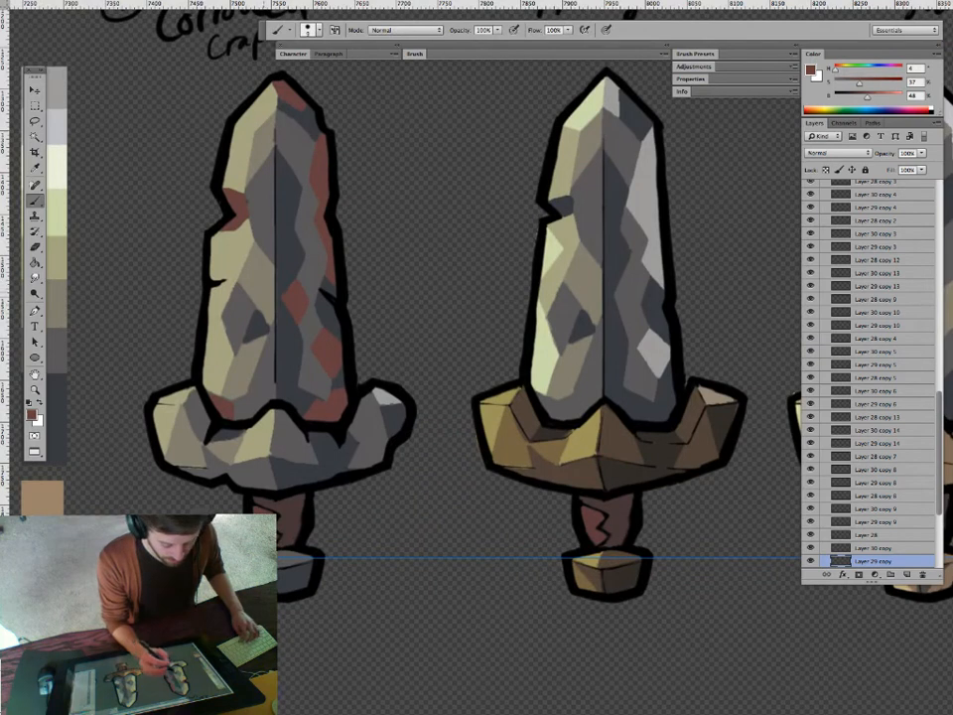
mouse_move(224, 282)
left_mouse_down()
mouse_move(220, 324)
mouse_move(208, 329)
left_mouse_up()
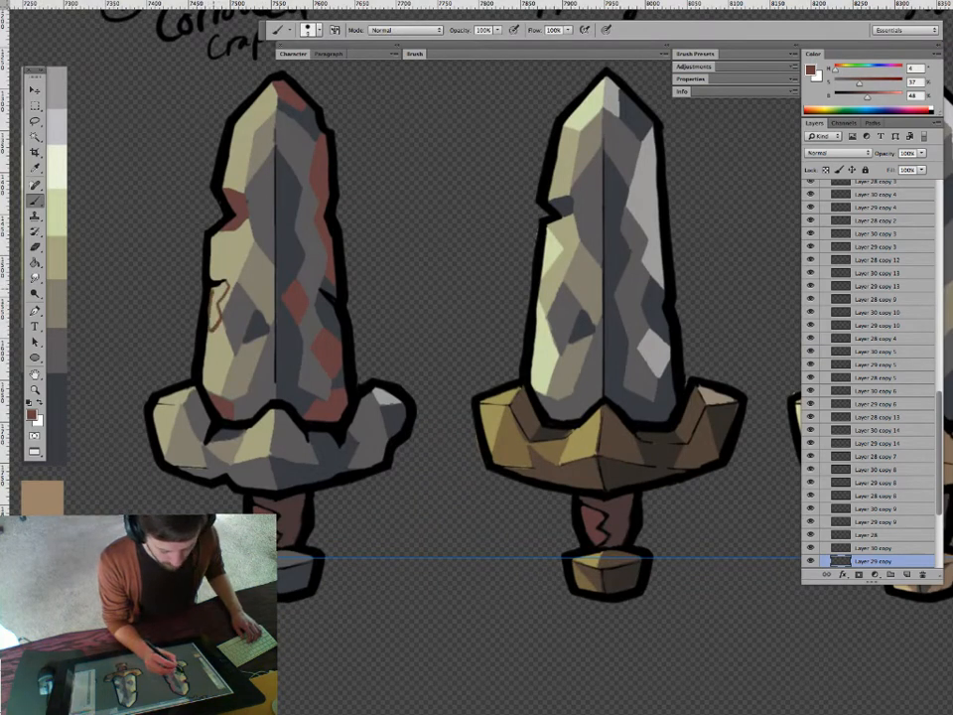
key("g")
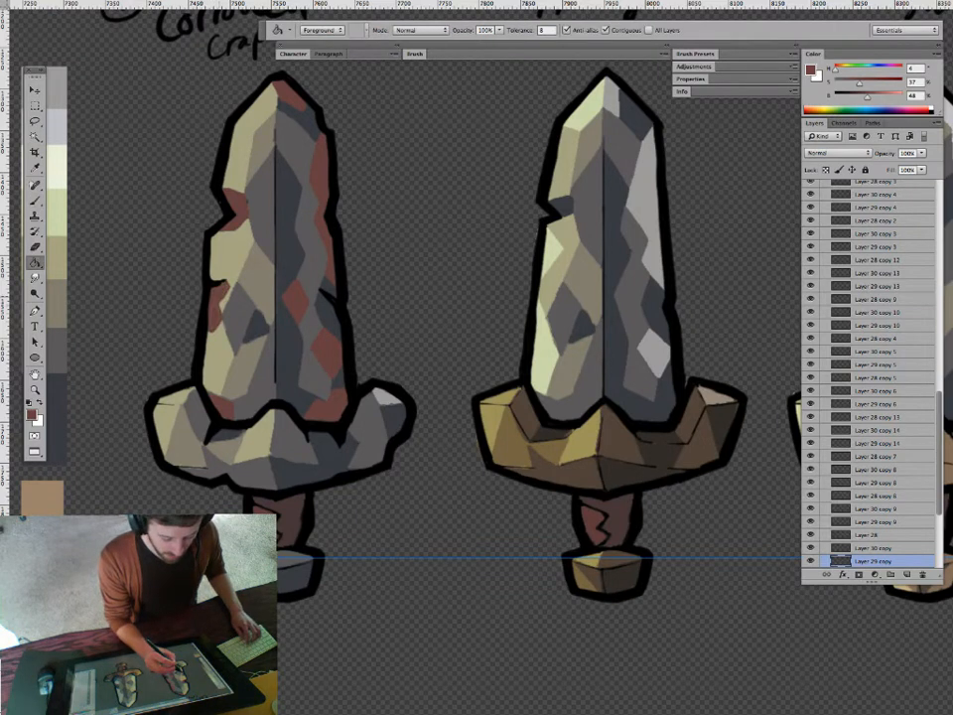
Refine the khaki facets around the new rust patch on the corroded blade with colours sampled from the neighbouring facets.
key("b")
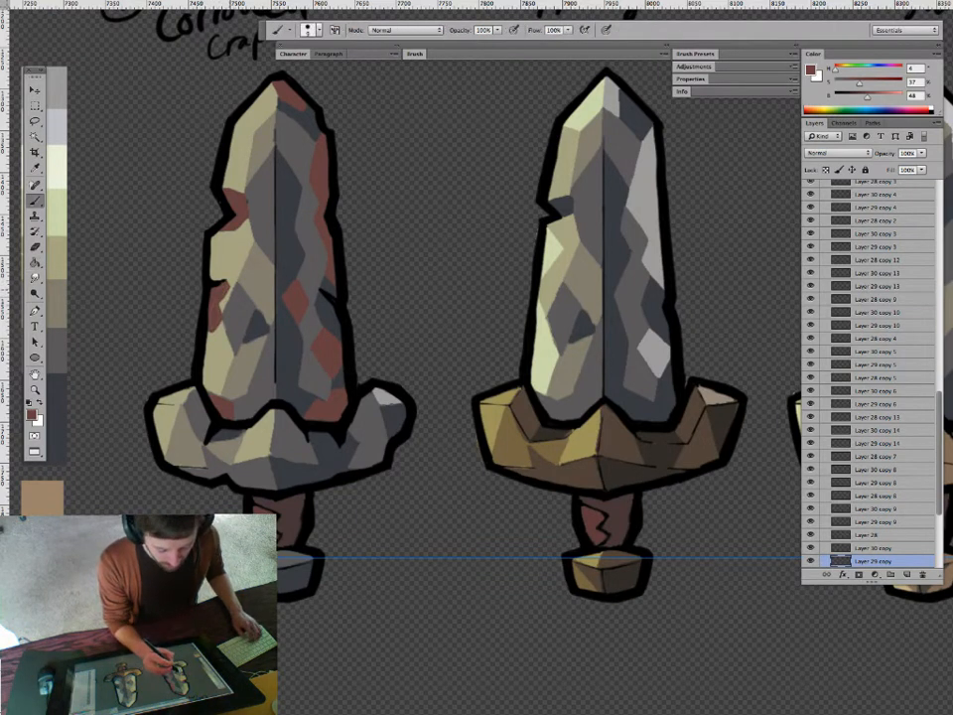
left_click(226, 266, "alt")
left_click_drag(230, 288, 223, 301)
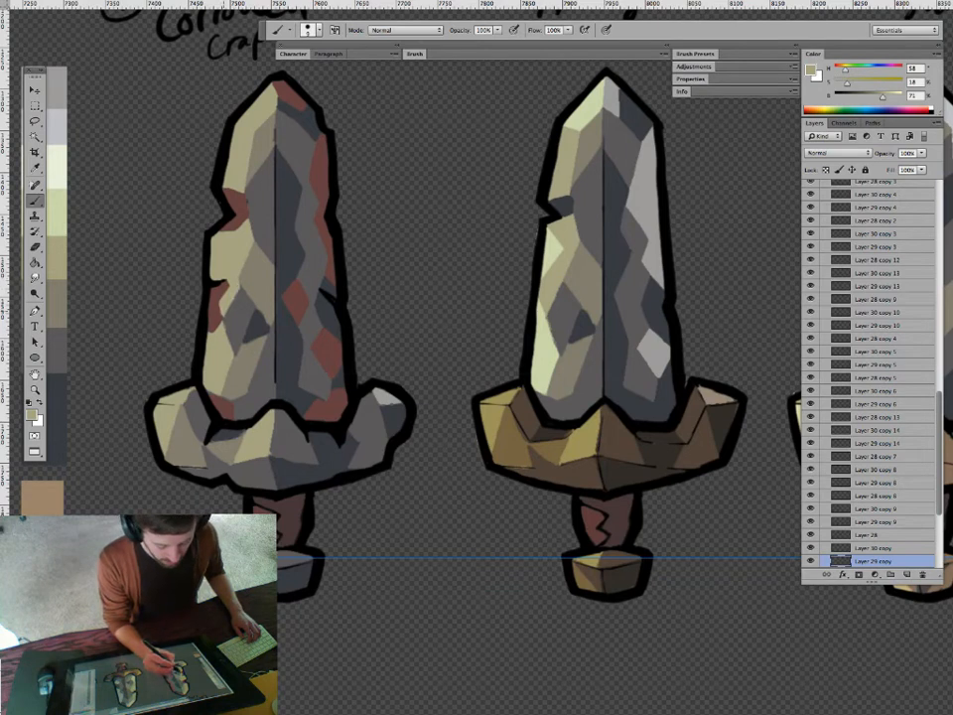
left_click(255, 256, "alt")
mouse_move(251, 240)
left_mouse_down()
mouse_move(240, 278)
mouse_move(245, 253)
left_mouse_up()
left_click(235, 255, "alt")
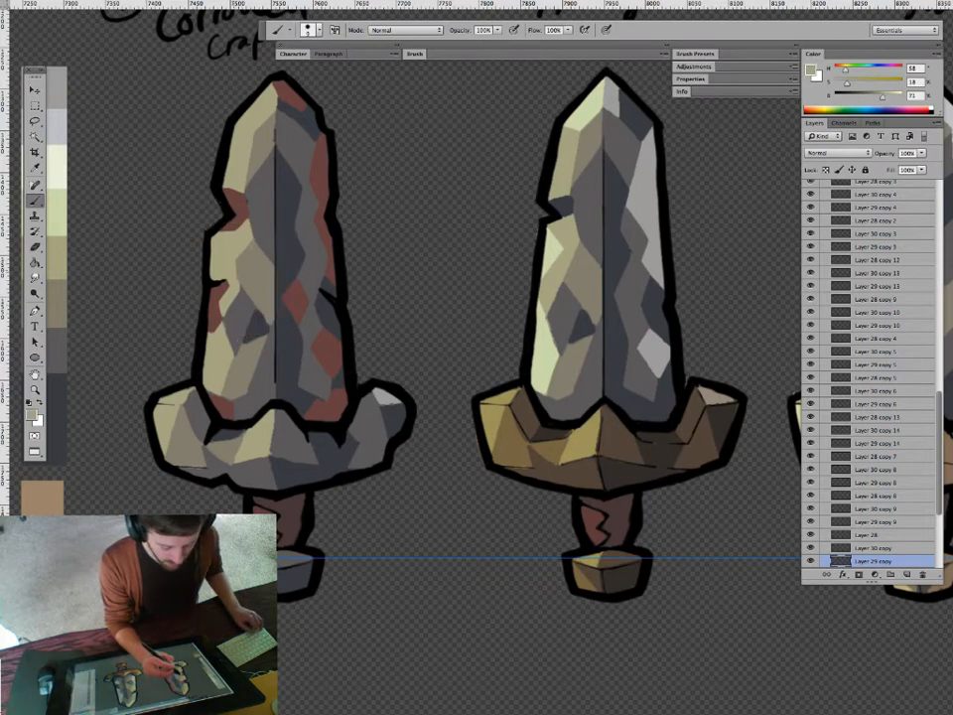
Reshape the black outline at the corroded blade's middle left notch on Layer 28, and return to the colour layer Layer 29 copy.
left_click(210, 283, "alt")
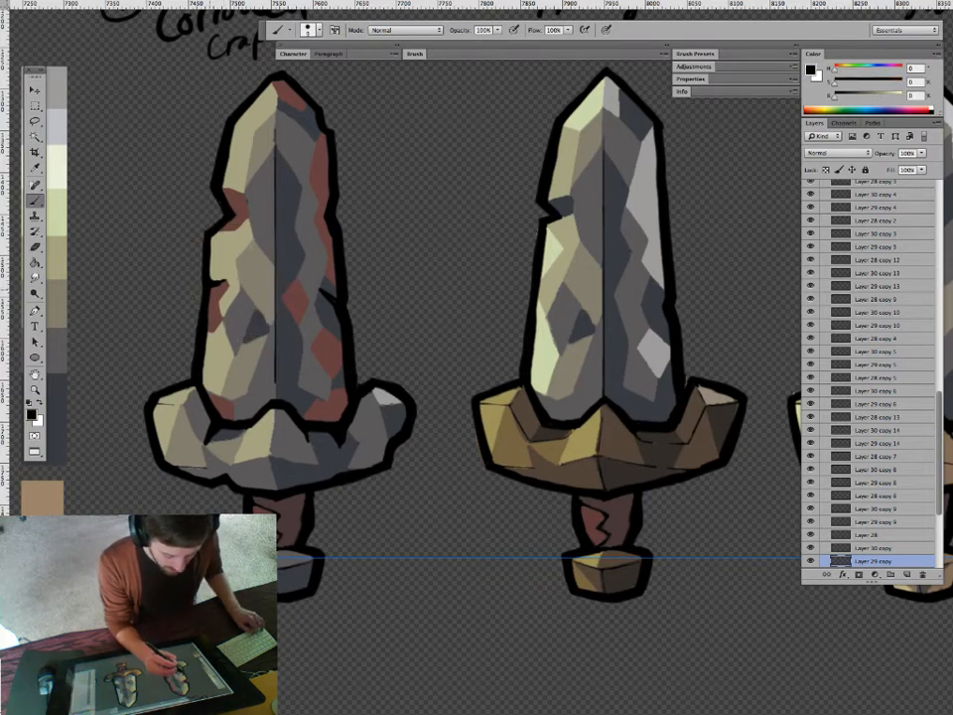
key("e")
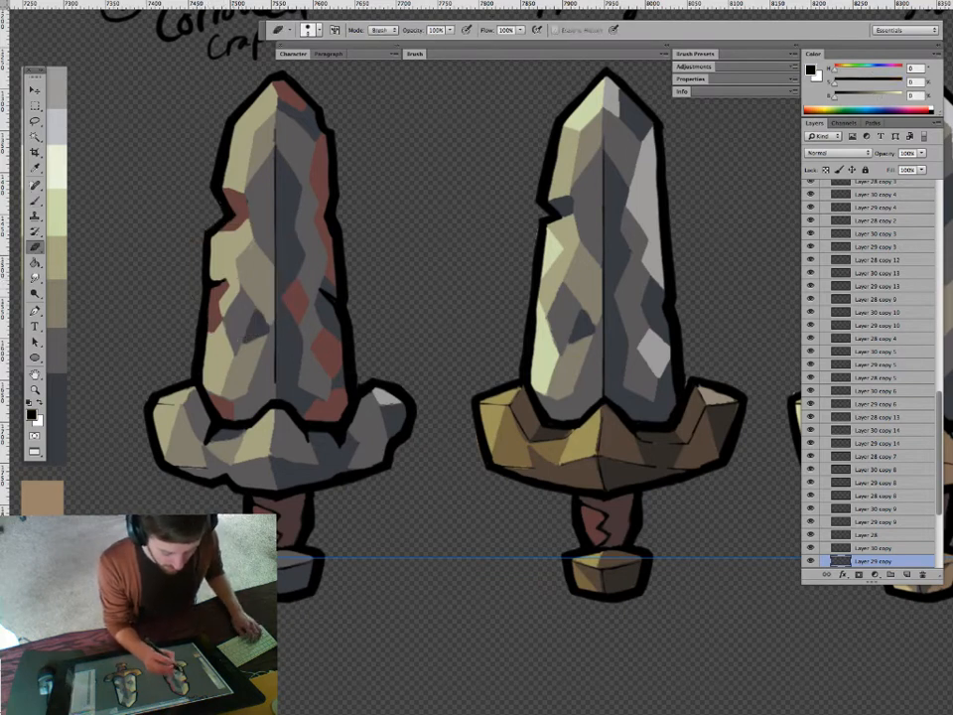
left_click(203, 288, "ctrl")
key("b")
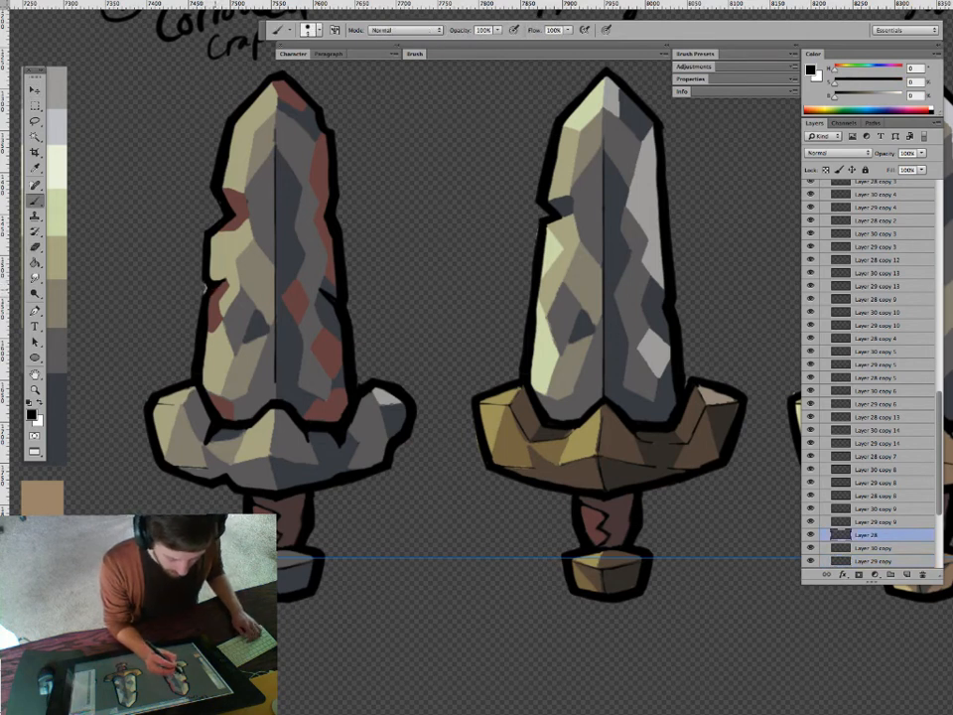
left_click(204, 288, "ctrl")
key("e")
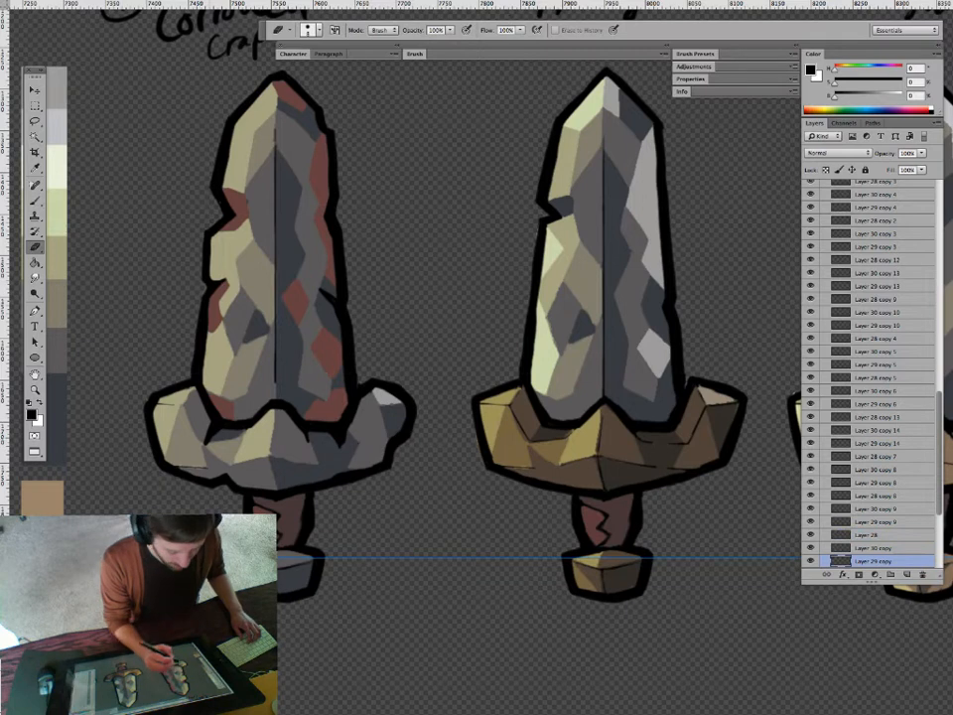
key("b")
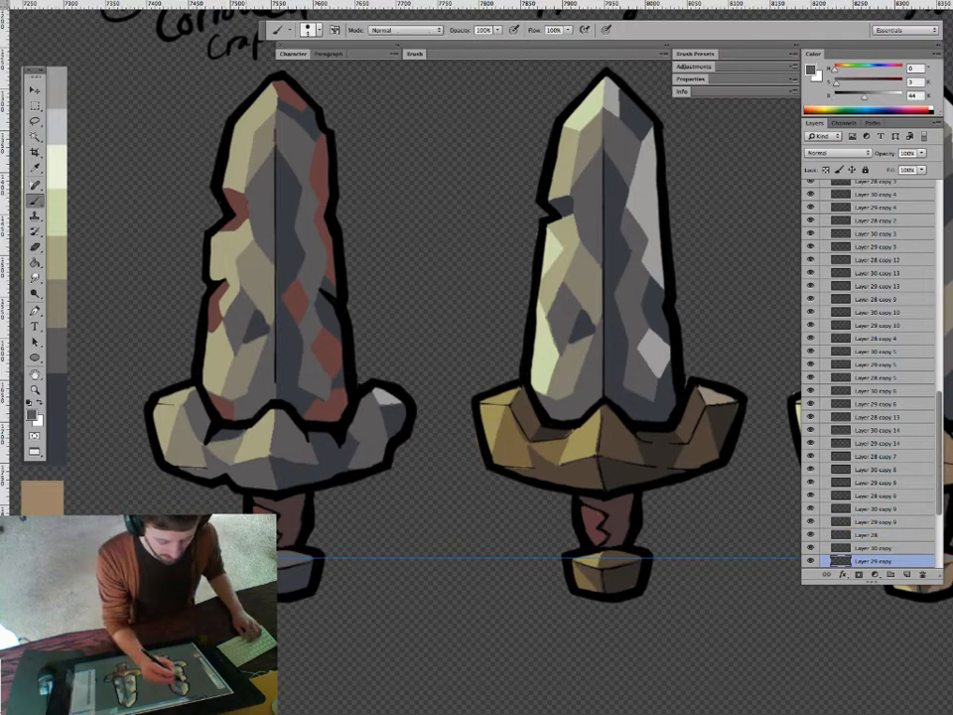
Roughen the facets on the light half of the corroded blade with sampled grey-brown and grey, extending the lower dark facet towards the centre ridge.
left_click_drag(398, 476, 396, 517)
left_click(254, 268, "alt")
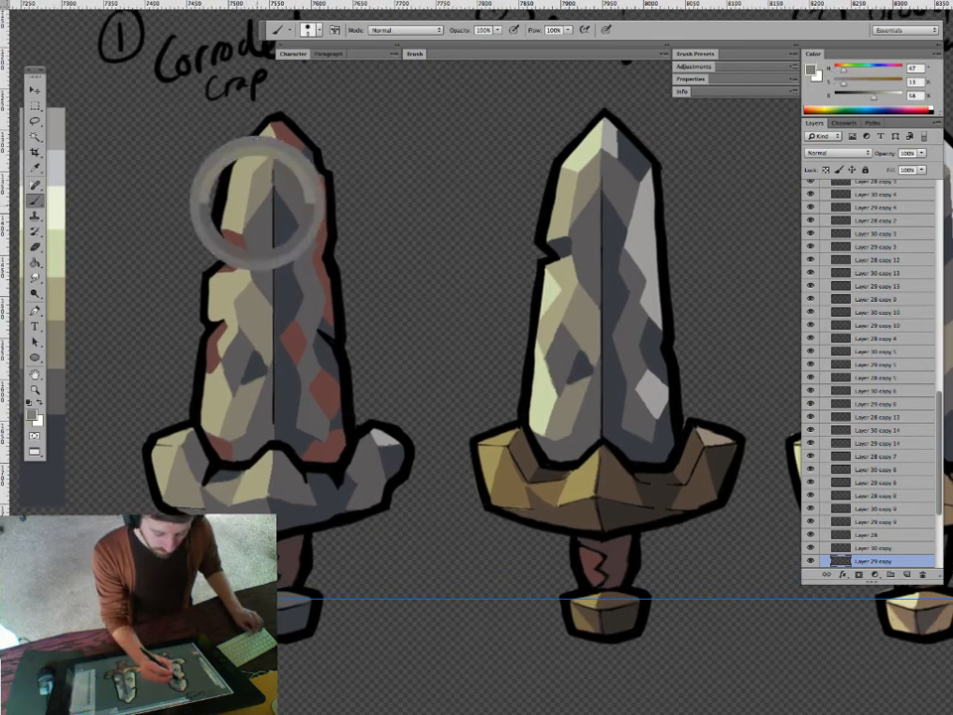
left_click_drag(259, 214, 270, 189)
left_click(260, 227, "alt")
left_click_drag(398, 434, 414, 403)
left_click(241, 279, "alt")
left_click_drag(237, 294, 231, 276)
mouse_move(407, 416)
left_mouse_down()
mouse_move(377, 415)
mouse_move(408, 415)
left_mouse_up()
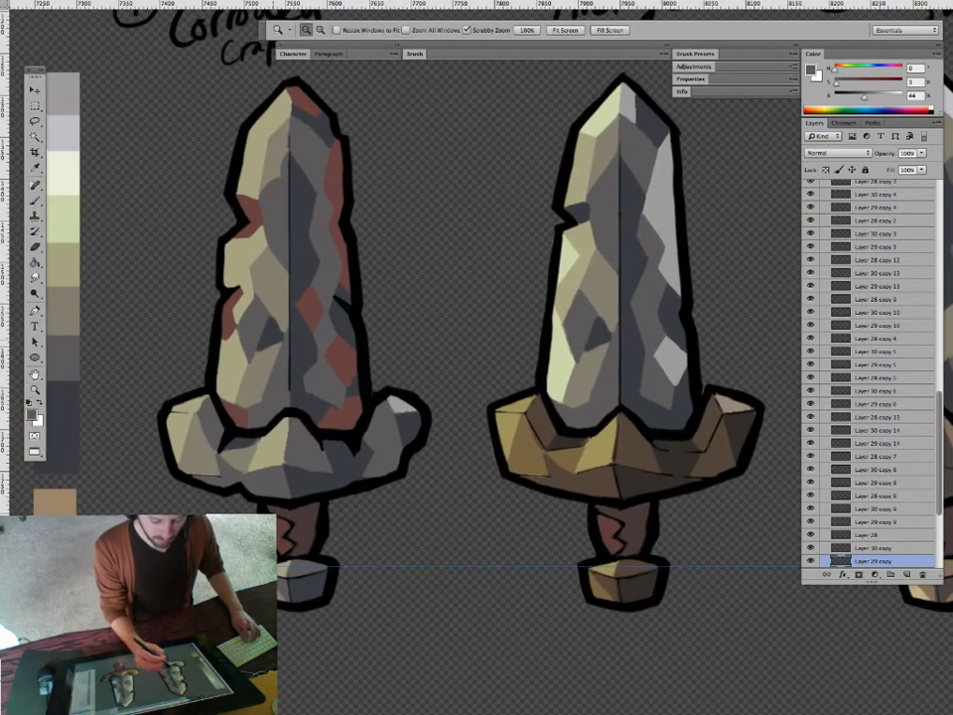
left_click(269, 337, "alt")
left_click_drag(266, 352, 283, 348)
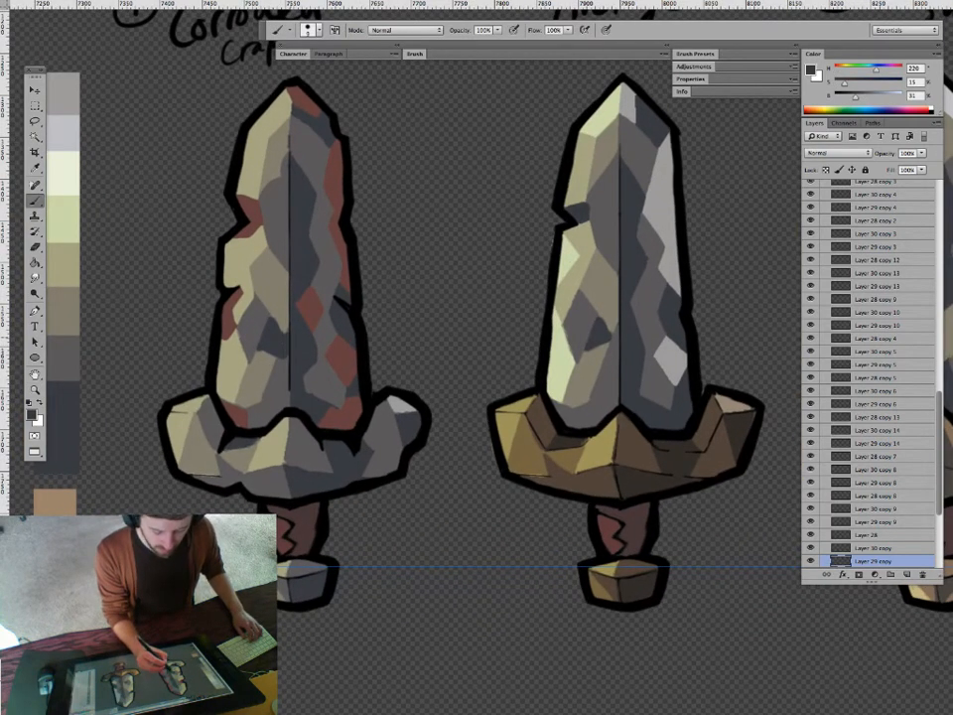
Erase the black centre ridge line from the corroded blade's outline layer, and reselect the colour layer for painting.
key("v")
left_click(223, 260)
key("e")
left_click_drag(218, 294, 218, 101)
key("v")
left_click(286, 230)
key("b")
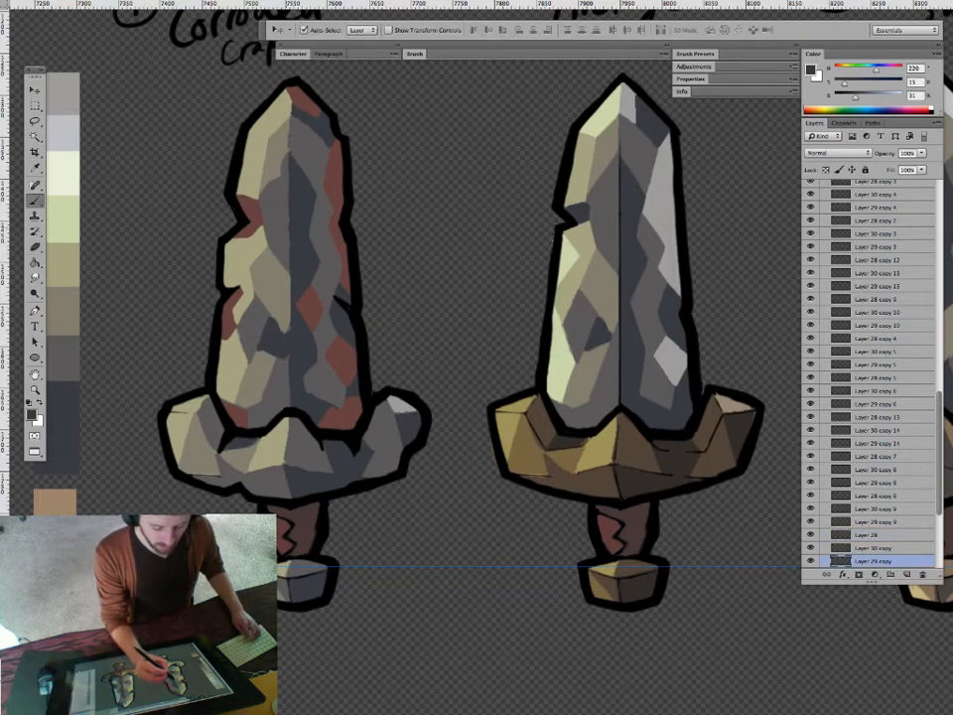
Paint grey and dark facets across the corroded blade's centre ridge to break up its straight edge.
left_click(284, 226, "alt")
left_click_drag(294, 228, 298, 266)
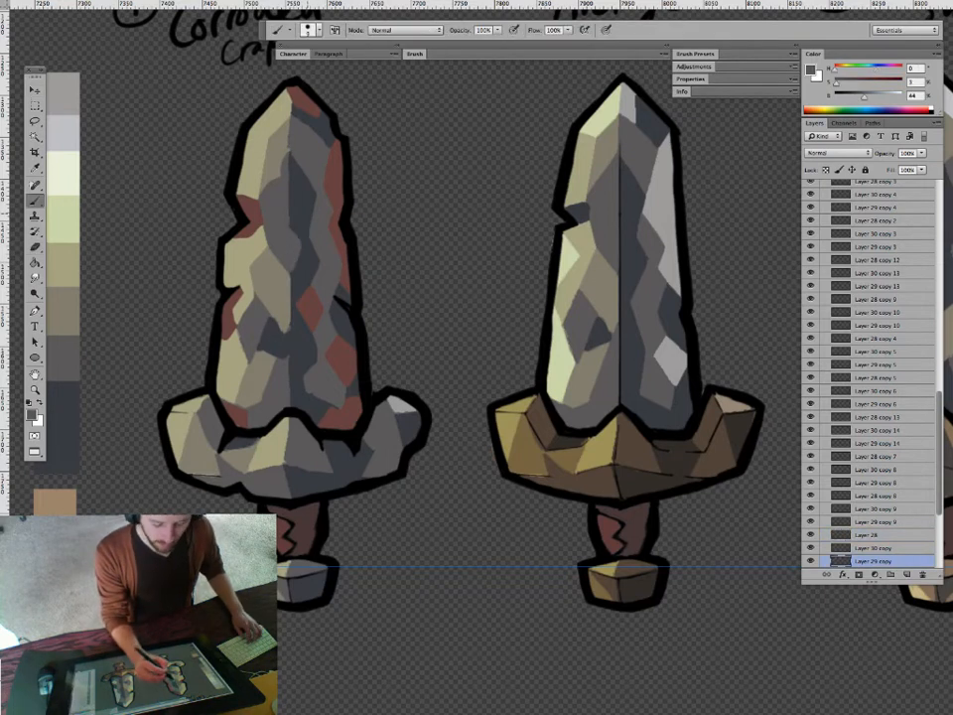
left_click(305, 210, "alt")
left_click_drag(286, 152, 286, 184)
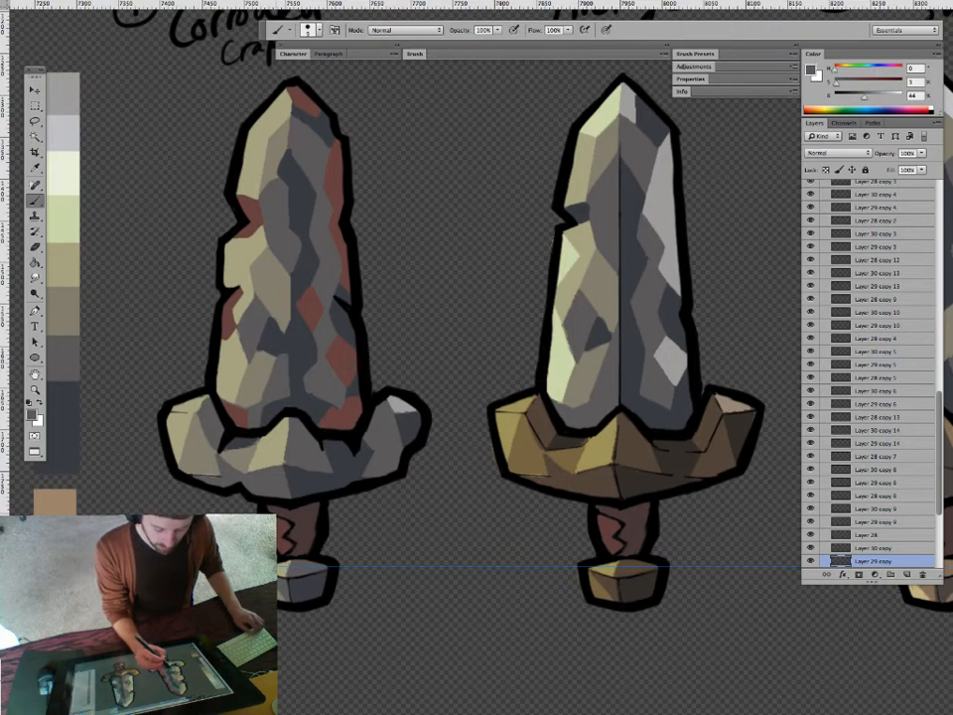
Compare the five sword variants side by side, from Corroded Crap to Special, with the outline layer Layer 28 selected.
key("z")
left_click_drag(370, 449, 229, 451)
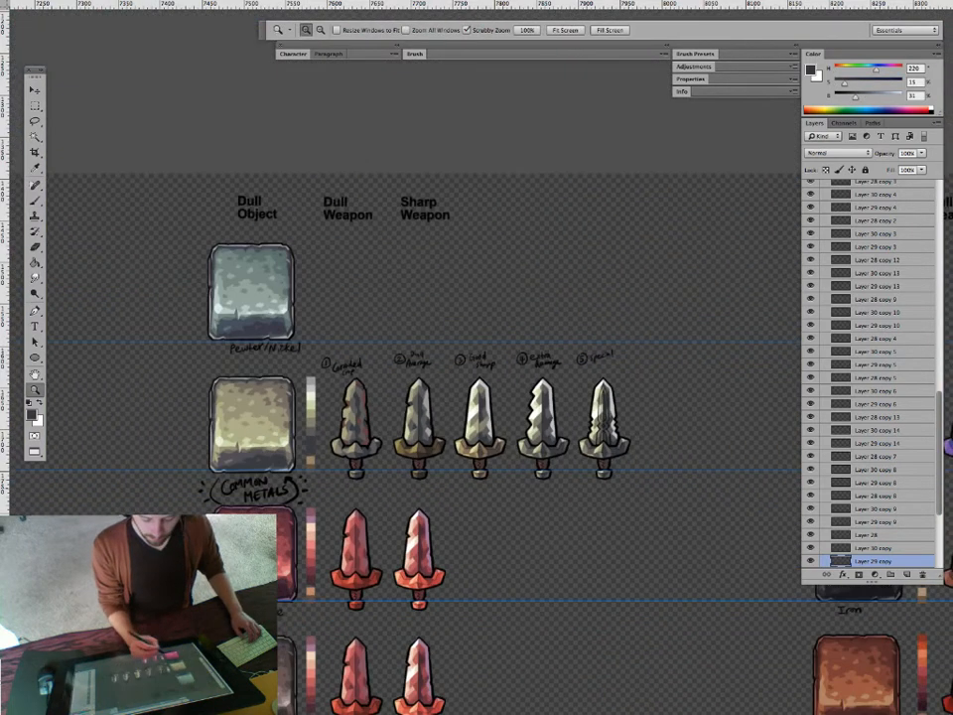
left_click_drag(422, 450, 493, 450)
key("v")
left_click(419, 447)
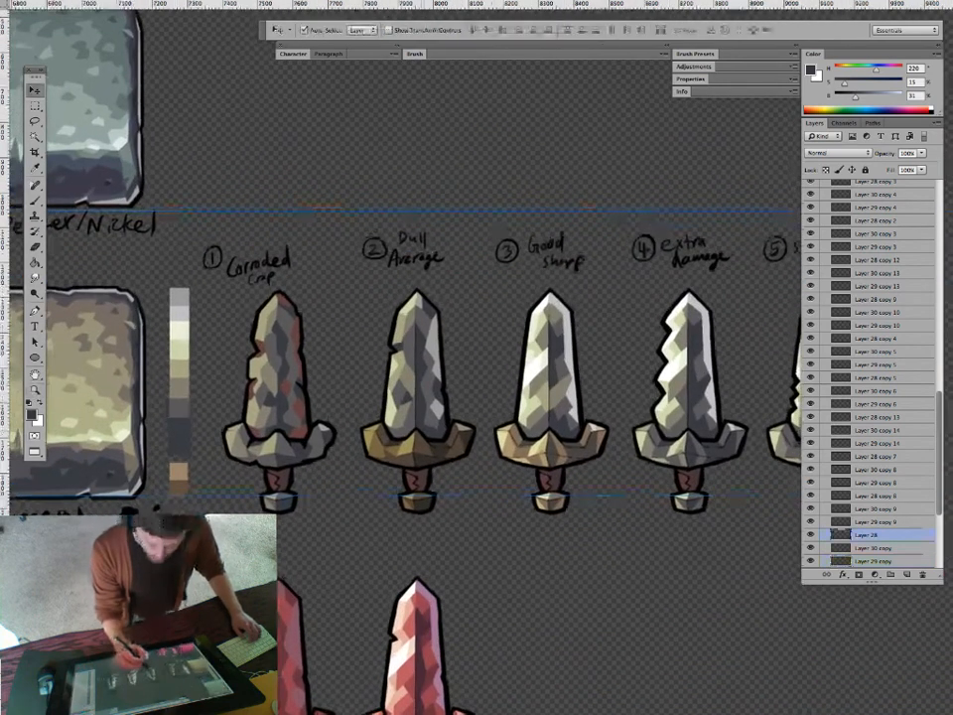
key("e")
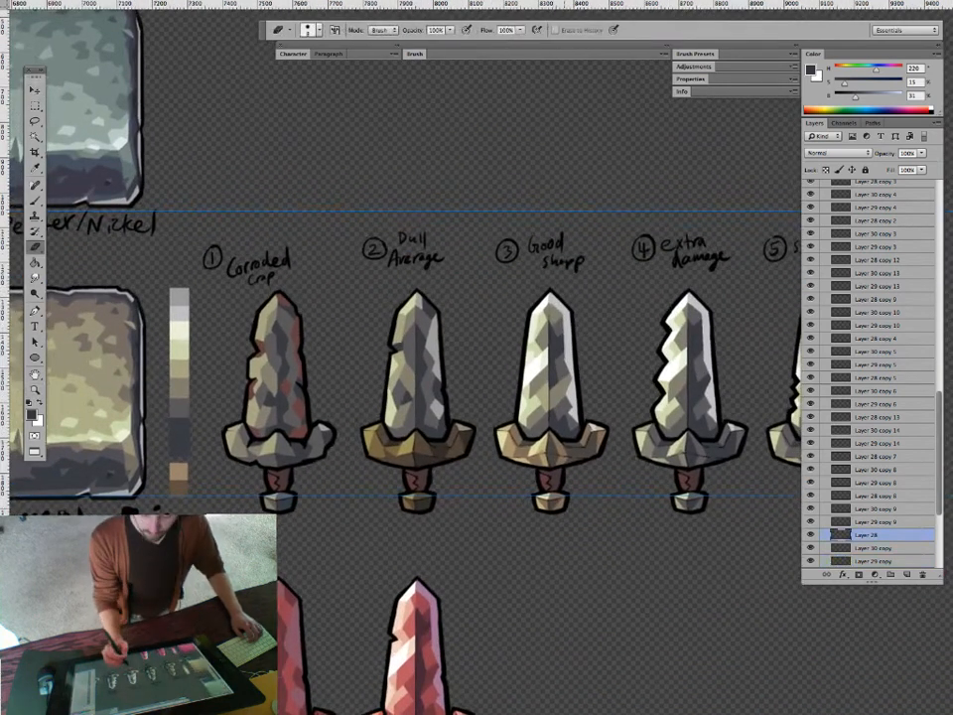
left_click_drag(426, 307, 243, 288)
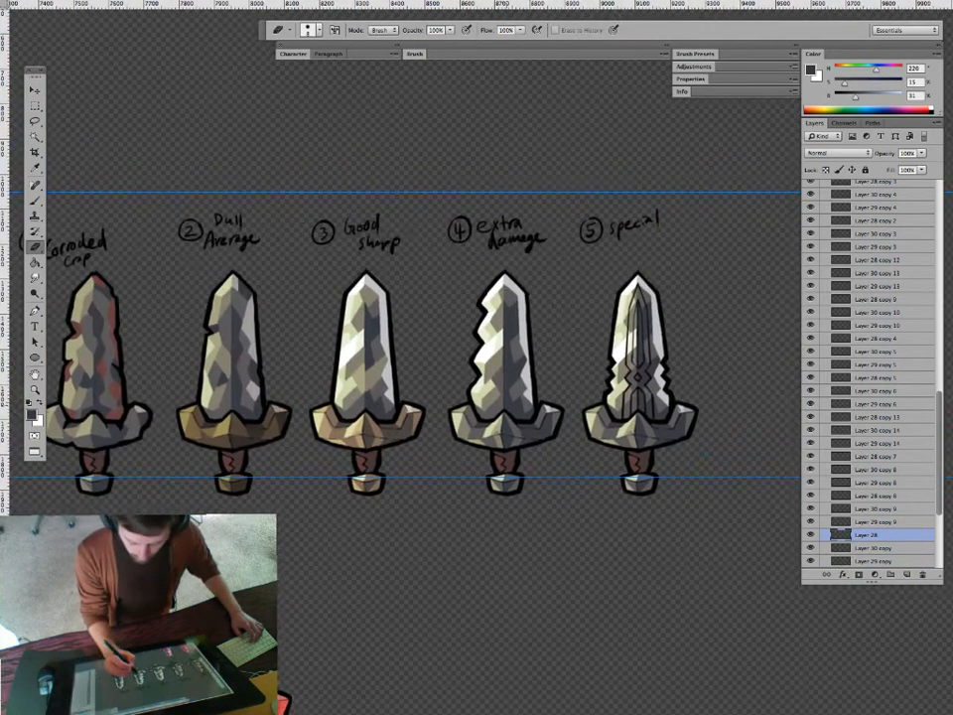
key("z")
left_click_drag(515, 513, 497, 513)
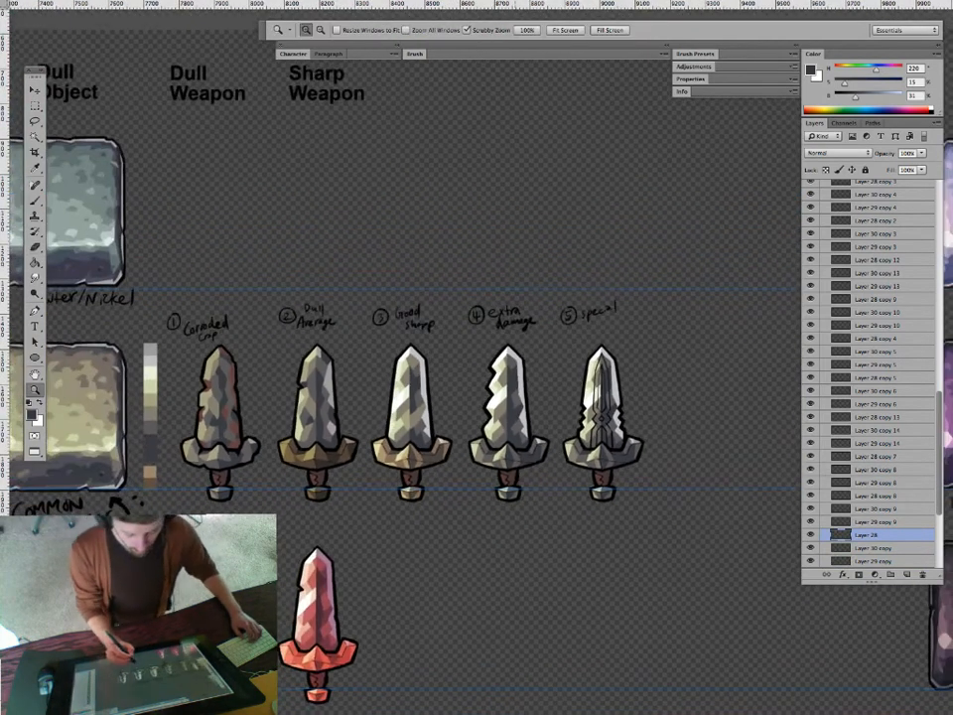
Outline and fill a pale-green facet beside the lower serrations of the Extra Damage sword on Layer 29 copy.
left_click_drag(507, 427, 581, 427)
key("v")
left_click(476, 403)
key("b")
left_click(465, 408, "alt")
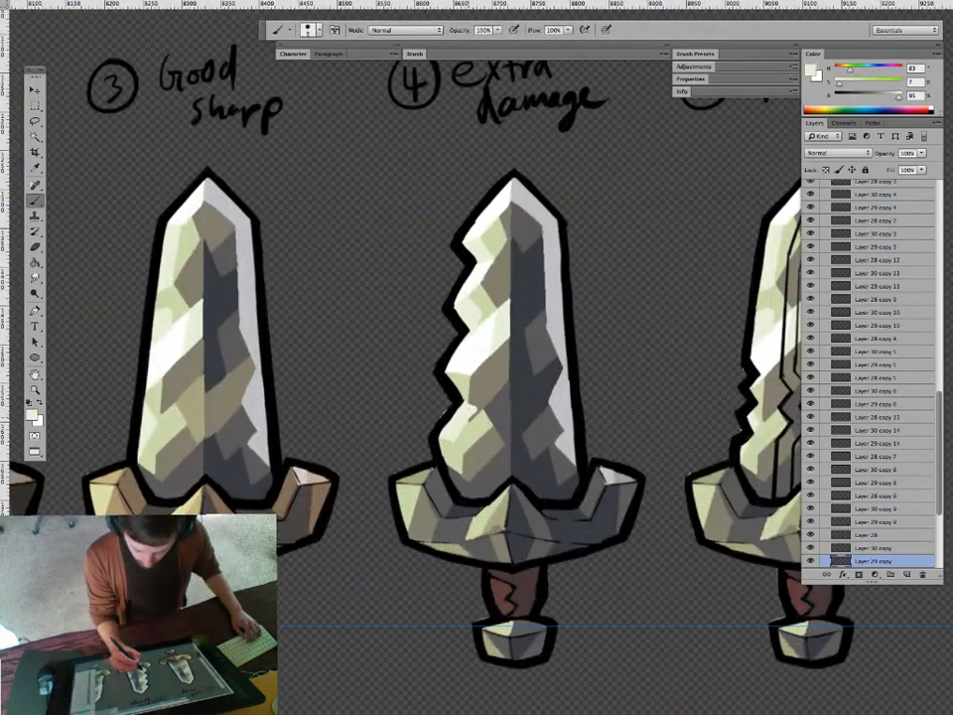
left_click(463, 389, "alt")
left_click_drag(471, 378, 483, 407)
key("g")
left_click(473, 398)
Clean up the edges of the new pale-green facet on the Extra Damage blade with sampled grey-brown and pale-green strokes.
key("b")
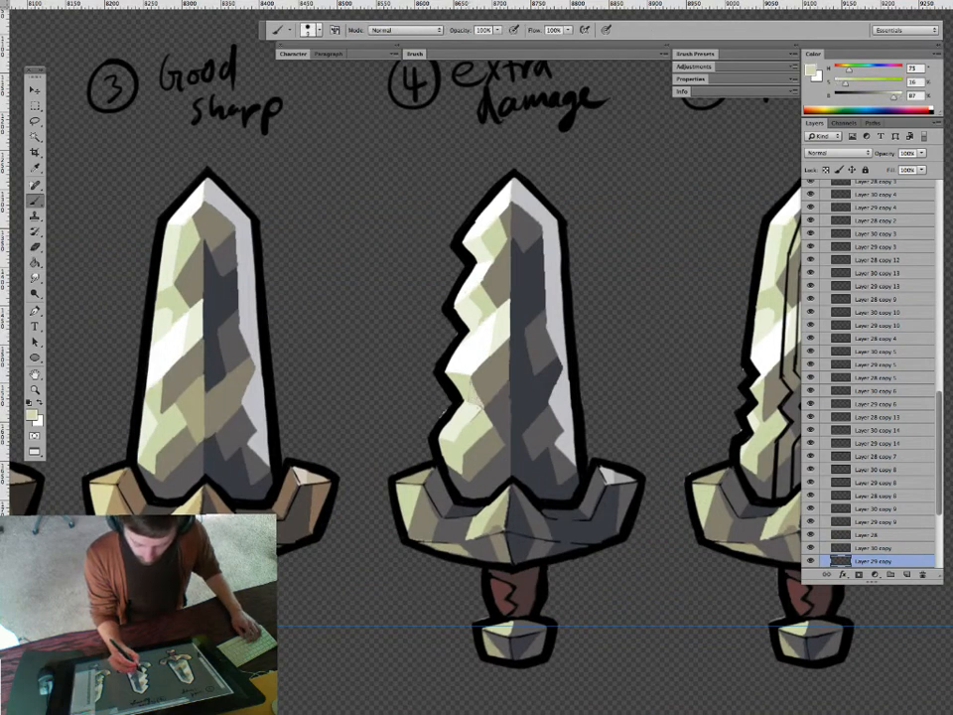
key("e")
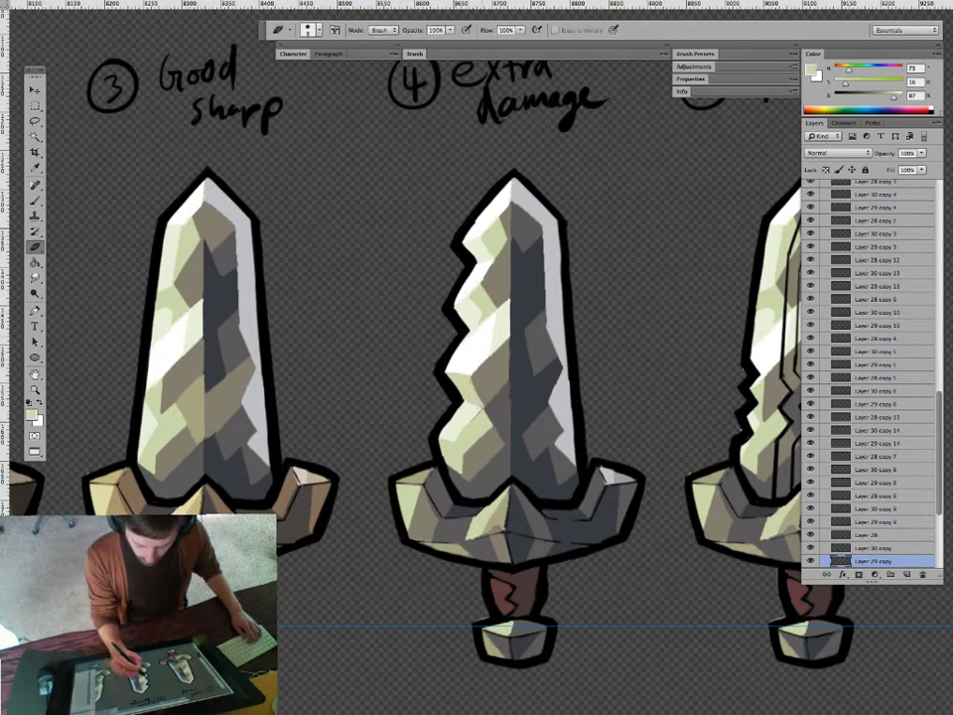
key("b")
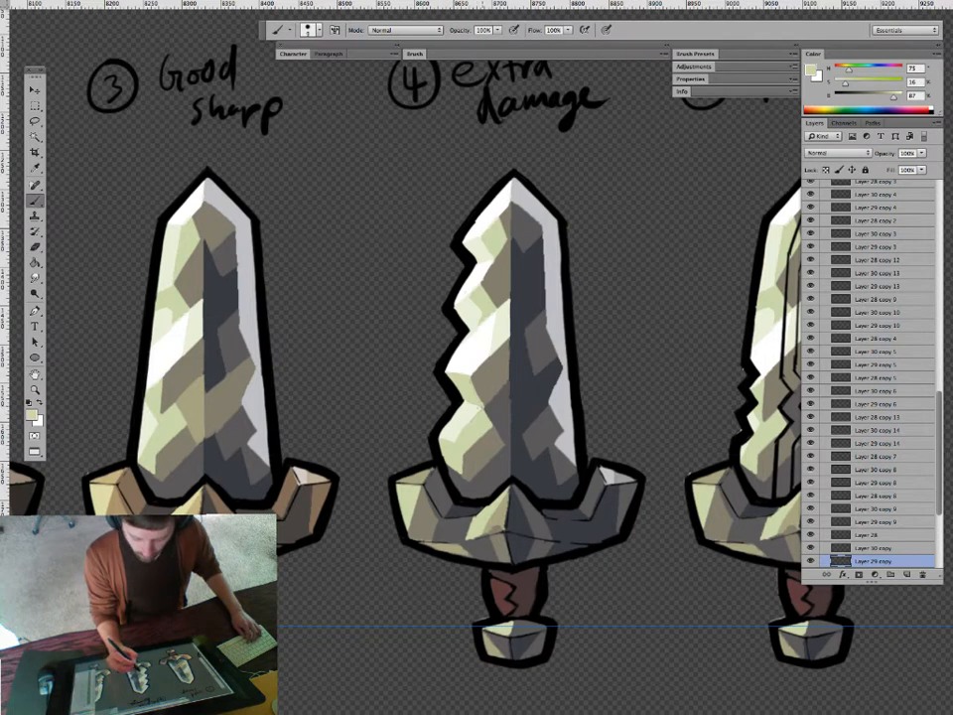
left_click_drag(483, 410, 494, 424)
left_click(491, 426, "alt")
left_click(488, 411, "alt")
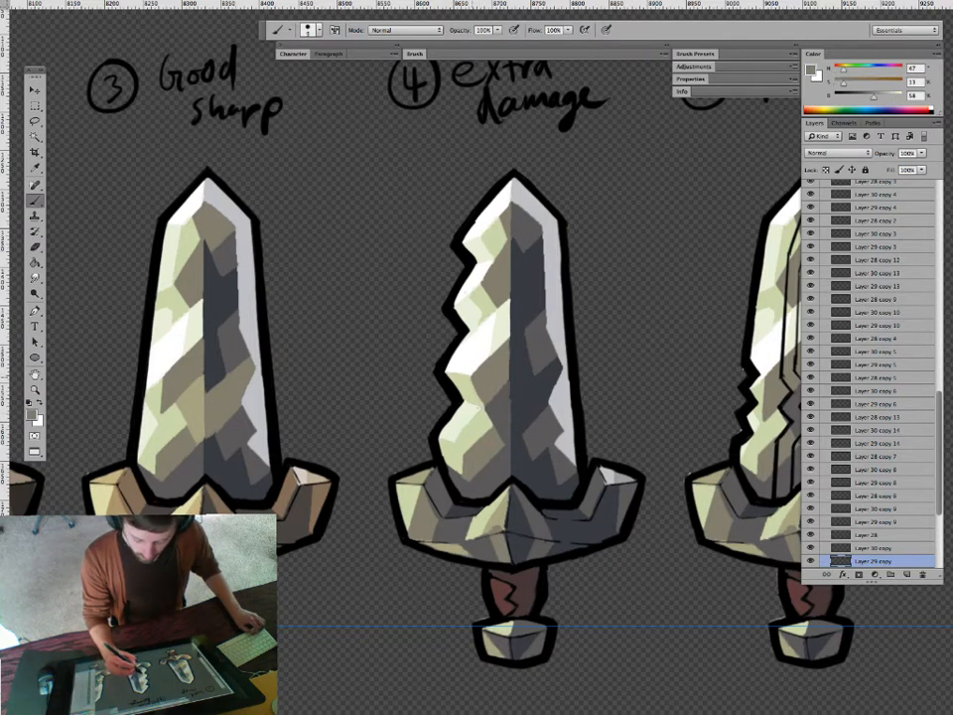
left_click(471, 390, "alt")
left_click_drag(473, 379, 484, 401)
left_click_drag(473, 382, 484, 401)
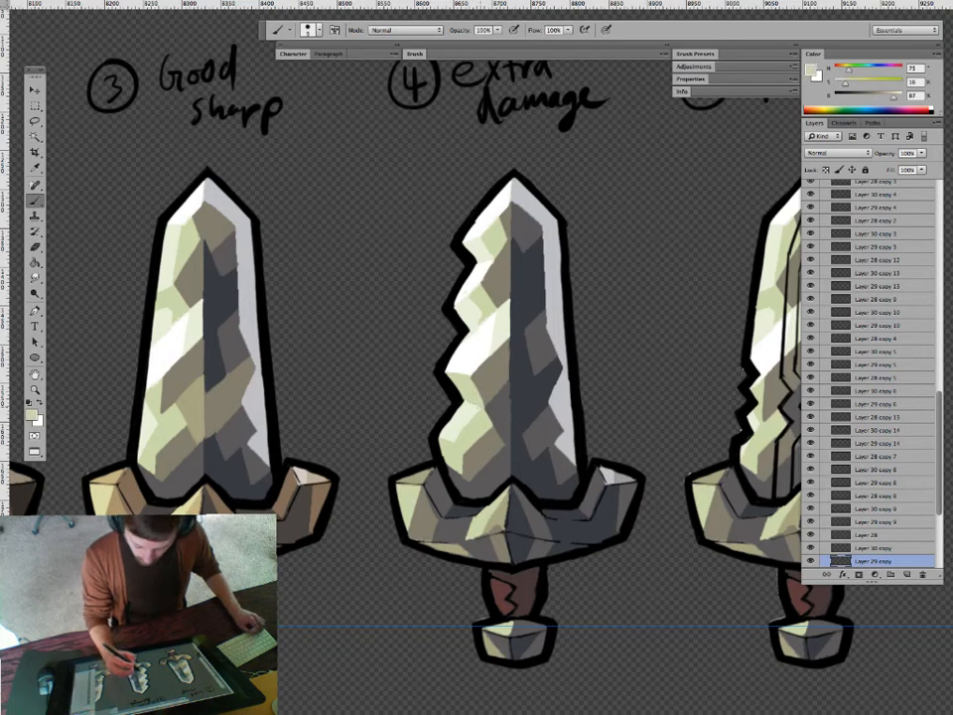
left_click(467, 391, "alt")
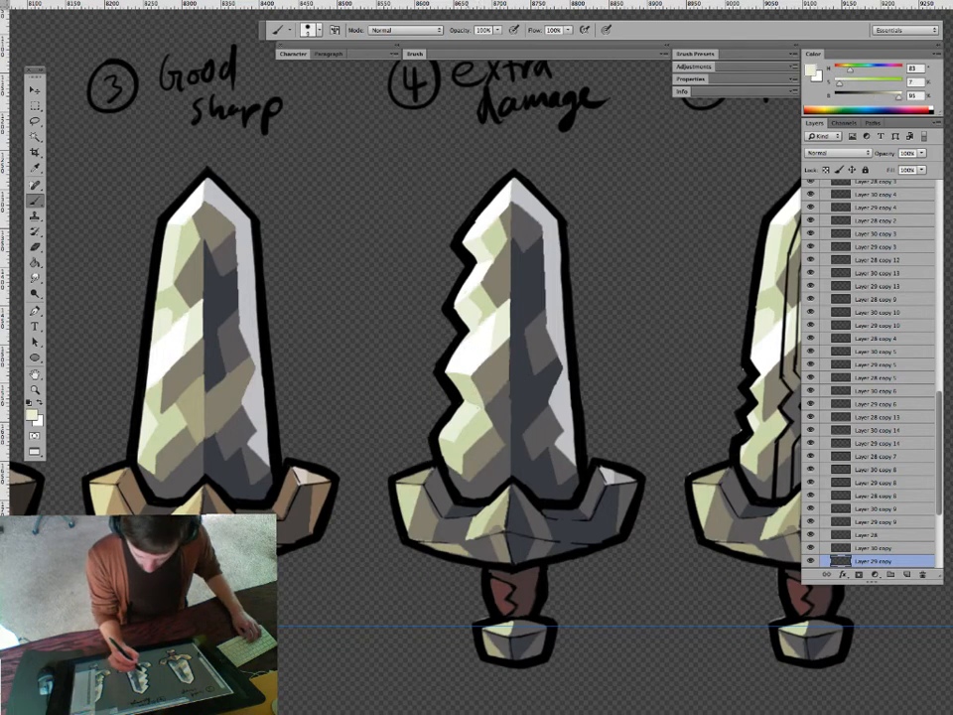
left_click(471, 397, "alt")
Fill the highlight facet on the lowest serration of the Extra Damage blade with white sampled from the facet above.
key("z")
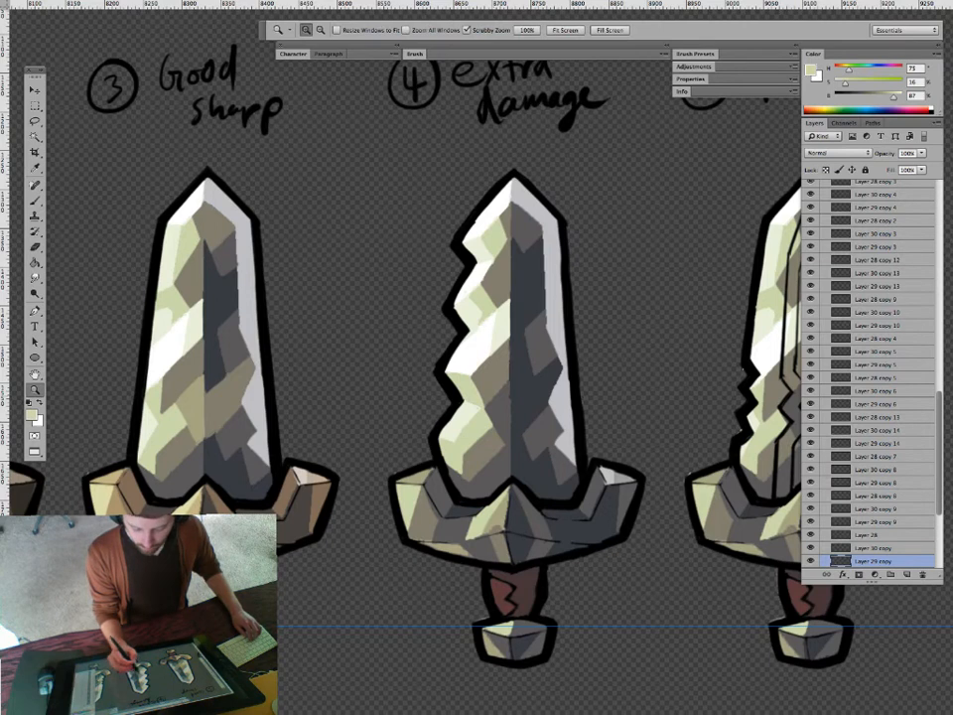
left_click_drag(490, 404, 515, 403)
key("g")
left_click(469, 342, "alt")
left_click(454, 429)
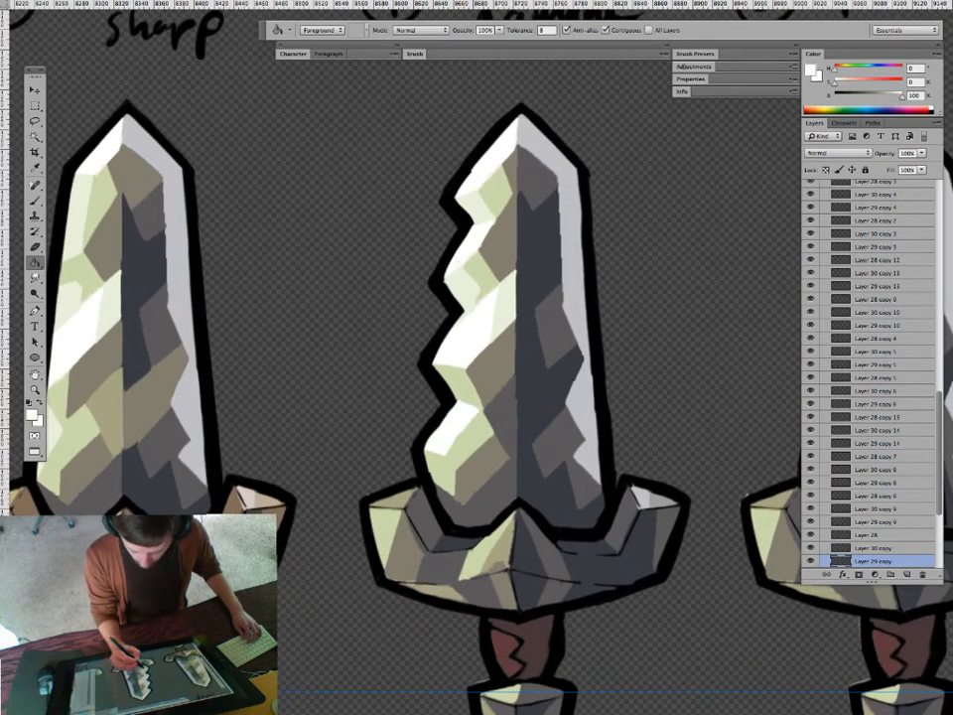
Touch up the pale-green, off-white and white highlight facets along the Extra Damage blade's serrations with colours sampled from the blade.
key("b")
left_click(476, 424, "alt")
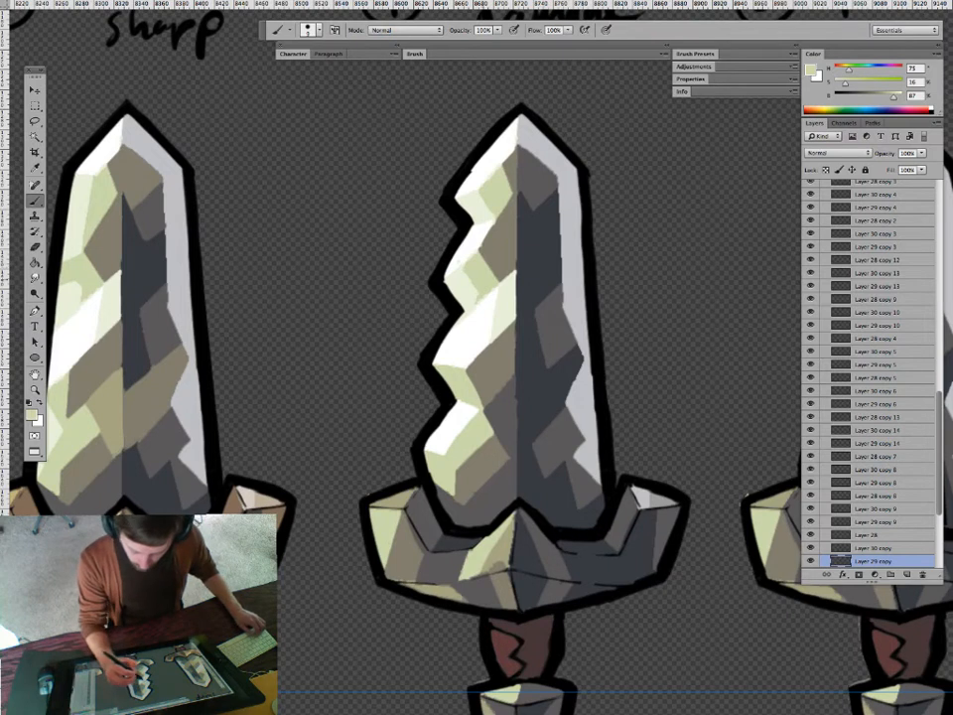
left_click(504, 301, "alt")
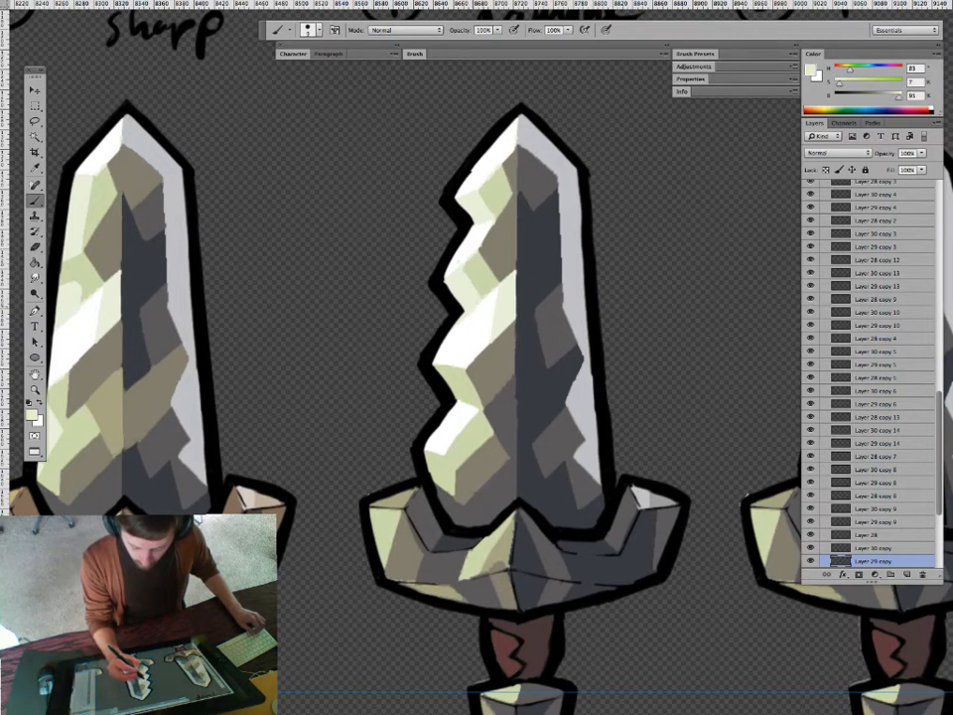
left_click(482, 310, "alt")
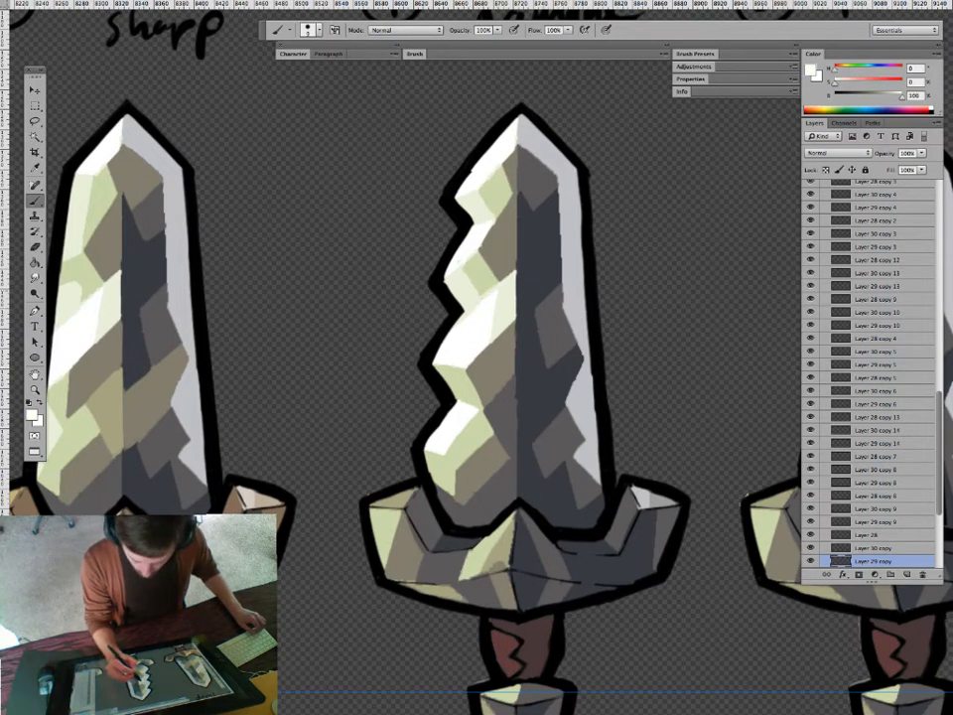
left_click(504, 285, "alt")
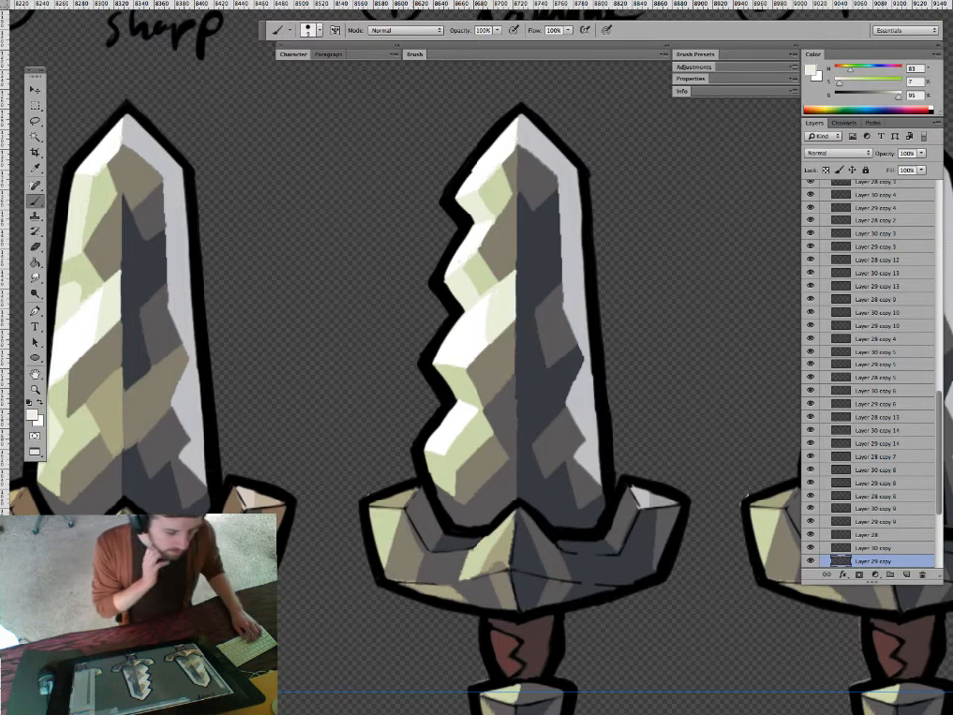
Compare the Extra Damage sword with the neighbouring quality variants at several magnifications.
key("z")
left_click_drag(441, 406, 426, 406)
left_click_drag(426, 305, 433, 301)
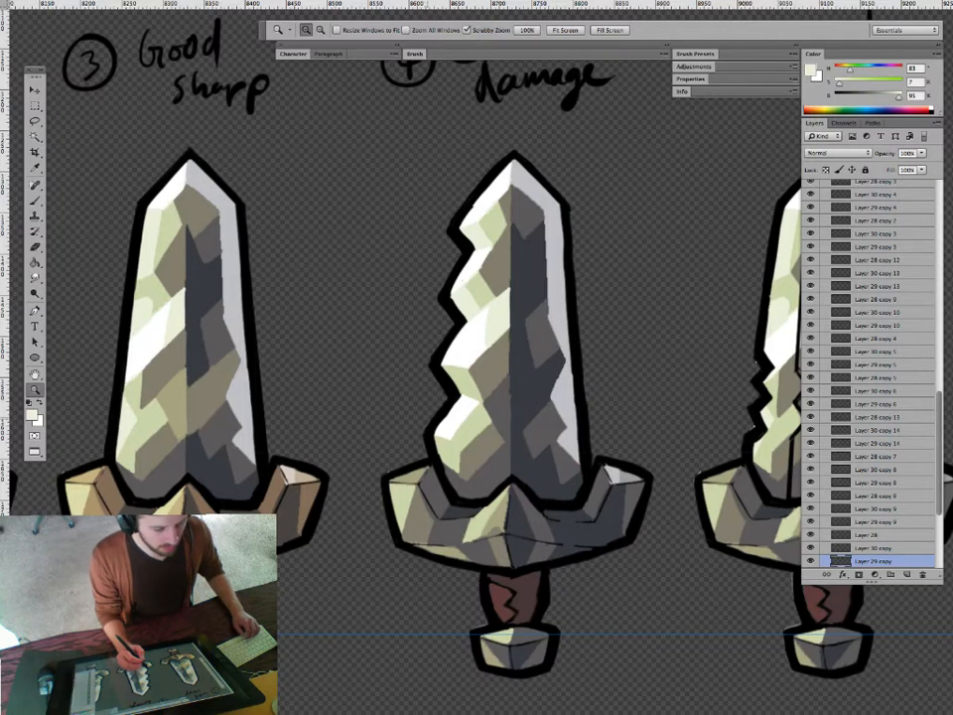
left_click_drag(444, 427, 496, 427)
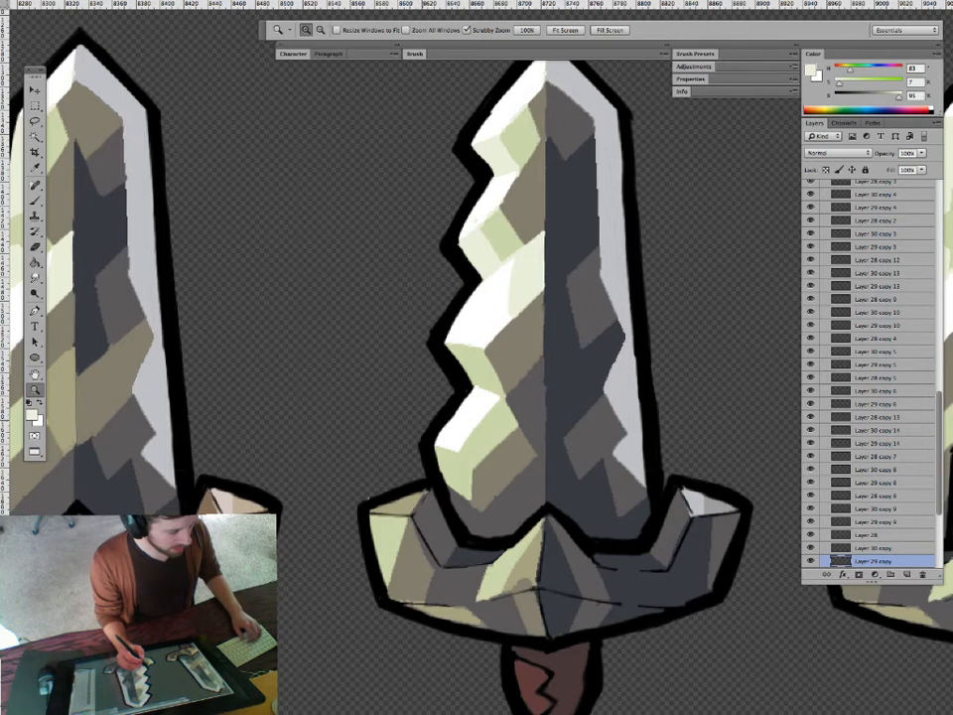
left_click_drag(421, 434, 364, 441)
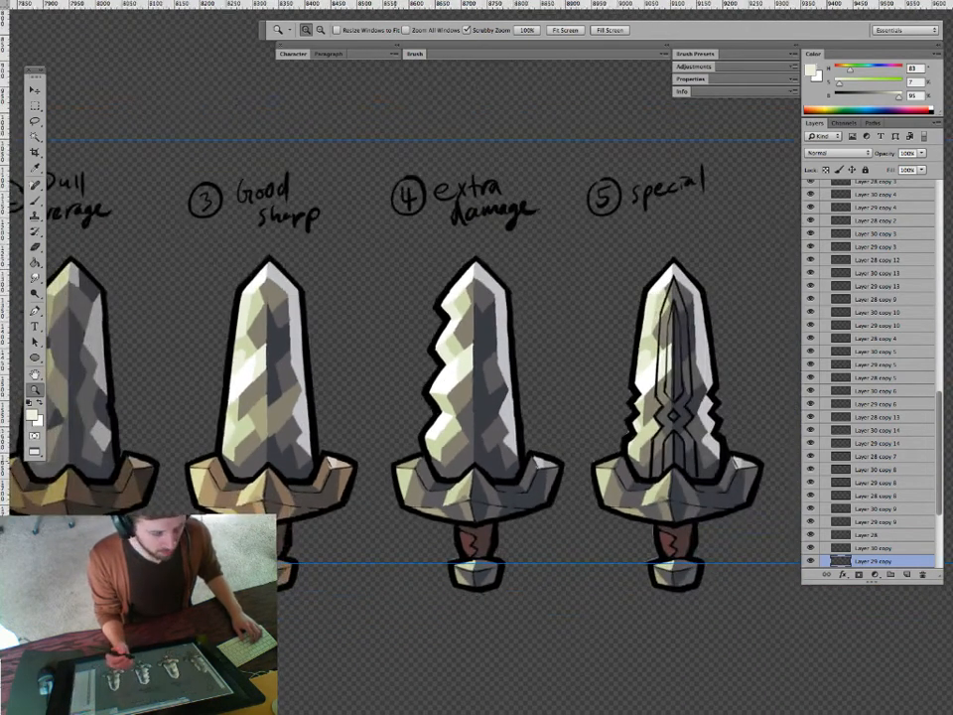
left_click_drag(422, 453, 373, 452)
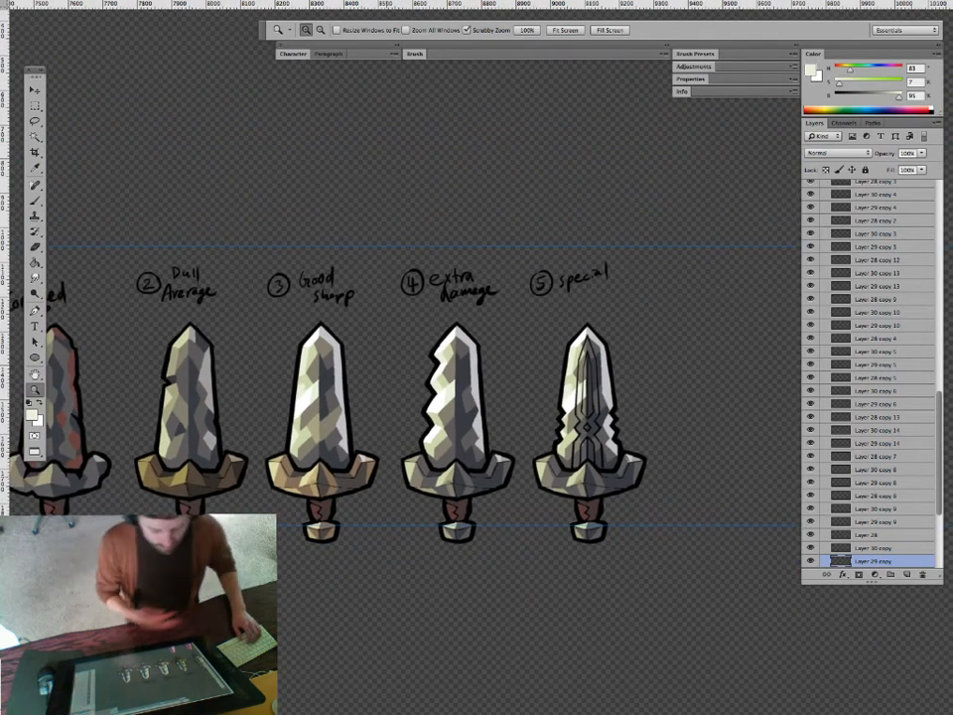
Clean up the lower edge of the Extra Damage blade's large white highlight with a sampled grey-brown stroke.
left_click_drag(443, 406, 496, 406)
left_click_drag(442, 434, 497, 434)
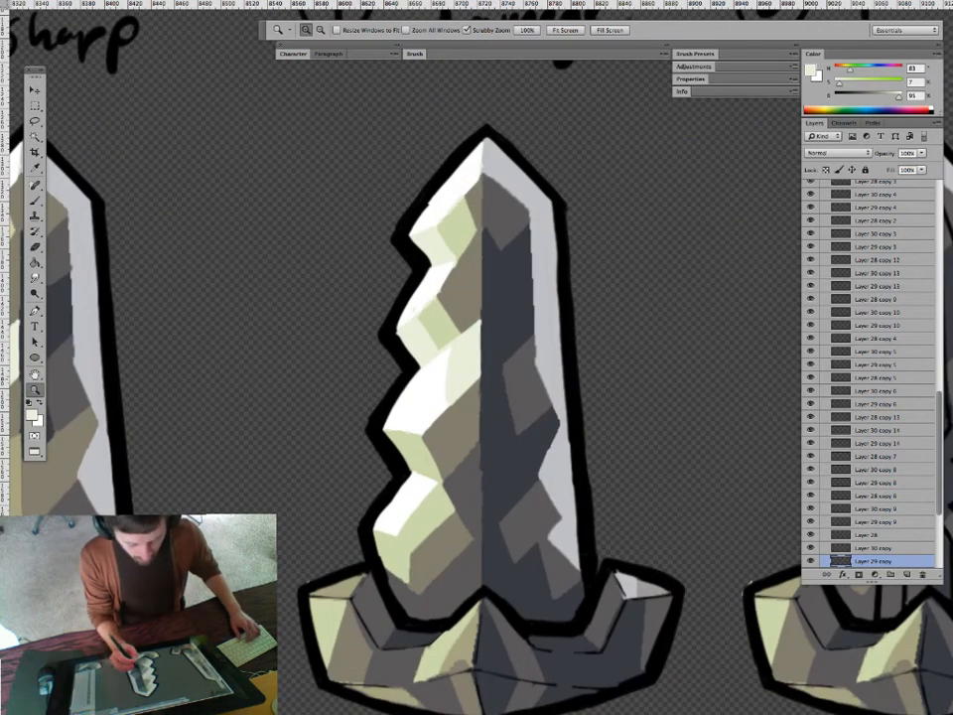
key("b")
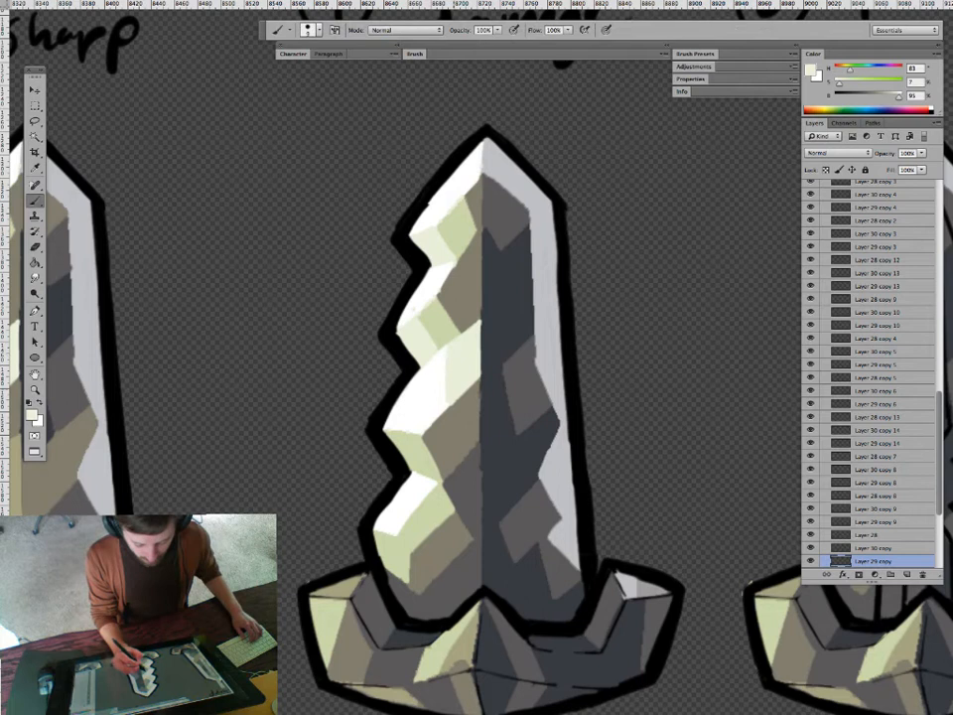
left_click(450, 416, "alt")
left_click_drag(478, 375, 434, 423)
Paint a grey-brown facet near the tip of the Extra Damage blade's shadowed half and a dark-grey facet below it.
key("z")
left_click_drag(505, 447, 439, 449)
left_click_drag(465, 497, 495, 453)
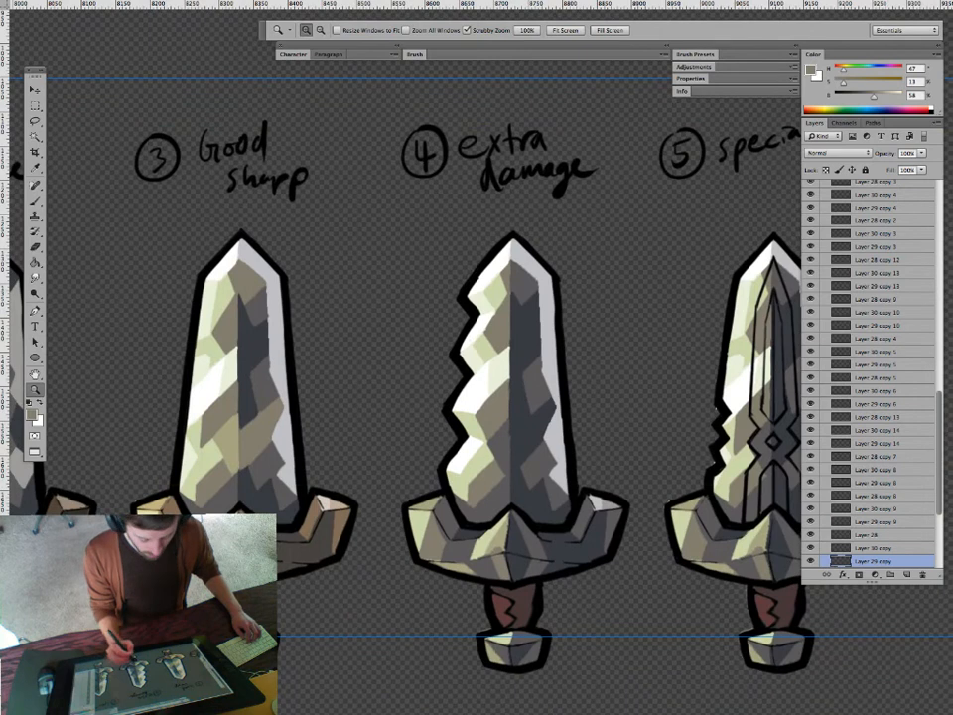
key("v")
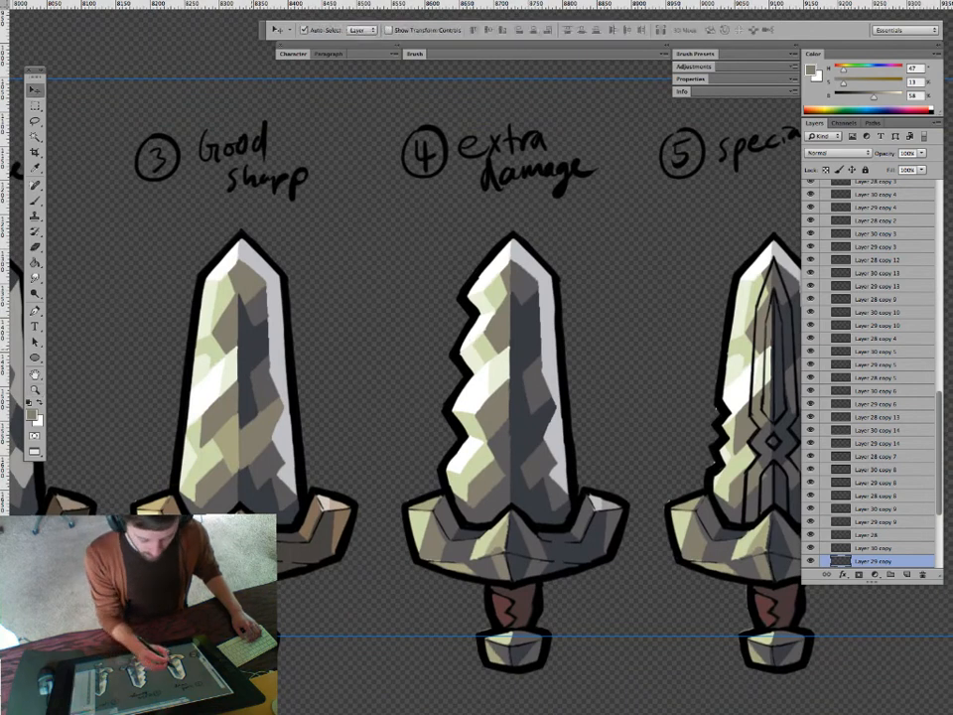
key("b")
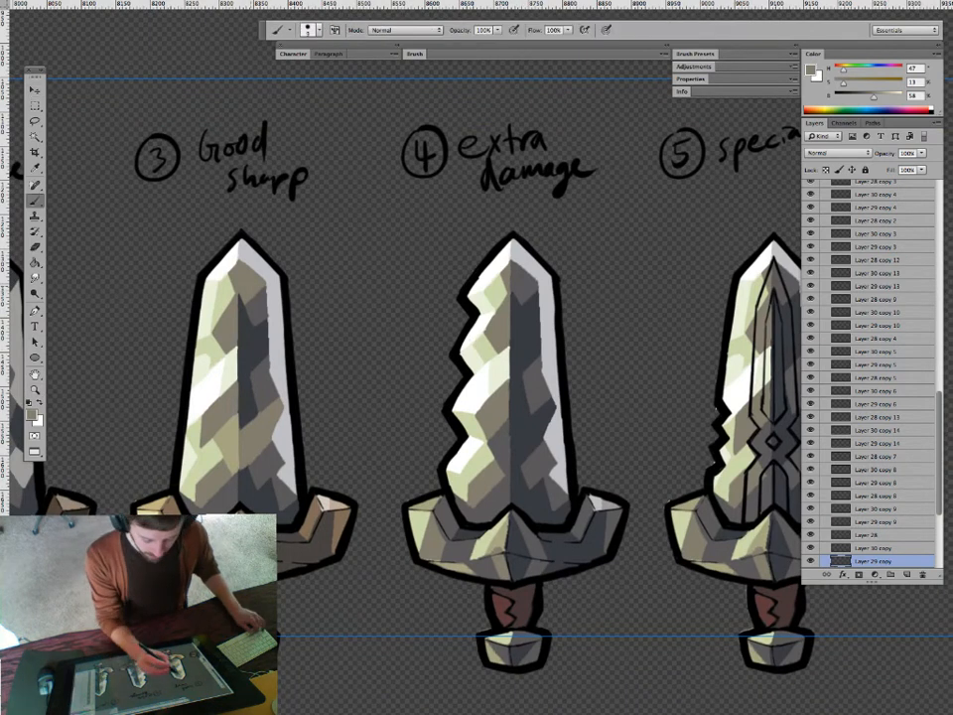
left_click(534, 380, "alt")
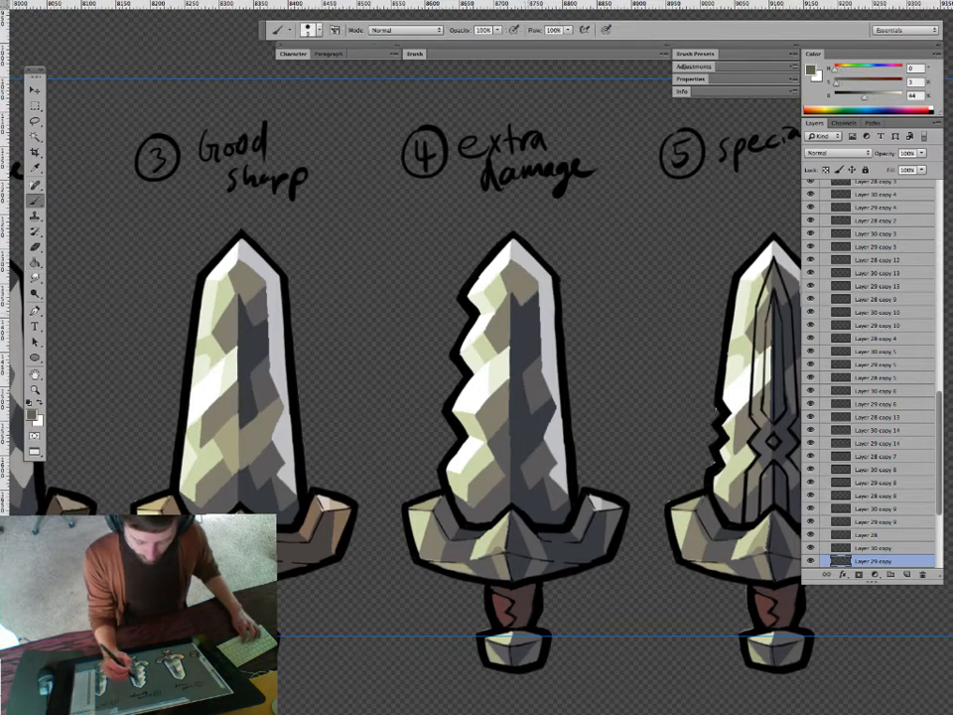
key("g")
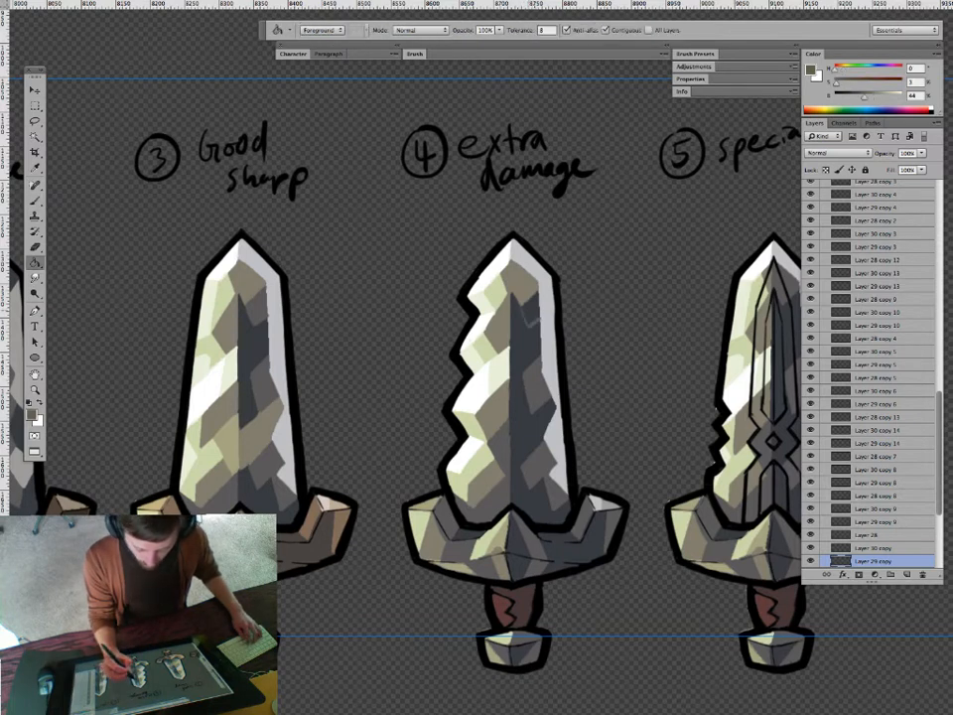
Outline and fill a diagonal grey-brown facet across the lower shadowed half of the Extra Damage blade, using colour sampled from the Good Sharp sword.
key("b")
left_click(266, 427, "alt")
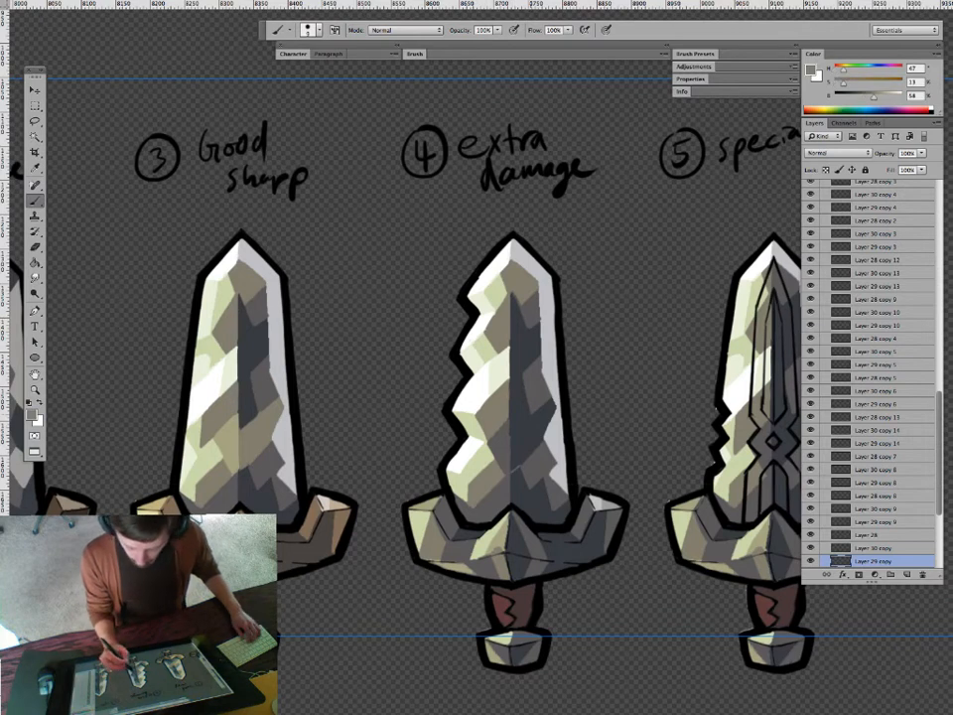
key("g")
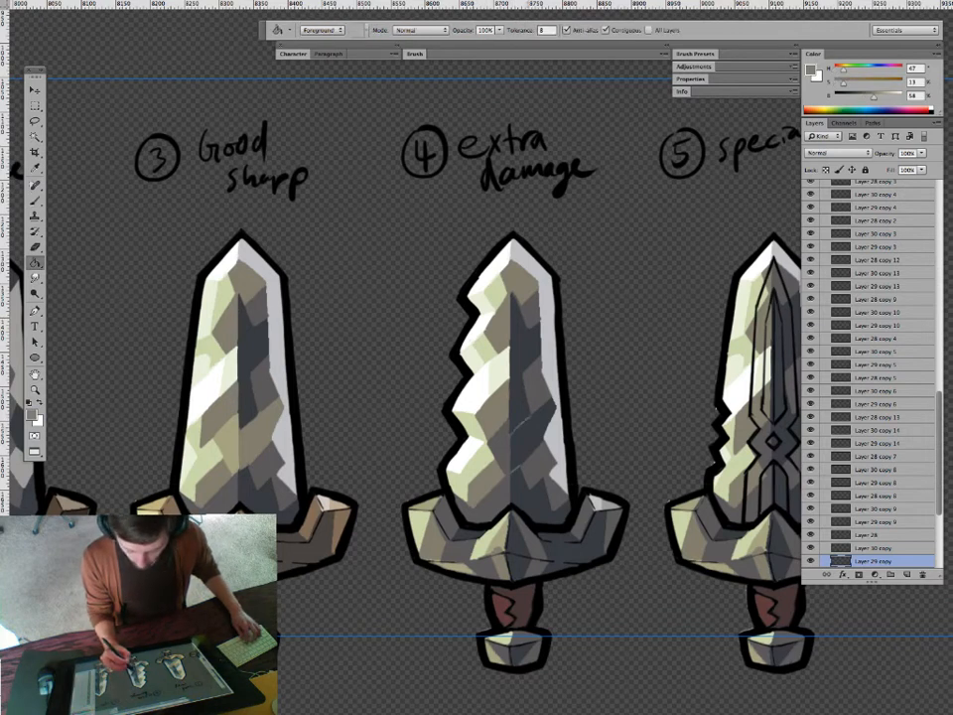
key("b")
left_click(539, 460, "alt")
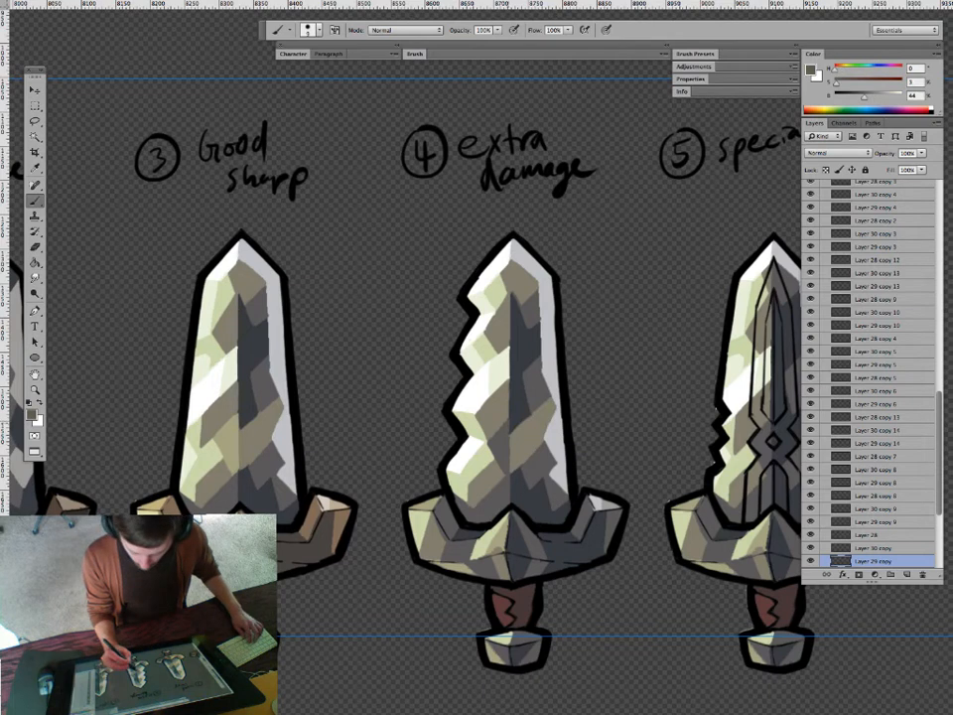
Refine the edges of the Extra Damage blade's lower facets with sampled dark grey, grey-brown and white.
left_click_drag(533, 451, 615, 451)
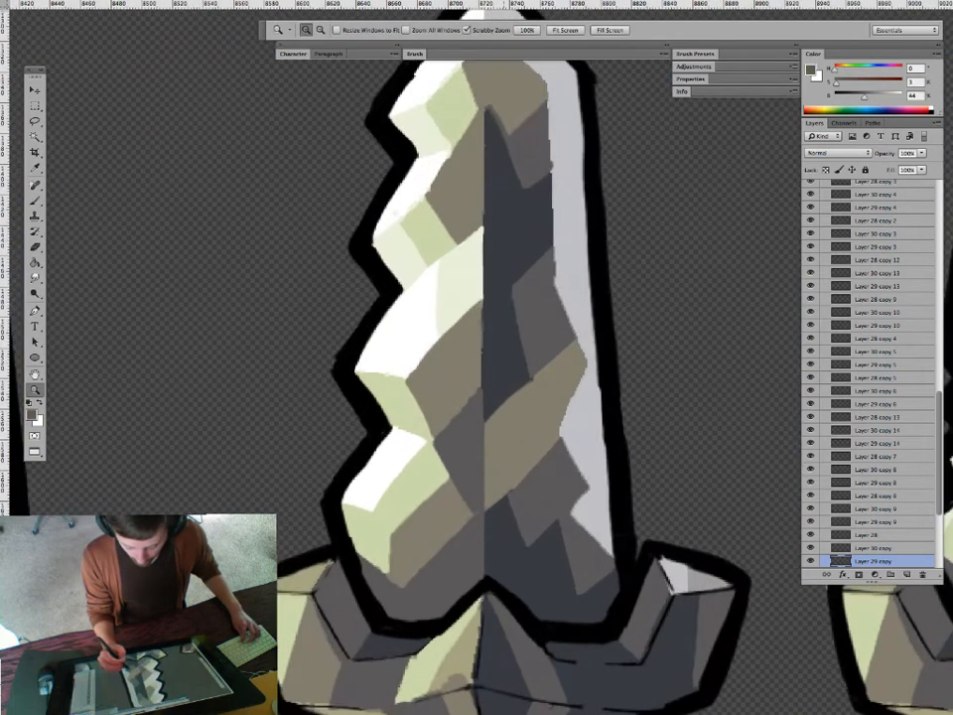
left_click_drag(558, 529, 586, 529)
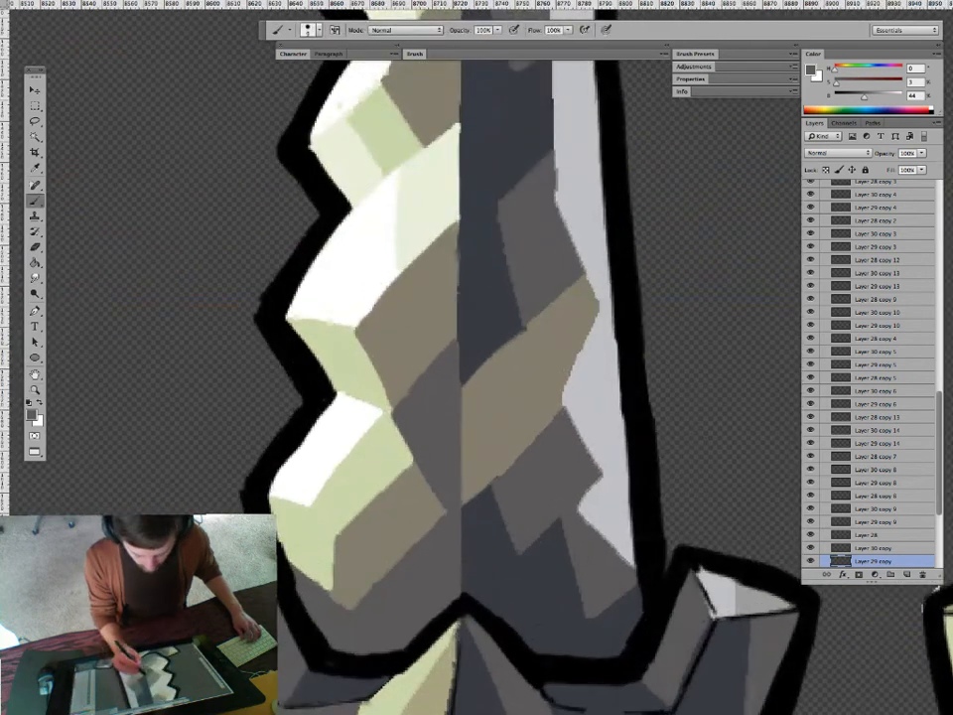
key("ctrl+space")
left_click(451, 259, "alt")
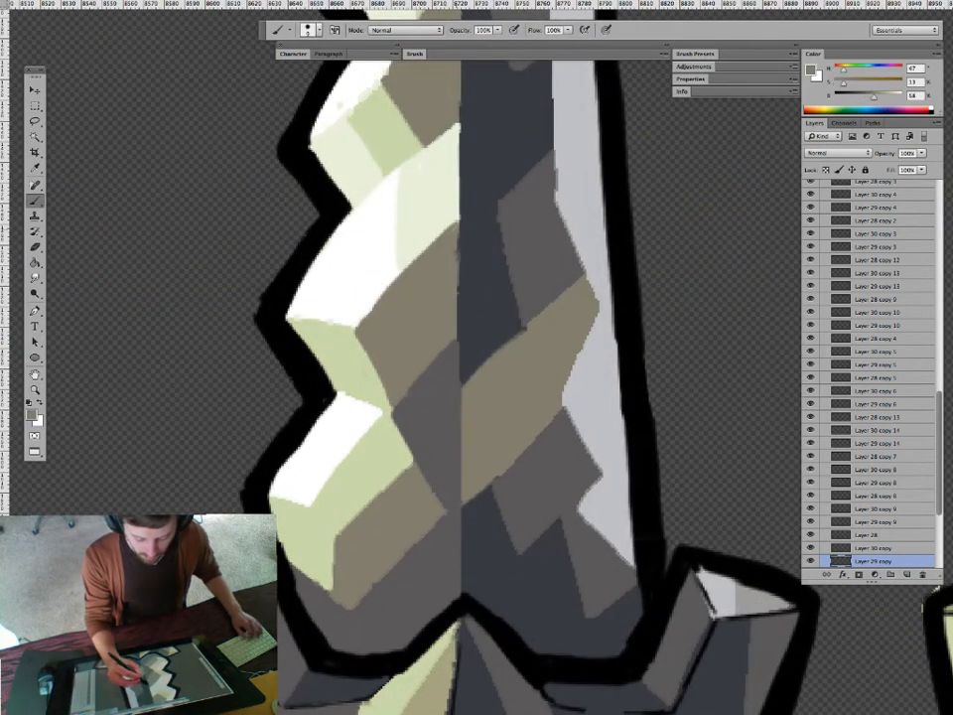
left_click_drag(496, 334, 457, 336)
left_click(388, 138, "alt")
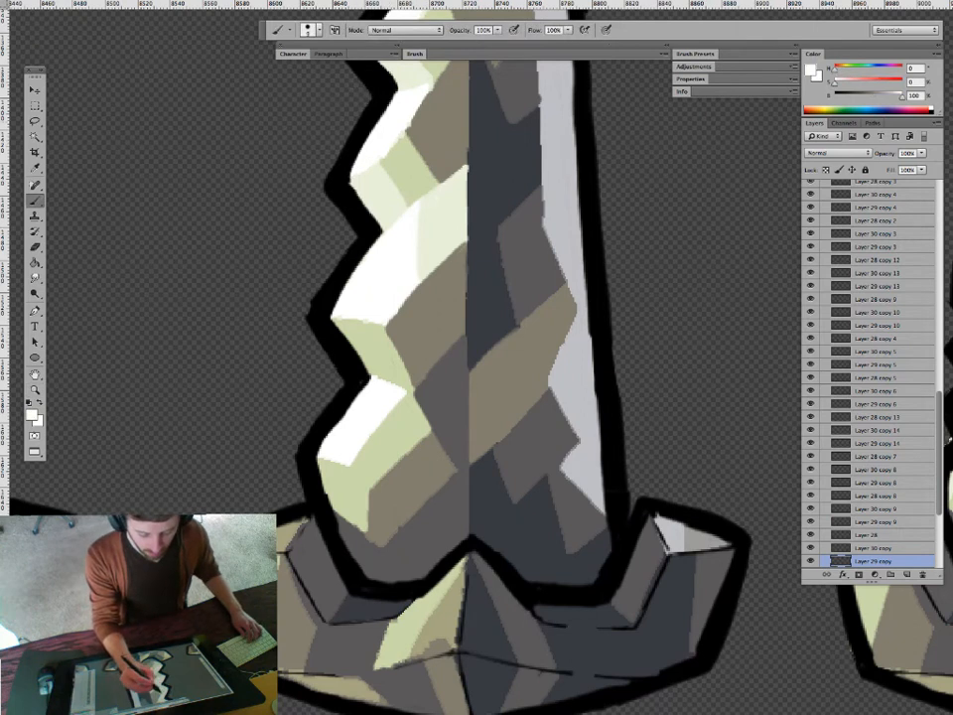
Outline and fill a grey-brown facet beside the notches on the light half of the Corroded Crap blade.
left_click_drag(423, 274, 347, 276)
left_click_drag(328, 322, 449, 417)
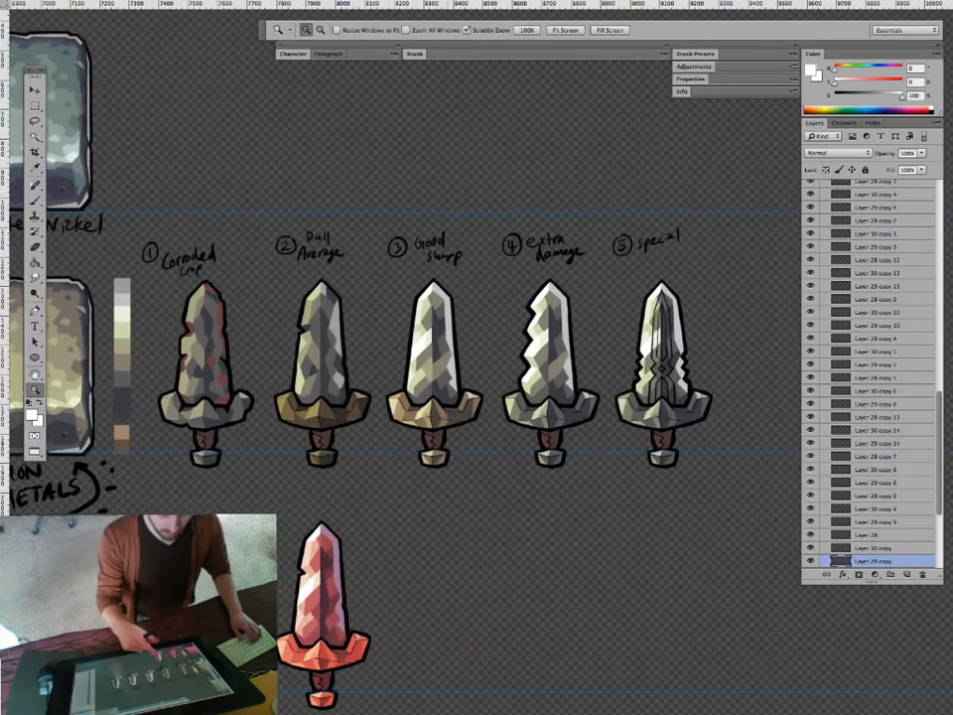
left_click_drag(522, 489, 422, 489)
left_click_drag(519, 505, 494, 460)
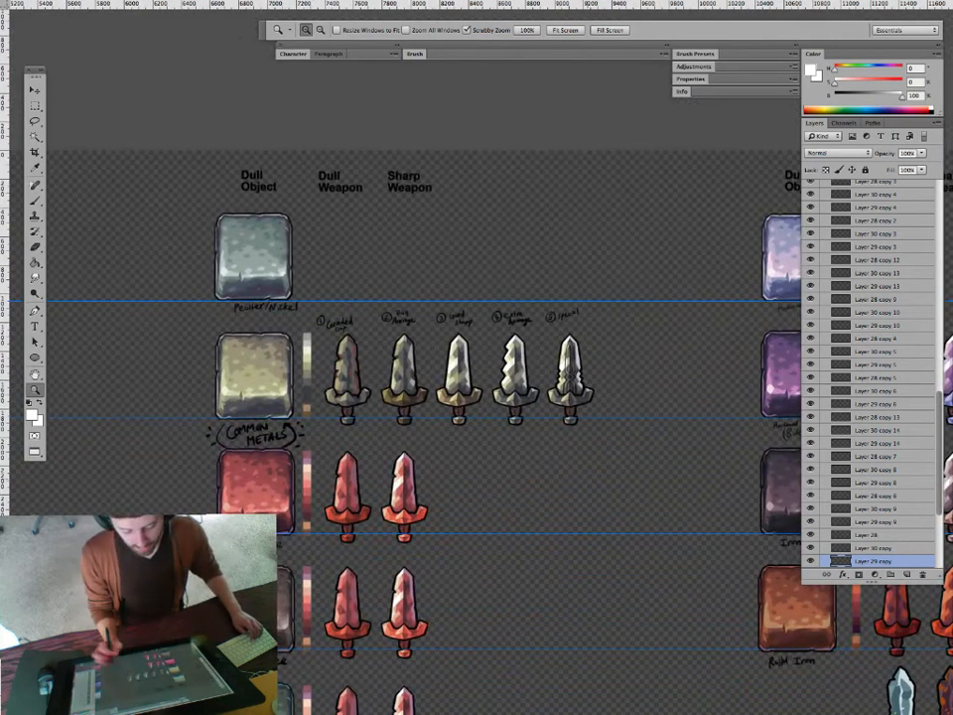
left_click_drag(490, 427, 510, 427)
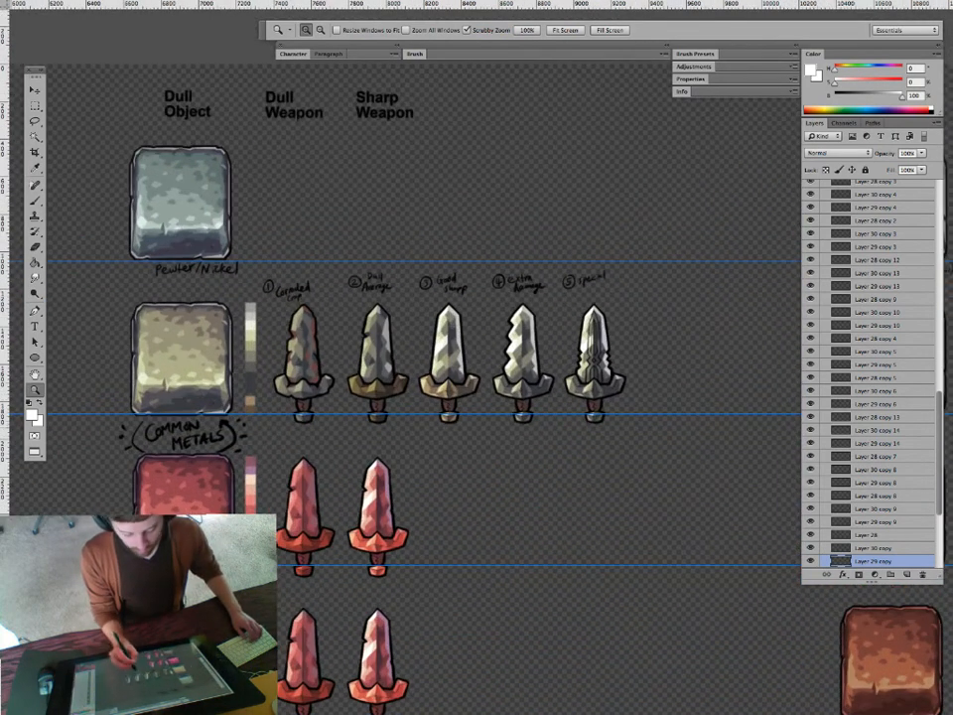
left_click_drag(290, 346, 365, 346)
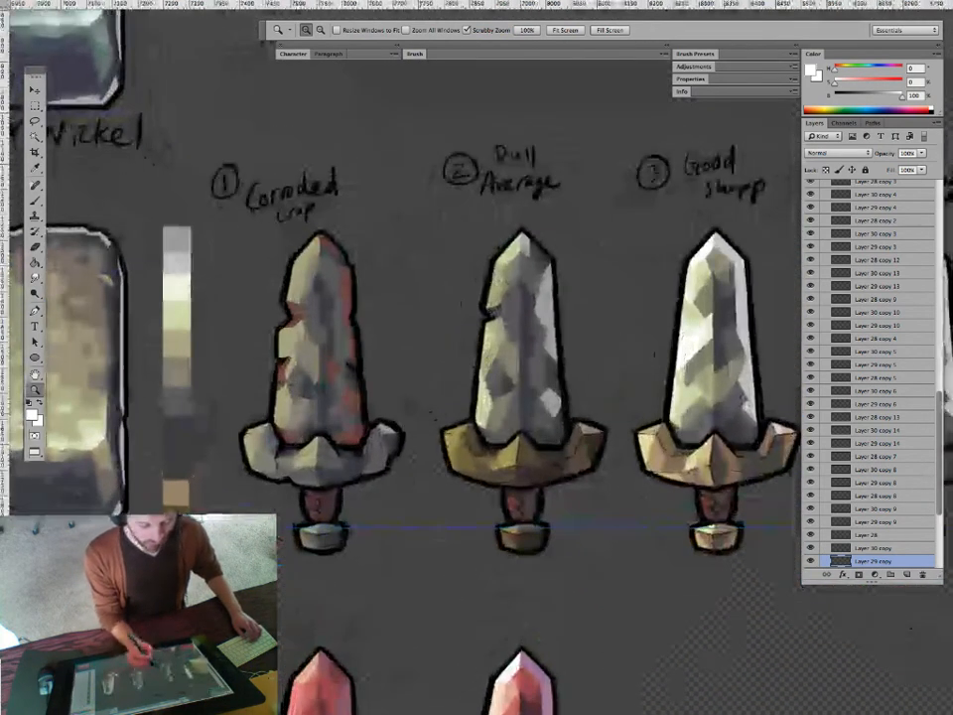
left_click_drag(291, 359, 355, 359)
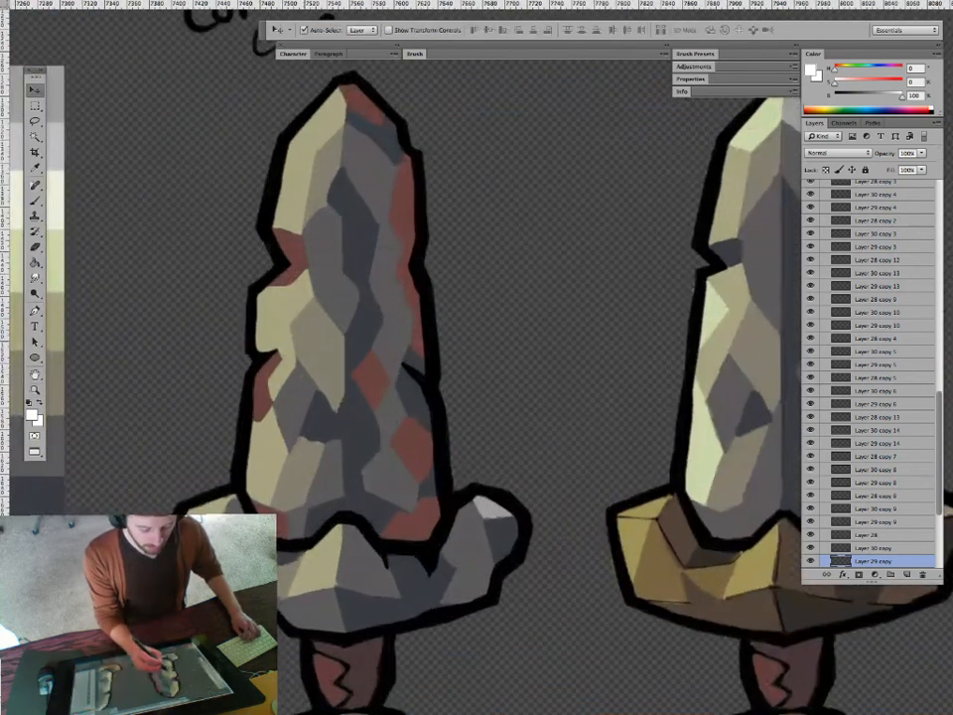
left_click(227, 242, "alt")
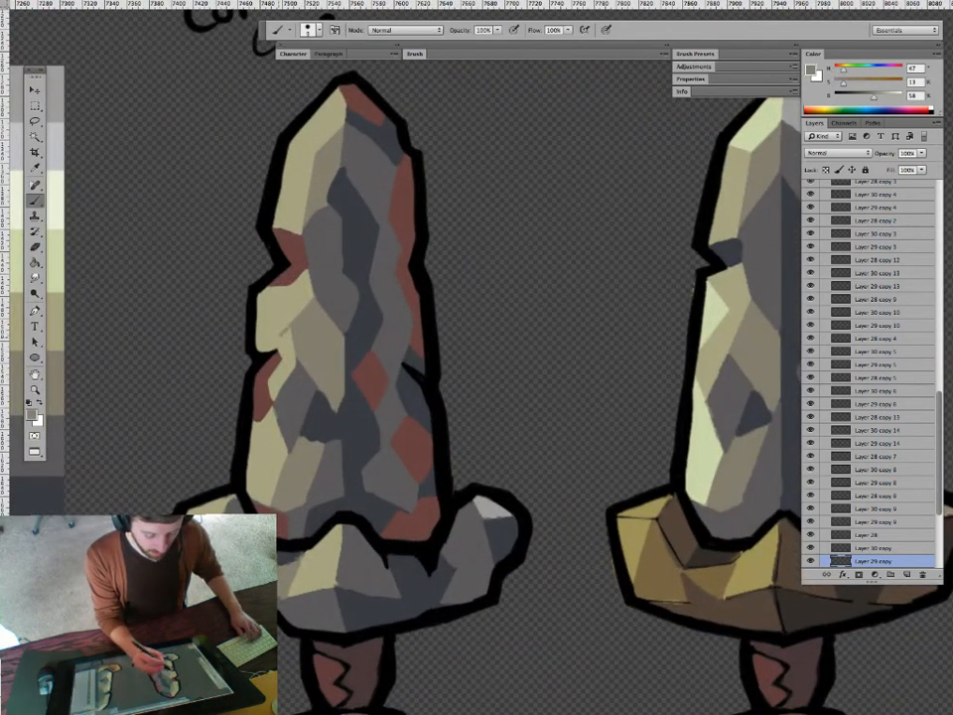
key("g")
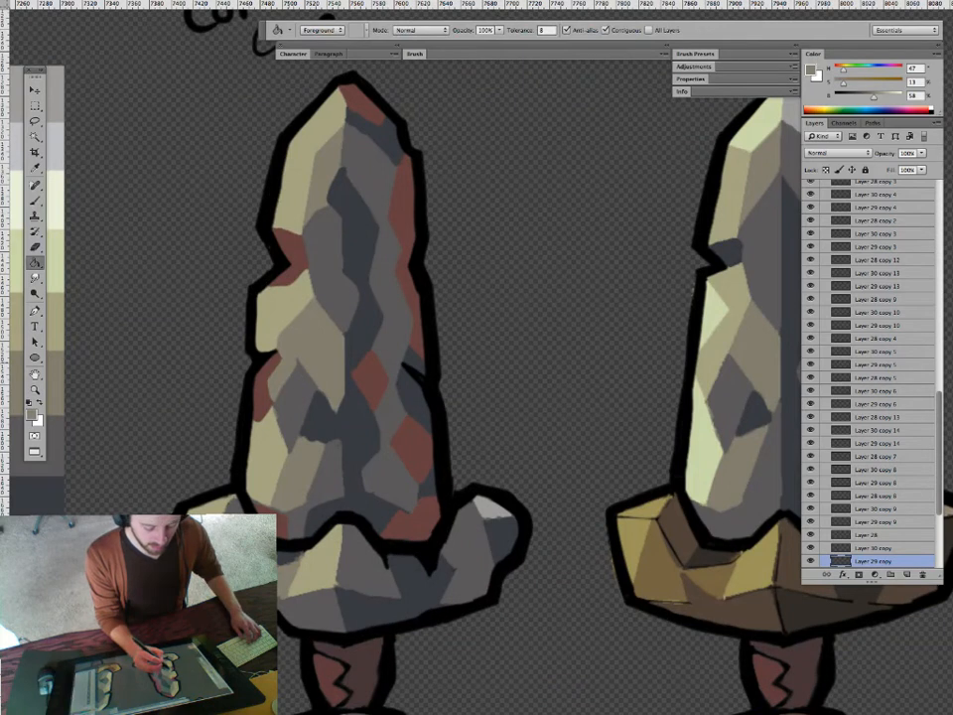
Sample the rust red and add a short stroke of it on the Corroded Crap blade.
key("z")
mouse_move(405, 444)
left_mouse_down()
mouse_move(331, 444)
mouse_move(390, 444)
left_mouse_up()
key("b")
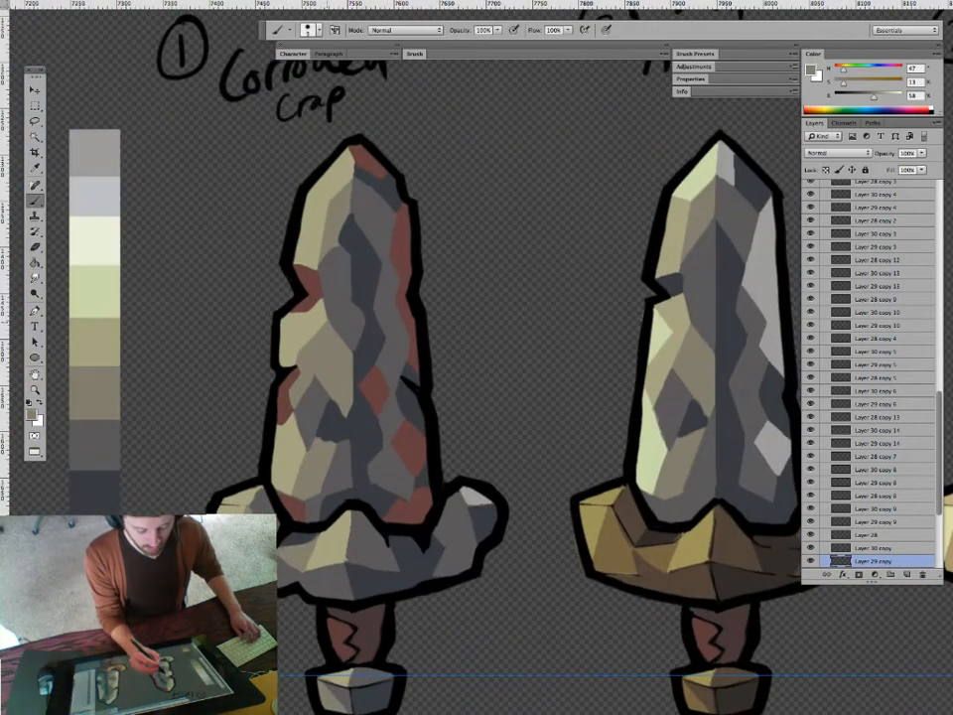
key("z")
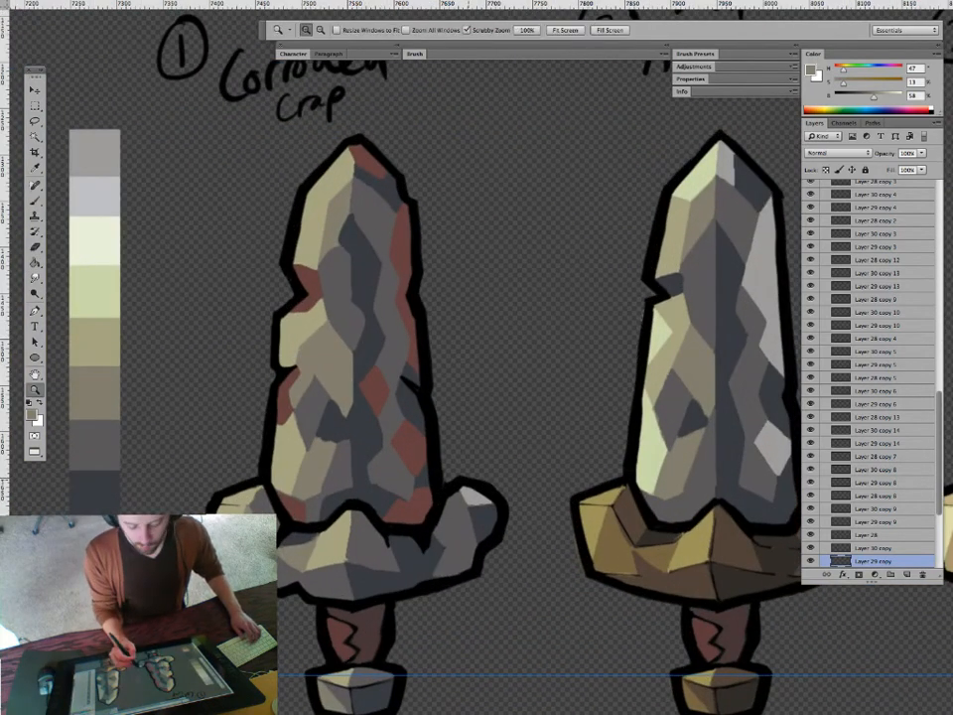
left_click_drag(465, 482, 386, 483)
left_click_drag(593, 567, 536, 477)
left_click_drag(358, 379, 437, 379)
key("b")
left_click(346, 328, "alt")
left_click_drag(351, 309, 355, 330)
Show the documents in separate windows, bring DDrop_Drawings_Weapons_MASTER.psd to the front and reposition its window over the metals sheet.
key("z")
left_click_drag(460, 484, 380, 483)
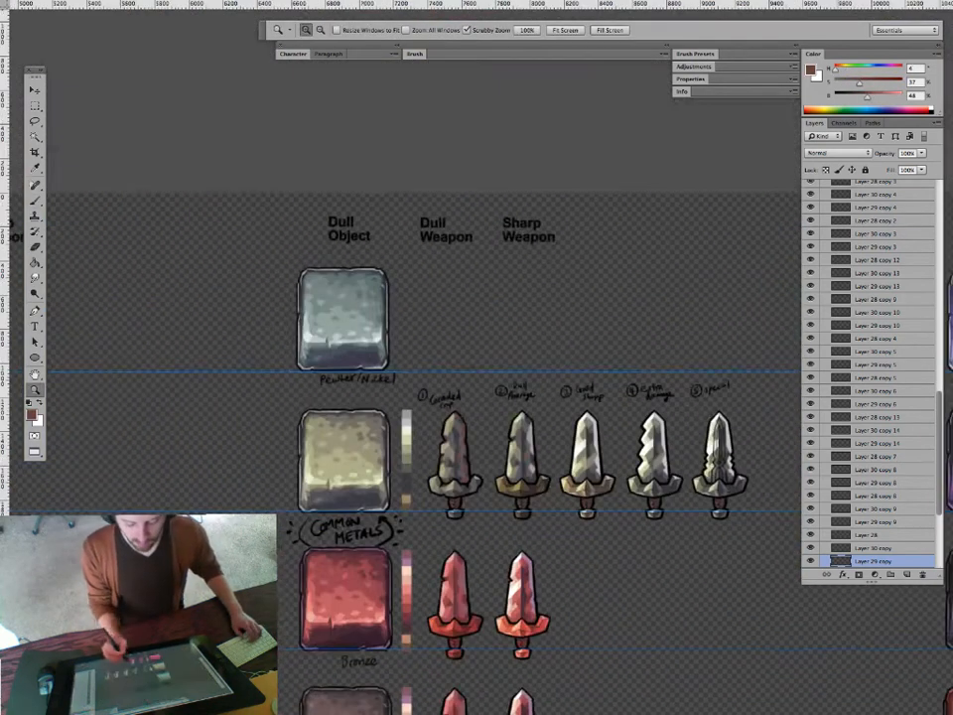
left_click_drag(593, 567, 465, 479)
key("f")
key("f")
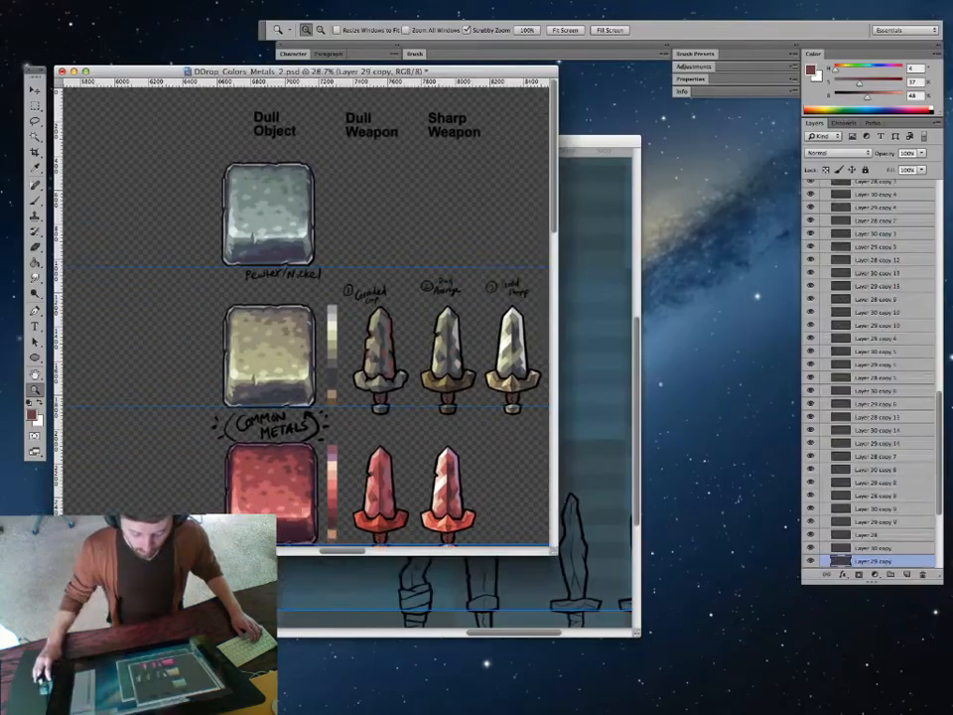
left_click(598, 427)
mouse_move(598, 427)
left_mouse_down()
mouse_move(336, 286)
mouse_move(202, 262)
left_mouse_up()
key("v")
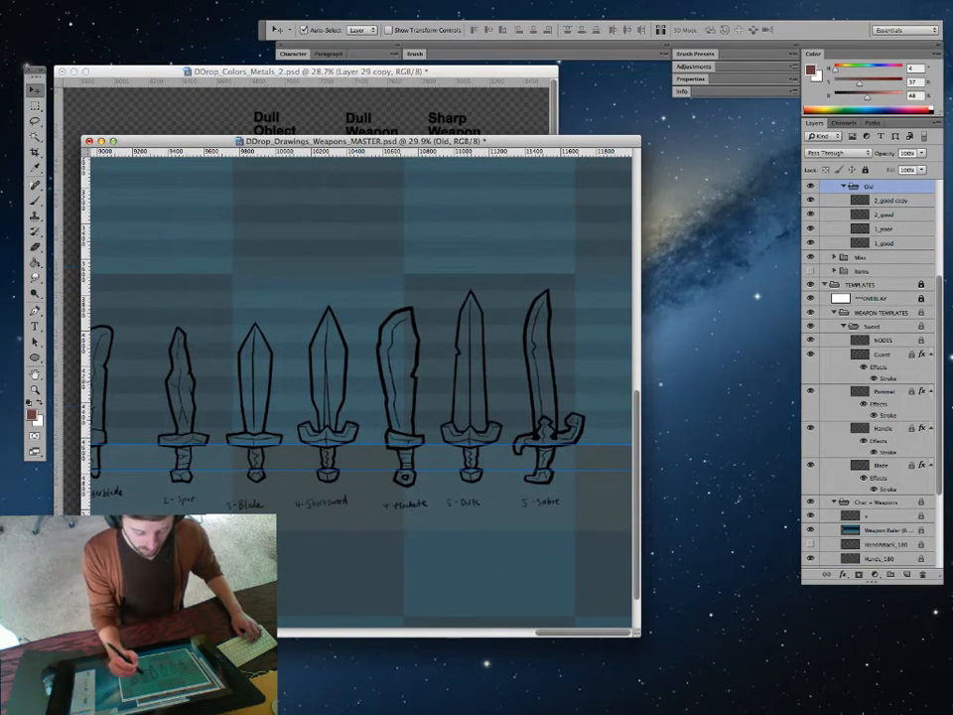
mouse_move(338, 141)
left_mouse_down()
mouse_move(349, 447)
mouse_move(380, 267)
mouse_move(379, 185)
left_mouse_up()
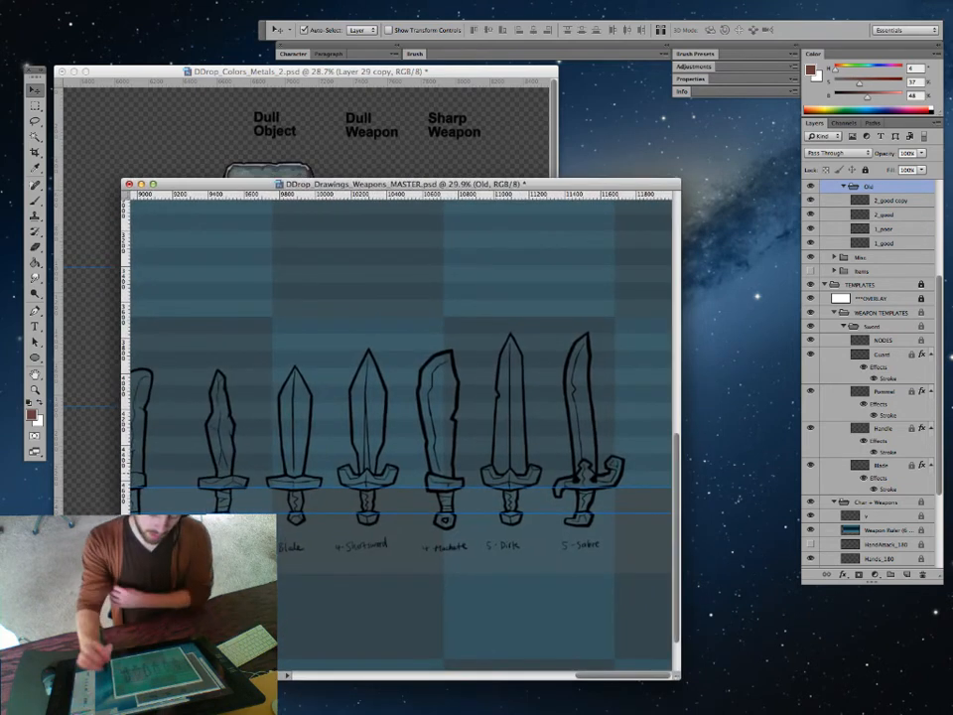
Compare the metals sheet with the weapon drawings, shift the drawings window aside, and bring DDrop_Colors_Metals_2.psd to the front.
left_click(477, 125)
left_click_drag(527, 397, 387, 377)
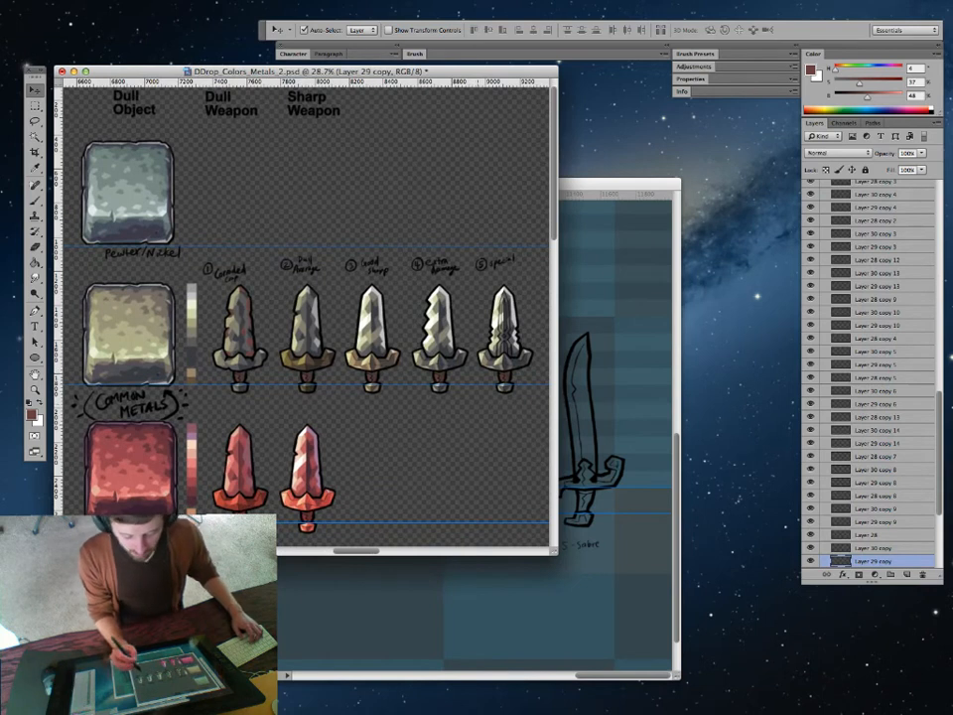
left_click(620, 457)
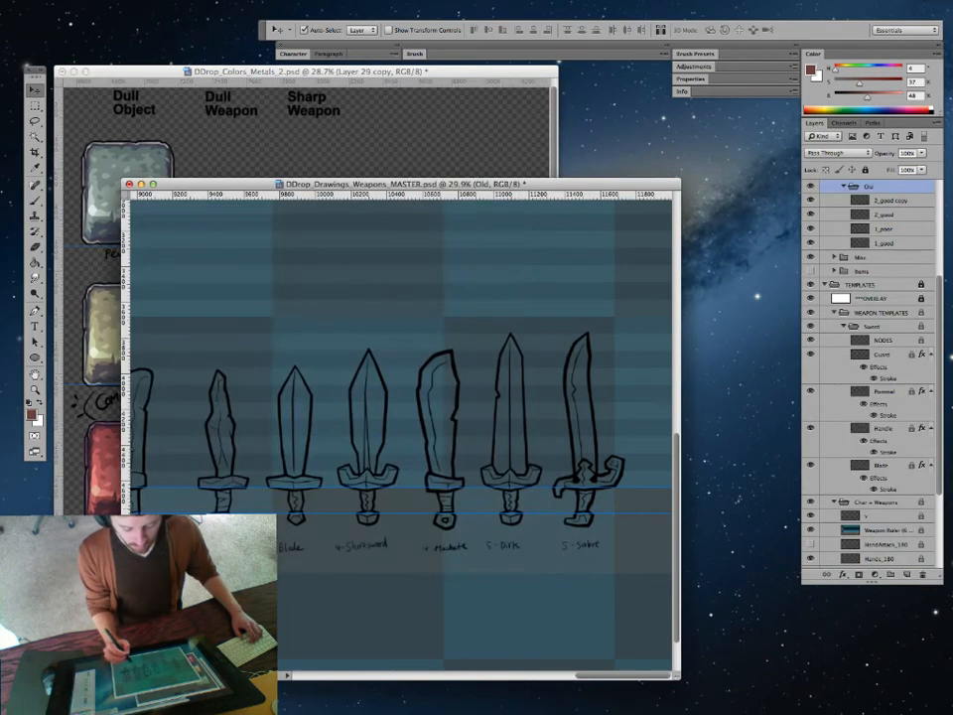
left_click(477, 124)
left_click_drag(617, 184, 672, 181)
left_click(477, 124)
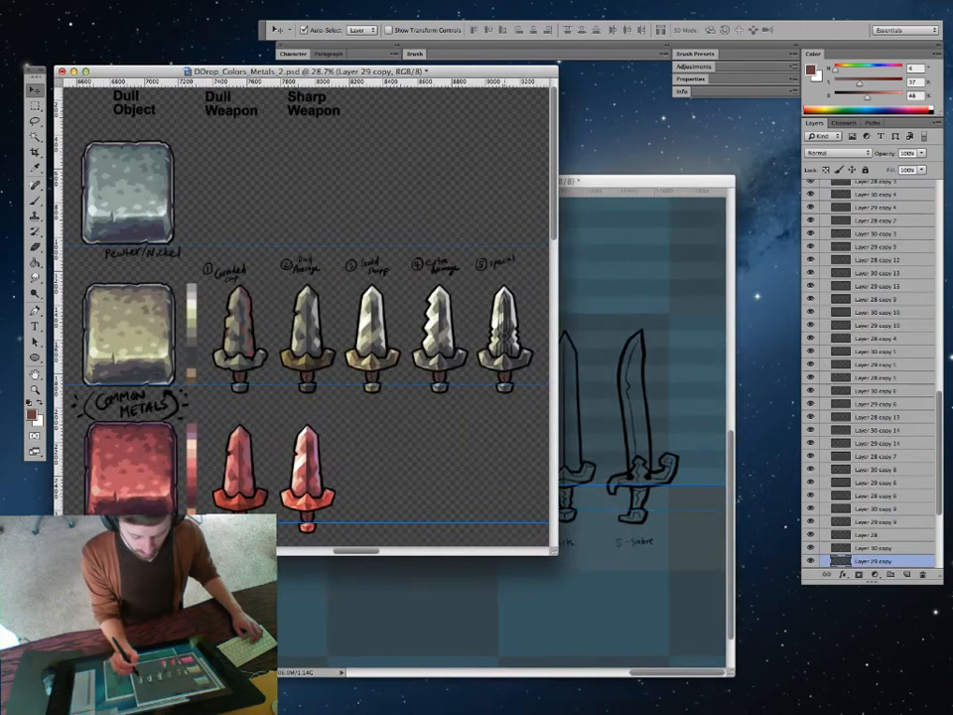
Show the metals sheet full screen and clean up the Extra Damage blade's tip facets with sampled white and grey-brown.
key("f")
key("z")
left_click_drag(339, 333, 427, 333)
left_click_drag(203, 319, 536, 358)
key("v")
key("b")
left_click(370, 512, "alt")
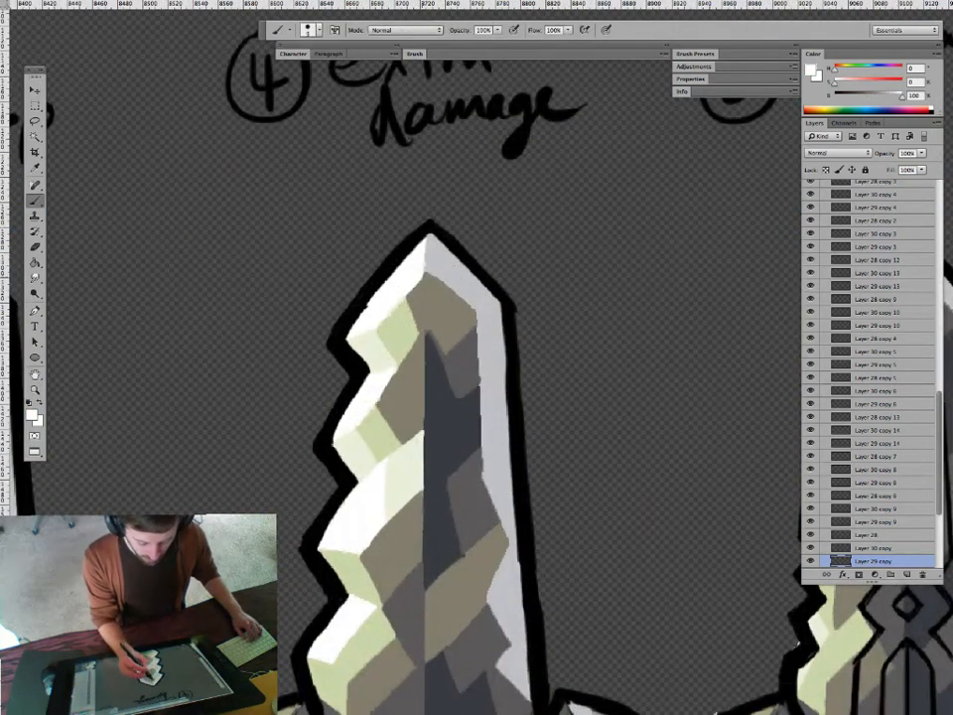
left_click_drag(427, 254, 408, 310)
left_click(428, 288, "alt")
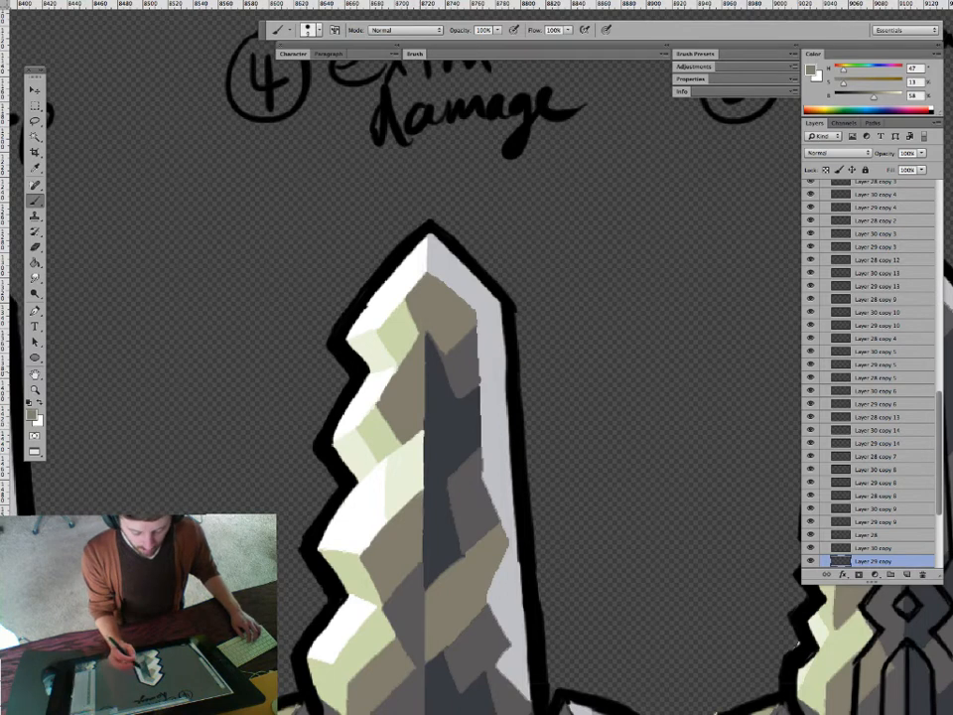
Refine the lower facet edges along the Extra Damage blade's centre line with sampled dark grey and grey-brown.
key("z")
left_click_drag(465, 489, 407, 489)
mouse_move(468, 594)
left_mouse_down()
mouse_move(458, 534)
mouse_move(501, 535)
left_mouse_up()
key("b")
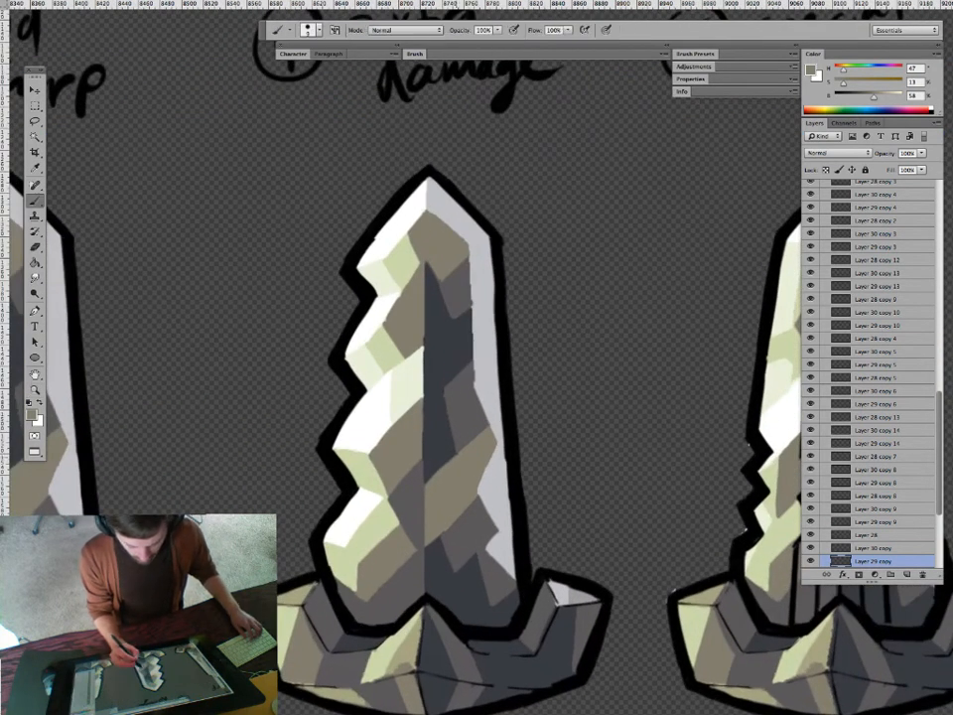
mouse_move(442, 570)
left_mouse_down()
mouse_move(449, 515)
mouse_move(509, 514)
left_mouse_up()
key("z")
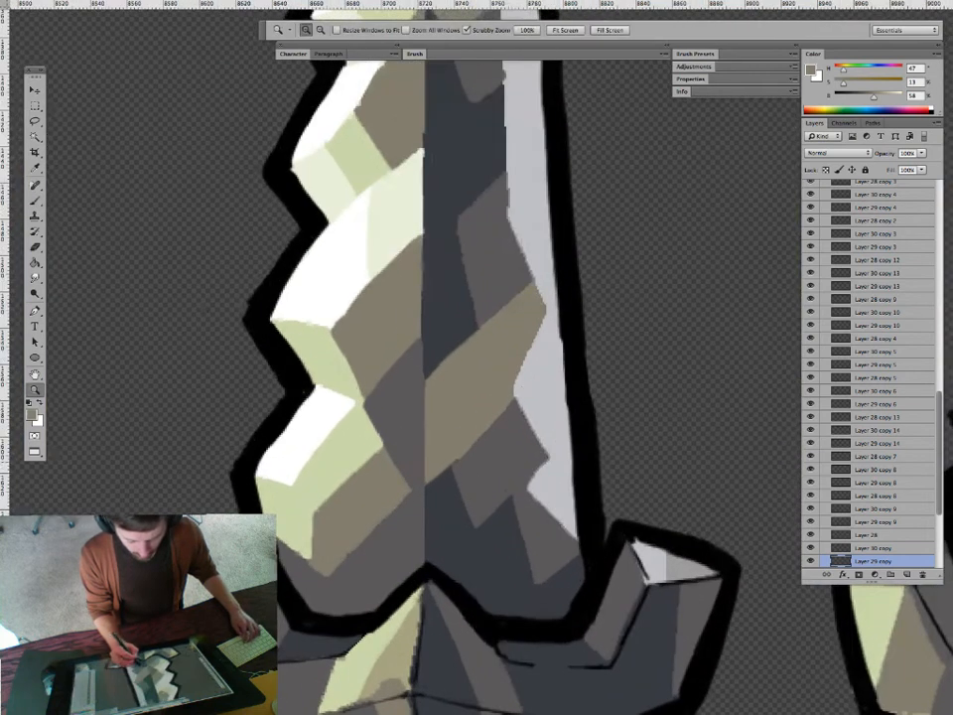
key("b")
left_click(494, 478, "alt")
left_click_drag(386, 297, 348, 340)
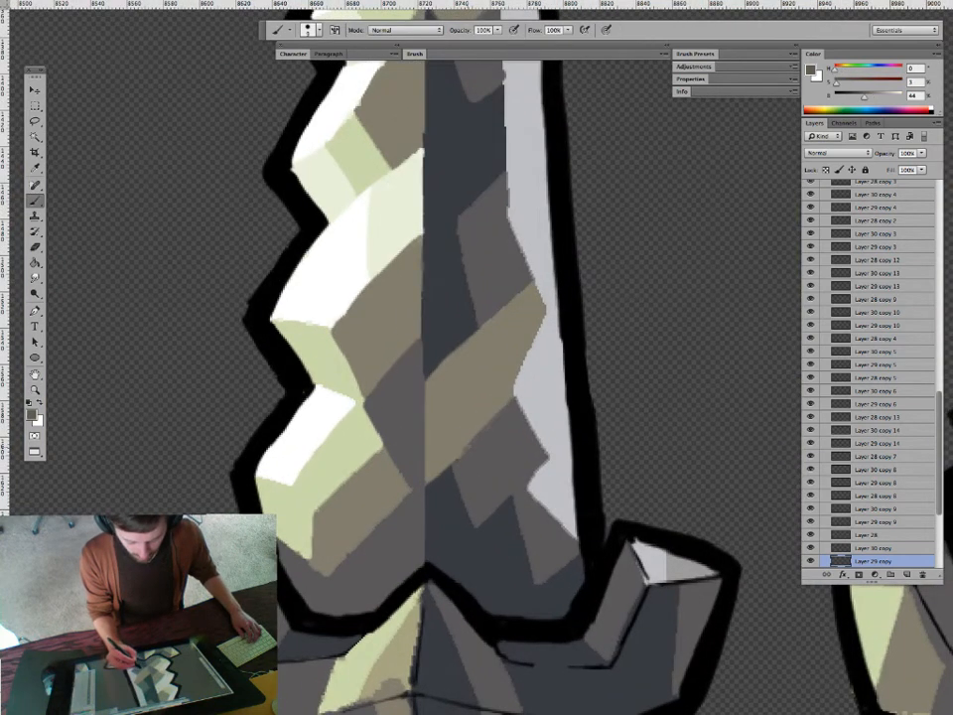
left_click(443, 454, "alt")
left_click_drag(438, 478, 427, 486)
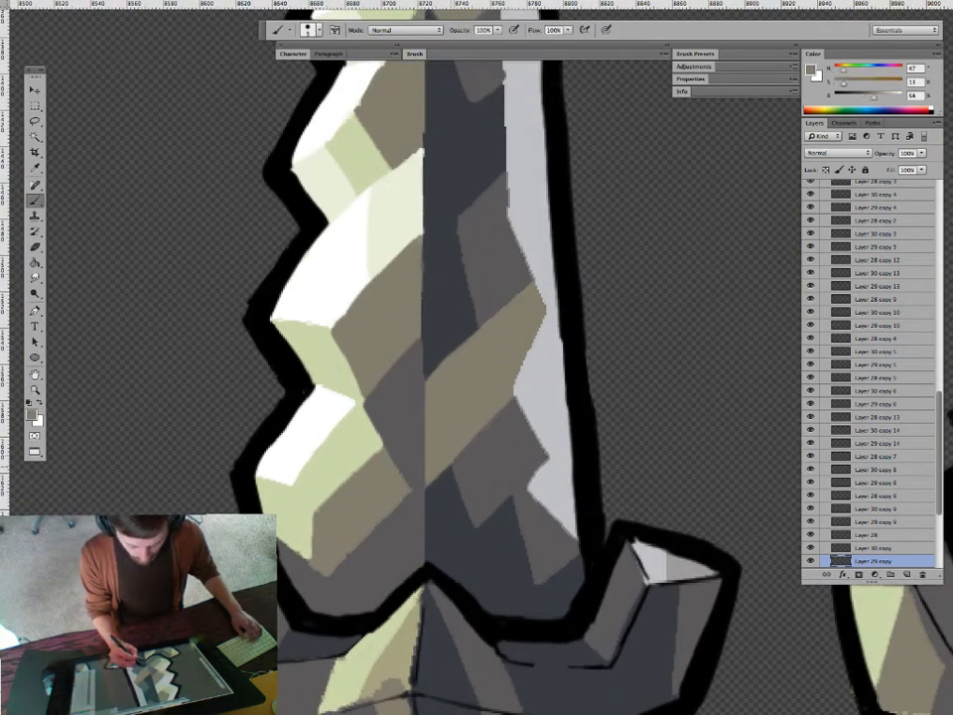
Reshape the light green facet below the Extra Damage blade's lowest notch with sampled light green and adjoining grey-brown.
key("z")
left_click_drag(366, 564, 338, 564)
key("b")
left_click(309, 523, "alt")
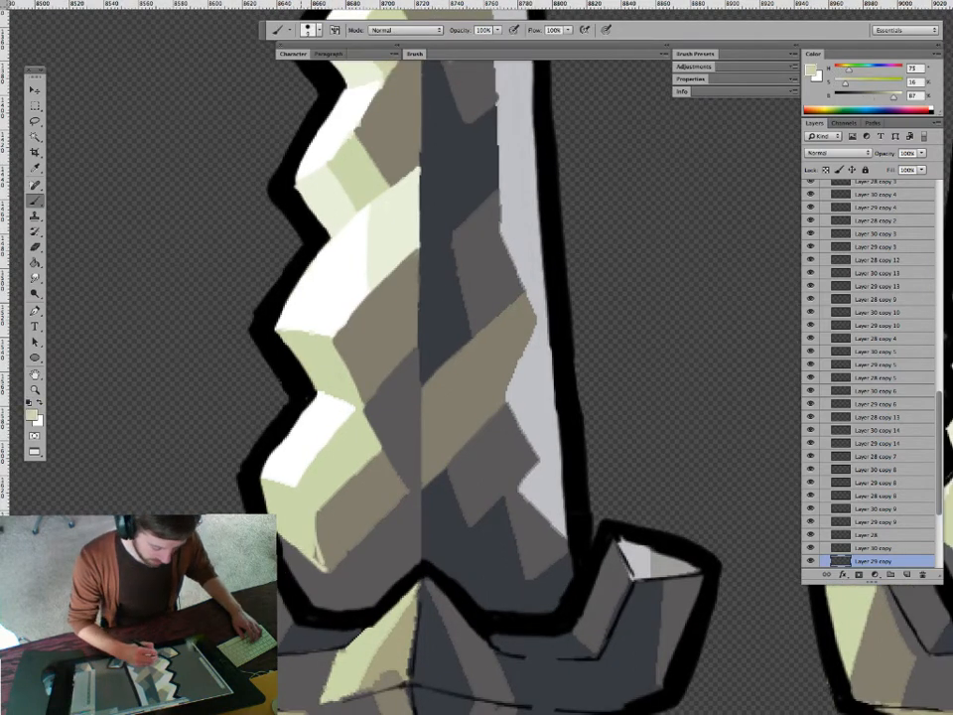
left_click(324, 518, "alt")
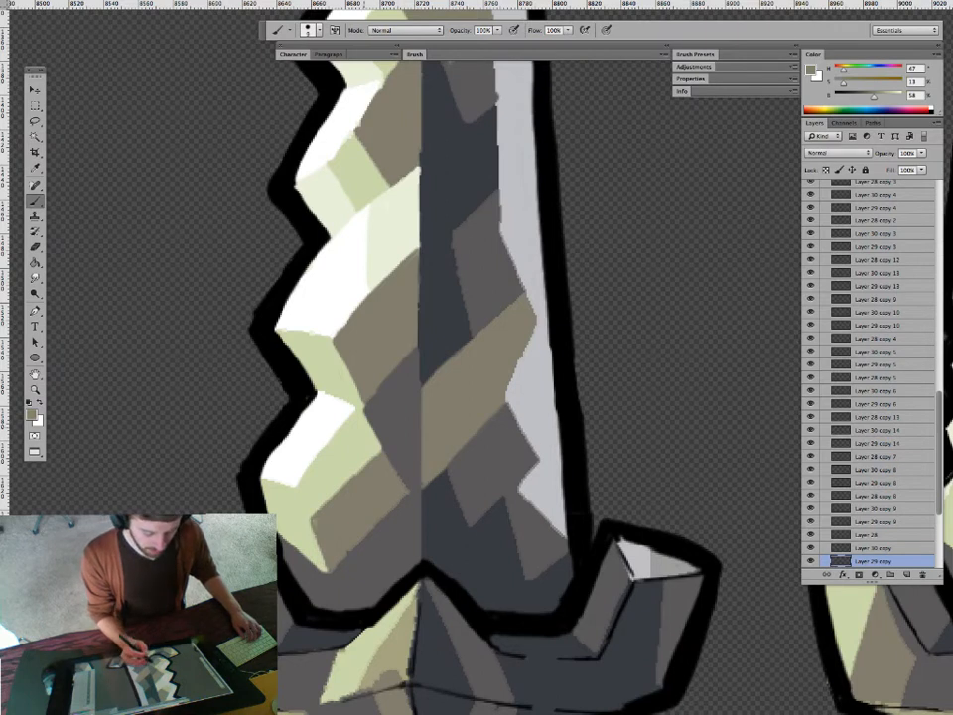
Outline and fill a sampled pale green facet beside the upper notches of the Extra Damage blade.
key("z")
left_click_drag(381, 451, 323, 447)
left_click_drag(374, 343, 432, 345)
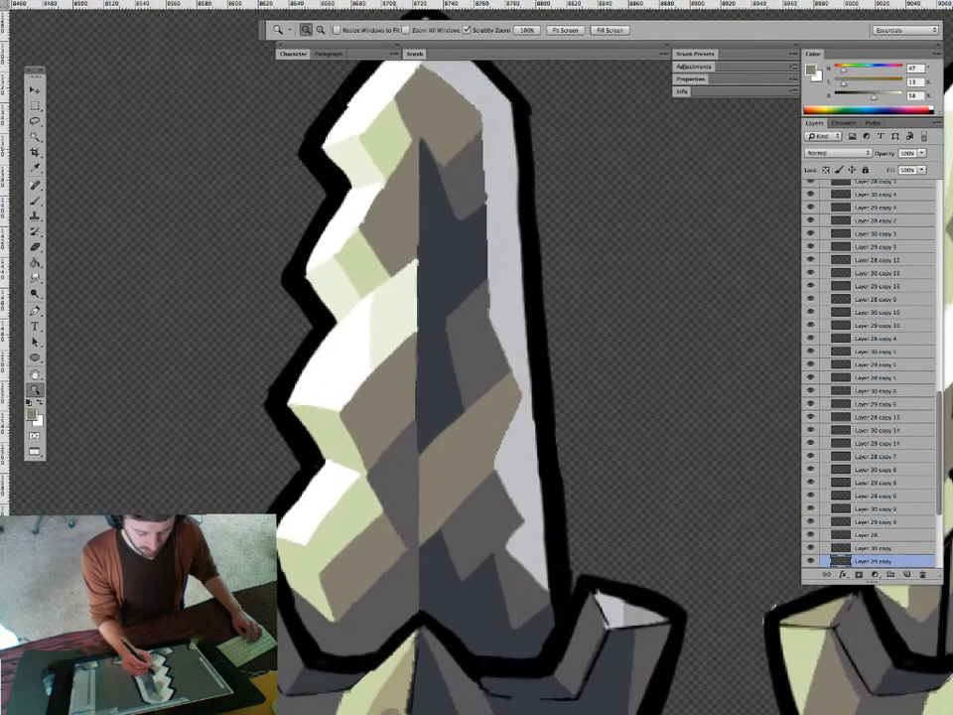
mouse_move(386, 381)
left_mouse_down()
mouse_move(348, 382)
mouse_move(379, 381)
left_mouse_up()
key("b")
left_click(390, 336, "alt")
left_click_drag(342, 323, 371, 358)
key("g")
left_click(361, 326)
key("b")
Fill the upper dark facet beside the centre line of the Corroded Crap blade with rust red.
key("z")
left_click_drag(468, 415, 408, 414)
left_click_drag(540, 541, 471, 477)
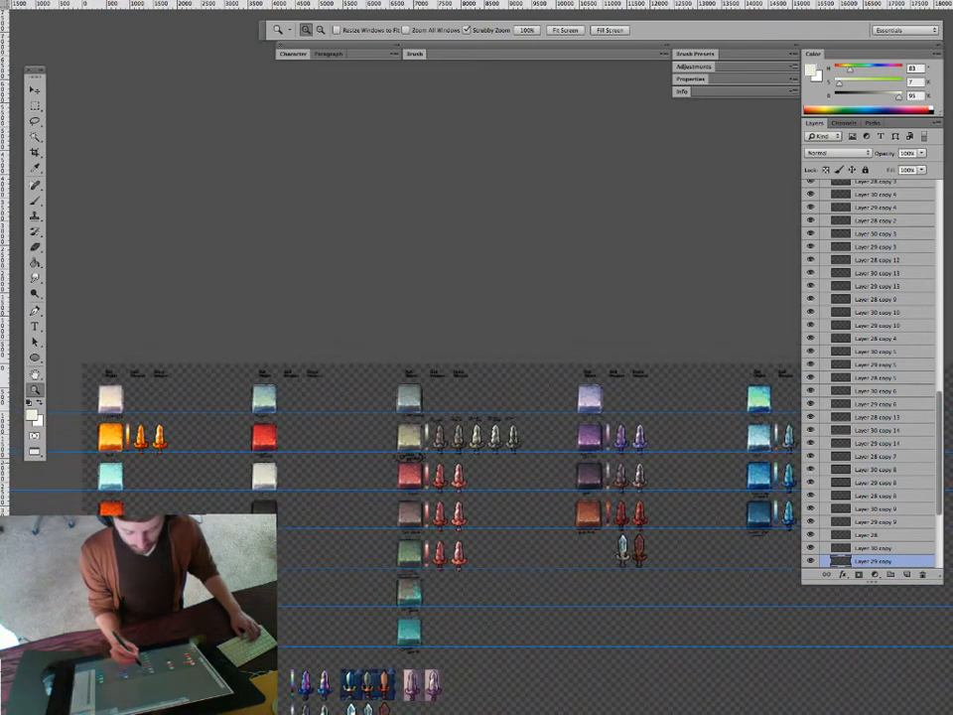
left_click_drag(482, 455, 509, 456)
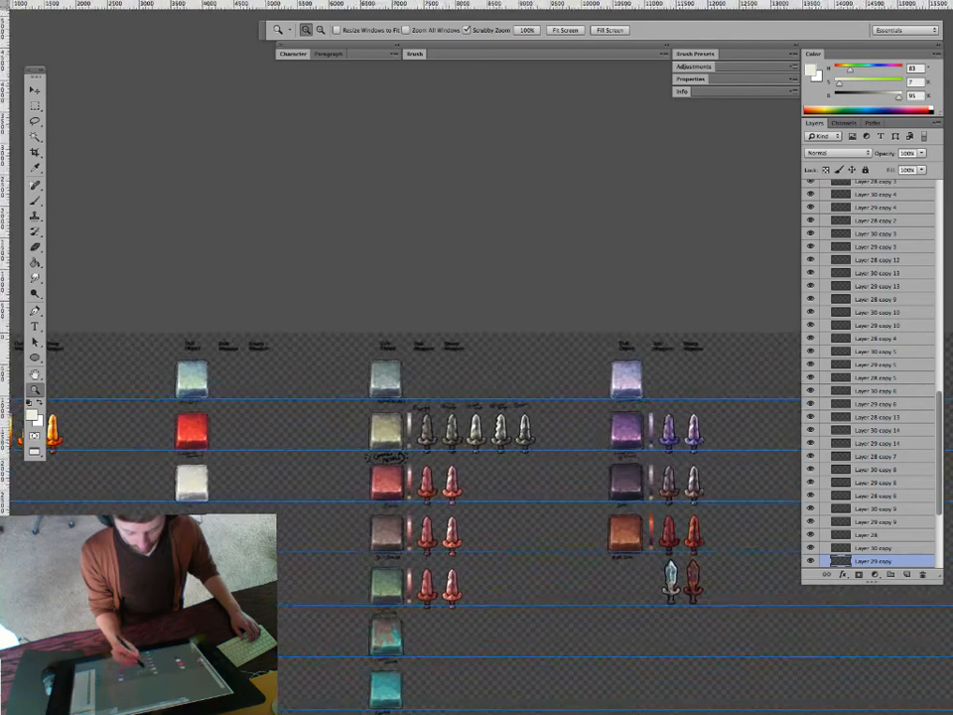
left_click_drag(443, 440, 586, 440)
left_click_drag(340, 379, 434, 379)
key("b")
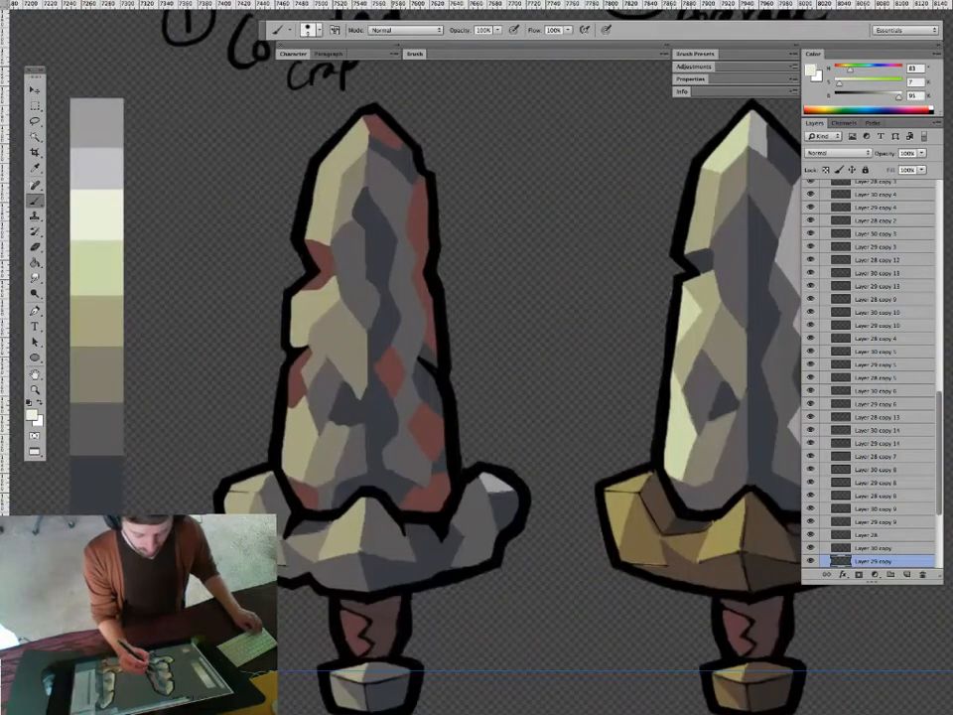
key("alt+shift+BackSpace")
key("ctrl+z")
key("g")
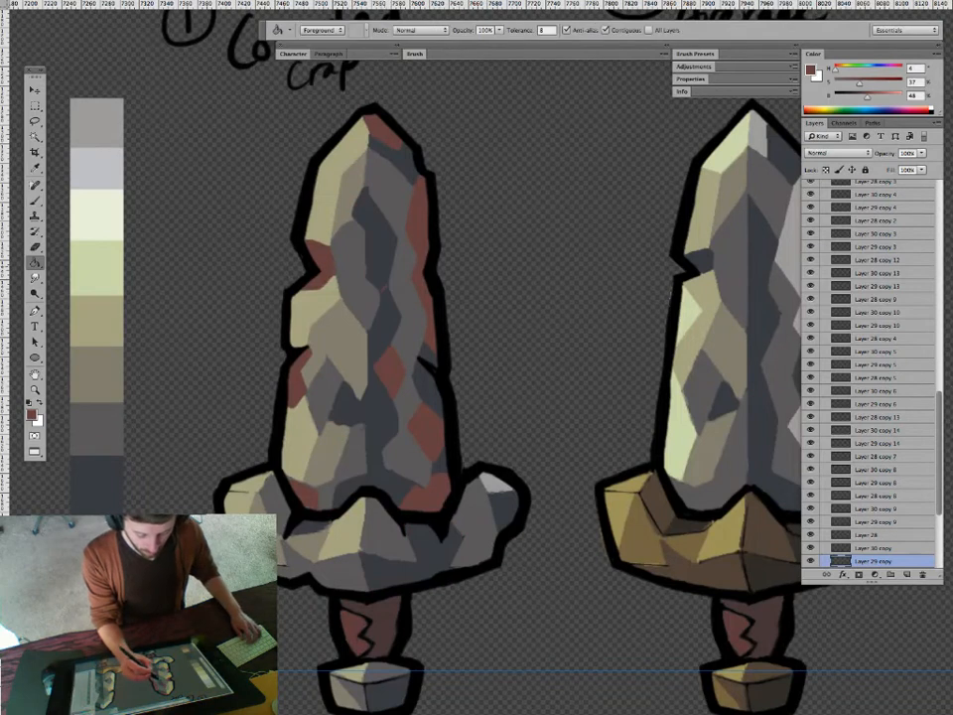
left_click(376, 241)
Outline and fill a rust red patch on the light edge near the Corroded Crap blade's tip, sampling tan and rust red for touch-ups.
key("z")
key("b")
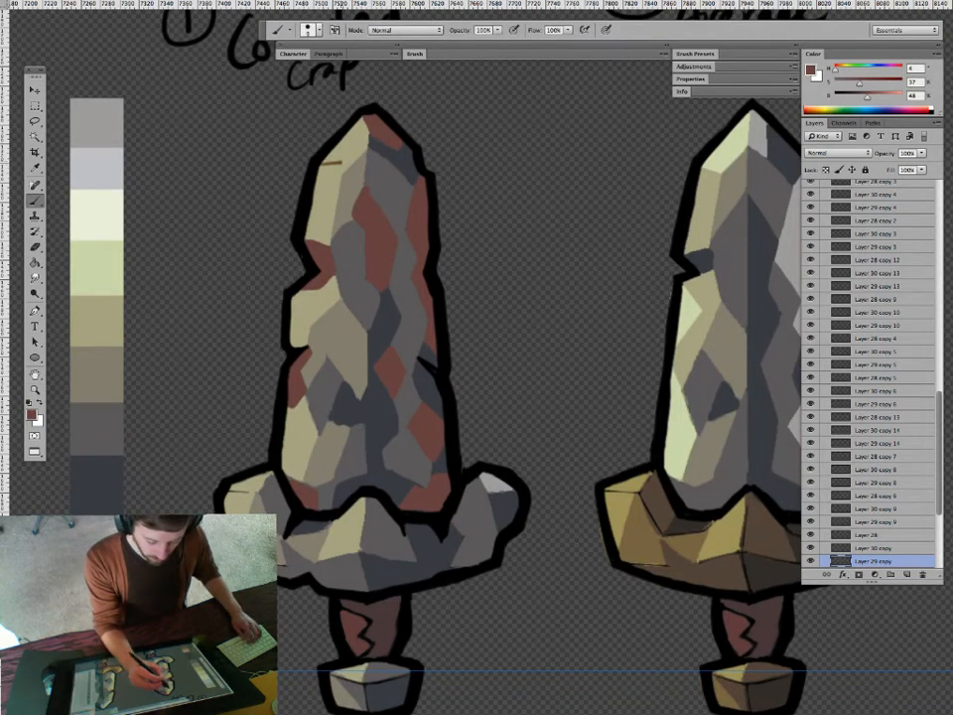
key("g")
left_click(333, 149)
key("ctrl+z")
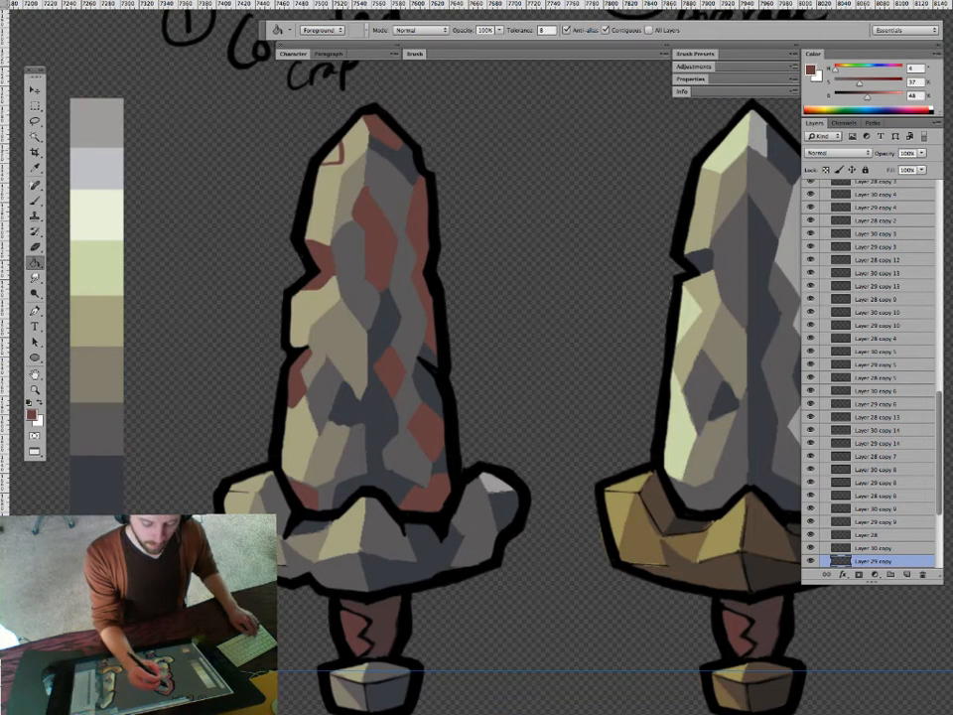
key("b")
left_click(331, 172, "alt")
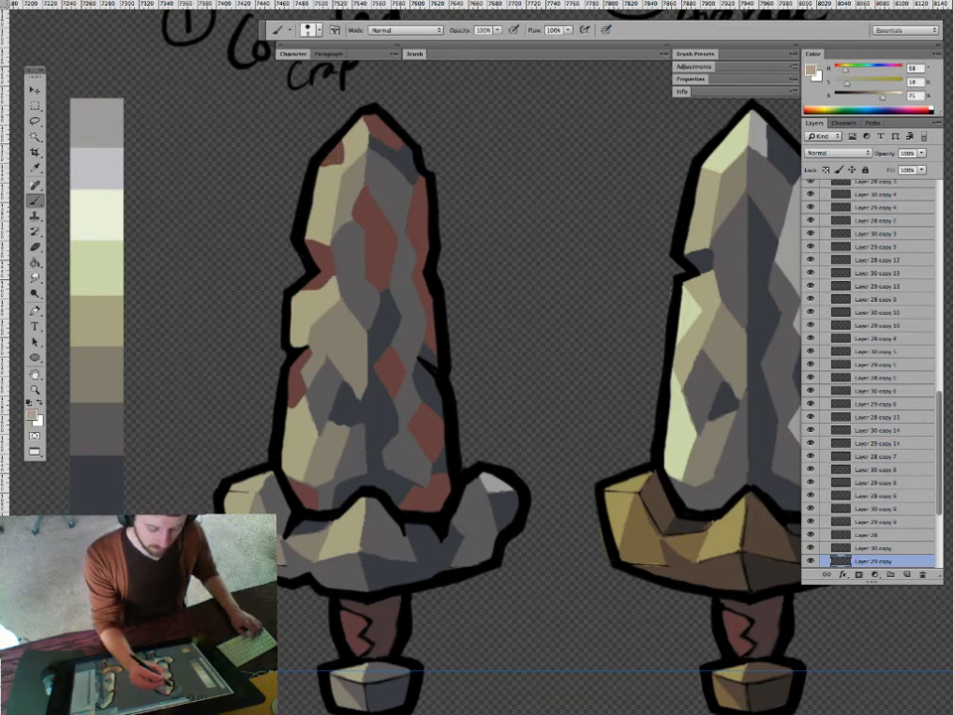
mouse_move(419, 256)
left_mouse_down()
mouse_move(410, 286)
mouse_move(427, 306)
left_mouse_up()
key("ctrl+z")
left_click(419, 270, "alt")
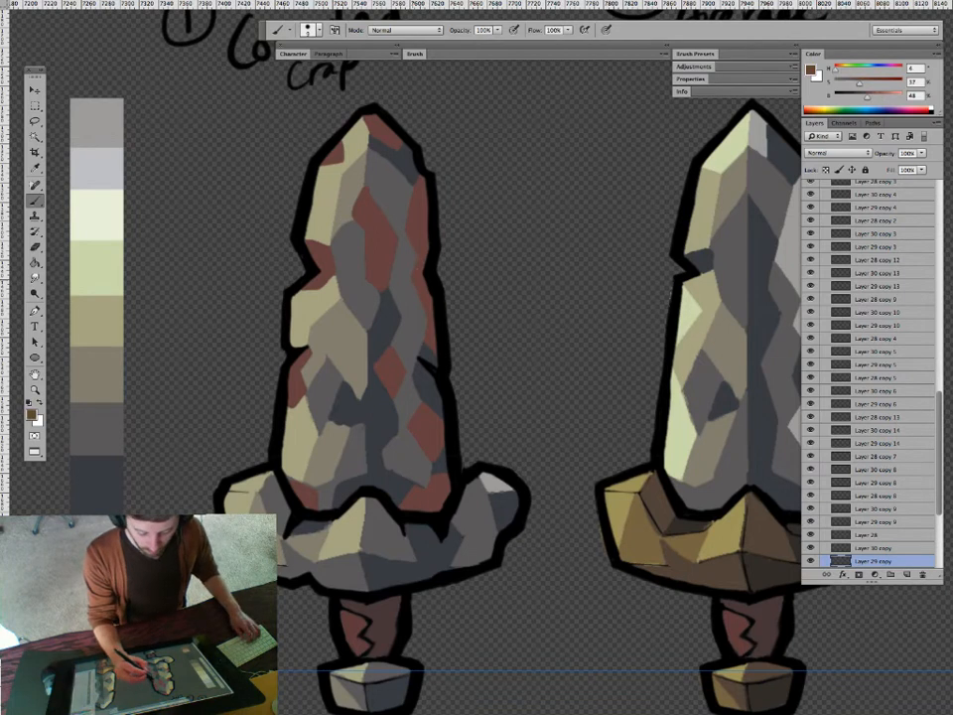
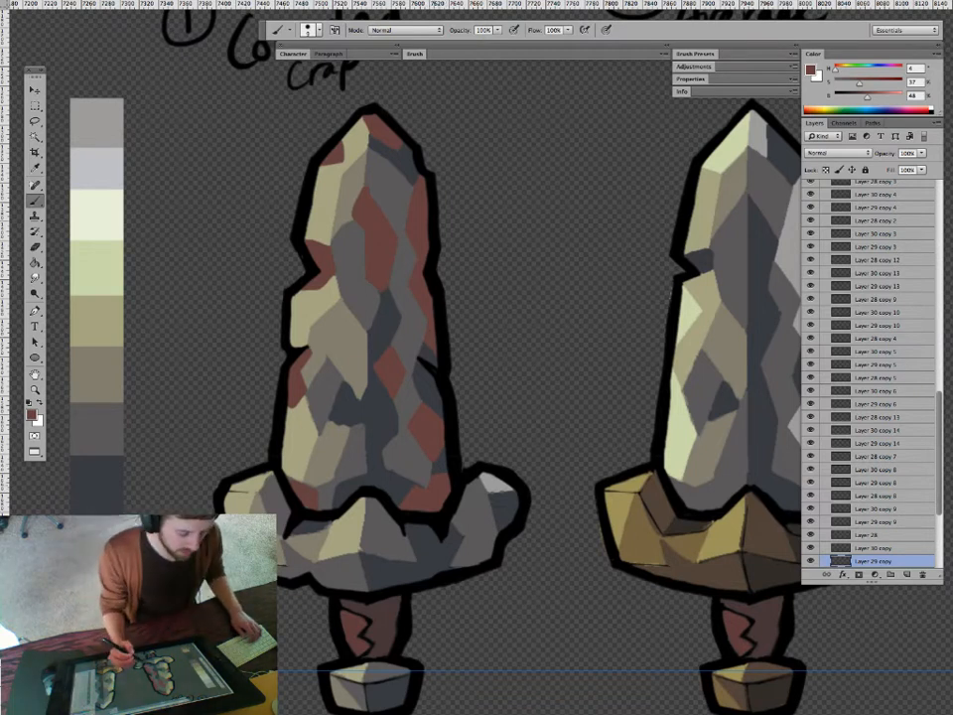
Refine the facet edges on the lower Corroded Crap blade with sampled dark blue-grey, dark grey and rust red.
key("z")
mouse_move(457, 477)
left_mouse_down()
mouse_move(412, 477)
mouse_move(409, 435)
mouse_move(432, 407)
left_mouse_up()
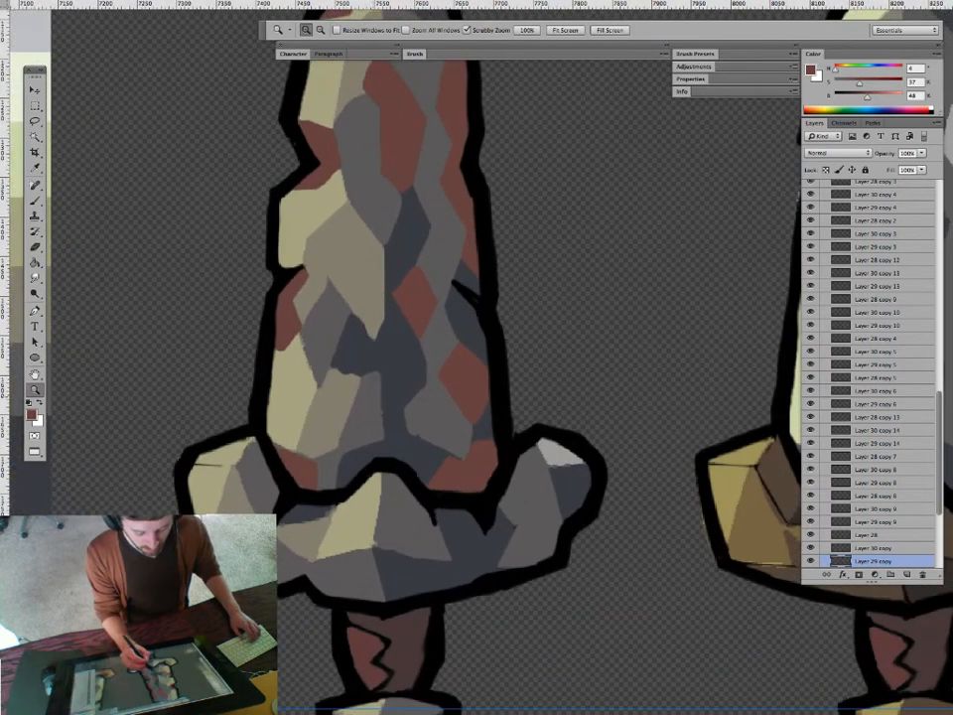
key("b")
left_click(429, 437, "alt")
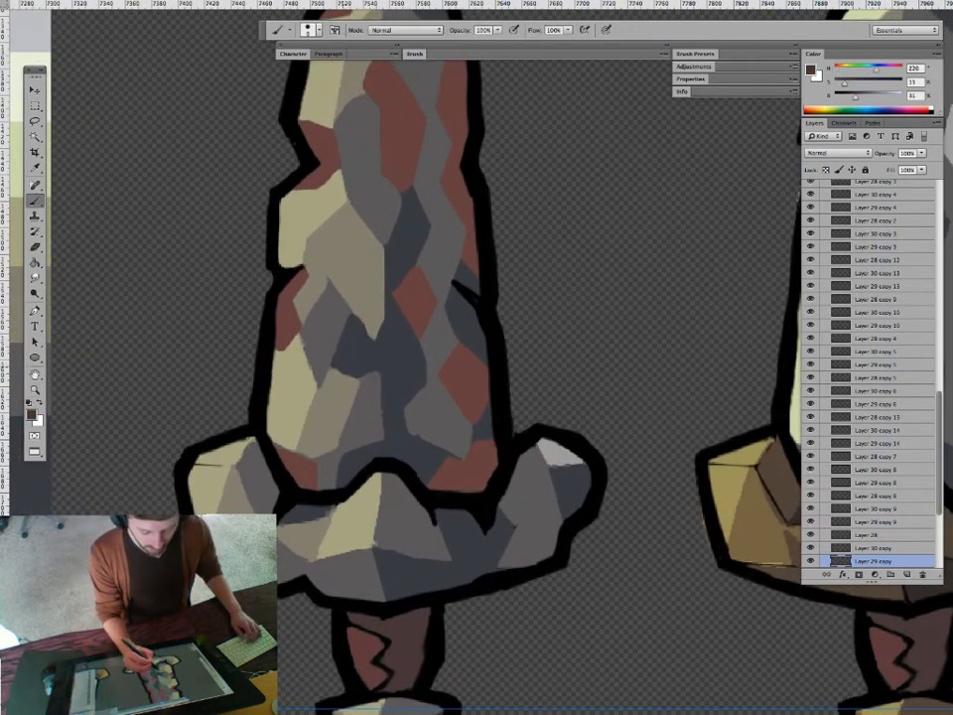
left_click(376, 378, "alt")
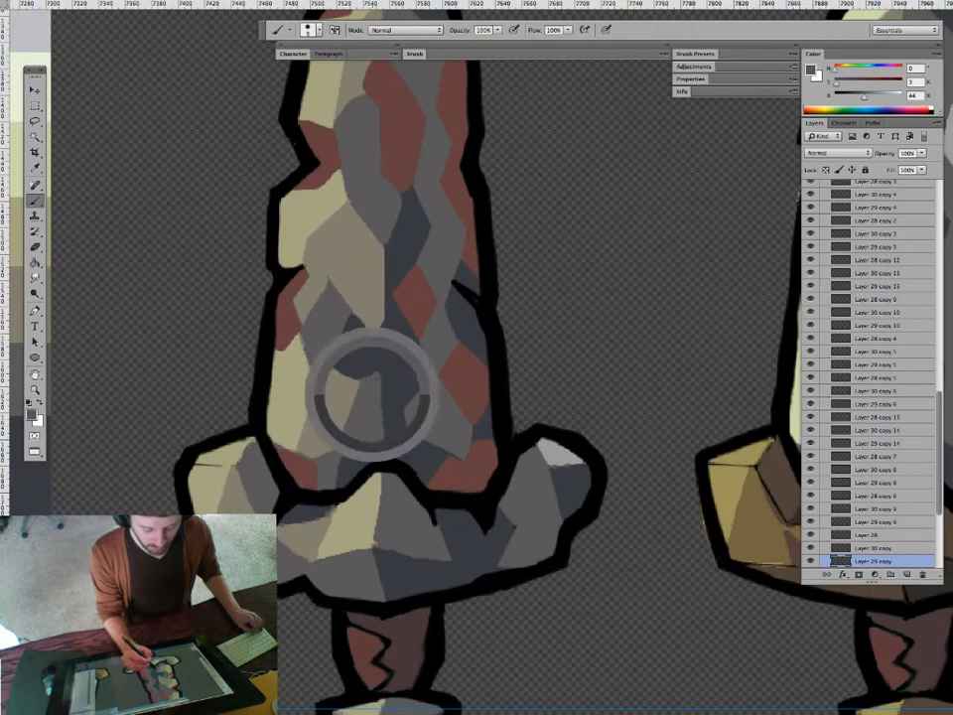
left_click(300, 468, "alt")
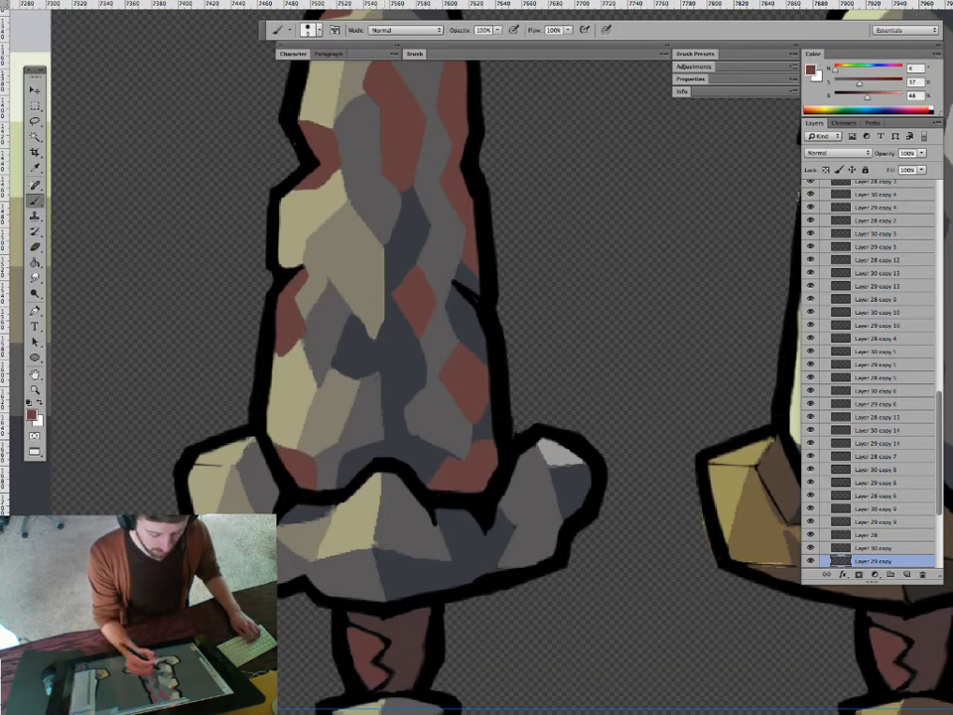
left_click_drag(445, 407, 397, 427)
left_click(392, 432, "alt")
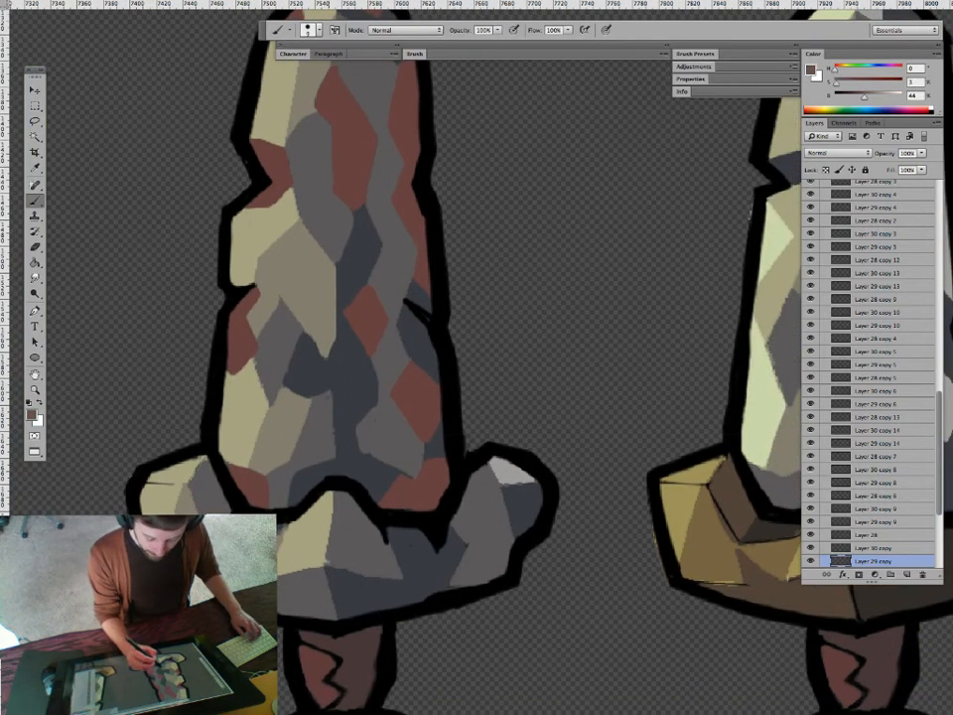
Rework the facets beside the notches on the Corroded Crap blade's light half with sampled grey-brown and dark grey.
key("z")
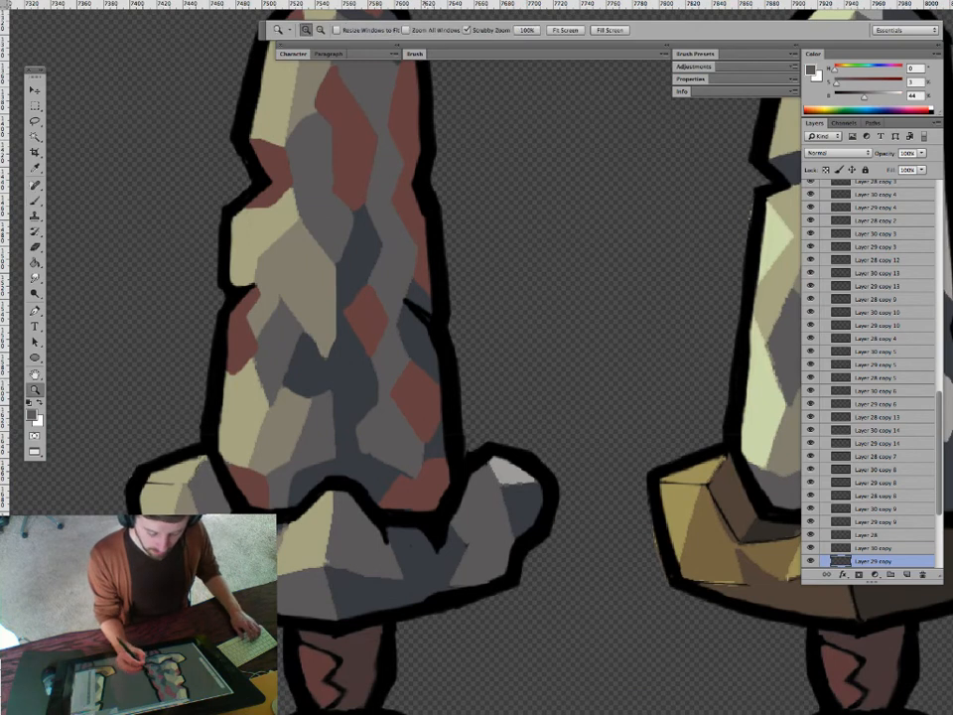
left_click_drag(432, 375, 343, 379)
left_click_drag(511, 463, 480, 496)
key("b")
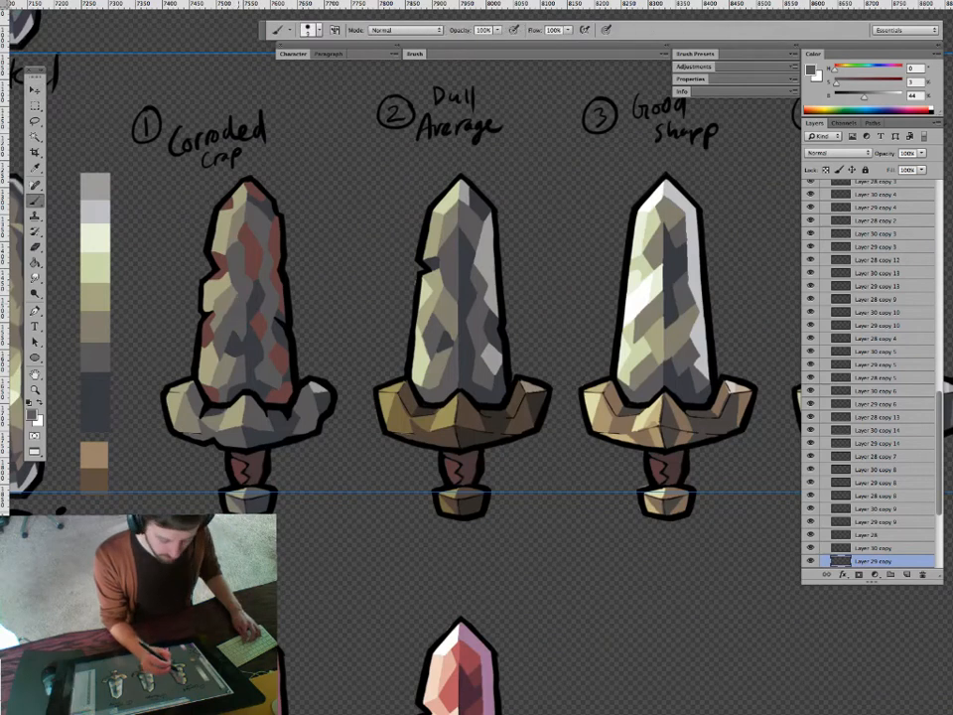
left_click(227, 302, "alt")
left_click_drag(229, 311, 239, 294)
left_click(241, 306, "alt")
left_click_drag(238, 308, 243, 374)
left_click(234, 362, "alt")
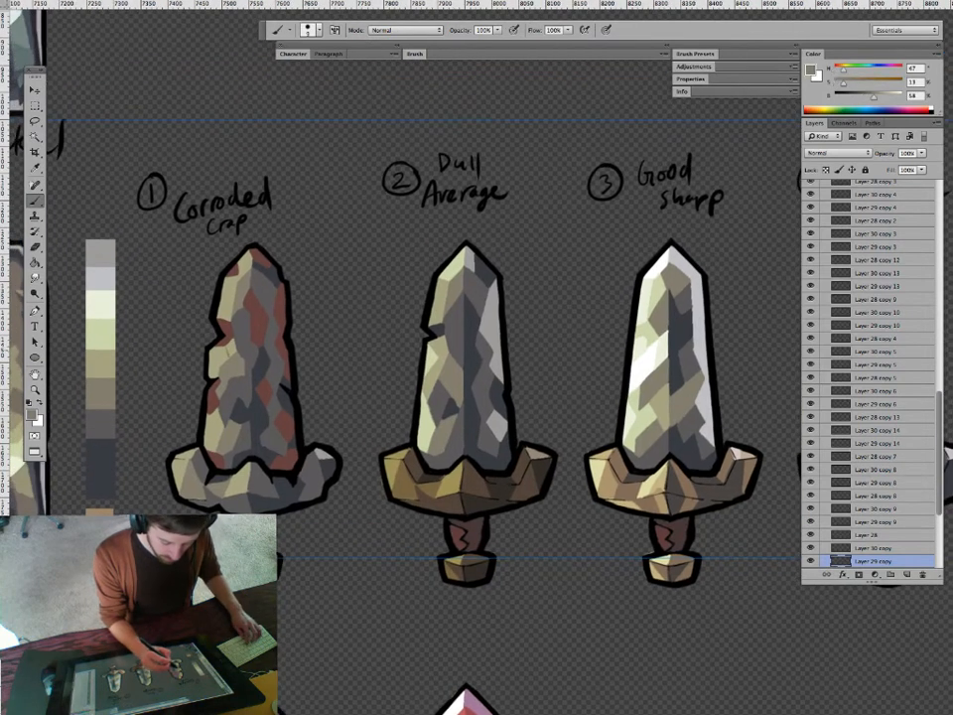
left_click_drag(244, 374, 239, 333)
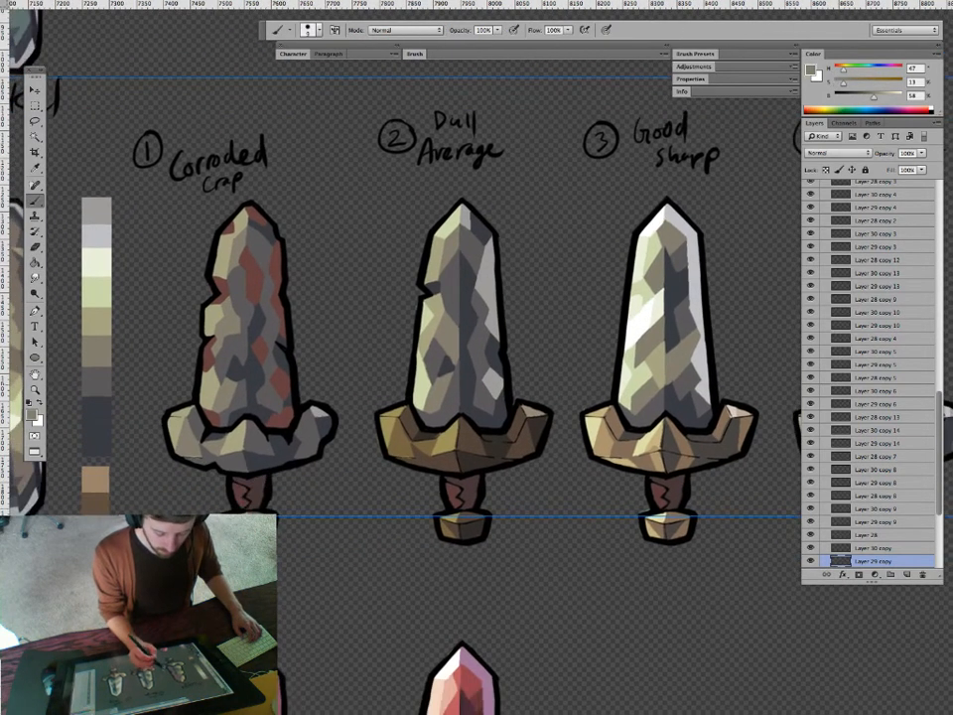
left_click(212, 375, "alt")
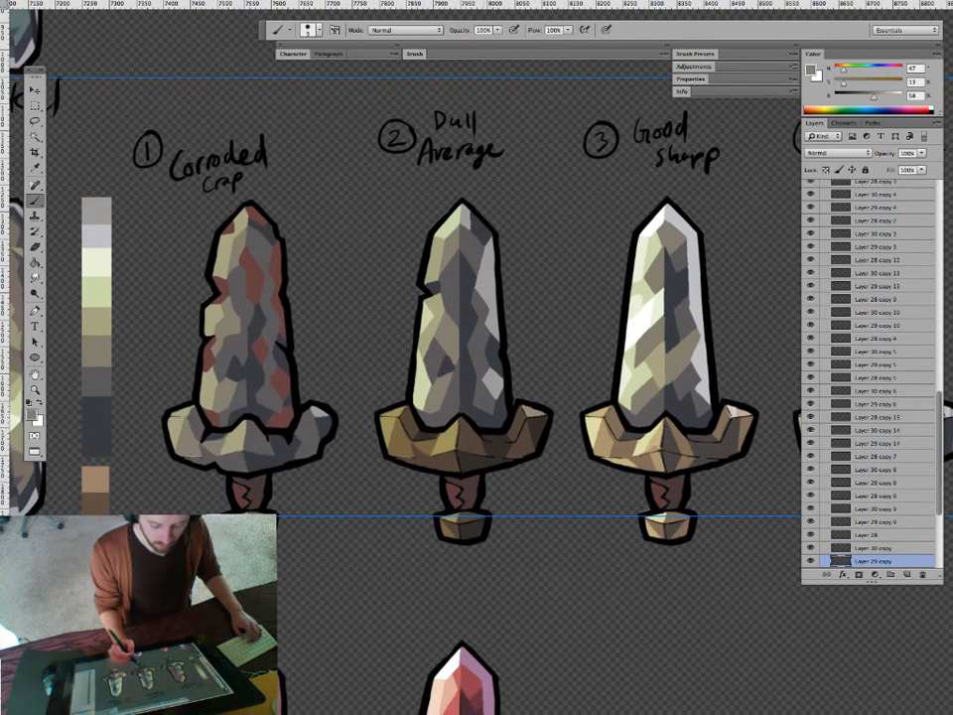
Paint a grey-brown facet between the two lower rust patches on the Corroded Crap blade's dark half.
left_click_drag(364, 390, 355, 390)
key("x")
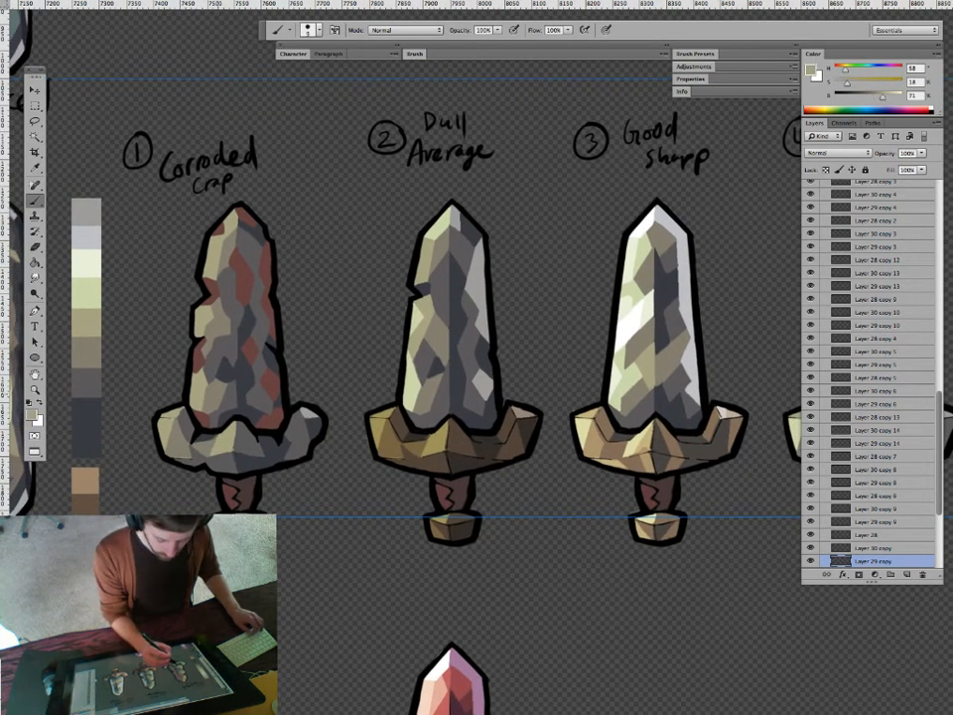
key("x")
left_click_drag(266, 376, 323, 376)
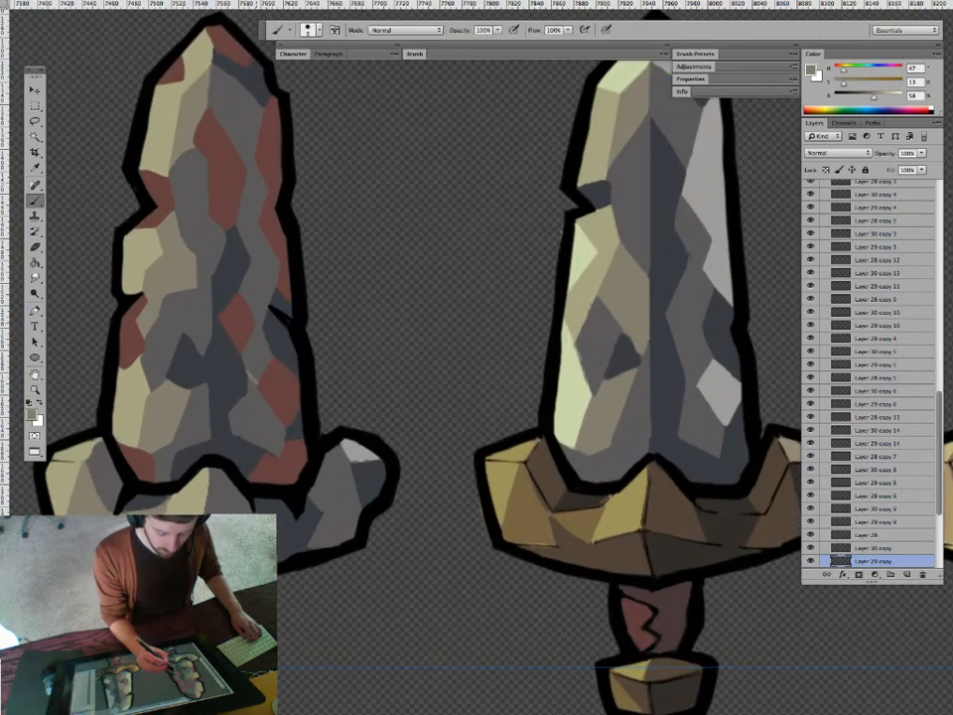
key("g")
key("b")
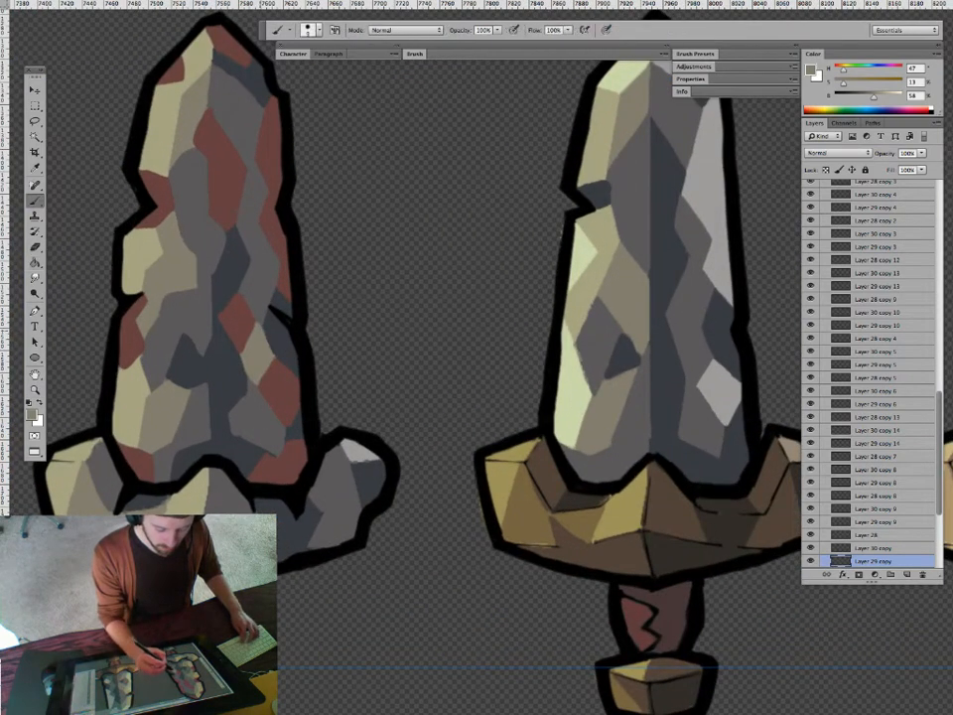
left_click(279, 390, "alt")
left_click_drag(340, 413, 189, 412)
left_click_drag(412, 486, 510, 486)
left_click_drag(397, 318, 531, 517)
left_click_drag(225, 364, 291, 364)
Outline and fill a grey-brown facet between the upper rust patches on the Corroded Crap blade's dark half.
left_click(251, 399, "alt")
mouse_move(242, 179)
left_mouse_down()
mouse_move(231, 220)
mouse_move(258, 269)
left_mouse_up()
key("g")
key("b")
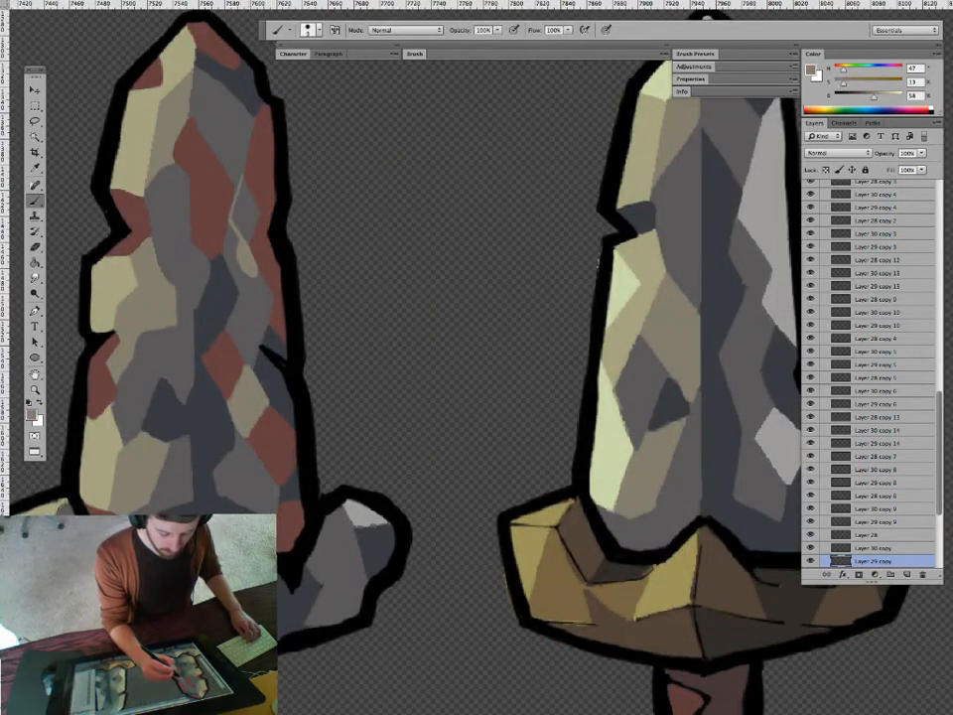
key("g")
left_click(247, 221)
key("b")
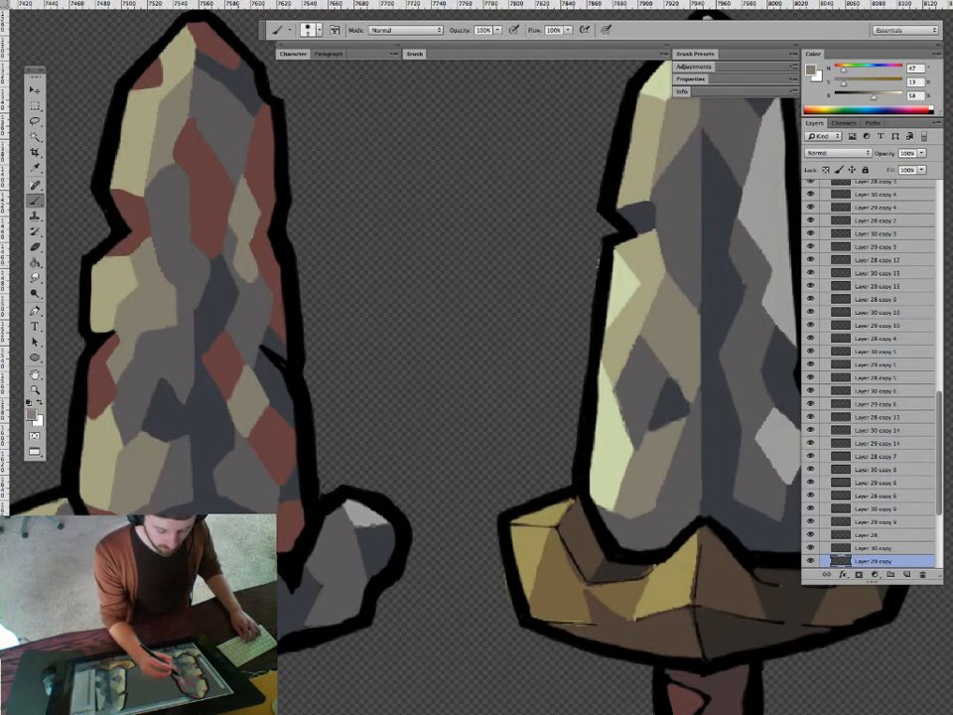
Fill the facet between the blade's lower rust patches with sampled dark grey and extend the upper grey-brown facet downward.
left_click(183, 220, "alt")
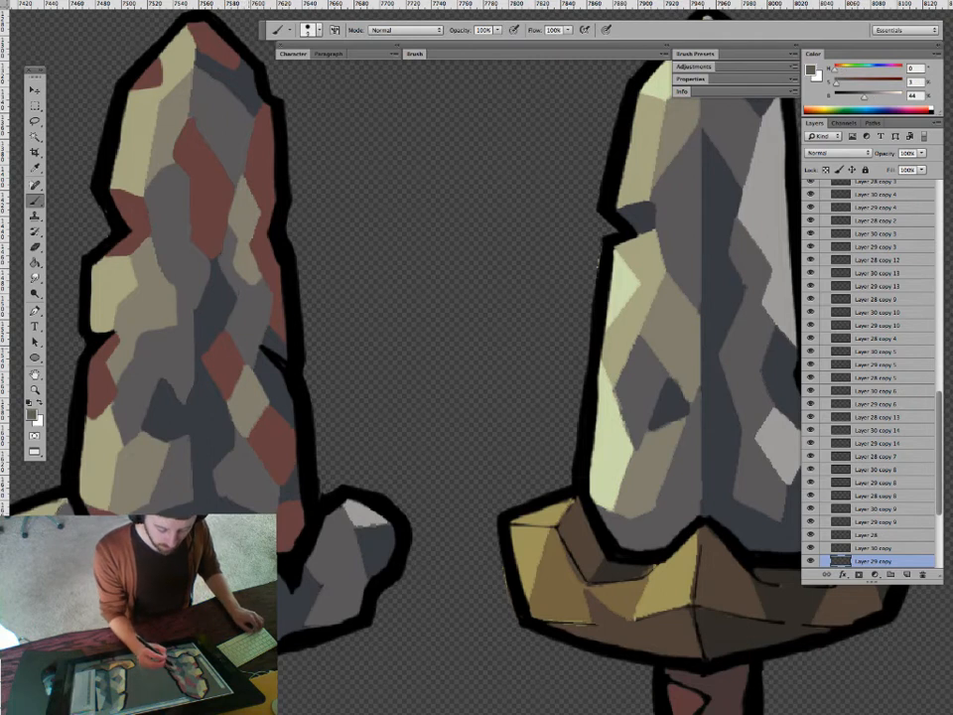
key("g")
left_click(248, 400)
key("b")
left_click(247, 264, "alt")
left_click_drag(243, 279, 253, 292)
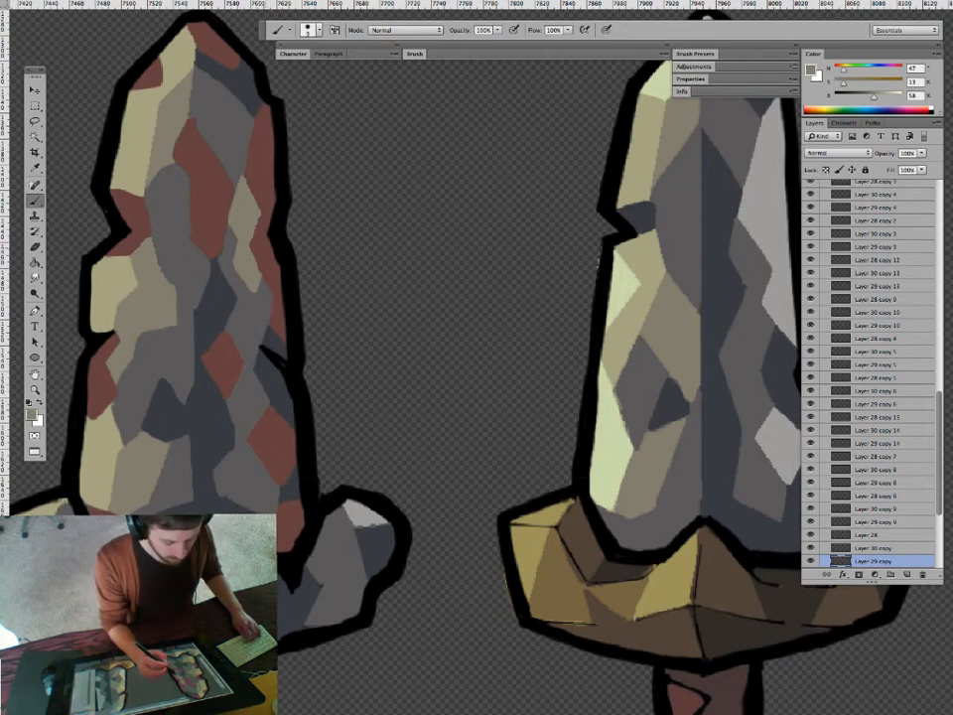
left_click(238, 279, "alt")
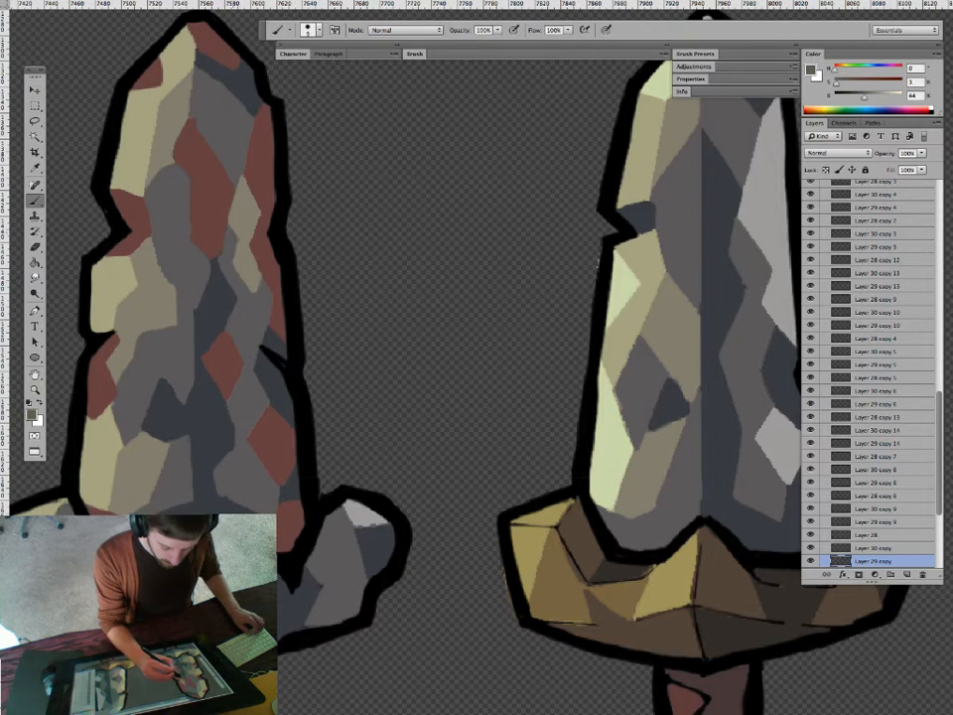
Touch up the centre peak of the Corroded Crap crossguard with sampled dark grey.
key("z")
left_click_drag(329, 408, 226, 409)
left_click_drag(473, 508, 347, 474)
left_click_drag(421, 475, 517, 475)
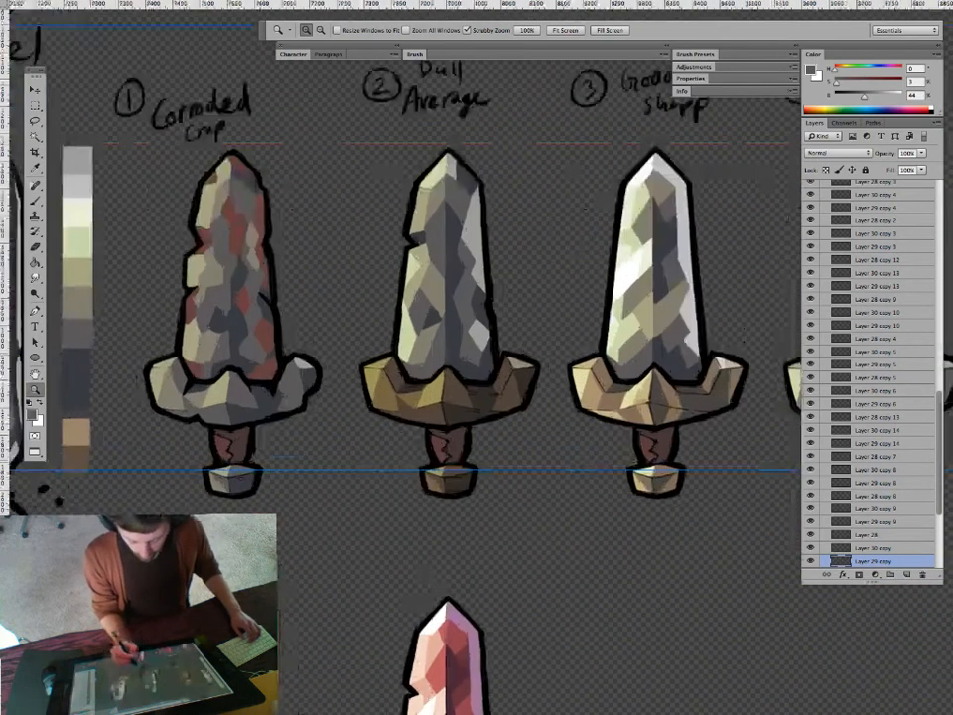
left_click_drag(440, 431, 410, 431)
left_click_drag(306, 418, 392, 418)
key("v")
key("b")
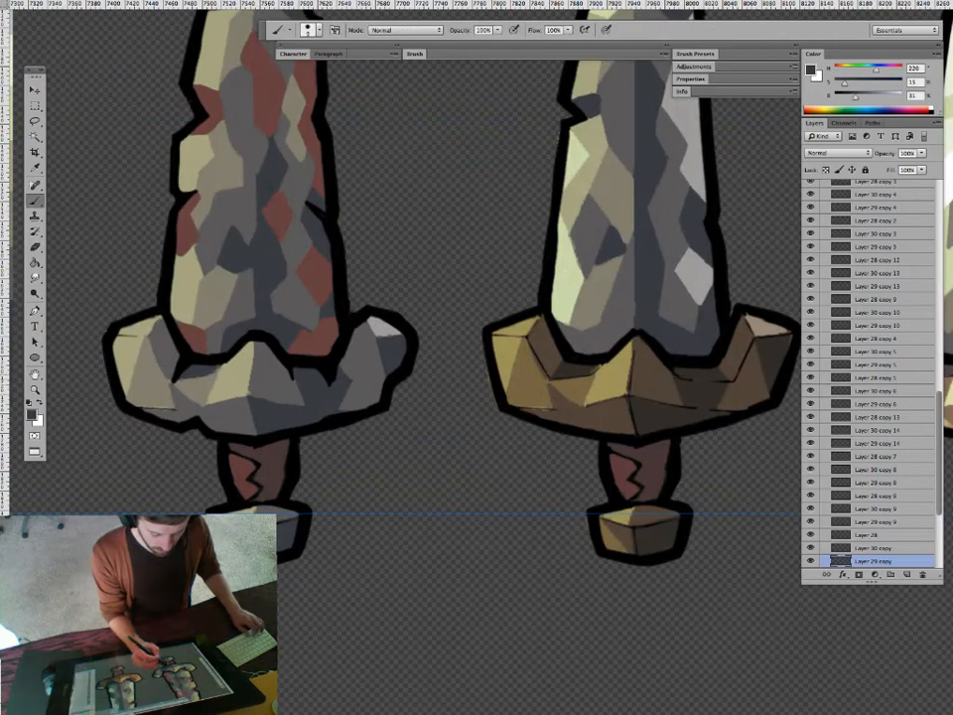
left_click(260, 386, "alt")
left_click_drag(250, 378, 236, 397)
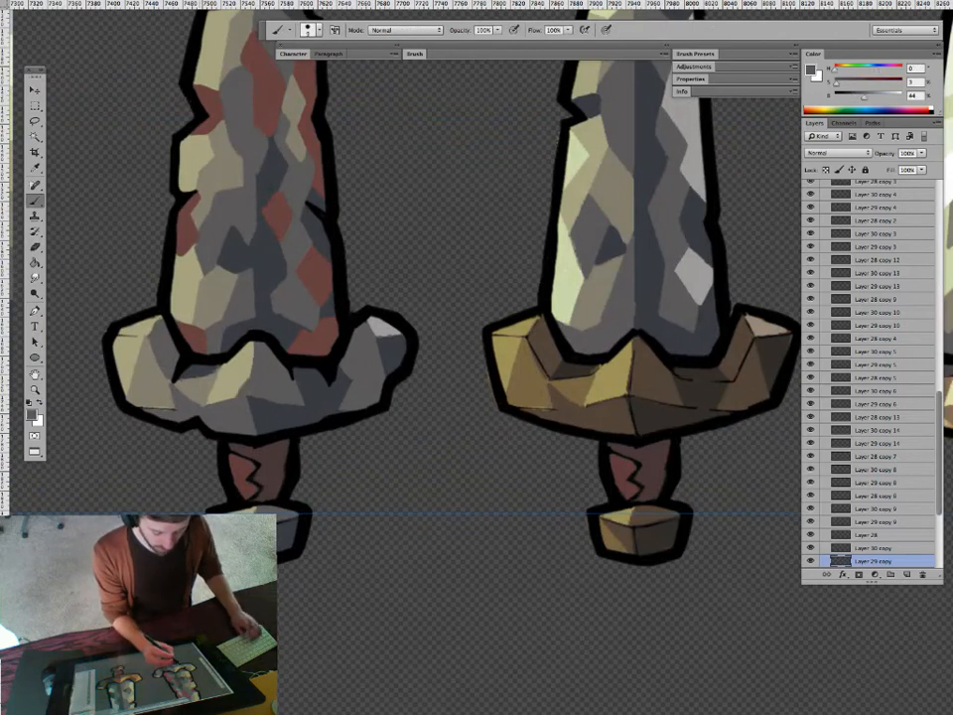
Recolour the light facets of the crossguard's left arm, its centre peak and the lower light blade edge with sampled grey-brown.
left_click(202, 389, "alt")
key("g")
left_click(236, 376)
left_click(130, 353)
left_click(185, 282)
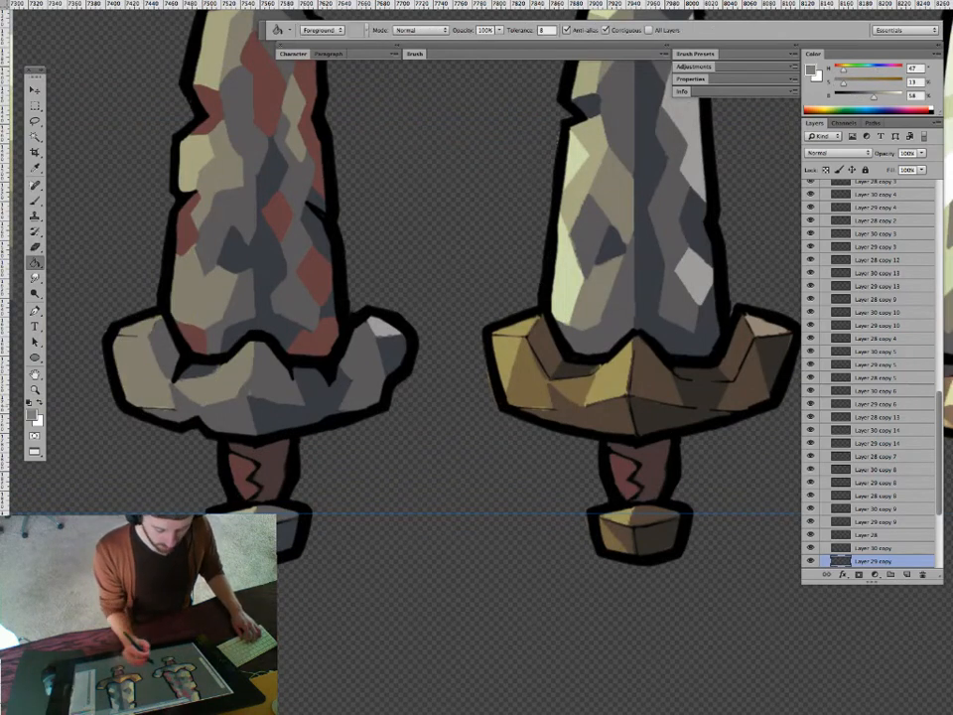
key("b")
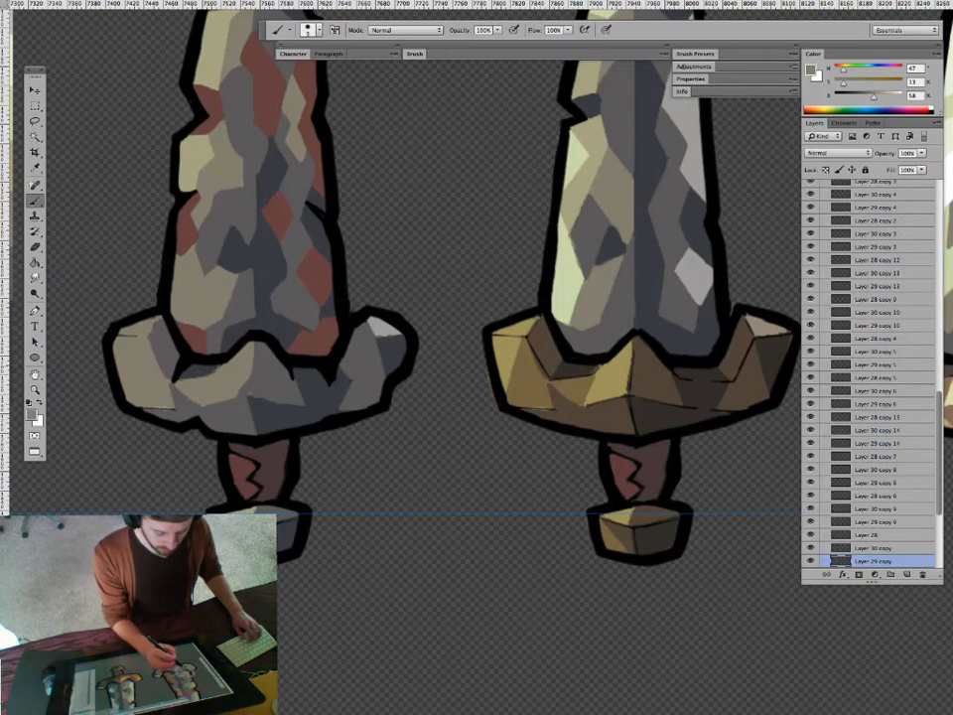
left_click_drag(259, 337, 268, 395)
Paint the top facets at both ends of the Corroded Crap crossguard with tan sampled from the palette strip.
left_click(15, 223, "alt")
mouse_move(126, 395)
left_mouse_down()
mouse_move(162, 394)
mouse_move(151, 384)
left_mouse_up()
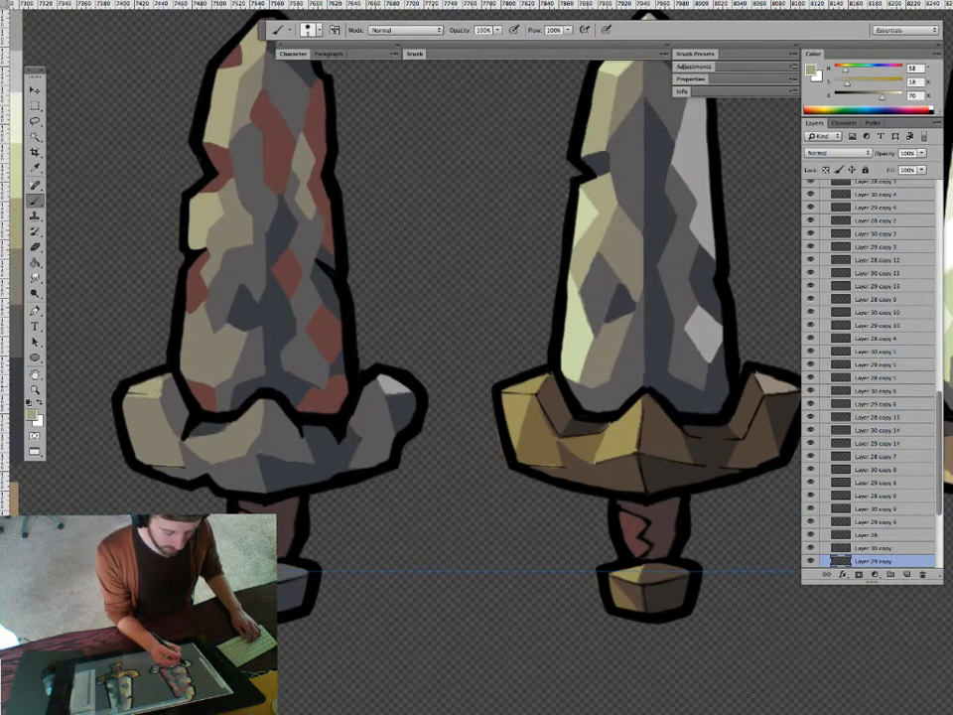
key("g")
left_click(391, 384)
key("b")
mouse_move(377, 380)
left_mouse_down()
mouse_move(388, 398)
mouse_move(409, 397)
left_mouse_up()
Fill the top facet of the crossguard's right end with sampled grey-brown and refine its edge.
left_click(248, 429, "alt")
key("g")
left_click(393, 386)
key("b")
left_click_drag(371, 382, 378, 393)
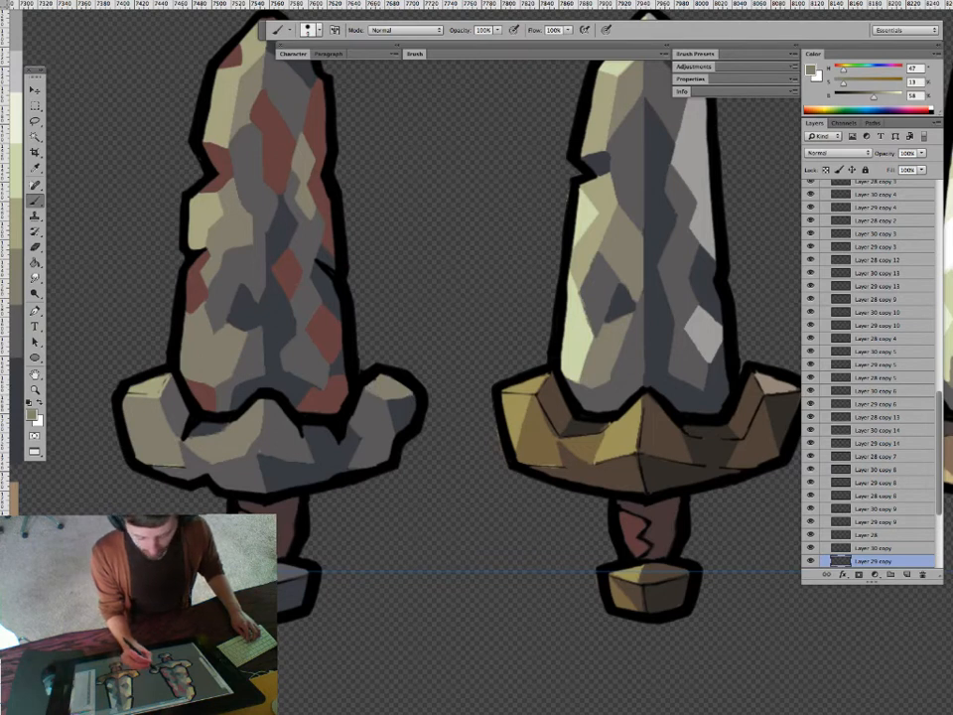
Erase the thin black inner lines on the crossguard's left end on Layer 28.
key("v")
left_click(155, 388)
key("e")
left_click_drag(167, 378, 149, 391)
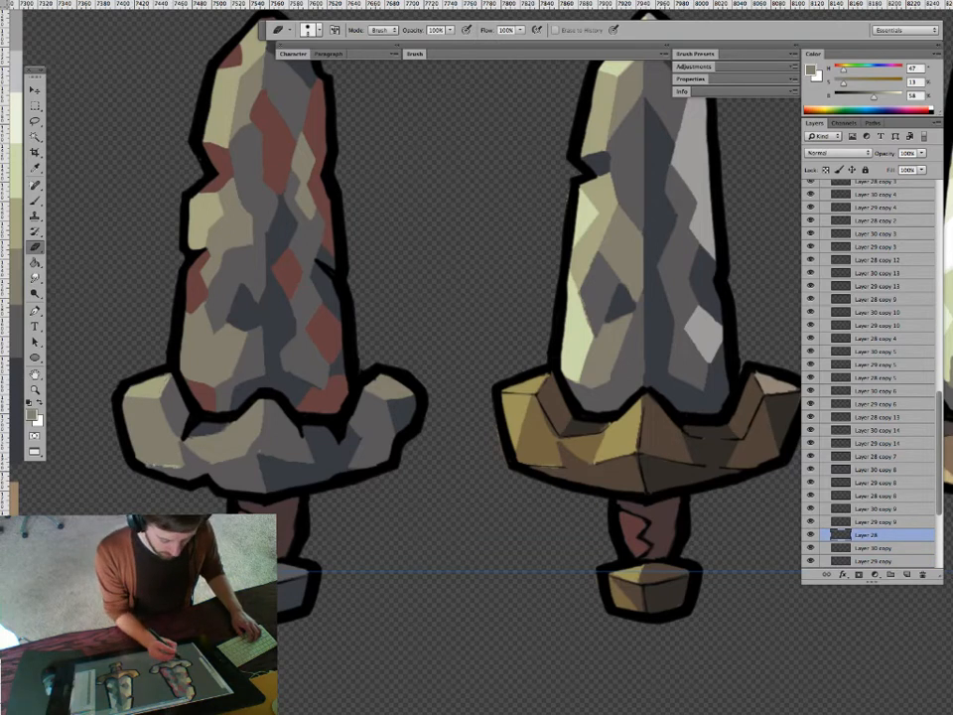
Try reshaping the crossguard's lower facets on Layer 28 with sampled dark grey, grey-brown and dark blue-grey.
key("v")
key("b")
key("d")
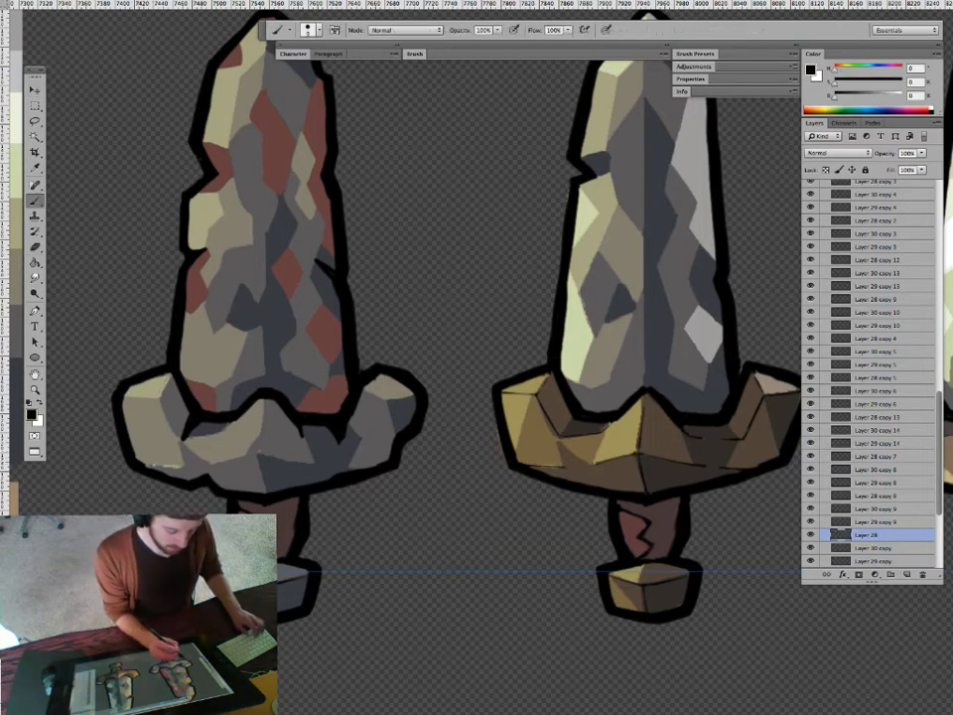
left_click(236, 471, "alt")
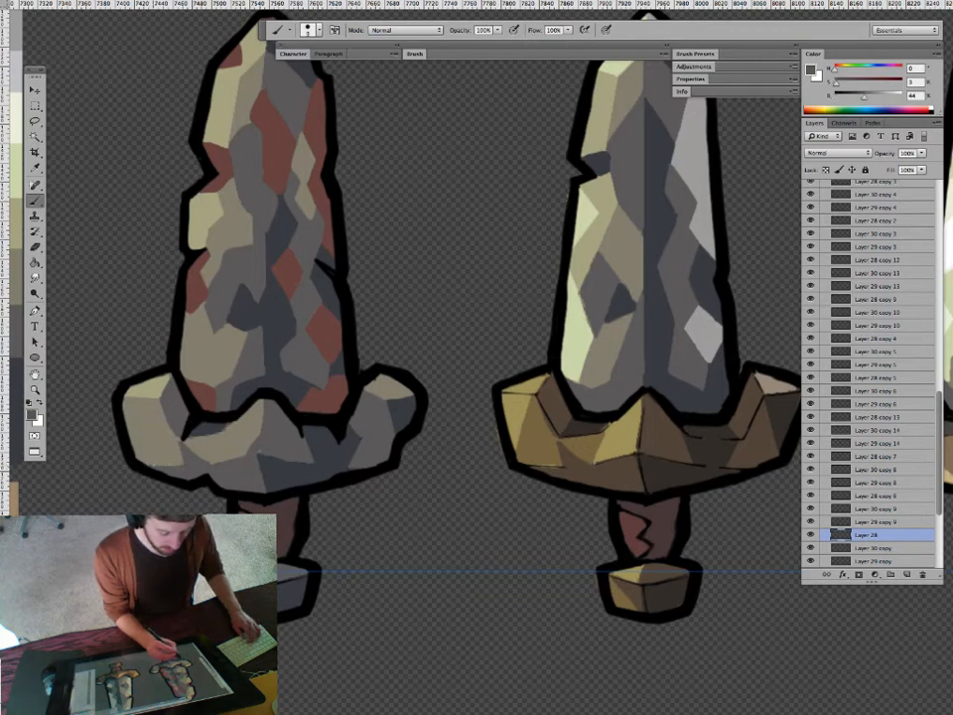
left_click(195, 449, "alt")
left_click_drag(183, 441, 187, 455)
left_click(213, 466, "alt")
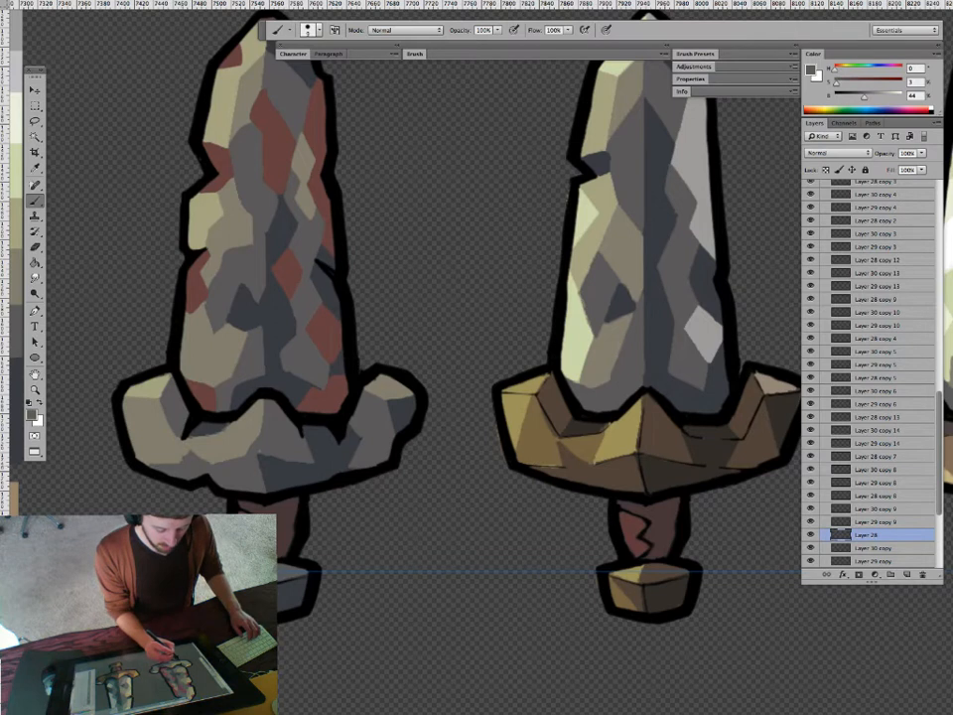
left_click_drag(259, 454, 265, 464)
left_click(267, 467, "alt")
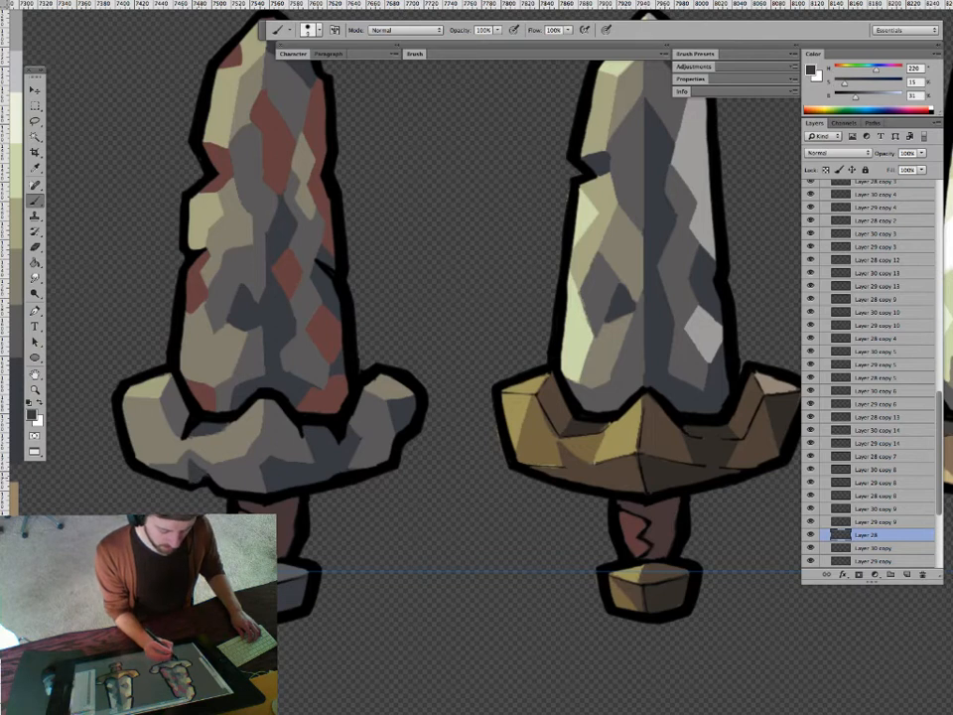
key("v")
left_click_drag(224, 447, 336, 491)
key("super+z")
left_click(194, 467)
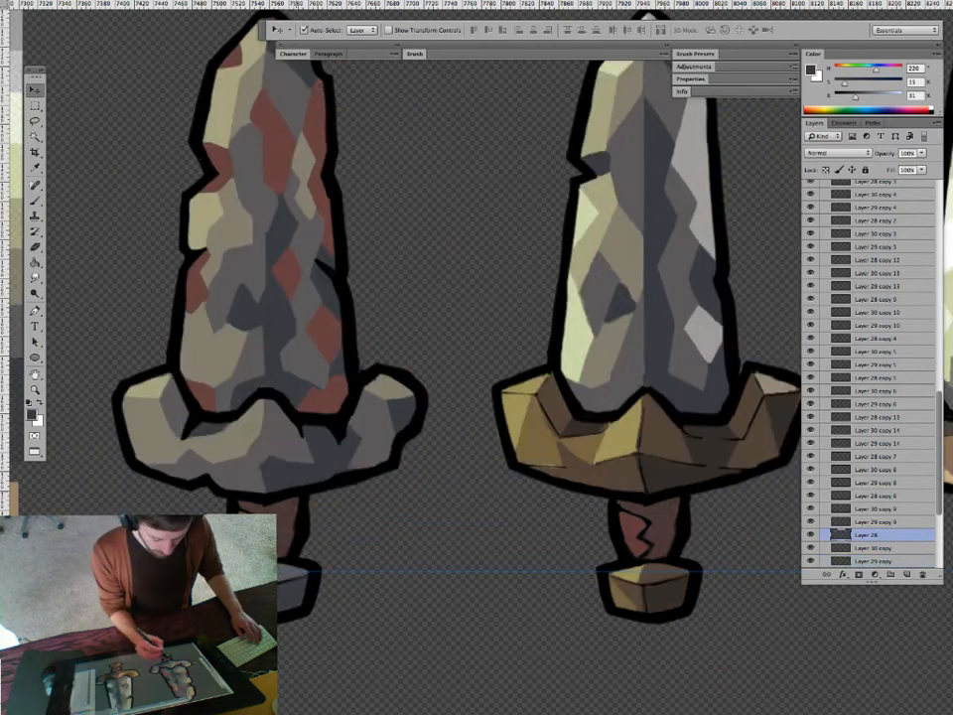
key("e")
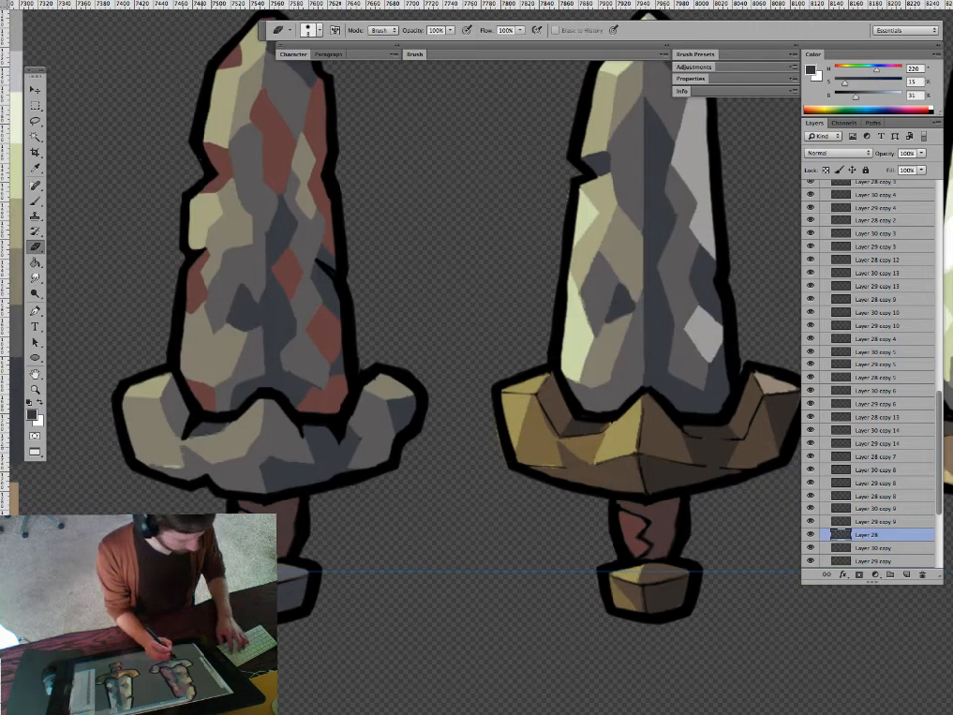
Lasso and delete the facet paint on the crossguard's left arm and centre from Layer 28.
key("l")
mouse_move(179, 443)
left_mouse_down()
mouse_move(231, 476)
mouse_move(143, 459)
left_mouse_up()
key("Delete")
key("super+d")
left_click_drag(268, 433, 213, 458)
key("Delete")
key("super+d")
key("Delete")
key("super+d")
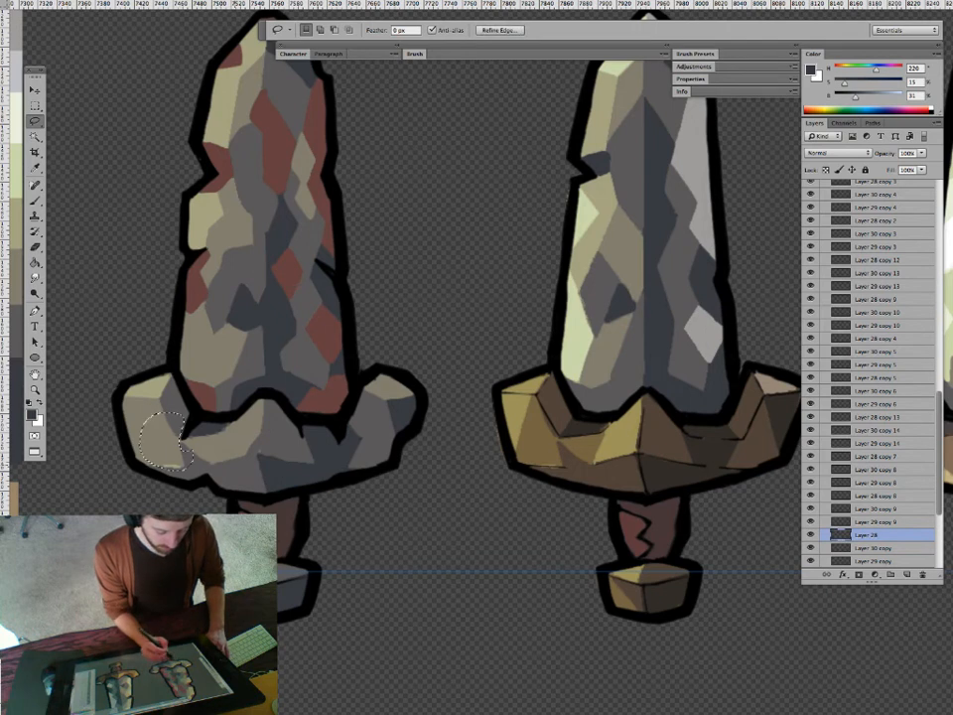
key("v")
left_click_drag(261, 487, 423, 558)
key("super+z")
key("b")
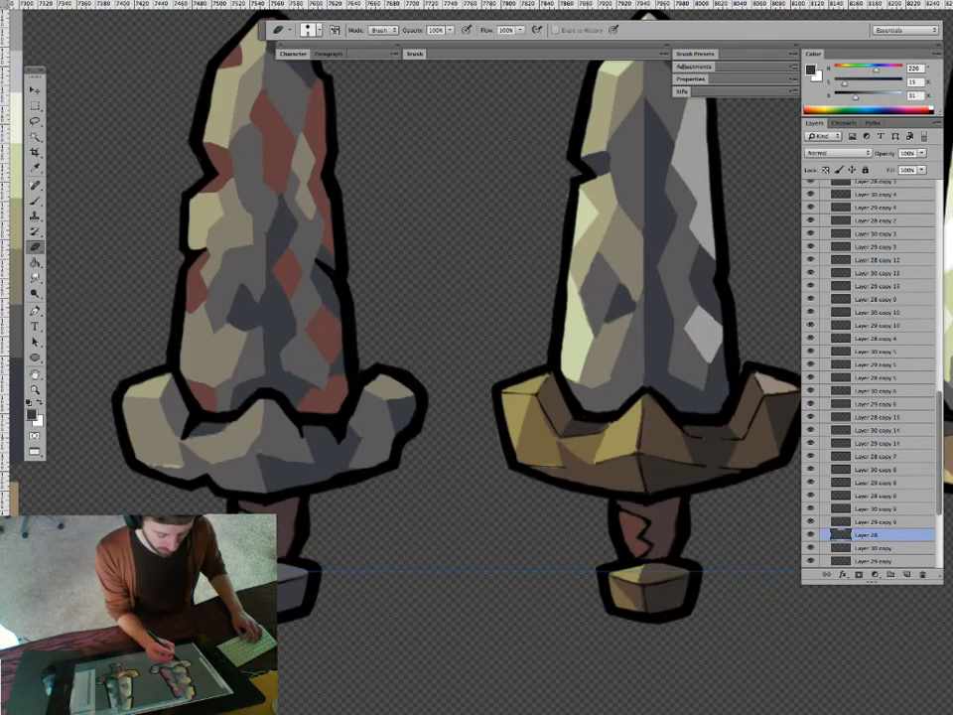
key("d")
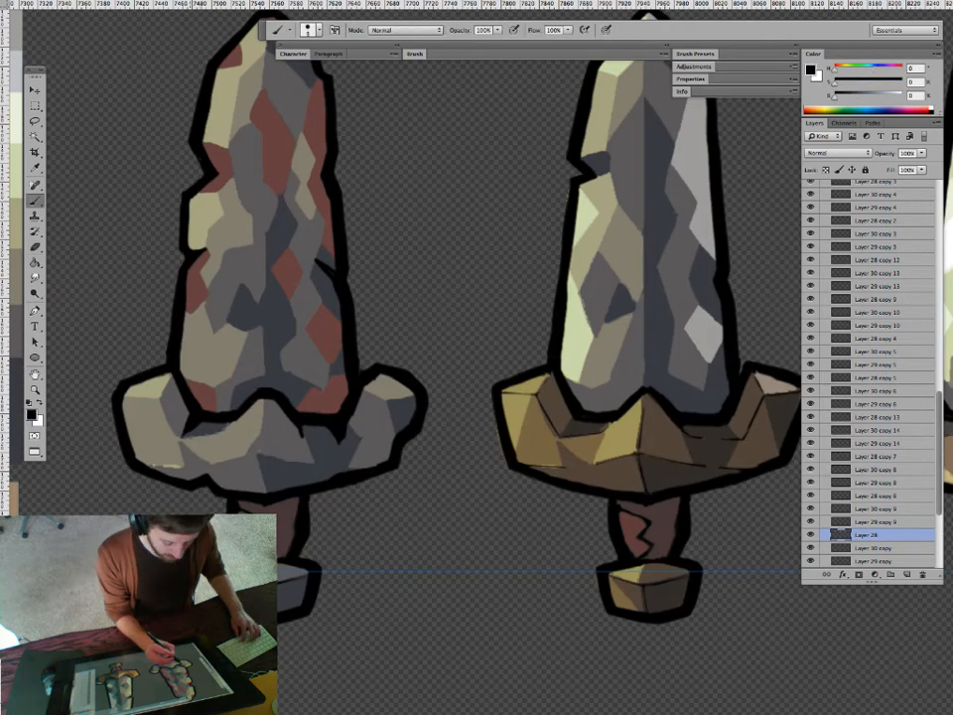
Repaint the lower facets of the crossguard's left arm and centre on Layer 29 copy with sampled dark grey, grey-brown and dark blue-grey.
key("v")
left_click(262, 470)
key("b")
left_click(189, 466, "alt")
key("v")
key("b")
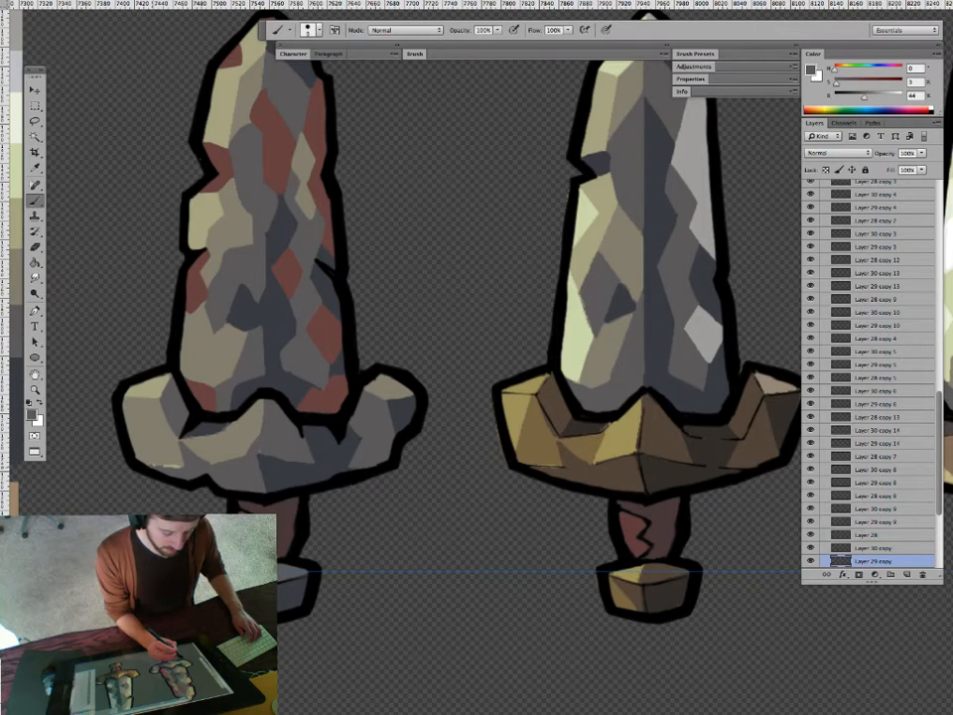
left_click(150, 434, "alt")
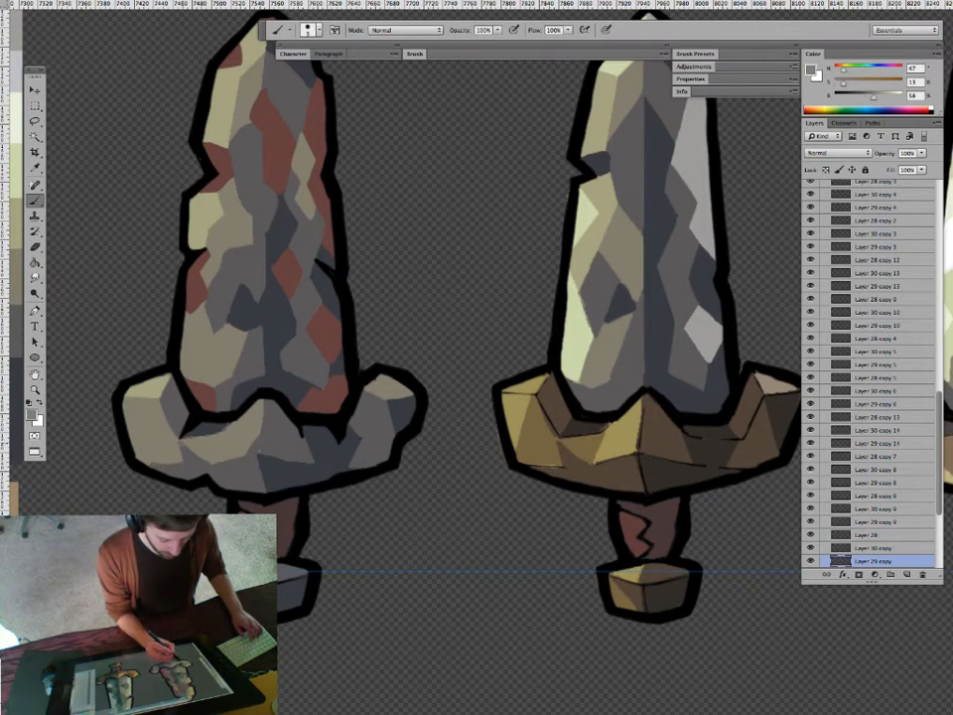
left_click(286, 469, "alt")
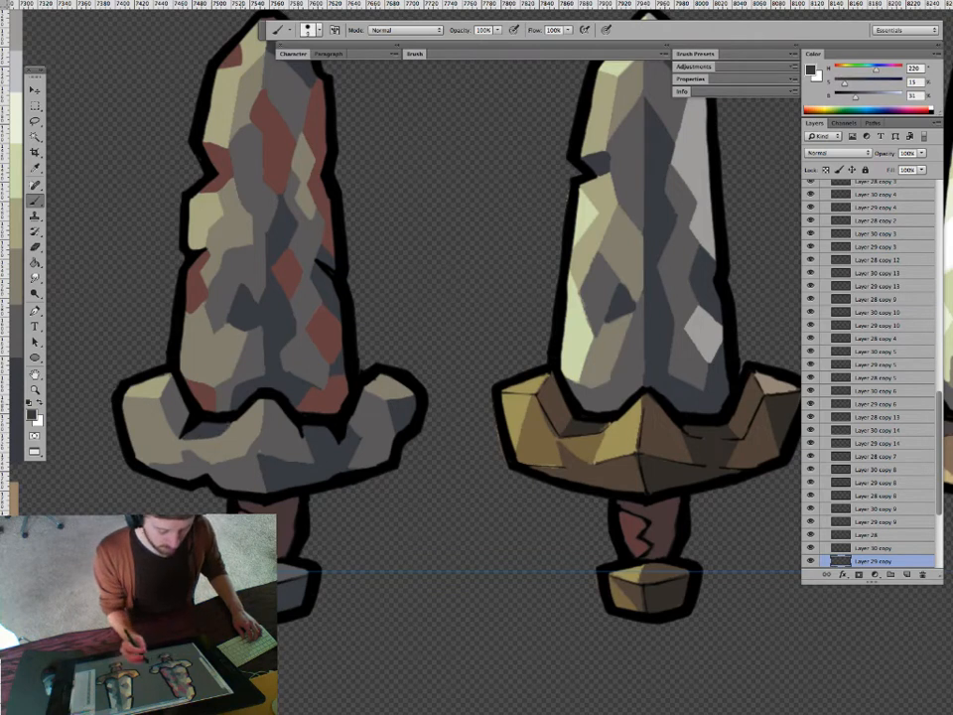
Fill the inner facet of the crossguard's left arm with dark blue-grey and shape the area beside it with dark grey.
key("g")
left_click(176, 406)
left_click(220, 435, "alt")
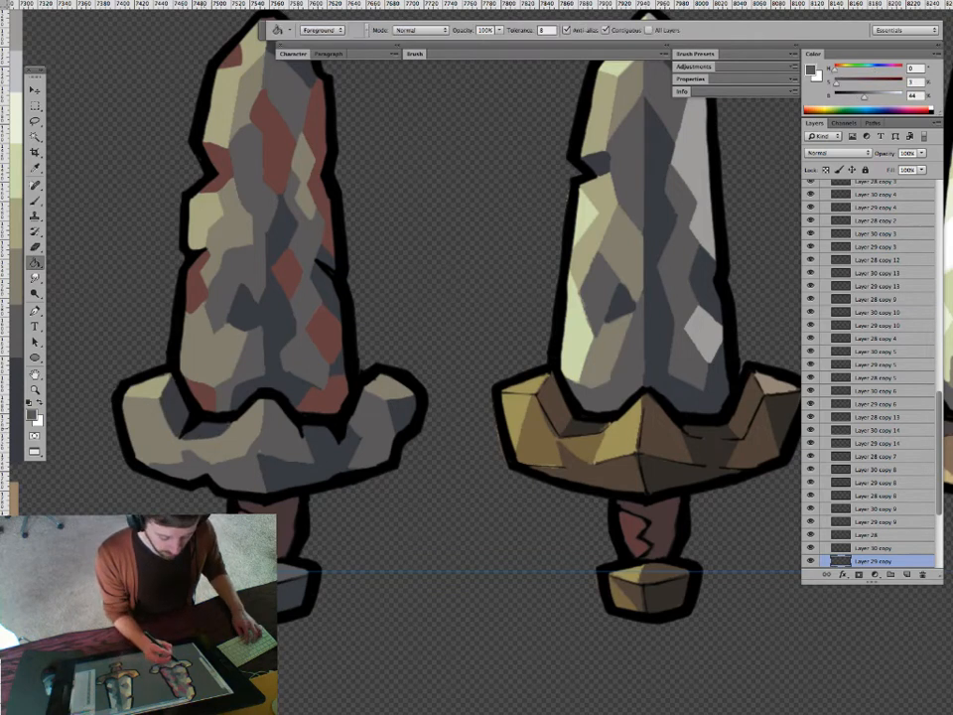
key("b")
key("g")
key("b")
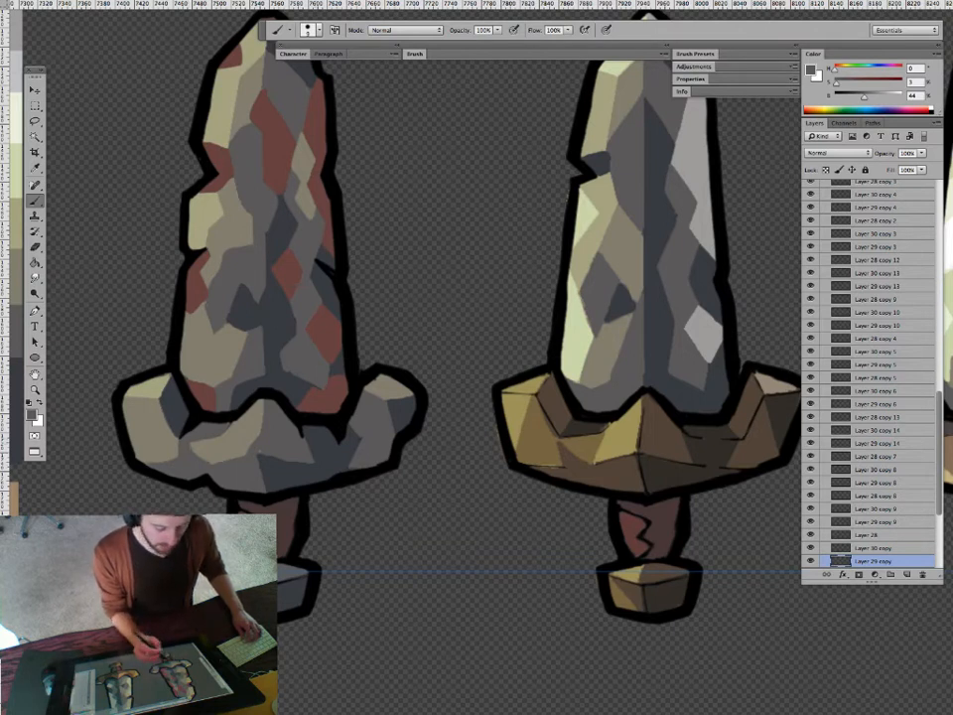
Rework the facets on the crossguard's dark half and right arm with sampled dark blue-grey and dark grey.
left_click(206, 354, "alt")
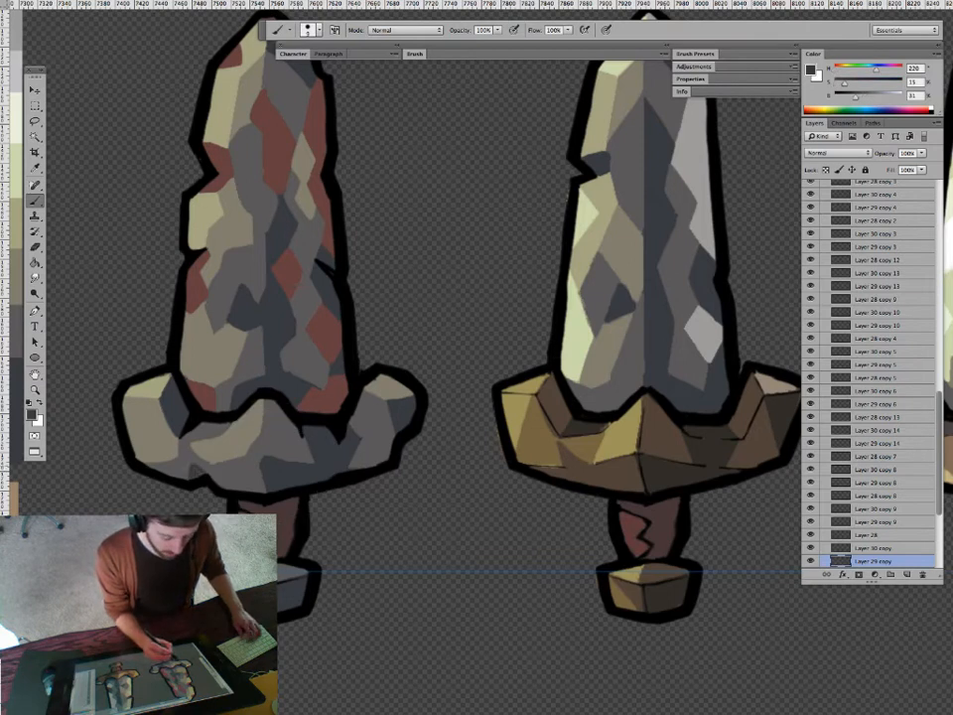
left_click(290, 435, "alt")
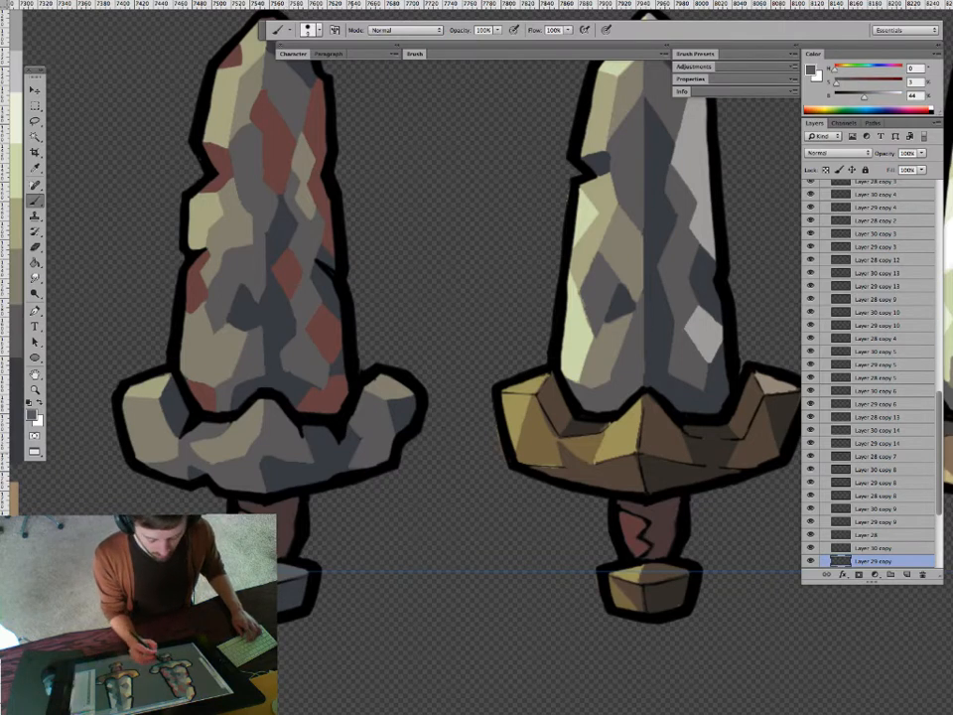
left_click(340, 449, "alt")
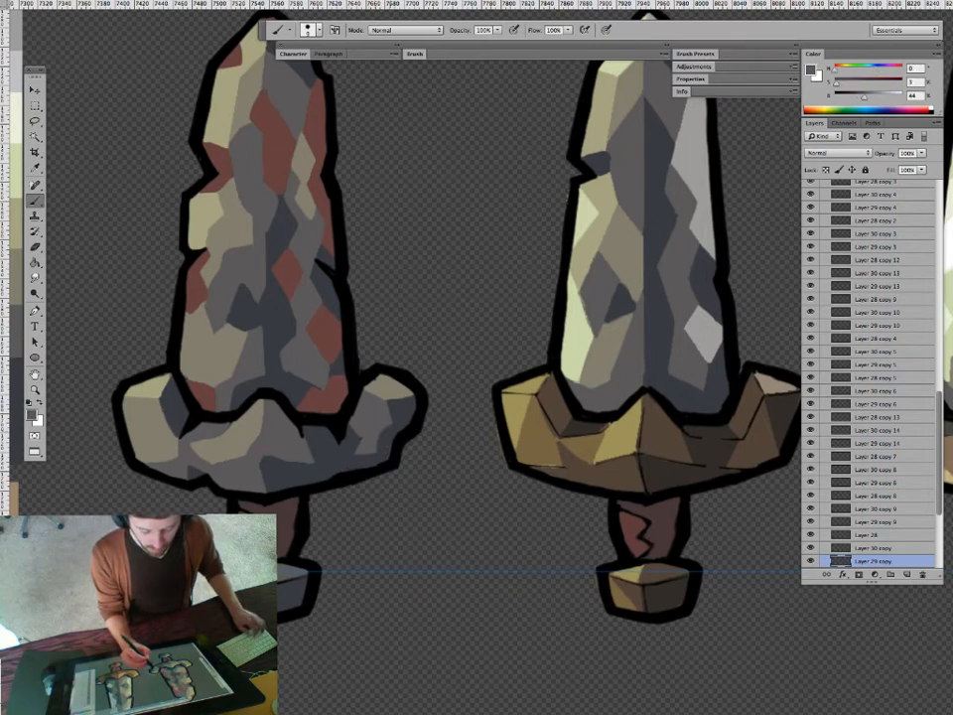
left_click(369, 435, "alt")
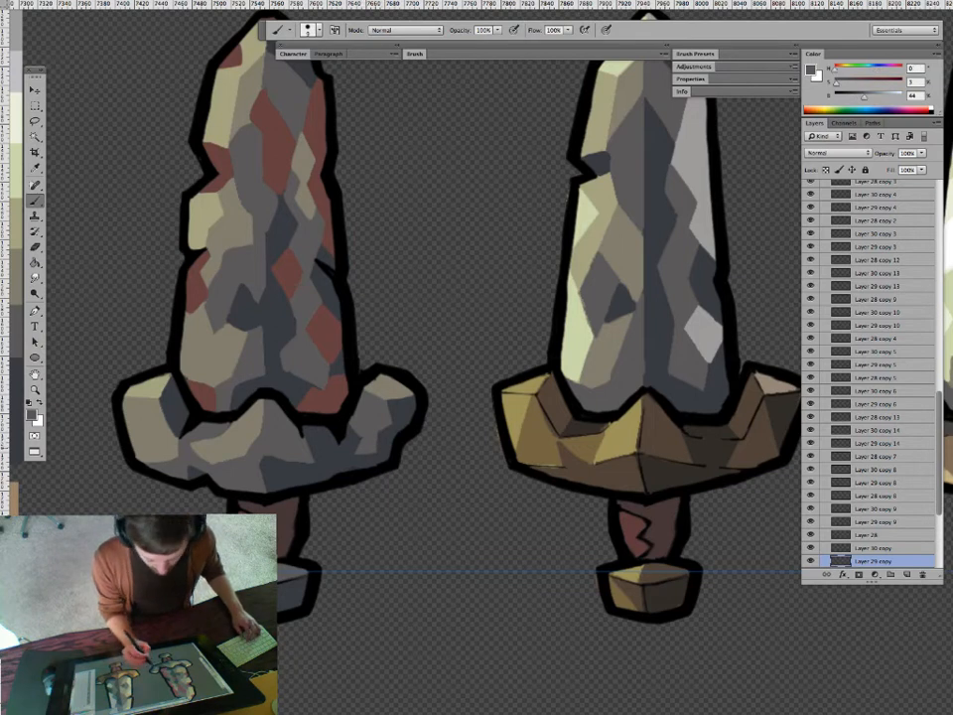
Sketch a black bow with a nocked arrow in the gap between the Corroded Crap and Dull Average swords on Layer 28.
key("alt+bracketright")
key("alt+bracketright")
key("e")
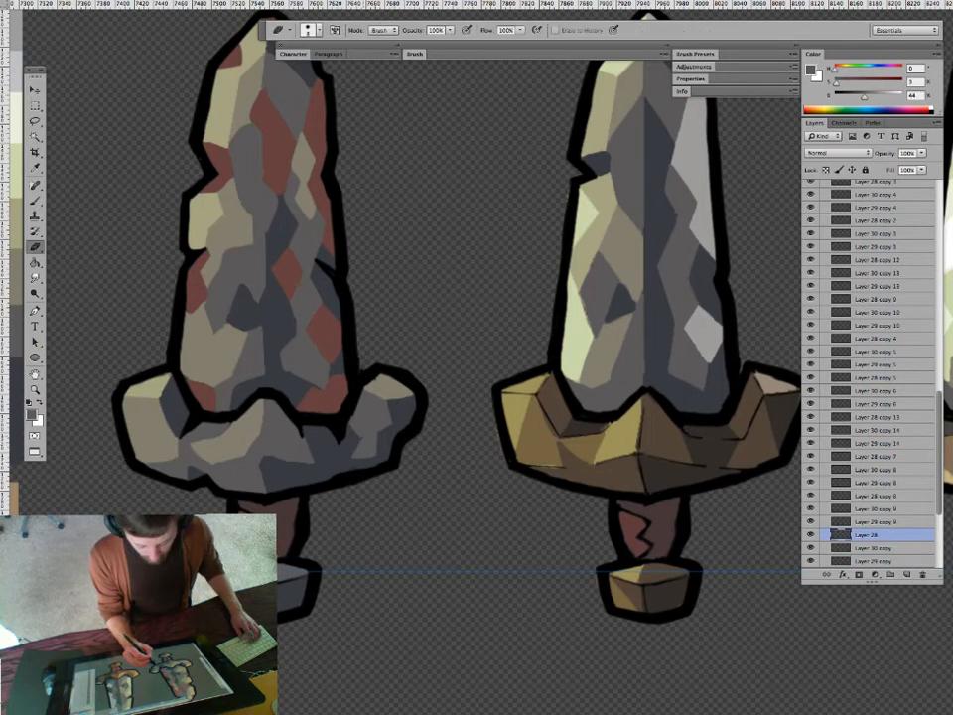
key("b")
key("d")
mouse_move(428, 264)
left_mouse_down()
mouse_move(426, 226)
mouse_move(470, 169)
mouse_move(437, 307)
mouse_move(472, 356)
mouse_move(443, 266)
mouse_move(432, 261)
mouse_move(469, 171)
left_mouse_up()
mouse_move(443, 282)
left_mouse_down()
mouse_move(448, 326)
mouse_move(474, 351)
left_mouse_up()
left_click_drag(465, 170, 475, 352)
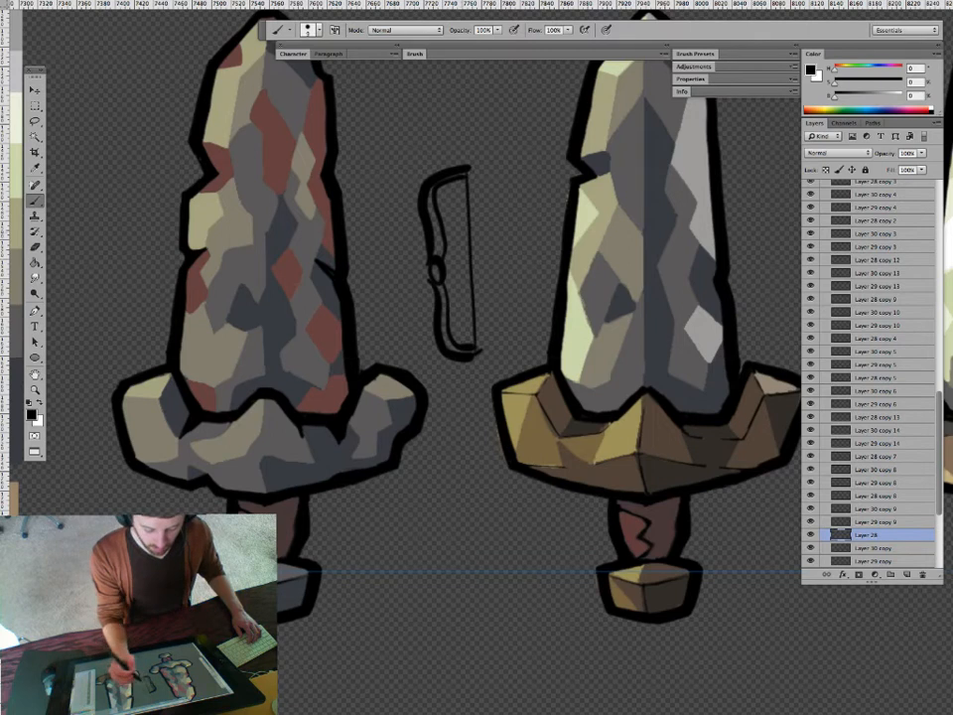
mouse_move(481, 261)
left_mouse_down()
mouse_move(396, 268)
mouse_move(409, 283)
left_mouse_up()
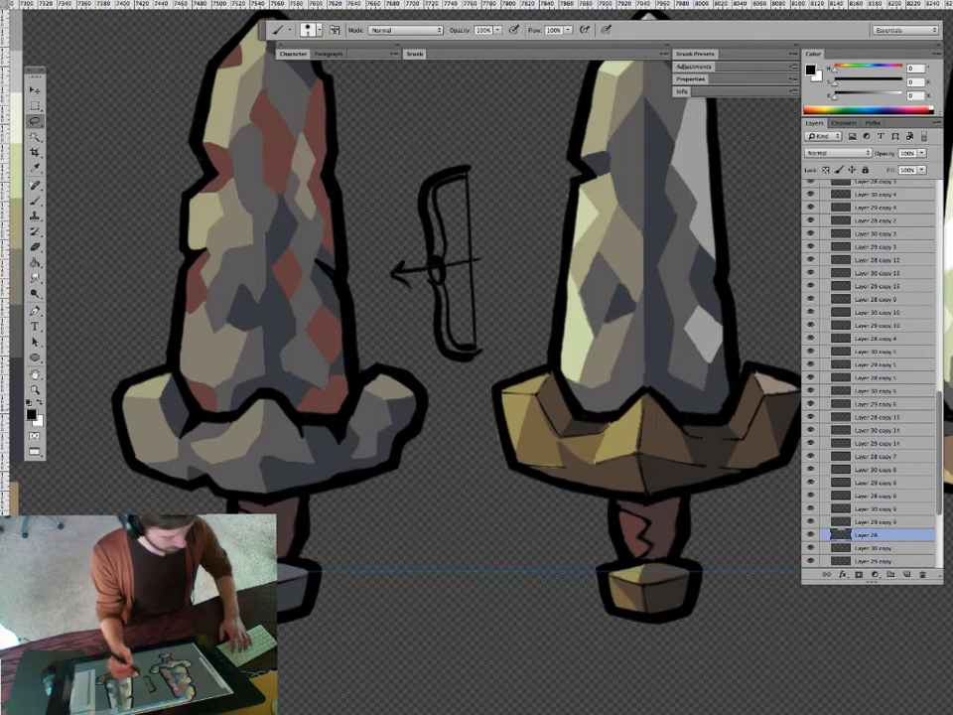
Lasso and delete the bow and arrow sketch between the two swords.
key("l")
mouse_move(421, 140)
left_mouse_down()
mouse_move(401, 315)
mouse_move(425, 355)
left_mouse_up()
mouse_move(408, 159)
left_mouse_down()
mouse_move(379, 218)
mouse_move(457, 387)
mouse_move(472, 393)
mouse_move(428, 144)
left_mouse_up()
key("Delete")
key("ctrl+d")
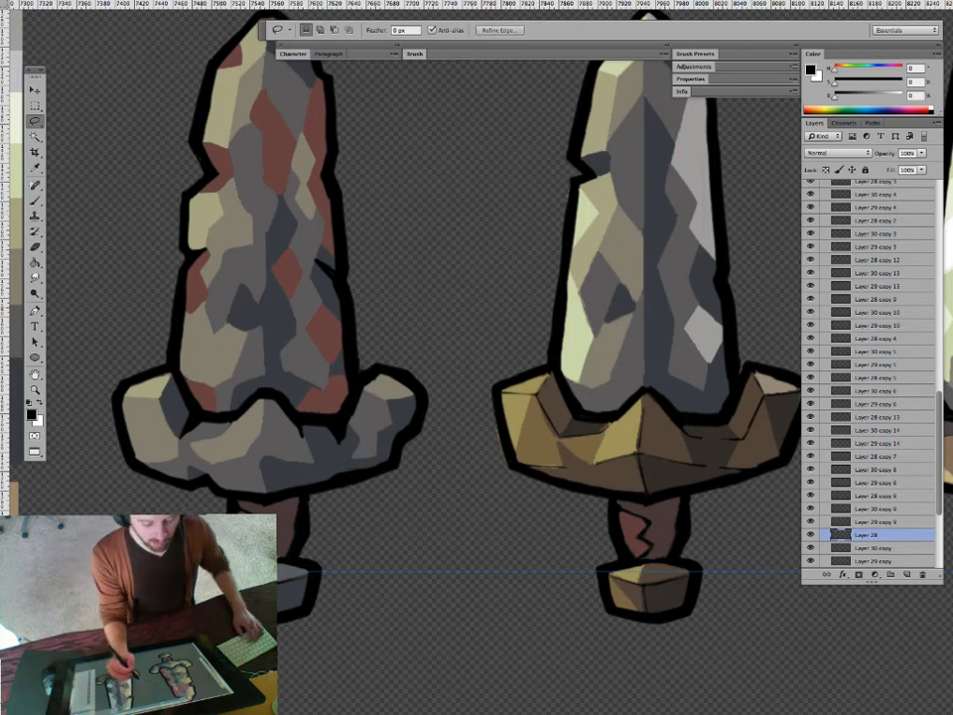
Try a touch-up stroke on the upper inner edge of the crossguard's left arm and switch to Layer 29 copy.
key("z")
left_click_drag(451, 379, 348, 381)
left_click_drag(380, 418, 477, 418)
key("b")
left_click(262, 342, "alt")
left_click_drag(253, 328, 262, 335)
key("ctrl+z")
left_click(259, 348, "ctrl")
left_click(262, 326, "alt")
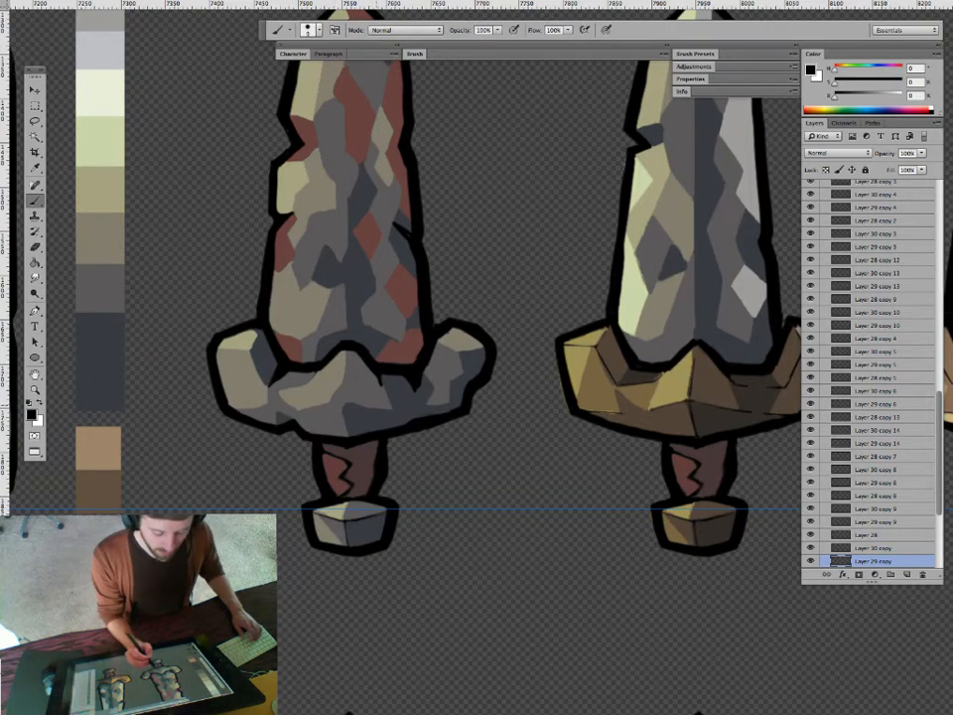
Paint a sampled rust-red patch along the lower edge of the Corroded Crap crossguard's right half.
key("ctrl+space")
left_click_drag(367, 457, 316, 458)
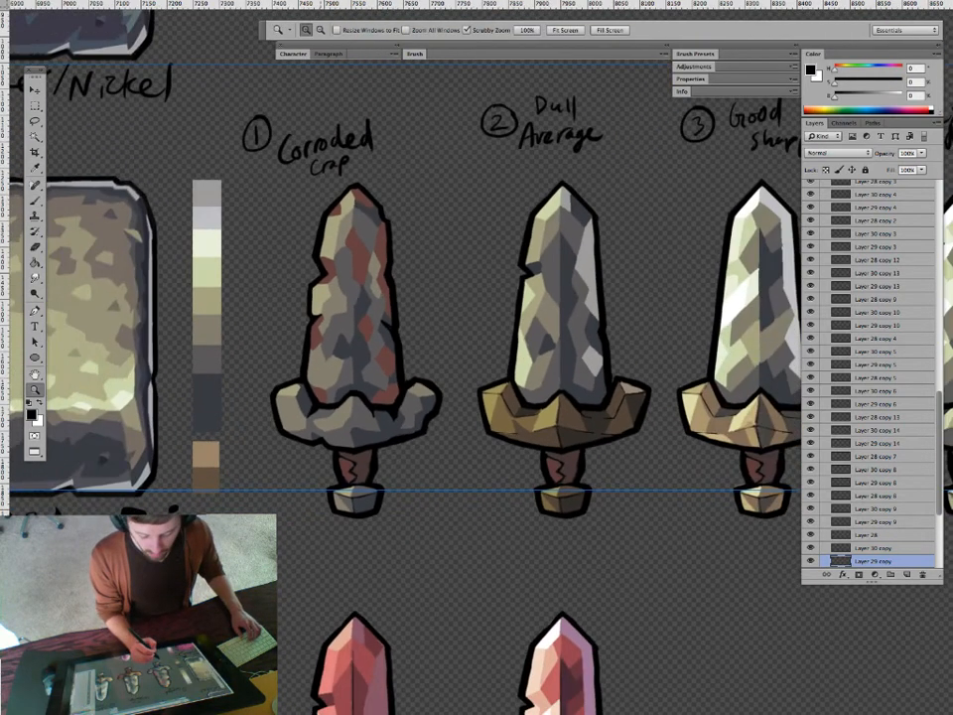
left_click_drag(404, 440, 443, 440)
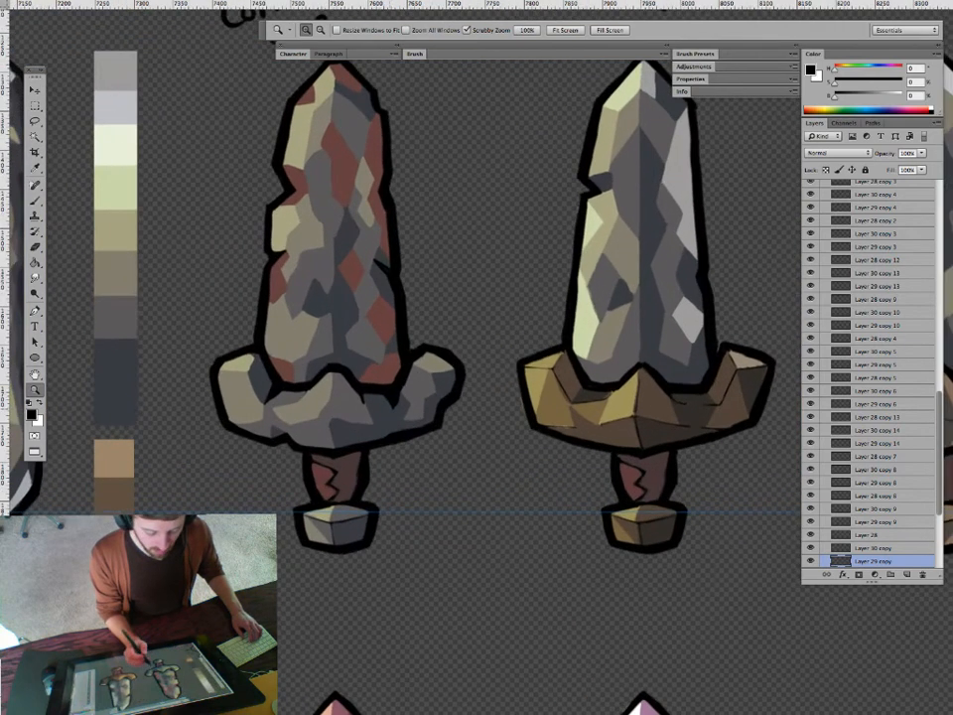
left_click_drag(323, 404, 285, 408)
key("super+space")
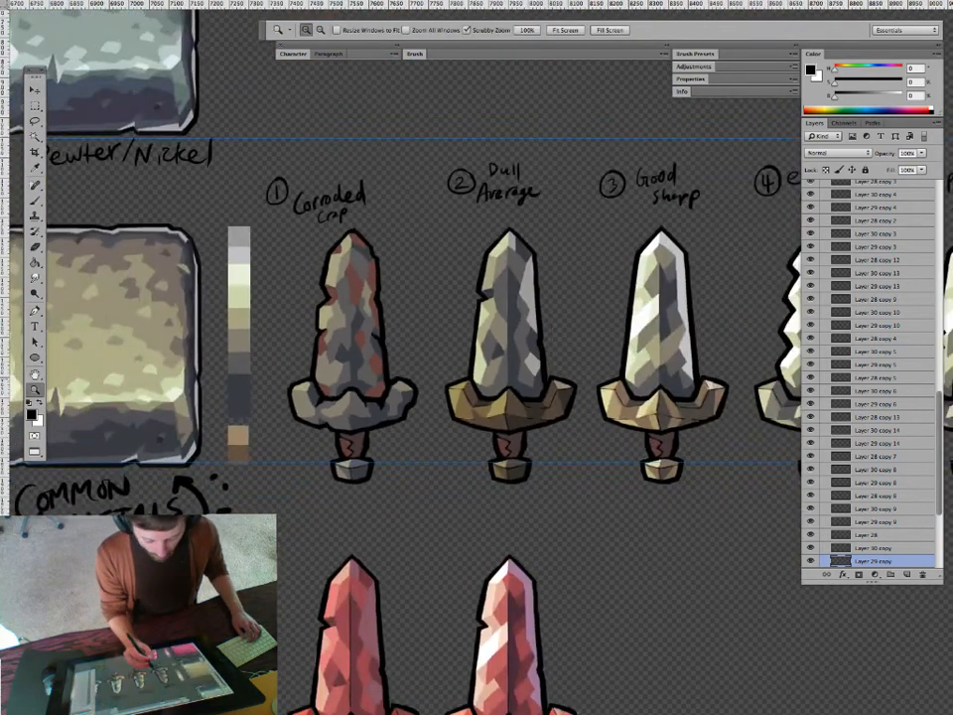
left_click_drag(349, 428, 398, 428)
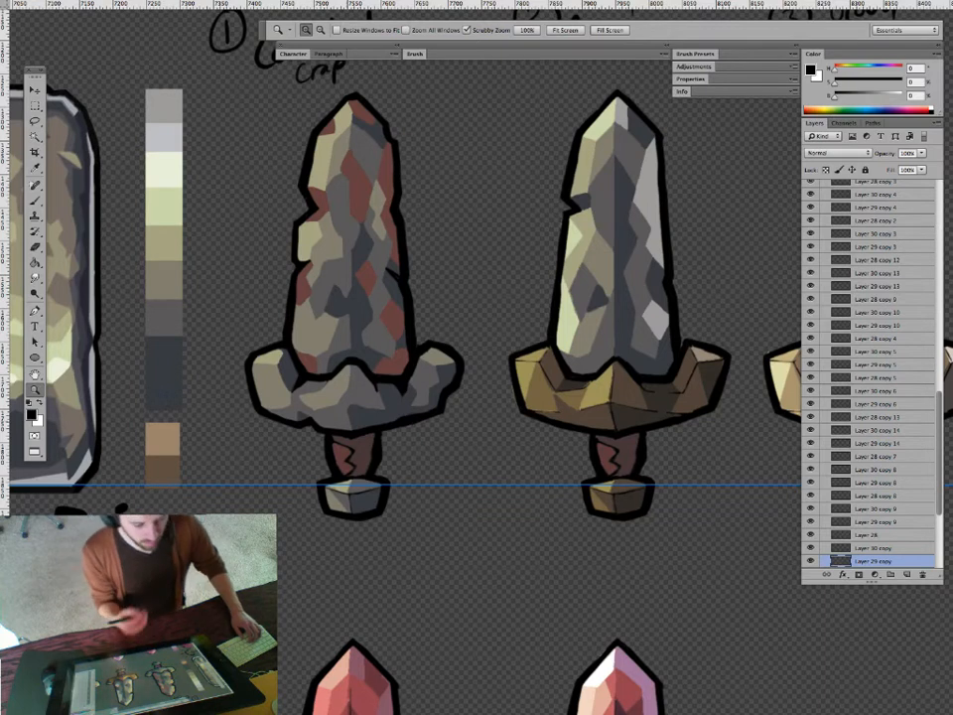
mouse_move(418, 453)
left_mouse_down()
mouse_move(360, 453)
mouse_move(330, 392)
mouse_move(430, 392)
left_mouse_up()
left_click(285, 443, "alt")
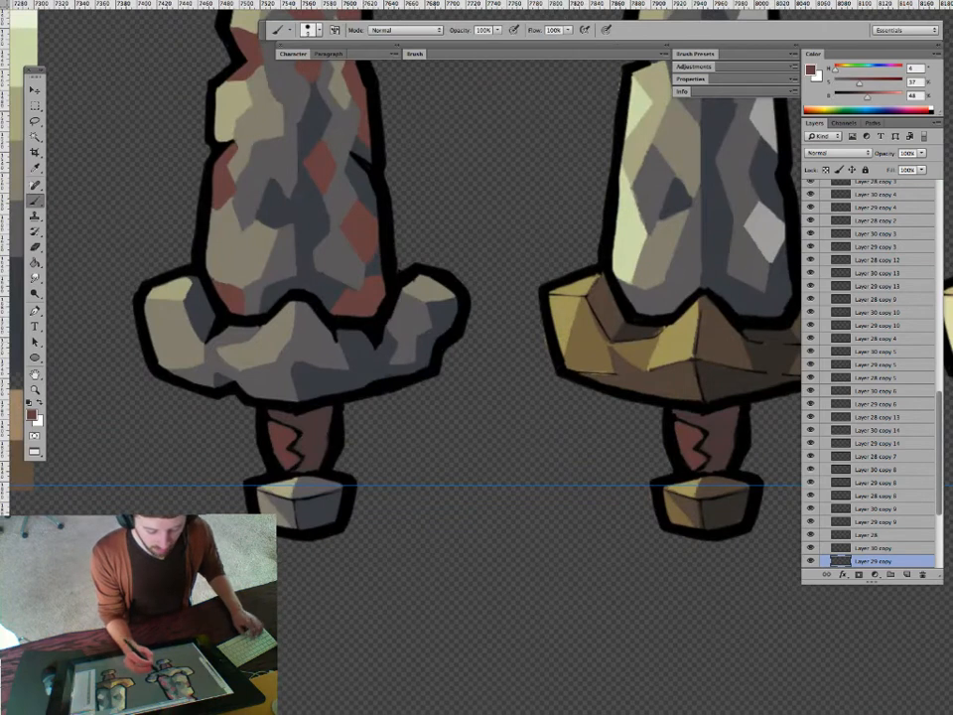
key("b")
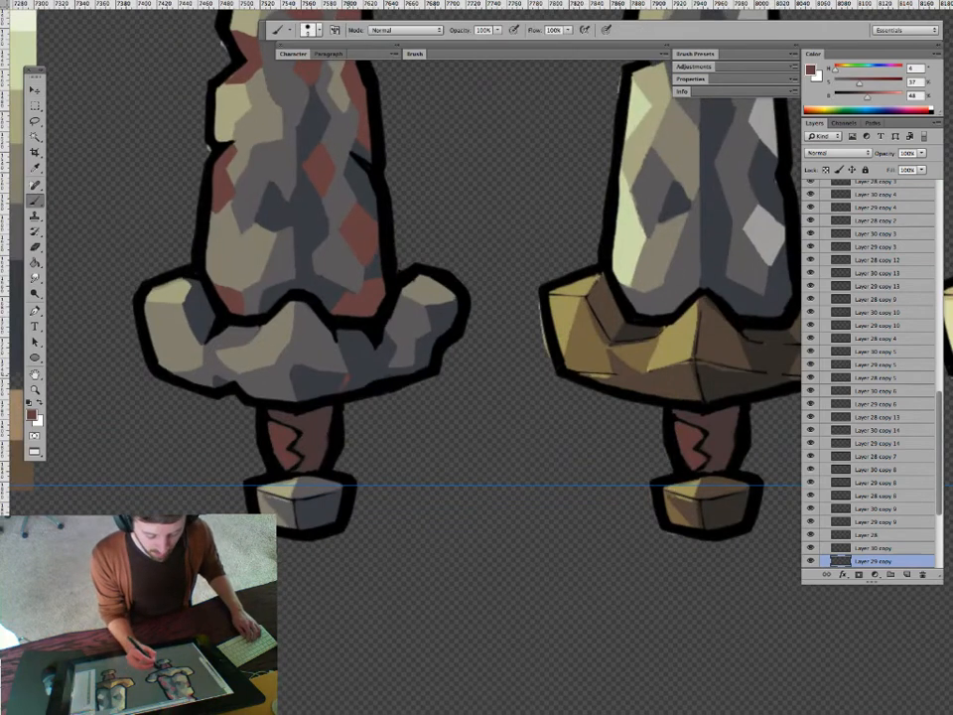
key("super+z")
left_click_drag(350, 376, 365, 383)
Erase black facet lines inside the Corroded Crap sword's pommel on Layer 28 and sample black for the outline.
left_click(252, 386, "super")
key("e")
left_click_drag(251, 371, 196, 369)
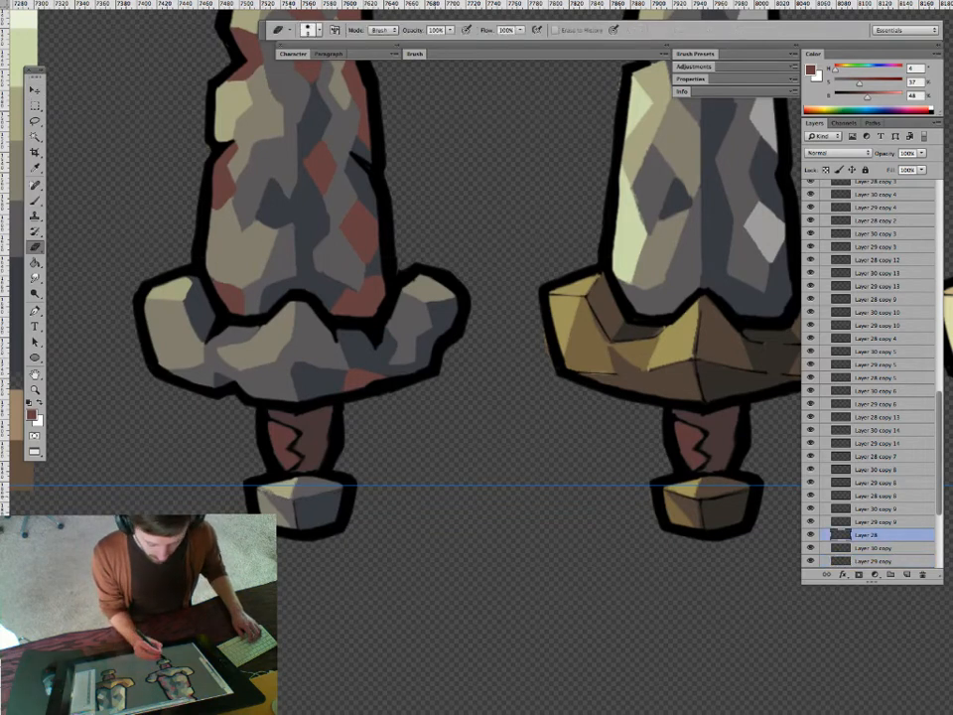
key("b")
left_click(199, 360, "alt")
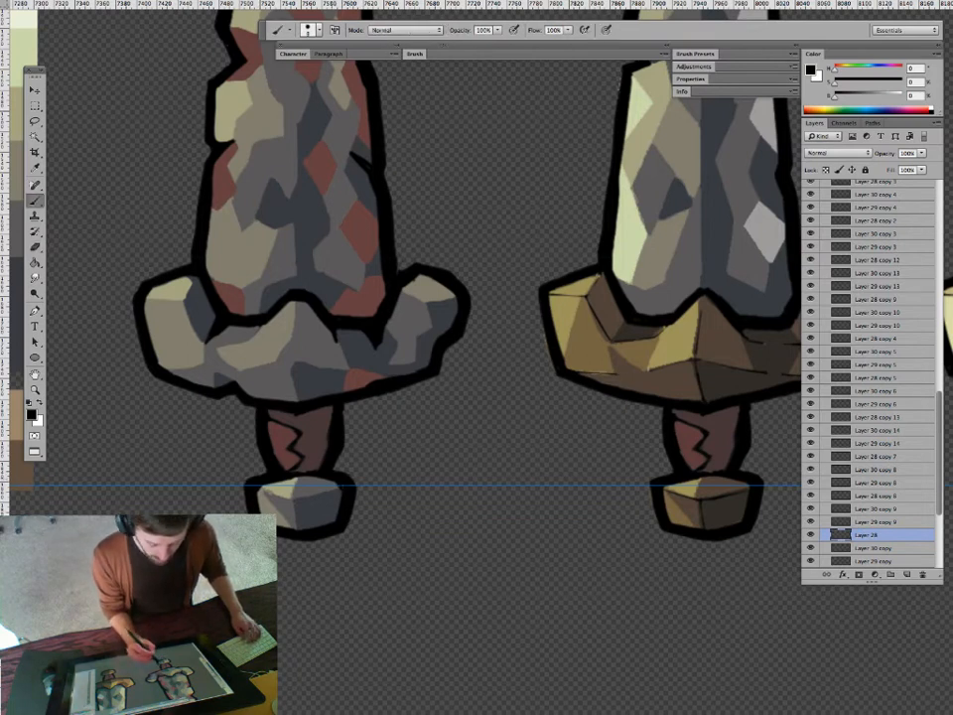
Recolour the pommel's facets on Layer 29 copy with sampled warm grey-beige and dark grey.
left_click(217, 378, "super")
left_click(218, 380, "alt")
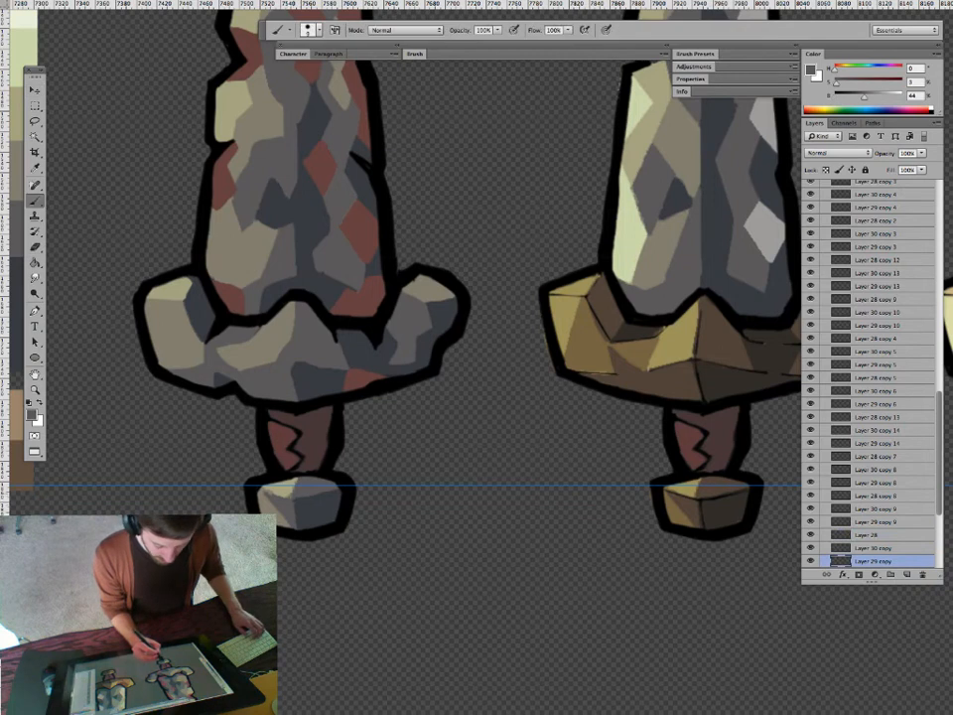
left_click(209, 368, "alt")
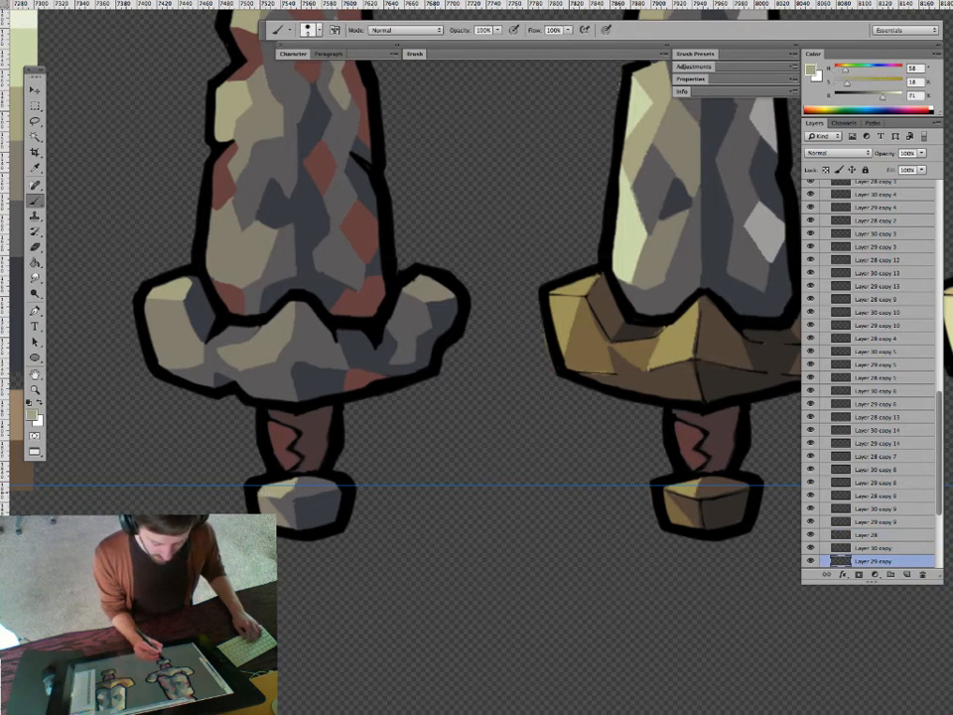
left_click(278, 505, "alt")
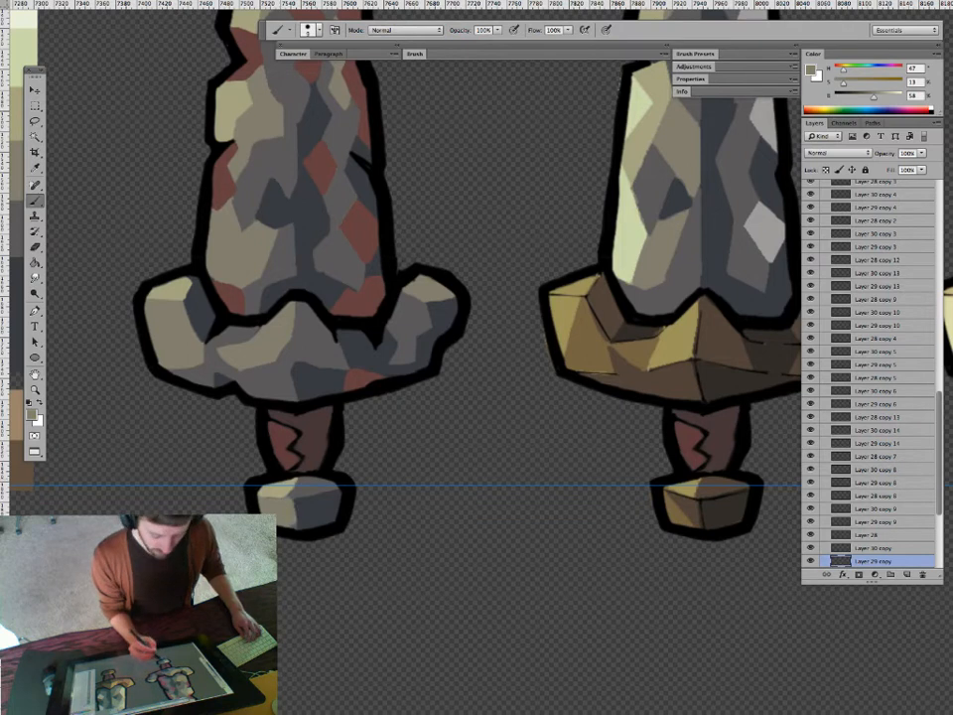
key("g")
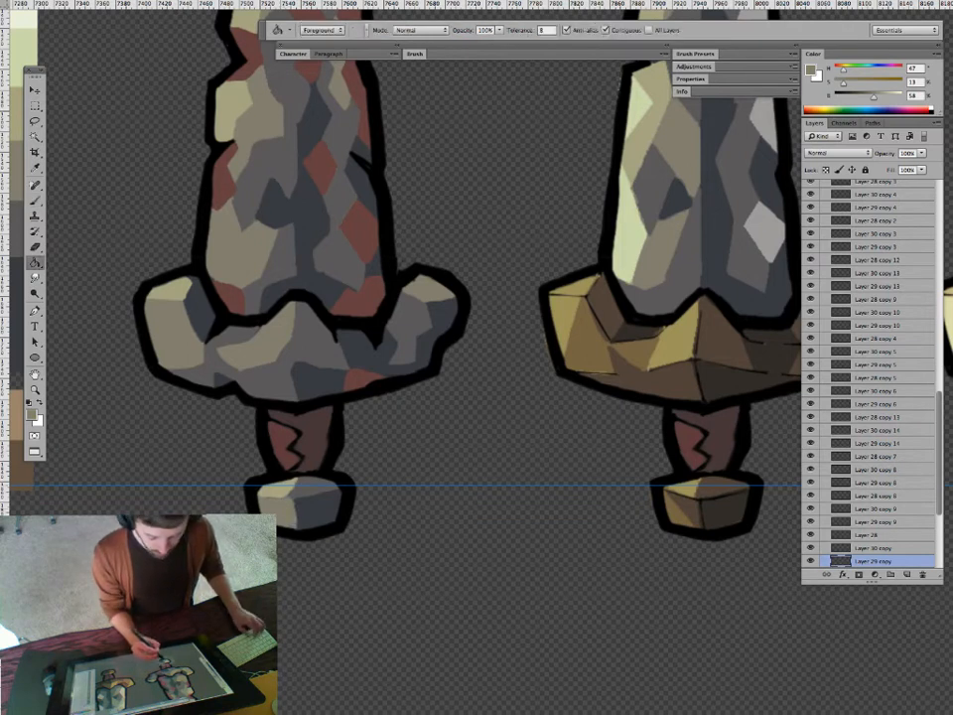
key("b")
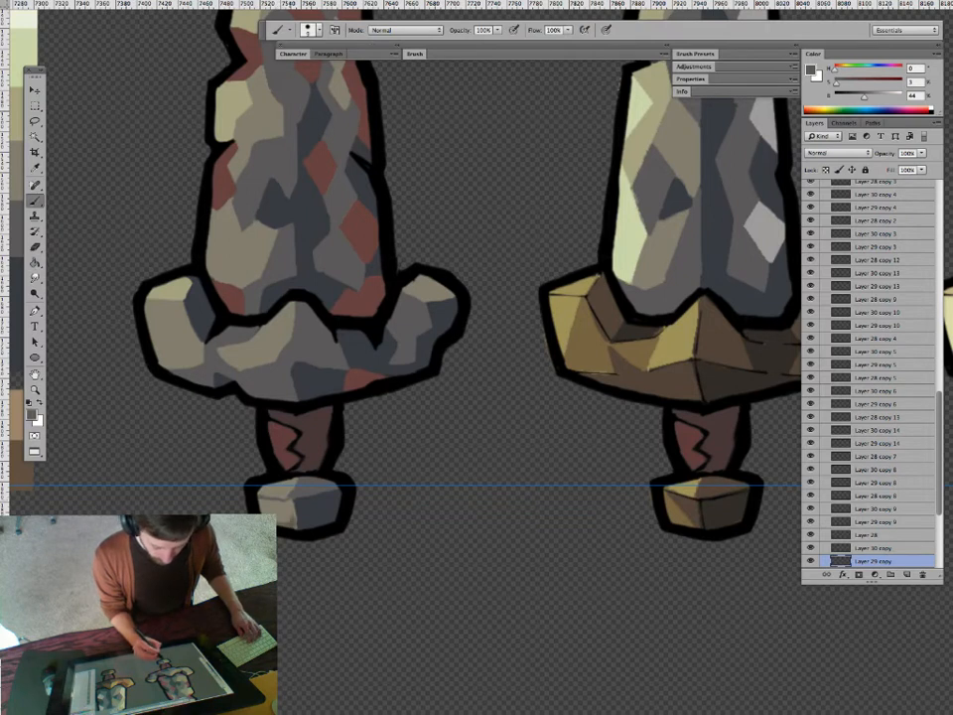
key("g")
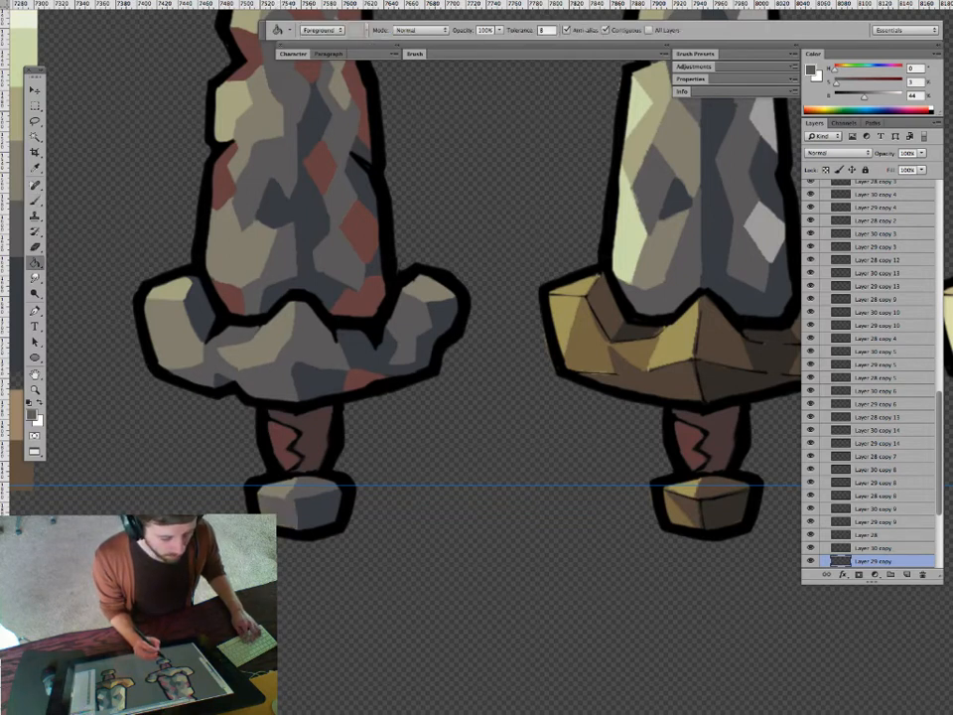
key("b")
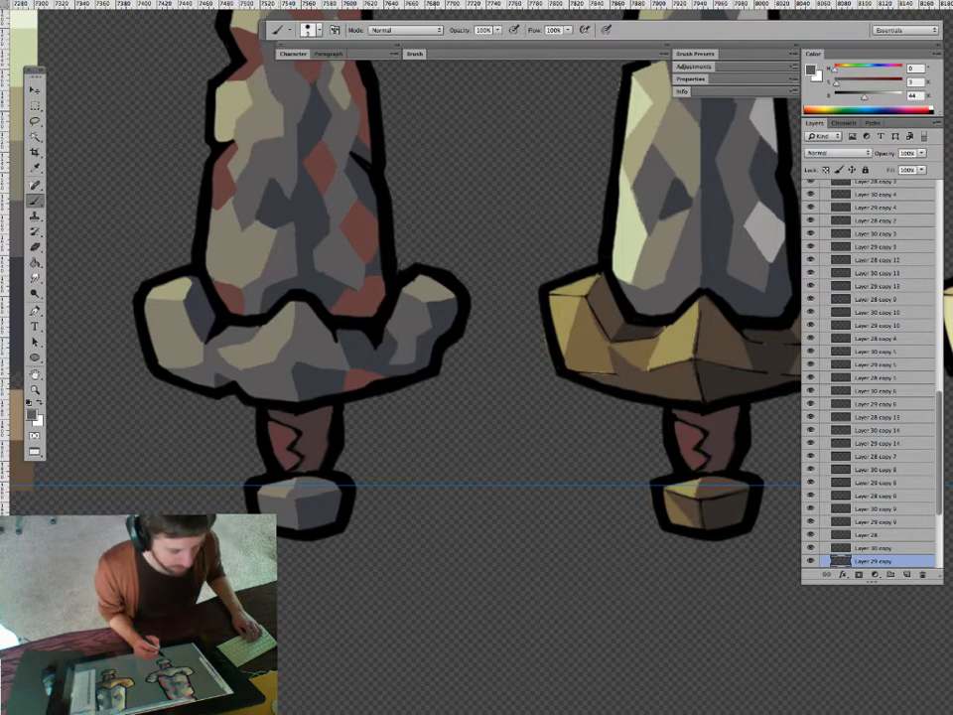
Shape the light facet on the pommel's upper left with warm grey-beige and sample dark grey for its edge.
left_click_drag(302, 512, 362, 512)
left_click(266, 474, "alt")
left_click_drag(290, 475, 281, 486)
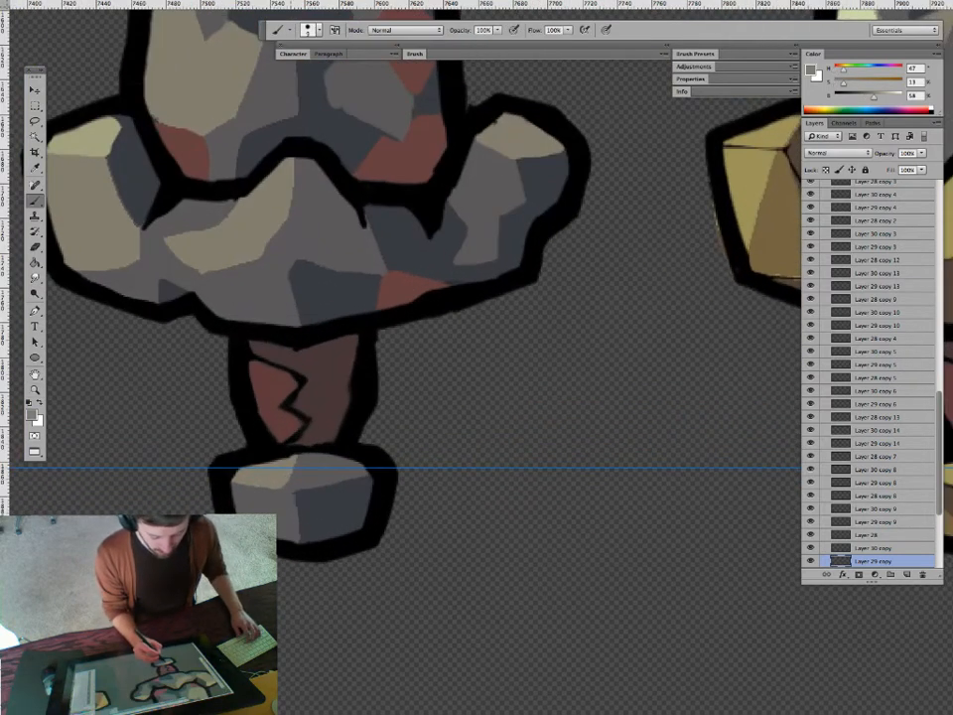
left_click(302, 474, "alt")
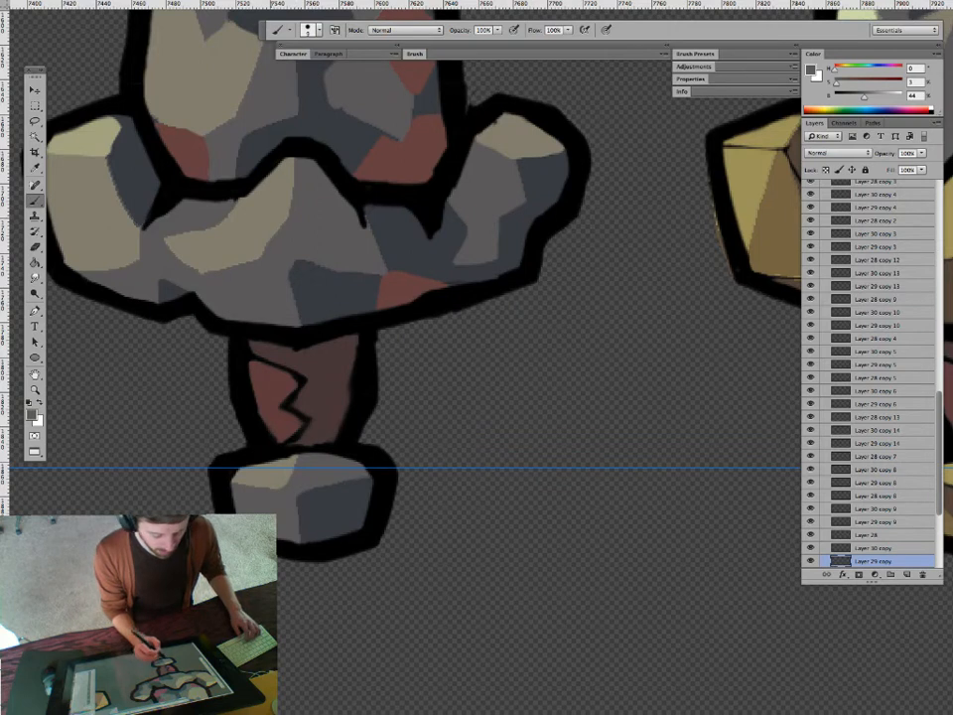
Paint sampled rust-red patches on the crossguard's left arm, left of its centre peak and on its right arm.
key("z")
left_click_drag(278, 506, 224, 505)
mouse_move(314, 444)
left_mouse_down()
mouse_move(369, 442)
mouse_move(252, 454)
left_mouse_up()
left_click_drag(397, 437, 349, 437)
left_click_drag(291, 452, 349, 452)
key("v")
key("b")
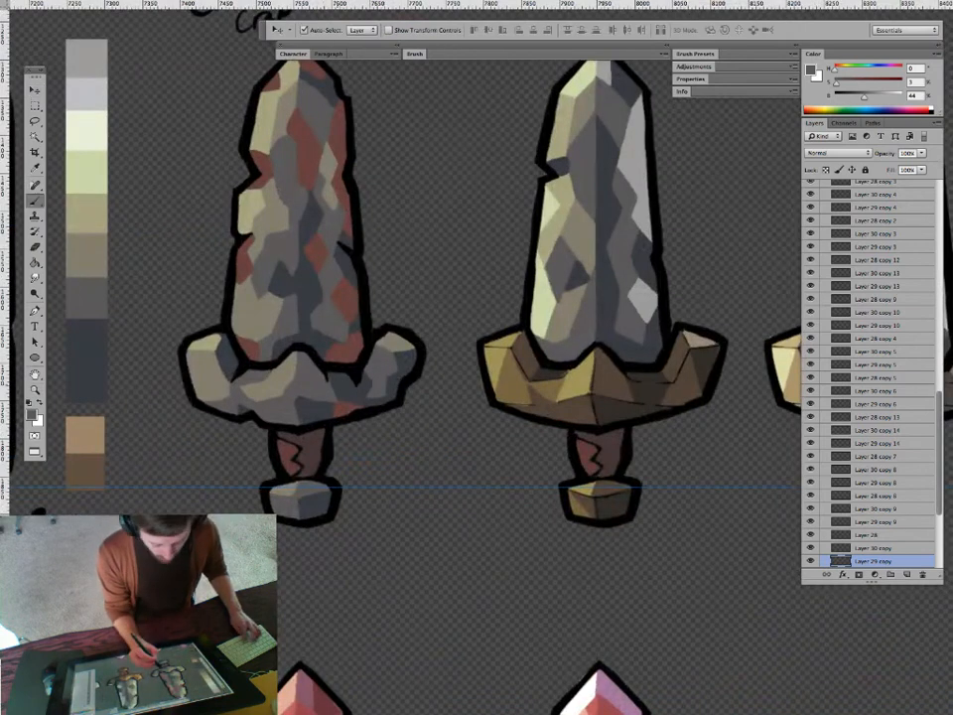
left_click(368, 385, "alt")
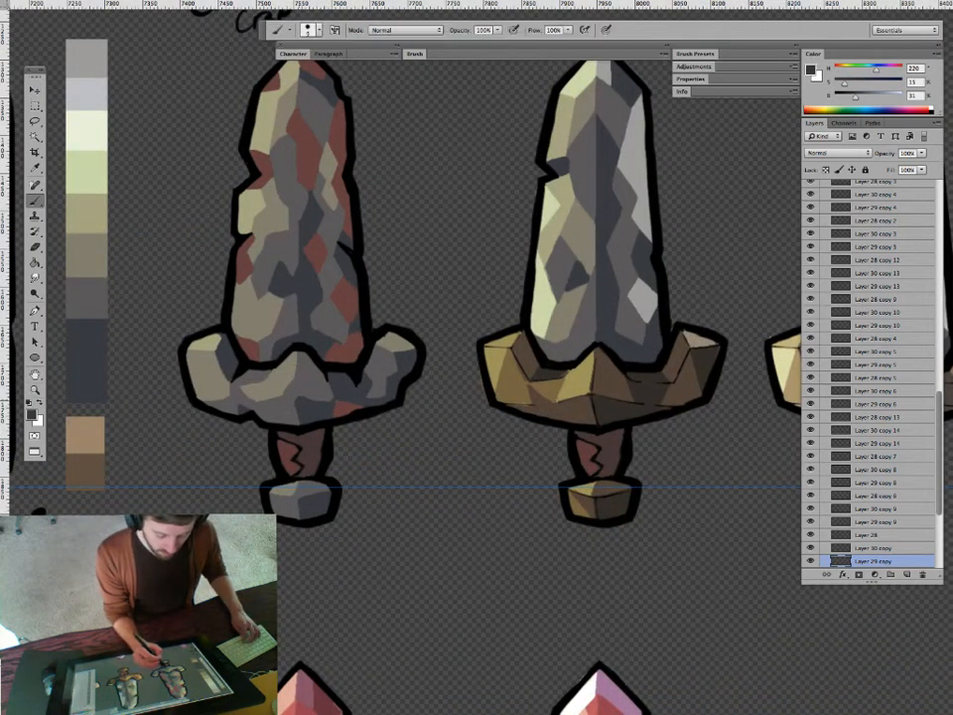
left_click_drag(433, 457, 414, 479)
left_click(327, 432, "alt")
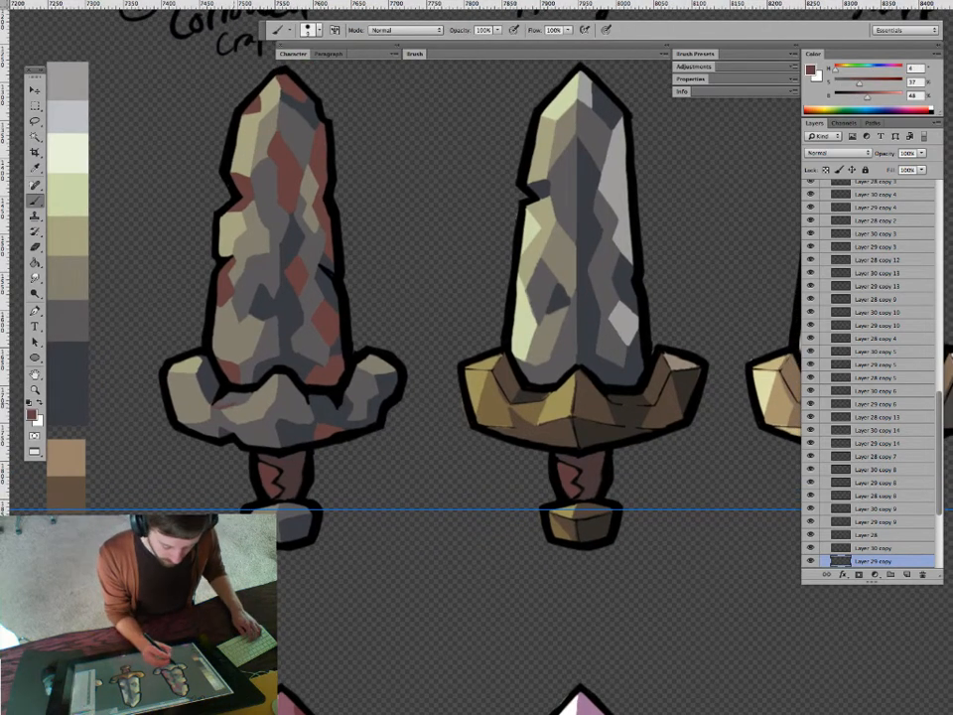
left_click_drag(177, 364, 179, 377)
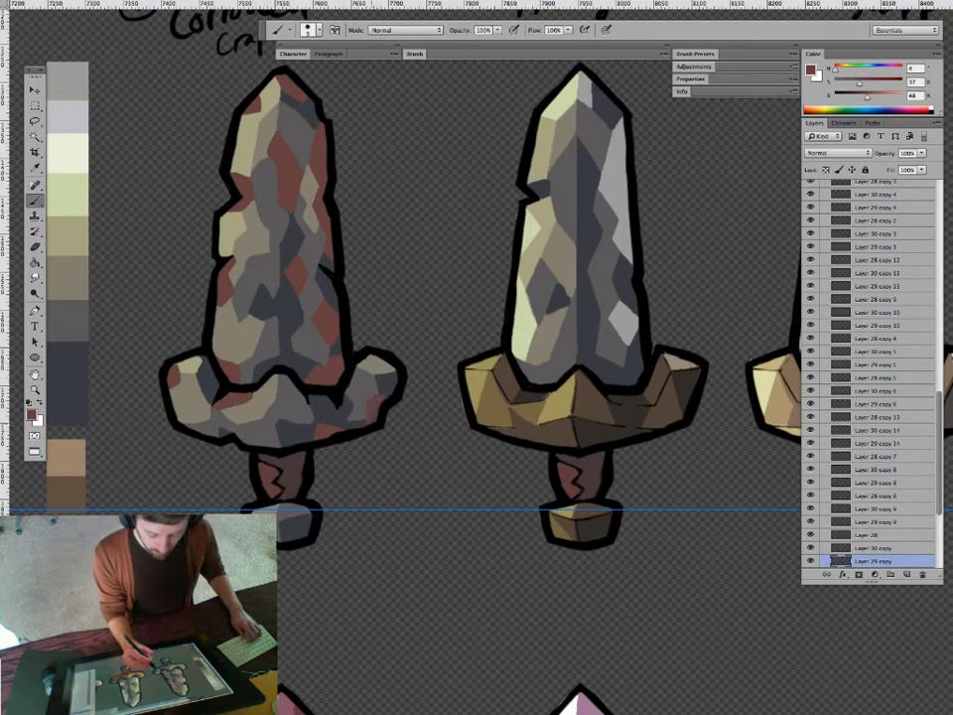
Compare the rusted Corroded Crap sword with the neighbouring Dull Average sword.
key("z")
left_click_drag(378, 449, 352, 449)
left_click_drag(282, 350, 268, 350)
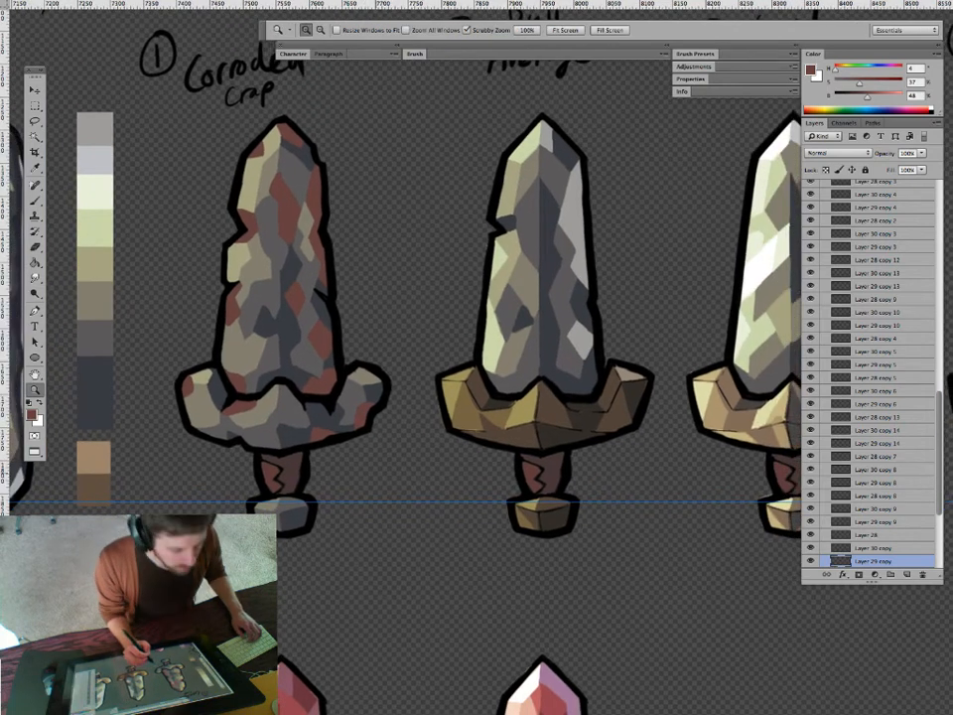
left_click_drag(268, 349, 263, 371)
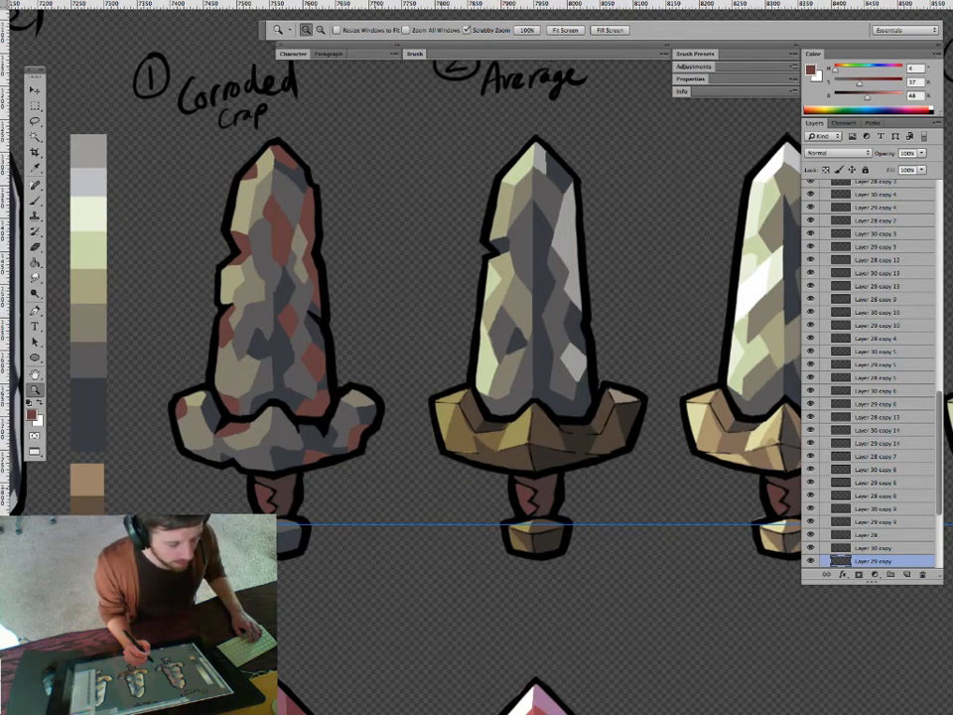
left_click_drag(360, 352, 358, 362)
left_click_drag(364, 437, 401, 444)
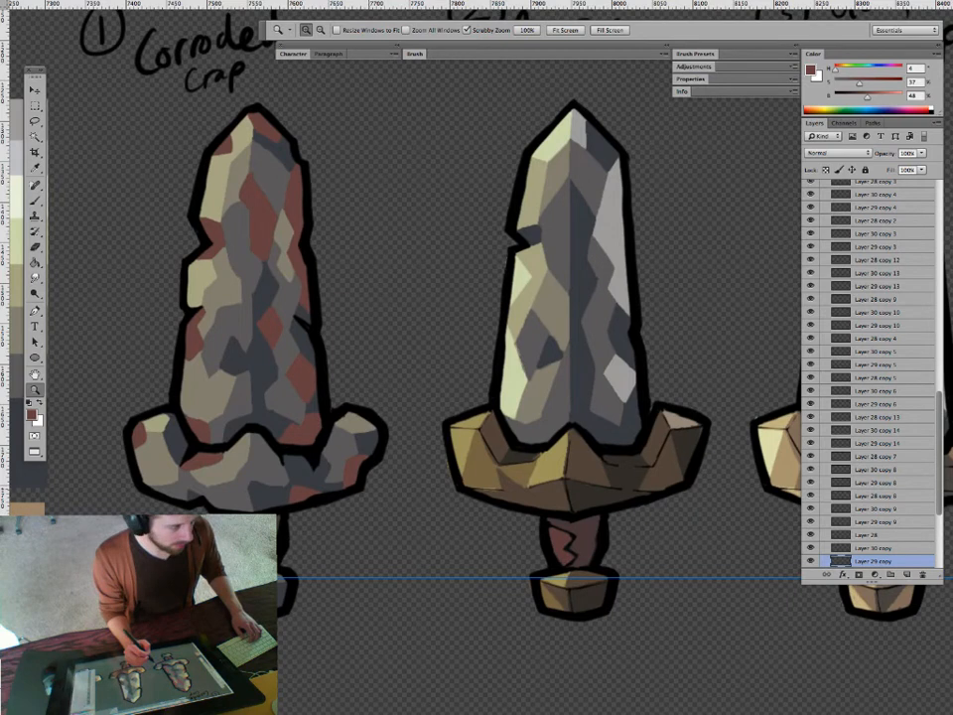
left_click_drag(392, 492, 367, 491)
Copy the golden Overlay tint from the Dull Average crossguard and pommel onto the Corroded Crap sword on Layer 30 copy.
left_click(548, 478)
left_click_drag(473, 501, 412, 500)
key("m")
left_click_drag(441, 396, 634, 599)
key("v")
left_click_drag(601, 461, 425, 491)
Fit the Overlay tint to the Corroded Crap crossguard and pommel using selections, and deselect.
key("z")
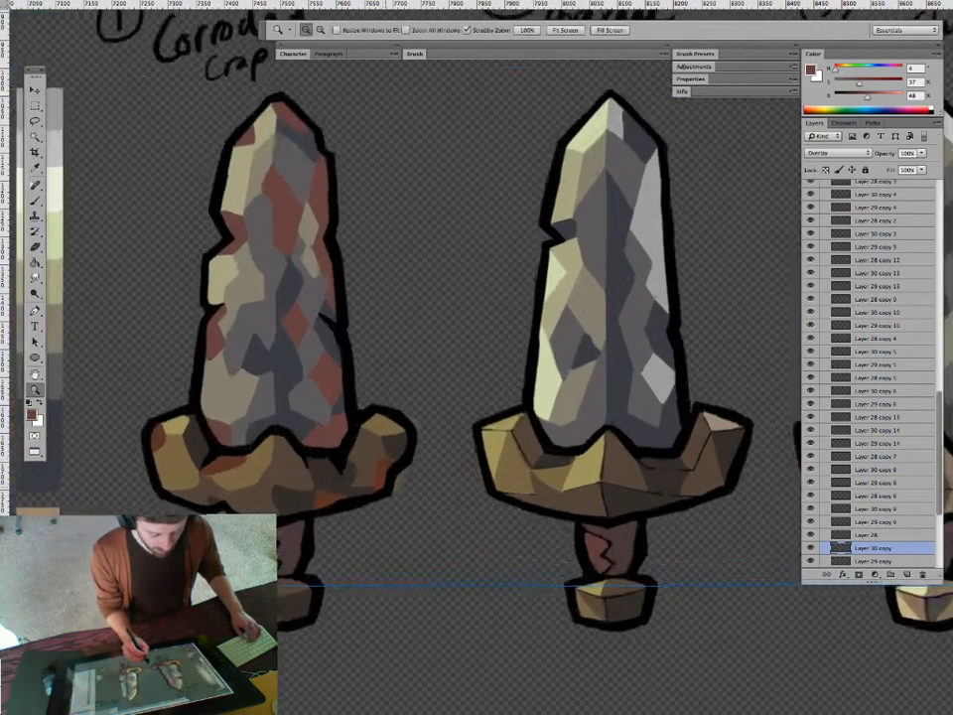
key("l")
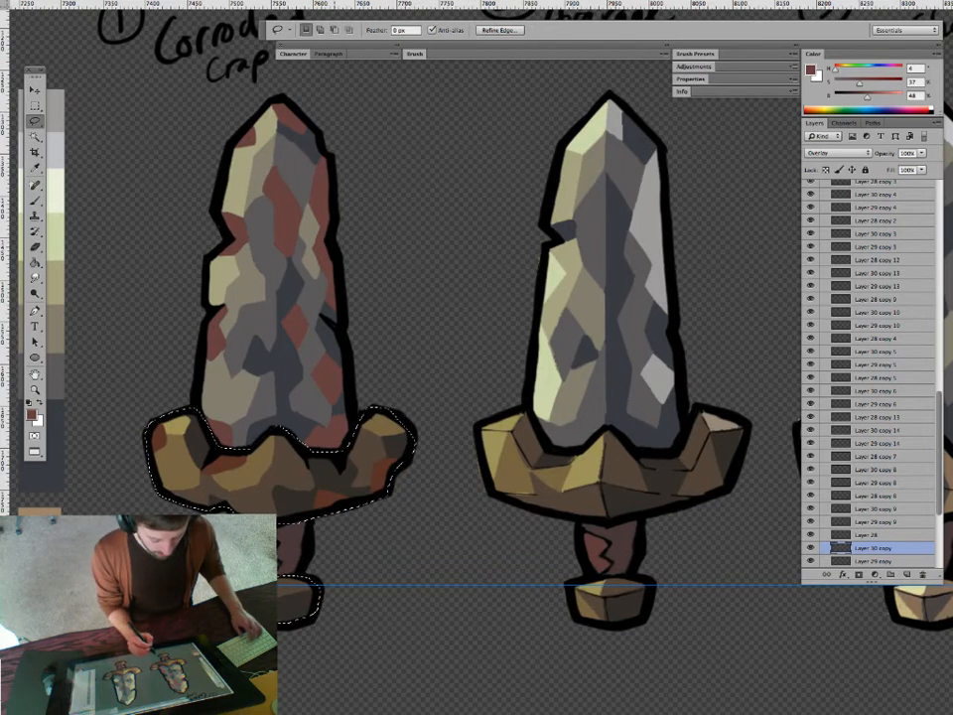
key("v")
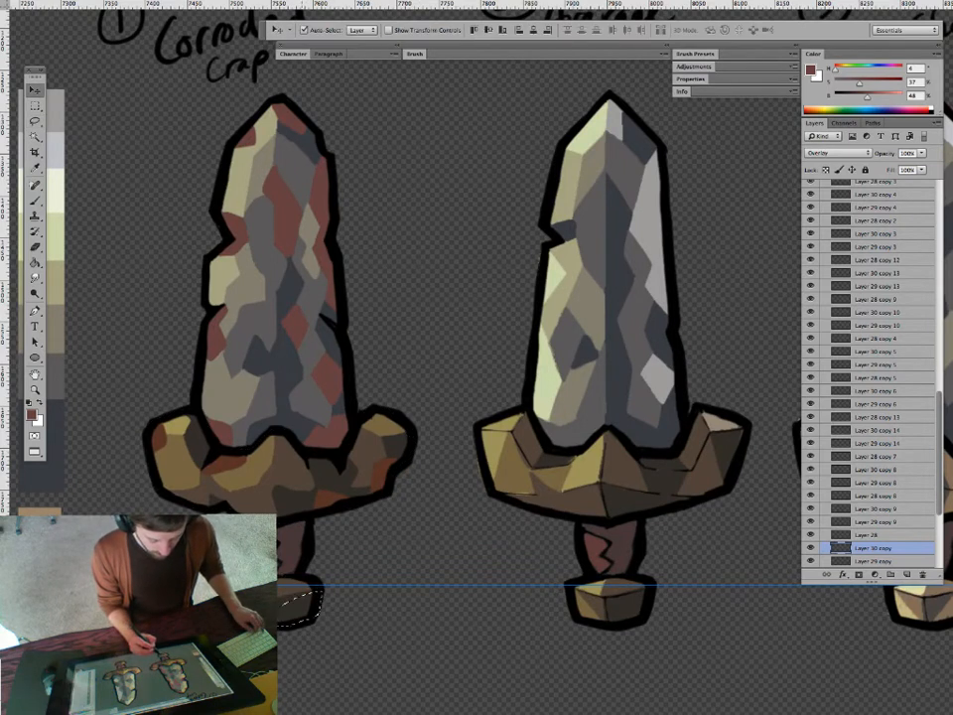
key("l")
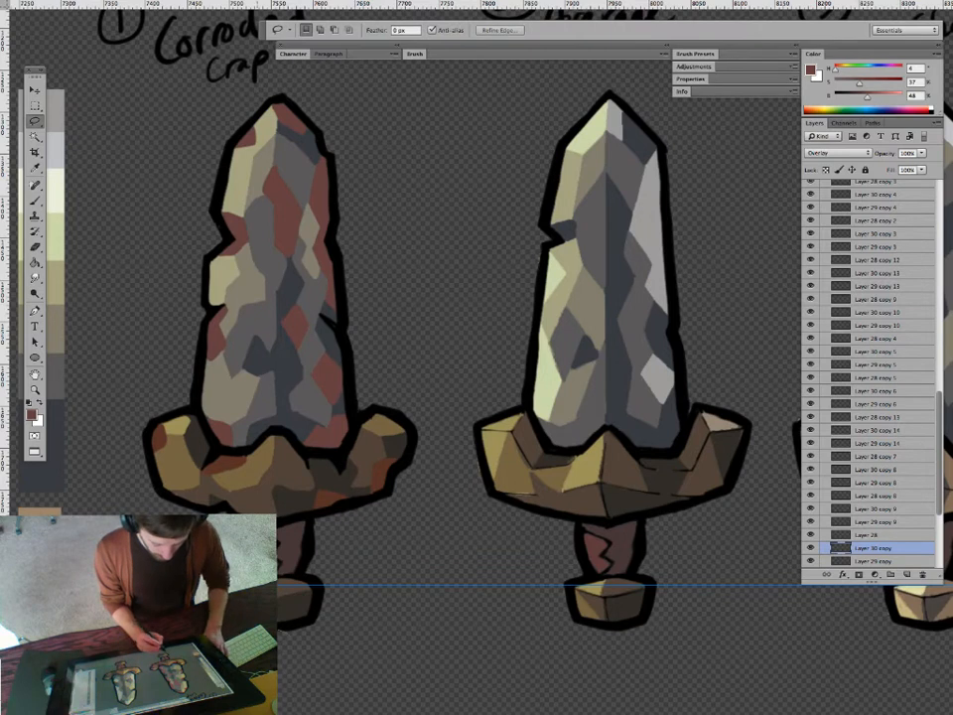
Undo the last change, select Layer 29 copy and sample warm grey-beige for the Paint Bucket.
key("z")
left_click_drag(368, 534, 258, 534)
left_click_drag(382, 532, 346, 473)
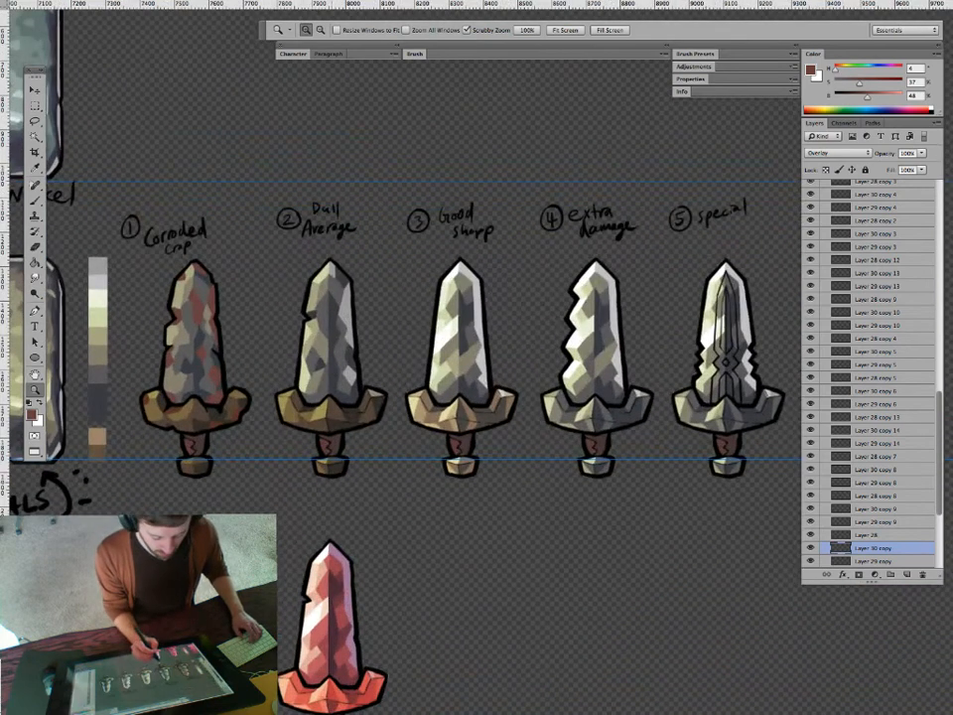
left_click_drag(348, 424, 371, 456)
key("v")
key("ctrl+z")
left_click(304, 371)
key("g")
left_click(303, 369, "alt")
left_click_drag(418, 444, 334, 446)
Copy the Overlay tint from the Good Sharp crossguard and pommel onto the Extra Damage sword and deselect it.
key("z")
left_click_drag(412, 468, 378, 437)
left_click_drag(426, 412, 402, 427)
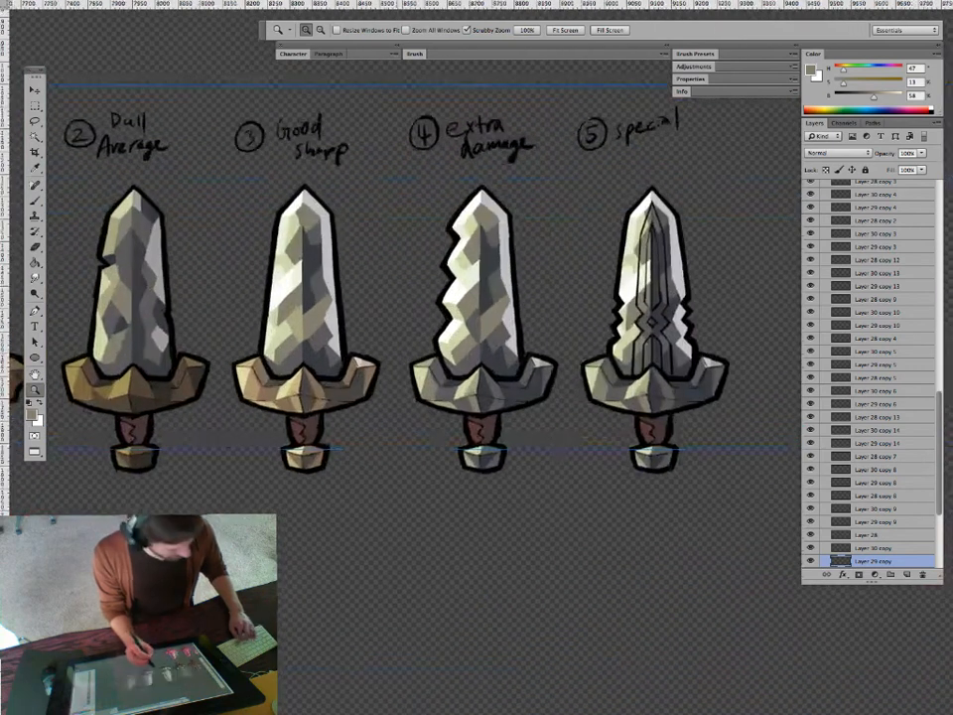
key("m")
left_click_drag(412, 335, 224, 482)
key("v")
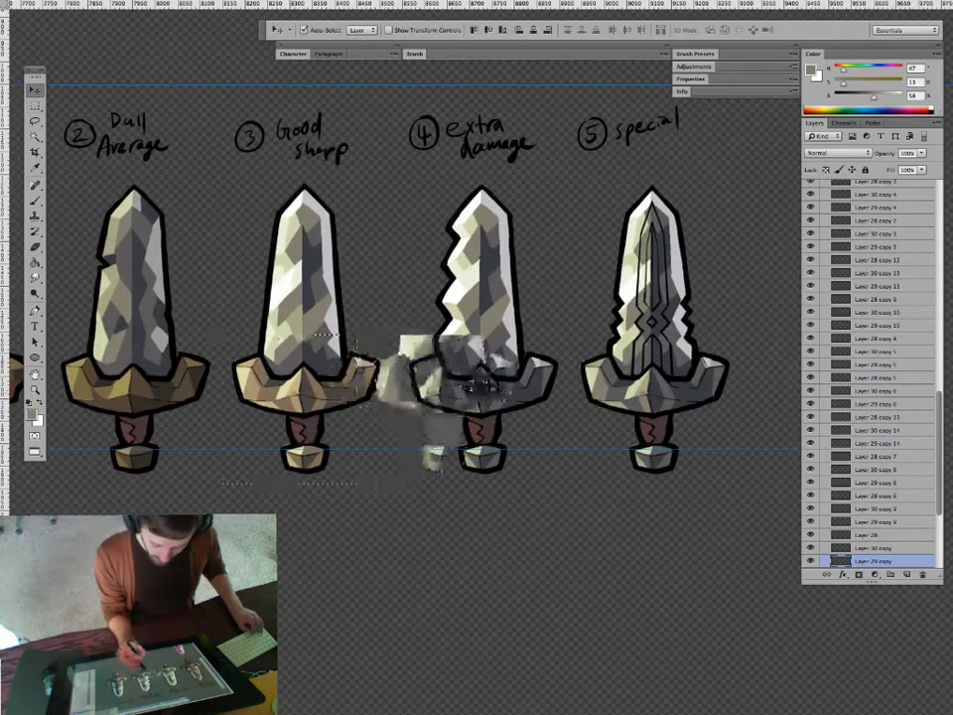
left_click_drag(343, 382, 445, 374)
key("space")
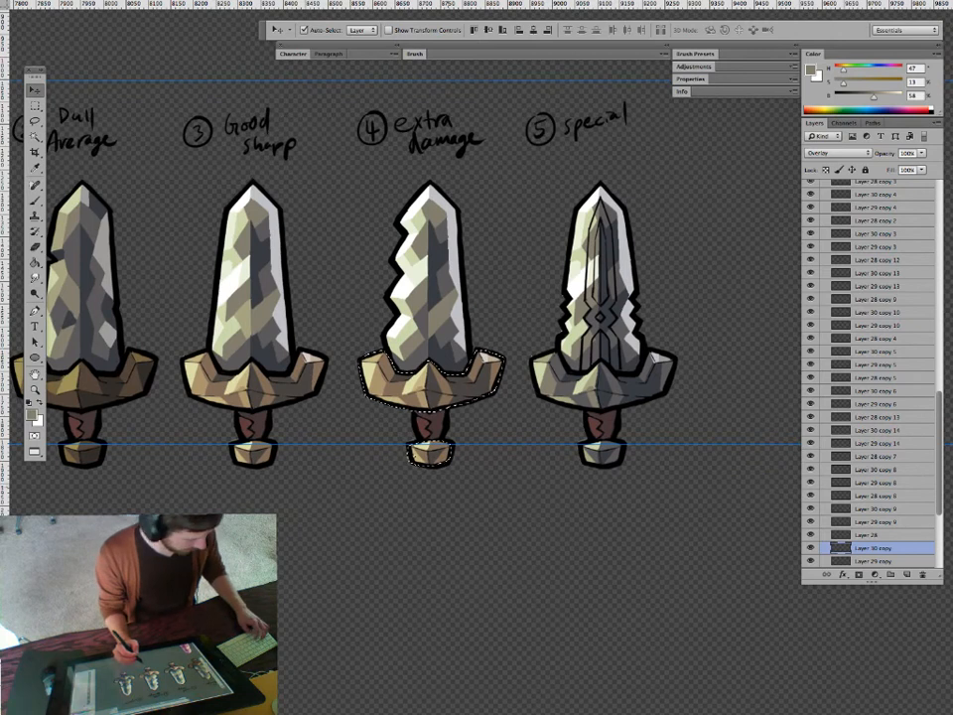
key("super+d")
Copy the Overlay tint from the Extra Damage crossguard and pommel onto the Special sword.
key("z")
left_click_drag(440, 499, 310, 441)
key("space")
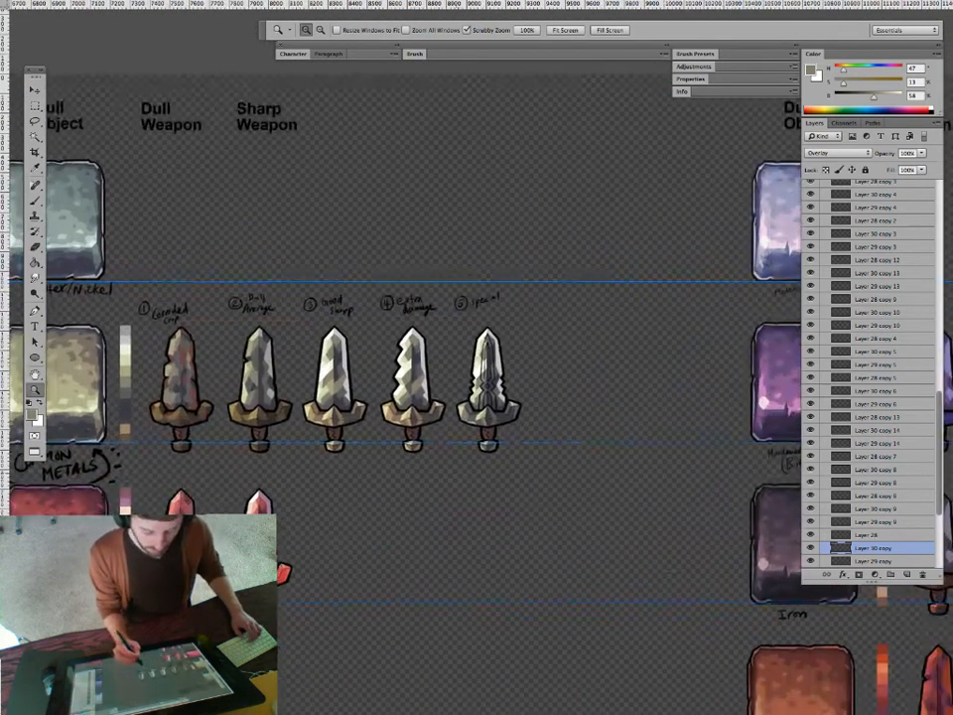
left_click_drag(429, 442, 446, 442)
key("m")
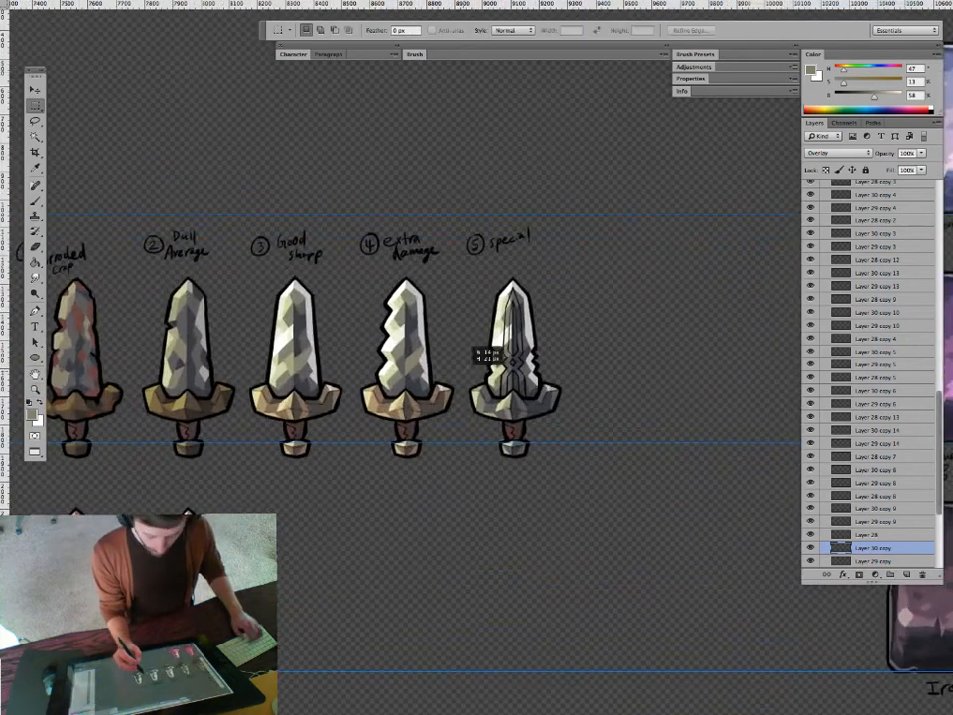
key("space")
left_click_drag(468, 468, 405, 467)
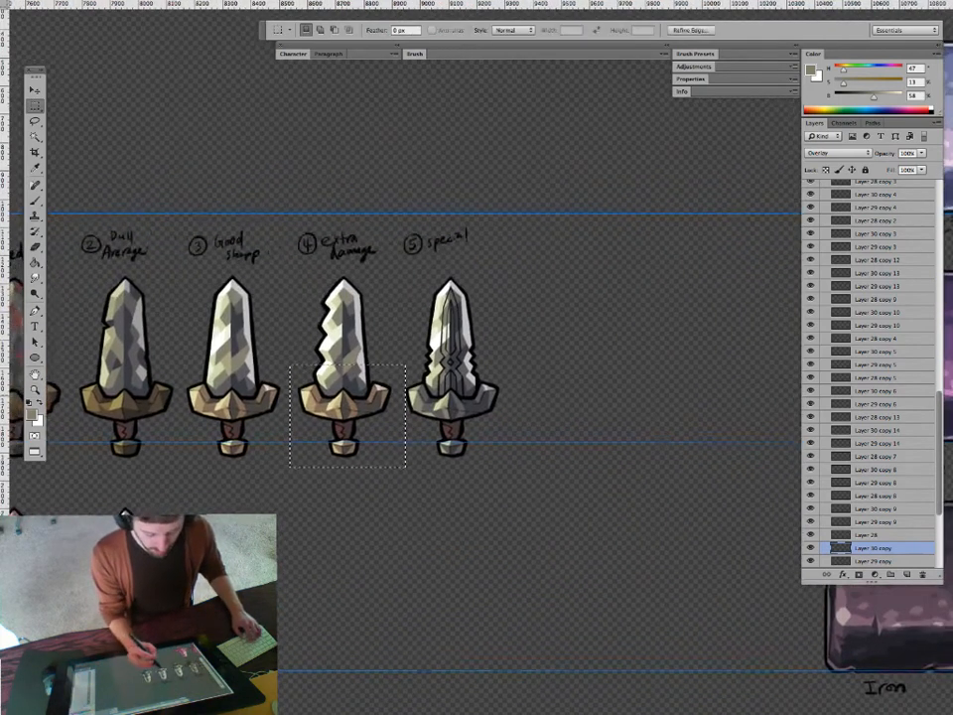
key("v")
mouse_move(384, 389)
left_mouse_down()
mouse_move(492, 389)
mouse_move(406, 409)
left_mouse_up()
key("space")
key("super+space")
left_click(406, 409)
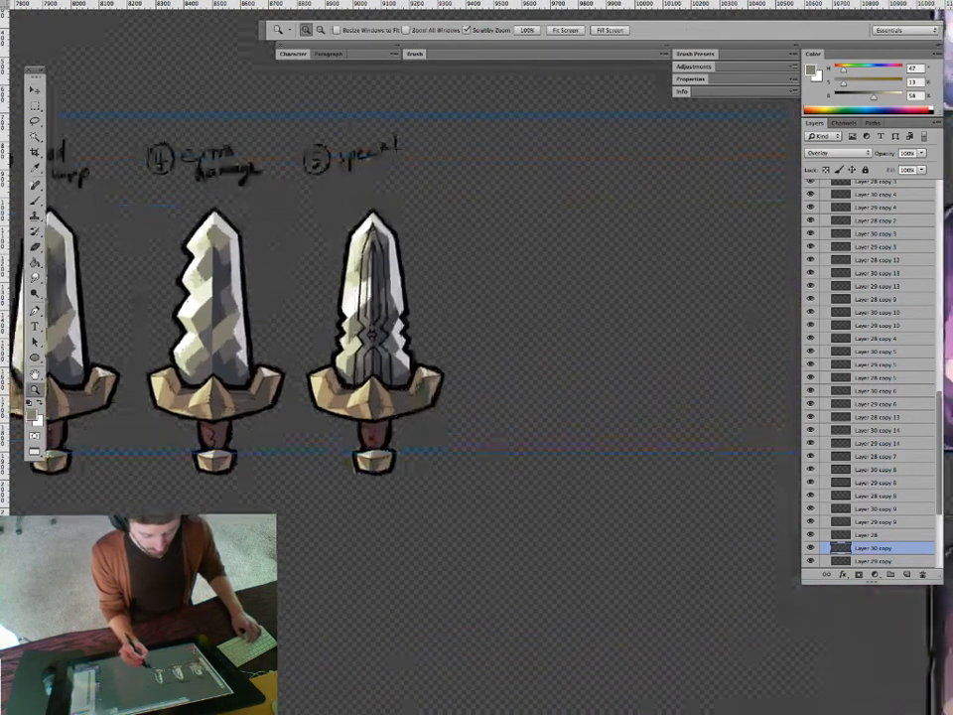
Mix a light gold foreground colour with hue 47, saturation 30 and brightness 91 for the Paint Bucket.
key("g")
left_click_drag(874, 98, 855, 84)
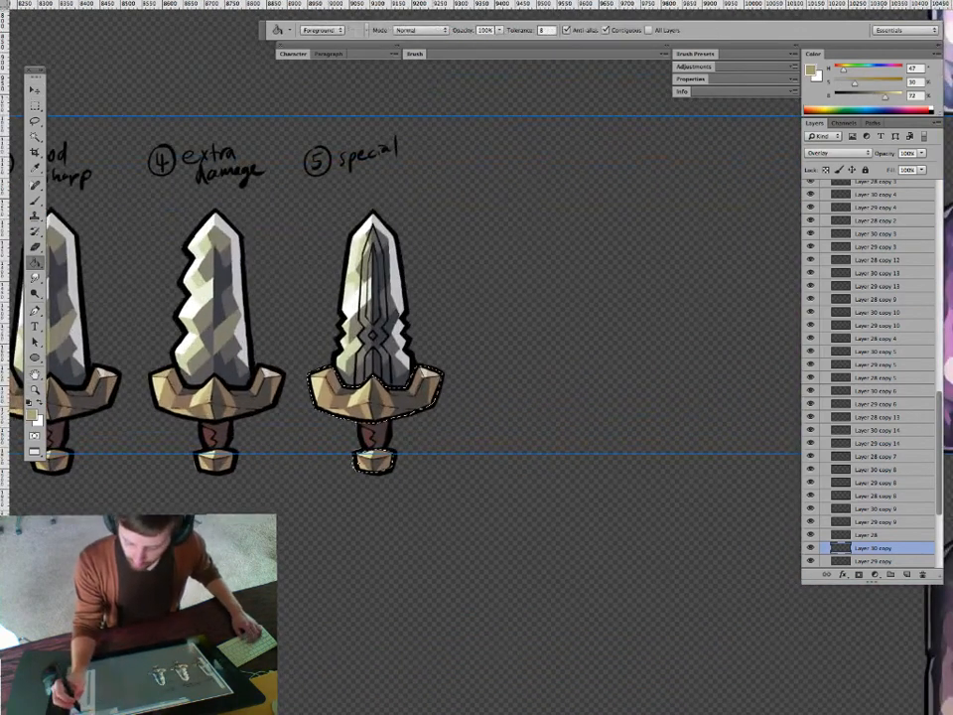
key("super+space")
left_click_drag(400, 416, 382, 415)
left_click_drag(888, 98, 897, 98)
key("super+space")
left_click_drag(380, 438, 419, 437)
left_click_drag(157, 428, 256, 428)
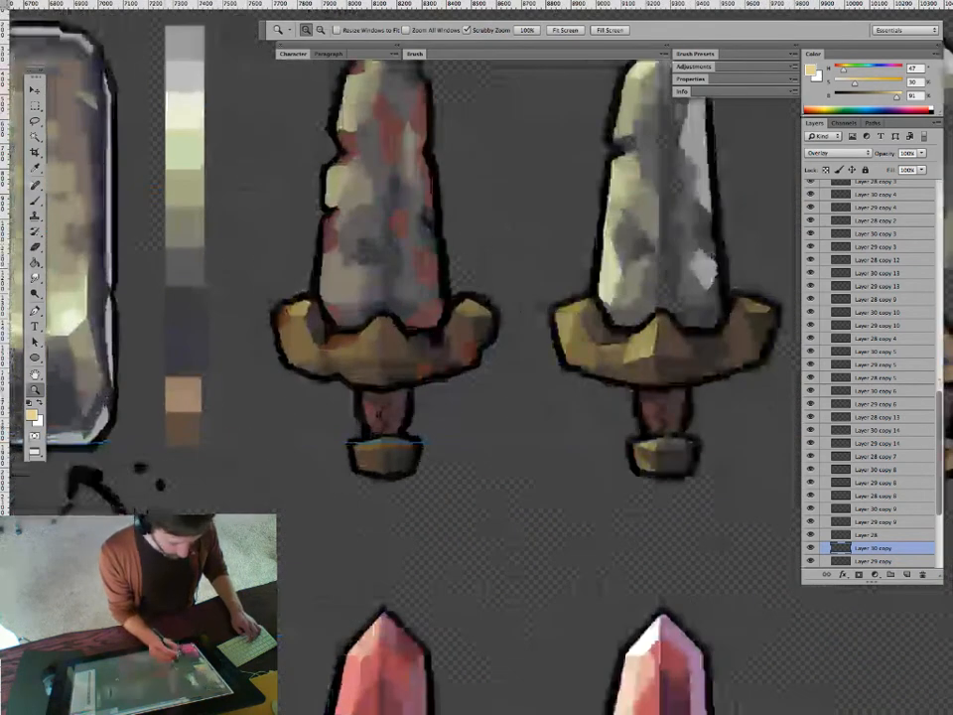
Add a swatch below the brown swatches of the common-metals palette and fill it with pale gold, hue 47, saturation 30, brightness 91.
left_click_drag(165, 414, 187, 459)
key("v")
key("g")
left_click(185, 461)
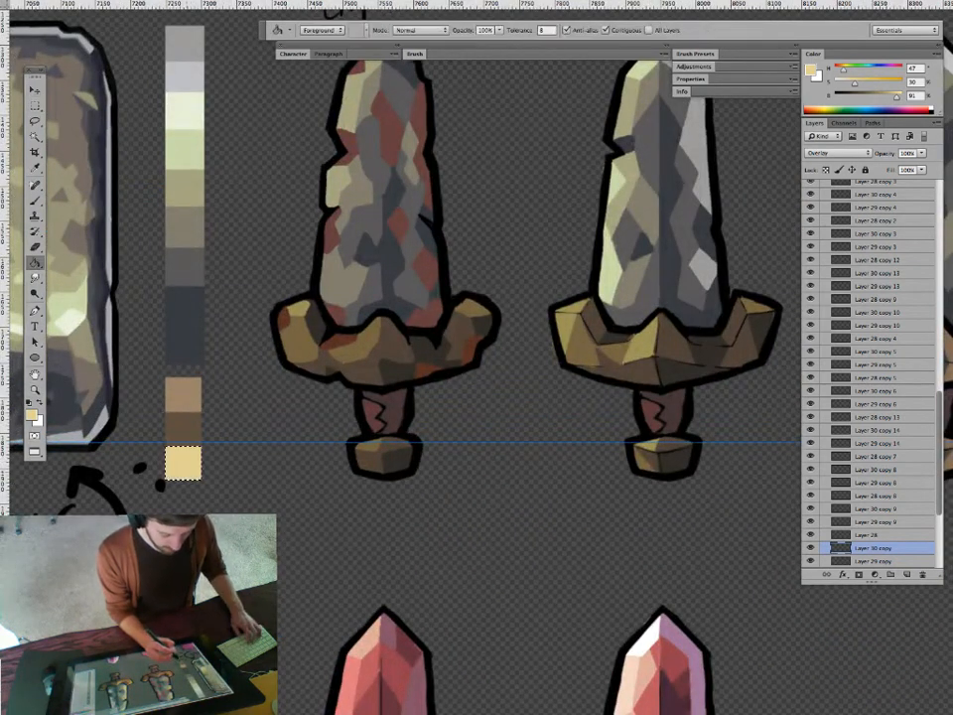
Rearrange the lower palette swatches so the pale gold sits above the two browns, and clear the selection.
key("z")
mouse_move(279, 480)
left_mouse_down()
mouse_move(205, 479)
mouse_move(261, 480)
left_mouse_up()
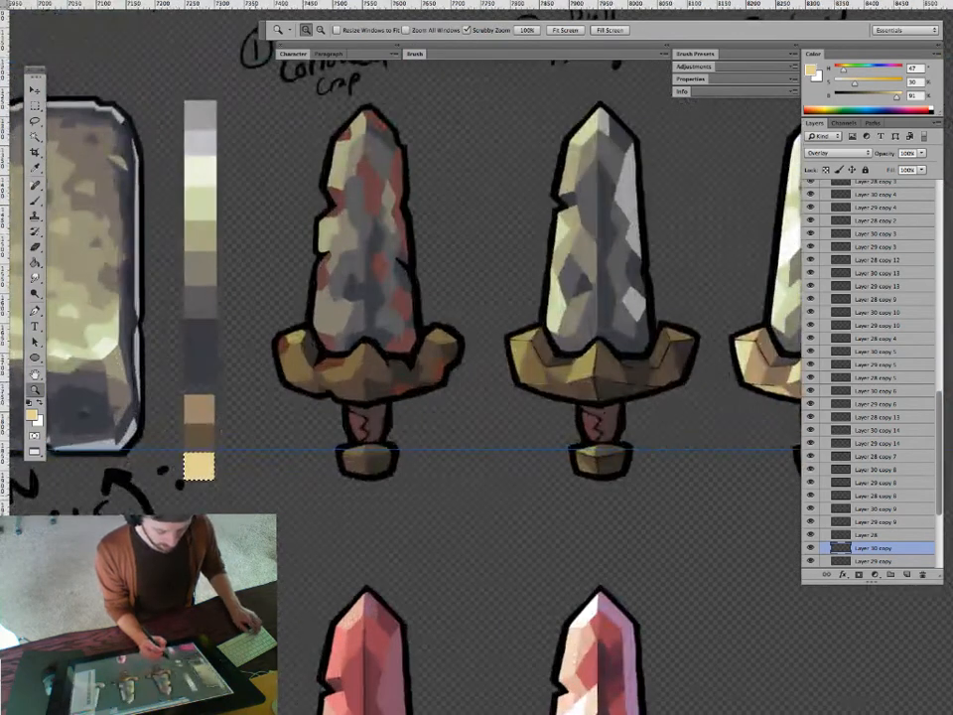
key("m")
left_click_drag(175, 393, 211, 514)
key("v")
key("m")
left_click_drag(176, 463, 249, 547)
key("v")
left_click_drag(206, 537, 216, 463)
key("m")
mouse_move(175, 403)
left_mouse_down()
mouse_move(233, 431)
mouse_move(210, 414)
left_mouse_up()
key("v")
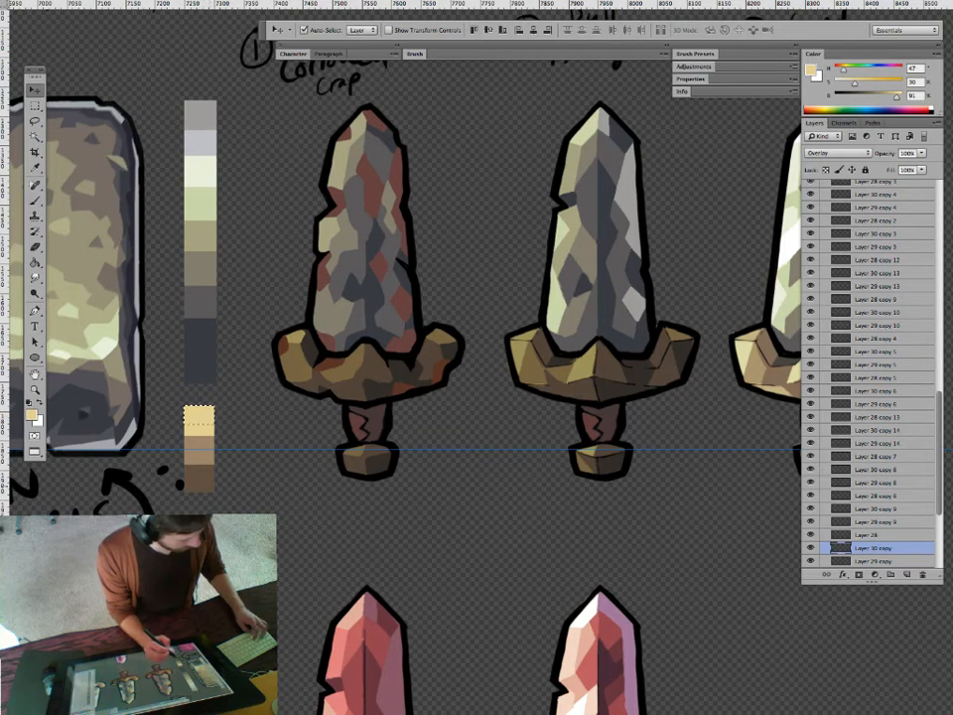
key("super+d")
Delete the excess lower half of the darkest blade swatch and shift the remaining blade palette strip down.
left_click_drag(377, 465, 367, 464)
left_click(208, 357)
key("m")
left_click_drag(183, 396, 244, 363)
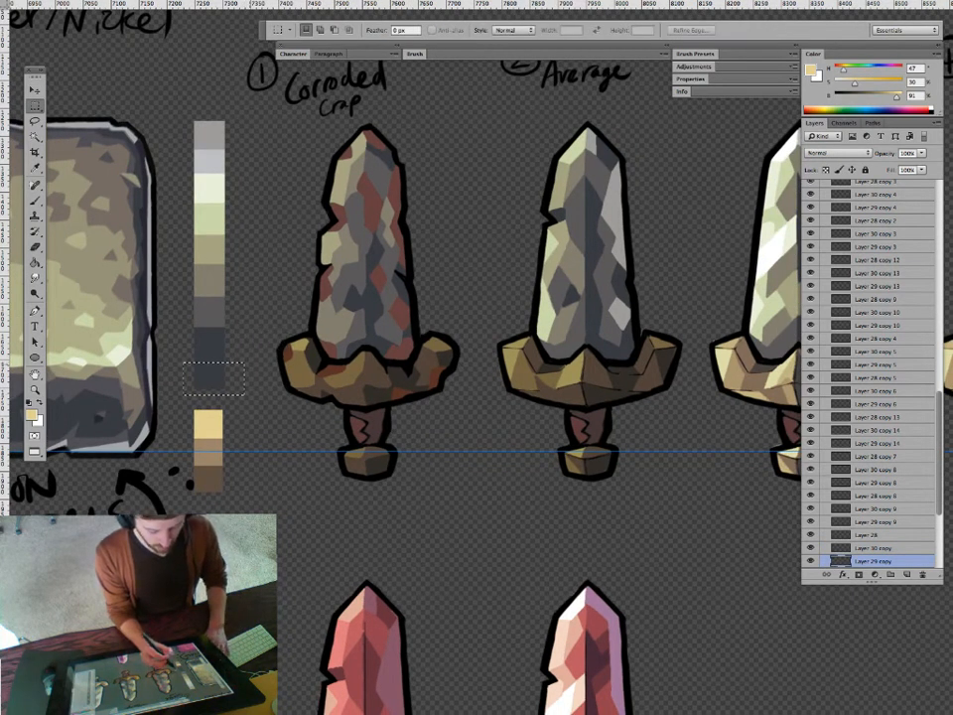
key("Delete")
key("super+d")
mouse_move(181, 95)
left_mouse_down()
mouse_move(233, 363)
mouse_move(219, 351)
mouse_move(220, 362)
left_mouse_up()
key("v")
key("m")
key("super+d")
Extend the blade palette strip with a top swatch filled in the rust red sampled from the corroded blade.
mouse_move(179, 136)
left_mouse_down()
mouse_move(237, 185)
mouse_move(219, 163)
mouse_move(219, 140)
left_mouse_up()
key("v")
key("g")
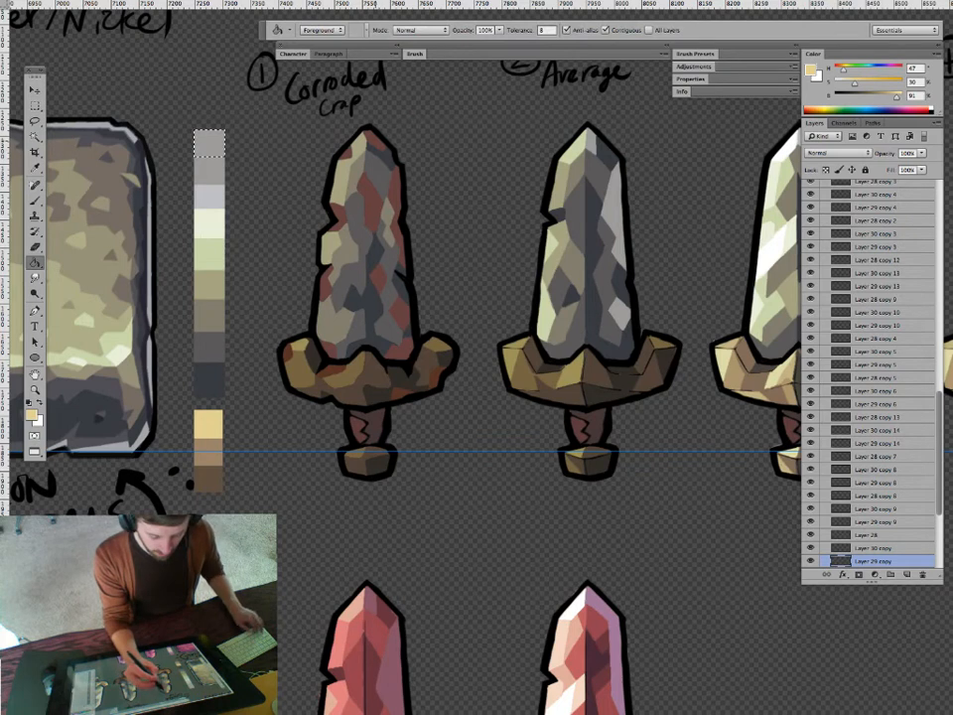
left_click(375, 142, "alt")
left_click(208, 143)
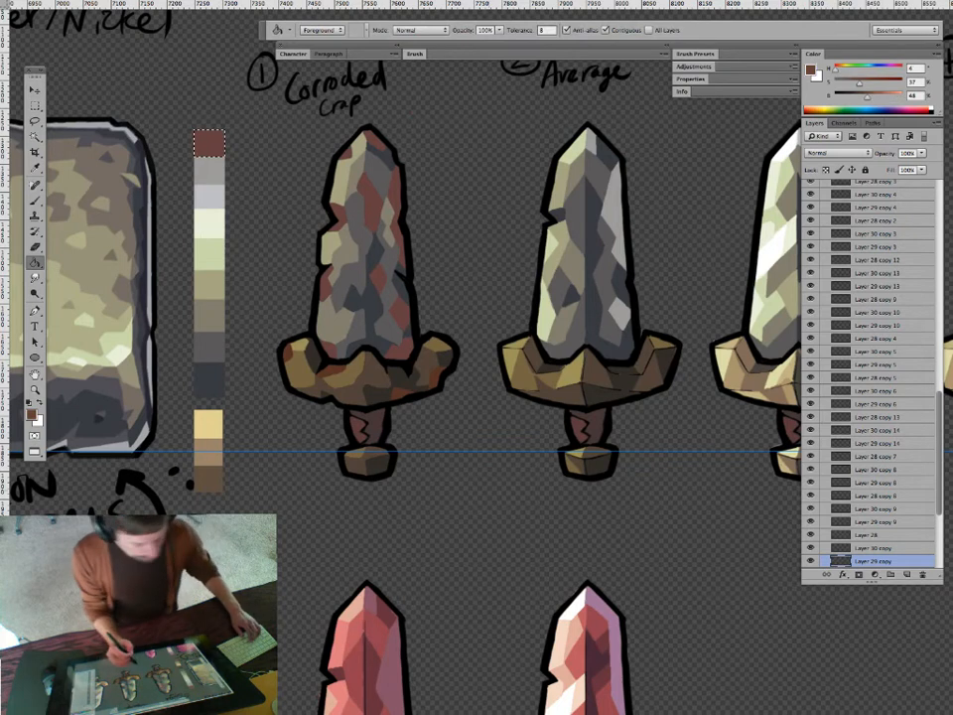
key("super+d")
Select the whole common-metals sword row together with its palette strip and handwritten labels.
key("z")
left_click_drag(486, 500, 405, 500)
left_click_drag(516, 447, 361, 447)
left_click_drag(227, 401, 248, 400)
key("v")
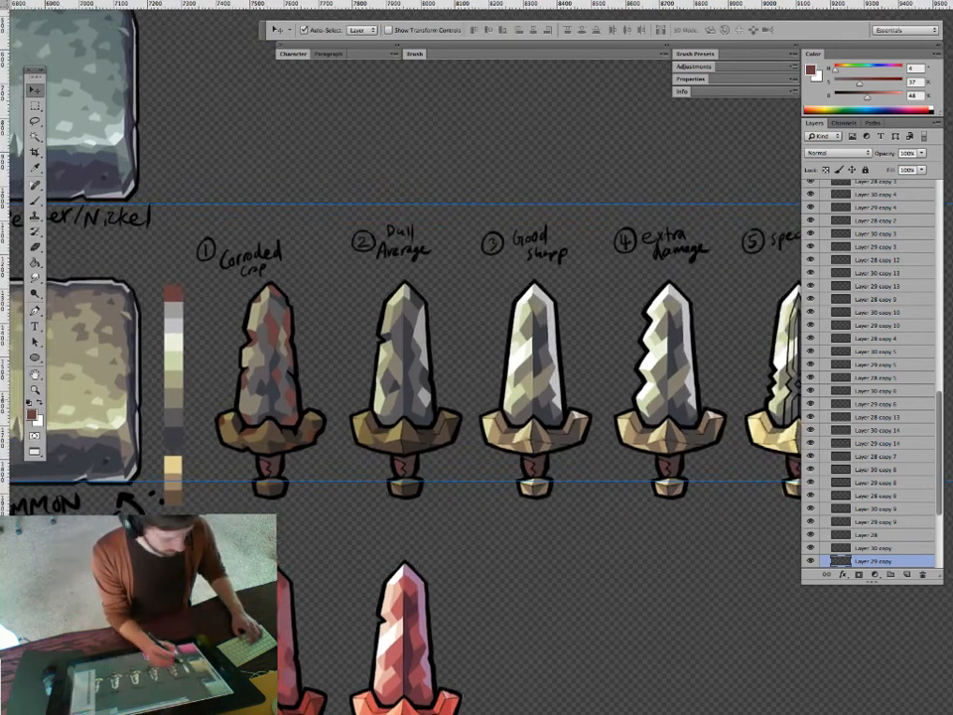
left_click_drag(497, 417, 418, 388)
key("m")
left_click_drag(71, 208, 787, 522)
left_click_drag(397, 447, 494, 392)
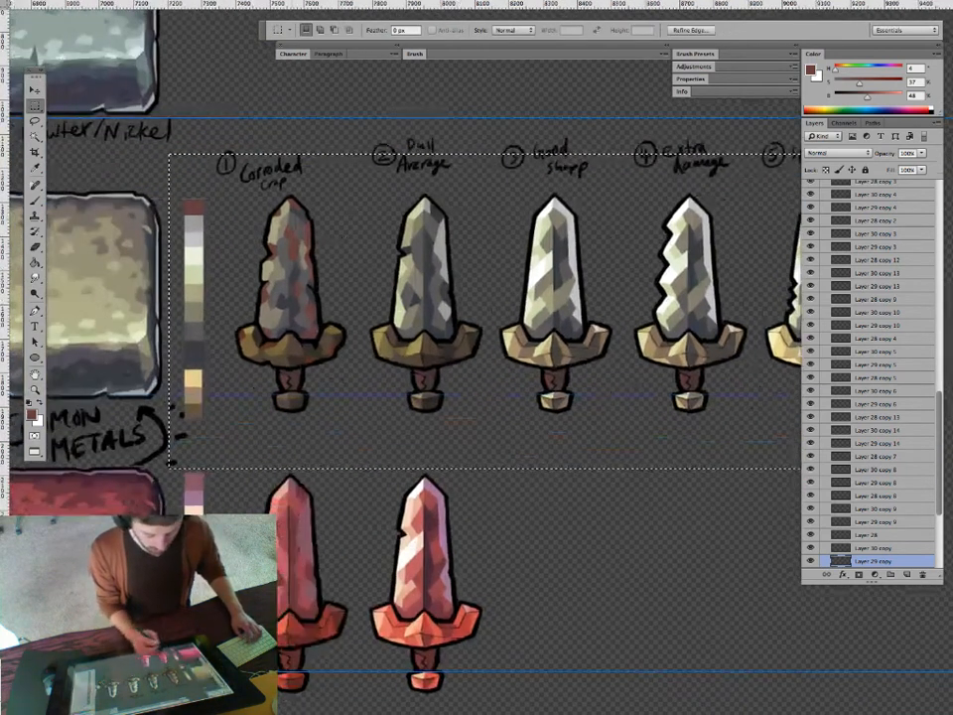
Try replacing the olive and khaki mid-tones of the selected swords with two reds sampled from the bronze palette.
key("g")
left_click(194, 480, "alt")
left_click_drag(427, 417, 400, 457)
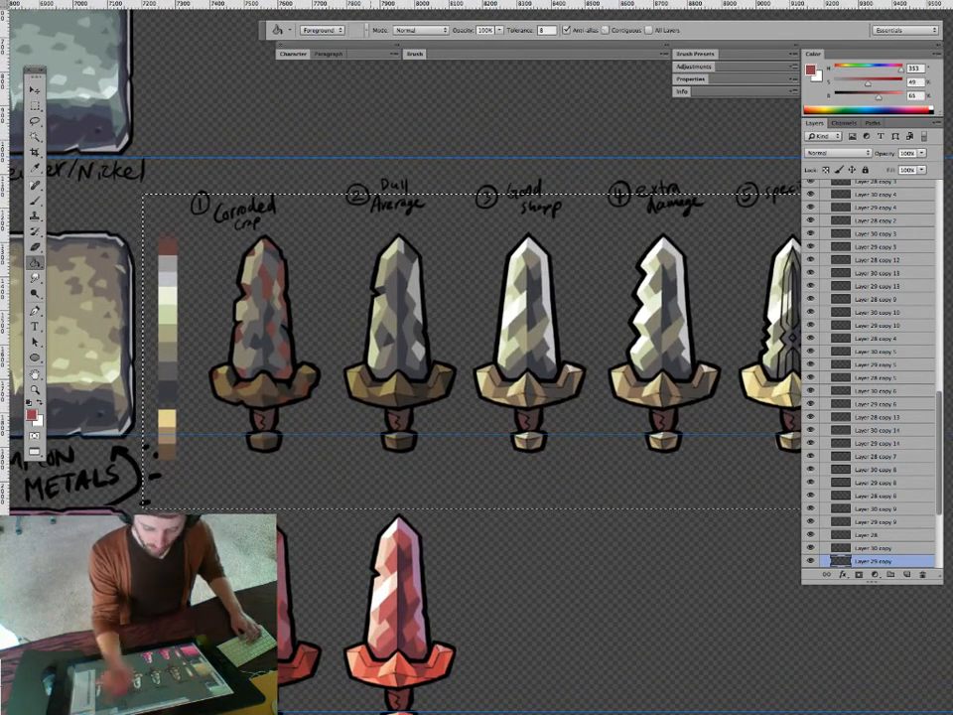
left_click(168, 333)
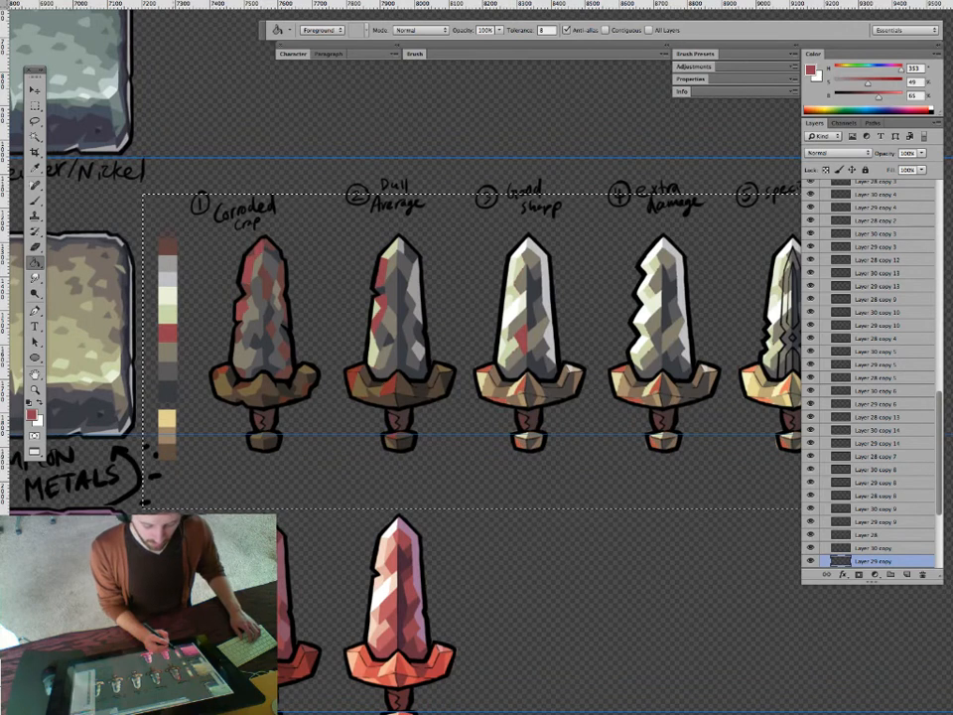
left_click(168, 631, "alt")
left_click(168, 348)
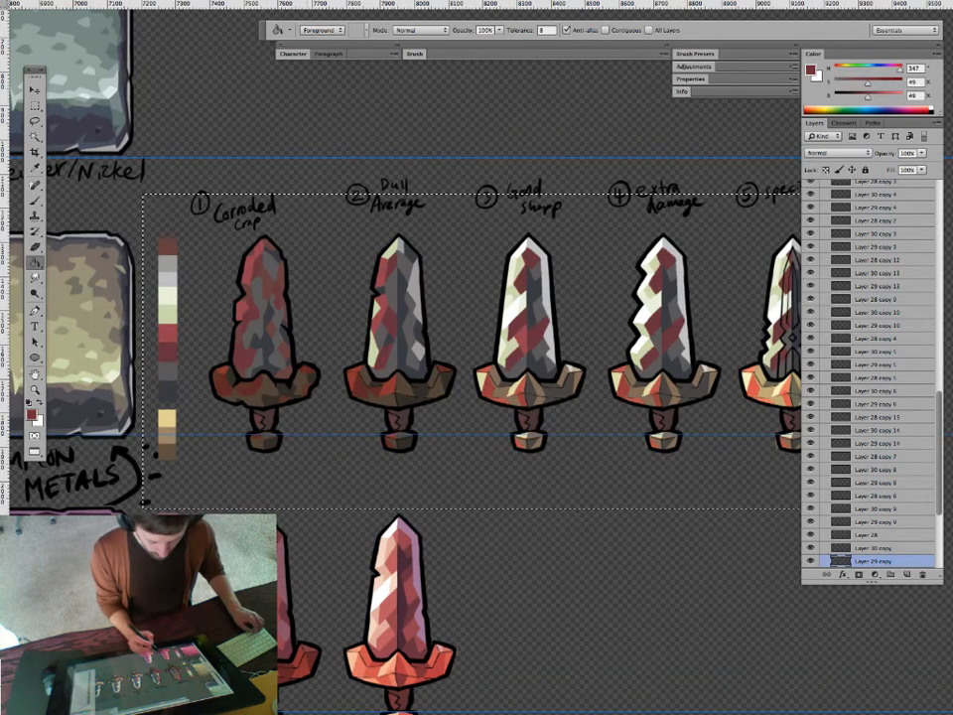
Try replacing the dark greys of the selected swords with deep maroon and near-black purple sampled from the bronze row.
left_click(168, 651, "alt")
left_click(168, 371)
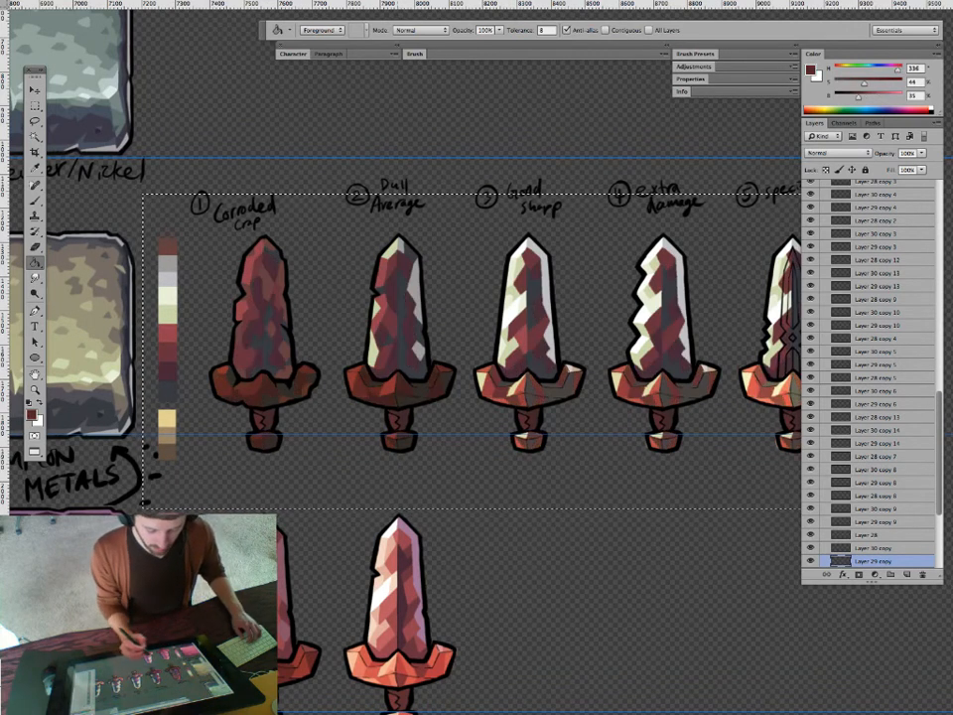
left_click(139, 574, "alt")
left_click(167, 381)
left_click_drag(438, 576, 424, 574)
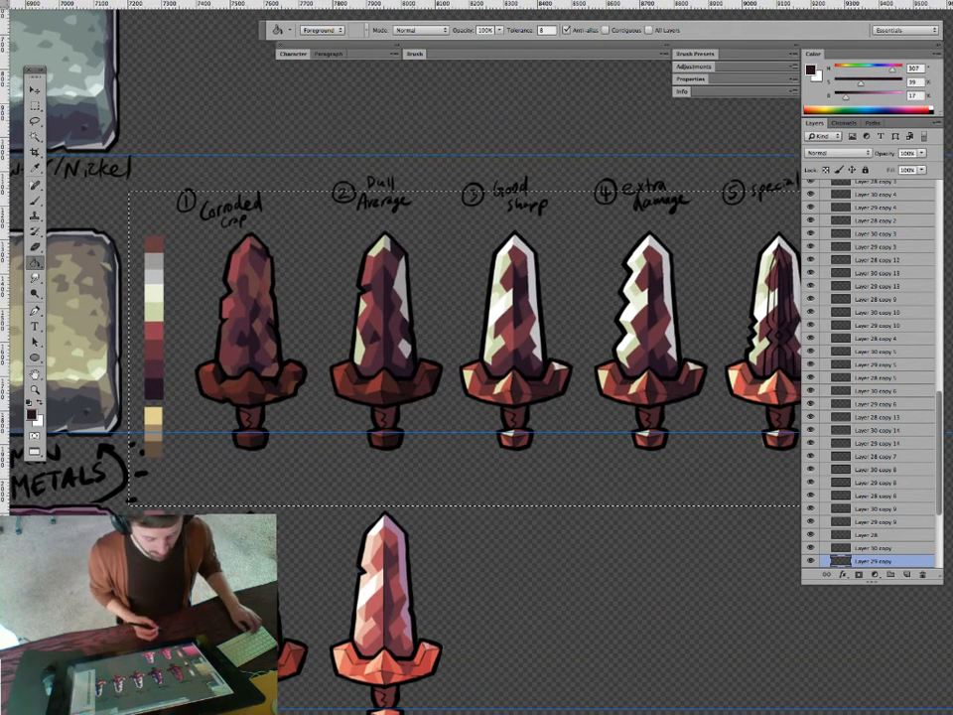
Undo the bronze-coloured fills on the common-metals swords and palette.
key("super+alt+z")
key("super+alt+z")
key("super+alt+z")
key("super+alt+z")
key("super+alt+z")
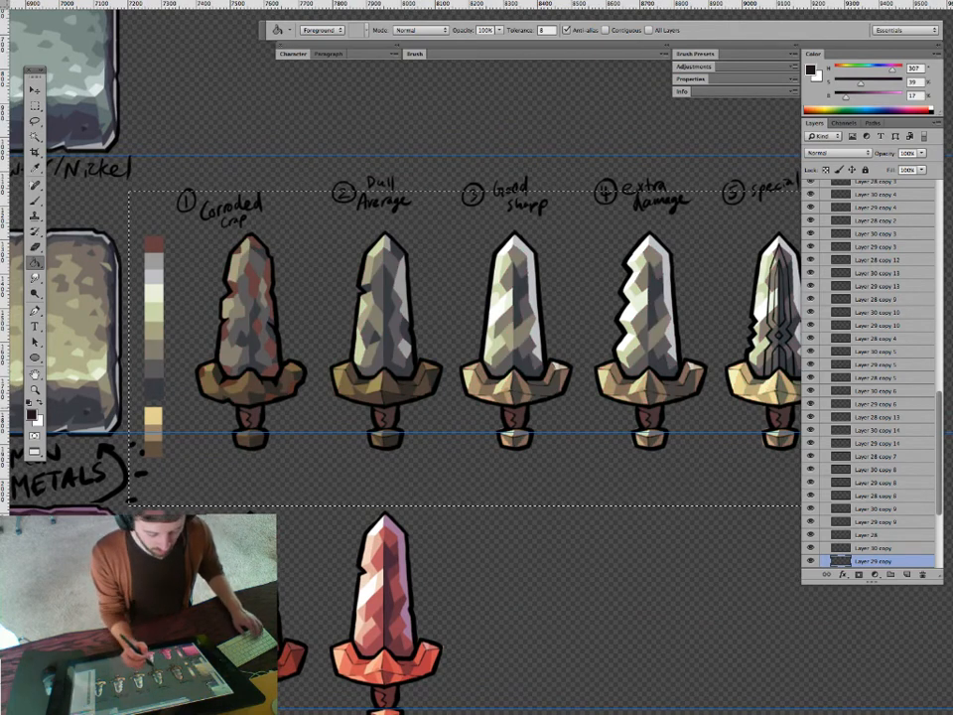
Try recolouring the corroded sword's rust patches and swatch brown, with hue 32, saturation 37 and brightness 51.
left_click_drag(398, 477, 387, 493)
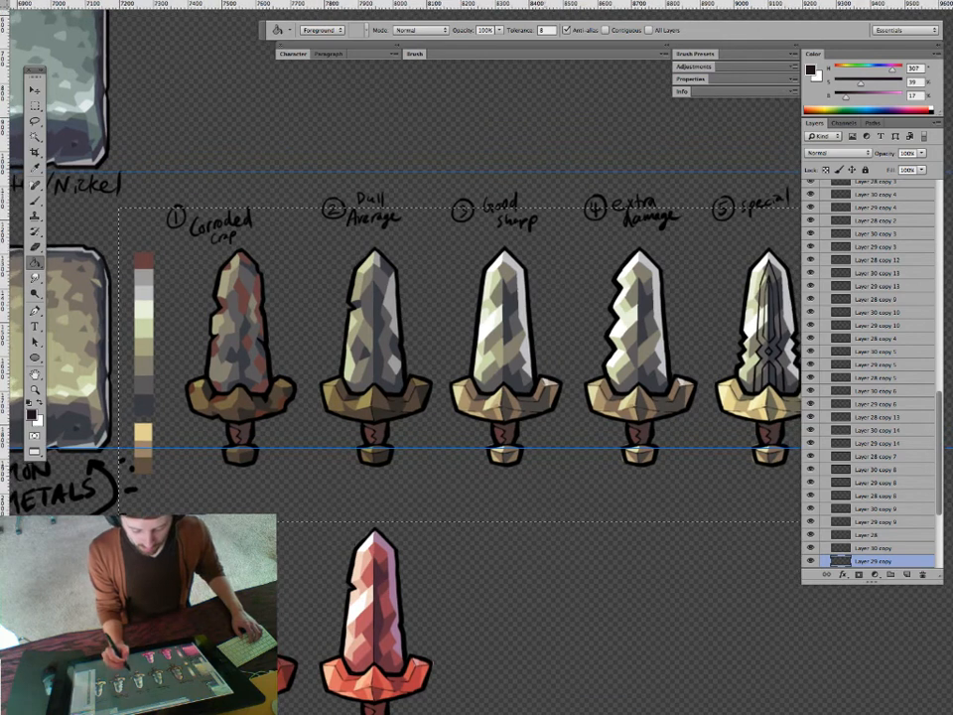
left_click(145, 262, "alt")
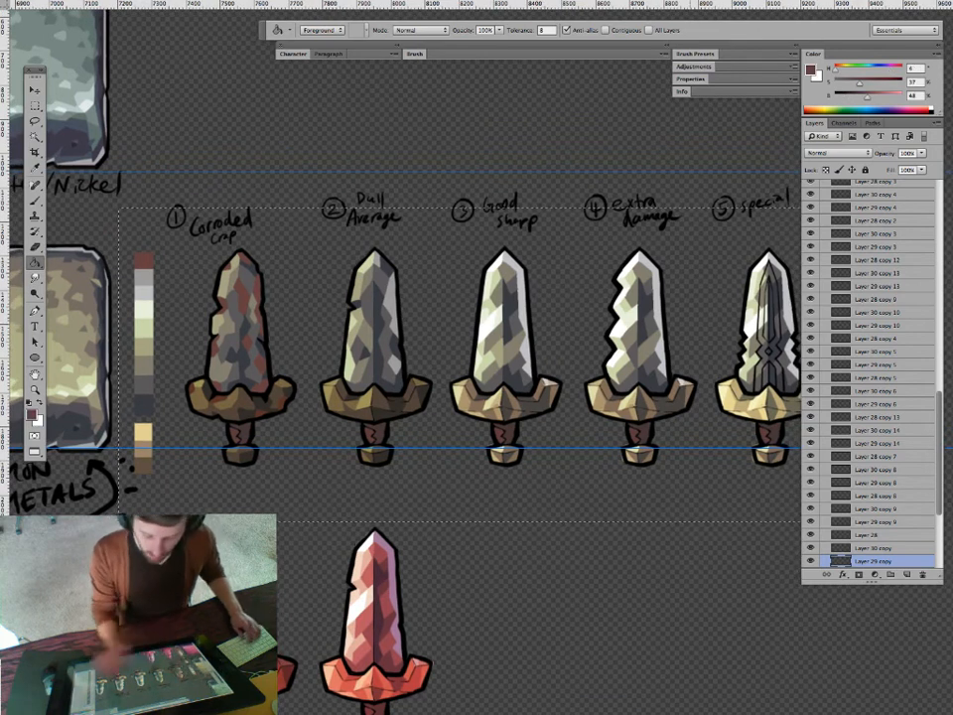
left_click_drag(398, 347, 532, 348)
left_click(364, 298, "alt")
left_click_drag(845, 84, 853, 83)
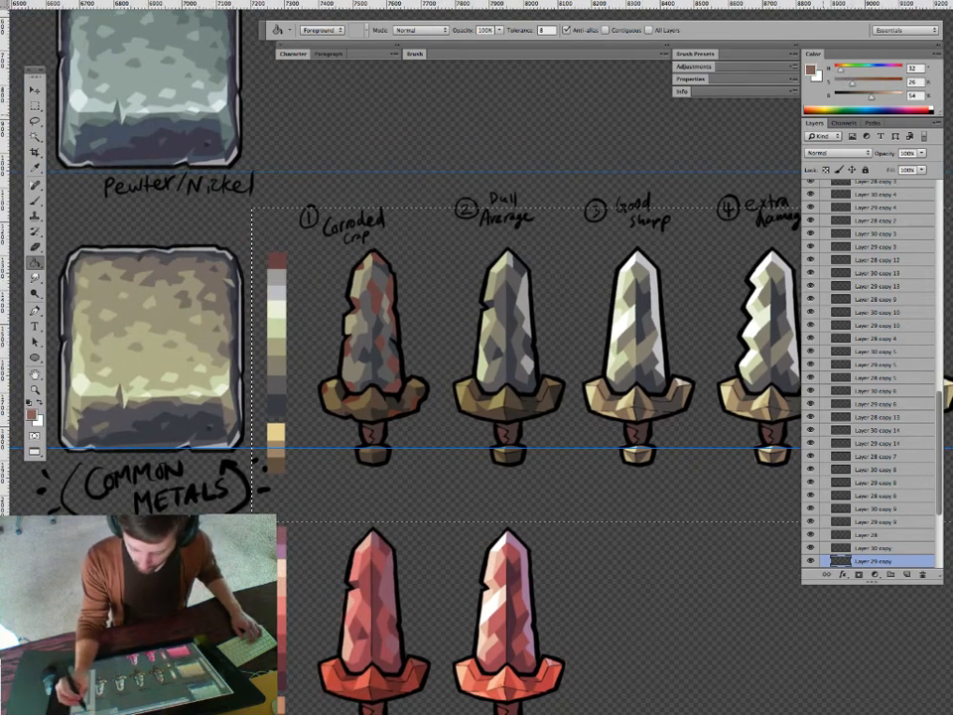
left_click(275, 260)
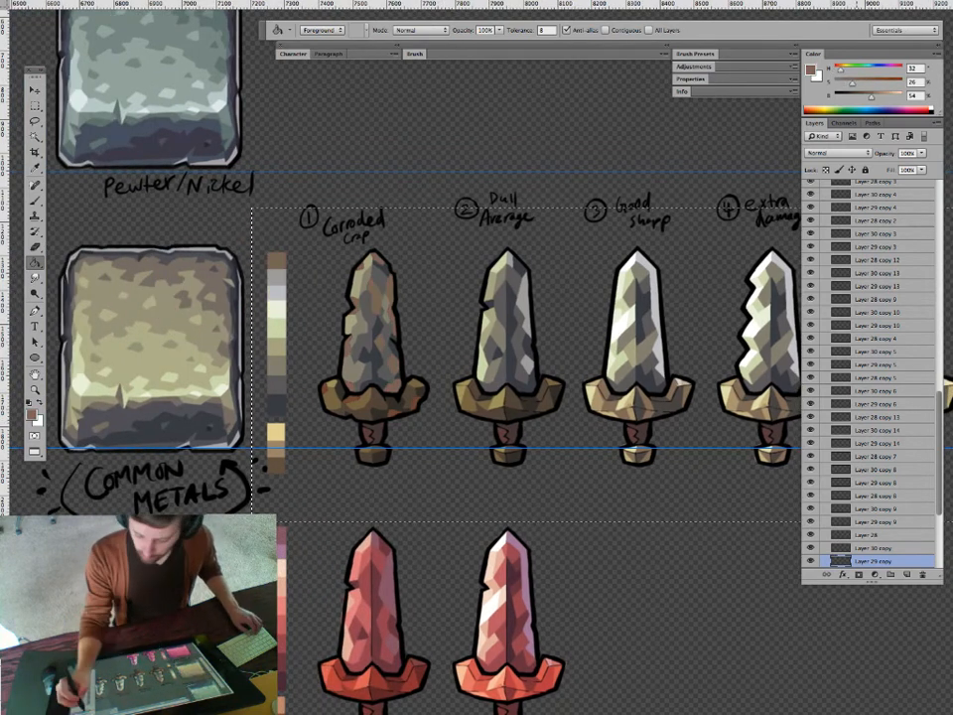
left_click(276, 260, "alt")
left_click(389, 298)
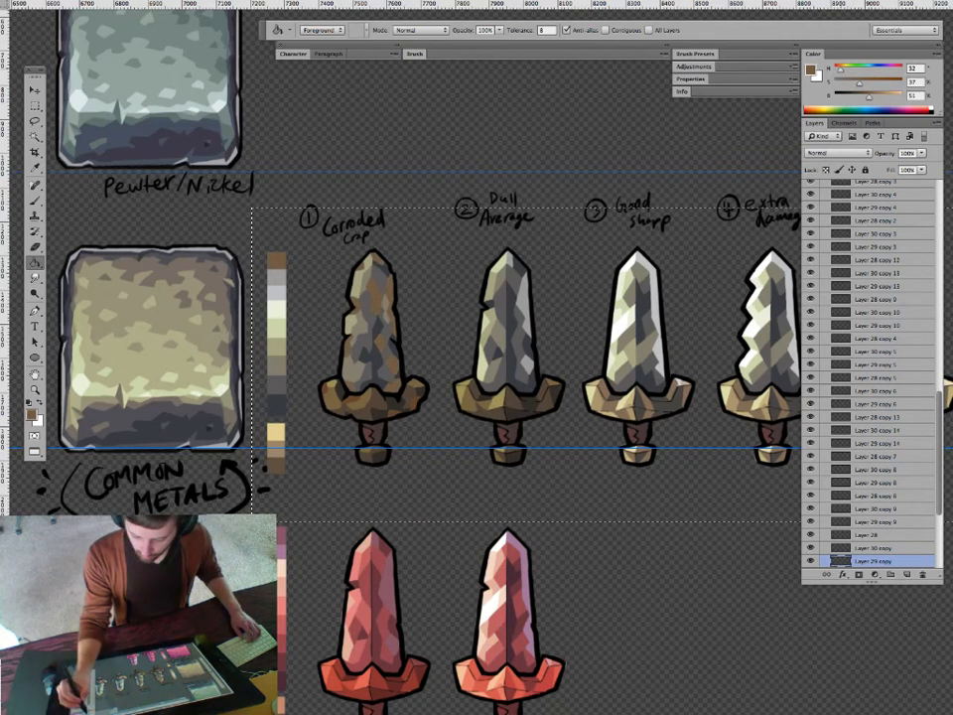
Try a darker, redder rust on the patches and swatch, with hue 19, saturation 46 and brightness 39.
left_click_drag(870, 97, 839, 71)
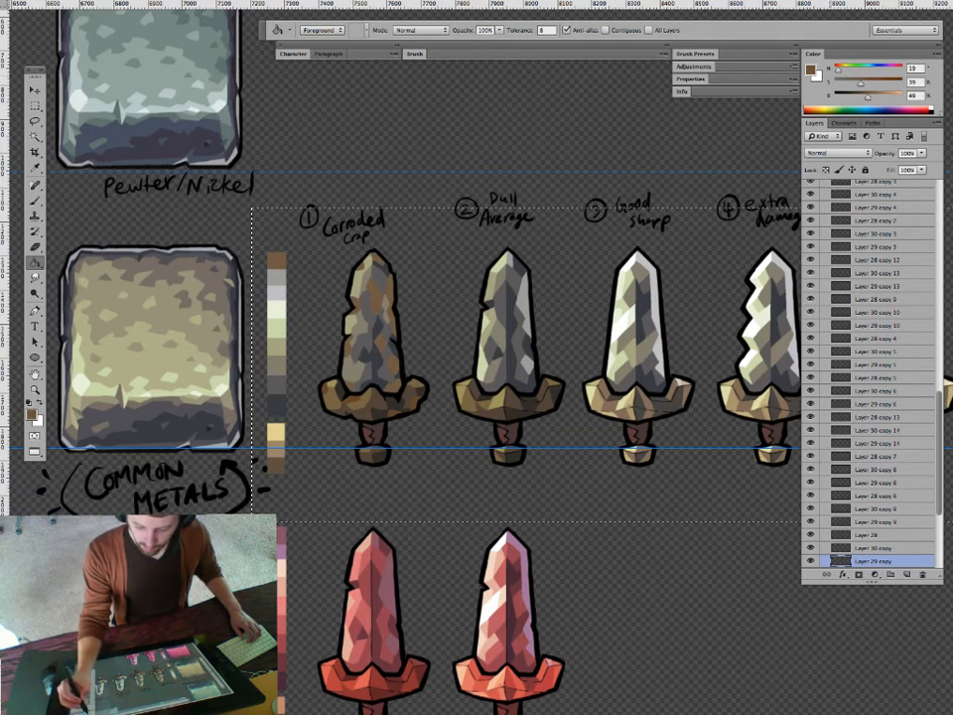
left_click_drag(397, 566, 389, 567)
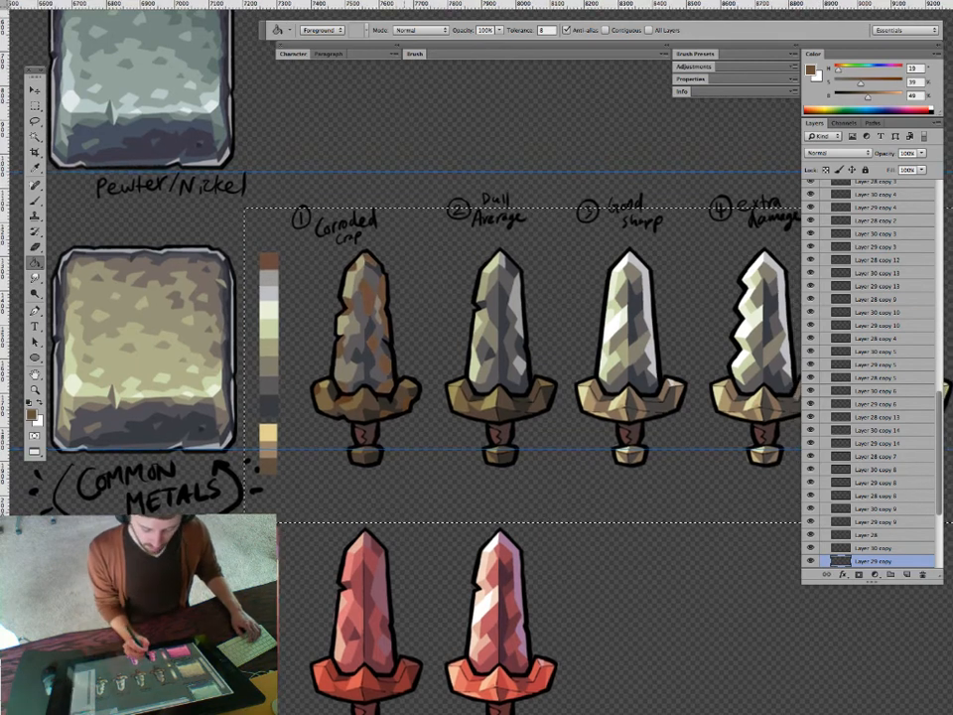
left_click_drag(868, 97, 861, 98)
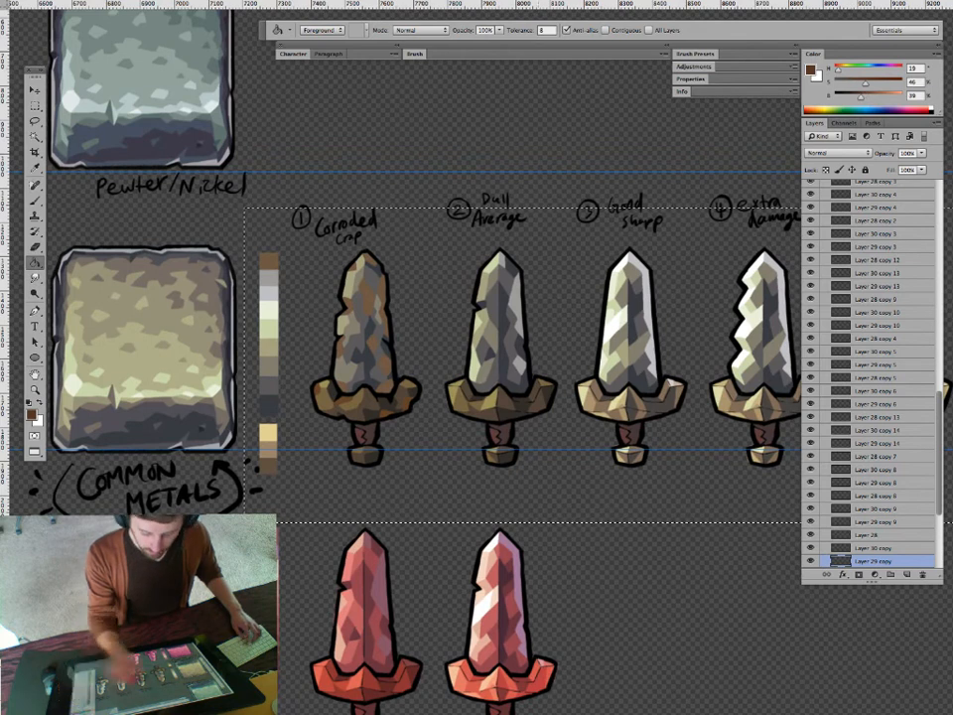
left_click(267, 261)
left_click_drag(437, 541, 378, 542)
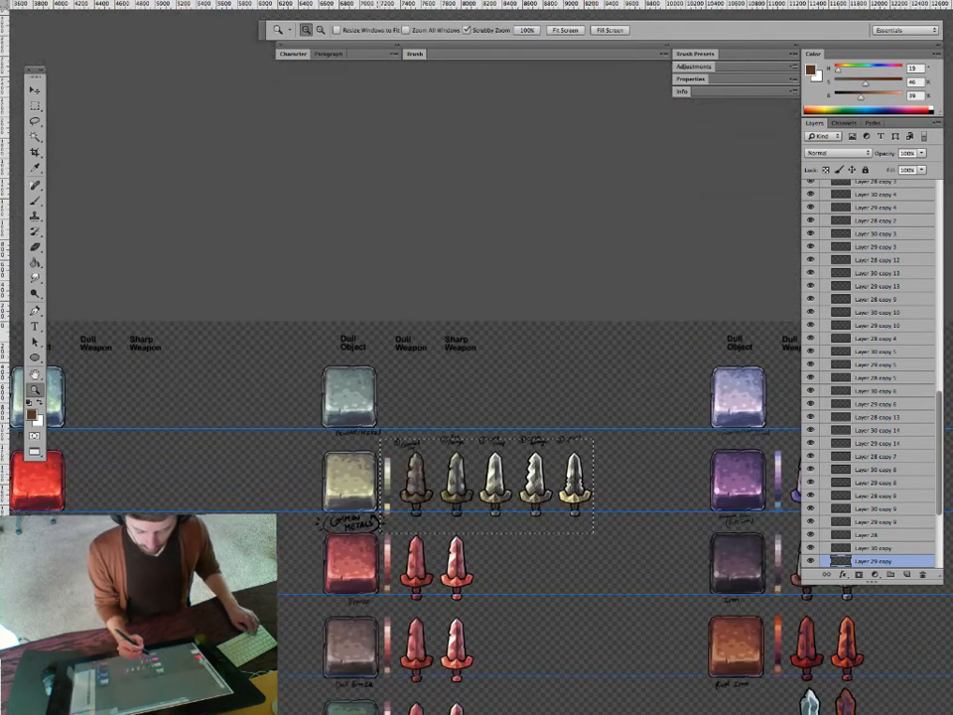
mouse_move(410, 464)
left_mouse_down()
mouse_move(495, 463)
mouse_move(457, 352)
left_mouse_up()
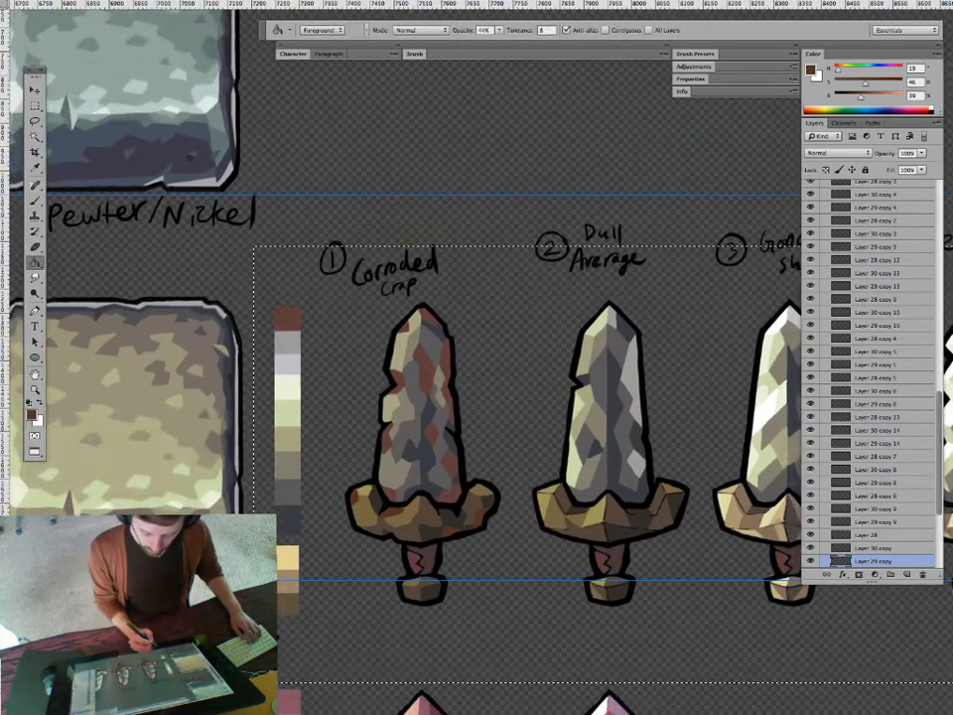
Blend brown with hue 32, saturation 46 and brightness 59 into the rust swatch and patches at 44% fill opacity.
left_click(841, 69)
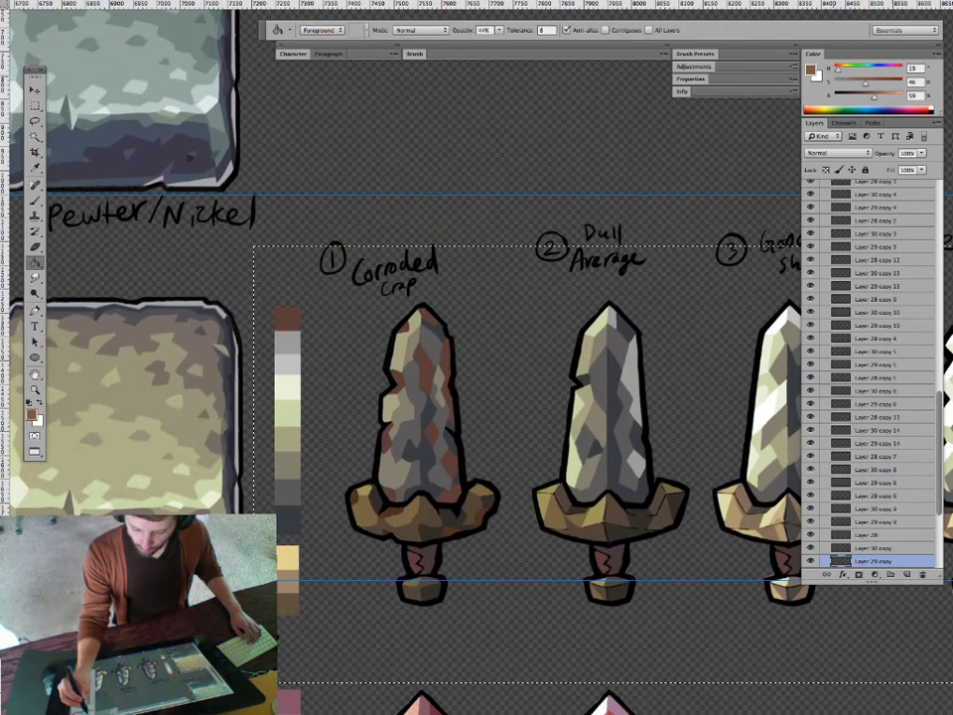
left_click(288, 318)
key("z")
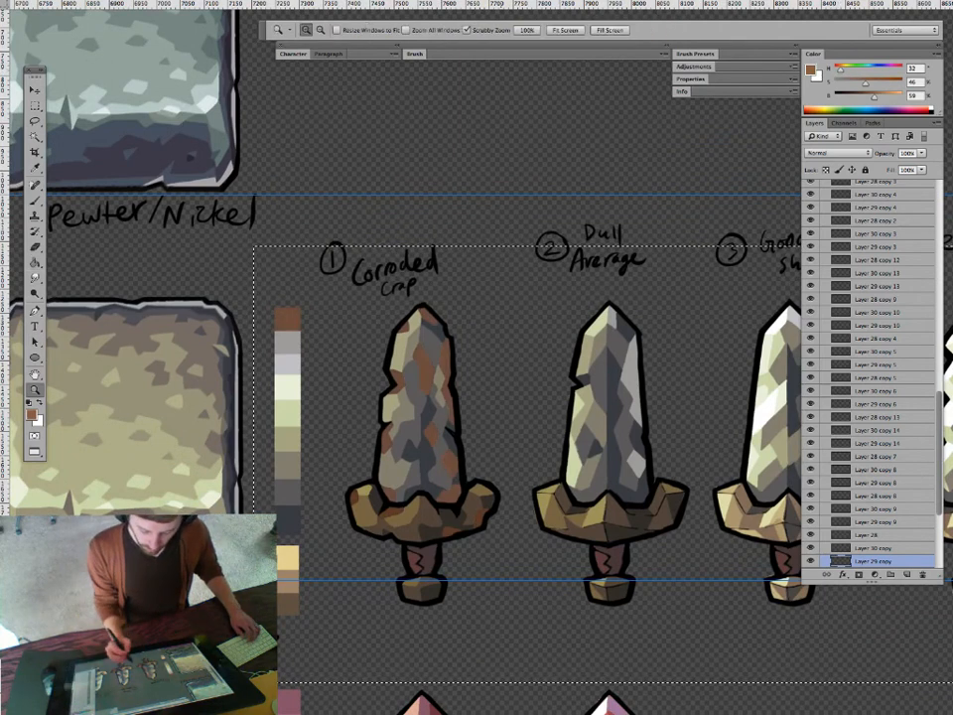
Adjust the rust tone with a dark brown of hue 19, saturation 49 and brightness 37, and clear the selection.
left_click_drag(515, 544, 417, 545)
left_click_drag(537, 477, 393, 388)
left_click_drag(349, 424, 446, 424)
key("g")
left_click(251, 340, "alt")
left_click(838, 70)
left_click(868, 83)
left_click(860, 96)
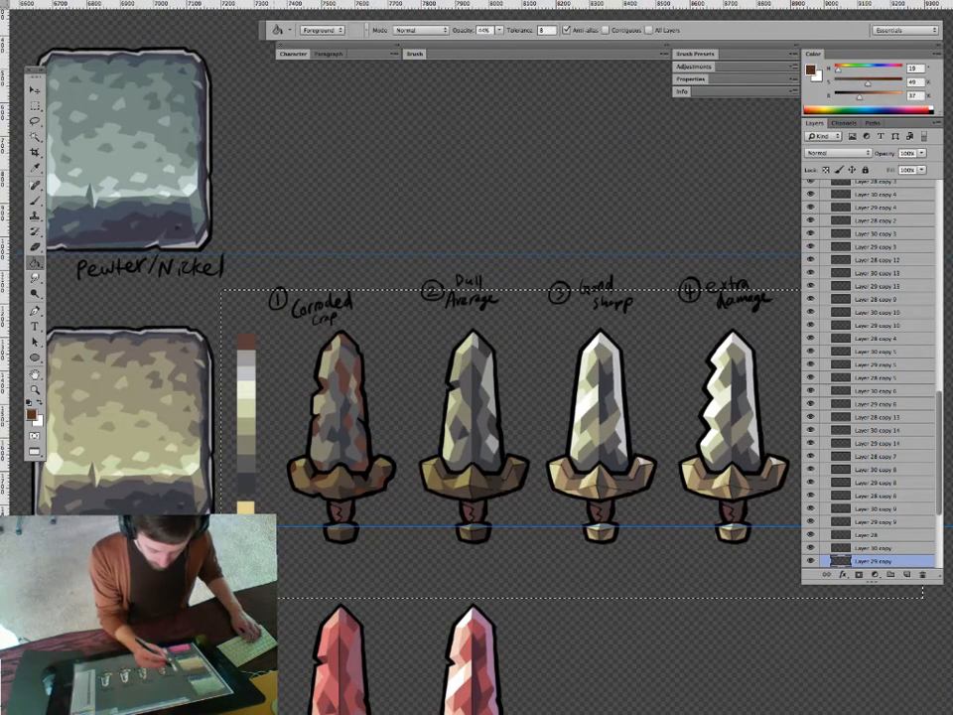
key("z")
left_click_drag(542, 398, 498, 397)
mouse_move(553, 470)
left_mouse_down()
mouse_move(480, 471)
mouse_move(375, 395)
left_mouse_up()
key("super+d")
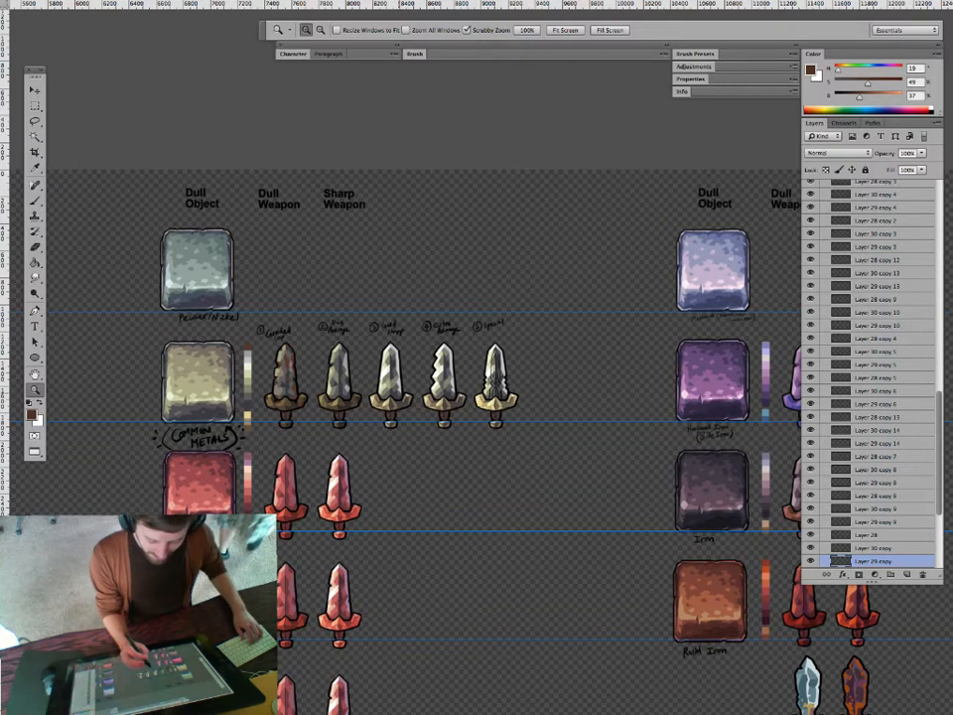
Touch up the black outline of the Dull Average blade on Layer 28 with the brush and eraser.
left_click_drag(393, 400, 466, 381)
left_click_drag(298, 367, 422, 371)
left_click_drag(425, 485, 348, 486)
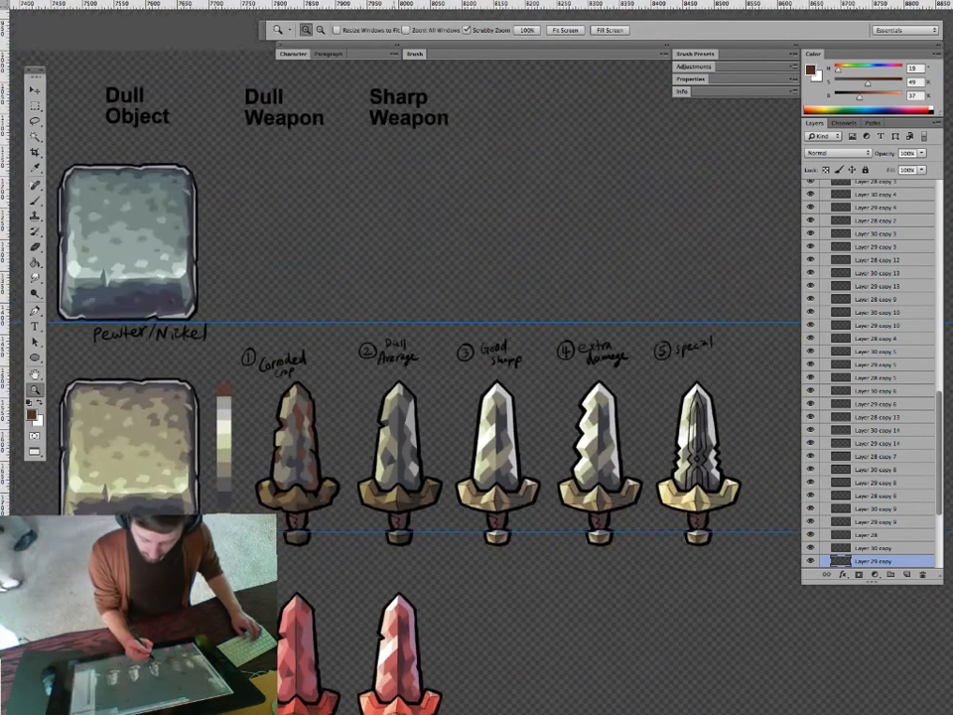
left_click_drag(412, 456, 486, 456)
left_click(341, 328, "super")
left_click(316, 281, "alt")
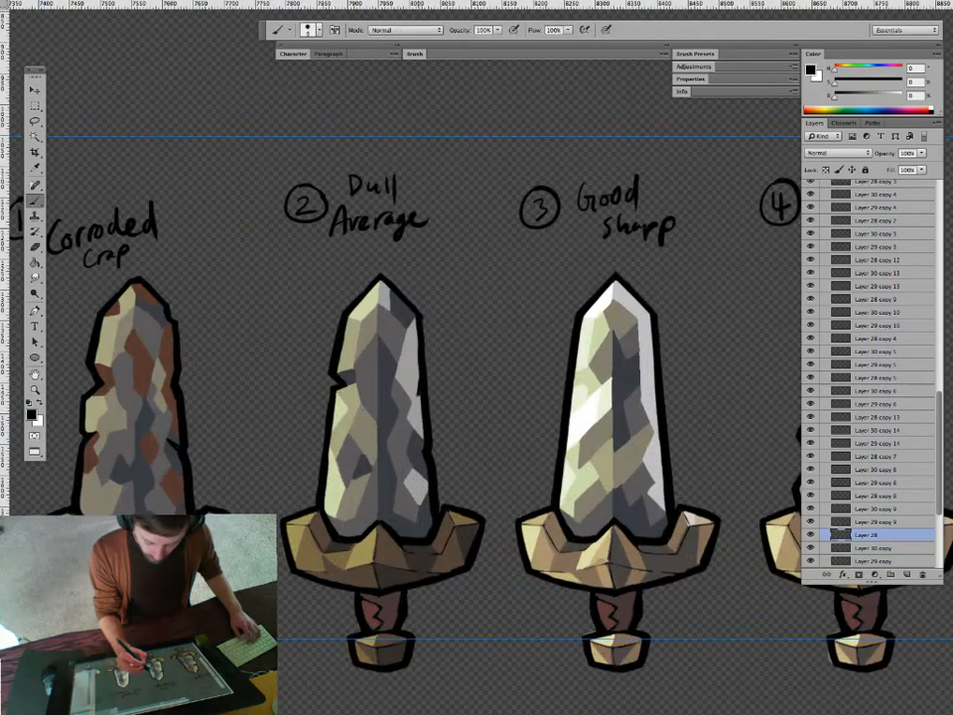
key("e")
key("b")
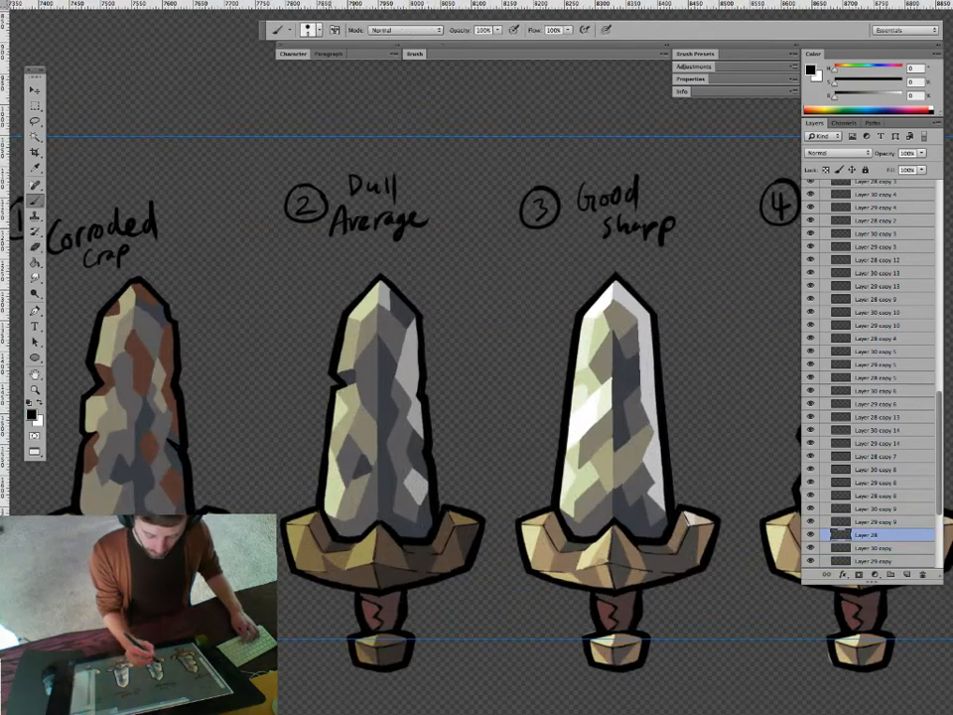
key("e")
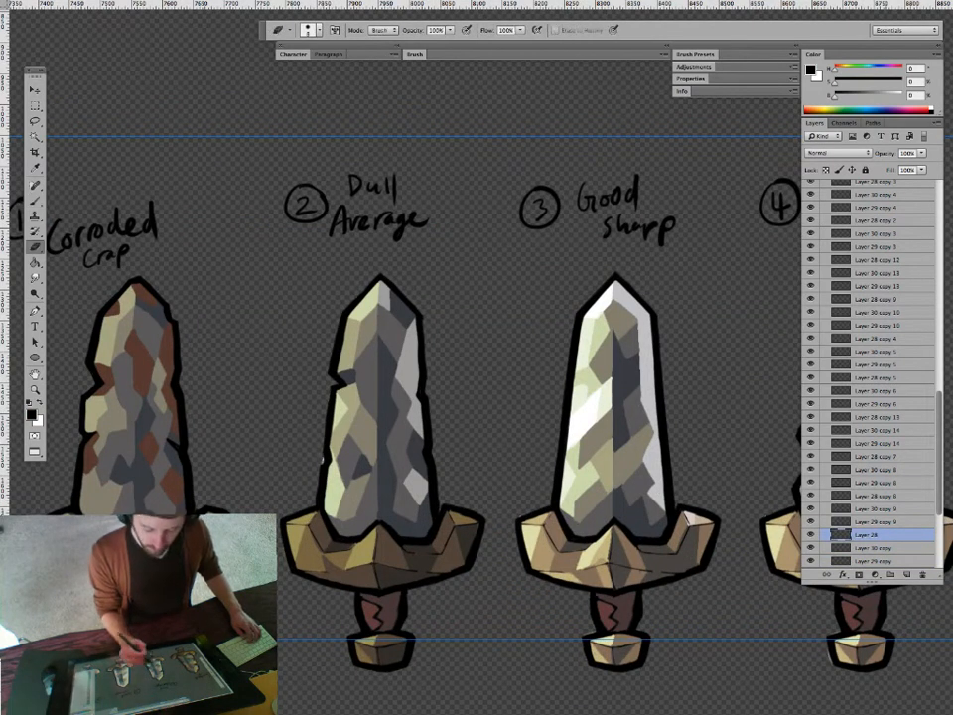
Examine the common-metals sword row from close up and at a distance, beside its palette strip and the bronze swords.
key("z")
left_click(380, 546, "super")
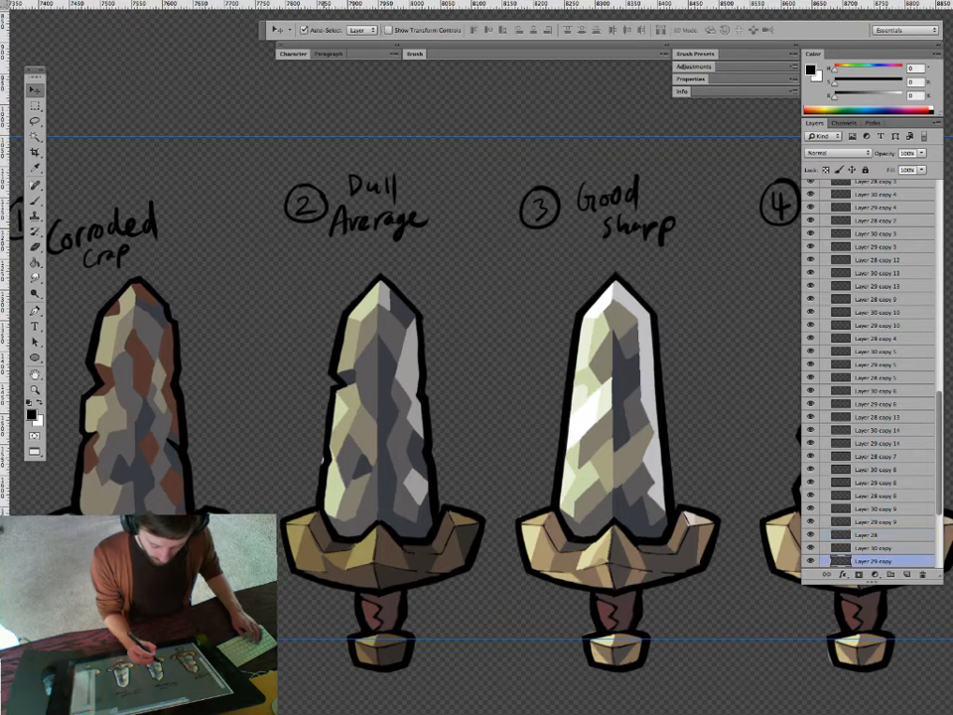
key("z")
left_click_drag(477, 484, 378, 484)
mouse_move(457, 483)
left_mouse_down()
mouse_move(317, 421)
mouse_move(397, 417)
left_mouse_up()
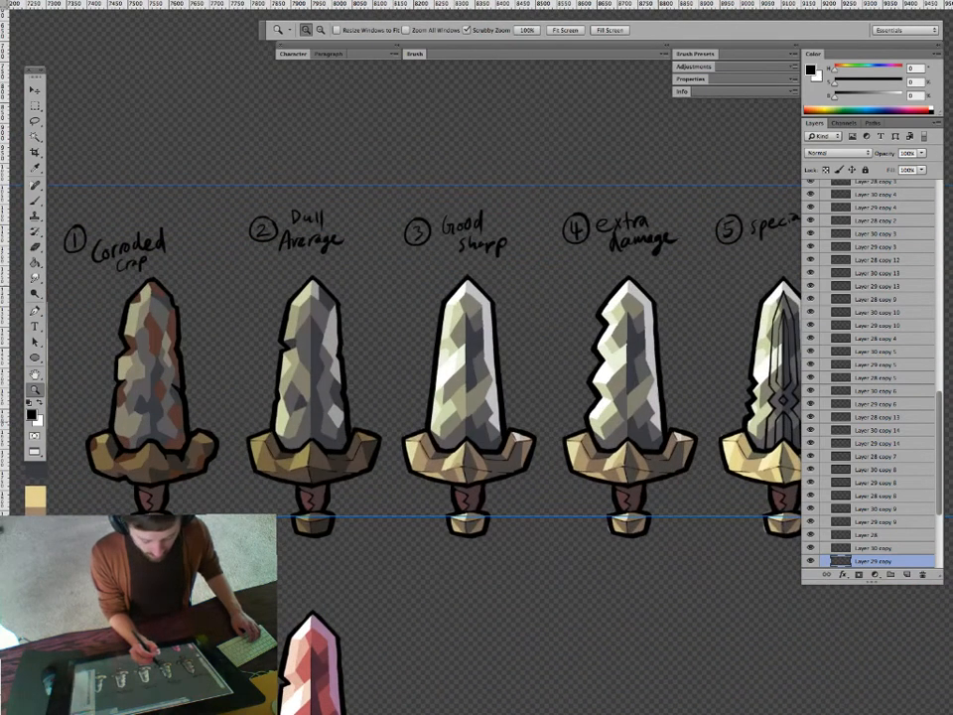
left_click_drag(326, 427, 300, 427)
left_click_drag(397, 457, 393, 429)
left_click_drag(476, 484, 472, 484)
left_click_drag(328, 502, 272, 502)
left_click_drag(477, 496, 339, 456)
left_click_drag(271, 444, 387, 444)
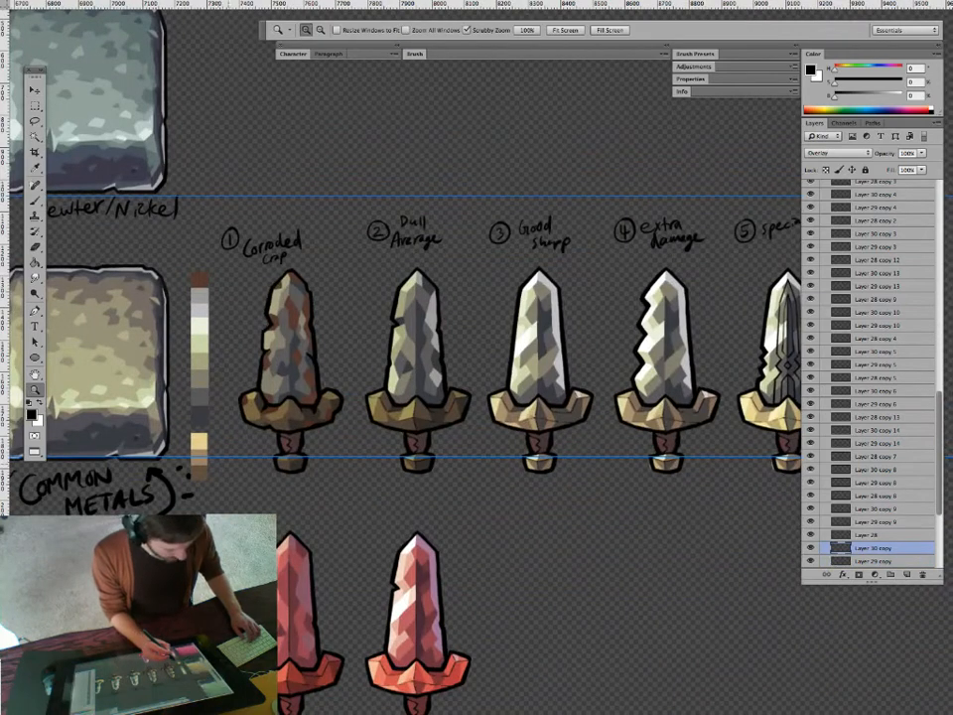
Select the lowest hilt swatch in the common-metals palette together with the Corroded Crap sword's hilt.
left_click_drag(221, 466, 277, 466)
key("m")
left_click_drag(169, 462, 186, 495)
key("v")
key("m")
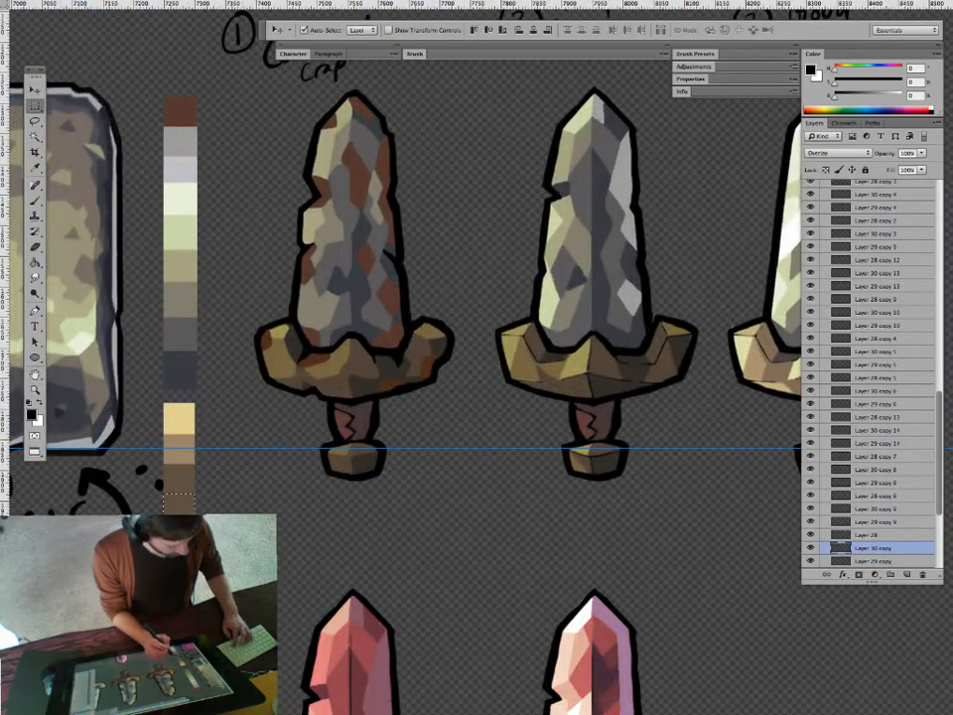
left_click_drag(245, 285, 475, 499)
Blend a brighter version of the sampled rust brown of hue 18 and saturation 61 into the Corroded Crap hilt at 18% fill opacity.
key("g")
left_click(429, 364, "alt")
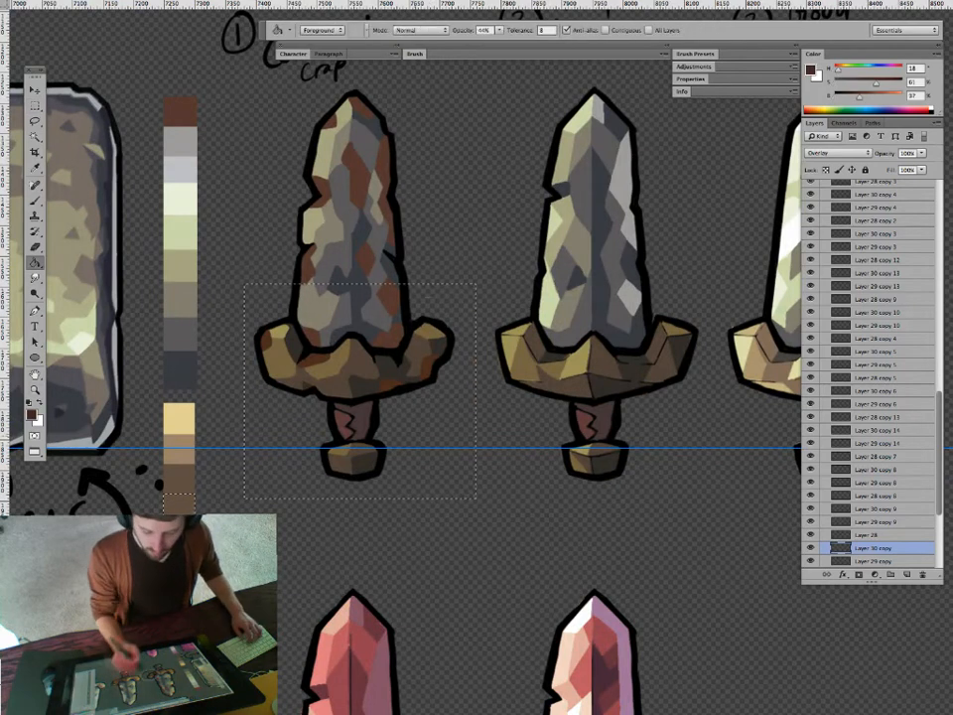
left_click_drag(499, 30, 486, 42)
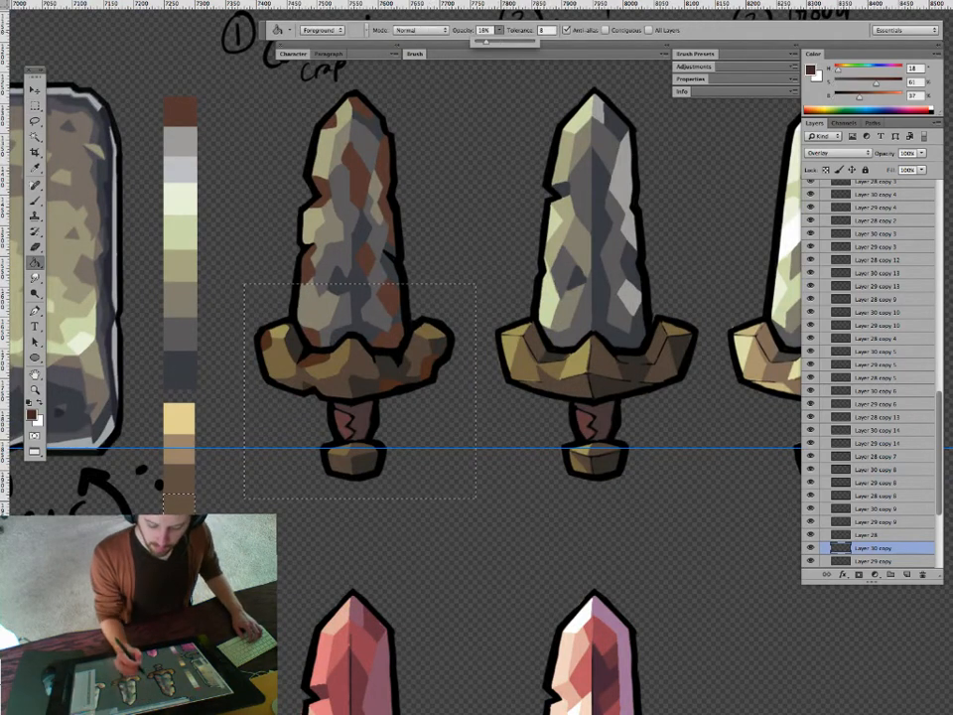
left_click_drag(860, 97, 872, 98)
left_click(412, 368)
key("z")
left_click_drag(407, 448, 298, 449)
left_click_drag(408, 417, 288, 406)
Tint the Corroded Crap hilt with a red of hue 3, saturation 71 and brightness 61, and clear the selection.
left_click_drag(876, 84, 836, 69)
key("g")
left_click(273, 410)
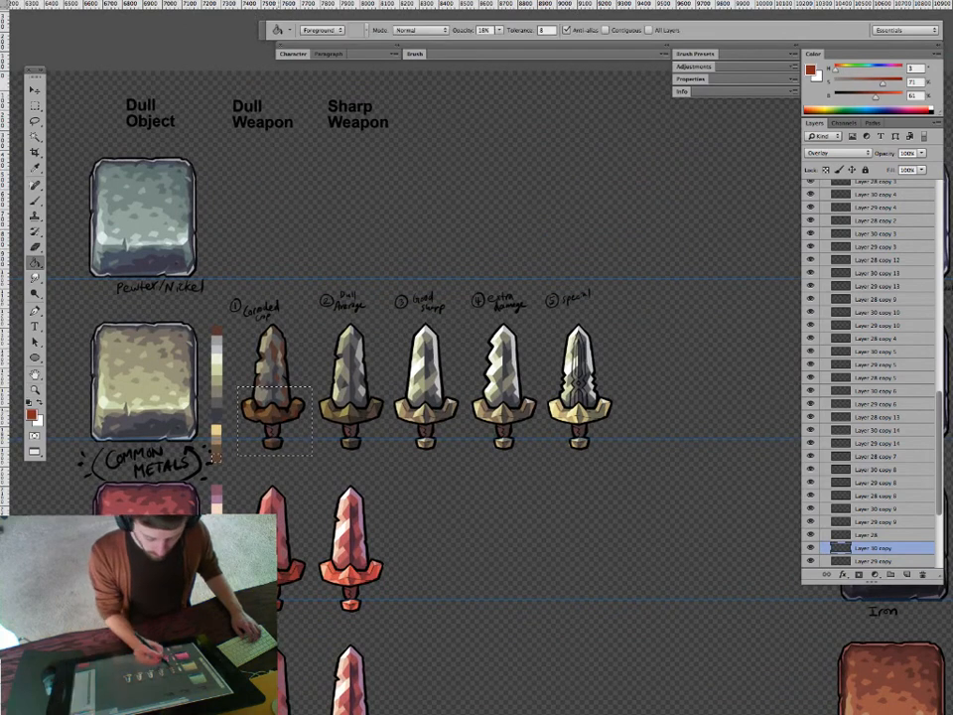
key("z")
mouse_move(326, 456)
left_mouse_down()
mouse_move(377, 454)
mouse_move(368, 448)
left_mouse_up()
key("super+d")
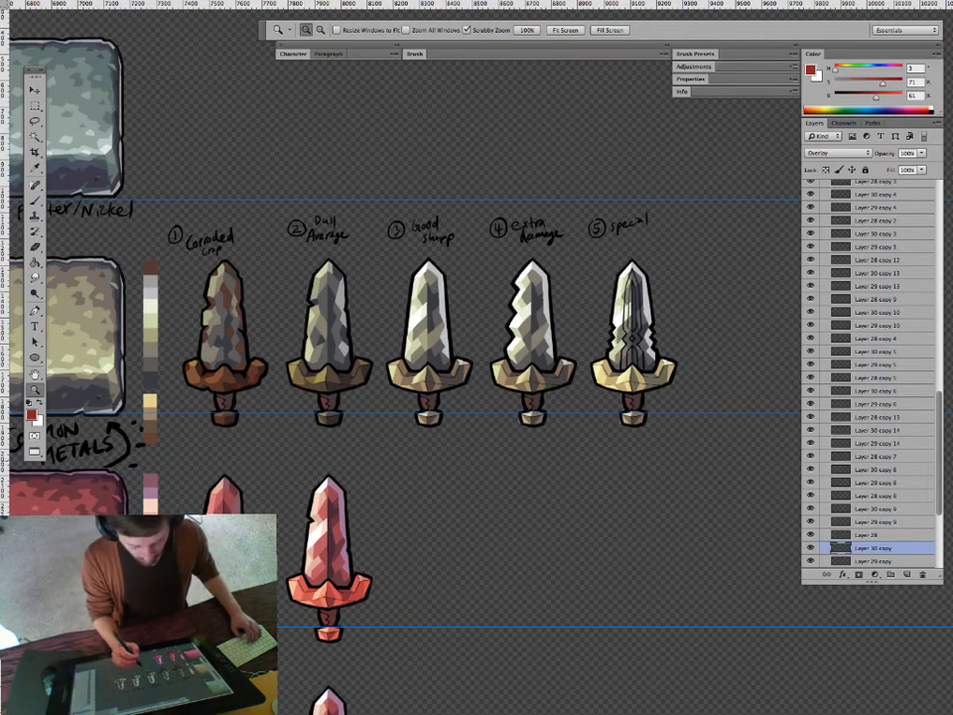
Examine the five common-metals swords from close up and across the whole material sheet, ending on the Special sword.
left_click_drag(536, 482, 485, 471)
left_click_drag(470, 426, 546, 426)
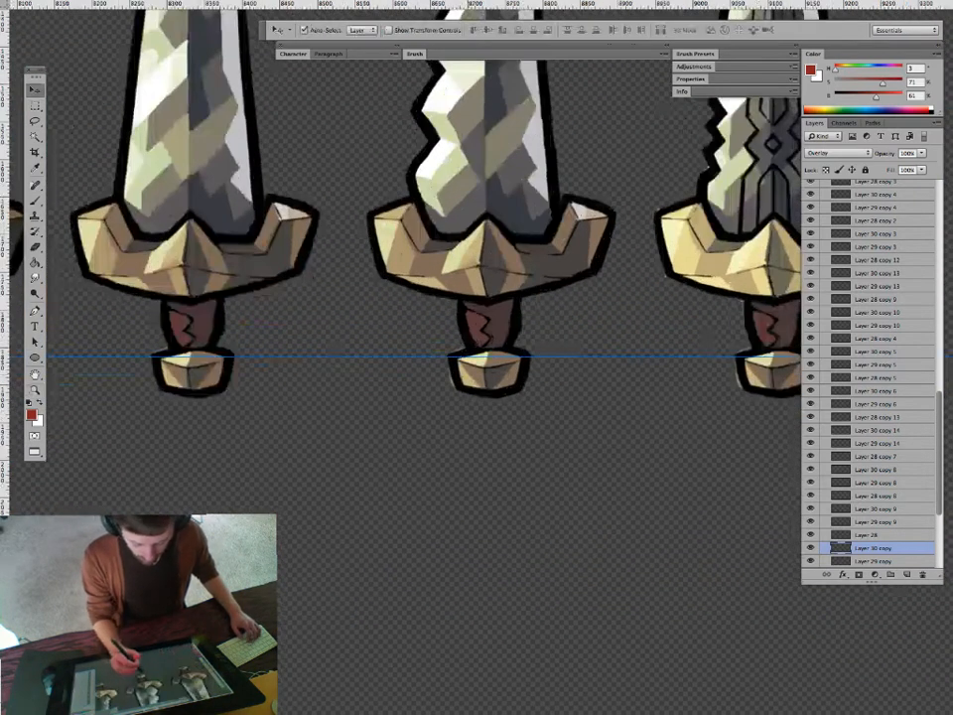
key("b")
mouse_move(437, 434)
left_mouse_down()
mouse_move(411, 434)
mouse_move(522, 491)
left_mouse_up()
left_click_drag(292, 415, 139, 417)
left_click_drag(446, 475, 409, 416)
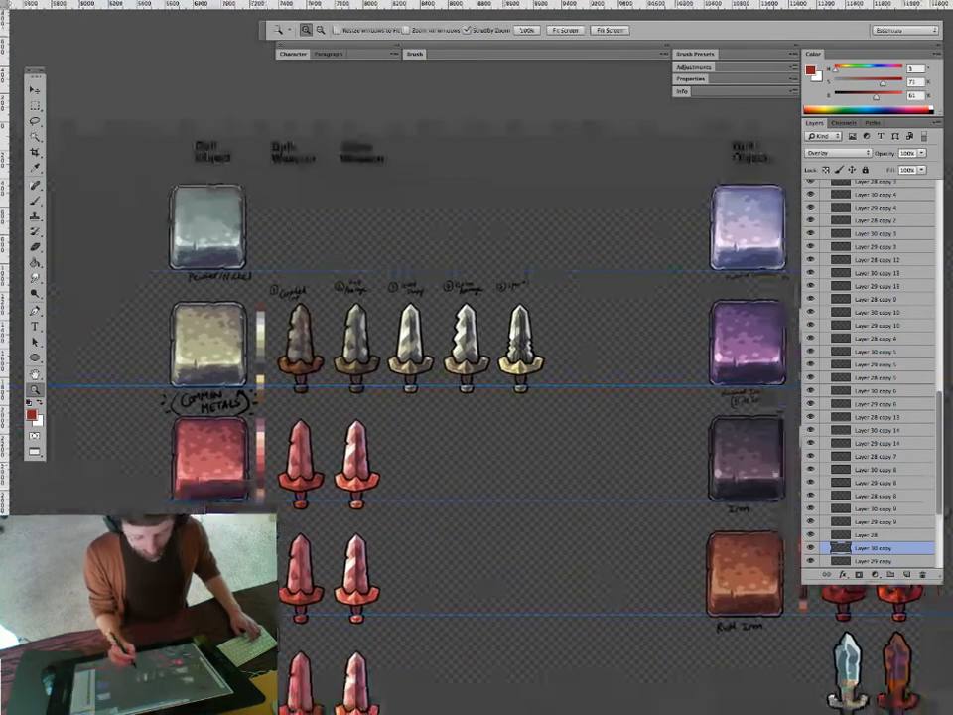
left_click_drag(500, 473, 468, 474)
left_click_drag(469, 427, 465, 331)
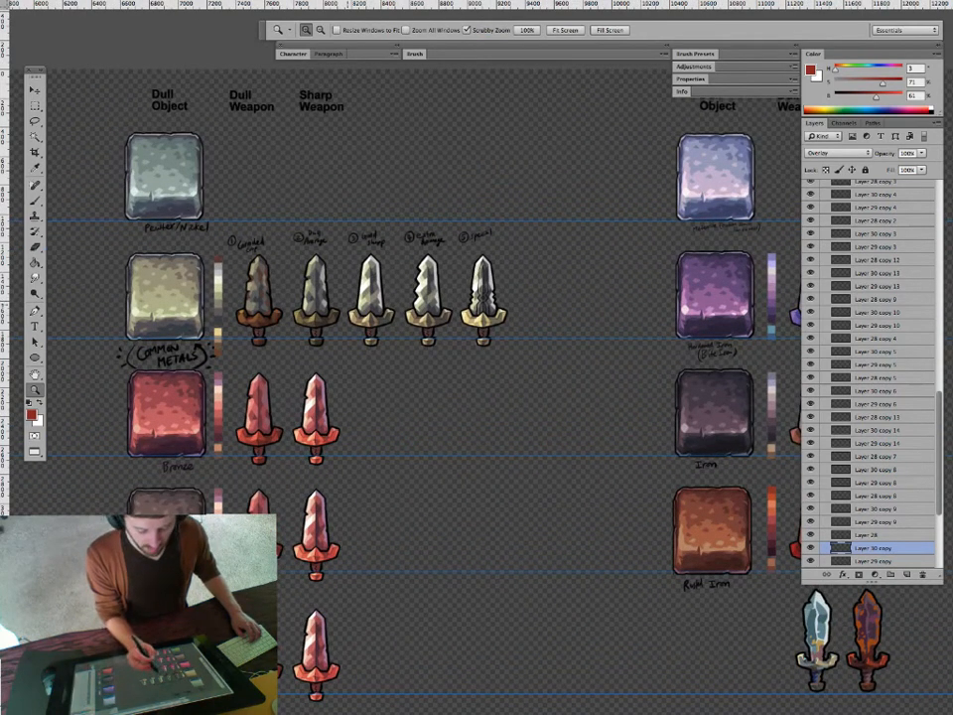
mouse_move(459, 338)
left_mouse_down()
mouse_move(483, 339)
mouse_move(469, 355)
left_mouse_up()
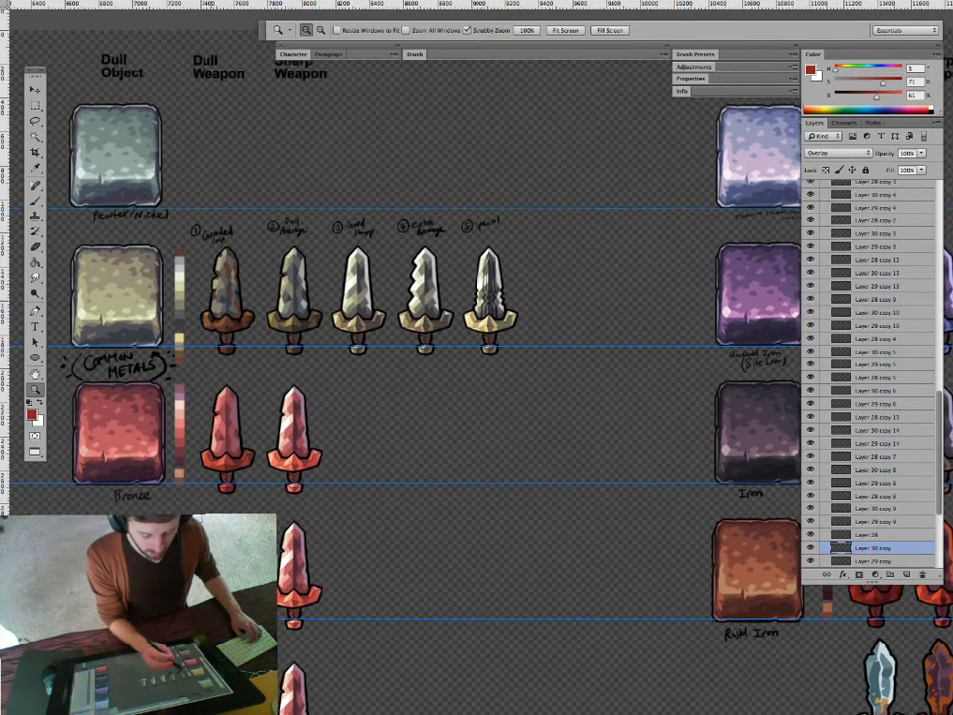
left_click_drag(477, 352, 425, 347)
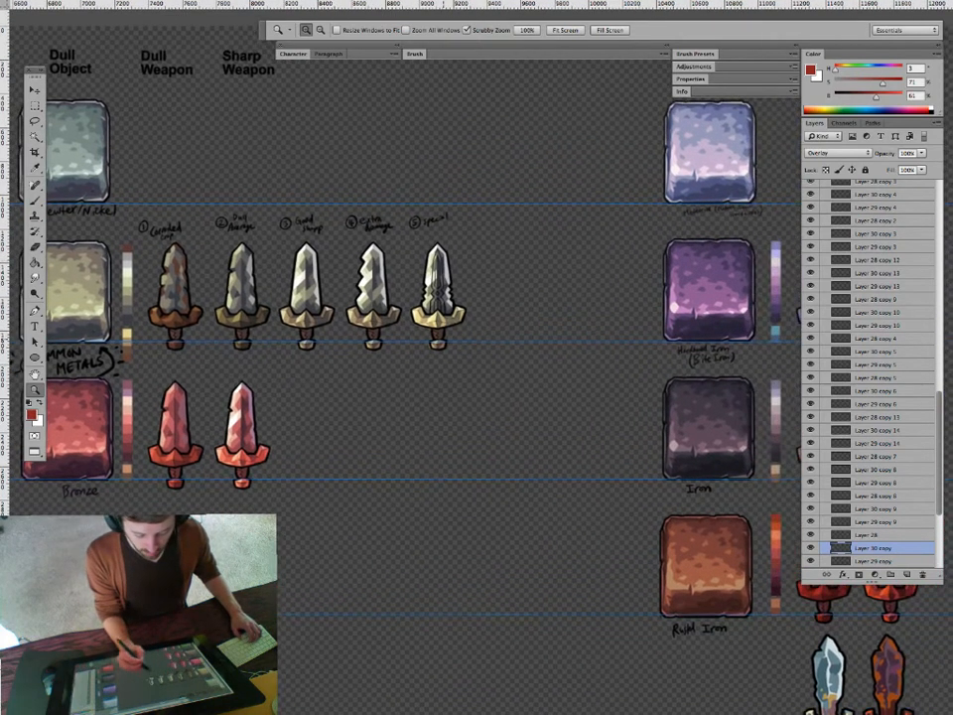
left_click_drag(442, 303, 556, 303)
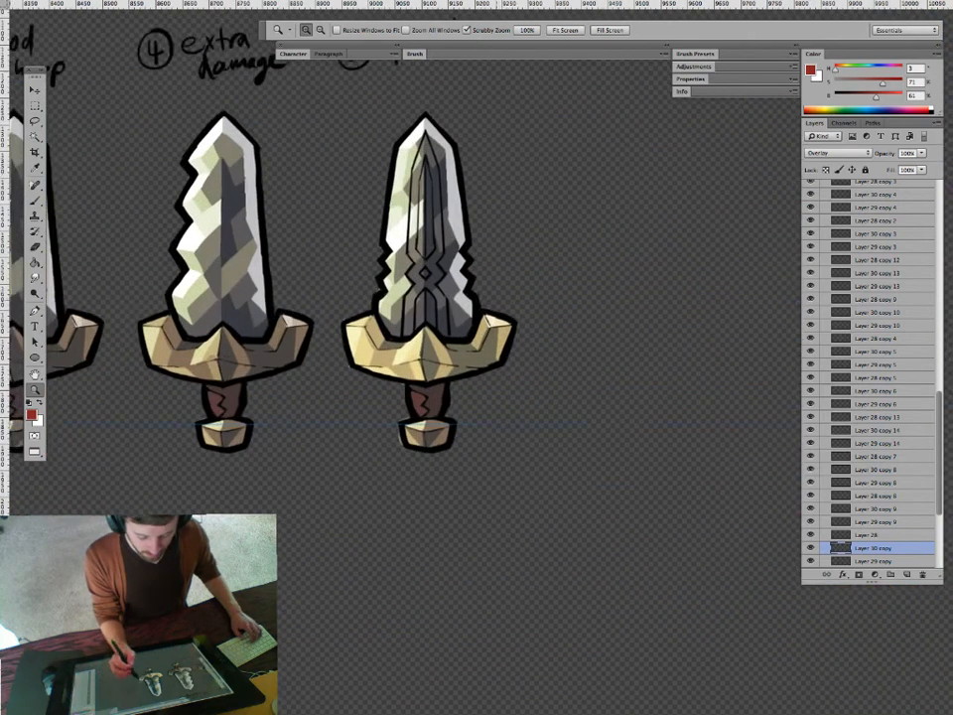
left_click_drag(477, 303, 453, 356)
left_click_drag(451, 306, 455, 353)
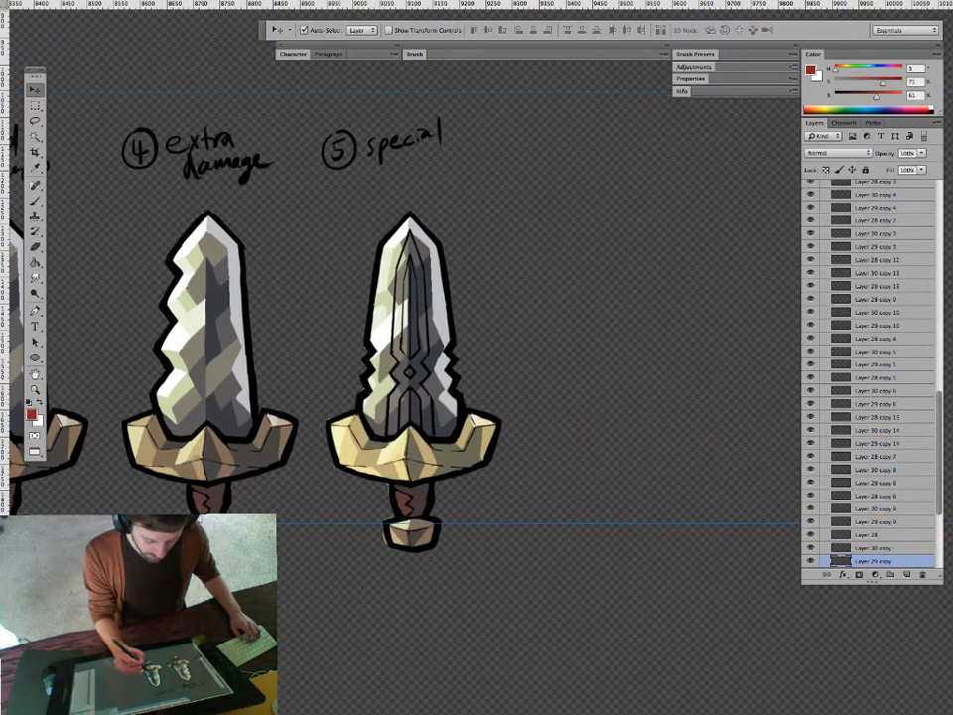
Sample the dark grey of the Special blade, and copy the darkest blade swatch directly below itself in the common-metals palette.
key("b")
left_click(422, 298, "alt")
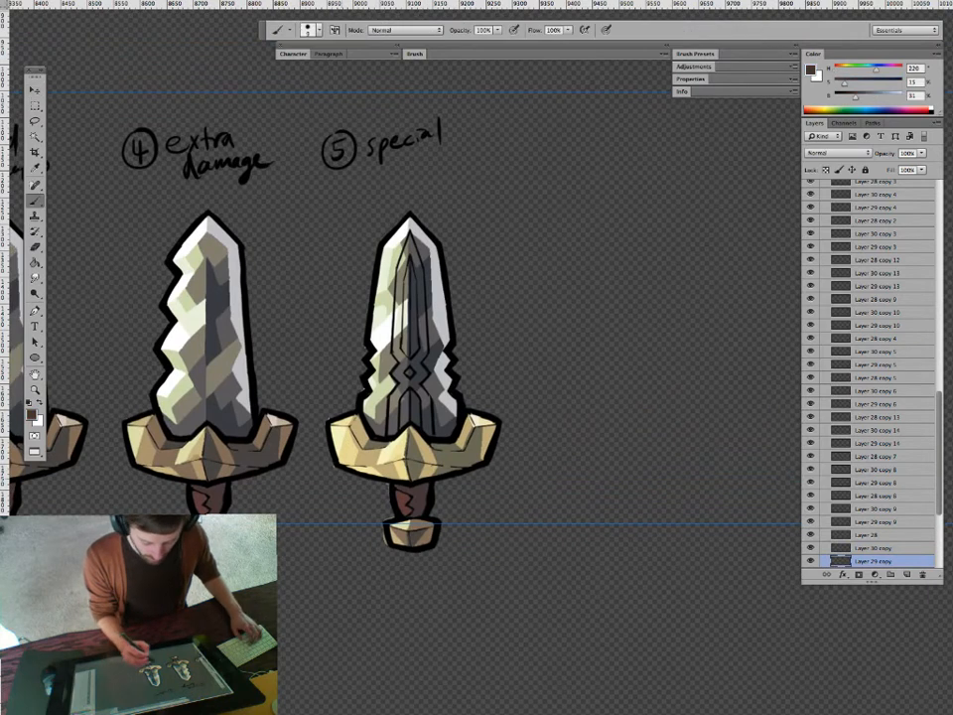
left_click_drag(412, 467, 557, 453)
left_click_drag(483, 469, 383, 469)
left_click_drag(298, 456, 385, 444)
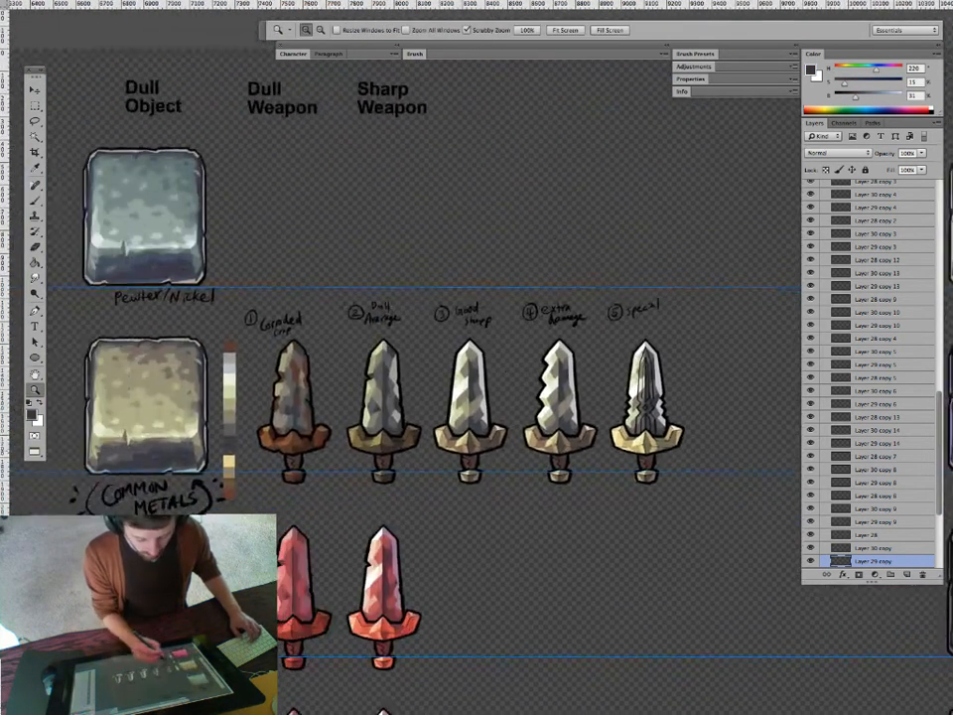
left_click_drag(227, 448, 342, 448)
key("m")
mouse_move(194, 170)
left_mouse_down()
mouse_move(256, 461)
mouse_move(235, 404)
mouse_move(257, 434)
left_mouse_up()
key("v")
key("m")
key("v")
left_click_drag(232, 396, 232, 422)
Fill the new lowest blade swatch with a near-black violet of hue 245, saturation 18 and brightness 19 at 100% opacity.
key("g")
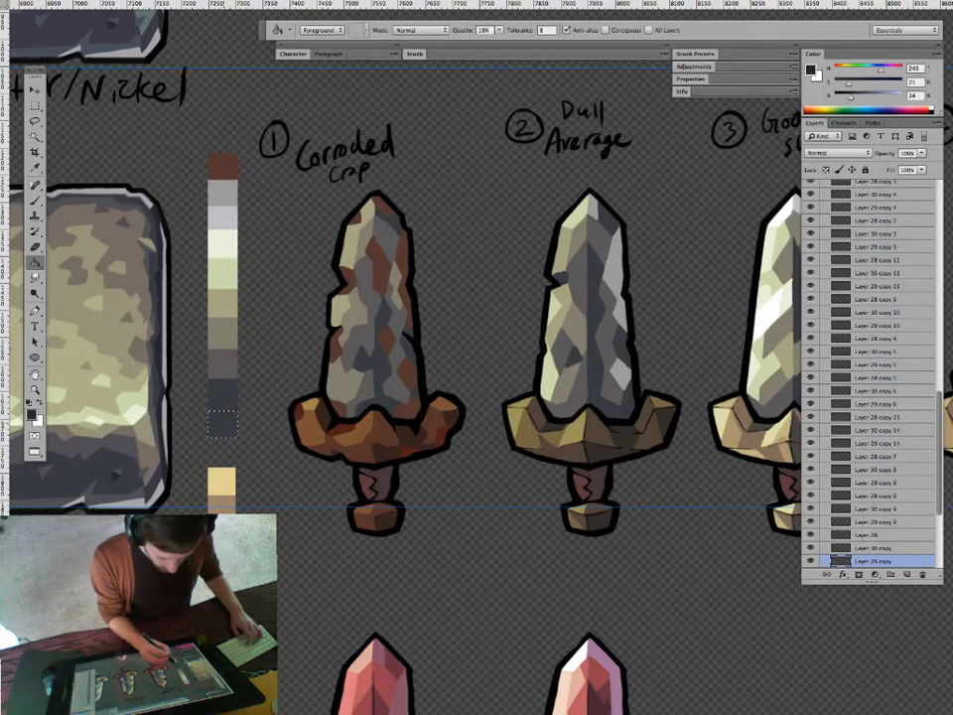
left_click(499, 30)
left_click(222, 424)
left_click(222, 424)
key("super+d")
key("z")
left_click_drag(350, 441, 261, 441)
left_click_drag(437, 536, 257, 530)
left_click_drag(849, 84, 847, 84)
key("super+z")
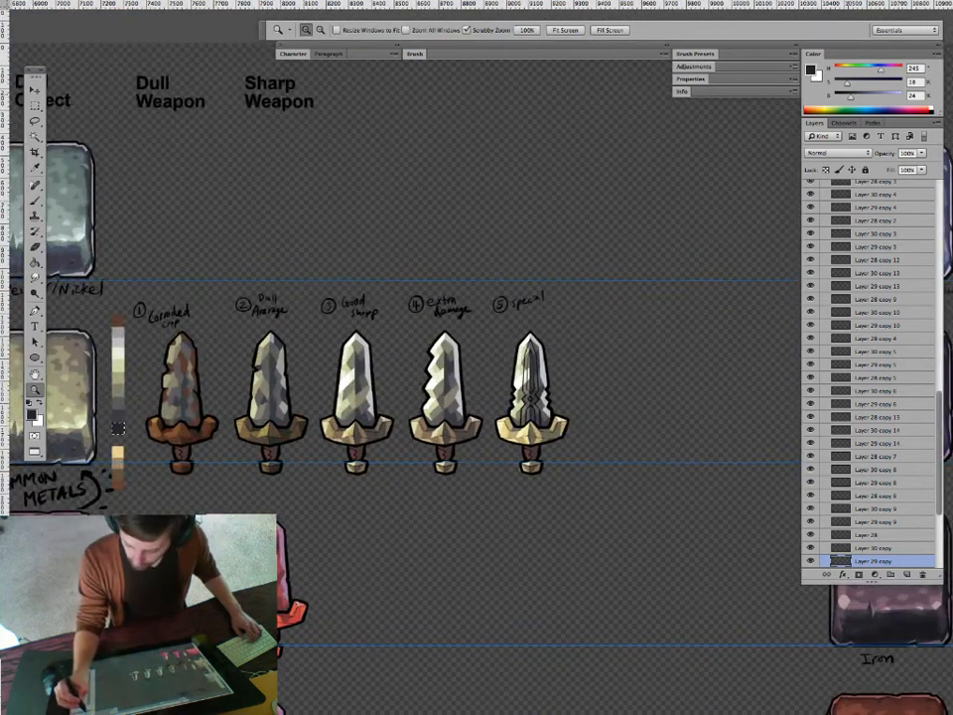
key("g")
left_click_drag(472, 397, 414, 392)
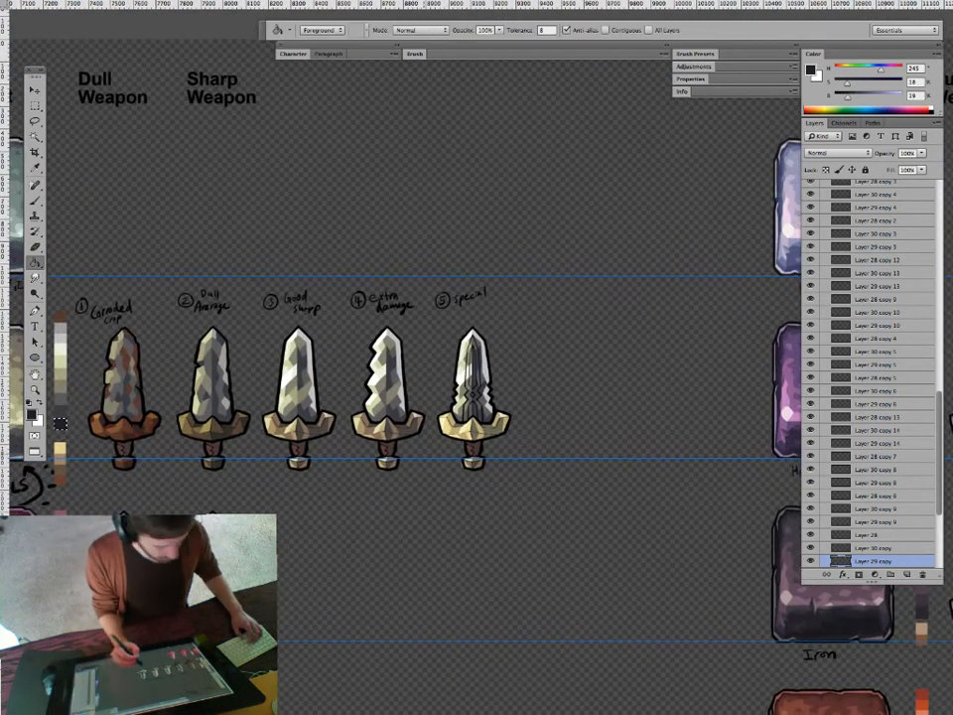
Paint the left band of the Special blade's inlay ornament with the near-black violet on Layer 29 copy.
key("z")
left_click_drag(488, 388, 584, 388)
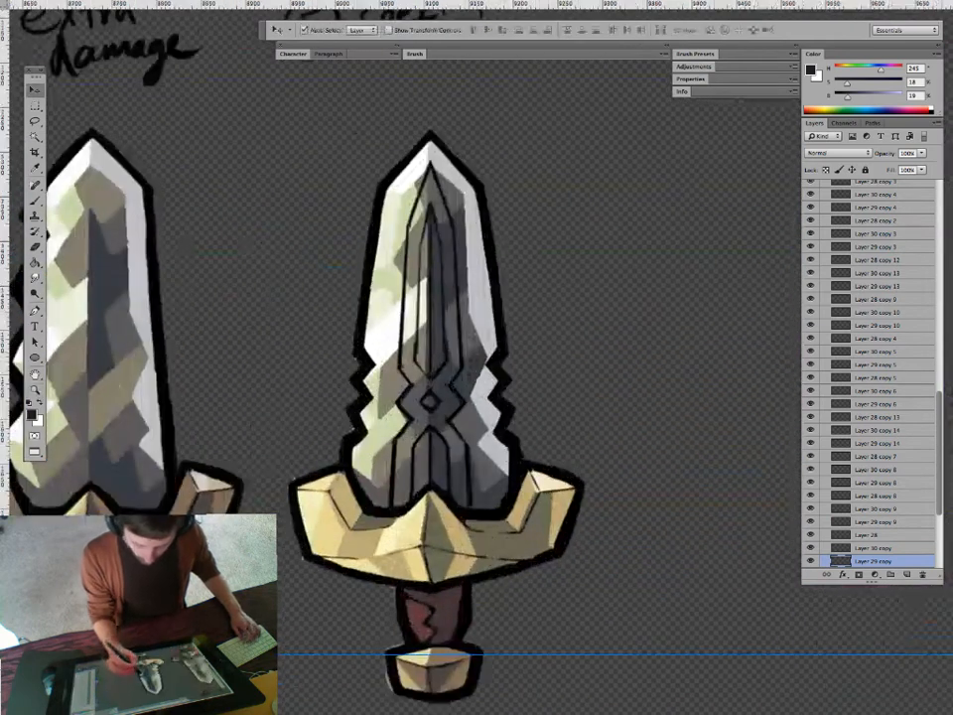
key("b")
left_click_drag(430, 173, 407, 261)
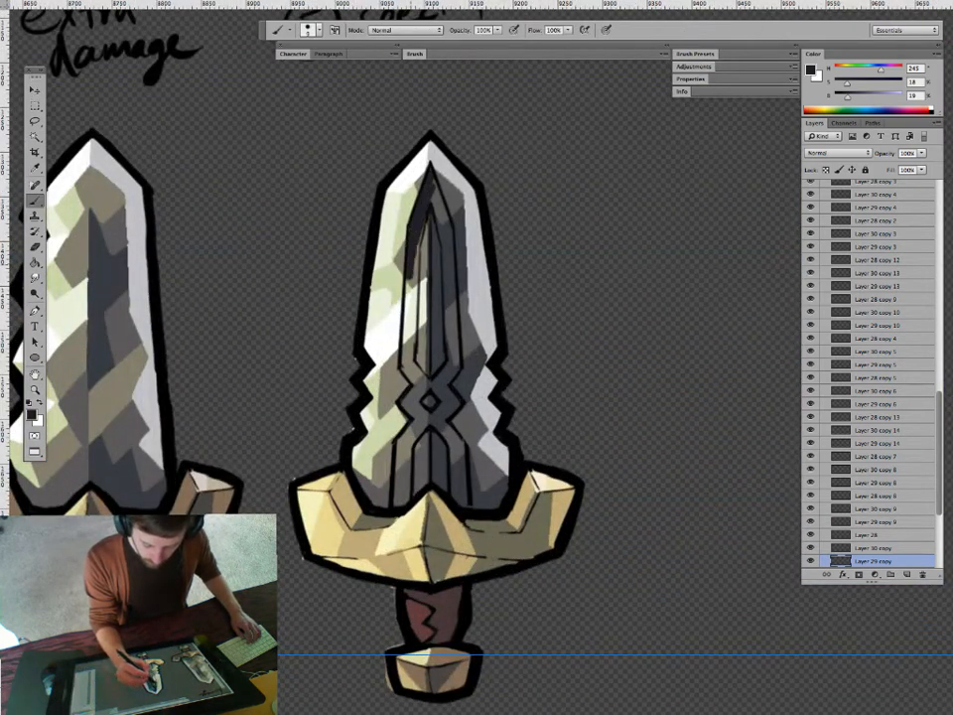
mouse_move(412, 316)
left_mouse_down()
mouse_move(405, 316)
mouse_move(414, 352)
mouse_move(406, 372)
left_mouse_up()
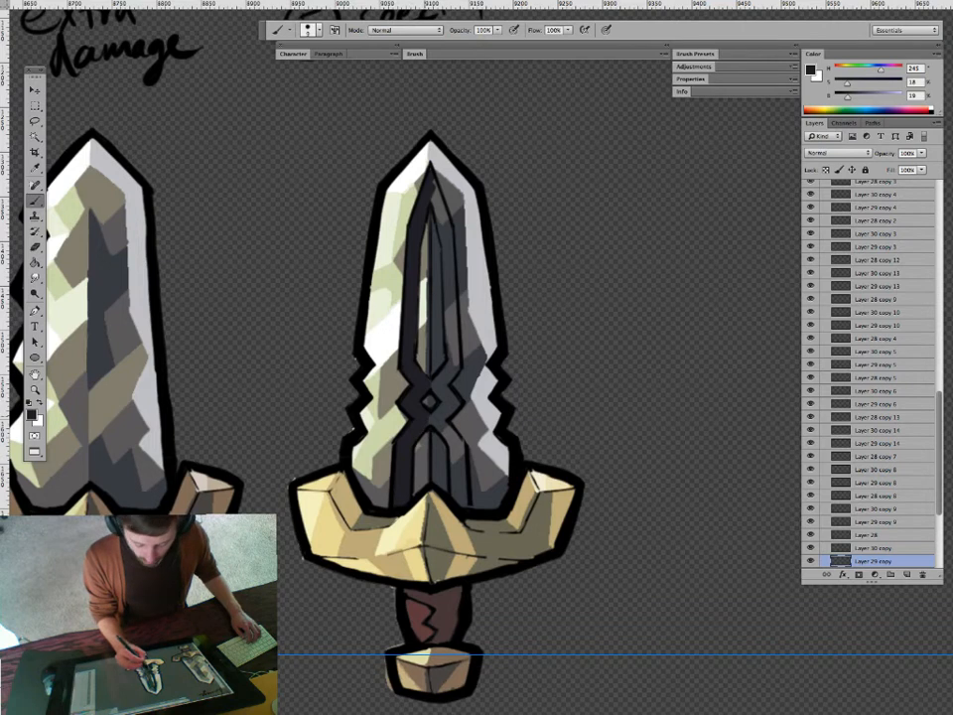
left_click_drag(417, 377, 377, 372)
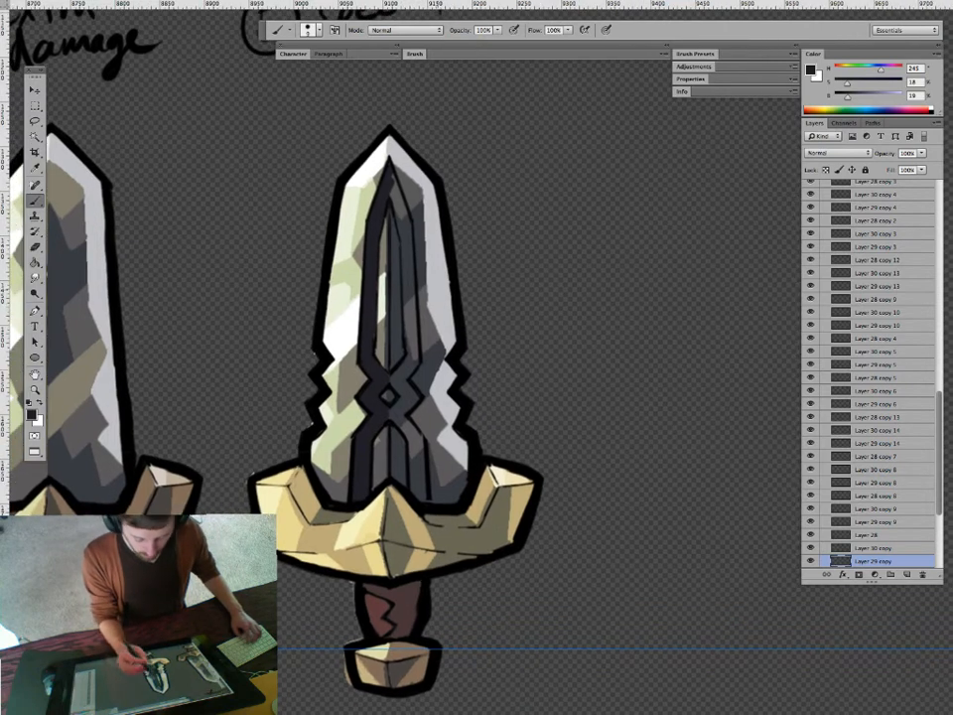
Paint the right band of the Special blade's inlay with a sampled olive grey of hue 47, saturation 13 and brightness 58.
key("g")
left_click(350, 382, "alt")
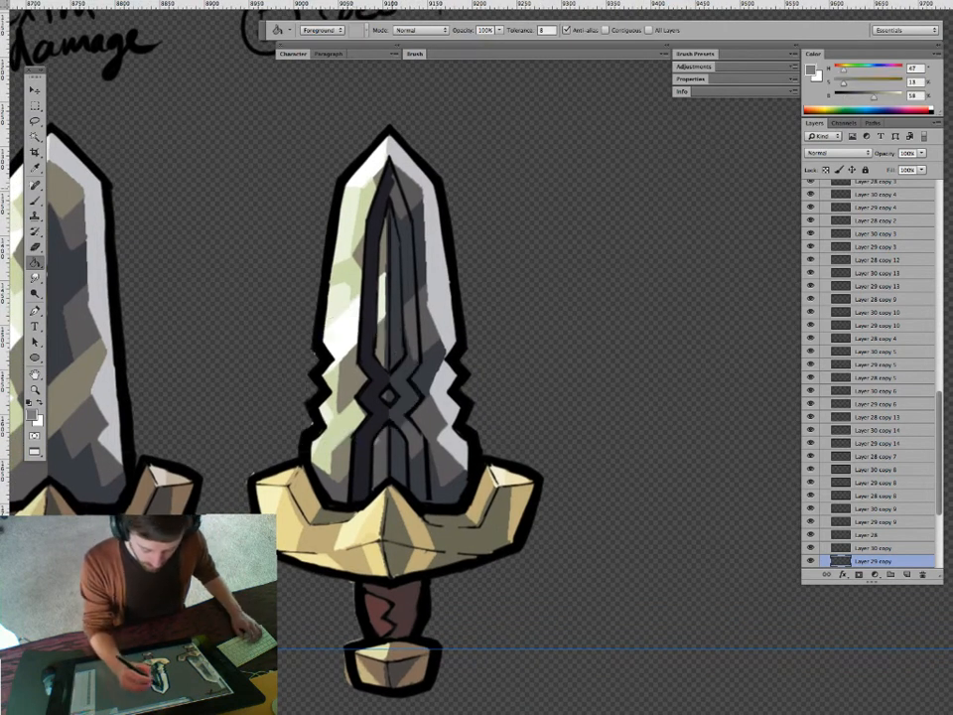
key("b")
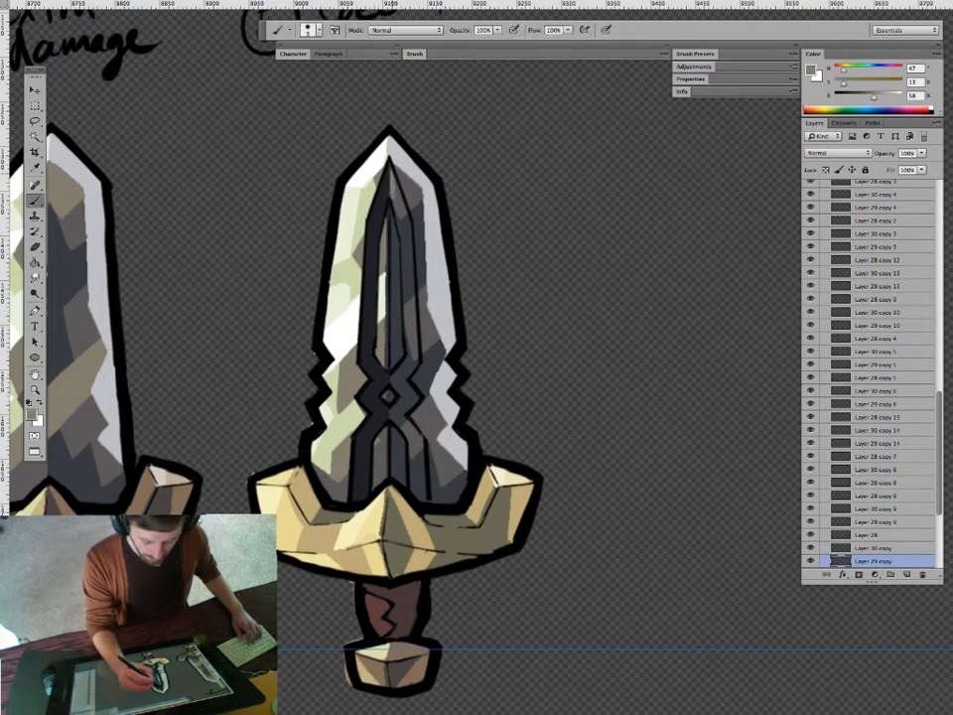
left_click_drag(407, 337, 493, 341)
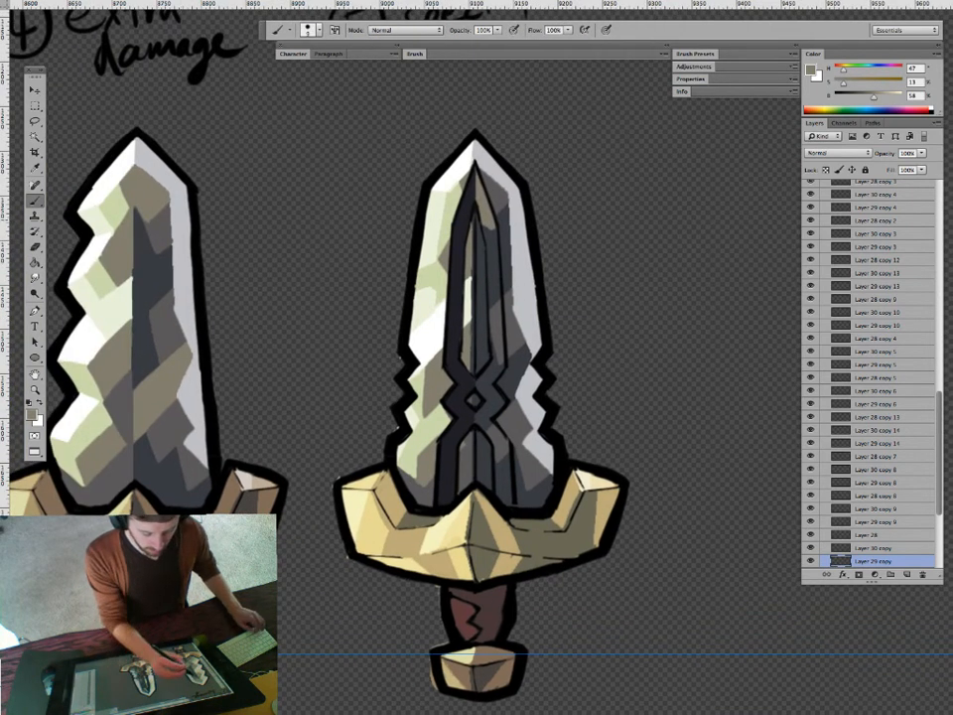
left_click_drag(485, 229, 501, 366)
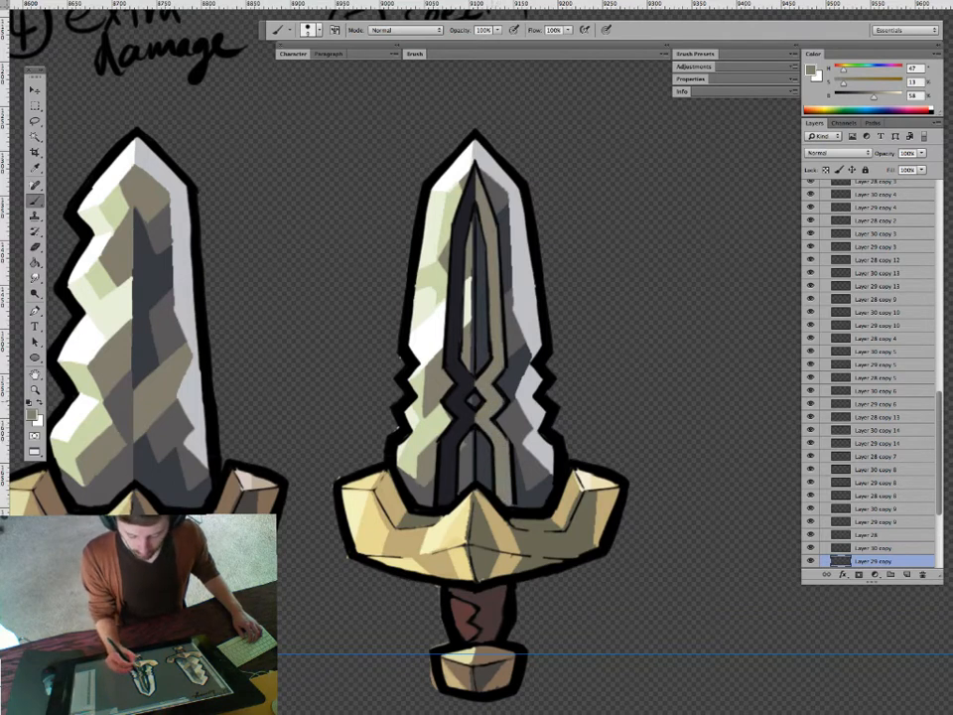
left_click_drag(537, 477, 447, 388)
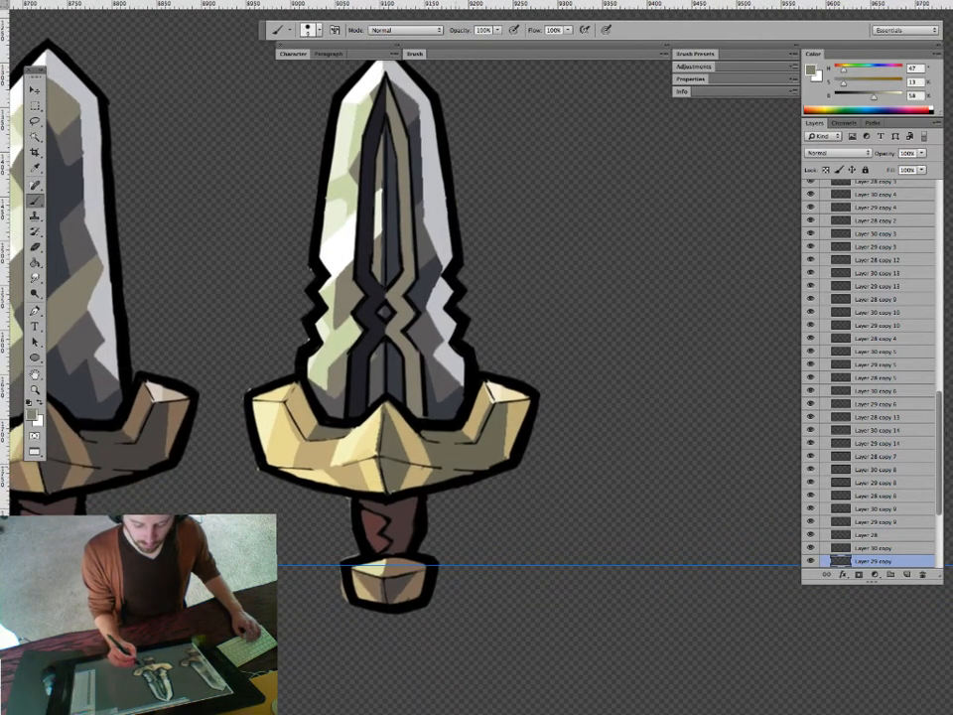
Paint the palette's gold of hue 47, saturation 30 and brightness 91 over both inlay bands on the overlay layer, Layer 30 copy.
key("v")
left_click(438, 465)
left_click_drag(436, 475, 373, 474)
left_click_drag(374, 475, 628, 443)
left_click(217, 348, "alt")
left_click(217, 455, "alt")
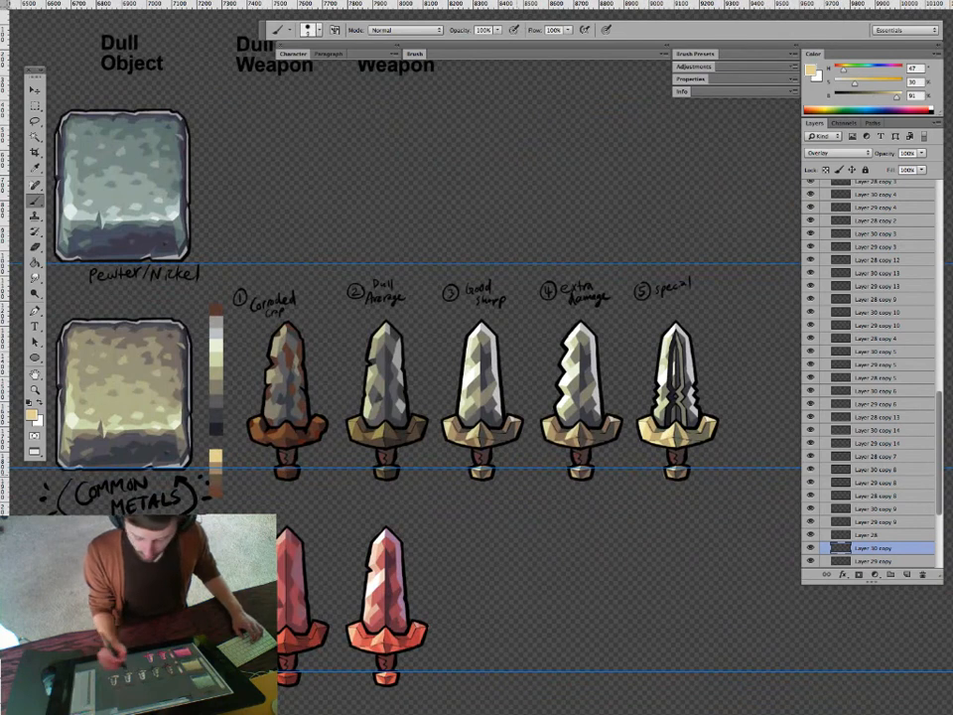
left_click_drag(476, 417, 231, 423)
left_click_drag(425, 400, 496, 400)
mouse_move(438, 184)
left_mouse_down()
mouse_move(457, 316)
mouse_move(460, 293)
mouse_move(451, 349)
mouse_move(460, 374)
mouse_move(442, 410)
mouse_move(457, 399)
mouse_move(445, 430)
mouse_move(456, 446)
left_mouse_up()
mouse_move(339, 322)
left_mouse_down()
mouse_move(350, 385)
mouse_move(354, 357)
left_mouse_up()
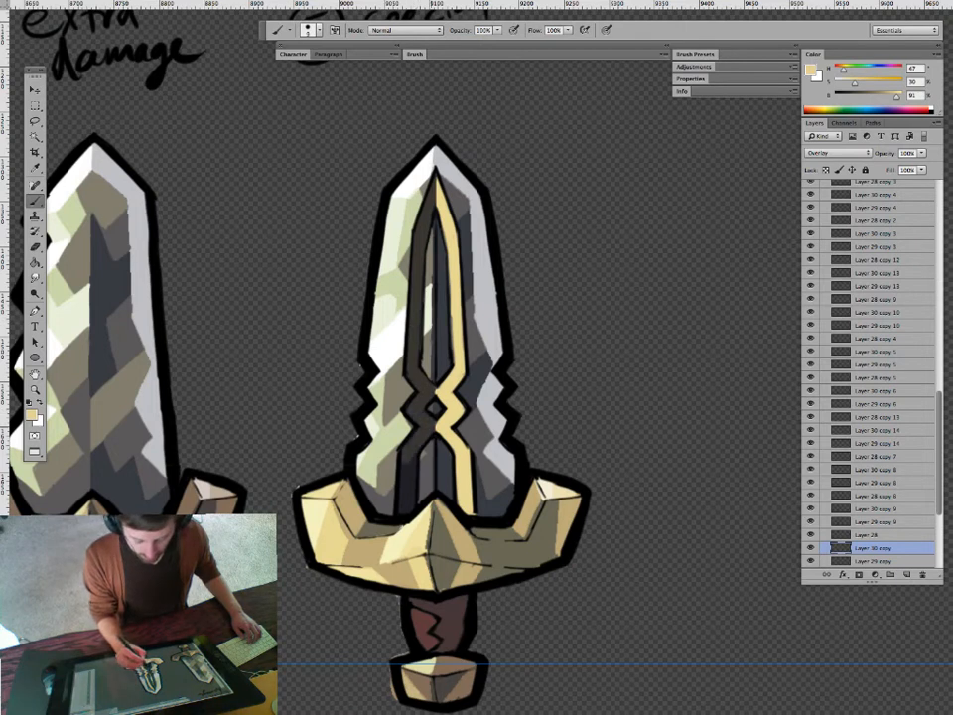
key("super+space")
left_click_drag(493, 536, 417, 536)
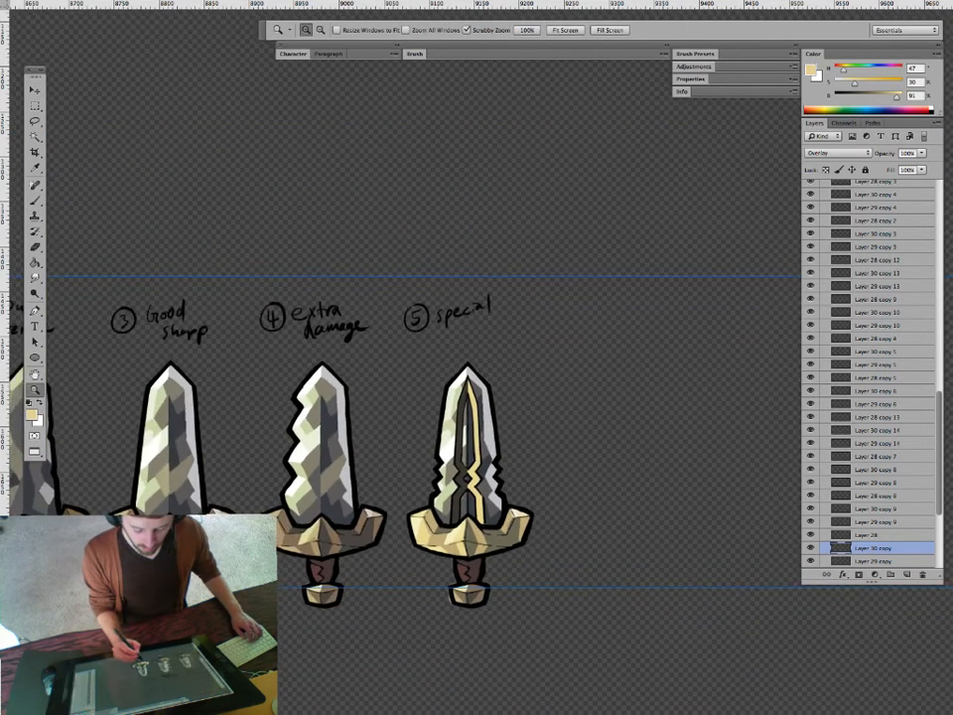
left_click_drag(537, 537, 441, 492)
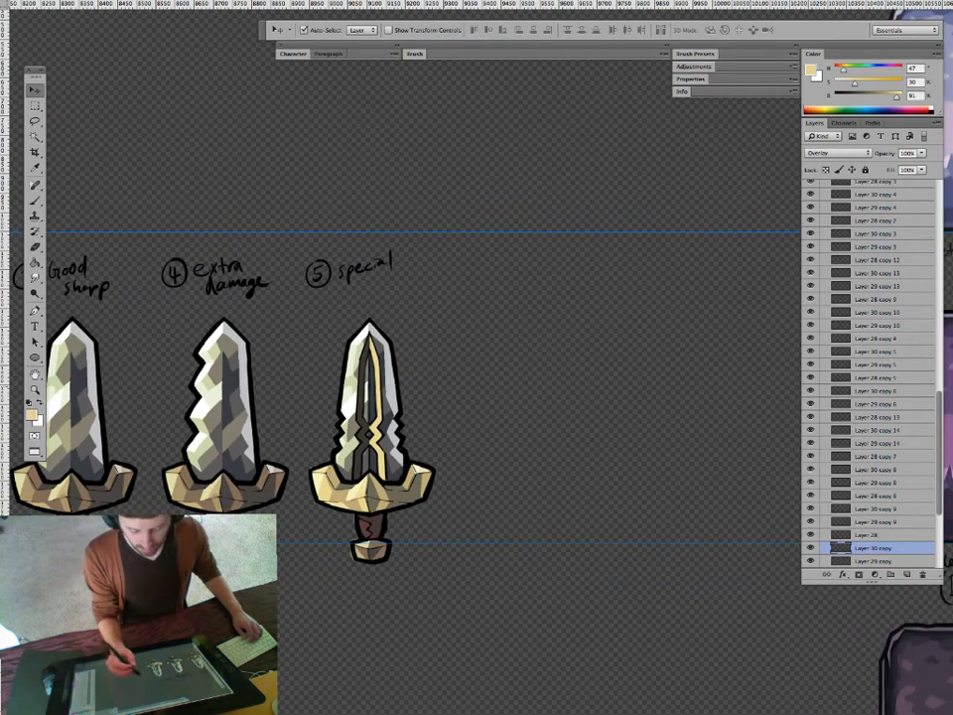
Clean up the Special blade's inlay bands with the eraser on Layer 29 copy, and return to Layer 30 copy.
key("super+space")
left_click_drag(320, 482, 410, 481)
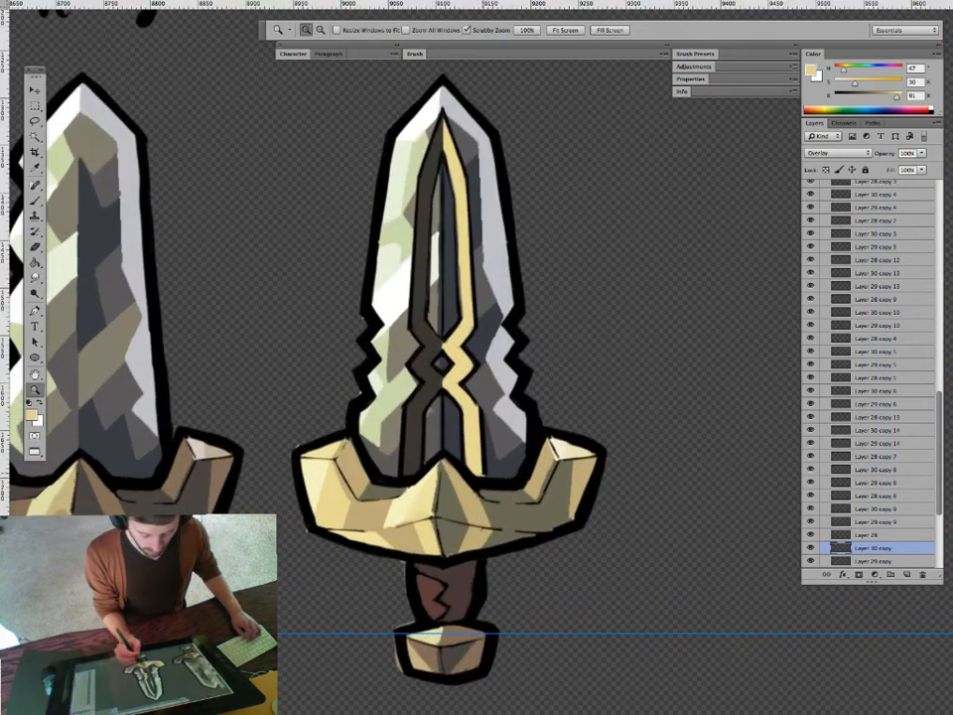
key("alt+bracketleft")
key("e")
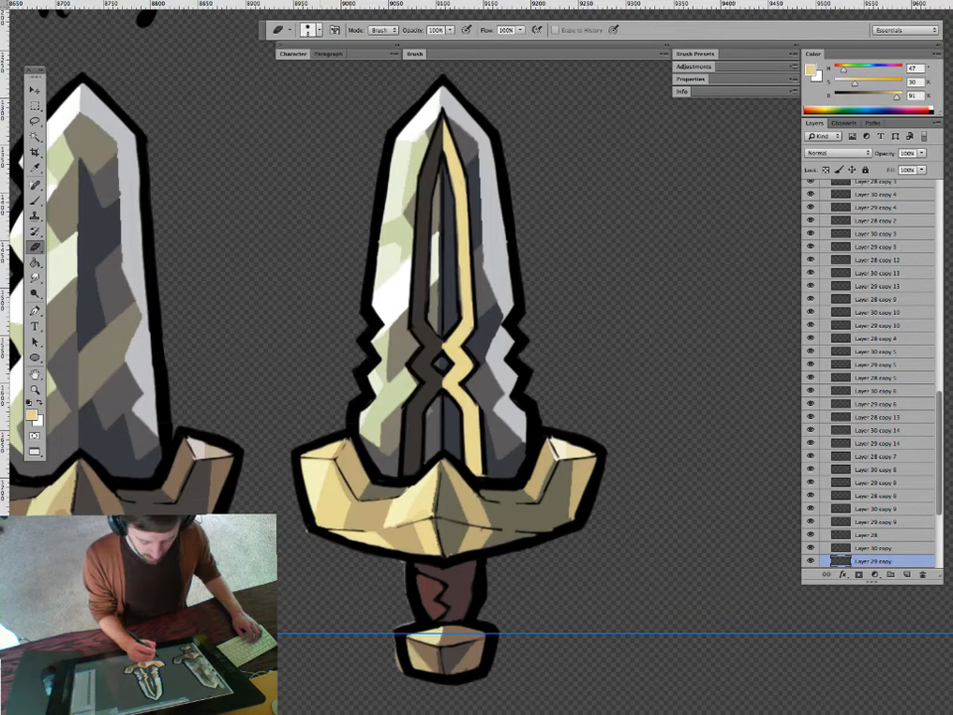
key("super+space")
left_click_drag(586, 481, 600, 434)
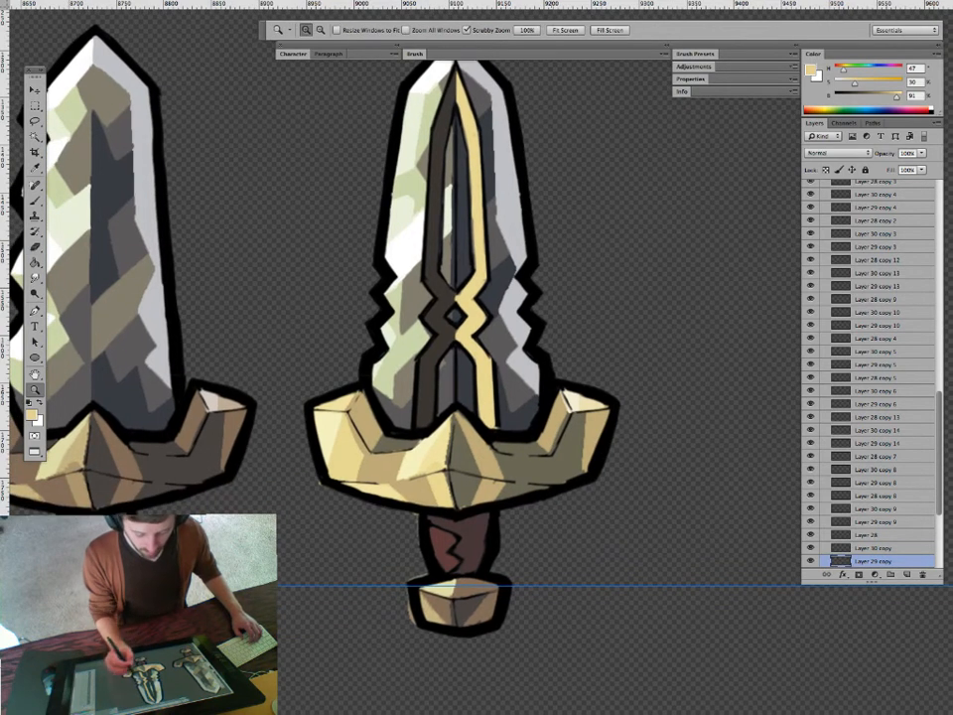
key("alt+bracketright")
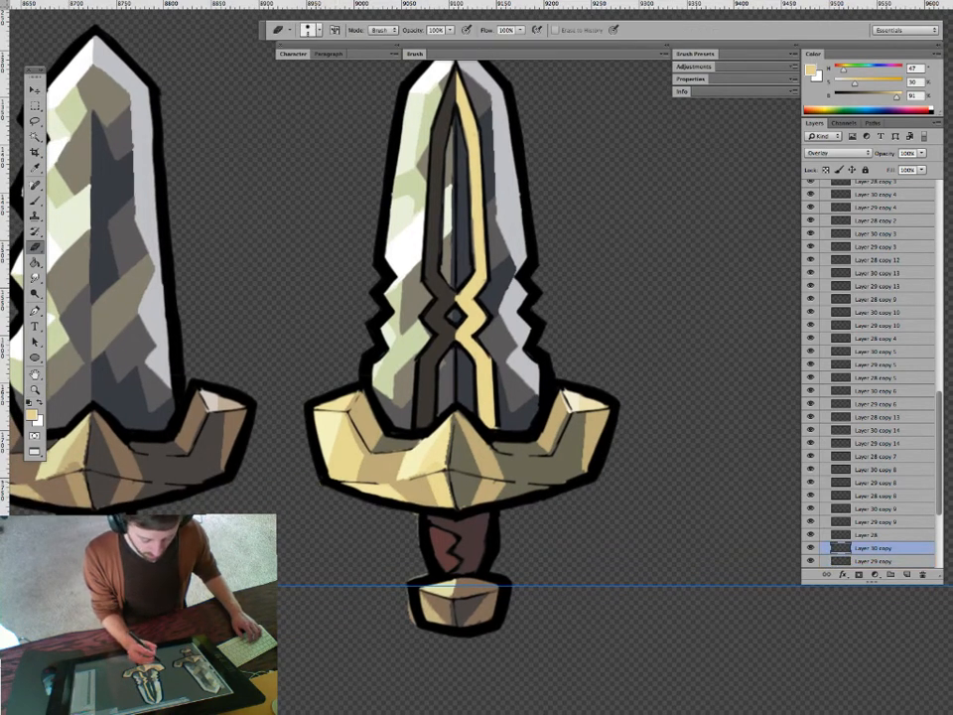
left_click_drag(467, 586, 430, 497)
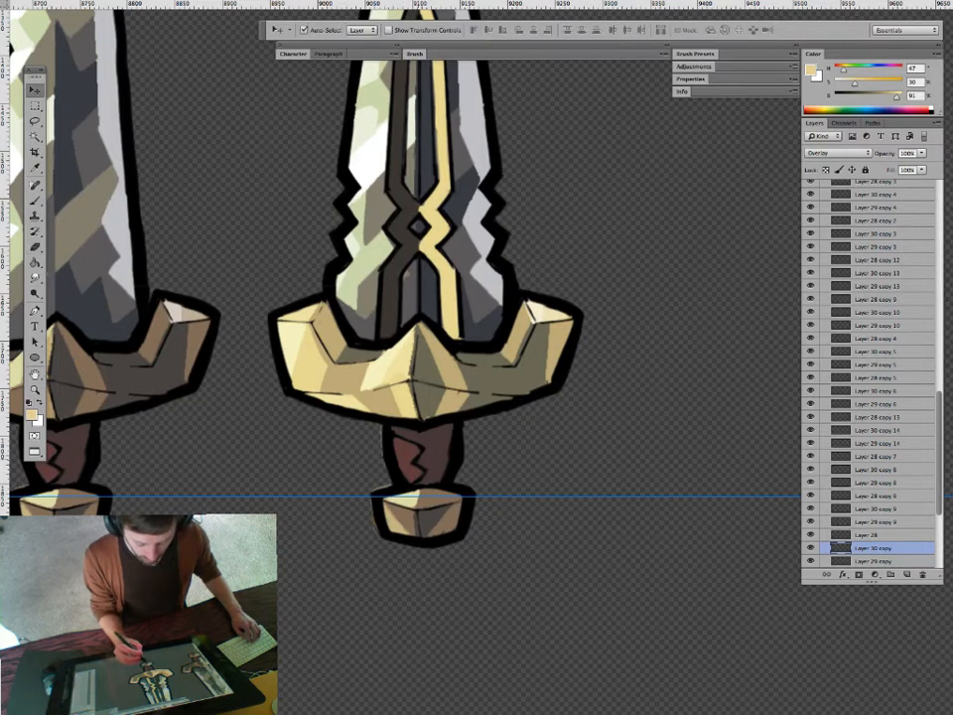
Paint the left half of the Special blade's central strip on Layer 29 copy with sampled ivory of hue 81, saturation 7 and brightness 95.
left_click(451, 505, "super")
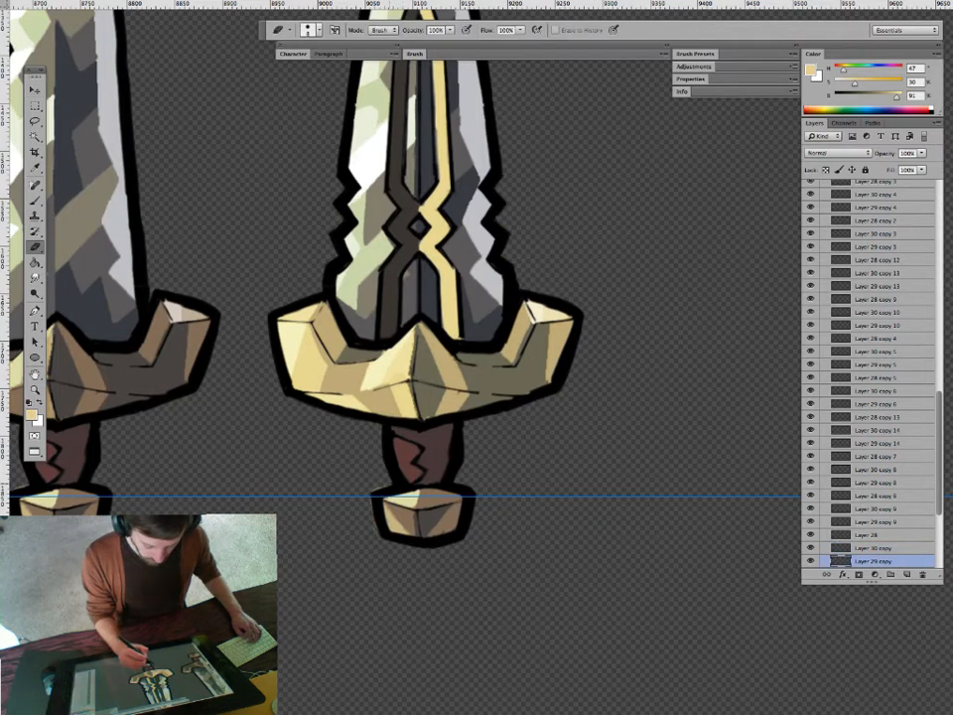
key("z")
left_click_drag(482, 527, 462, 526)
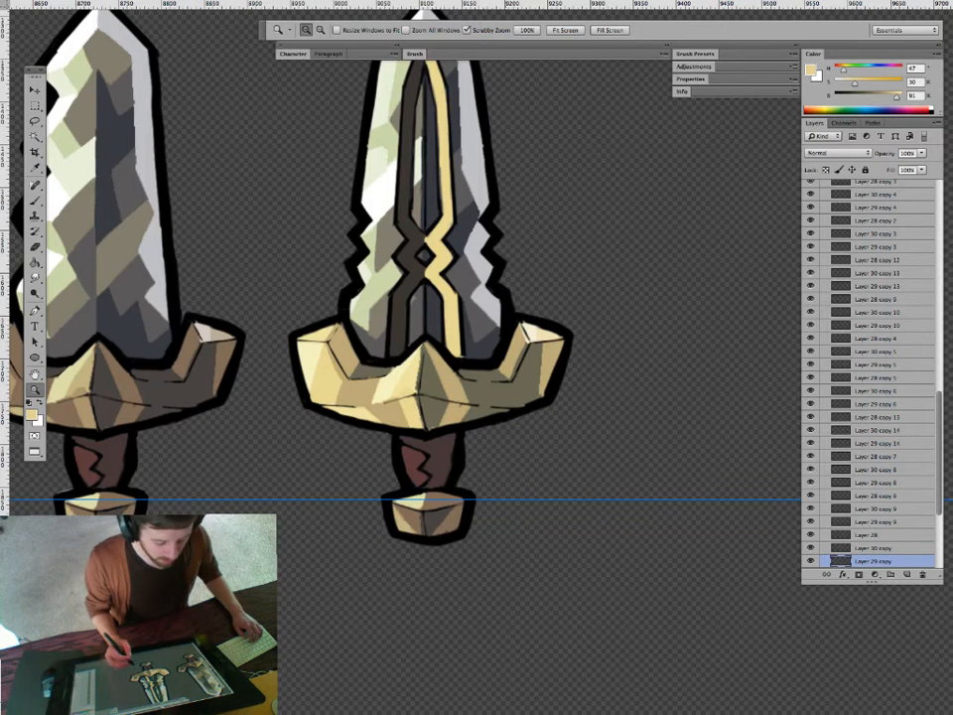
left_click_drag(494, 288, 498, 425)
left_click_drag(426, 400, 477, 400)
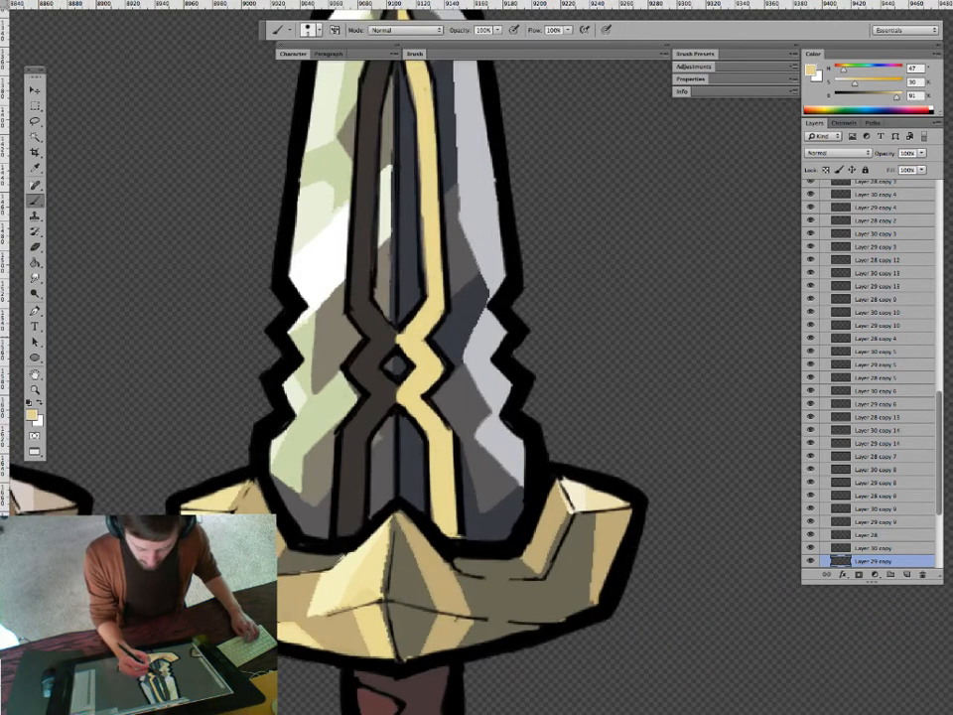
left_click(588, 509, "super")
left_click(588, 541, "super")
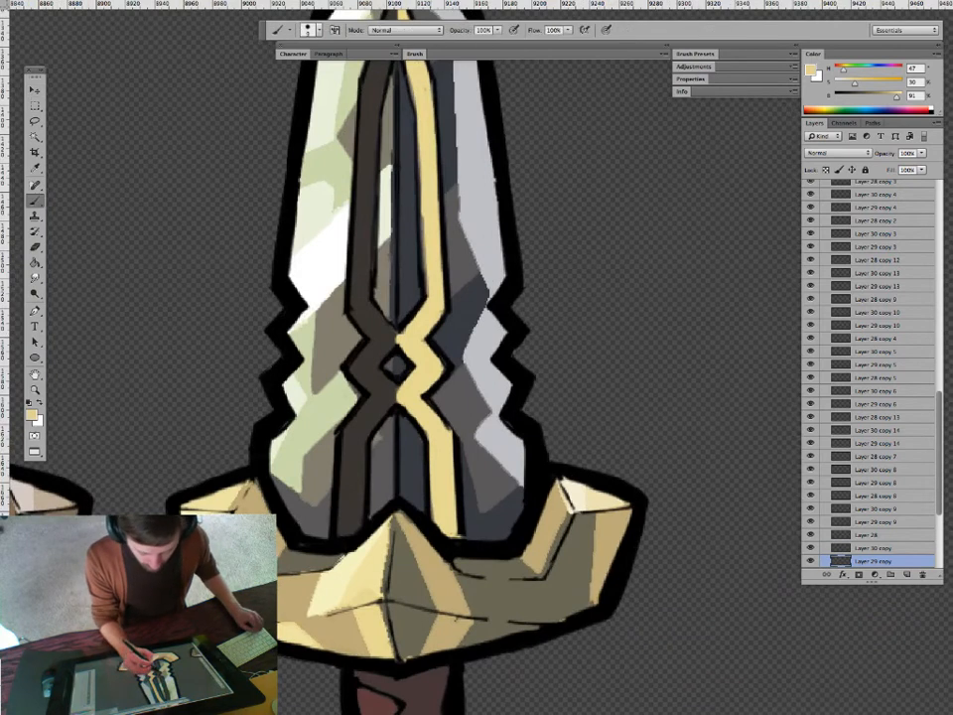
left_click_drag(472, 392, 397, 393)
mouse_move(463, 330)
left_mouse_down()
mouse_move(460, 301)
mouse_move(601, 301)
left_mouse_up()
left_click(391, 214, "alt")
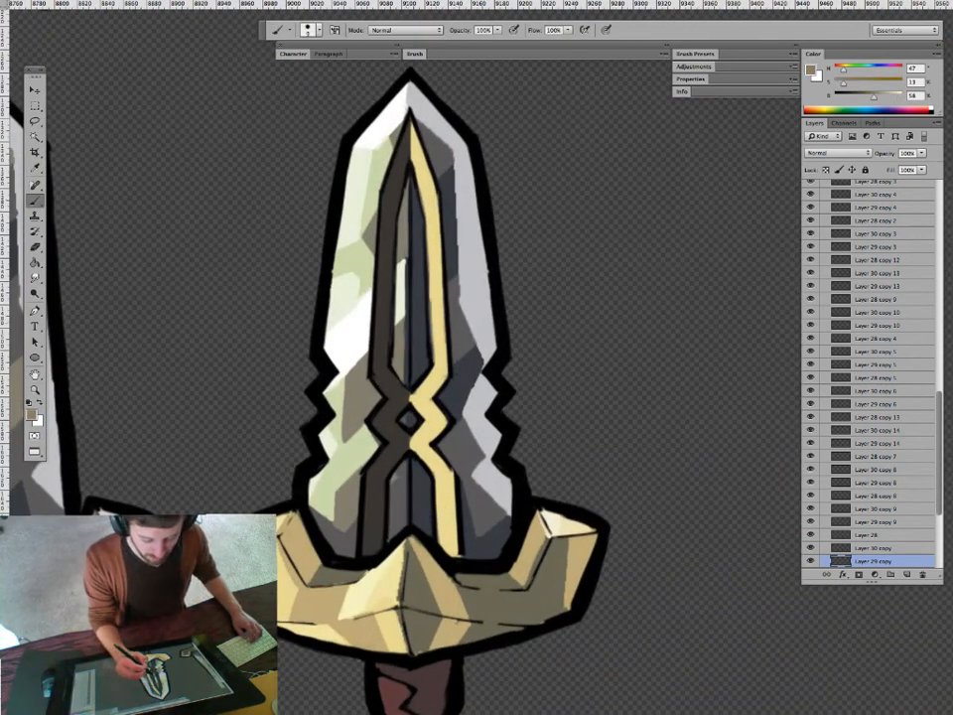
left_click(402, 283, "alt")
left_click_drag(407, 183, 407, 282)
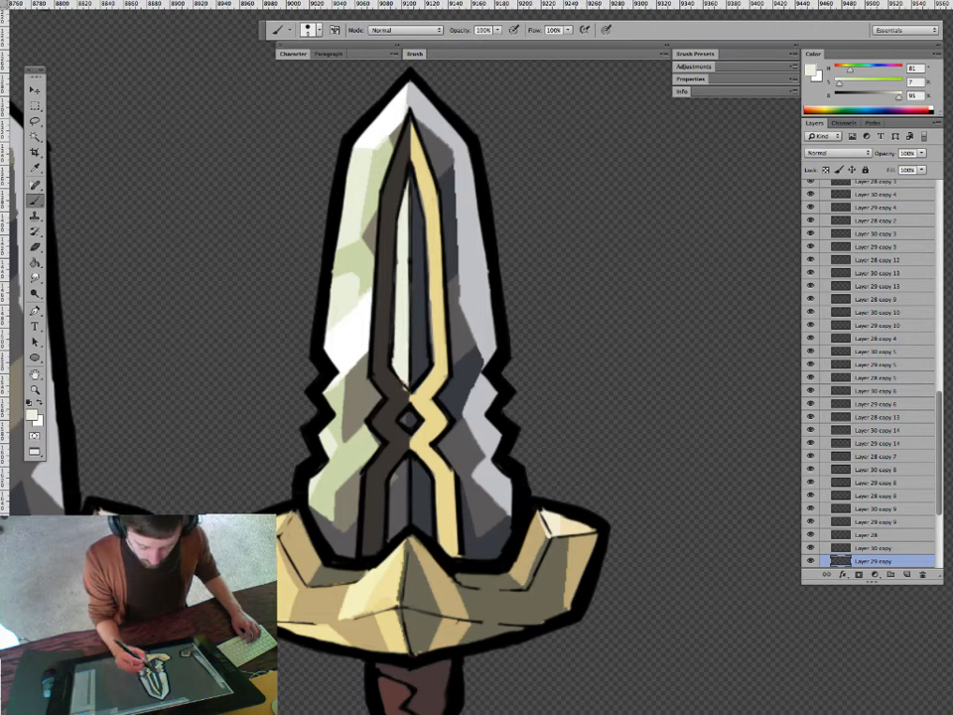
mouse_move(406, 463)
left_mouse_down()
mouse_move(391, 538)
mouse_move(399, 479)
mouse_move(406, 523)
left_mouse_up()
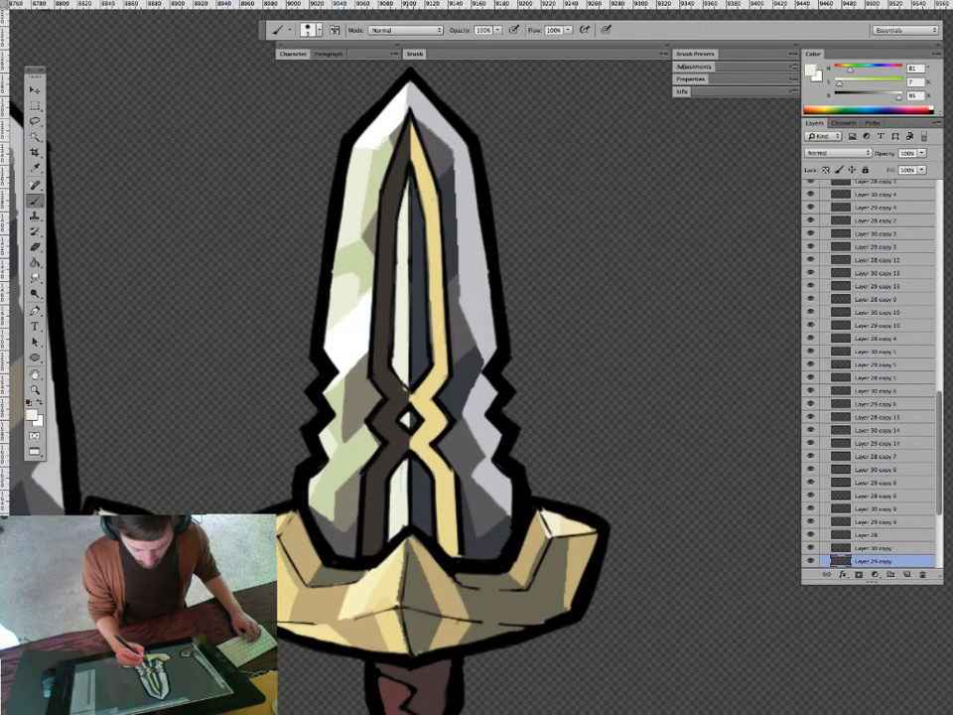
Touch up the Special blade's centre line and diamond with the palette's near-black violet of hue 240, saturation 17 and brightness 19.
left_click_drag(453, 396, 629, 394)
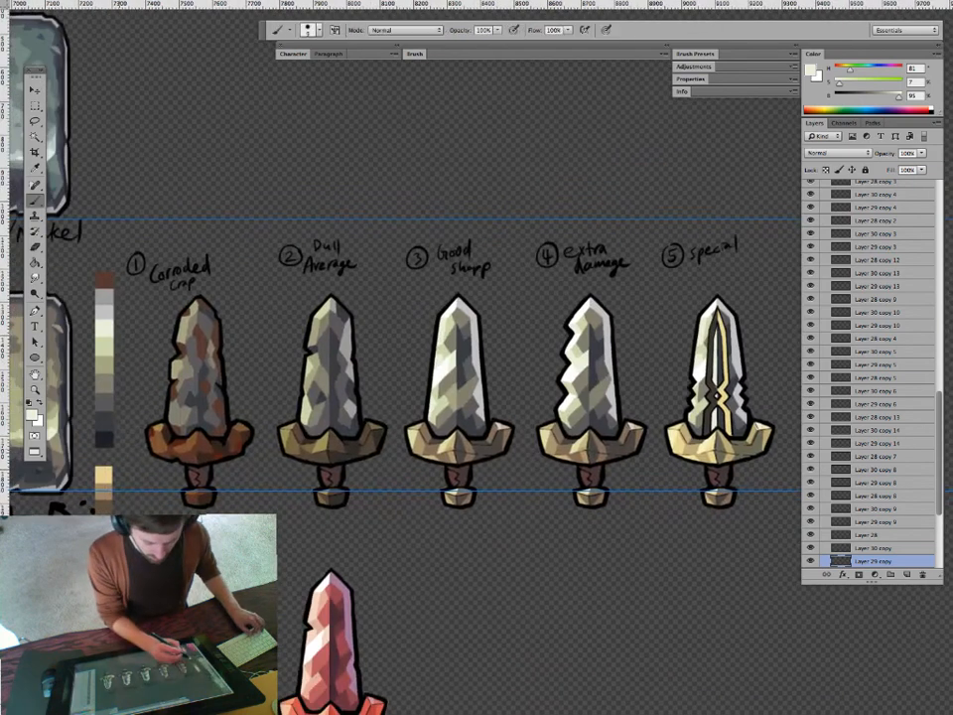
left_click(104, 438, "alt")
left_click_drag(715, 401, 561, 390)
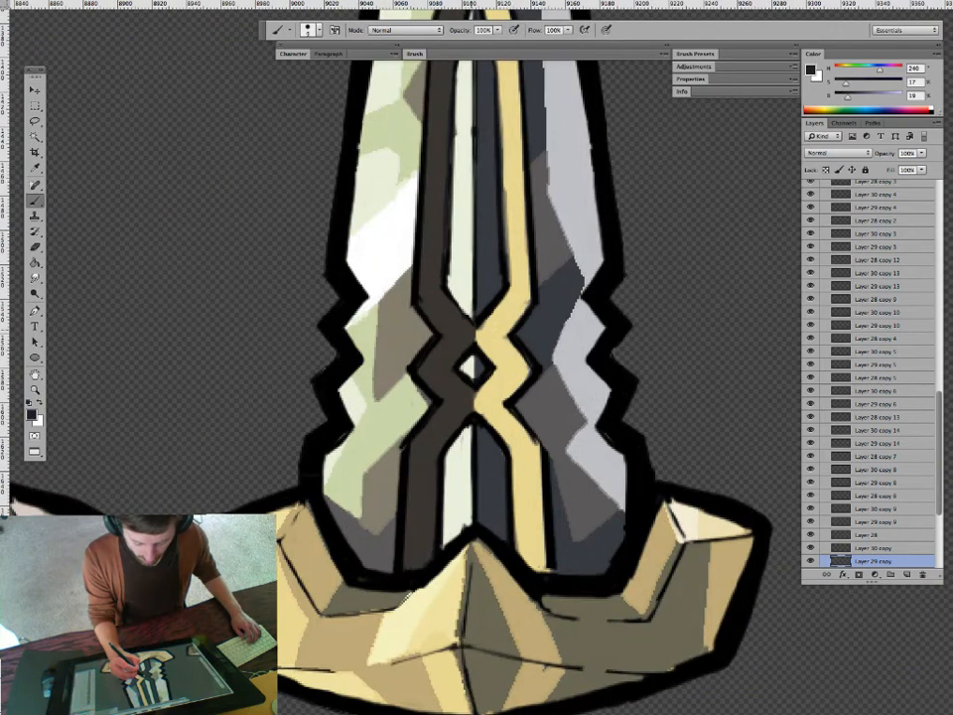
mouse_move(496, 408)
left_mouse_down()
mouse_move(393, 407)
mouse_move(421, 358)
mouse_move(408, 356)
mouse_move(491, 356)
left_mouse_up()
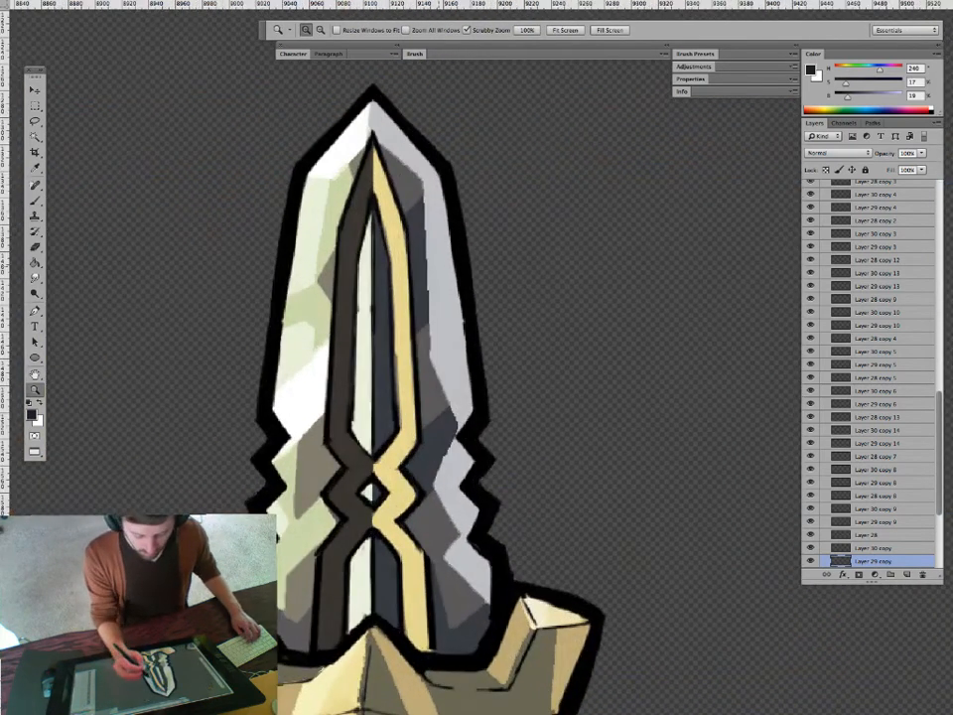
Repaint the lower right facet of the Special blade with sampled slate grey of hue 220, saturation 15 and brightness 31.
left_click(411, 189, "alt")
left_click_drag(437, 318, 382, 318)
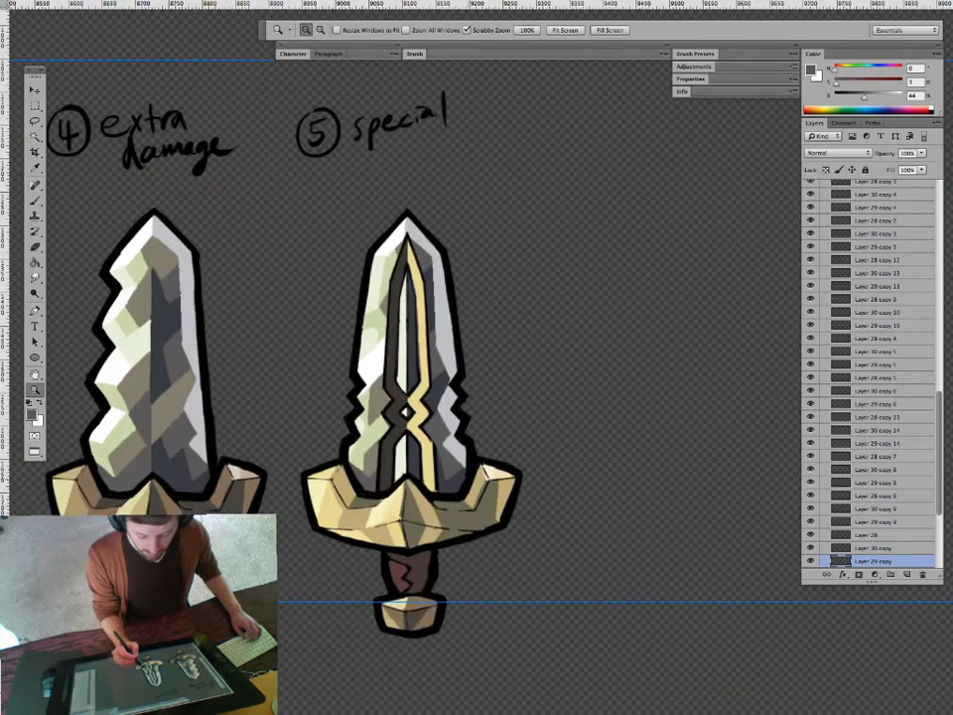
left_click_drag(452, 461, 503, 461)
left_click(455, 479, "alt")
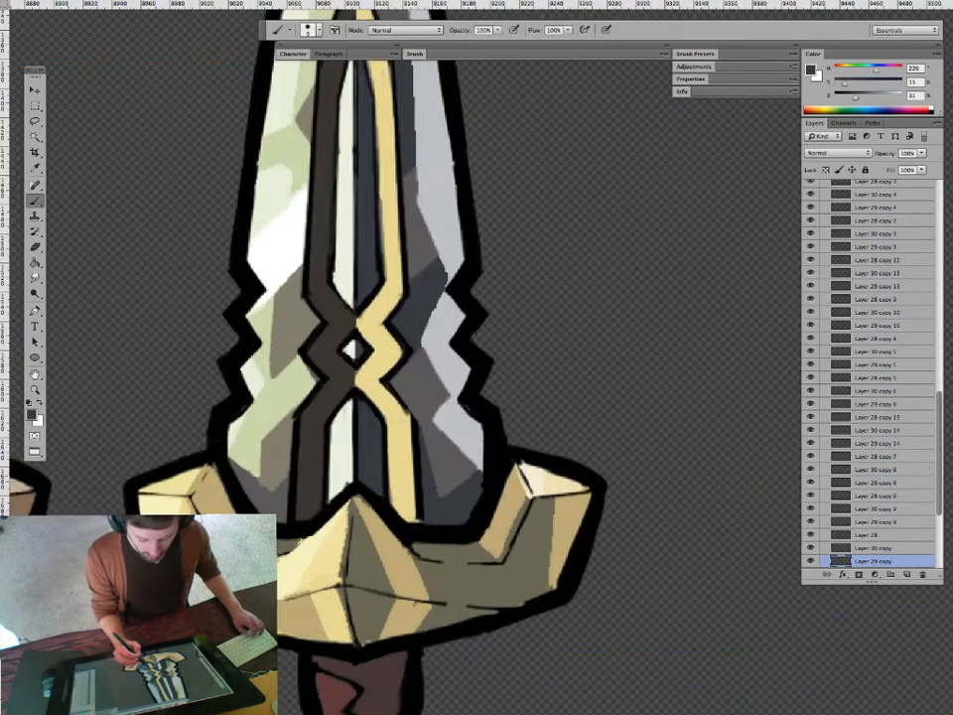
key("g")
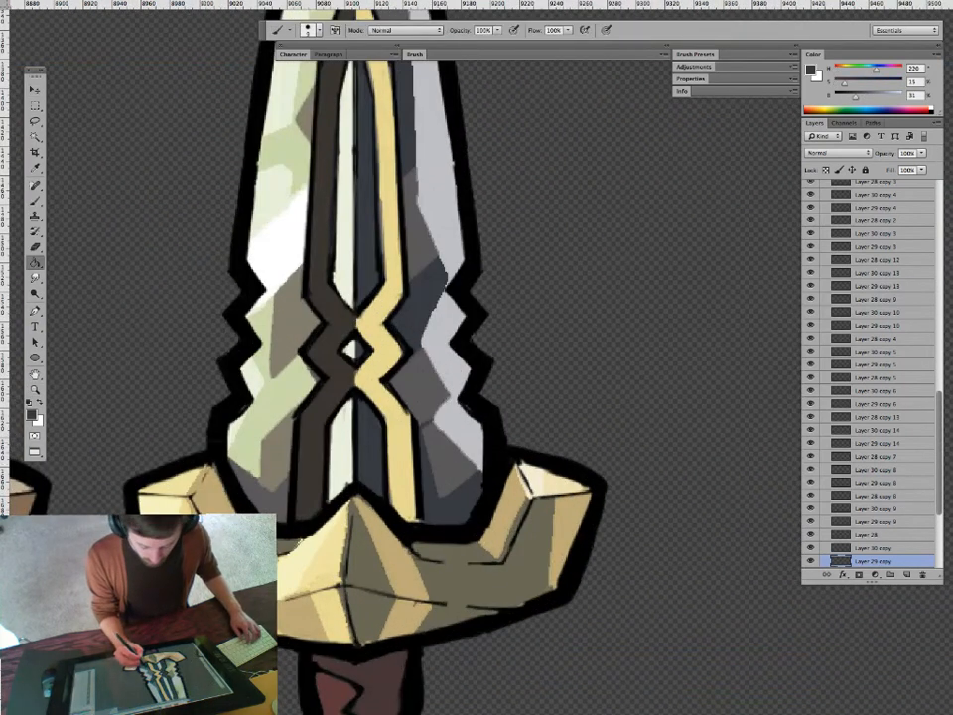
key("v")
left_click_drag(454, 464, 505, 482)
key("ctrl+z")
key("b")
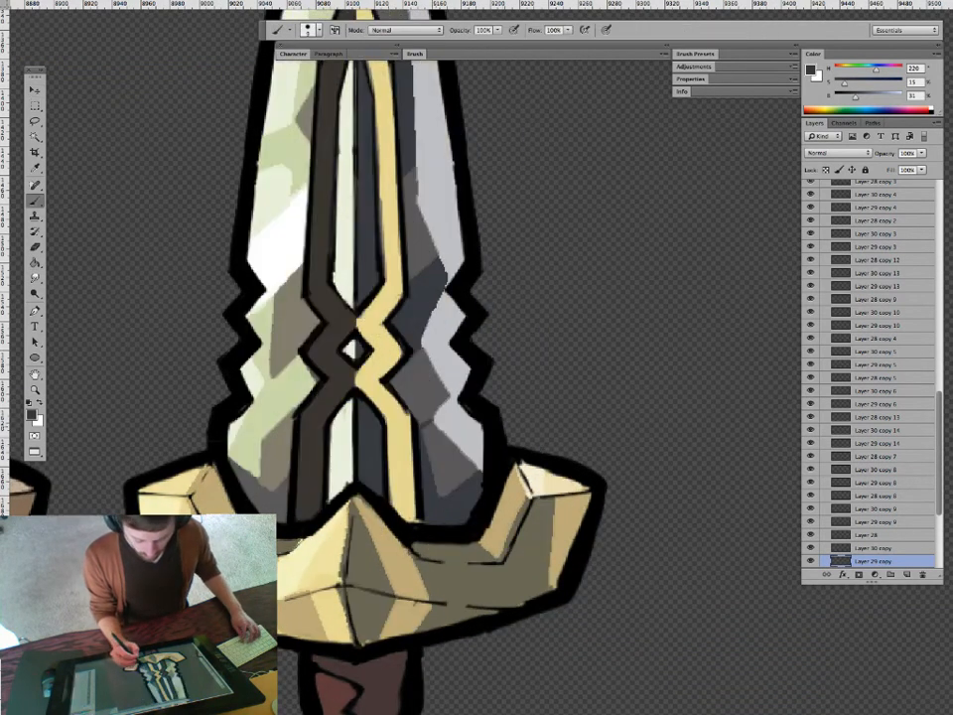
key("g")
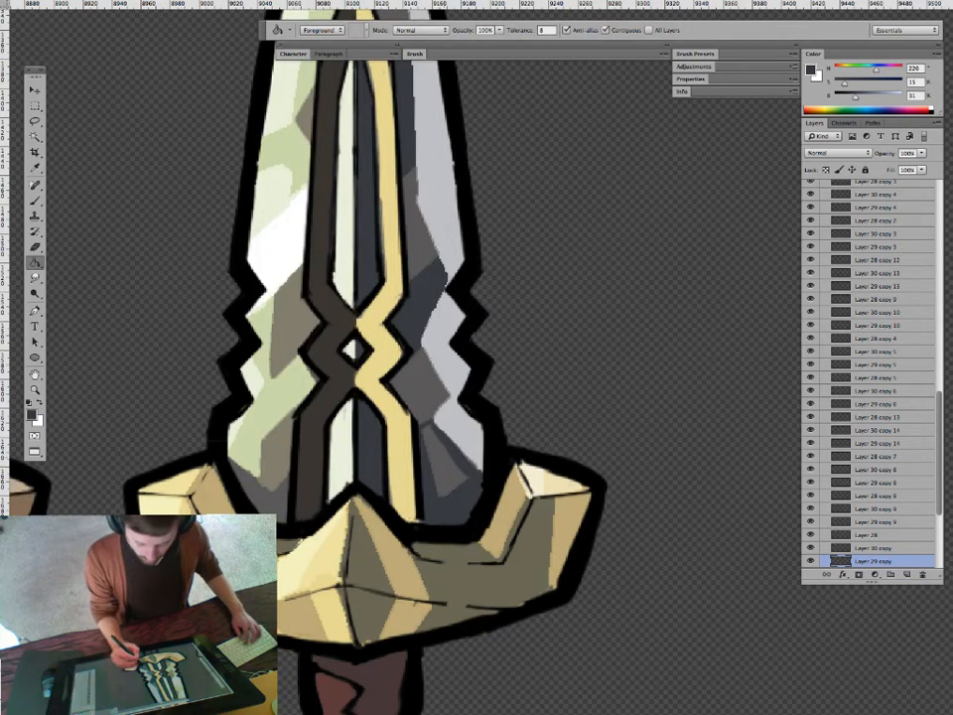
key("b")
Rework the dark facets right of the Special blade's gold inlay with sampled slate and a neutral grey of hue 0, saturation 3 and brightness 44.
key("z")
left_click_drag(462, 461, 323, 461)
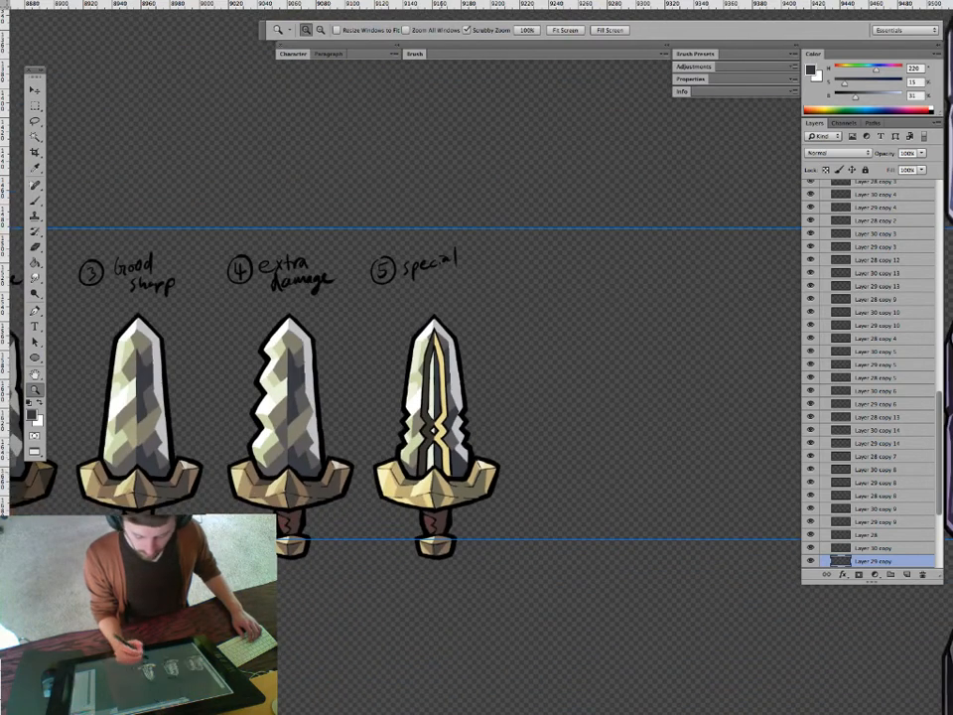
left_click_drag(461, 462, 518, 462)
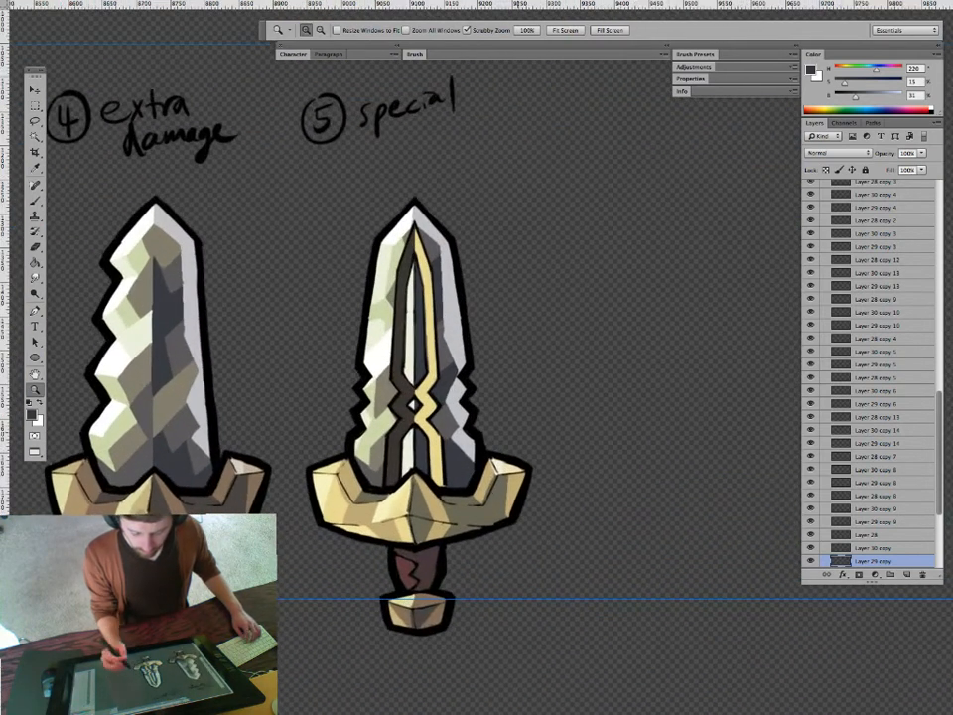
key("b")
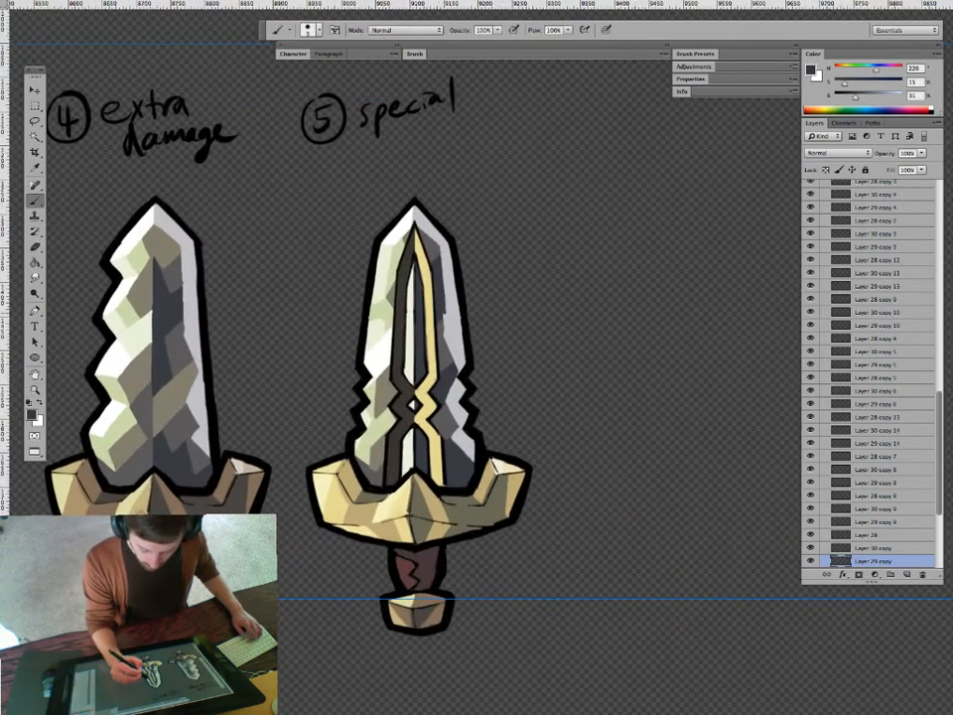
left_click(442, 347, "alt")
left_click_drag(444, 321, 449, 352)
left_click(438, 336, "alt")
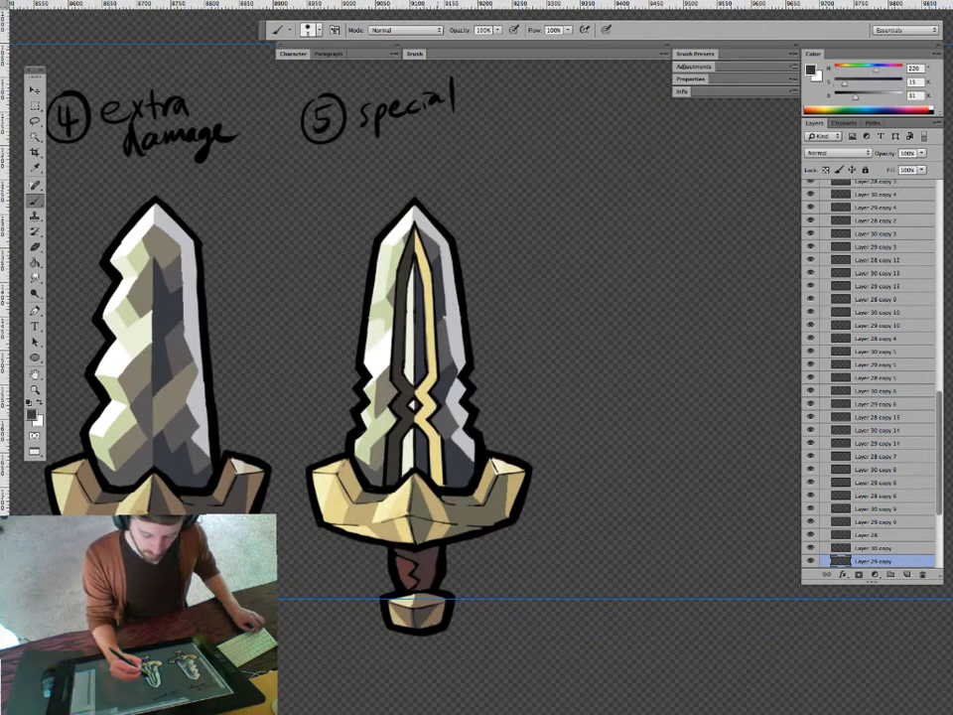
left_click(449, 343, "alt")
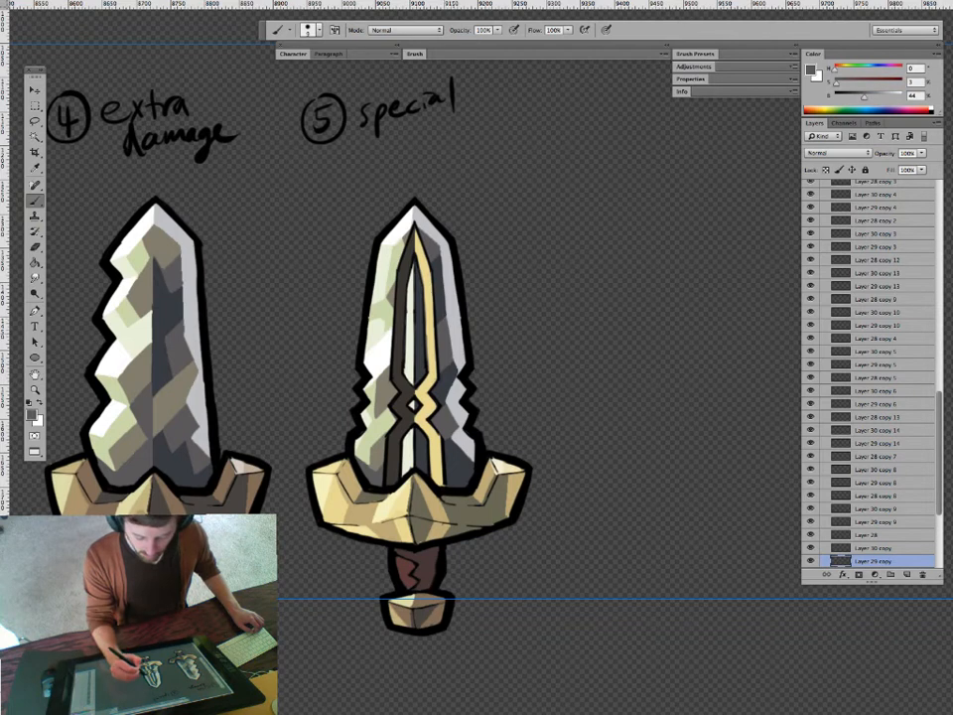
Extend the Special blade's right edge highlight around the upper notch with sampled light grey of hue 240, saturation 2 and brightness 81.
left_click(456, 361, "alt")
left_click_drag(464, 400, 512, 400)
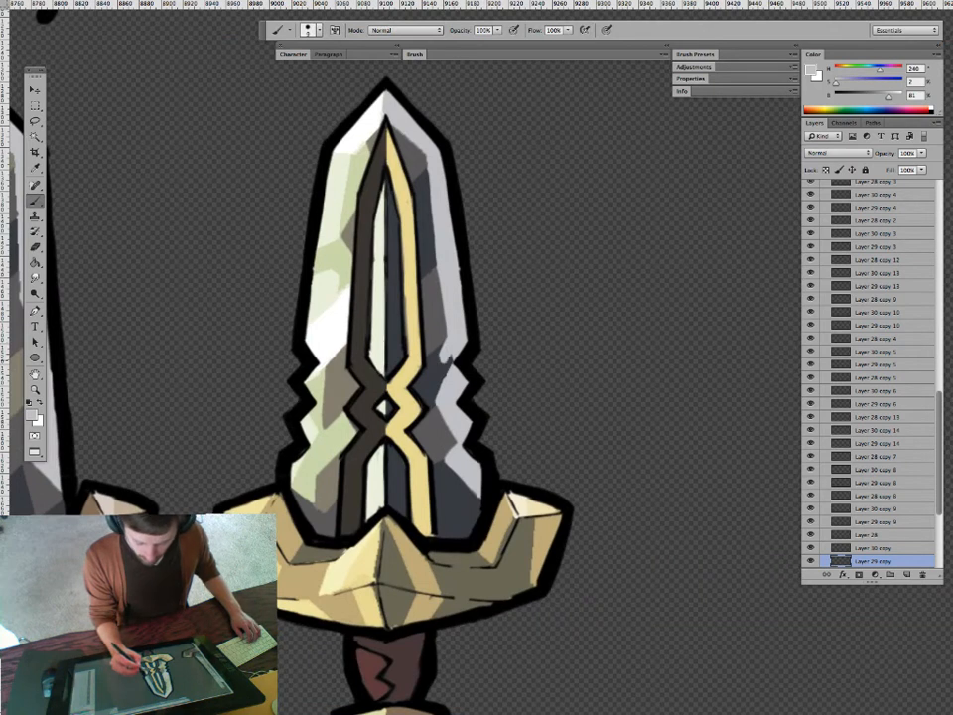
left_click(329, 276, "alt")
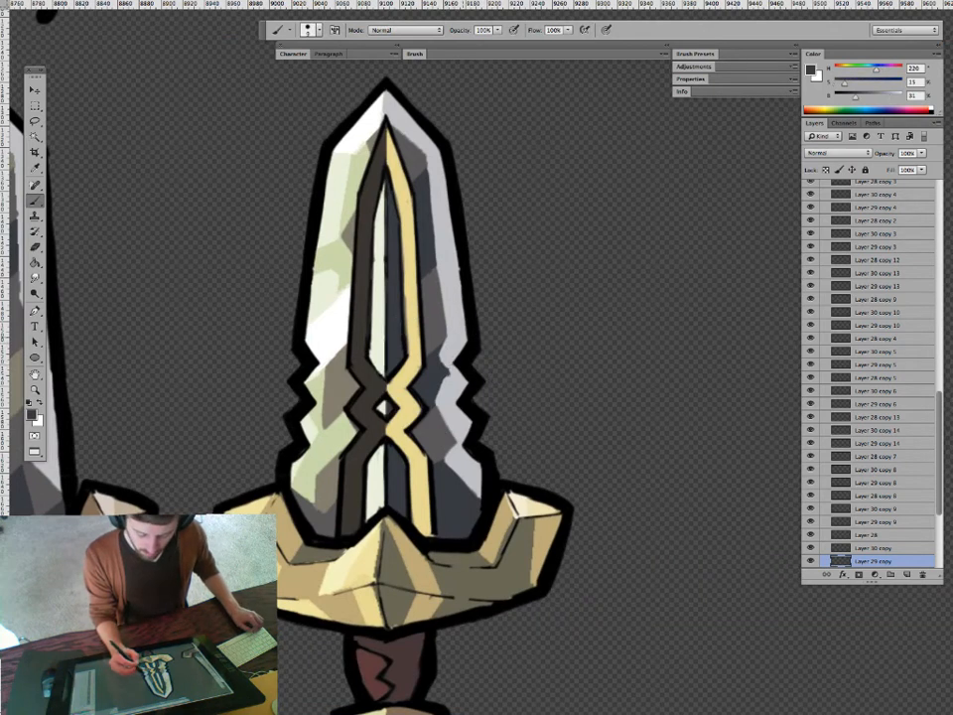
left_click(430, 284, "alt")
left_click(333, 260, "alt")
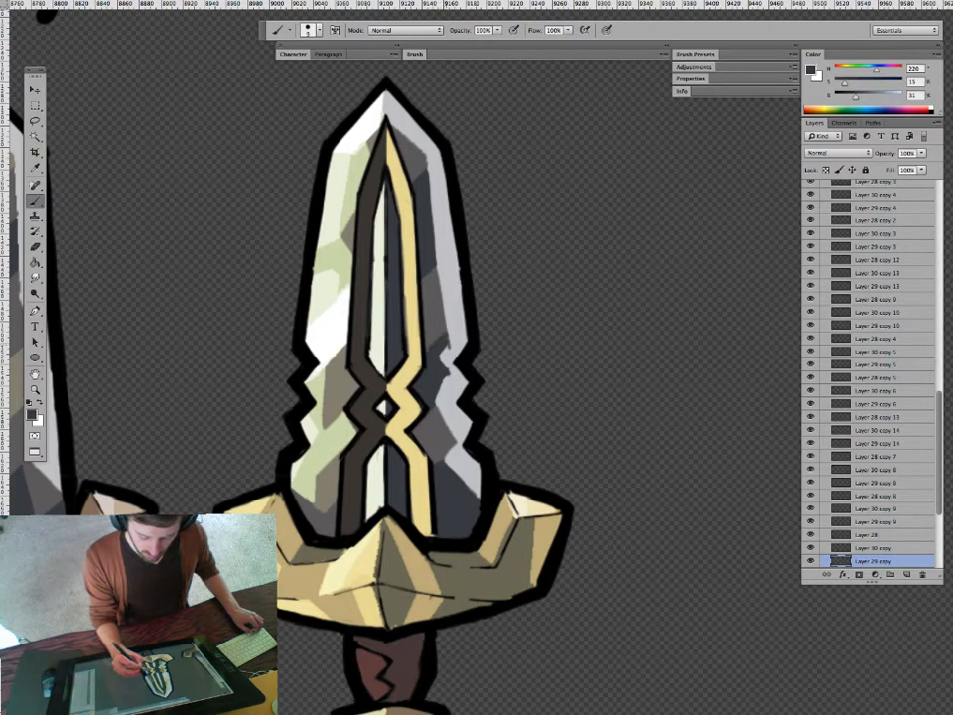
left_click(454, 349, "alt")
mouse_move(447, 351)
left_mouse_down()
mouse_move(438, 371)
mouse_move(448, 378)
left_mouse_up()
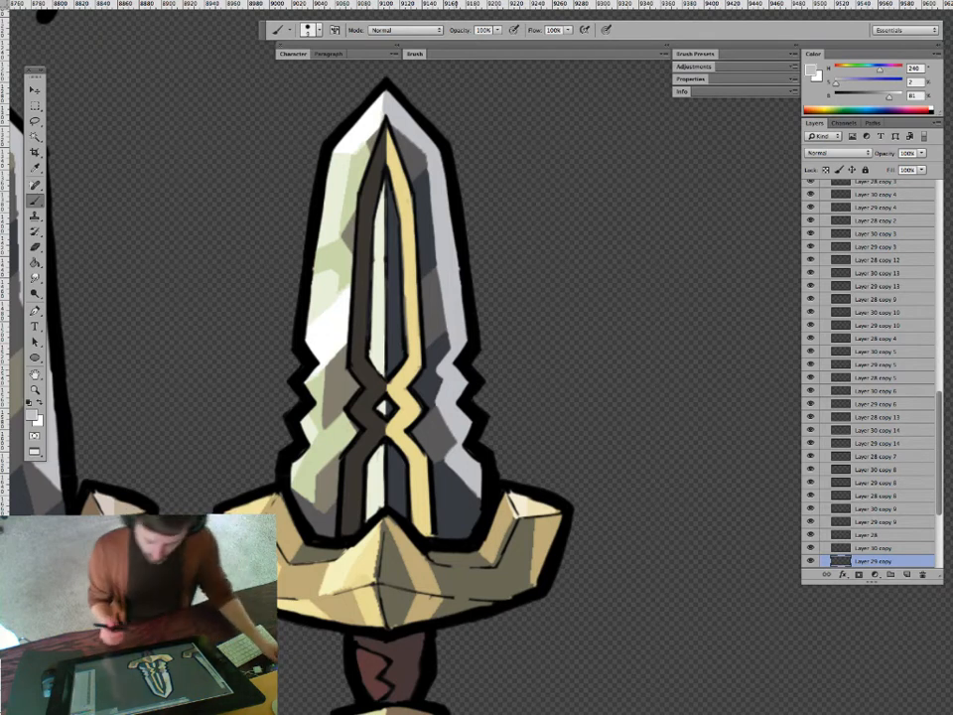
Sharpen the highlight's zigzag boundary beside the middle right notches, alternating sampled slate, light grey and neutral grey.
left_click(453, 486, "alt")
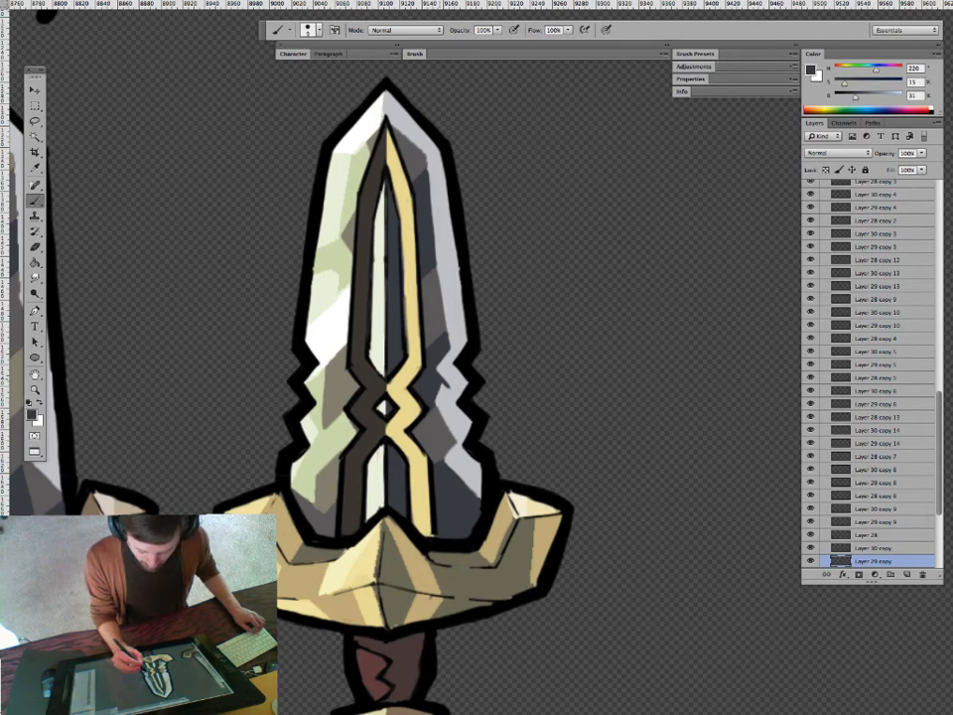
left_click_drag(444, 384, 438, 401)
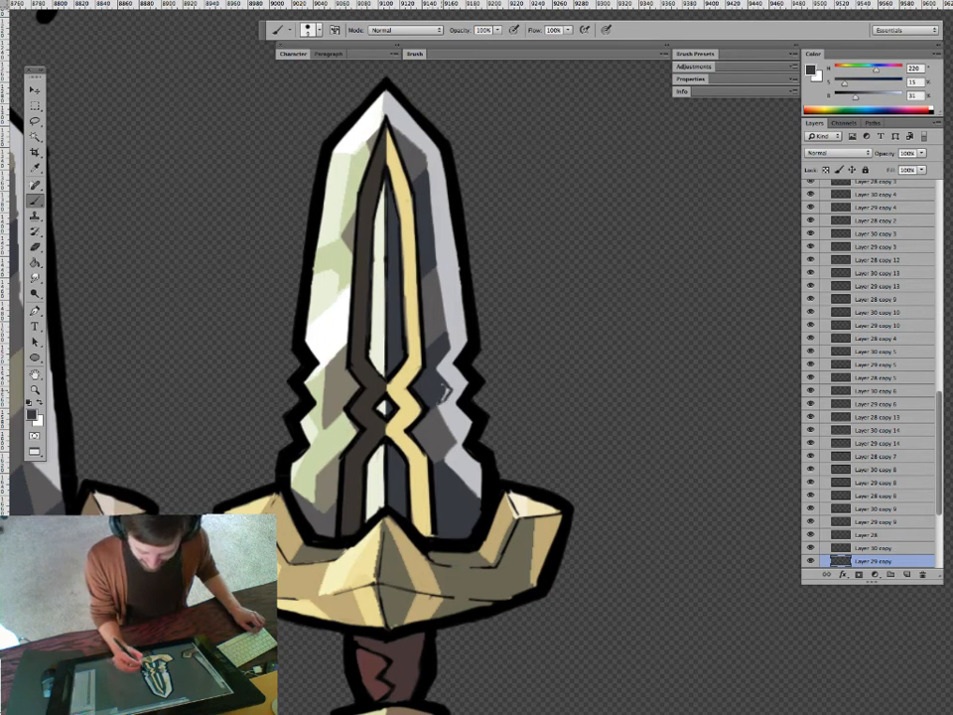
left_click(433, 419, "alt")
left_click(453, 384, "alt")
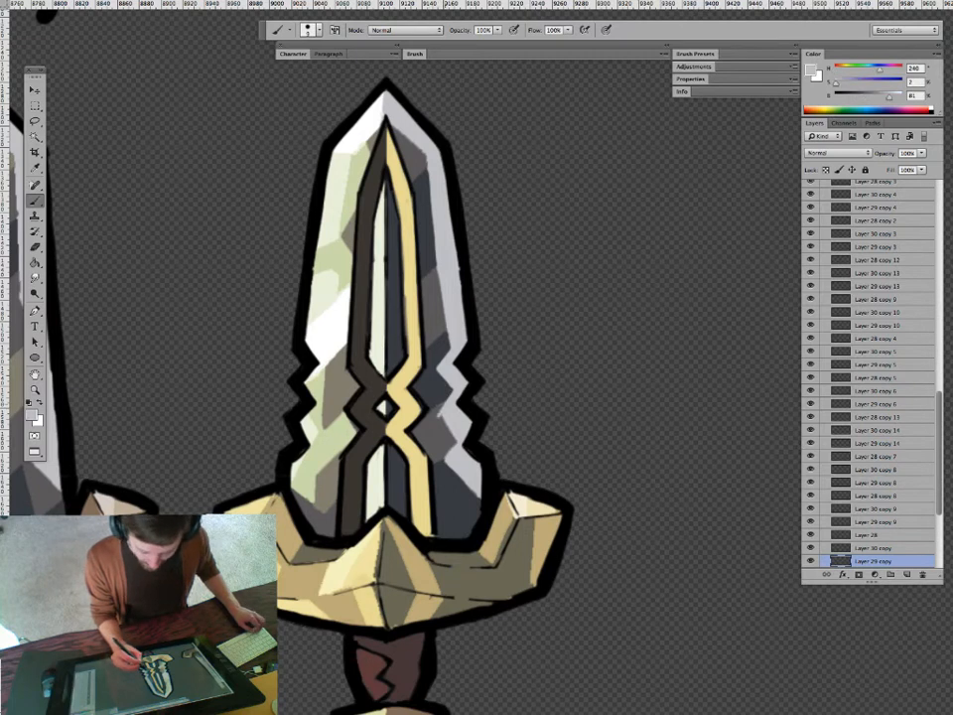
left_click(436, 418, "alt")
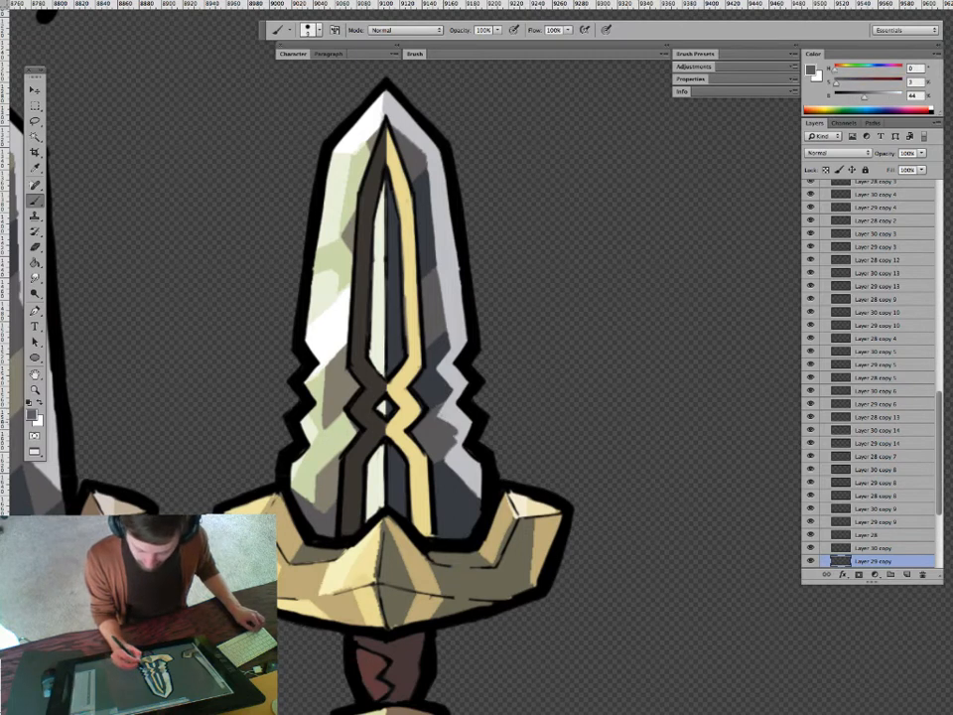
left_click(453, 375, "alt")
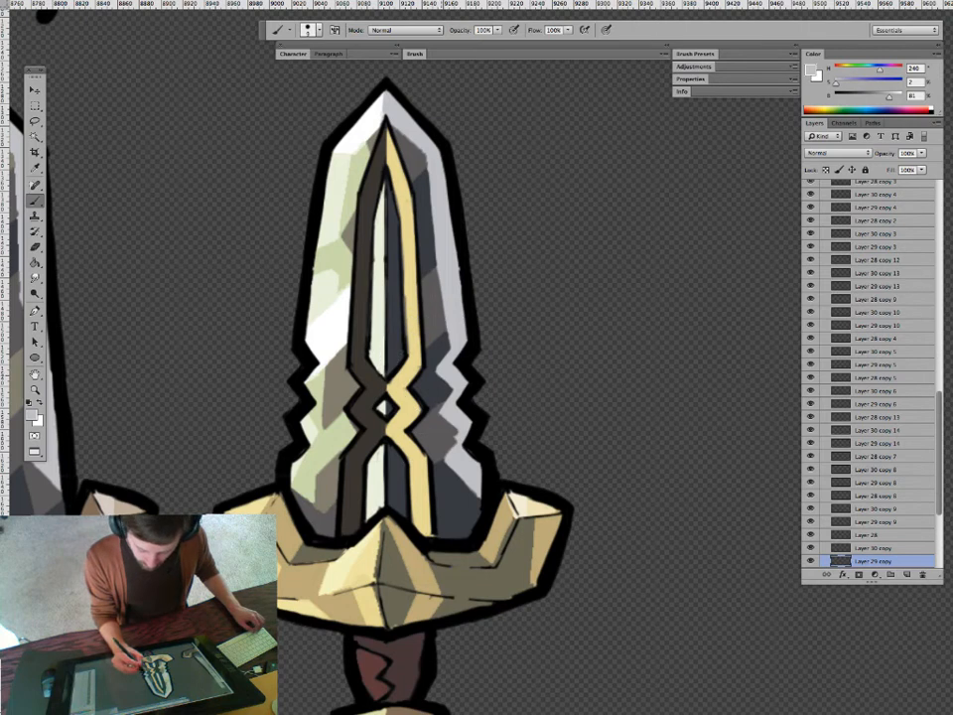
left_click(431, 294, "alt")
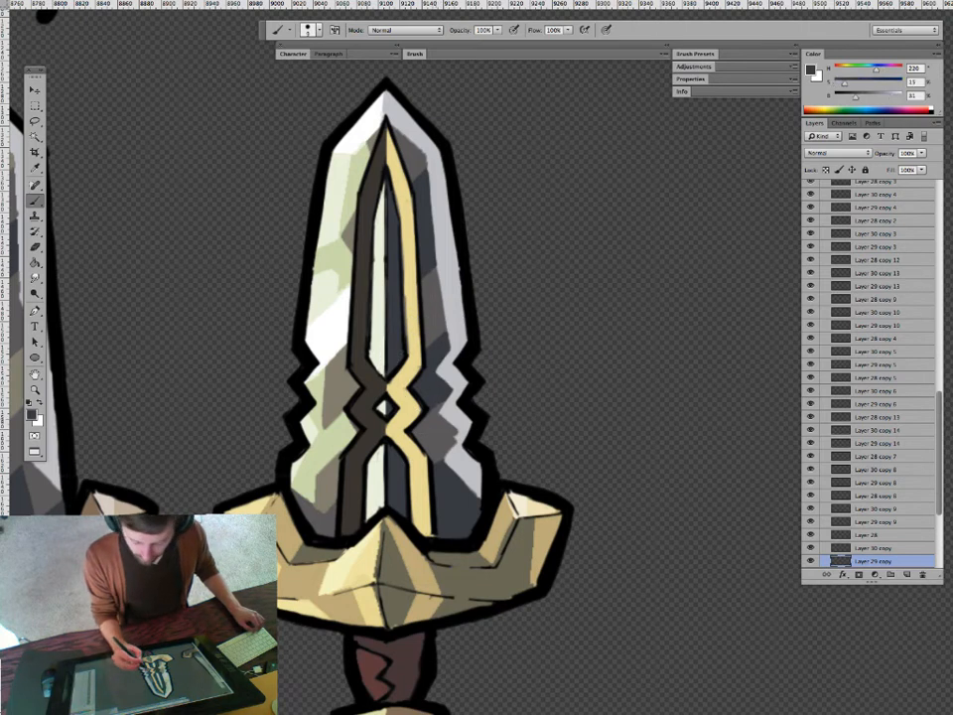
Refine the lower right facets of the Special blade beside the bottom notch with the sampled neutral grey and slate.
left_click(433, 420, "alt")
left_click(434, 413, "alt")
left_click(438, 422, "alt")
mouse_move(460, 435)
left_mouse_down()
mouse_move(449, 466)
mouse_move(480, 495)
left_mouse_up()
left_click(446, 479, "alt")
left_click(435, 421, "alt")
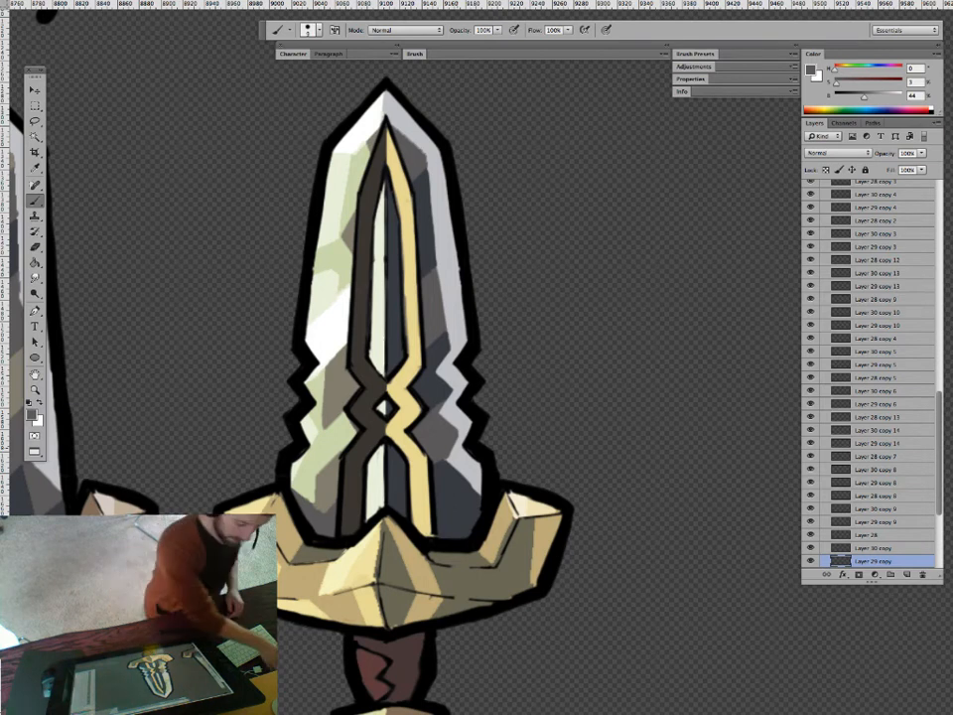
Paint facets on the right half of the Special blade's central strip with the sampled neutral grey of hue 0, saturation 3 and brightness 44.
key("super")
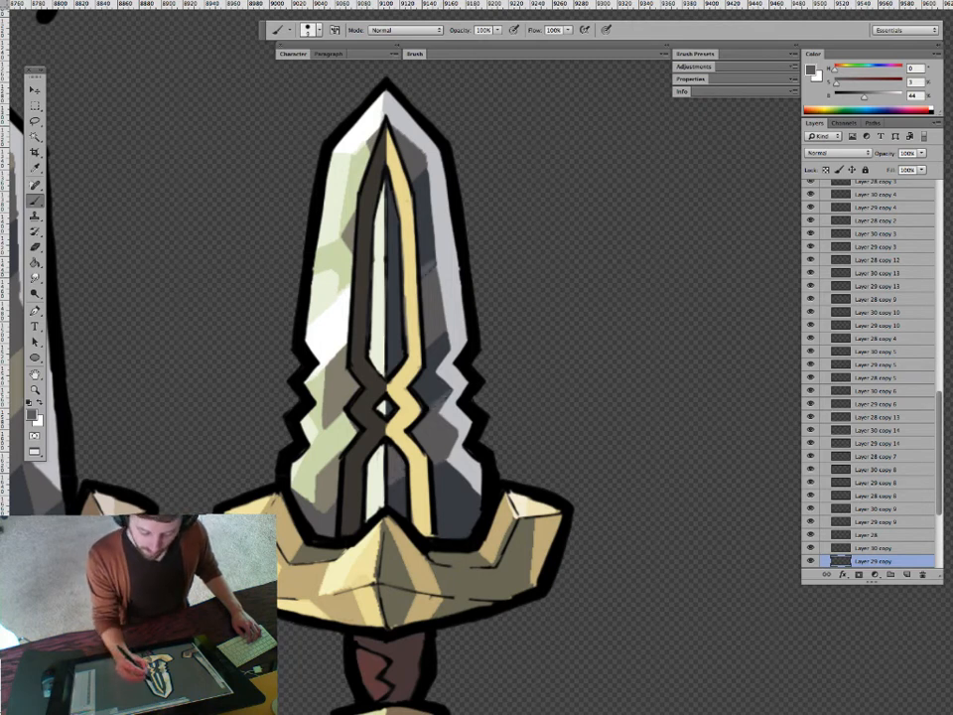
left_click(430, 288, "alt")
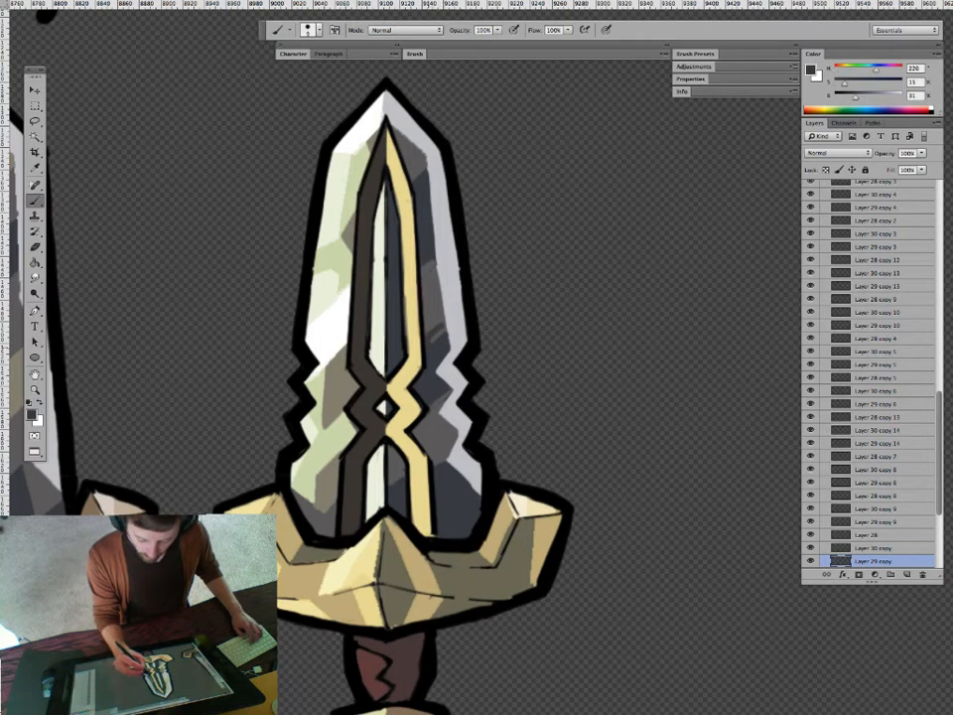
left_click(322, 222, "alt")
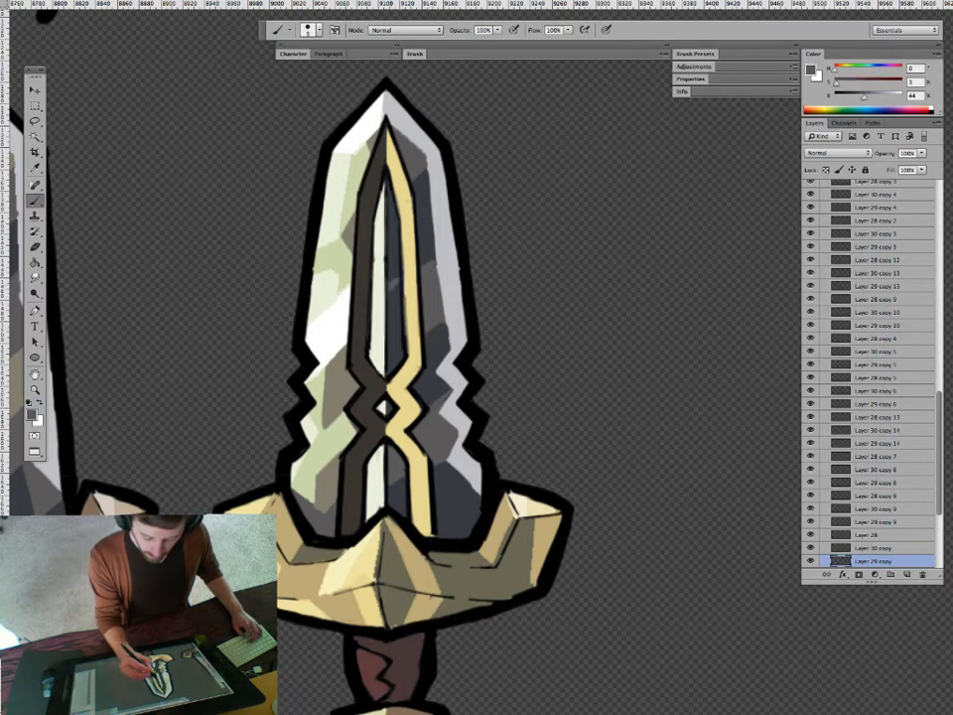
left_click_drag(398, 284, 395, 352)
left_click(429, 298, "alt")
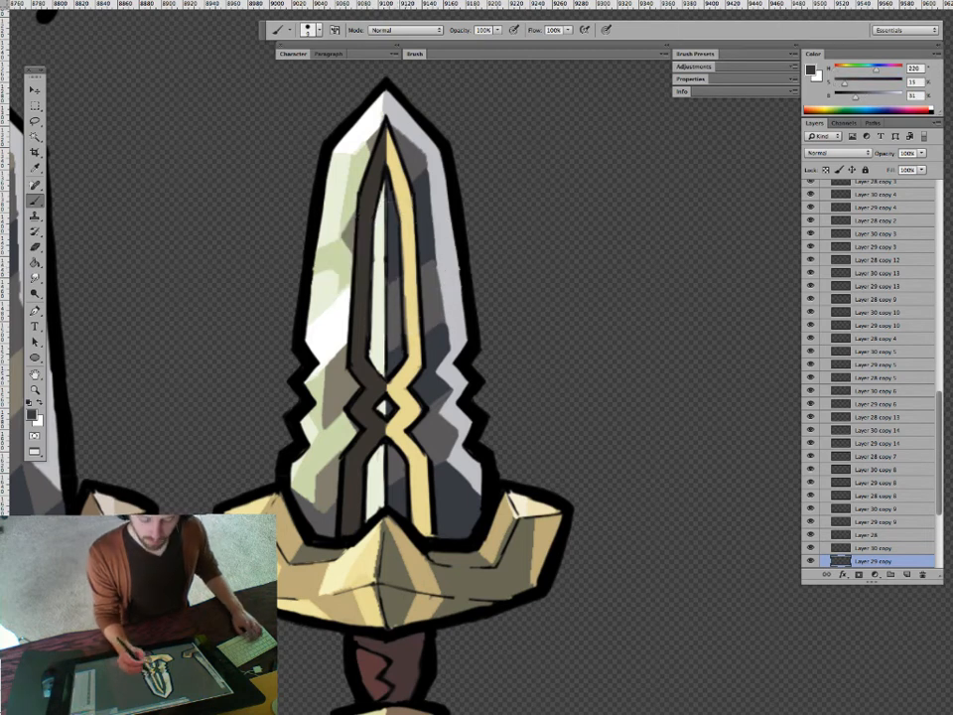
Shade the lower left half of the Special blade's central strip and its small diamond with sampled taupe of hue 47, saturation 13 and brightness 58.
left_click(337, 364, "alt")
left_click_drag(374, 325, 384, 316)
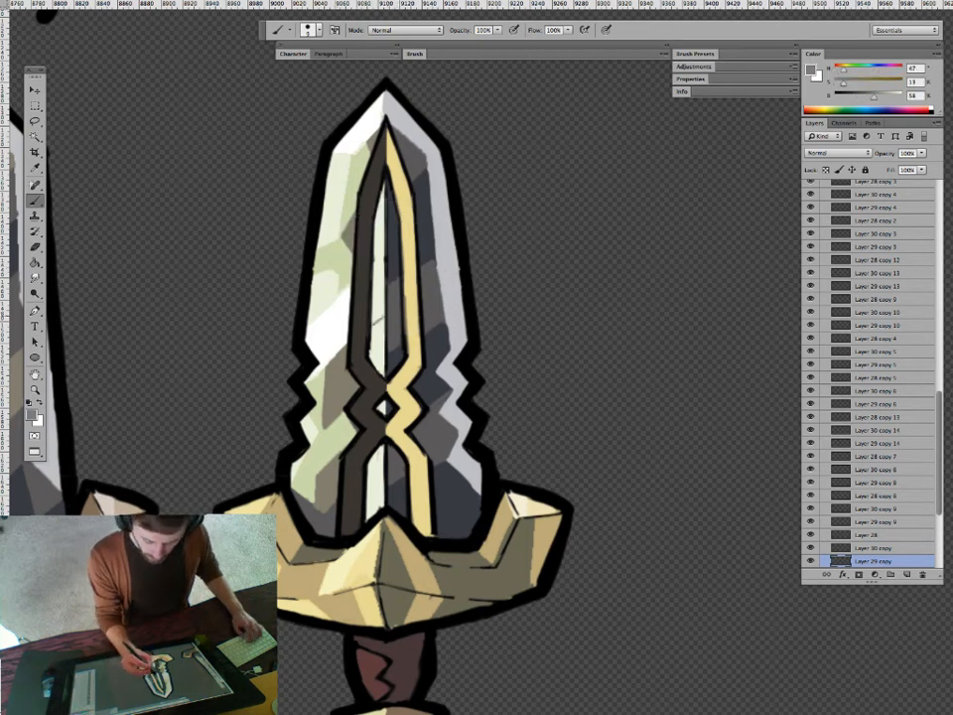
key("g")
left_click(379, 342)
key("b")
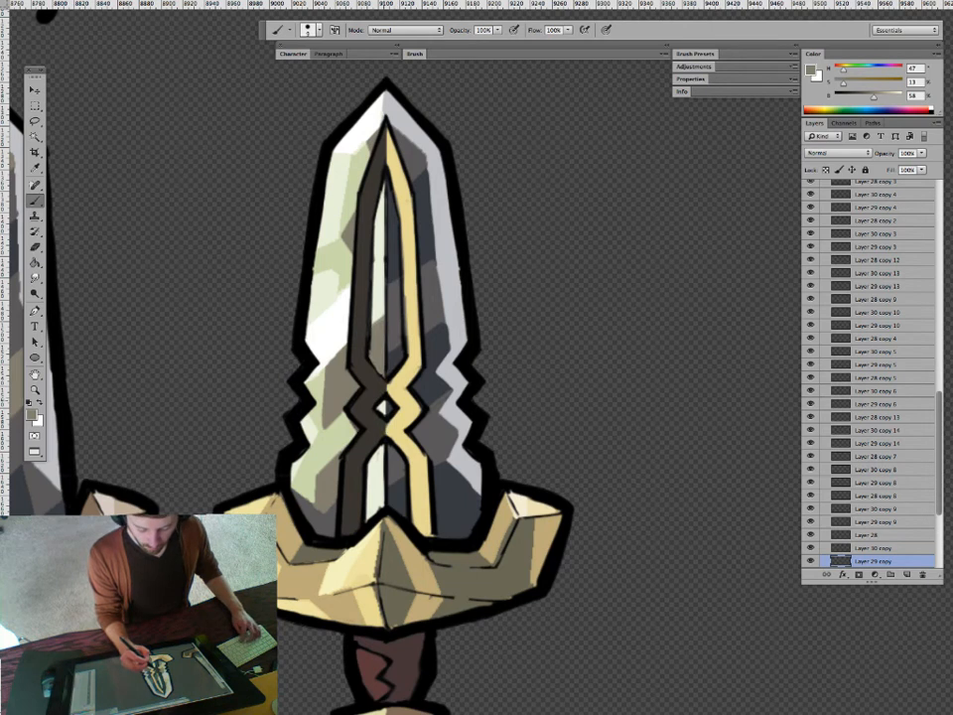
key("g")
left_click(383, 408)
Examine the Special sword at reduced size beside the other four variants and the neighbouring metal palettes.
key("z")
left_click_drag(434, 464, 177, 471)
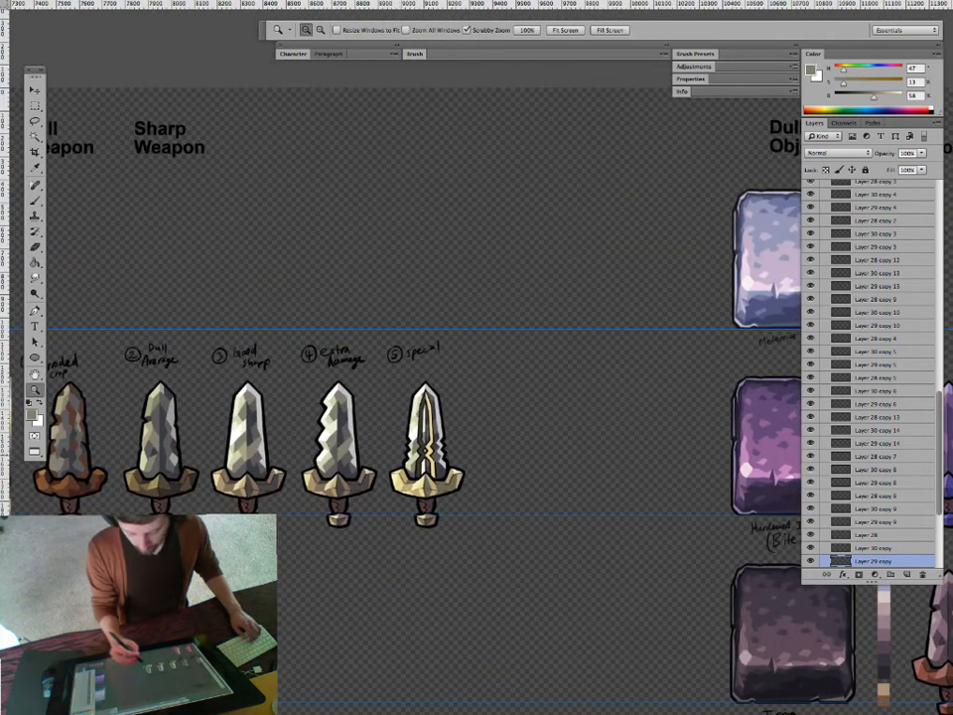
left_click_drag(428, 450, 615, 452)
key("g")
left_click(472, 473, "alt")
key("z")
left_click_drag(444, 461, 260, 465)
left_click_drag(476, 427, 412, 363)
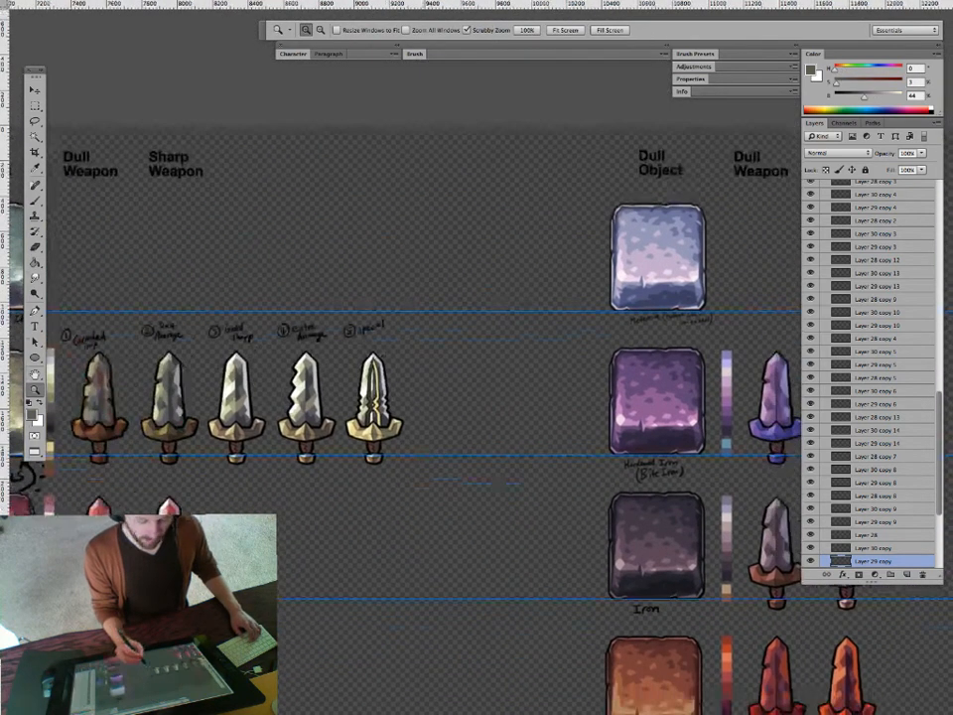
left_click_drag(427, 488, 316, 490)
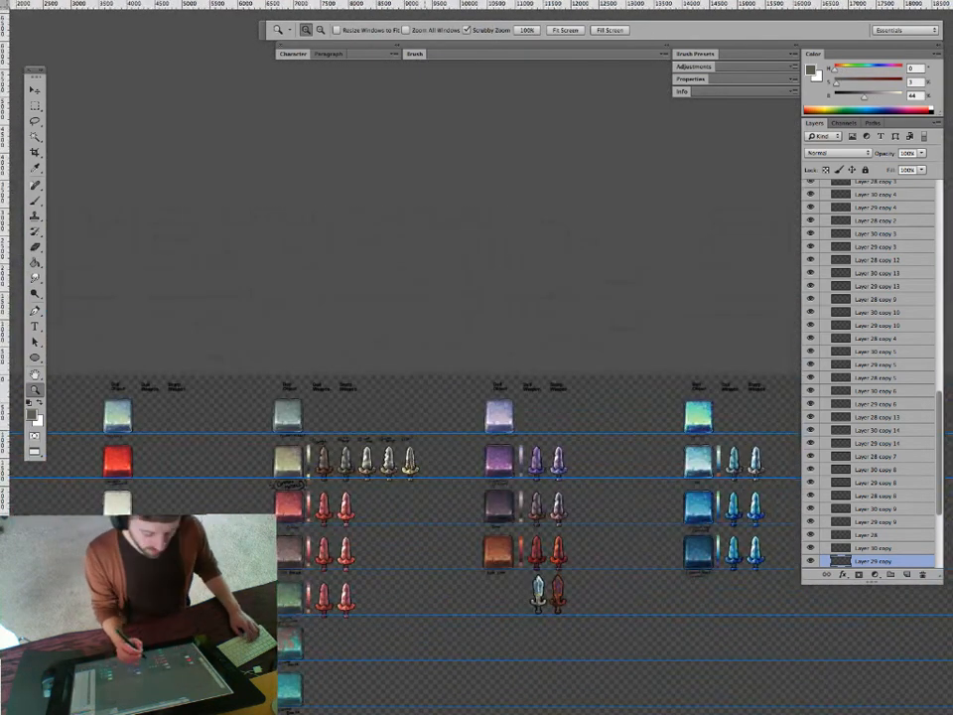
left_click_drag(408, 505, 442, 504)
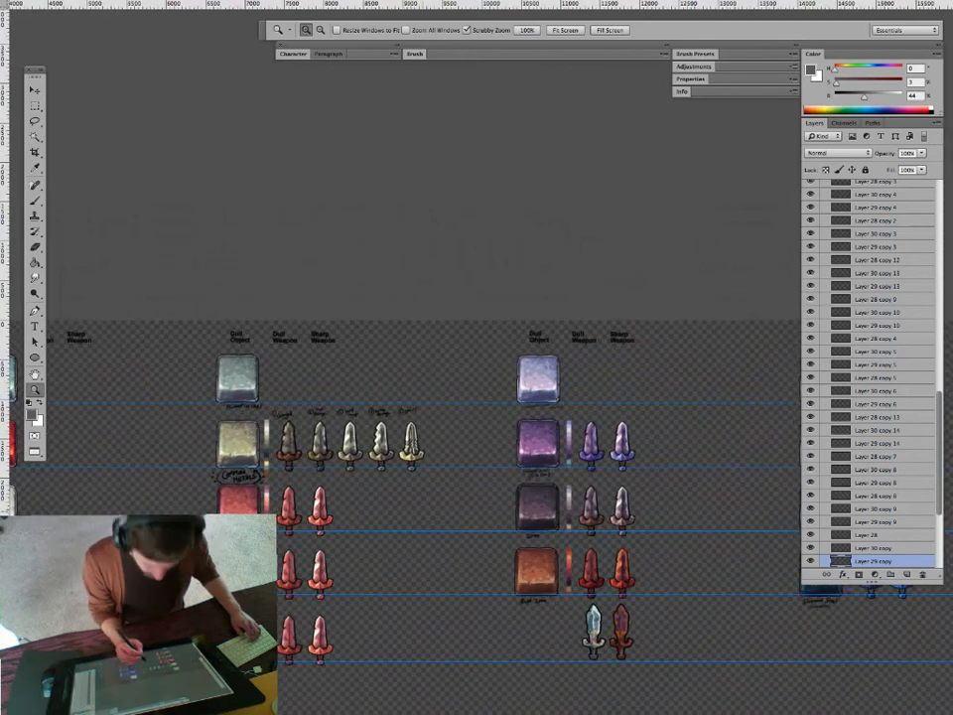
left_click_drag(418, 452, 383, 487)
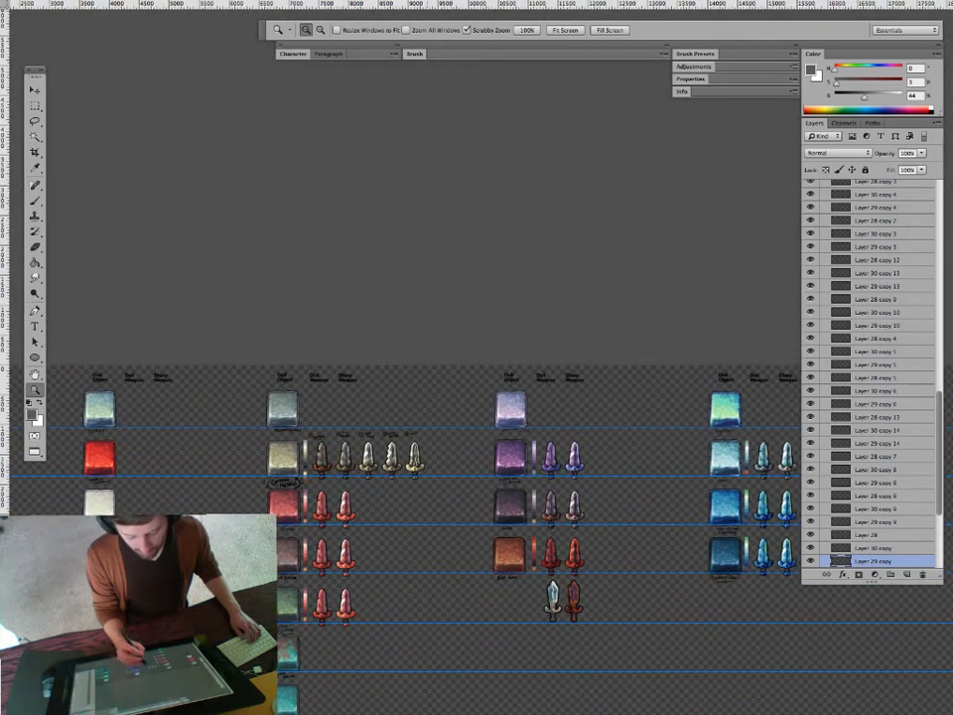
left_click_drag(412, 463, 496, 456)
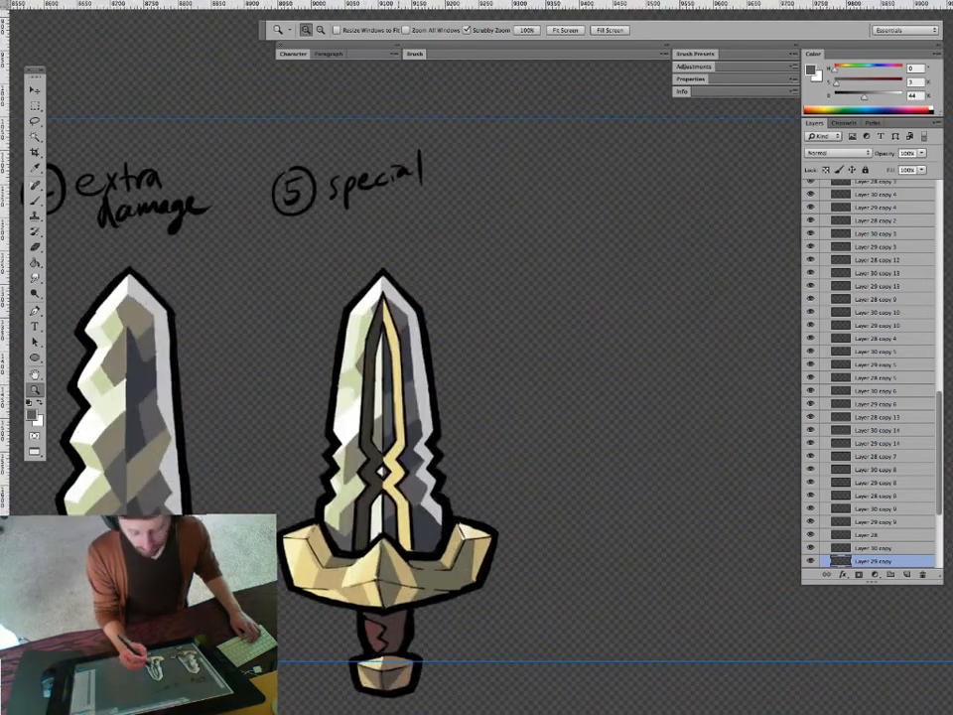
Select the inlay's line art on Layer 28 and widen it to about 119.5% of its width, keeping its height.
mouse_move(380, 425)
left_mouse_down()
mouse_move(434, 425)
mouse_move(384, 454)
mouse_move(342, 454)
left_mouse_up()
left_click(405, 486, "super")
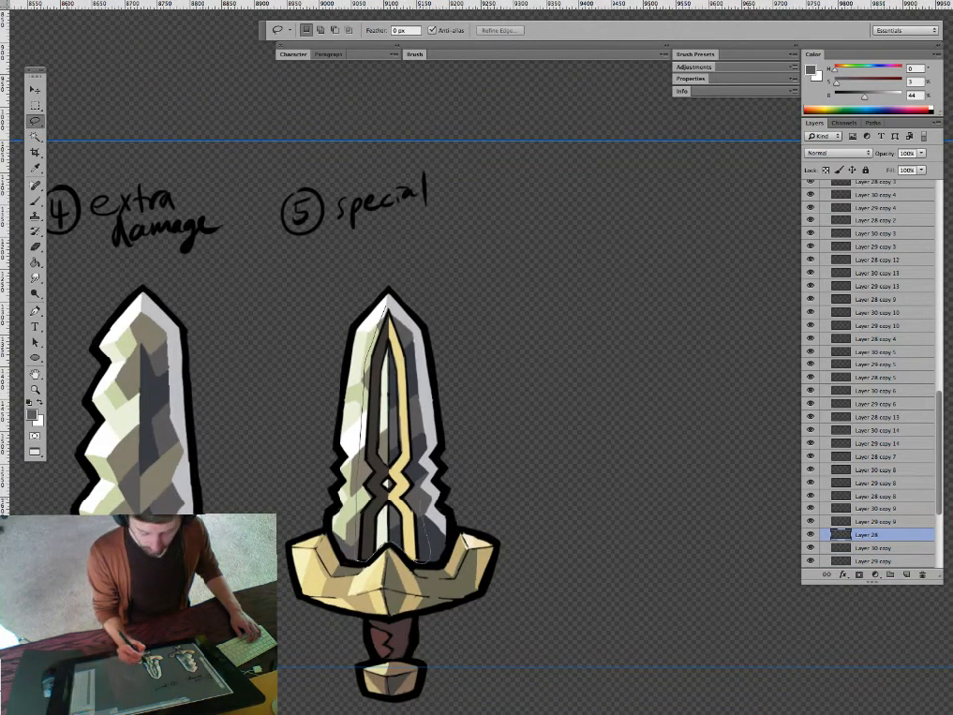
key("w")
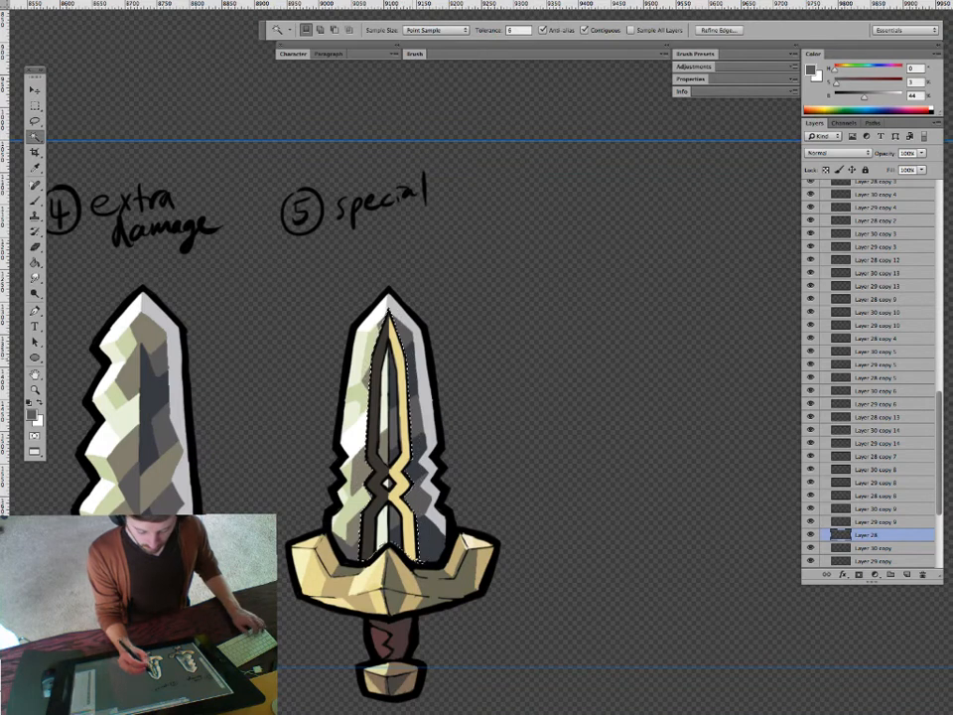
left_click_drag(419, 512, 426, 476)
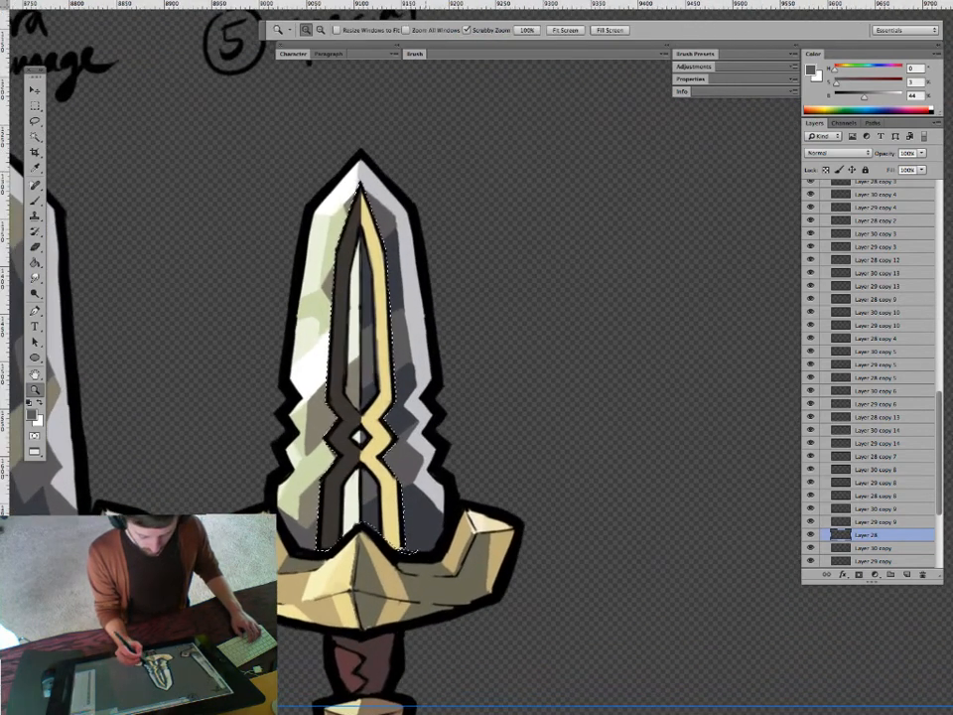
key("ctrl+t")
left_click_drag(423, 366, 429, 367)
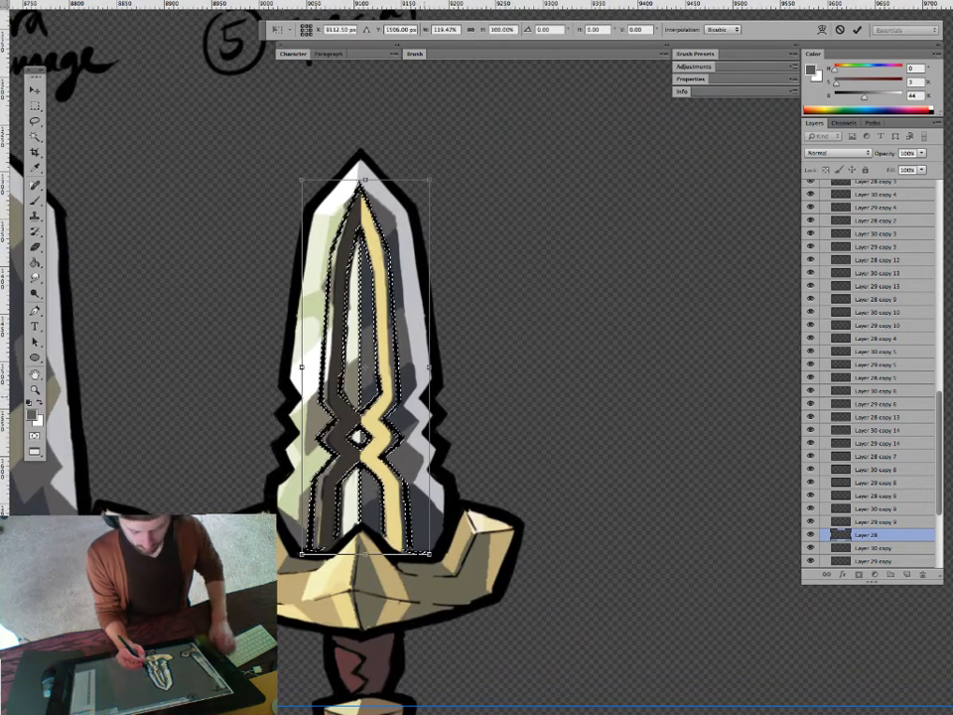
key("Return")
key("ctrl+d")
Delete the gold overlay covering the Special blade's inlay on Layer 30 copy.
left_click(333, 507)
key("l")
mouse_move(310, 545)
left_mouse_down()
mouse_move(413, 566)
mouse_move(438, 211)
mouse_move(282, 457)
left_mouse_up()
key("Delete")
key("ctrl+d")
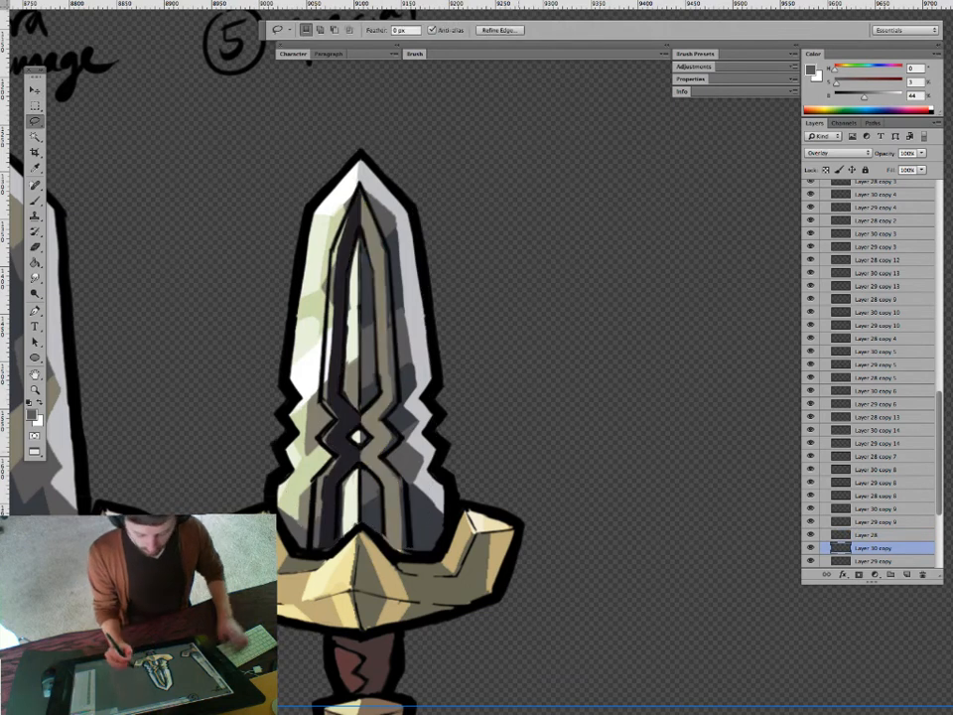
Paint the left half of the inlay out to its widened outline with sampled dark navy of hue 240, saturation 17 and brightness 19.
key("v")
left_click(343, 249)
key("b")
left_click(344, 246, "alt")
mouse_move(347, 218)
left_mouse_down()
mouse_move(334, 258)
mouse_move(325, 399)
mouse_move(333, 413)
left_mouse_up()
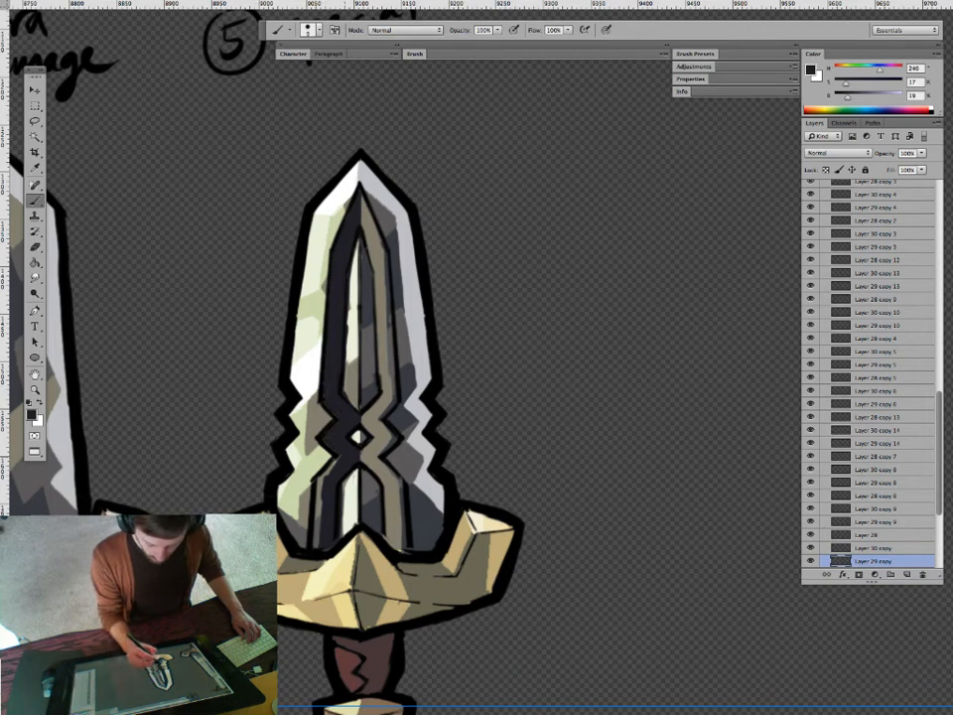
Clean up the inlay's outline around the central diamond and lower legs on Layer 28, alternating sampled near-black strokes with erasing.
key("v")
left_click(337, 499)
key("b")
left_click(337, 500, "alt")
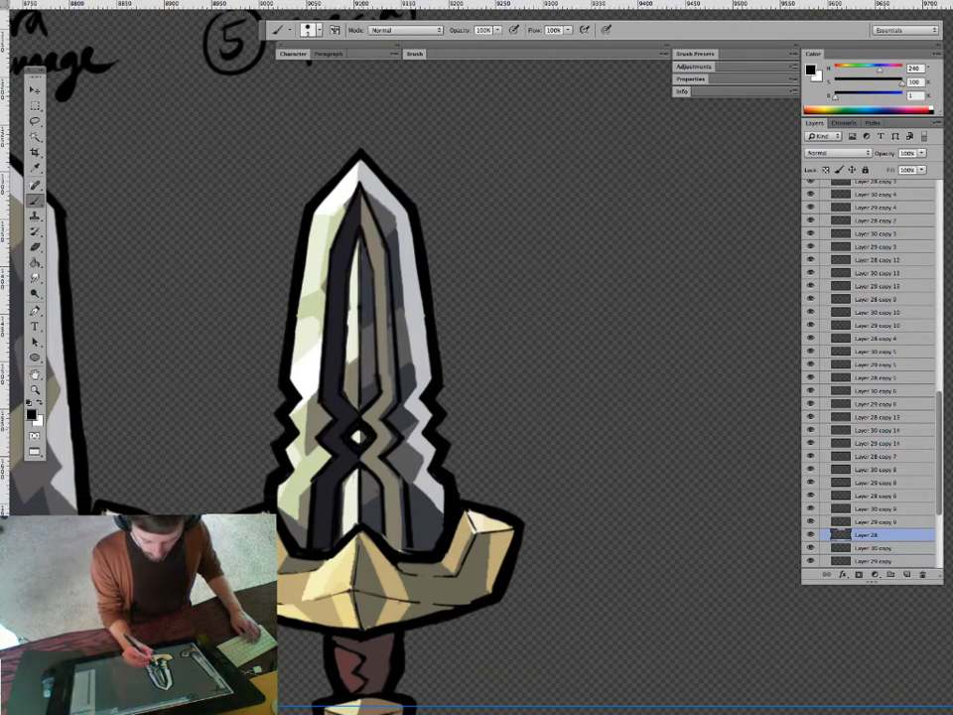
key("e")
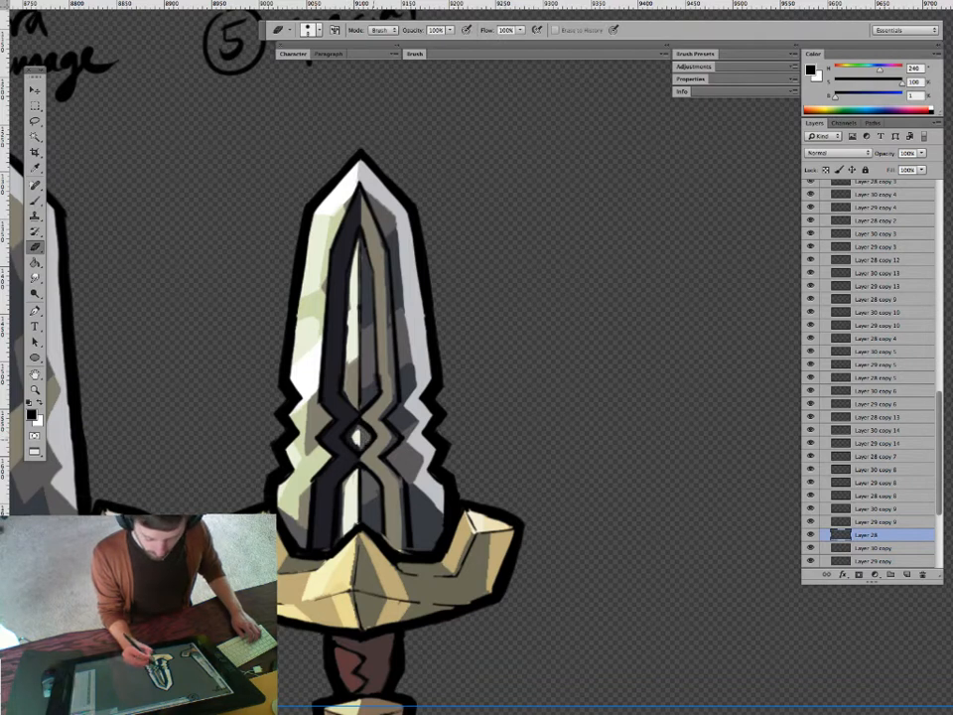
key("b")
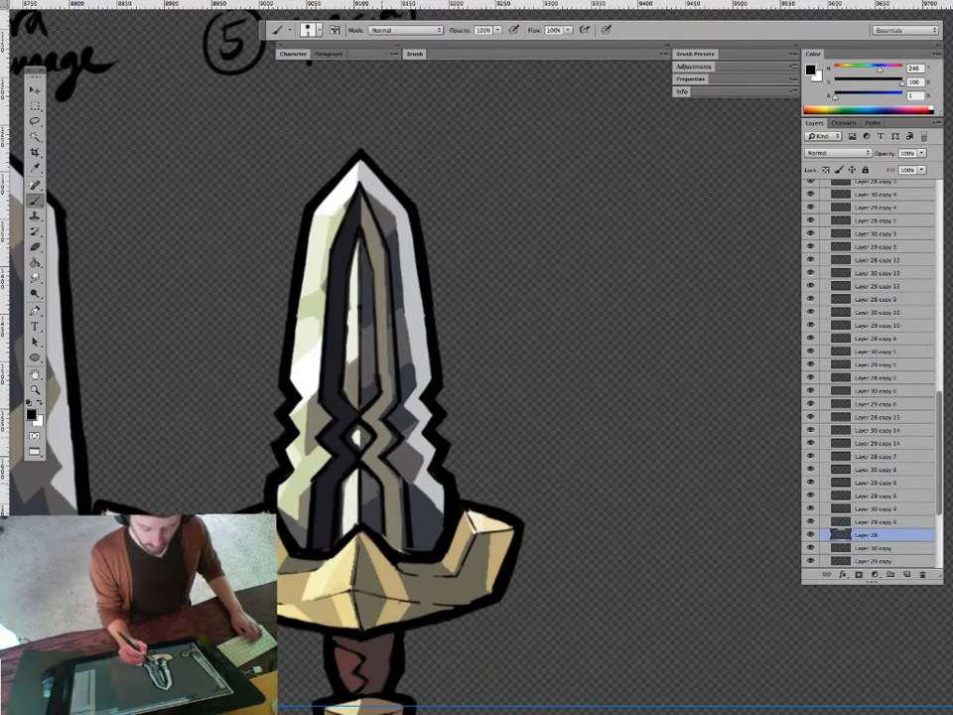
key("e")
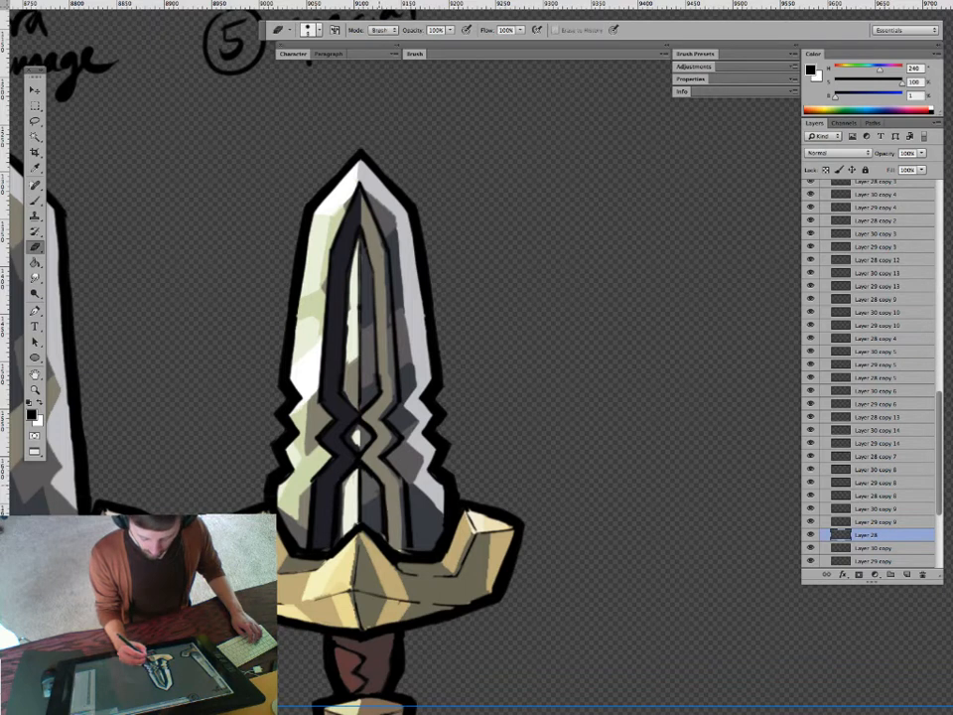
key("b")
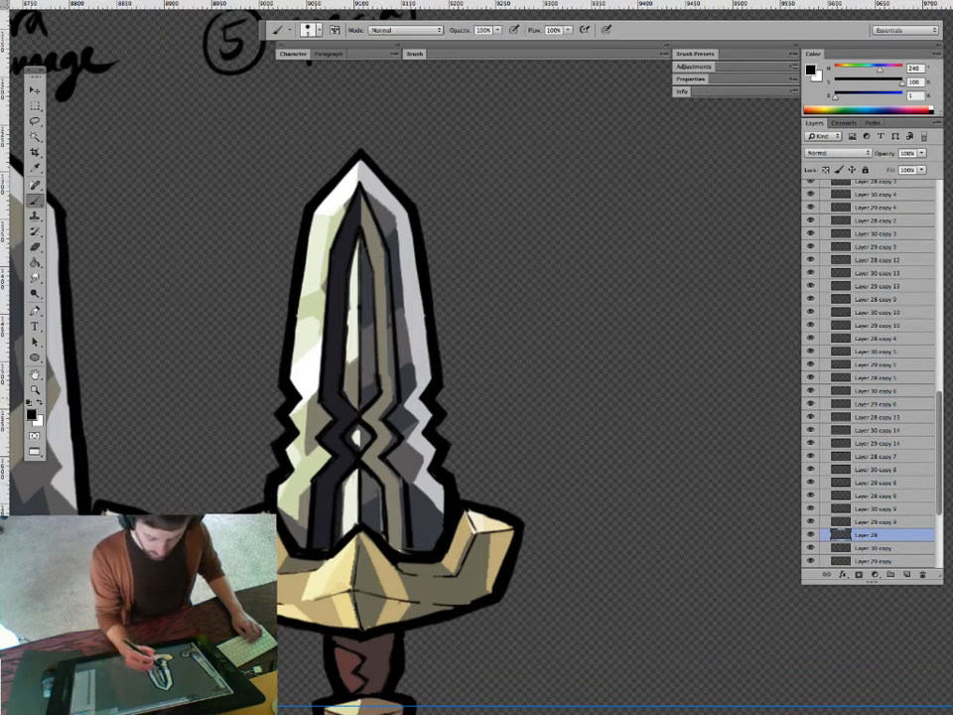
key("e")
key("b")
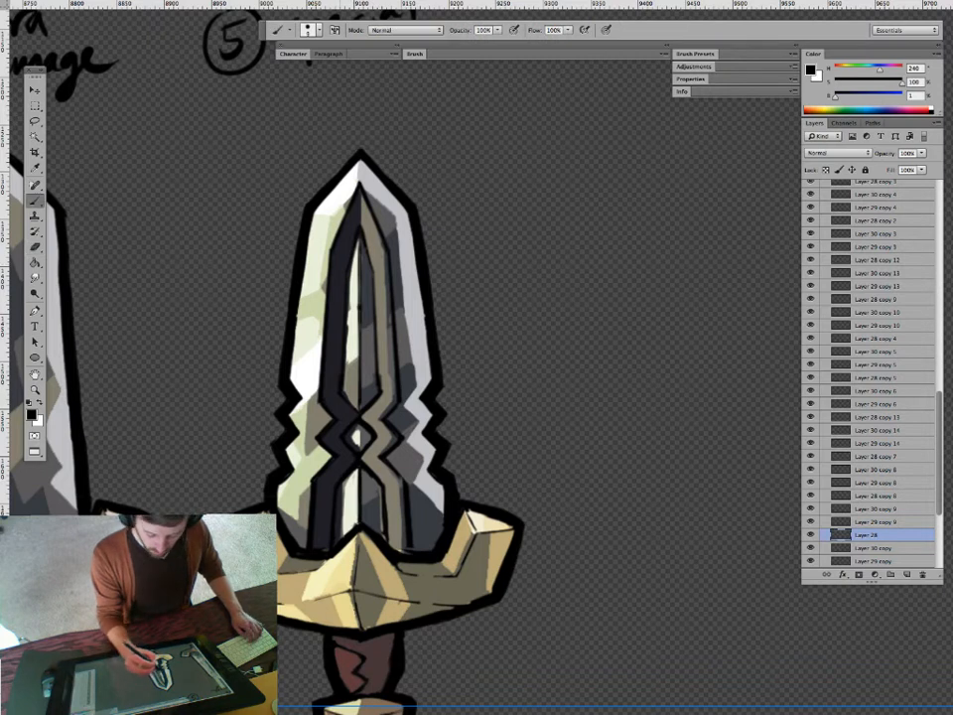
Refine the black line art around the inlay's tip and upper right edge, redrawing the contour and erasing excess thickness.
key("e")
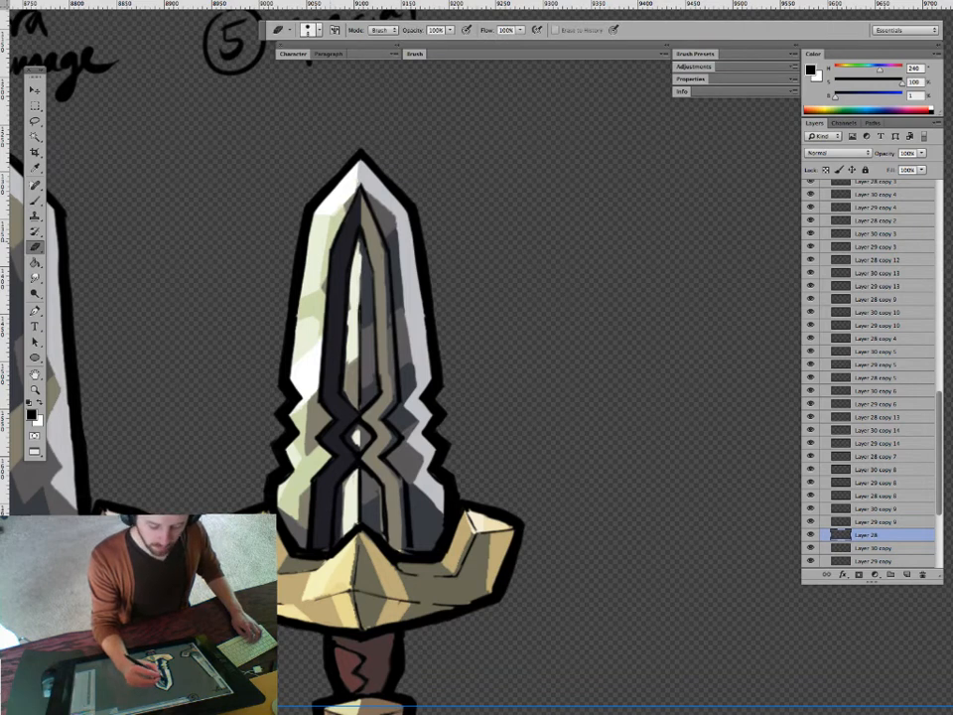
key("b")
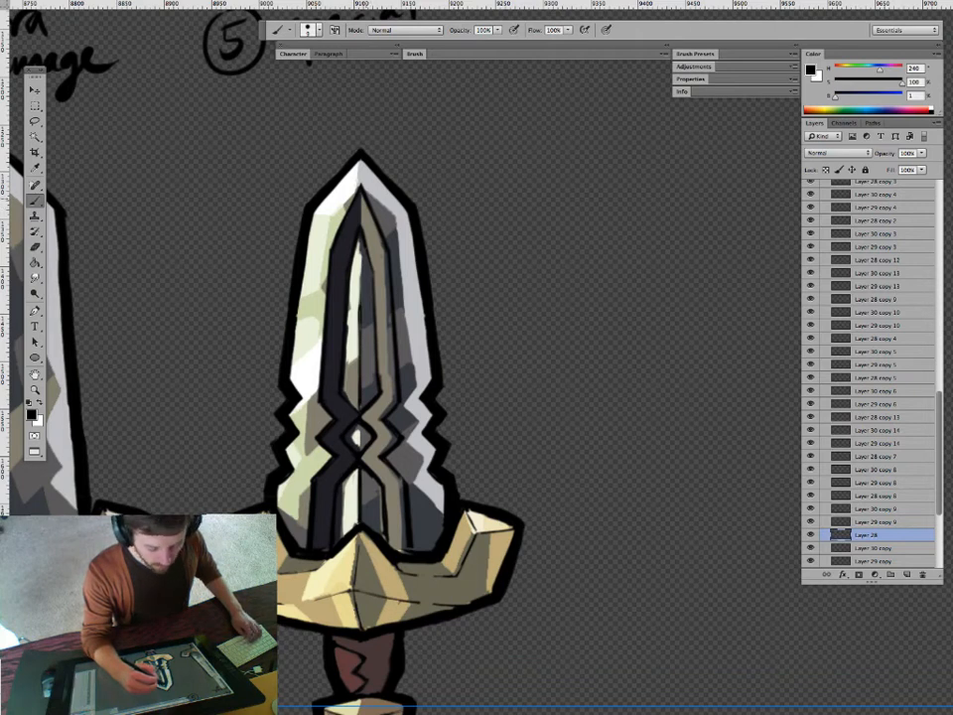
key("e")
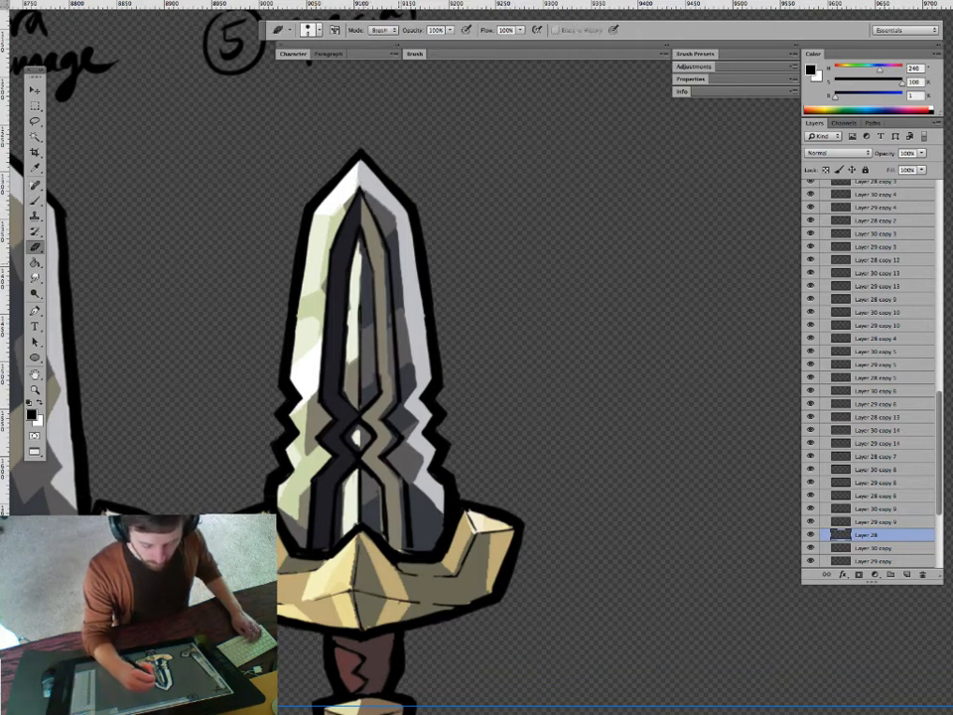
key("b")
left_click_drag(362, 196, 375, 223)
key("e")
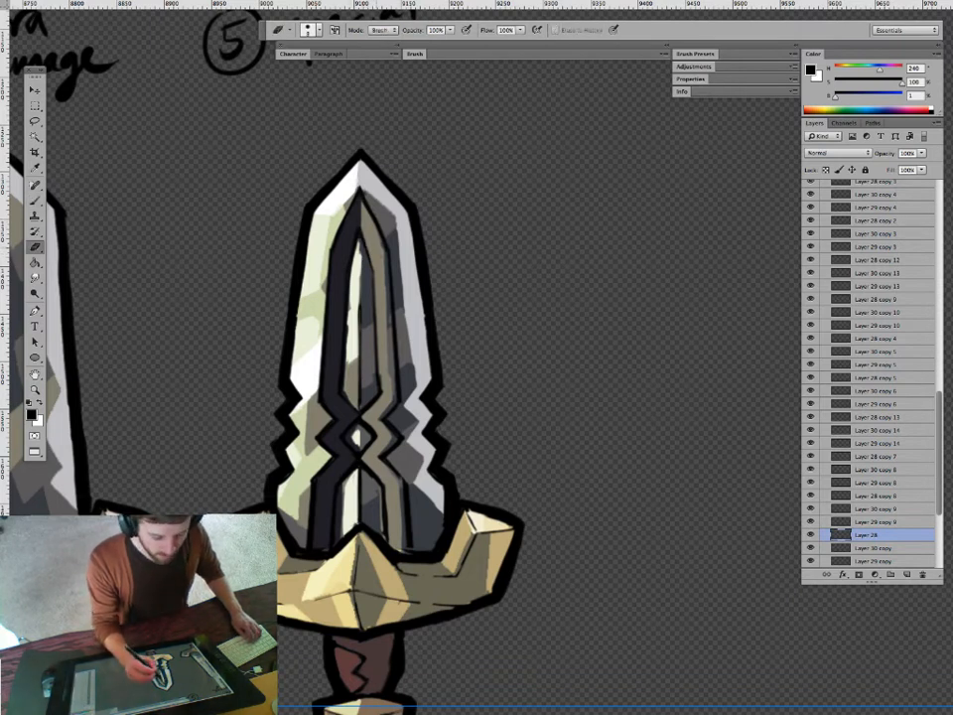
key("b")
key("e")
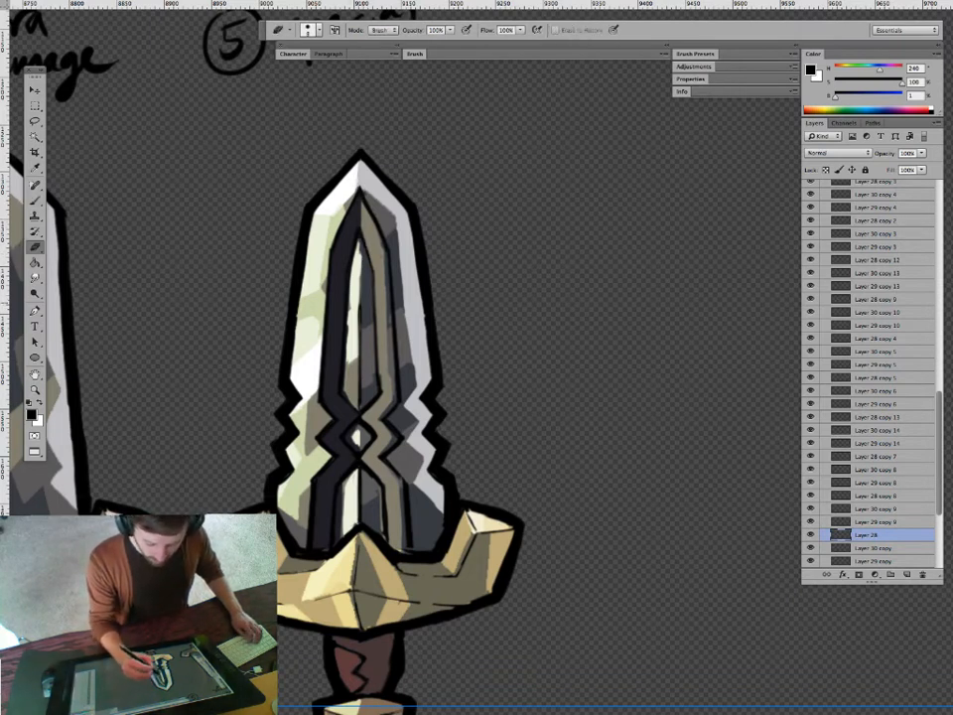
key("b")
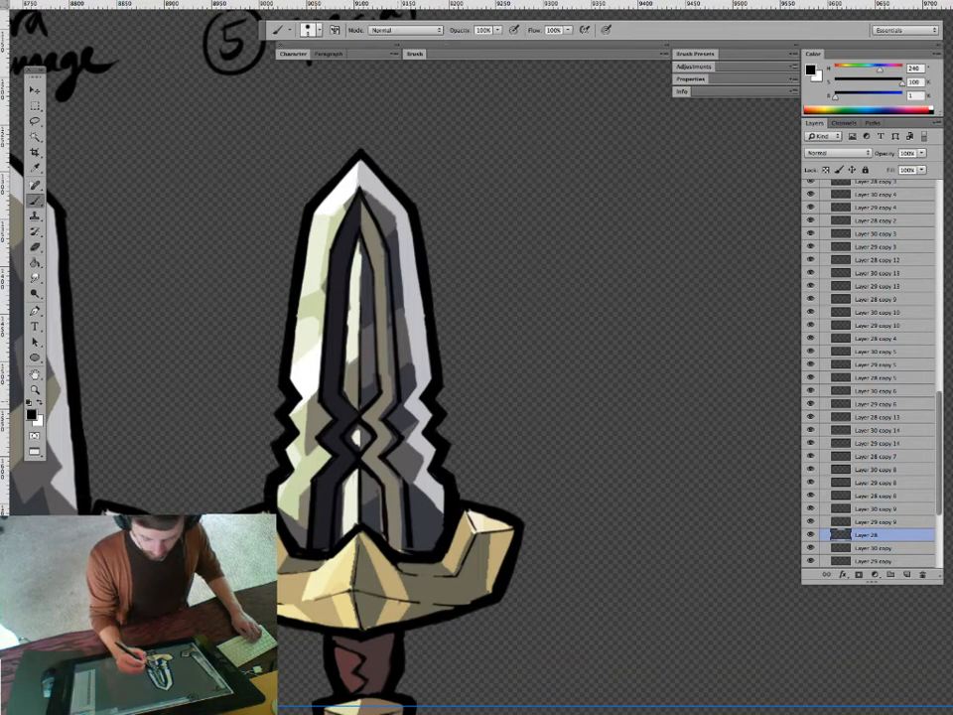
key("e")
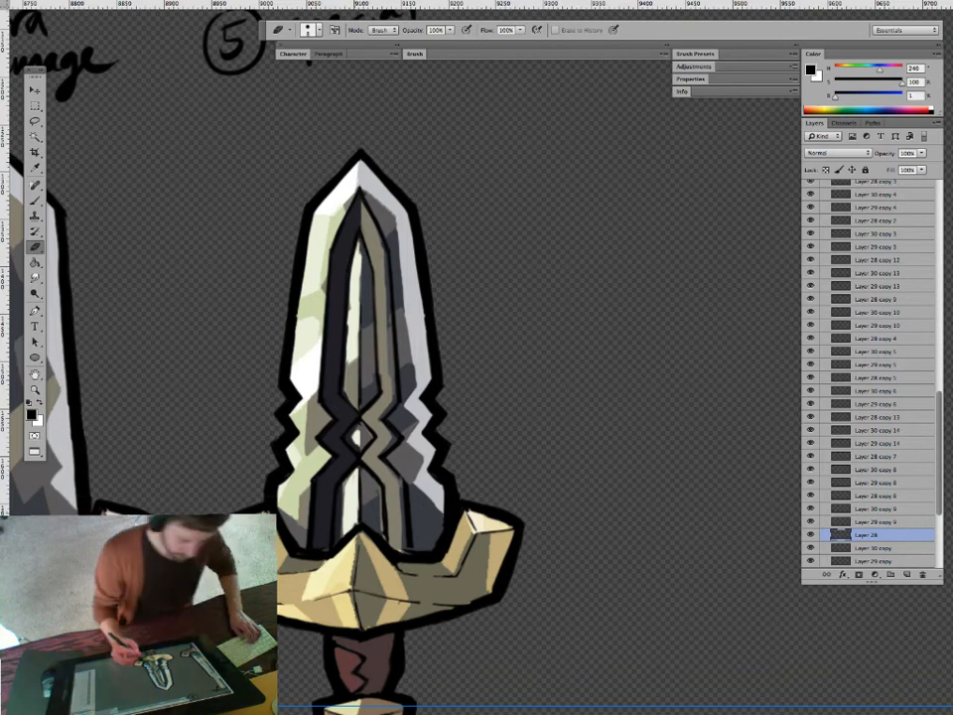
Paint the right half of the inlay out to its widened outline on Layer 29 copy with sampled taupe of hue 47, saturation 13 and brightness 58.
key("v")
left_click(386, 383)
key("b")
left_click(386, 382, "alt")
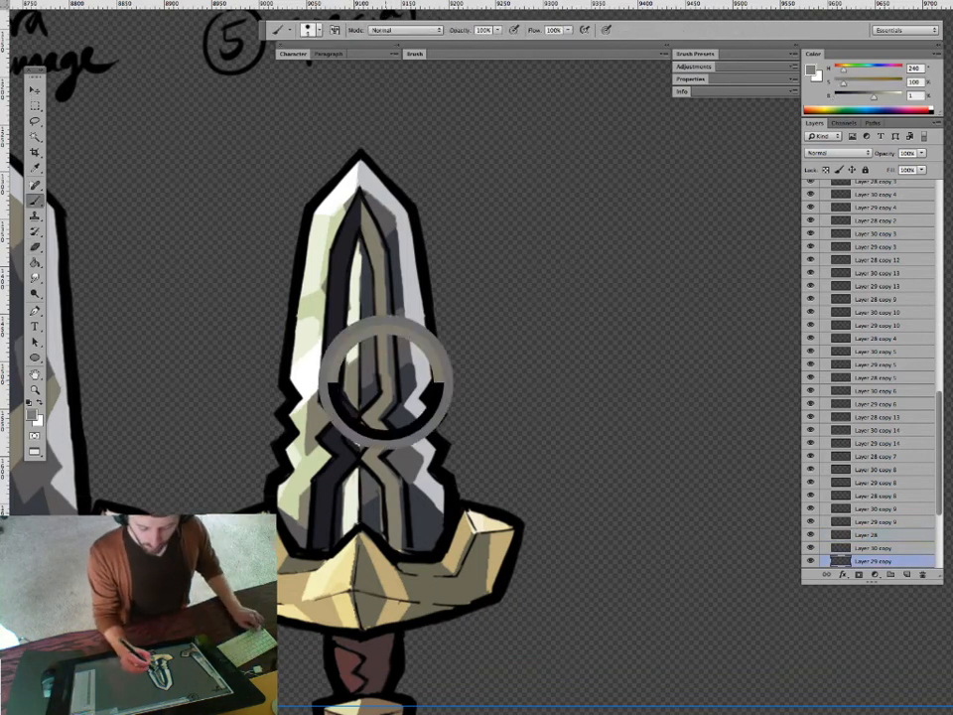
mouse_move(288, 180)
left_mouse_down()
mouse_move(296, 304)
mouse_move(288, 341)
mouse_move(304, 413)
left_mouse_up()
left_click_drag(398, 476, 405, 453)
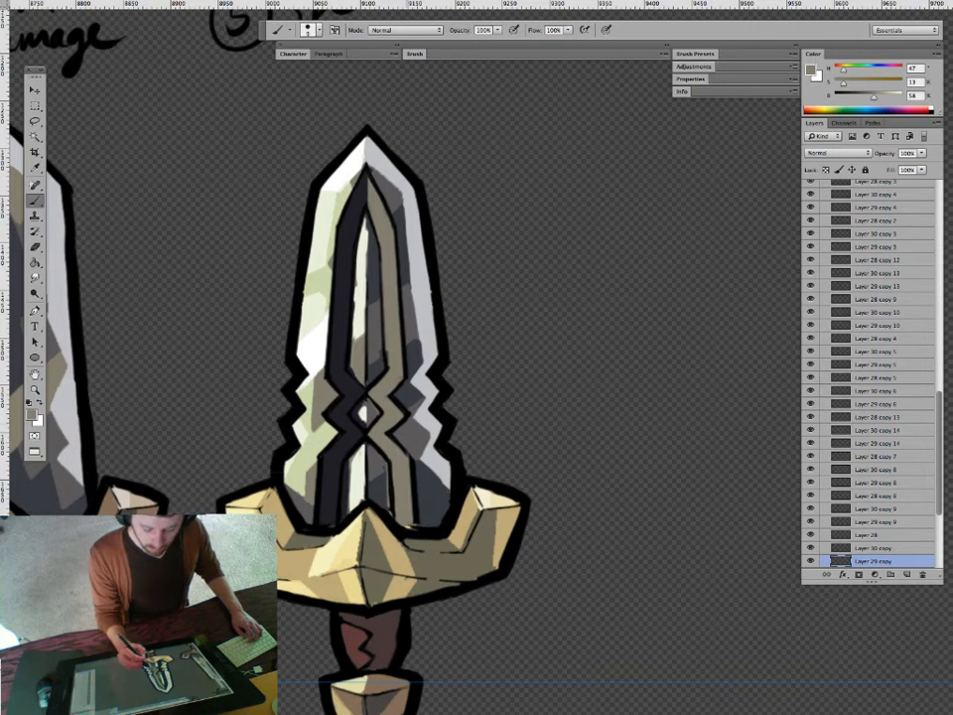
Recolour the central strip's left half pale green of hue 75, saturation 16 and brightness 87, and sharpen its edge against the slate half.
left_click(356, 468, "alt")
left_click_drag(361, 447, 344, 518)
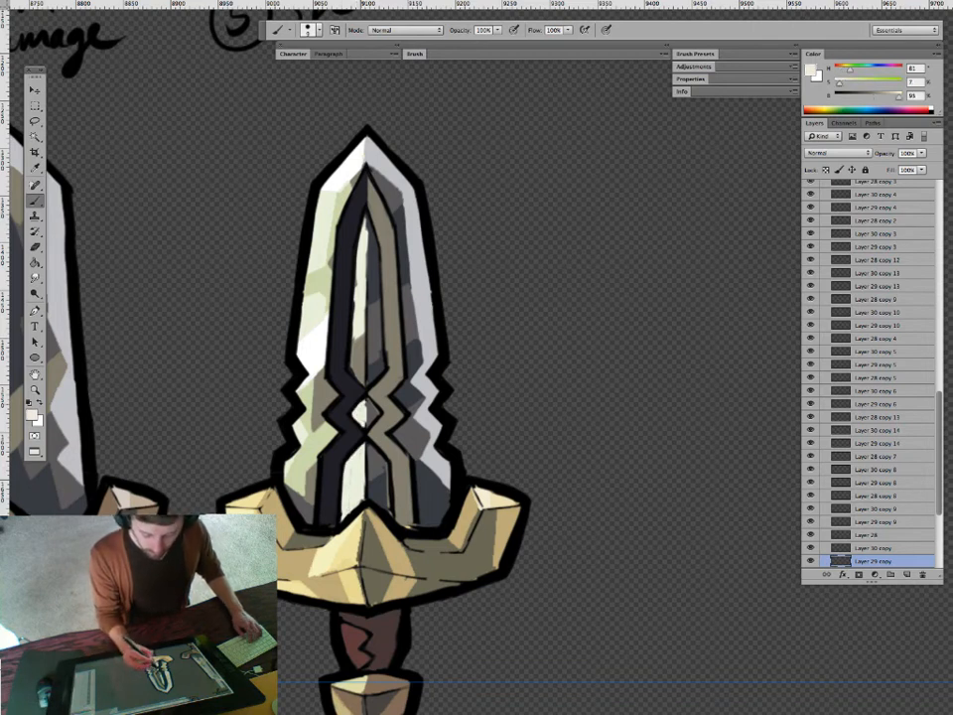
left_click(343, 488, "alt")
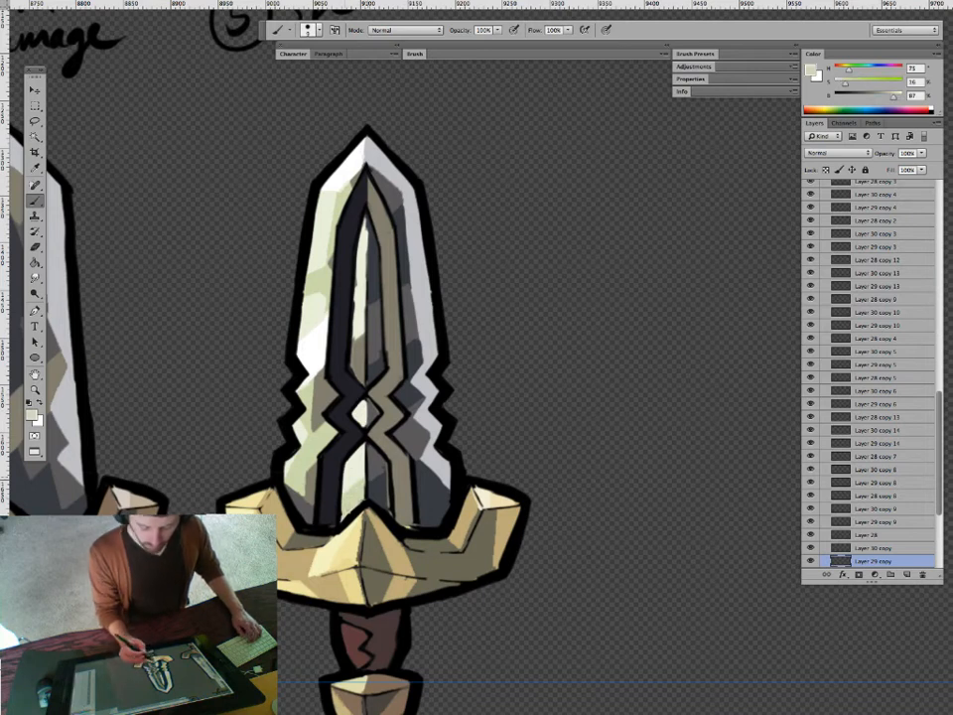
key("g")
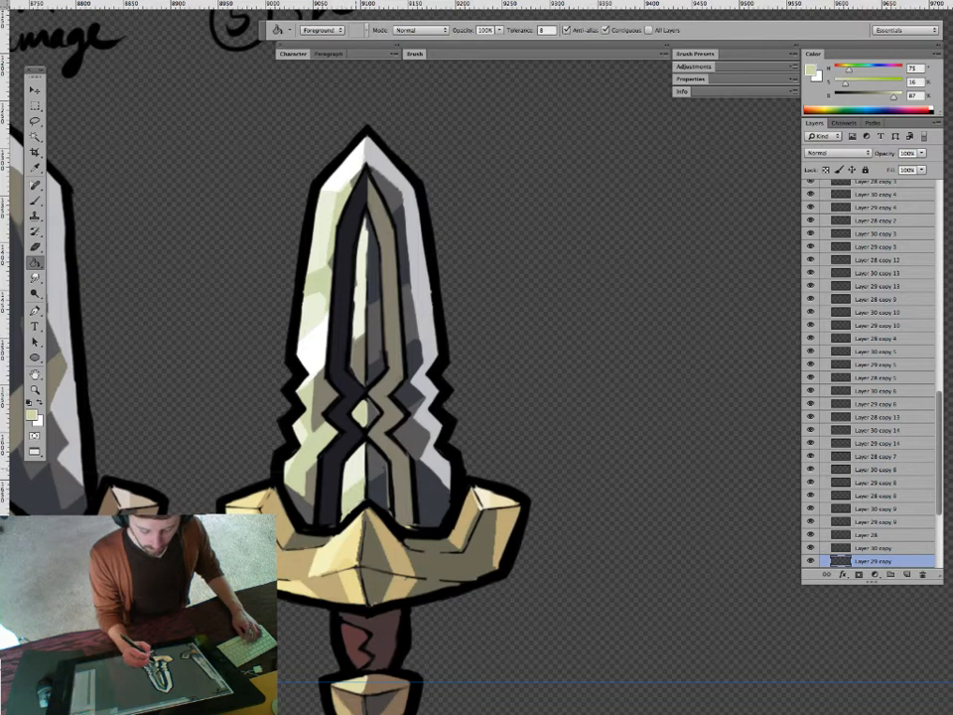
key("b")
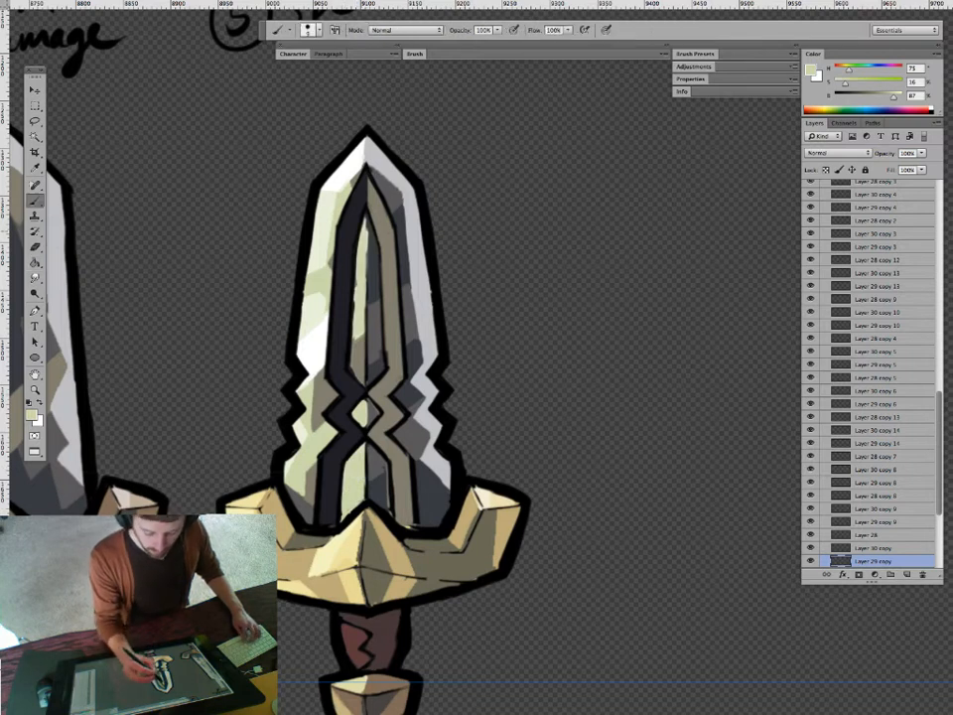
left_click(375, 276, "alt")
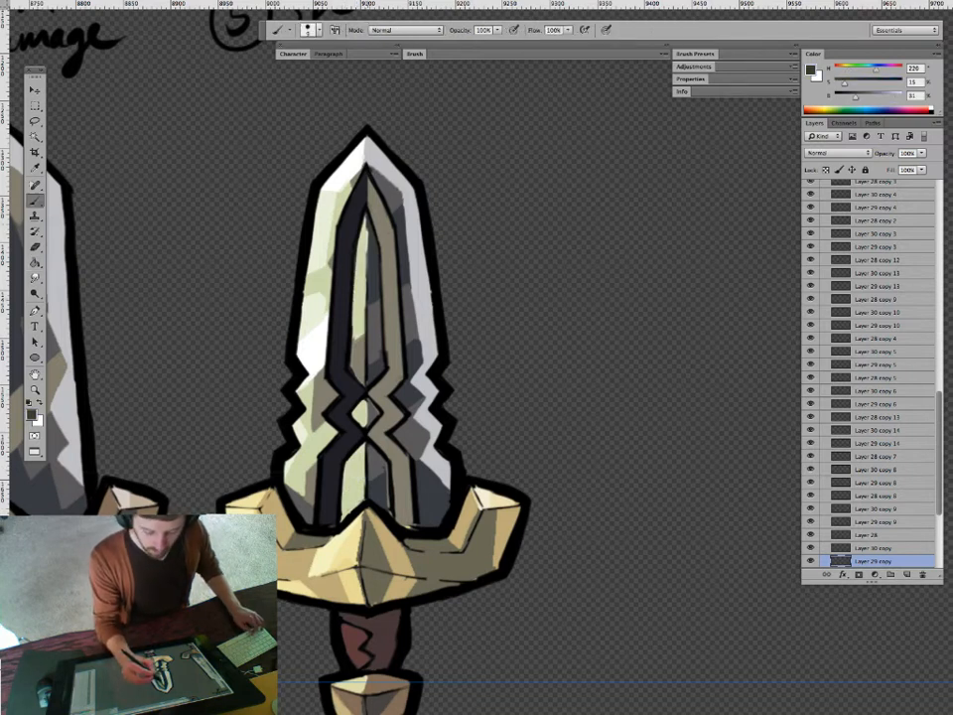
left_click(361, 309, "alt")
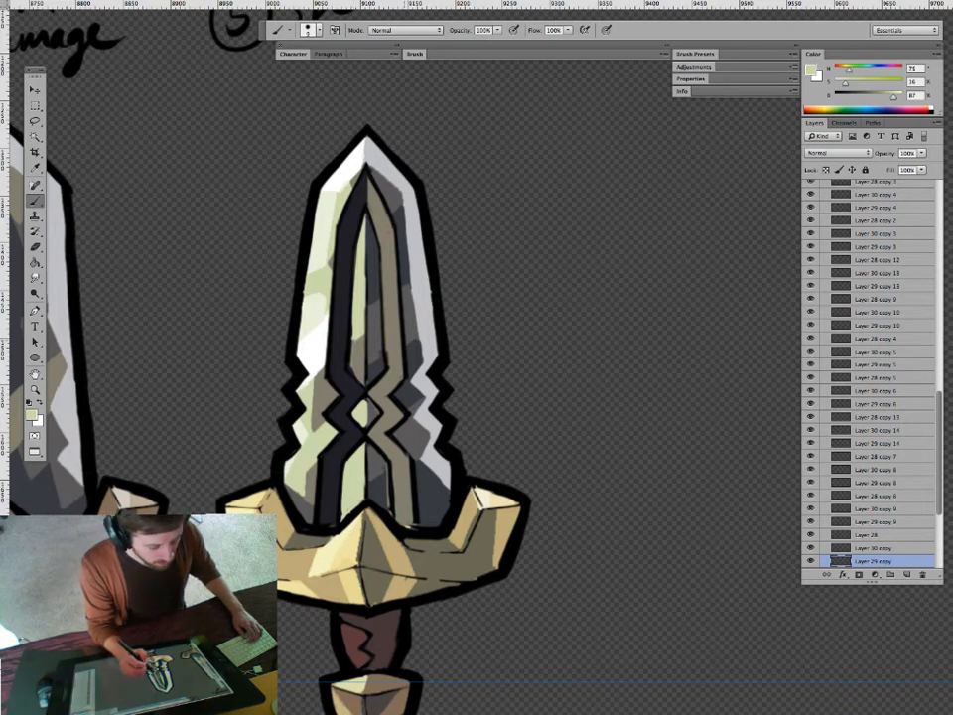
Clean up the central strip's right half around the diamond and lower leg with sampled grey and slate of hue 220, saturation 15, brightness 31.
left_click_drag(367, 397, 369, 389)
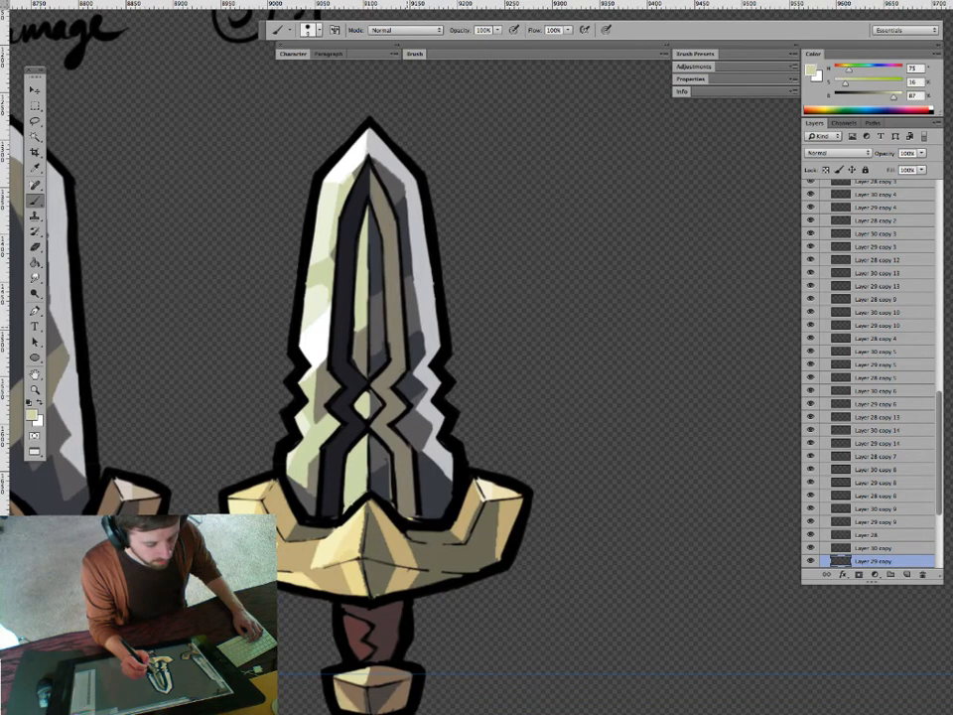
left_click_drag(369, 388, 373, 376)
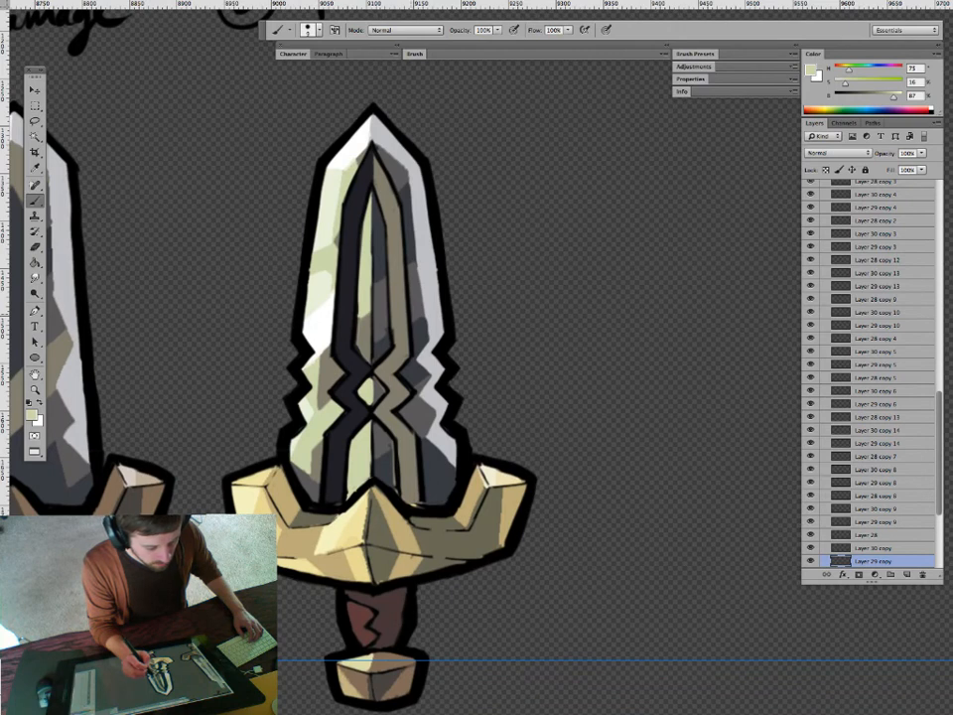
key("z")
mouse_move(404, 411)
left_mouse_down()
mouse_move(381, 411)
mouse_move(437, 410)
left_mouse_up()
key("b")
left_click(427, 422, "alt")
left_click_drag(358, 369, 357, 399)
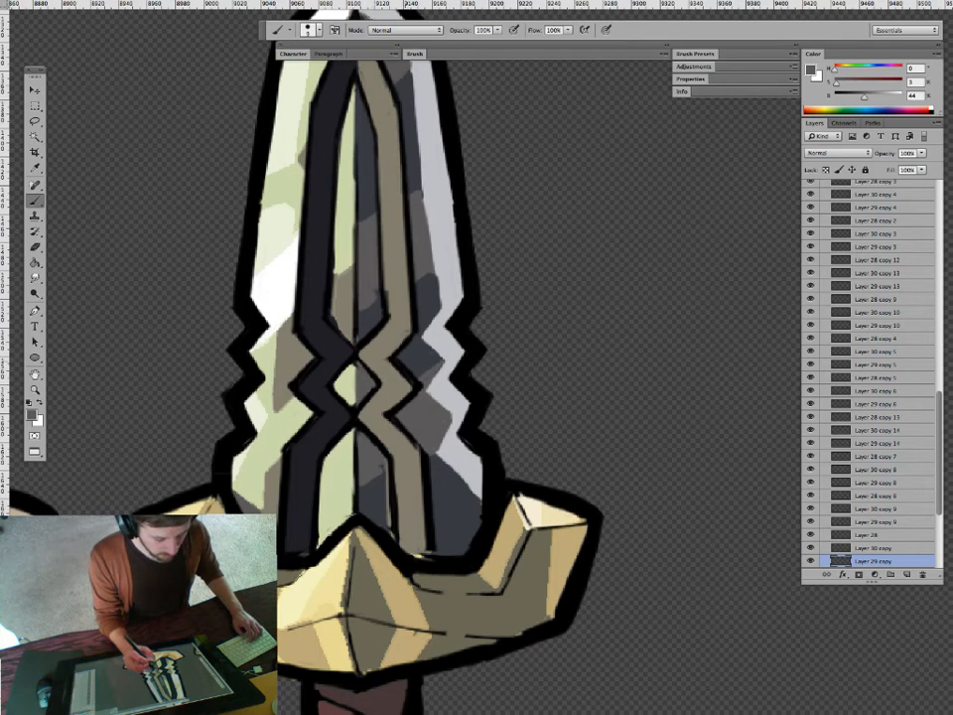
left_click(378, 487, "alt")
left_click_drag(387, 470, 390, 532)
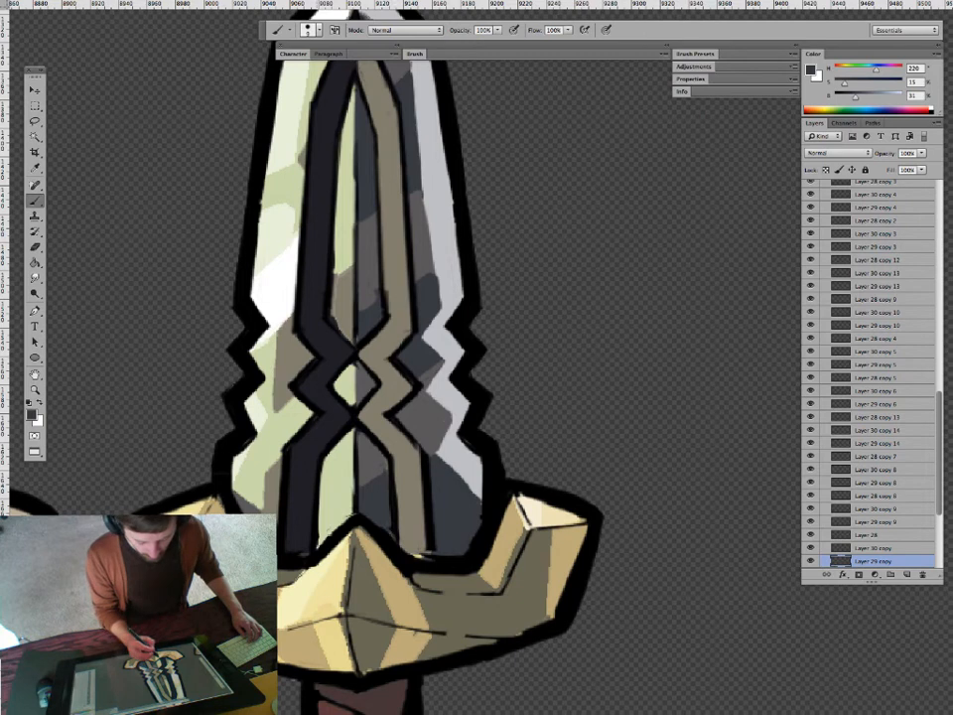
Touch up the shadow facet beside the inlay's lower left leg with sampled taupe of hue 47, saturation 13 and brightness 58.
left_click(302, 491, "alt")
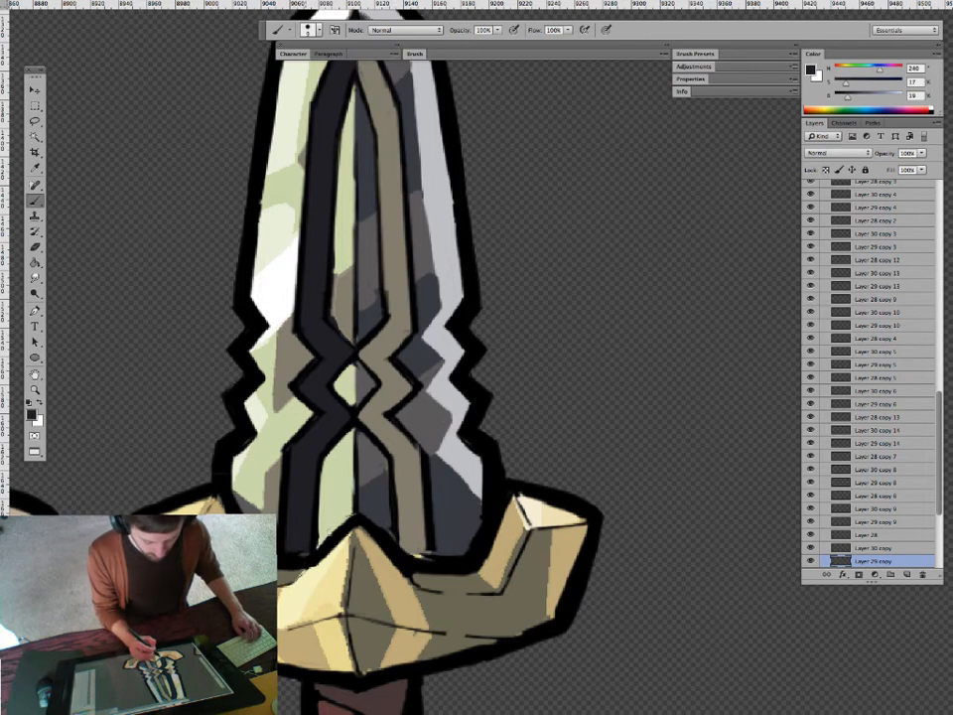
left_click(272, 491, "alt")
mouse_move(281, 451)
left_mouse_down()
mouse_move(264, 472)
mouse_move(262, 506)
left_mouse_up()
key("super+space")
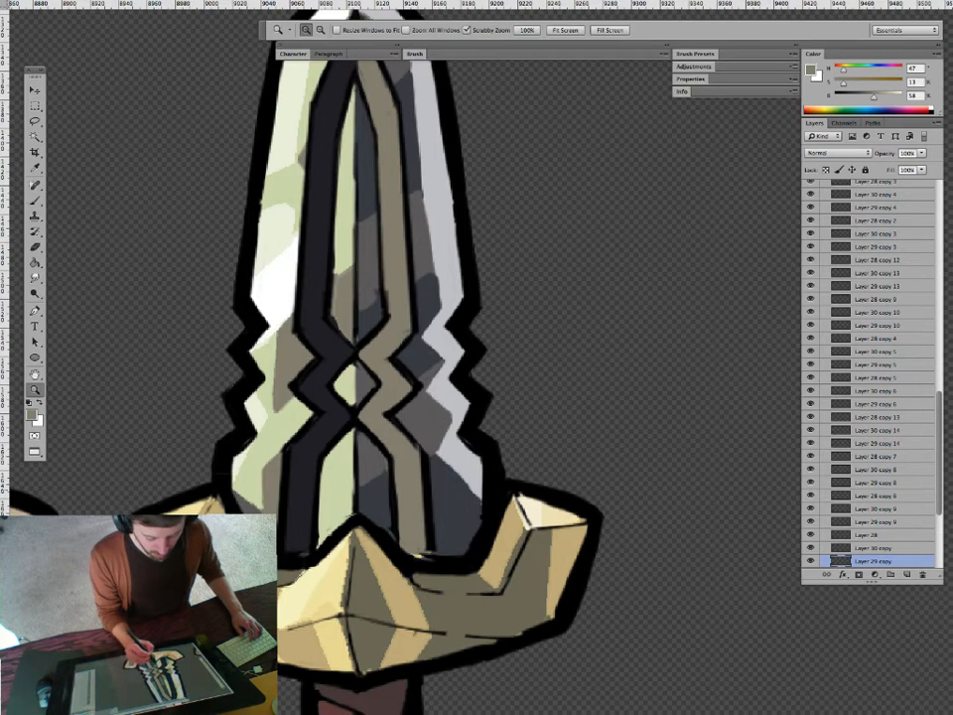
left_click_drag(356, 467, 333, 466)
left_click_drag(295, 322, 308, 323)
left_click(281, 461, "alt")
left_click(289, 341, "alt")
left_click_drag(216, 264, 223, 248)
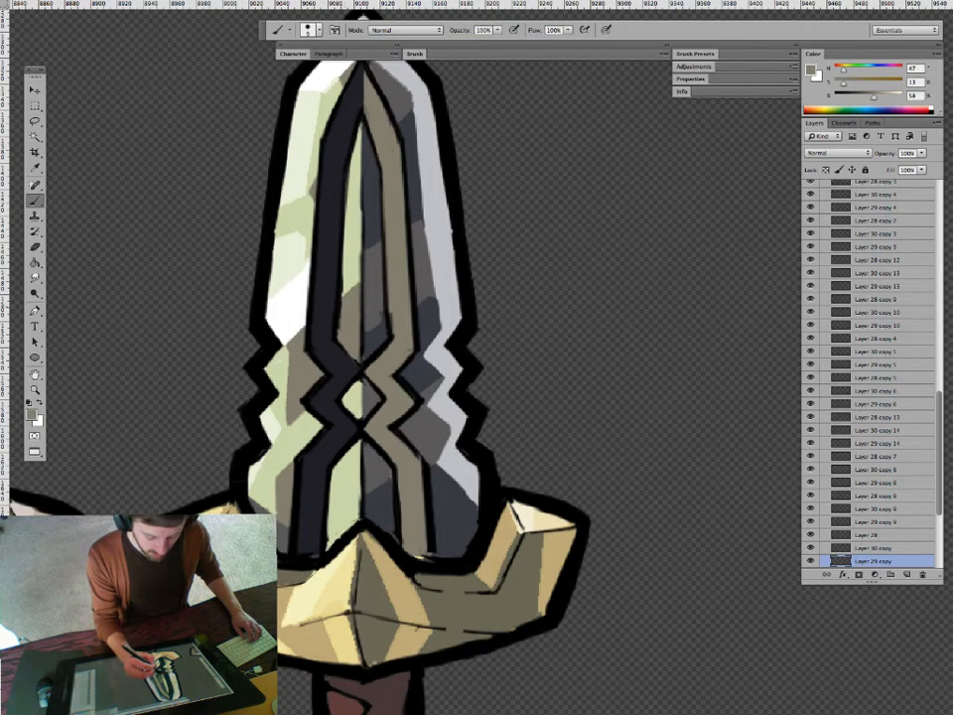
Extend the pale green on the central strip's left half out to the inlay line, sharpening its edge against the taupe shadow.
left_click(343, 272, "super")
key("e")
left_click_drag(344, 256, 340, 330)
left_click(339, 335, "super")
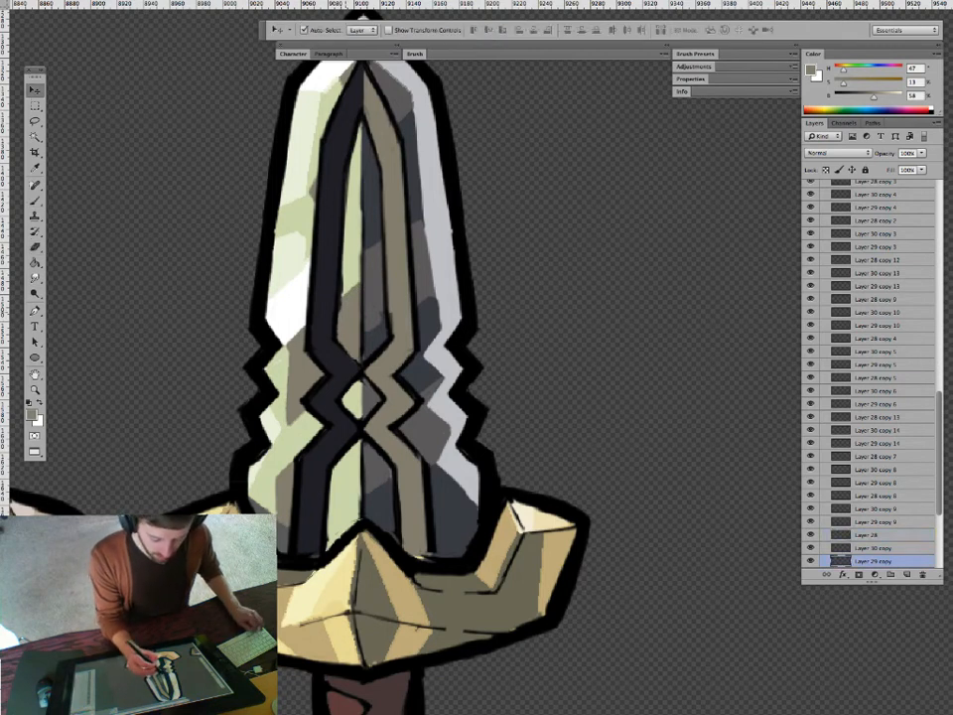
key("b")
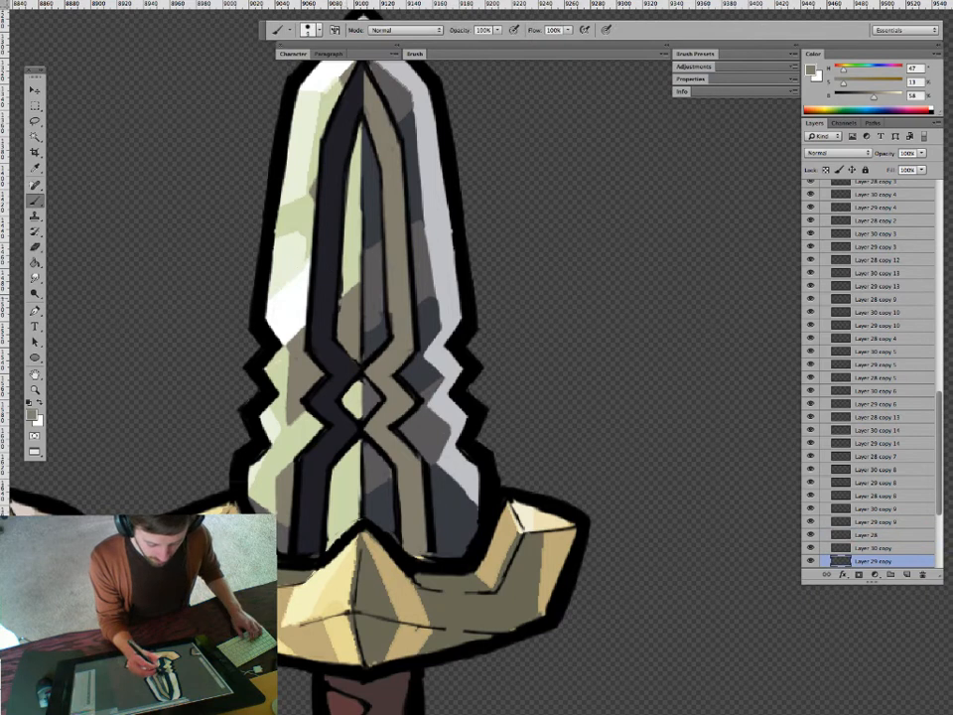
left_click(349, 268, "alt")
left_click_drag(342, 266, 340, 300)
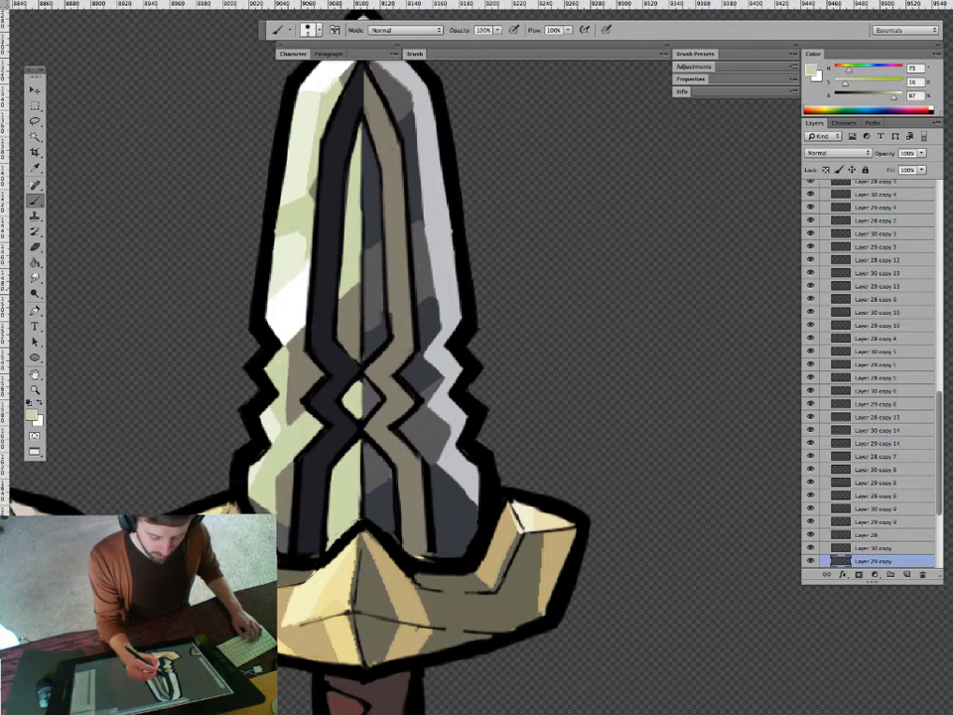
left_click(348, 301, "alt")
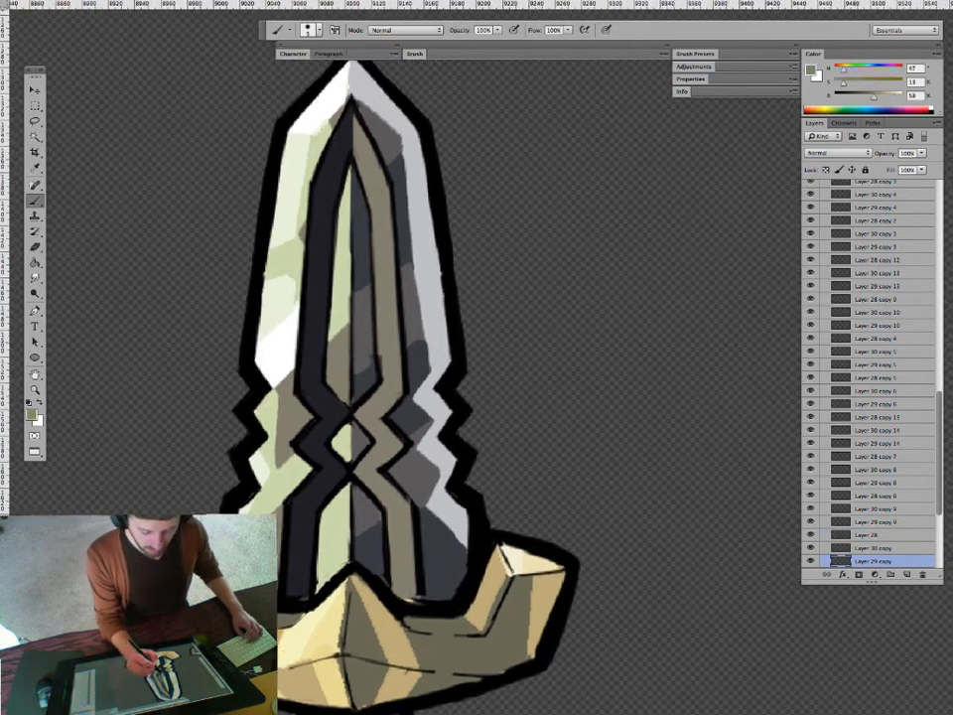
Smooth the upper left bevel beside the inlay with pale green and reshape the taupe shadow near the blade's tip.
left_click(292, 260, "alt")
mouse_move(299, 244)
left_mouse_down()
mouse_move(302, 262)
mouse_move(305, 240)
left_mouse_up()
left_click_drag(308, 156, 299, 207)
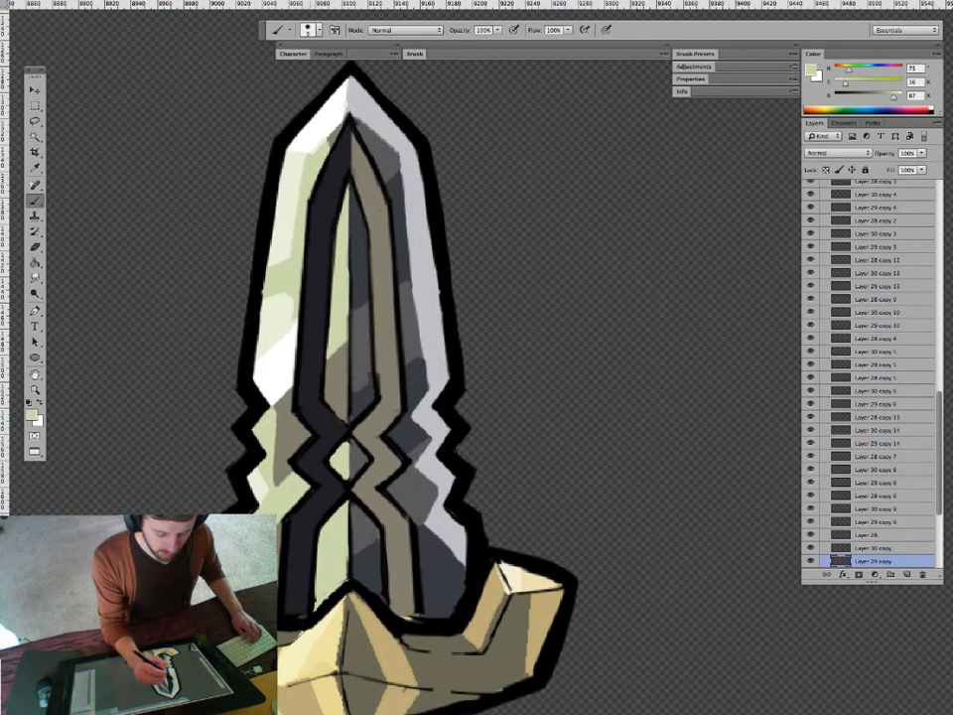
left_click_drag(312, 153, 329, 137)
left_click(337, 130, "alt")
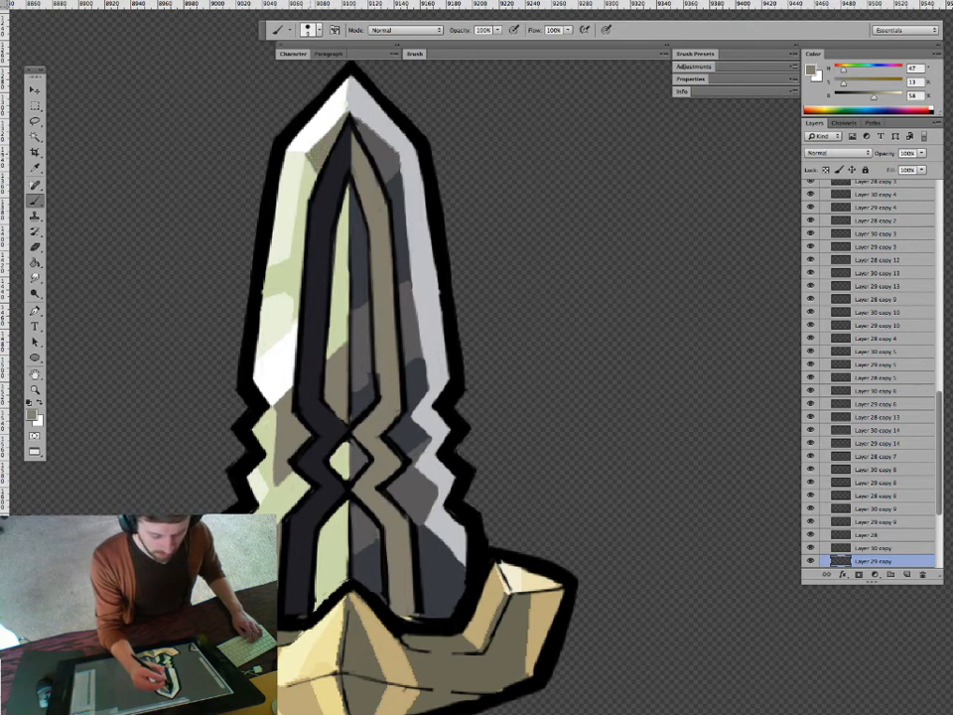
Sharpen the off-white highlight facet midway down the left bevel, alternating sampled pale green with off-white of hue 83, saturation 7 and brightness 95.
left_click(308, 177, "alt")
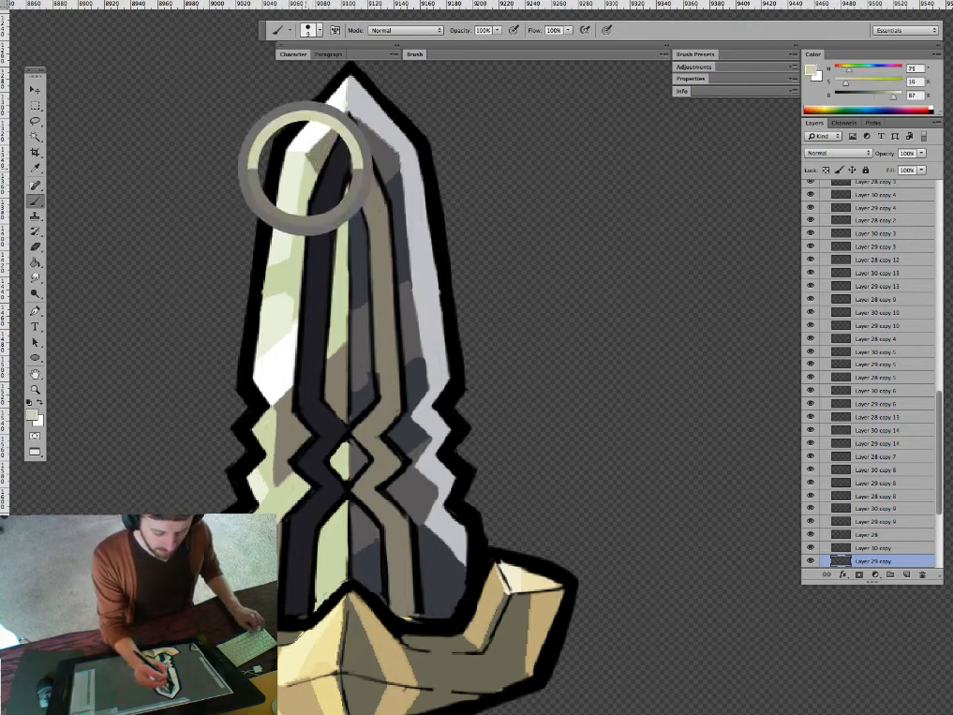
left_click(285, 291, "alt")
mouse_move(286, 296)
left_mouse_down()
mouse_move(283, 329)
mouse_move(289, 319)
left_mouse_up()
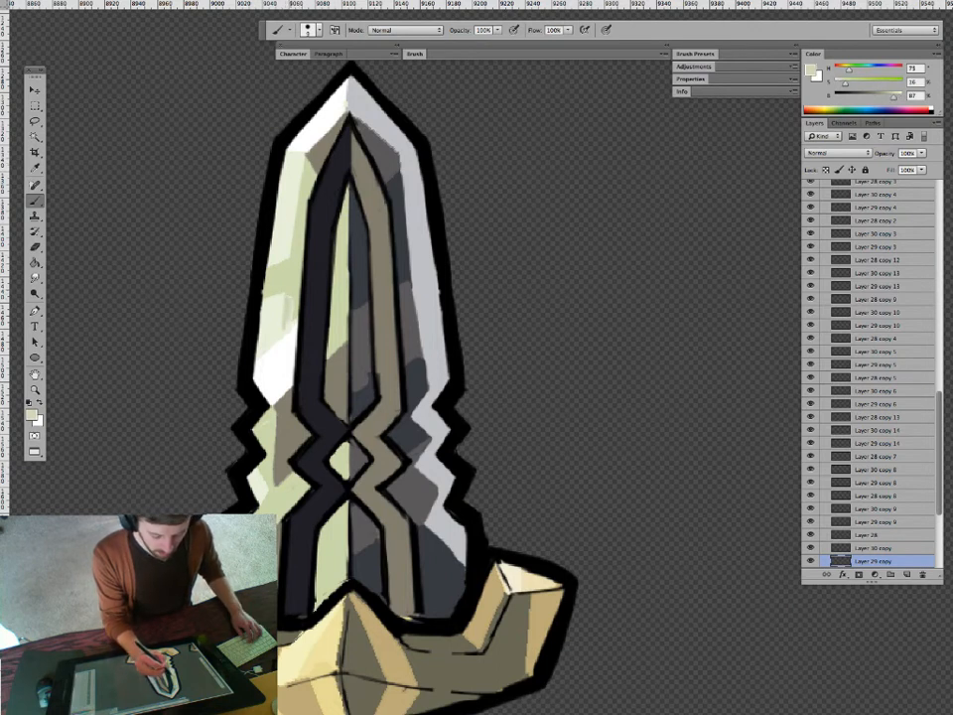
left_click(279, 300, "alt")
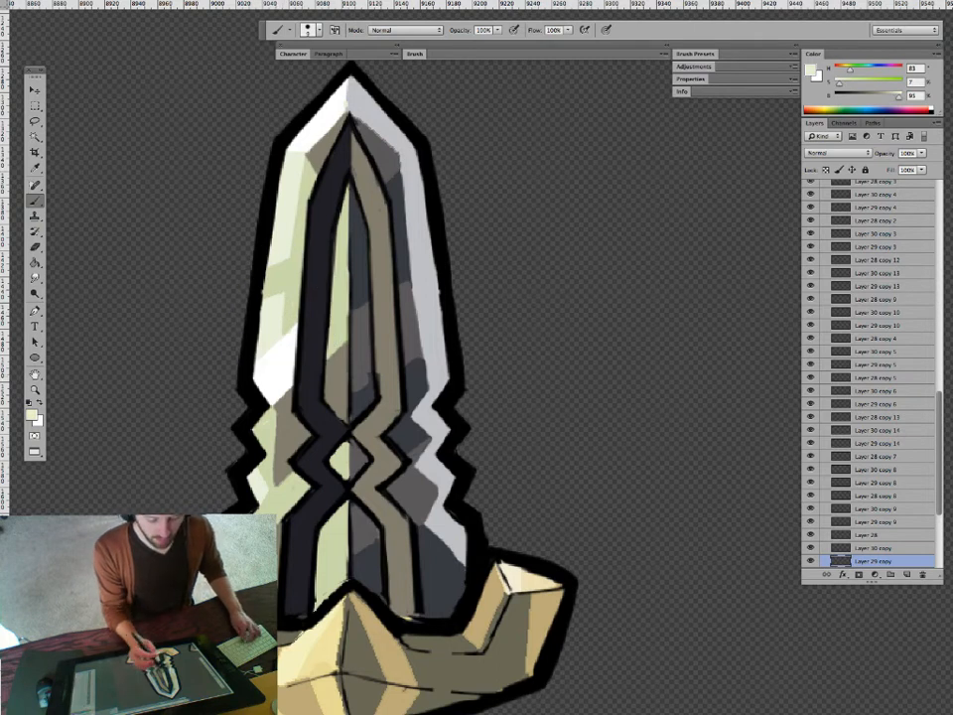
left_click(282, 310, "alt")
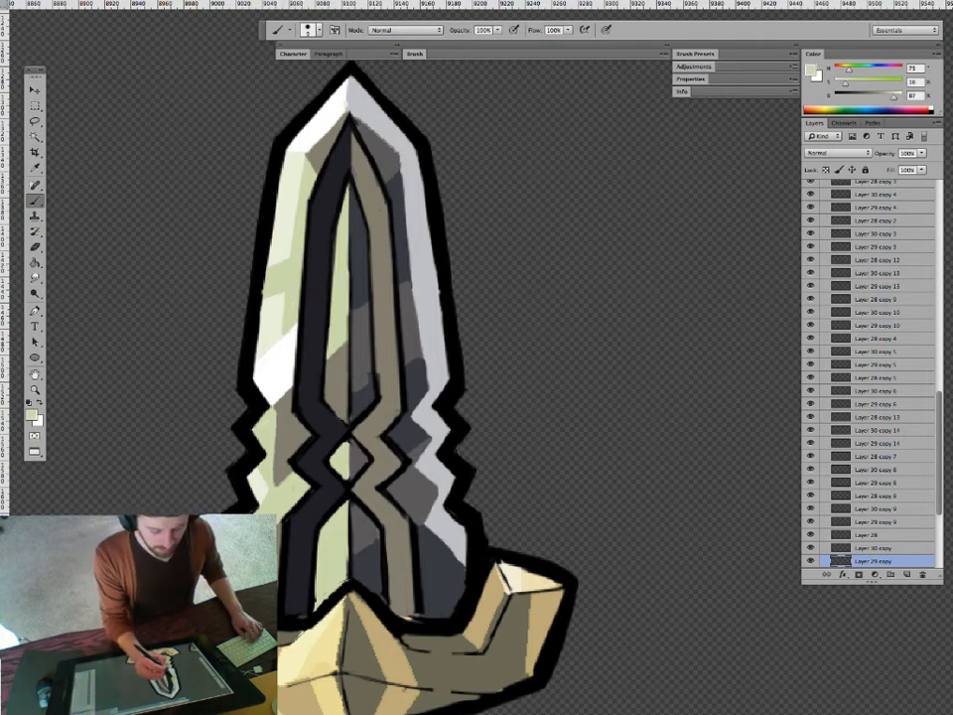
left_click(259, 288, "alt")
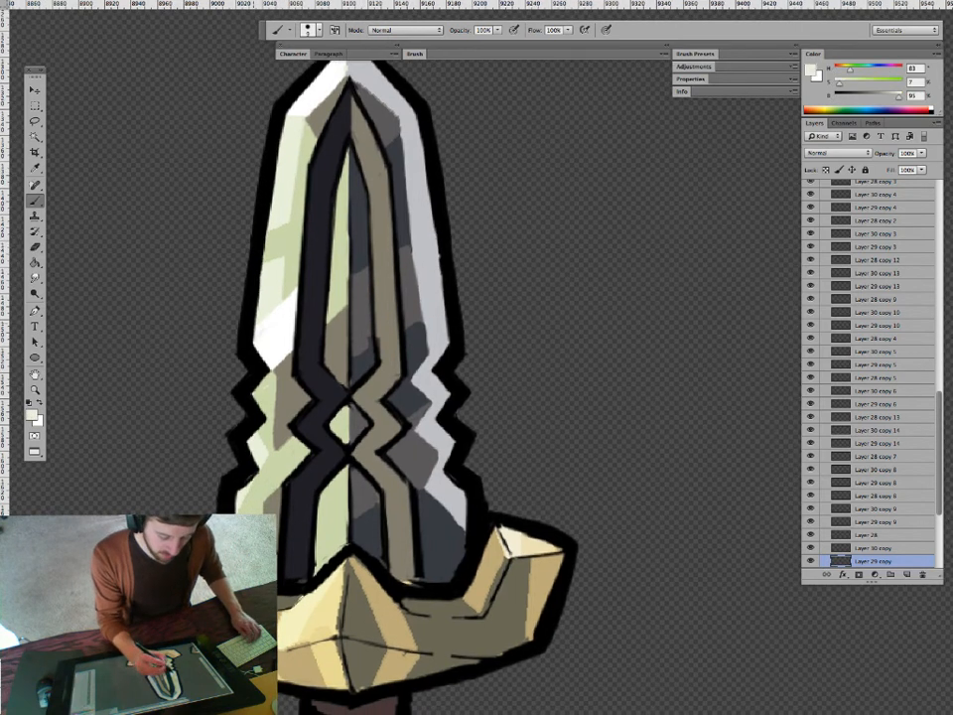
Reduce the white highlight above the left edge's first notch to a small facet, surrounding it with off-white and pale green.
key("g")
left_click(275, 316)
key("b")
left_click(289, 290, "alt")
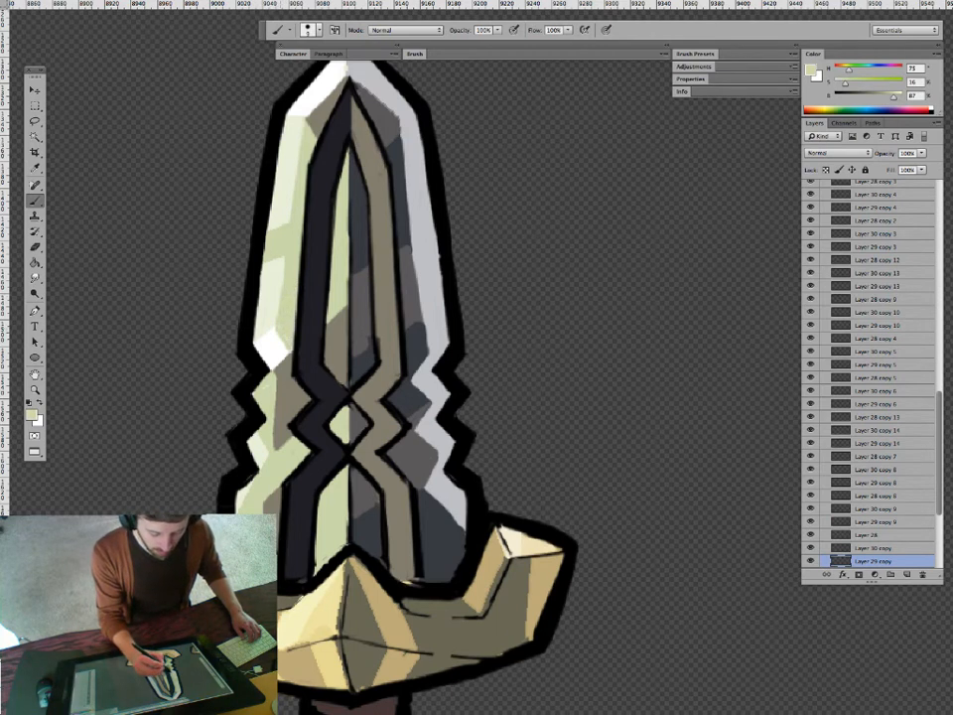
left_click(275, 286, "alt")
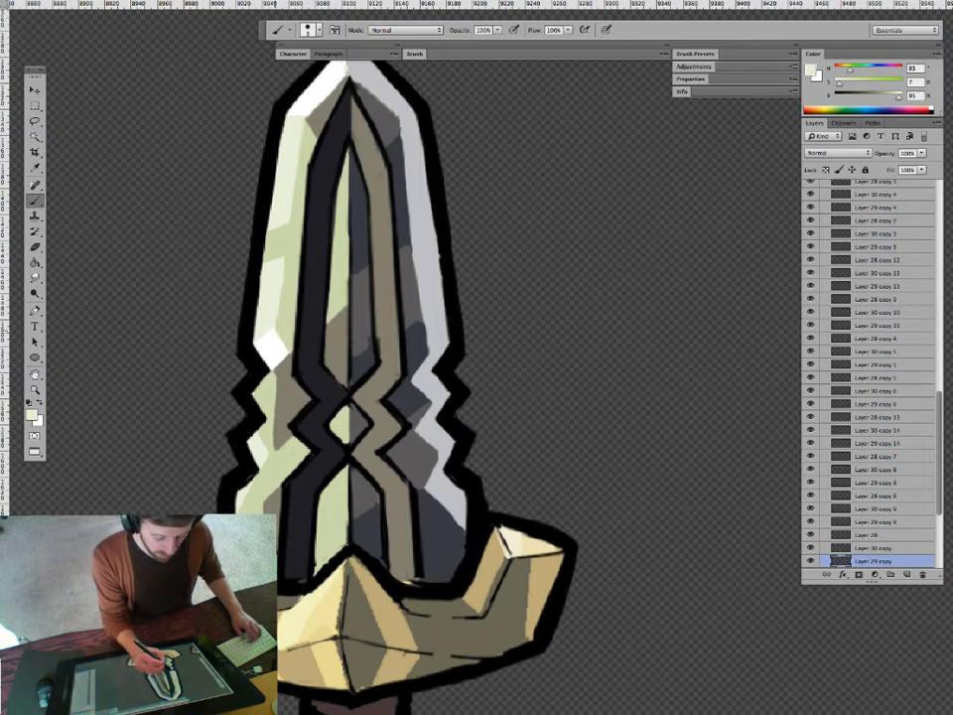
left_click(274, 290, "alt")
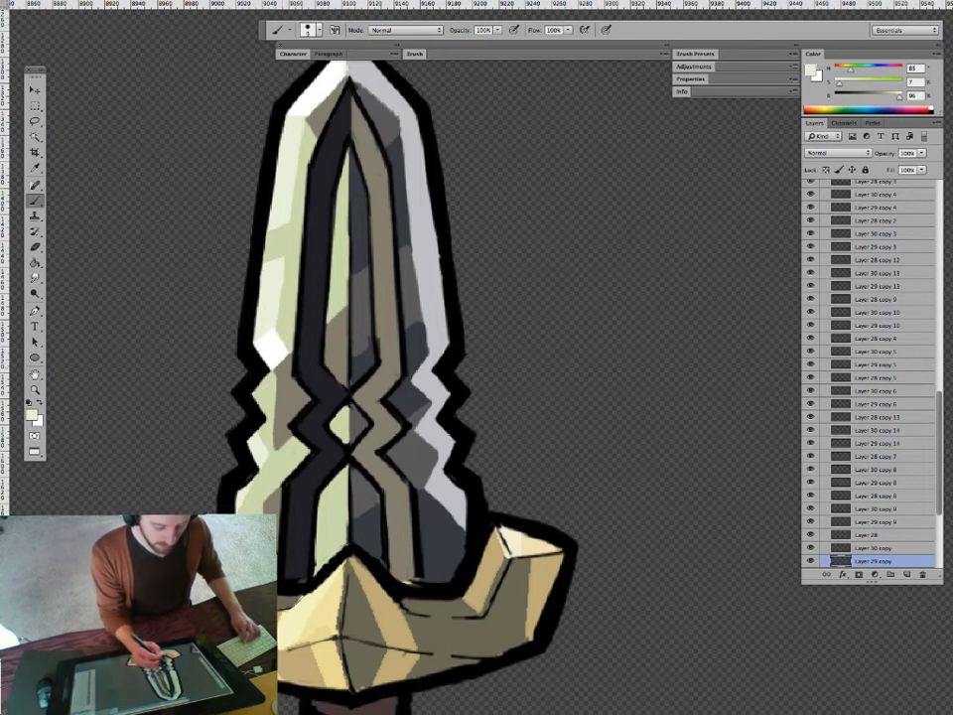
Recut the taupe shadow facet beside the left notches into a zigzag shape using sampled pale green and taupe.
left_click(268, 383, "alt")
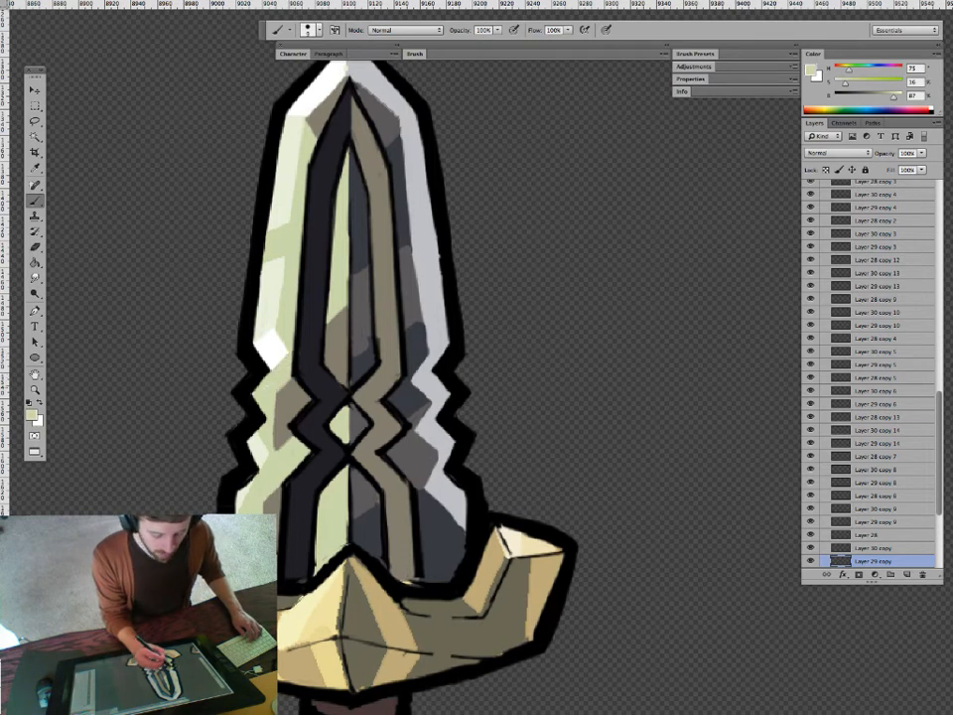
left_click(279, 387, "alt")
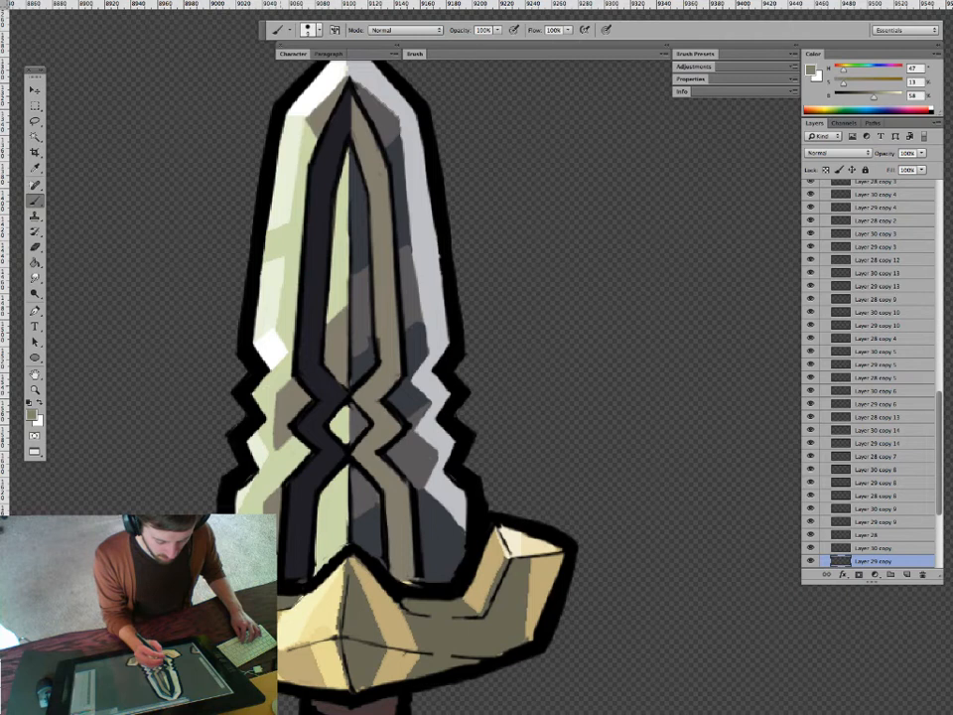
left_click(272, 400, "alt")
left_click_drag(276, 400, 282, 410)
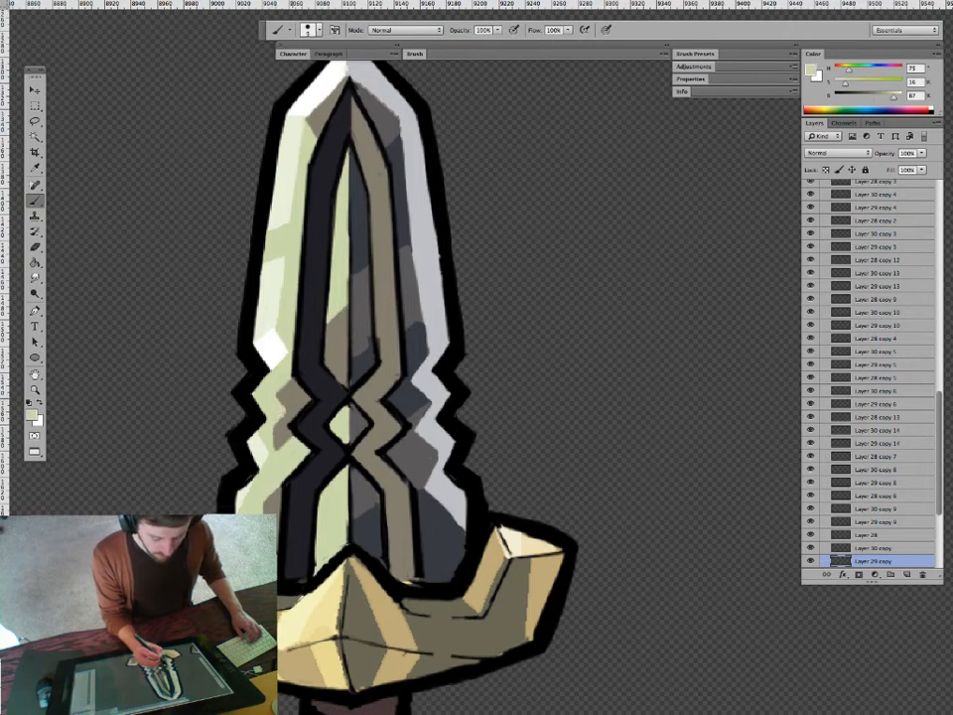
left_click(288, 398, "alt")
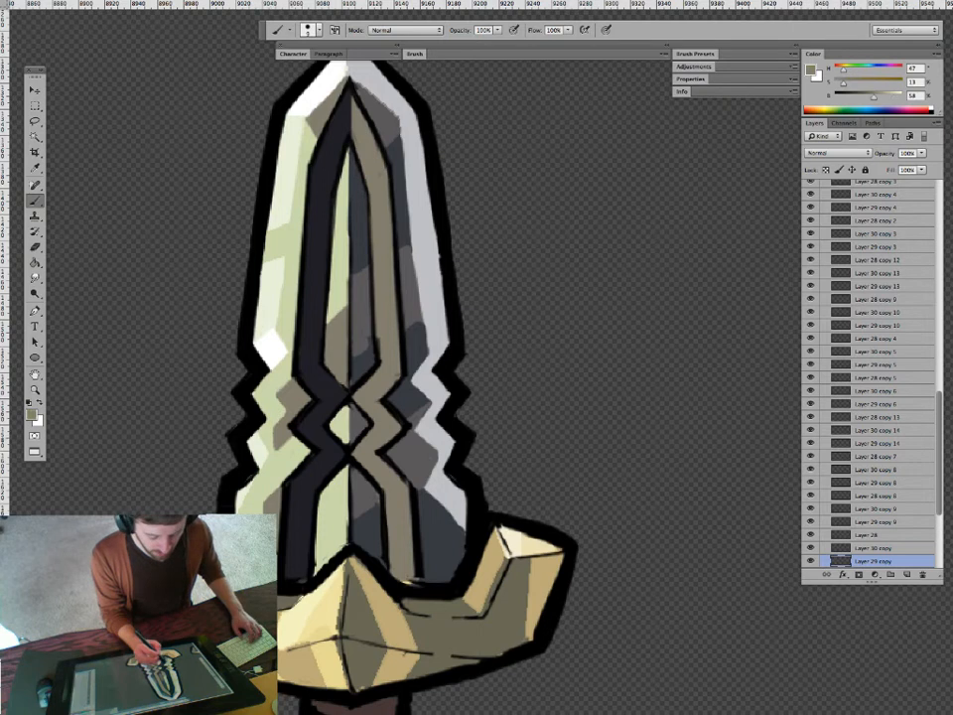
Define the off-white highlight facets along the lower left notches and blade base against the pale green.
left_click(258, 437, "alt")
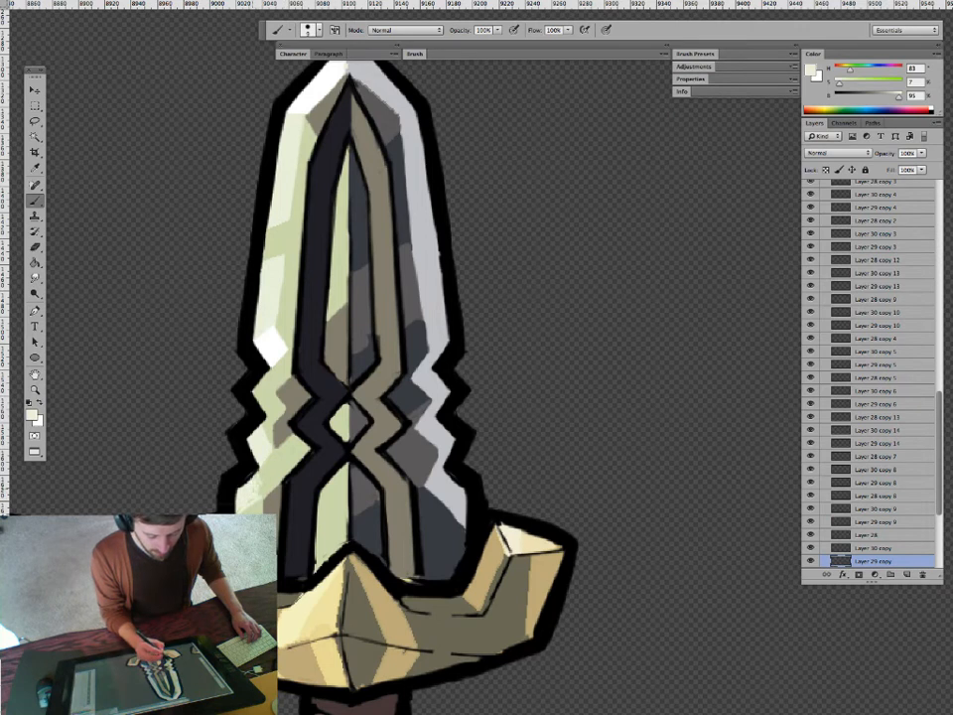
left_click(197, 366, "alt")
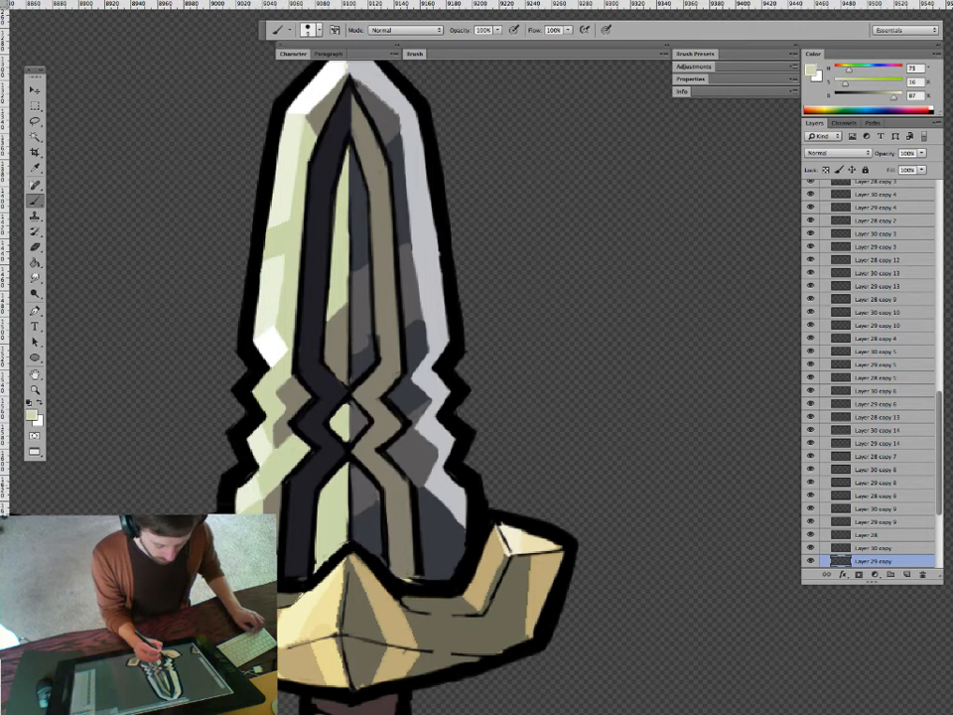
left_click(257, 477, "alt")
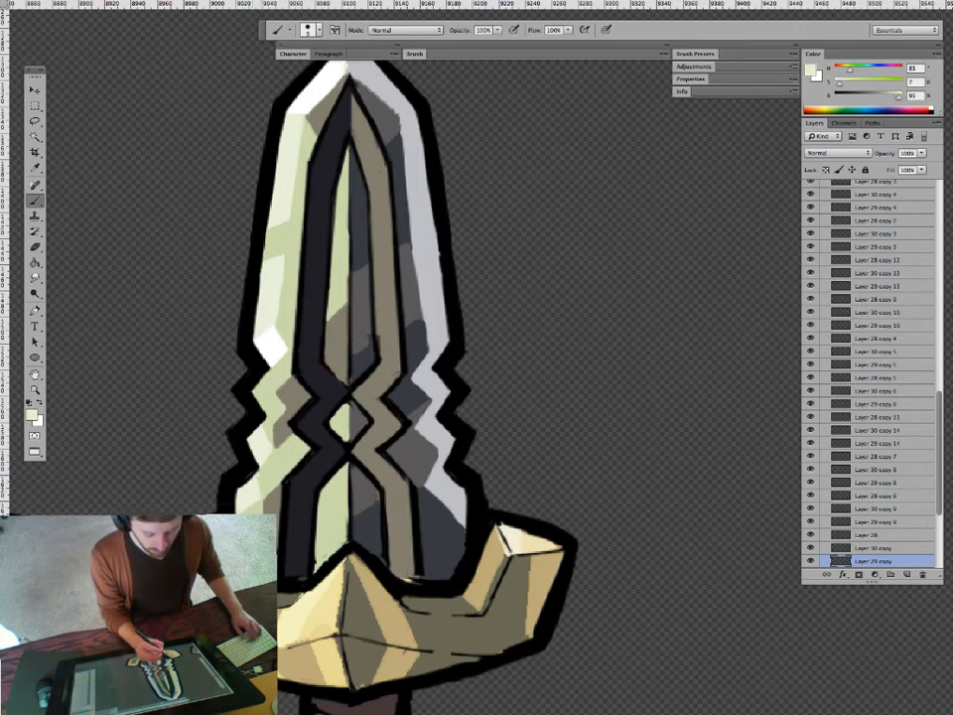
key("v")
left_click(258, 479)
key("e")
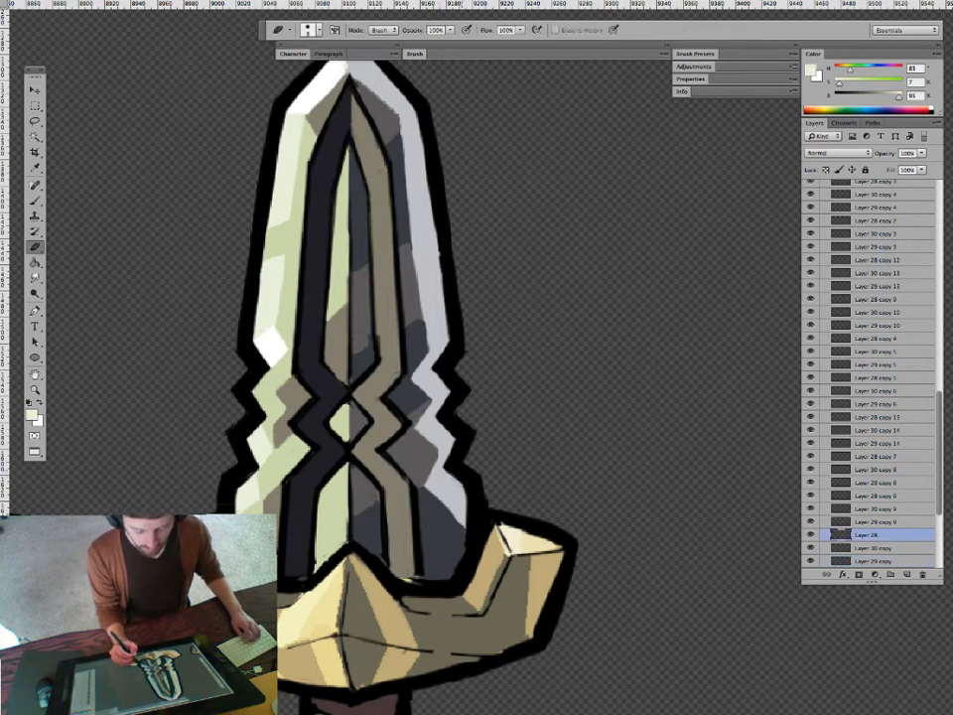
key("b")
key("d")
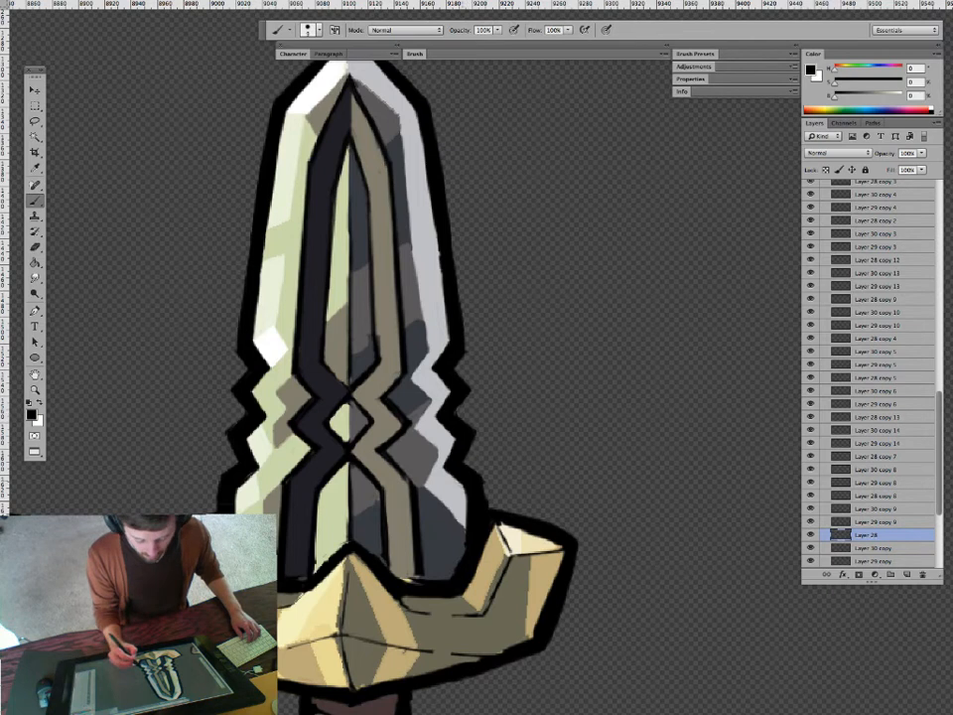
key("v")
left_click(377, 616)
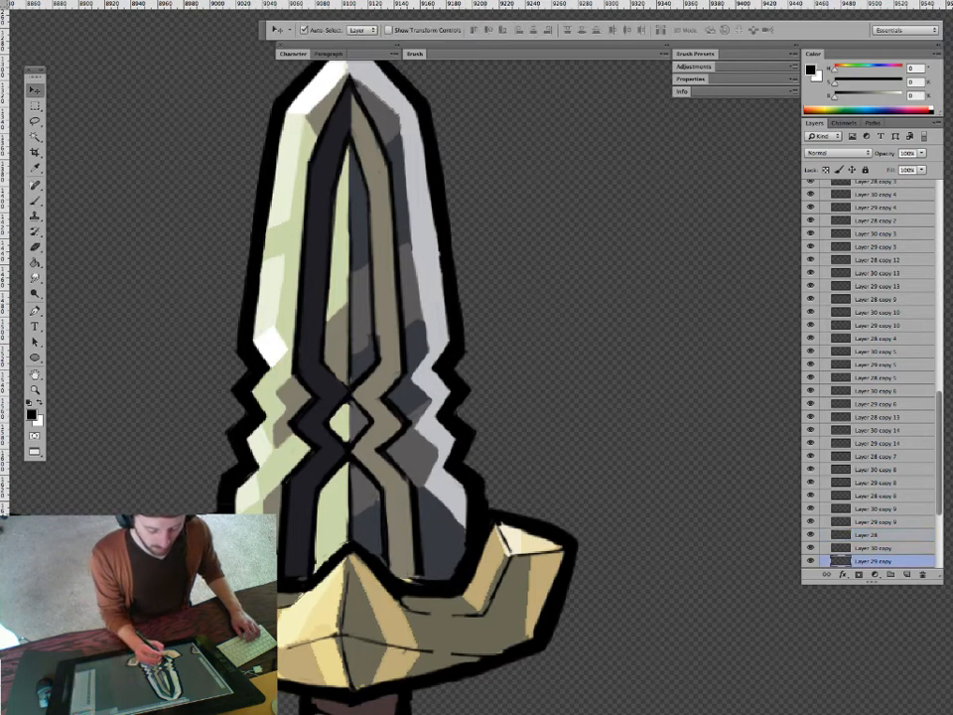
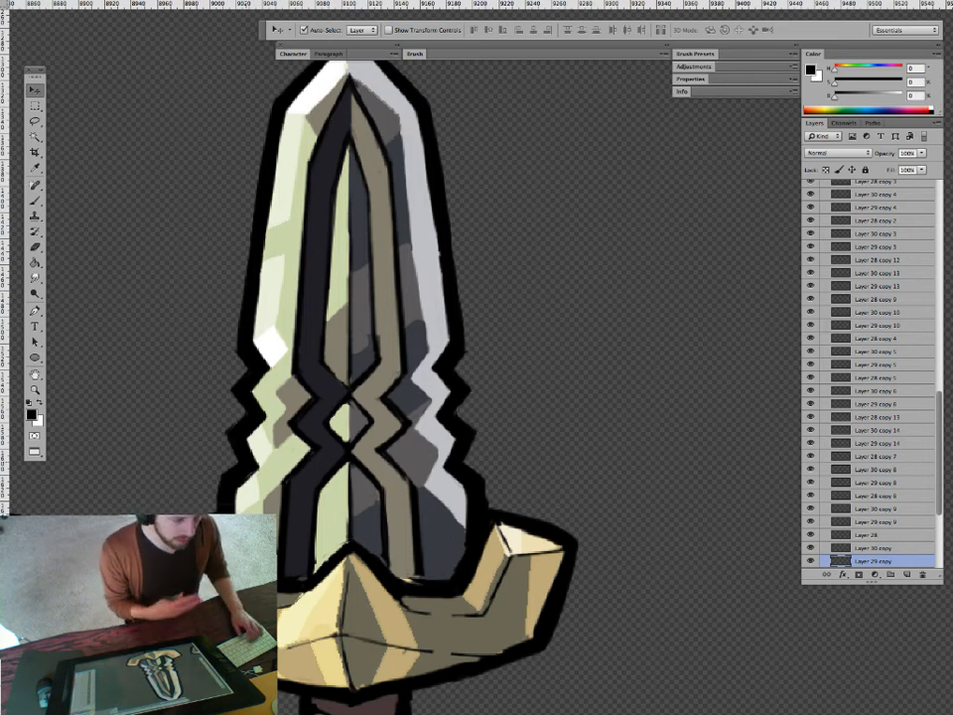
Refine the taupe shadow facets beside the left notches on Layer 29 copy, trimming them with pale green and repainting their edges in taupe.
left_click_drag(447, 556, 428, 532)
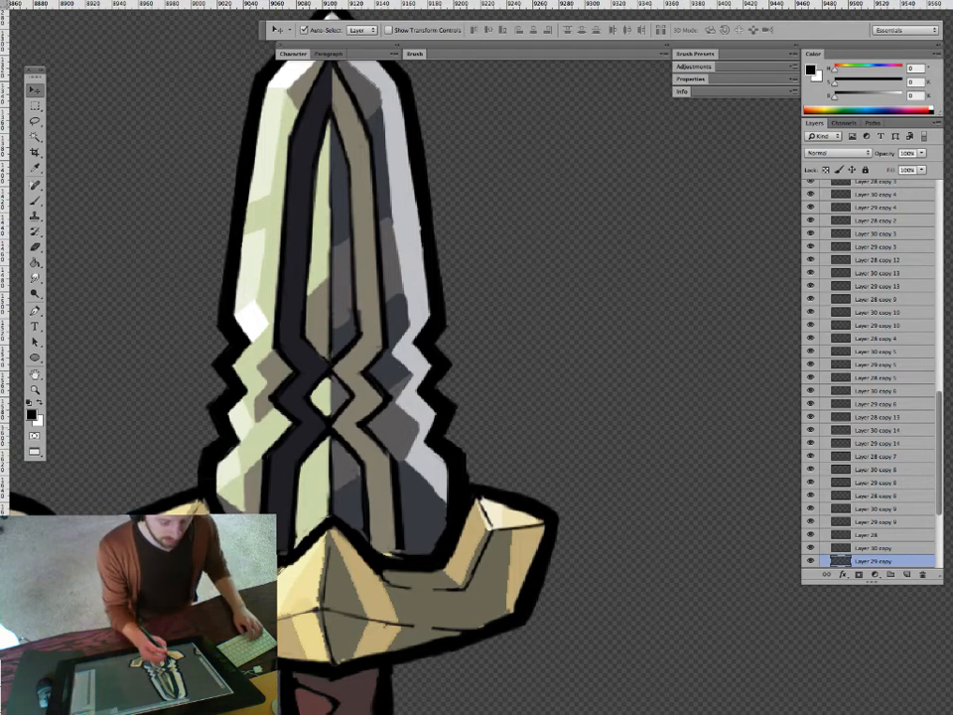
key("z")
left_click_drag(259, 431, 286, 431)
key("b")
left_click(235, 409, "alt")
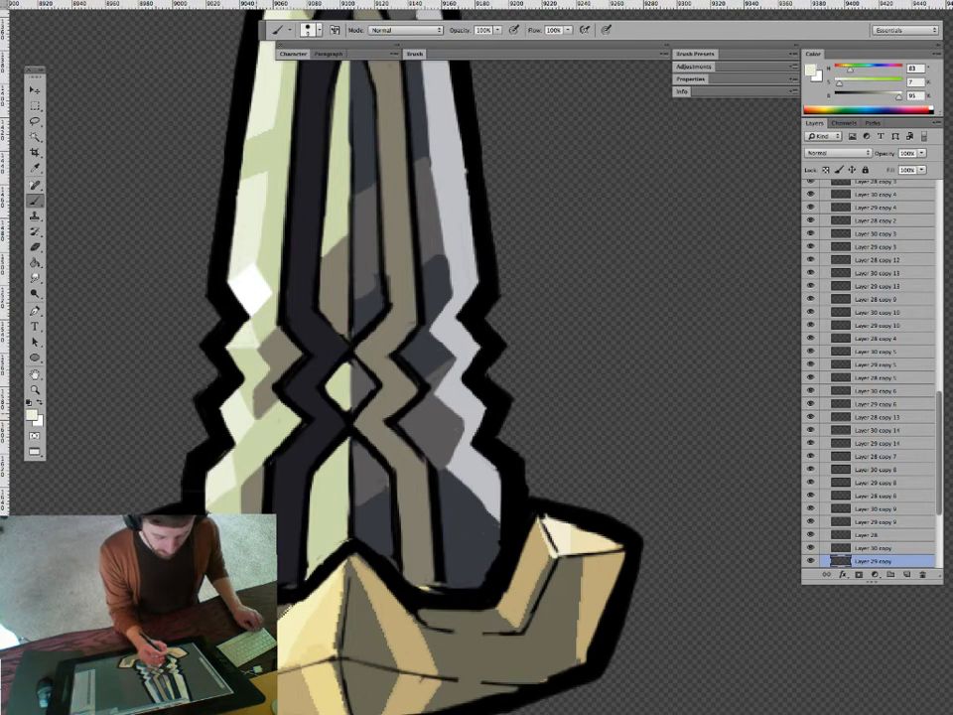
left_click(254, 371, "alt")
left_click_drag(271, 371, 256, 399)
left_click(277, 353, "alt")
left_click_drag(260, 352, 273, 385)
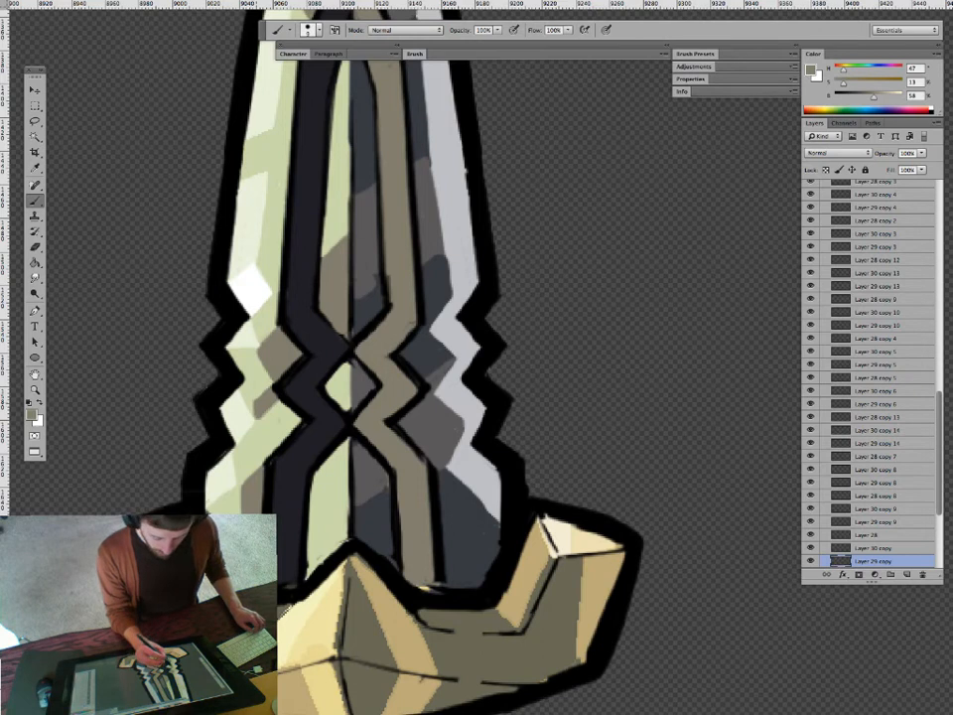
Extend the taupe shadow facet beside the lower left notch and clean its border using sampled off-white and pale green.
left_click(264, 406, "alt")
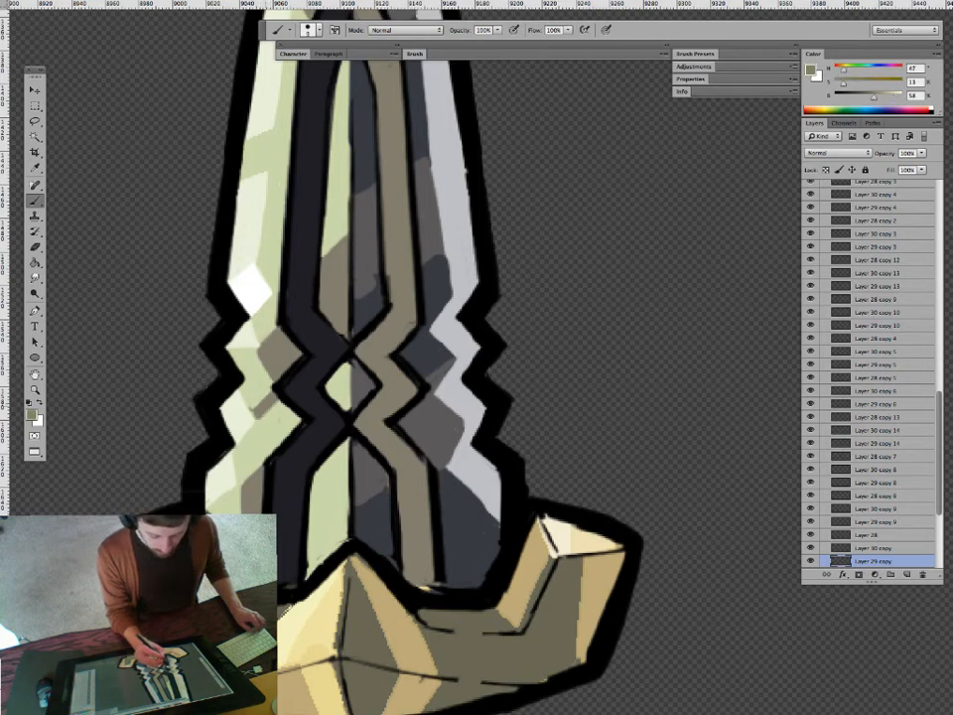
mouse_move(249, 427)
left_mouse_down()
mouse_move(231, 468)
mouse_move(235, 483)
left_mouse_up()
left_click(225, 478, "alt")
left_click(235, 494, "alt")
Paint a dark grey facet across the light grey highlight at the right edge's first notch.
left_click_drag(449, 474, 316, 474)
left_click_drag(450, 454, 583, 453)
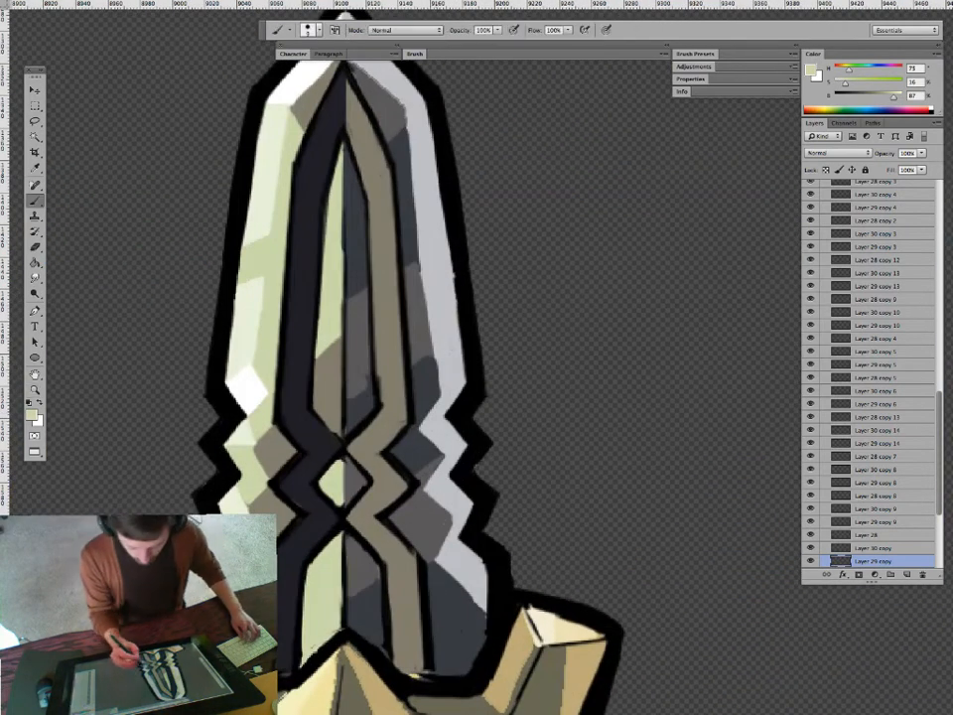
left_click(313, 380, "alt")
left_click_drag(443, 398, 465, 385)
left_click_drag(421, 429, 437, 419)
key("g")
left_click(452, 363)
key("ctrl+z")
key("b")
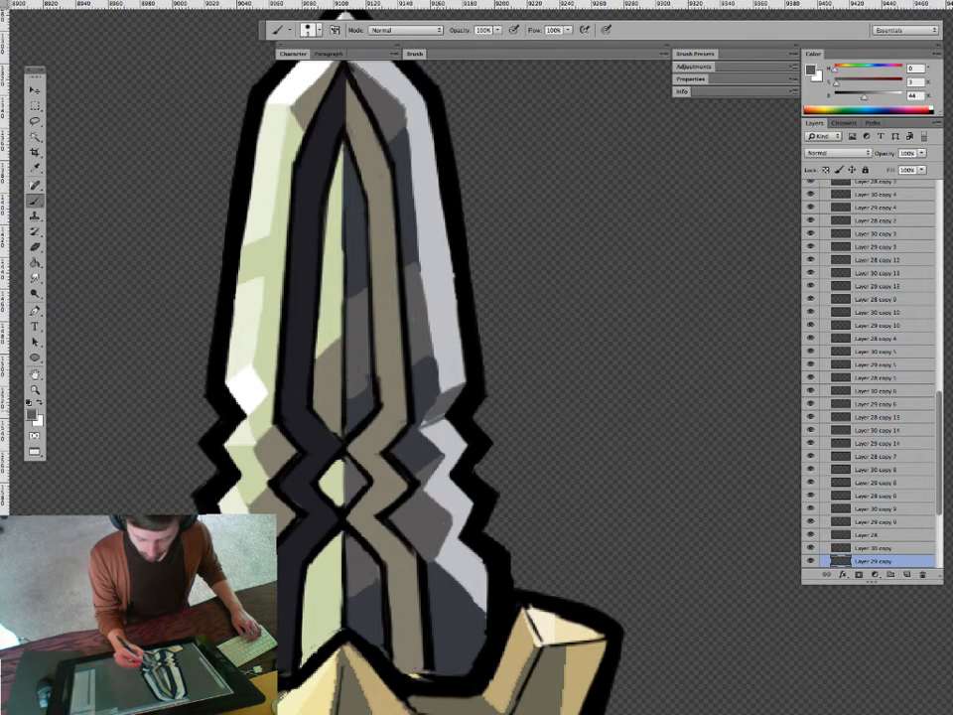
Break the light grey highlight along the right notches into separate angular facets with sampled dark grey.
left_click(442, 407, "alt")
mouse_move(467, 446)
left_mouse_down()
mouse_move(429, 483)
mouse_move(446, 481)
mouse_move(450, 539)
mouse_move(441, 553)
mouse_move(412, 541)
left_mouse_up()
key("z")
left_click_drag(487, 497, 574, 498)
key("b")
Smooth the dark grey and slate shading in the lower right half of the central inlay.
left_click(383, 537, "alt")
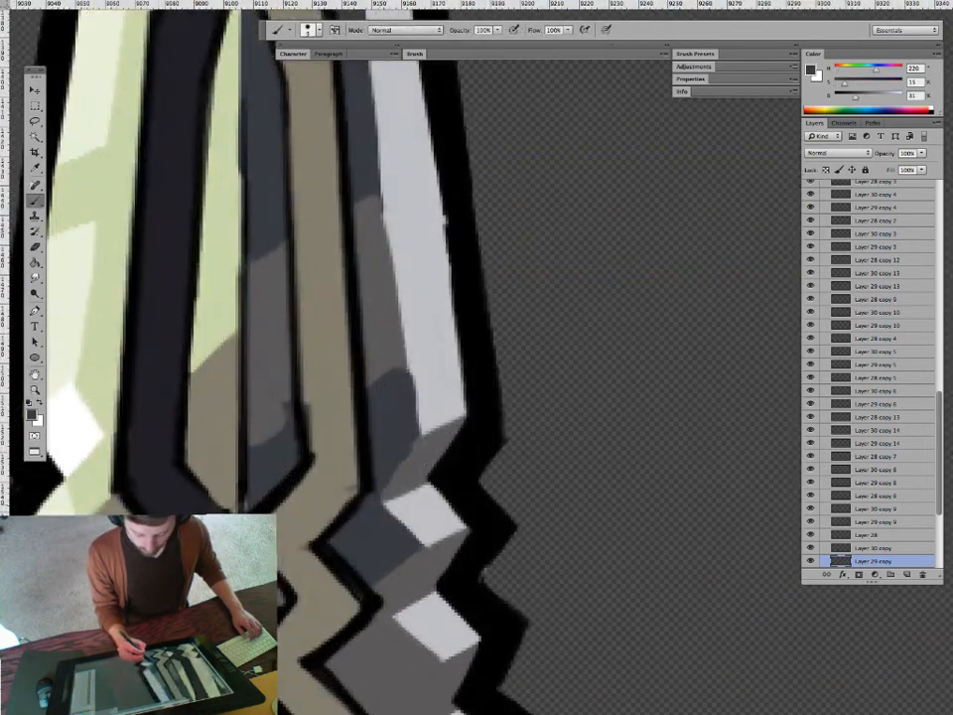
key("z")
mouse_move(410, 417)
left_mouse_down()
mouse_move(397, 417)
mouse_move(405, 409)
left_mouse_up()
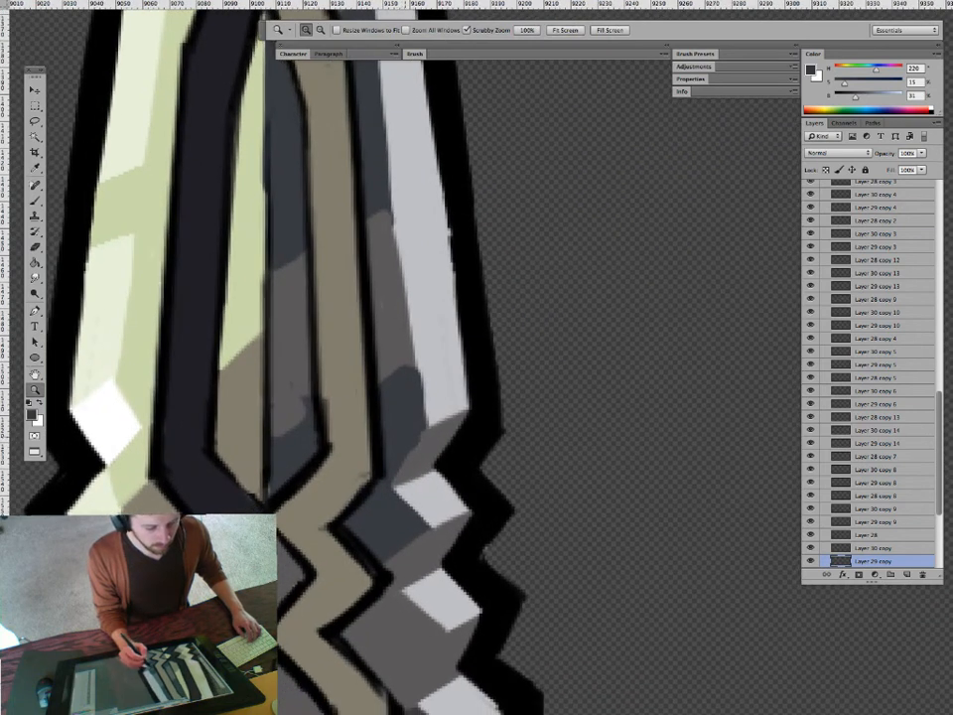
key("b")
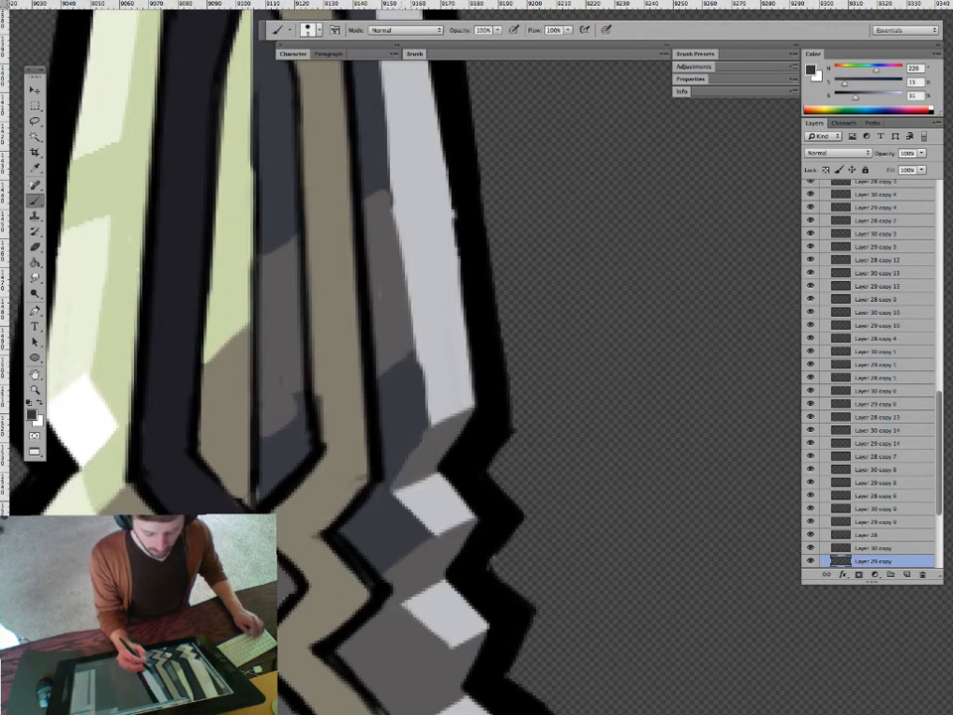
left_click(285, 382, "alt")
left_click_drag(294, 394, 298, 405)
left_click(287, 440, "alt")
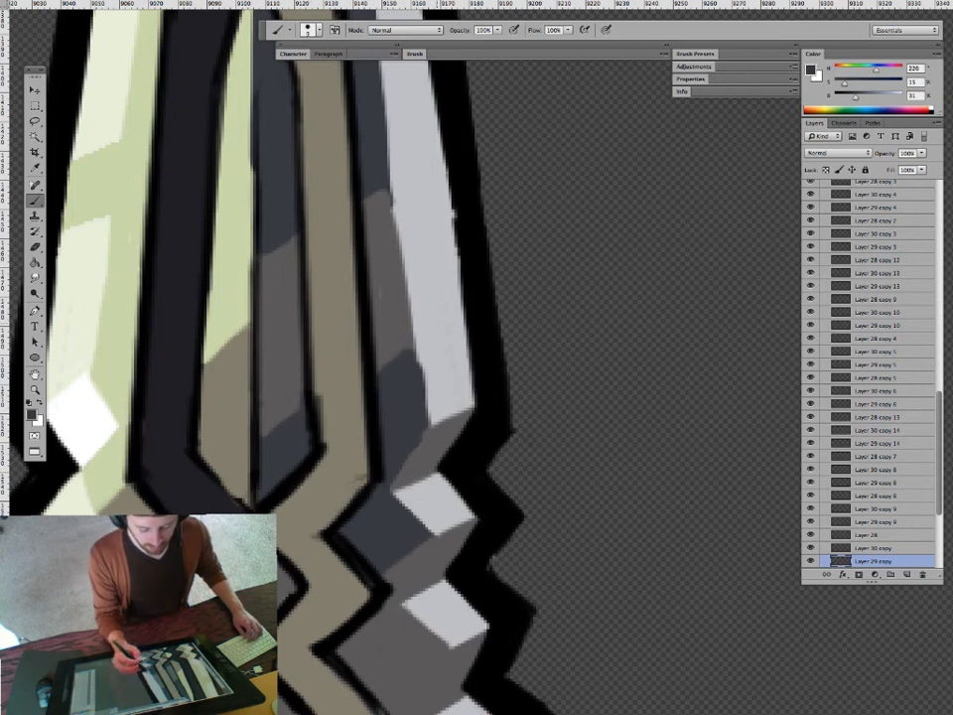
Sharpen the dark grey and slate facets between the taupe strip and the right-hand light grey highlight.
left_click(401, 264, "alt+super")
left_click(394, 268, "alt")
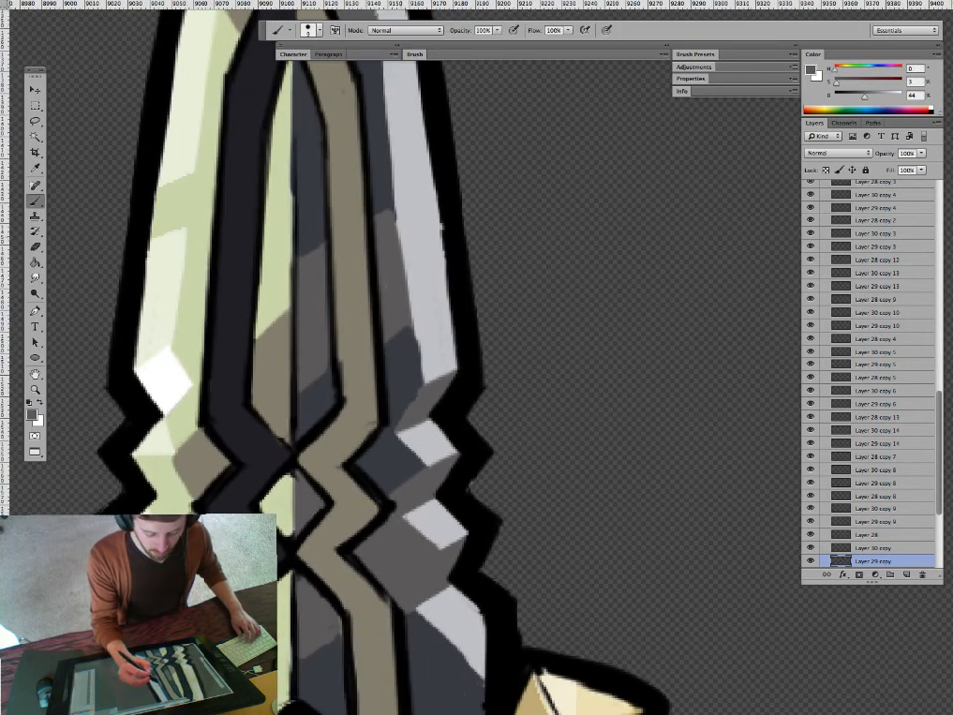
mouse_move(396, 226)
left_mouse_down()
mouse_move(415, 325)
mouse_move(406, 271)
left_mouse_up()
left_click(416, 330, "alt")
left_click_drag(414, 326, 413, 427)
left_click(394, 366, "alt")
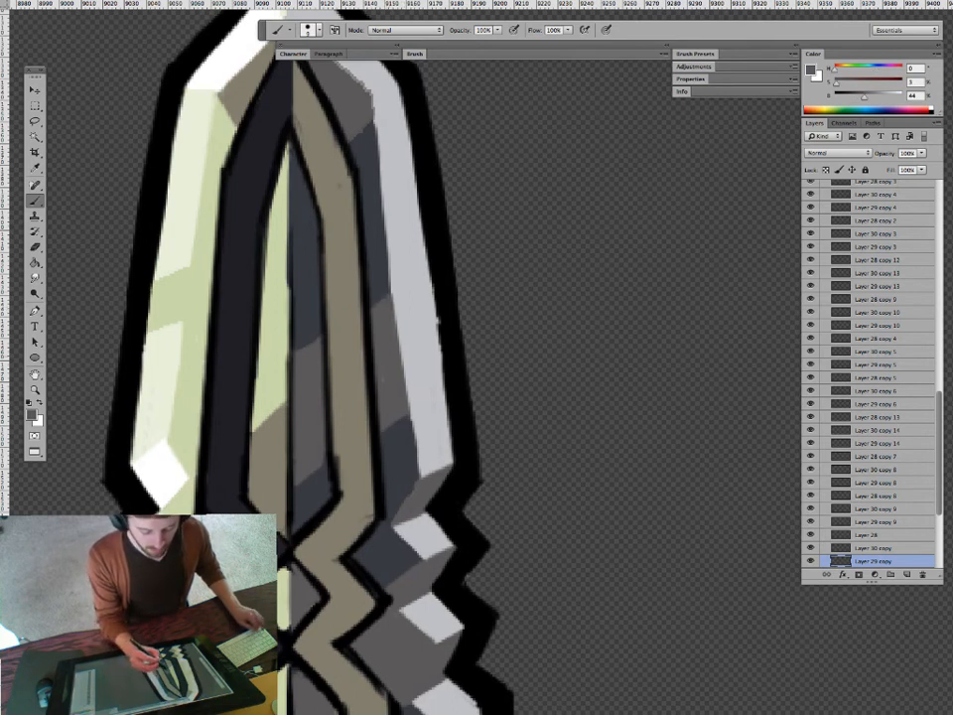
left_click(399, 443, "alt")
left_click_drag(390, 427, 383, 455)
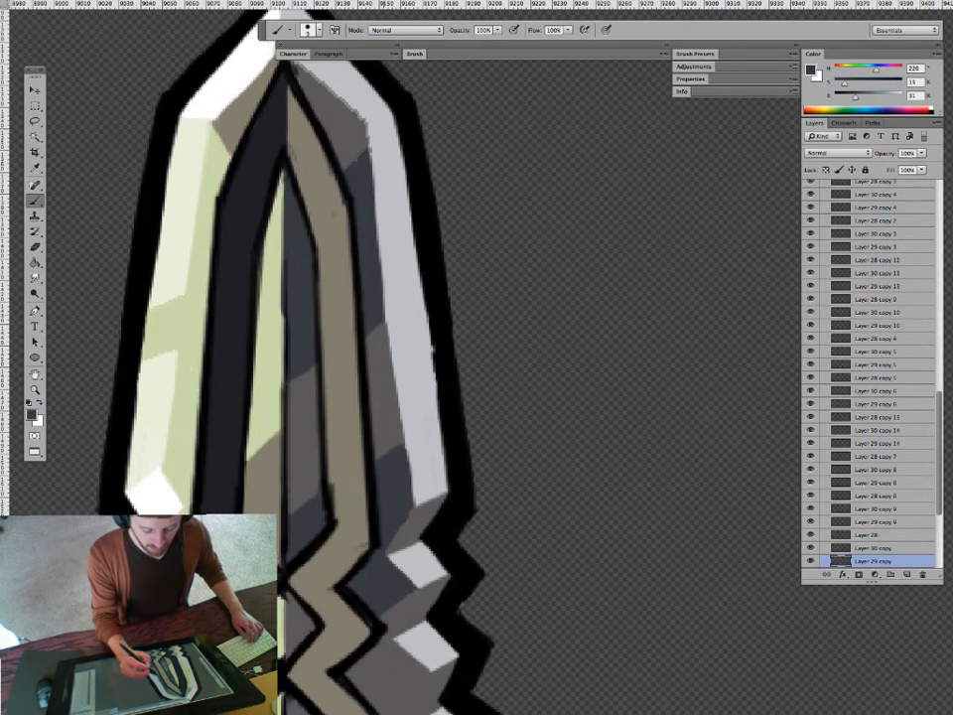
Straighten the border between the upper right slate shading and the light grey highlight, retouching the adjoining dark grey facet.
left_click(381, 167, "alt")
left_click(369, 165, "alt")
left_click_drag(372, 179, 388, 314)
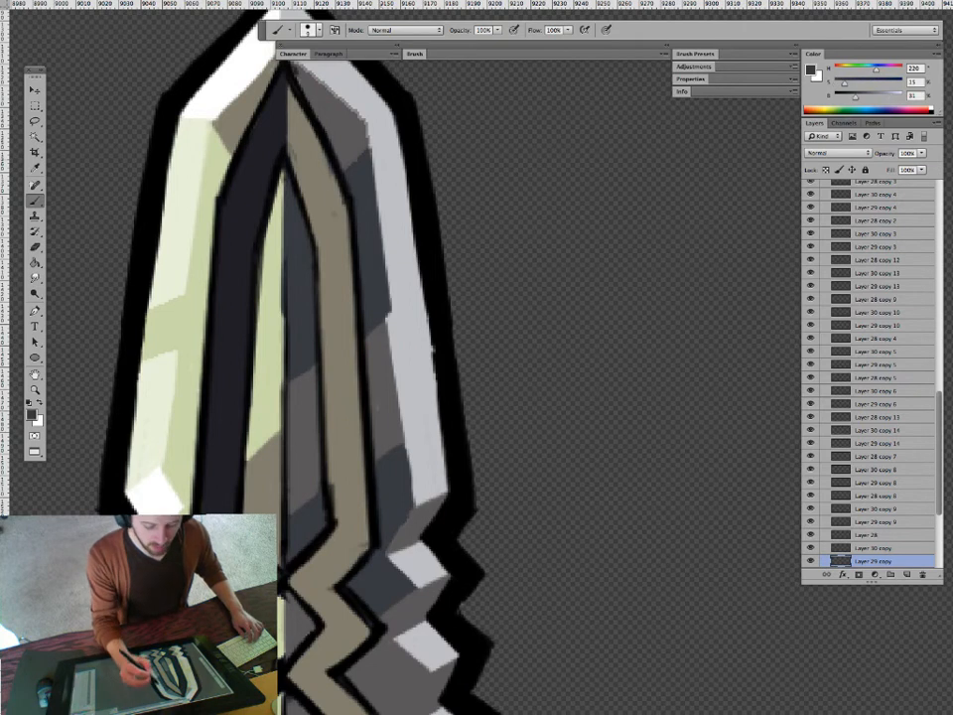
left_click(383, 342, "alt")
mouse_move(390, 317)
left_mouse_down()
mouse_move(405, 437)
mouse_move(392, 329)
left_mouse_up()
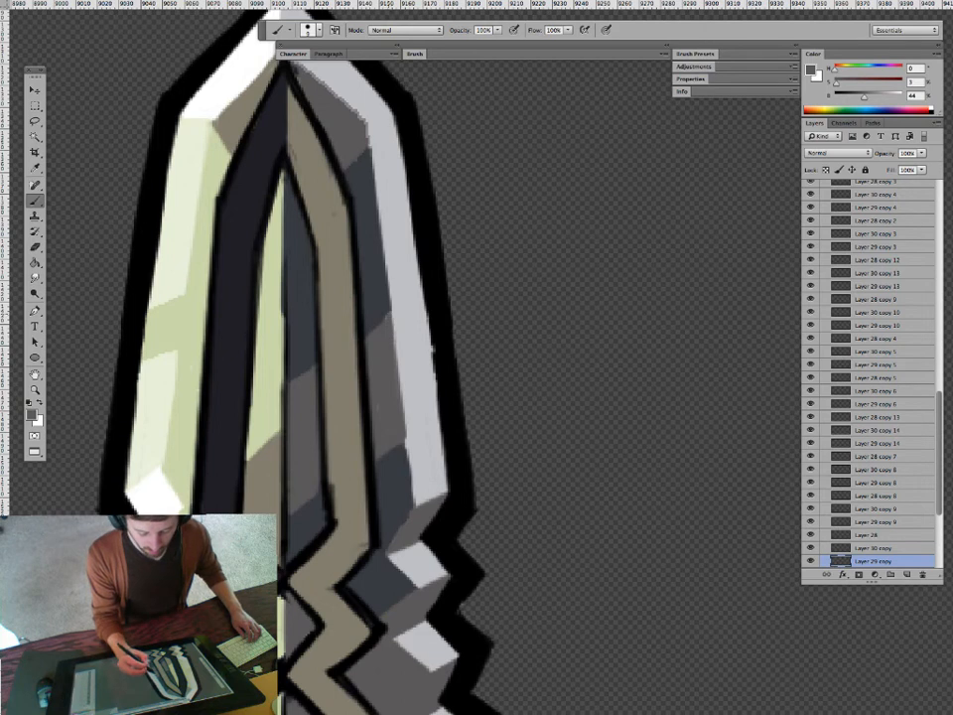
Clean the slate shading in the inlay's upper right half and refine the light grey highlight's inner edge.
left_click_drag(297, 235, 303, 333)
left_click(309, 284, "alt")
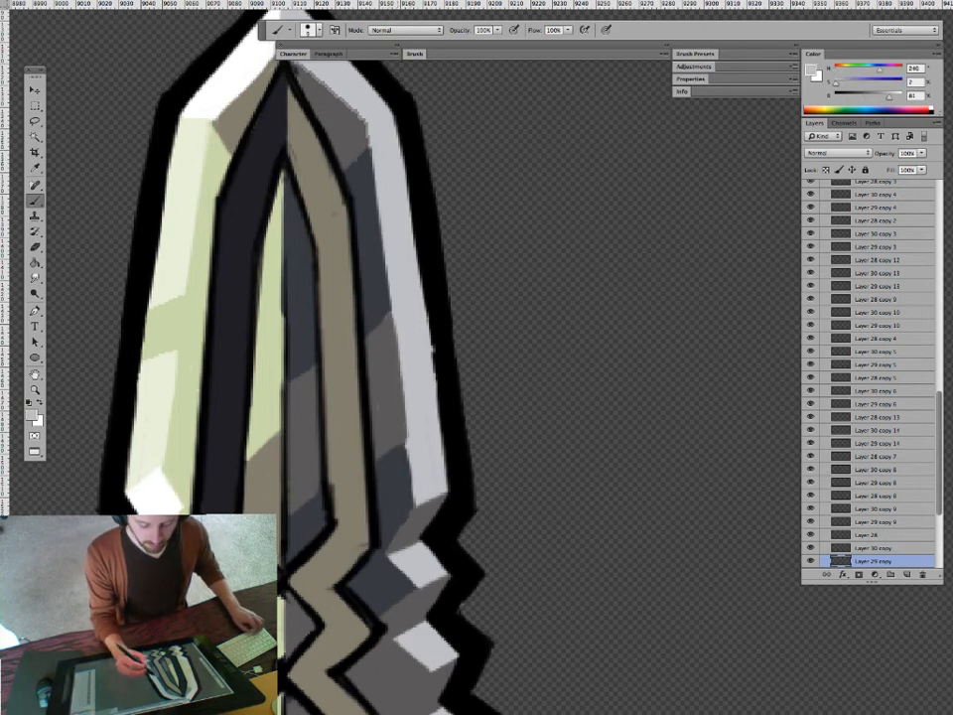
left_click_drag(296, 245, 300, 269)
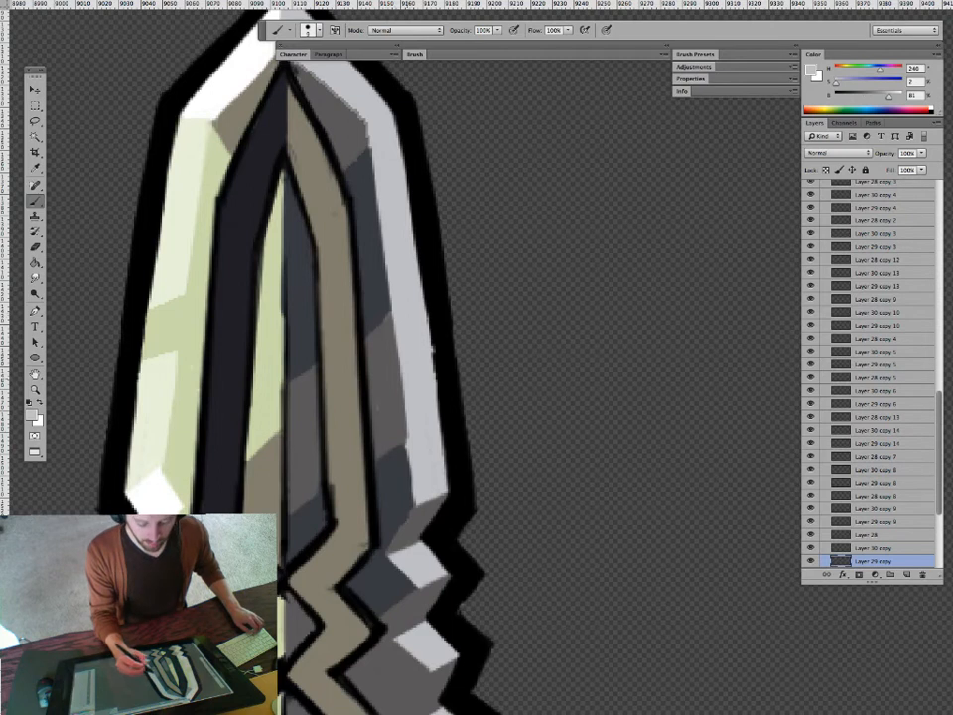
left_click(299, 262, "alt")
mouse_move(407, 440)
left_mouse_down()
mouse_move(392, 449)
mouse_move(412, 480)
left_mouse_up()
mouse_move(430, 344)
left_mouse_down()
mouse_move(441, 318)
mouse_move(417, 316)
mouse_move(415, 390)
left_mouse_up()
Define the dark grey facet's edges against the light grey highlight on the right side of the blade tip.
key("z")
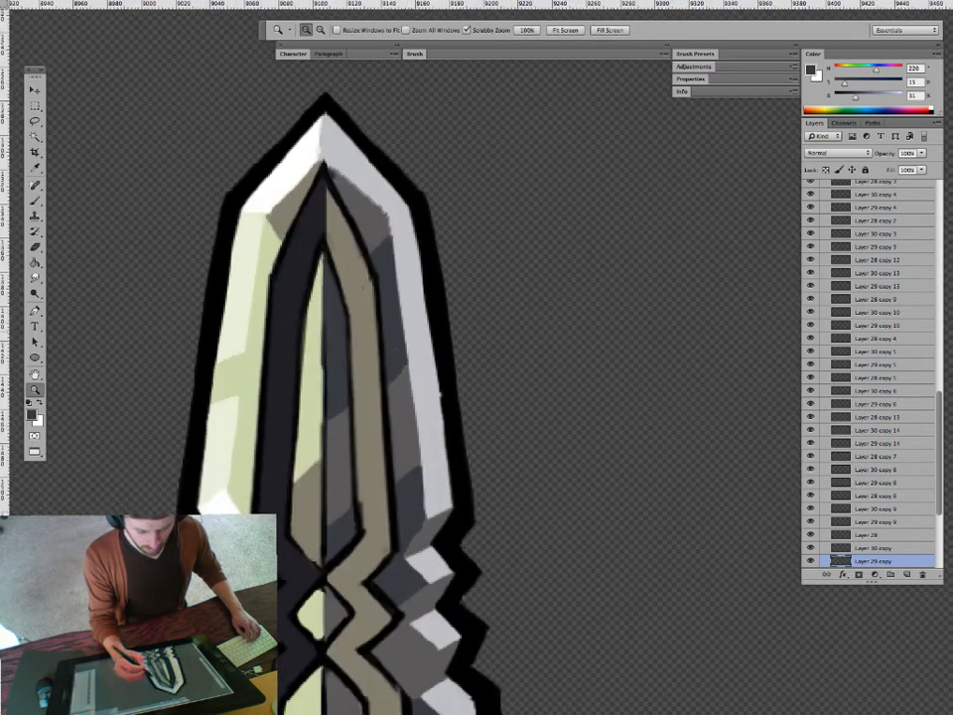
key("b")
left_click(352, 191, "alt")
left_click_drag(327, 163, 335, 176)
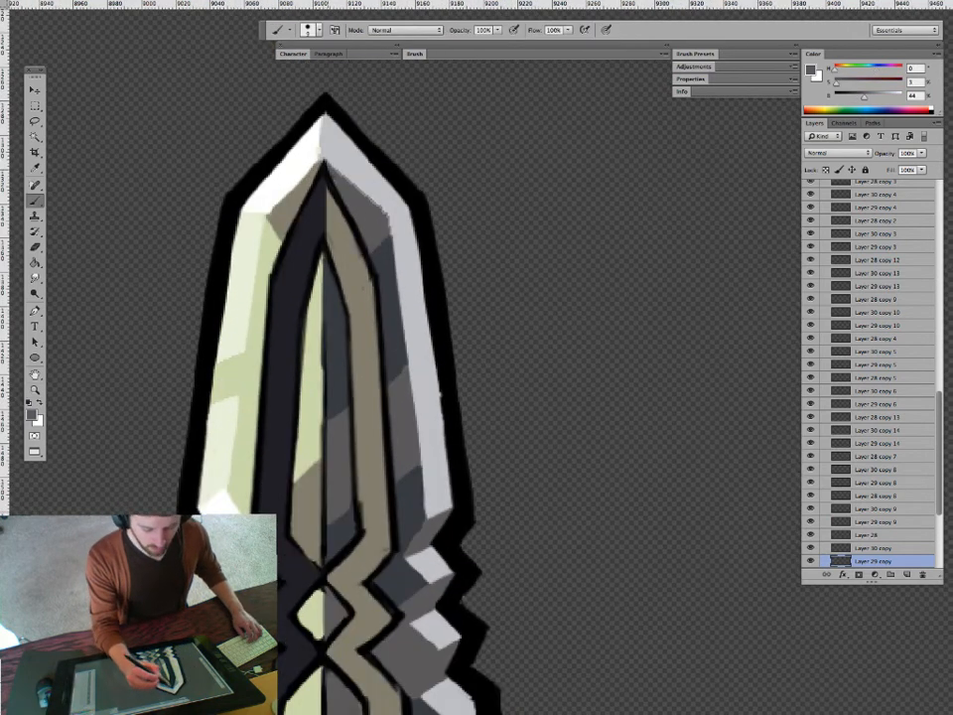
left_click_drag(389, 219, 392, 236)
Sharpen the taupe facet against the white highlight on the left of the blade tip, rechecking the dark grey side.
left_click(289, 208, "alt")
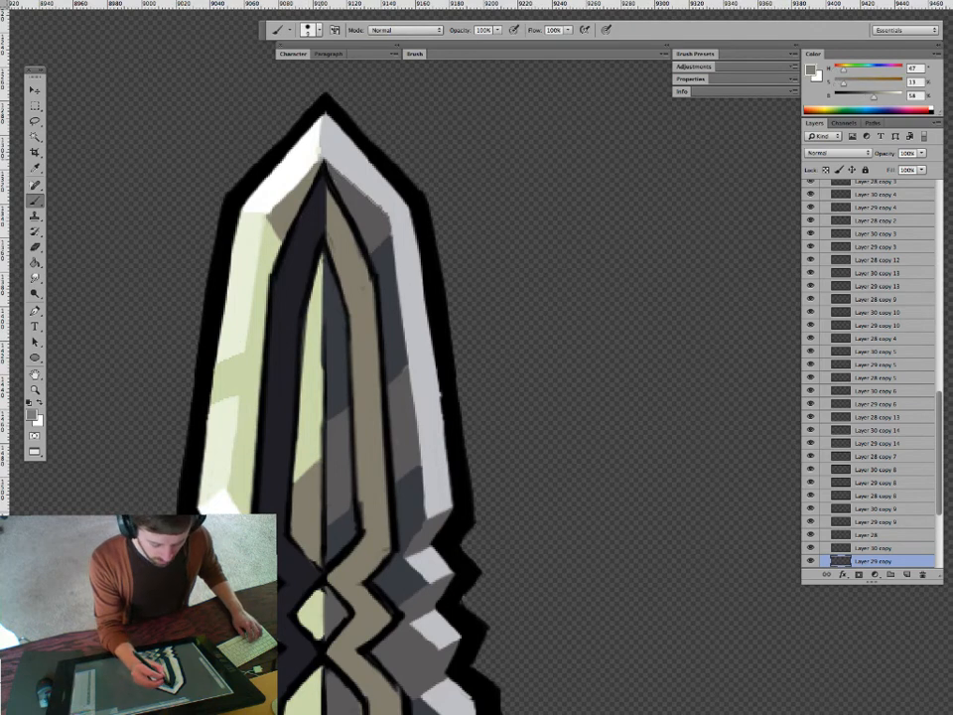
mouse_move(312, 168)
left_mouse_down()
mouse_move(268, 213)
mouse_move(285, 193)
left_mouse_up()
left_click(307, 147, "alt")
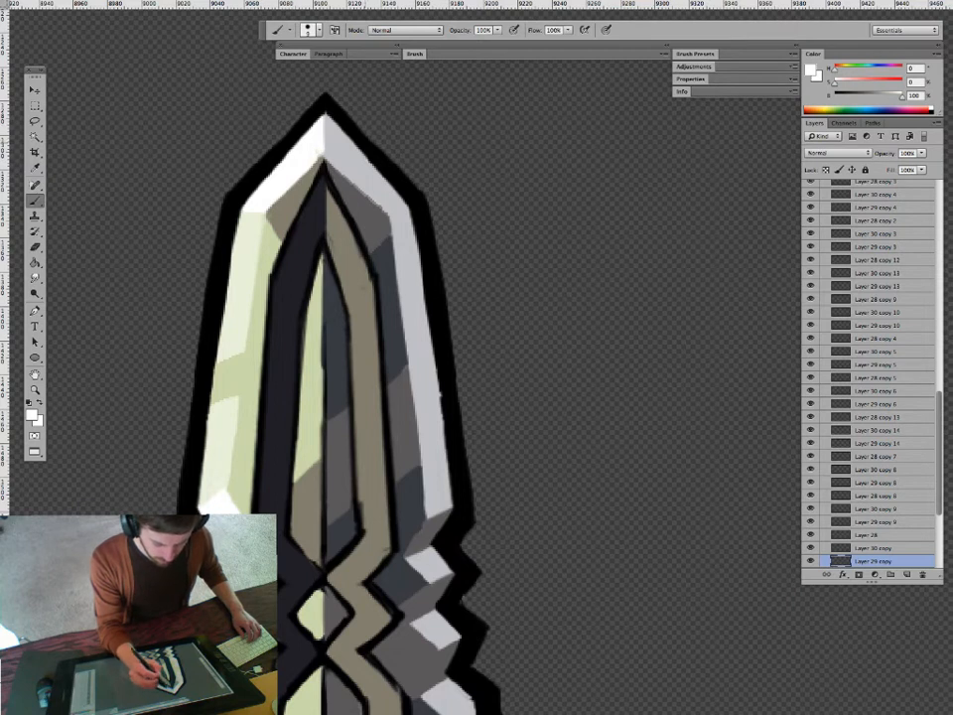
left_click(352, 198, "alt")
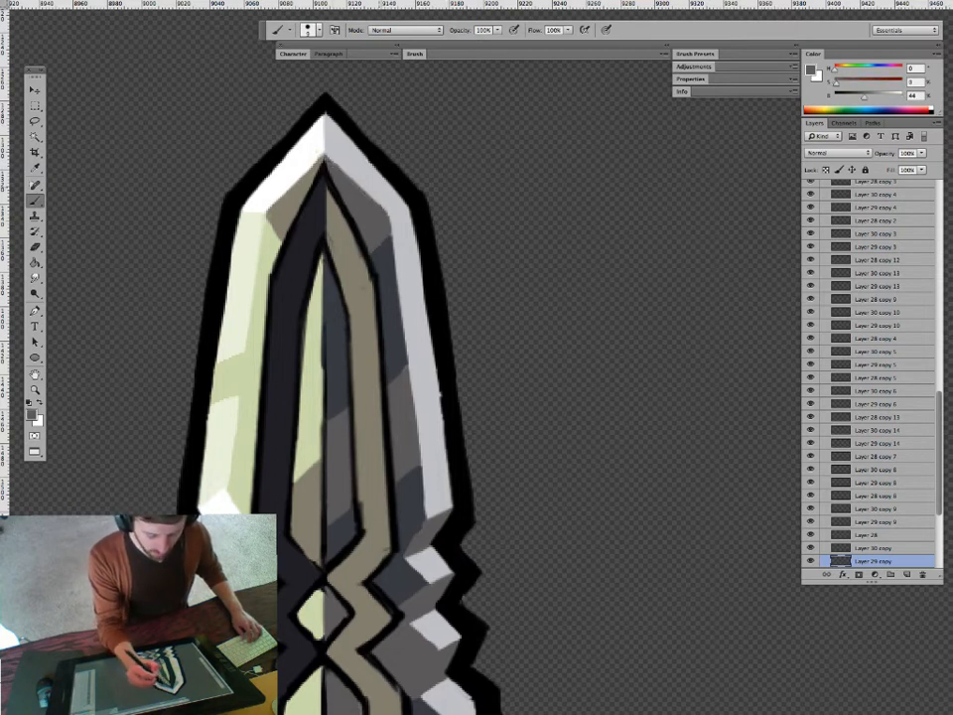
left_click(292, 195, "alt")
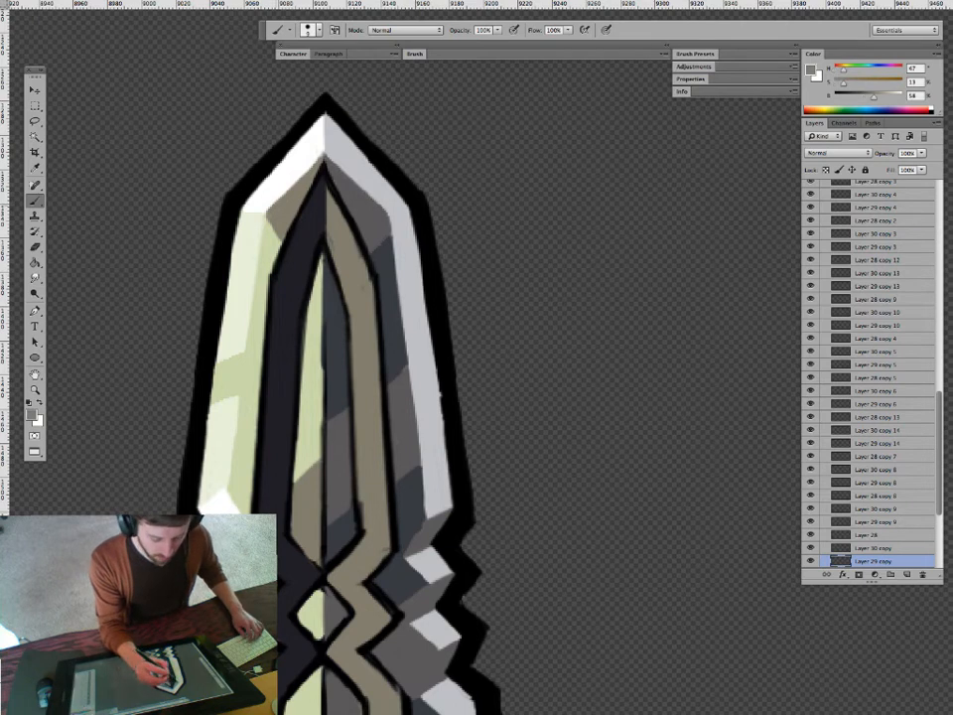
Clean the black outline around the inlay's upper point on Layer 28 by erasing stray edges and repainting in black.
key("super+space")
left_click_drag(418, 337, 343, 339)
left_click_drag(383, 288, 497, 290)
left_click(337, 286, "super")
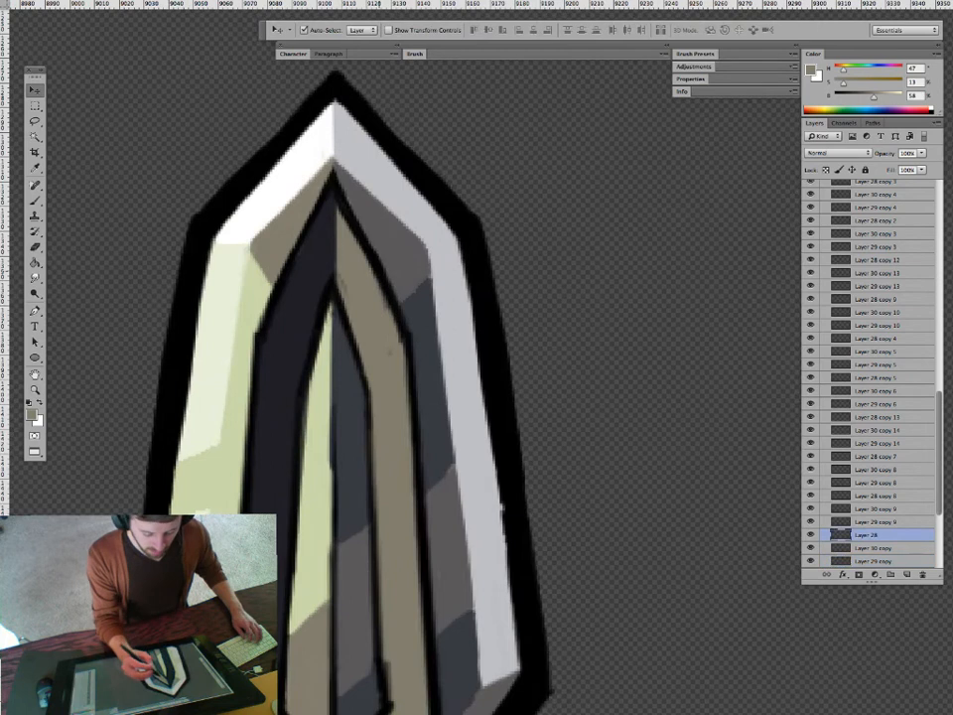
key("e")
mouse_move(339, 275)
left_mouse_down()
mouse_move(347, 294)
mouse_move(316, 309)
left_mouse_up()
left_click_drag(231, 296, 225, 378)
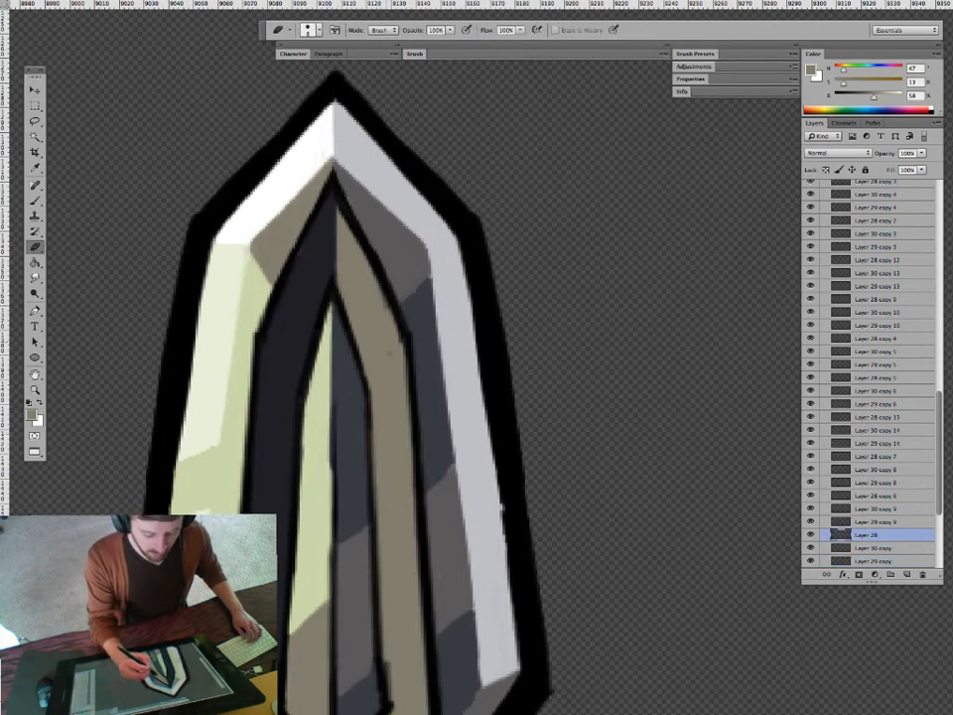
key("b")
left_click(331, 292, "alt")
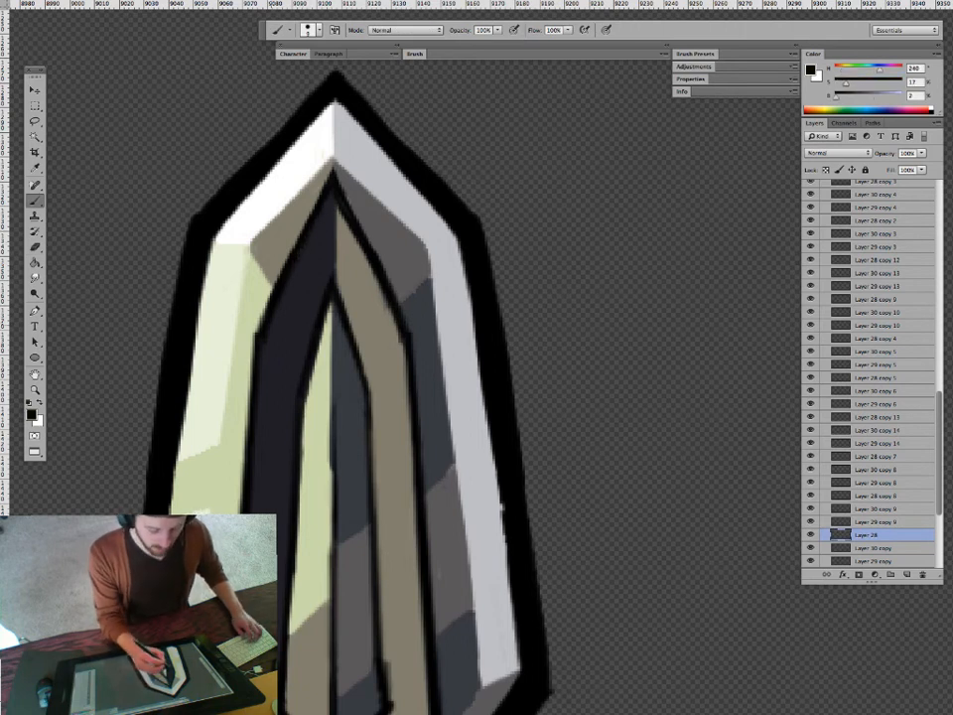
key("e")
Smooth the blade's outer black outline along the upper right shoulder on Layer 28.
scroll(343, 398, "down", 1)
key("z")
key("b")
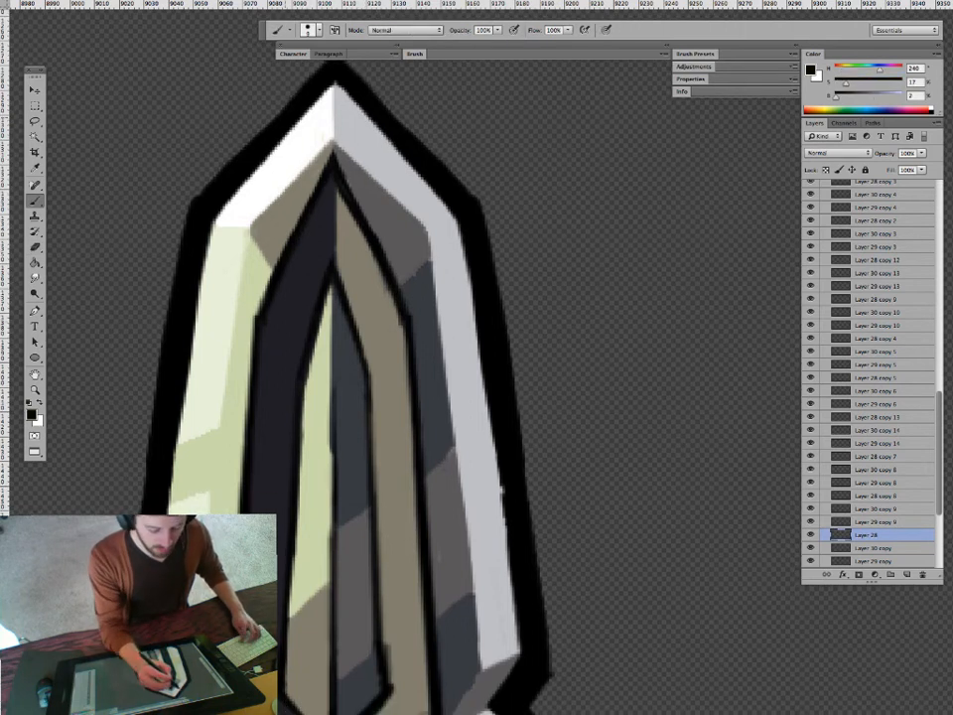
scroll(343, 397, "up", 1)
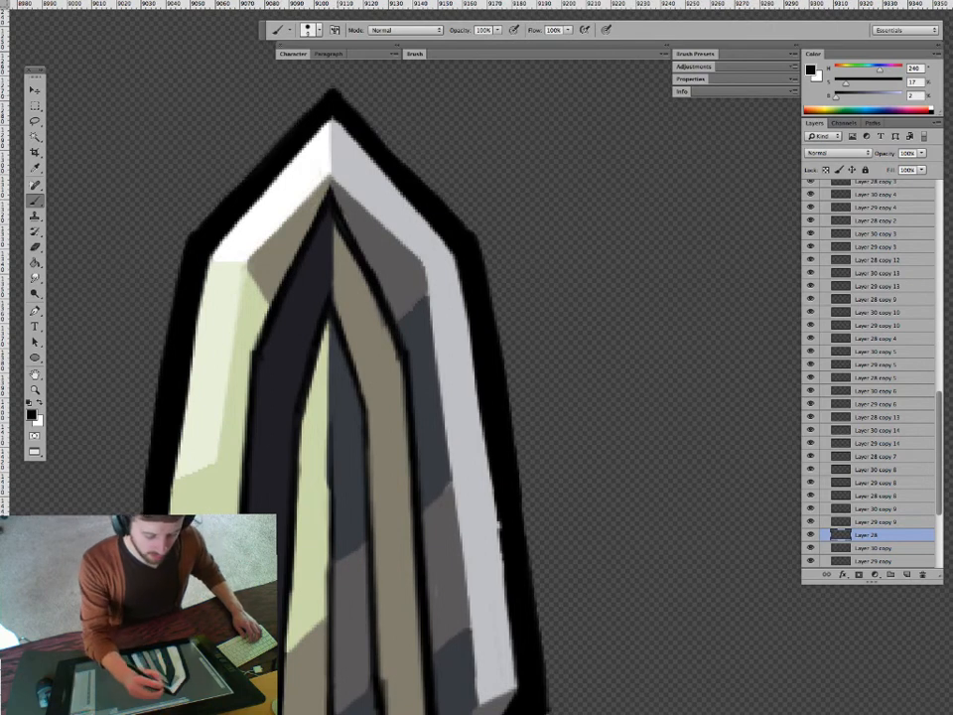
left_click_drag(386, 145, 407, 165)
Switch to Layer 29 copy and sample slate from the shading beside the right notches, undoing the accidental layer move.
key("z")
mouse_move(477, 506)
left_mouse_down()
mouse_move(468, 429)
mouse_move(494, 452)
left_mouse_up()
key("b")
key("v")
left_click_drag(425, 328, 450, 337)
key("super+z")
left_click_drag(445, 595, 453, 439)
left_click(443, 544)
key("b")
left_click(443, 549, "alt")
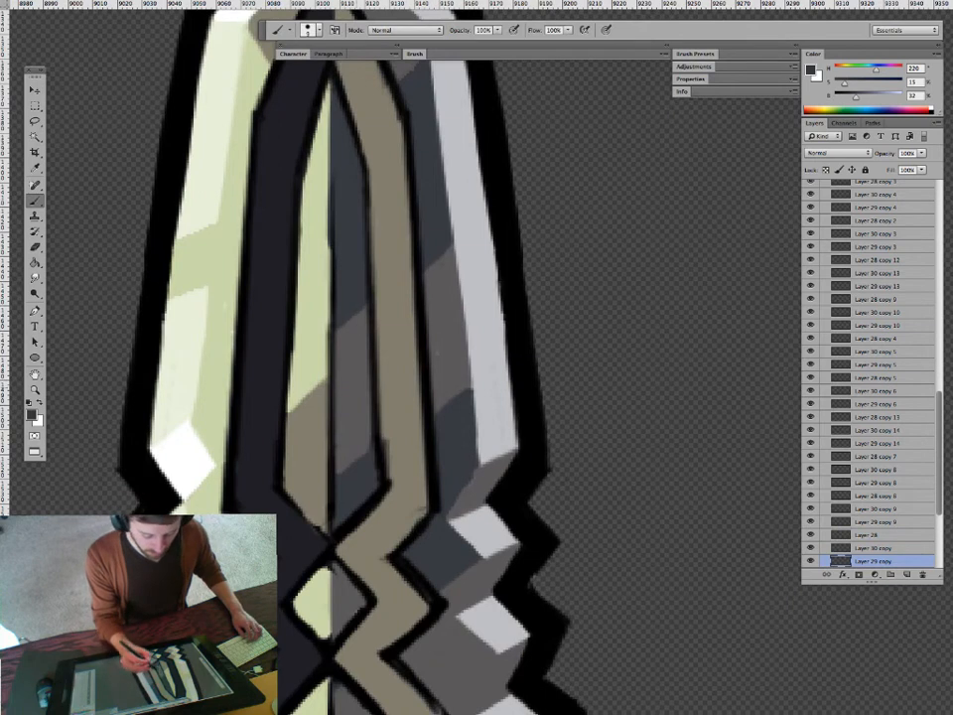
Trim and repaint the black outlines around the inlay's lower point and the strip crossing on Layer 28.
key("z")
left_click_drag(423, 490, 333, 492)
mouse_move(387, 507)
left_mouse_down()
mouse_move(355, 406)
mouse_move(415, 426)
mouse_move(471, 426)
left_mouse_up()
key("v")
left_click(348, 379)
key("e")
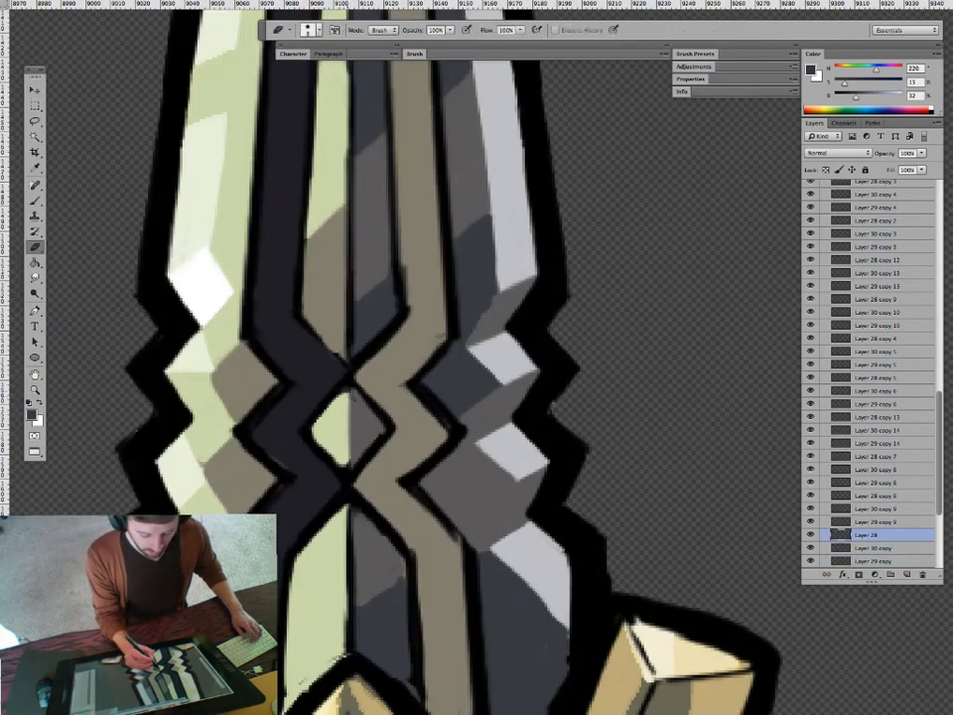
key("b")
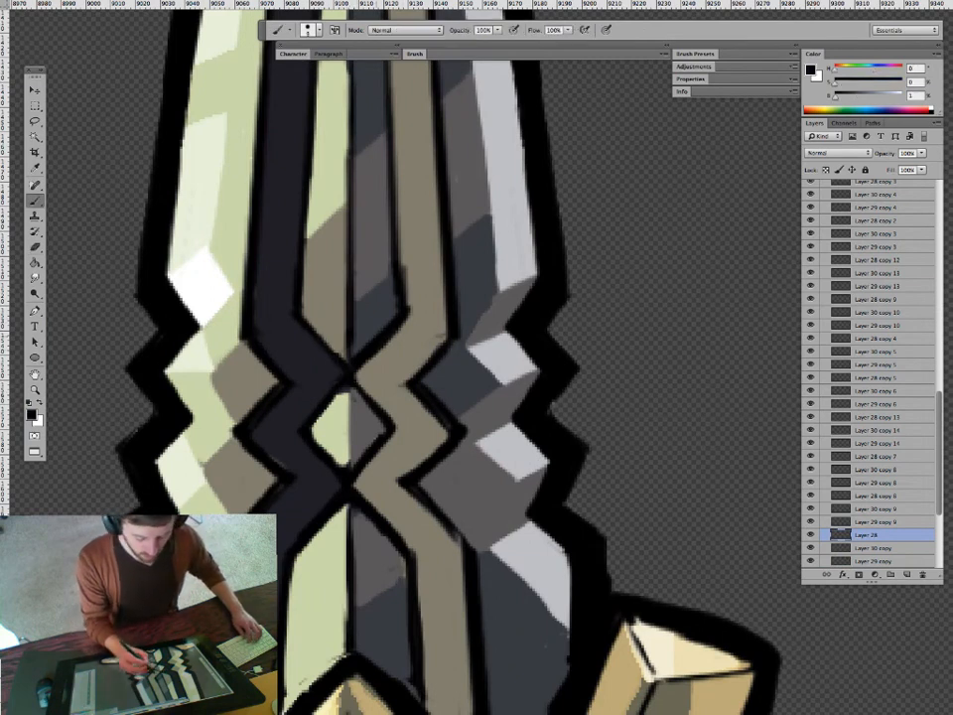
key("e")
left_click_drag(303, 197, 306, 238)
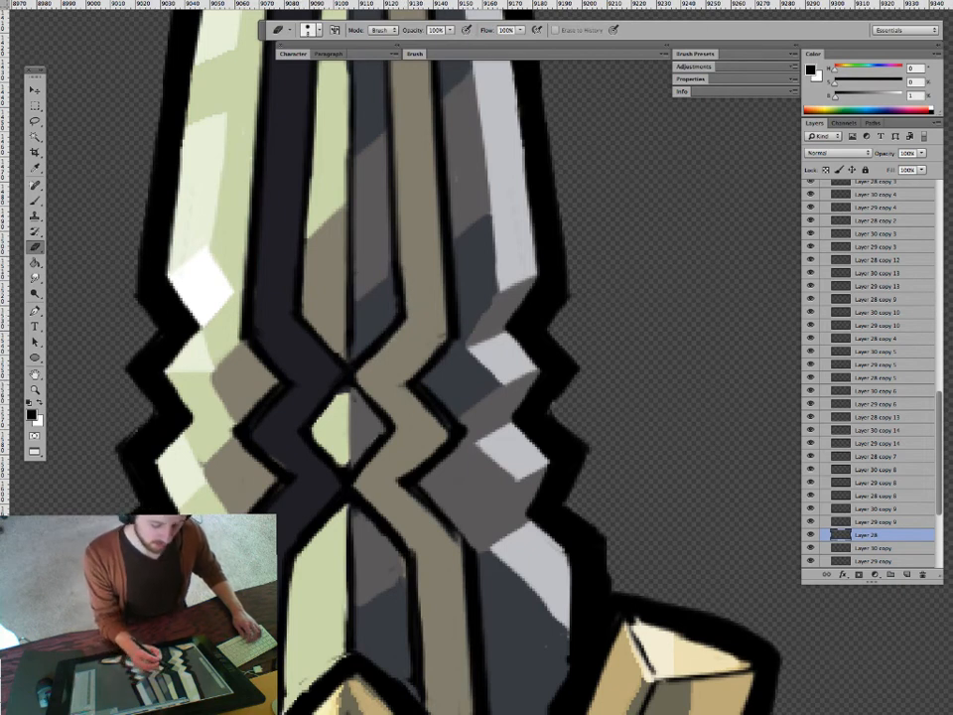
key("b")
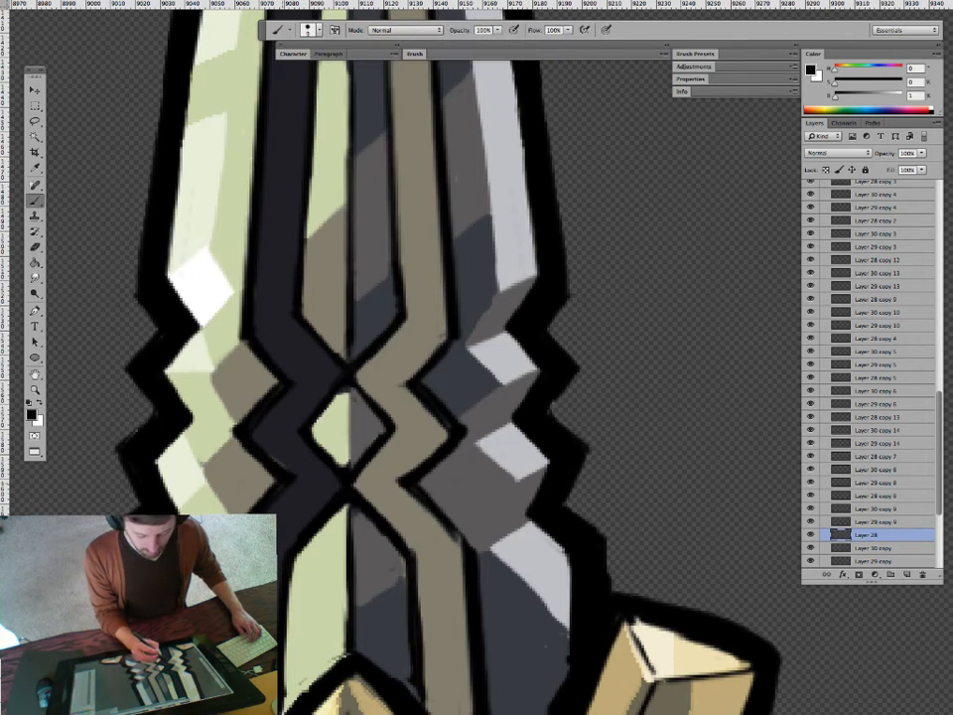
Tidy the outline at the small central diamond's lower point and retouch its right half in dark grey on Layer 29 copy.
left_click_drag(348, 428, 413, 382)
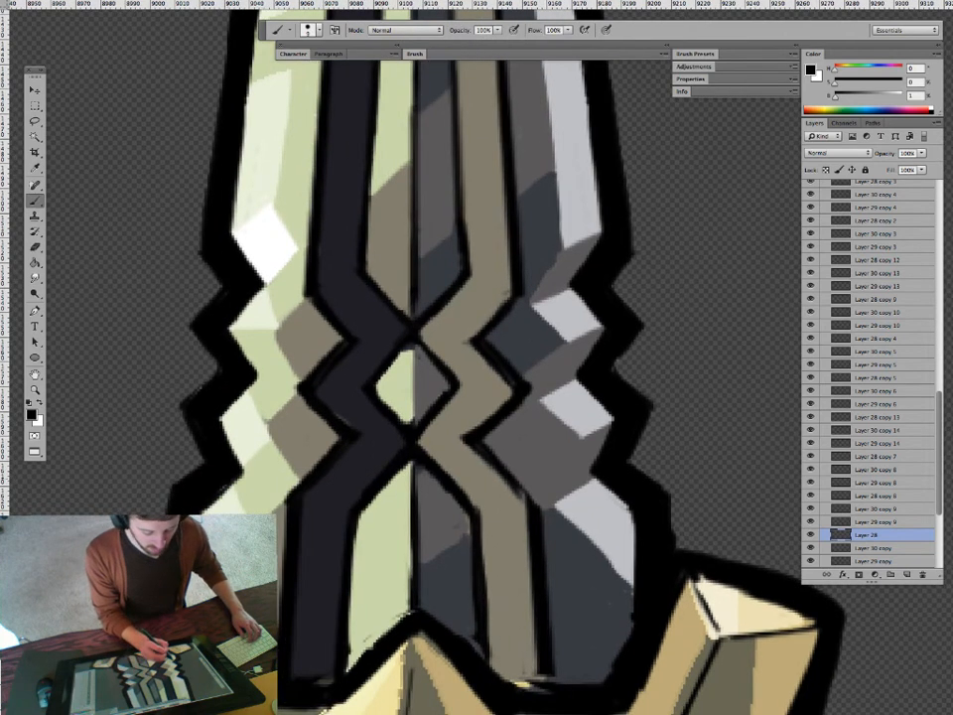
key("e")
mouse_move(414, 420)
left_mouse_down()
mouse_move(419, 430)
mouse_move(415, 415)
left_mouse_up()
key("v")
left_click(403, 399)
key("b")
left_click(405, 403, "alt")
left_click(423, 406, "alt")
key("v")
left_click(425, 403)
key("e")
key("b")
left_click(337, 283, "alt")
left_click(425, 402, "super")
left_click(425, 401, "super")
left_click(425, 401, "alt")
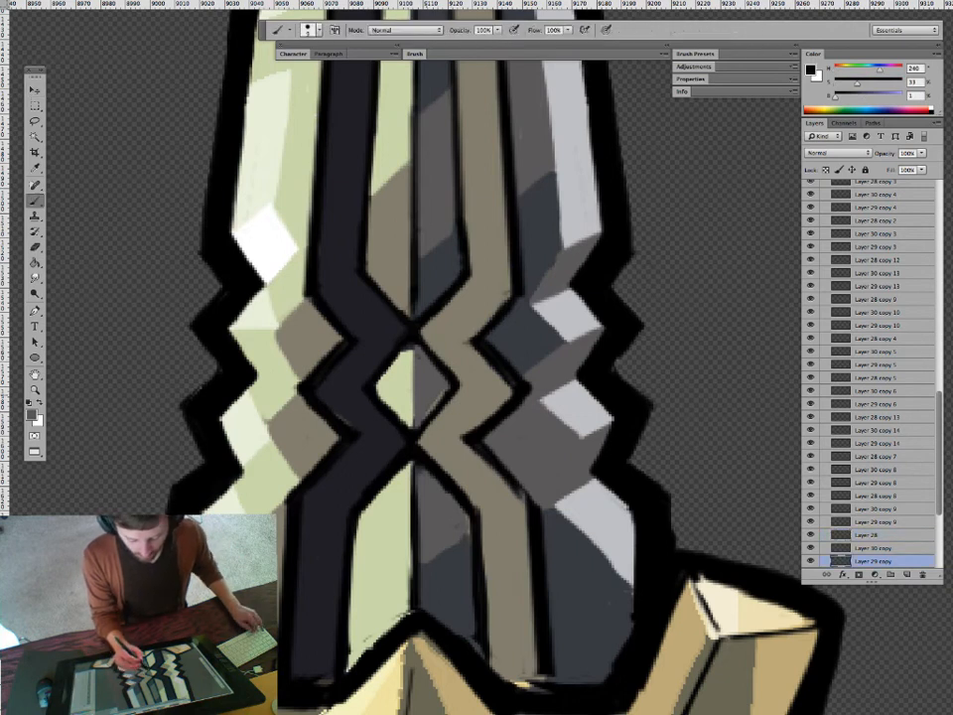
Sample the dark inlay colour beside the strip crossing and tidy the black outlines around the crossings on Layer 28.
left_click(327, 302, "alt")
left_click(359, 420, "alt")
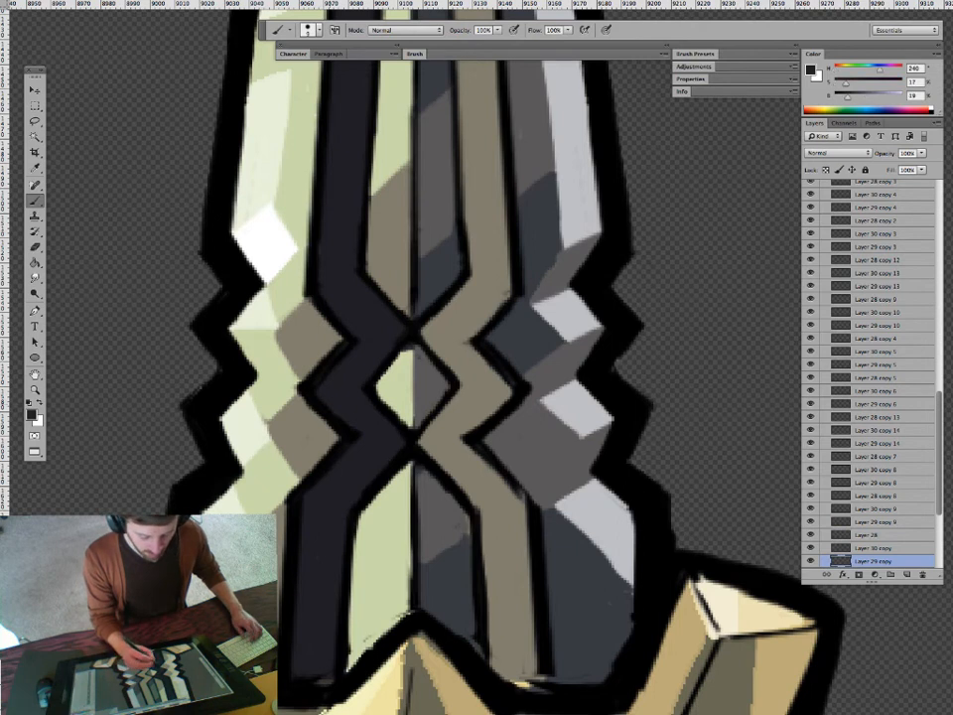
left_click(349, 423, "super")
key("e")
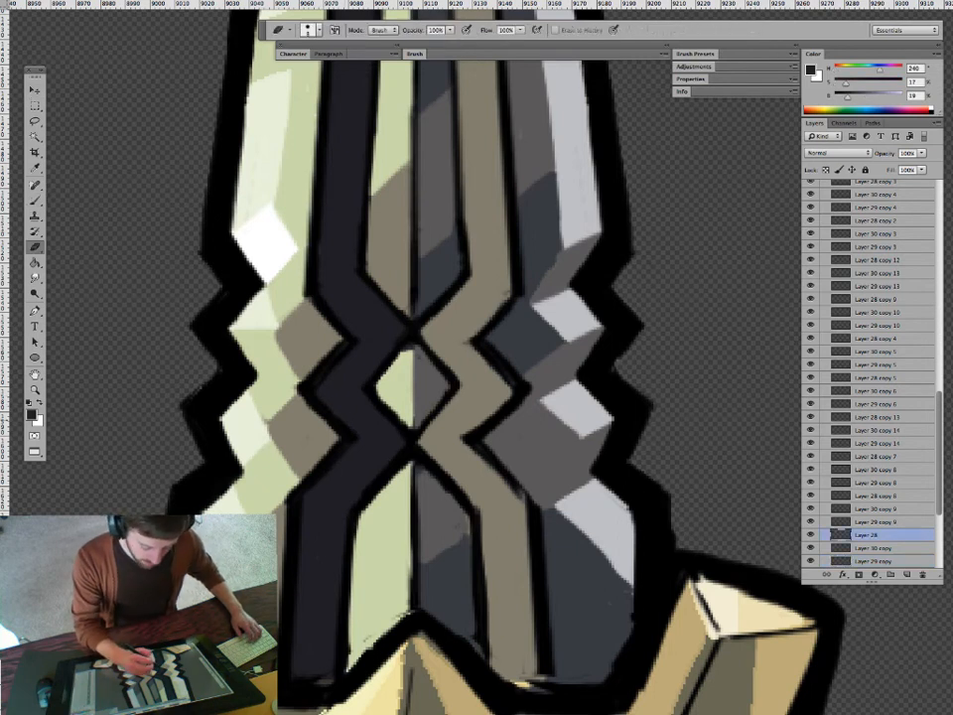
key("z")
left_click_drag(414, 396, 323, 315)
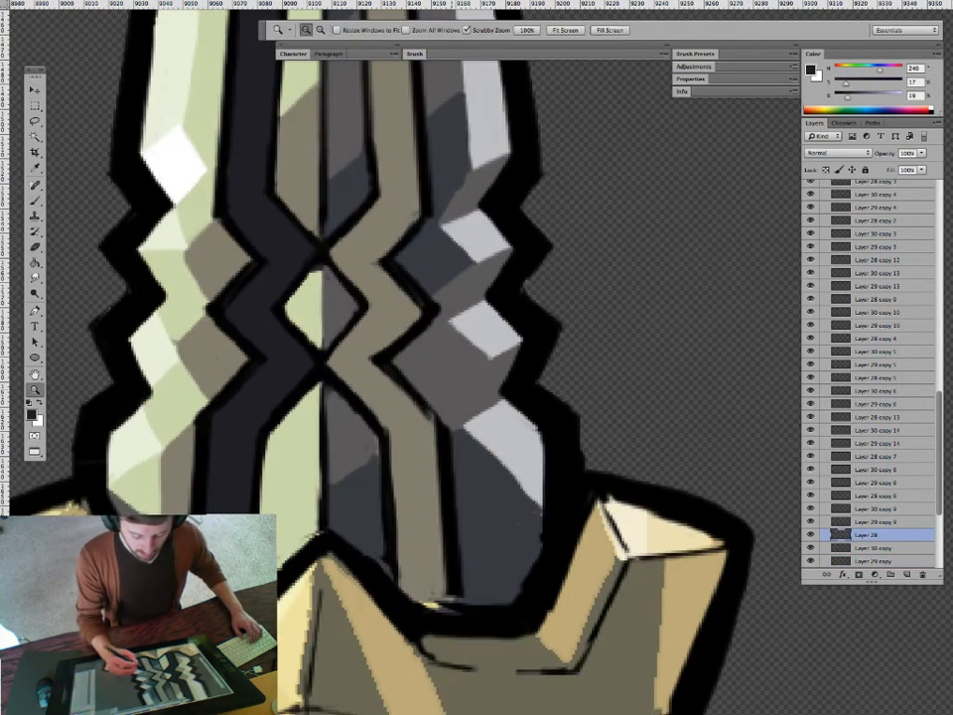
key("b")
left_click(318, 266, "alt")
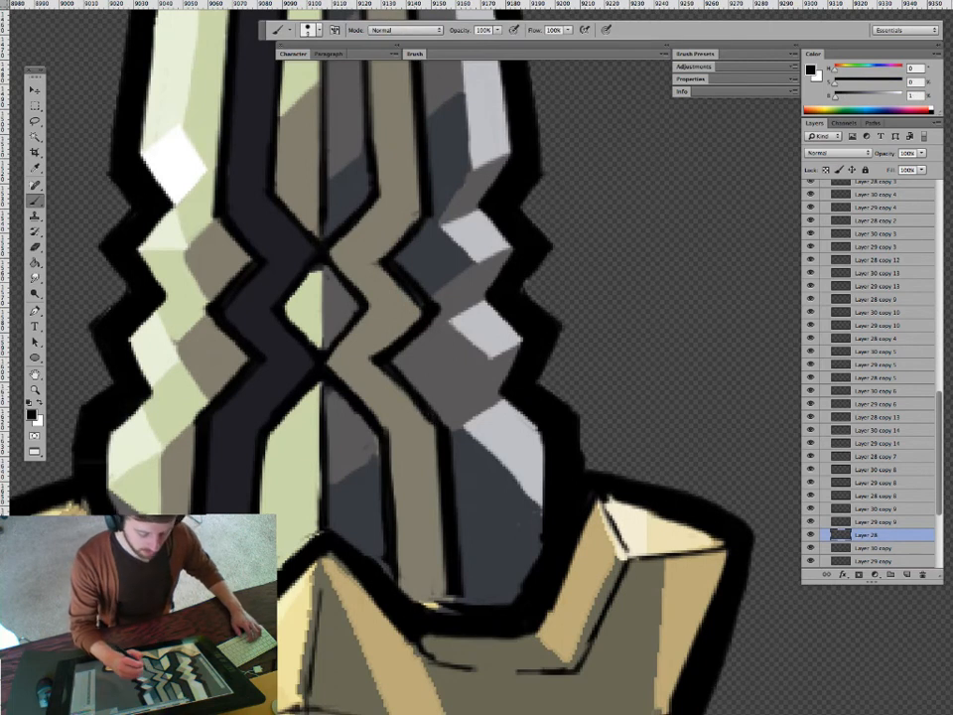
key("e")
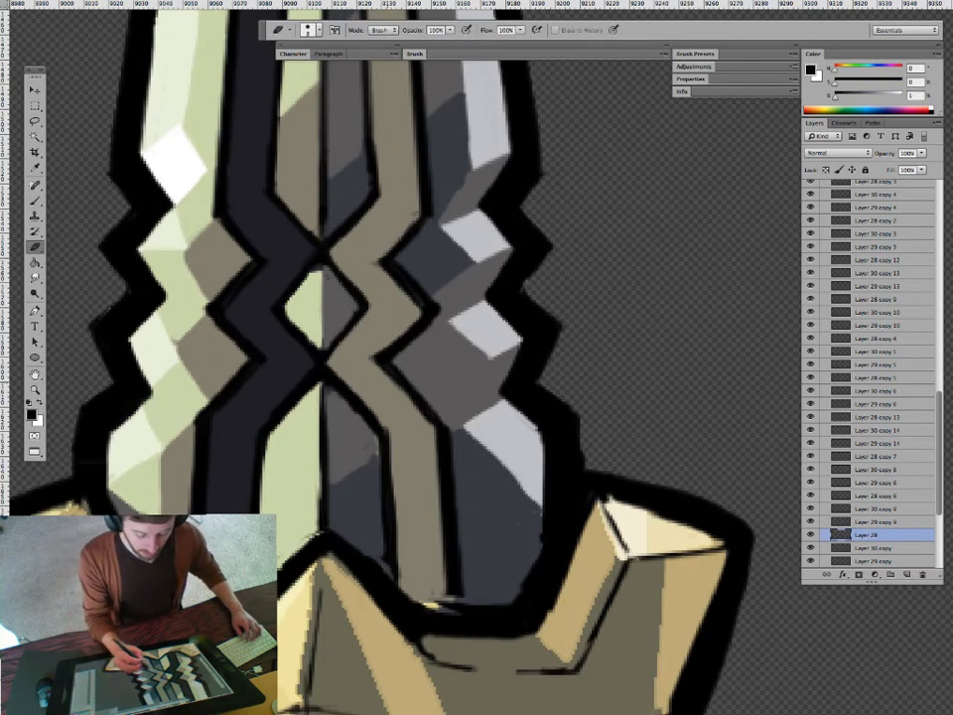
Switch to Layer 29 copy and repaint the right inlay strip in sampled taupe just below the lower crossing.
key("v")
left_click(452, 516)
key("b")
key("v")
key("b")
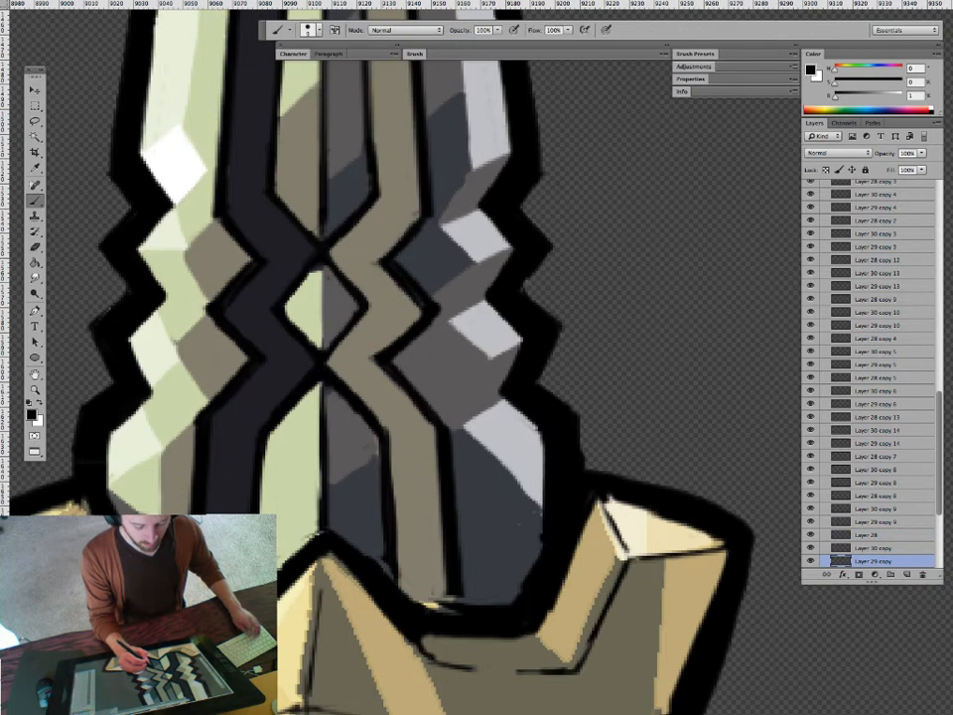
left_click(360, 350, "alt")
left_click_drag(372, 356, 409, 400)
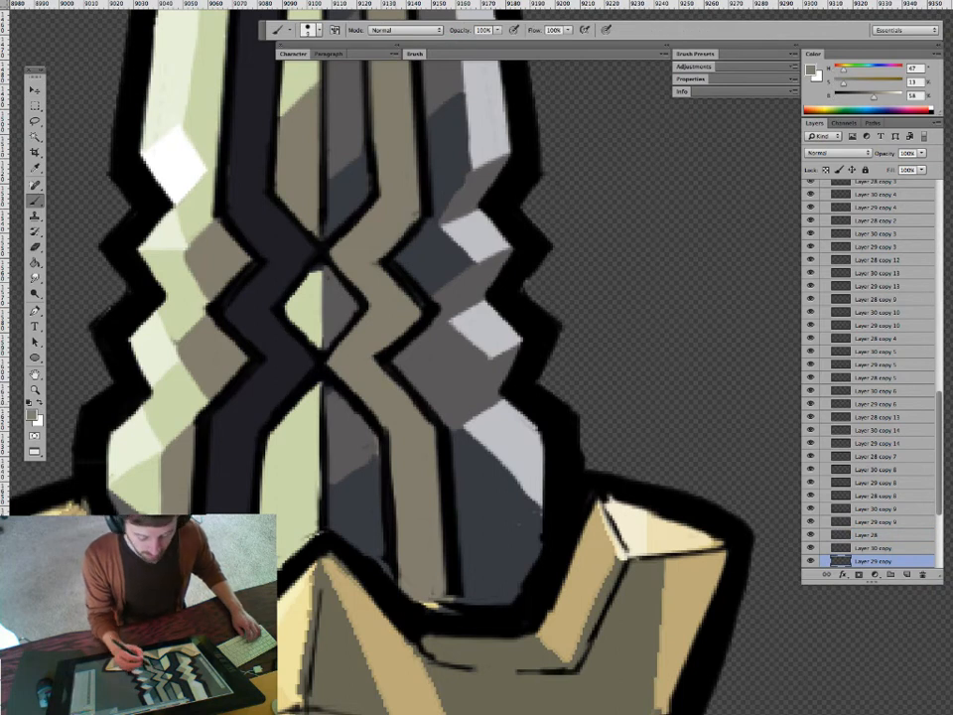
left_click(246, 306, "alt")
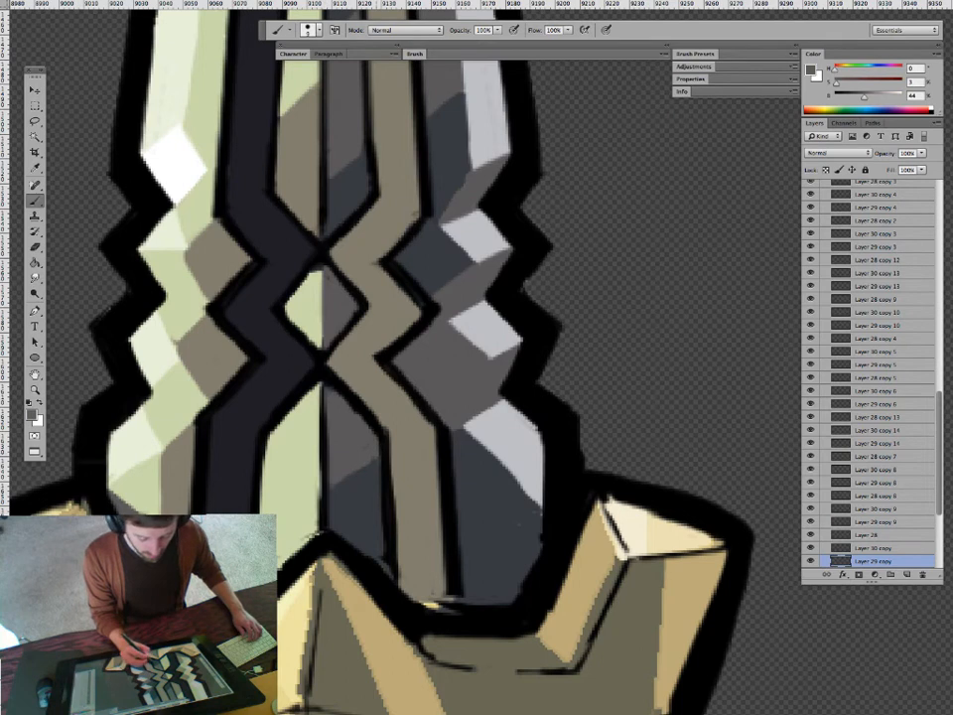
Extend the light grey highlight down the blade's lower right edge on Layer 29 copy.
left_click(499, 525, "alt")
mouse_move(513, 475)
left_mouse_down()
mouse_move(543, 512)
mouse_move(542, 504)
left_mouse_up()
mouse_move(526, 465)
left_mouse_down()
mouse_move(483, 425)
mouse_move(471, 519)
mouse_move(498, 505)
left_mouse_up()
left_click(481, 424, "alt")
mouse_move(467, 431)
left_mouse_down()
mouse_move(473, 509)
mouse_move(478, 443)
mouse_move(485, 511)
left_mouse_up()
mouse_move(485, 510)
left_mouse_down()
mouse_move(492, 457)
mouse_move(495, 502)
mouse_move(480, 517)
left_mouse_up()
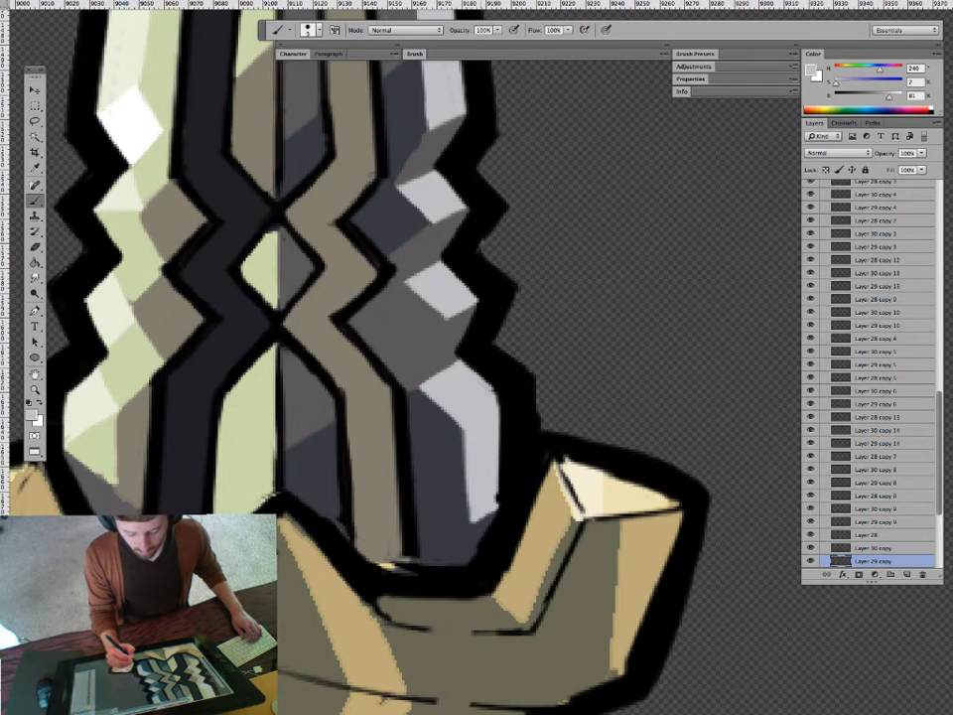
Erase the inner side of the black outline along the lower right highlight on Layer 28.
key("v")
left_click(867, 535)
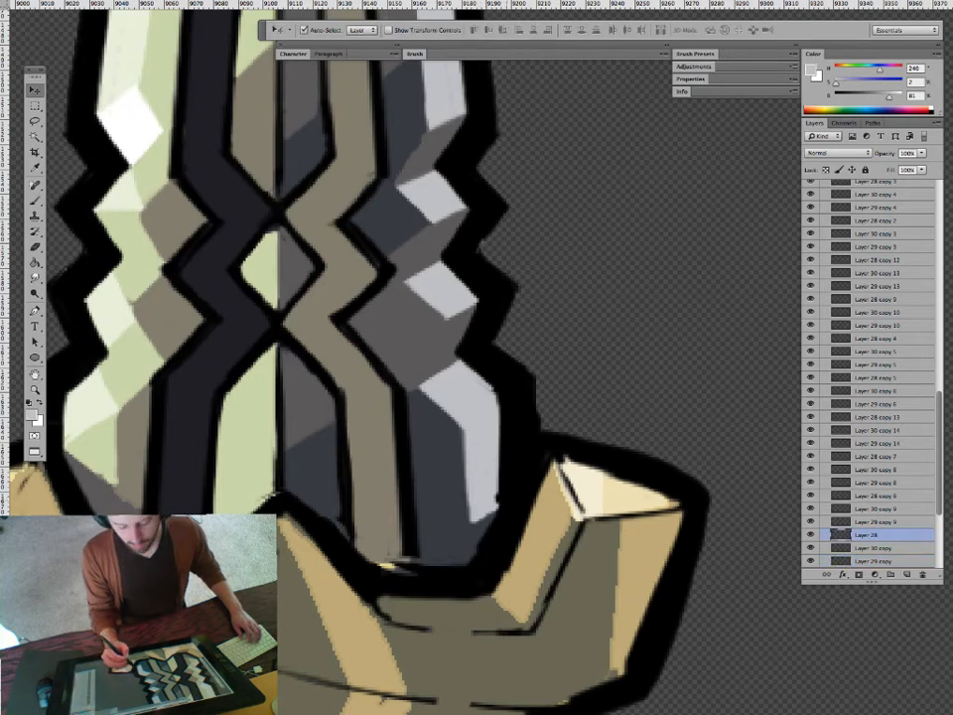
key("e")
left_click_drag(498, 503, 493, 389)
mouse_move(503, 491)
left_mouse_down()
mouse_move(499, 400)
mouse_move(504, 502)
mouse_move(499, 398)
left_mouse_up()
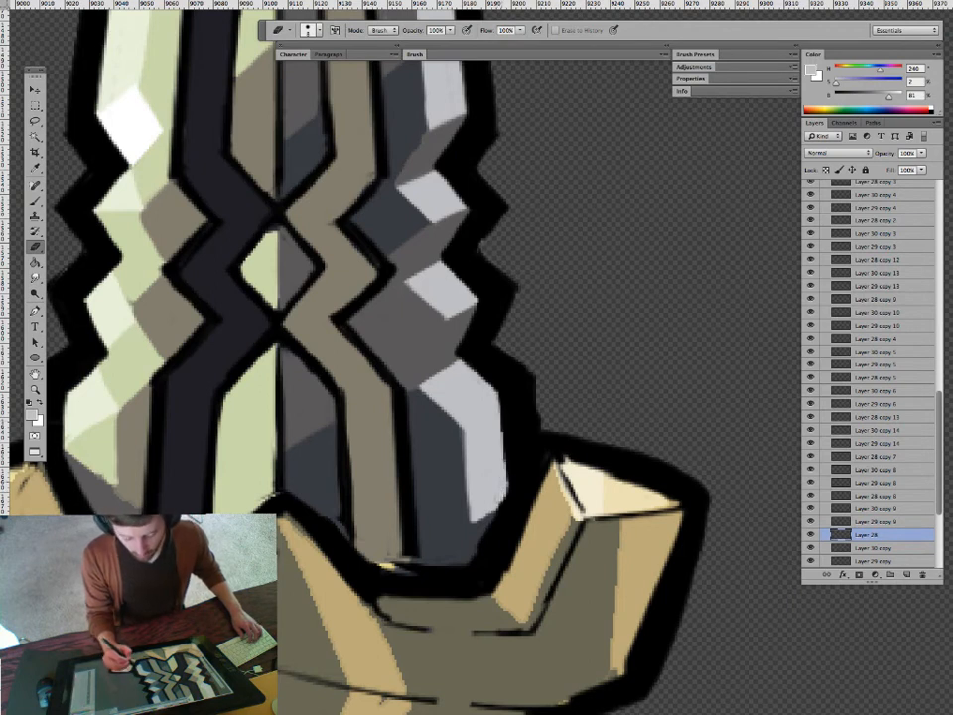
Reshape the lower right highlight's tip in slate on Layer 29 copy and touch up the nearby black outline on Layer 28.
key("b")
left_click(468, 528, "super")
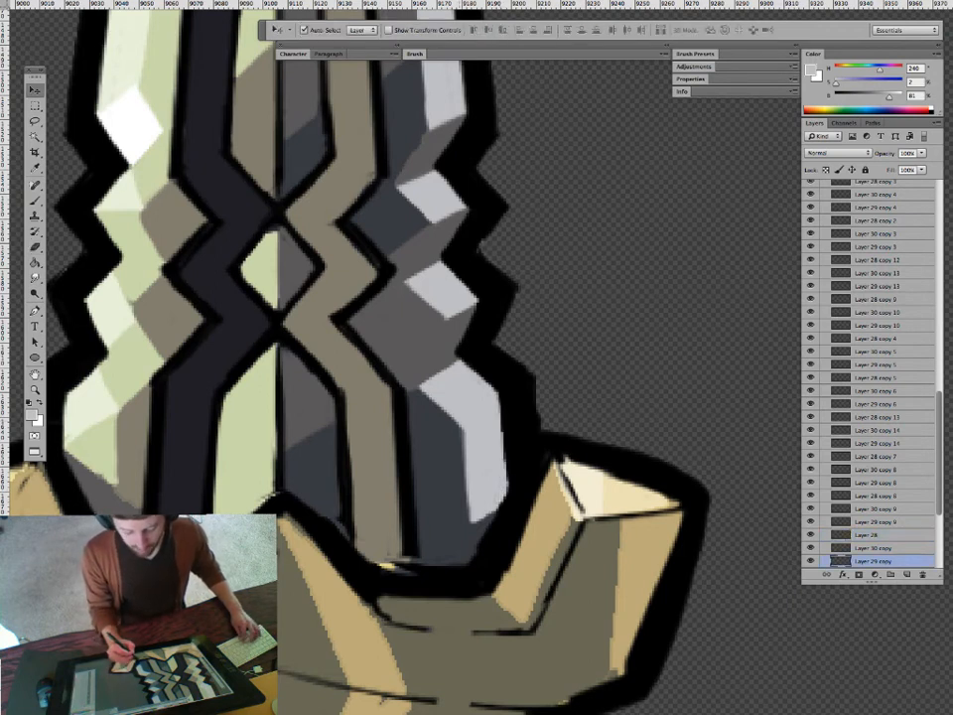
left_click(465, 526, "alt")
left_click_drag(474, 522, 553, 465)
left_click(471, 516, "super")
left_click(471, 513, "alt")
left_click_drag(470, 498, 484, 507)
key("e")
key("b")
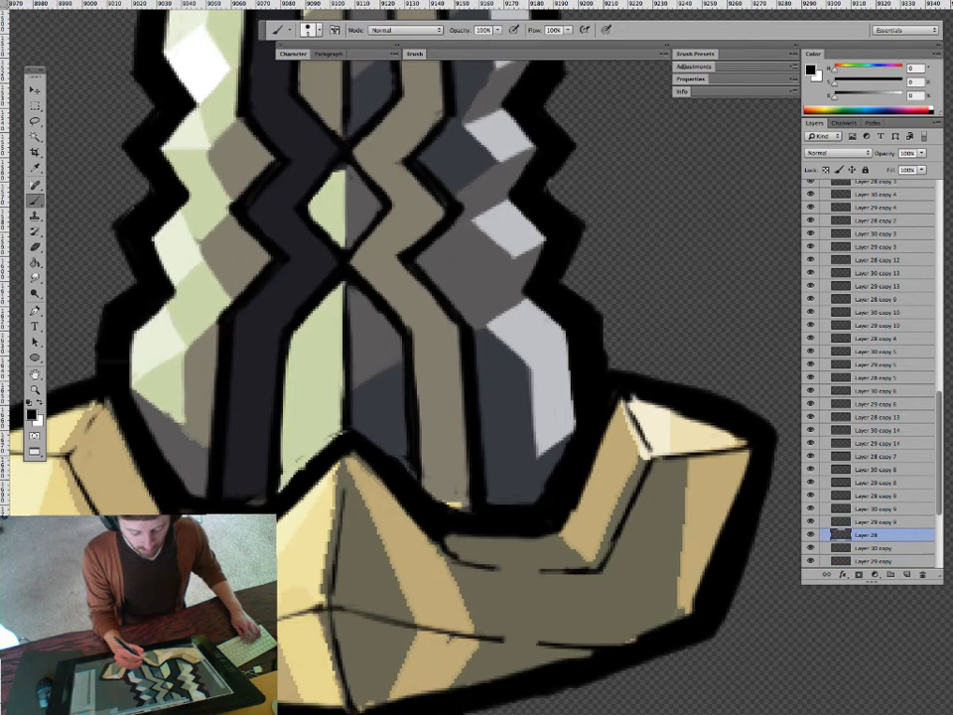
Clean up the ragged black outline where the central blade panels meet the guard's peak on Layer 28.
key("e")
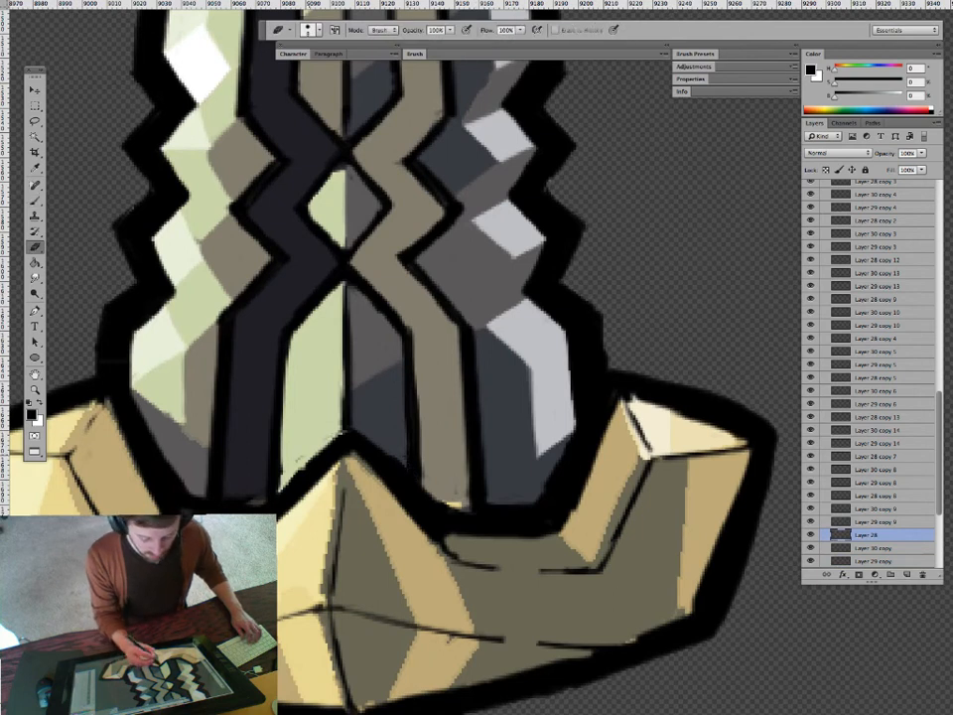
key("b")
key("e")
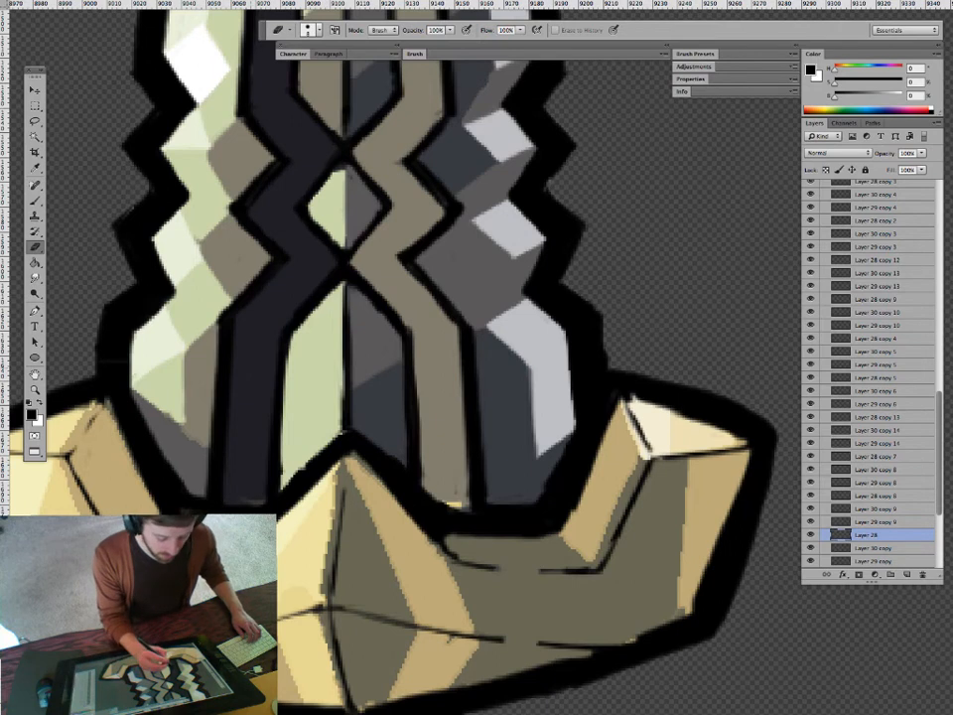
key("b")
key("z")
left_click_drag(348, 399, 318, 399)
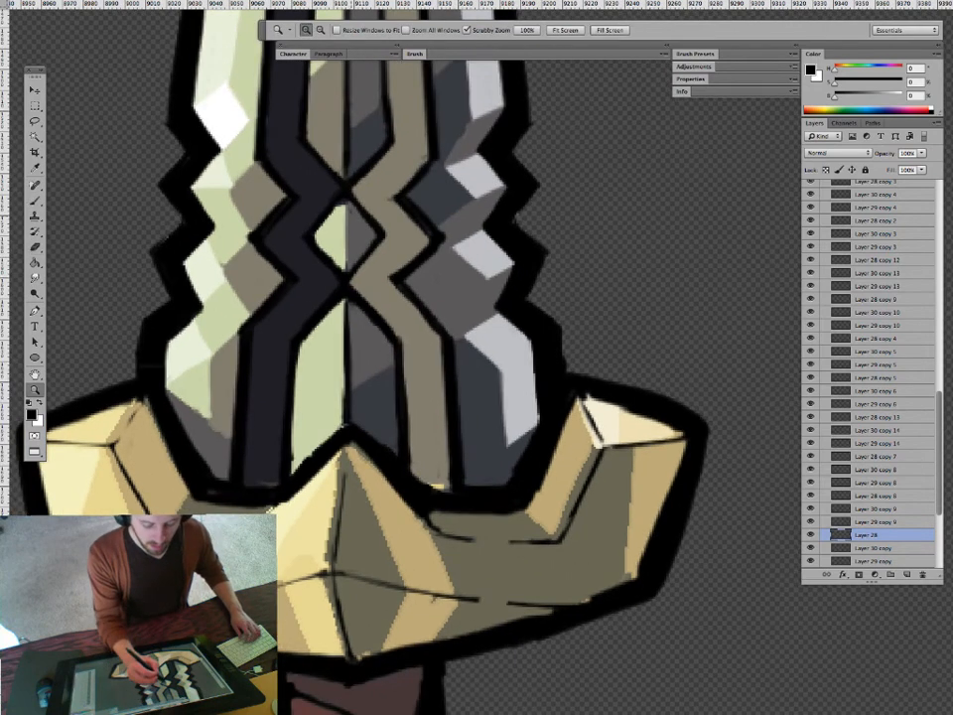
Trim the outline inside the small central diamond on Layer 28 and retouch its right half in dark grey on Layer 29 copy.
key("e")
mouse_move(344, 234)
left_mouse_down()
mouse_move(353, 287)
mouse_move(355, 252)
left_mouse_up()
key("v")
left_click(348, 282)
key("b")
left_click(349, 277, "alt")
left_click(366, 279, "alt")
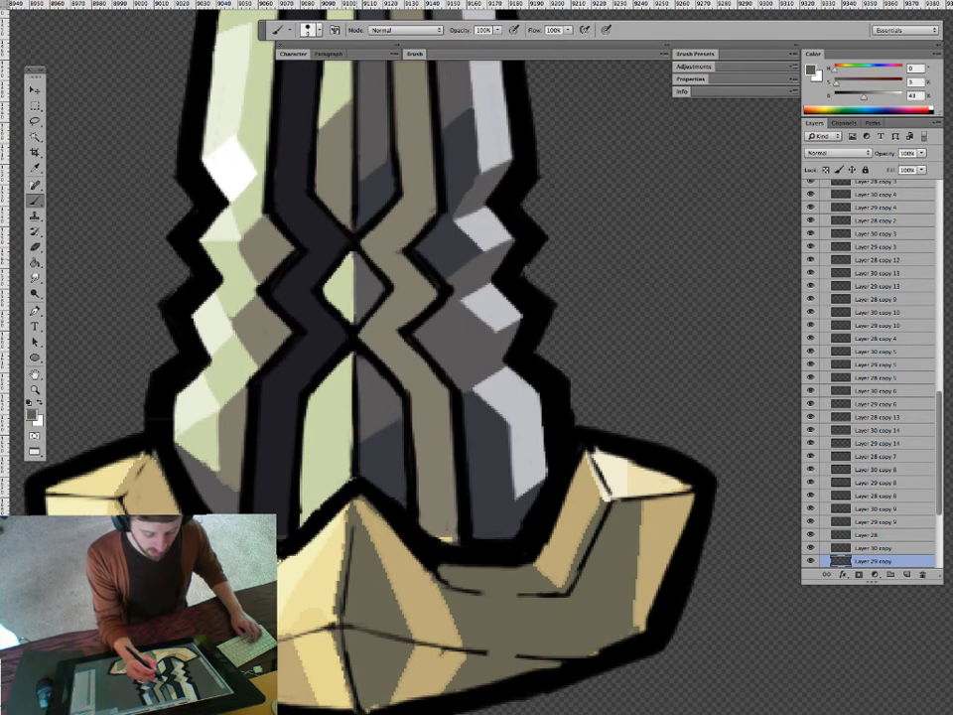
Paint a taupe shadow facet across the foot of the pale green central panel on Layer 29 copy.
key("z")
left_click_drag(398, 347, 339, 348)
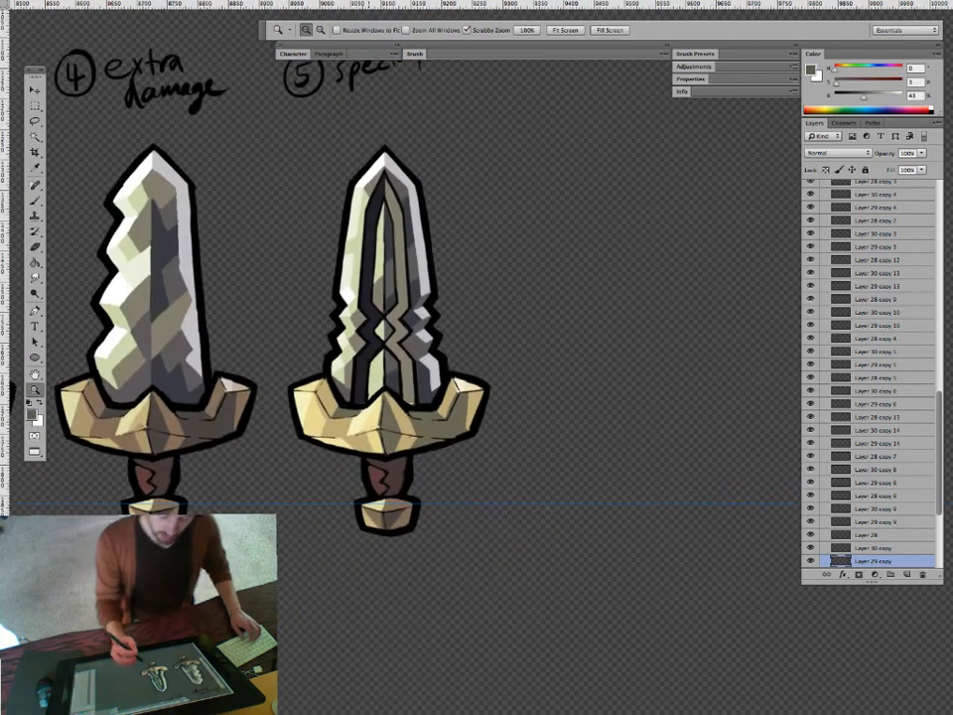
left_click_drag(373, 385, 385, 384)
left_click(322, 374, "alt")
key("z")
left_click_drag(343, 375, 417, 404)
key("v")
key("b")
left_click_drag(349, 399, 385, 367)
key("g")
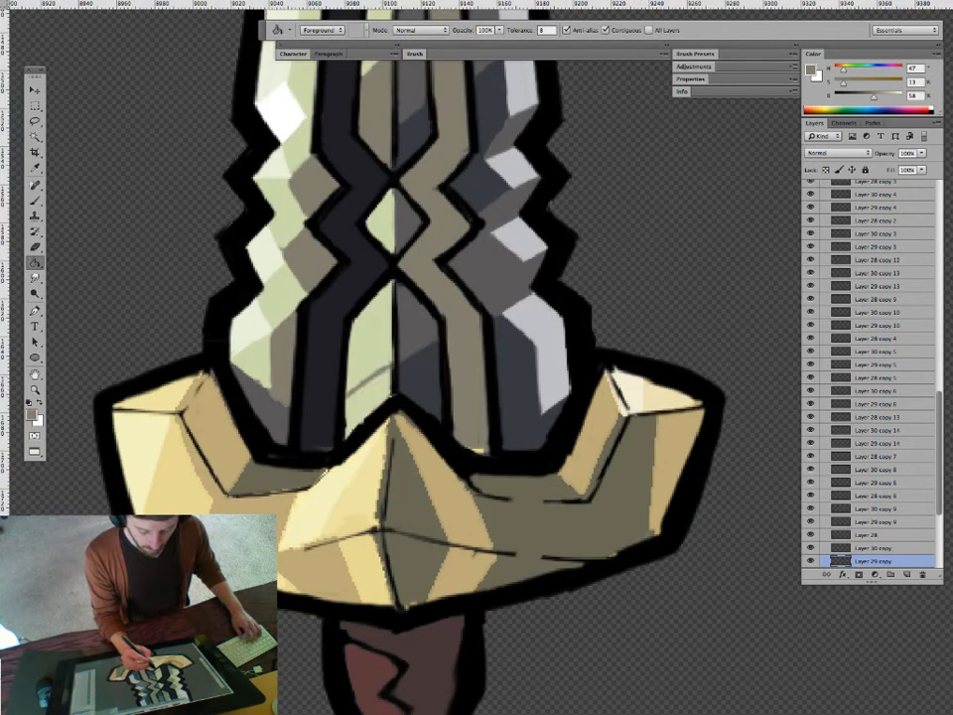
key("b")
left_click_drag(295, 285, 285, 302)
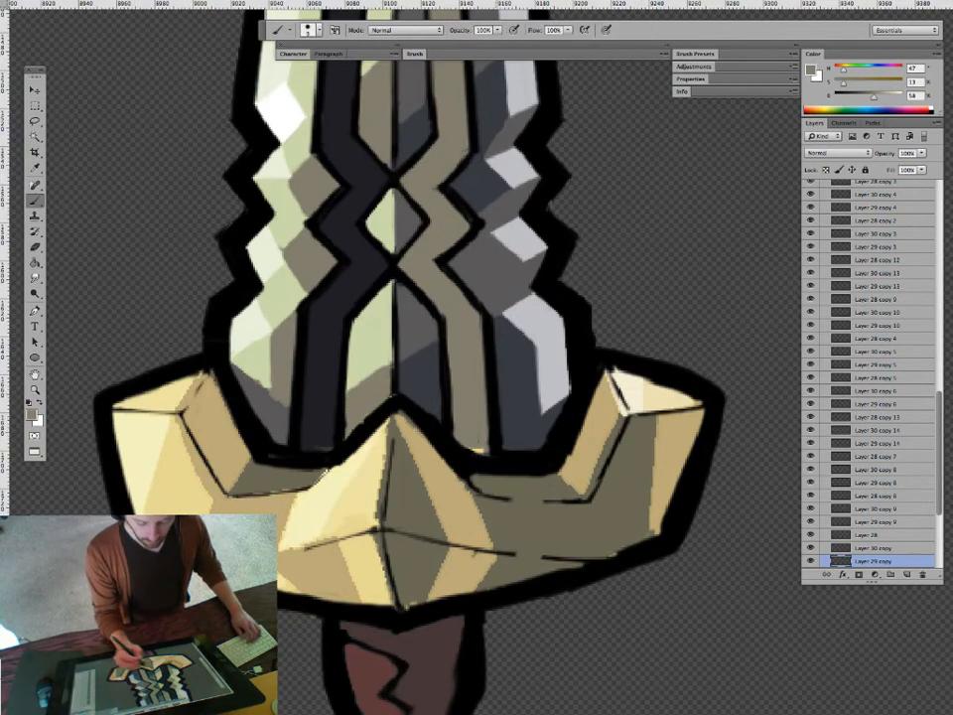
Sample pale gold from the guard and tint the dark left inlay strip with it on the Overlay layer Layer 30 copy.
key("z")
mouse_move(508, 495)
left_mouse_down()
mouse_move(447, 494)
mouse_move(433, 452)
left_mouse_up()
left_click_drag(543, 506, 437, 505)
left_click_drag(520, 504, 622, 504)
left_click_drag(602, 428, 384, 469)
key("v")
left_click(390, 477)
key("z")
left_click_drag(317, 533, 233, 532)
left_click_drag(328, 507, 674, 430)
key("b")
left_click(253, 473, "alt")
key("z")
left_click_drag(616, 446, 478, 419)
key("b")
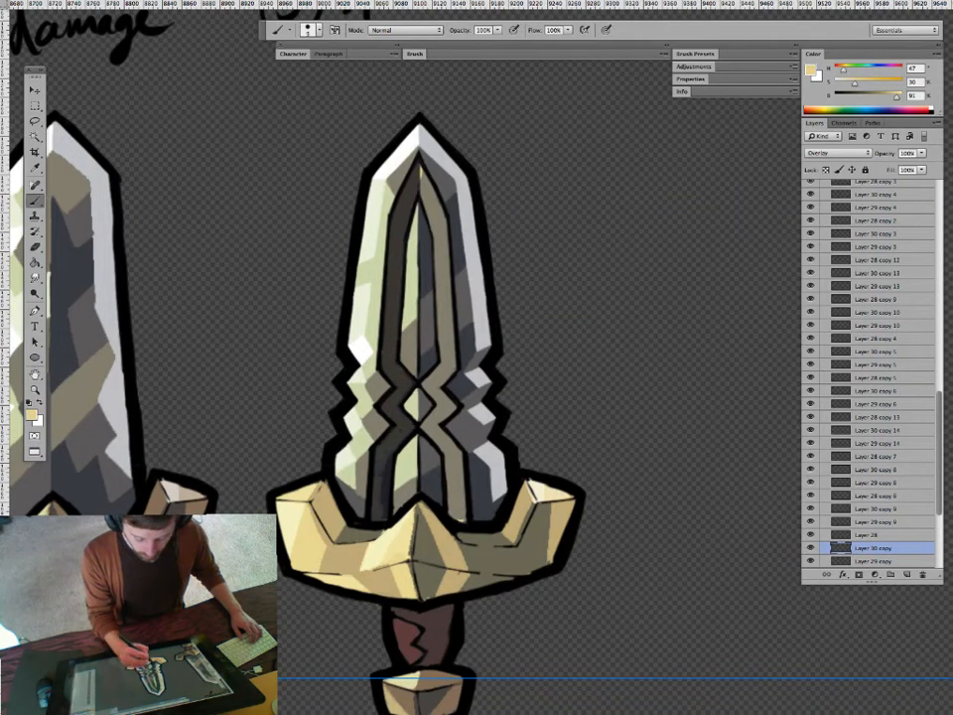
Paint the right inlay strip pale gold on Layer 30 copy and fill its base with dark grey on Layer 29 copy.
mouse_move(425, 429)
left_mouse_down()
mouse_move(461, 476)
mouse_move(438, 430)
mouse_move(444, 404)
mouse_move(447, 422)
mouse_move(425, 384)
mouse_move(447, 360)
mouse_move(452, 372)
mouse_move(453, 353)
left_mouse_up()
mouse_move(422, 171)
left_mouse_down()
mouse_move(448, 360)
mouse_move(449, 227)
left_mouse_up()
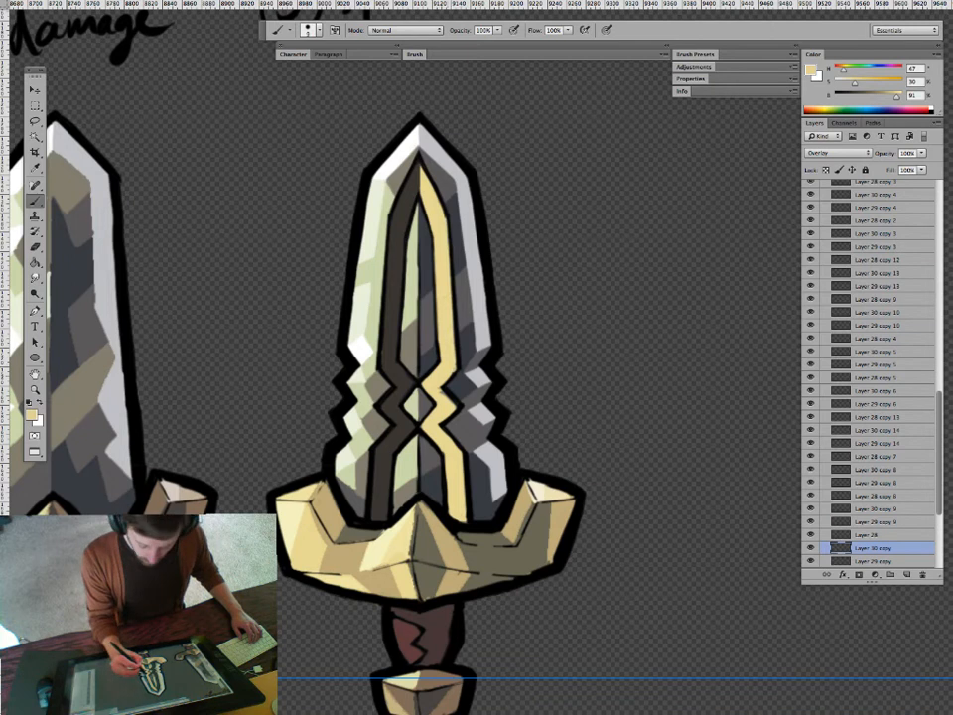
left_click(464, 338, "super")
key("g")
left_click(465, 338, "alt")
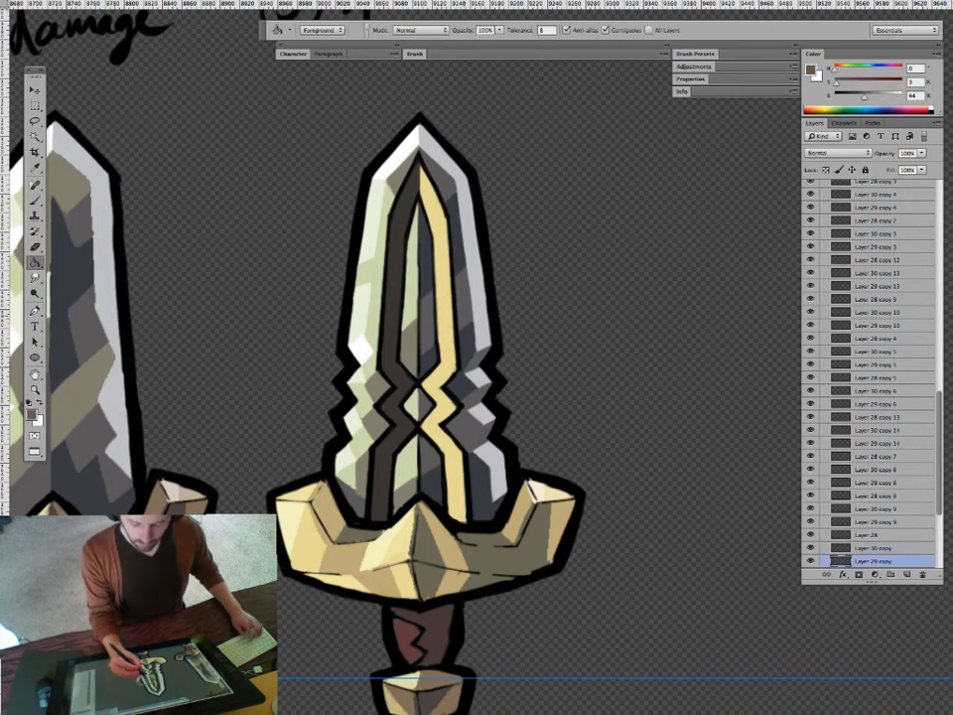
left_click(447, 332)
Examine the five common-metals sword variants alongside the other metal swatches and their dull and sharp weapons.
key("z")
left_click_drag(488, 339, 385, 339)
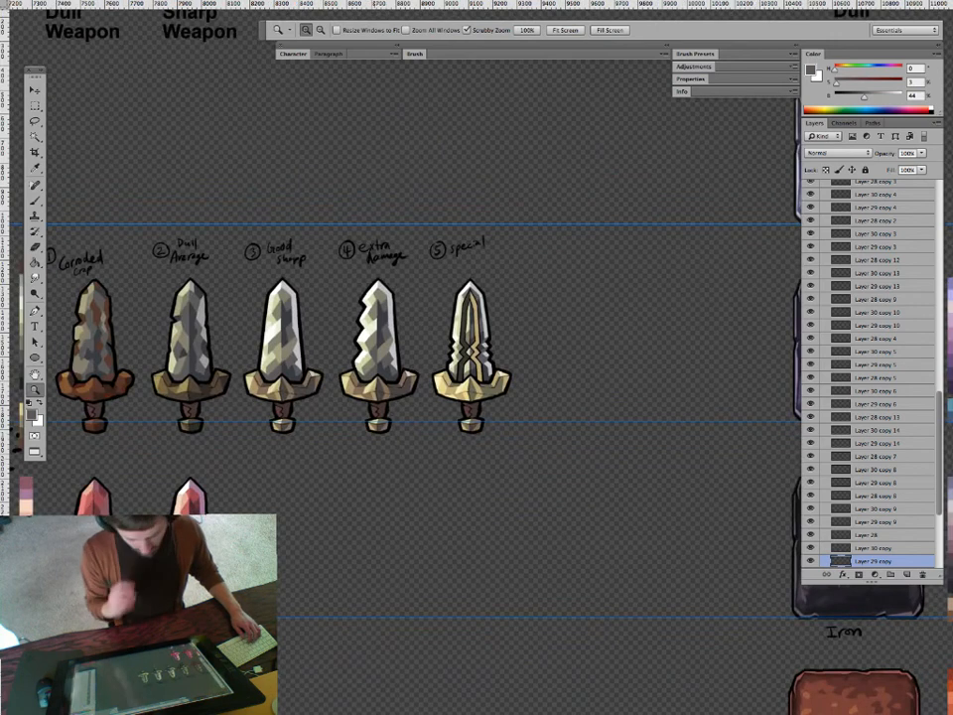
left_click_drag(520, 479, 409, 479)
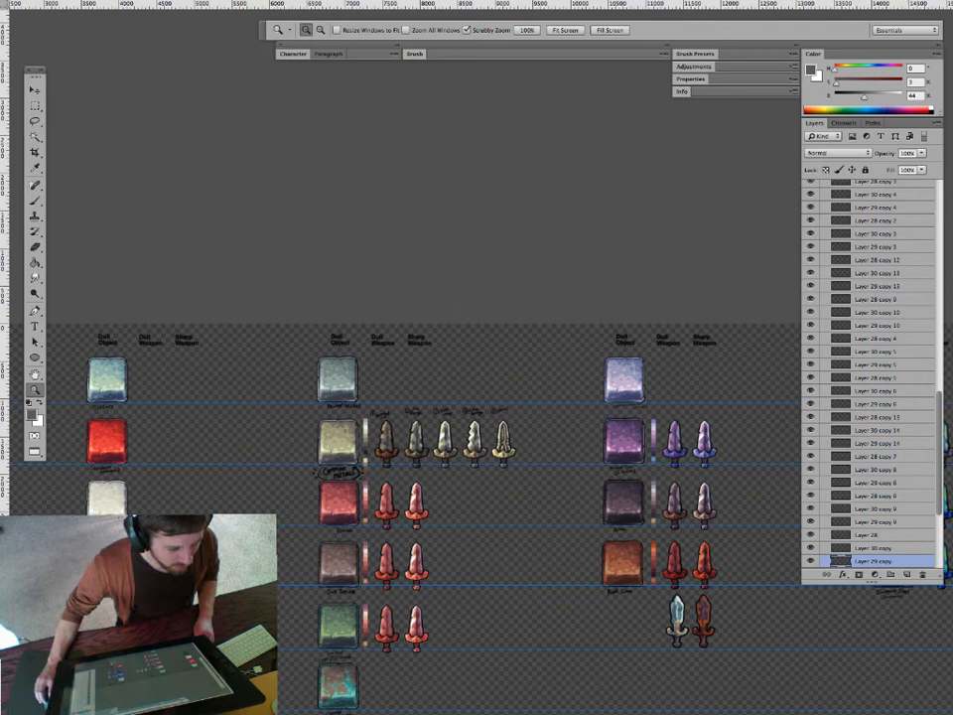
key("Tab")
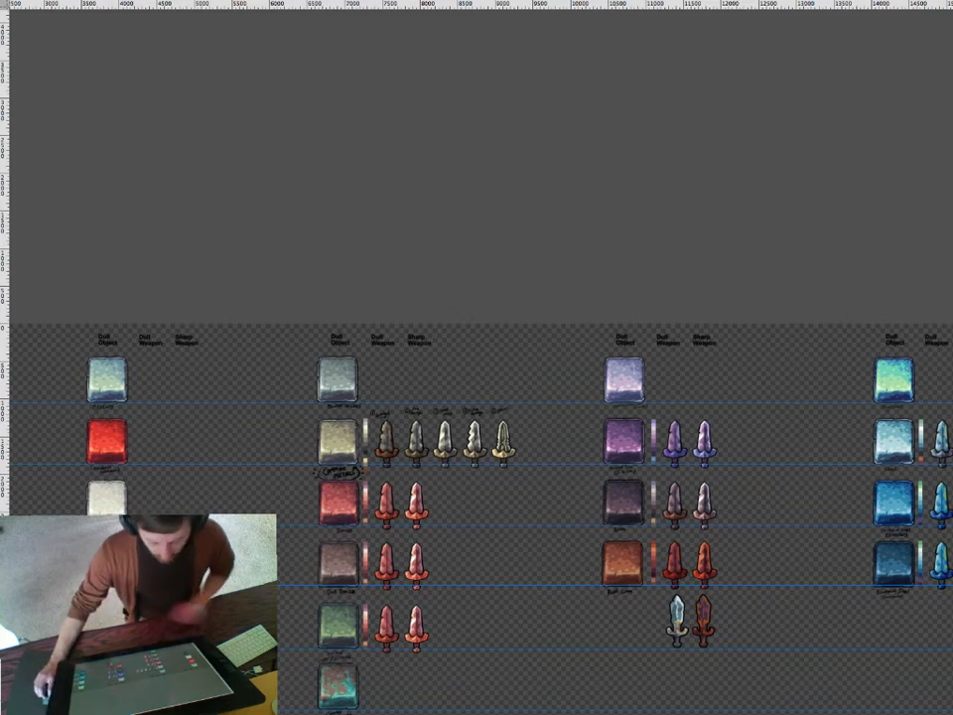
key("Tab")
left_click_drag(516, 465, 584, 371)
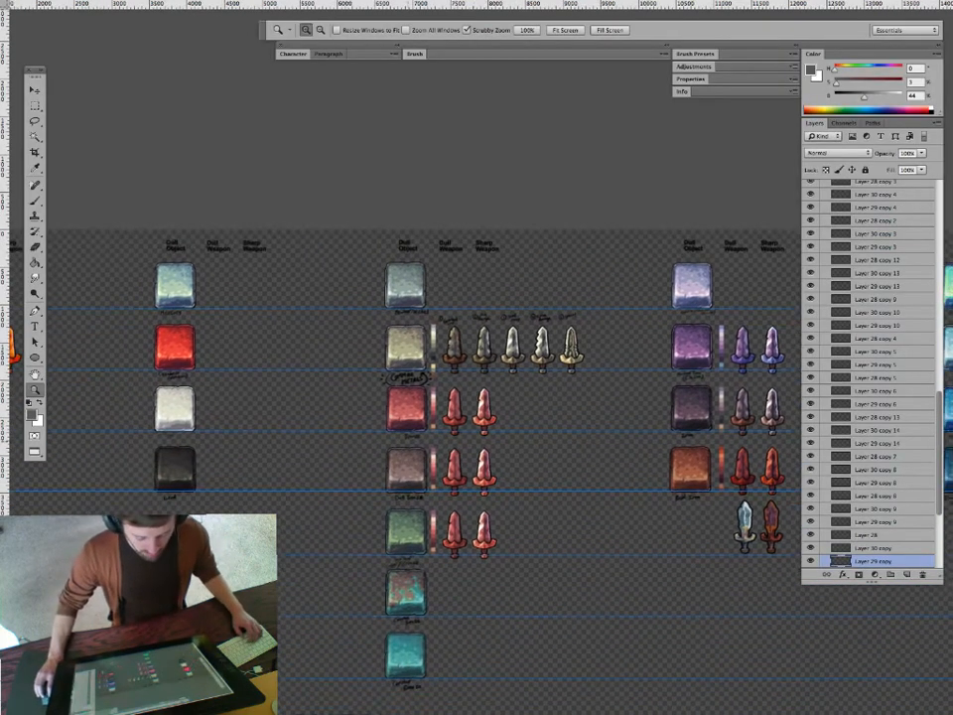
key("v")
left_click_drag(437, 427, 250, 378)
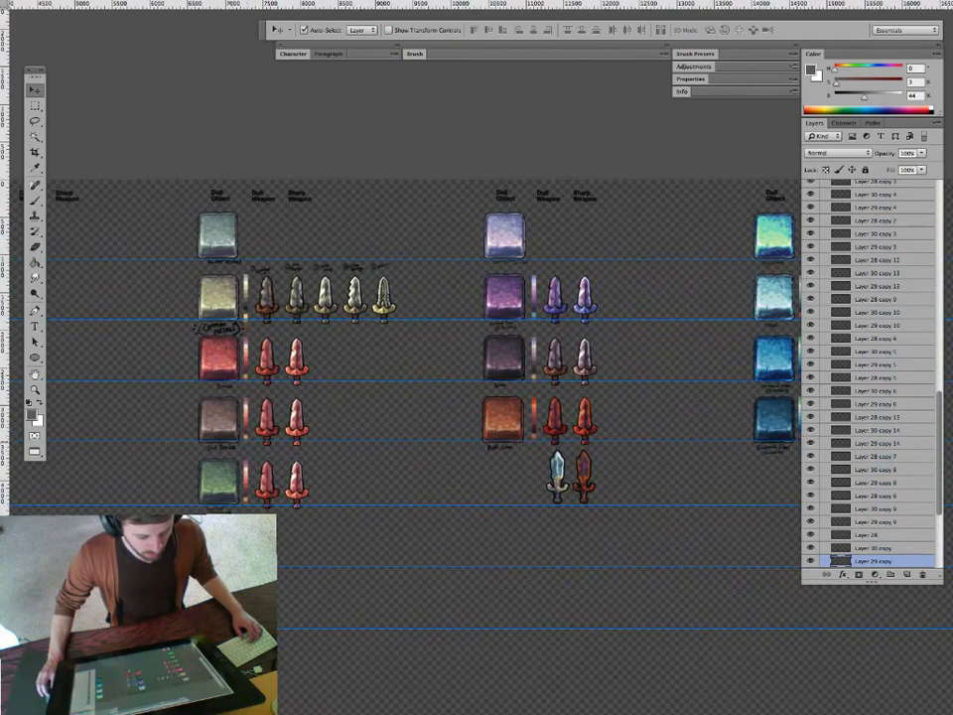
left_click_drag(249, 378, 277, 378)
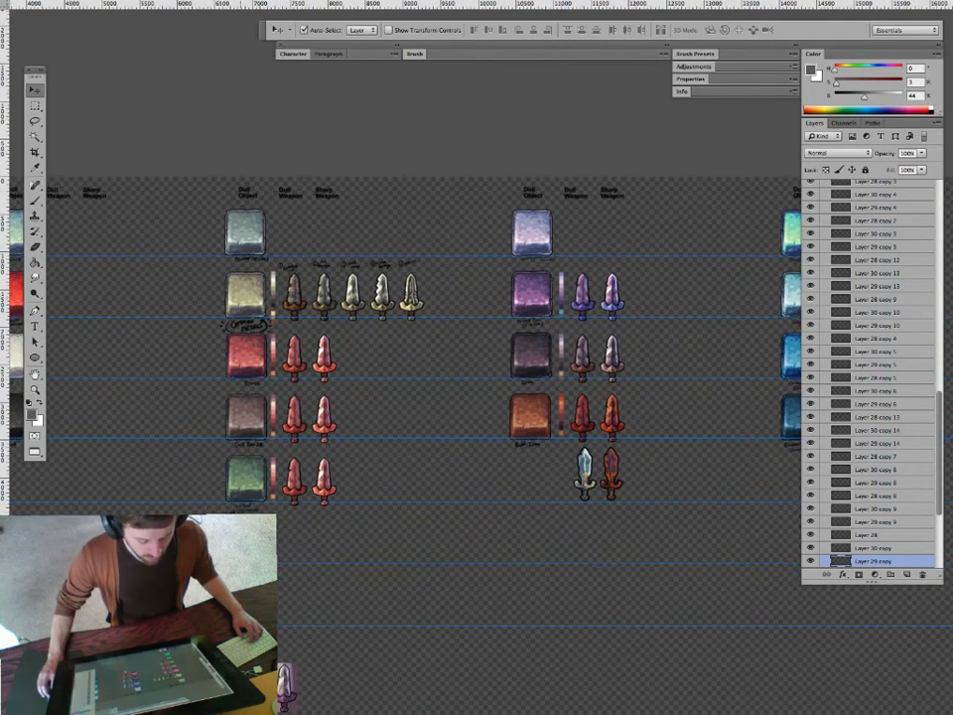
left_click(237, 256, "super")
left_click(236, 256, "super")
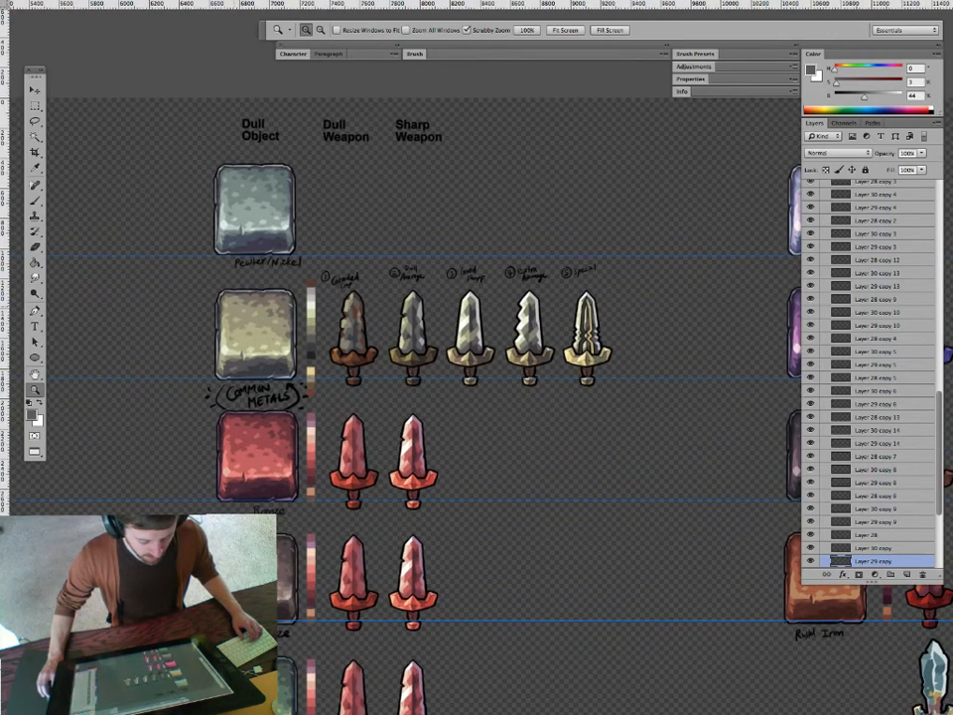
mouse_move(256, 363)
left_mouse_down()
mouse_move(214, 364)
mouse_move(266, 345)
left_mouse_up()
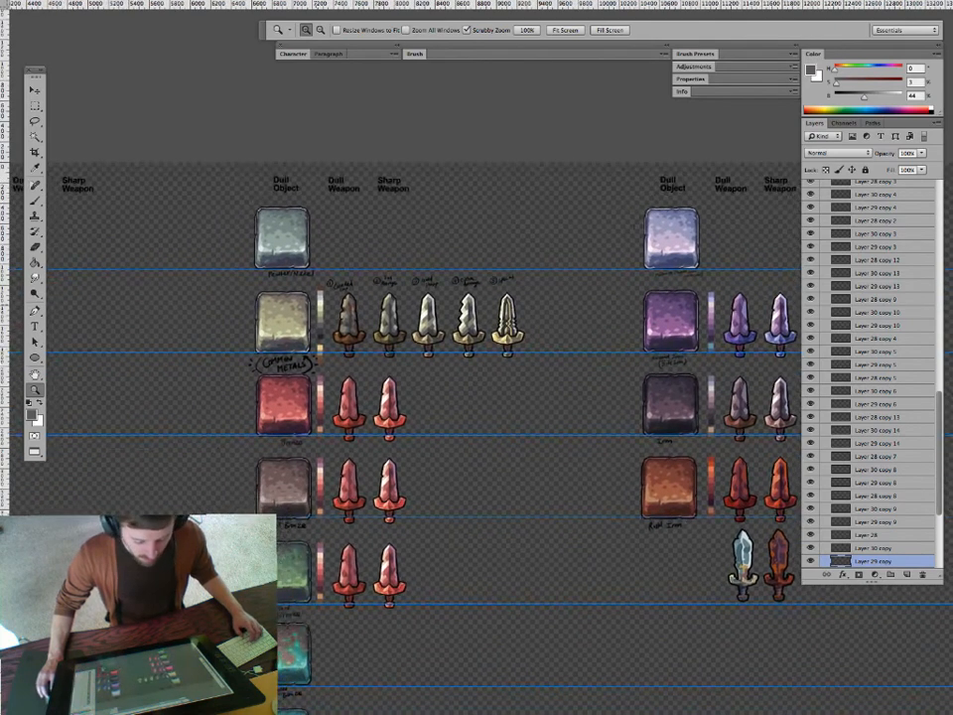
left_click_drag(427, 397, 479, 362)
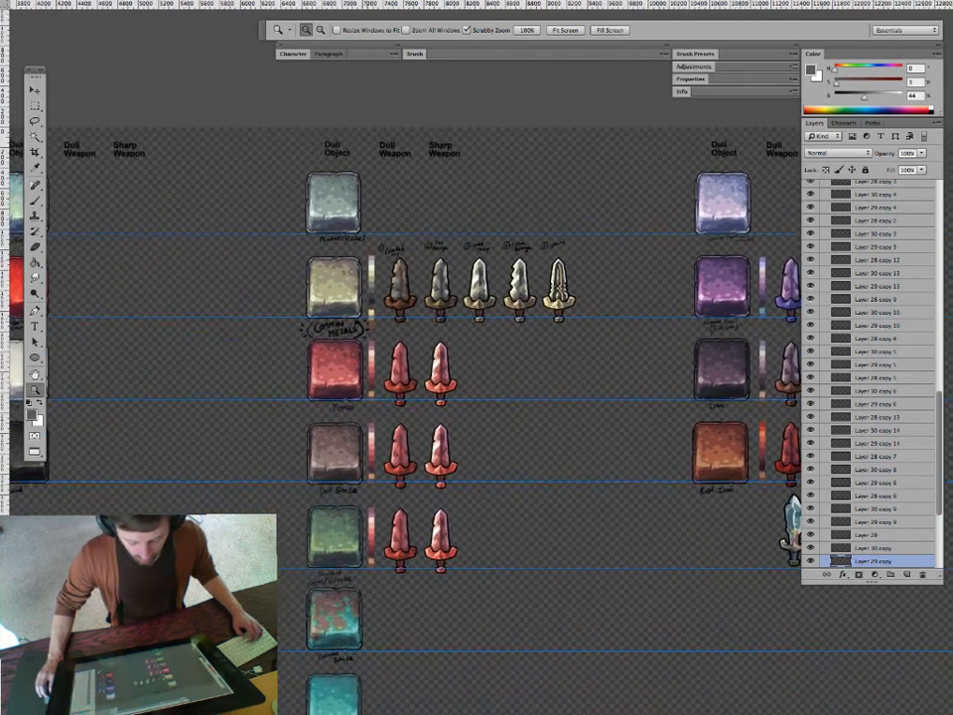
key("v")
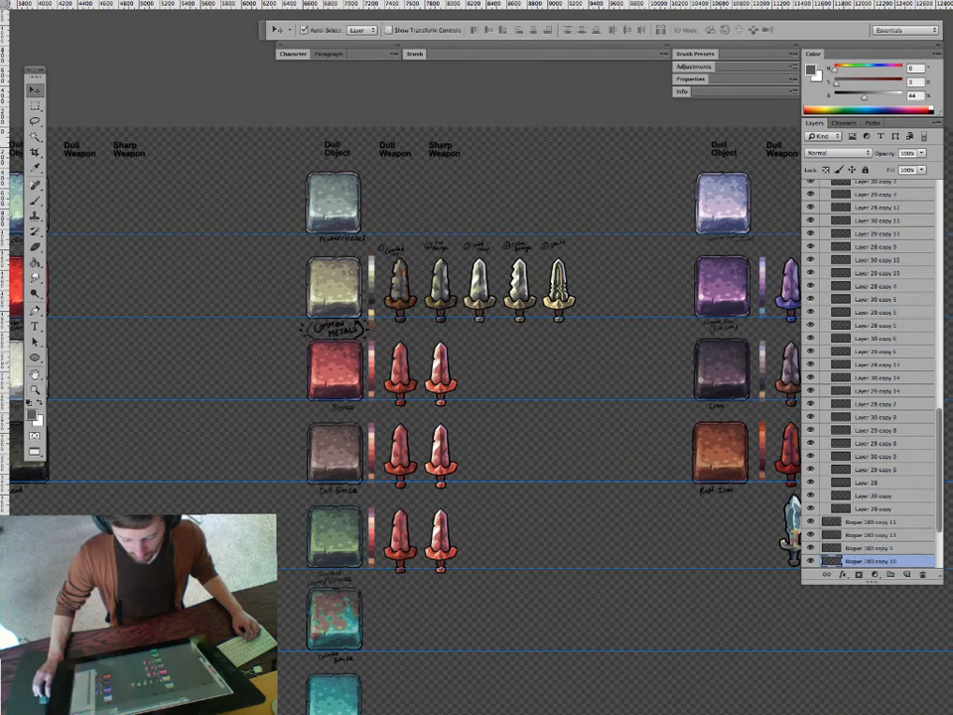
left_click_drag(722, 367, 621, 367)
key("super+z")
left_click_drag(335, 452, 679, 376)
key("super+z")
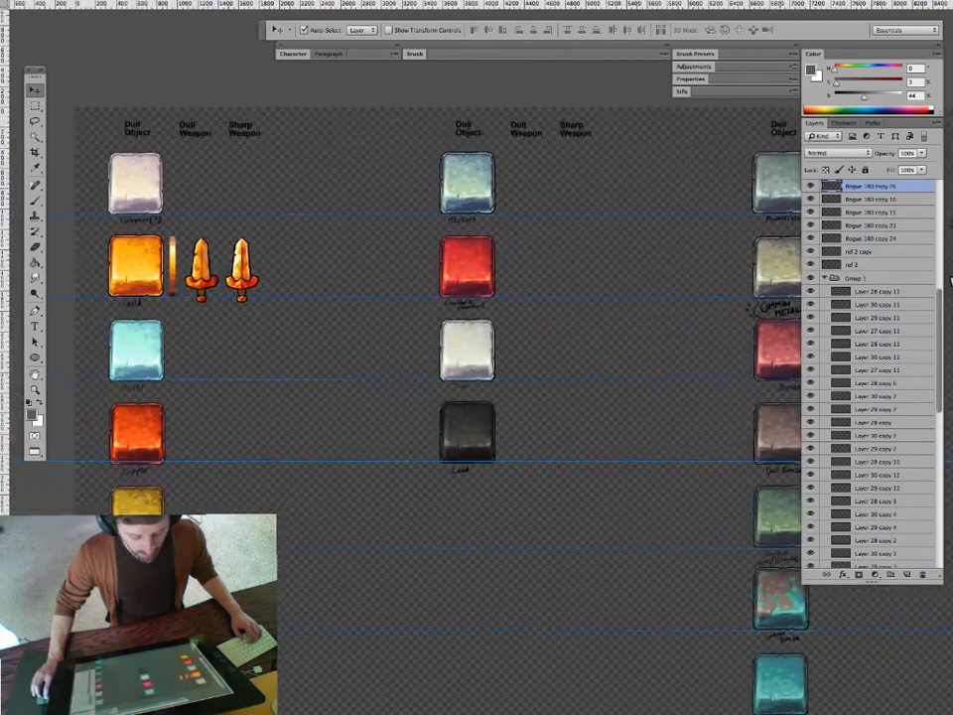
key("z")
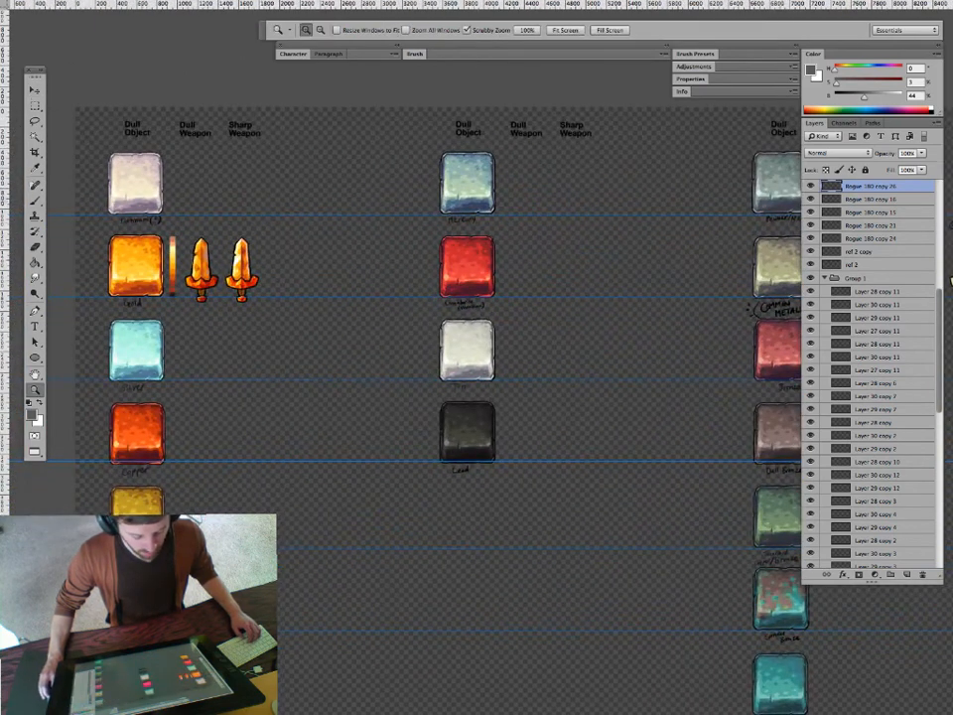
Examine the whole metals sheet and compare the five numbered common-metals swords up close.
left_click_drag(787, 448, 391, 454)
left_click_drag(554, 460, 450, 357)
key("v")
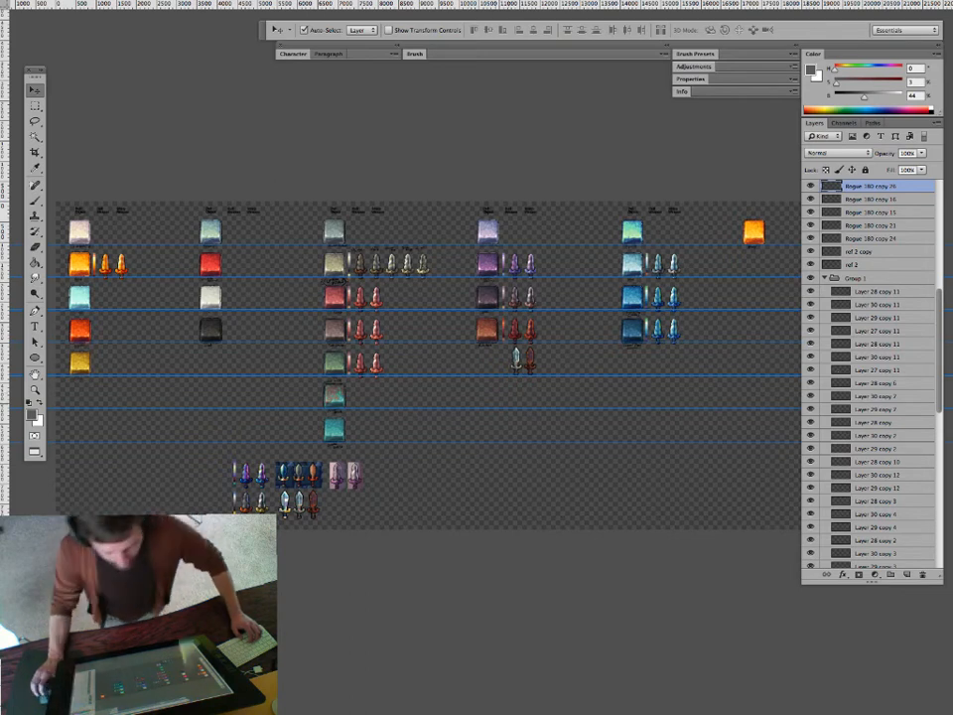
key("z")
left_click_drag(366, 296, 390, 341)
left_click_drag(411, 271, 366, 355)
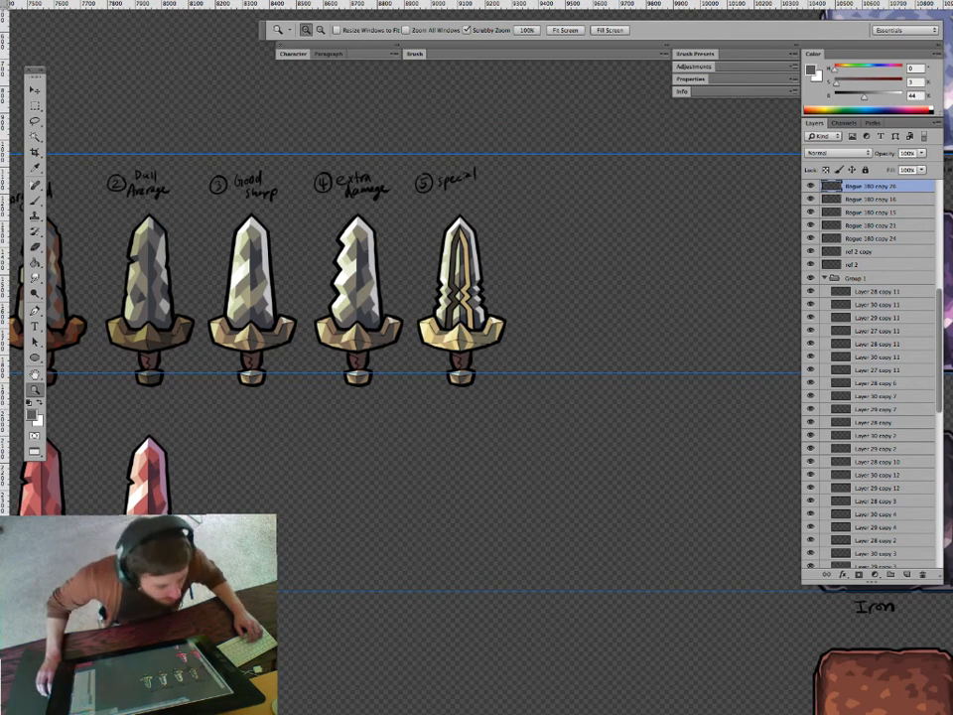
key("Tab")
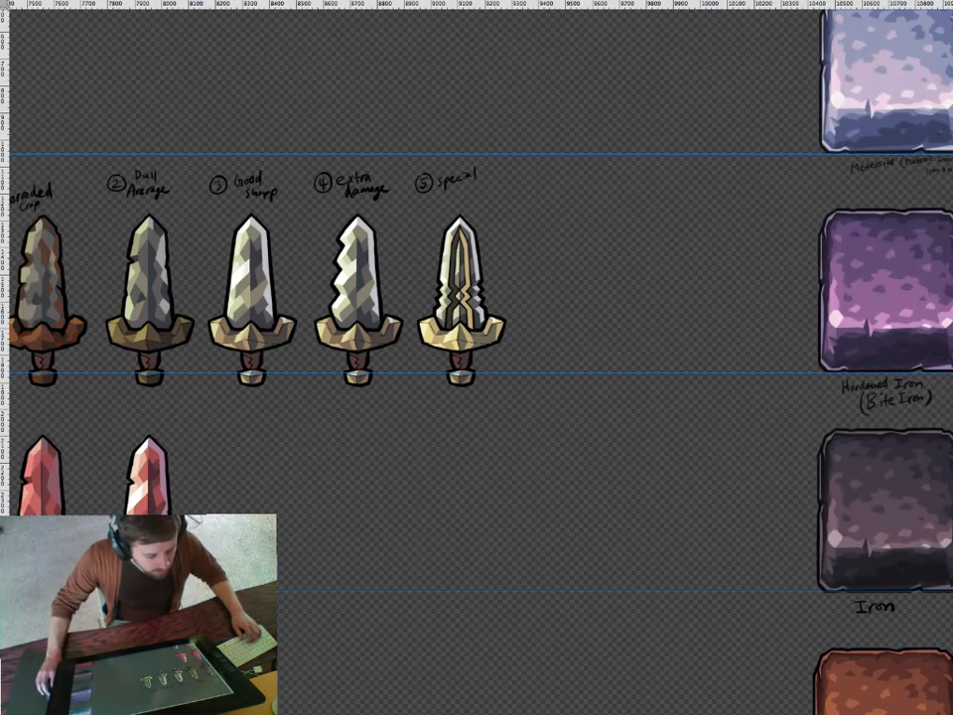
key("Tab")
left_click_drag(327, 337, 256, 338)
left_click_drag(328, 338, 355, 294)
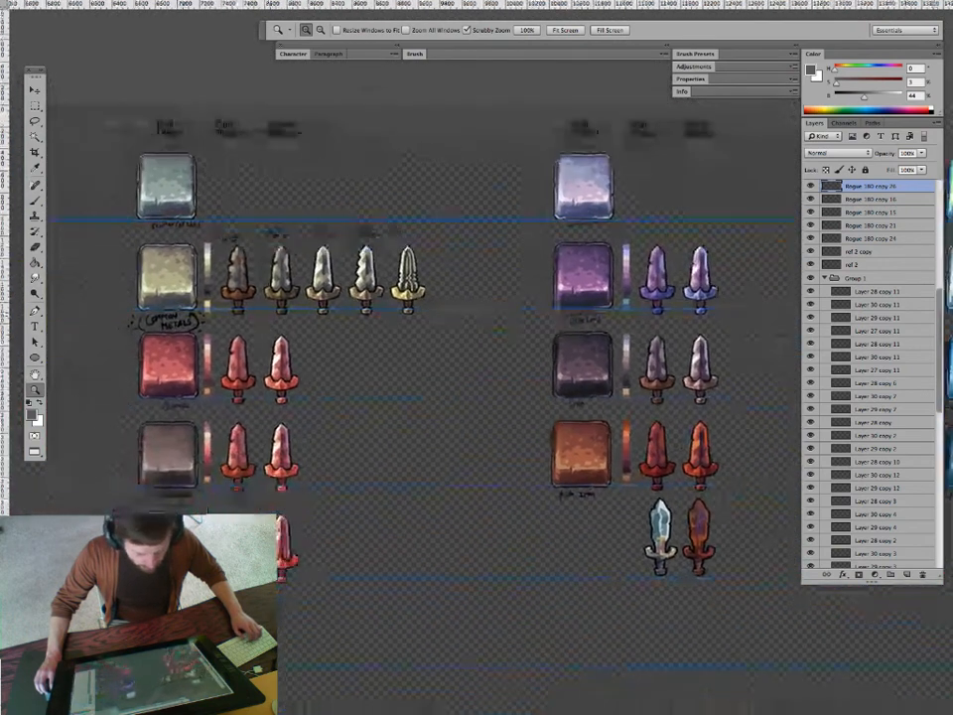
Examine the iron family from Rusted Iron up to Meteorite, temporarily marking out its column with a rectangular marquee.
left_click_drag(613, 215, 531, 224)
key("m")
left_click_drag(477, 165, 663, 559)
key("z")
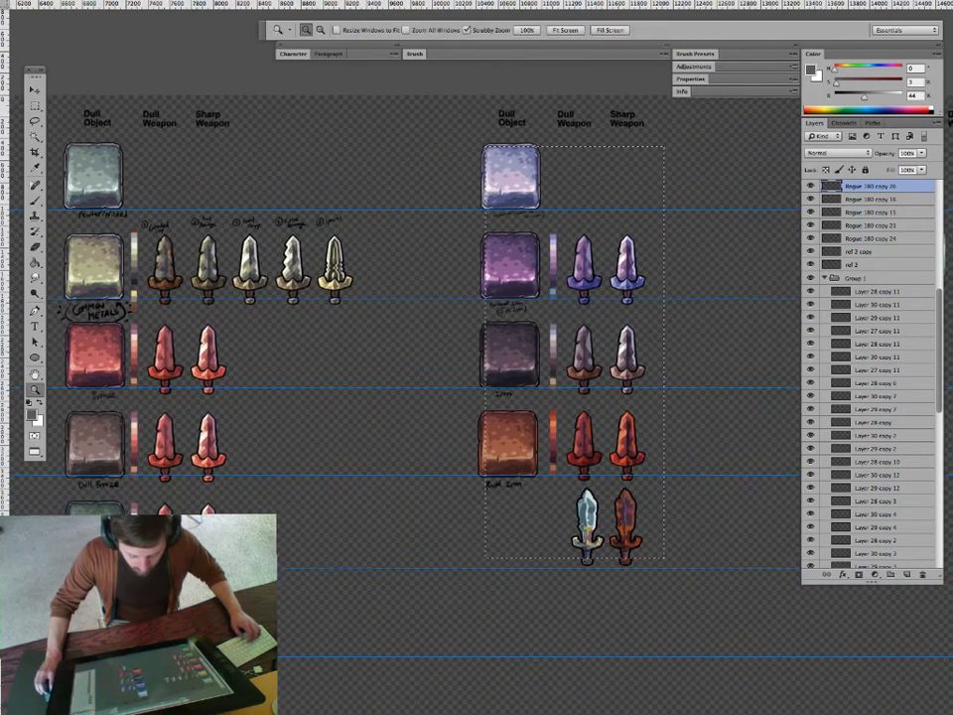
left_click_drag(479, 263, 452, 276)
mouse_move(526, 320)
left_mouse_down()
mouse_move(565, 319)
mouse_move(541, 323)
left_mouse_up()
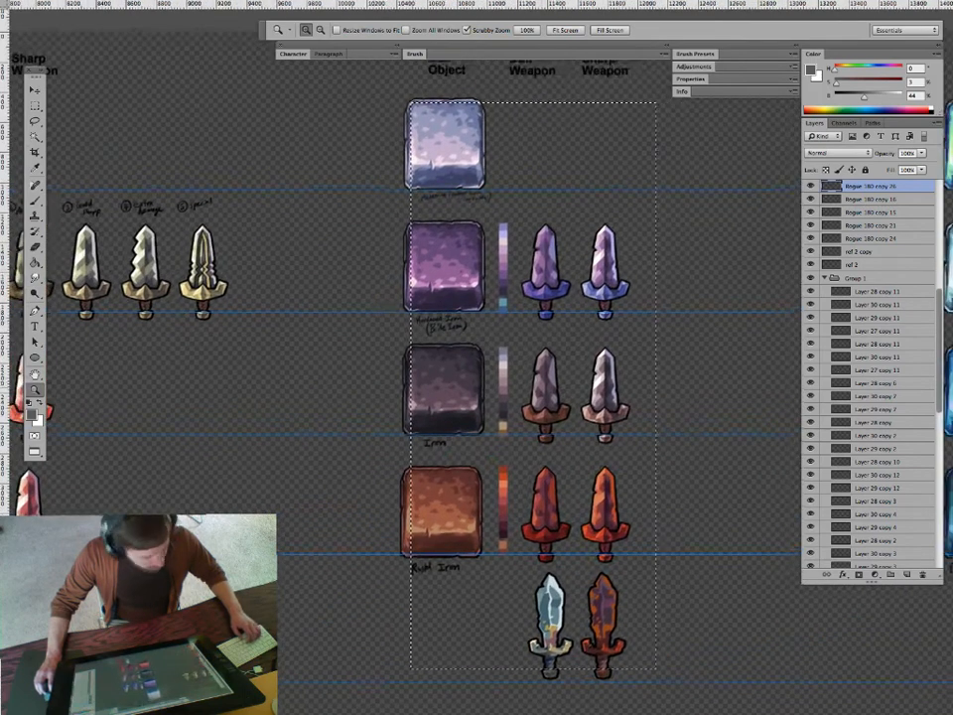
key("m")
key("super+d")
key("z")
left_click_drag(542, 524, 618, 526)
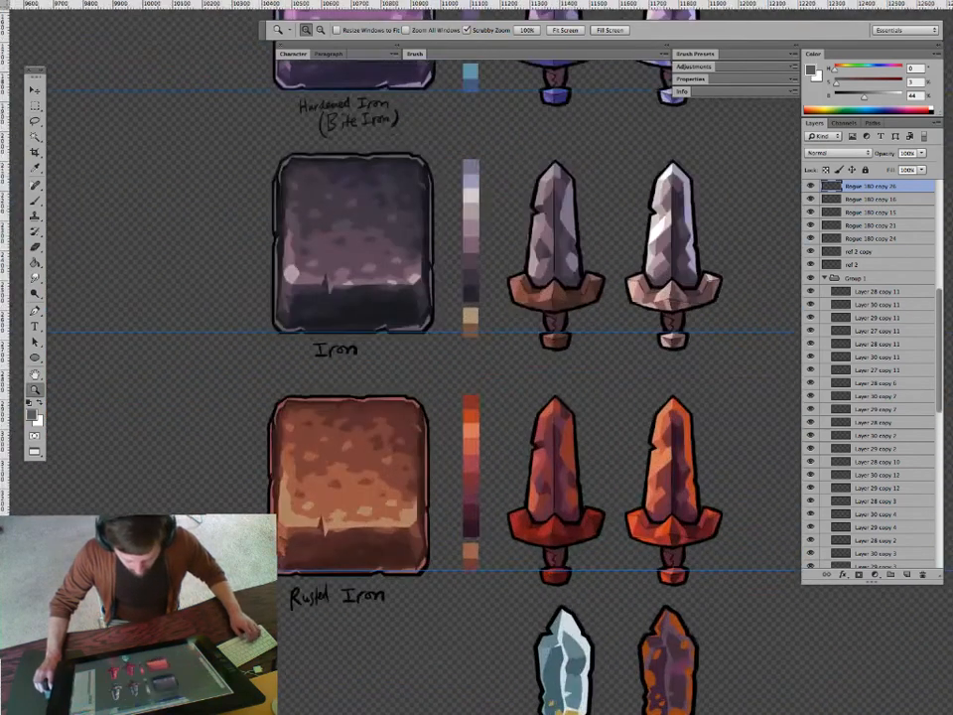
key("v")
left_click_drag(376, 298, 370, 444)
left_click_drag(397, 318, 357, 433)
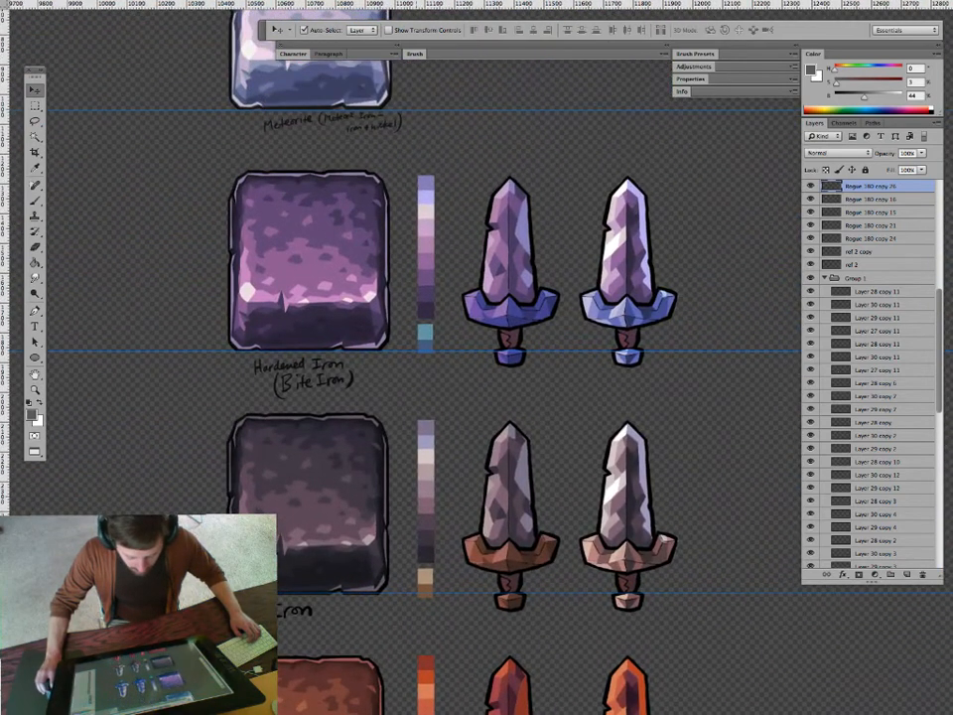
left_click_drag(397, 318, 366, 429)
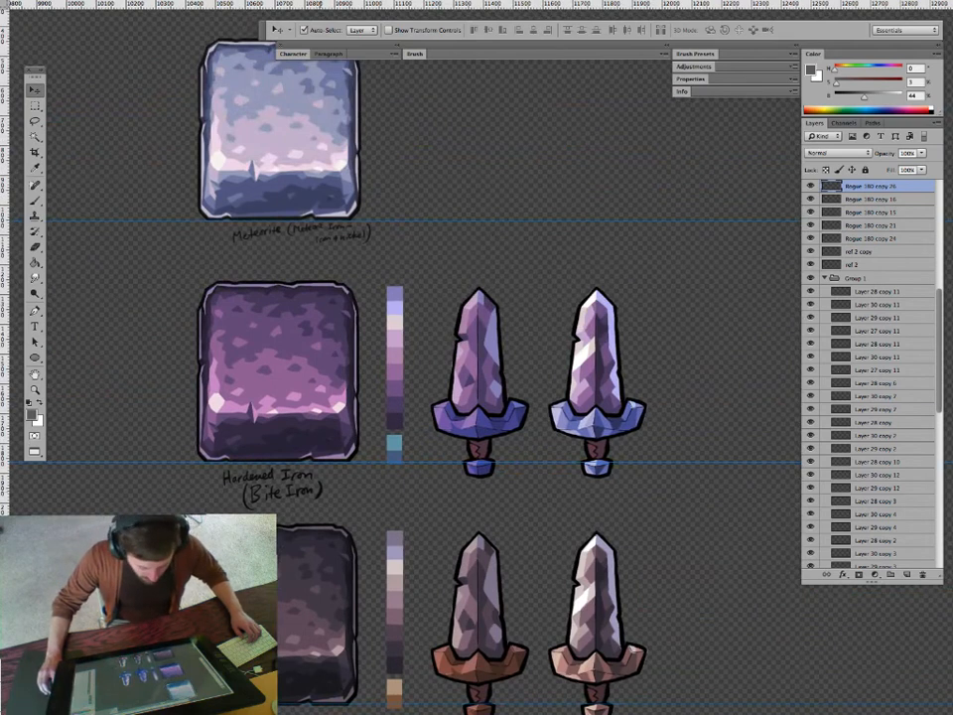
left_click_drag(397, 318, 383, 364)
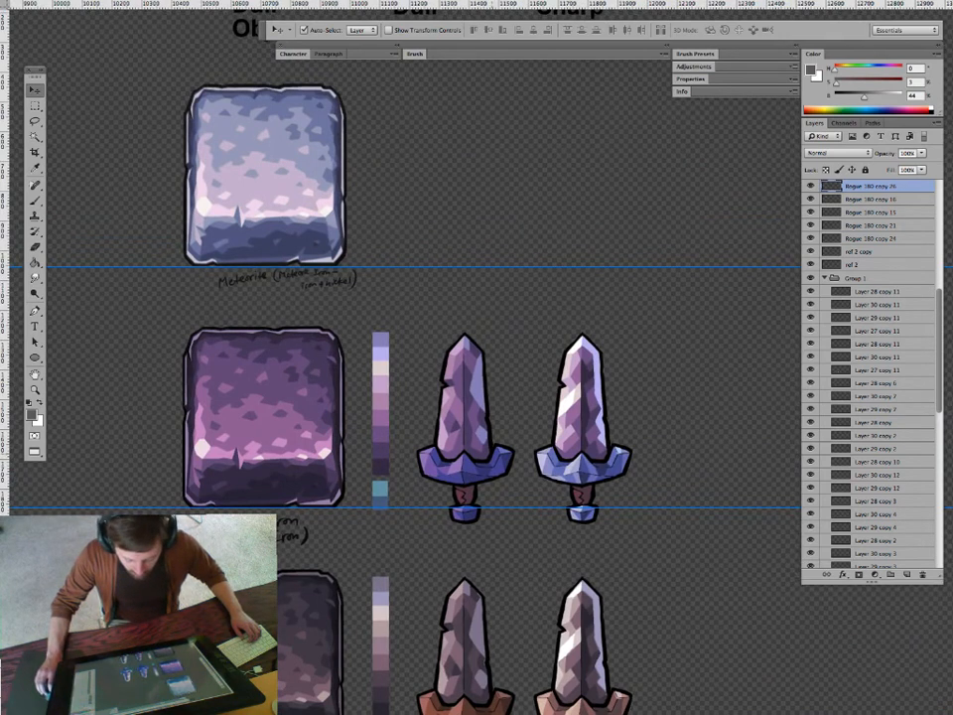
left_click_drag(509, 298, 504, 428)
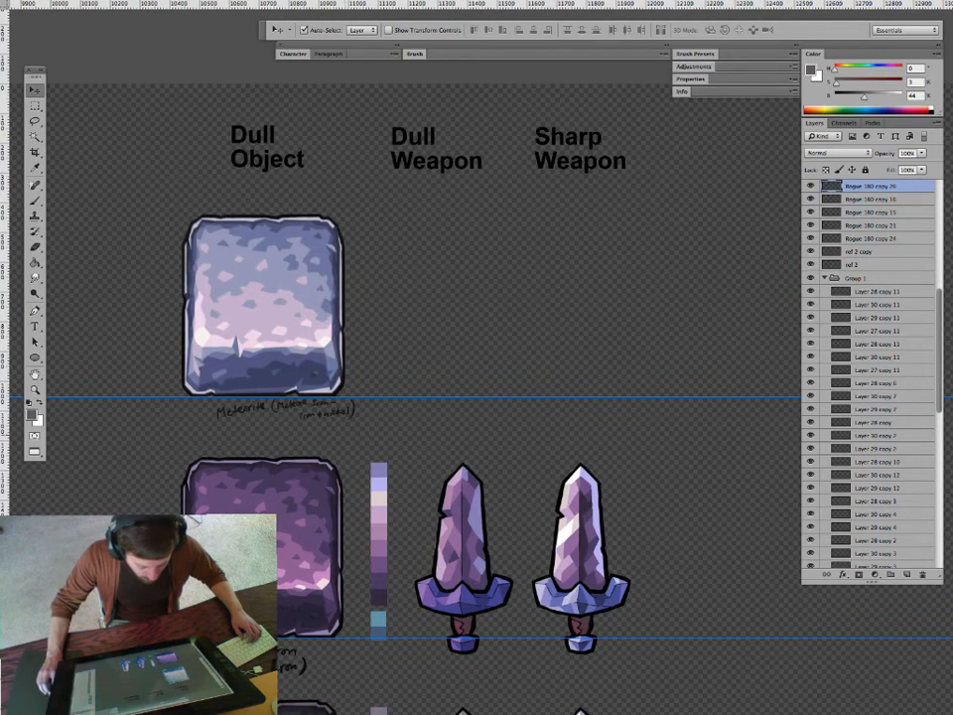
Examine the steel family's swatches, colour ramps and dull and sharp swords, from Magisteel down to the darkest hardened steel.
key("z")
left_click_drag(374, 451, 330, 348)
left_click_drag(335, 403, 133, 372)
left_click_drag(517, 431, 479, 308)
key("v")
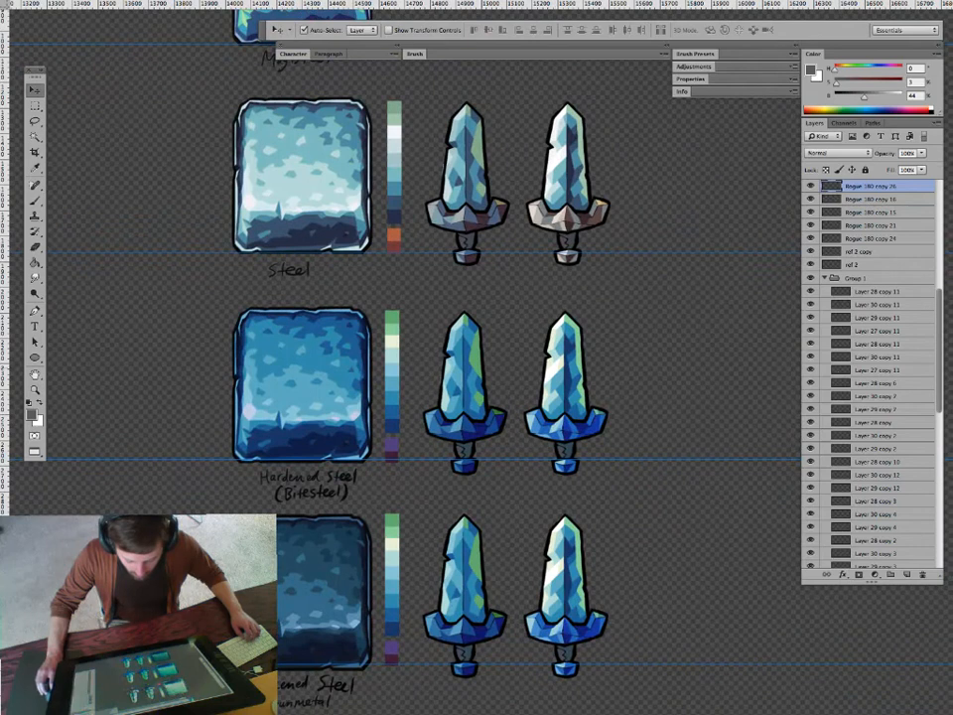
left_click_drag(479, 297, 483, 482)
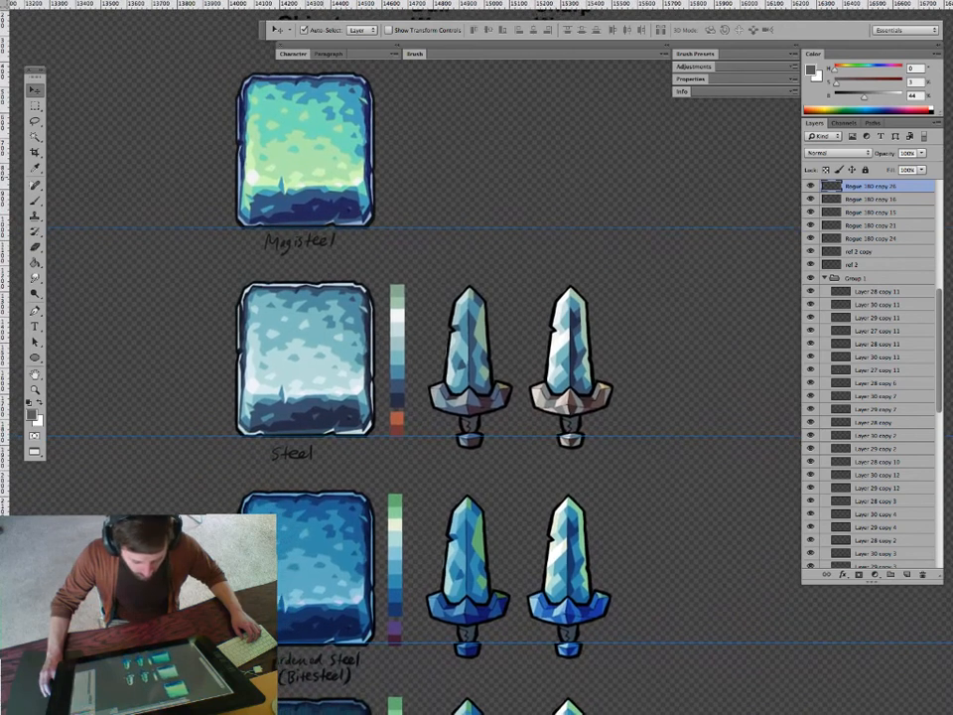
left_click_drag(483, 482, 471, 246)
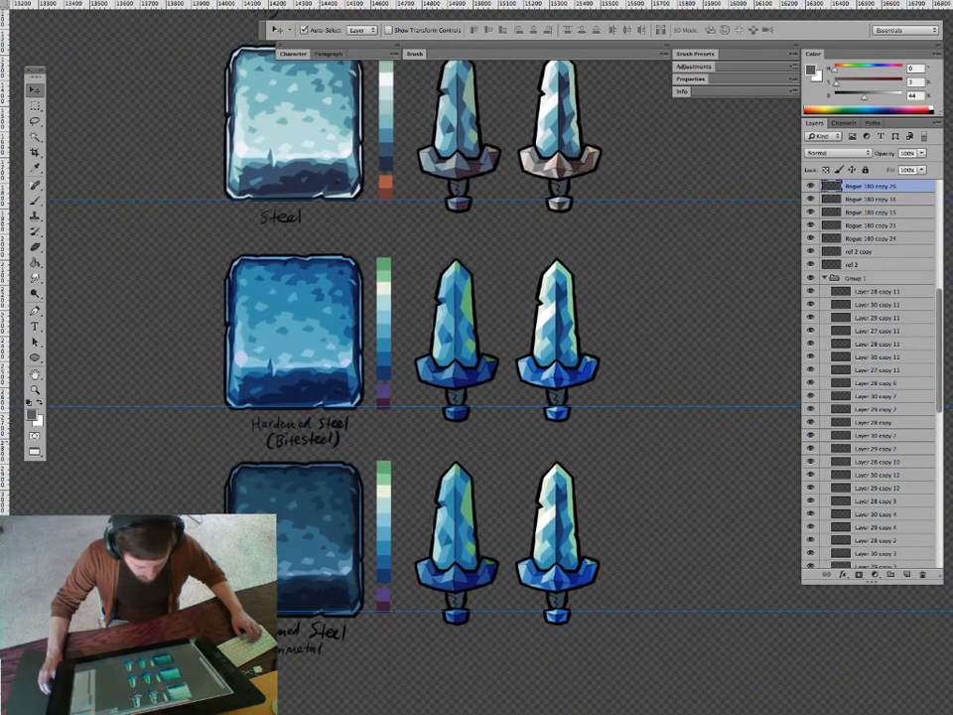
Compare the common-metals, iron and steel columns side by side and inspect the Good Sharp, Extra Damage and Special swords.
key("z")
left_click_drag(471, 526, 414, 526)
left_click_drag(486, 502, 597, 481)
left_click(447, 492)
left_click(447, 491)
left_click_drag(390, 491, 600, 486)
left_click_drag(529, 483, 596, 509)
left_click_drag(392, 470, 418, 470)
left_click_drag(505, 482, 466, 482)
left_click_drag(556, 486, 341, 450)
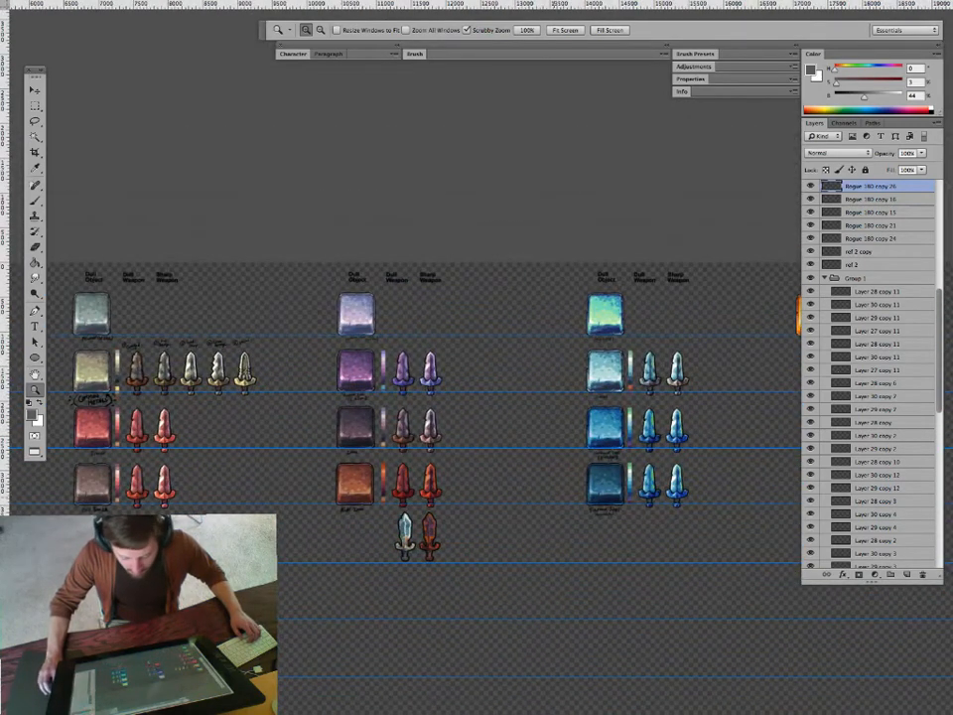
left_click_drag(545, 467, 576, 466)
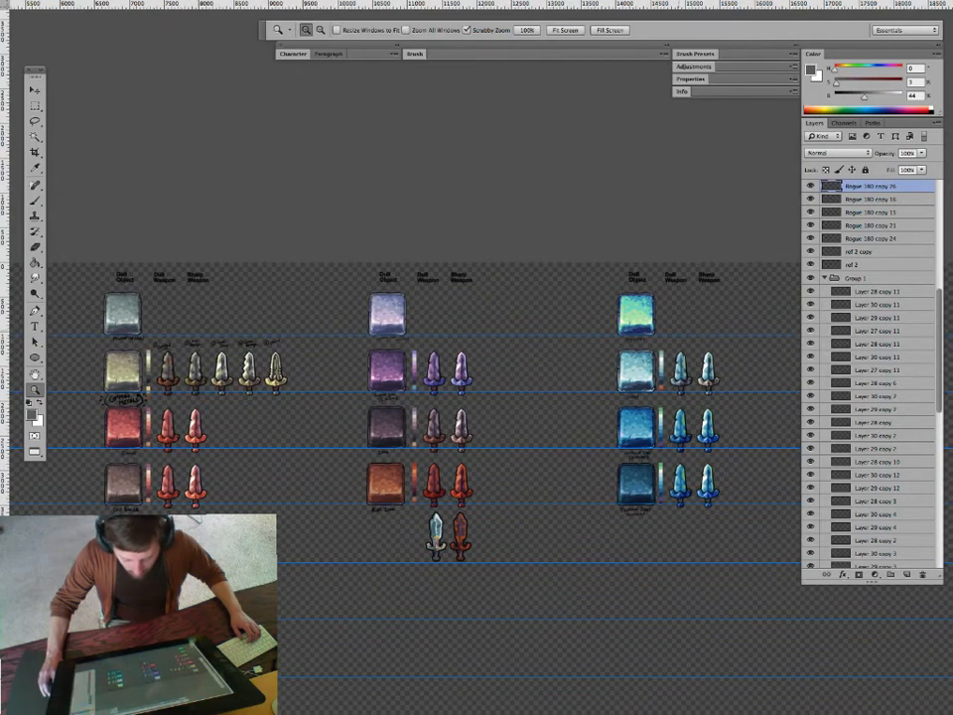
left_click_drag(571, 467, 574, 467)
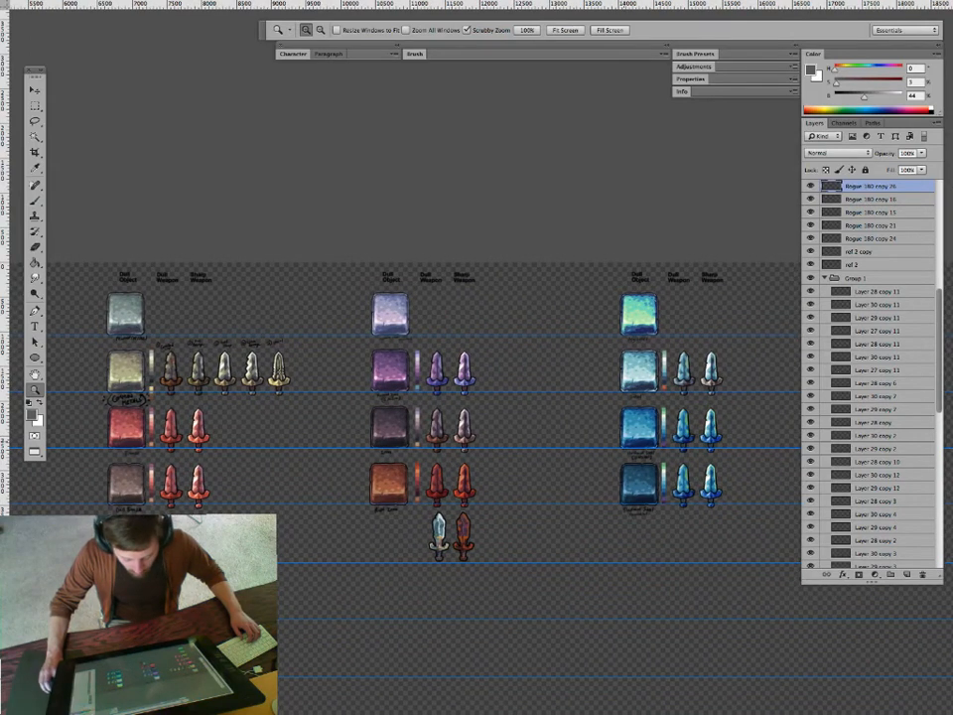
left_click_drag(243, 358, 506, 394)
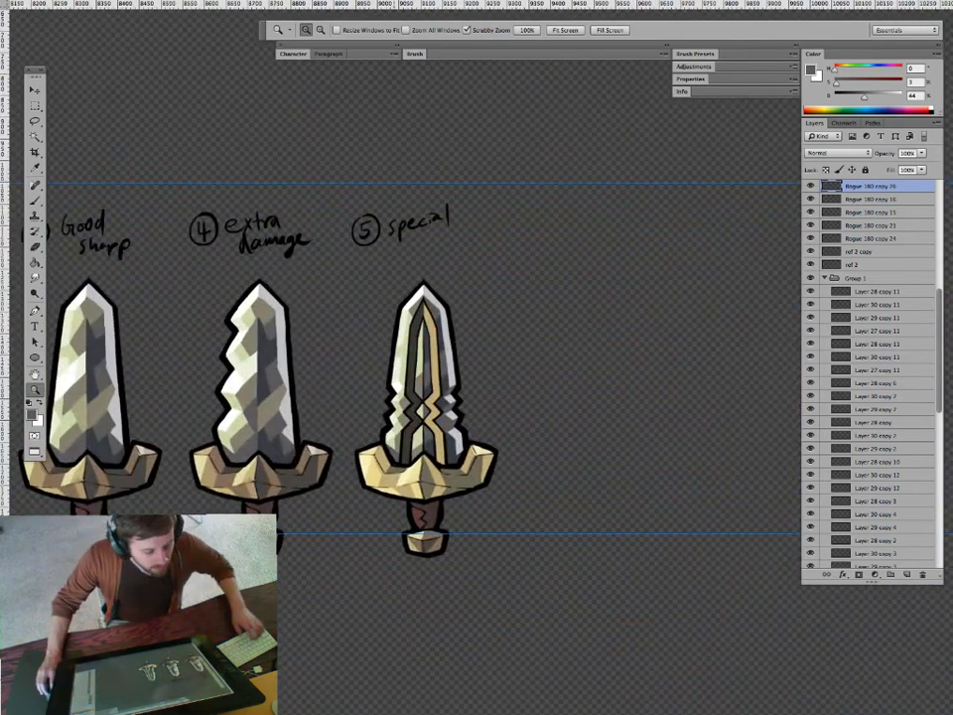
left_click_drag(395, 356, 250, 356)
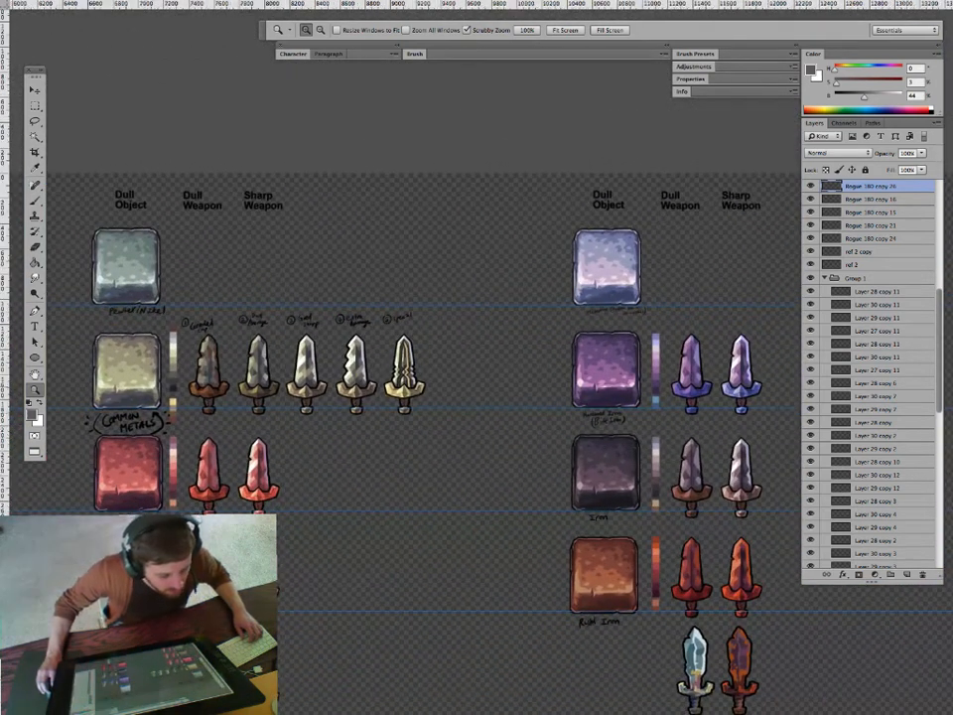
Examine the bronze family's swatches and swords, temporarily marking out the tarnished and corroded swatches with a rectangular marquee.
left_click_drag(383, 504, 332, 431)
left_click_drag(206, 627, 314, 497)
key("v")
left_click(318, 358)
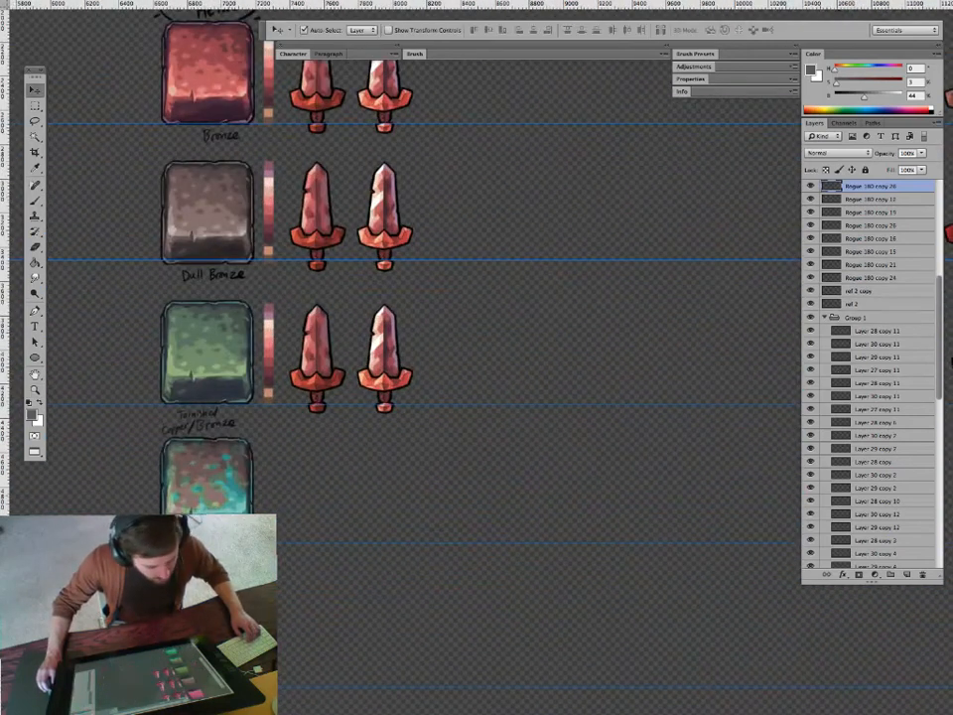
left_click_drag(318, 357, 330, 333)
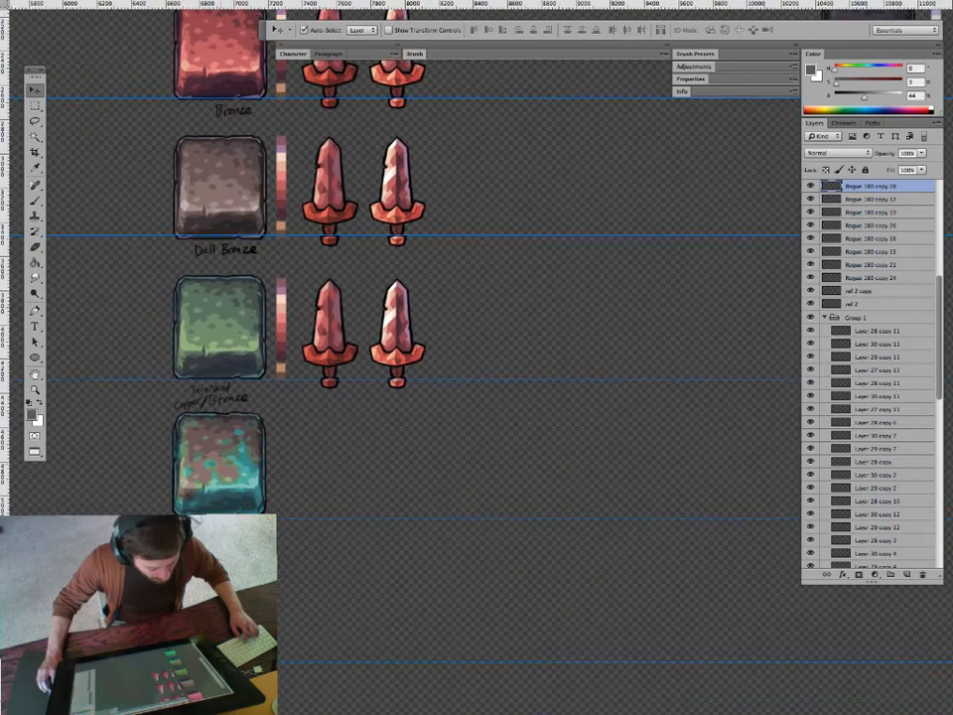
key("m")
left_click_drag(294, 644, 313, 657)
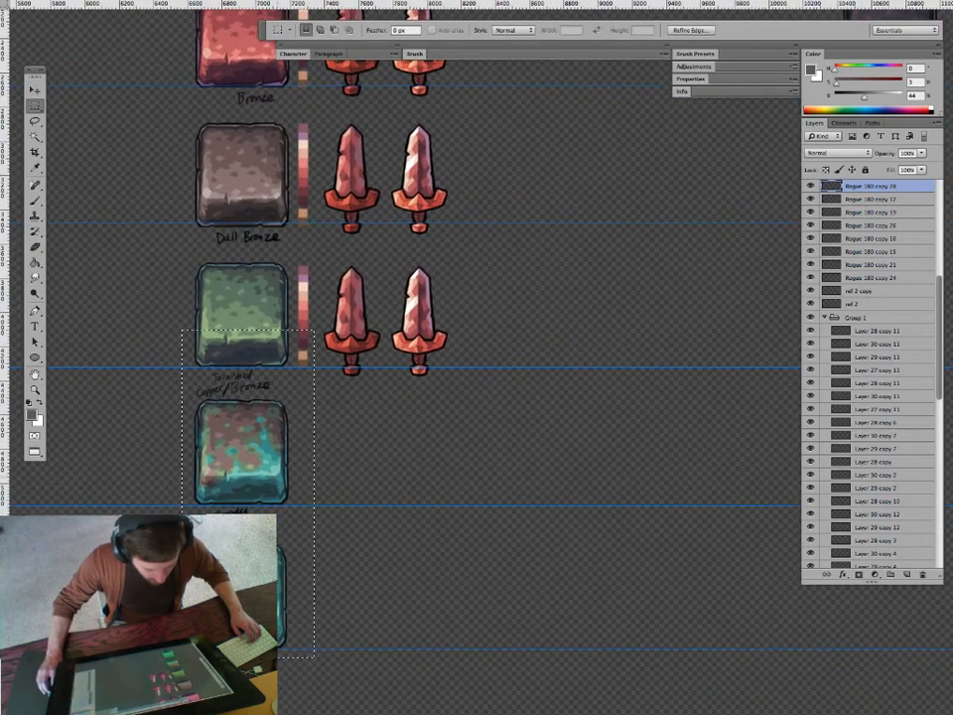
key("z")
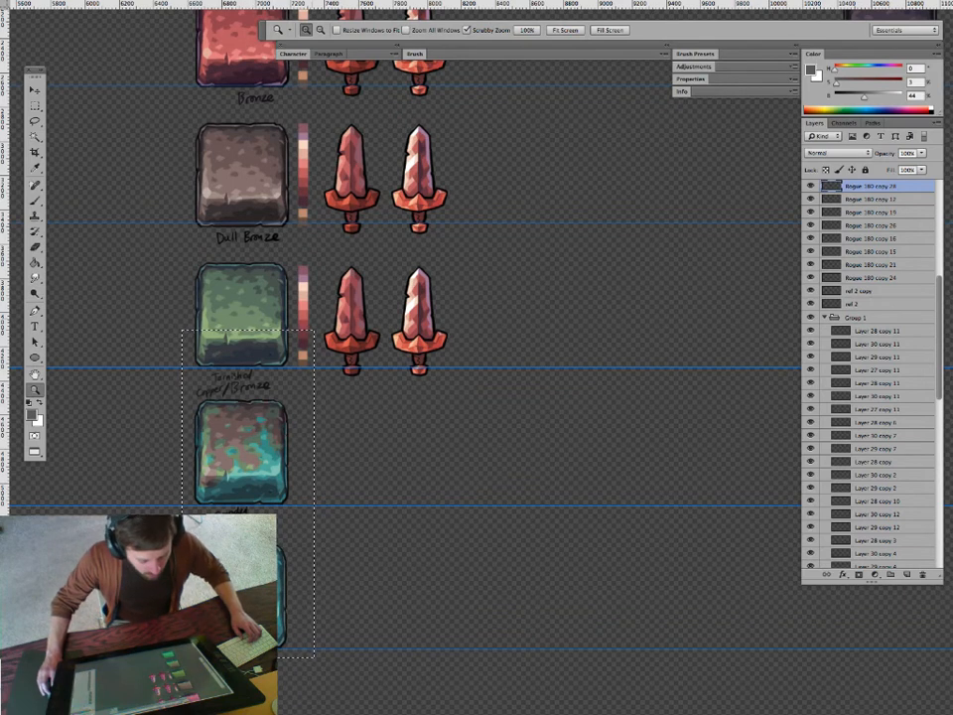
left_click_drag(477, 249, 421, 515)
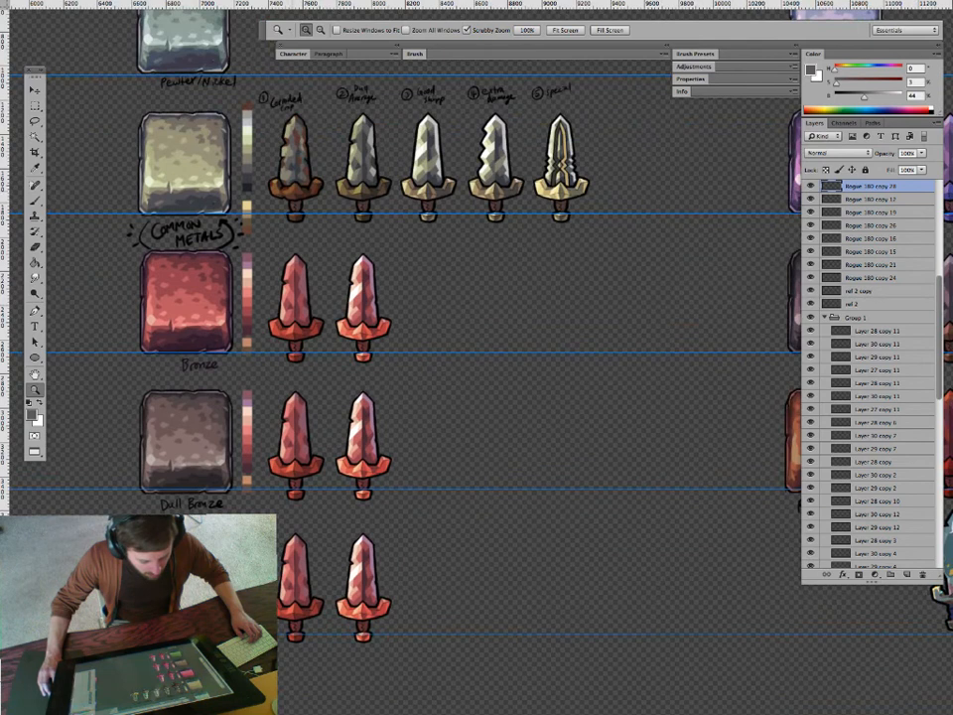
left_click_drag(447, 417, 463, 234)
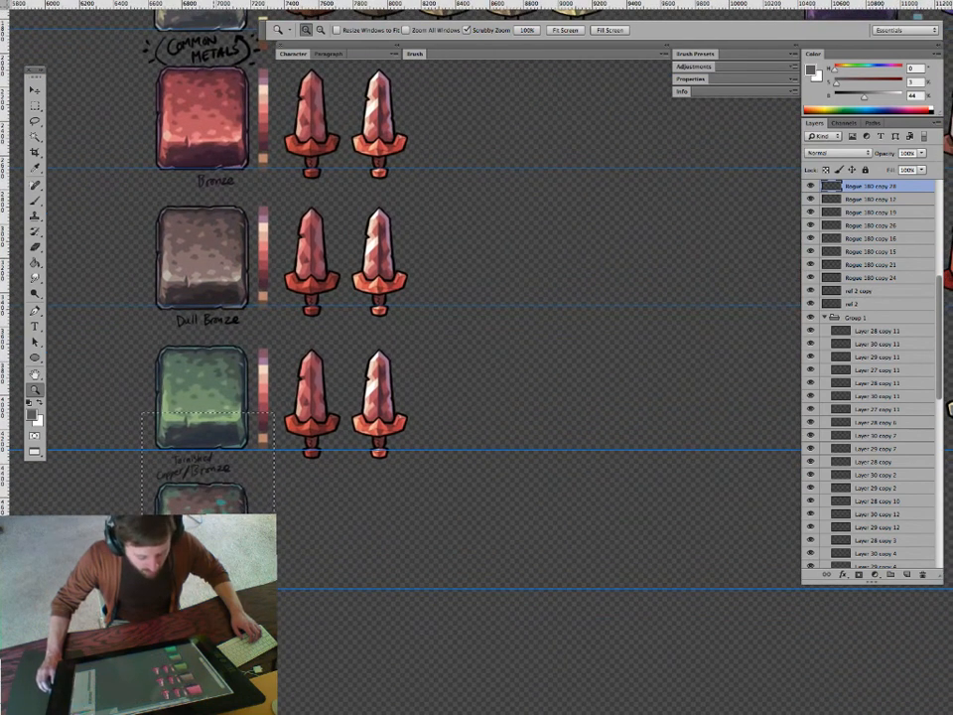
left_click_drag(463, 348, 474, 294)
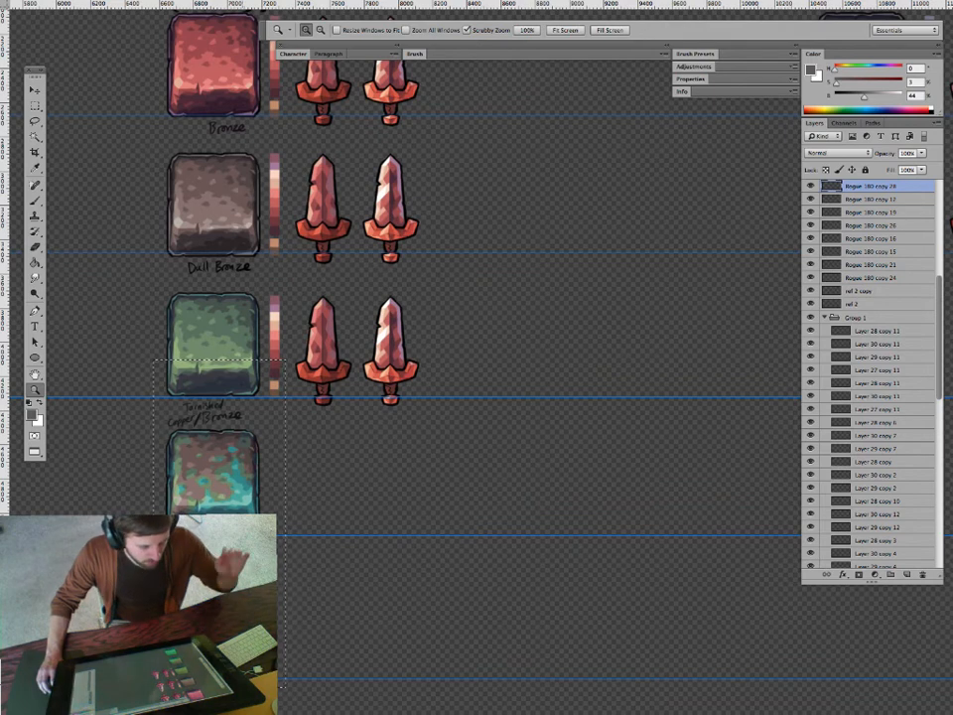
left_click_drag(270, 504, 252, 518)
left_click_drag(263, 580, 316, 580)
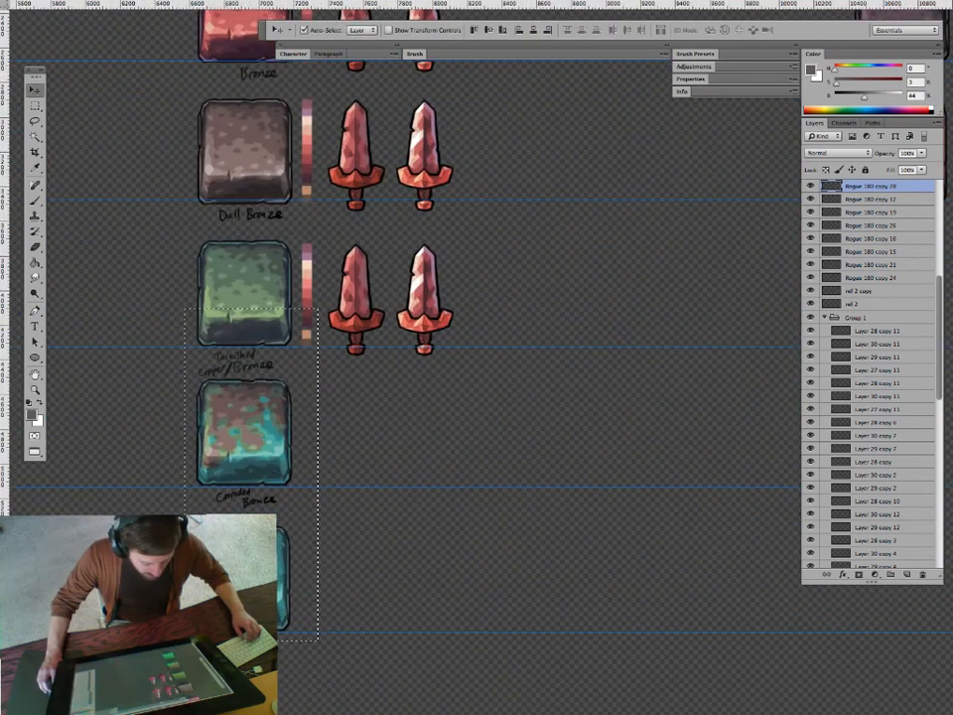
key("ctrl+d")
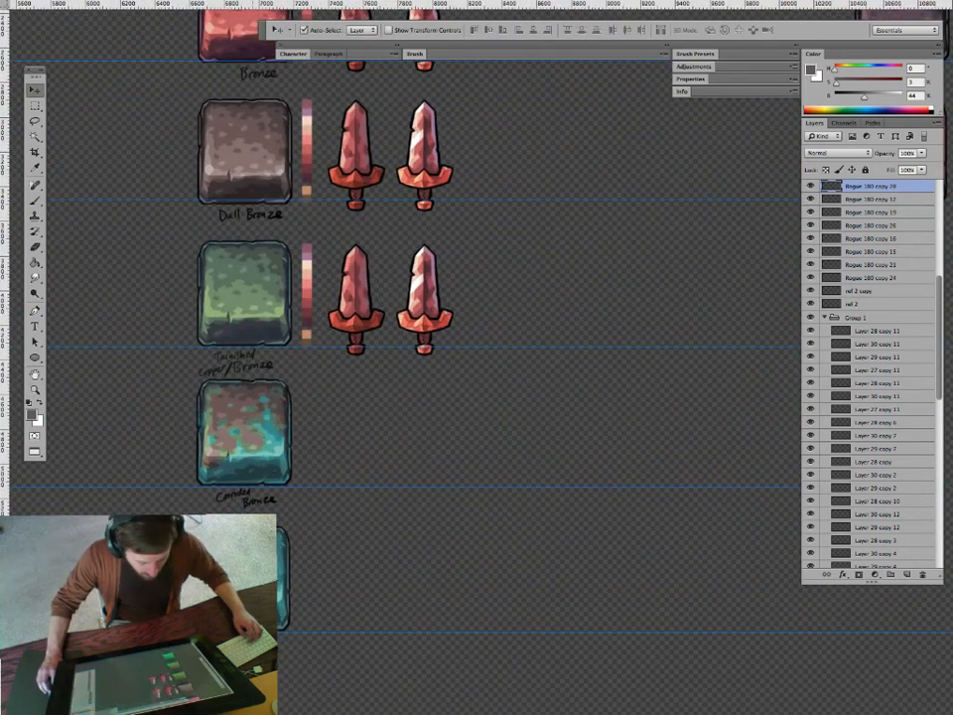
Examine the multicoloured test swords and the reference swords beneath the metal columns.
key("z")
left_click_drag(269, 568, 301, 557)
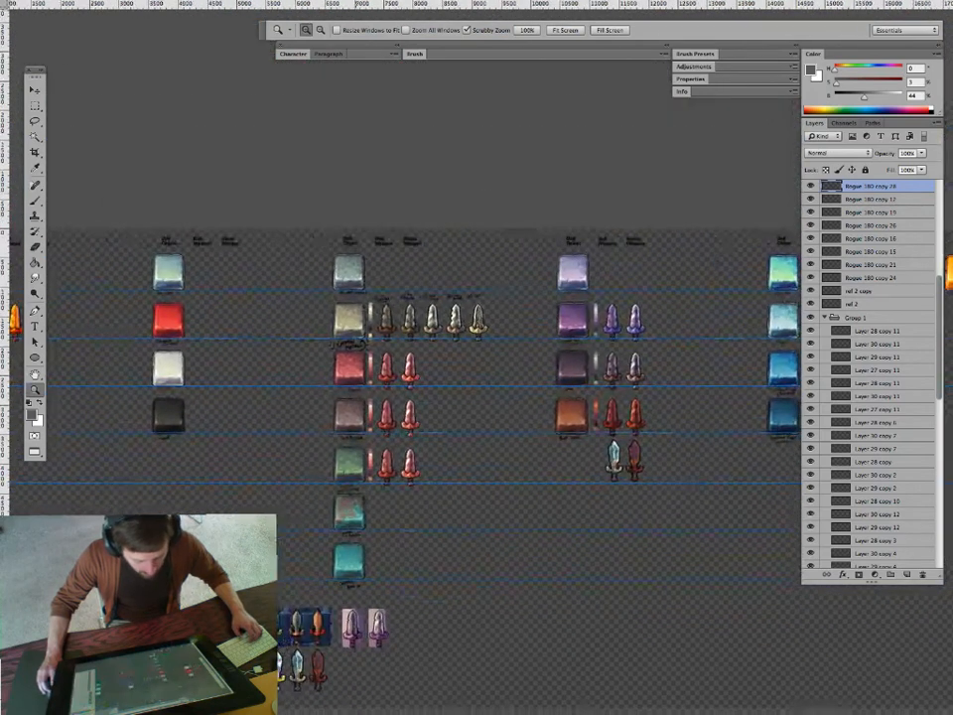
left_click_drag(237, 641, 378, 641)
left_click_drag(198, 639, 301, 573)
key("v")
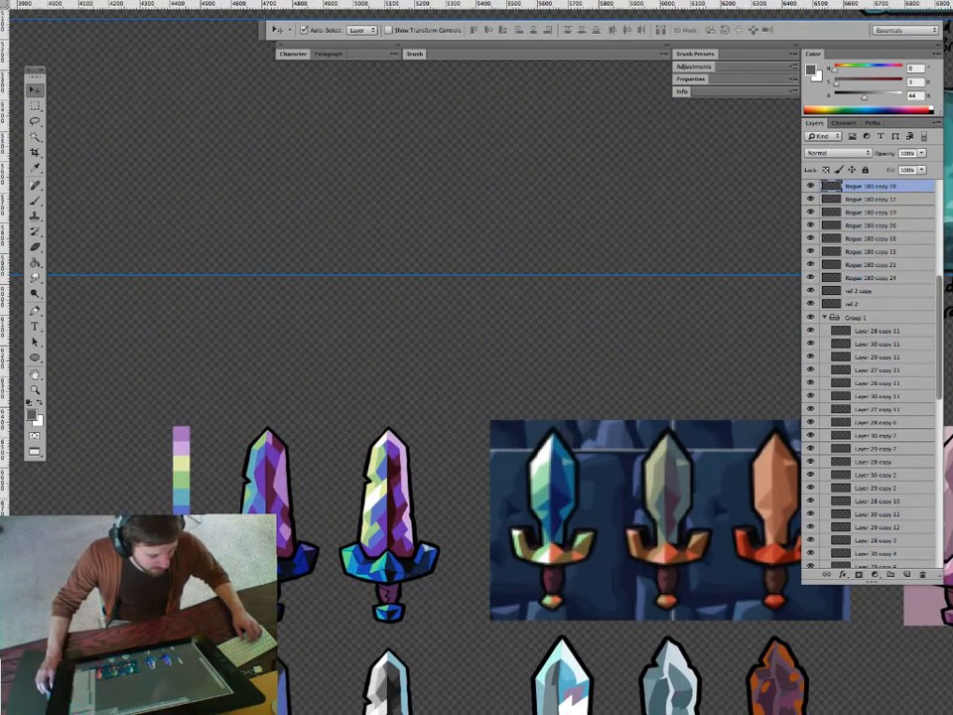
key("z")
left_click_drag(421, 472, 275, 489)
left_click_drag(477, 502, 290, 526)
left_click_drag(151, 537, 266, 535)
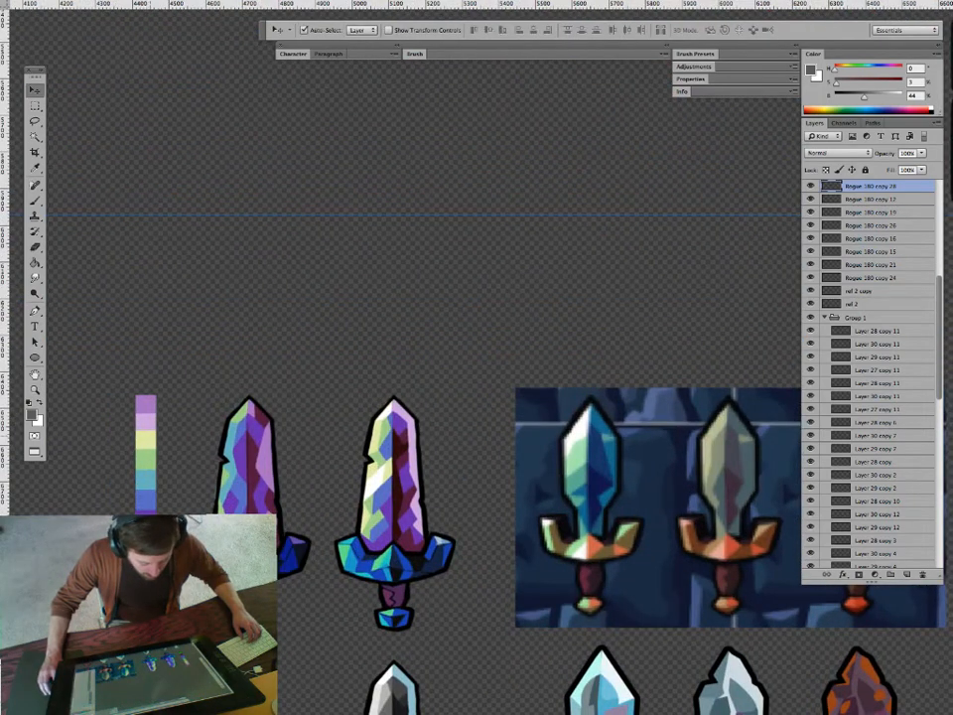
left_click_drag(460, 428, 254, 428)
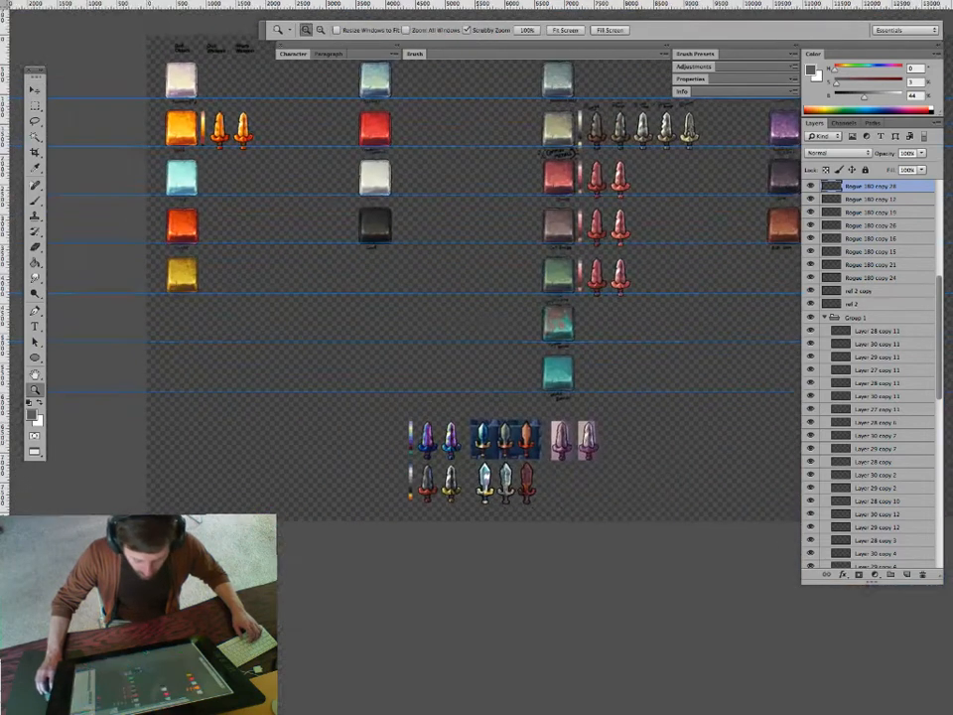
Erase the inner black outlines of the inlay on the Special sword's blade, working on its line-art layer, Layer 28.
left_click_drag(536, 328, 312, 525)
left_click_drag(431, 504, 419, 503)
left_click_drag(442, 336, 536, 367)
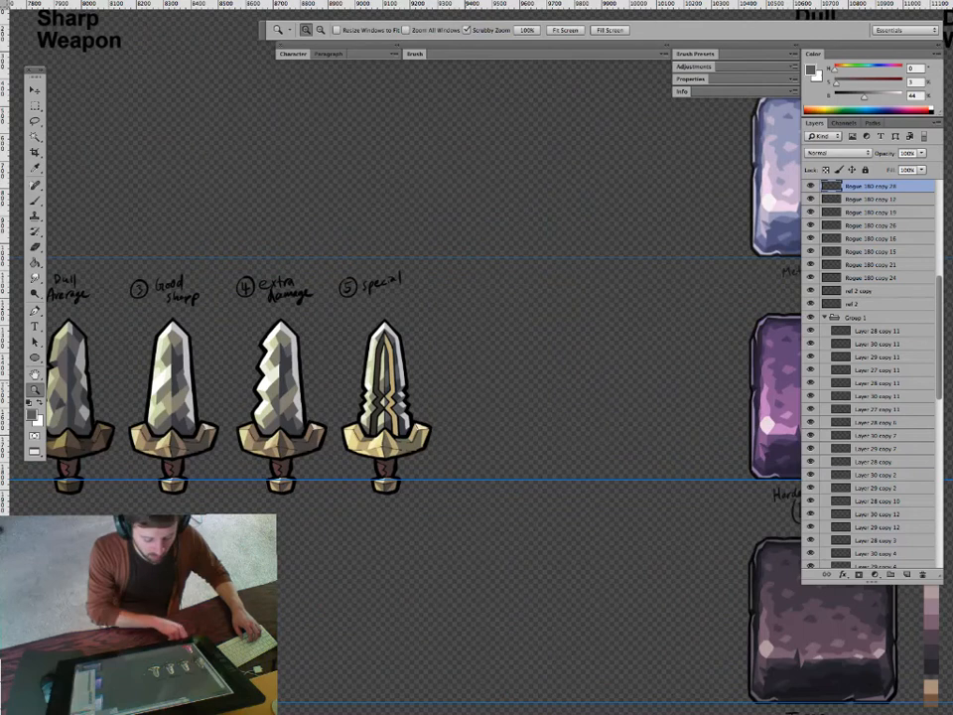
left_click_drag(382, 382, 479, 382)
left_click(386, 398, "super")
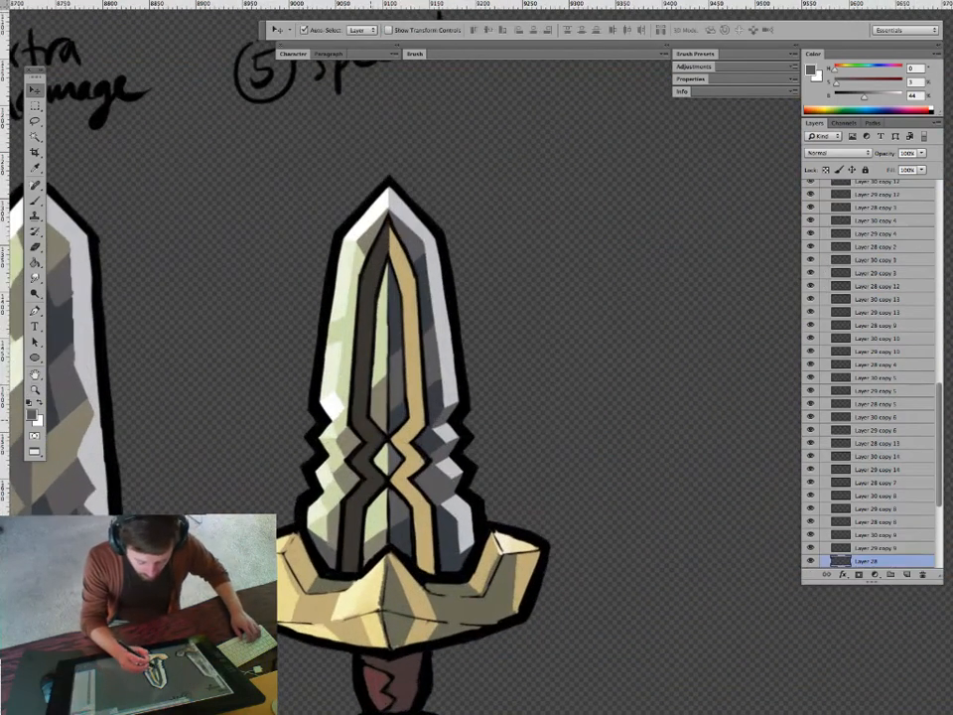
mouse_move(388, 255)
left_mouse_down()
mouse_move(375, 309)
mouse_move(404, 336)
mouse_move(406, 391)
left_mouse_up()
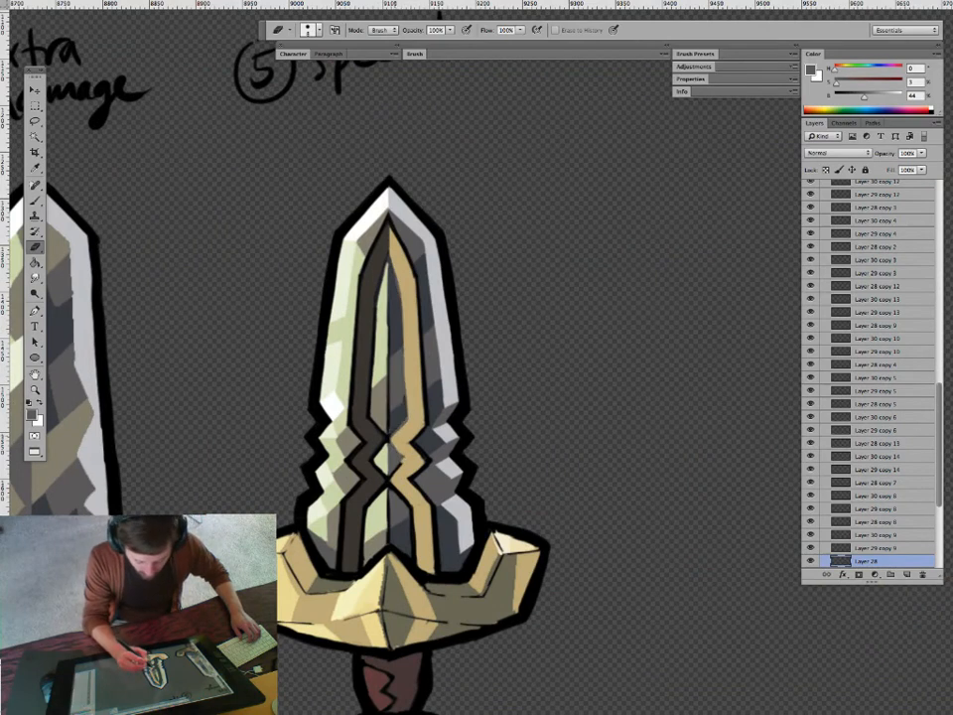
left_click_drag(405, 500, 414, 558)
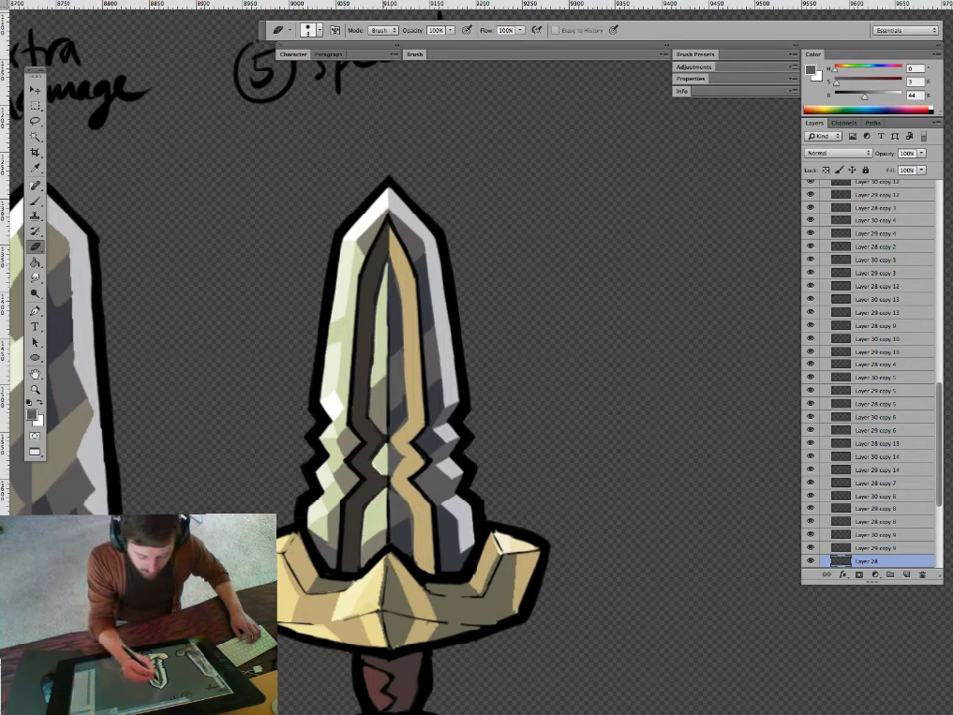
Paint sampled pale green along the outer edge of the Special blade's inner left facet on Layer 29 copy.
left_click(383, 298, "super")
key("b")
left_click(384, 290, "alt")
left_click_drag(387, 256, 380, 287)
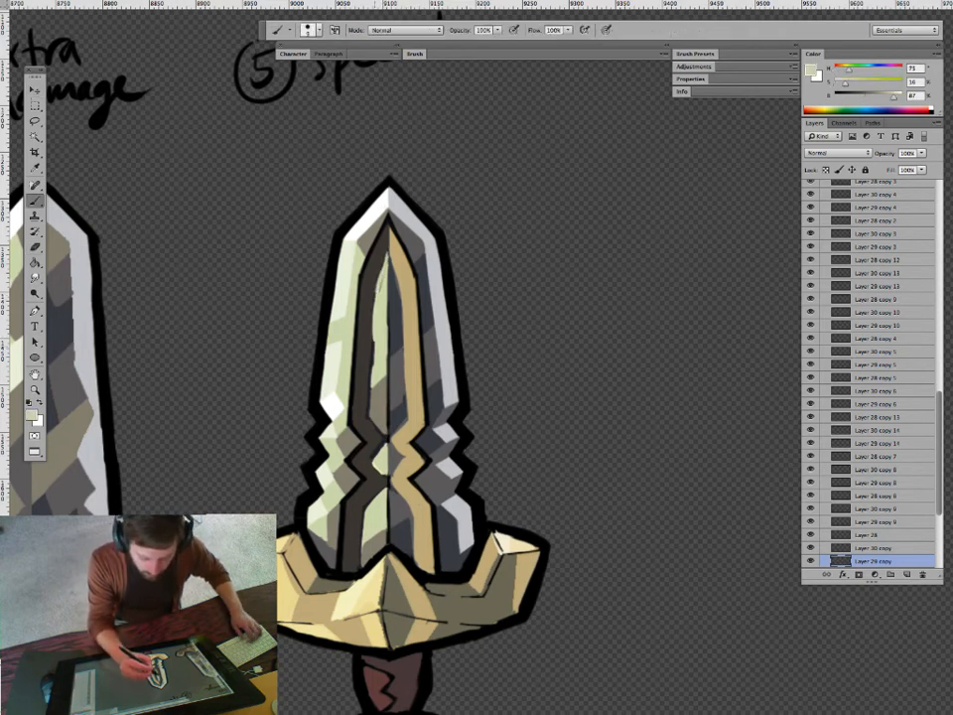
left_click_drag(375, 296, 370, 419)
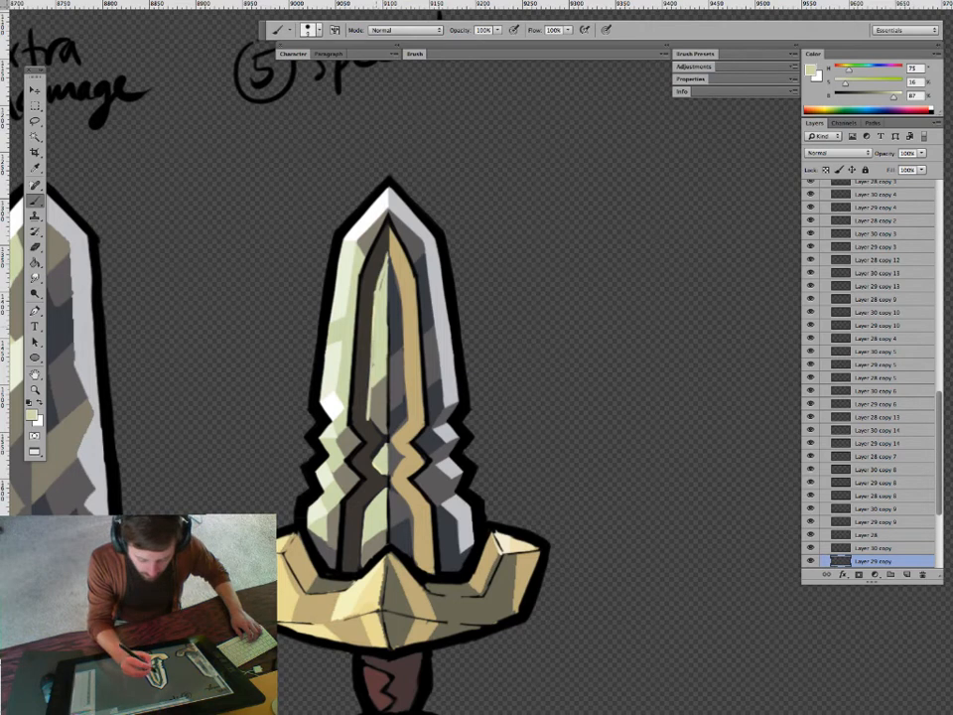
Outline and fill a bright highlight in the upper part of the Special blade's inner left facet using sampled light tones.
left_click(347, 254, "alt")
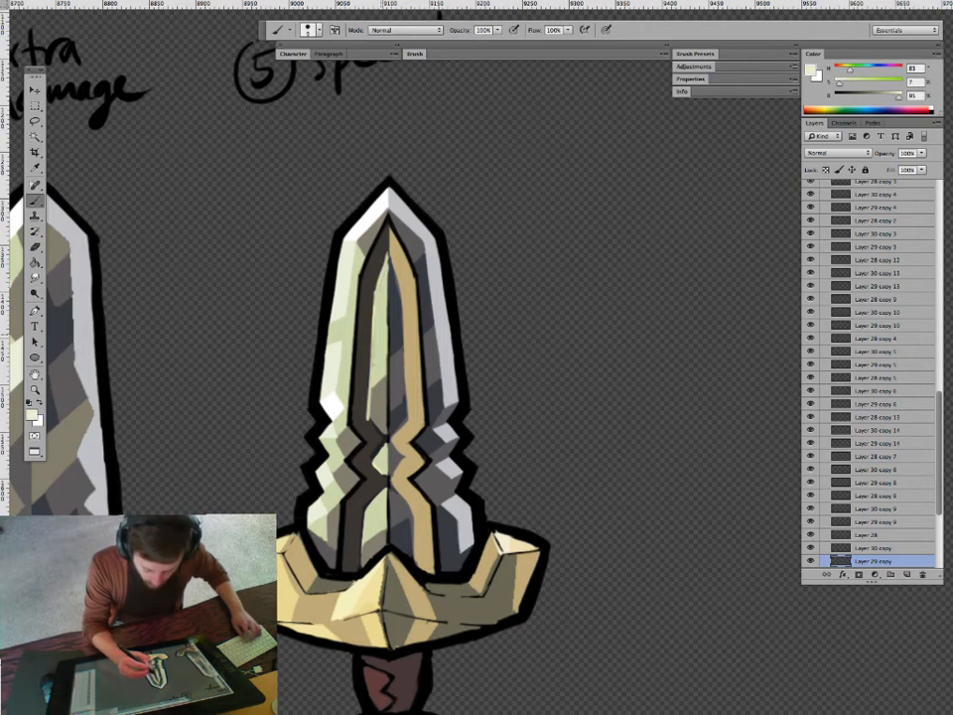
key("g")
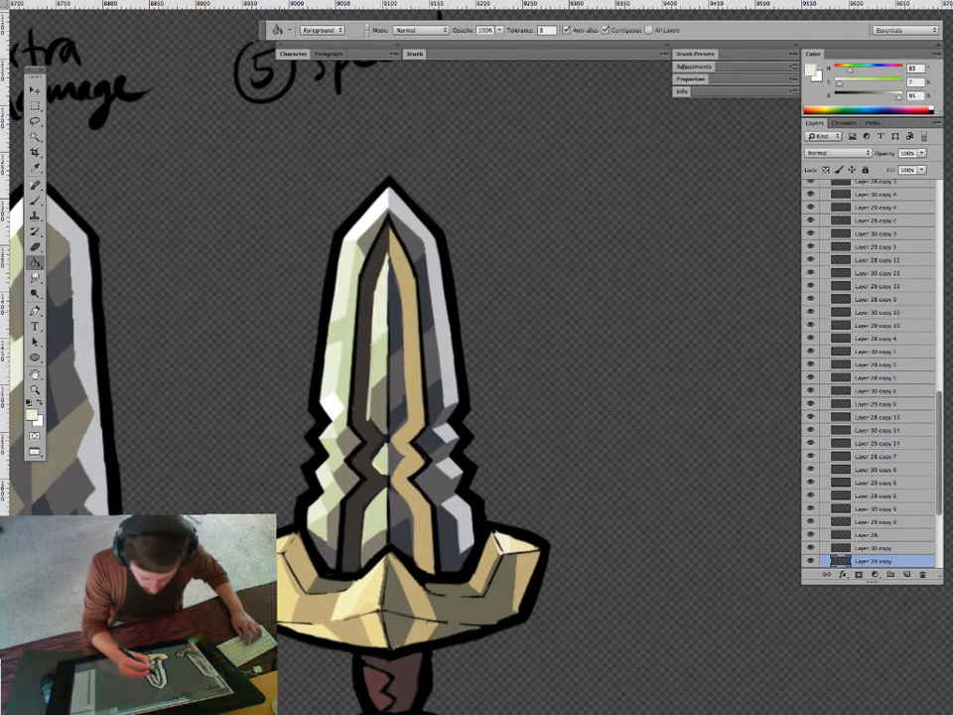
key("b")
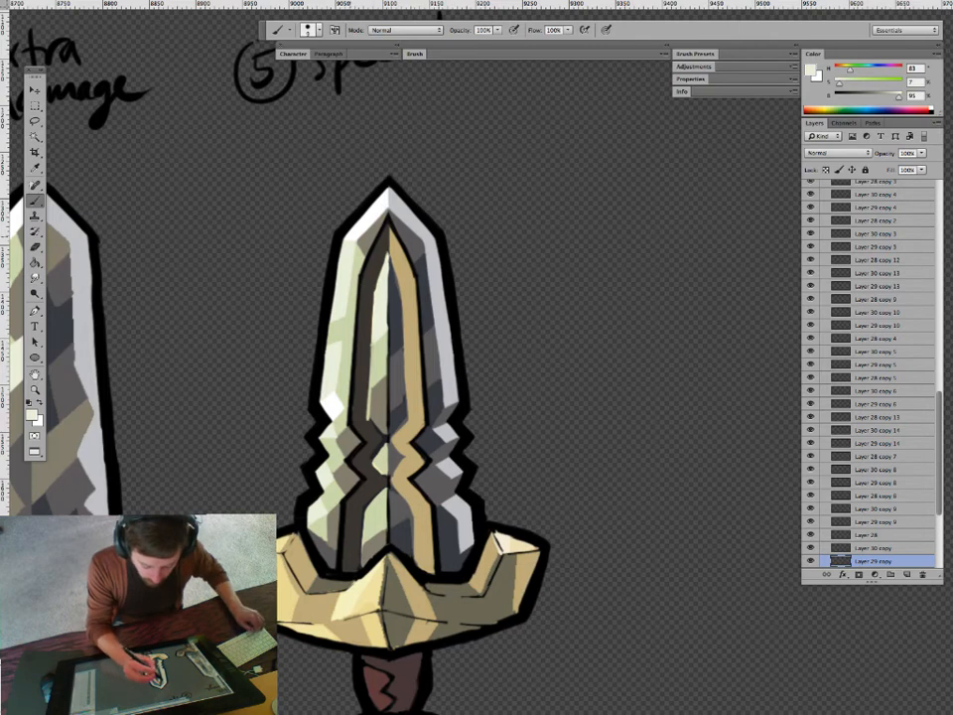
left_click(358, 232, "alt")
key("g")
left_click(382, 310)
key("b")
key("g")
key("b")
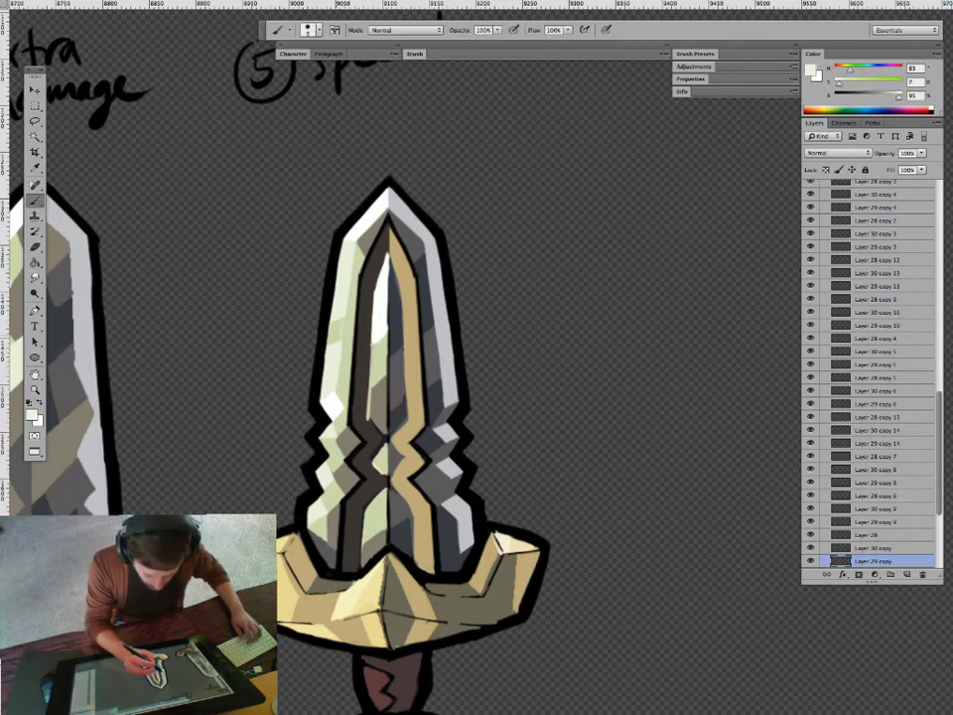
Outline and fill a white highlight along the Special blade's outer left bevel, undoing fills that spread beyond it.
left_click(346, 222, "alt")
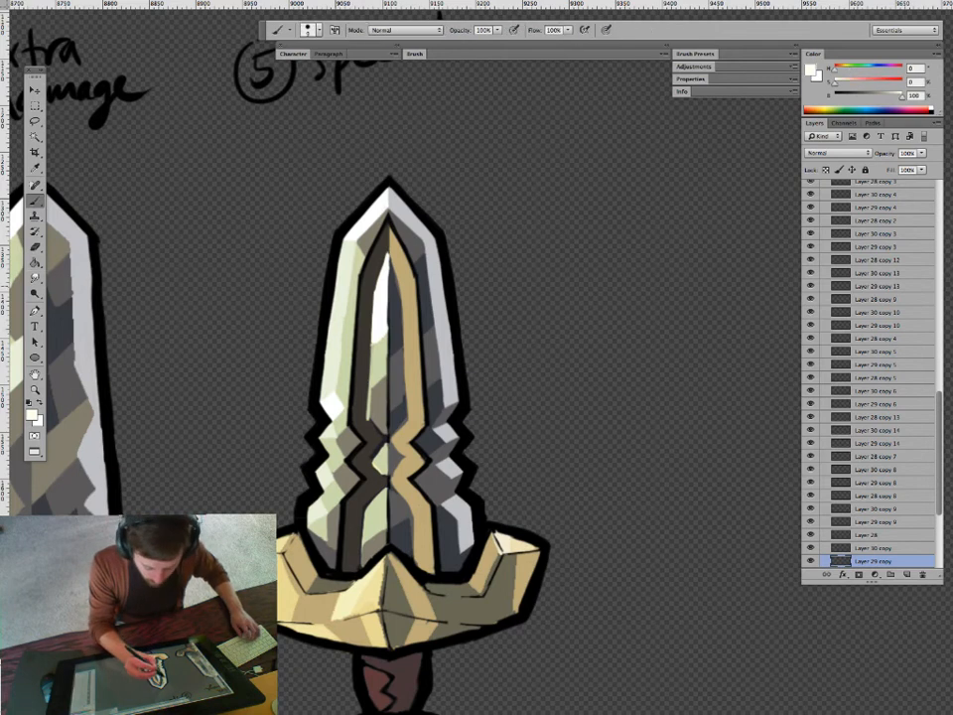
key("g")
left_click(336, 288)
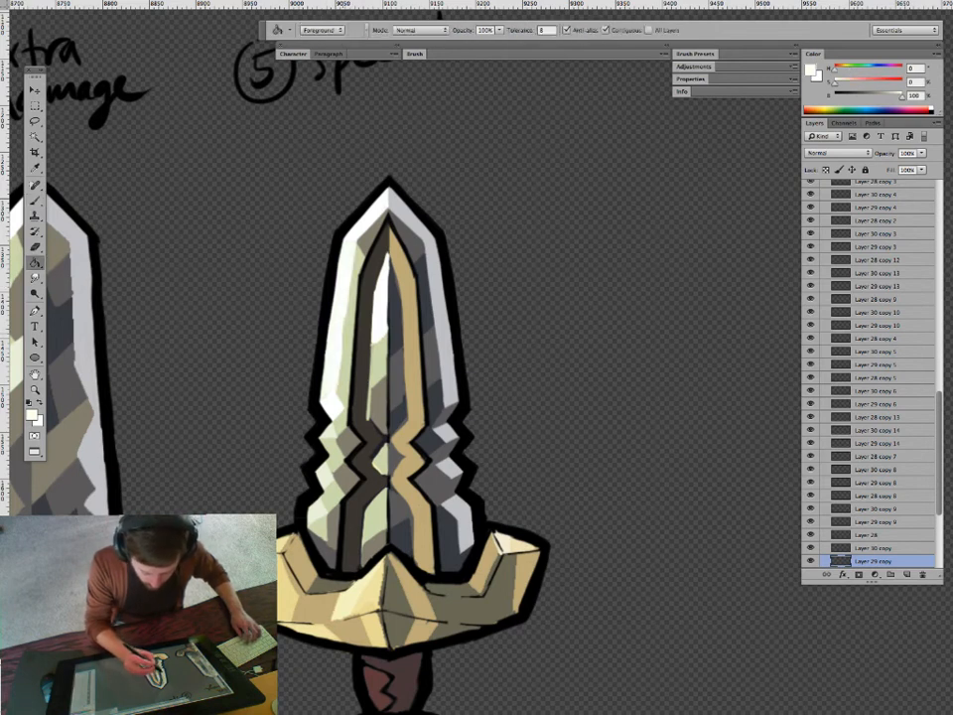
key("ctrl+z")
key("b")
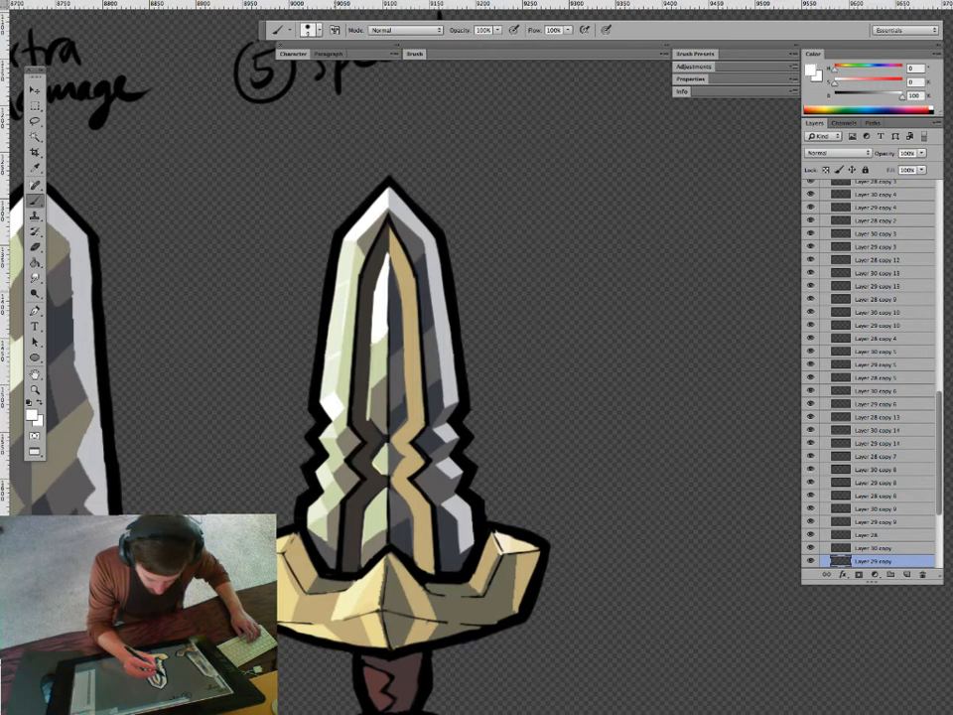
key("g")
left_click(341, 296)
key("ctrl+z")
key("b")
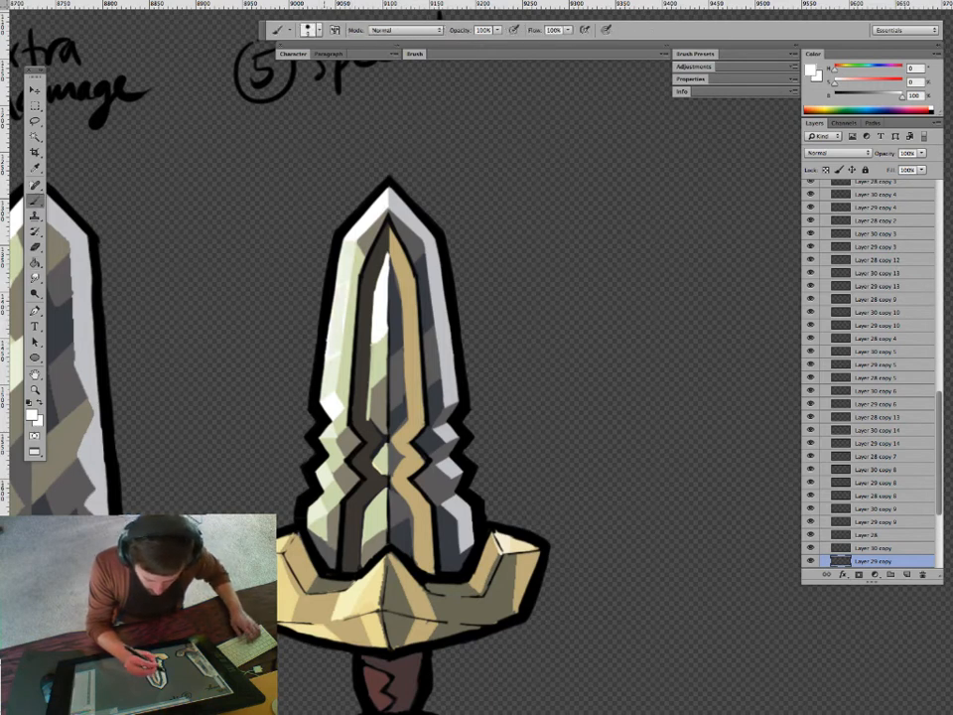
key("g")
left_click(338, 320)
key("b")
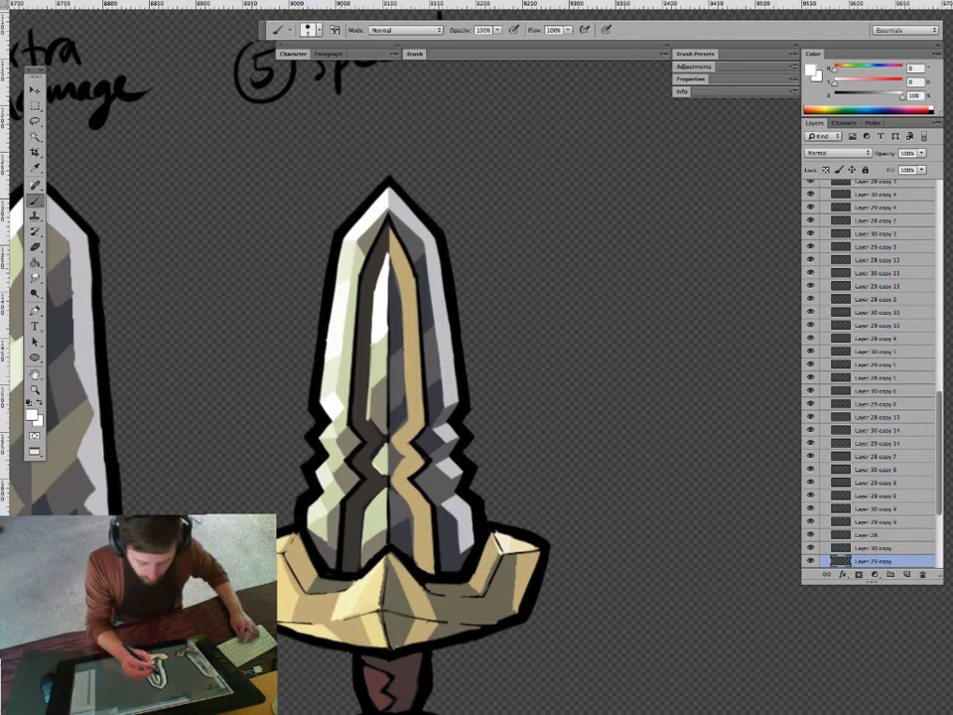
Touch up the dark inlay's edge beside the inner white highlight with the inlay's sampled dark brown.
left_click(360, 229, "alt")
left_click(285, 196, "alt")
left_click_drag(371, 289, 386, 252)
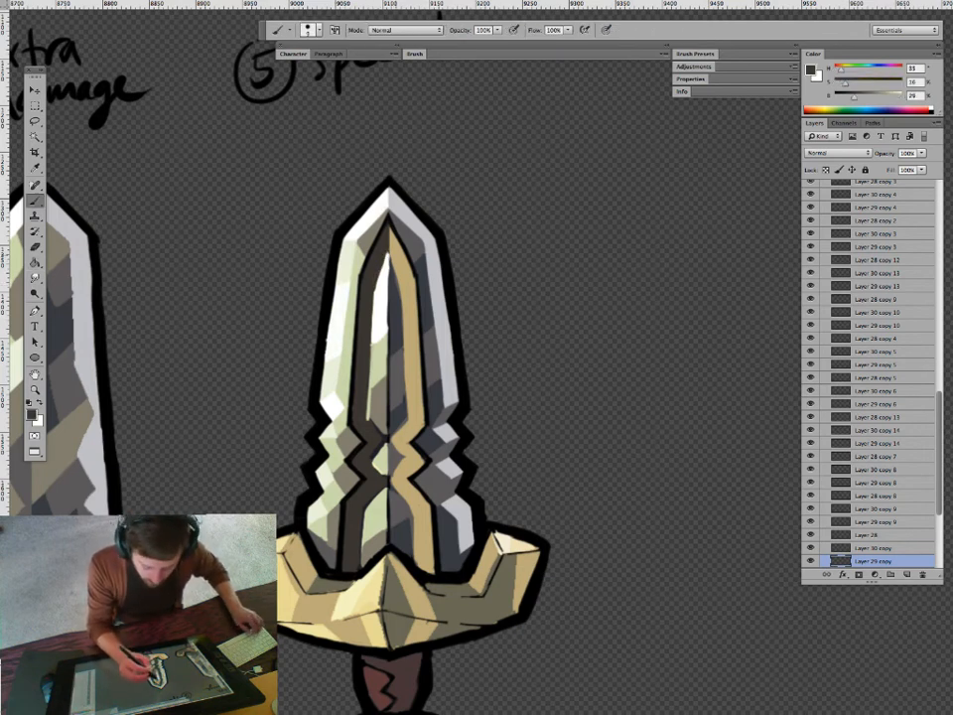
key("v")
left_click(375, 373)
left_click(386, 382)
key("b")
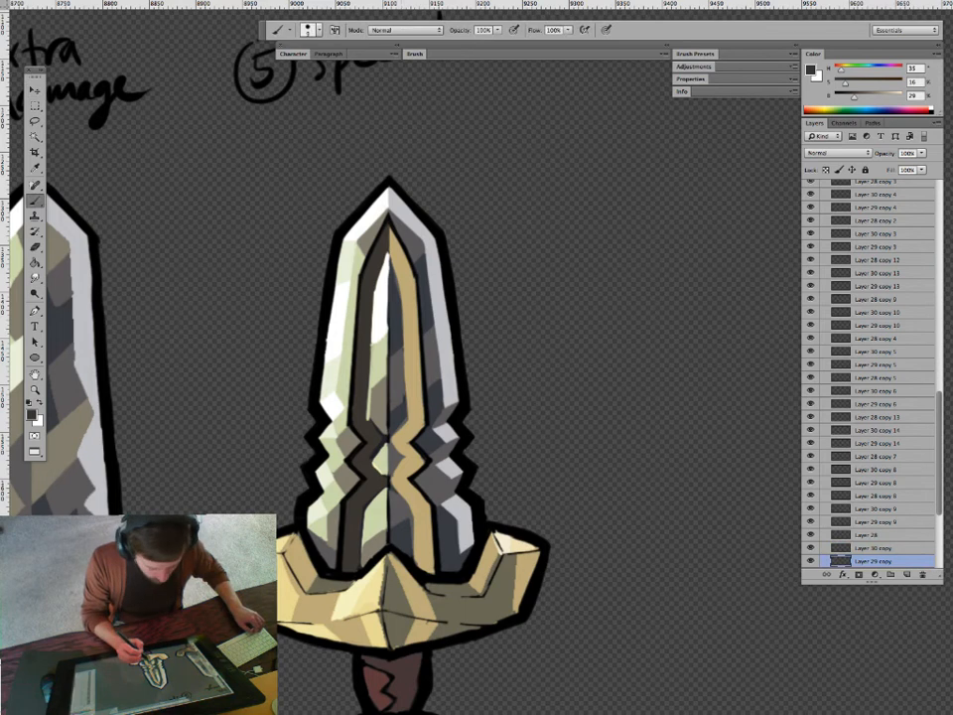
Hide the golden colouring on Layer 30 copy and select the Special sword's base shading on Layer 29 copy.
key("z")
left_click_drag(394, 524, 278, 527)
left_click_drag(369, 557, 487, 554)
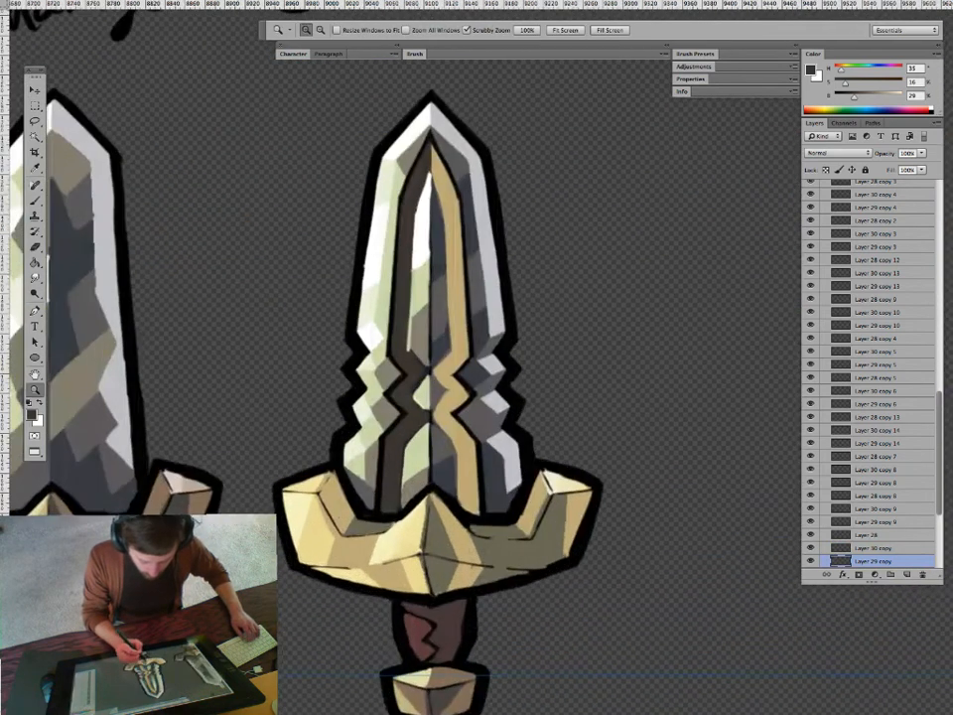
key("v")
left_click(461, 467)
left_click(812, 548)
left_click(434, 425)
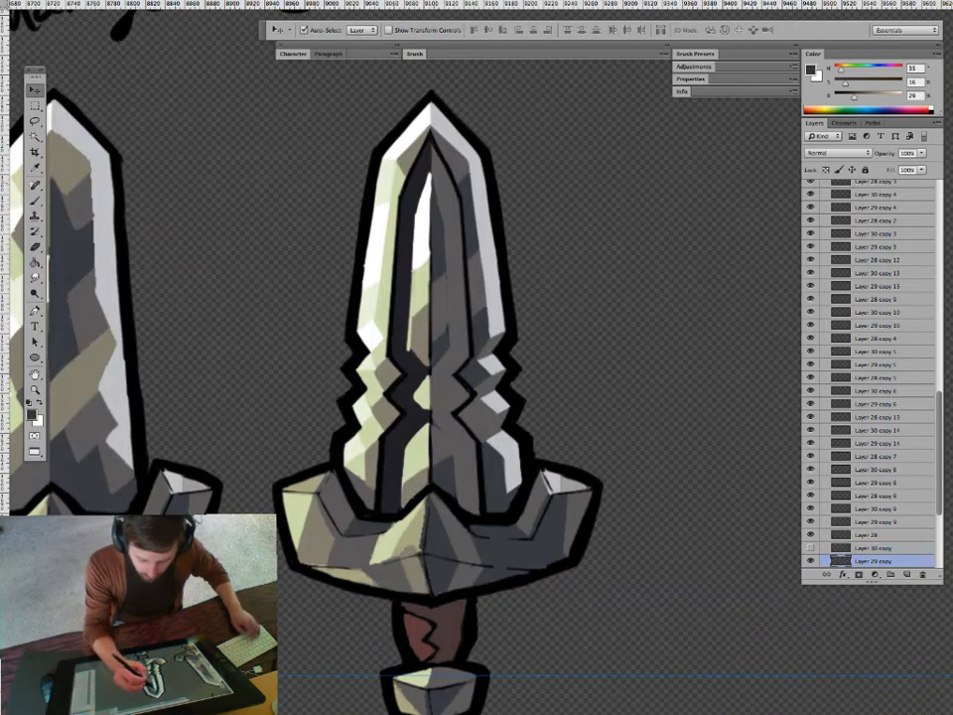
Repaint the facets around the middle of the Special blade's centre line with sampled grey, dark slate and taupe.
key("b")
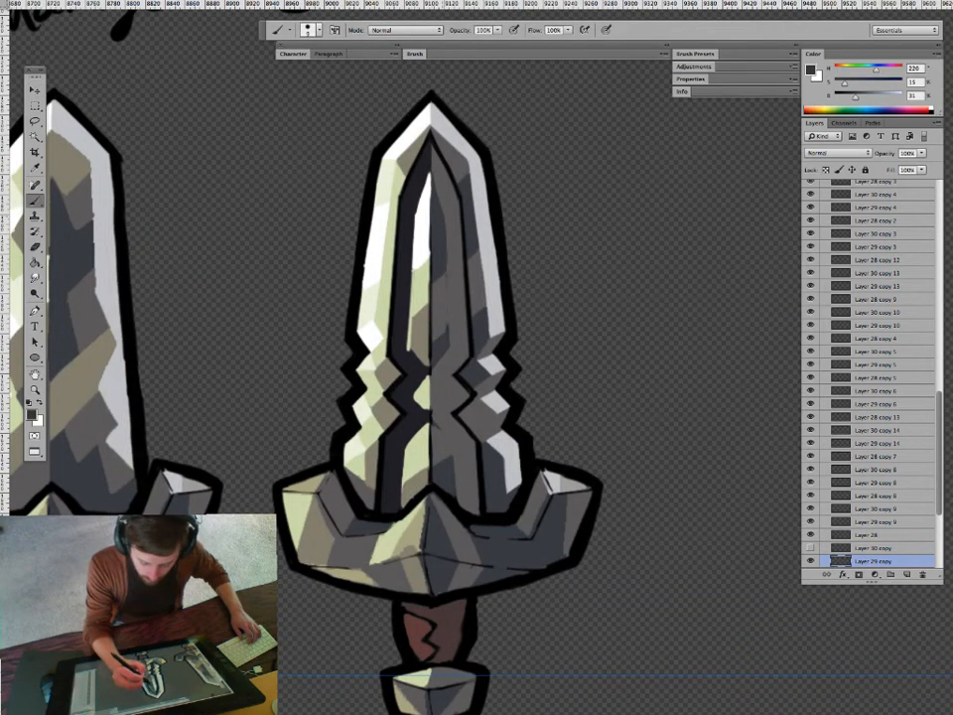
left_click(452, 437, "alt")
left_click(444, 342, "alt")
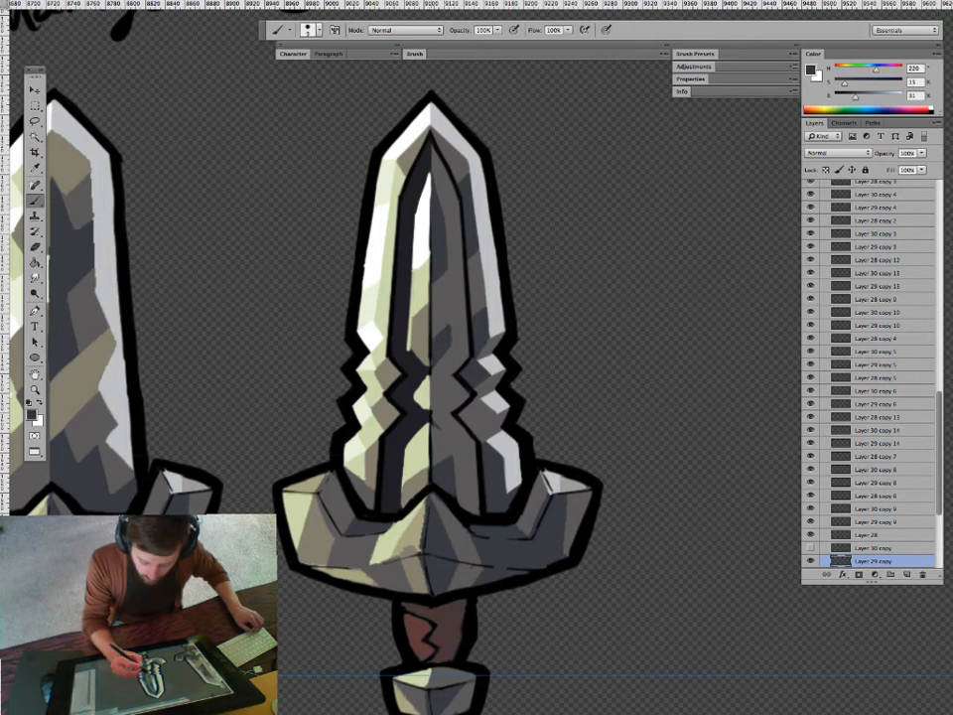
left_click(419, 320, "alt")
left_click_drag(414, 326, 410, 350)
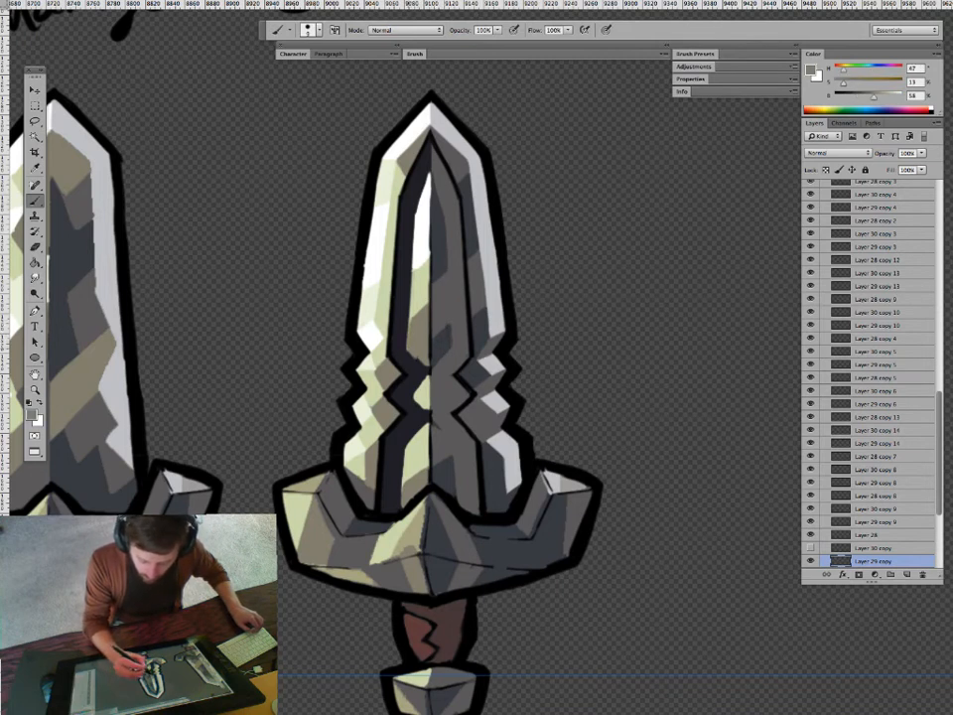
left_click(438, 343, "alt")
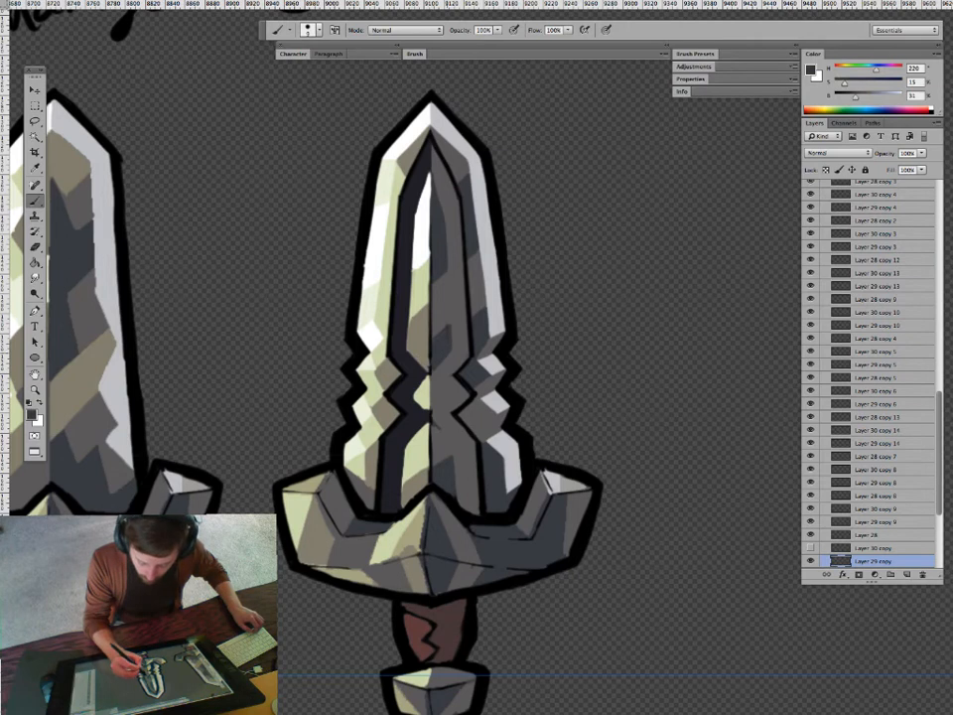
Extend the pale green and darker facets out to the inlay in the lower part of the Special blade.
left_click(421, 394, "alt")
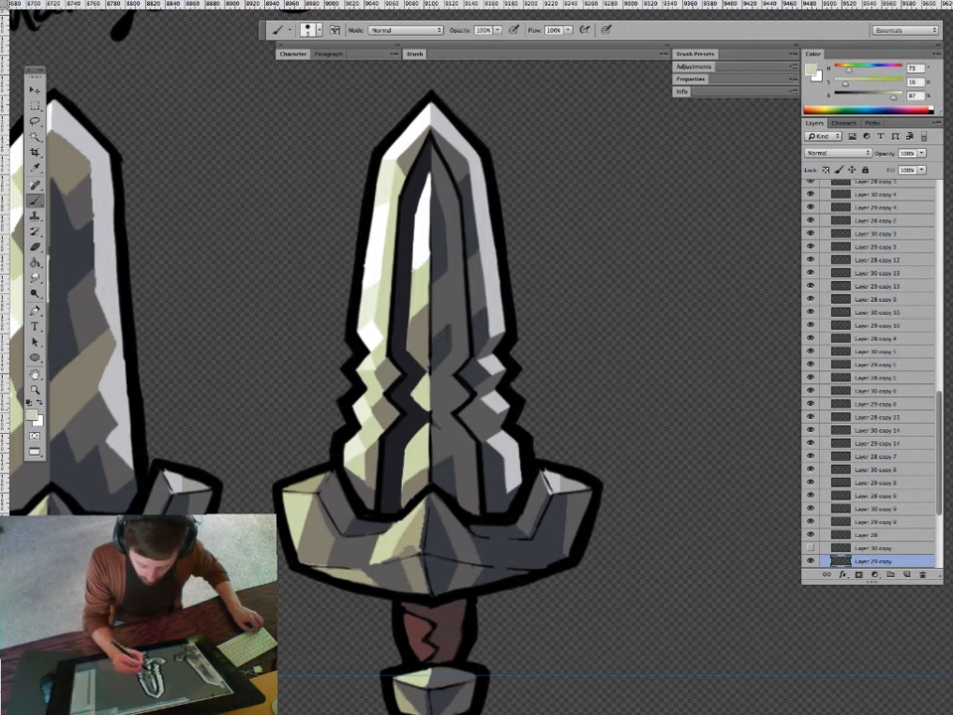
left_click(409, 493, "alt")
left_click_drag(404, 461, 398, 510)
left_click(449, 475, "alt")
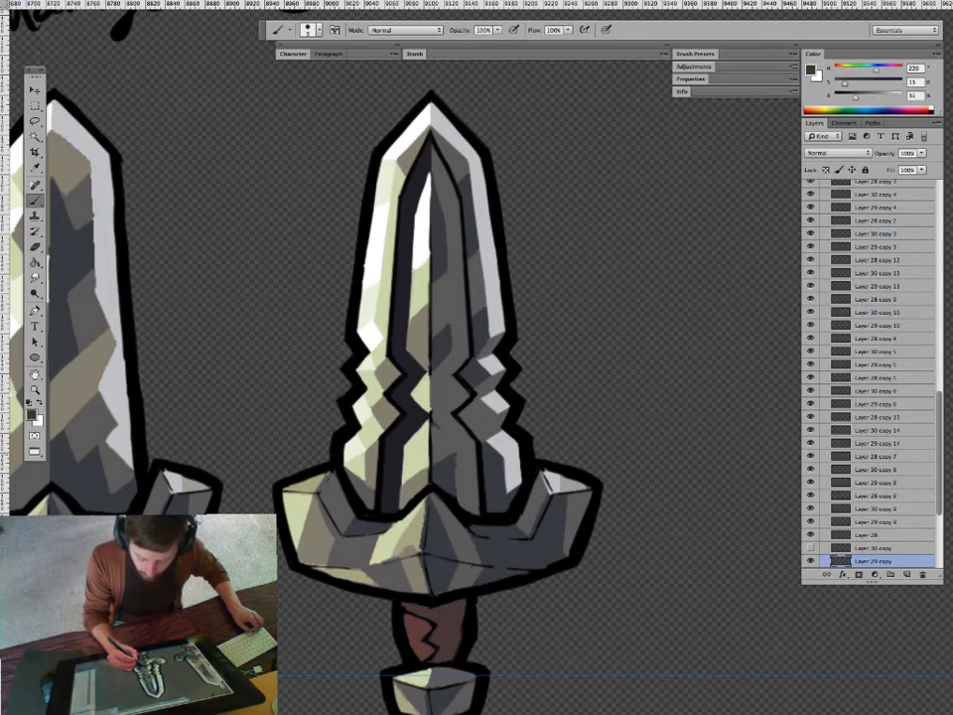
left_click(453, 437, "alt")
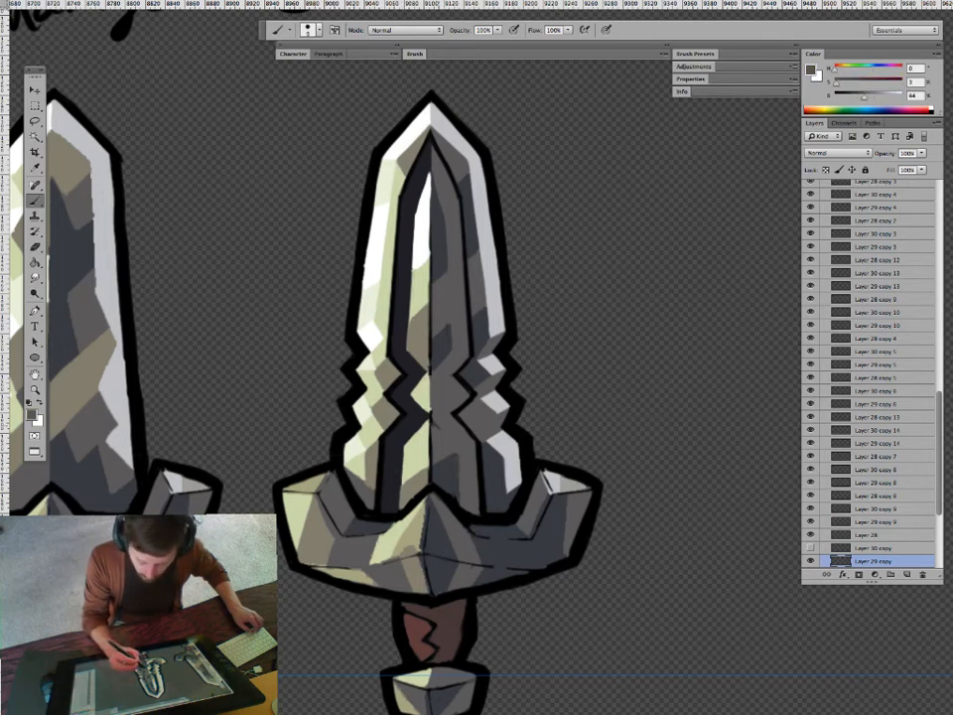
left_click(452, 468, "alt")
Lasso the inlay outlines inside the Special blade on Layer 28, leaving out the blade's outer contour.
left_click_drag(516, 427, 482, 423)
key("z")
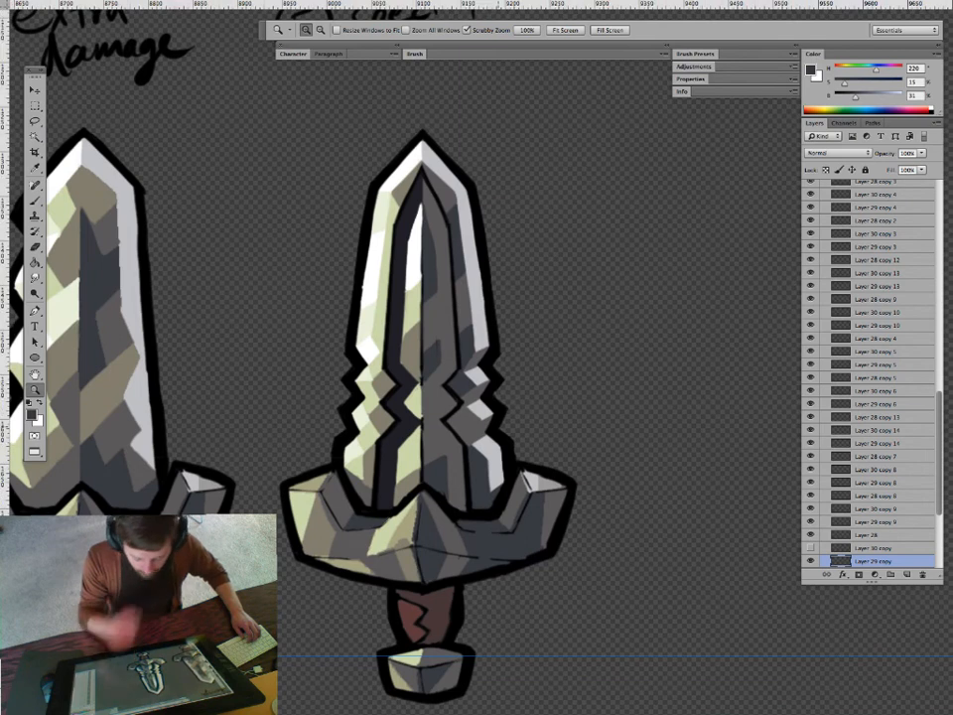
key("v")
left_click(447, 417)
key("l")
mouse_move(410, 154)
left_mouse_down()
mouse_move(378, 459)
mouse_move(408, 179)
left_mouse_up()
mouse_move(429, 130)
left_mouse_down()
mouse_move(395, 187)
mouse_move(363, 445)
left_mouse_up()
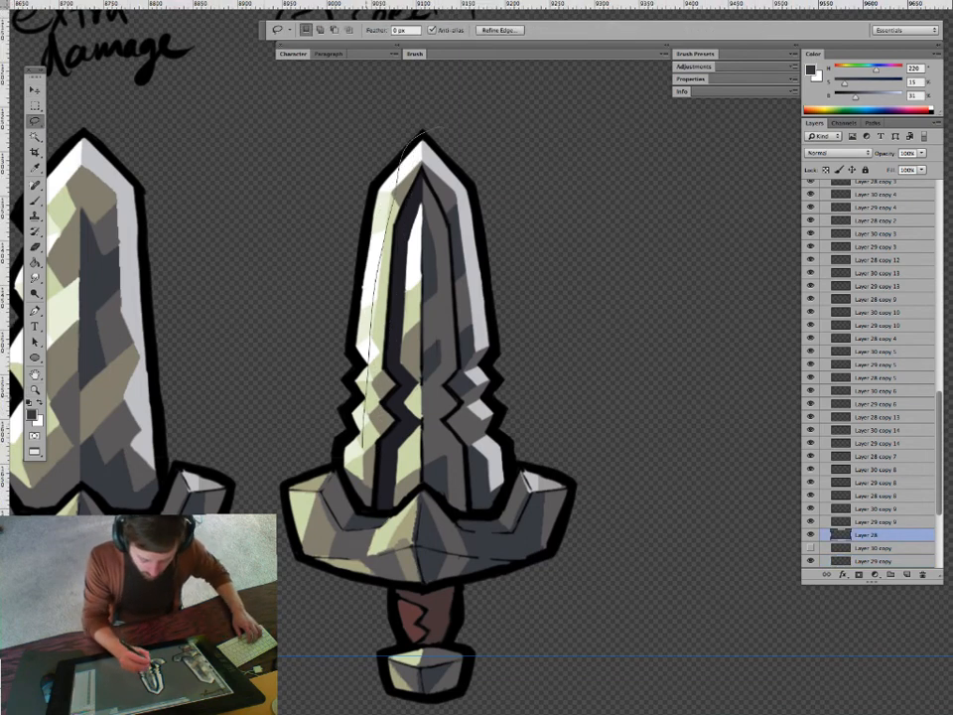
mouse_move(447, 495)
left_mouse_down()
mouse_move(494, 402)
mouse_move(439, 131)
left_mouse_up()
mouse_move(399, 180)
left_mouse_down()
mouse_move(464, 223)
mouse_move(476, 417)
mouse_move(477, 157)
mouse_move(424, 132)
left_mouse_up()
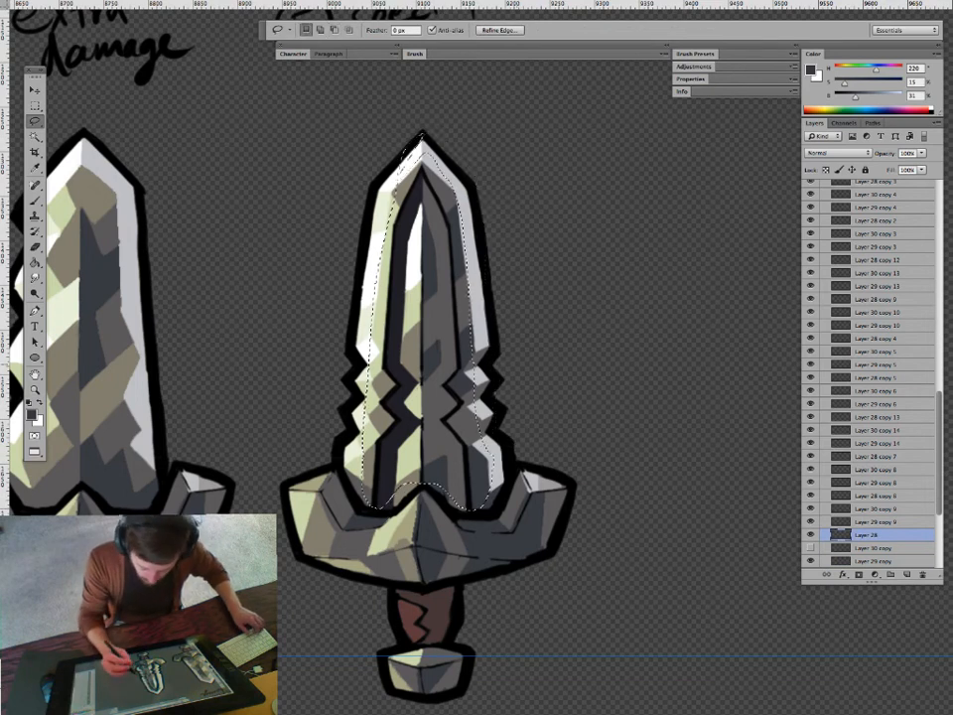
Scale the selected inlay outlines to about 92% width and 97% height, deselect them and ready a black Brush.
key("ctrl+t")
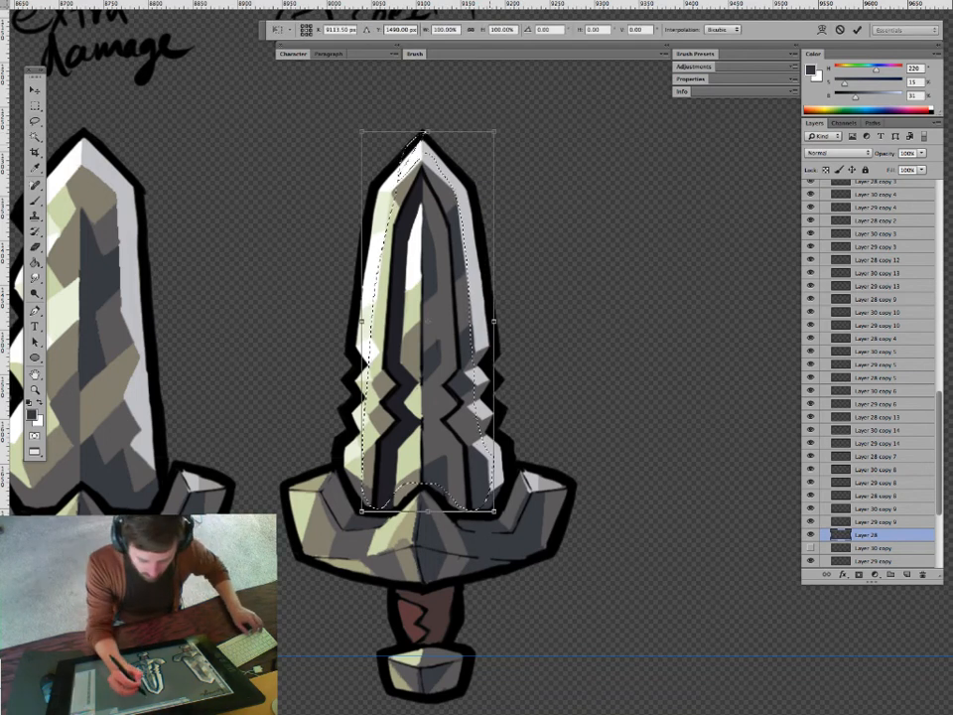
key("Escape")
mouse_move(392, 205)
left_mouse_down()
mouse_move(371, 190)
mouse_move(393, 205)
left_mouse_up()
key("ctrl+t")
left_click_drag(495, 152, 491, 158)
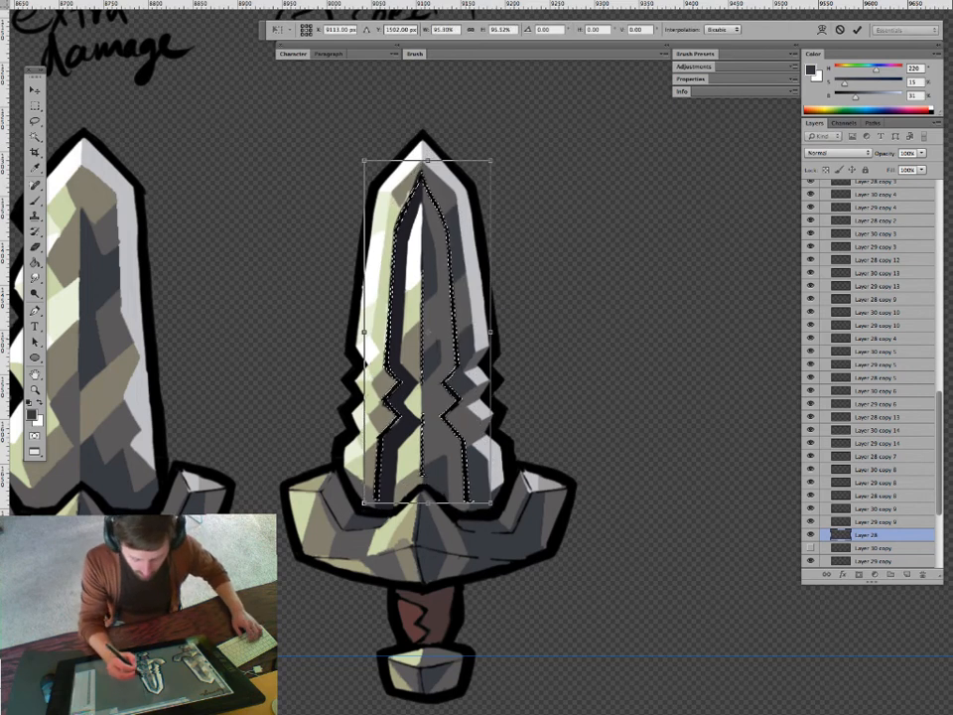
left_click_drag(490, 332, 488, 332)
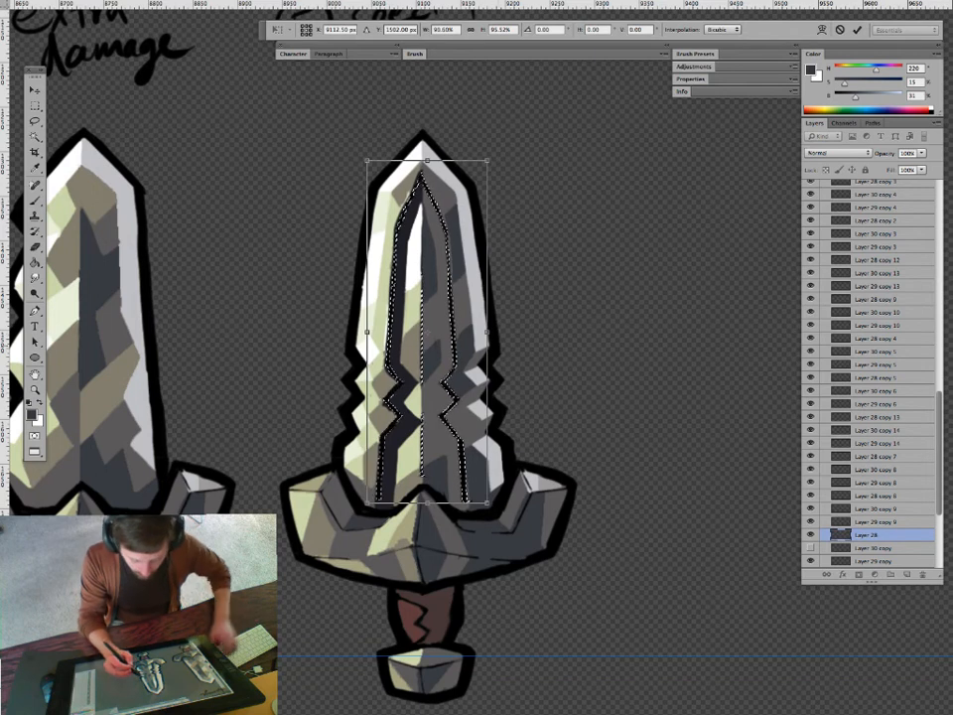
left_click_drag(486, 159, 489, 157)
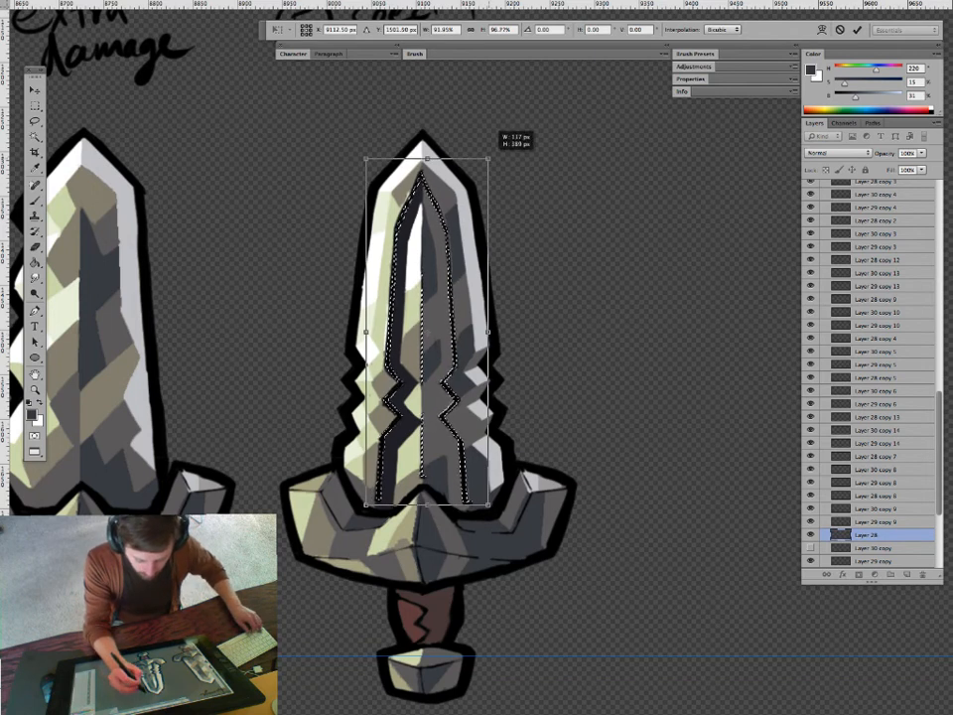
key("Return")
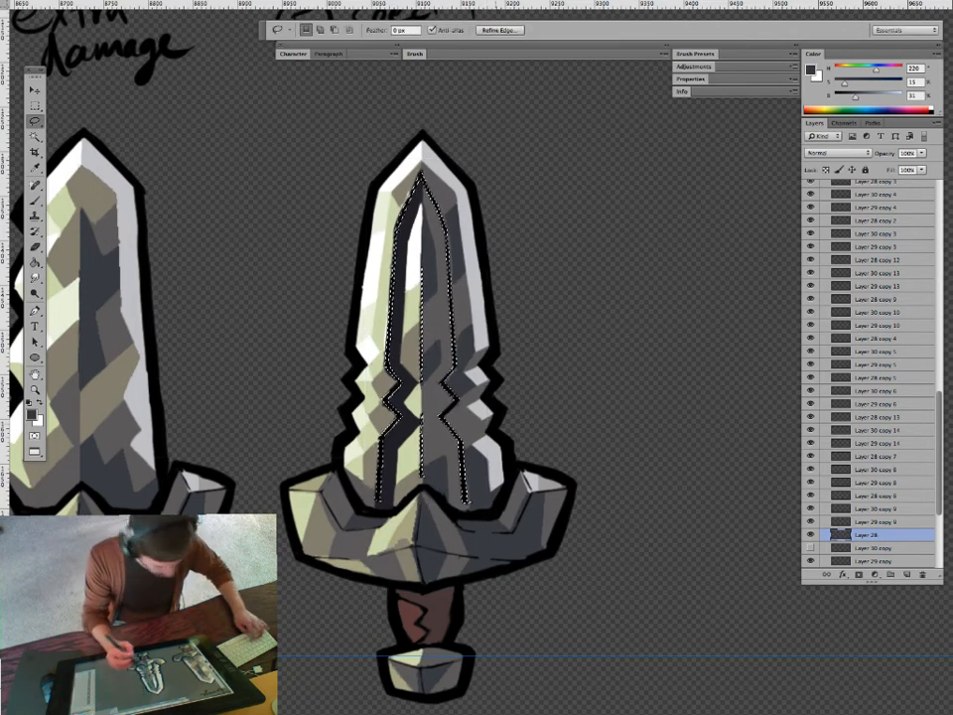
key("ctrl+d")
key("b")
key("d")
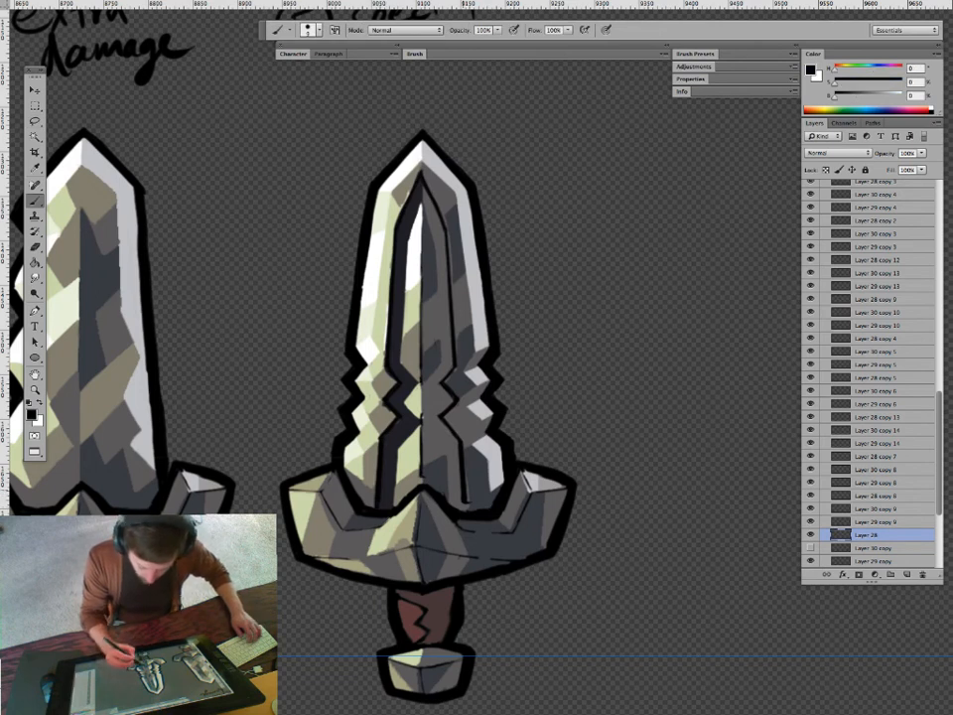
Retouch the facets beside the Special blade's inlay on Layer 29 copy with sampled taupe, using the Brush.
key("e")
key("v")
left_click(386, 412)
key("b")
left_click(386, 411, "alt")
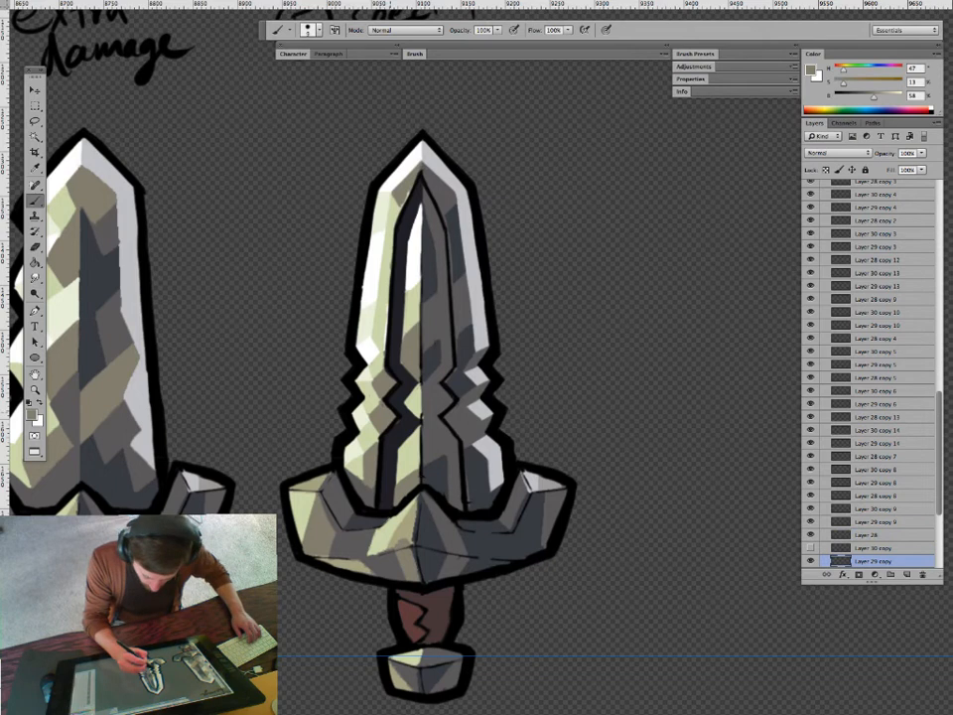
left_click(383, 314, "alt")
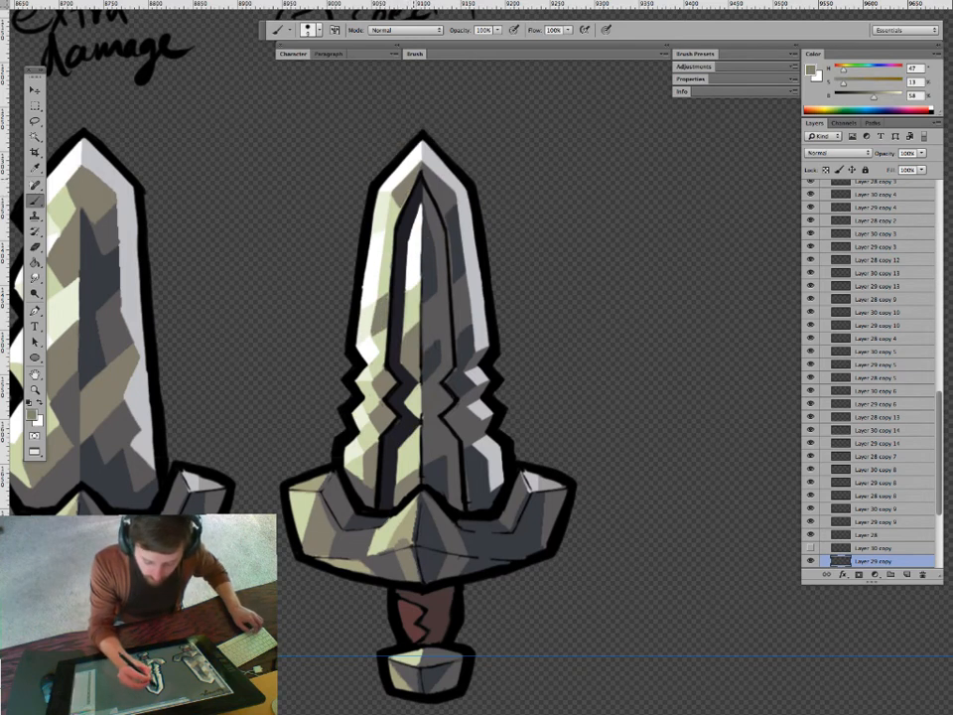
Touch up the facets along the Special blade's inlay and centre line with sampled grey and pale green.
left_click(409, 399, "alt")
left_click(451, 216, "alt")
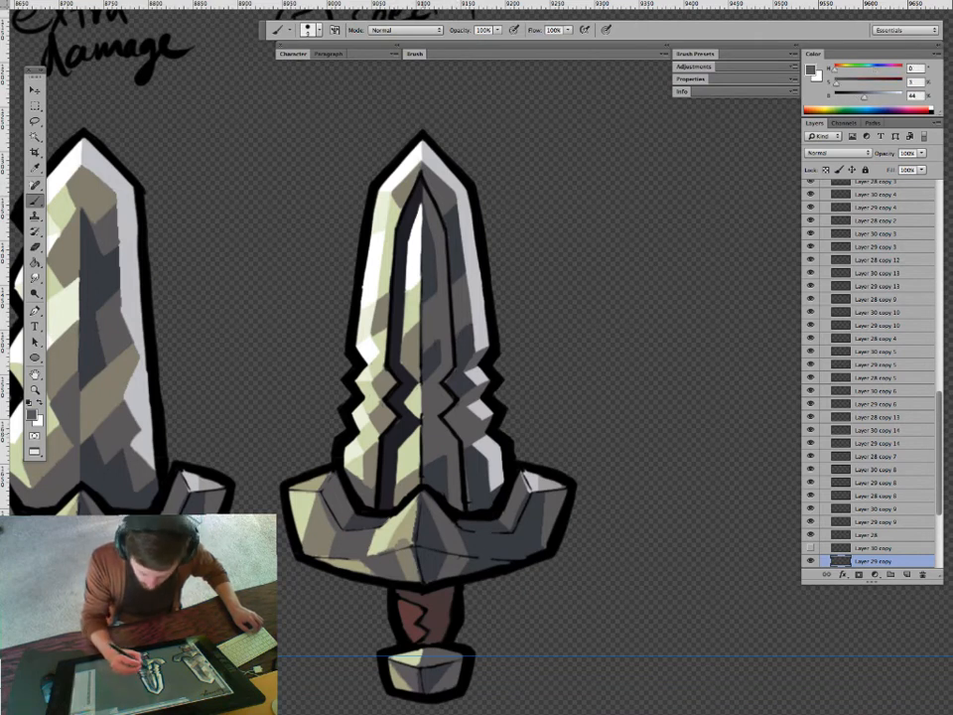
left_click(437, 348, "alt")
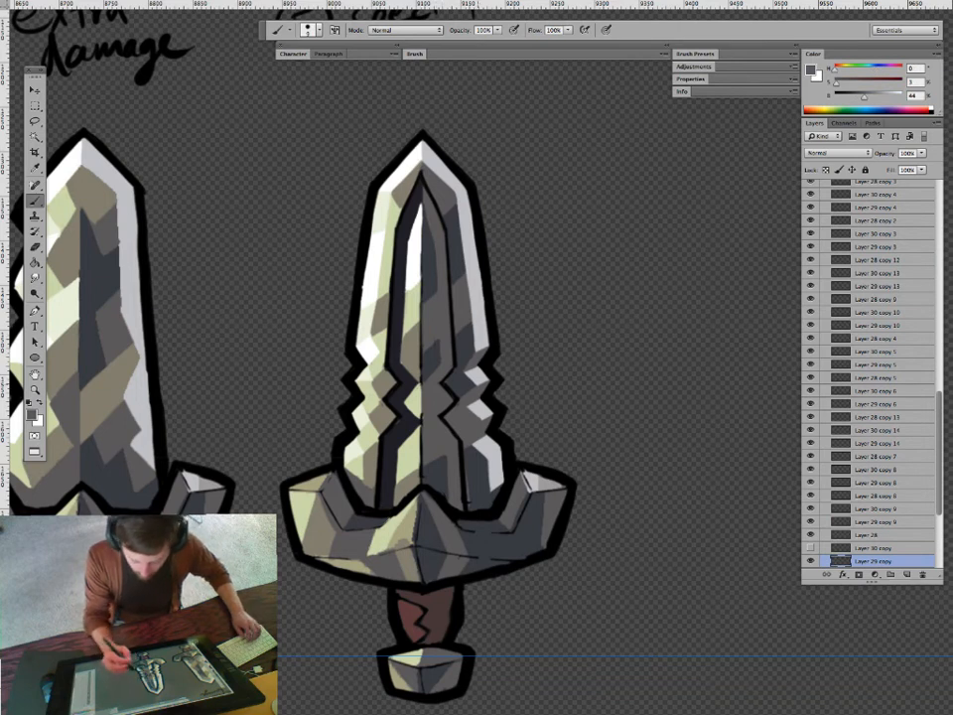
left_click(419, 405, "alt")
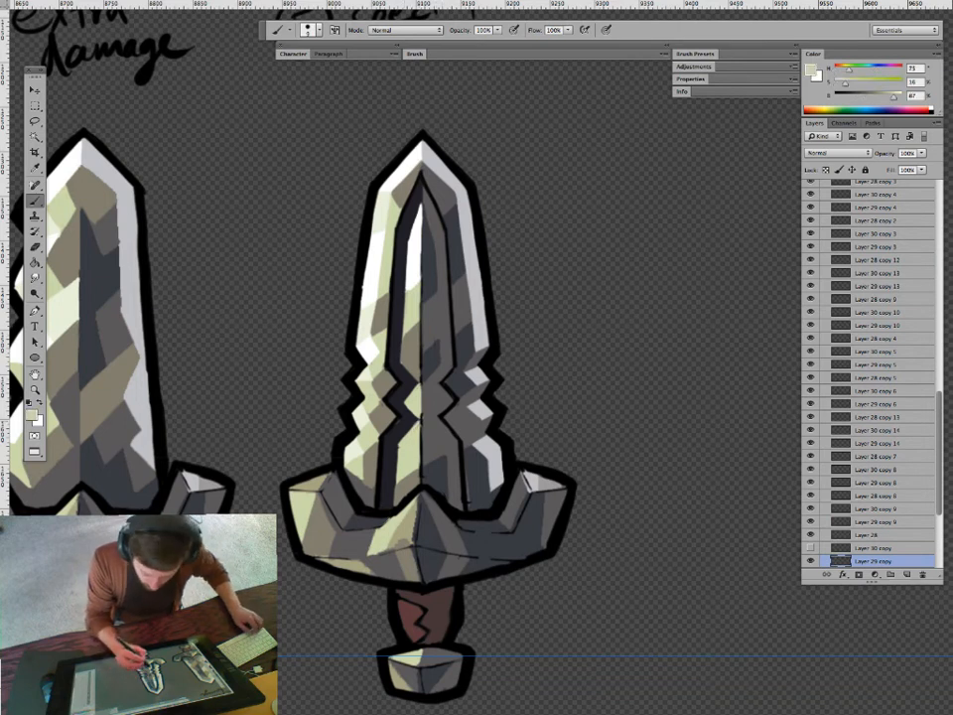
Repaint the facets just beside the centre line in the Special blade's shaded half with sampled grey.
key("z")
left_click_drag(513, 452, 420, 453)
mouse_move(474, 428)
left_mouse_down()
mouse_move(514, 428)
mouse_move(542, 402)
left_mouse_up()
key("b")
left_click(483, 427, "alt")
Make Layer 28, which holds the Special sword's outlines, active and tidy the inlay's lines with the Eraser.
key("z")
key("v")
left_click(444, 434)
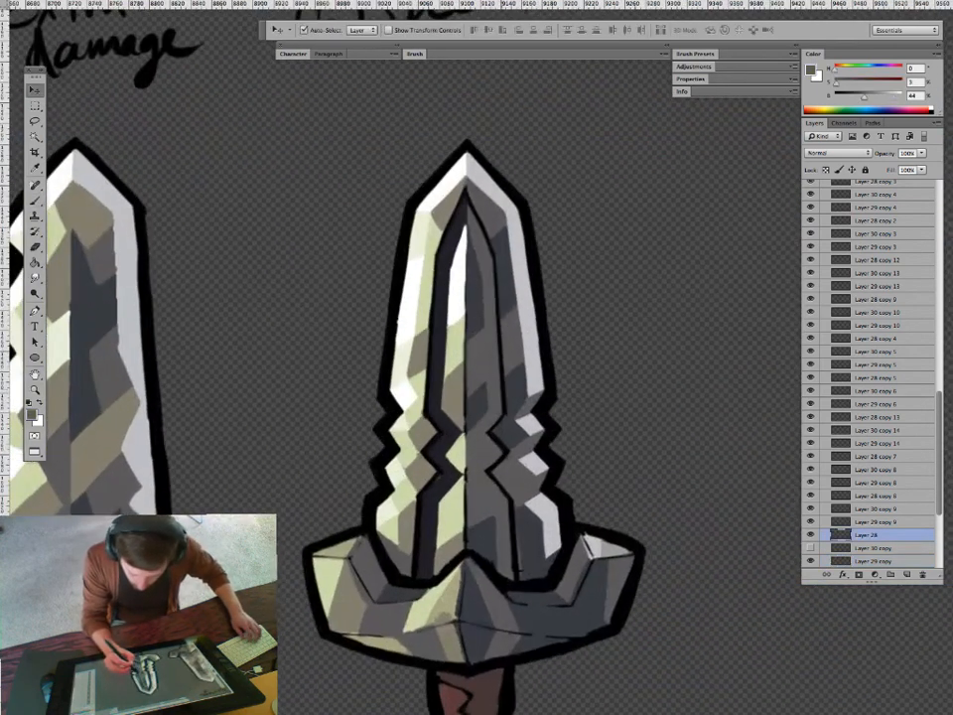
key("e")
Sample the near-black slate from the Special blade's inlay and ready the Brush on Layer 29 copy.
key("z")
mouse_move(526, 469)
left_mouse_down()
mouse_move(427, 470)
mouse_move(512, 459)
mouse_move(521, 471)
left_mouse_up()
key("b")
left_click(488, 464, "alt")
key("v")
left_click(489, 463)
key("b")
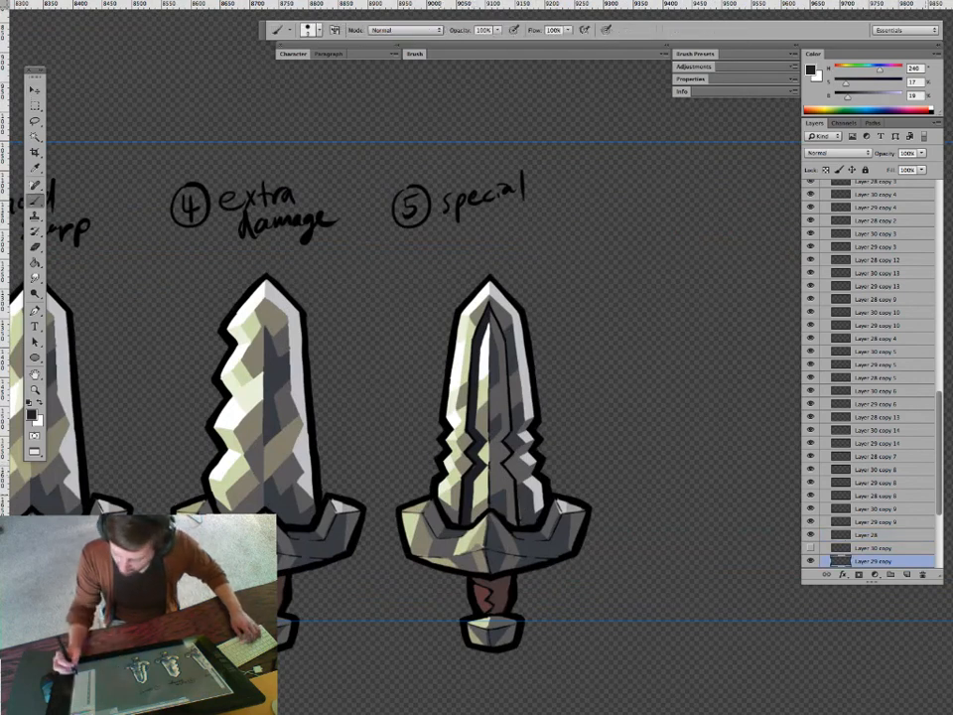
Show the hidden Layer 30 copy overlay and touch up the tan groove stripe on the special sword's blade.
left_click(810, 548)
key("z")
left_click_drag(514, 436, 571, 436)
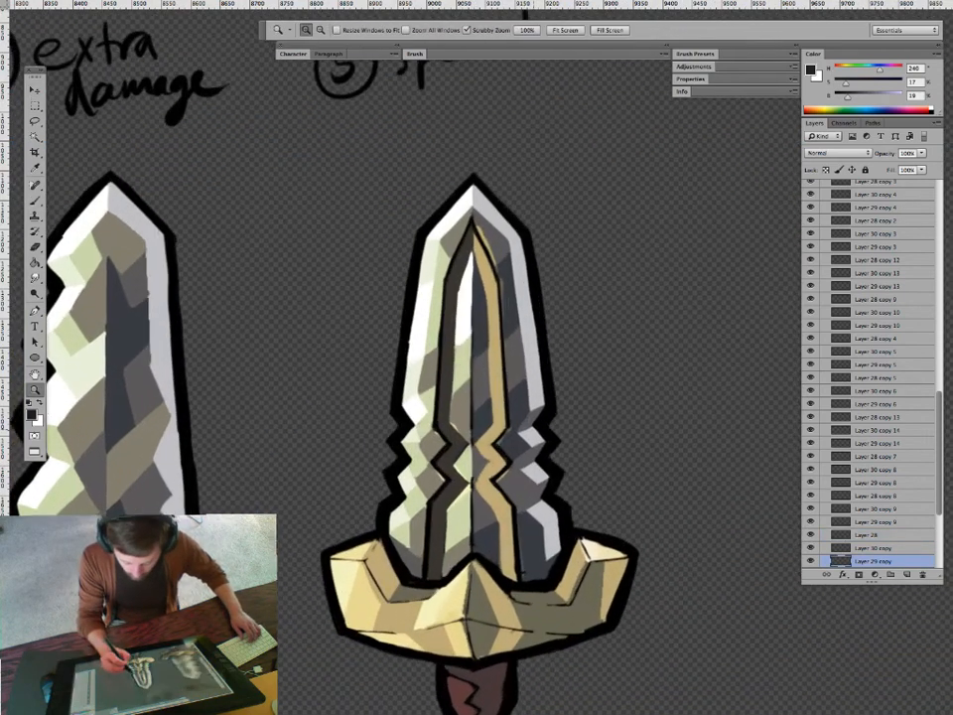
key("e")
left_click(454, 429, "super")
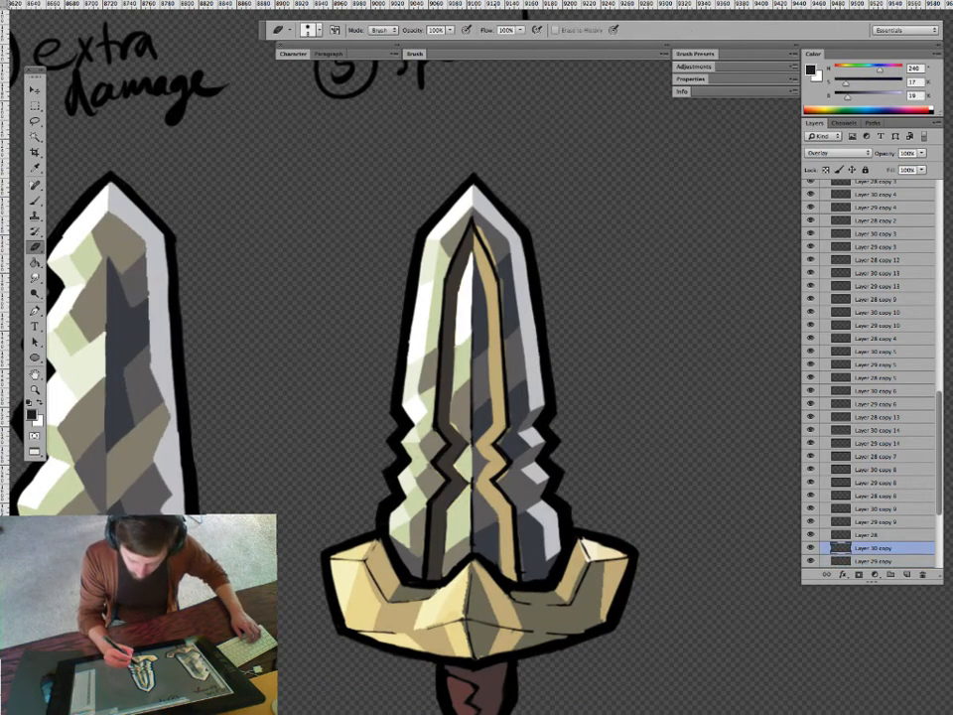
key("b")
left_click(490, 468, "alt")
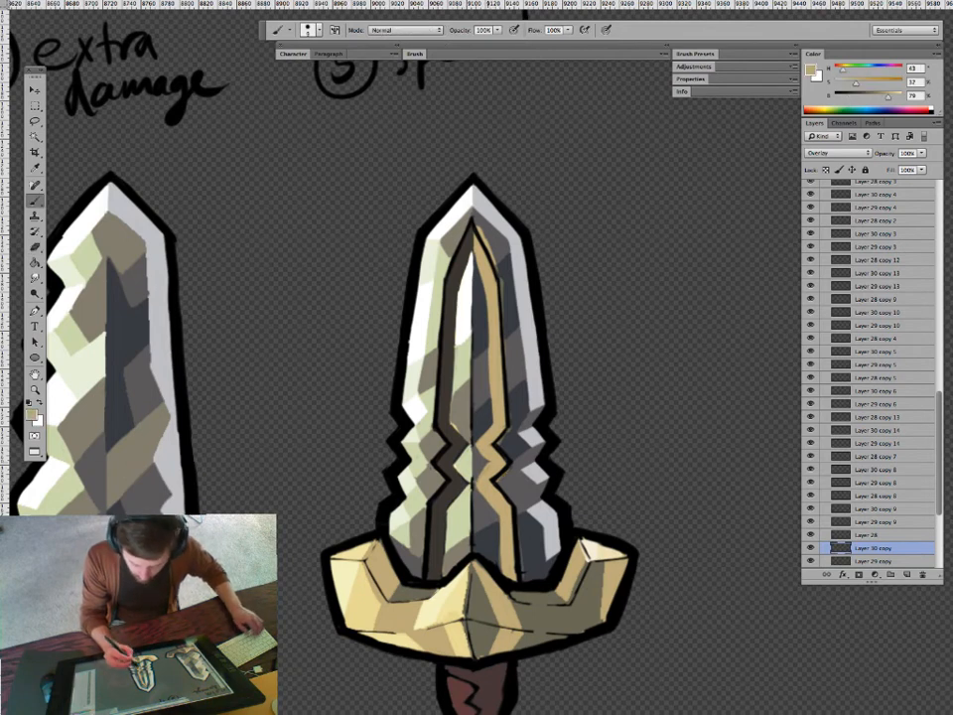
key("e")
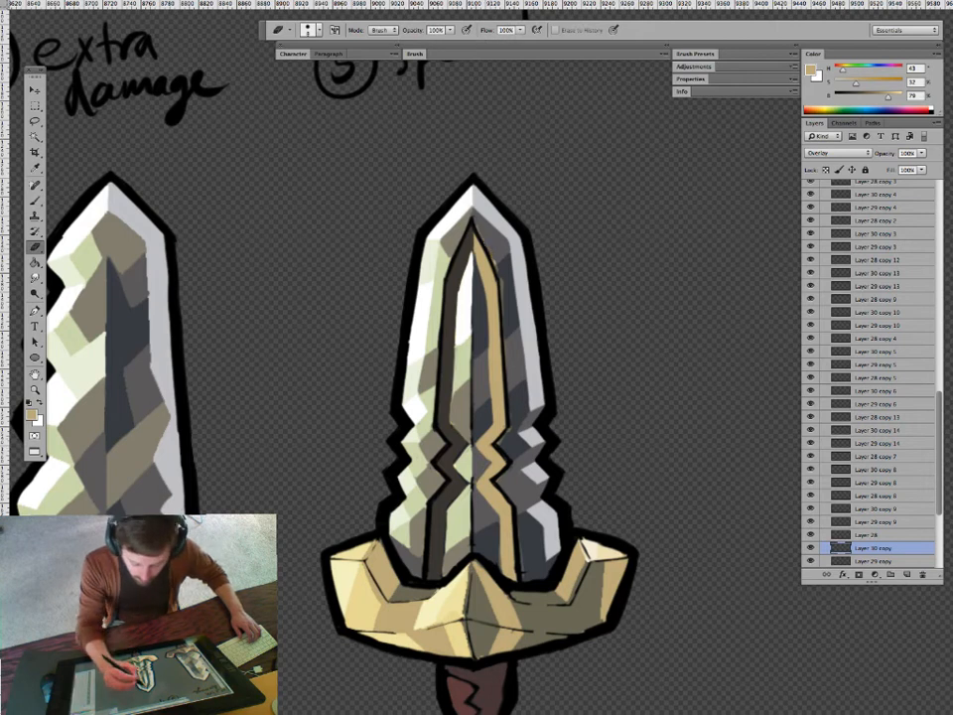
key("b")
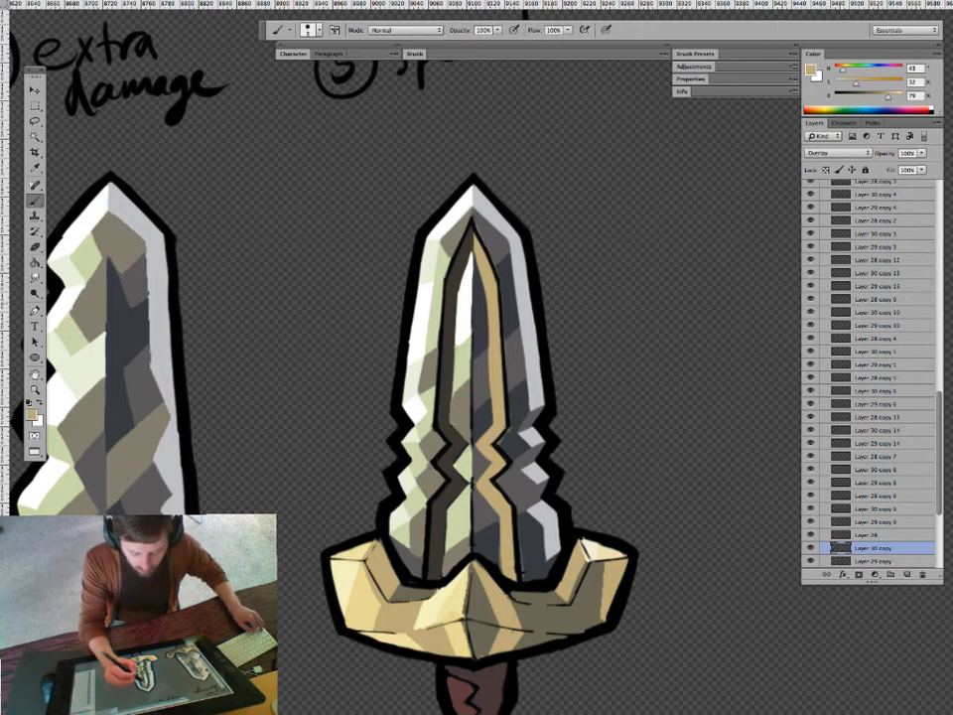
Compare the special sword's colouring with the other weapons and material swatches across the whole sheet.
key("z")
left_click_drag(527, 425, 412, 426)
left_click_drag(518, 462, 386, 486)
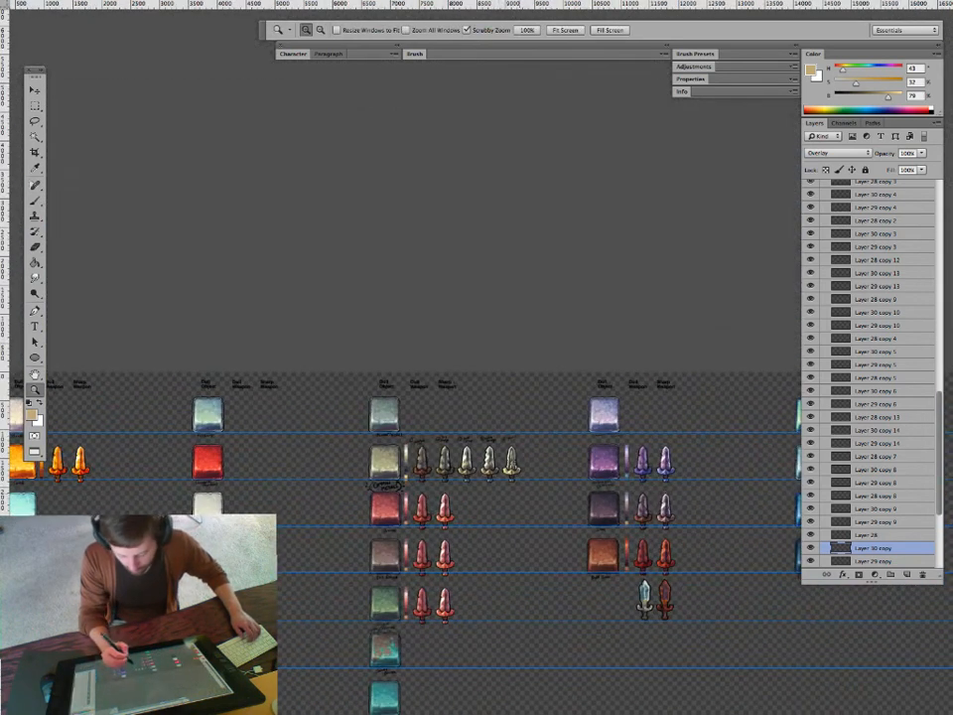
left_click_drag(511, 487, 472, 514)
left_click_drag(518, 487, 487, 492)
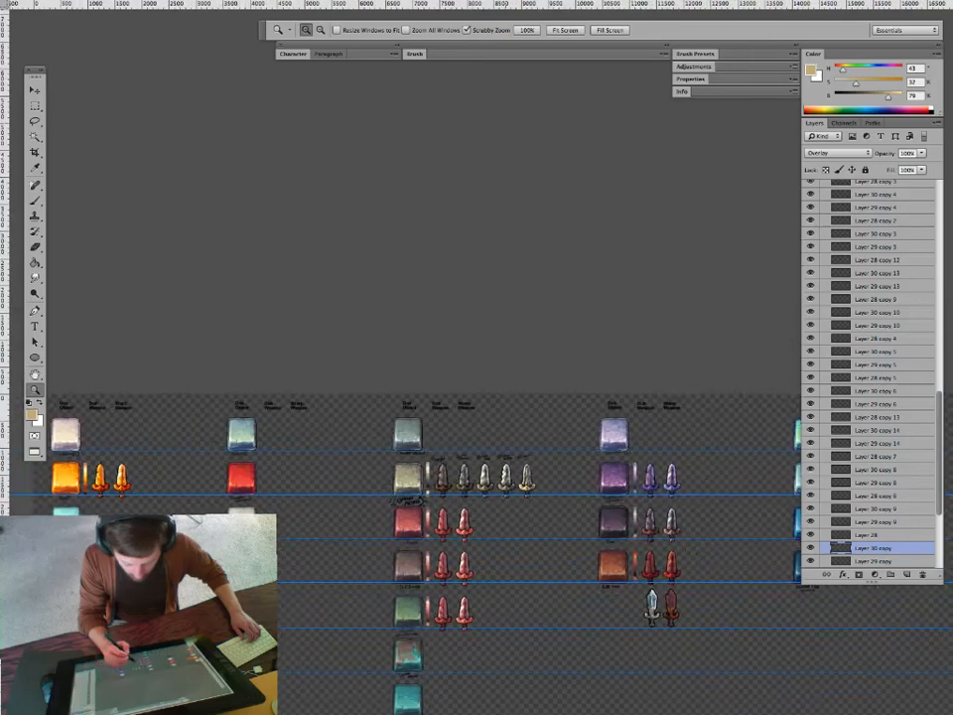
left_click_drag(557, 549, 538, 493)
left_click_drag(518, 425, 616, 426)
mouse_move(447, 309)
left_mouse_down()
mouse_move(477, 309)
mouse_move(454, 305)
left_mouse_up()
On Layer 29 copy, outline and fill a white highlight on the right half of the inner blade's tip.
left_click(472, 437)
key("b")
left_click(429, 318, "alt")
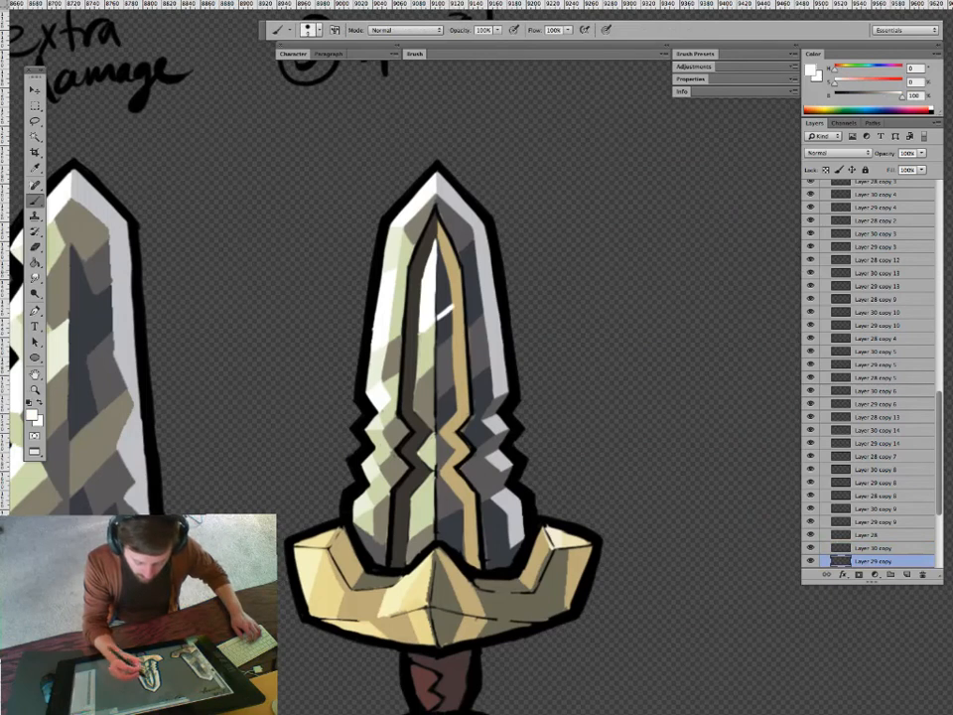
left_click_drag(437, 243, 452, 308)
key("g")
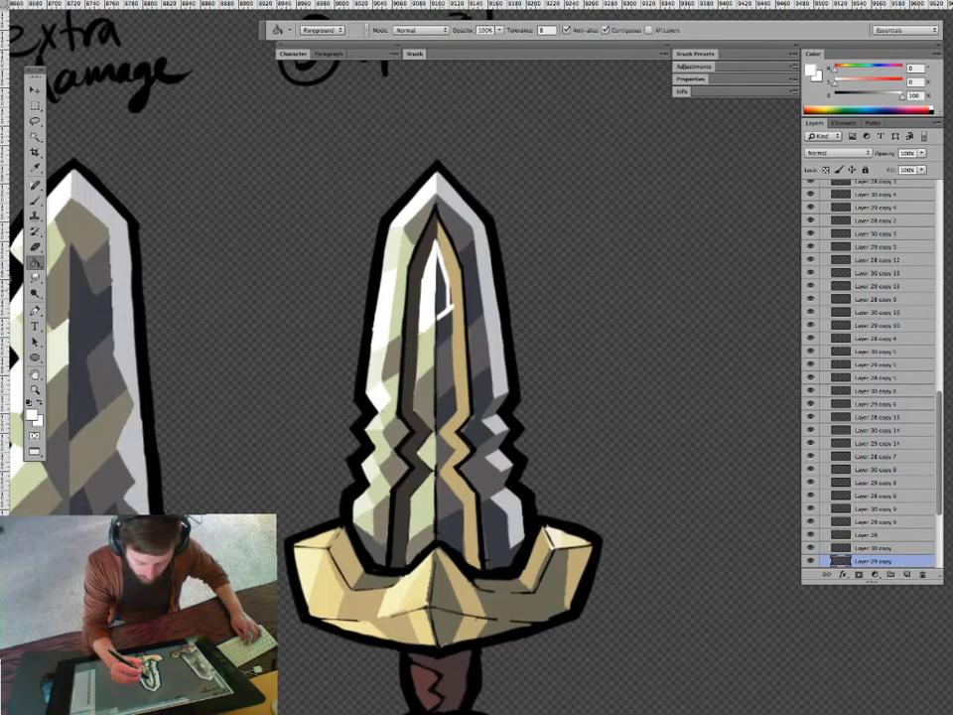
left_click(443, 296)
key("b")
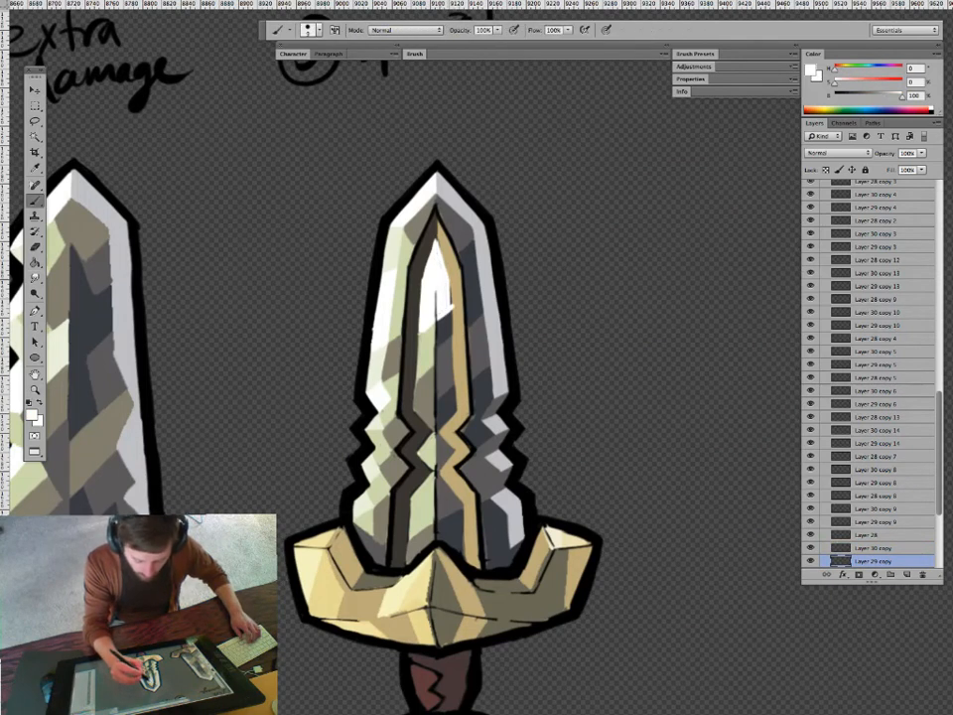
Hide Layer 30 copy and fill a pale green band across the inner blade's right half below the white highlight.
left_click(459, 316, "alt")
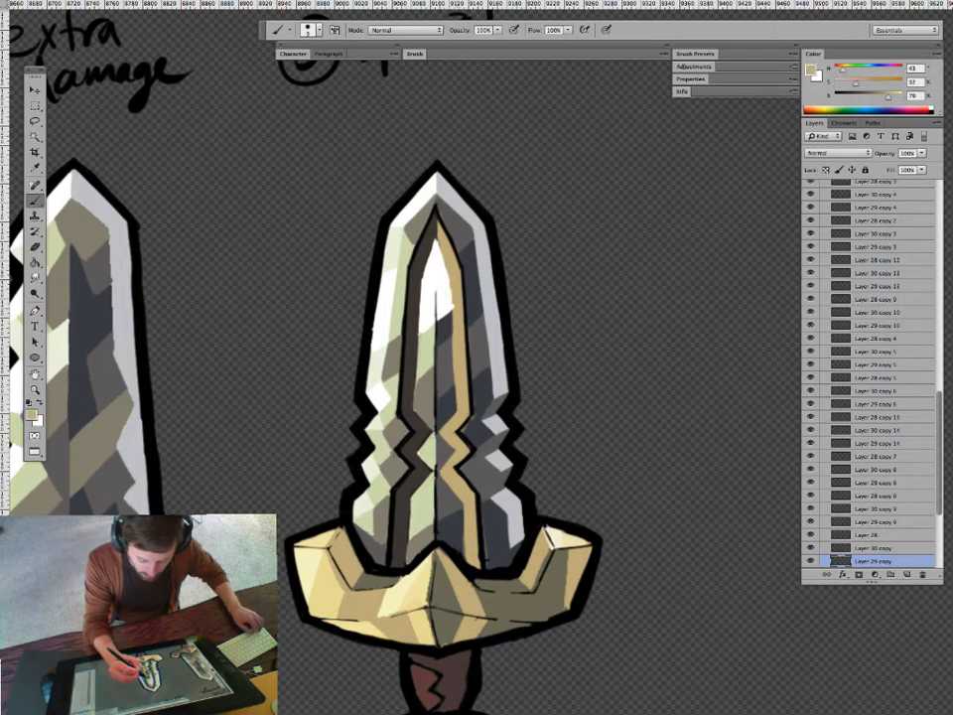
key("v")
left_click(459, 316)
left_click(811, 548)
left_click(459, 323)
key("b")
left_click(344, 236, "alt")
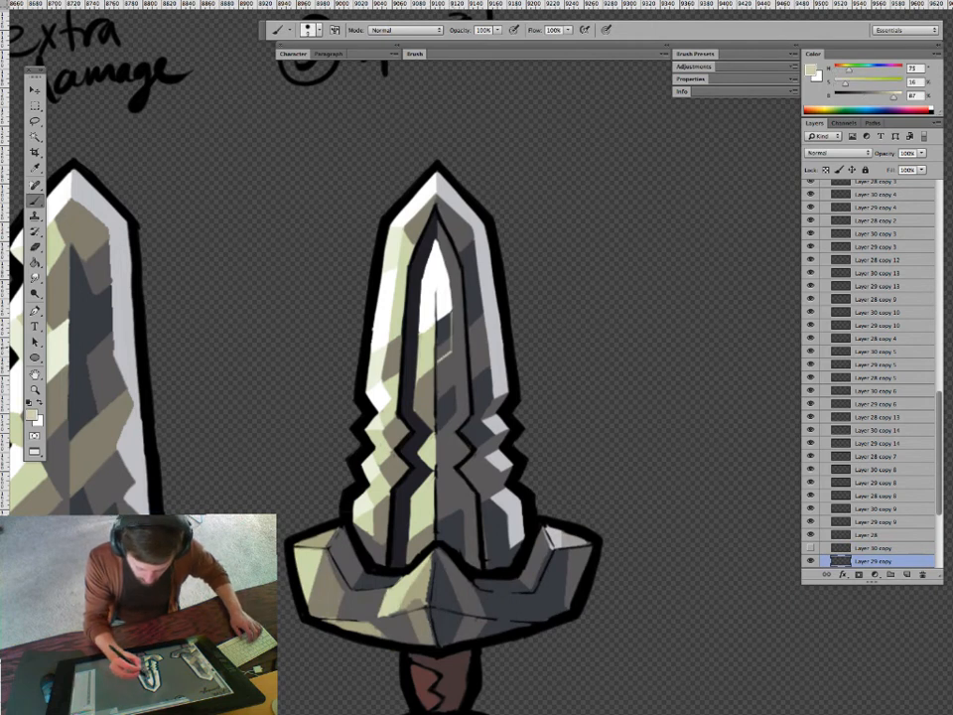
key("g")
left_click(444, 341)
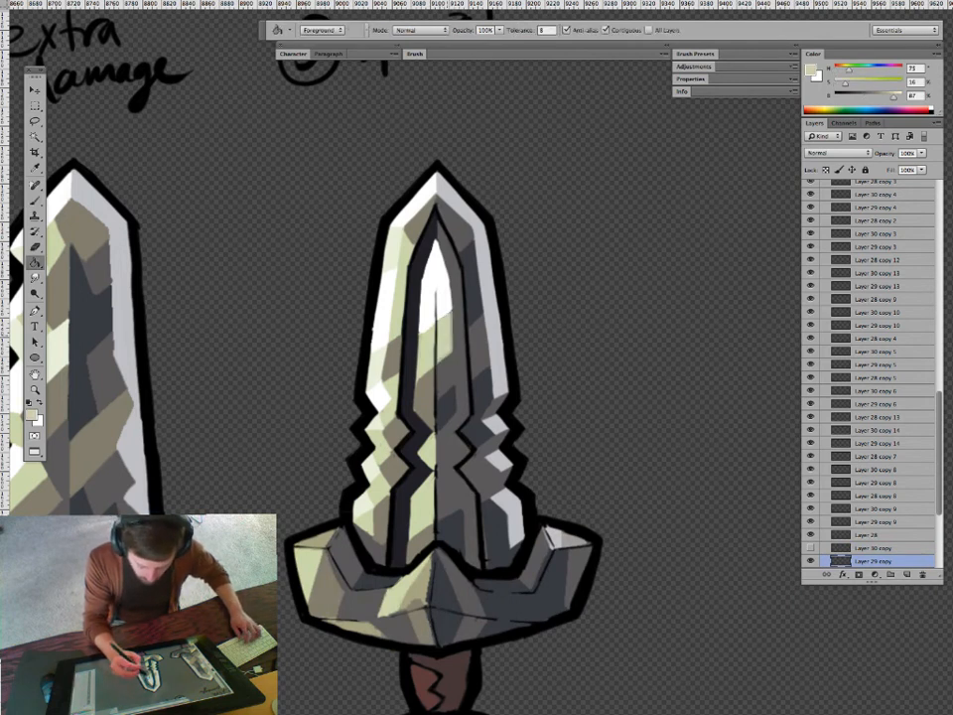
Extend the grey-brown facet across the inner blade's right half below the pale green band.
key("b")
left_click(429, 381, "alt")
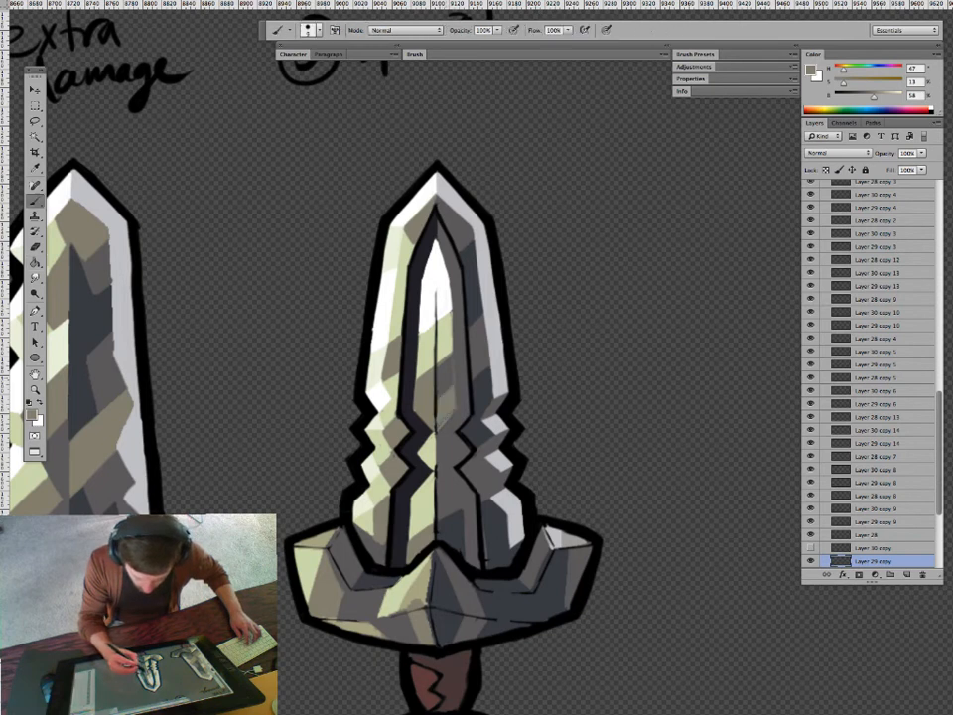
key("b")
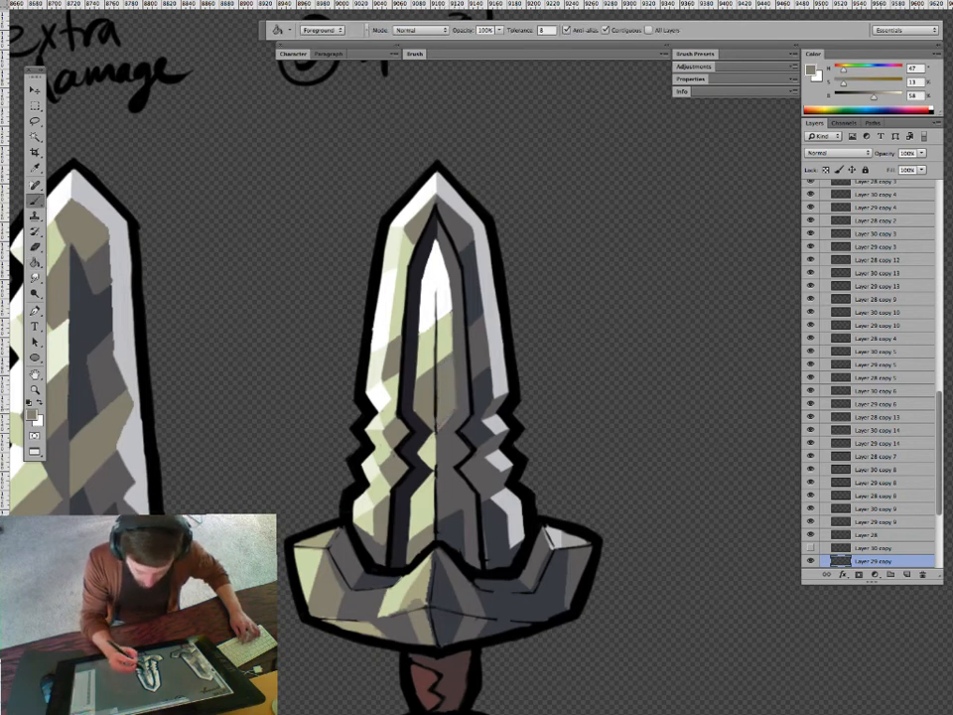
Erase the black centre line from the upper part of the inner blade on Layer 28.
left_click(526, 487, "super")
key("e")
left_click_drag(435, 217, 437, 398)
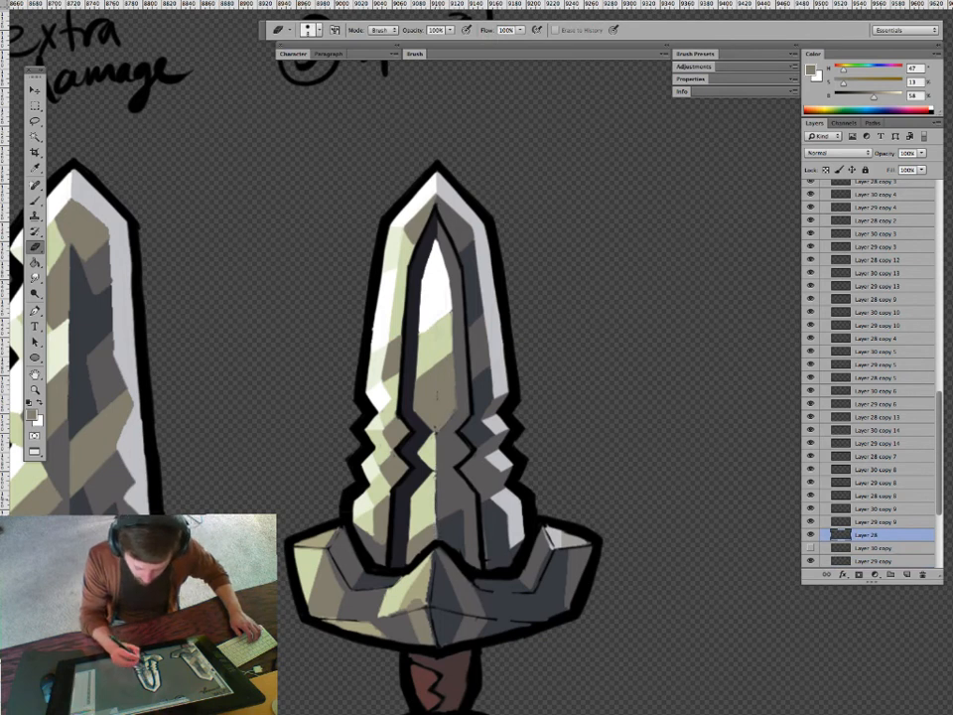
On Layer 29 copy, complete the diamond at the inner blade's narrow section in the sampled pale green.
left_click(433, 437, "super")
key("b")
left_click(433, 442, "alt")
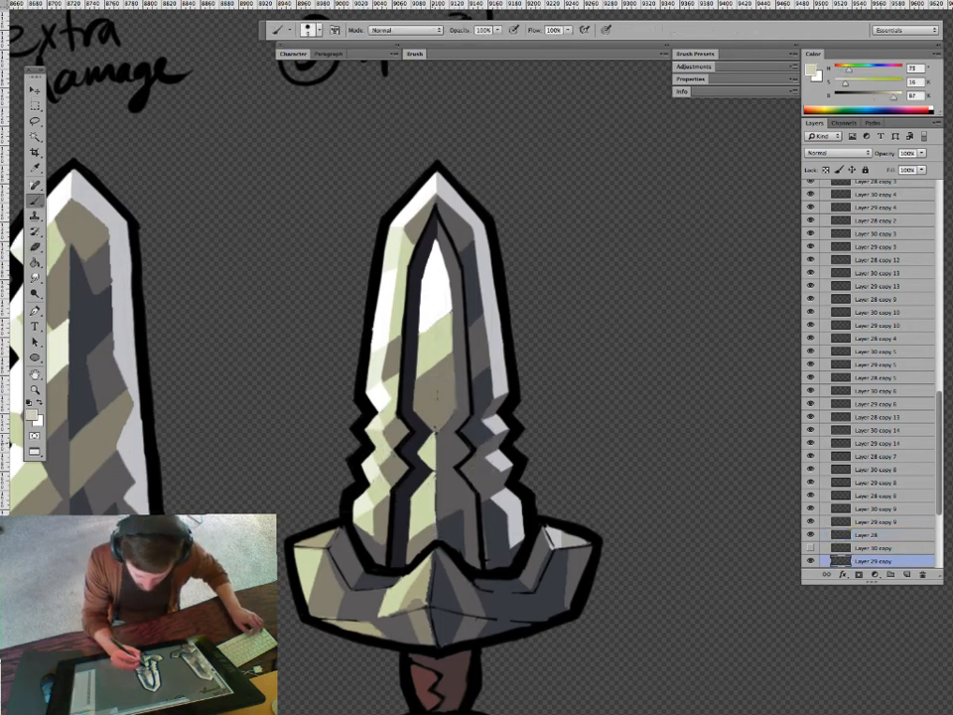
key("g")
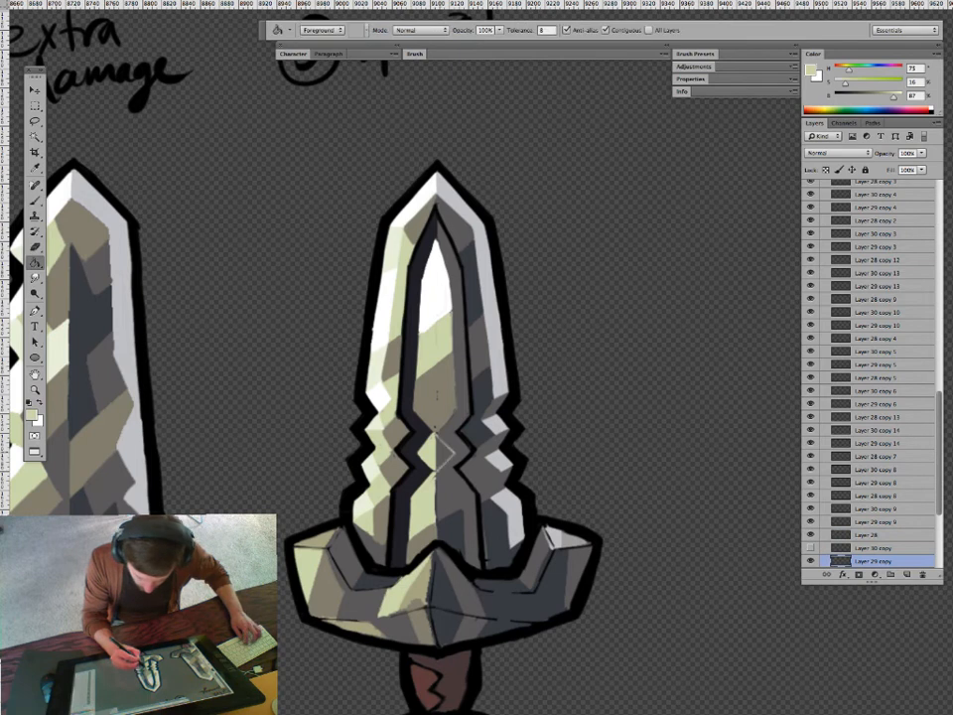
Fill the right half of the inner blade's facet below the diamond with the sampled pale green.
key("b")
left_click(437, 397, "alt")
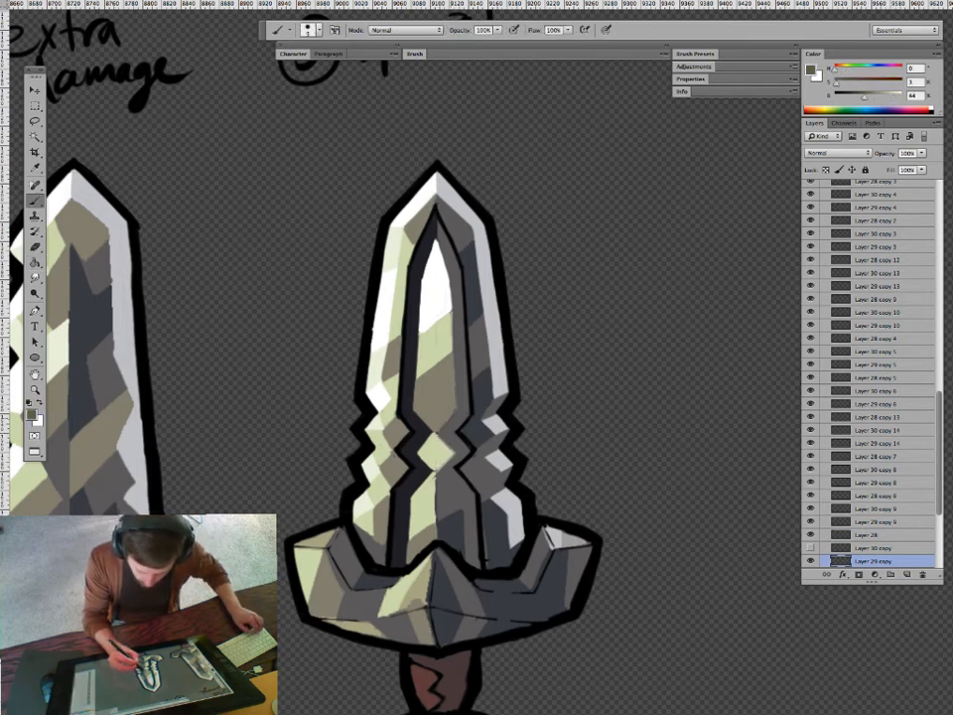
left_click(434, 459, "alt")
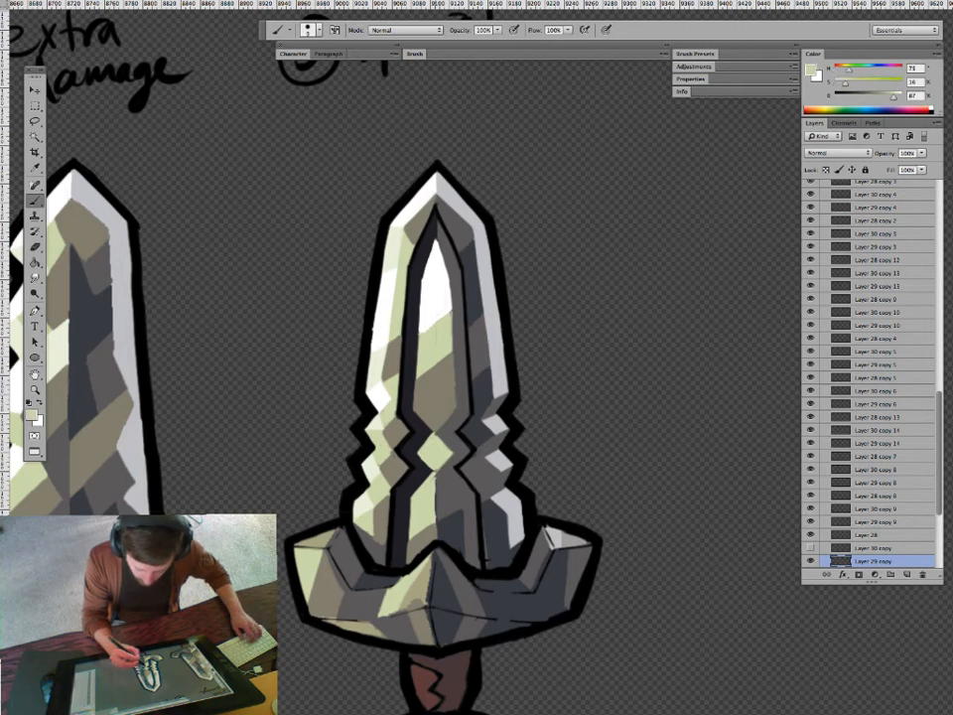
mouse_move(436, 475)
left_mouse_down()
mouse_move(459, 500)
mouse_move(436, 522)
left_mouse_up()
key("g")
left_click(445, 499)
key("b")
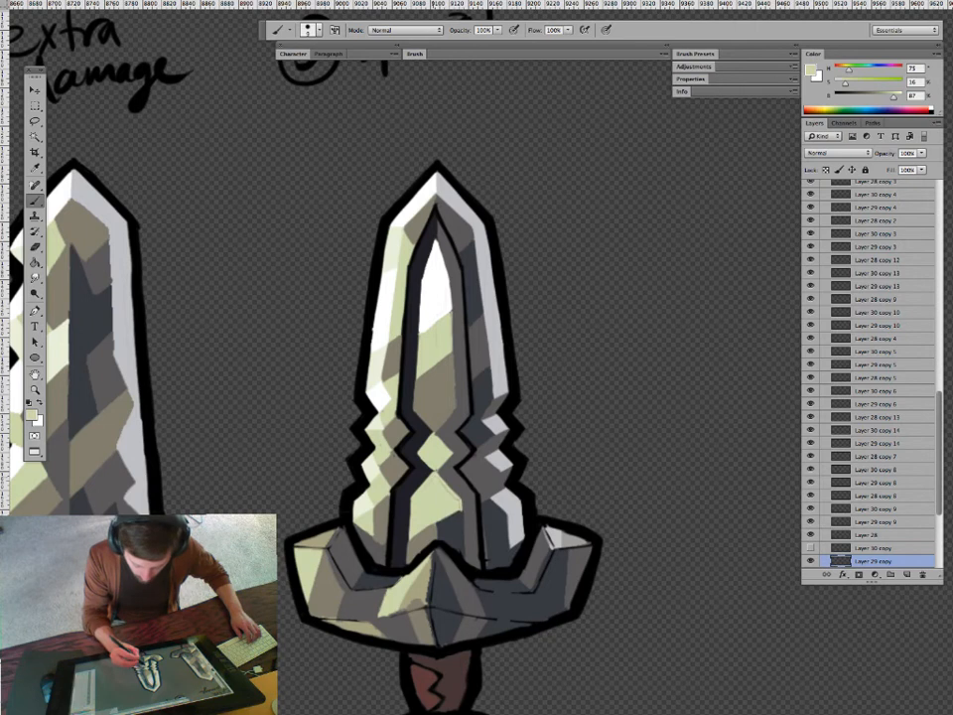
Shade the lower edge of the inner blade just above the guard with a sampled grey.
left_click(434, 532, "alt")
key("g")
left_click(461, 581)
key("b")
key("ctrl+z")
key("g")
key("b")
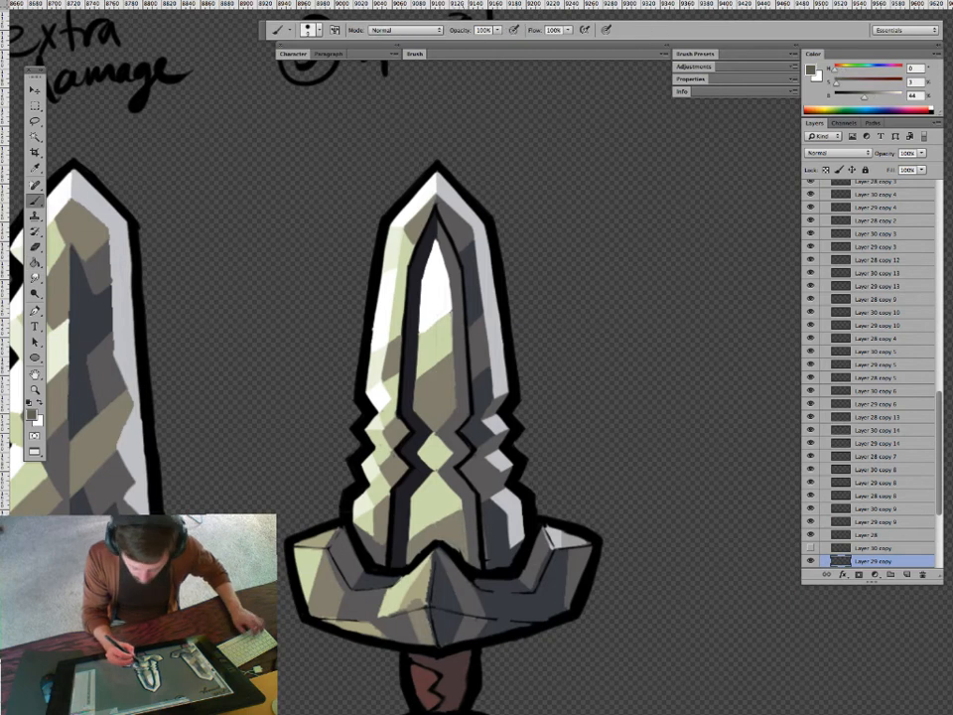
left_click(512, 594, "alt")
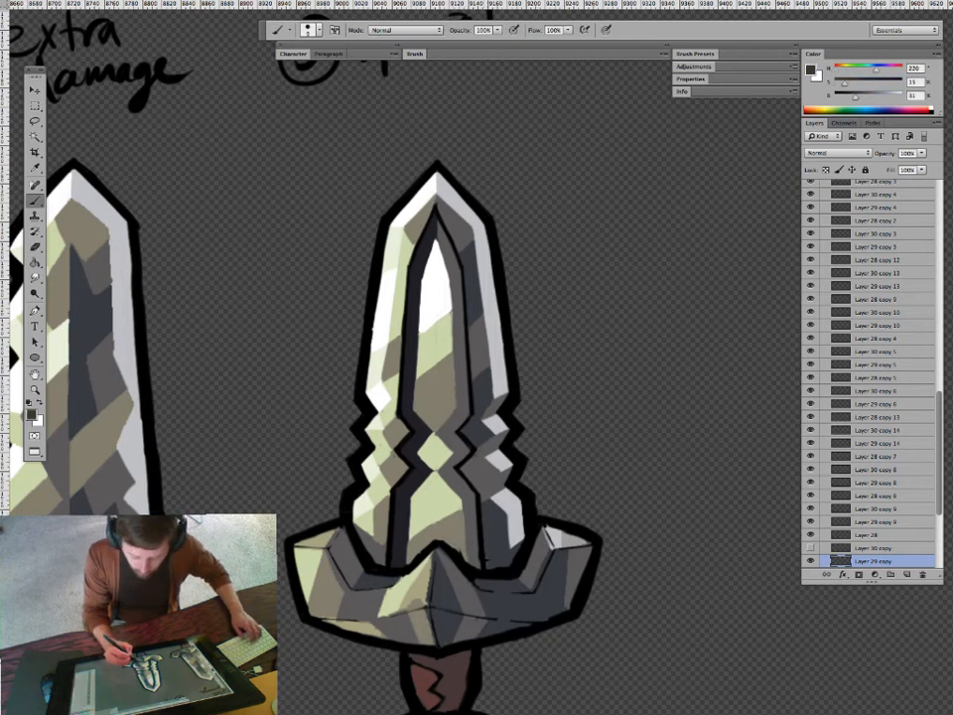
Paint a pale green diagonal facet into the grey-brown area above the inner blade's diamond.
left_click(441, 415, "alt")
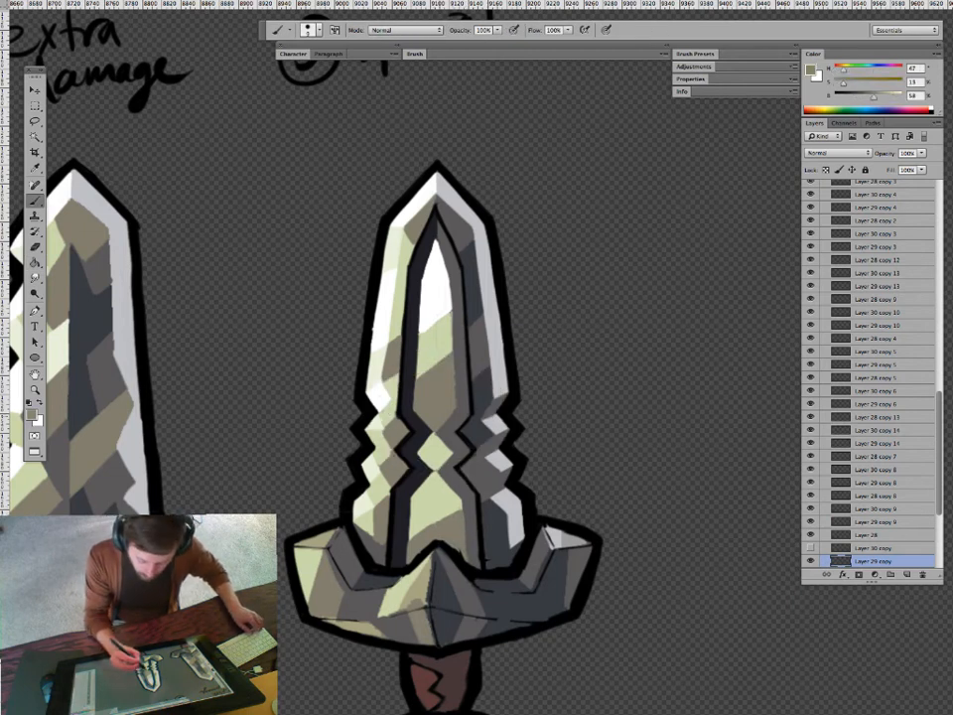
left_click(427, 451, "alt")
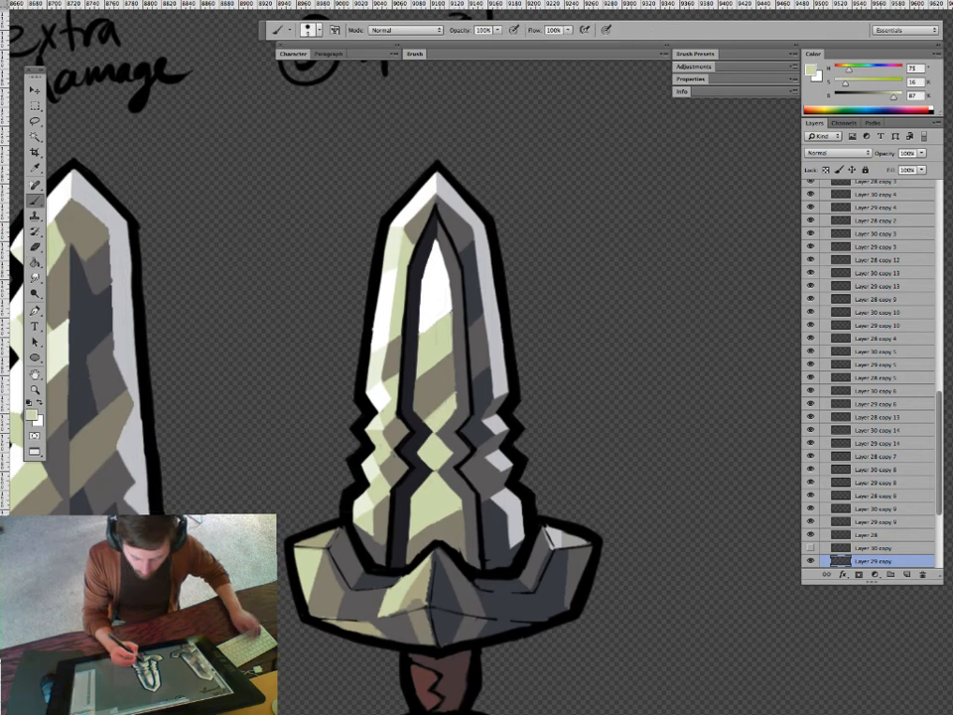
left_click(435, 382, "alt")
Show and select Layer 30 copy, then sample the grooves' tan and dark brown as background and foreground colours.
left_click(486, 480, "alt+super")
left_click(486, 480, "alt+super")
left_click(486, 481, "alt+super")
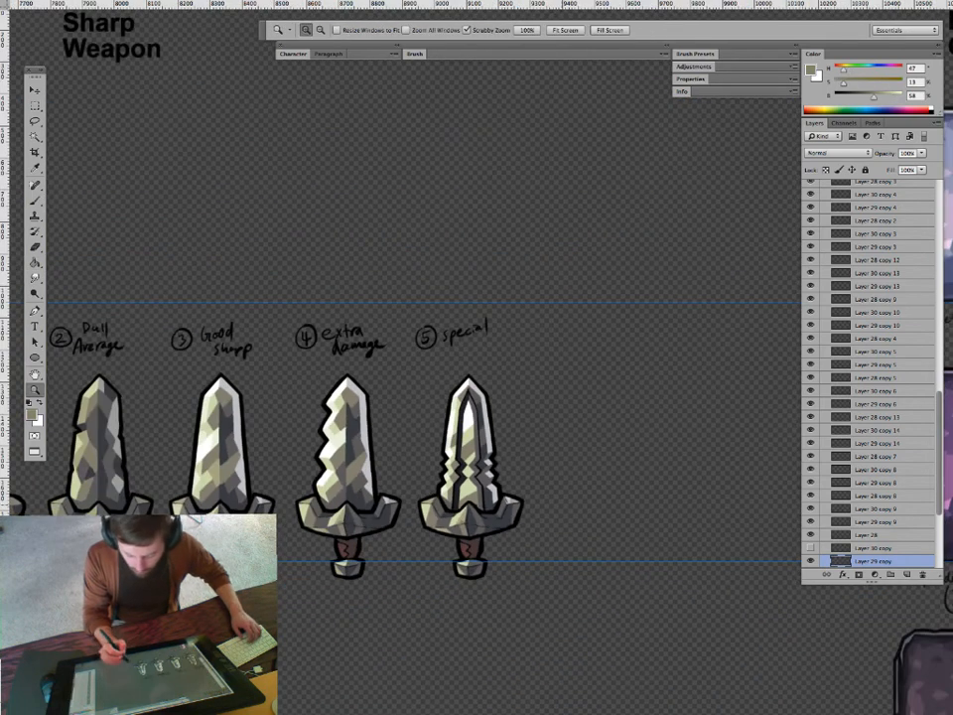
left_click_drag(483, 476, 552, 476)
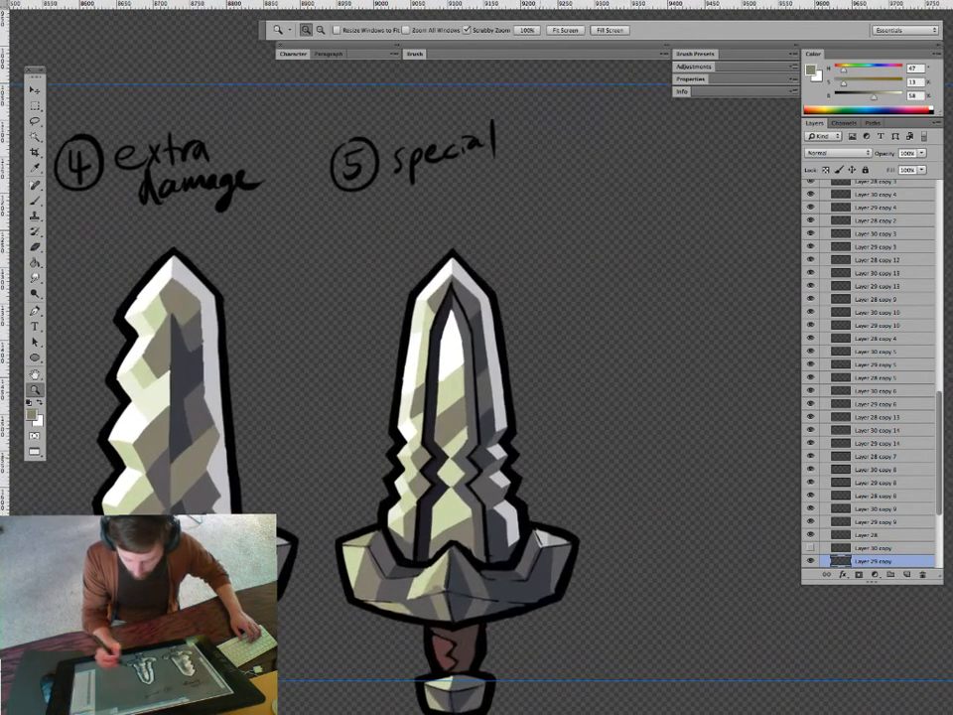
left_click(811, 549)
left_click(462, 460, "alt")
key("x")
left_click(454, 421)
key("g")
key("x")
left_click(432, 426, "alt")
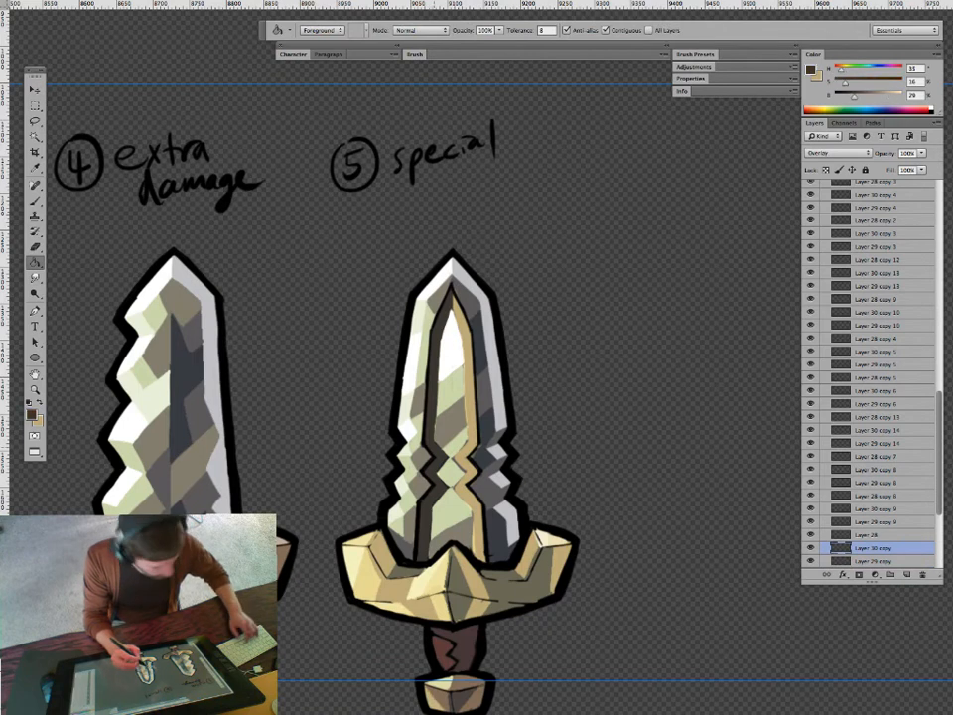
Lasso the special sword's blade, clear the overlay colour inside it from Layer 30 copy, and make Layer 29 copy active.
key("l")
mouse_move(443, 258)
left_mouse_down()
mouse_move(392, 446)
mouse_move(402, 534)
left_mouse_up()
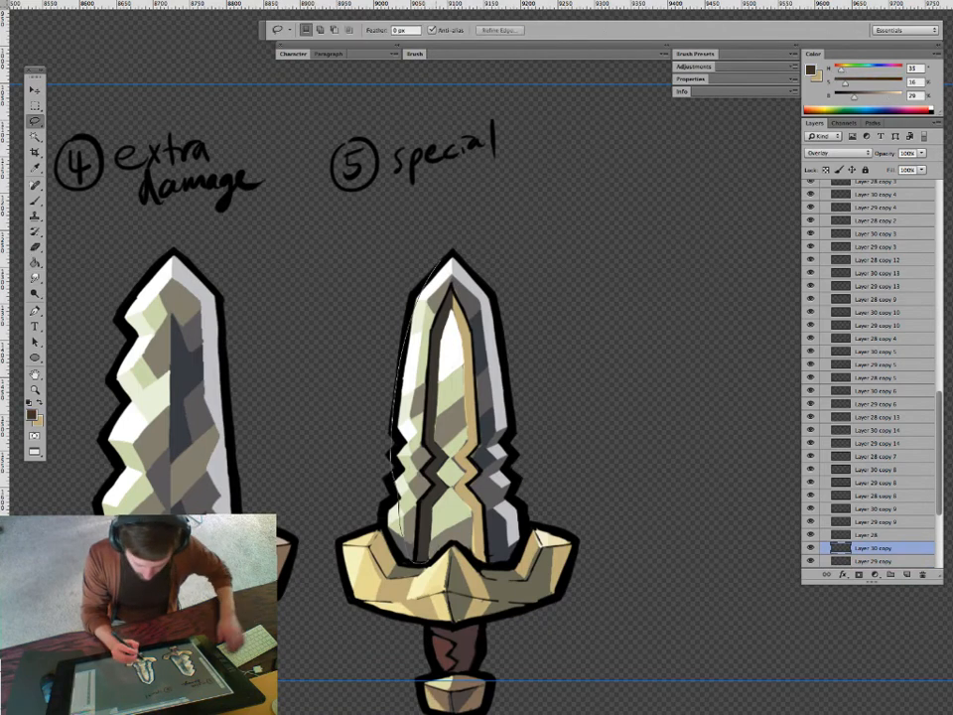
left_click_drag(490, 565, 444, 256)
key("Delete")
key("super+d")
key("v")
left_click(474, 422)
Fill the blade's right groove with the sampled tan on Layer 29 copy.
key("g")
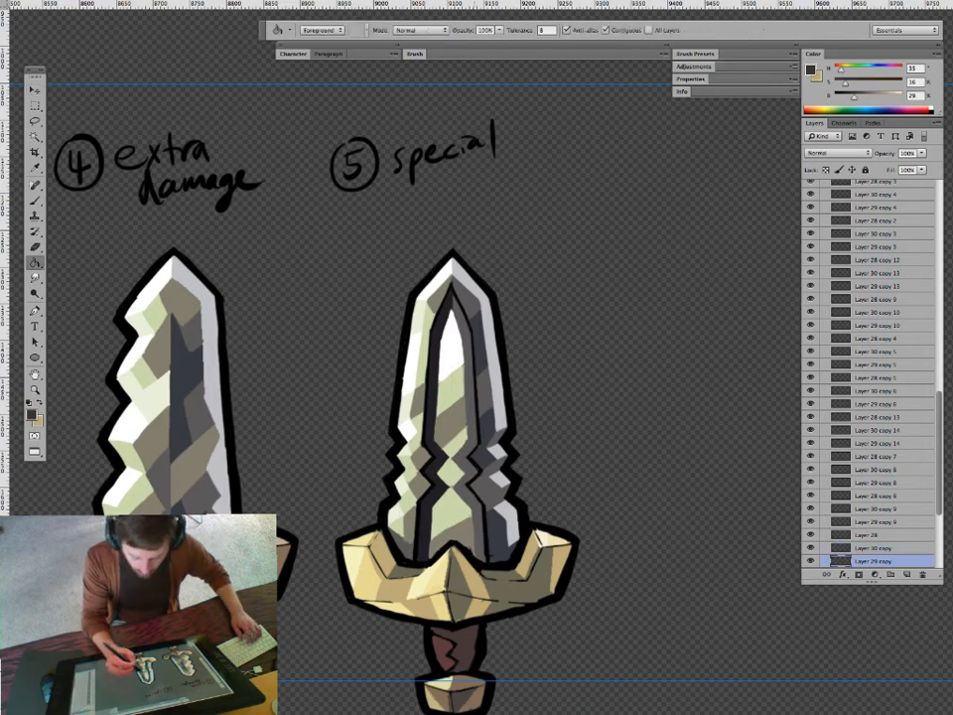
key("b")
key("x")
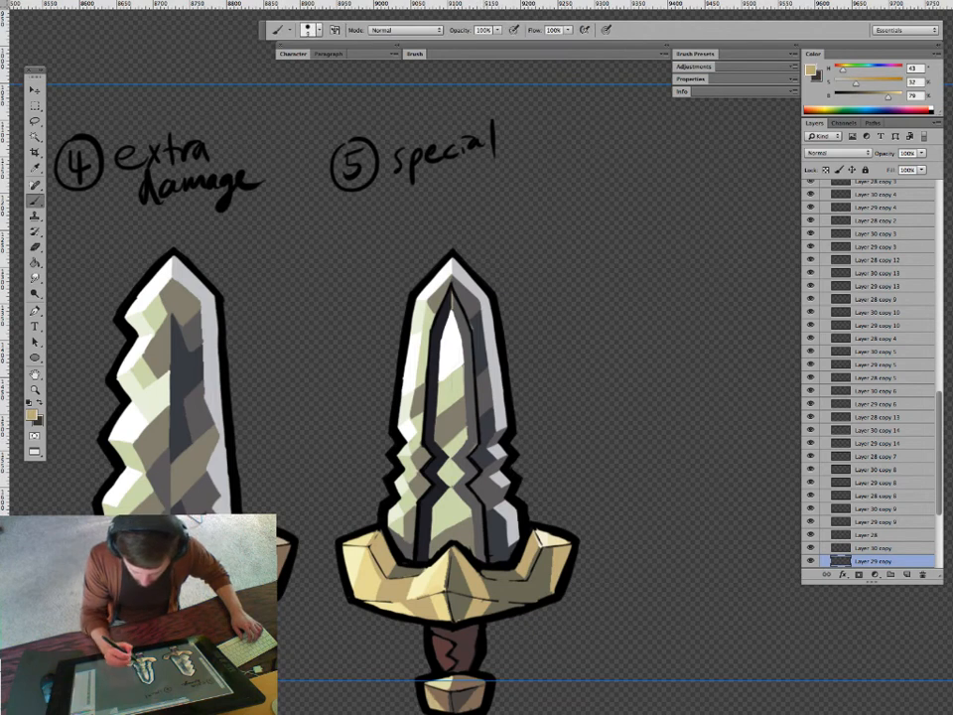
key("g")
left_click(452, 378)
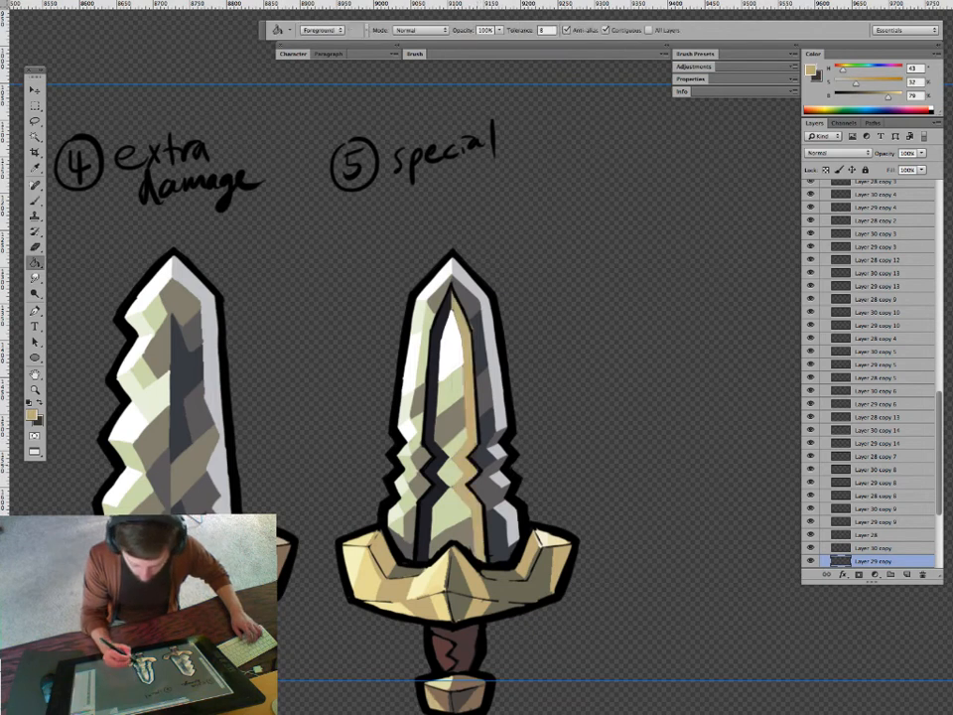
Fill the left and right grooves of the special sword's blade with the sampled dark brown.
key("b")
key("x")
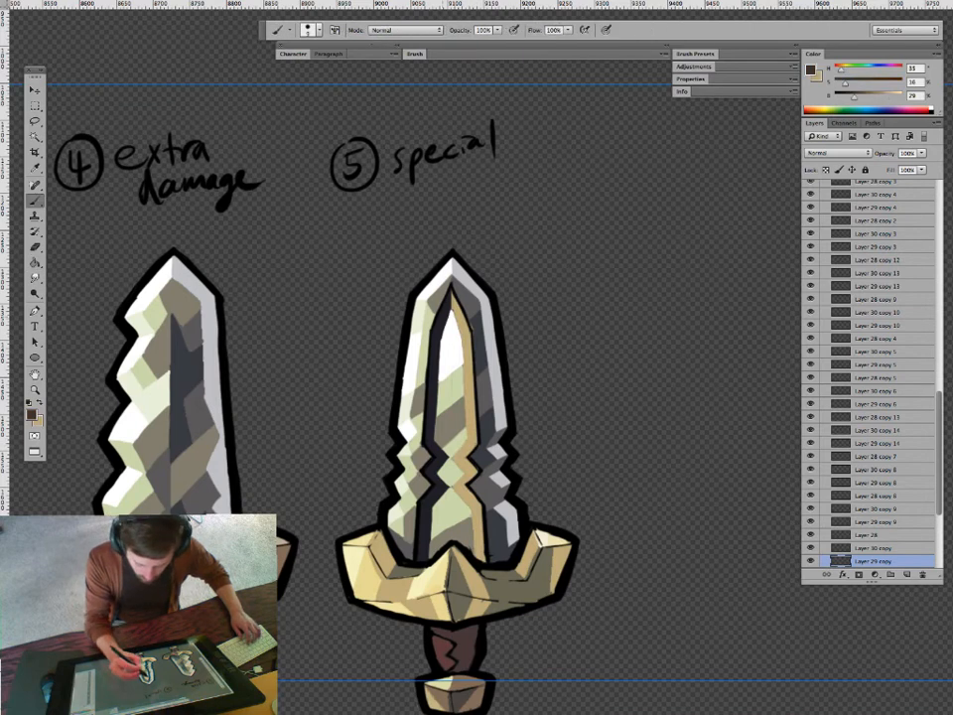
key("g")
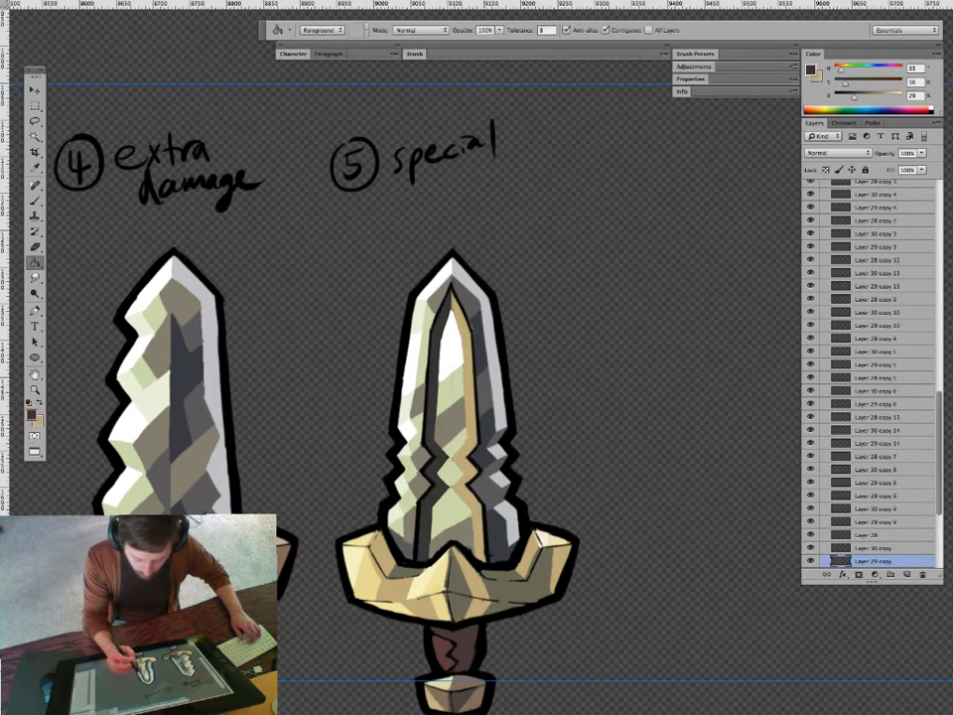
key("z")
mouse_move(477, 479)
left_mouse_down()
mouse_move(342, 479)
mouse_move(618, 485)
left_mouse_up()
key("g")
left_click(510, 446)
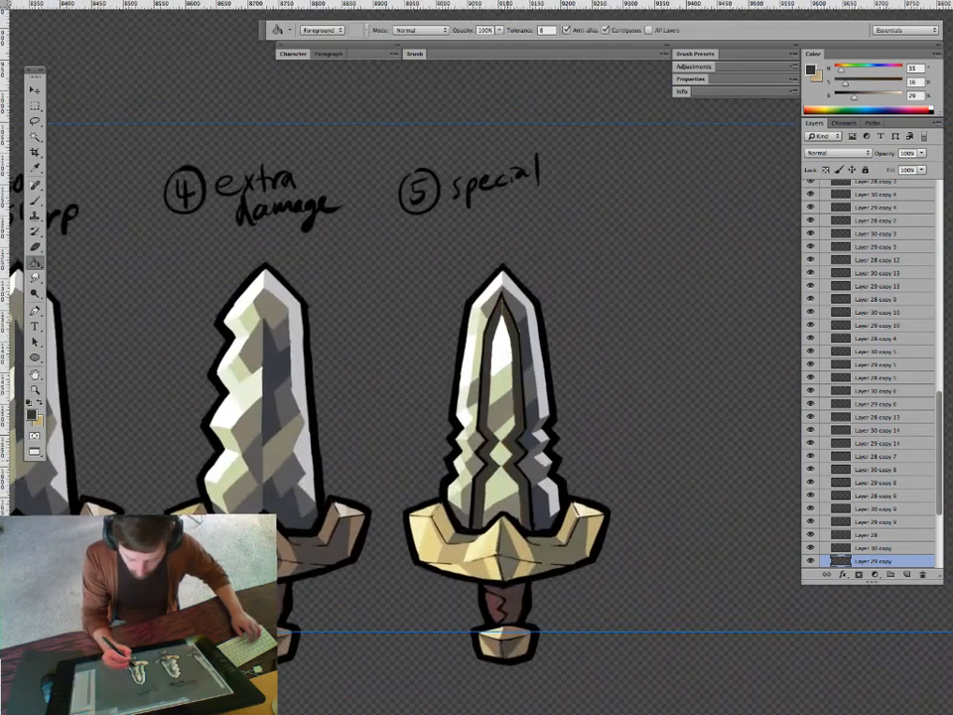
Fill the grooves of the special sword's blade with a dark blue-black (H 240, S 17, B 19).
key("z")
left_click_drag(556, 473, 427, 473)
left_click_drag(501, 494, 566, 493)
key("g")
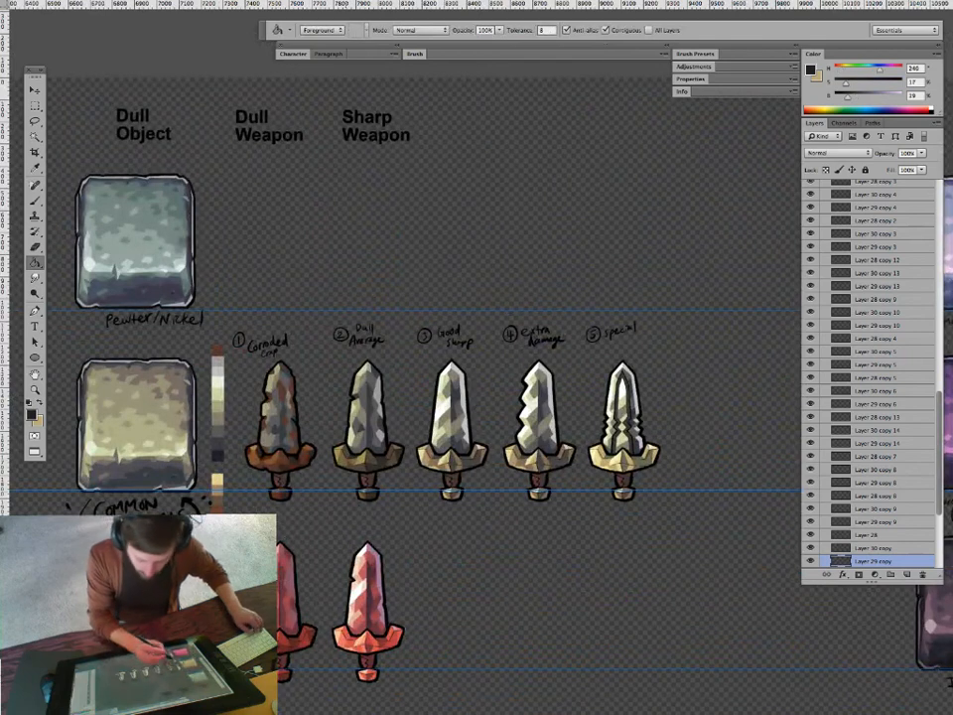
key("z")
left_click_drag(638, 433, 707, 433)
key("g")
left_click(600, 347)
Sample the blade's grey-tan (H 47, S 13, B 58) and compare the special sword with the other weapons on the sheet.
key("z")
key("b")
left_click(615, 314, "alt")
key("z")
left_click_drag(604, 380, 501, 379)
mouse_move(560, 511)
left_mouse_down()
mouse_move(486, 510)
mouse_move(493, 538)
mouse_move(429, 549)
left_mouse_up()
left_click_drag(426, 532, 571, 531)
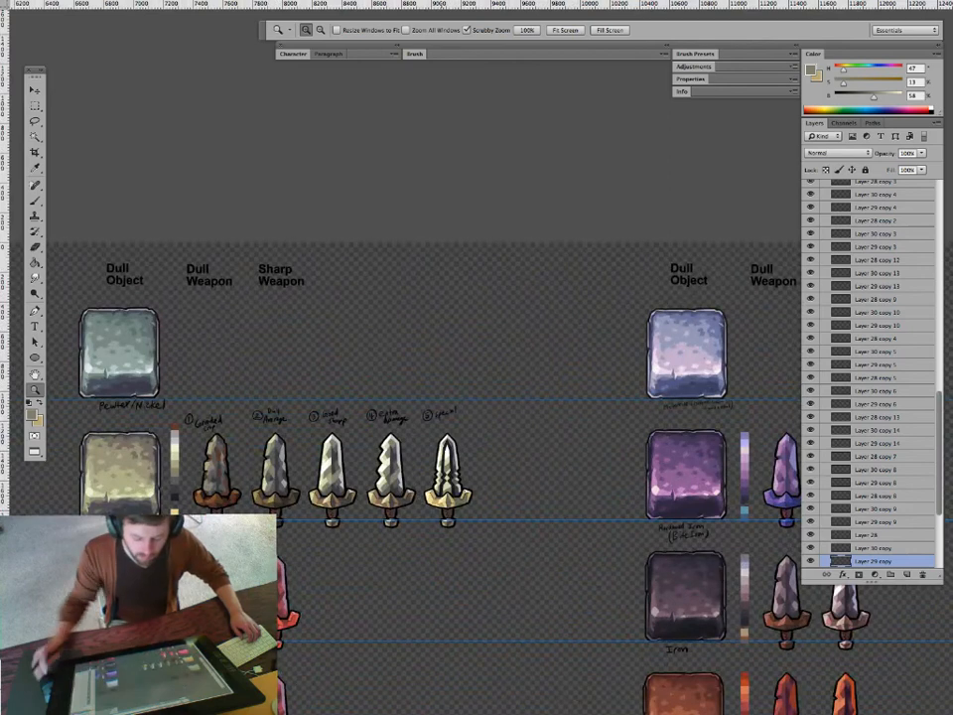
Fill the base facet and the small diamond facets in the centre of the special sword's blade with sampled white.
left_click_drag(446, 488, 571, 487)
key("b")
left_click(449, 358, "alt")
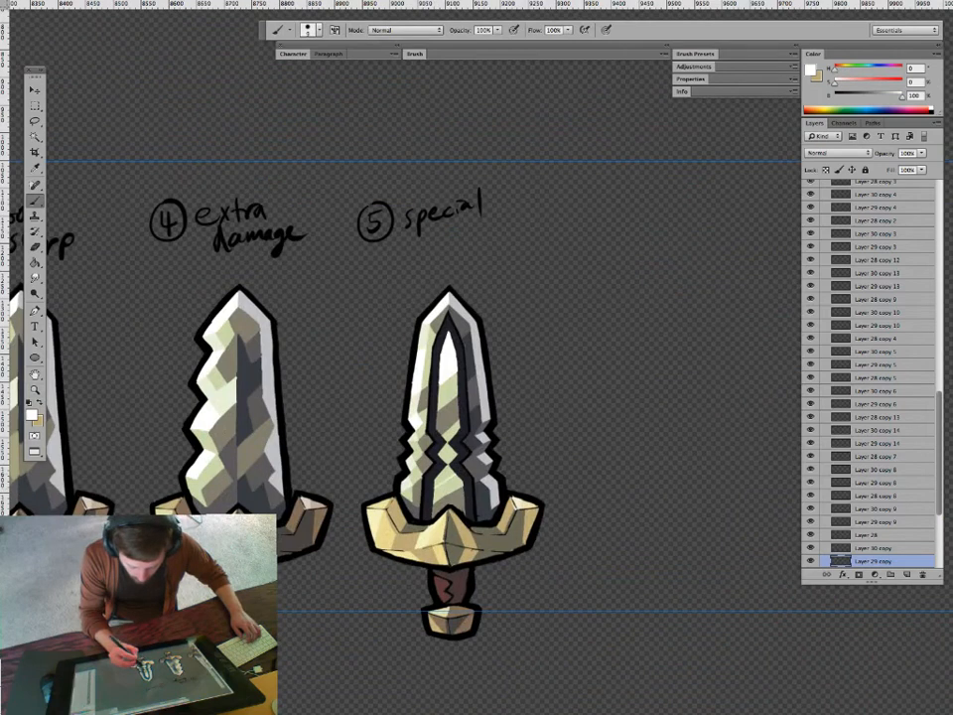
key("g")
key("b")
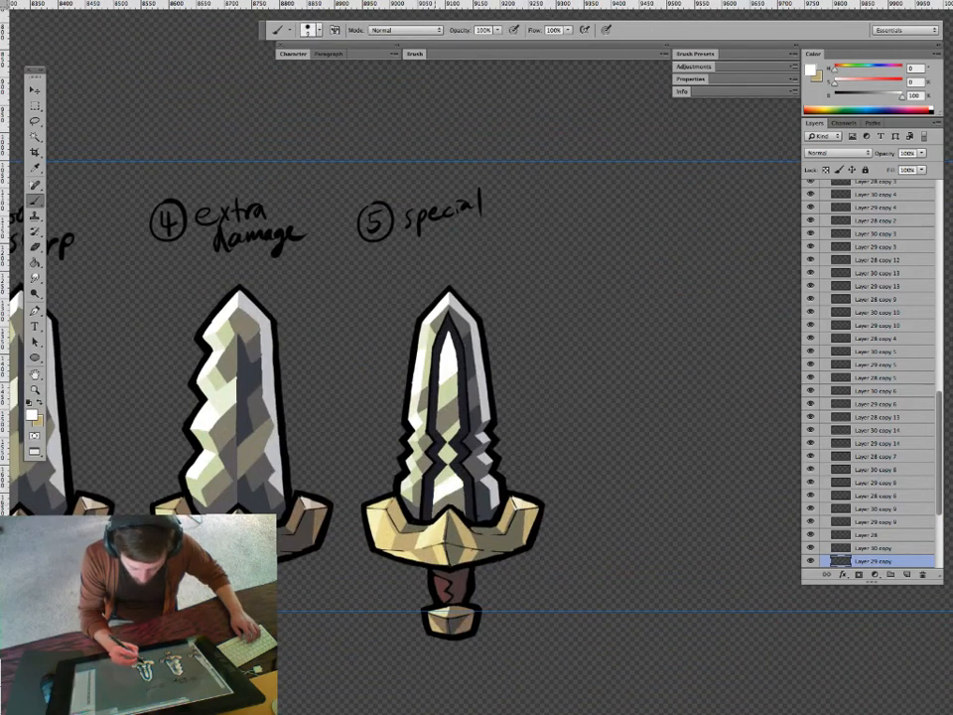
left_click(484, 464, "alt")
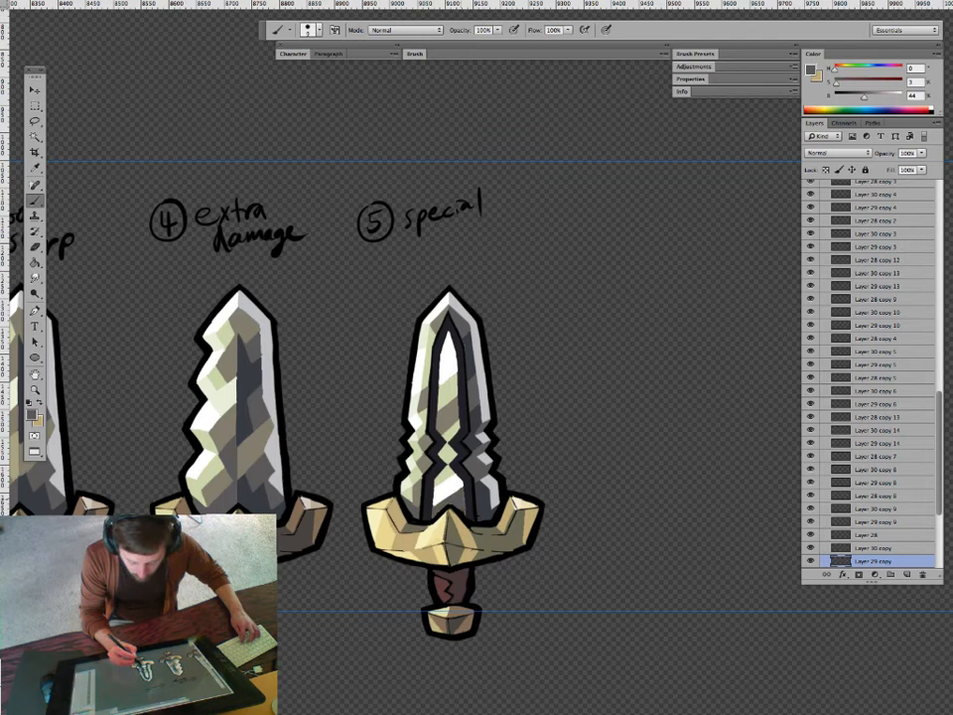
left_click(455, 464, "alt")
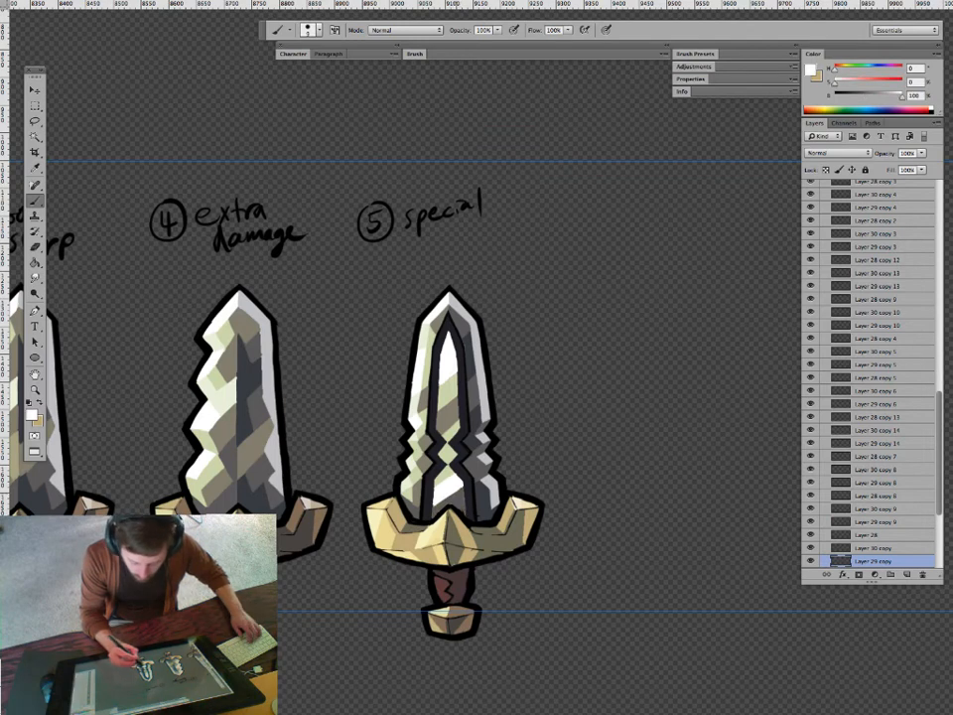
key("g")
left_click(449, 453)
Touch up the notched facets on the left of the special sword's blade with white.
key("z")
mouse_move(495, 478)
left_mouse_down()
mouse_move(442, 477)
mouse_move(521, 478)
left_mouse_up()
key("b")
key("g")
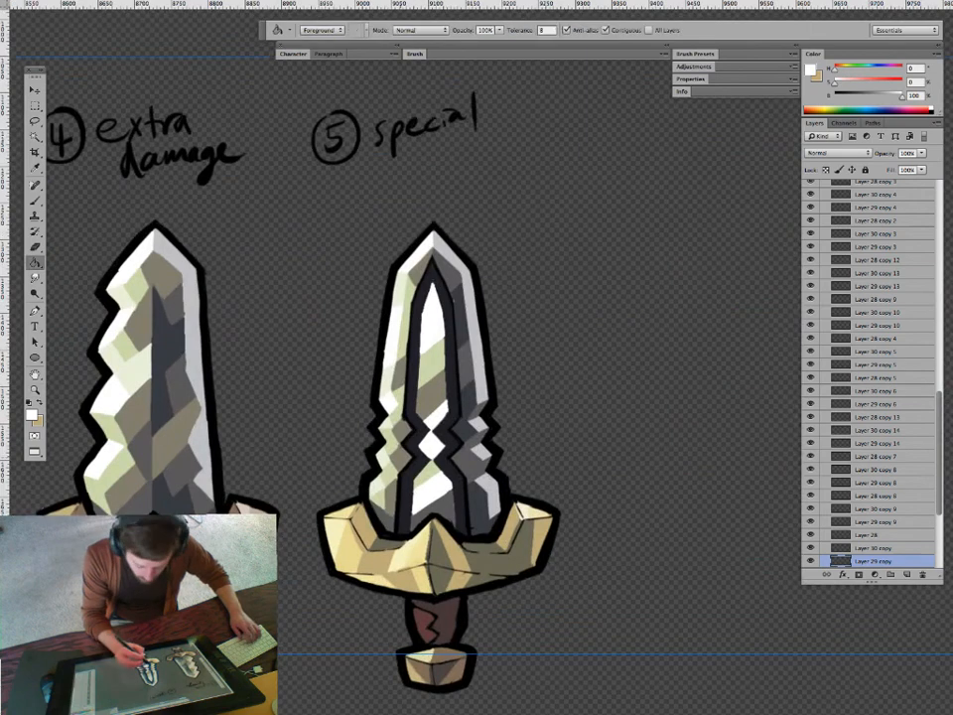
key("b")
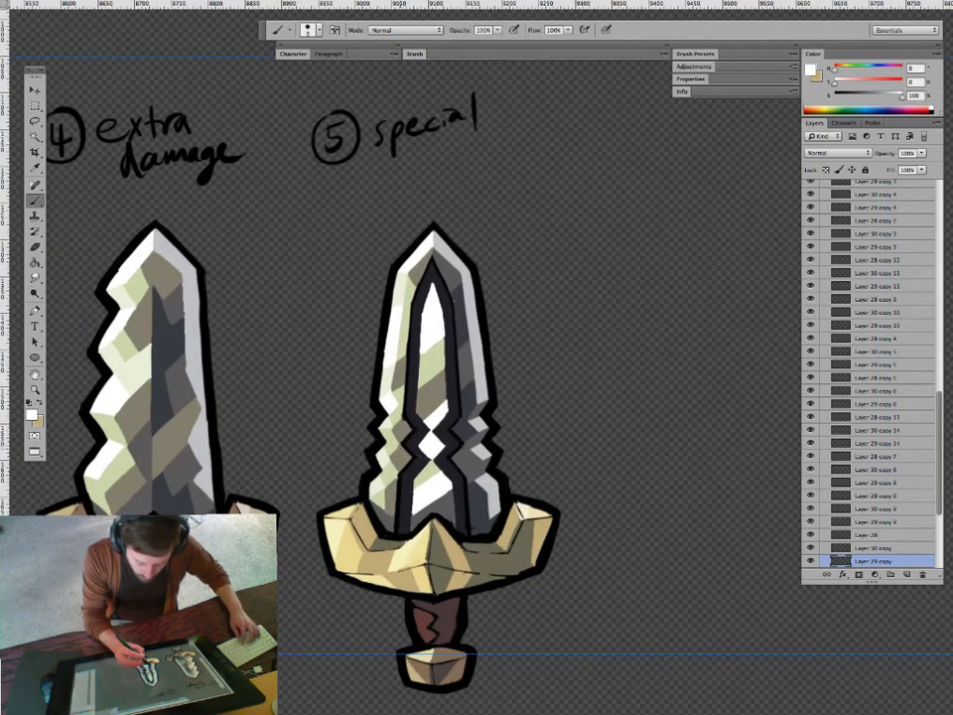
key("g")
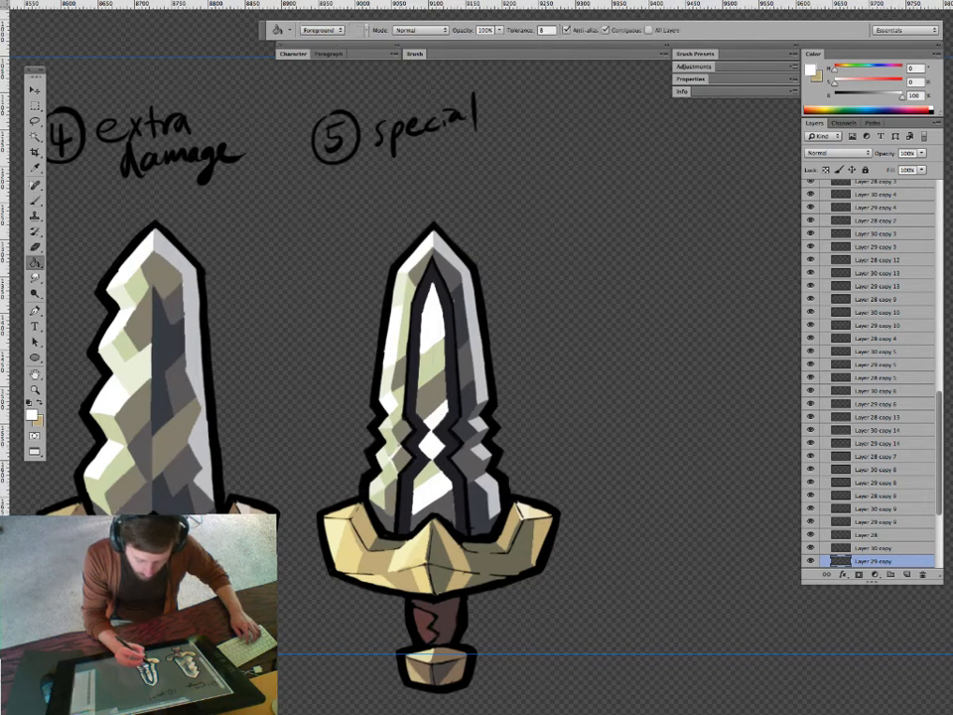
Shade the right side of the special blade with grey-tan (H 47, S 13, B 58) and sample dark grey from the extra damage sword.
key("z")
left_click_drag(532, 468, 427, 468)
left_click_drag(526, 476, 635, 476)
key("g")
left_click_drag(352, 306, 343, 345)
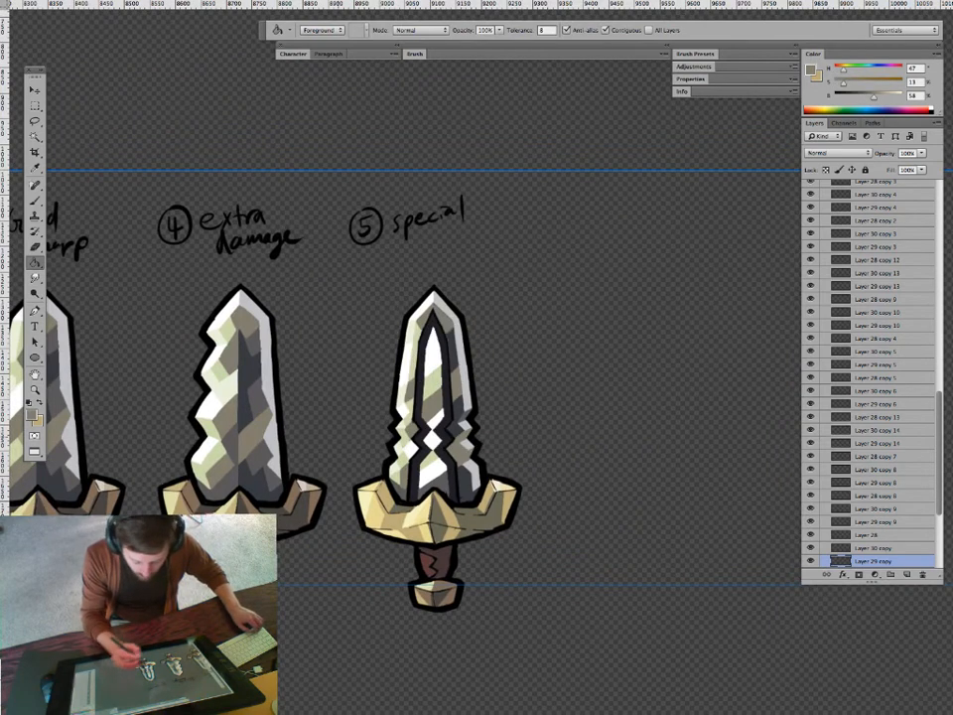
left_click(254, 343, "alt")
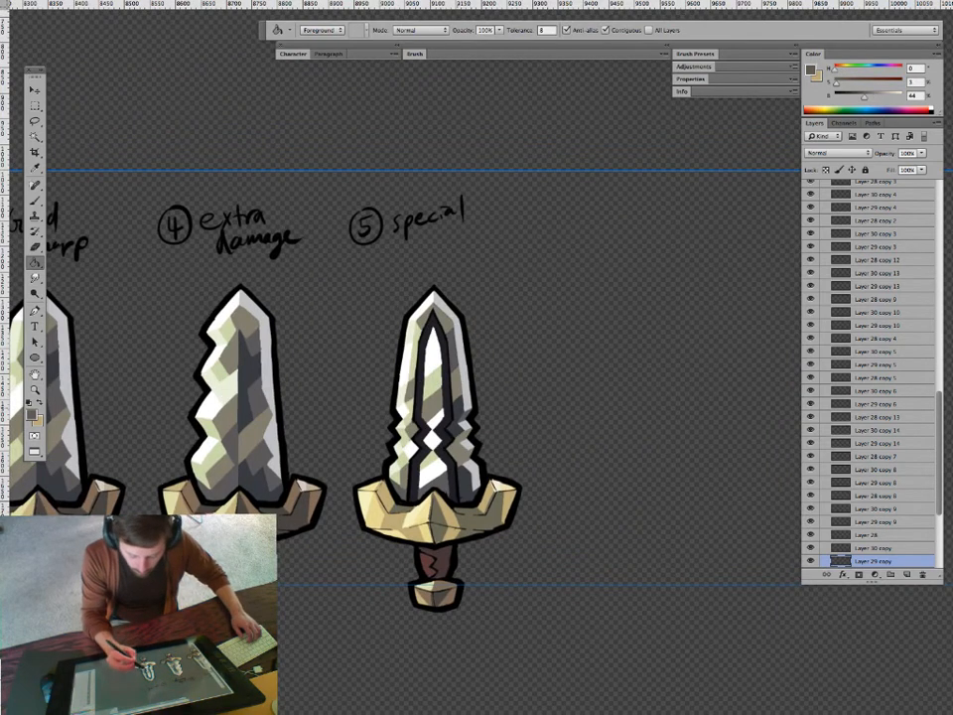
key("z")
left_click_drag(478, 460, 416, 461)
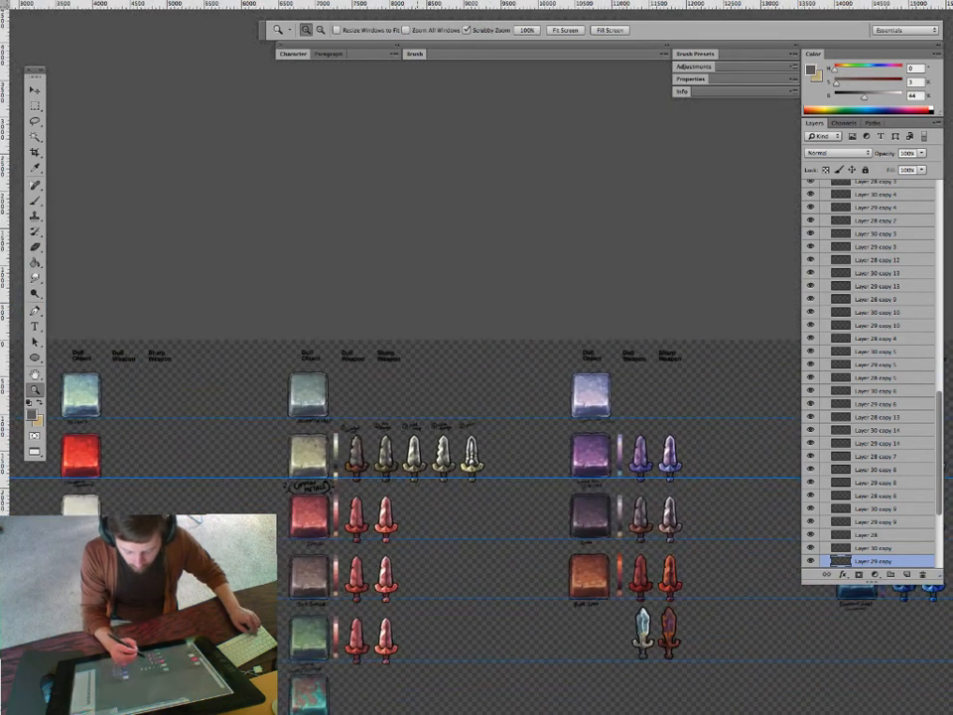
mouse_move(476, 457)
left_mouse_down()
mouse_move(538, 458)
mouse_move(433, 472)
left_mouse_up()
Fill the special blade's centre facet and a right-hand facet with sampled light green (H 71, S 16, B 87).
key("g")
left_click(465, 301, "alt")
left_click(448, 389, "alt")
left_click(473, 392)
key("z")
left_click_drag(495, 480, 531, 480)
key("g")
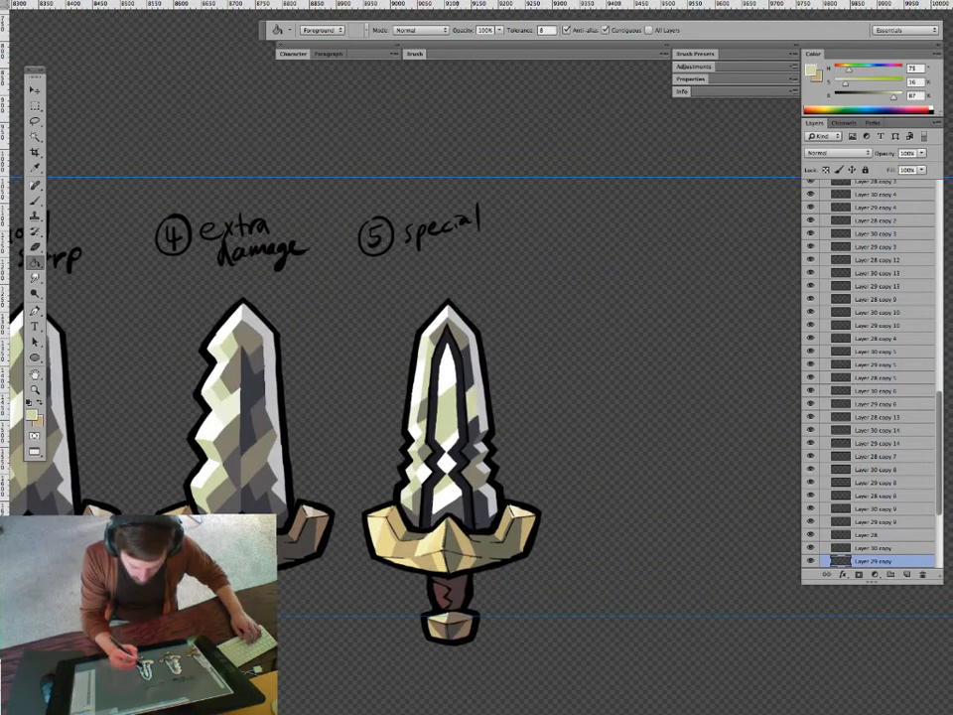
Fill the long upper facet right of the special sword's groove with sampled dark blue-grey (H 220, S 15, B 31).
key("b")
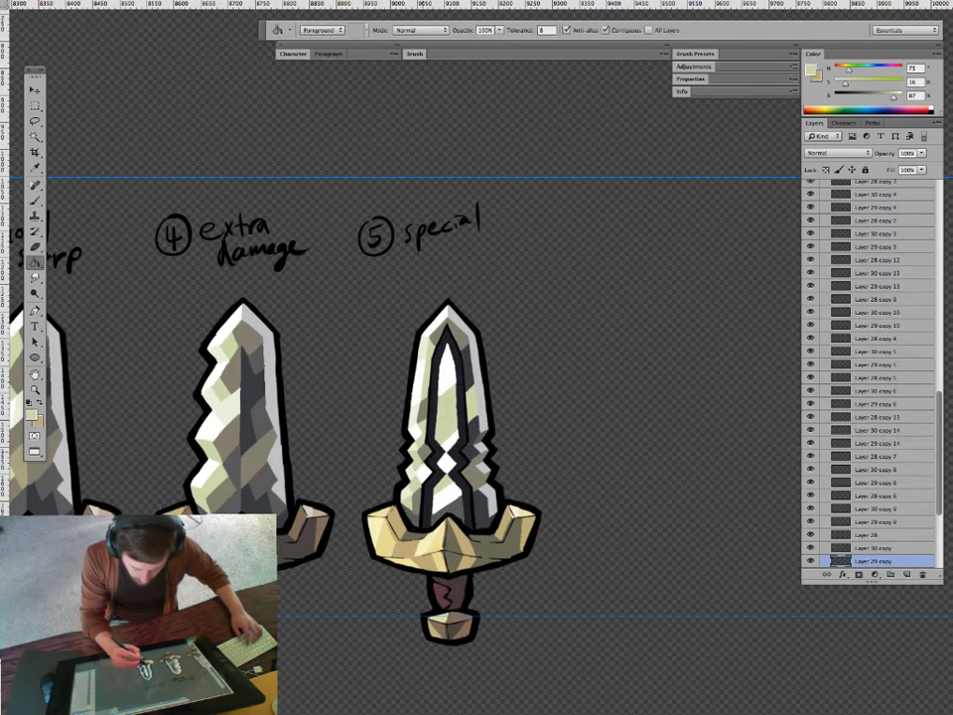
left_click(483, 507, "alt")
left_click_drag(448, 470, 482, 470)
key("g")
key("b")
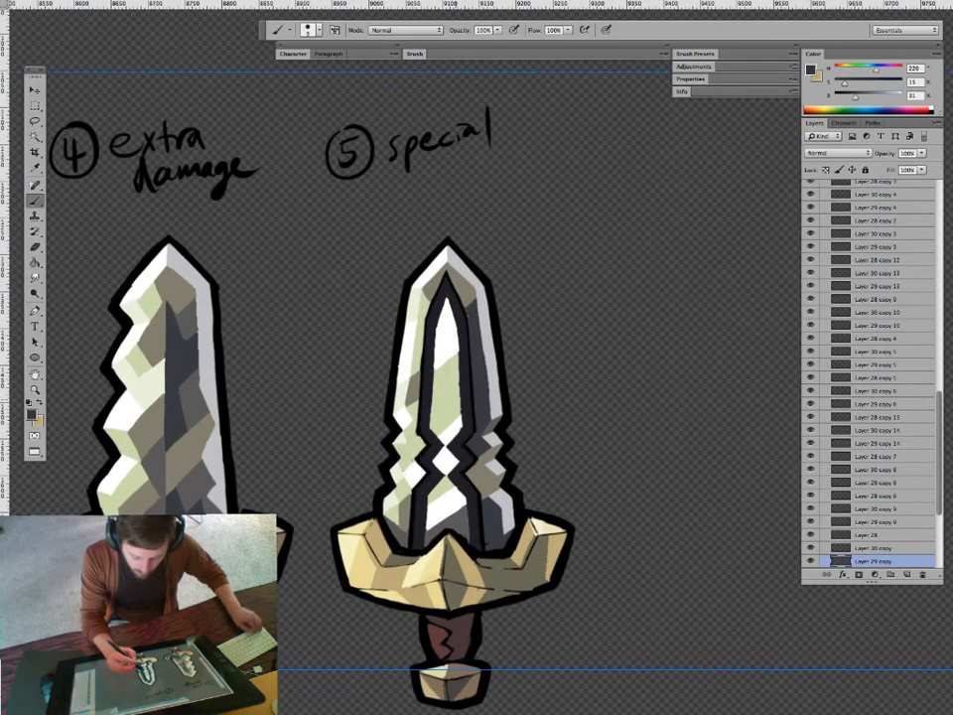
Fill the facets above and below the dark band on the special blade's right side with light green (H 71, S 16, B 87).
key("g")
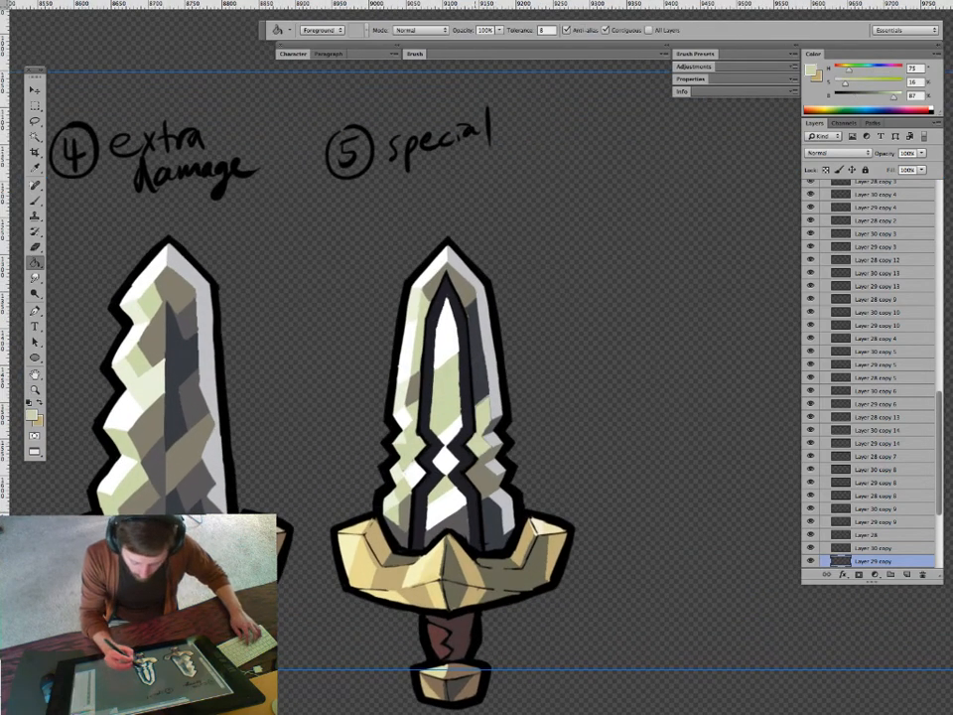
key("b")
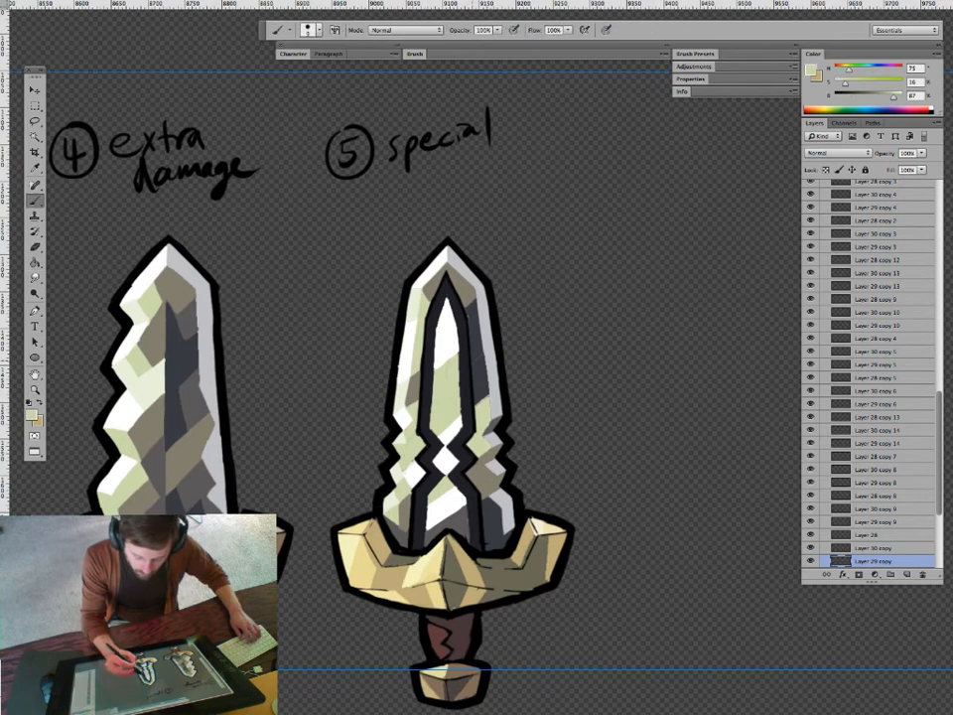
key("g")
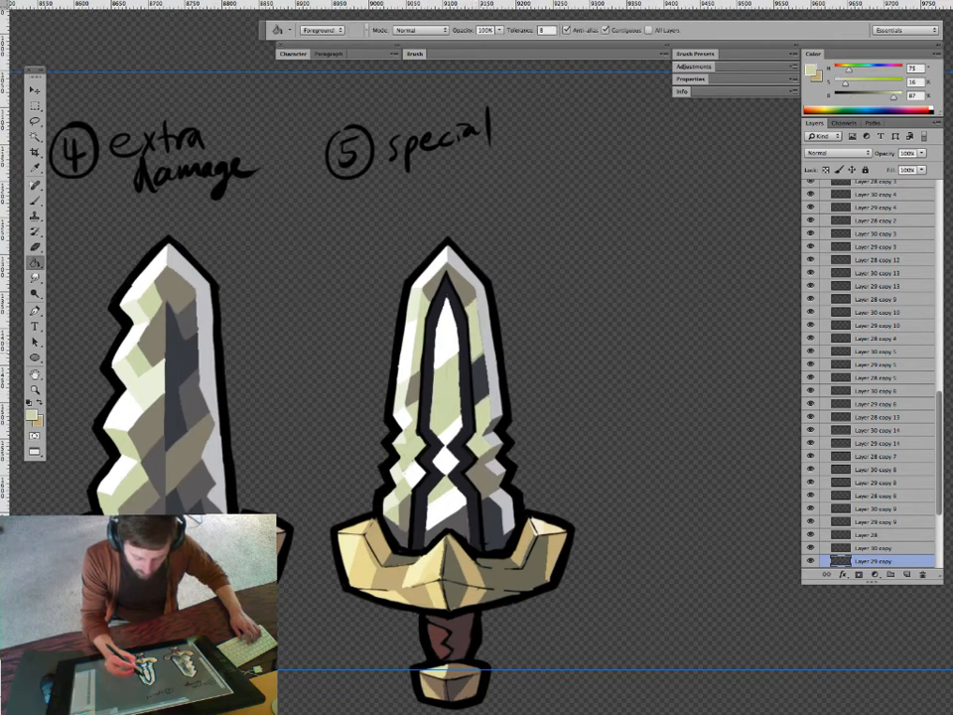
key("b")
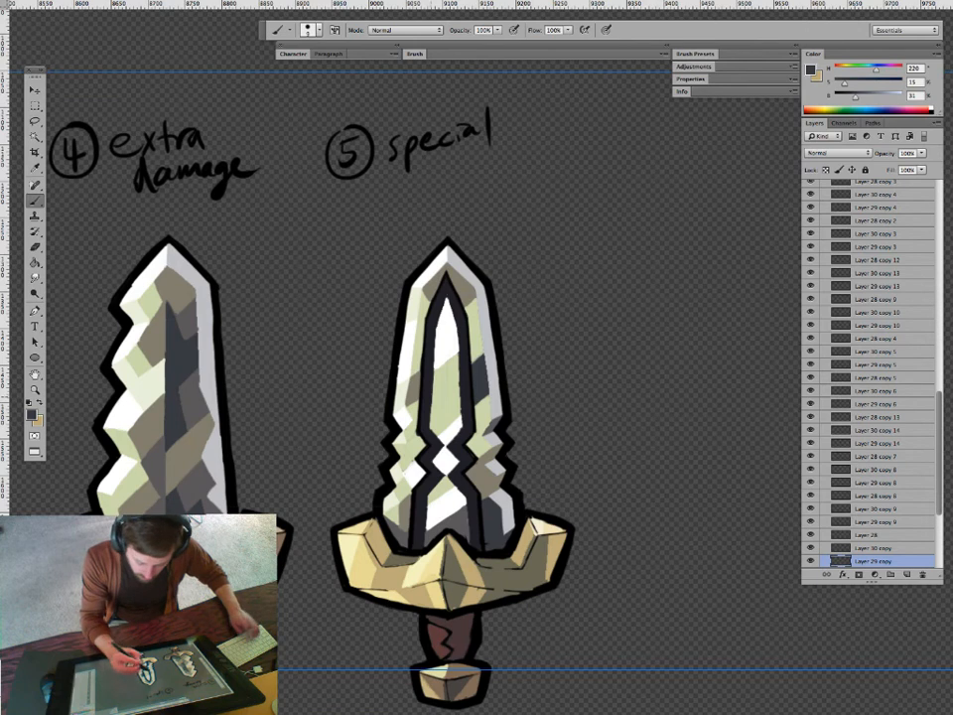
Fill the special blade's lower centre band, tip facet and left notch with sampled dark grey (H 0, S 3, B 44).
left_click(464, 518, "alt")
left_click_drag(433, 396, 458, 374)
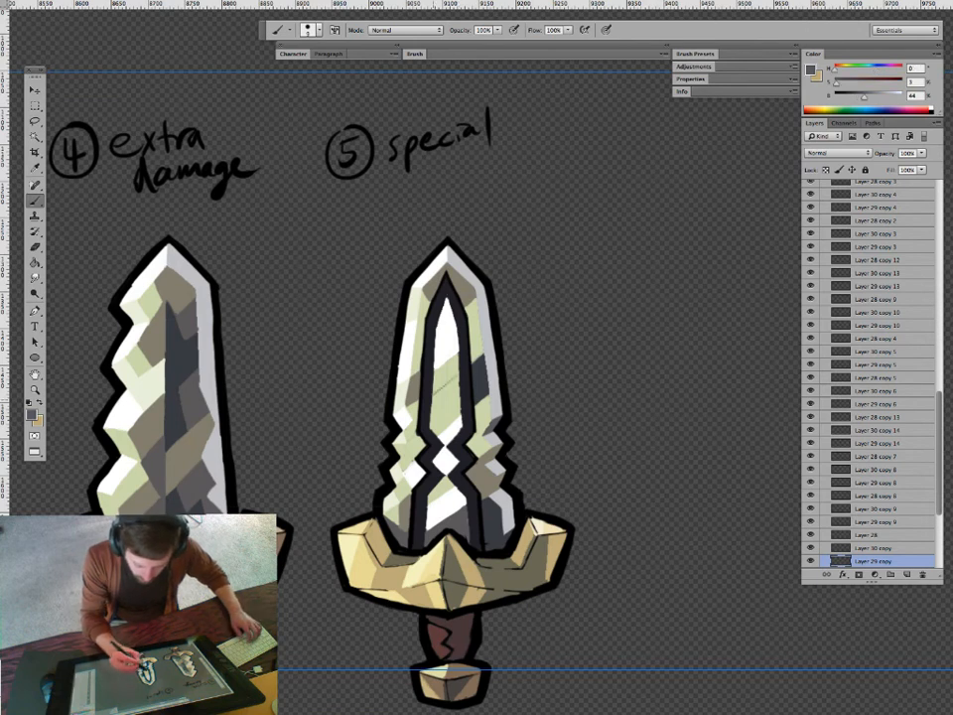
key("g")
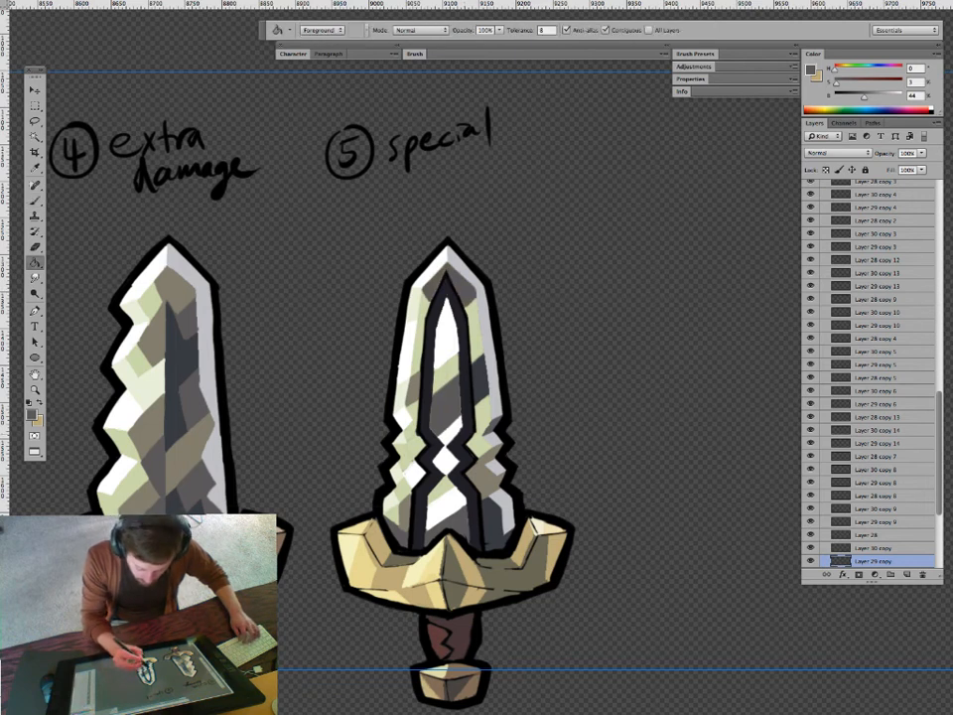
key("b")
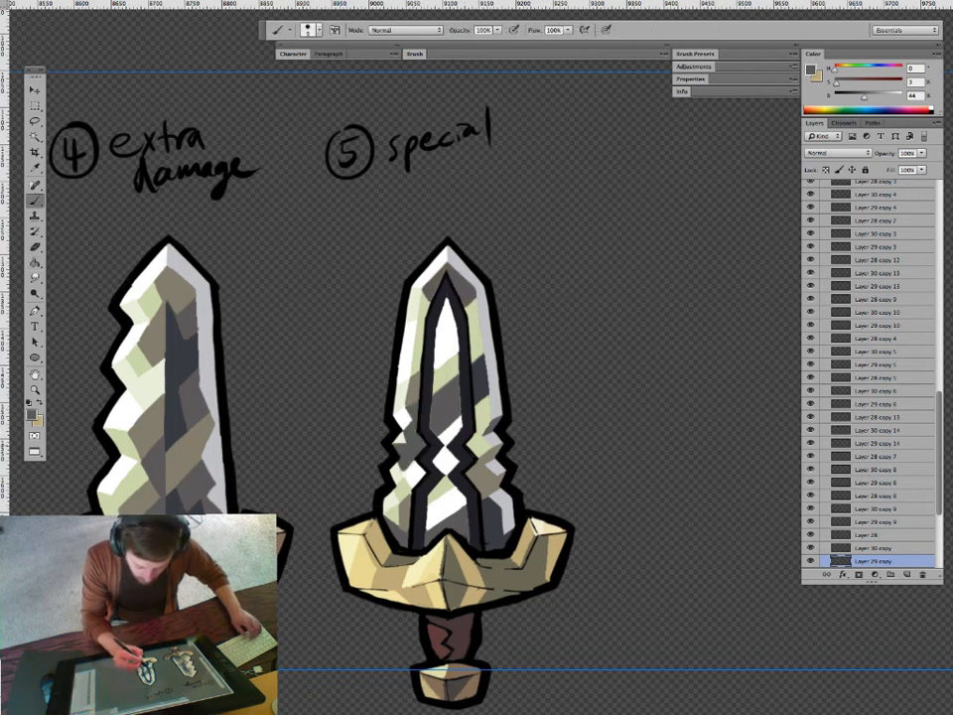
Repaint the inner facets left of the special sword's groove with light green and pale green sampled from the blade.
left_click(429, 404, "alt")
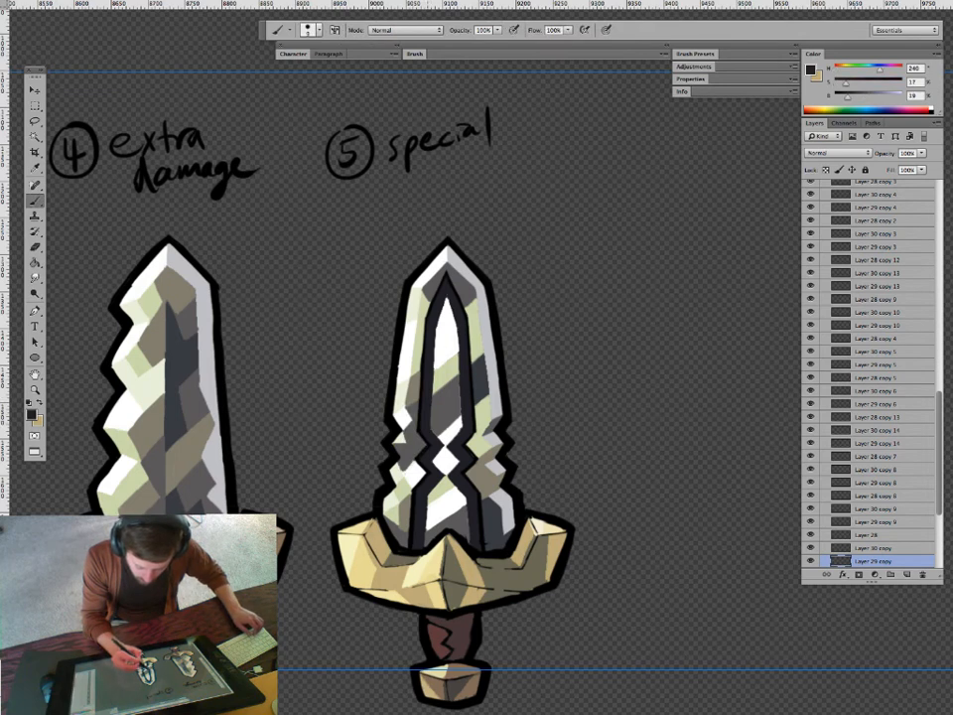
left_click(447, 373, "alt")
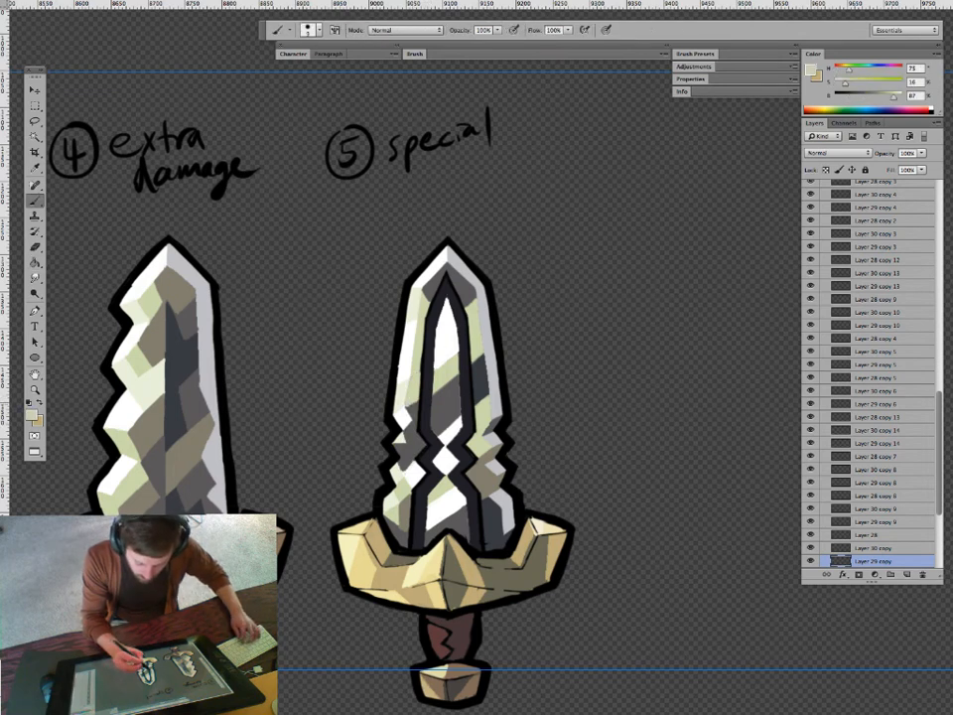
left_click(396, 383, "alt")
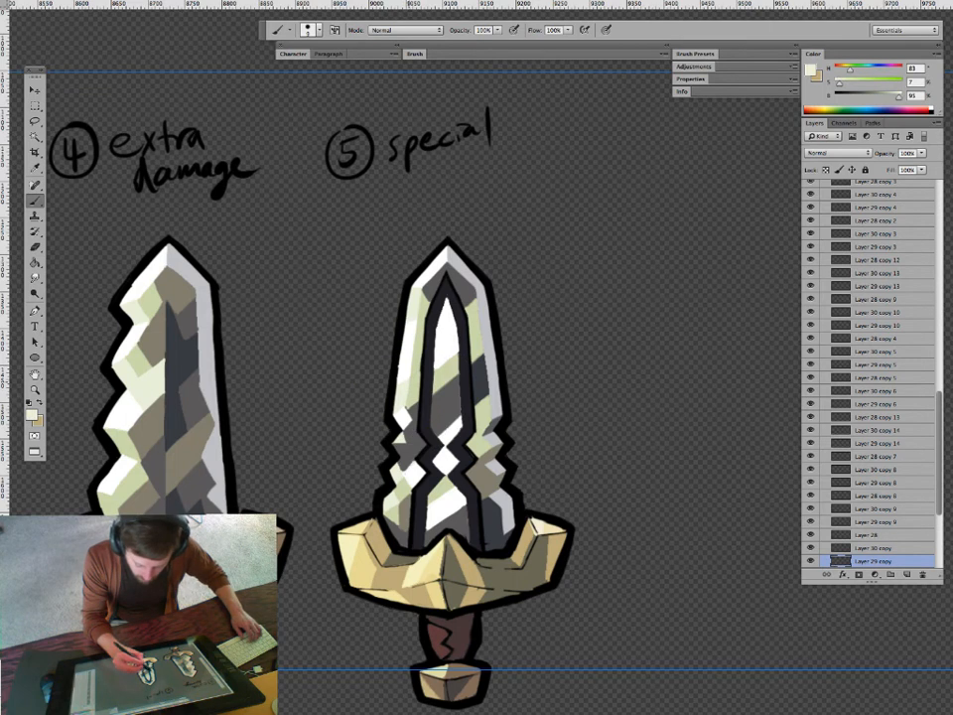
key("z")
left_click_drag(489, 340, 385, 341)
left_click_drag(491, 415, 398, 415)
left_click_drag(490, 399, 599, 400)
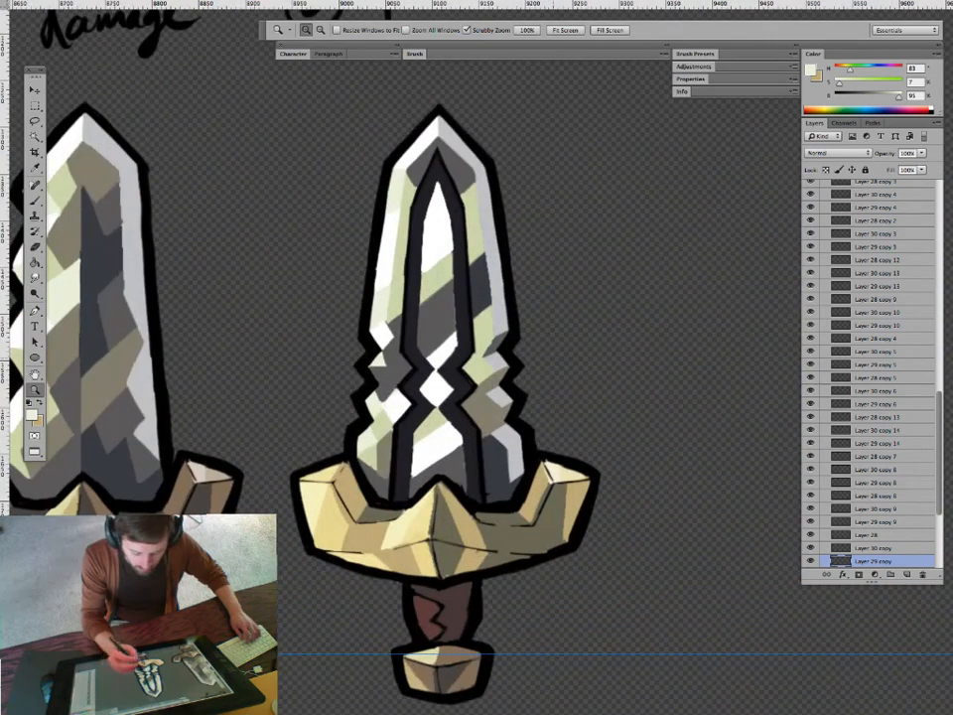
Refine the lower left notch facets of the special sword's blade with sampled white and pale green.
key("b")
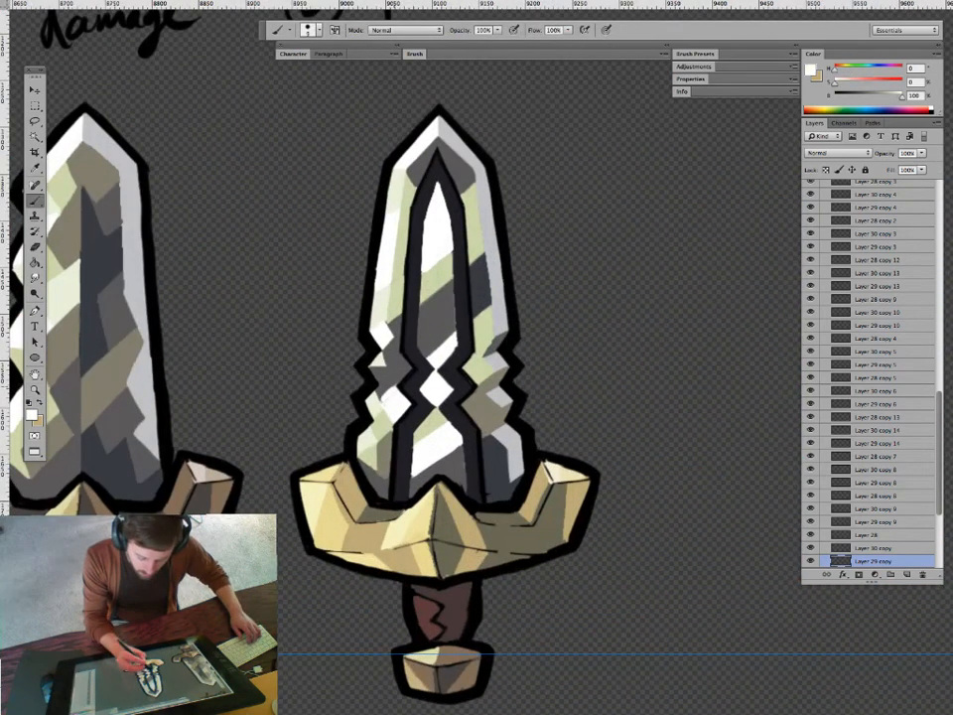
left_click(371, 437, "alt")
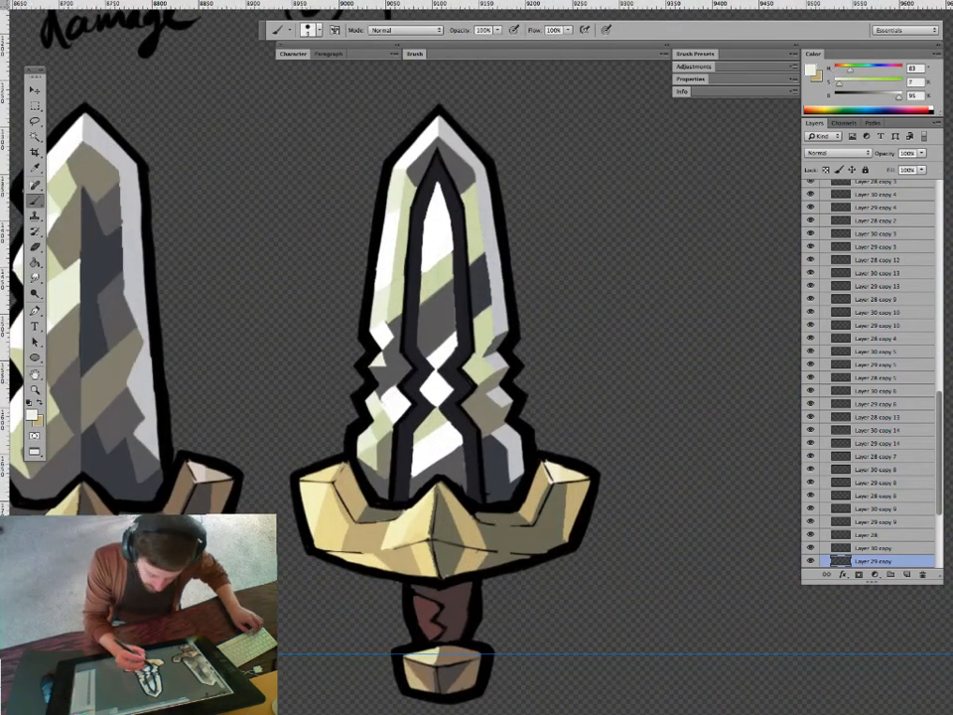
left_click_drag(379, 392, 384, 398)
left_click(378, 403, "alt")
key("x")
left_click(389, 375, "alt")
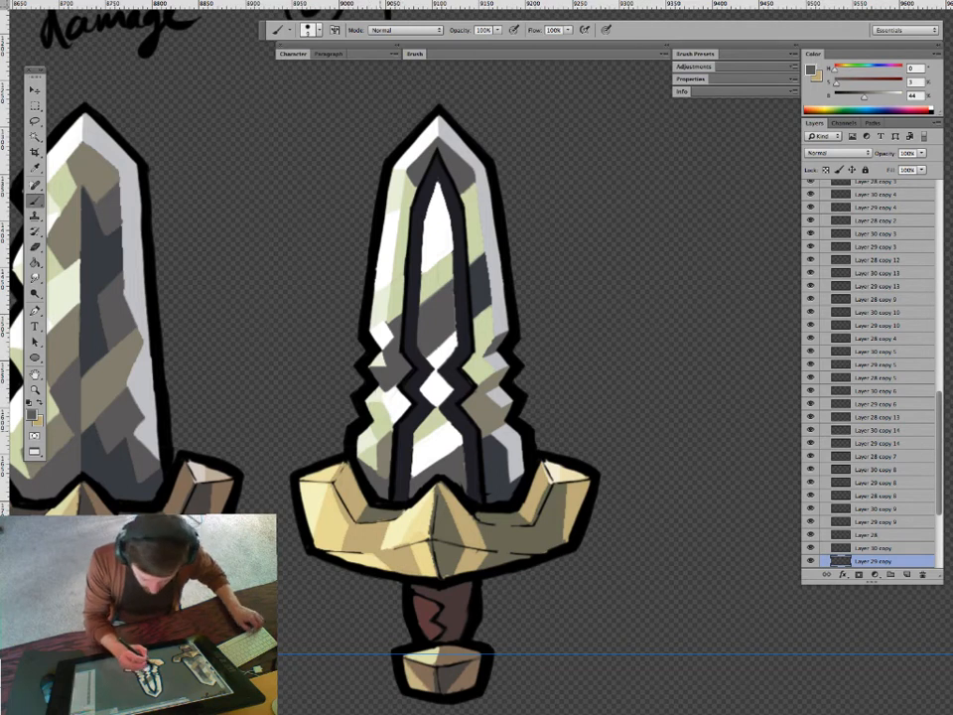
left_click(383, 408, "alt")
left_click(381, 429, "alt")
key("g")
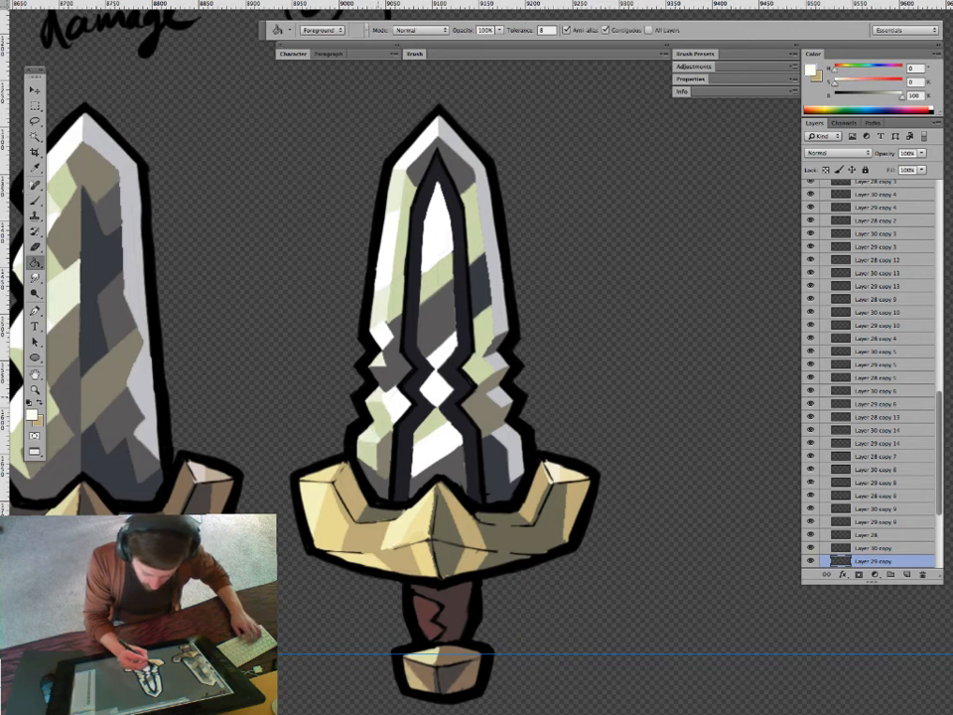
Clean up the facet edges at the special blade's lower left with sampled light green and grey-tan (H 47, S 13, B 58).
key("b")
left_click(378, 436, "alt")
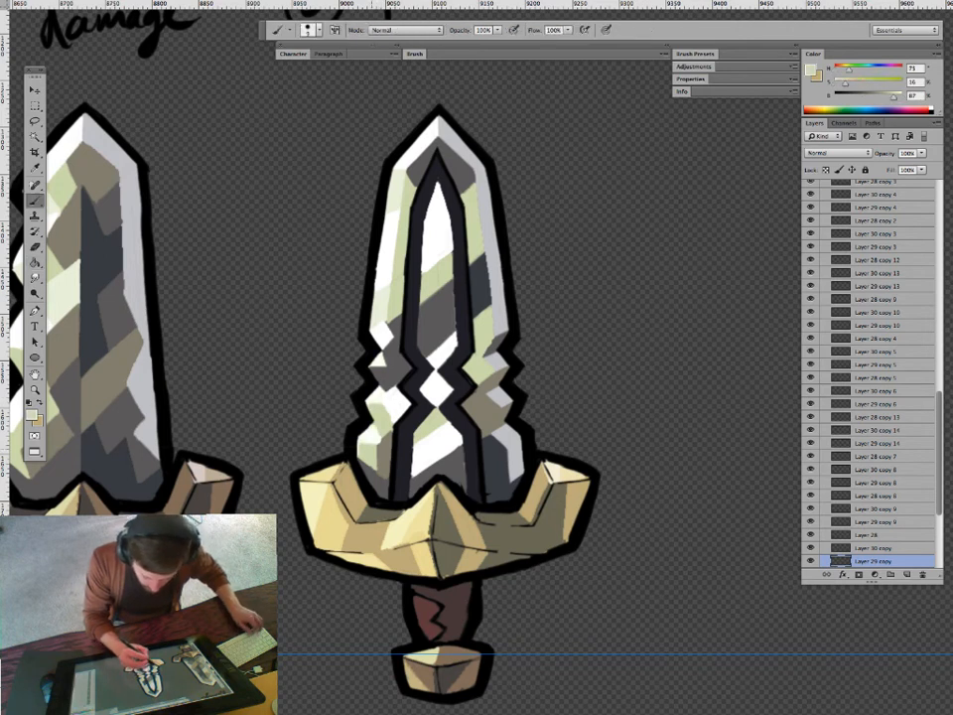
left_click(385, 436, "alt")
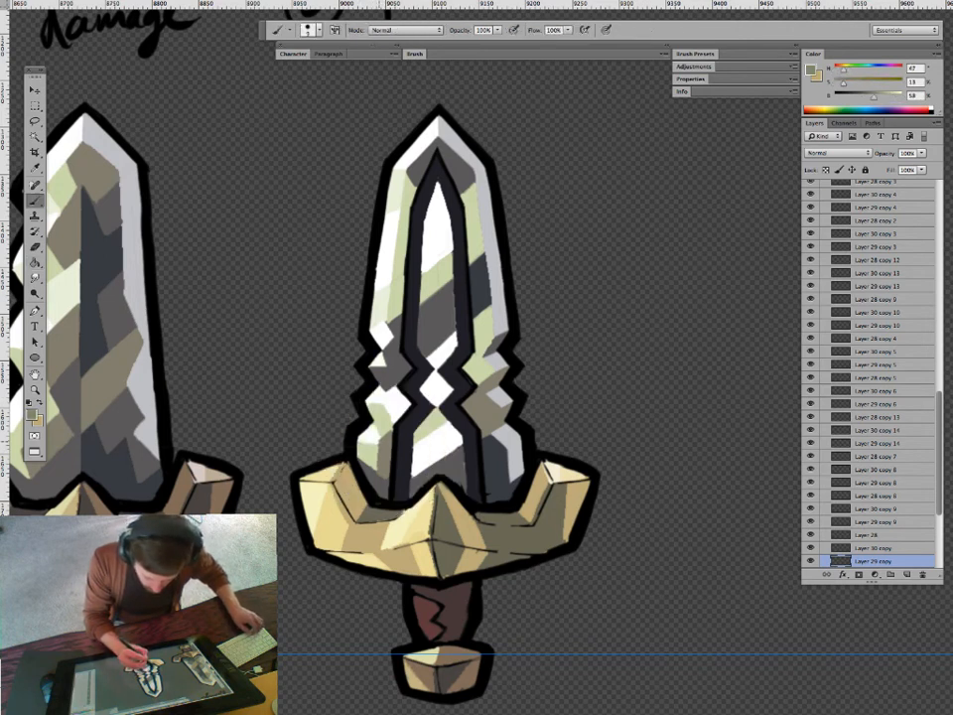
left_click(377, 404, "alt")
left_click(367, 429, "alt")
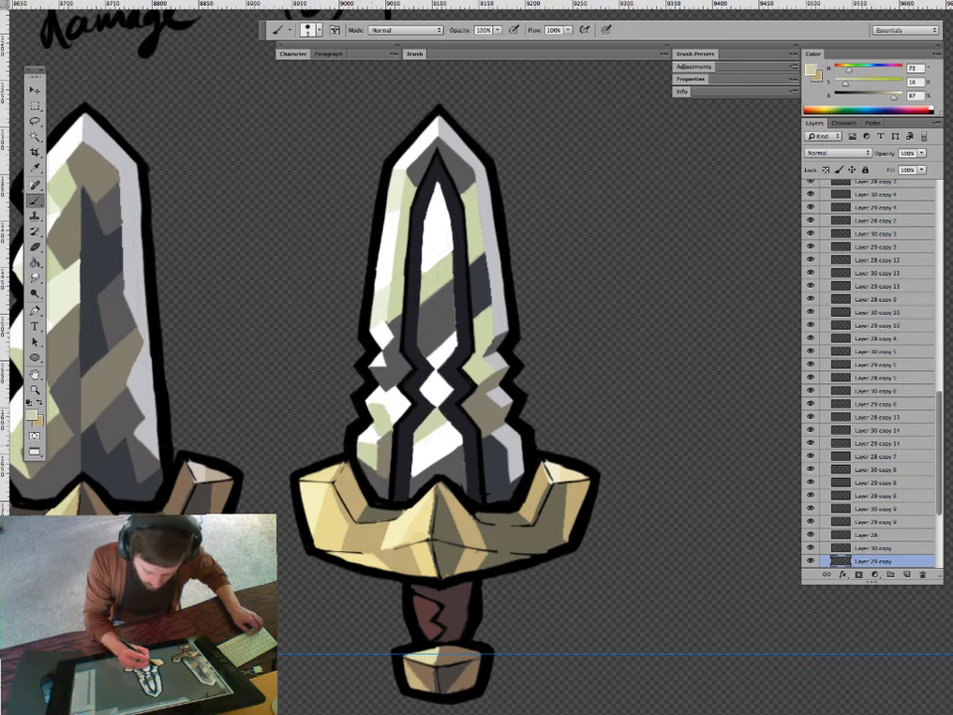
left_click(369, 457, "alt")
left_click_drag(392, 428, 379, 447)
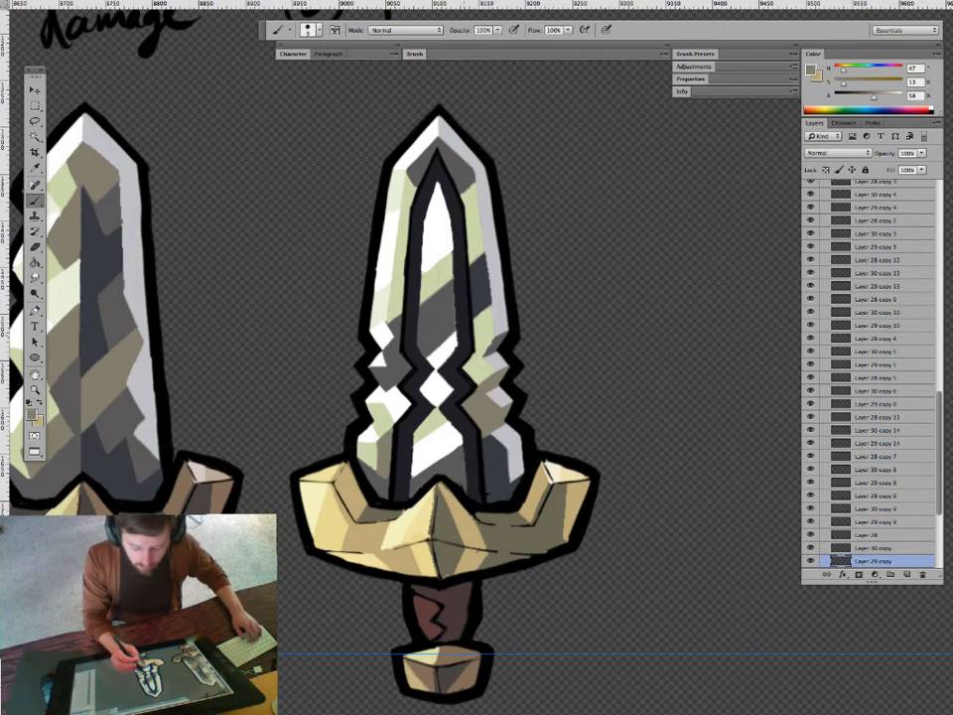
key("g")
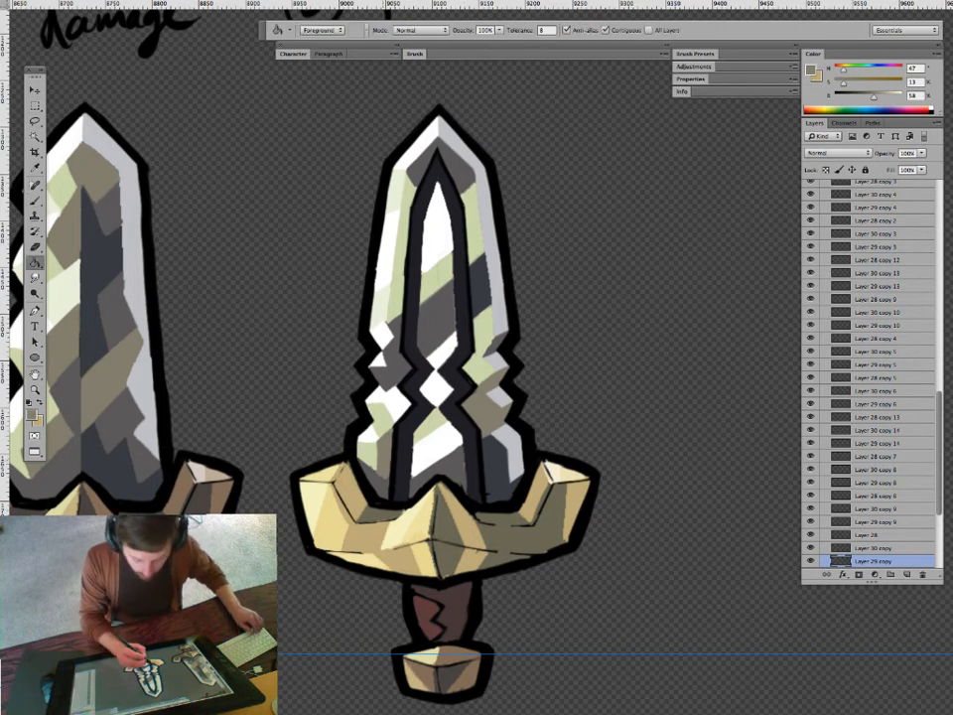
Recolour the special blade's dark tip and right-hand facets with grey-tan (H 47, S 13, B 58).
left_click(456, 390, "alt")
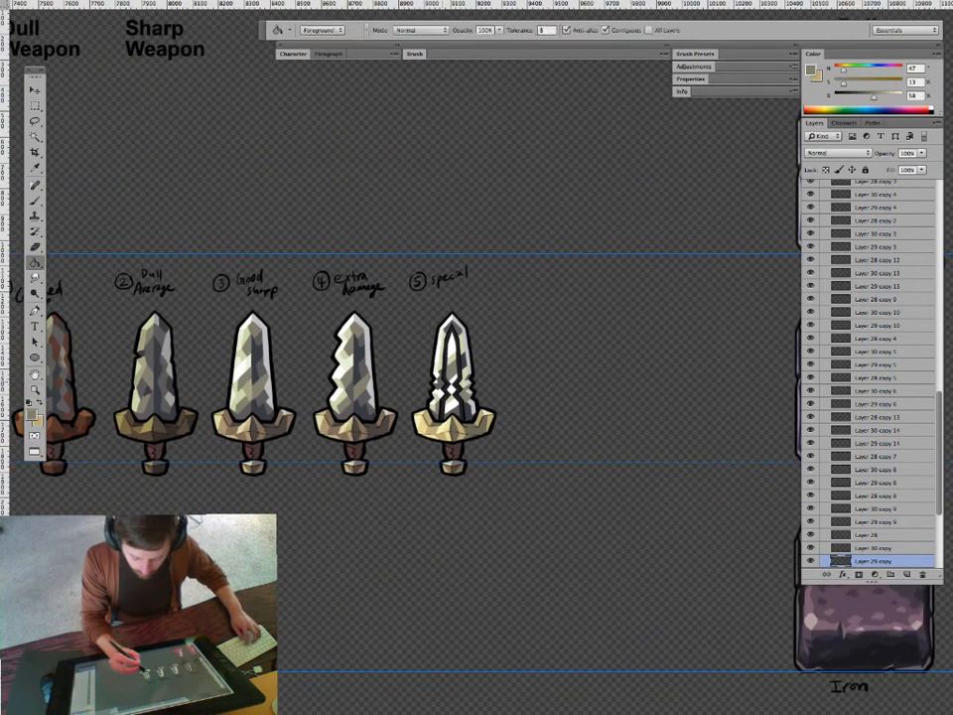
left_click_drag(468, 412, 445, 401)
left_click_drag(443, 401, 512, 400)
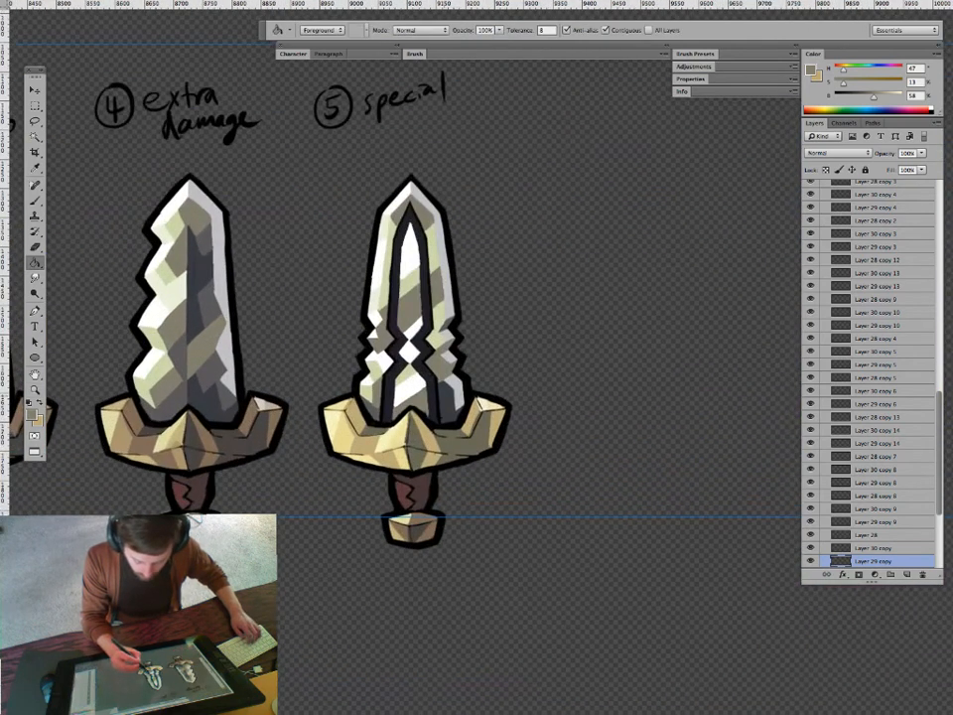
key("super+z")
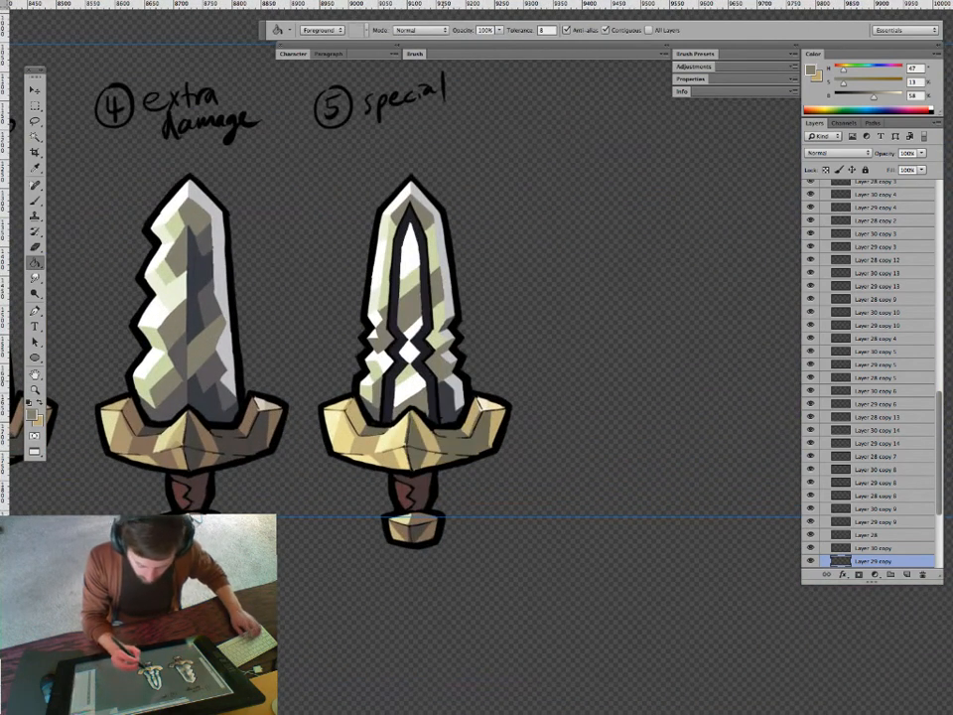
key("b")
key("g")
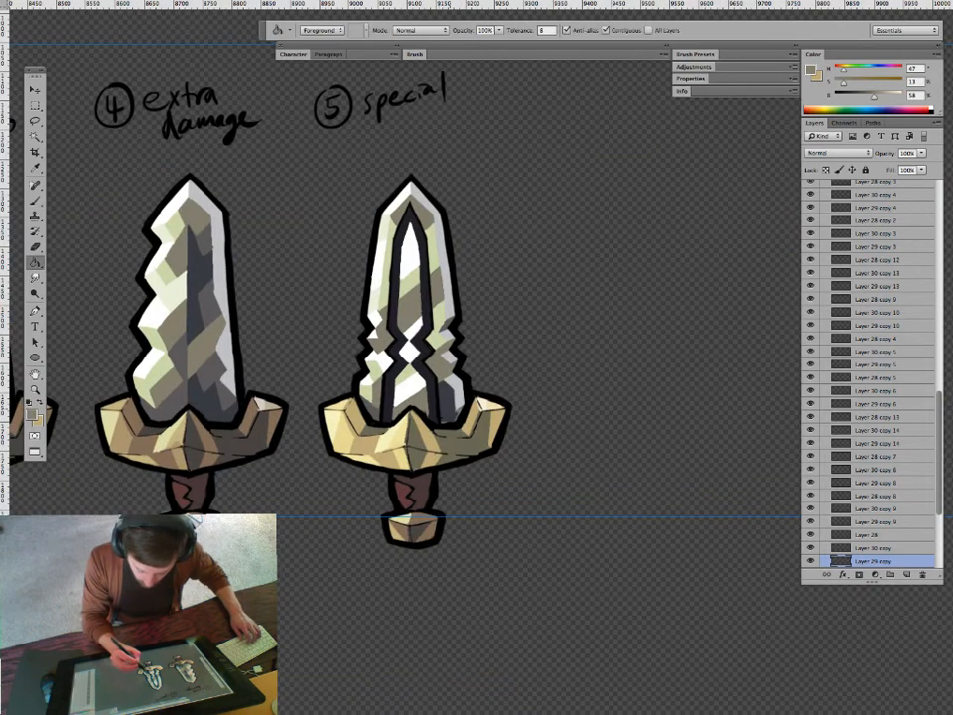
Lighten the facets along the special blade's right edge with sampled pale green-white (H 83, S 7, B 95).
key("z")
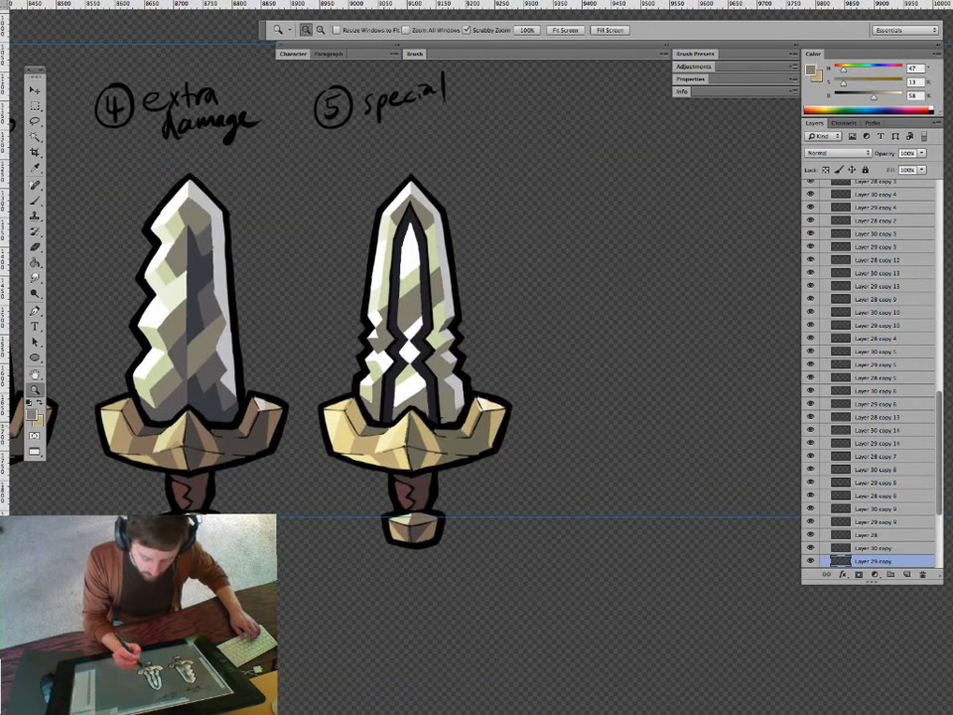
left_click_drag(465, 430, 348, 430)
left_click_drag(460, 491, 429, 492)
mouse_move(458, 452)
left_mouse_down()
mouse_move(503, 452)
mouse_move(469, 434)
mouse_move(497, 434)
mouse_move(457, 422)
mouse_move(502, 422)
left_mouse_up()
key("g")
key("z")
key("g")
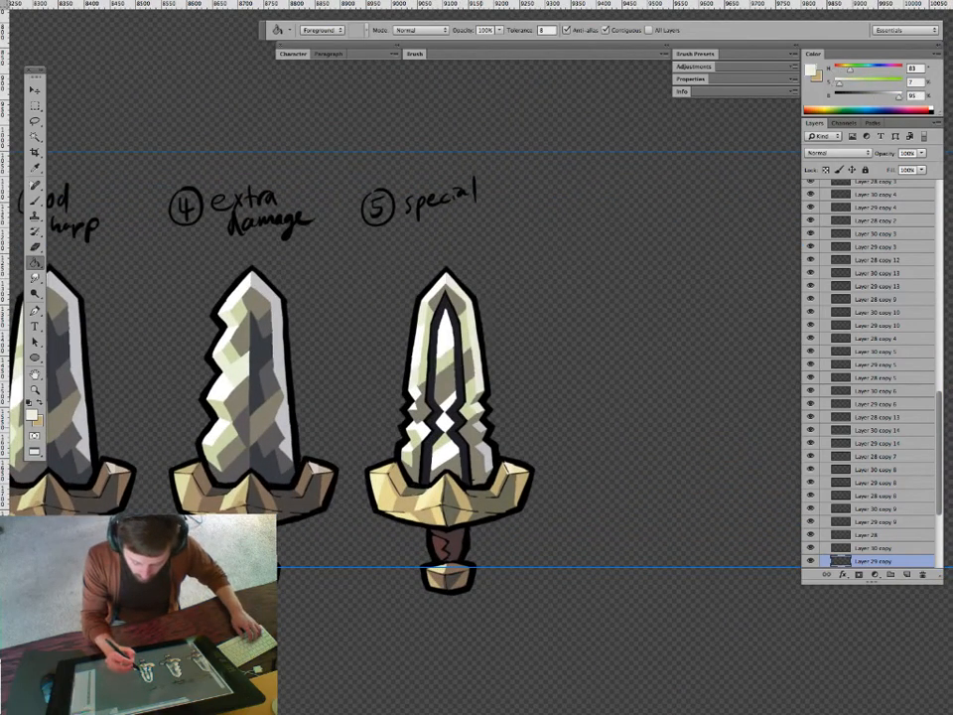
Toggle the visibility of Layer 30 copy to check what it contributes to the common-metal swords.
key("e")
key("z")
left_click_drag(511, 438, 422, 438)
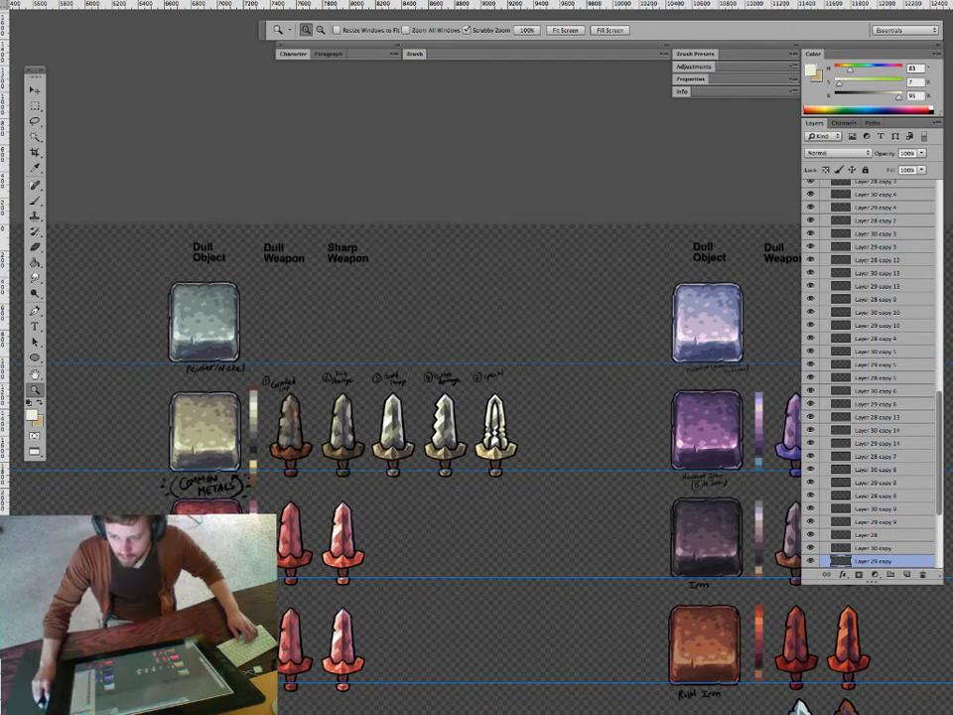
left_click(811, 548)
left_click(867, 535)
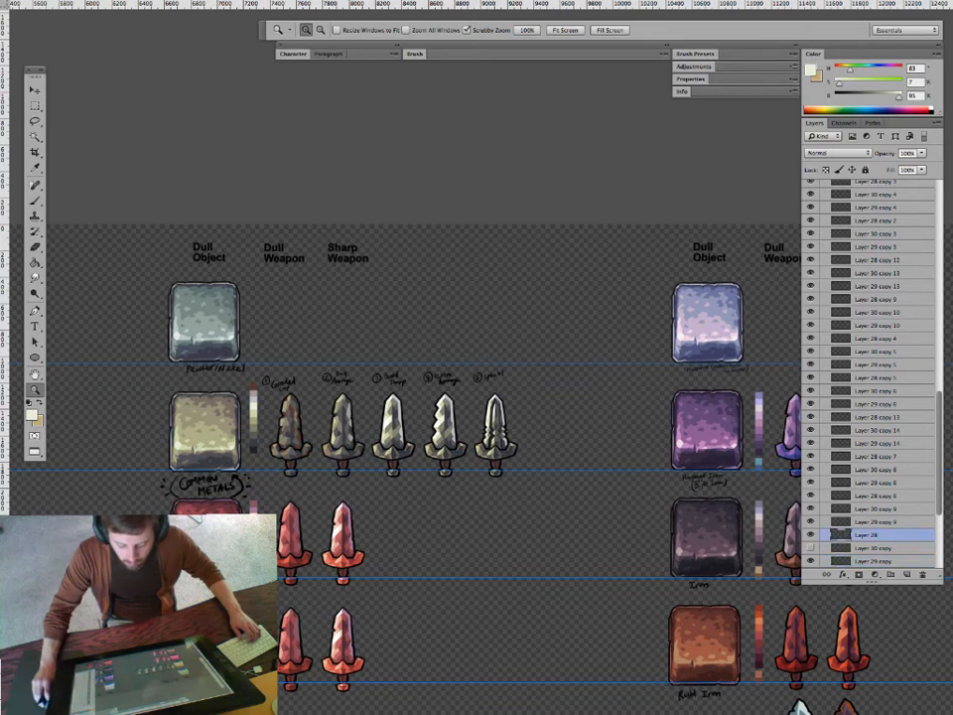
left_click(873, 561)
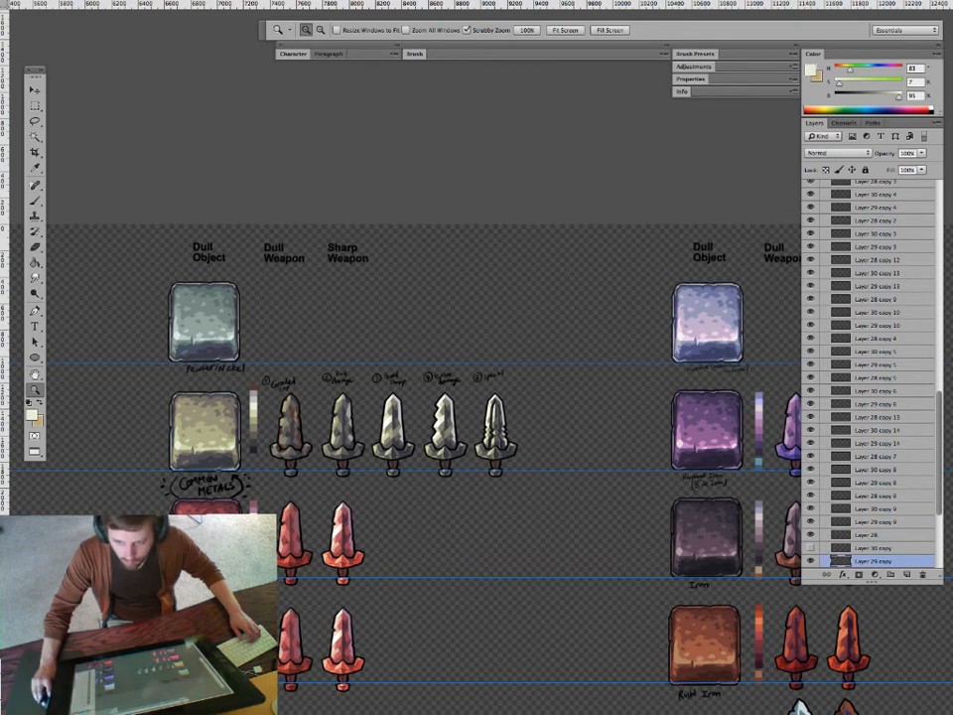
left_click(811, 548)
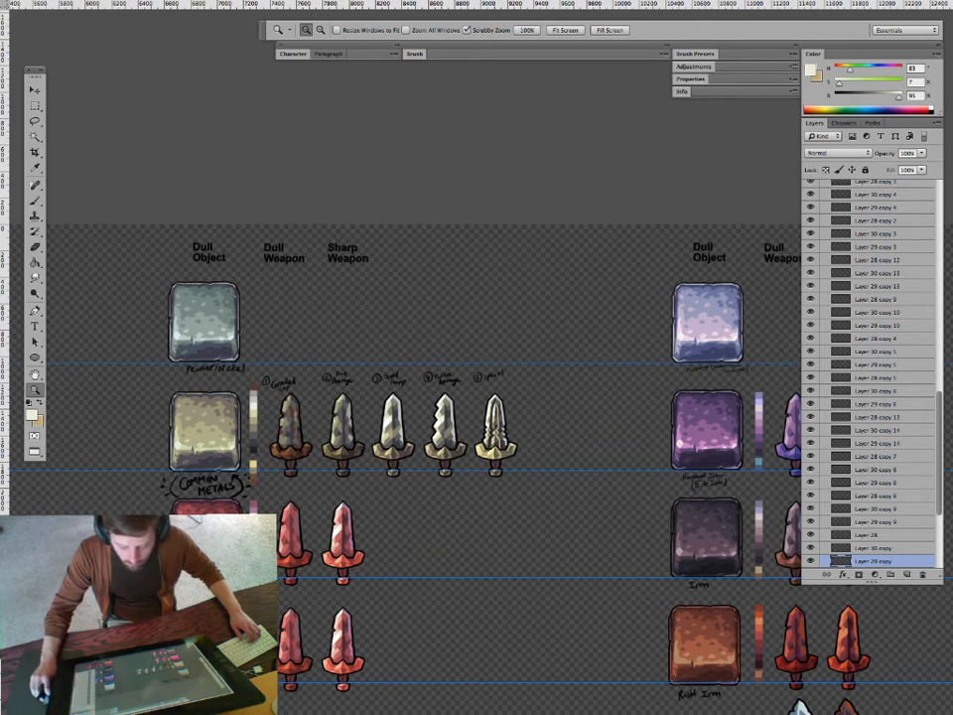
key("super+z")
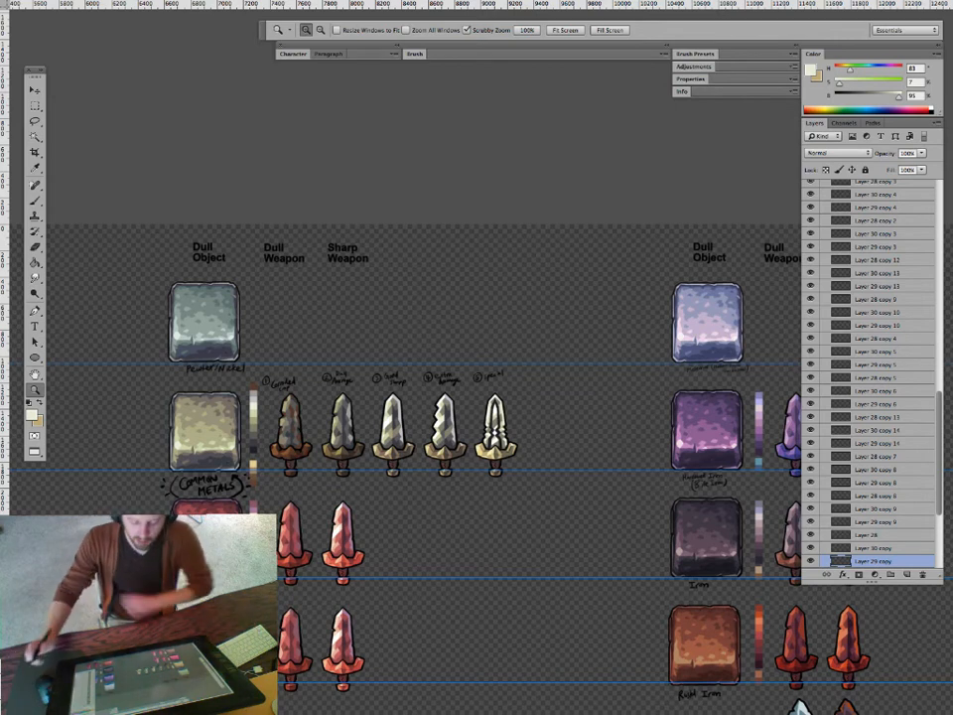
Review the row of five common-metal swords at several zoom levels, including once with the interface panels hidden.
left_click_drag(498, 451, 536, 484)
key("v")
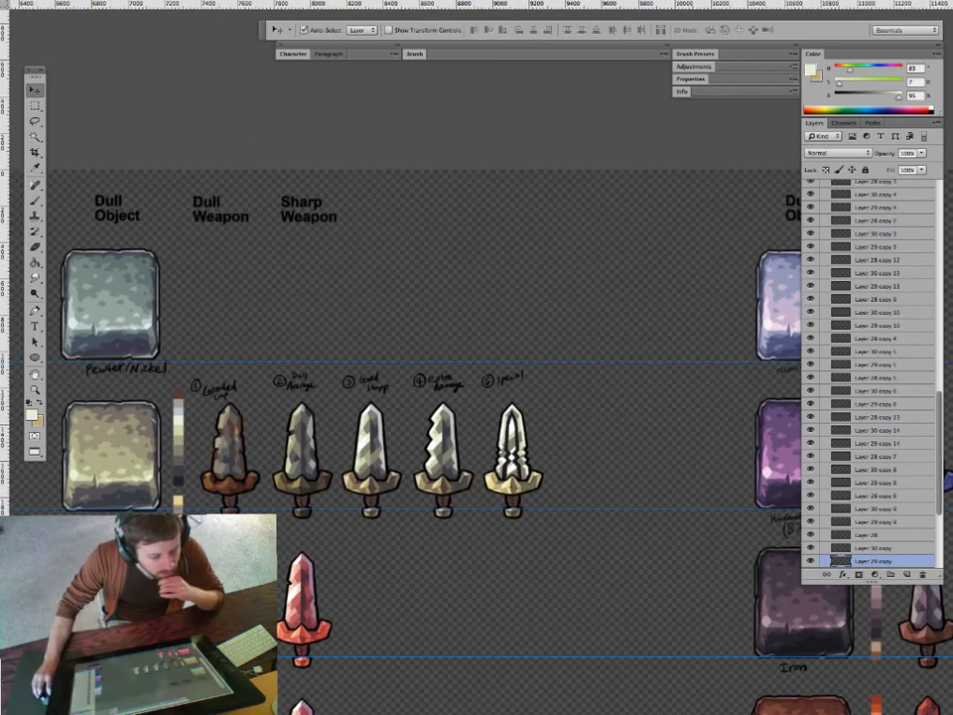
key("Tab")
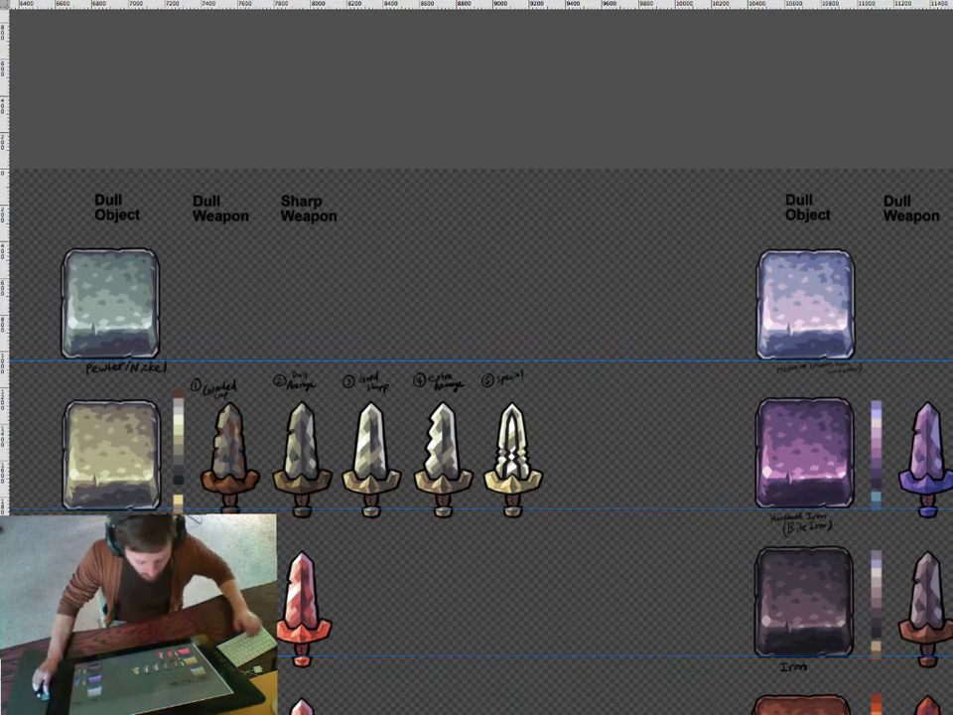
key("Tab")
left_click_drag(566, 522, 622, 519)
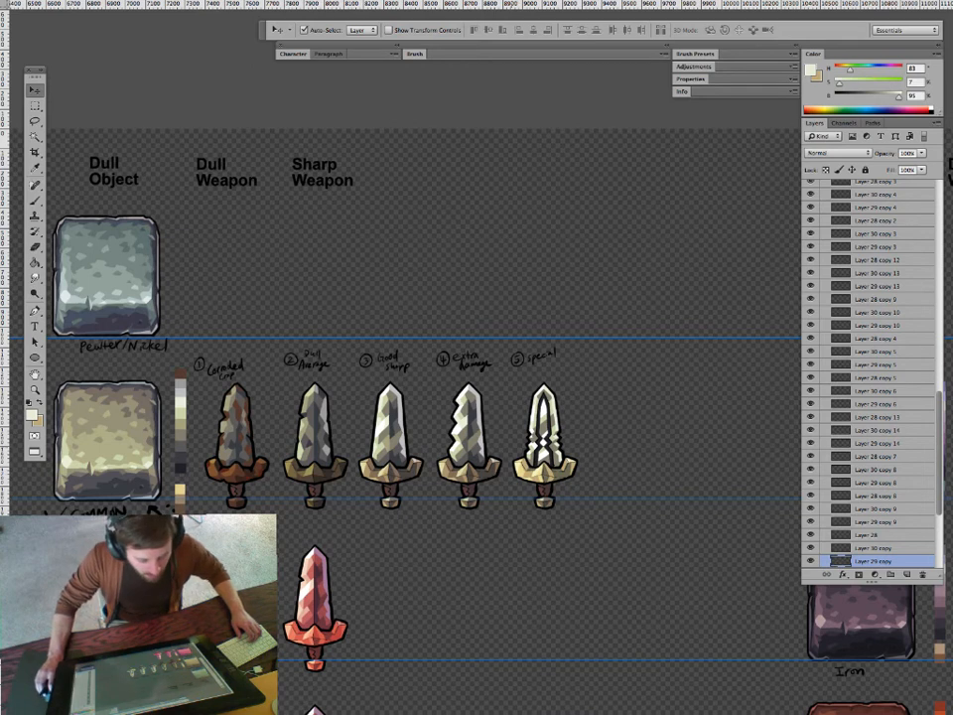
key("z")
left_click(568, 454)
left_click_drag(568, 454, 680, 447)
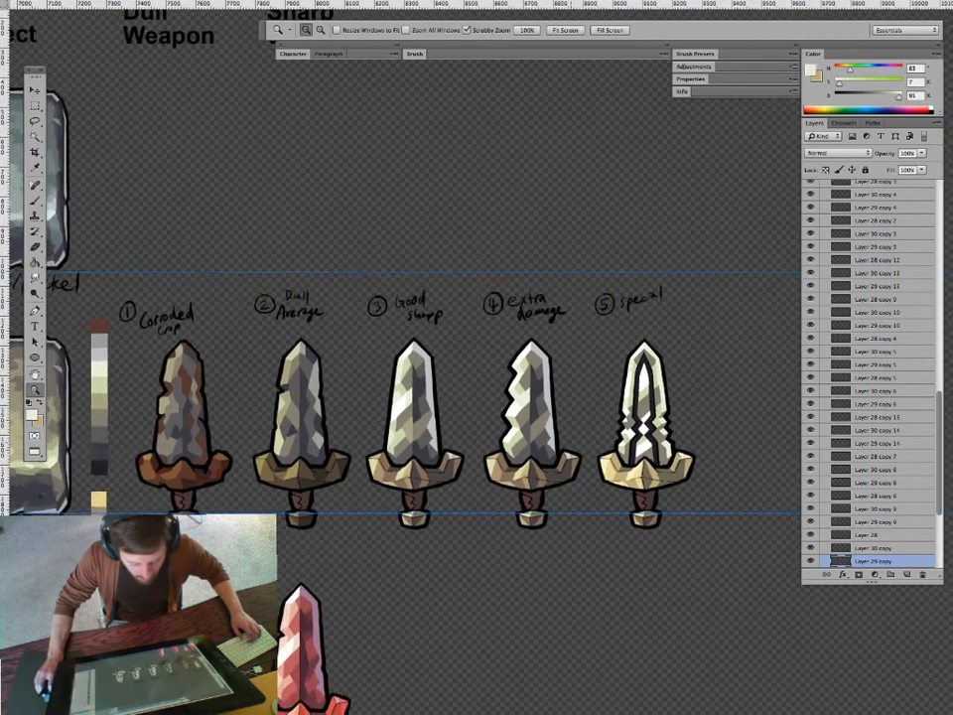
left_click_drag(442, 423, 382, 424)
left_click_drag(315, 333, 293, 332)
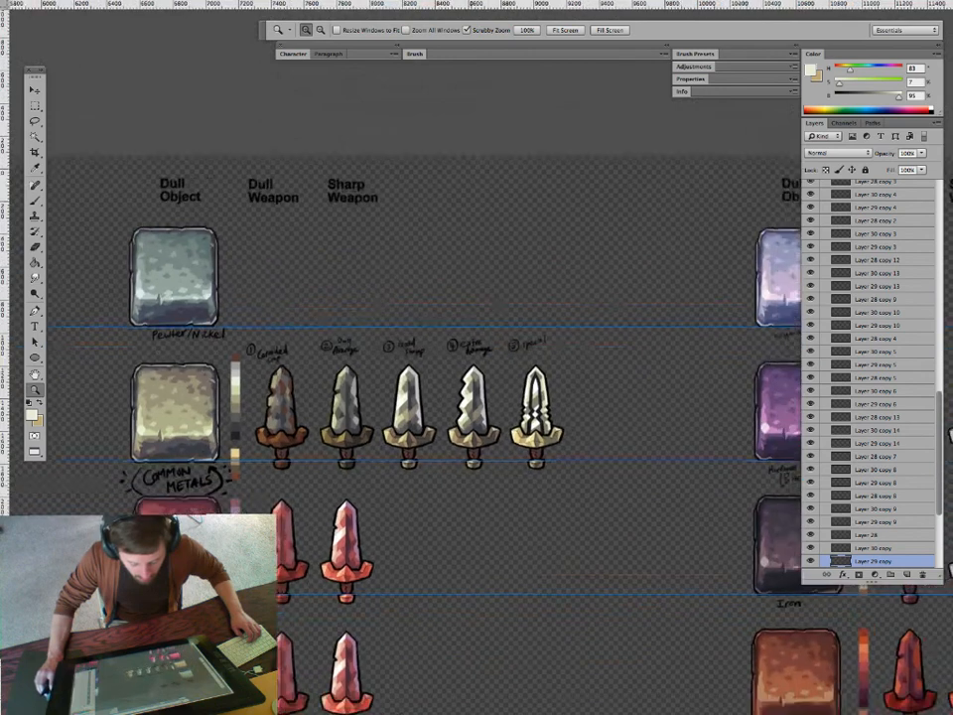
left_click_drag(397, 377, 366, 344)
left_click_drag(447, 458, 380, 457)
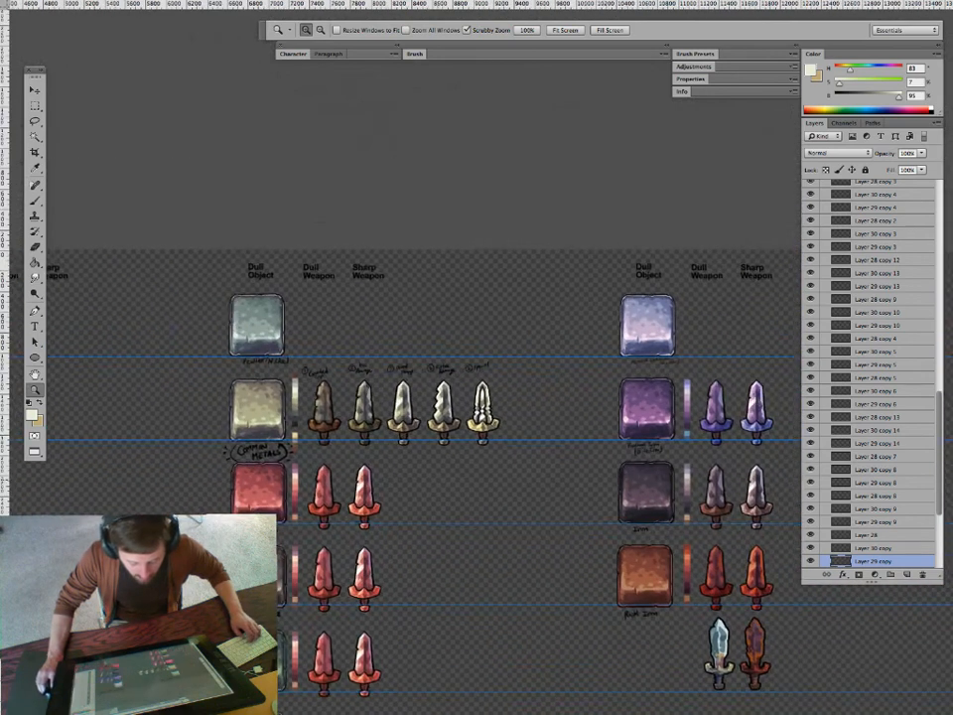
Duplicate the five-sword set with its handwritten labels and palette strip beside the Meteorite block.
left_click_drag(427, 417, 131, 447)
key("v")
left_click_drag(196, 427, 429, 436)
key("m")
left_click_drag(279, 291, 668, 468)
key("super+d")
key("v")
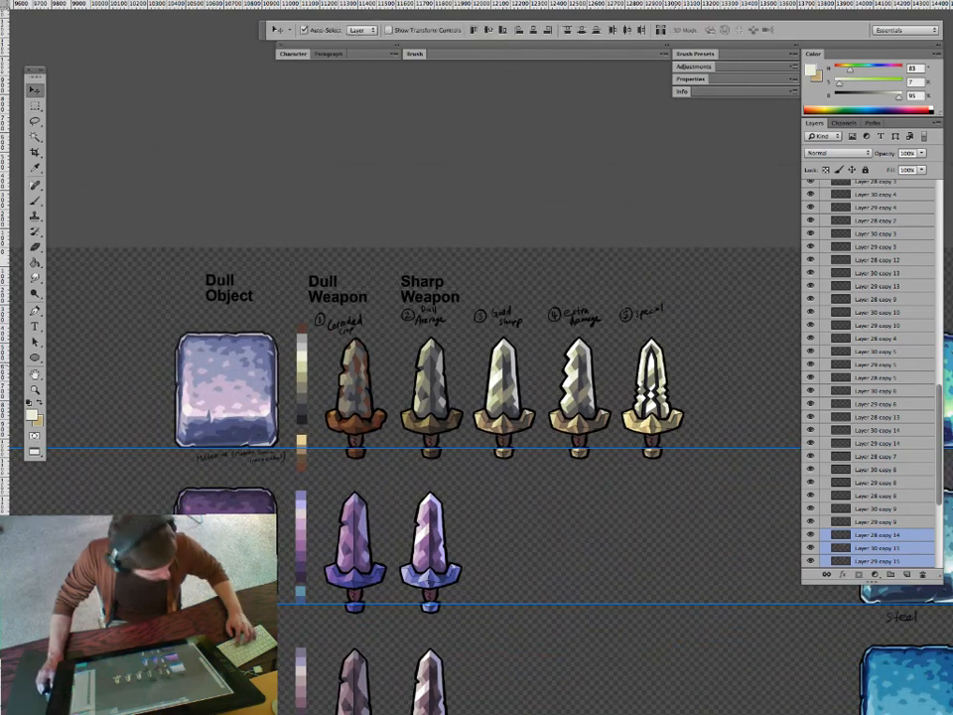
Select the area around the duplicated Meteorite swords and turn off Contiguous for the Paint Bucket.
key("m")
mouse_move(758, 295)
left_mouse_down()
mouse_move(325, 443)
mouse_move(284, 482)
left_mouse_up()
key("z")
left_click_drag(302, 393, 350, 392)
key("g")
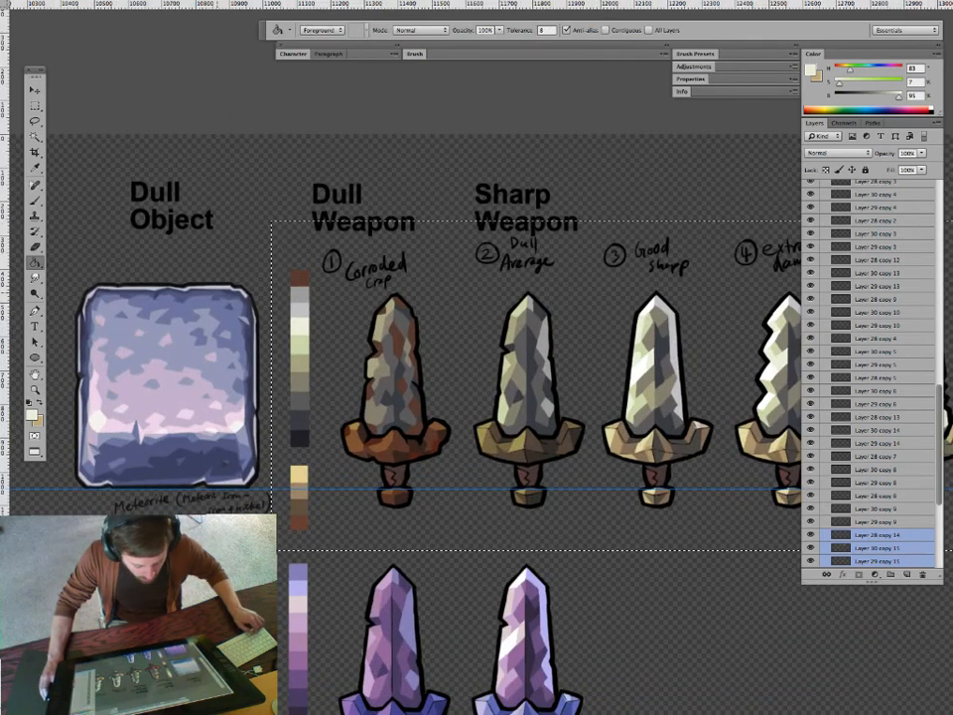
Clear the selection and make only Layer 29 copy 15 active.
key("v")
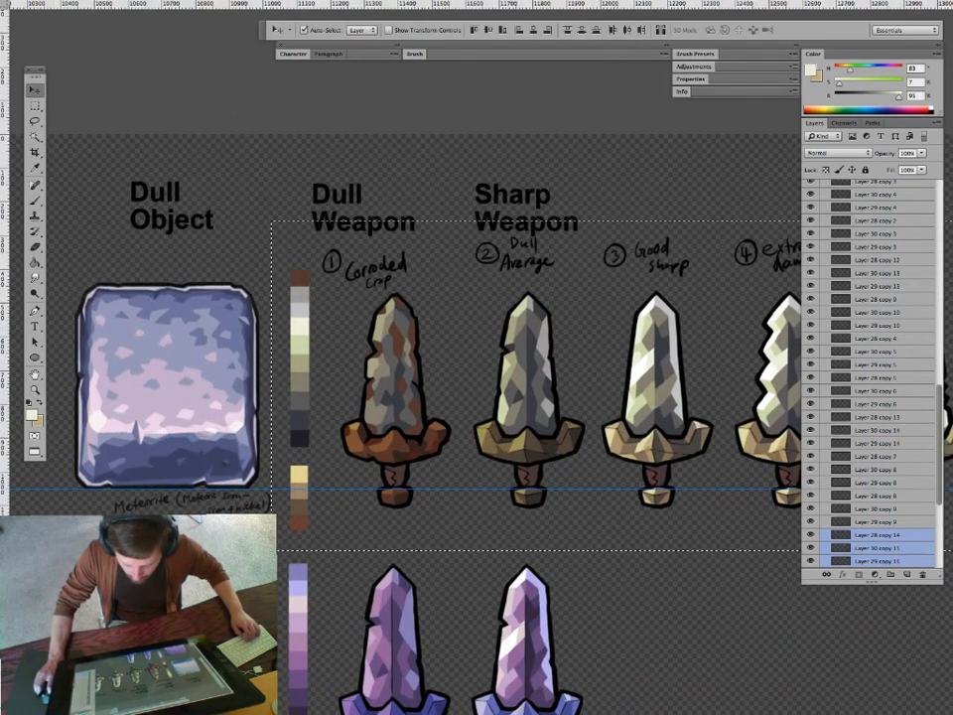
left_click(334, 390)
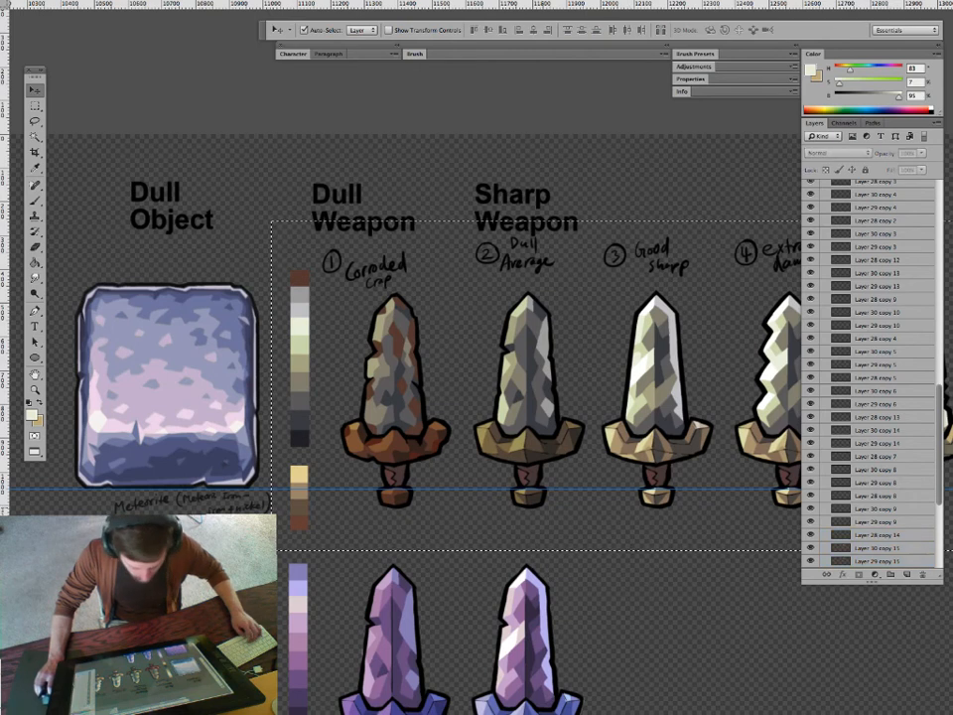
key("super+d")
left_click(878, 561)
Select the rectangular area enclosing the Meteorite row's five swords and palette strip for filling on Layer 29 copy 15.
key("z")
left_click_drag(516, 442, 335, 447)
key("m")
left_click_drag(300, 354, 656, 486)
key("z")
left_click_drag(393, 437, 482, 447)
left_click_drag(392, 447, 358, 461)
left_click_drag(437, 457, 304, 460)
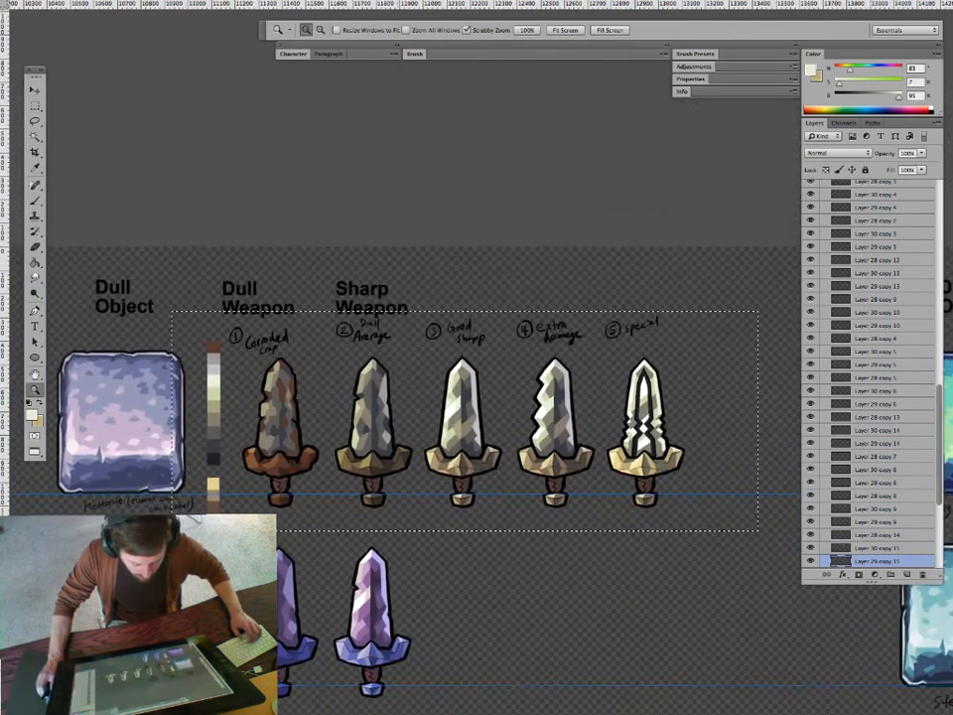
key("g")
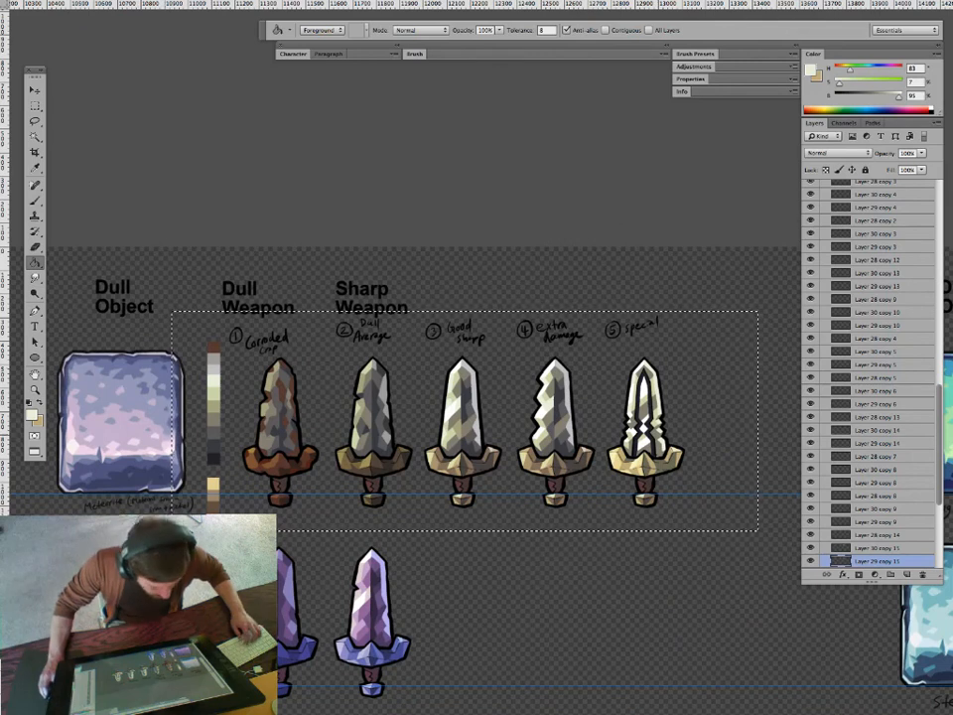
Replace the Meteorite swords' green tones with pale pink (H 312, S 10, B 95), near-white (H 12, S 2, B 97) and lavender (H 279, S 11, B 84).
left_click(364, 576, "alt")
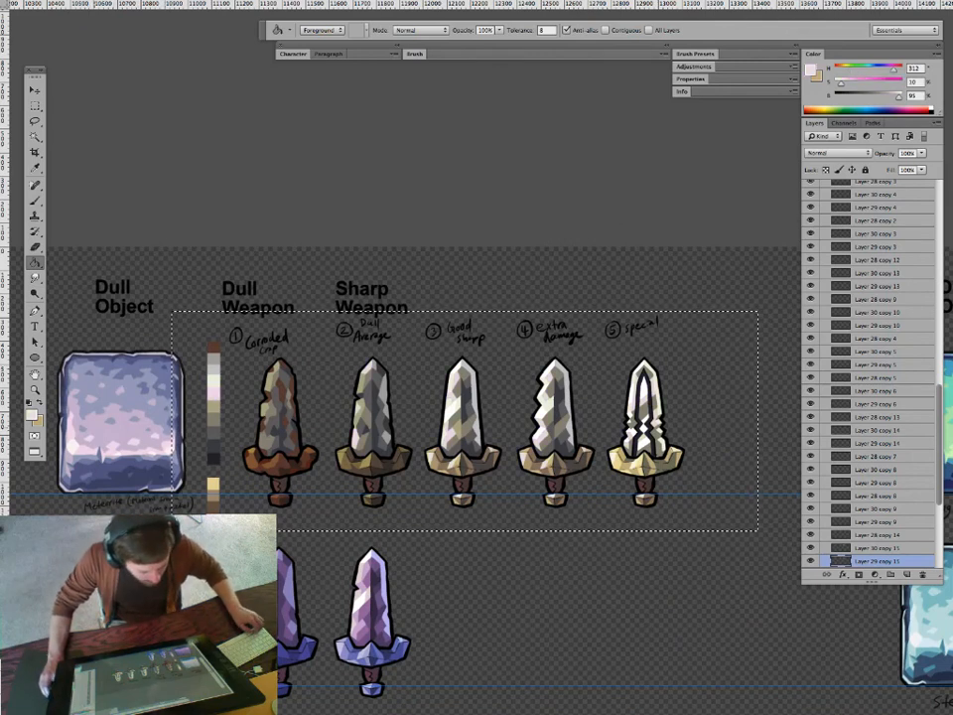
left_click(456, 381, "alt")
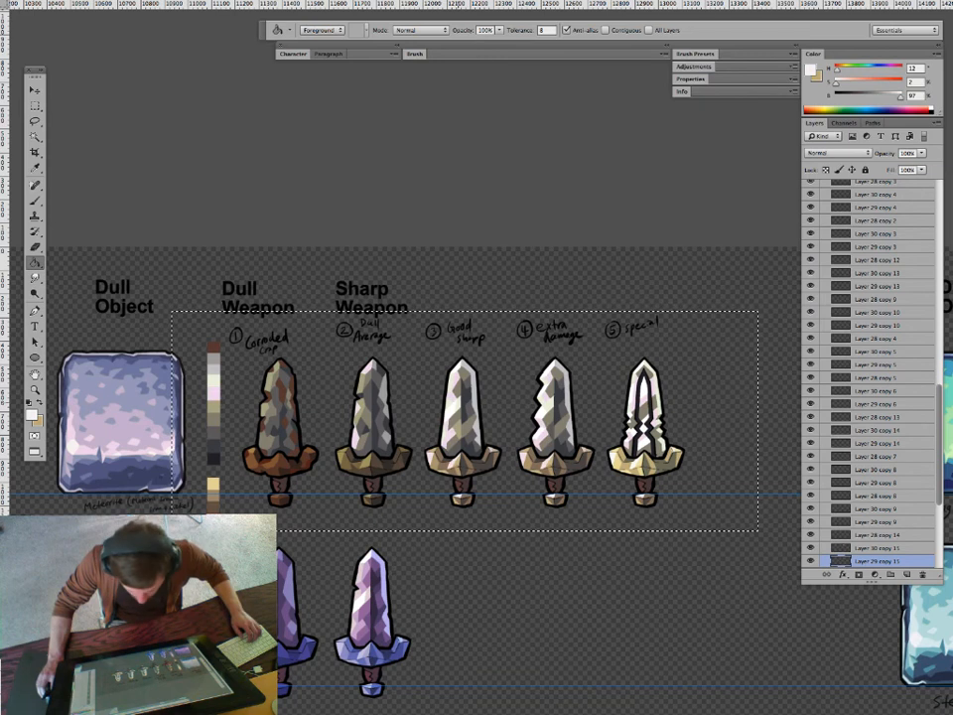
left_click(470, 382, "alt")
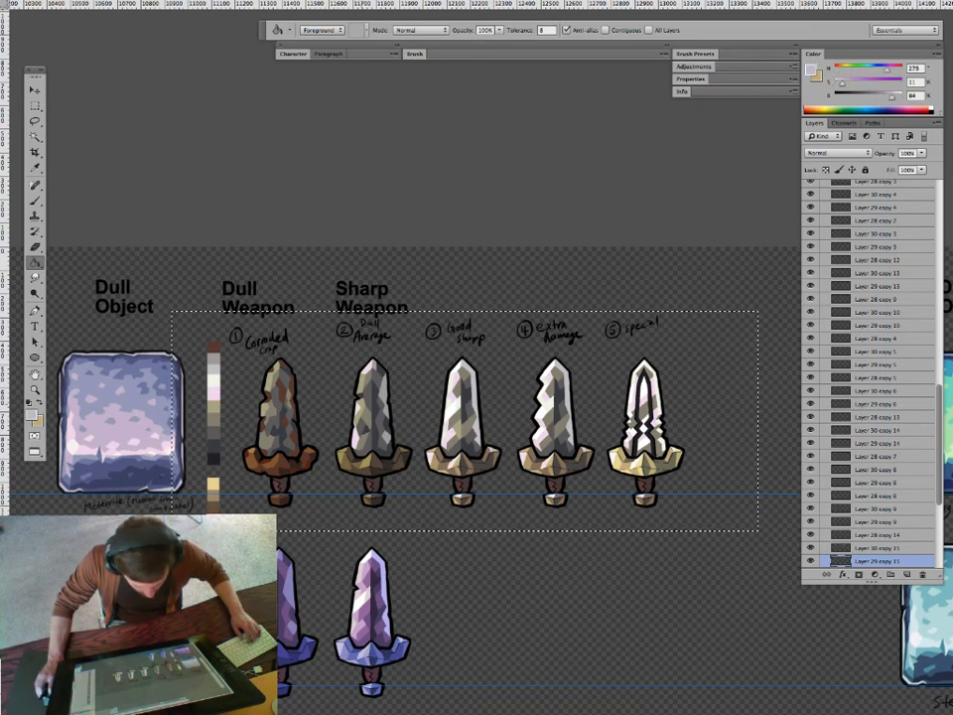
left_click(272, 375)
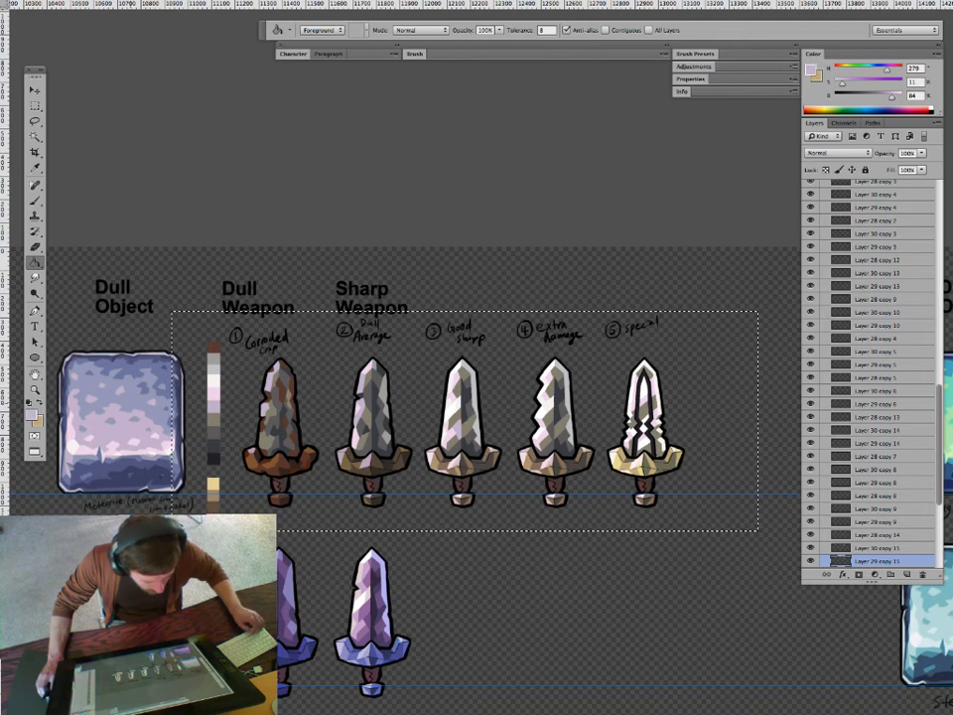
Replace the Meteorite swords' tan and mid-grey tones with blue-lavender (H 236, S 15, B 77) and the block's blue (H 230, S 27, B 69).
left_click(214, 406, "alt")
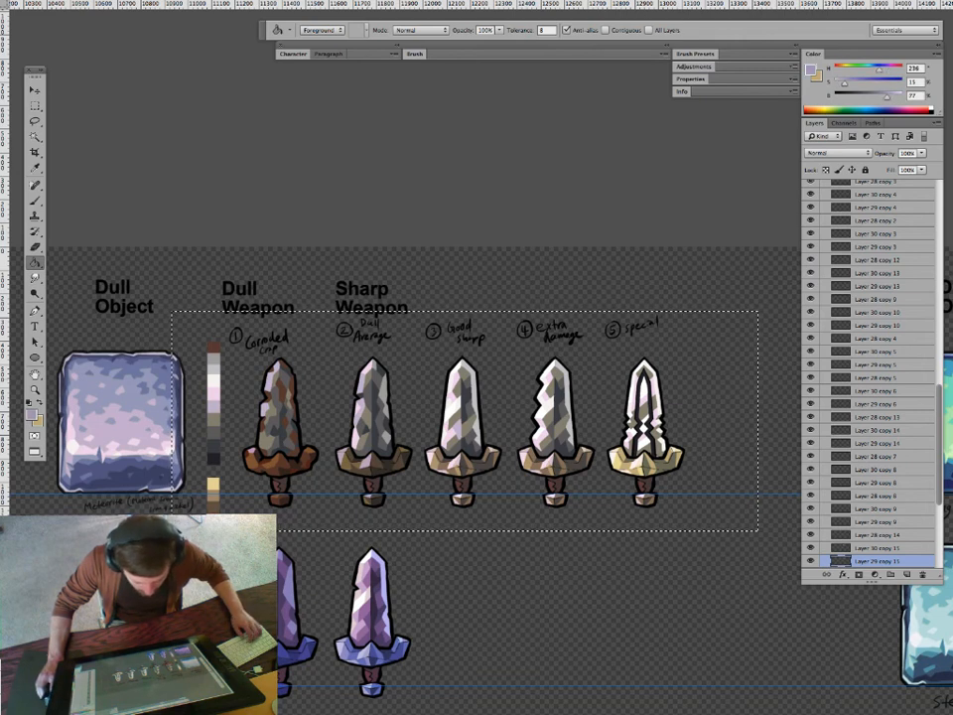
left_click(367, 399)
left_click(132, 370, "alt")
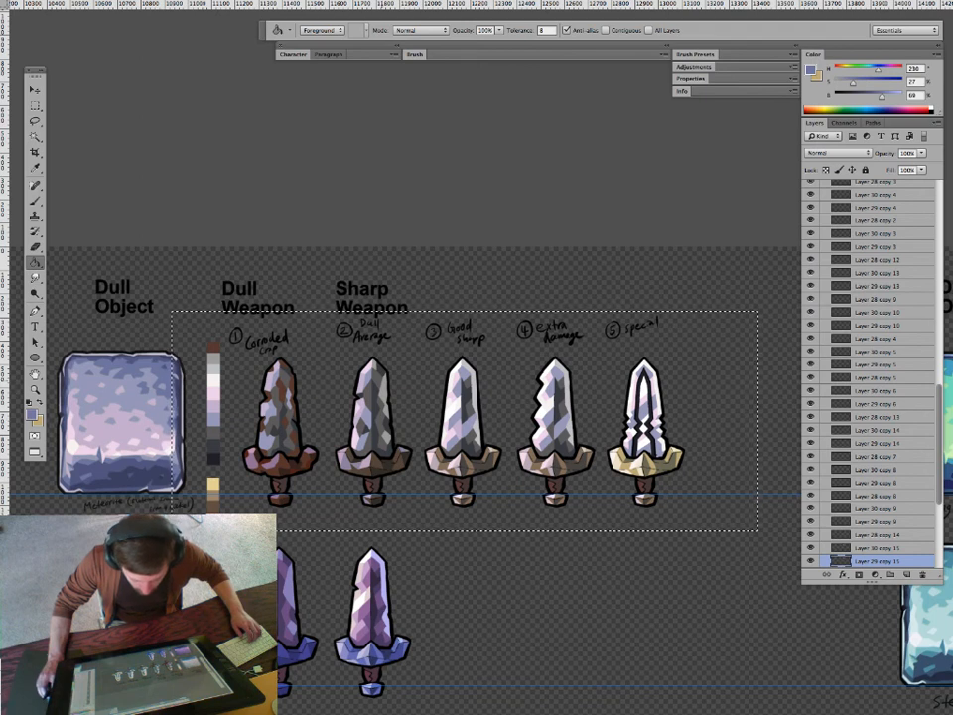
left_click(381, 400)
left_click_drag(381, 399, 369, 402)
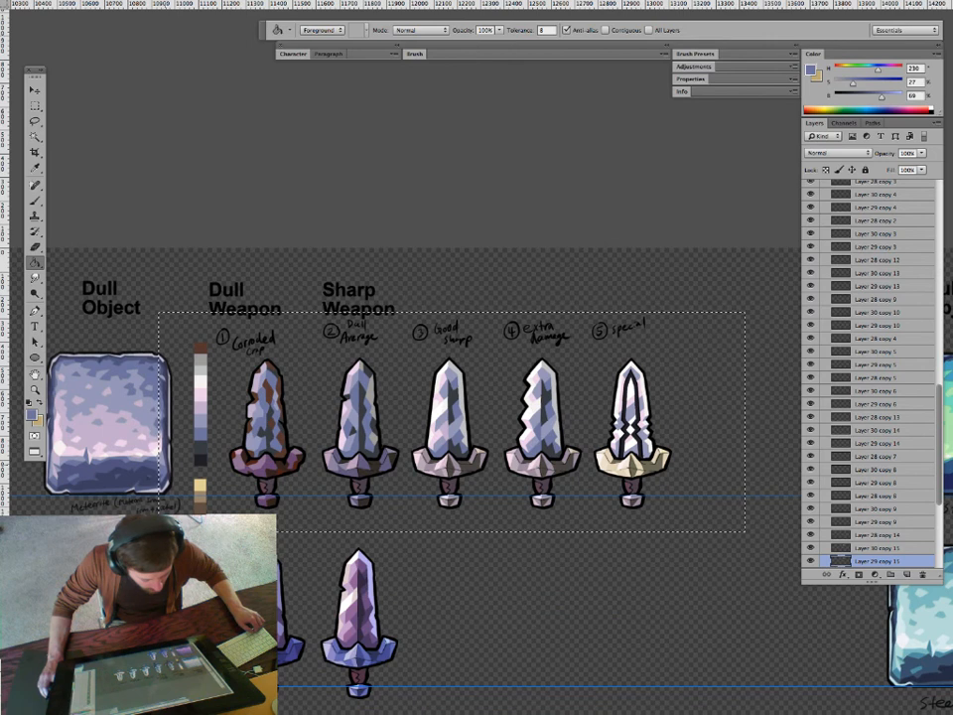
Replace the Meteorite swords' dark slate tone with dark blue (H 230, S 37, B 45) sampled from the block's lower edge.
left_click(117, 473, "alt")
left_click(368, 400)
key("z")
mouse_move(398, 425)
left_mouse_down()
mouse_move(411, 426)
mouse_move(374, 425)
mouse_move(425, 429)
left_mouse_up()
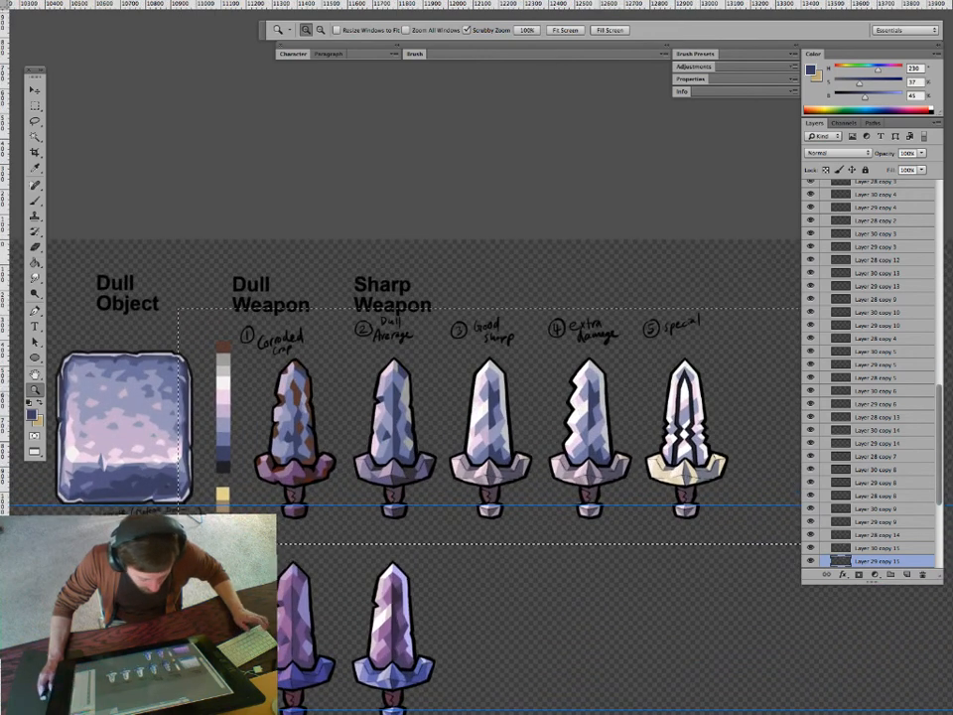
key("g")
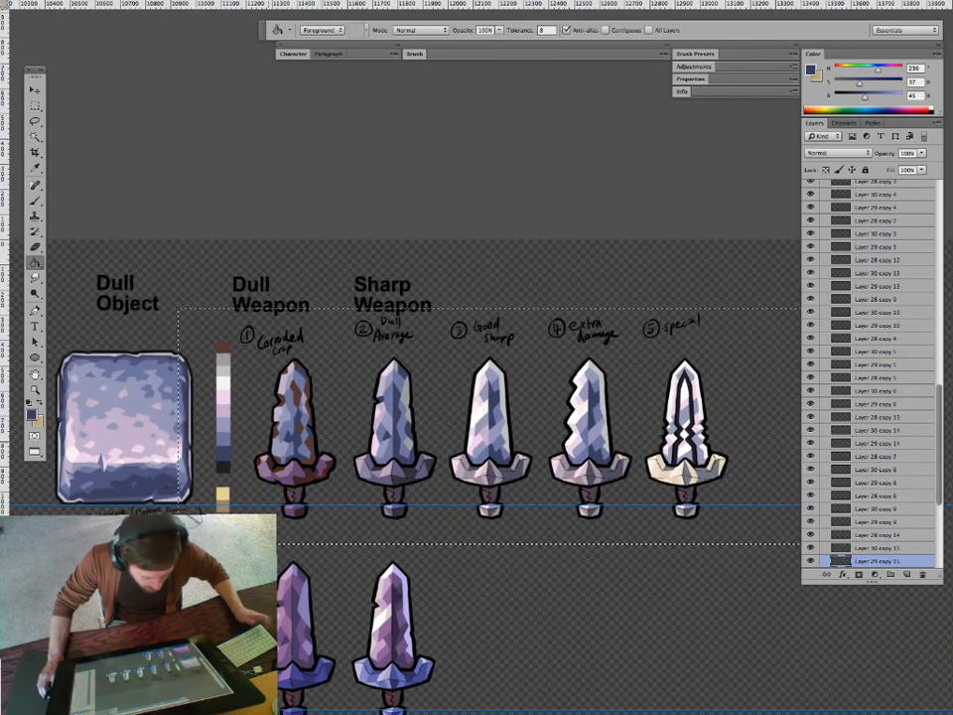
Replace the Meteorite swords' pale grey edge tone with light blue (H 212, S 43, B 100).
left_click(223, 359, "alt")
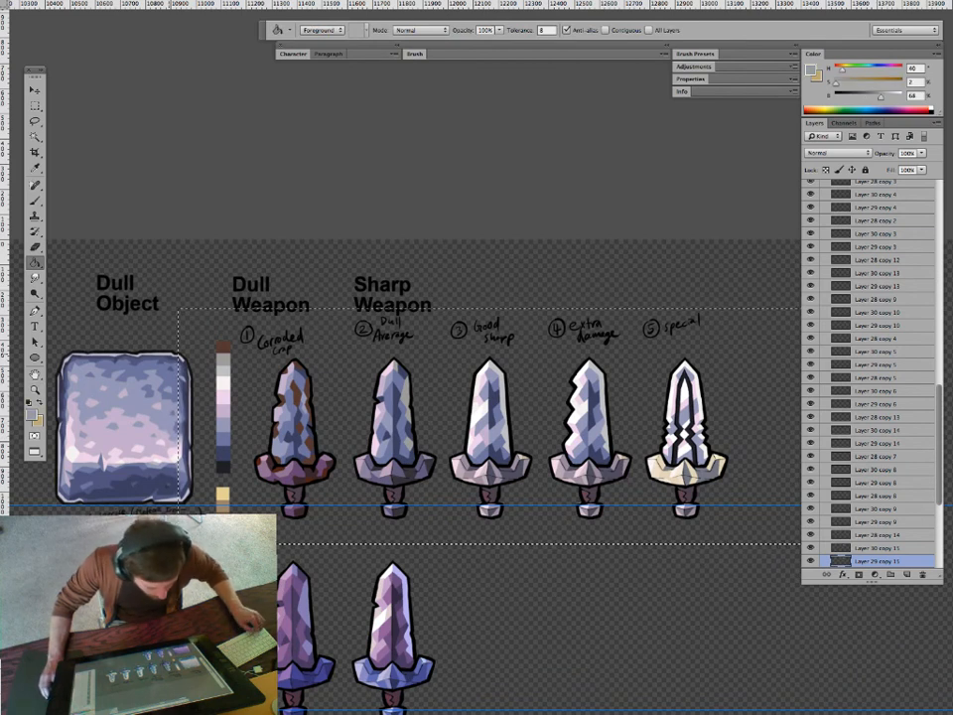
left_click(223, 372, "alt")
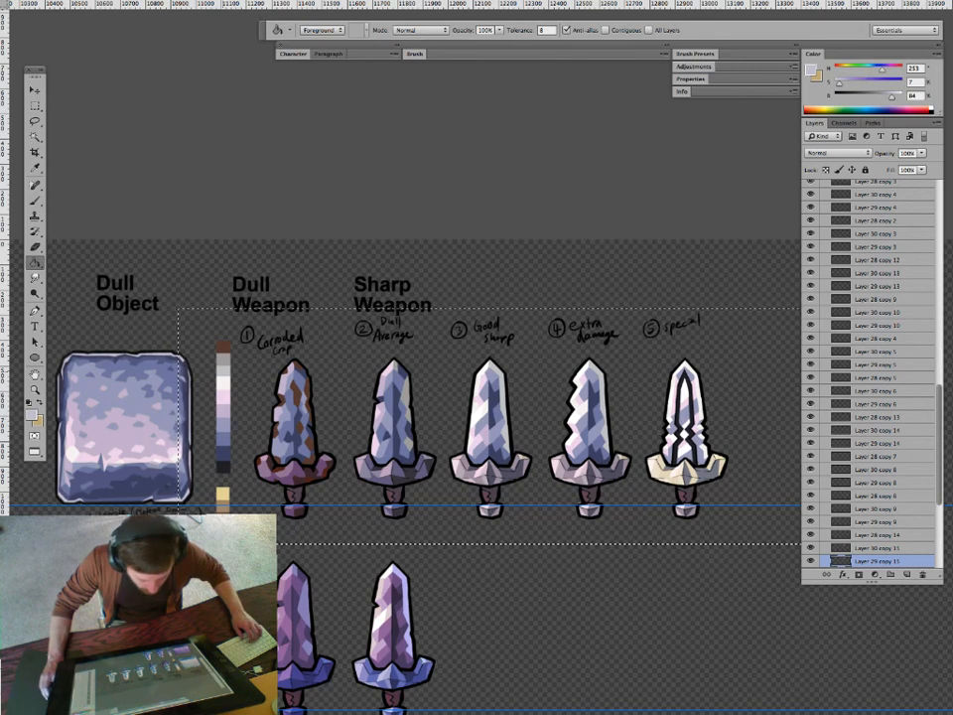
left_click_drag(882, 69, 864, 83)
left_click_drag(892, 96, 904, 97)
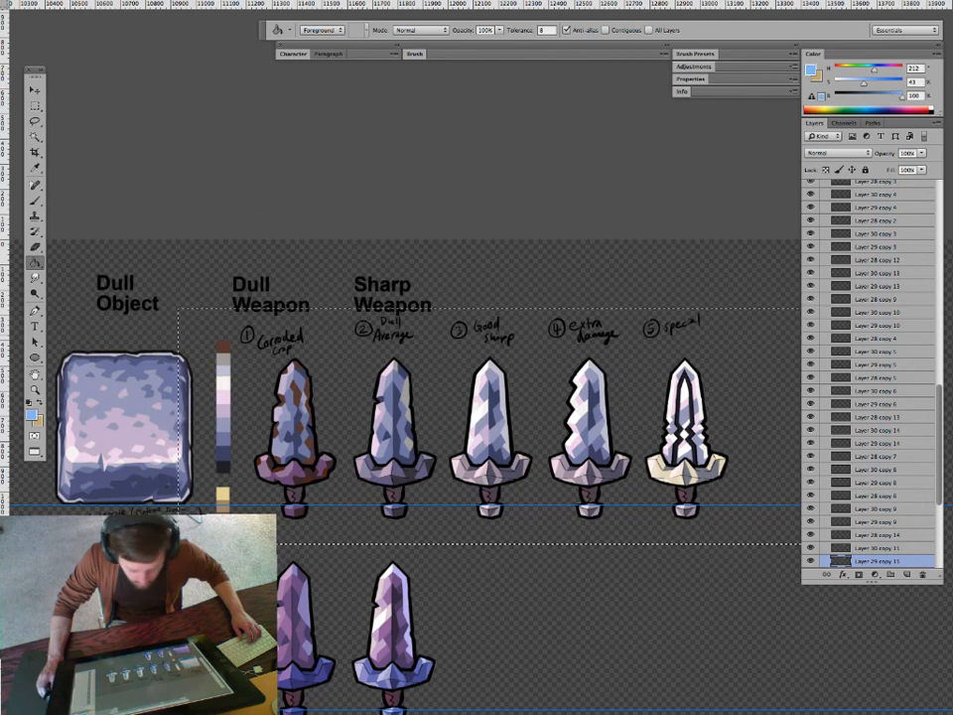
left_click(224, 371)
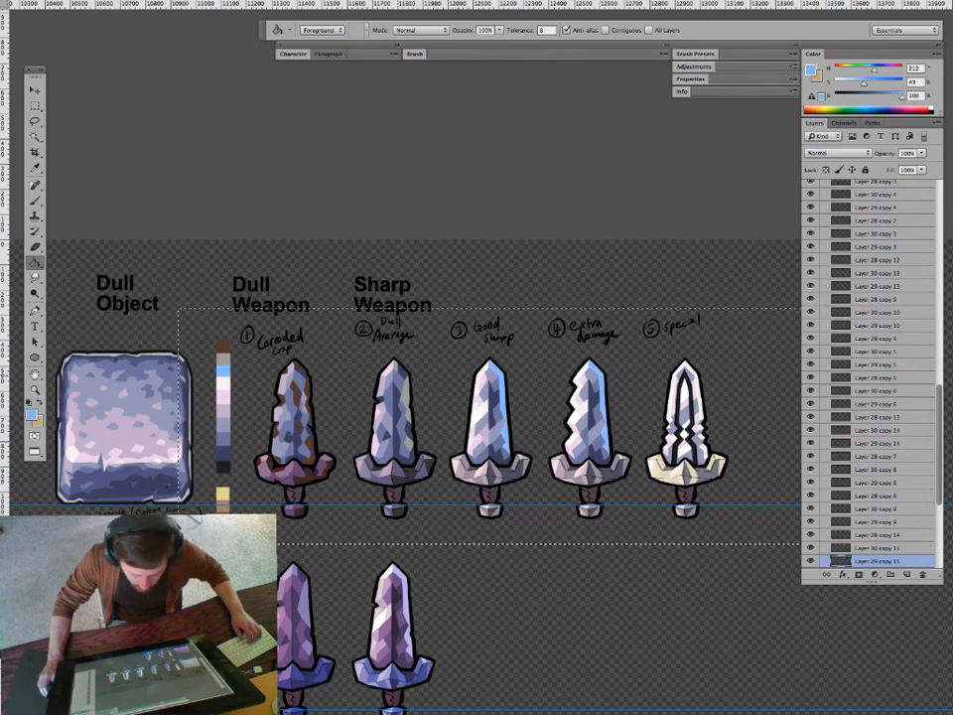
Replace the Meteorite swords' darker grey edge tone with a deeper blue (H 212, S 59, B 89).
left_click_drag(864, 83, 893, 96)
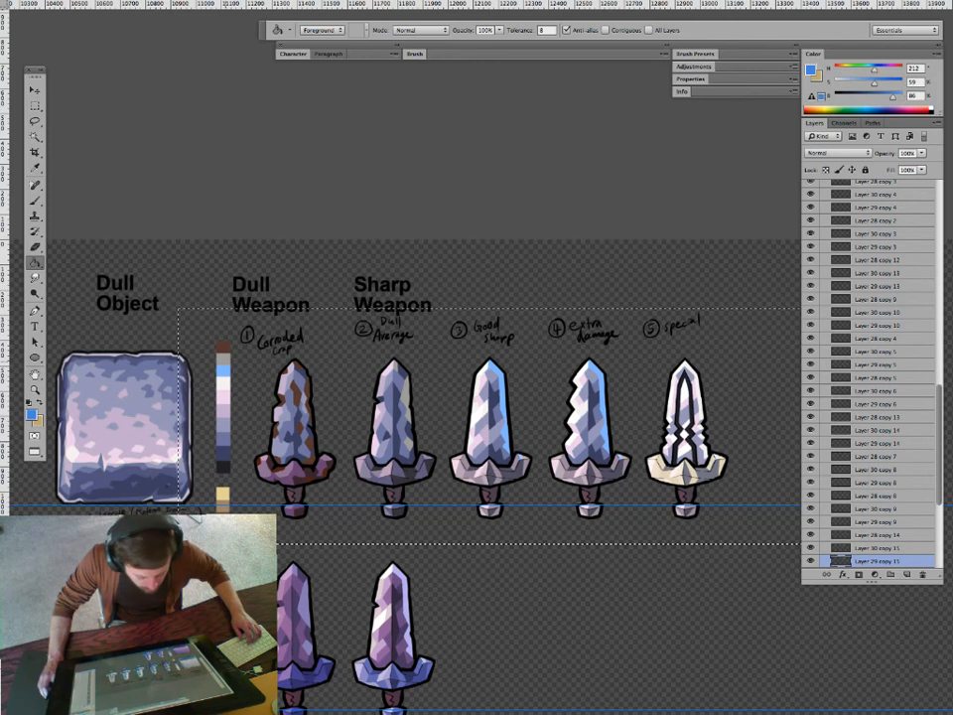
left_click_drag(893, 96, 896, 97)
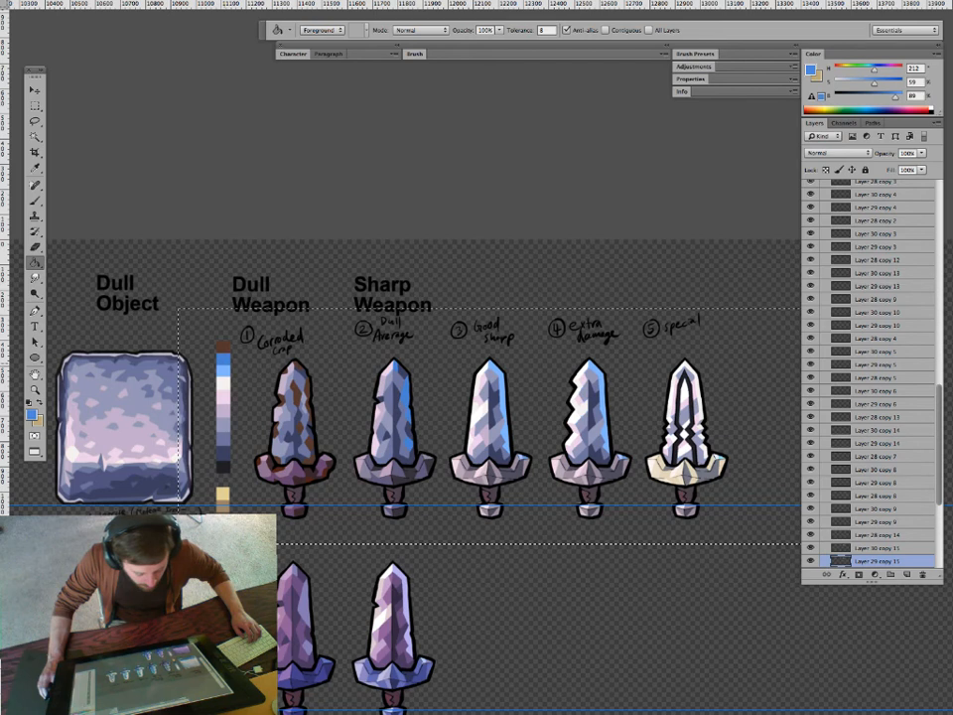
scroll(477, 417, "up", 1)
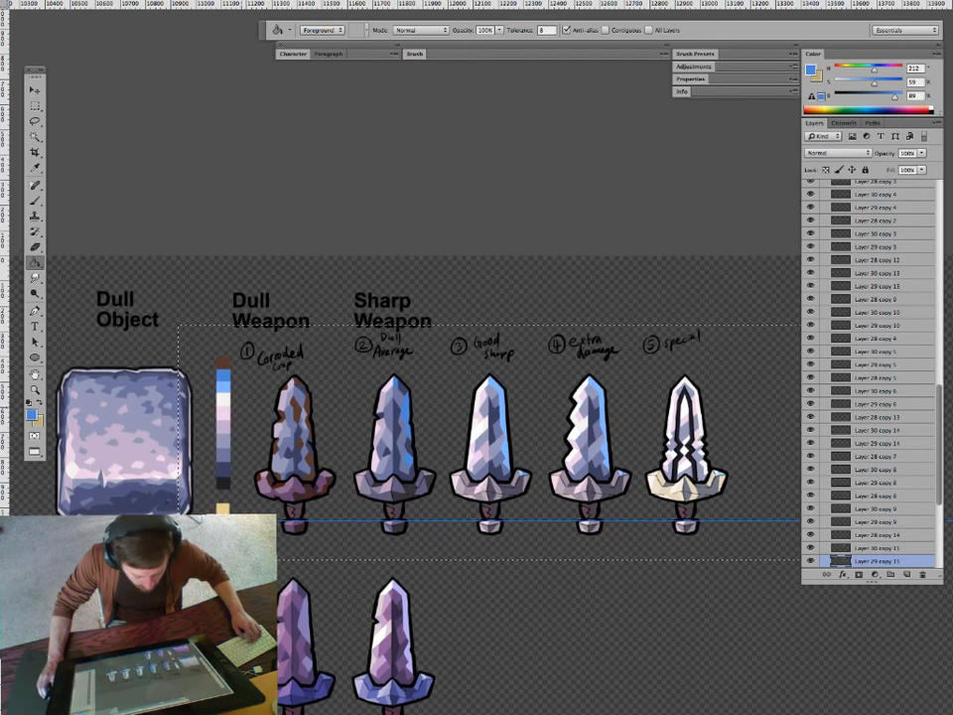
Replace the rust brown on the Meteorite corroded sword and palette strip with olive green (H 79, S 25, B 53).
left_click(223, 364, "alt")
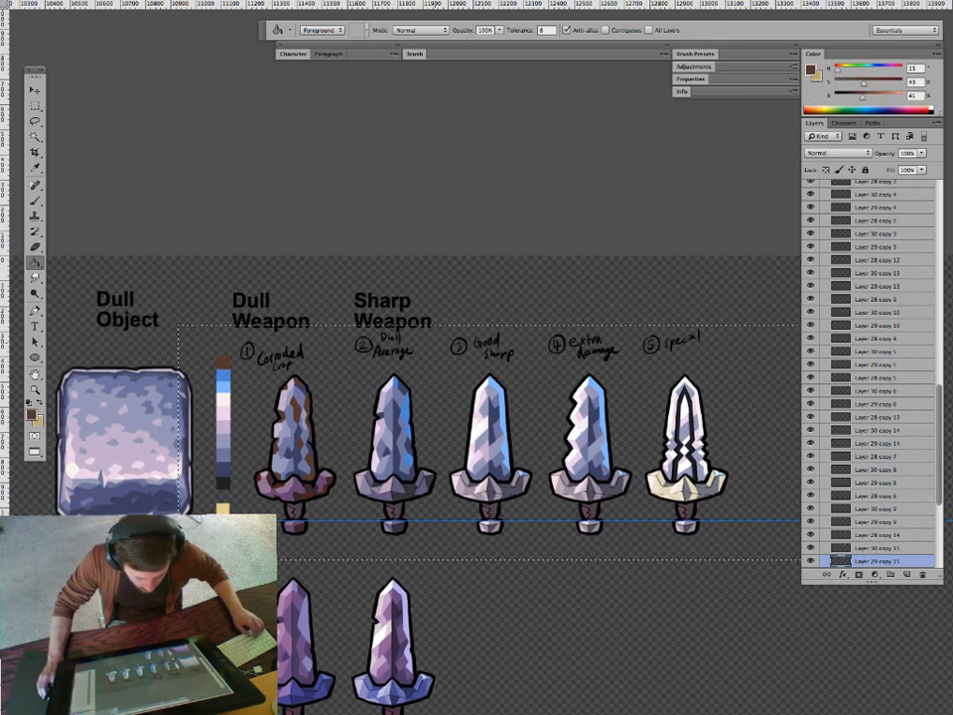
left_click_drag(838, 69, 858, 83)
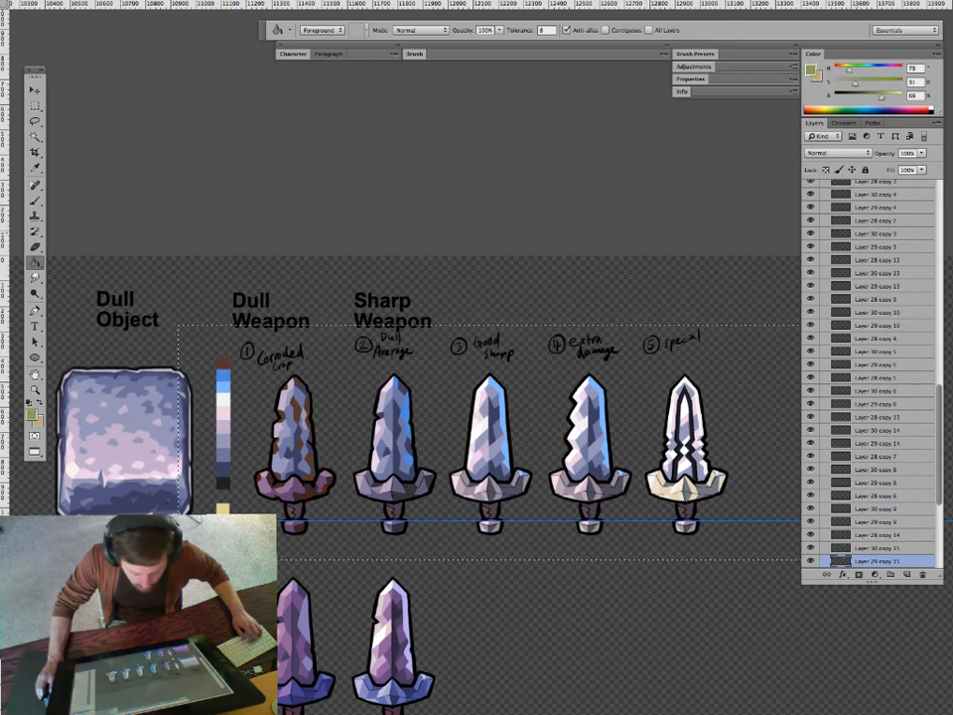
left_click(223, 364)
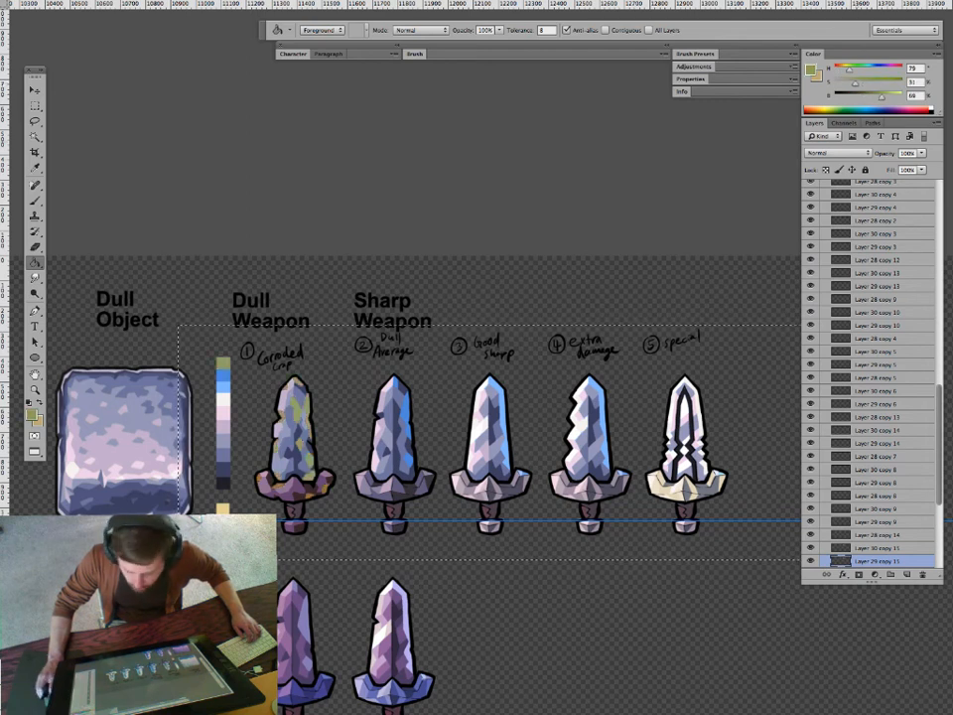
left_click_drag(882, 98, 875, 97)
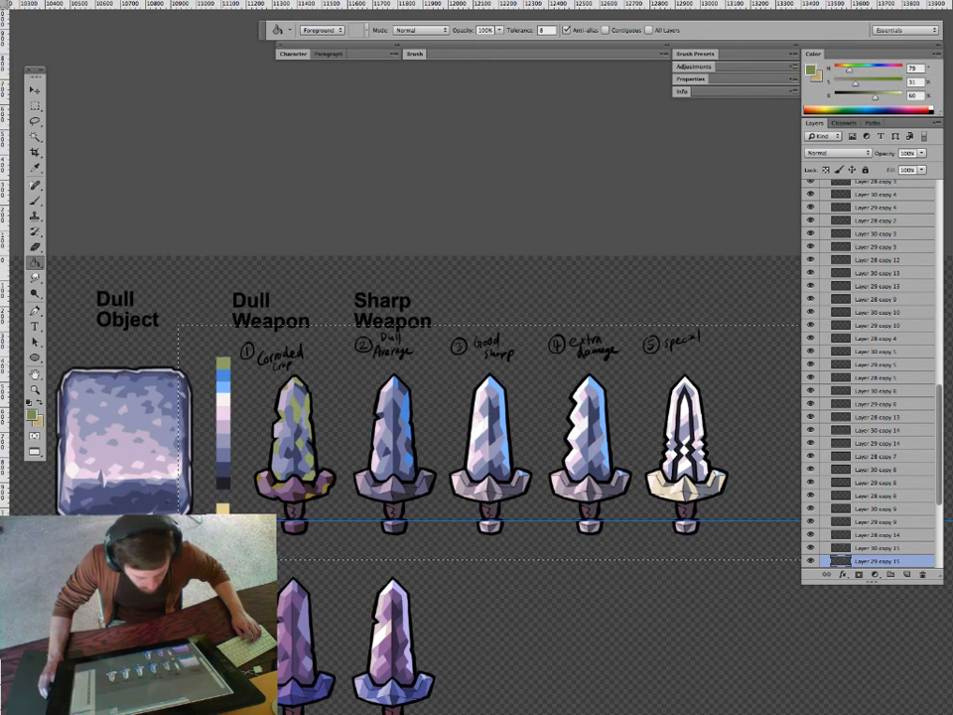
left_click_drag(336, 454, 280, 443)
left_click_drag(530, 483, 302, 397)
left_click_drag(353, 440, 383, 440)
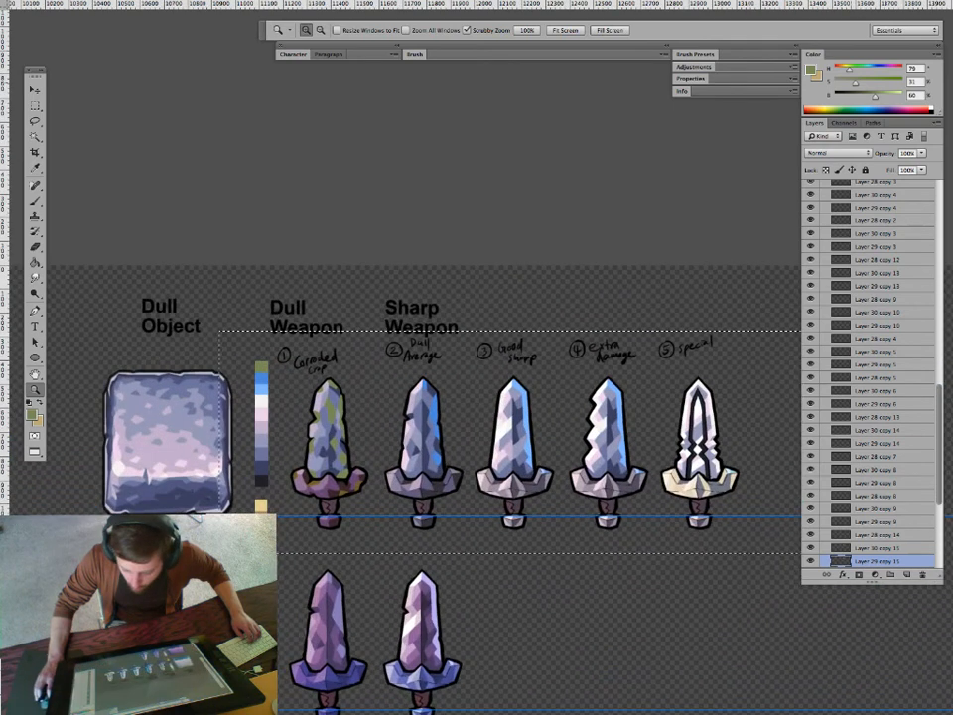
key("g")
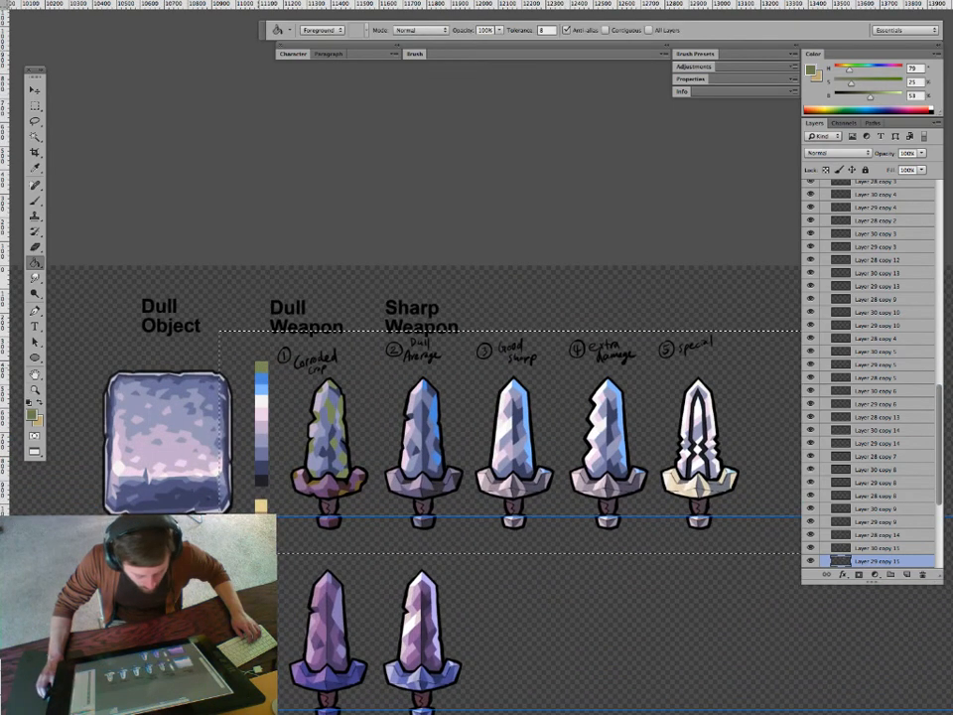
key("z")
left_click_drag(333, 497, 358, 497)
Clear the selection, make the hilt layer Layer 30 copy 15 active and enclose the five Meteorite hilts in a rectangular selection for filling.
key("super+d")
left_click(348, 487, "super")
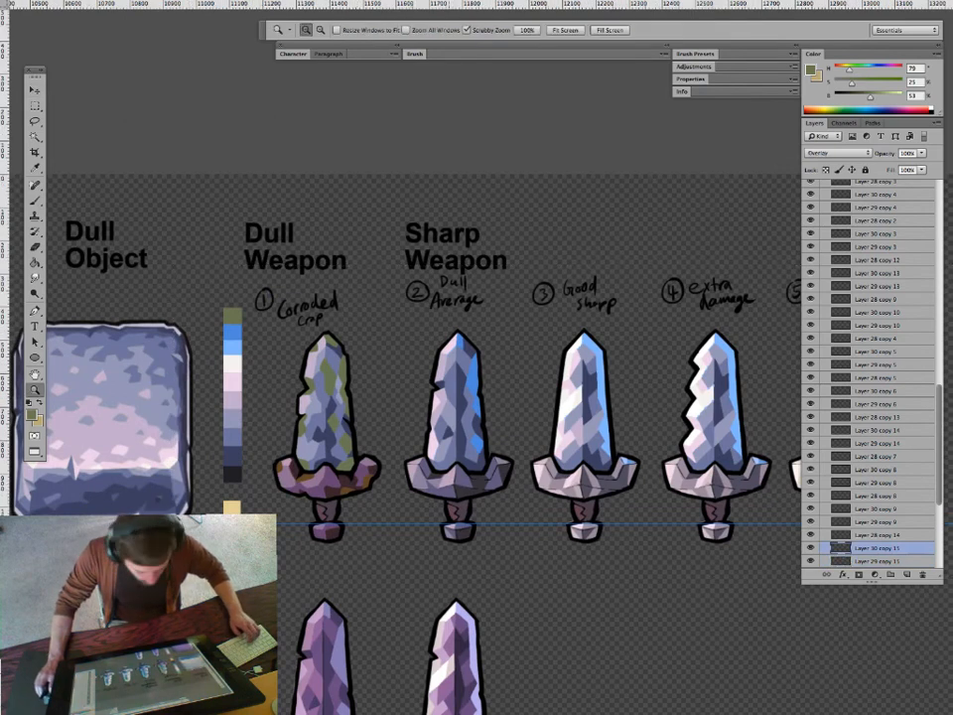
left_click_drag(455, 520, 425, 520)
left_click_drag(496, 447, 438, 447)
key("m")
left_click_drag(747, 416, 252, 562)
key("g")
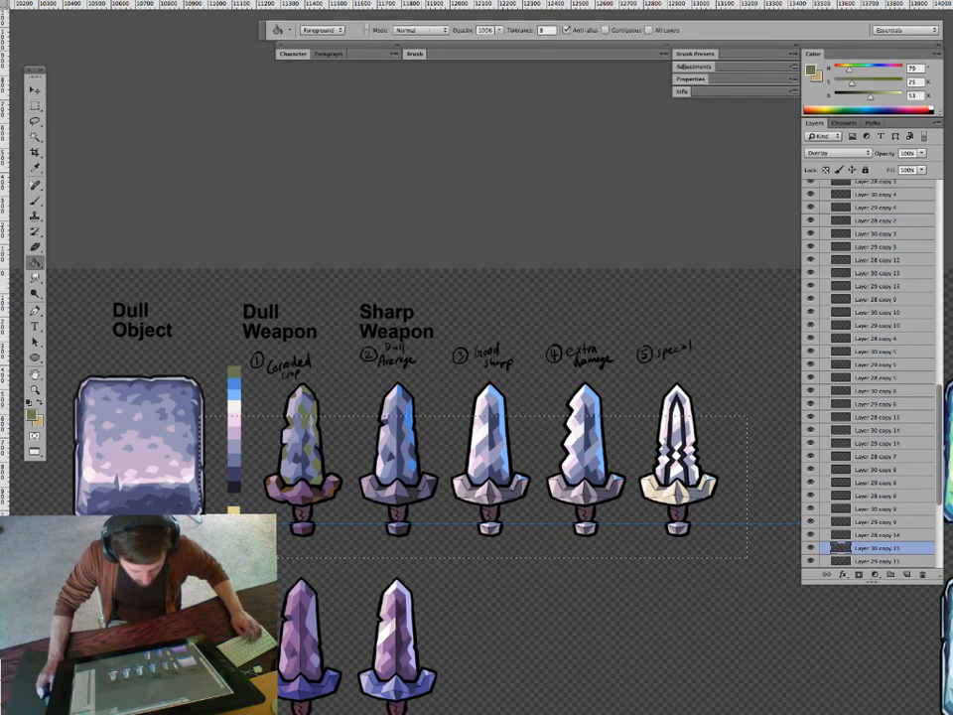
Try filling the Meteorite Dull Average sword's hilt with the blue sampled from its blade edge.
left_click(411, 412, "alt")
left_click(400, 490)
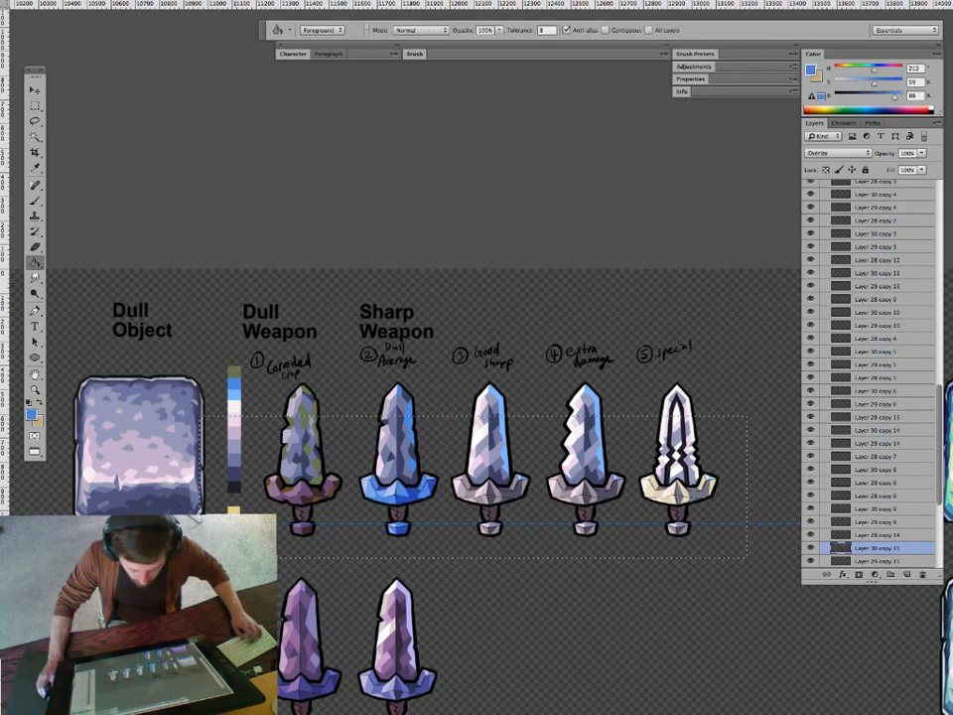
key("ctrl+z")
Fill the Meteorite Dull Average sword's hilt with indigo (H 241, S 48, B 63) sampled from the purple sword's hilt below.
left_click_drag(400, 490, 399, 393)
key("z")
key("g")
left_click(319, 600, "alt")
left_click(302, 397)
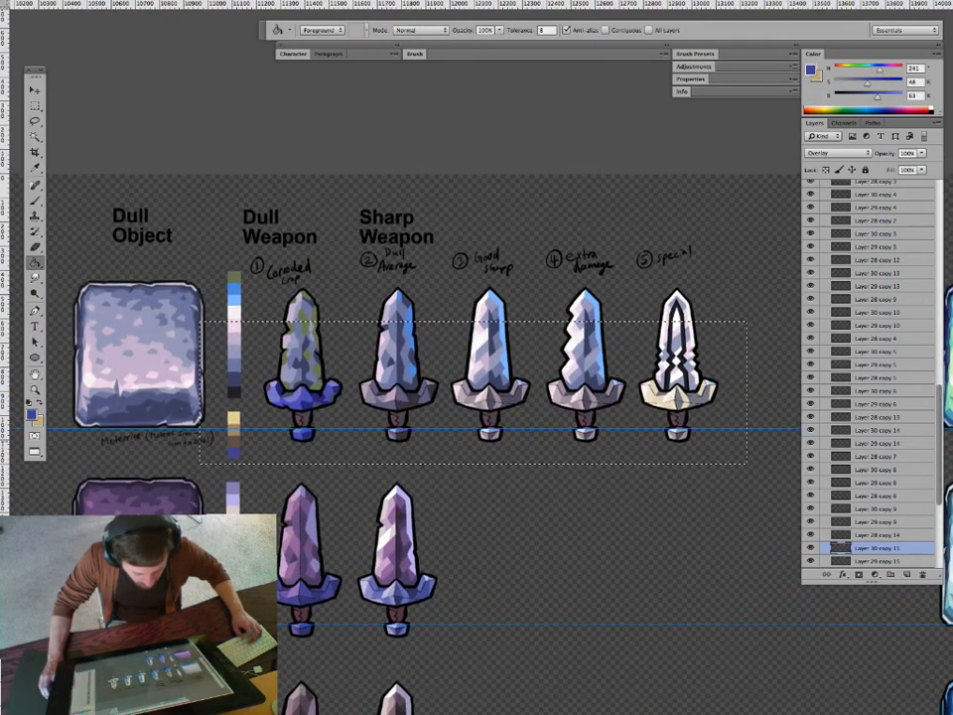
left_click_drag(302, 397, 288, 439)
key("super+z")
left_click(385, 436)
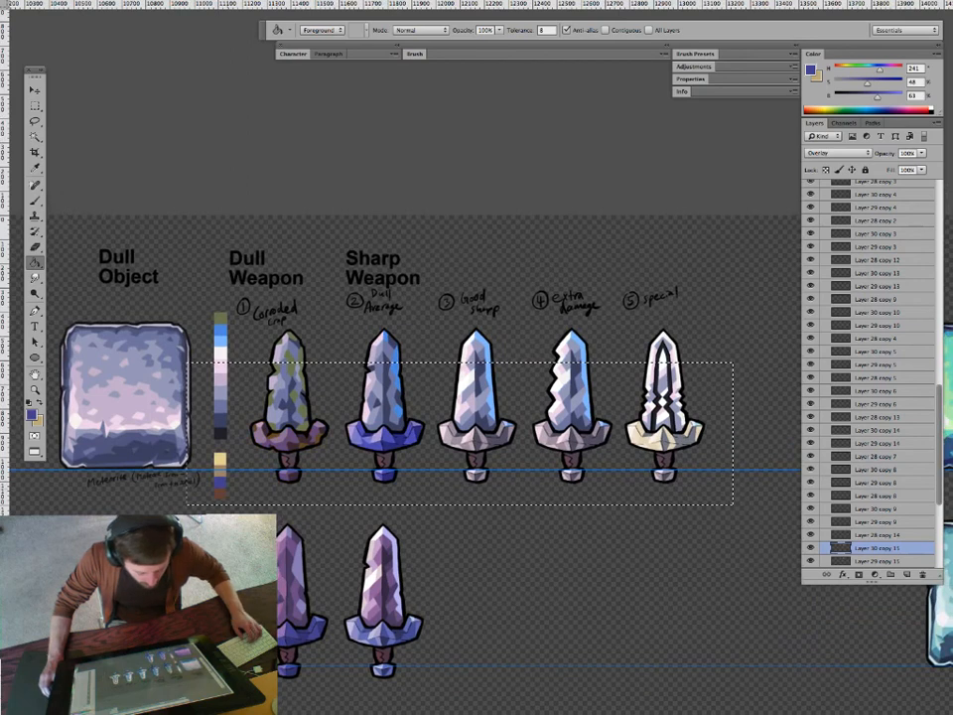
Recolour the Meteorite corroded sword's hilt in muted purple (H 309, S 25, B 54).
left_click_drag(880, 69, 868, 96)
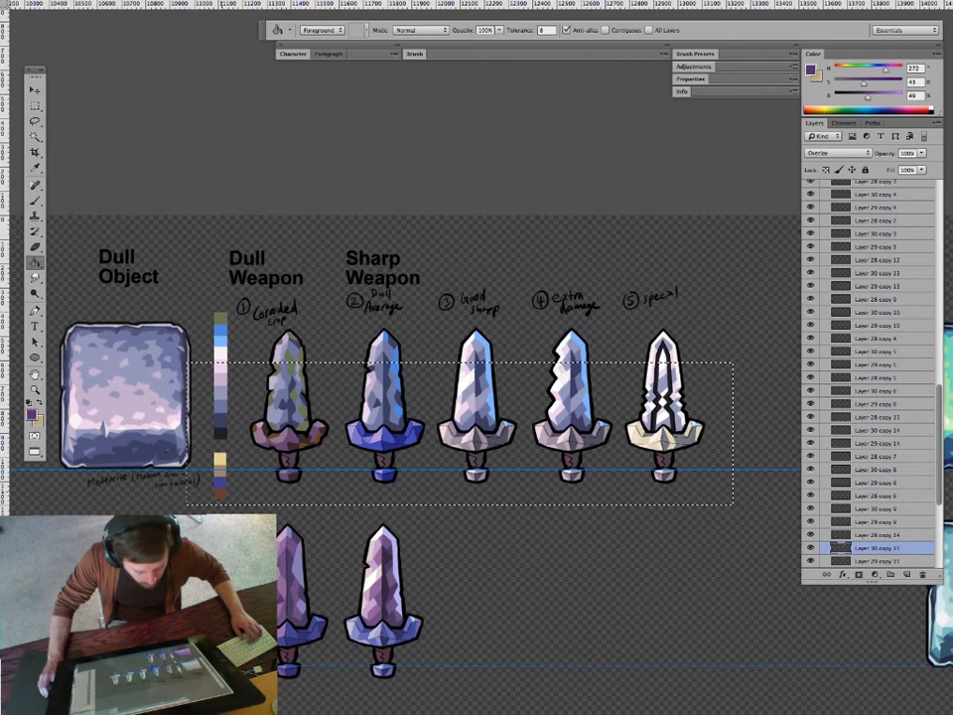
mouse_move(864, 83)
left_mouse_down()
mouse_move(853, 83)
mouse_move(872, 96)
left_mouse_up()
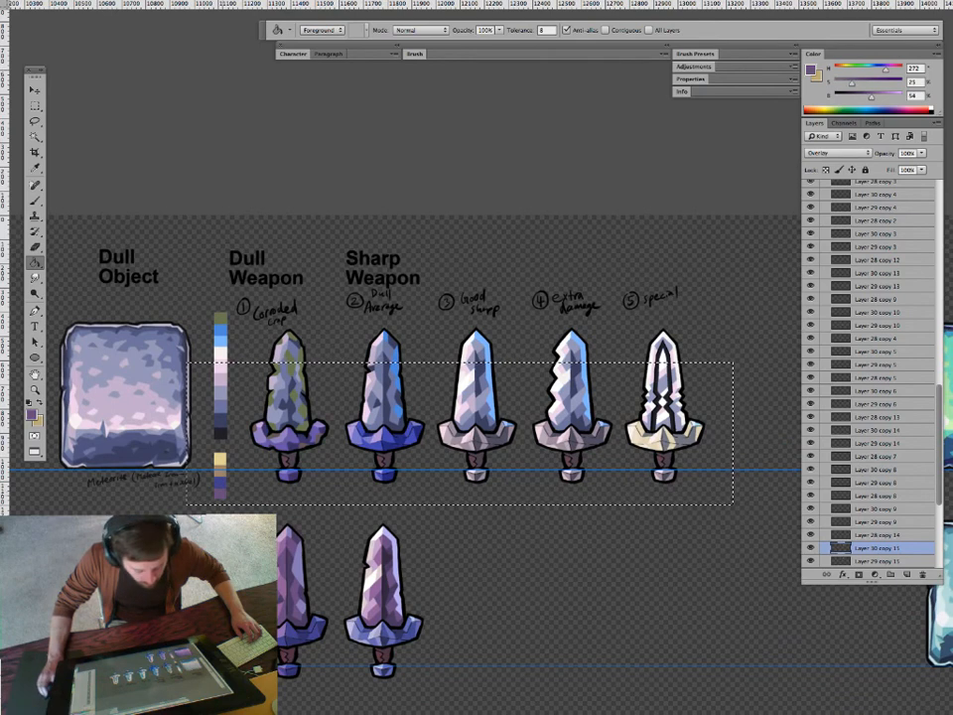
left_click_drag(886, 70, 893, 70)
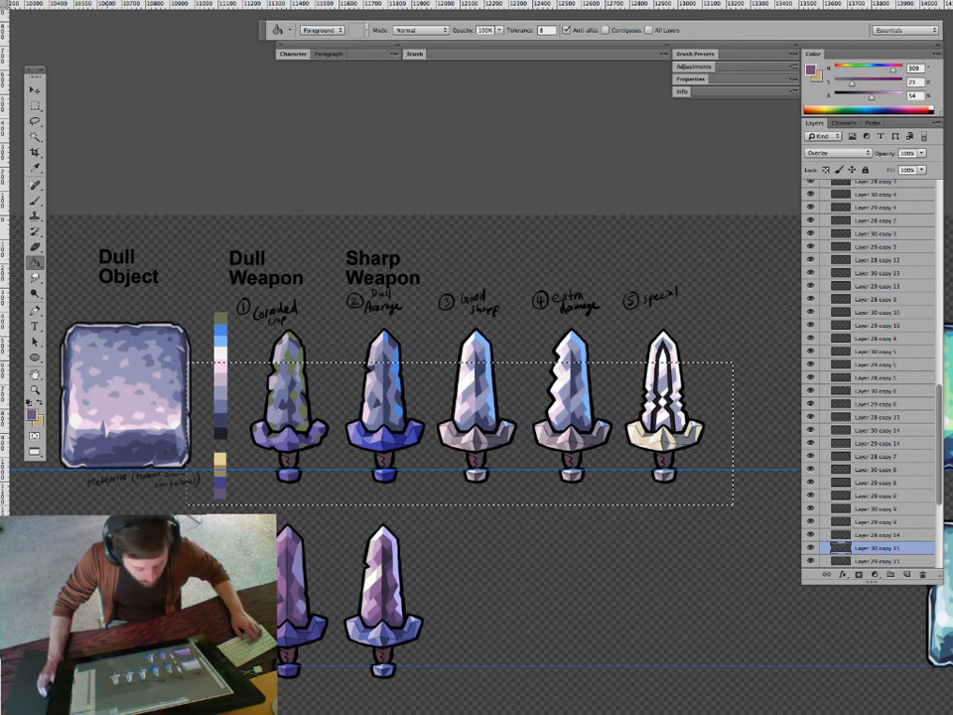
left_click(288, 434)
Replace the pale tone of the Meteorite Good Sharp and Extra Damage hilts with light blue (H 221, S 46, B 82).
scroll(288, 434, "up", 2)
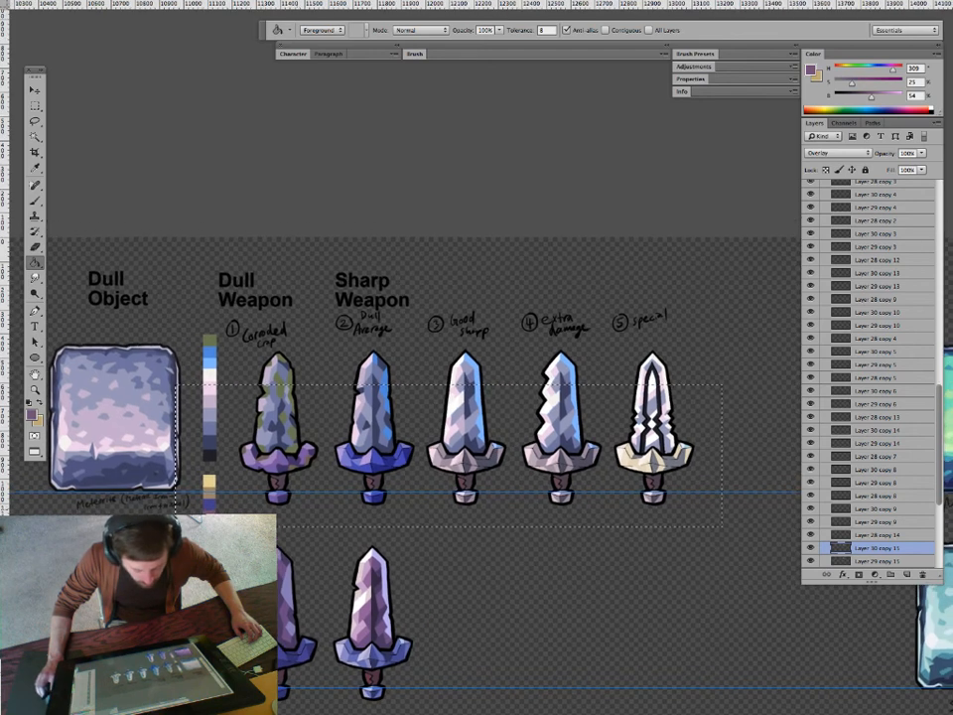
left_click(210, 504, "alt")
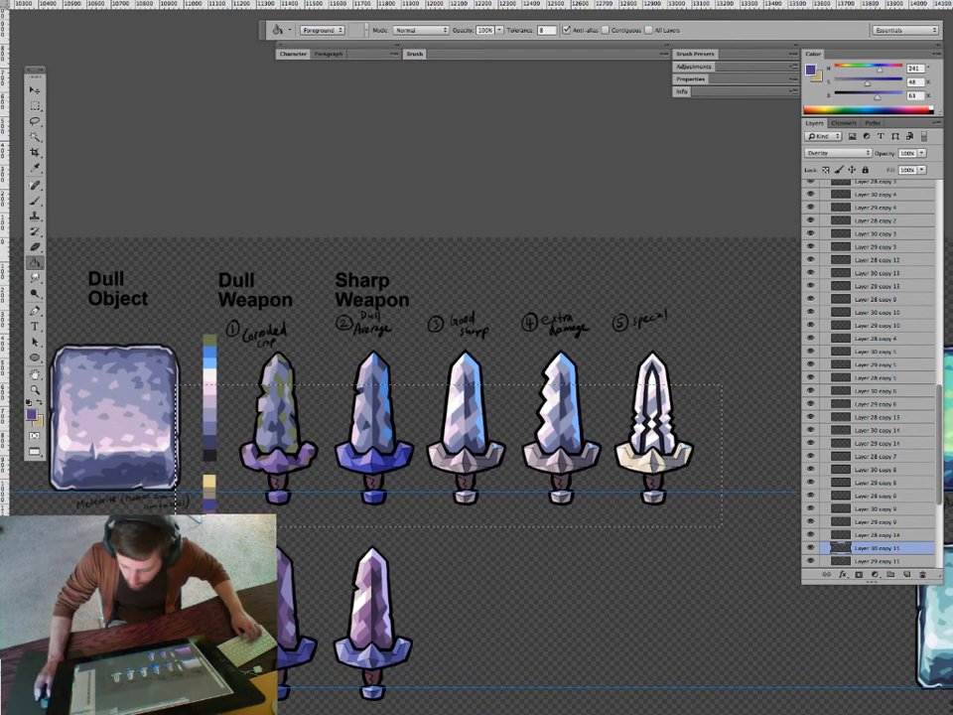
left_click_drag(878, 98, 876, 70)
left_click(210, 494)
left_click_drag(211, 506, 196, 518)
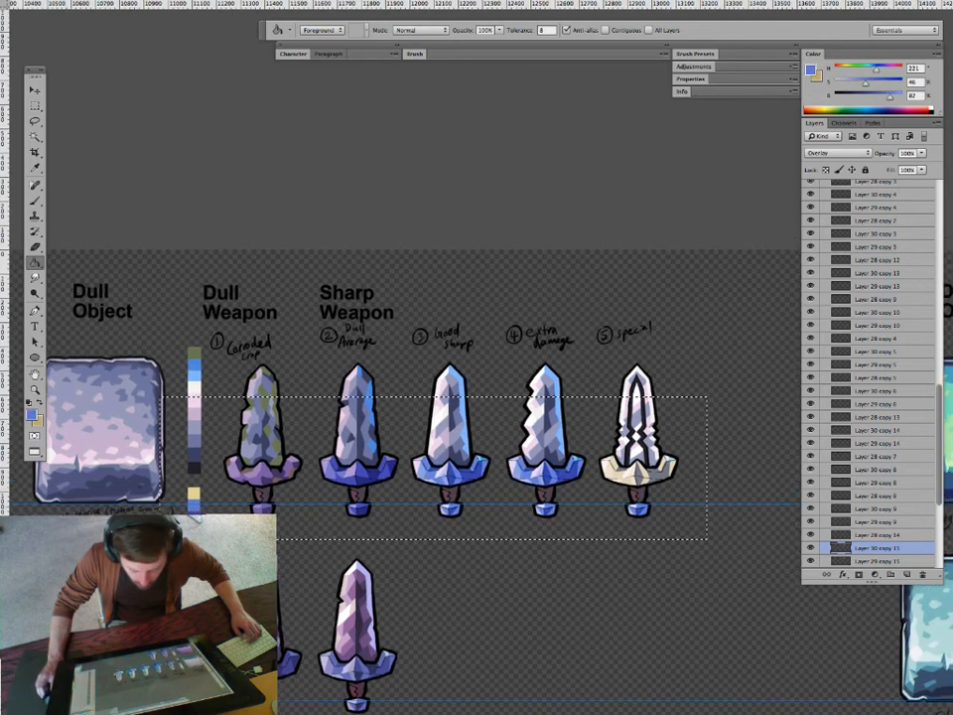
Fill the Meteorite special sword's cream hilt with bright lavender blue (H 243, S 40, B 100).
left_click_drag(876, 69, 862, 83)
left_click_drag(889, 96, 904, 97)
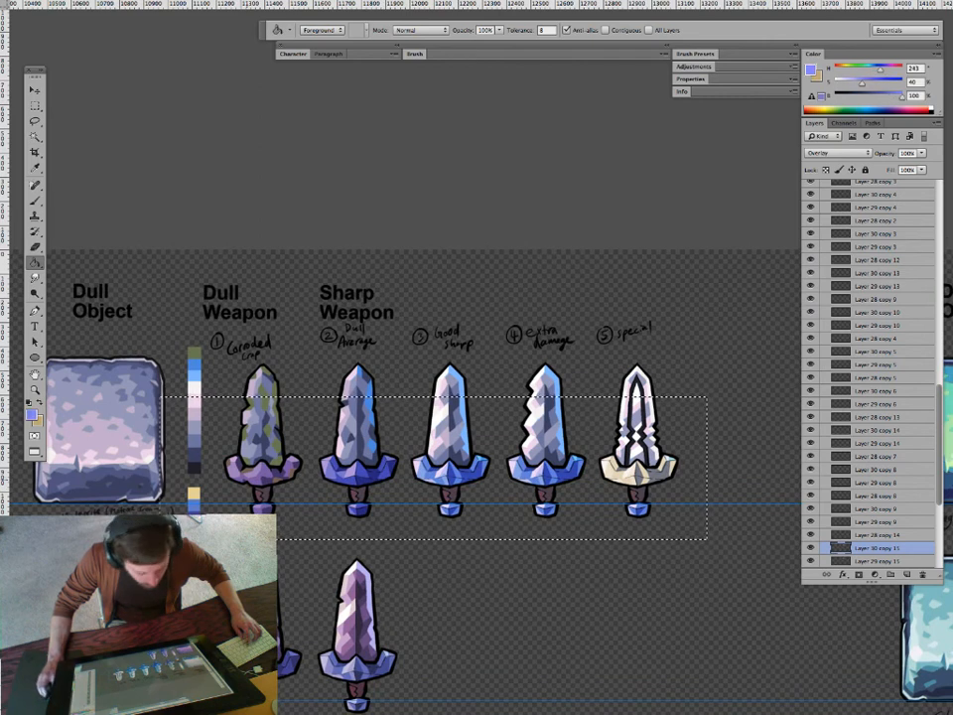
left_click(639, 471)
Examine the recoloured Meteorite swords up close and against the other metal rows across the sheet, with the panels hidden.
left_click_drag(478, 507, 385, 448)
left_click_drag(484, 449, 458, 494)
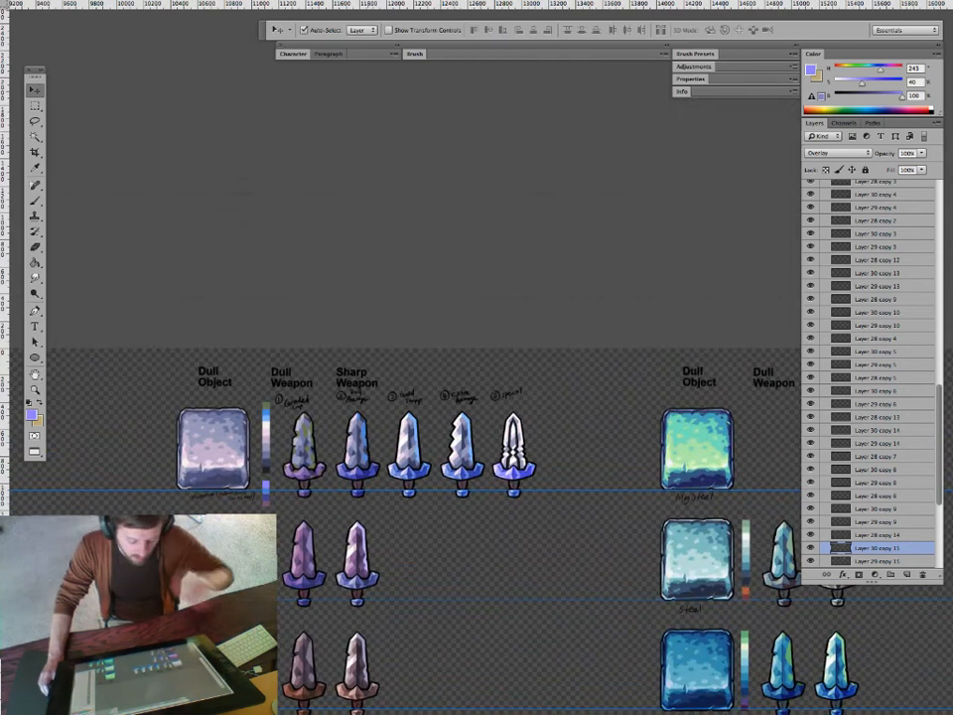
key("super+space")
left_click_drag(445, 529, 586, 471)
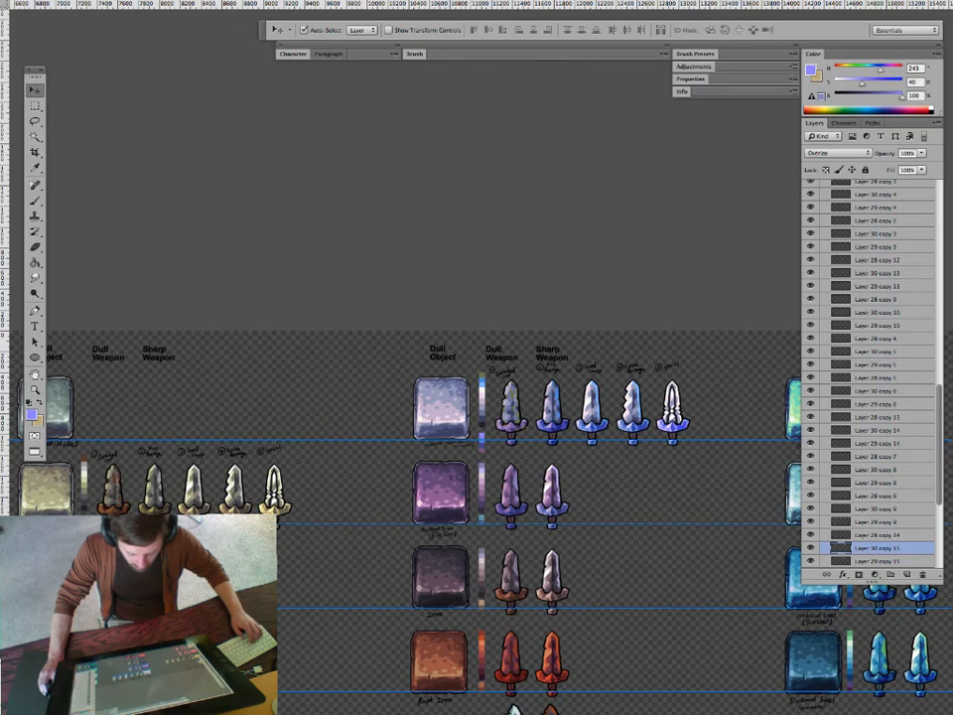
left_click_drag(586, 471, 557, 452)
left_click_drag(270, 439, 548, 367)
key("super+z")
left_click_drag(230, 444, 310, 427)
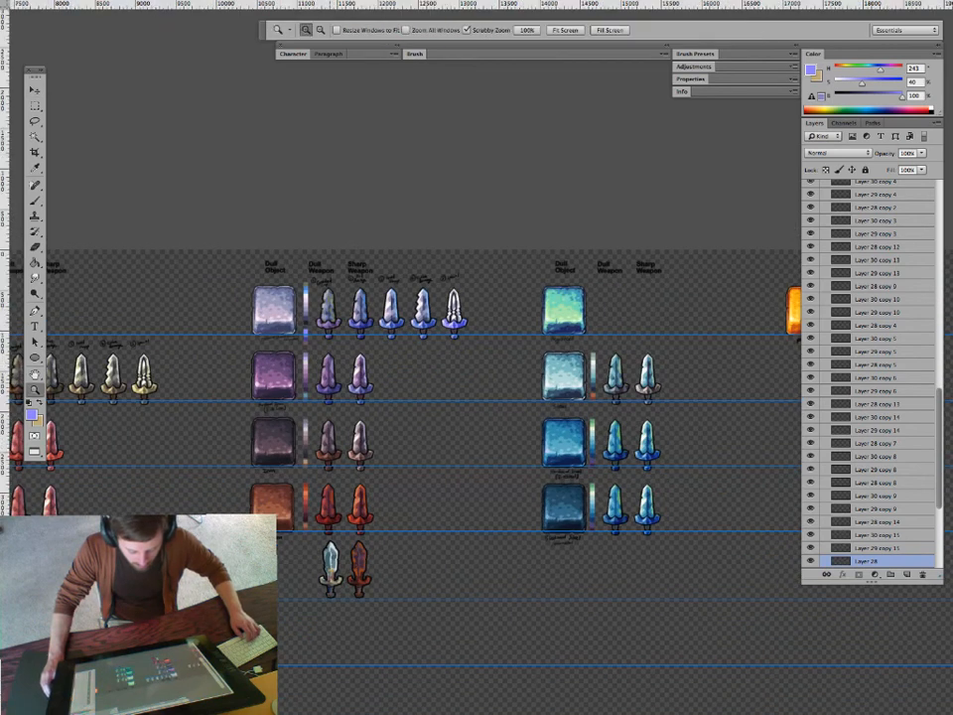
left_click_drag(330, 383, 372, 382)
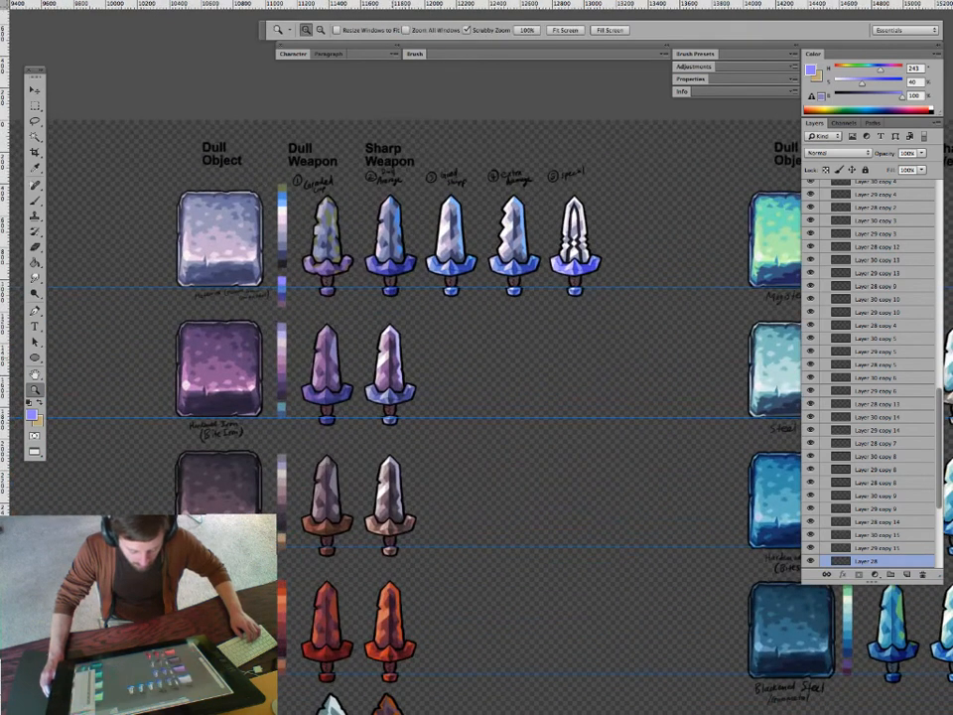
left_click_drag(372, 383, 342, 444)
left_click_drag(343, 331, 324, 378)
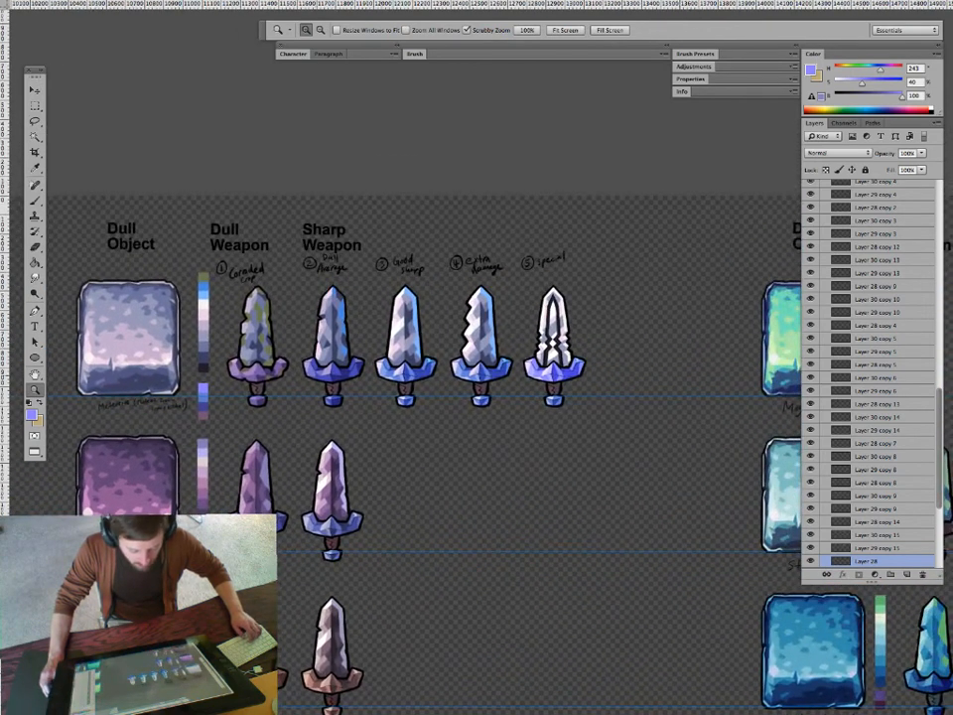
left_click_drag(315, 396, 309, 397)
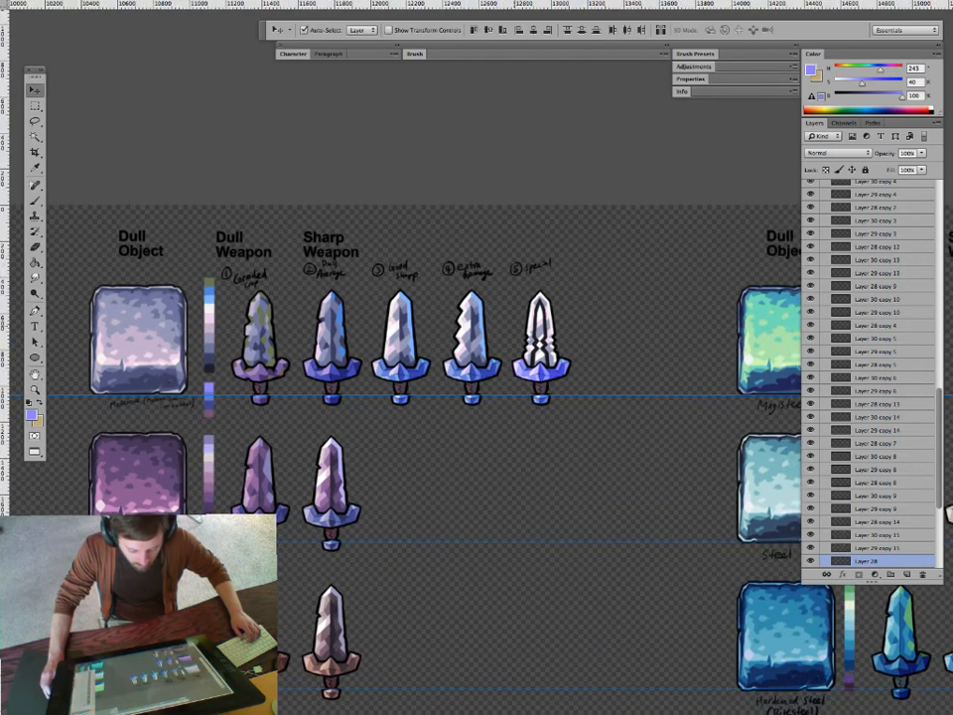
left_click_drag(527, 355, 452, 393)
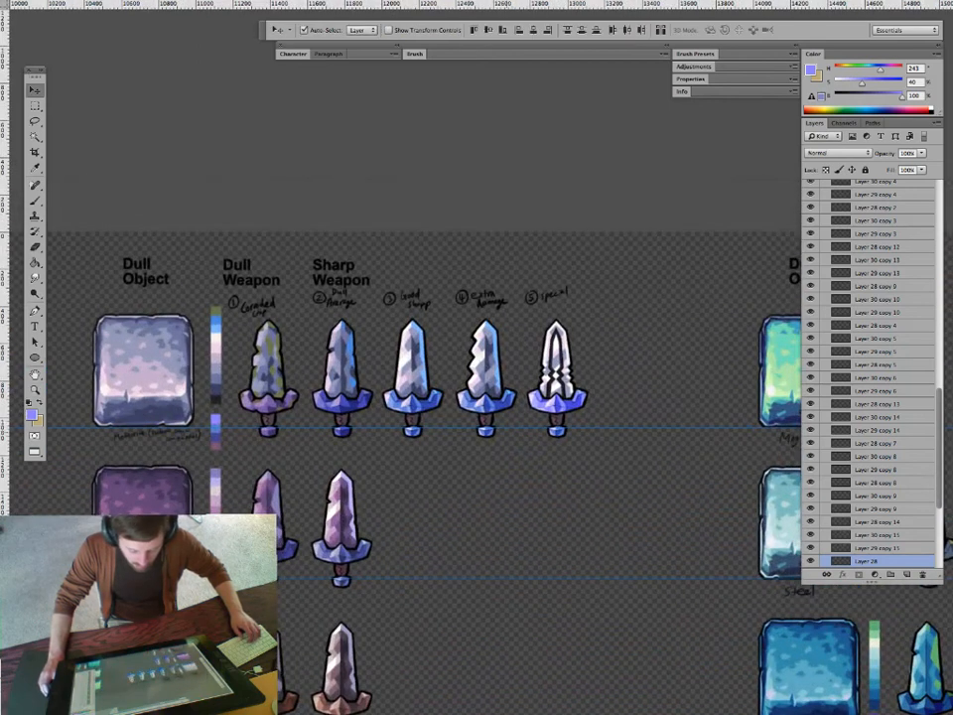
left_click_drag(538, 384, 584, 335)
left_click_drag(532, 414, 410, 358)
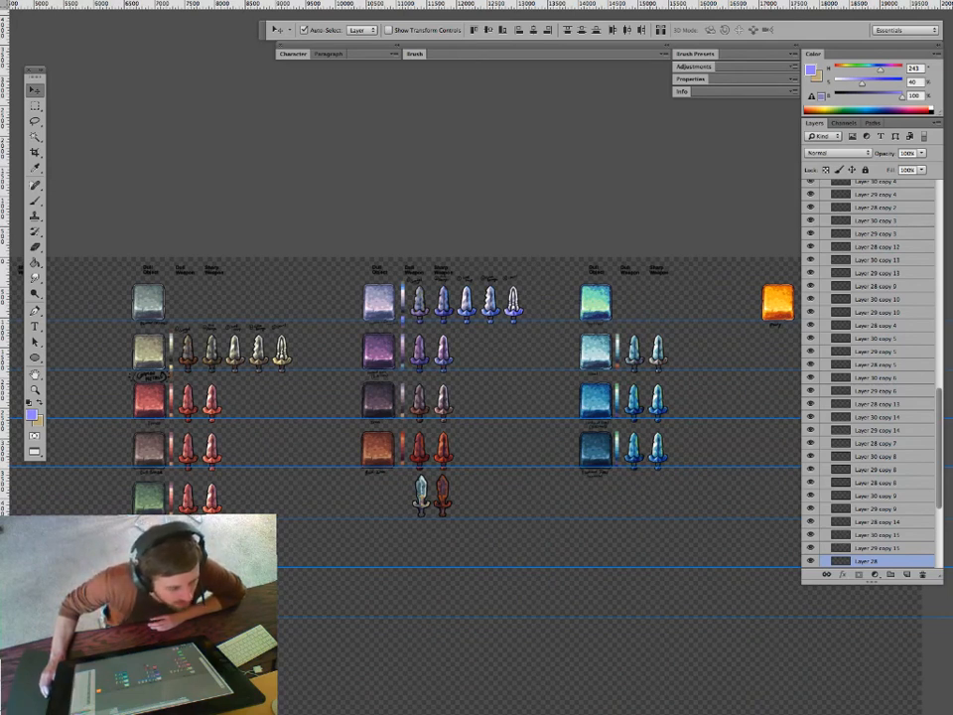
key("Tab")
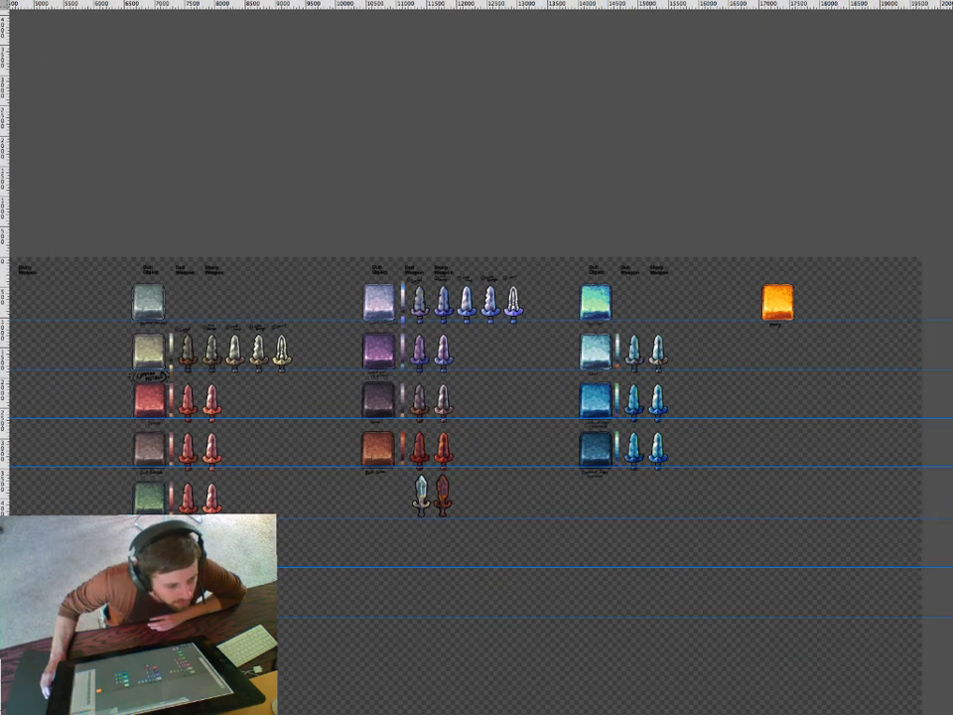
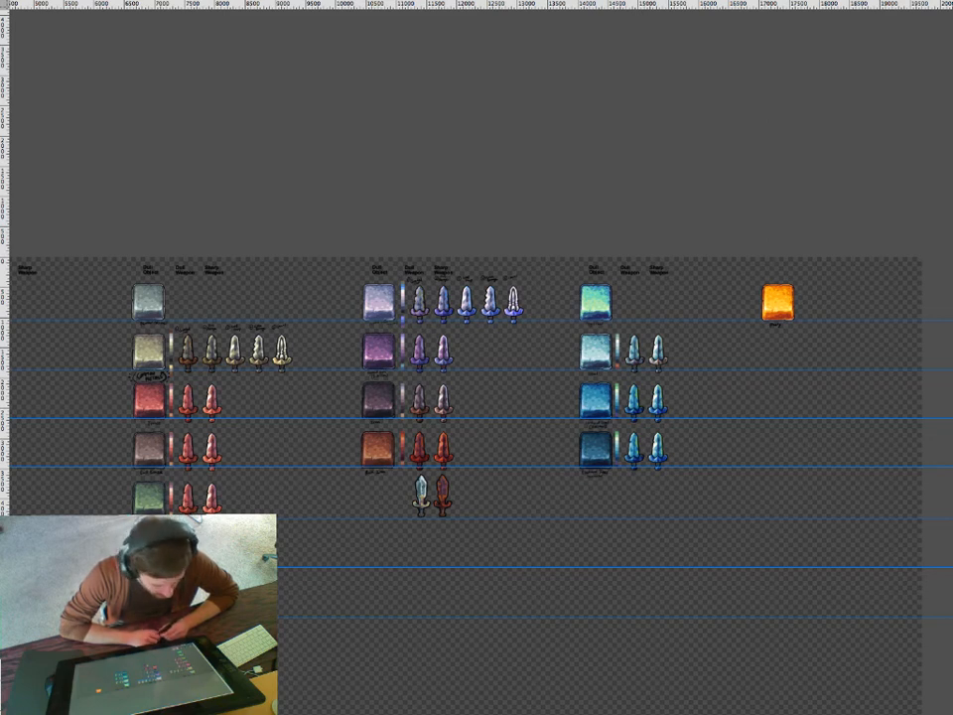
Show the panels again and sample black from a bronze sword's outline as the brush colour.
key("Tab")
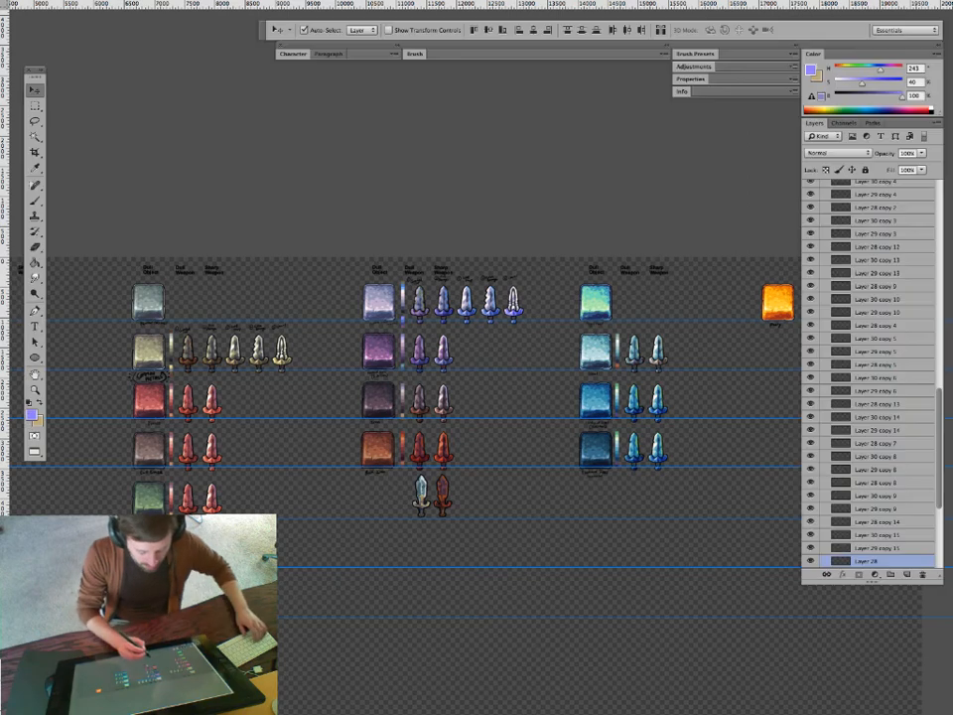
scroll(477, 357, "down", 1)
scroll(397, 437, "down", 1)
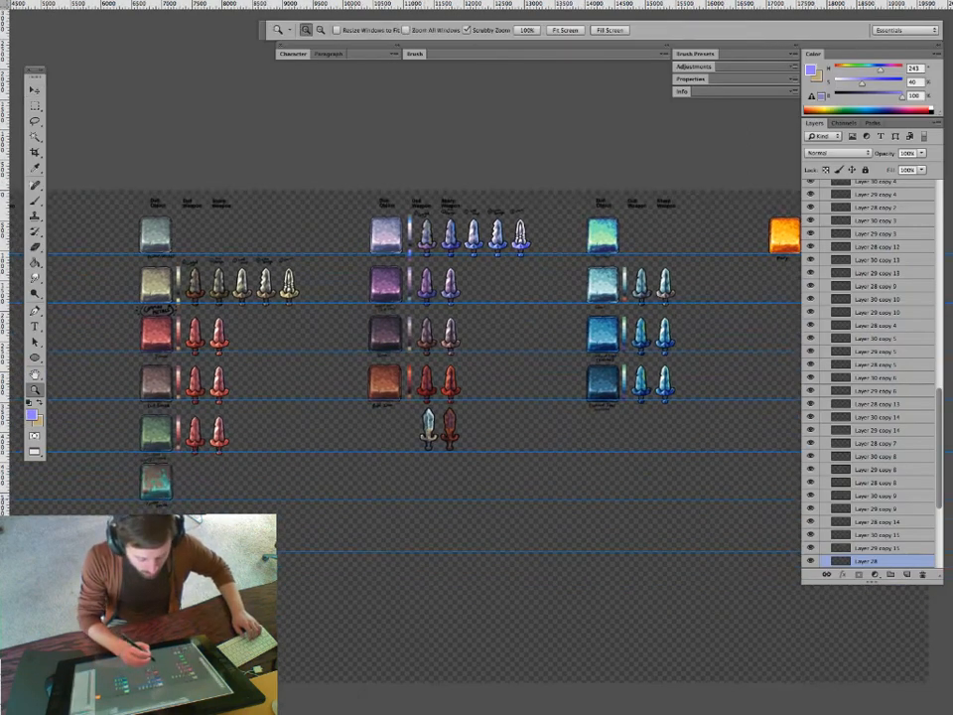
left_click(347, 503, "super")
key("b")
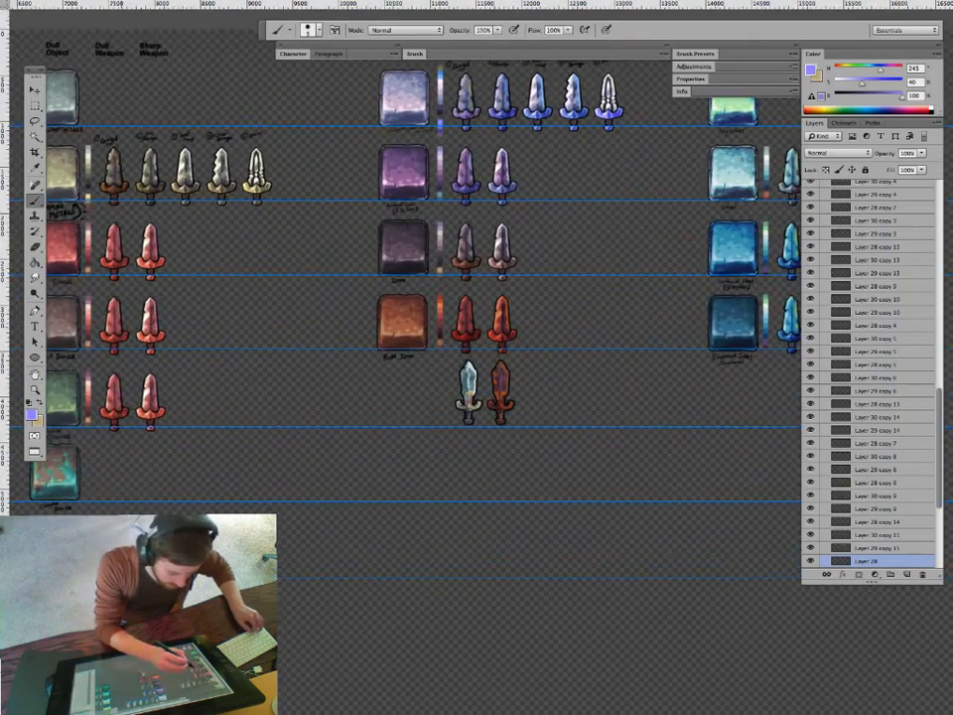
key("super+space")
left_click_drag(111, 329, 206, 331)
left_click(145, 317, "super")
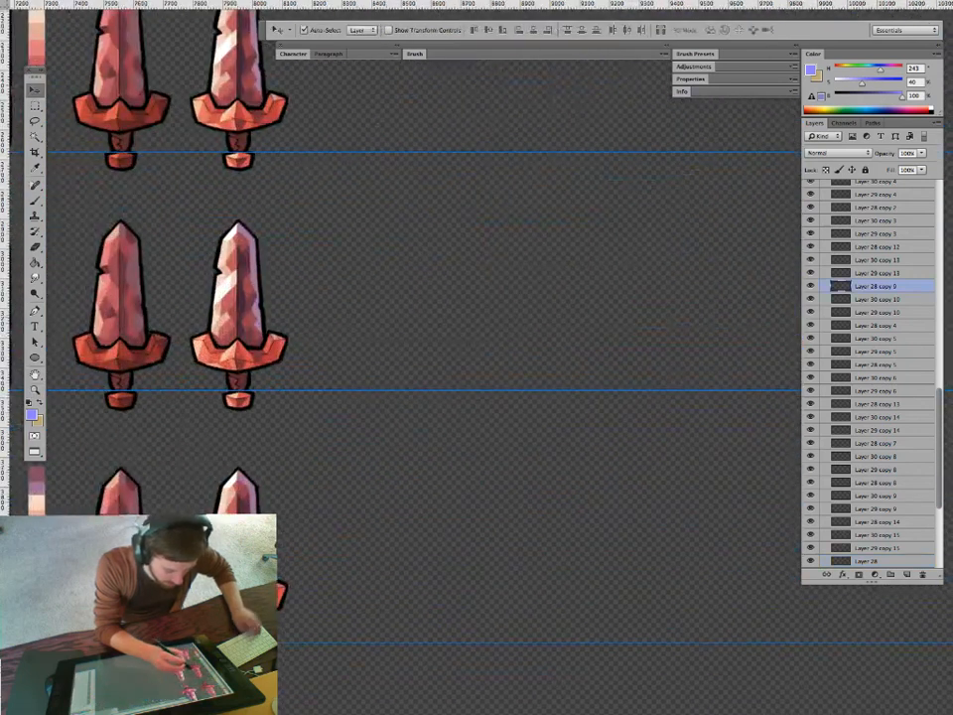
left_click(145, 317, "alt")
key("super+space")
left_click_drag(445, 497, 366, 497)
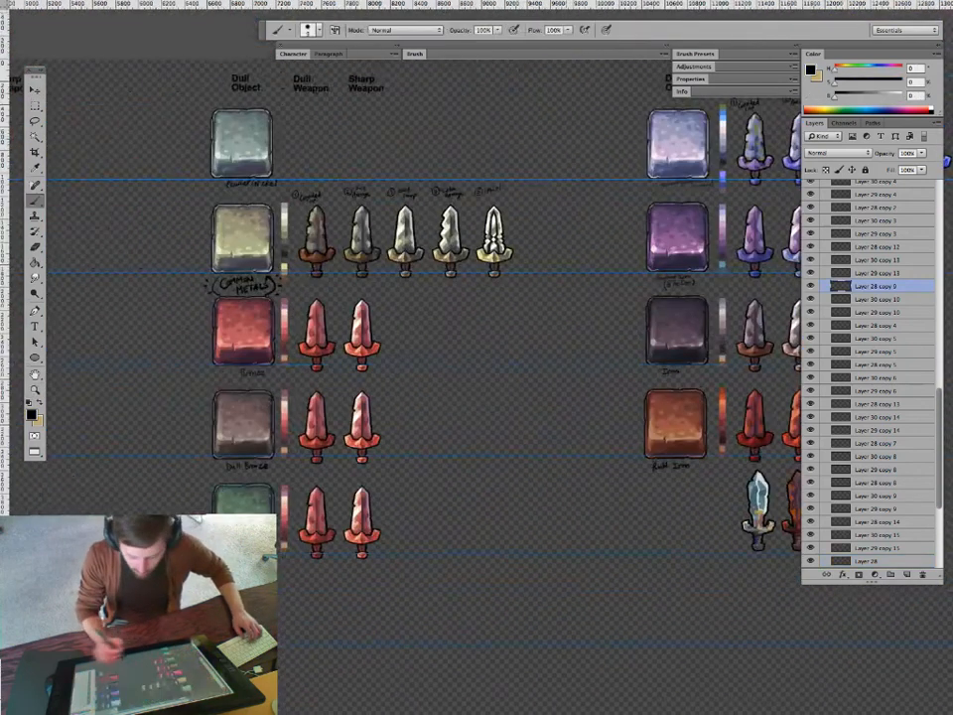
Sketch a small hooded figure with a simple face and rounded body in the empty area between the bronze and rusted iron swords.
left_click(906, 574)
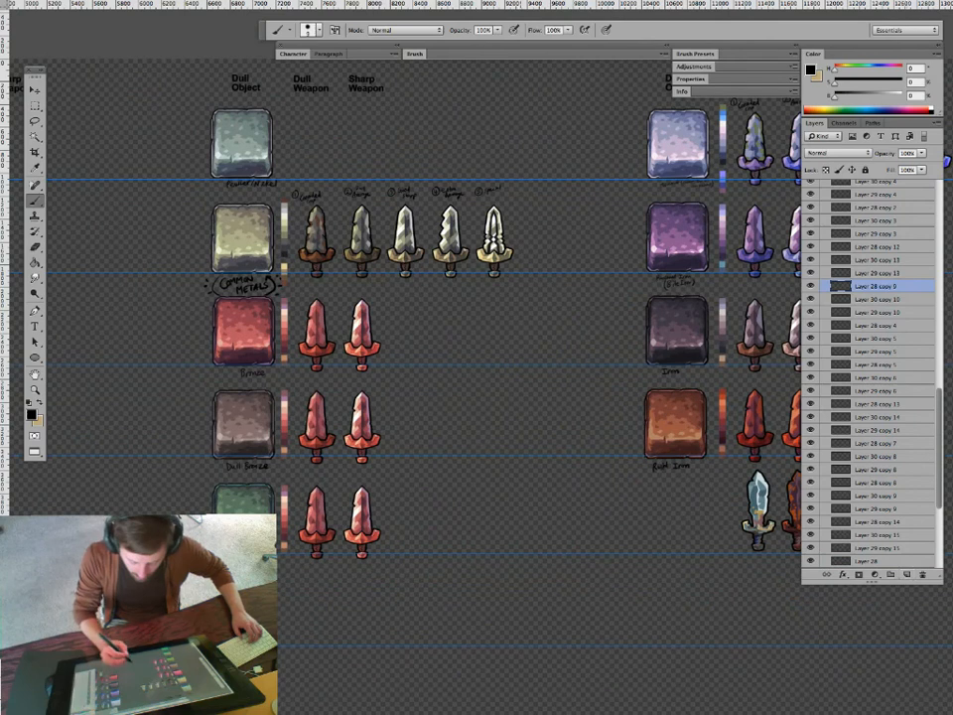
left_click_drag(541, 496, 490, 360)
key("super+space")
left_click_drag(497, 458, 562, 458)
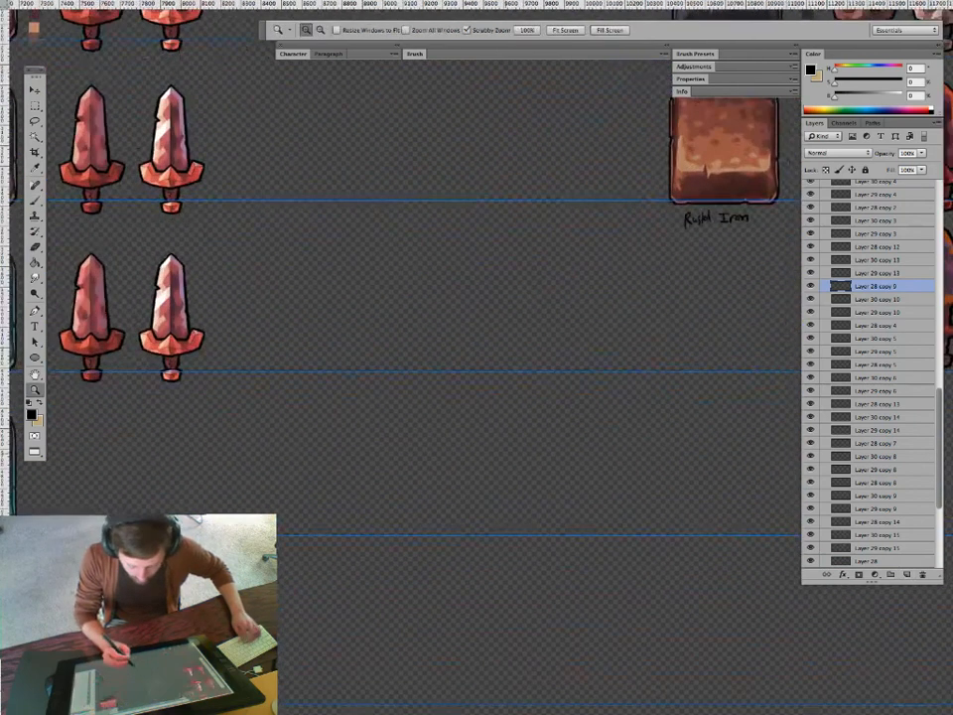
mouse_move(482, 405)
left_mouse_down()
mouse_move(510, 574)
mouse_move(510, 483)
left_mouse_up()
left_click_drag(437, 475, 563, 453)
mouse_move(470, 467)
left_mouse_down()
mouse_move(514, 463)
mouse_move(503, 480)
left_mouse_up()
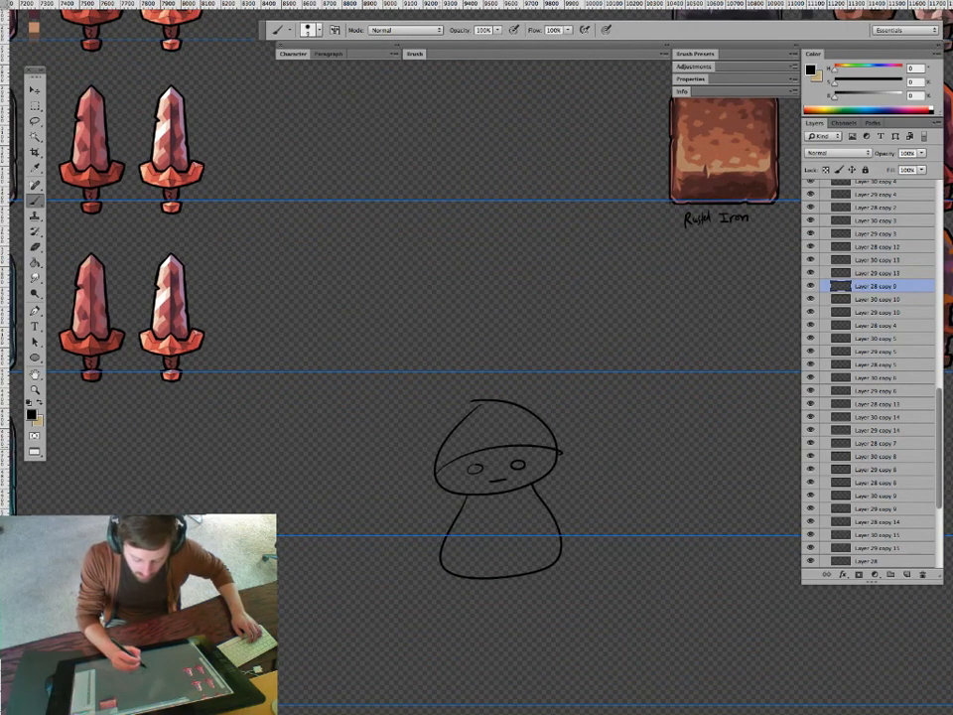
Add a raised arm holding an upright sword to the figure sketch and clean up stray lines.
mouse_move(425, 425)
left_mouse_down()
mouse_move(421, 441)
mouse_move(438, 459)
mouse_move(412, 403)
mouse_move(401, 315)
mouse_move(437, 405)
mouse_move(432, 419)
mouse_move(399, 424)
mouse_move(440, 425)
left_mouse_up()
key("e")
left_click_drag(556, 516, 492, 409)
key("z")
left_click_drag(476, 501, 467, 501)
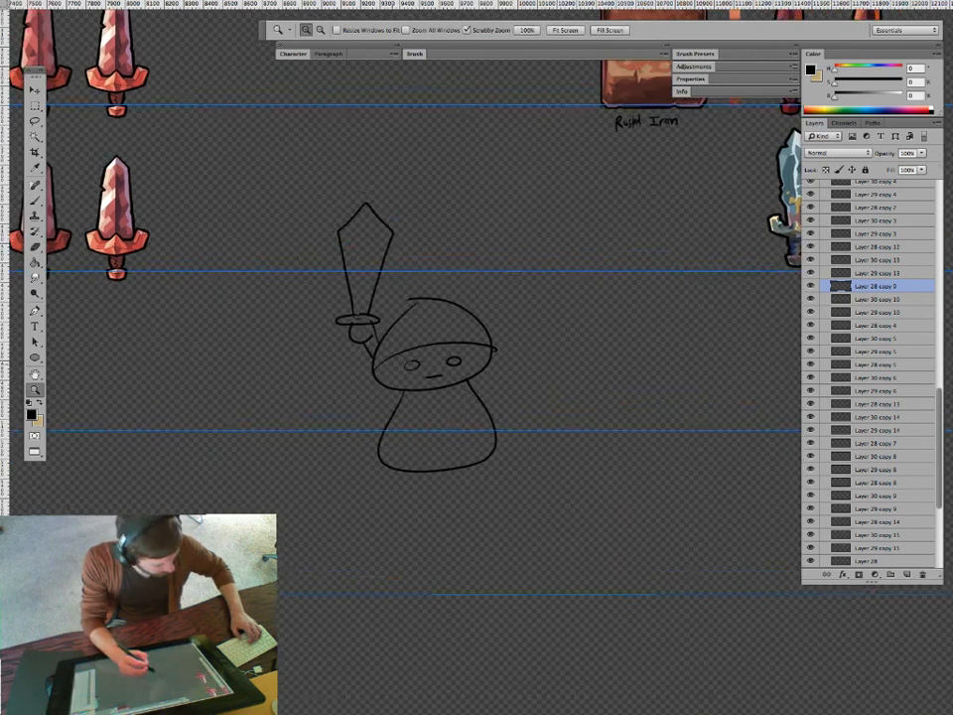
left_click_drag(476, 348, 467, 443)
key("l")
key("super+t")
left_click_drag(566, 518, 558, 534)
key("Escape")
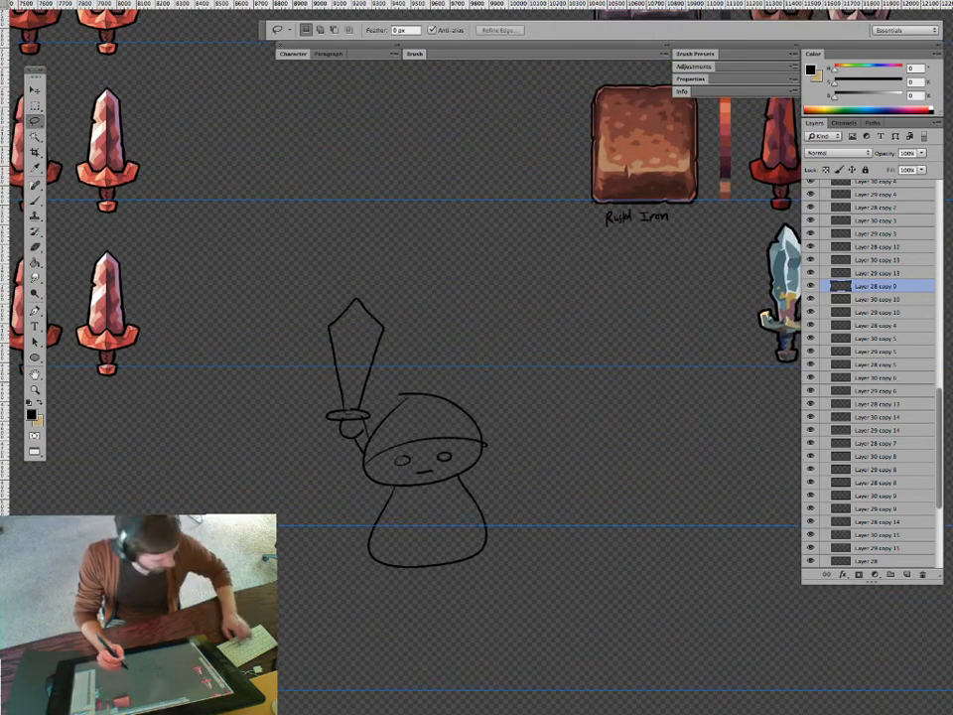
Lasso the whole figure sketch, cut and paste it onto its own layer, and place it below the rusted iron row.
mouse_move(412, 258)
left_mouse_down()
mouse_move(541, 398)
mouse_move(492, 270)
left_mouse_up()
key("super+x")
key("super+v")
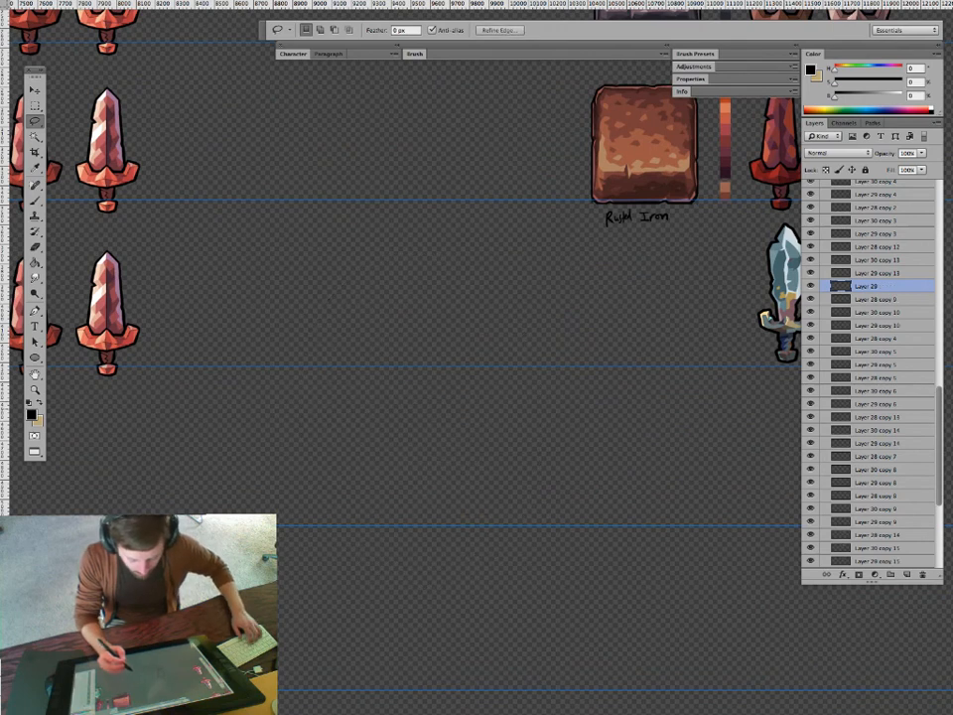
key("super+t")
left_click_drag(636, 475, 620, 493)
key("Return")
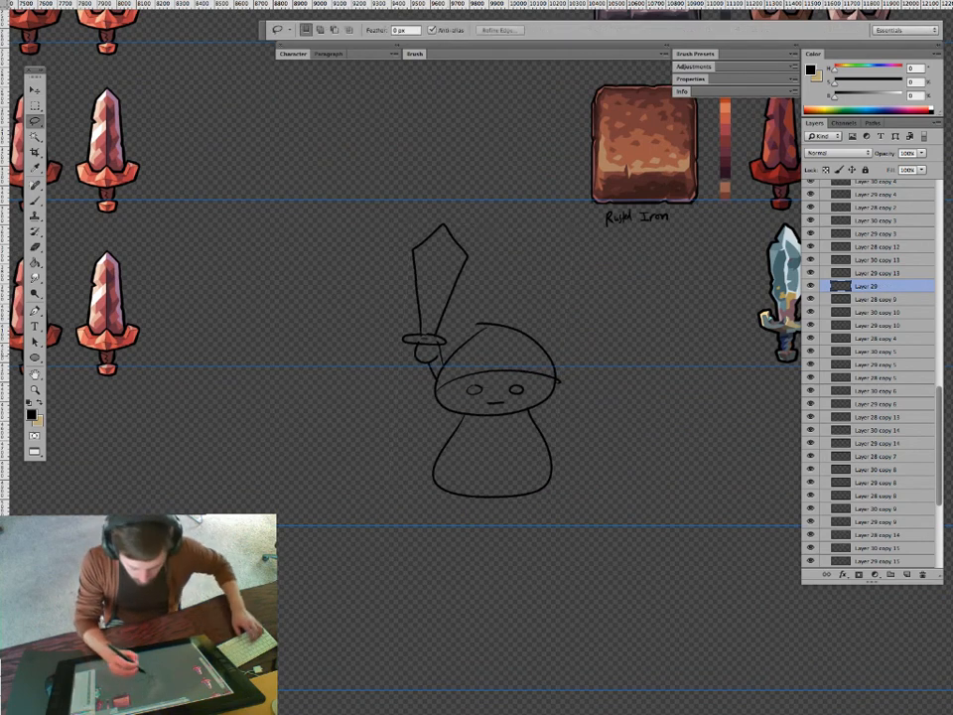
Rotate the figure's sword and hand so the blade leans back away from the head, and clear the selection.
mouse_move(445, 359)
left_mouse_down()
mouse_move(384, 348)
mouse_move(435, 369)
left_mouse_up()
key("super+t")
left_click_drag(435, 281, 433, 356)
left_click_drag(561, 239, 502, 210)
key("Return")
key("super+d")
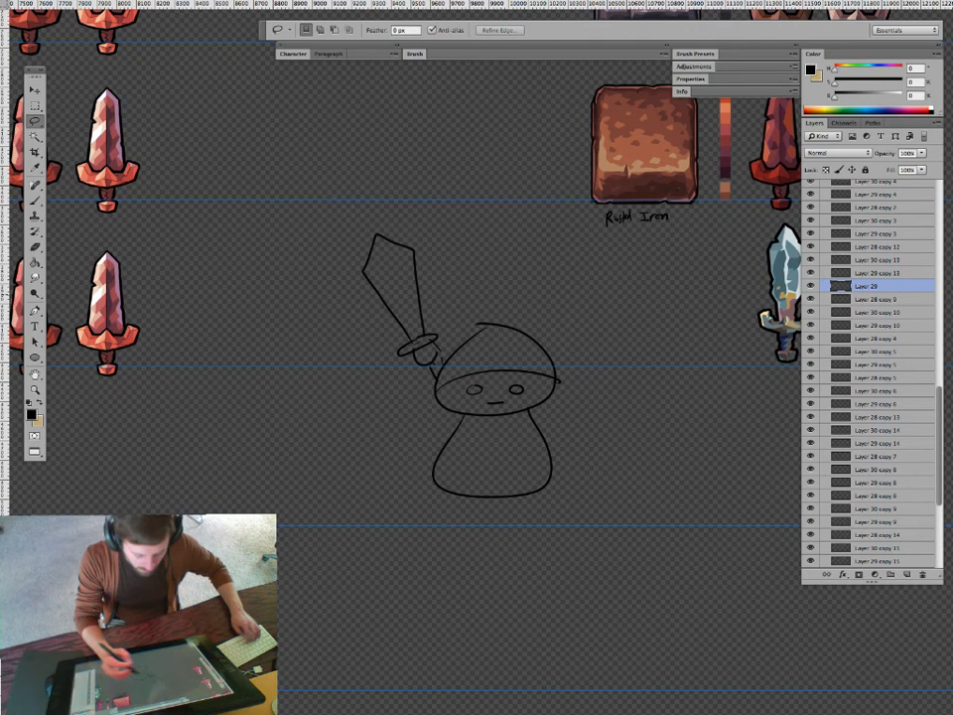
Draw the curved path of a downward swing from the raised blade's tip and sketch a lowered arm and sword at its end.
key("b")
mouse_move(393, 256)
left_mouse_down()
mouse_move(512, 536)
mouse_move(517, 577)
left_mouse_up()
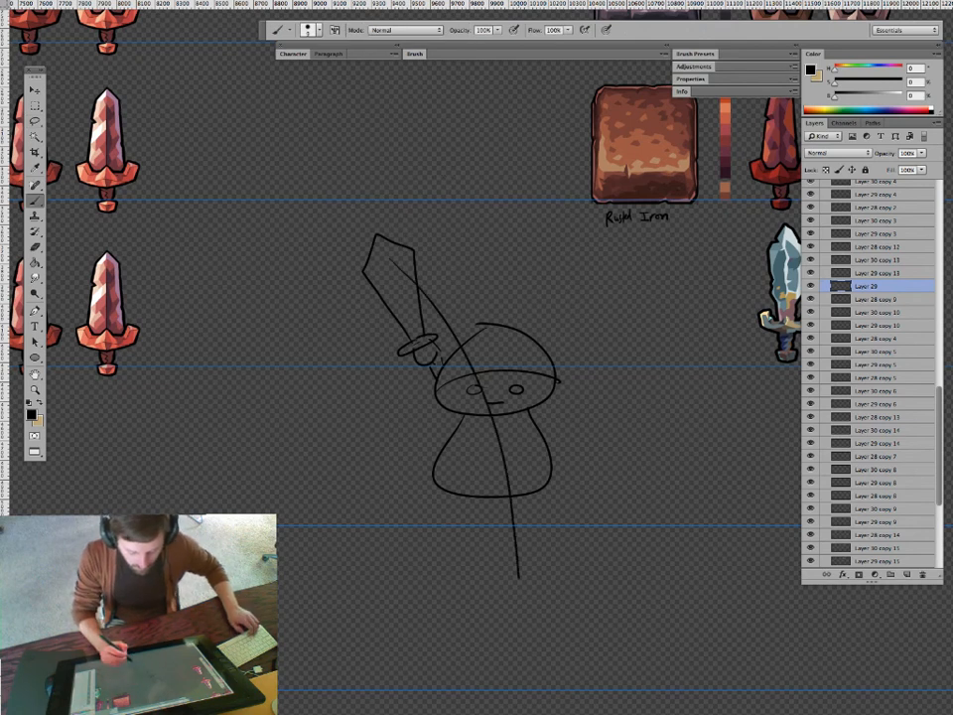
key("super+z")
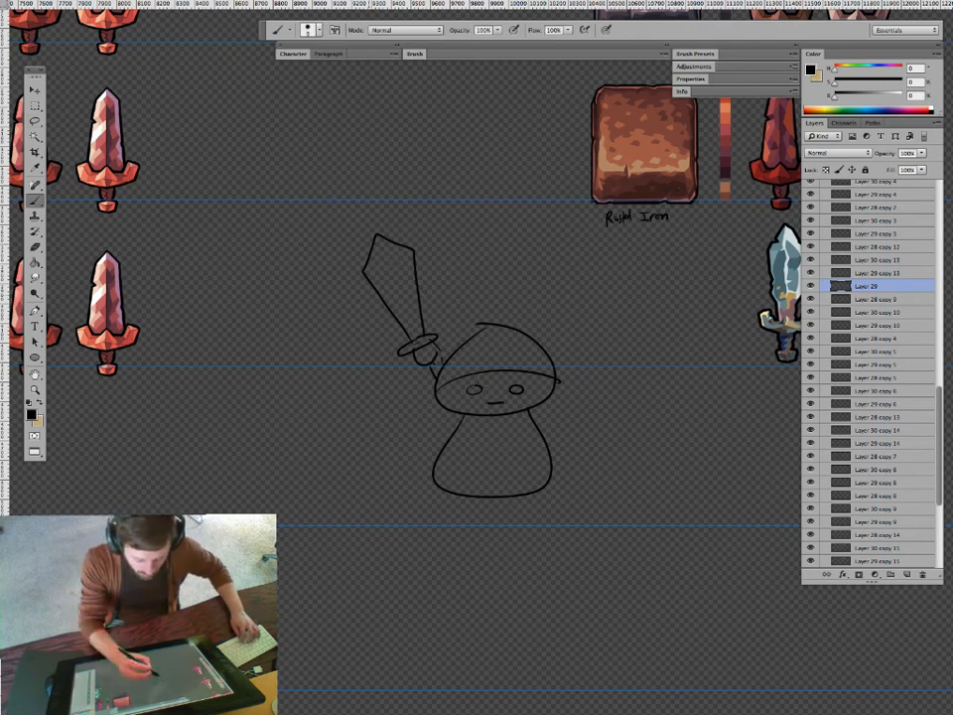
mouse_move(366, 288)
left_mouse_down()
mouse_move(359, 353)
mouse_move(373, 447)
mouse_move(431, 552)
mouse_move(500, 618)
mouse_move(558, 644)
left_mouse_up()
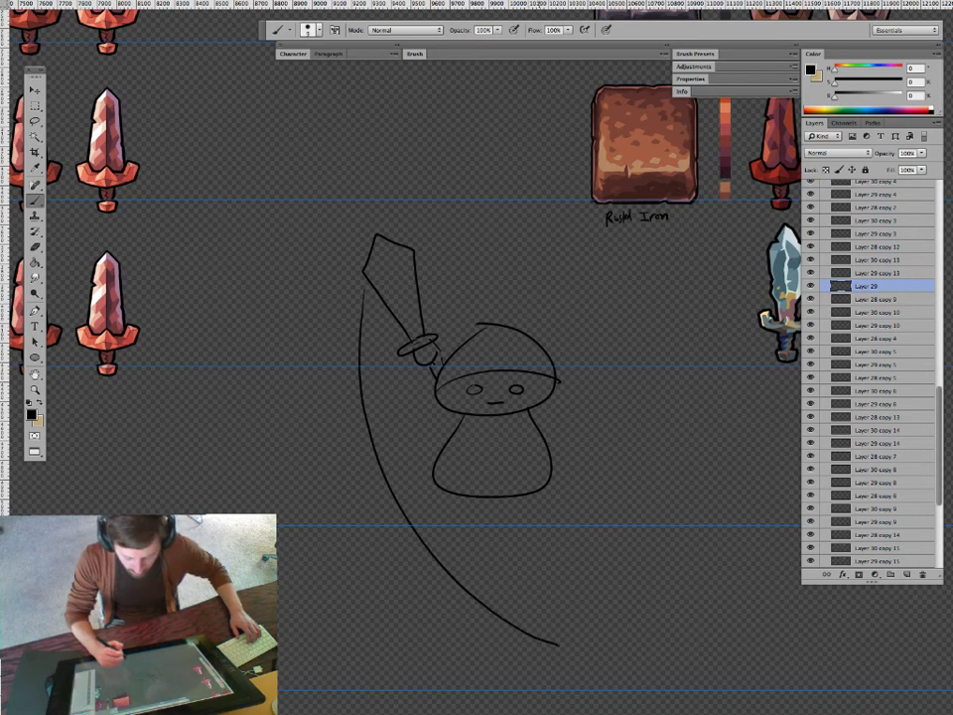
mouse_move(481, 439)
left_mouse_down()
mouse_move(486, 489)
mouse_move(511, 507)
mouse_move(512, 588)
mouse_move(551, 642)
left_mouse_up()
mouse_move(516, 528)
left_mouse_down()
mouse_move(543, 569)
mouse_move(556, 644)
mouse_move(554, 624)
left_mouse_up()
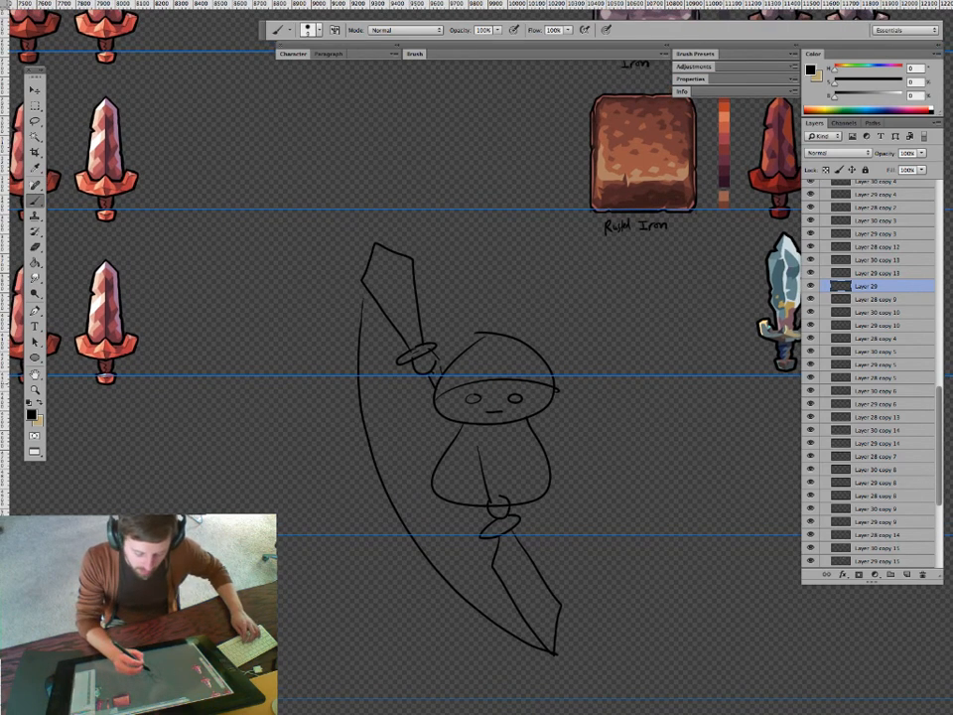
Sketch in-between arm and sword positions along the swing arc, from head height down towards the lowered blade.
mouse_move(411, 389)
left_mouse_down()
mouse_move(409, 406)
mouse_move(456, 436)
mouse_move(432, 399)
left_mouse_up()
mouse_move(370, 372)
left_mouse_down()
mouse_move(362, 389)
mouse_move(386, 403)
left_mouse_up()
mouse_move(392, 380)
left_mouse_down()
mouse_move(390, 414)
mouse_move(392, 379)
left_mouse_up()
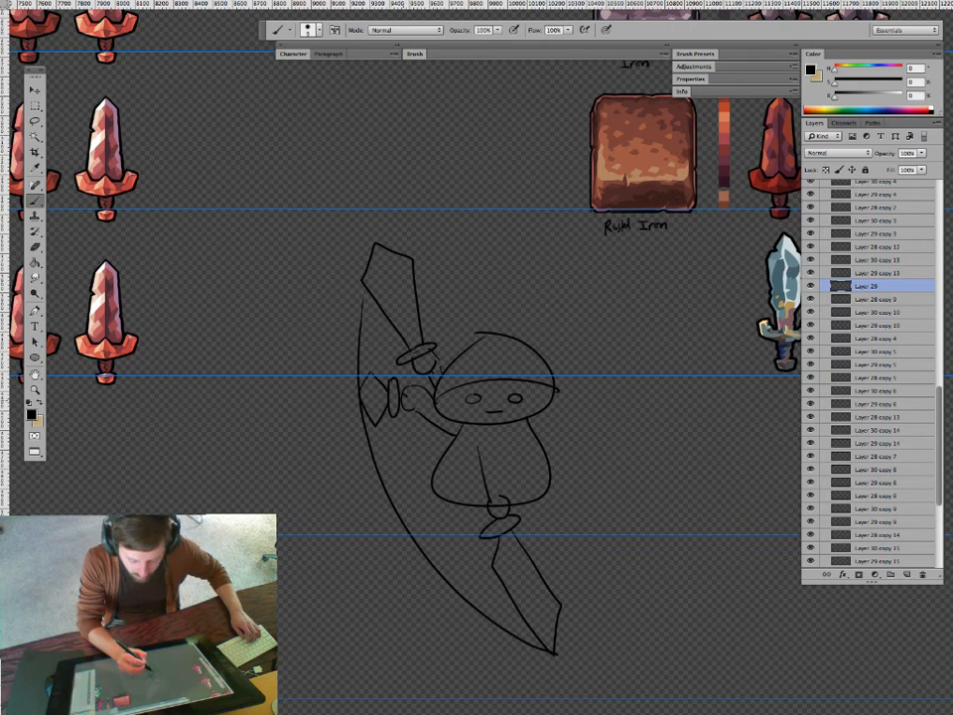
mouse_move(382, 449)
left_mouse_down()
mouse_move(396, 517)
mouse_move(410, 490)
mouse_move(455, 588)
left_mouse_up()
left_click_drag(459, 547, 465, 584)
left_click_drag(498, 539, 507, 601)
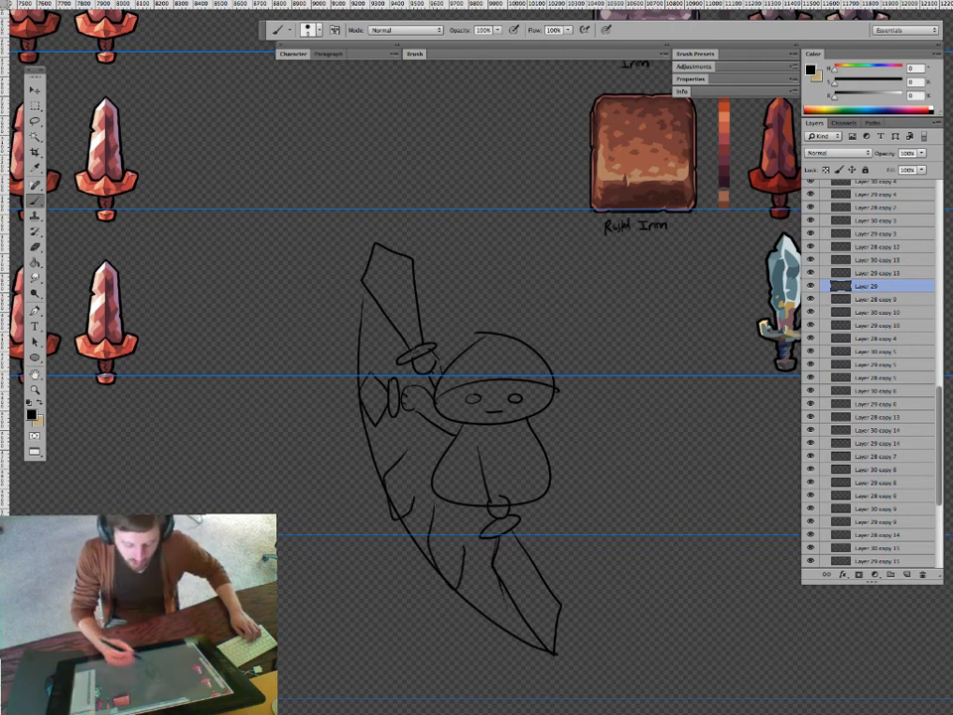
Reinforce the swing arc with a second black outer line and paint white (B 100) zigzag slash marks along it.
mouse_move(362, 302)
left_mouse_down()
mouse_move(357, 390)
mouse_move(369, 472)
mouse_move(404, 556)
left_mouse_up()
left_click_drag(362, 397, 562, 664)
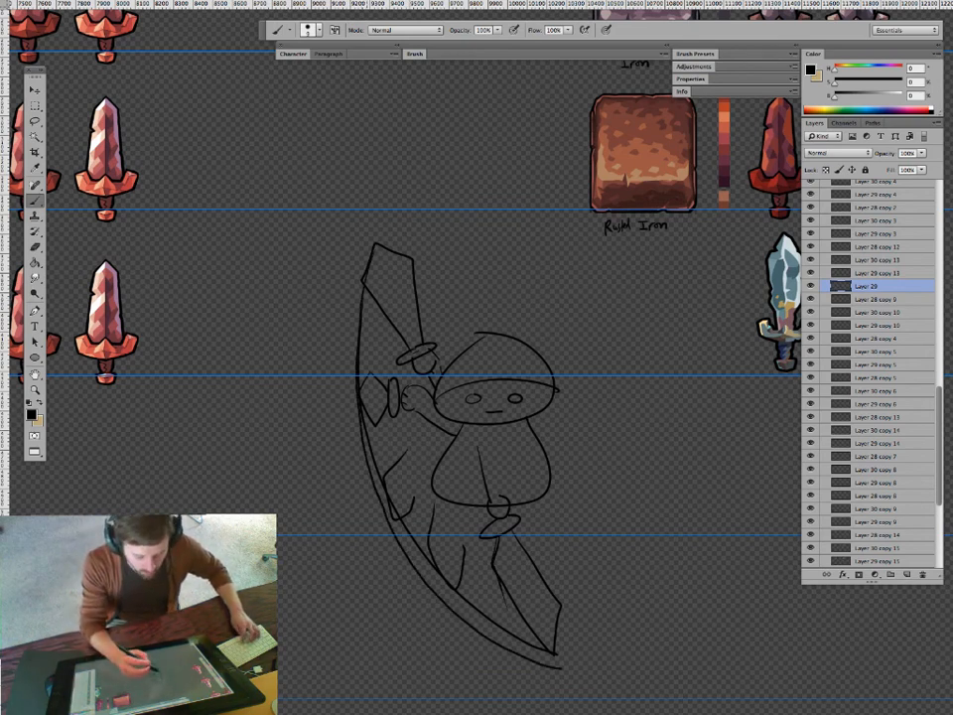
left_click_drag(835, 96, 909, 96)
mouse_move(359, 373)
left_mouse_down()
mouse_move(367, 284)
mouse_move(382, 403)
left_mouse_up()
mouse_move(383, 490)
left_mouse_down()
mouse_move(380, 480)
mouse_move(400, 488)
mouse_move(447, 568)
mouse_move(531, 663)
left_mouse_up()
mouse_move(477, 580)
left_mouse_down()
mouse_move(523, 624)
mouse_move(546, 671)
left_mouse_up()
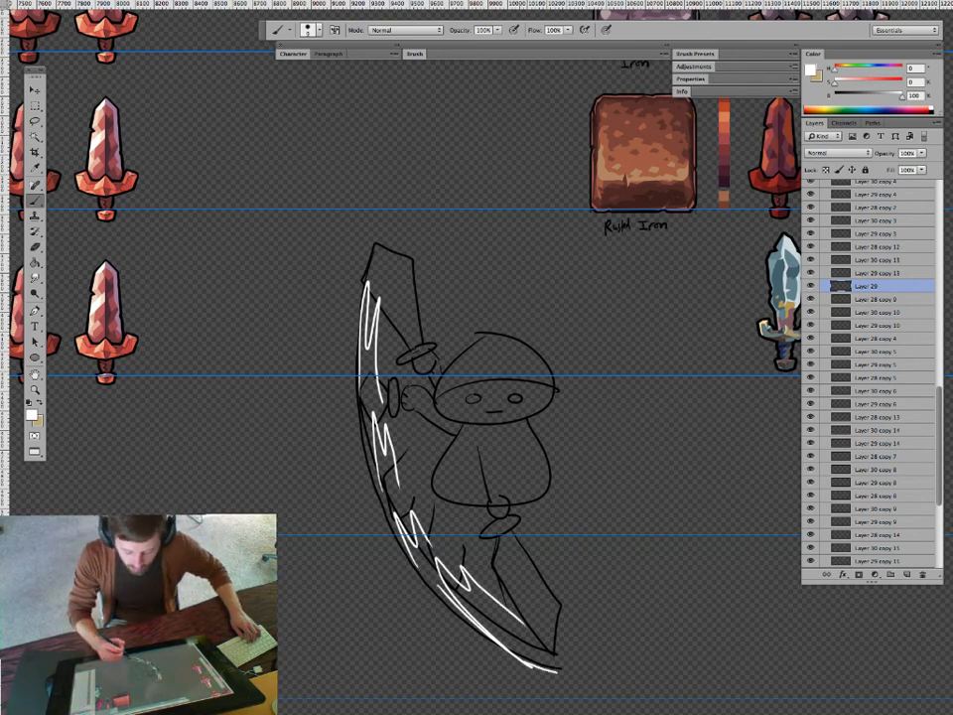
Sample black from the sketch lines again and nudge the figure sketch slightly down.
left_click_drag(476, 457, 457, 453)
key("z")
left_click_drag(511, 525, 449, 530)
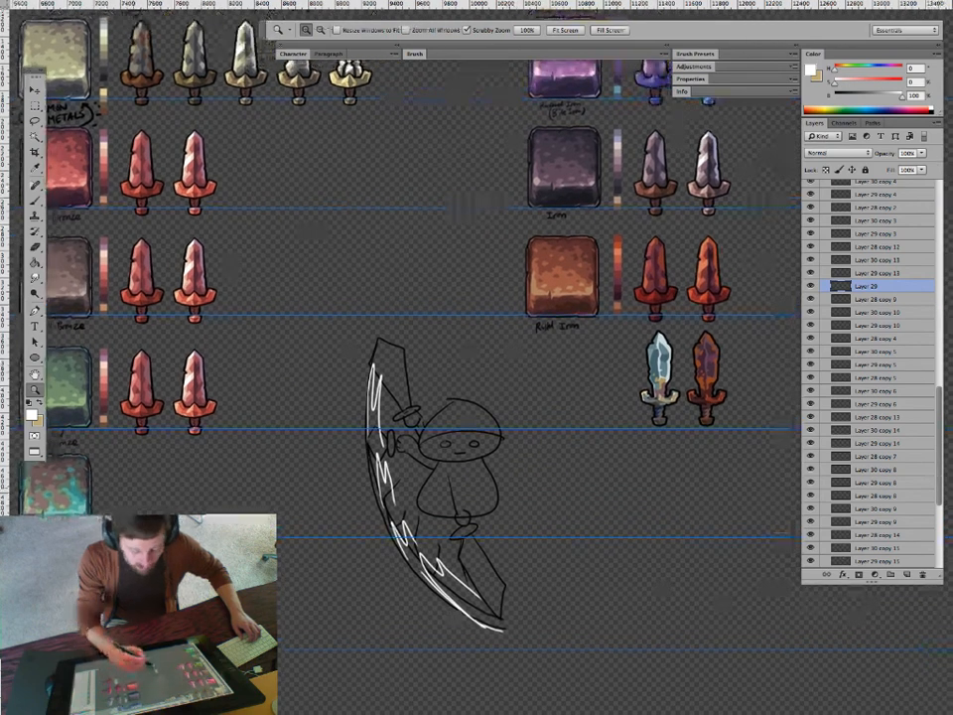
left_click_drag(487, 447, 452, 443)
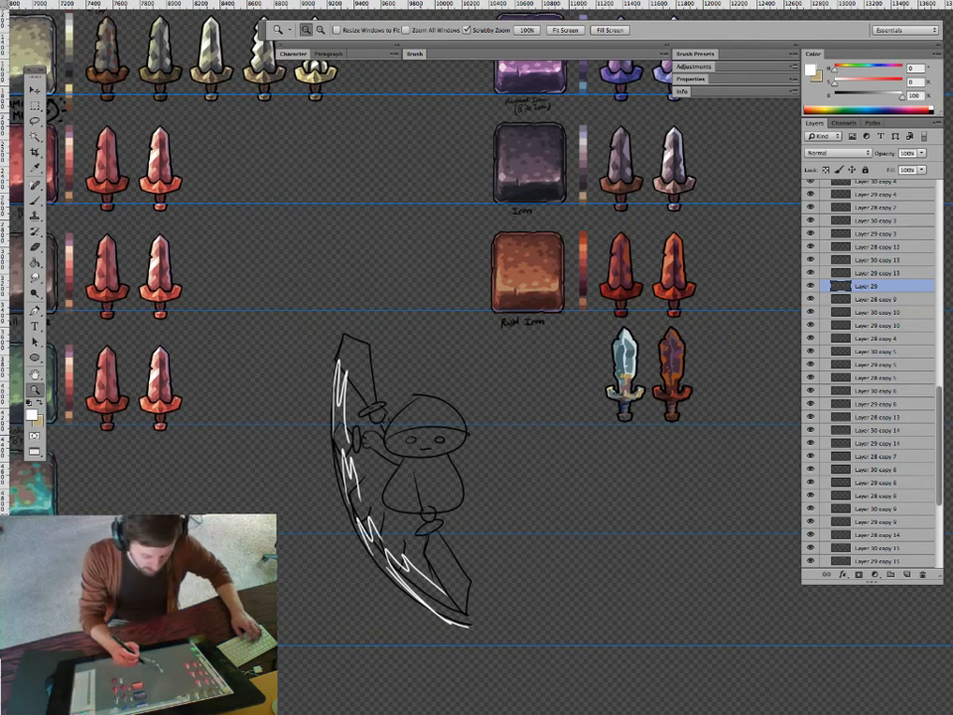
key("v")
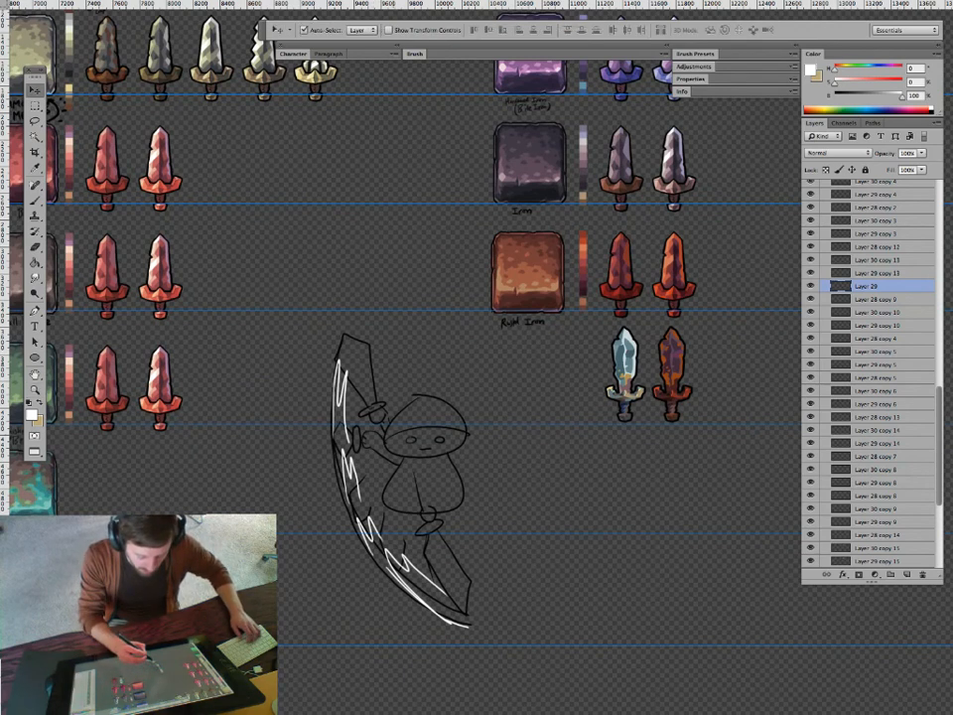
left_click_drag(476, 447, 392, 430)
key("b")
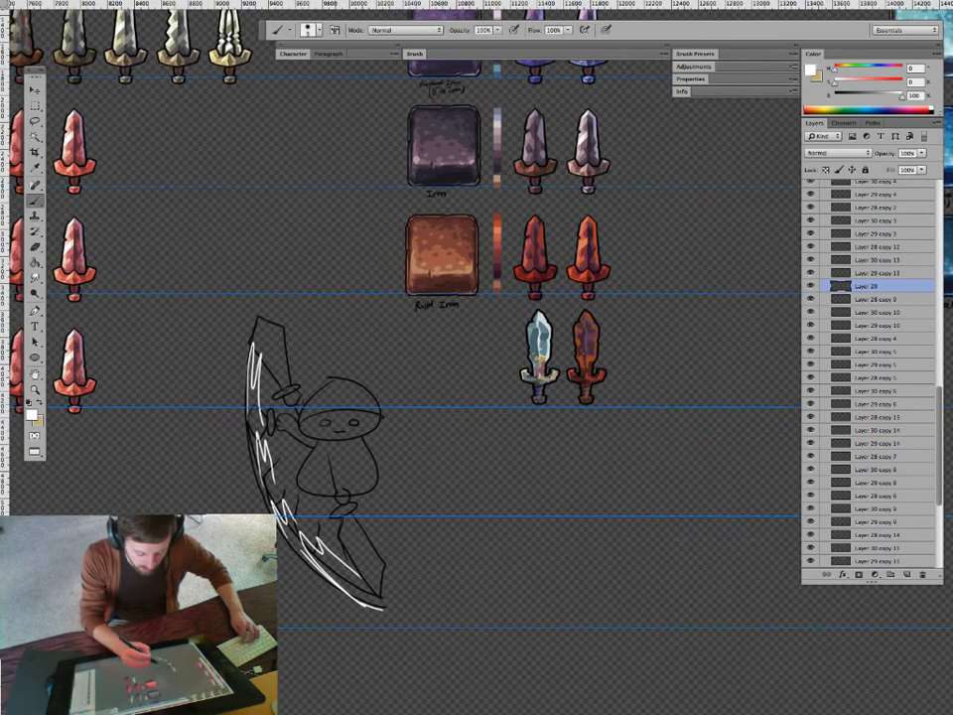
left_click(299, 422, "alt")
key("v")
left_click_drag(302, 387, 300, 397)
Lasso and delete the swords, swing arc and white slash marks, leaving the figure with its raised hand.
key("l")
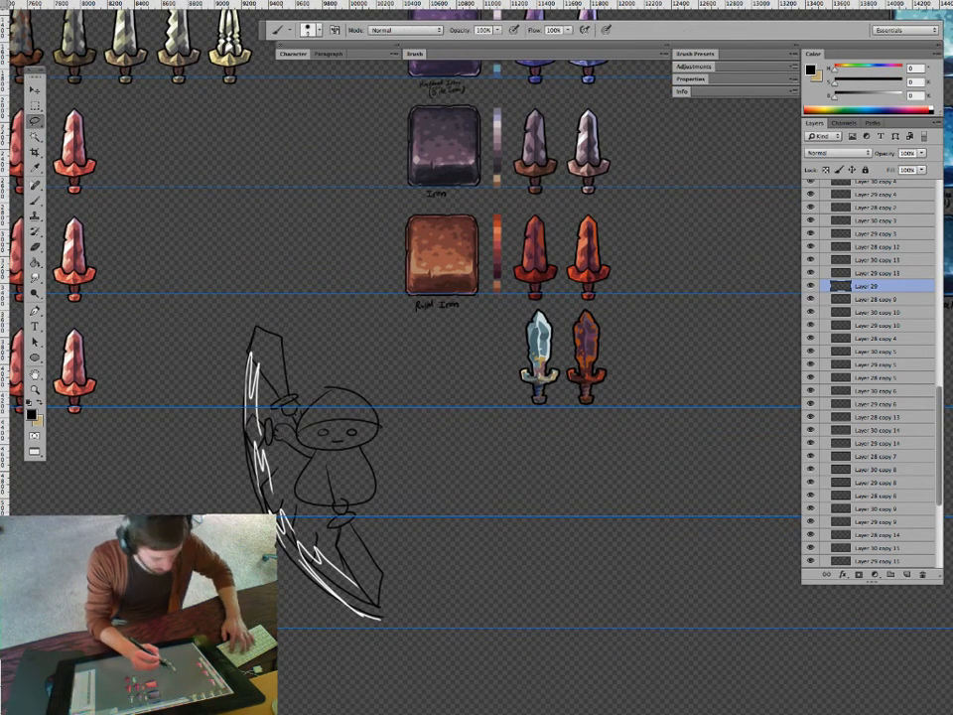
left_click_drag(298, 301, 261, 491)
left_click_drag(301, 442, 300, 407)
key("Delete")
key("super+d")
mouse_move(273, 477)
left_mouse_down()
mouse_move(387, 530)
mouse_move(266, 478)
left_mouse_up()
key("Delete")
key("super+d")
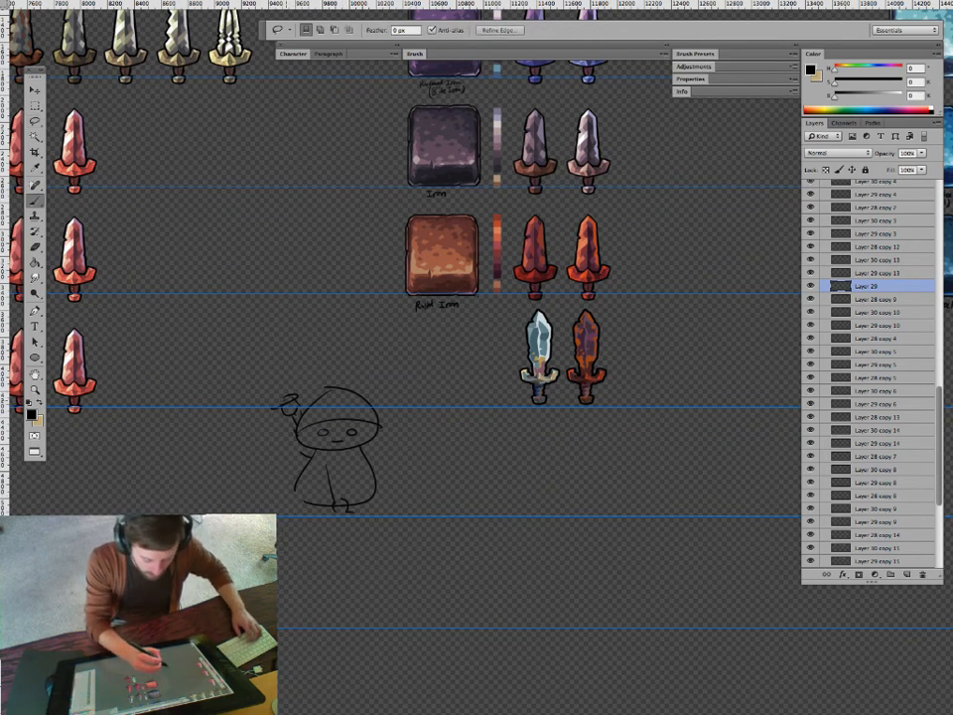
Sketch a block-headed hammer marked with an X in the figure's raised hand.
key("b")
left_click_drag(278, 356, 289, 399)
mouse_move(261, 324)
left_mouse_down()
mouse_move(290, 348)
mouse_move(263, 322)
left_mouse_up()
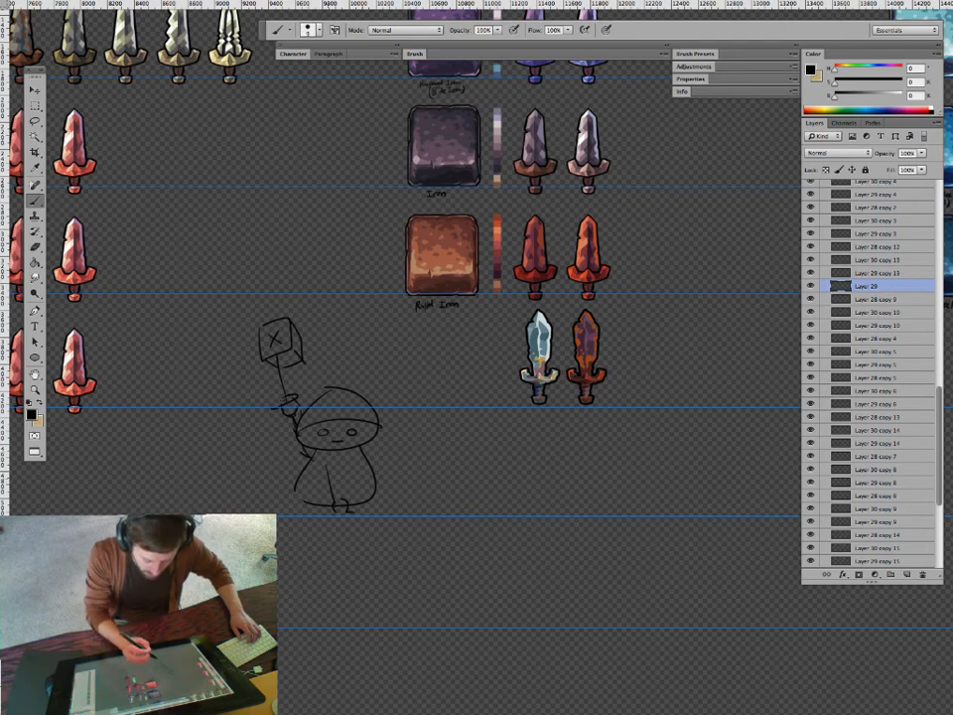
Draw the hammer's swing path down past the figure and sketch the spiked hammer again at the end of the swing.
mouse_move(273, 358)
left_mouse_down()
mouse_move(287, 471)
mouse_move(343, 575)
left_mouse_up()
mouse_move(340, 521)
left_mouse_down()
mouse_move(345, 551)
mouse_move(364, 550)
left_mouse_up()
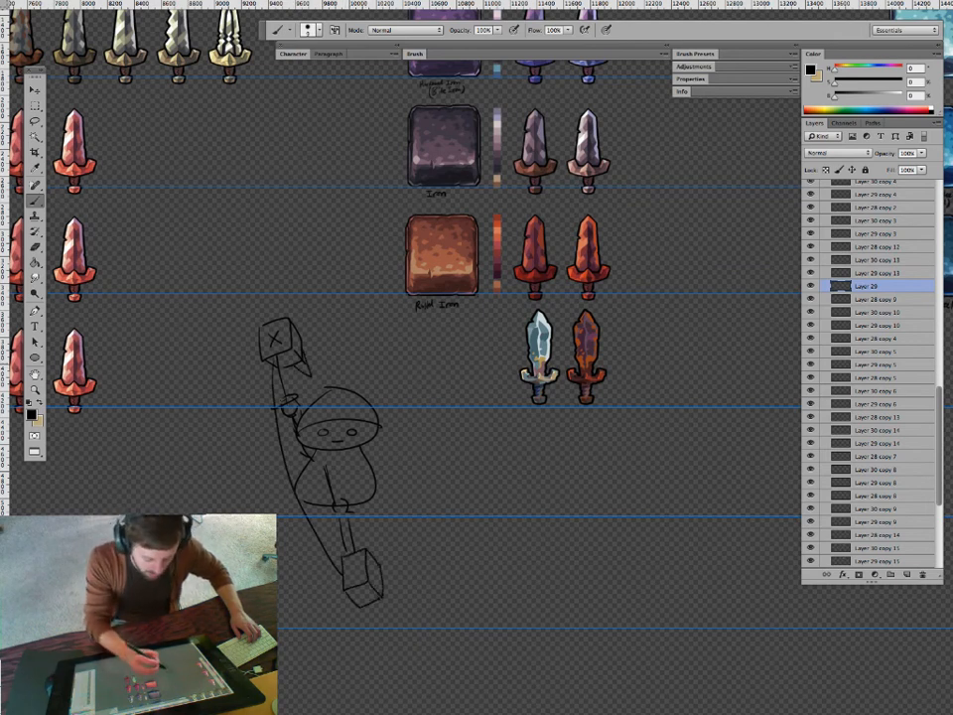
key("e")
key("b")
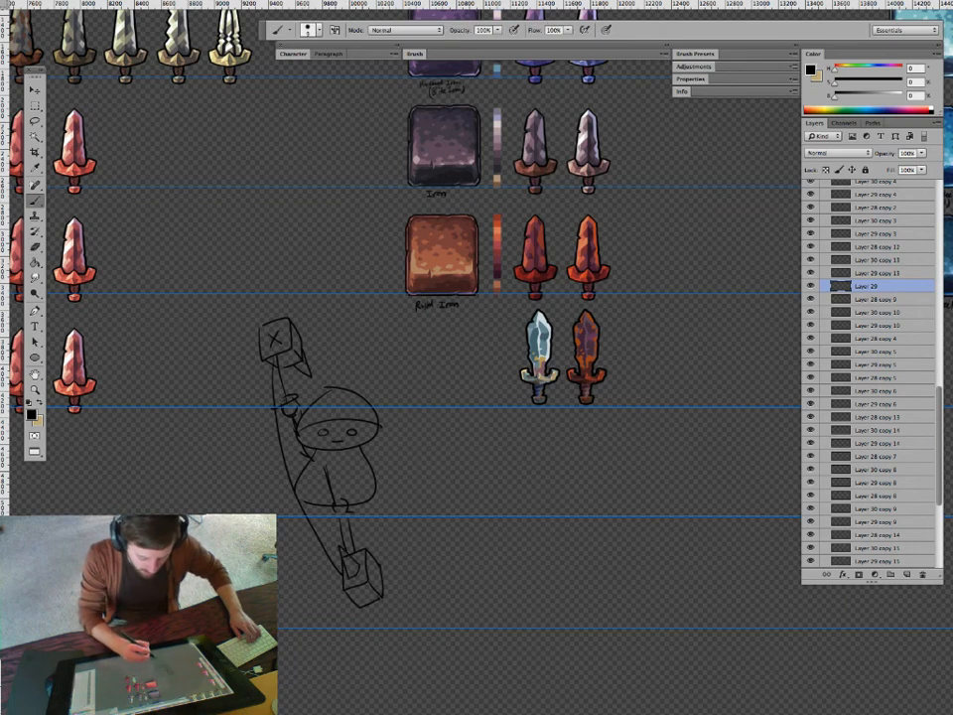
Replace the X on the raised hammer's face with the letter F.
key("e")
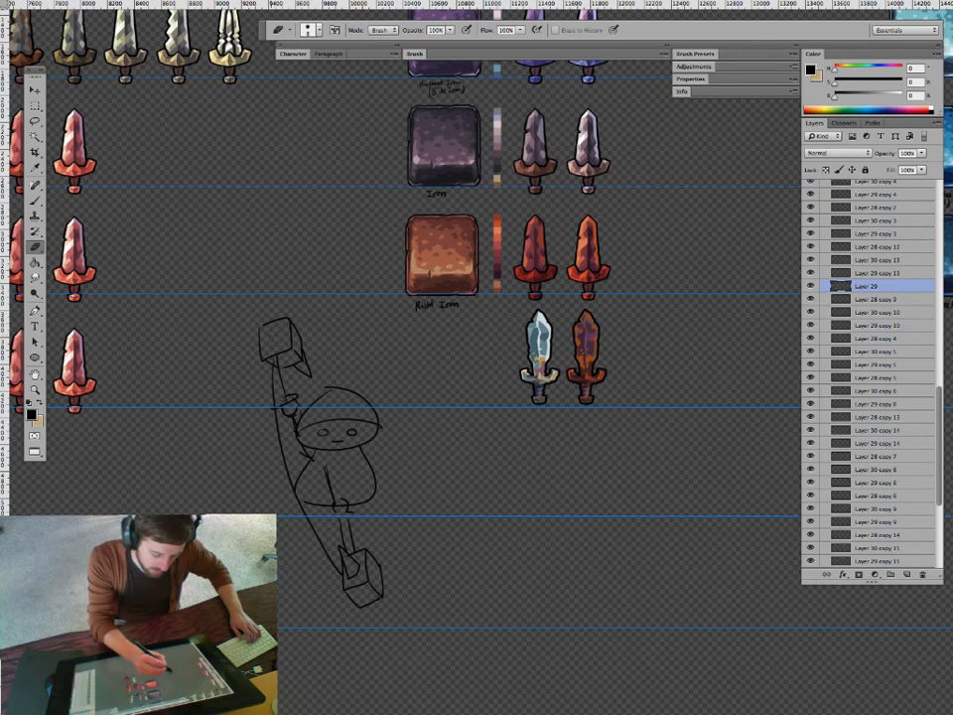
key("b")
left_click_drag(269, 333, 271, 347)
left_click_drag(270, 333, 277, 338)
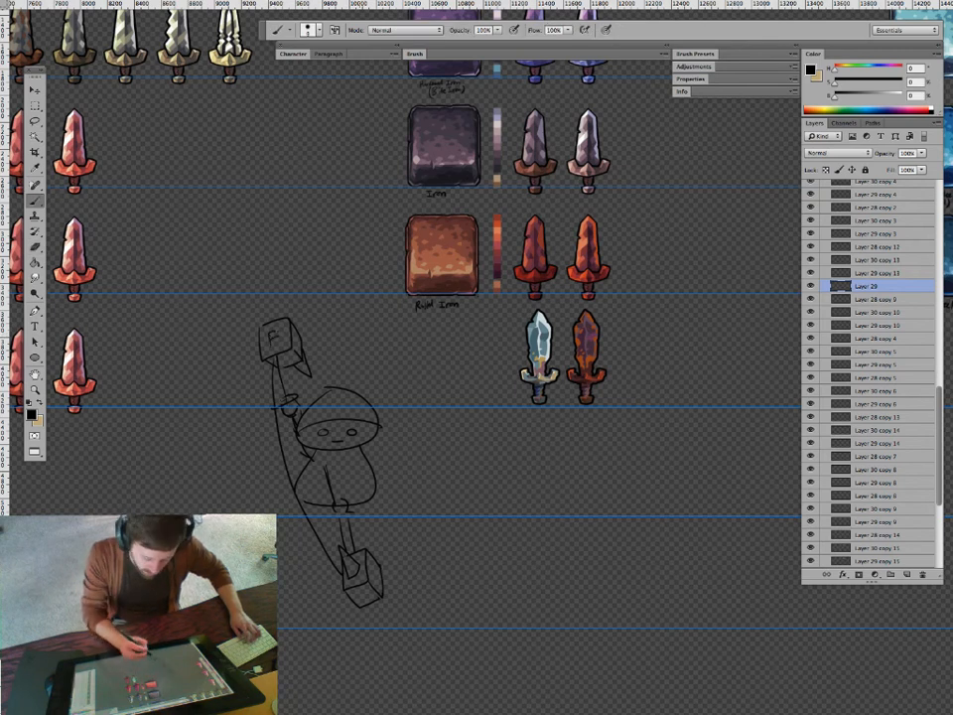
Draw a jagged impact burst around the lower hammer at the end of the swing.
mouse_move(355, 569)
left_mouse_down()
mouse_move(363, 579)
mouse_move(352, 624)
mouse_move(398, 600)
mouse_move(392, 561)
left_mouse_up()
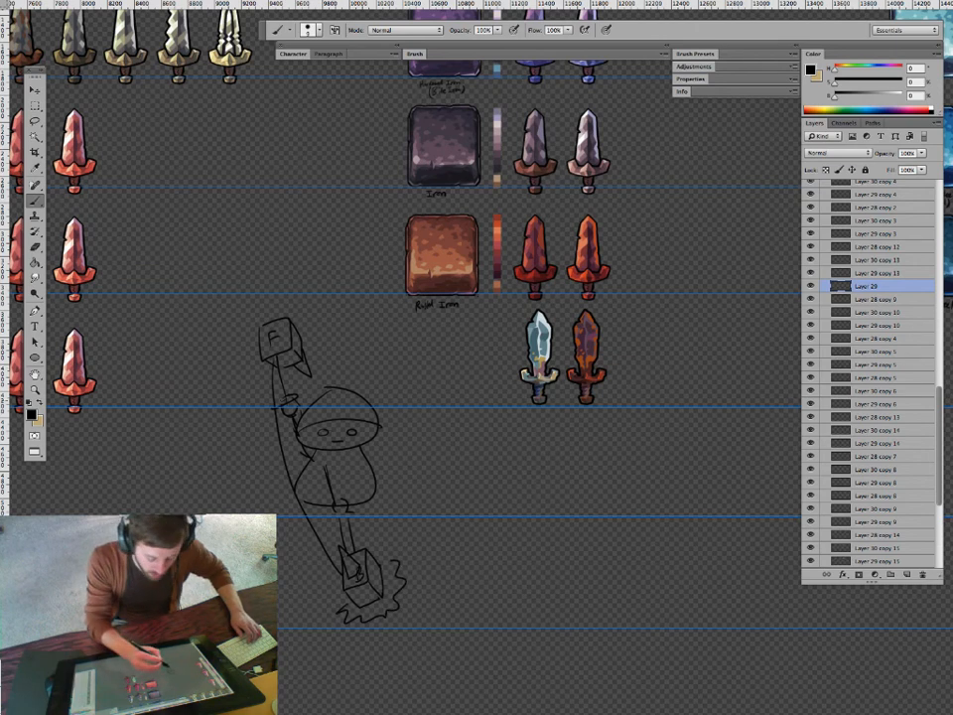
key("e")
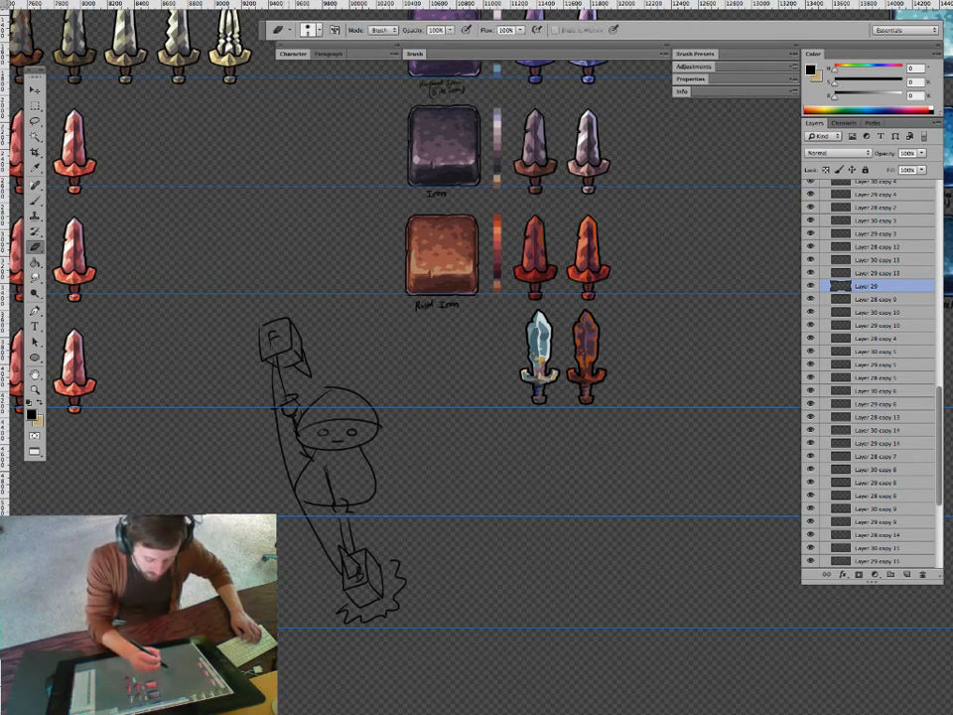
key("b")
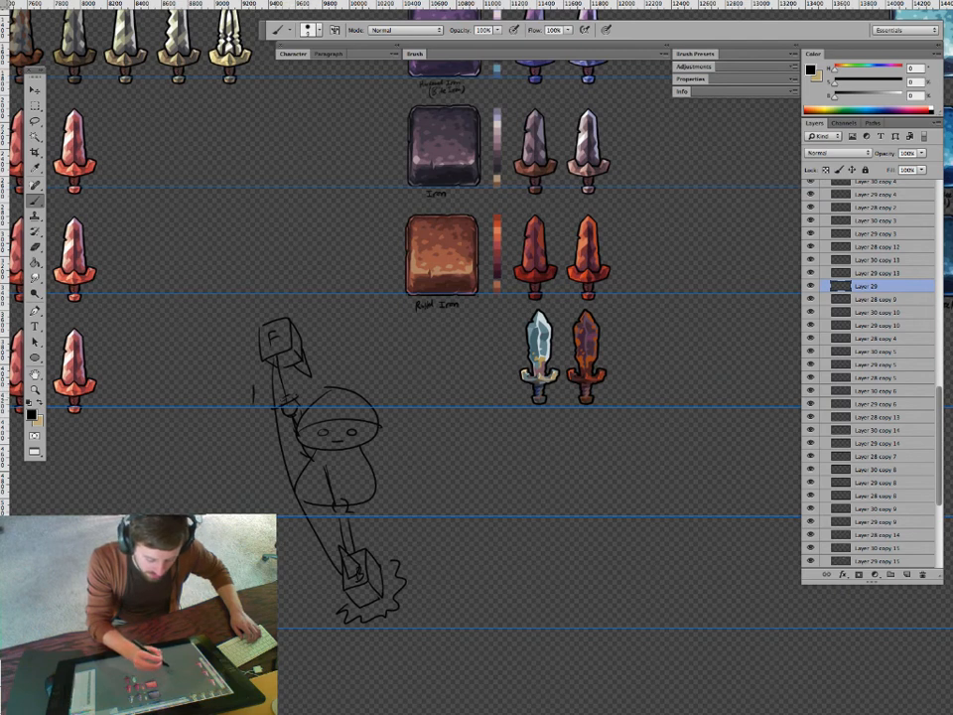
Sketch intermediate hammer positions along the swing path, with a vertical double-headed arrow marked Y beside them.
left_click_drag(257, 386, 273, 393)
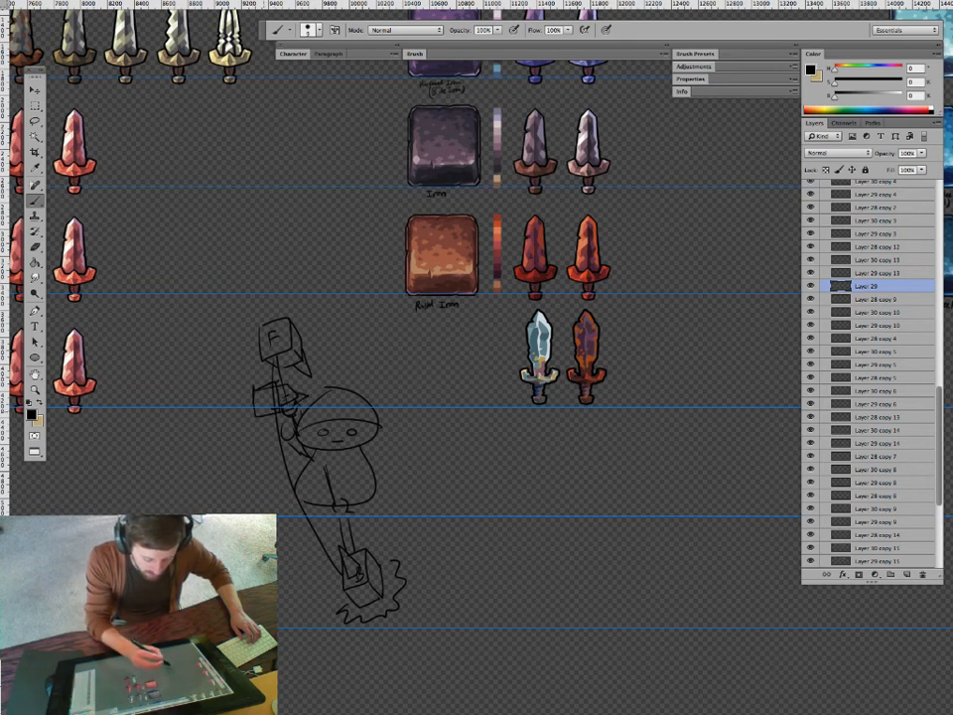
left_click_drag(314, 375, 256, 368)
left_click_drag(369, 527, 333, 607)
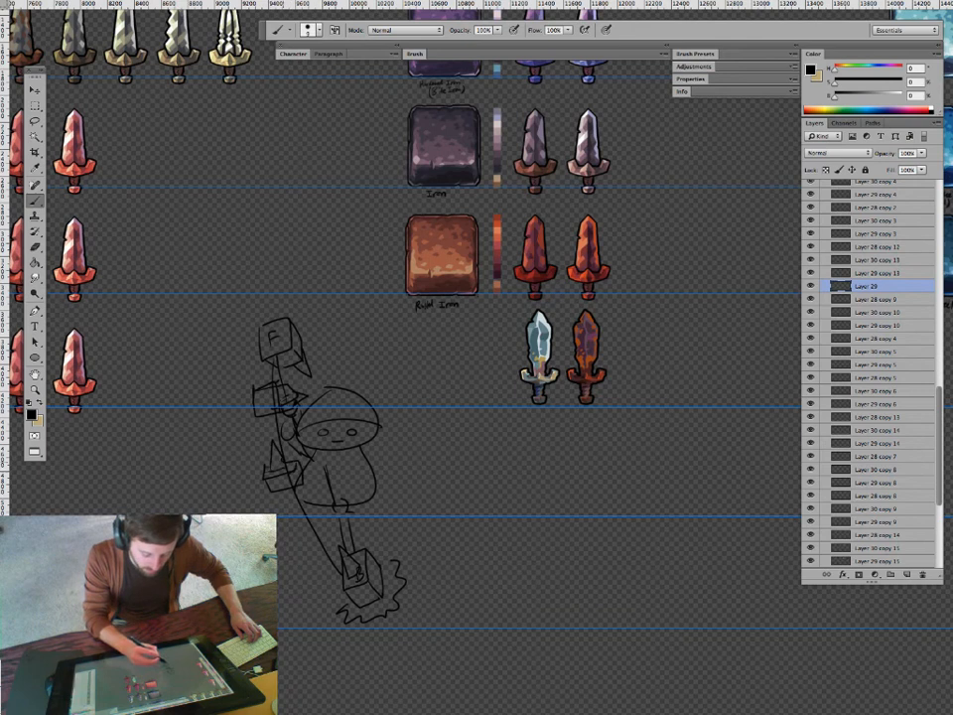
left_click_drag(255, 494, 254, 446)
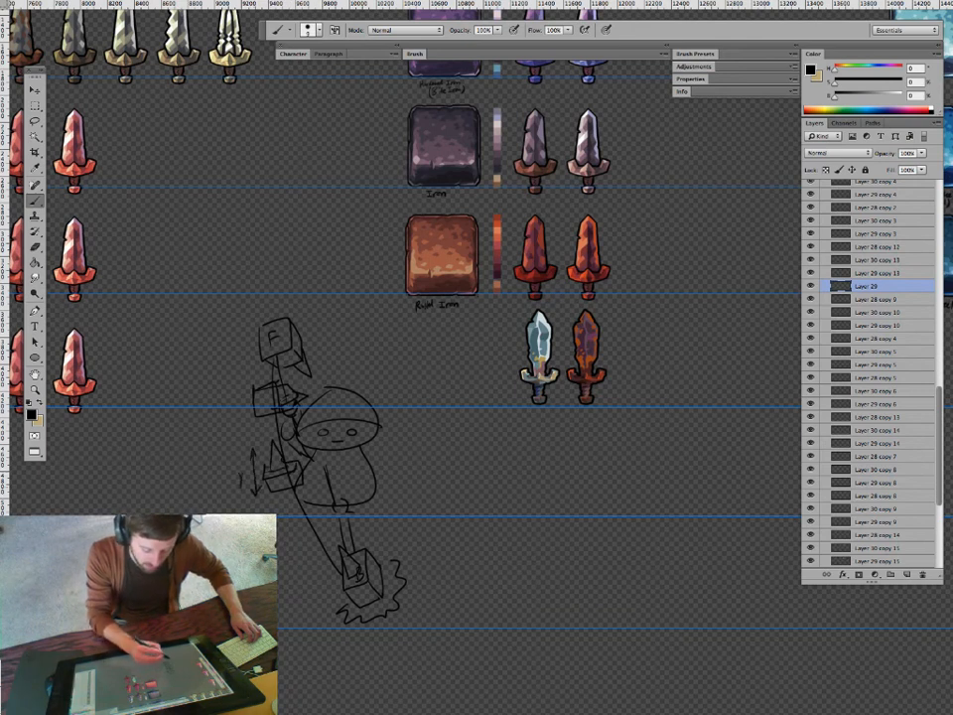
mouse_move(290, 525)
left_mouse_down()
mouse_move(301, 552)
mouse_move(328, 541)
left_mouse_up()
left_click_drag(301, 552, 328, 541)
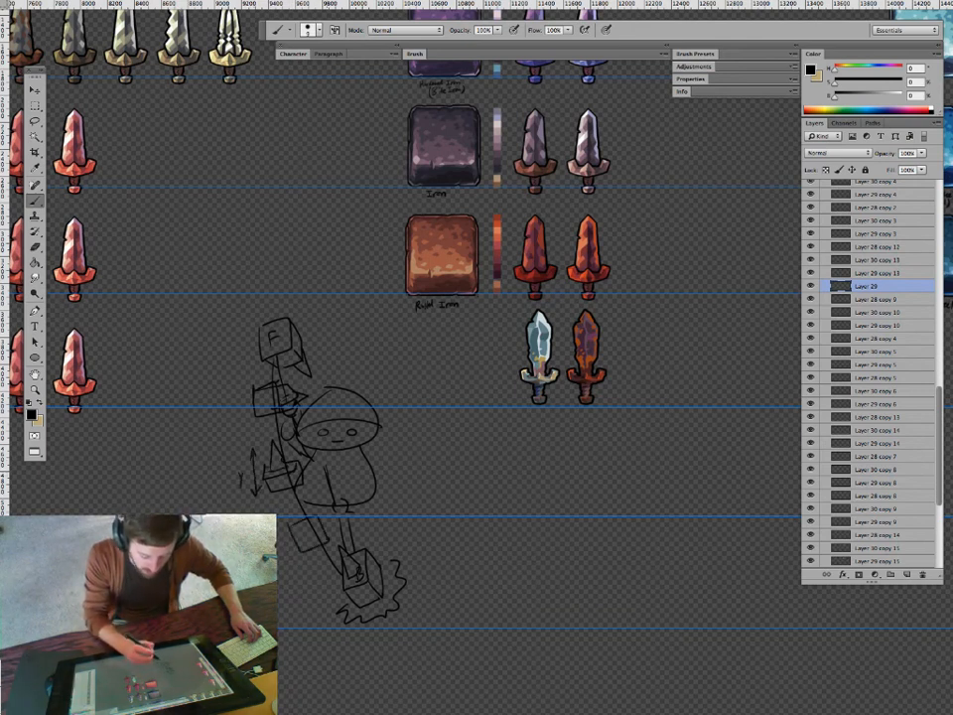
Swap to the tan colour and streak a motion trail along the swing path from the raised hammer to the impact.
key("x")
mouse_move(277, 344)
left_mouse_down()
mouse_move(260, 398)
mouse_move(271, 380)
mouse_move(293, 442)
mouse_move(268, 469)
mouse_move(298, 502)
mouse_move(303, 531)
mouse_move(355, 584)
left_mouse_up()
mouse_move(266, 333)
left_mouse_down()
mouse_move(273, 461)
mouse_move(352, 611)
left_mouse_up()
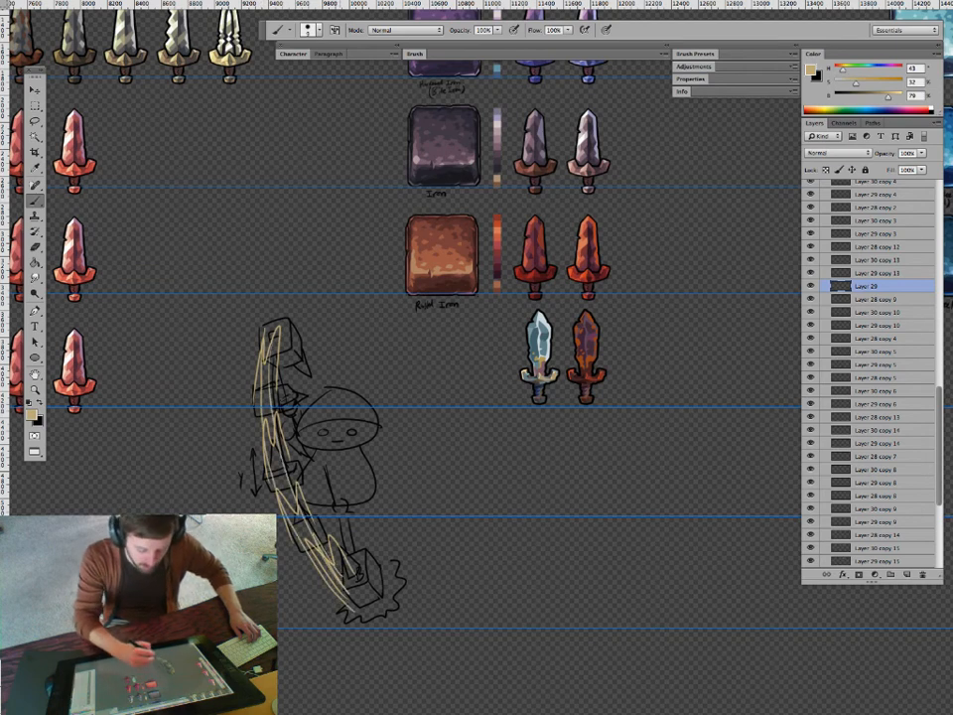
Delete the layer holding the figure and hammer swing sketch.
key("z")
mouse_move(424, 496)
left_mouse_down()
mouse_move(409, 495)
mouse_move(413, 511)
left_mouse_up()
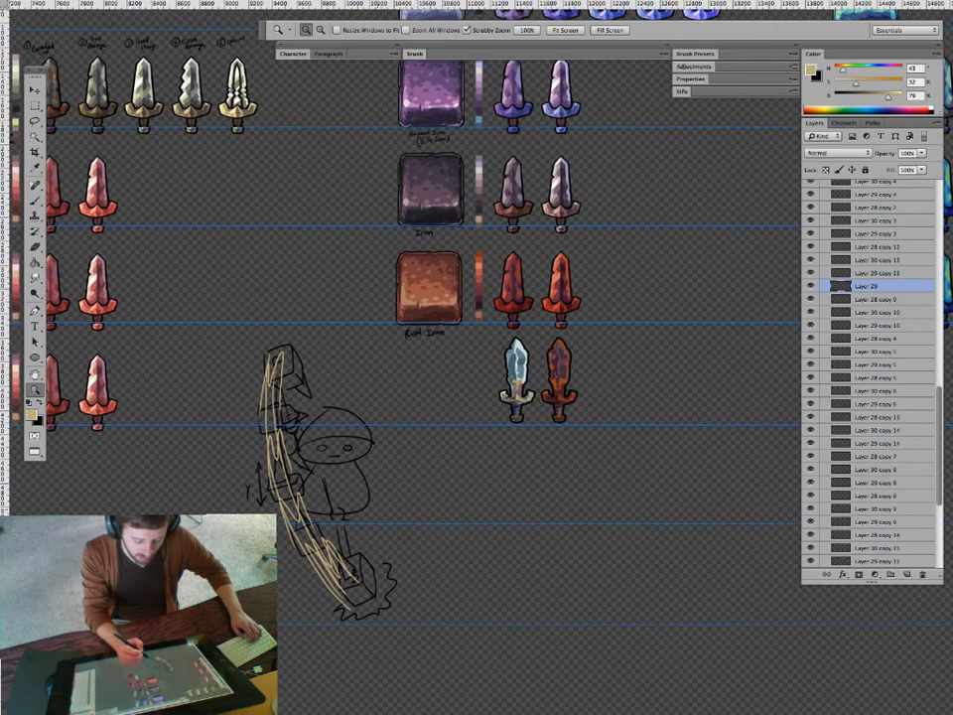
left_click_drag(144, 475, 180, 474)
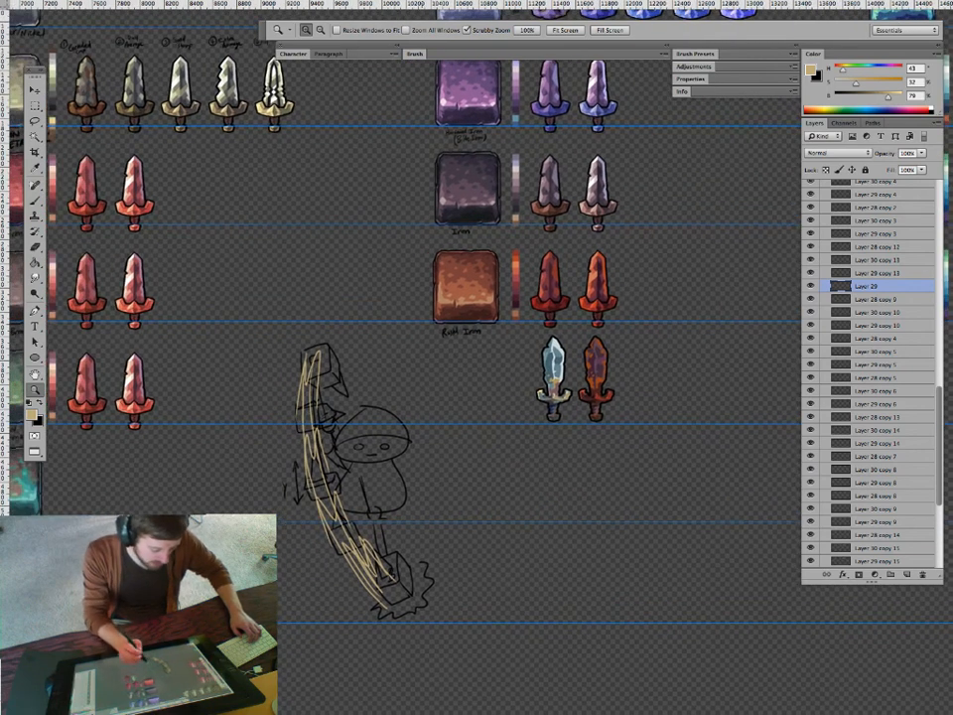
key("v")
left_click(923, 574)
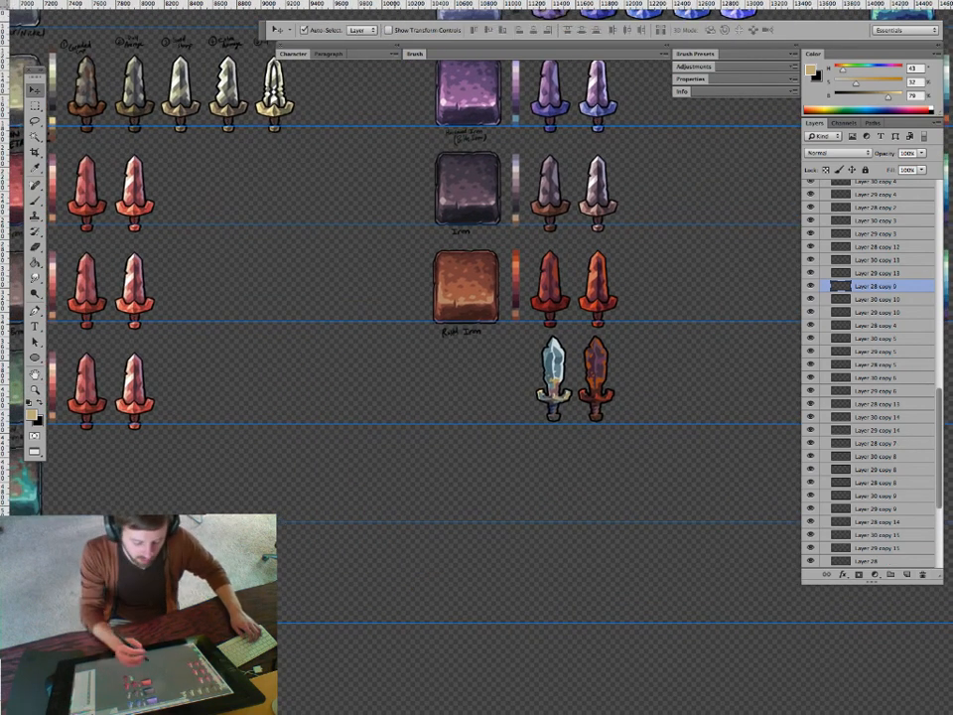
key("z")
left_click_drag(383, 484, 263, 485)
left_click_drag(437, 338, 488, 419)
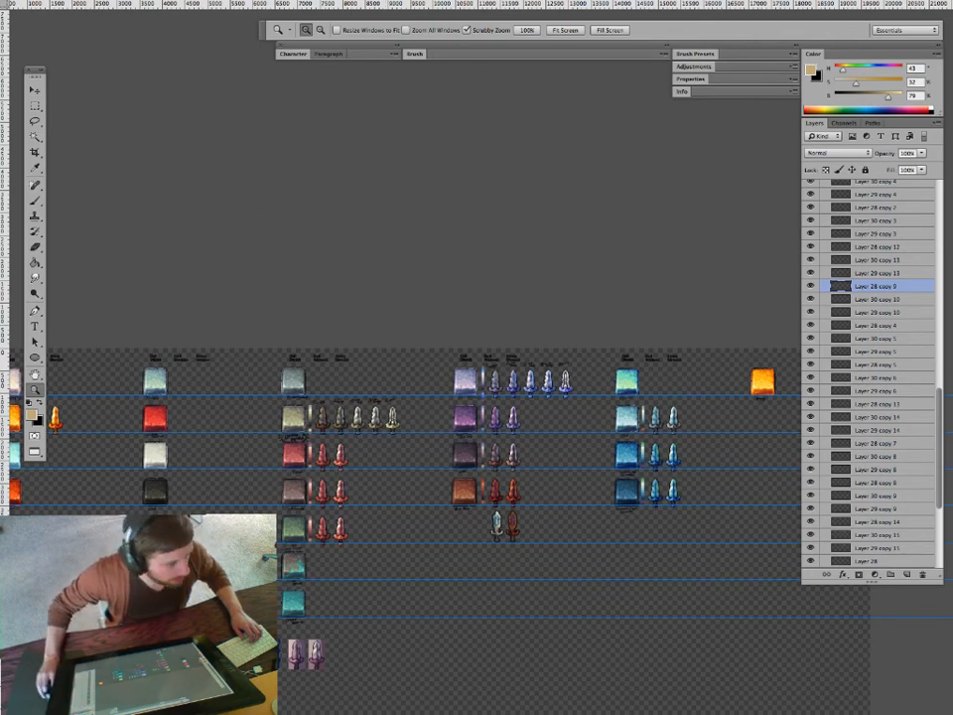
Switch to the DDrop_WeaponRandomization_v3 spreadsheet in the browser and position its window fully in view, leaving the cell contents intact.
key("Tab")
left_click_drag(0, 0, 695, 0)
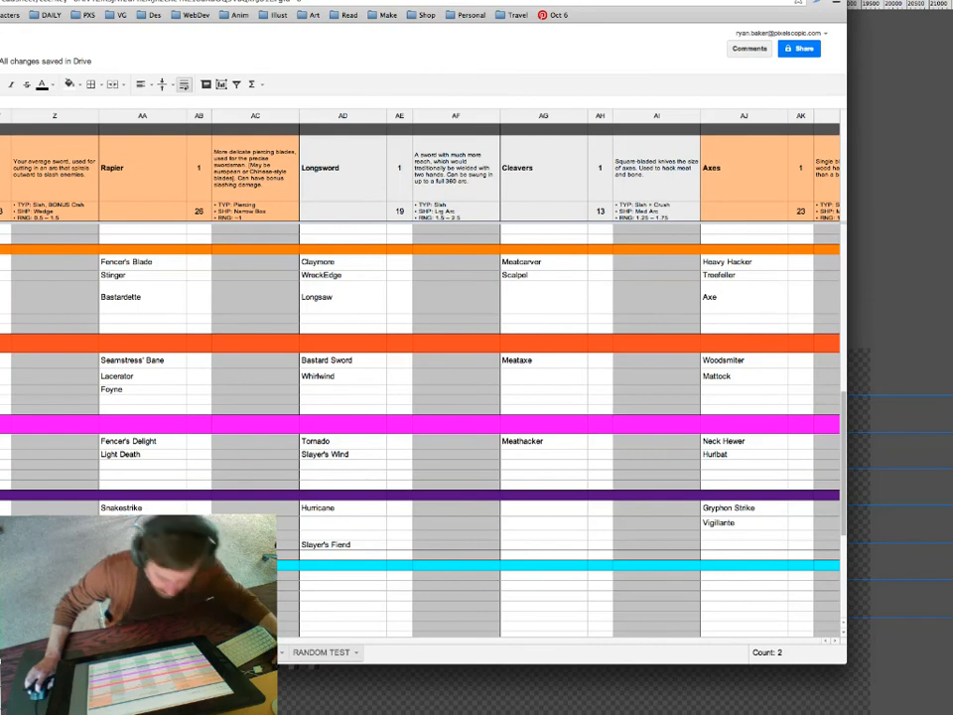
left_click_drag(695, 0, 765, 53)
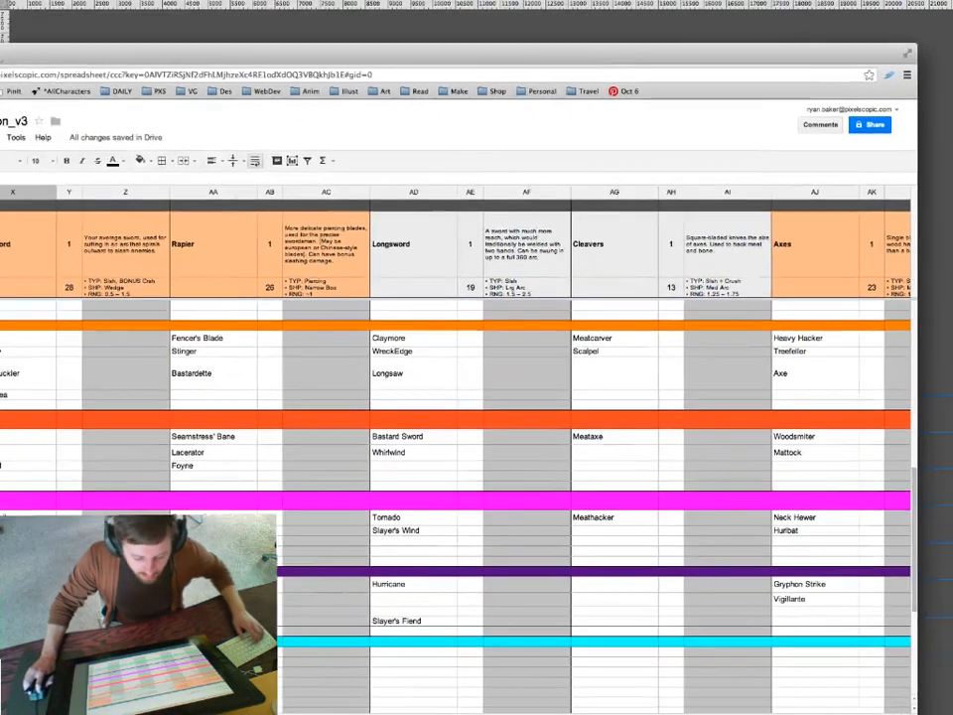
left_click_drag(343, 53, 364, 42)
key("space")
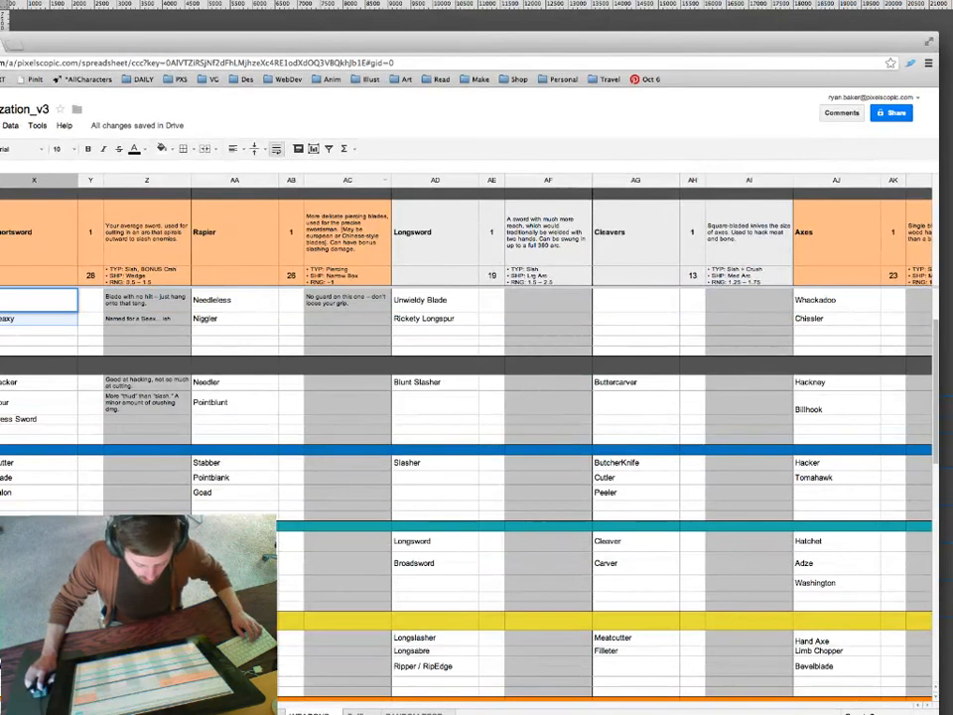
key("Escape")
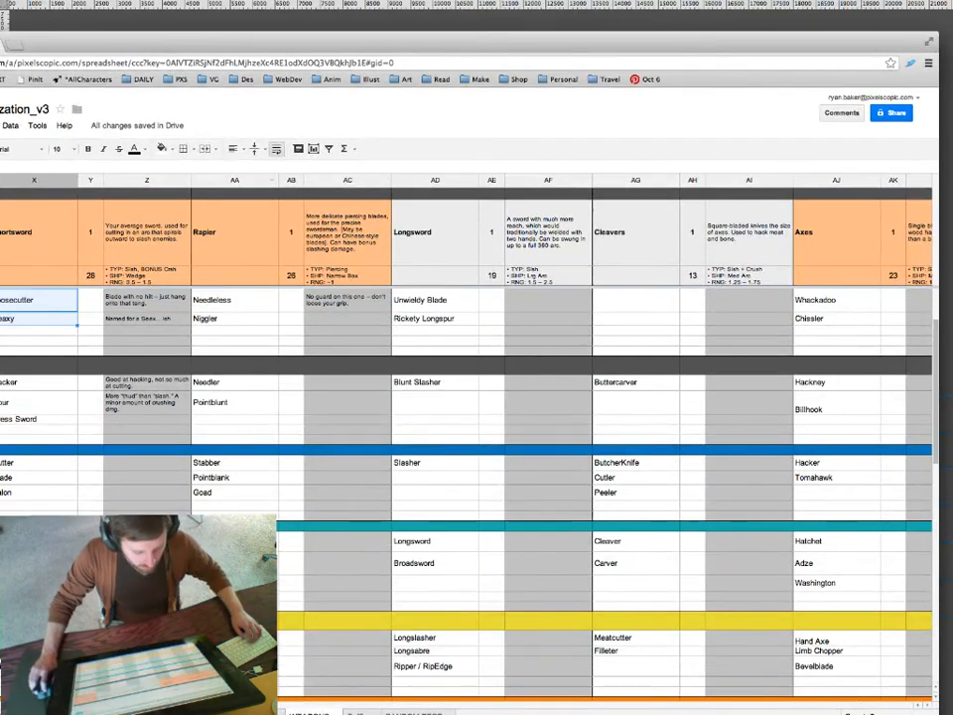
left_click_drag(364, 42, 524, 10)
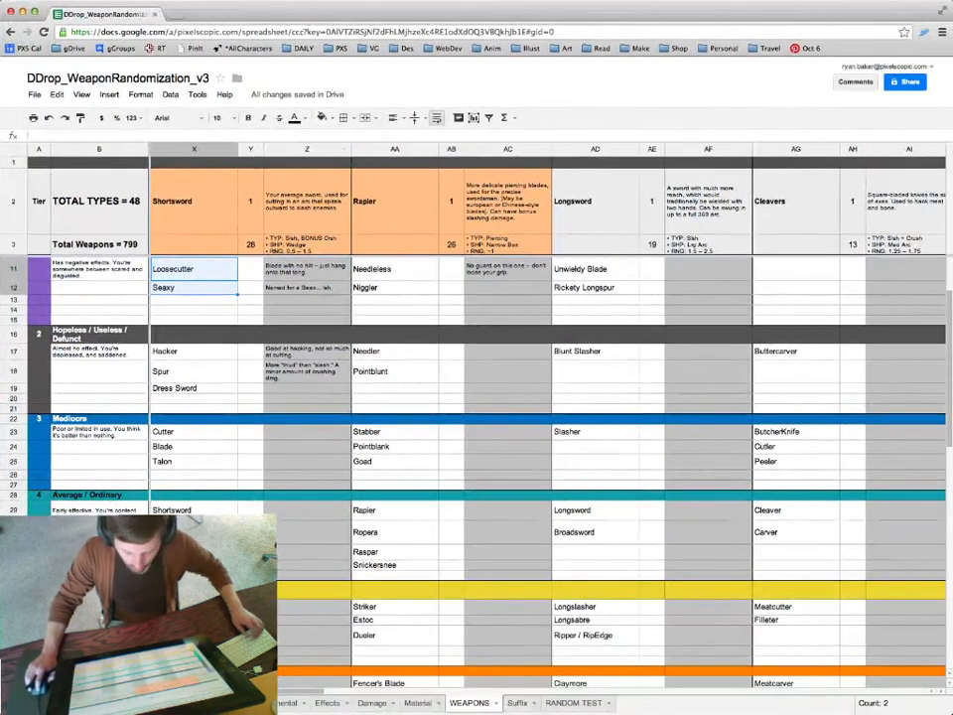
Look through the WEAPONS sheet's bladed, axe and pole weapon types across the middle and higher tiers.
scroll(477, 447, "down", 5)
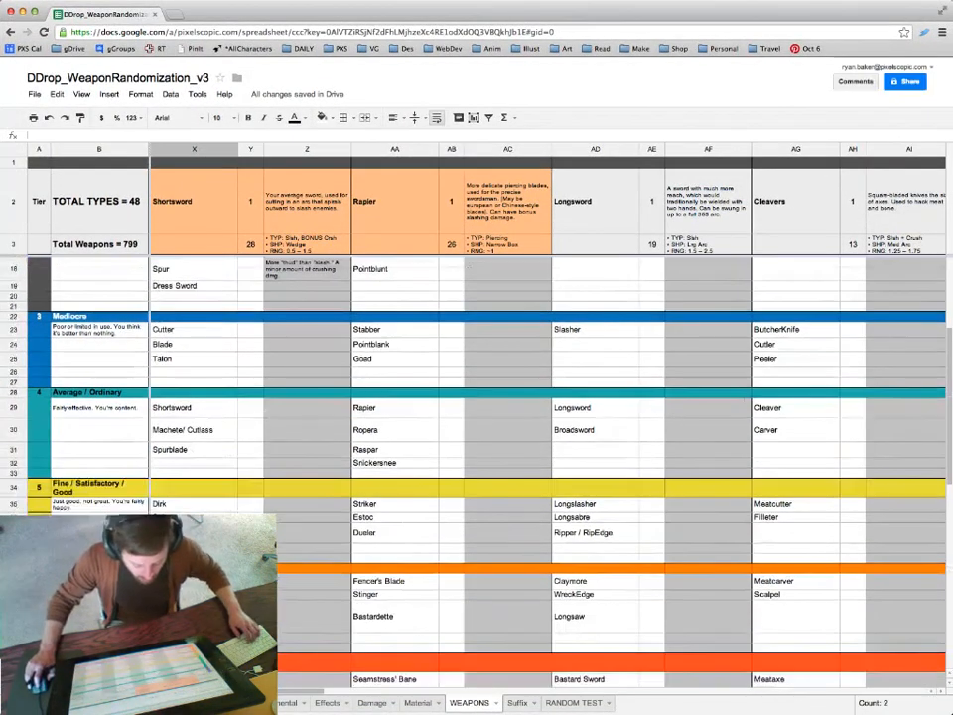
scroll(476, 447, "down", 3)
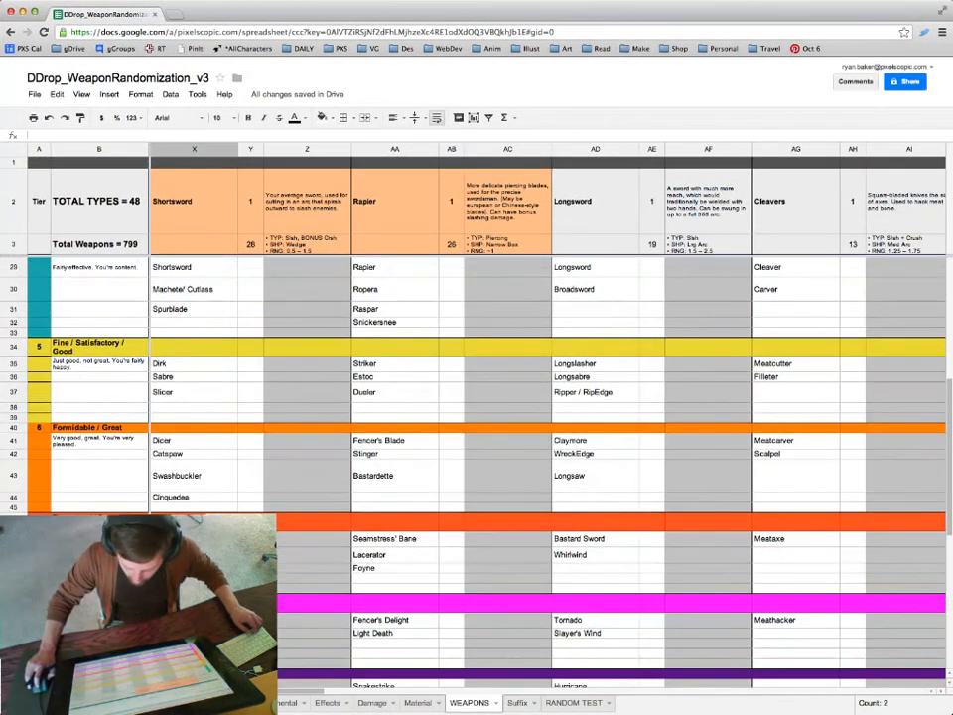
scroll(477, 446, "right", 3)
scroll(547, 417, "right", 3)
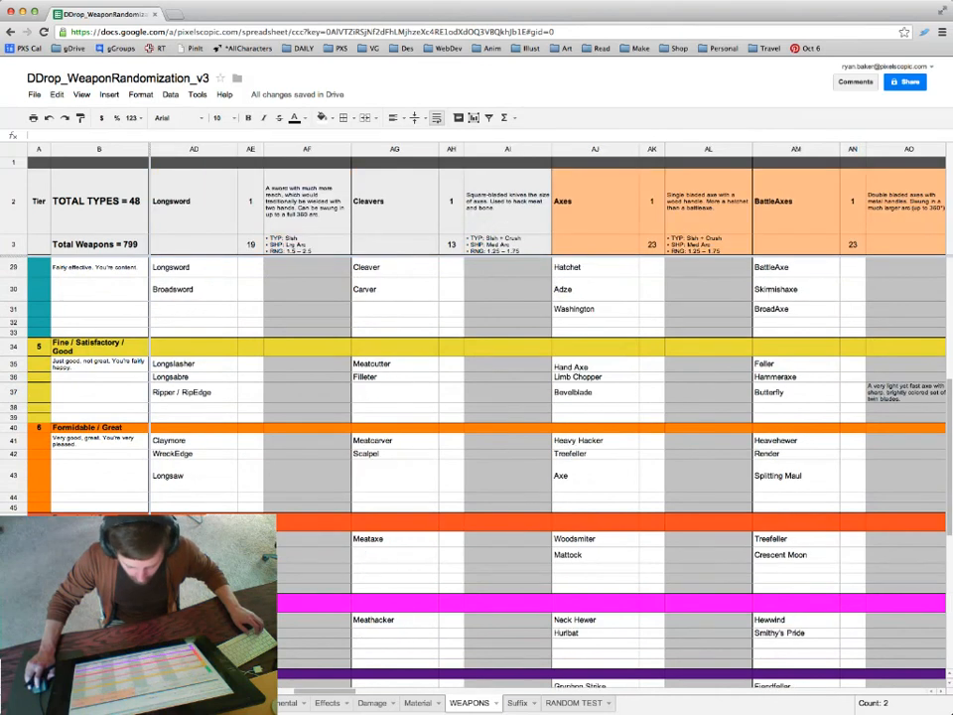
scroll(546, 418, "right", 6)
scroll(546, 417, "right", 3)
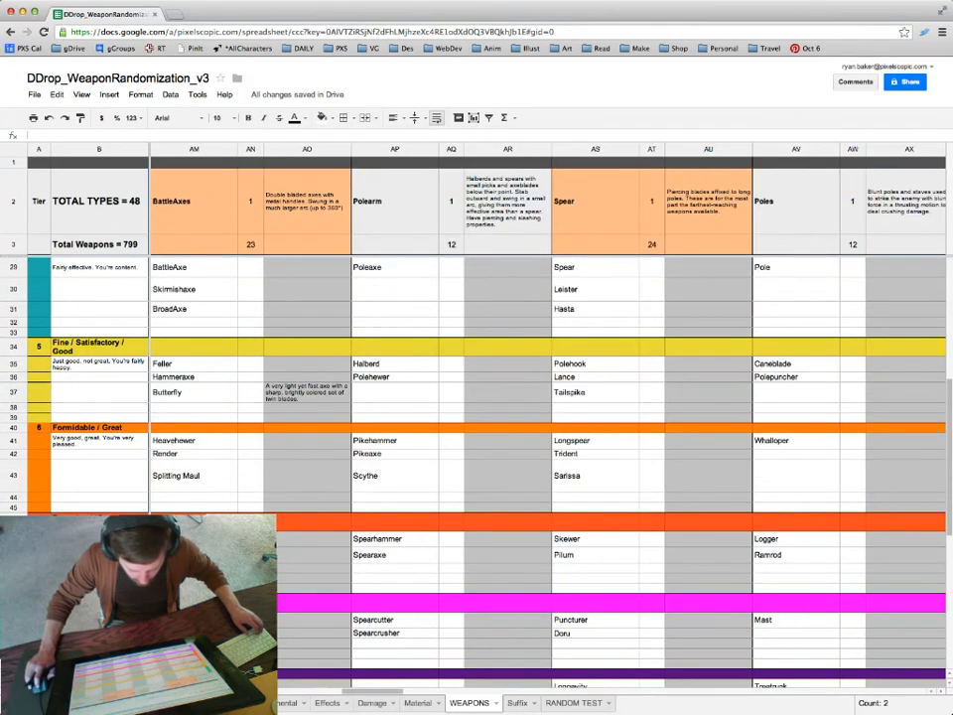
scroll(547, 417, "right", 3)
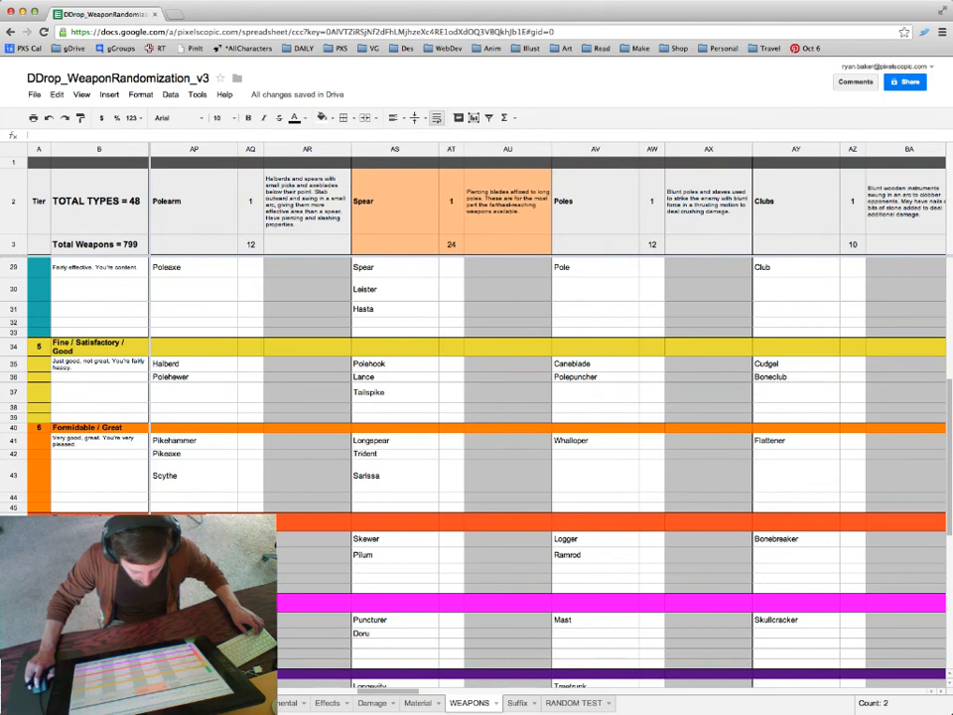
Examine the pole, club, mace, hammer and warhammer columns, including their attack descriptions and lowest-tier weapon names.
scroll(546, 417, "up", 10)
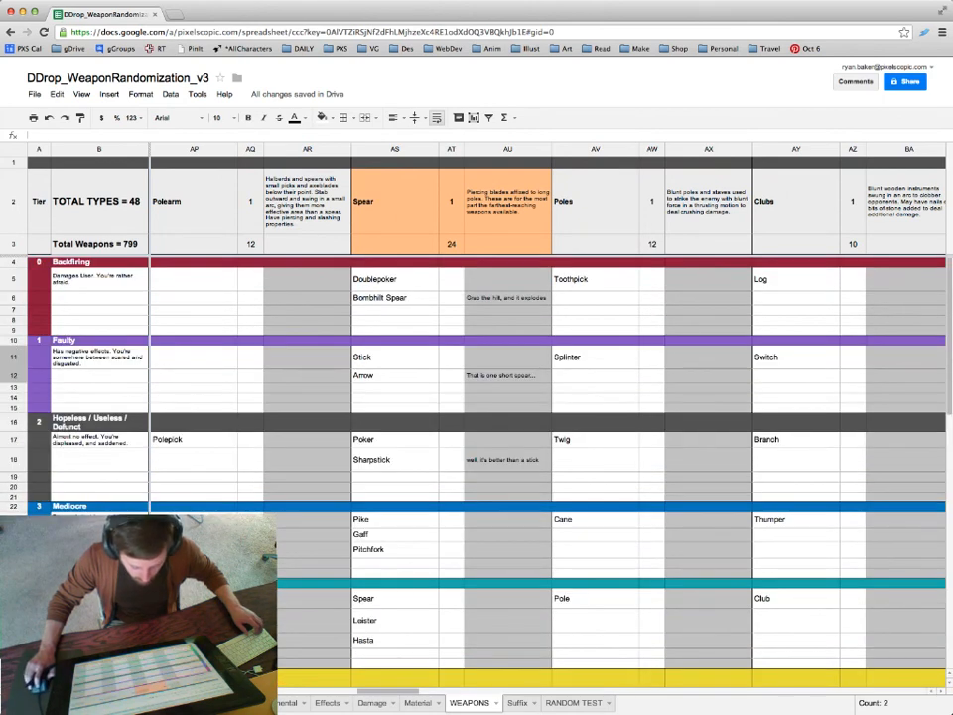
scroll(546, 417, "right", 3)
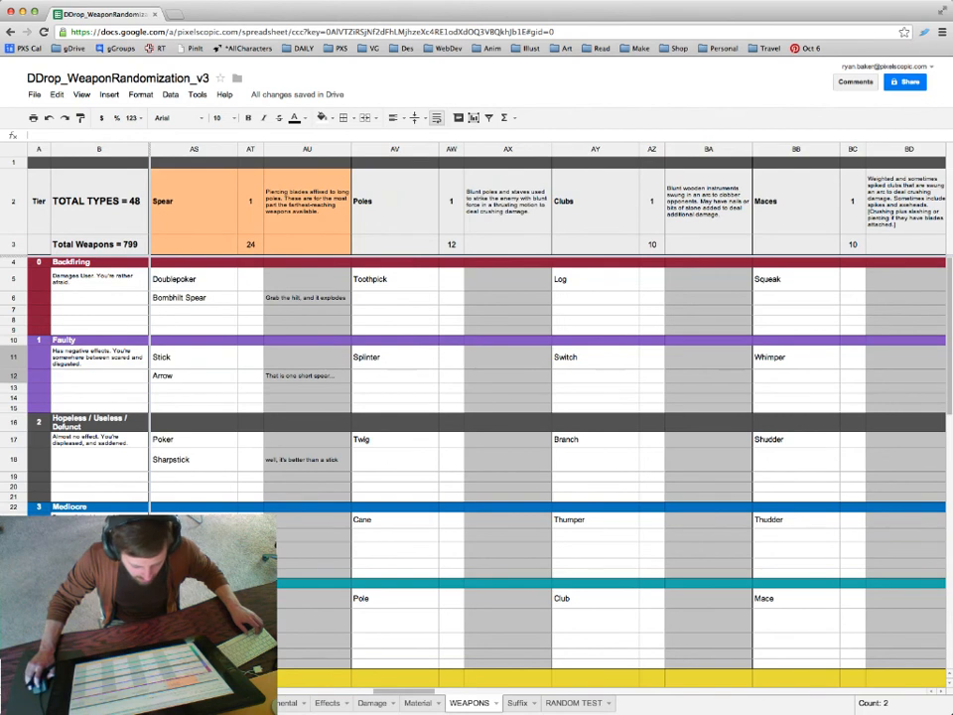
scroll(546, 417, "left", 3)
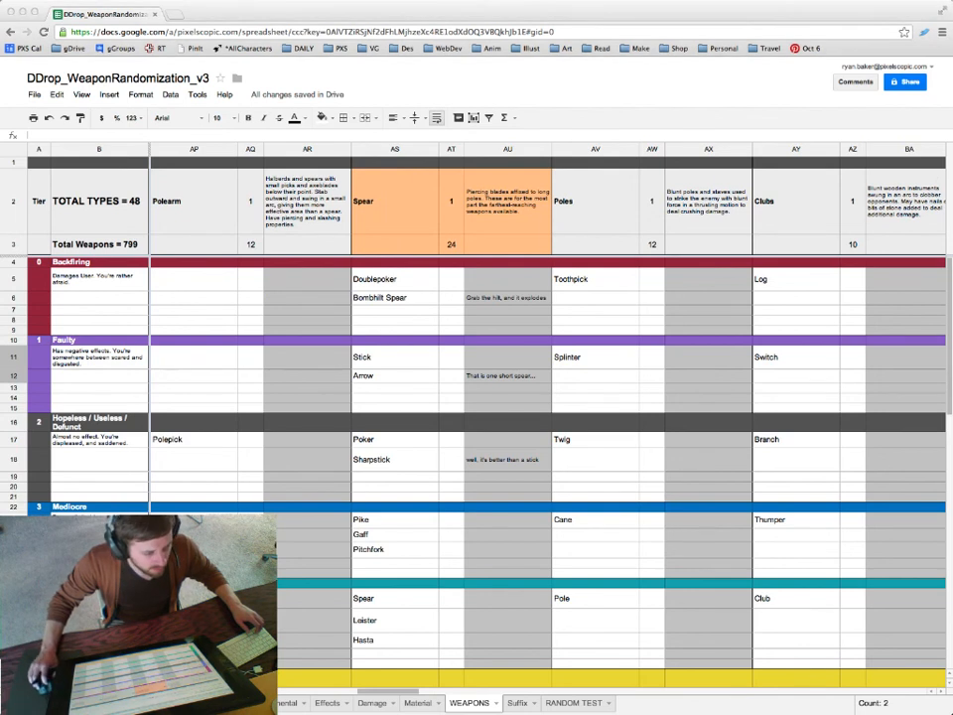
scroll(611, 398, "right", 12)
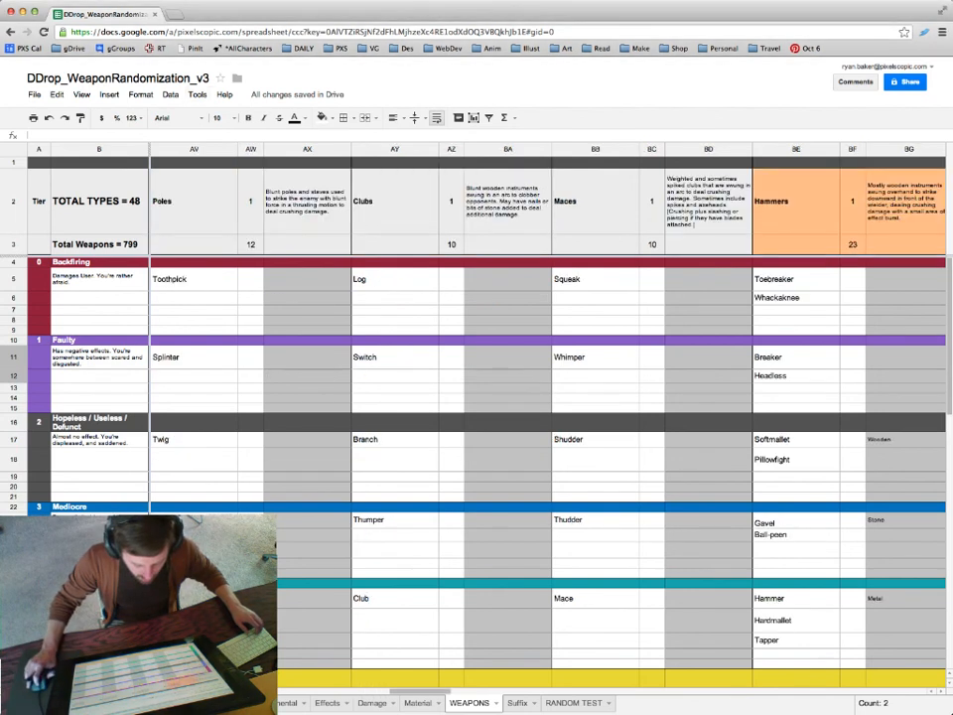
scroll(611, 397, "right", 3)
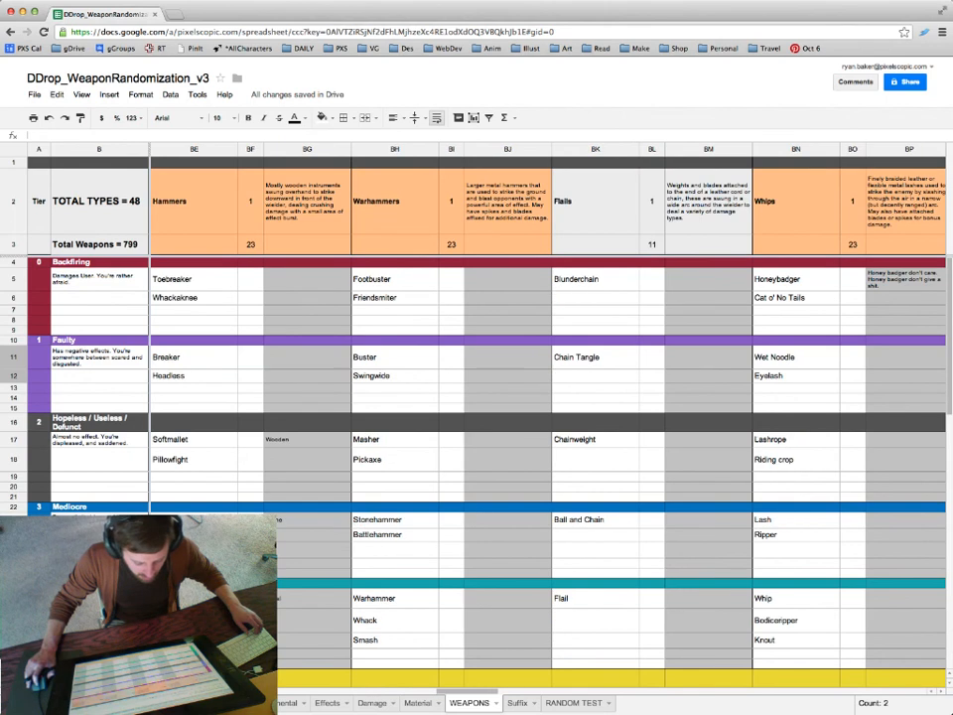
scroll(611, 398, "left", 3)
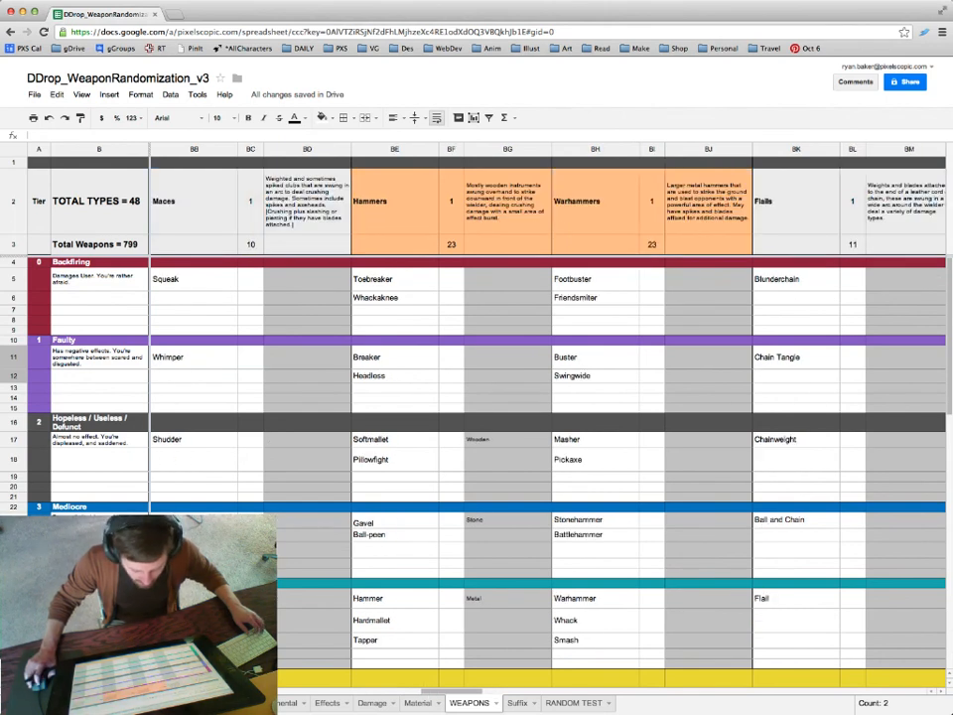
scroll(611, 447, "down", 5)
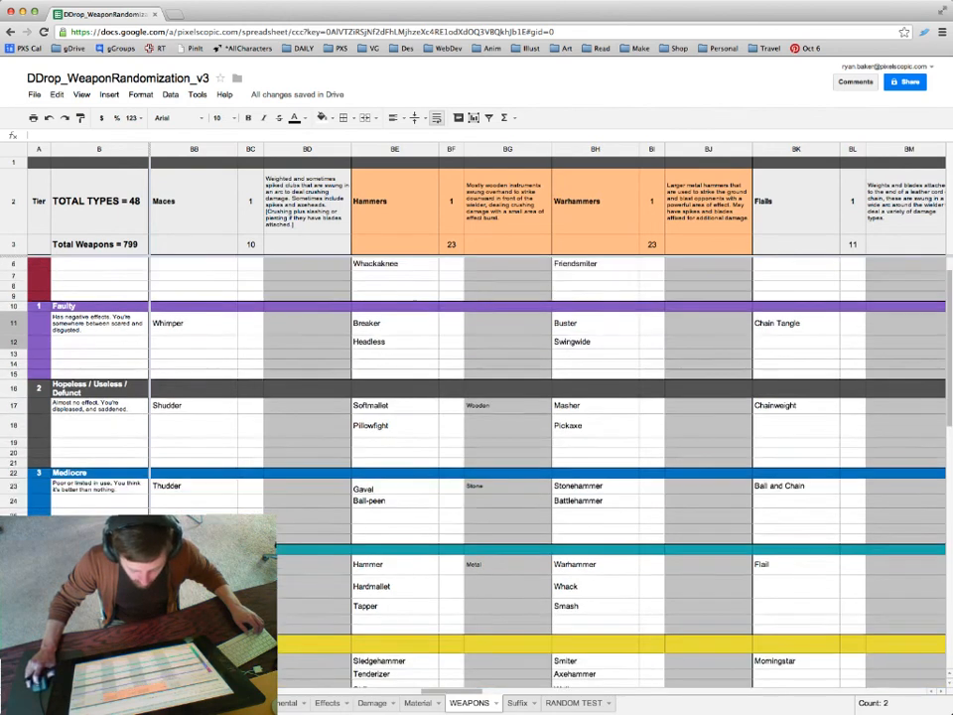
scroll(508, 374, "up", 4)
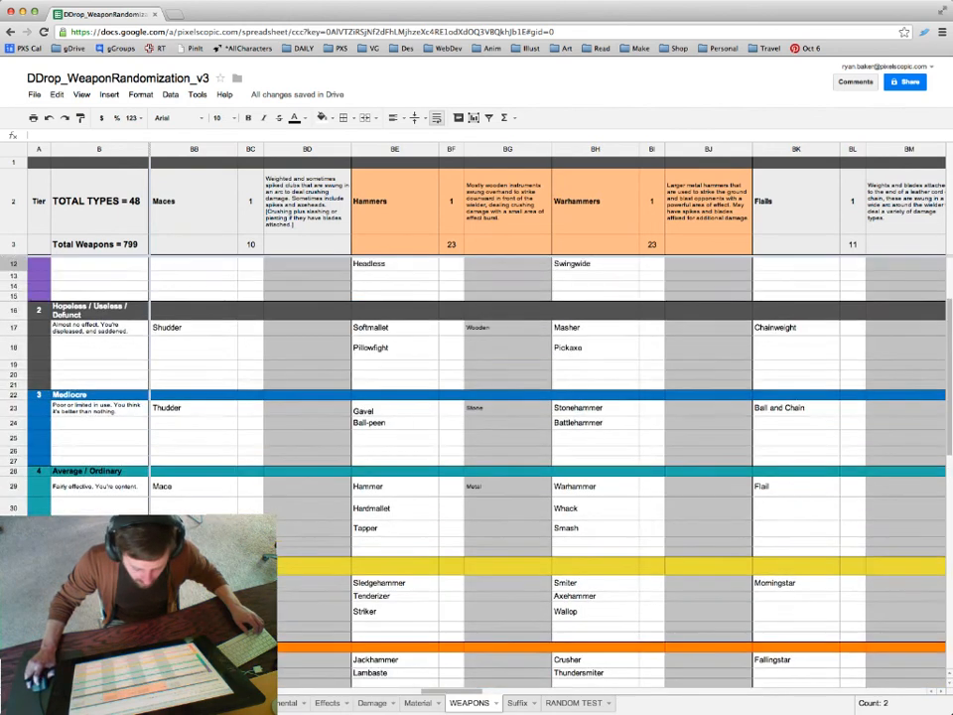
left_click(508, 374)
scroll(509, 374, "up", 2)
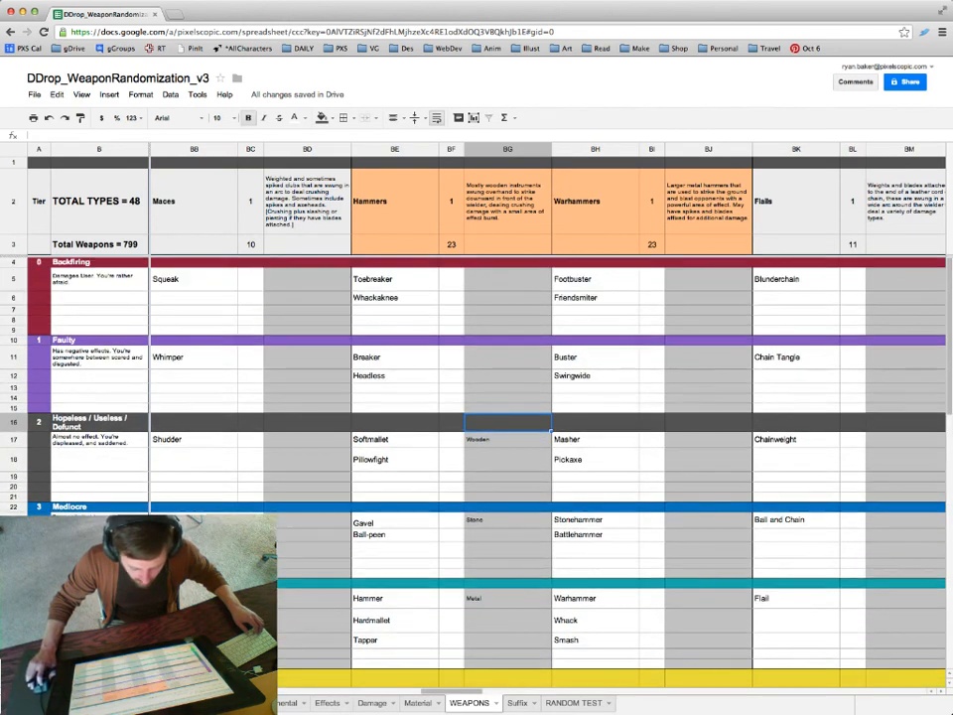
Review the flail, whip, sling, crossbow, bow and firearm columns across the Faulty to Fine tiers.
scroll(611, 397, "right", 6)
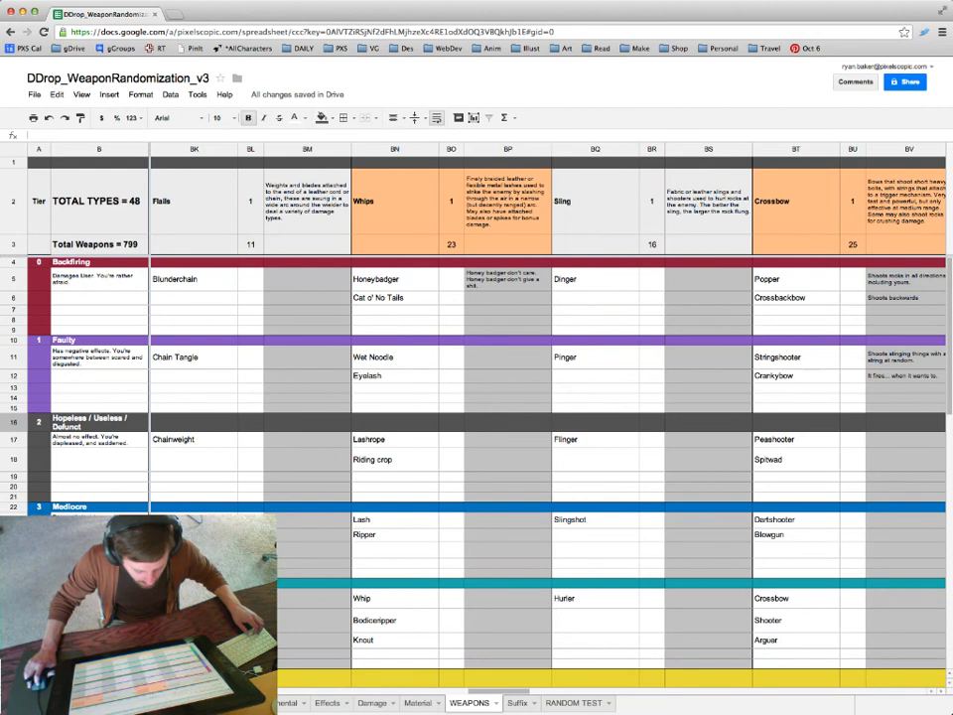
scroll(611, 447, "down", 1)
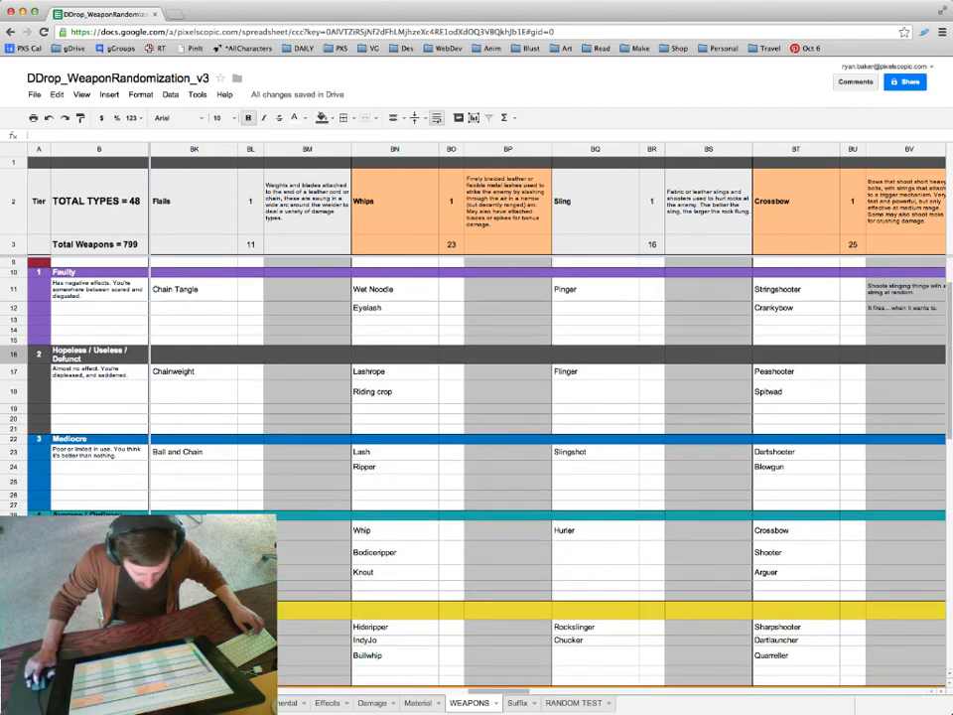
scroll(610, 447, "down", 2)
scroll(610, 447, "right", 4)
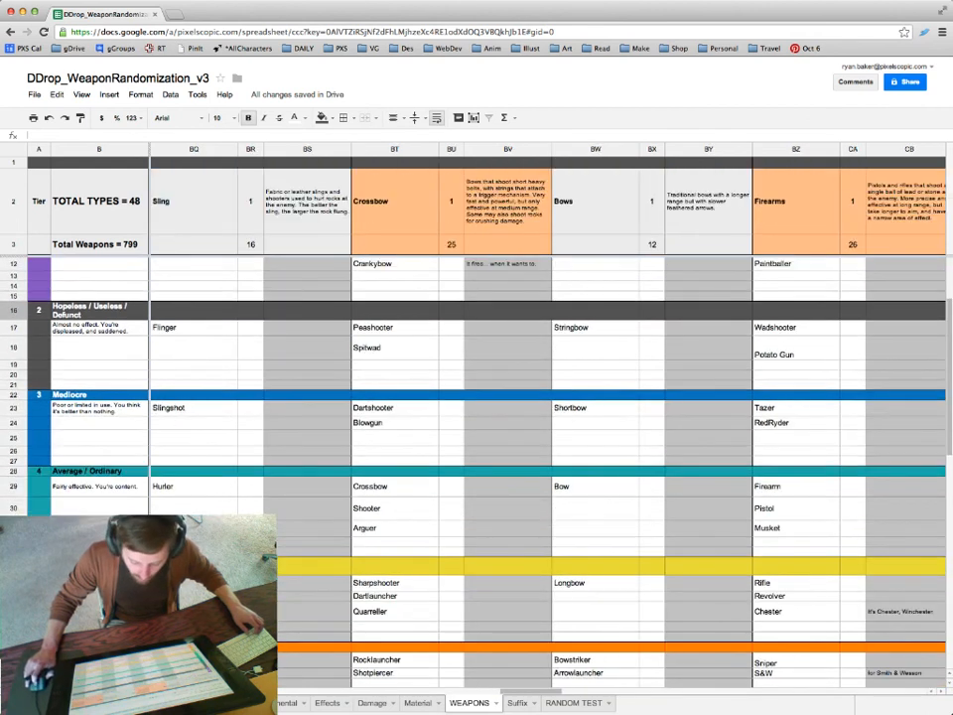
scroll(611, 447, "up", 3)
scroll(610, 447, "down", 5)
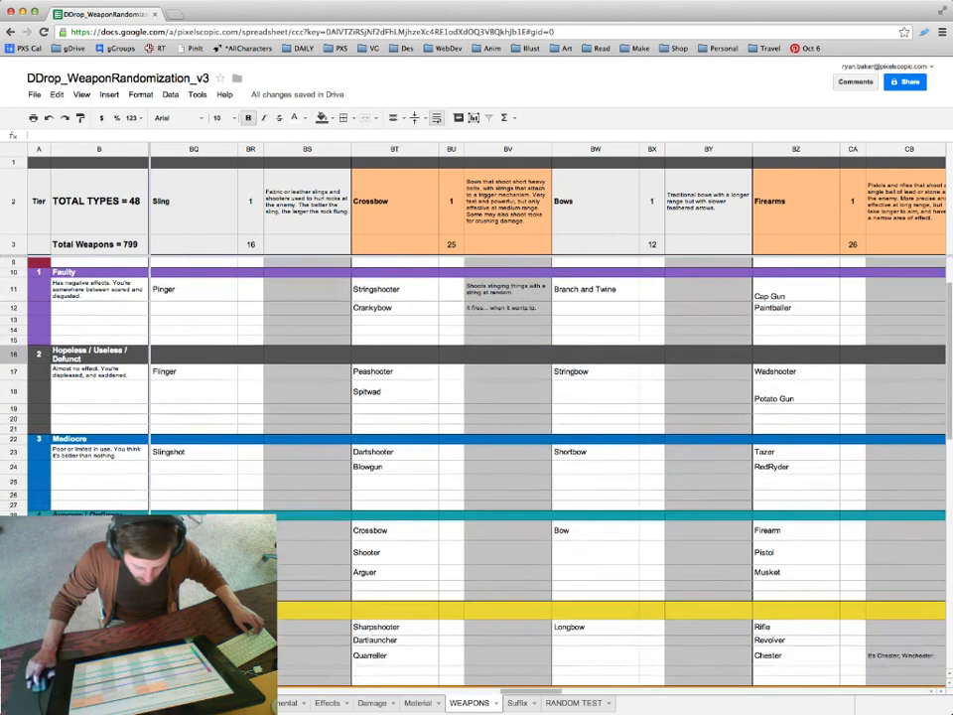
Review the sling, crossbow, bow and firearm columns through the upper weapon tiers, plus the higher-tier blunderbuss and firecracker names.
scroll(611, 447, "down", 3)
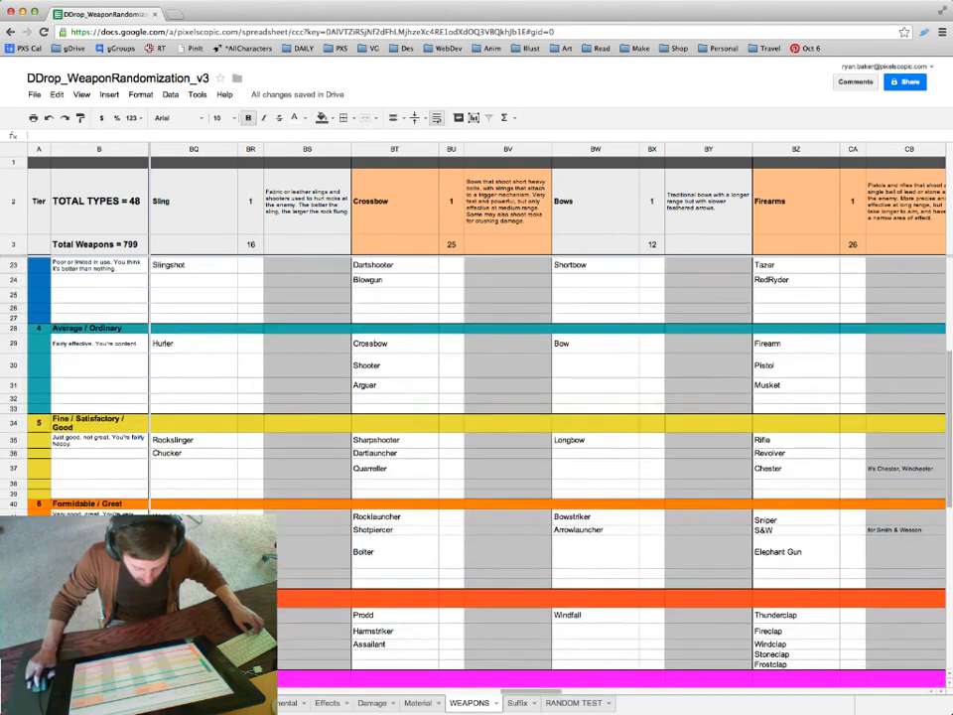
left_click(394, 393)
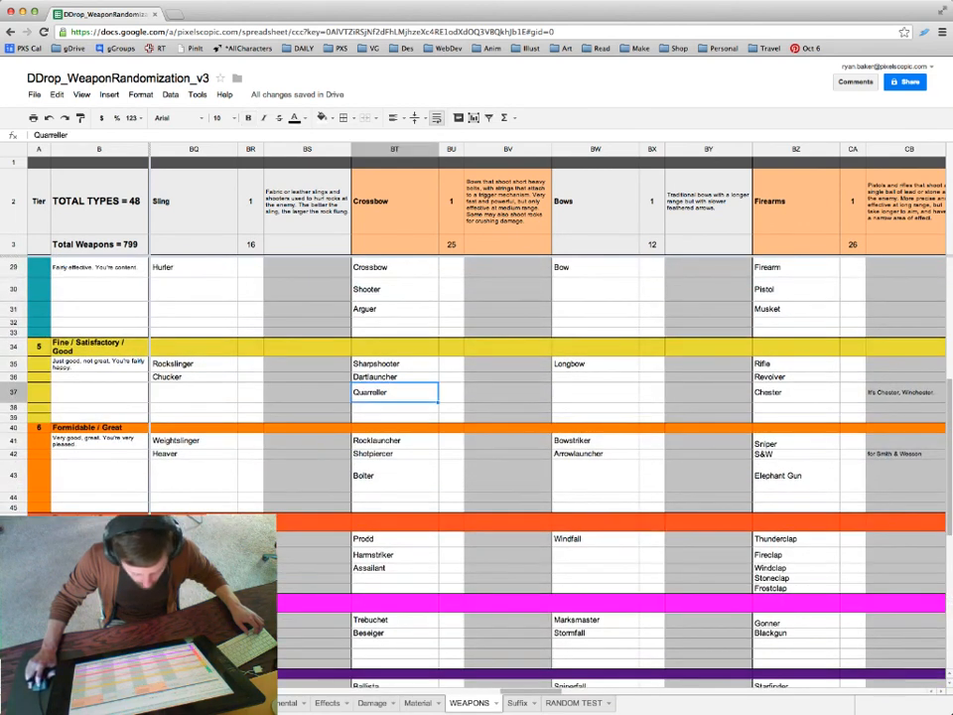
scroll(611, 447, "down", 3)
scroll(611, 447, "down", 1)
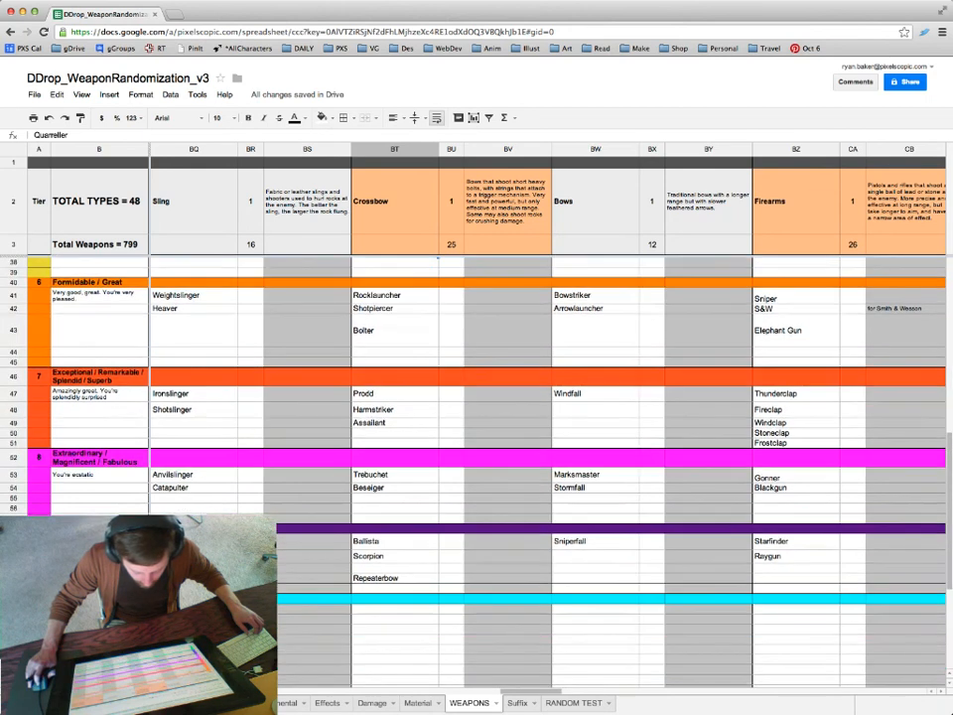
scroll(611, 397, "right", 3)
scroll(611, 398, "right", 3)
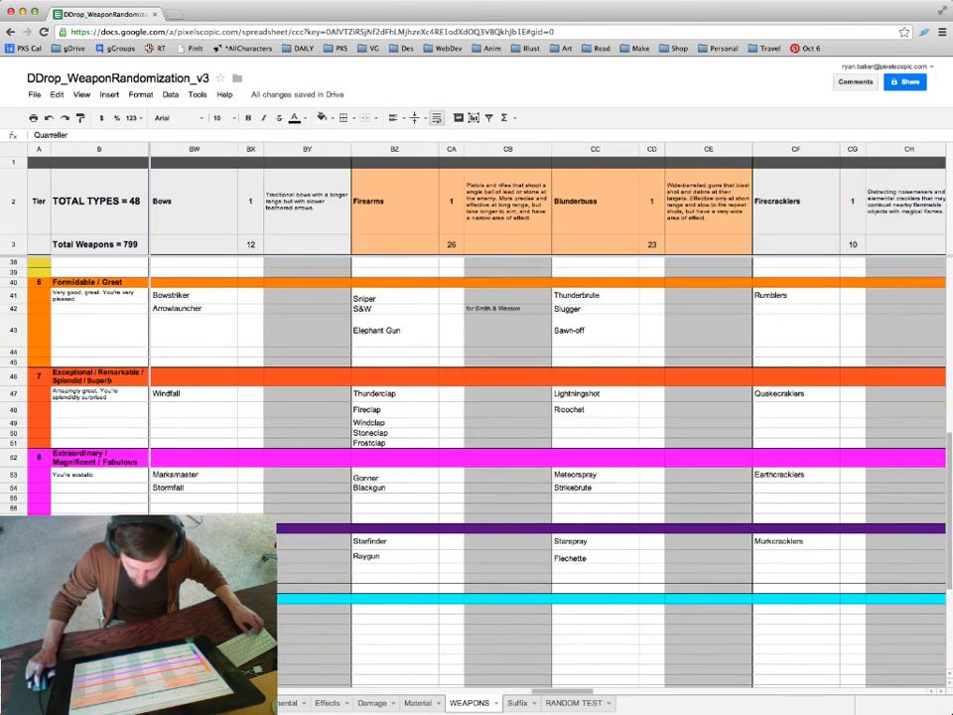
Examine the blunderbuss, firecracker, grenade, bomb, mine and mortar columns from the lowest tier through Fine.
scroll(611, 397, "up", 10)
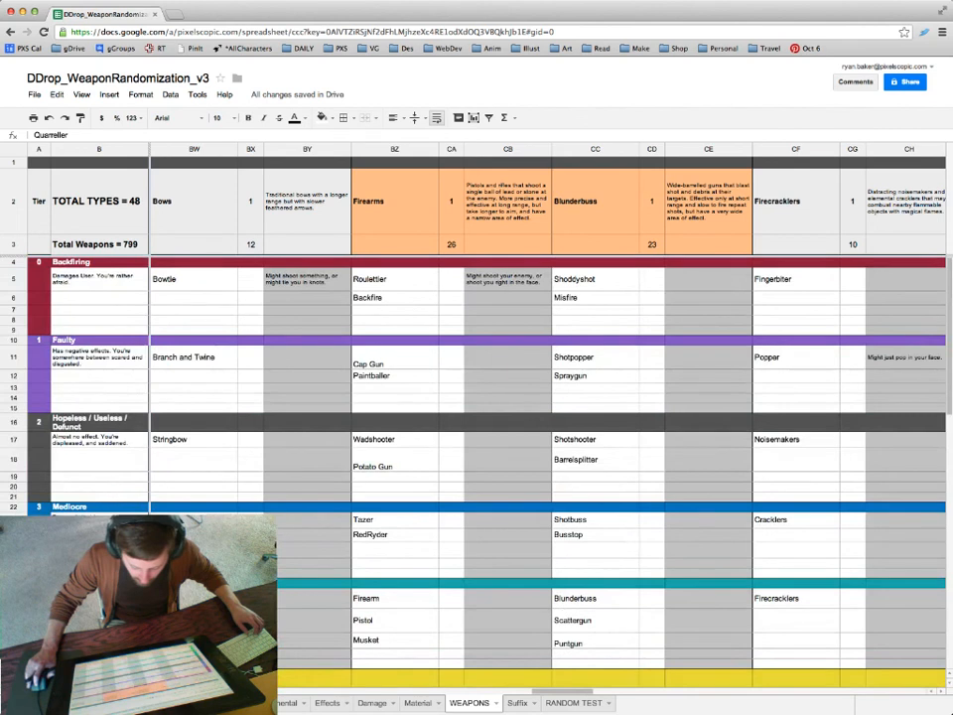
scroll(611, 397, "left", 3)
scroll(611, 397, "right", 3)
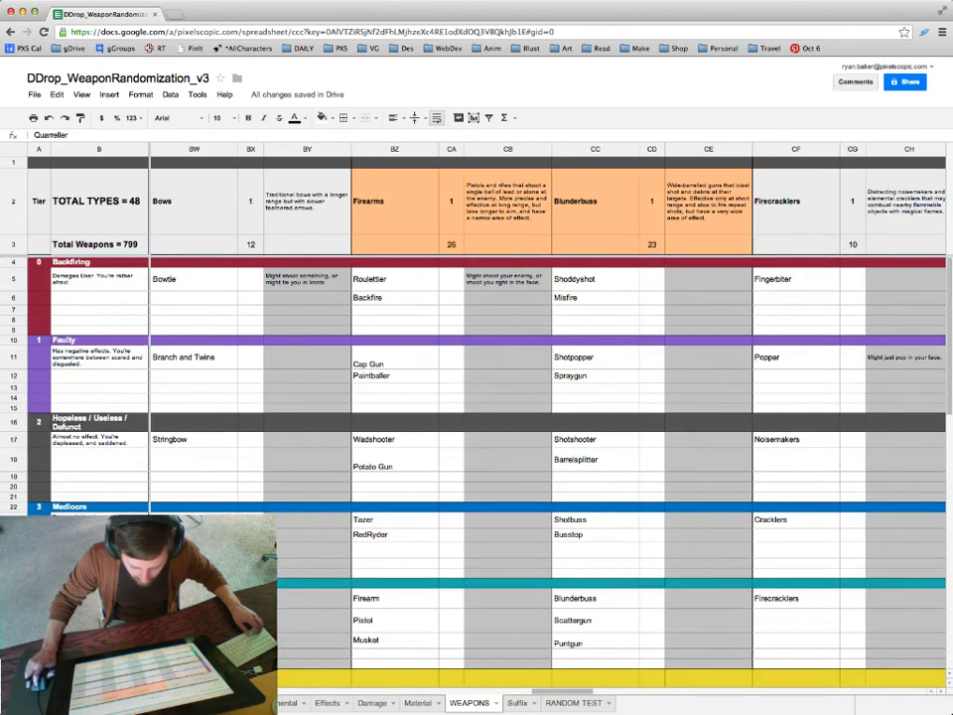
scroll(611, 397, "down", 2)
scroll(611, 398, "right", 6)
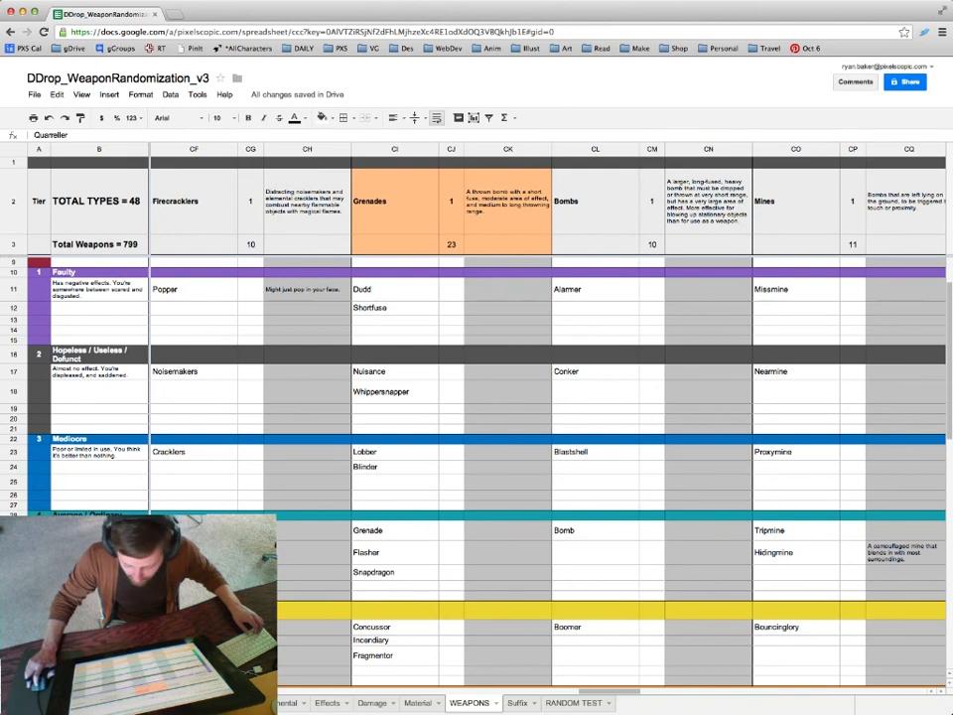
scroll(611, 397, "right", 3)
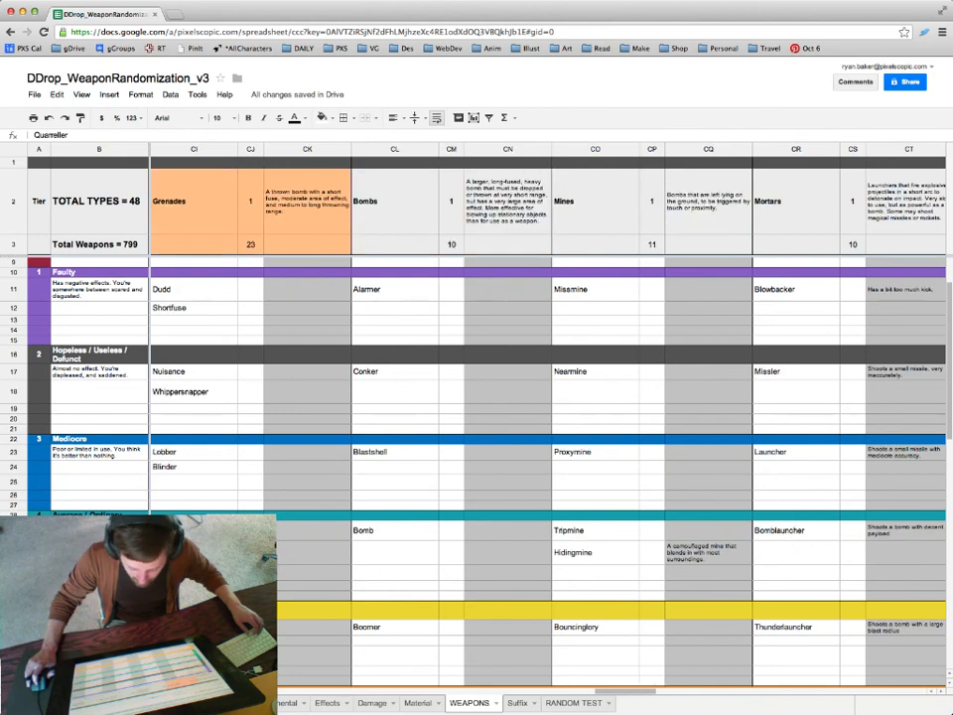
Look through the magical weapon columns, from branches, staves and wands to sceptres, rattles, spirit flasks and murk vials.
scroll(611, 397, "right", 6)
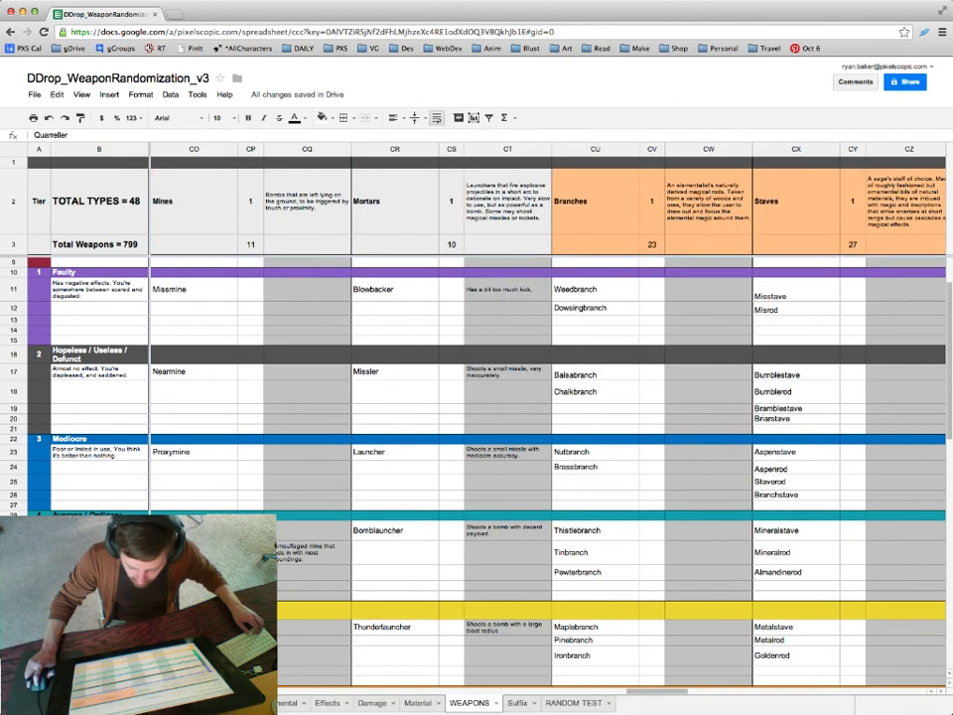
scroll(611, 398, "right", 6)
scroll(611, 397, "right", 4)
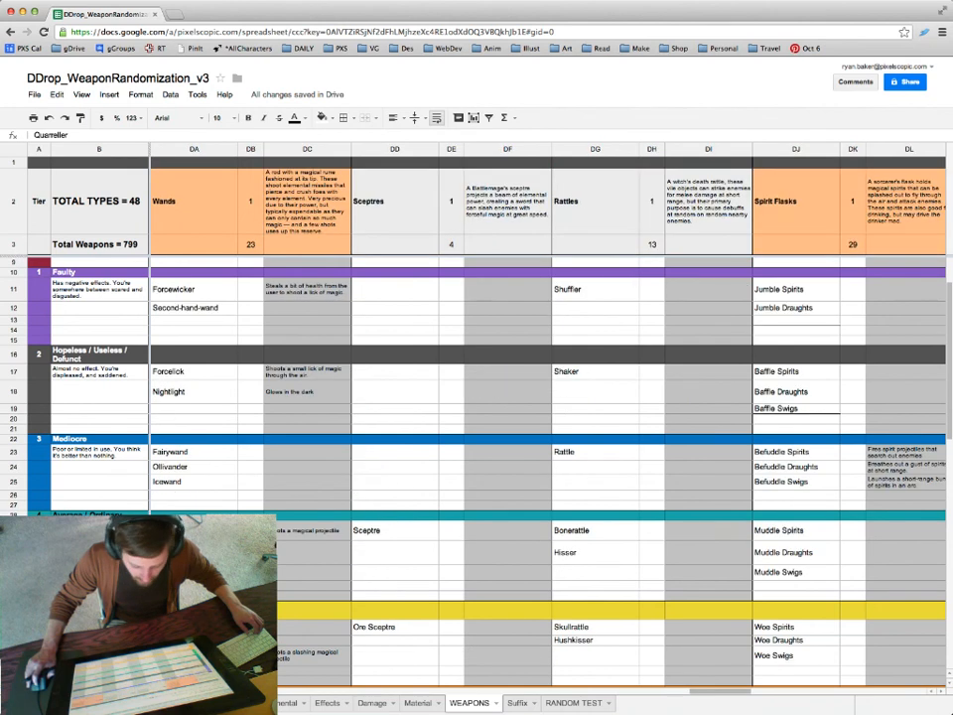
scroll(610, 398, "left", 3)
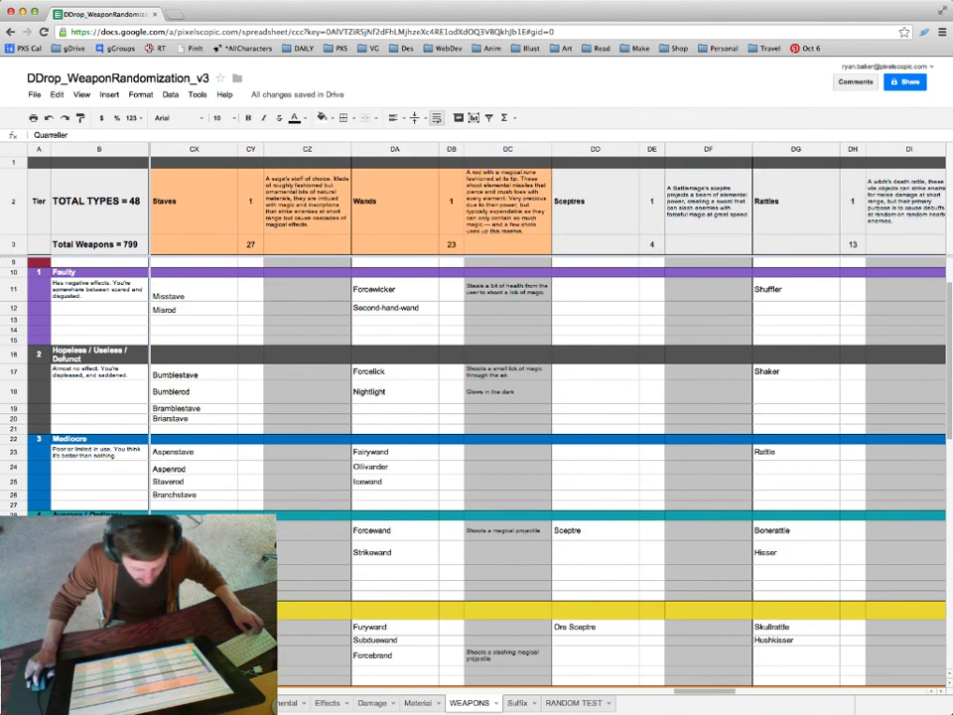
scroll(611, 397, "right", 4)
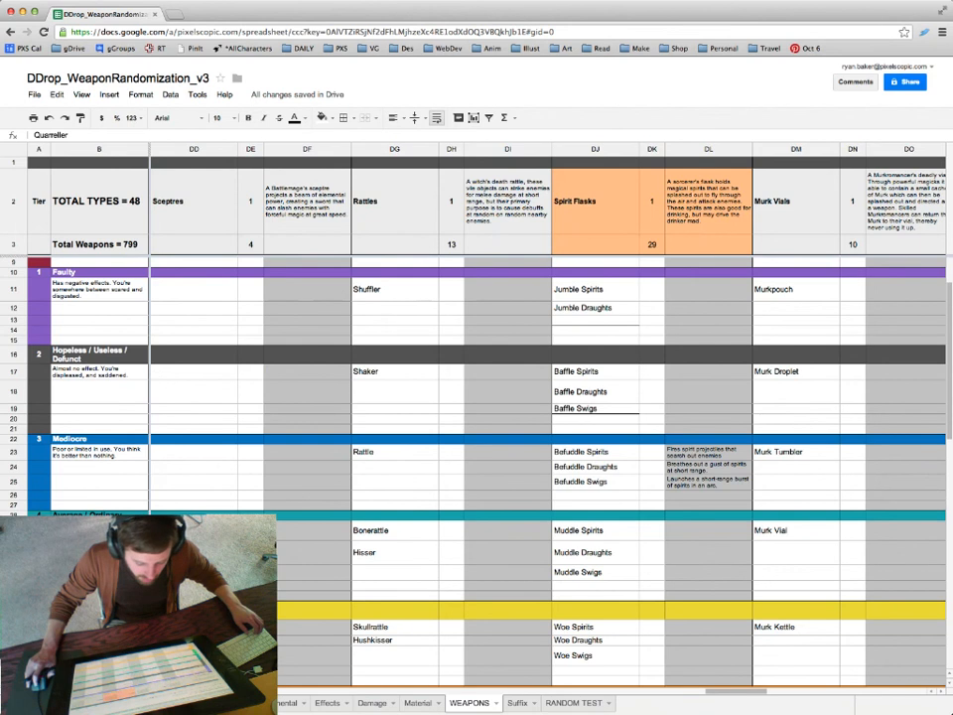
Inspect the musical instrument weapons by highlighting the full Strings, Winds and Percussion columns, leaving their contents intact.
scroll(610, 397, "right", 12)
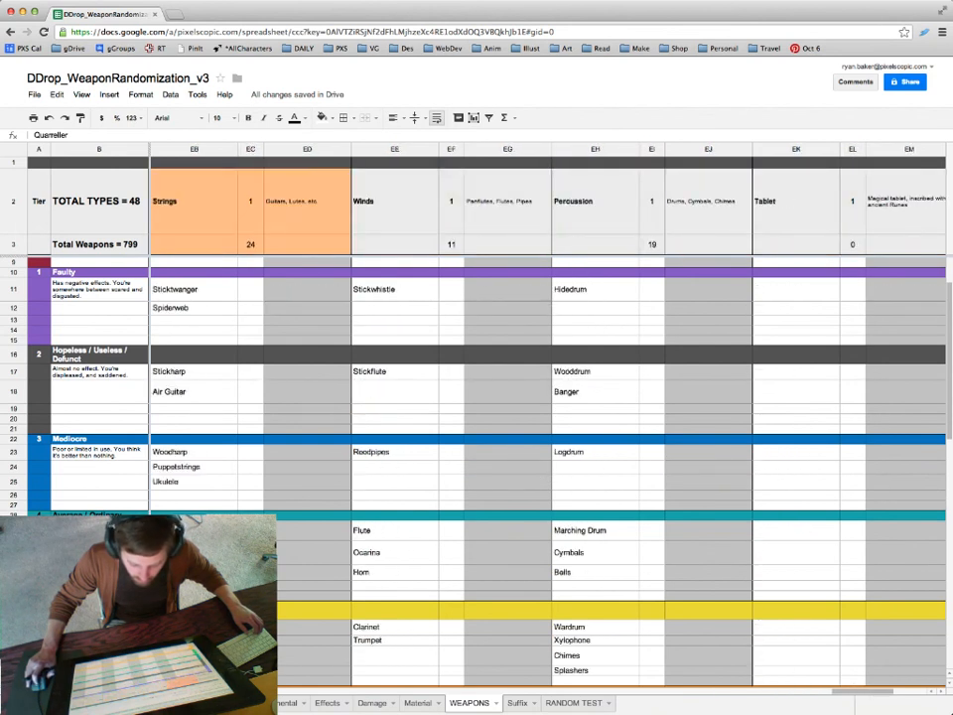
left_click(395, 202)
left_click(195, 202)
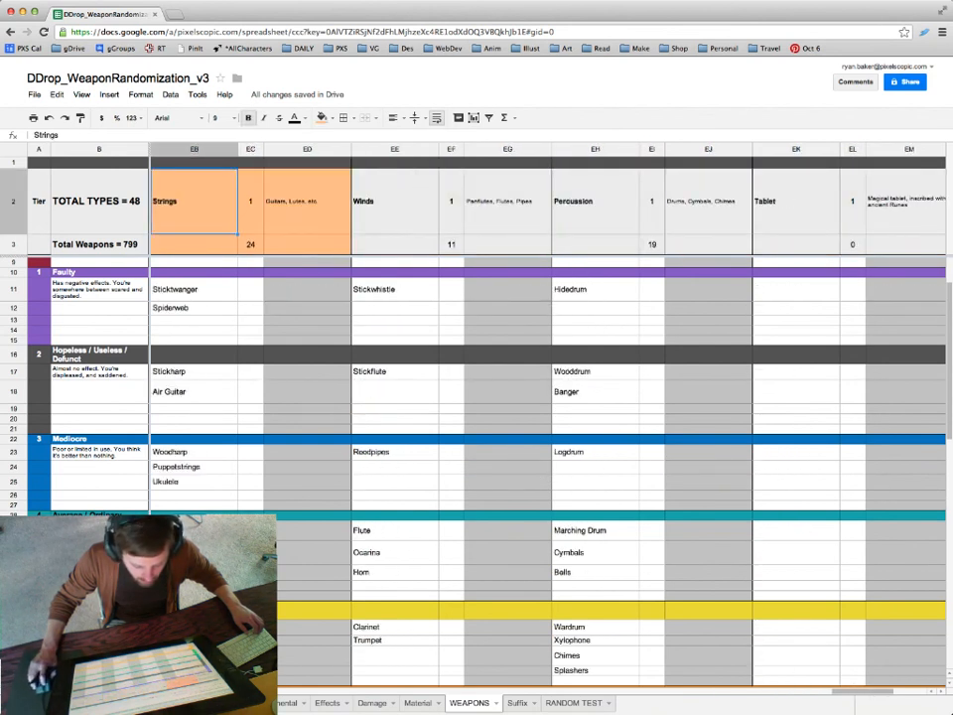
left_click(596, 202)
left_click(195, 149)
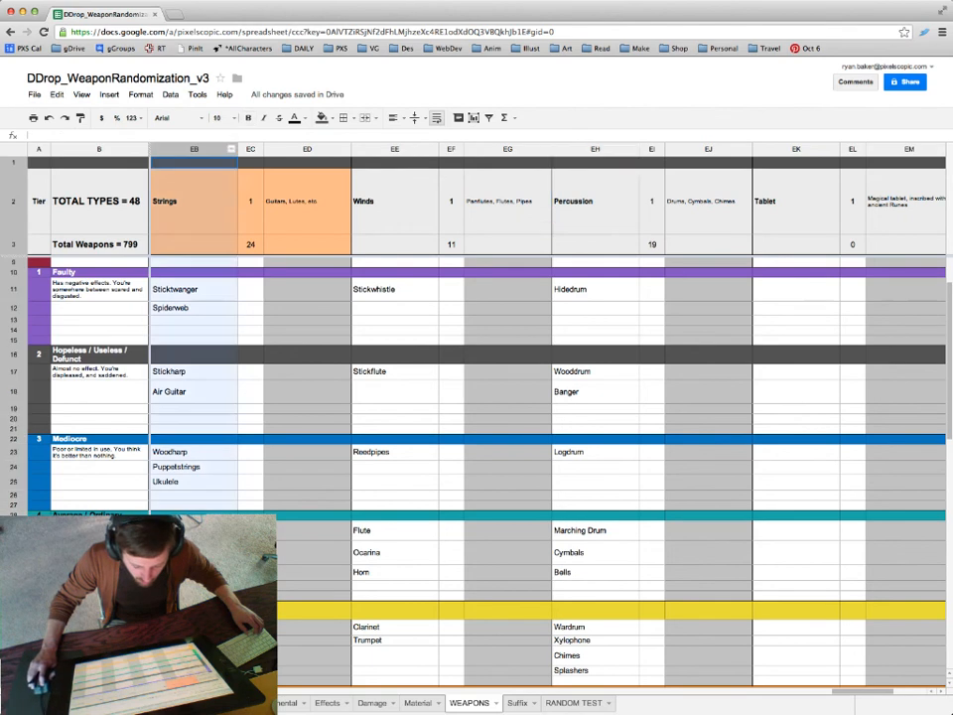
left_click(708, 149, "shift")
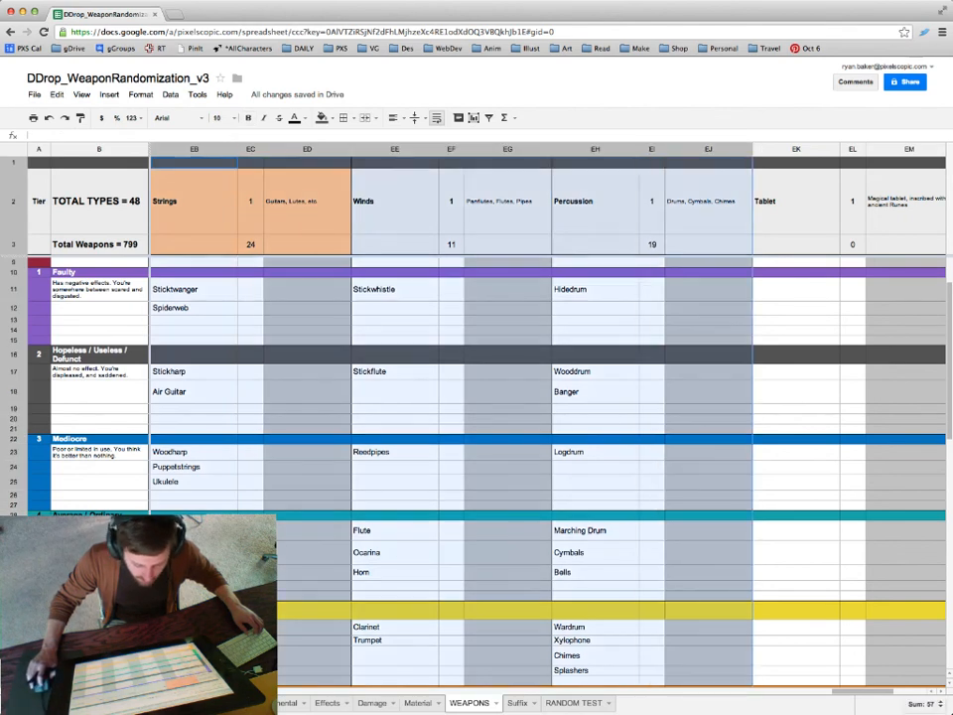
scroll(546, 397, "left", 3)
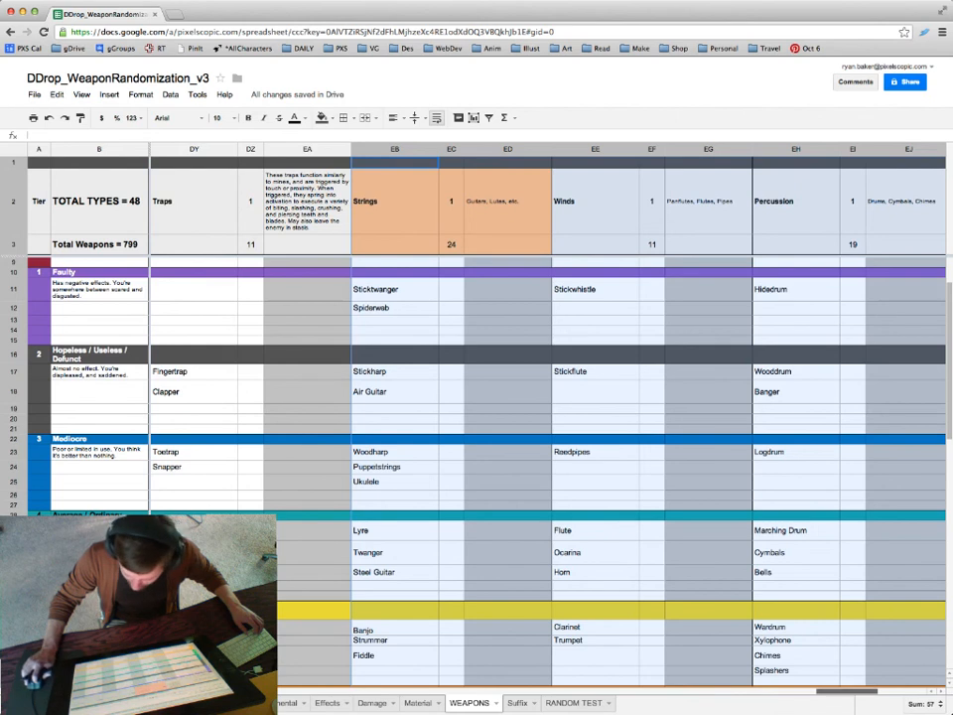
scroll(546, 397, "right", 3)
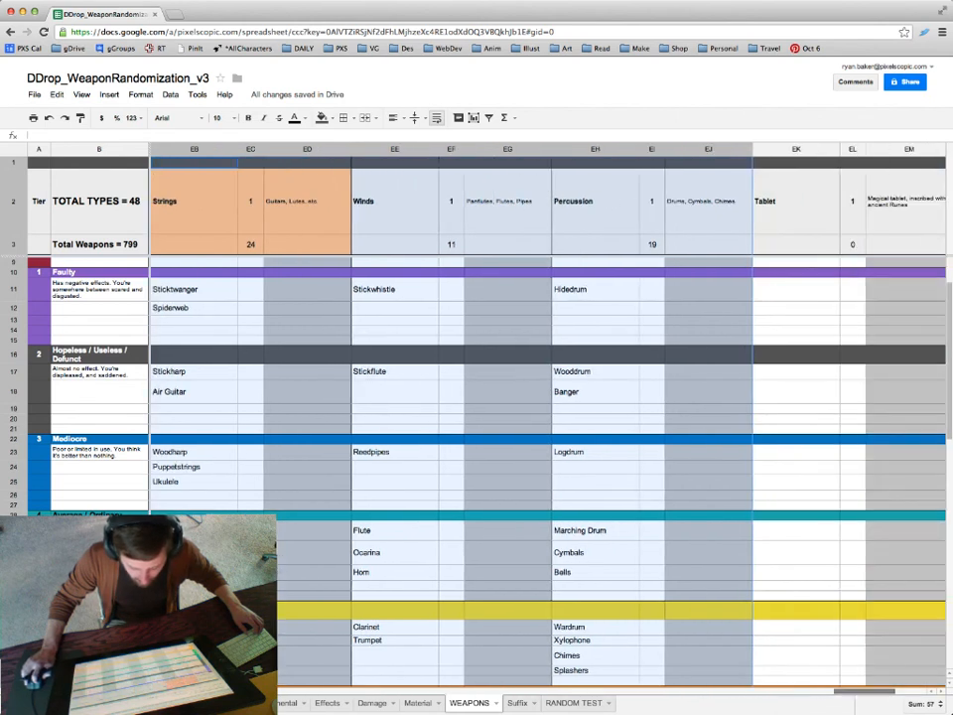
left_click(395, 308)
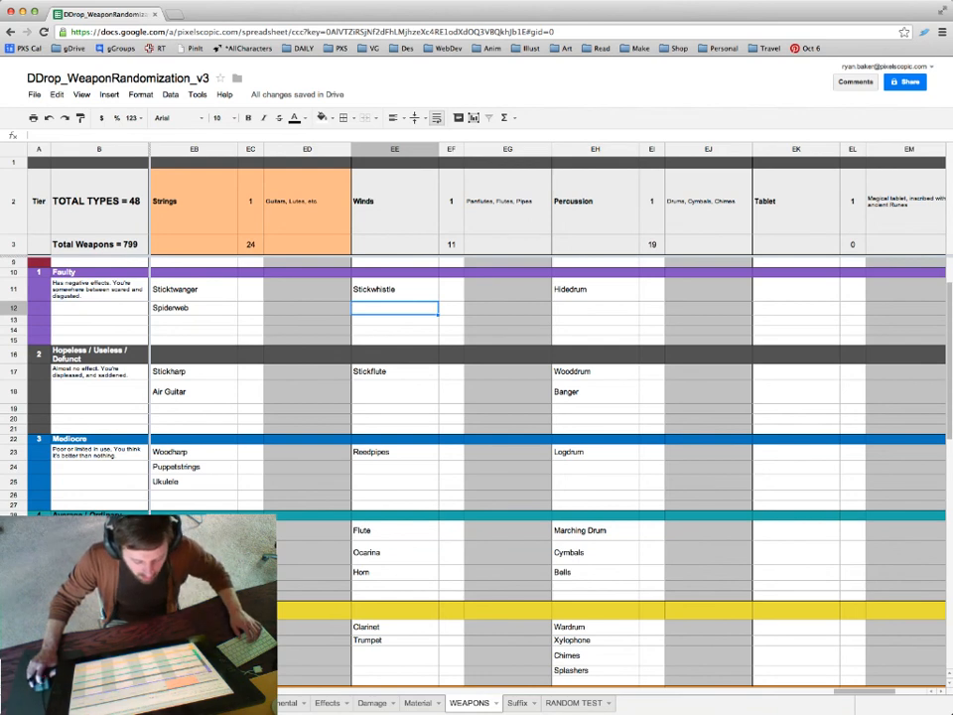
Highlight the Strings heading and its lower-tier weapon names, and read the column from Backfiring to Formidable.
left_click_drag(195, 202, 307, 202)
scroll(546, 418, "left", 5)
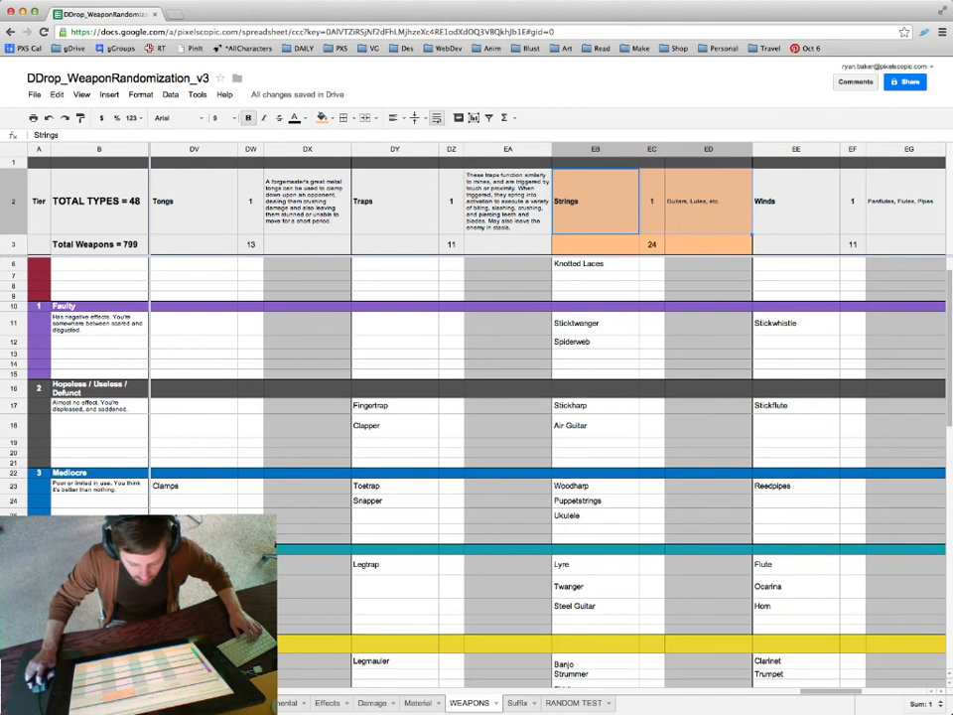
left_click_drag(595, 276, 596, 501)
scroll(477, 447, "down", 2)
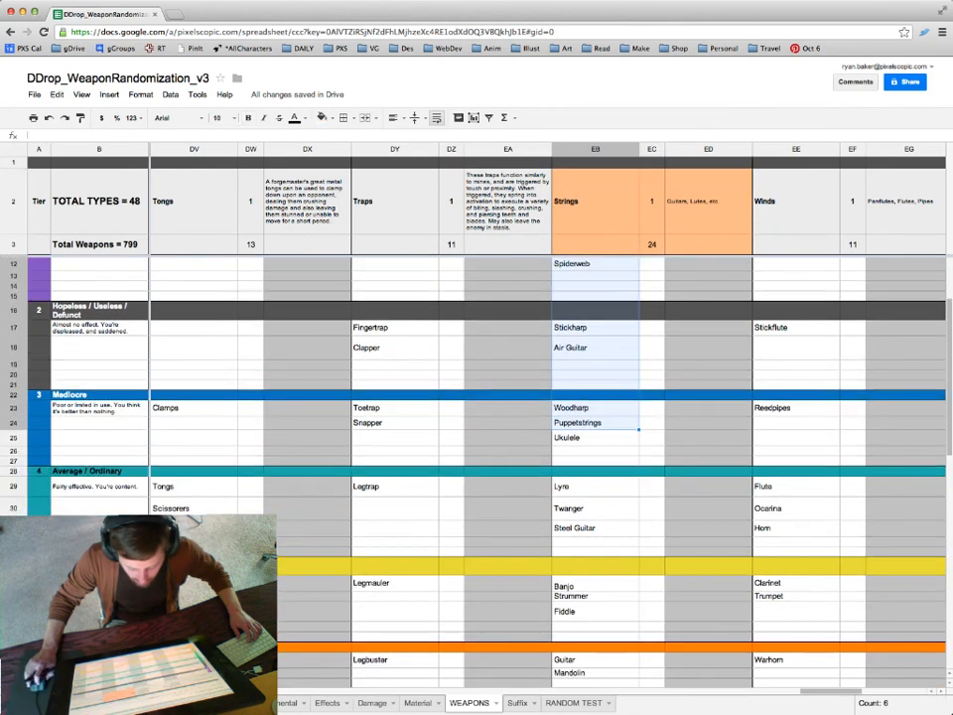
scroll(595, 447, "down", 3)
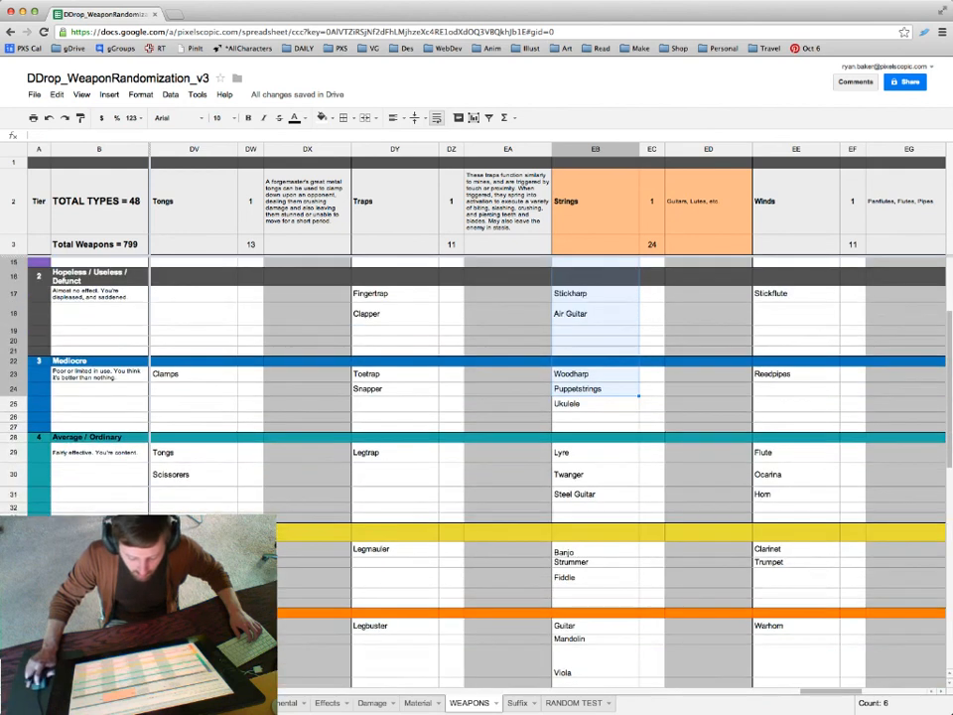
Review the fans, tongs and traps columns, and return to the thrown, knuckle, dagger and sword types at the sheet's start.
scroll(477, 447, "left", 10)
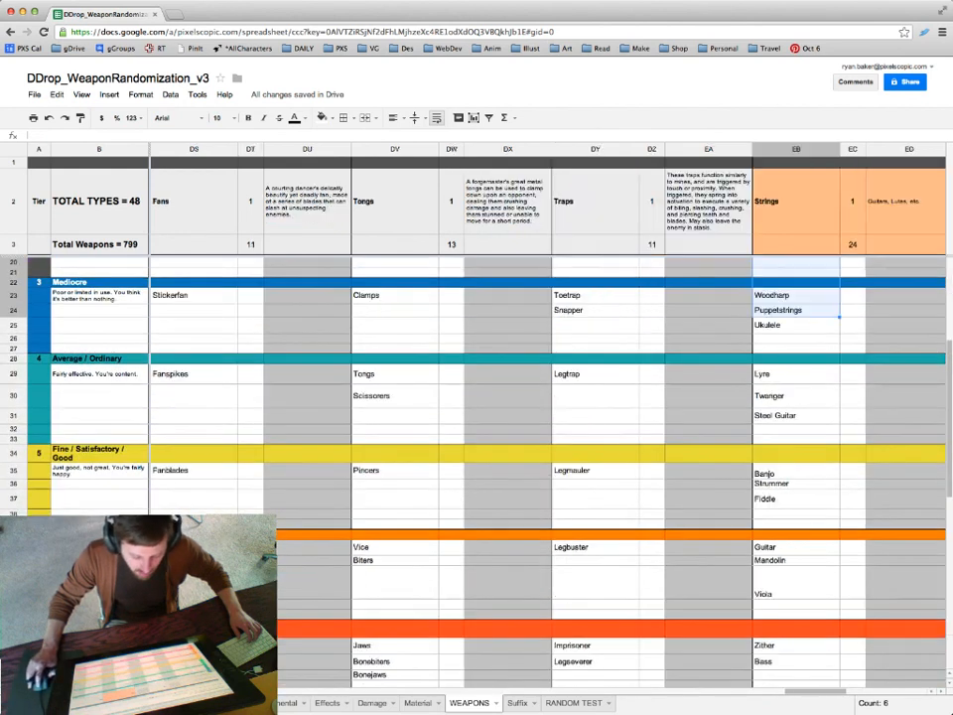
scroll(477, 447, "up", 1)
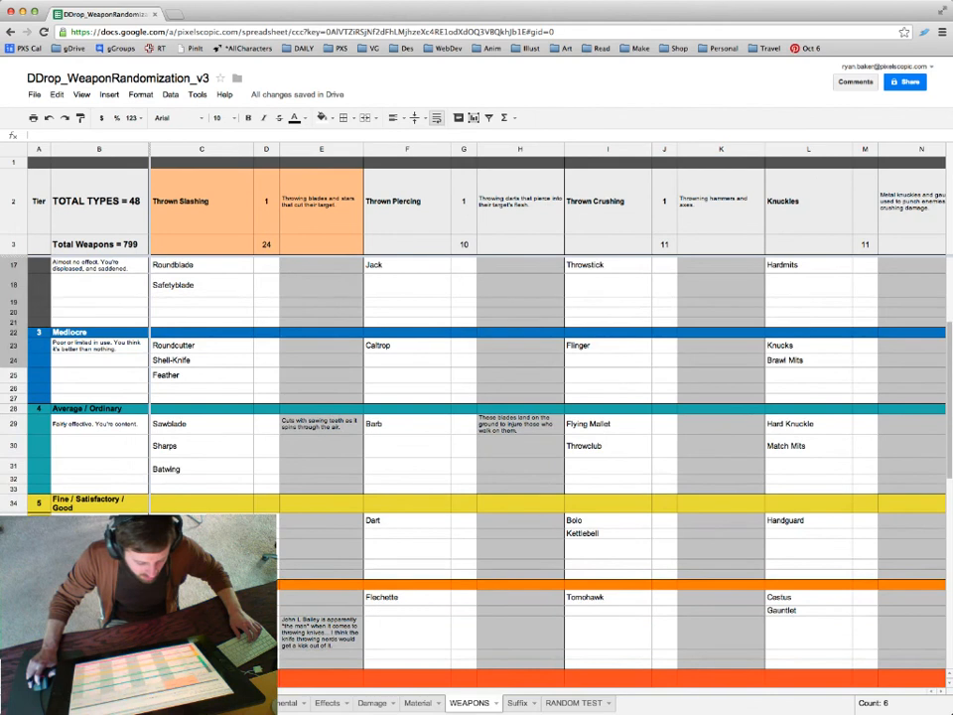
left_click(407, 424)
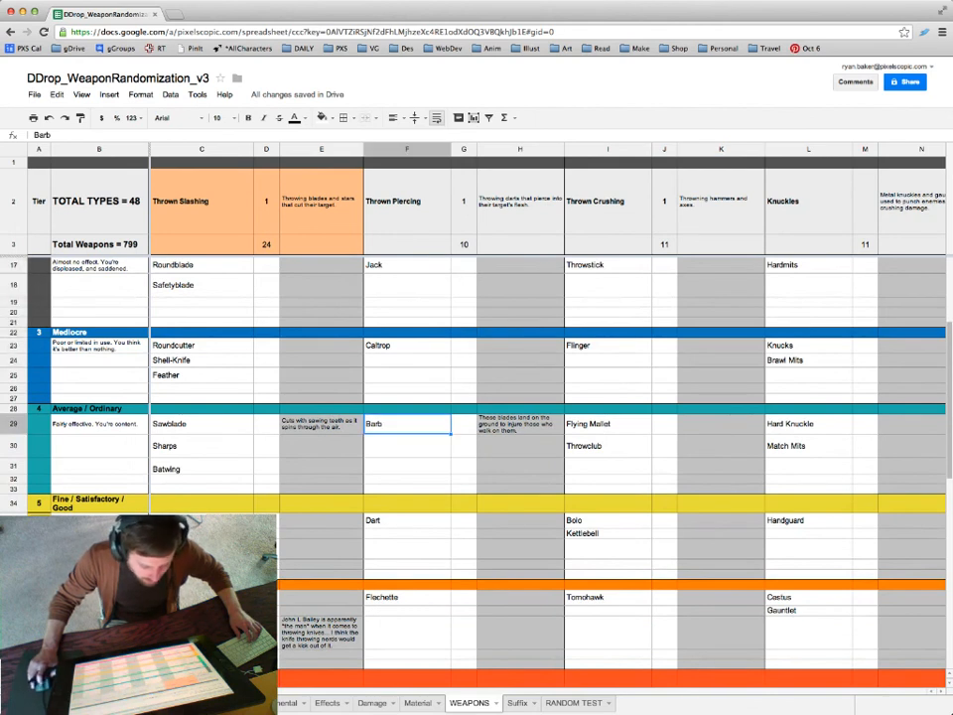
scroll(546, 397, "right", 10)
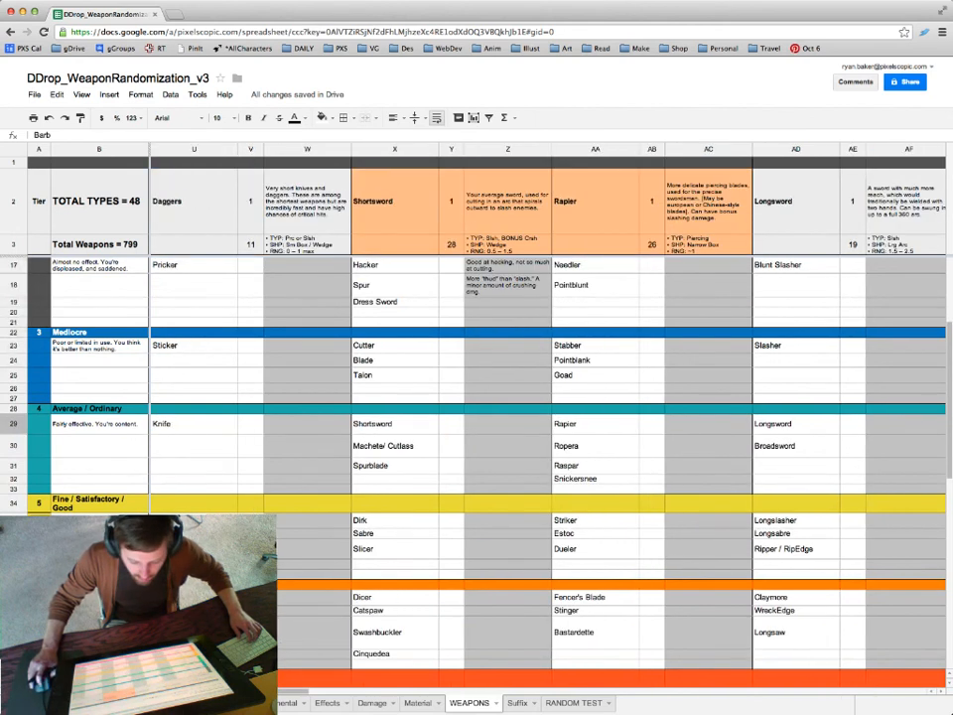
Switch to the sword sheet in Photoshop and zoom in on the rightmost sword of the beige-grey metal block's row for painting.
left_click_drag(497, 13, 0, 0)
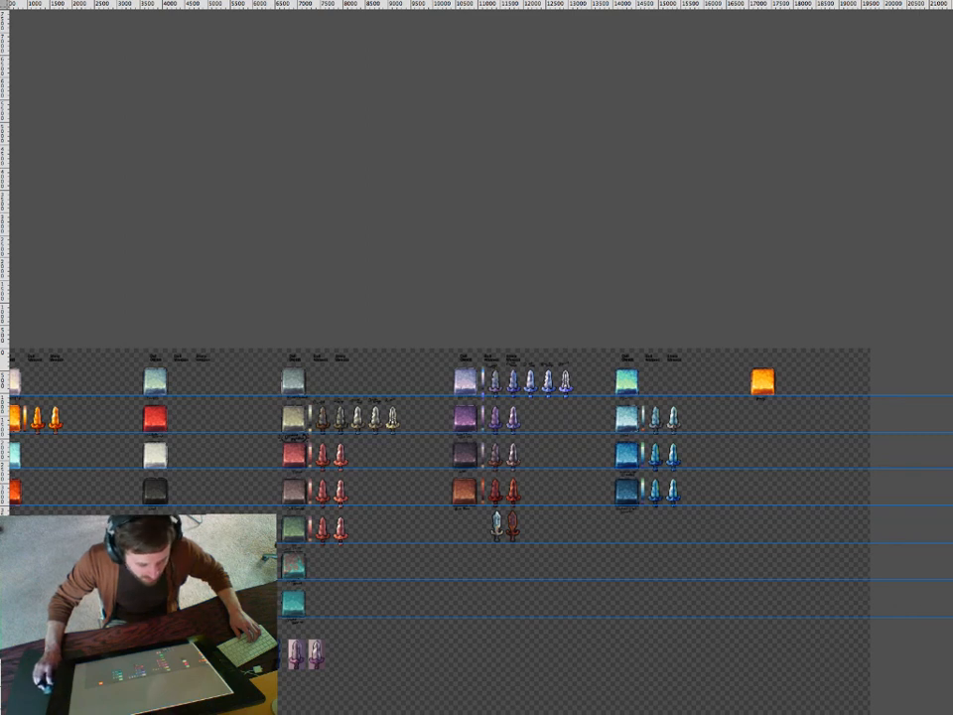
key("Tab")
left_click_drag(380, 419, 517, 419)
key("v")
key("z")
left_click_drag(432, 428, 487, 427)
key("b")
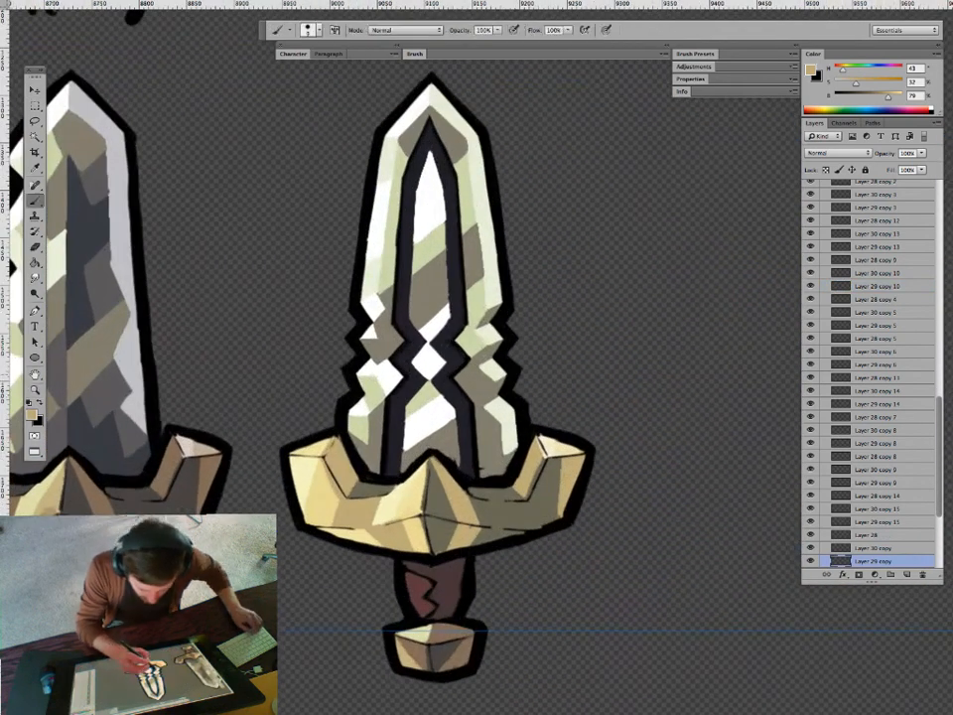
Sample the blade's olive-grey and white on Layer 29 copy and paint thin facet edges on the blade's lower right notch.
key("v")
key("b")
left_click(381, 353, "alt")
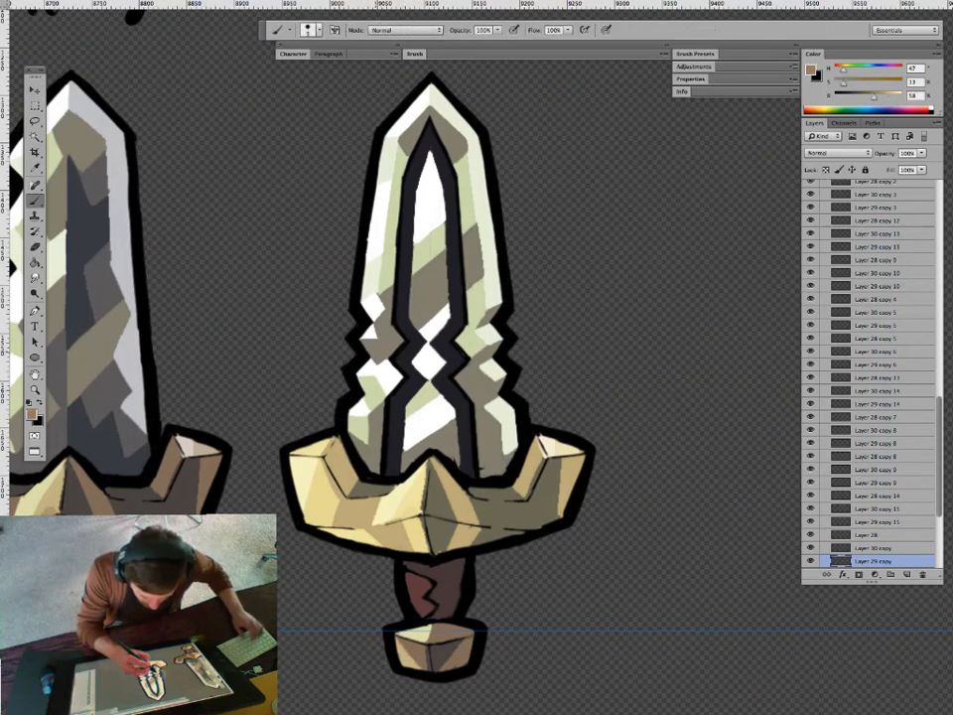
key("v")
left_click(398, 383)
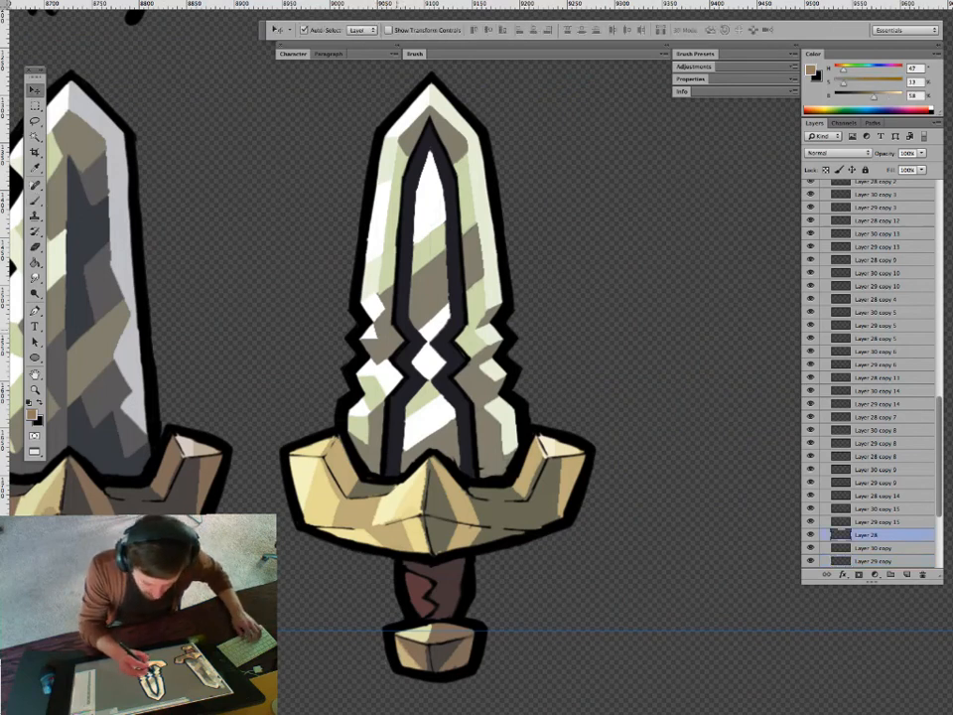
key("e")
key("v")
left_click(435, 280)
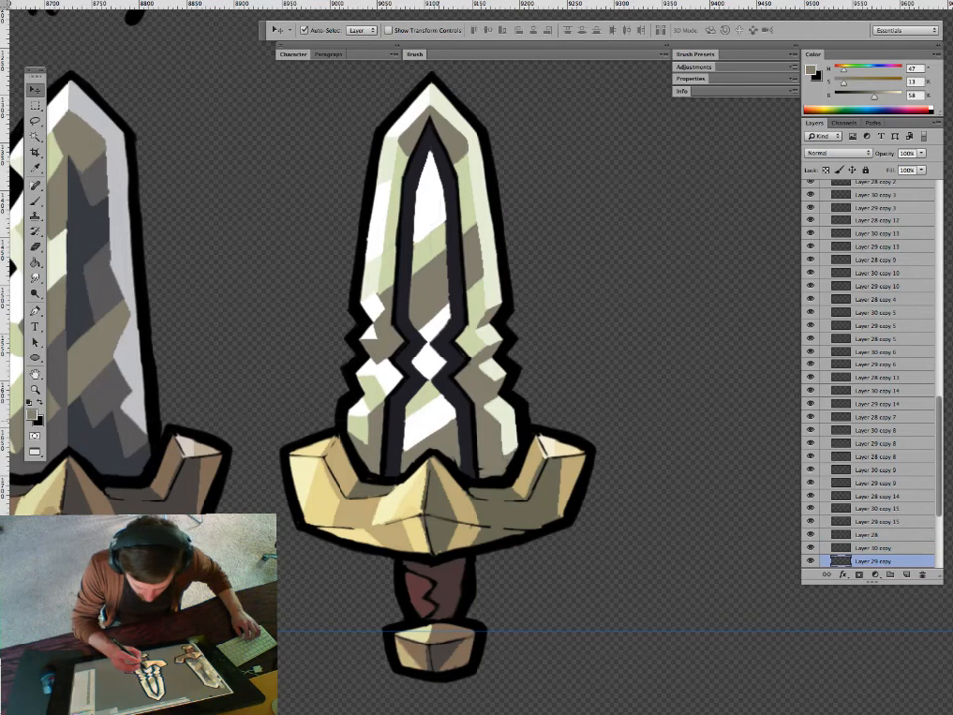
key("b")
left_click(440, 419, "alt")
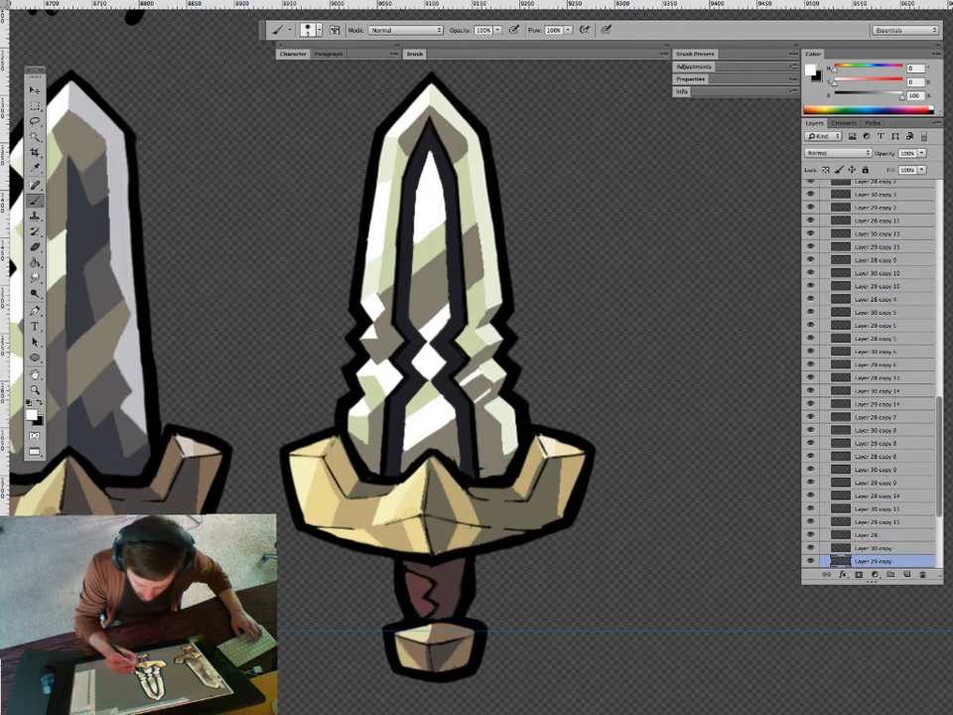
Try shifting the blade's colour layer slightly down and to the right, undo the move, and return to the Brush tool.
key("g")
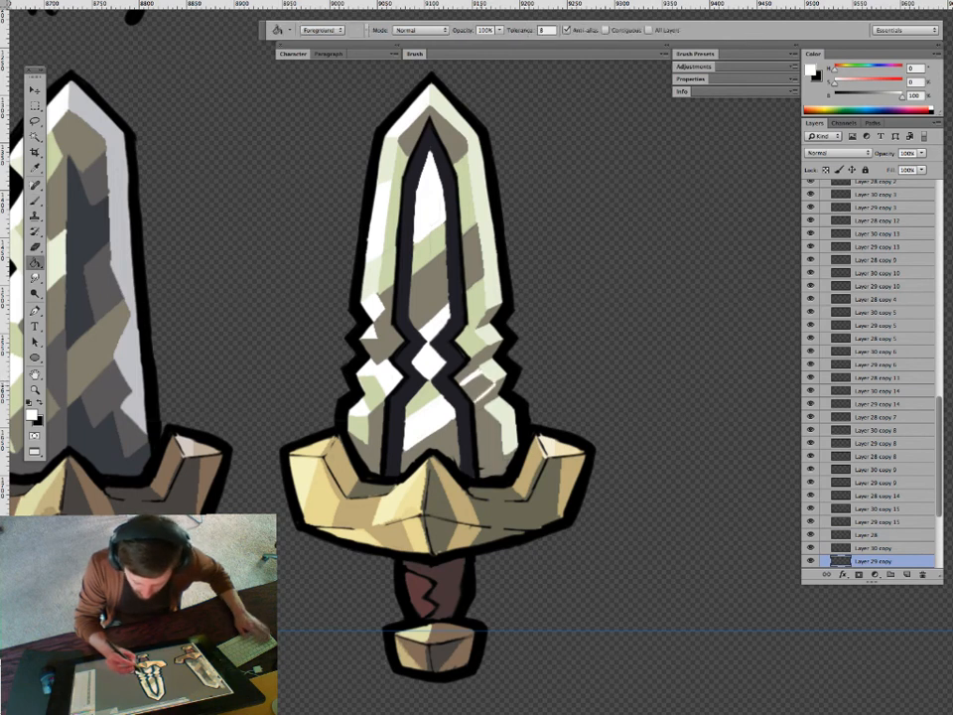
key("v")
left_click_drag(501, 366, 511, 375)
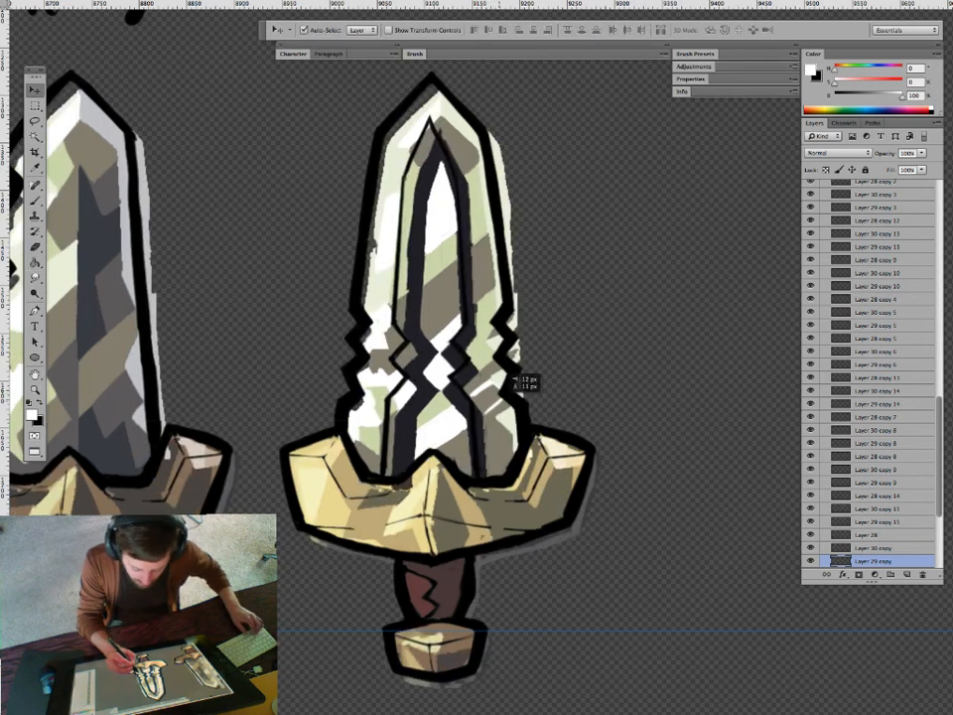
key("ctrl+z")
key("b")
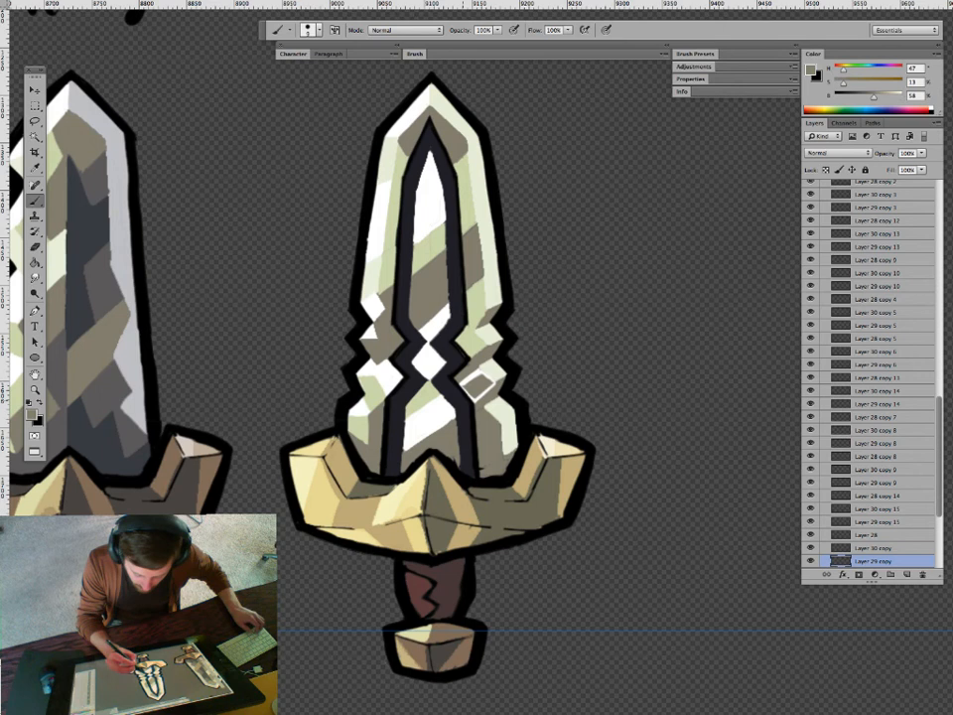
Fill the outlined facet on the blade's lower right notch with white and tidy its edges using sampled olive-grey and white.
key("g")
left_click(606, 29)
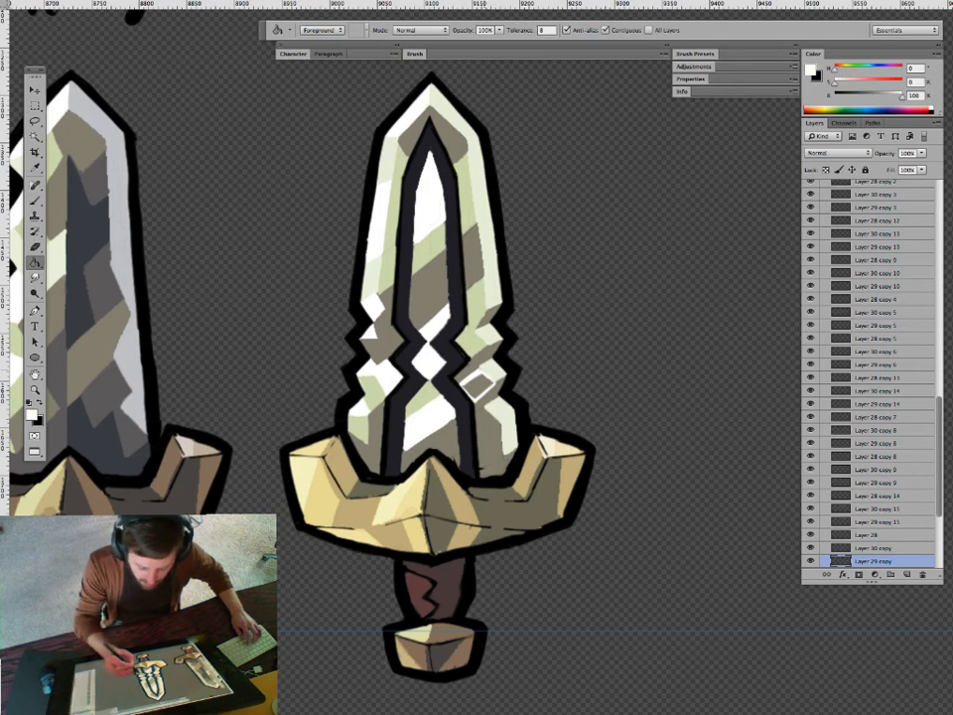
left_click(479, 387)
key("b")
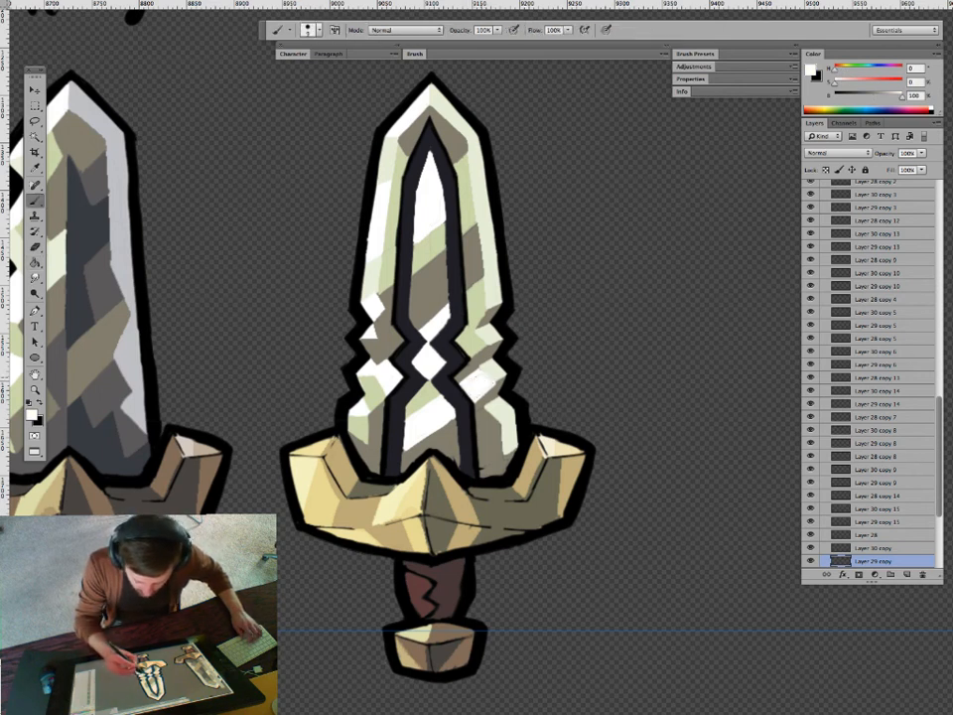
left_click(494, 369, "alt")
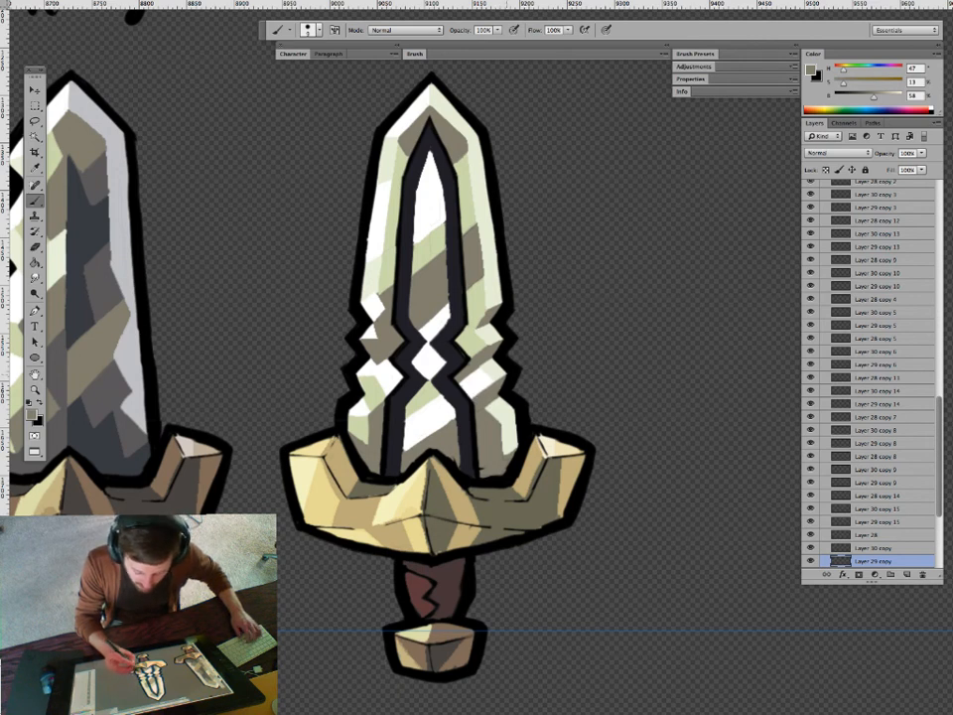
left_click(437, 423, "alt")
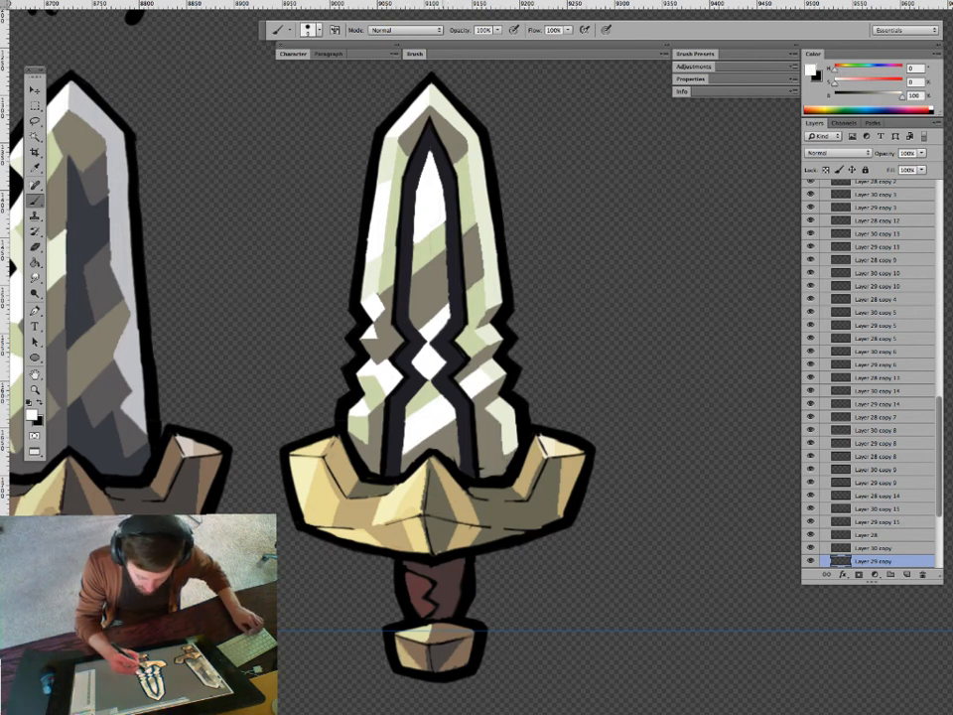
left_click(340, 322, "alt")
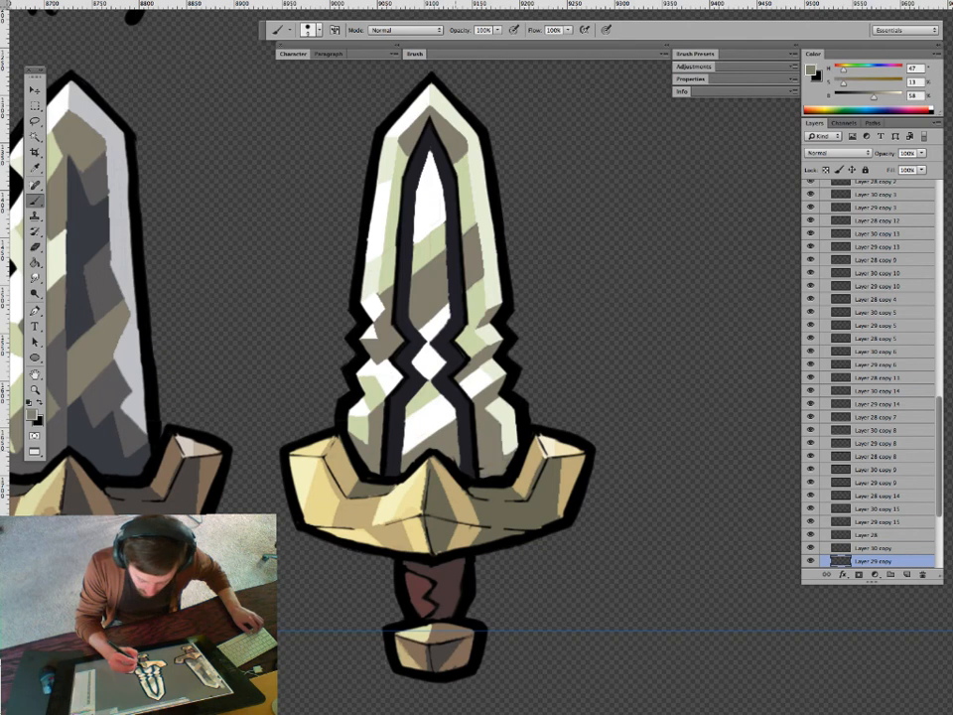
key("e")
key("alt+bracketright")
key("alt+bracketright")
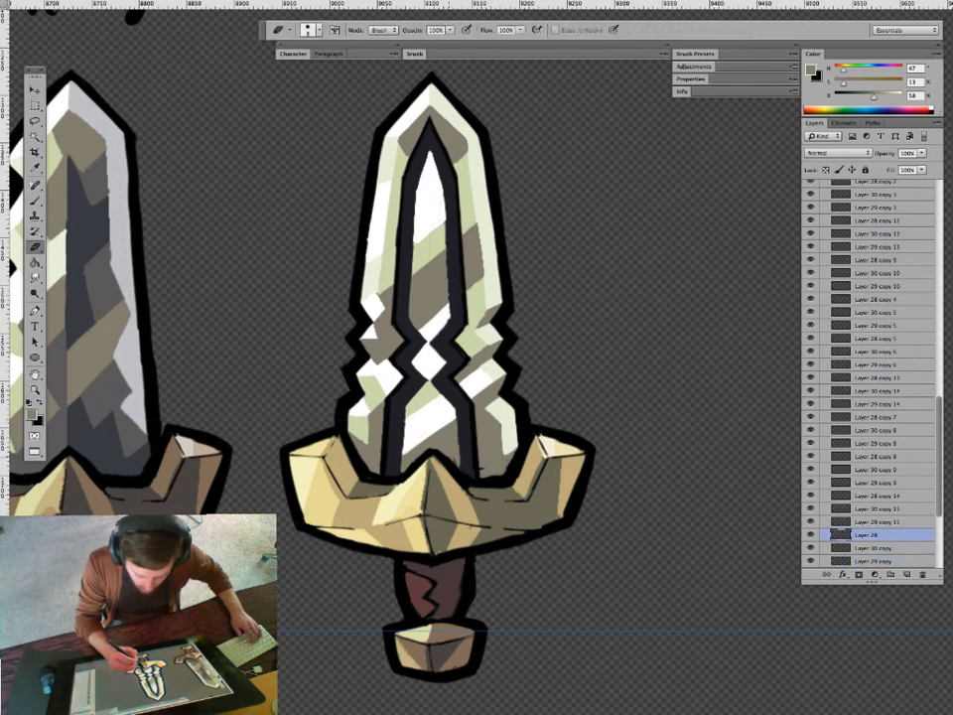
key("alt+bracketleft")
key("alt+bracketleft")
key("b")
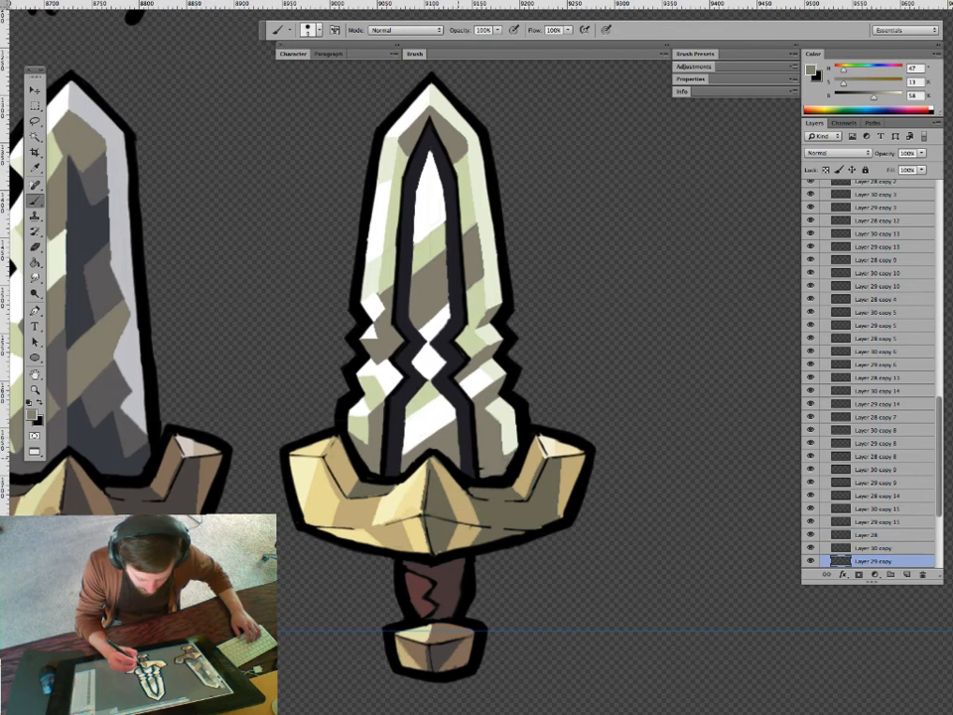
Sample the blade's white and pale green on Layer 29 copy and retouch the central facets near the blade's base.
left_click(405, 405, "alt")
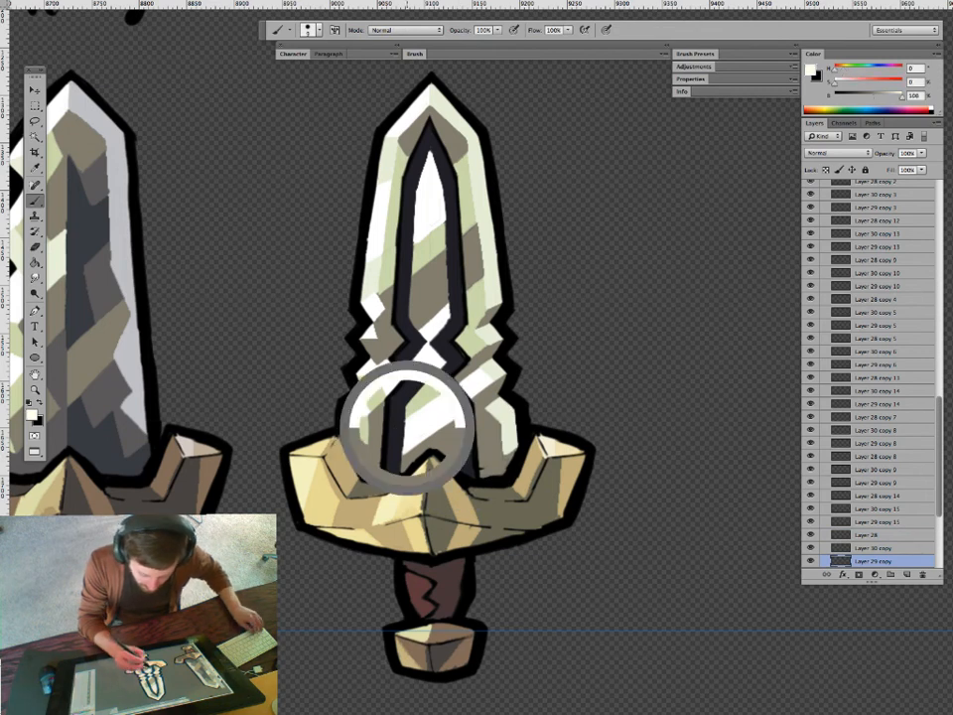
key("z")
key("b")
left_click(414, 402, "alt")
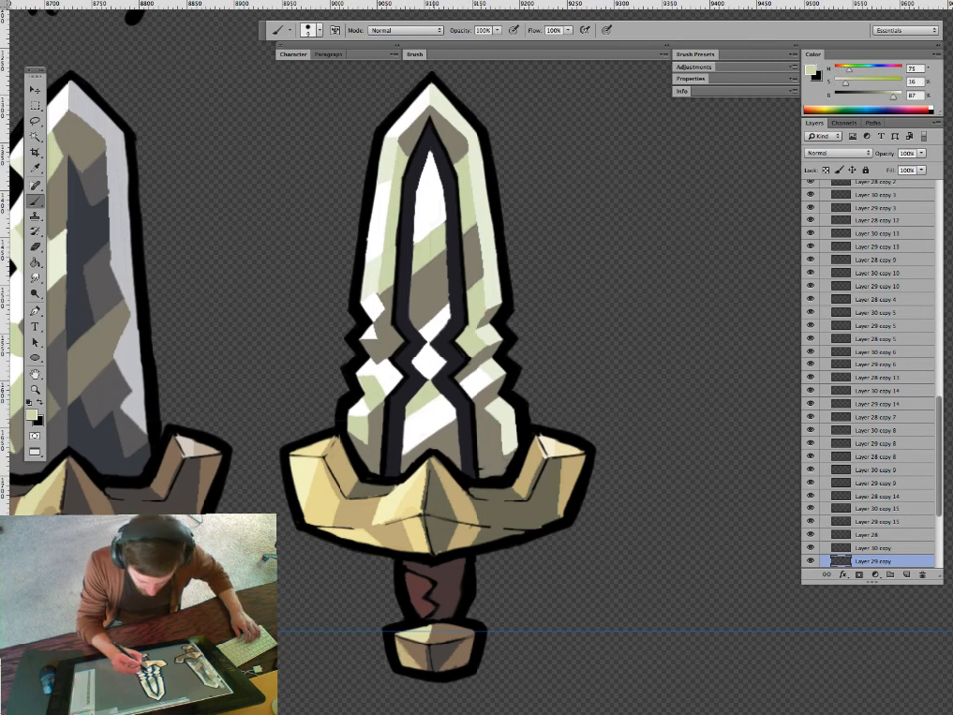
key("z")
mouse_move(467, 383)
left_mouse_down()
mouse_move(422, 384)
mouse_move(472, 383)
left_mouse_up()
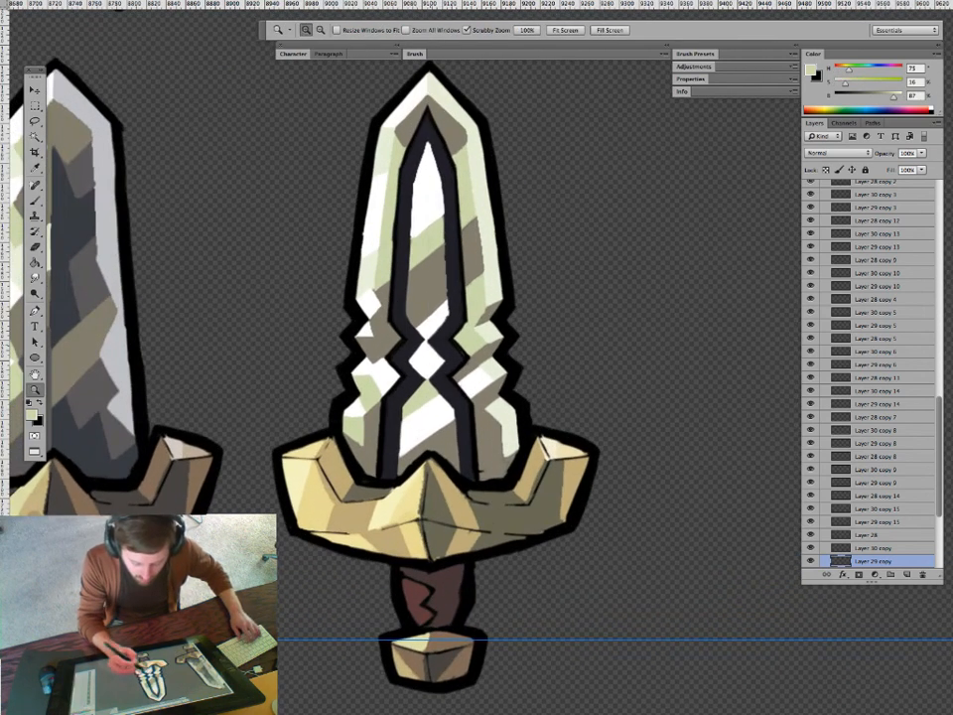
key("b")
left_click(443, 371, "alt")
Sample the dark slate from the extra damage sword's blade and fill the special sword's right inner groove with it.
key("z")
left_click_drag(459, 475, 393, 475)
key("b")
left_click(288, 460, "alt")
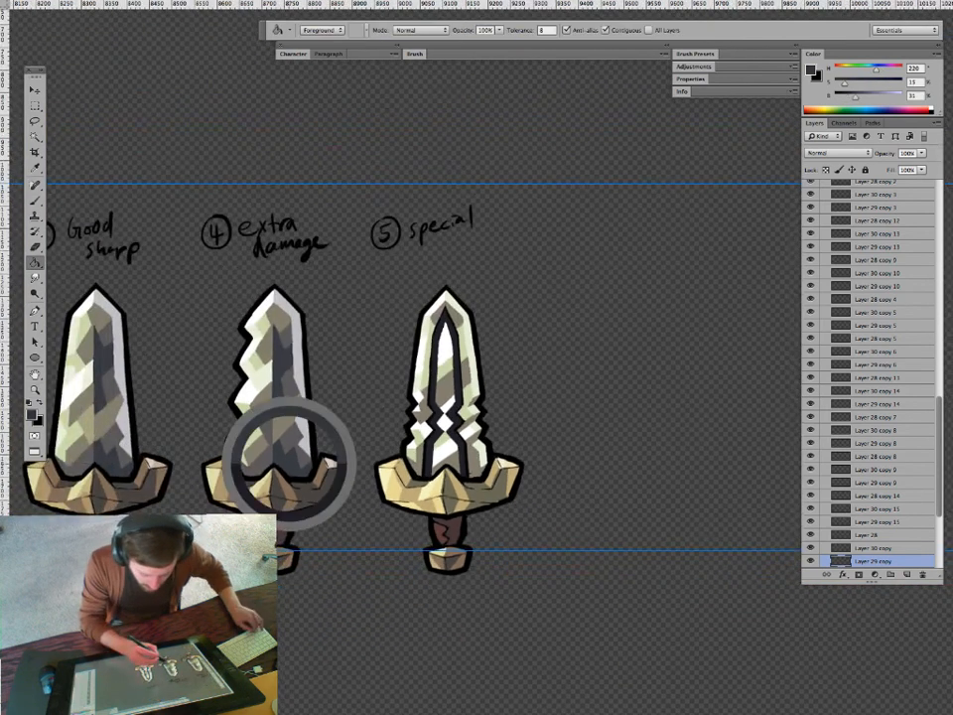
key("z")
left_click_drag(458, 408, 503, 409)
key("b")
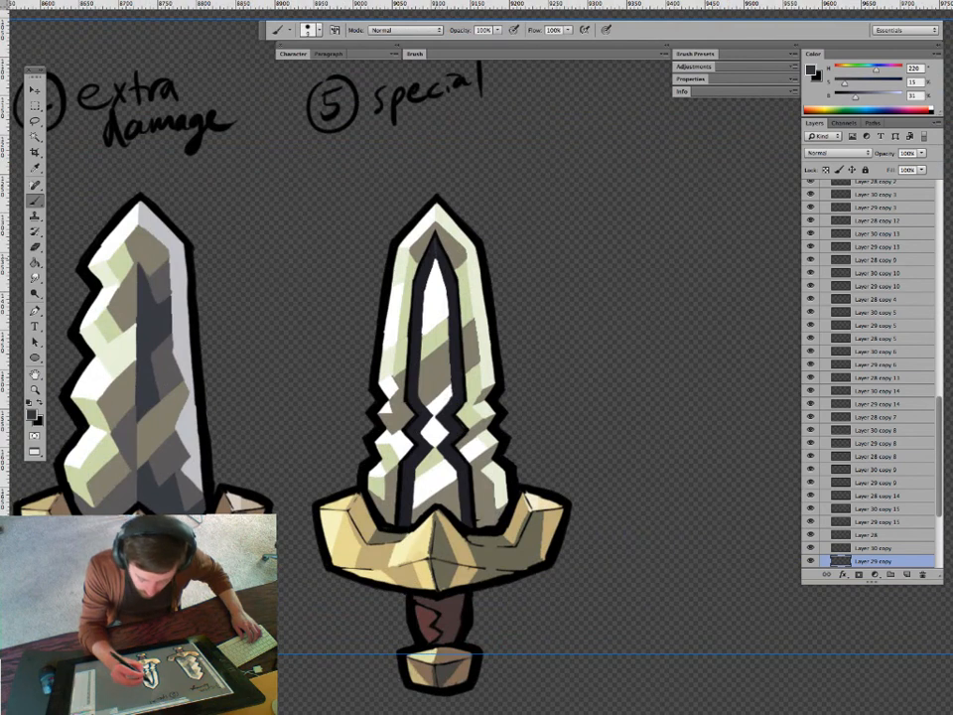
key("g")
left_click(458, 369)
key("z")
mouse_move(496, 432)
left_mouse_down()
mouse_move(397, 432)
mouse_move(482, 432)
left_mouse_up()
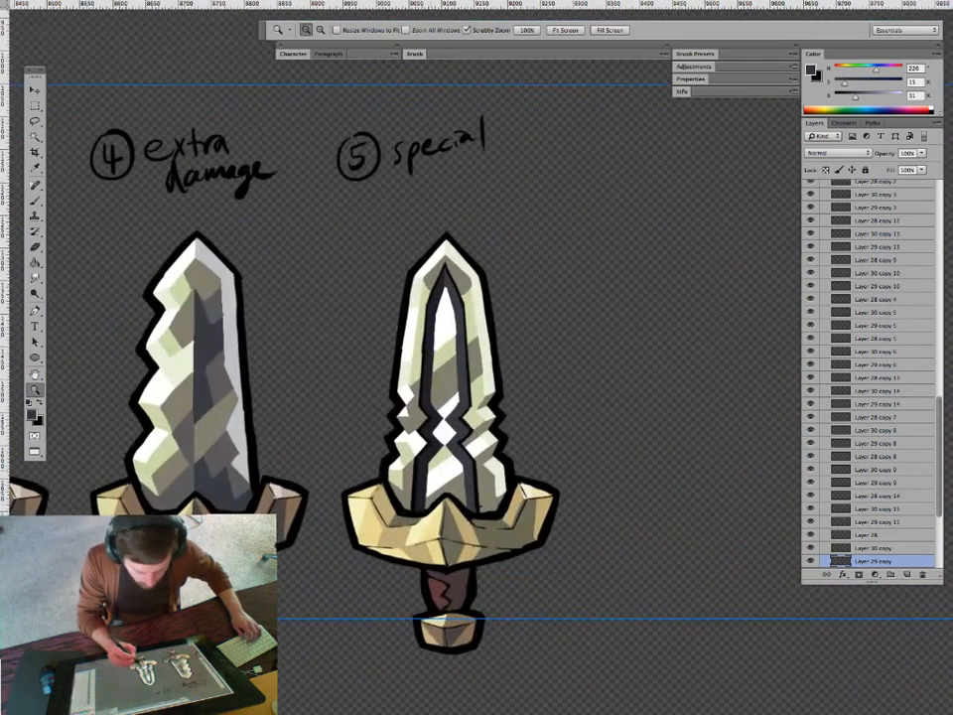
Sample the mid-grey from the extra damage sword and paint lighter facets in the special sword's inner groove around its waist.
key("g")
left_click(212, 407, "alt")
left_click(466, 371)
key("z")
left_click_drag(486, 394, 417, 393)
left_click_drag(474, 442, 554, 442)
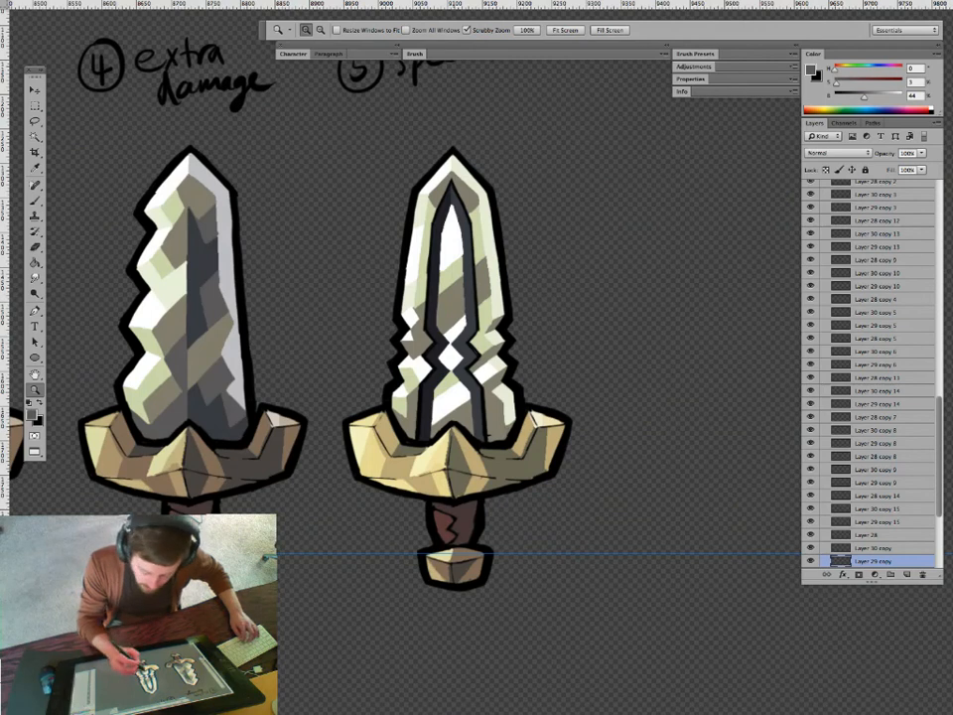
key("b")
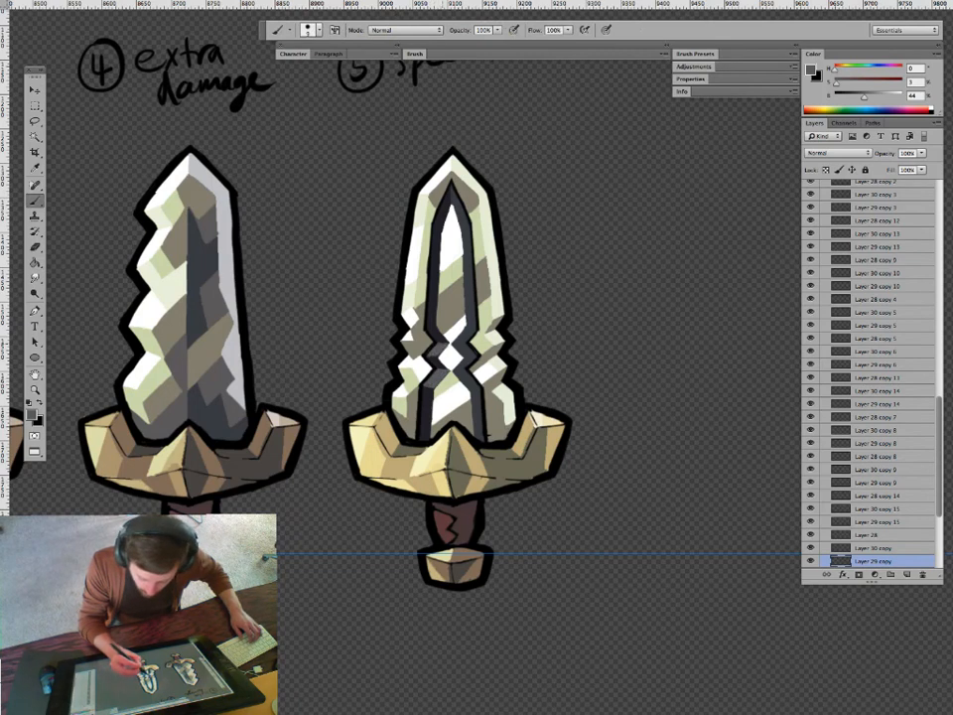
left_click(435, 360, "alt")
left_click(438, 351, "alt")
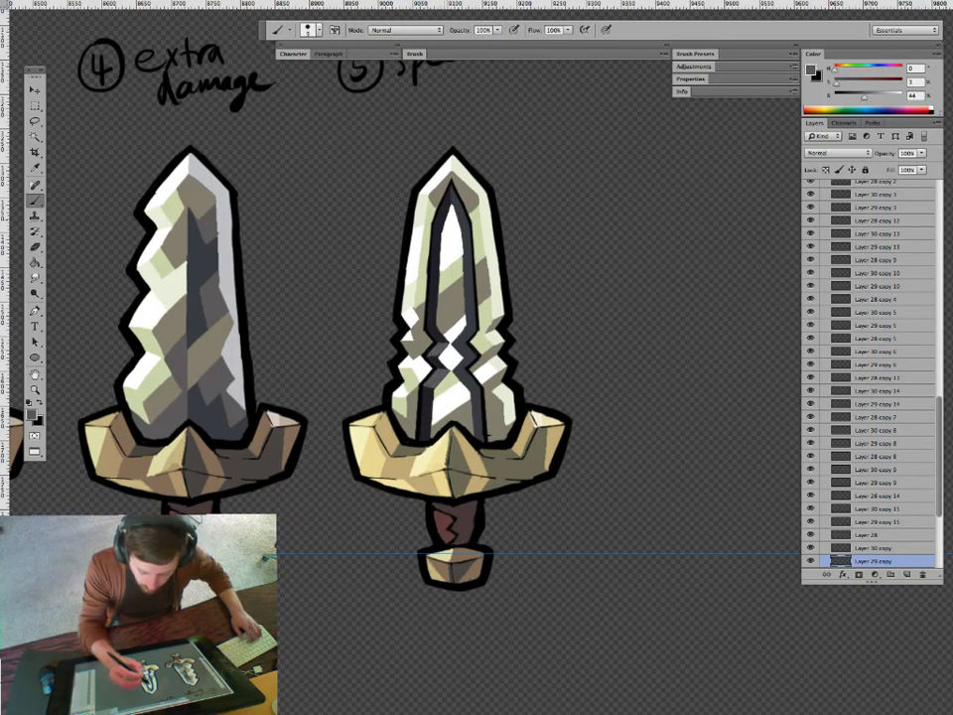
Fill the left facet of the inner groove's tip with mid-grey and the right one with olive-grey sampled from the neighbouring sword.
key("g")
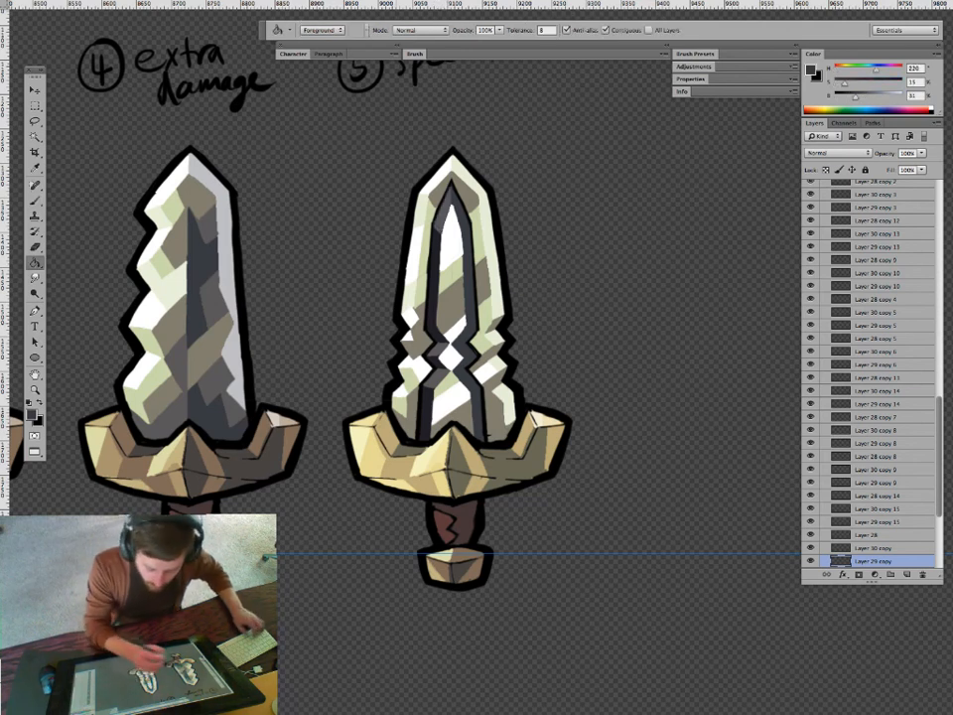
left_click(201, 205, "alt")
key("b")
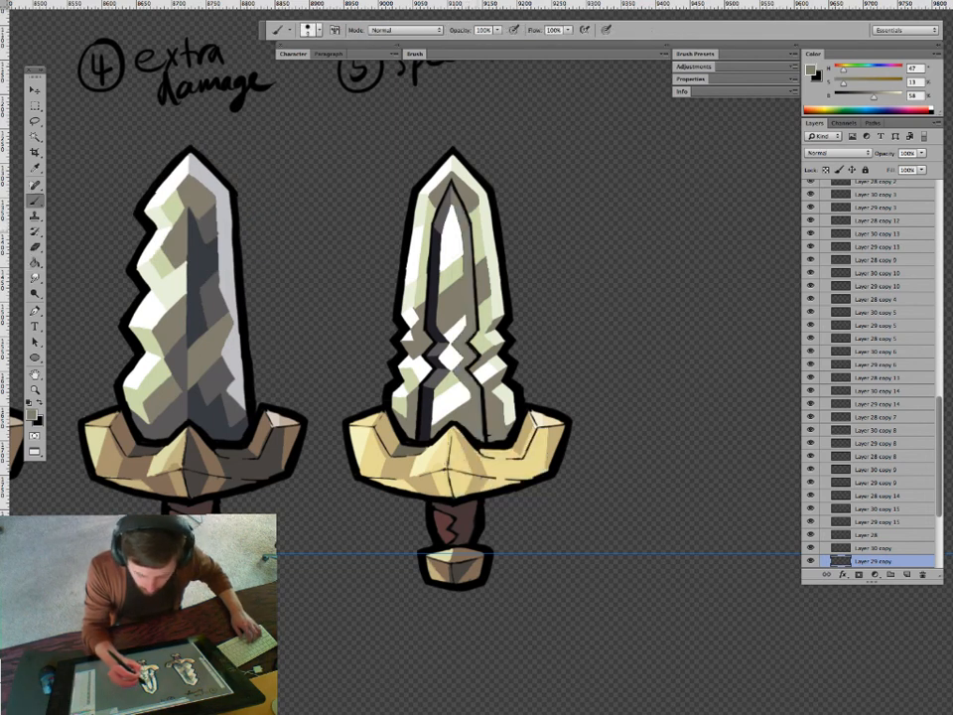
key("g")
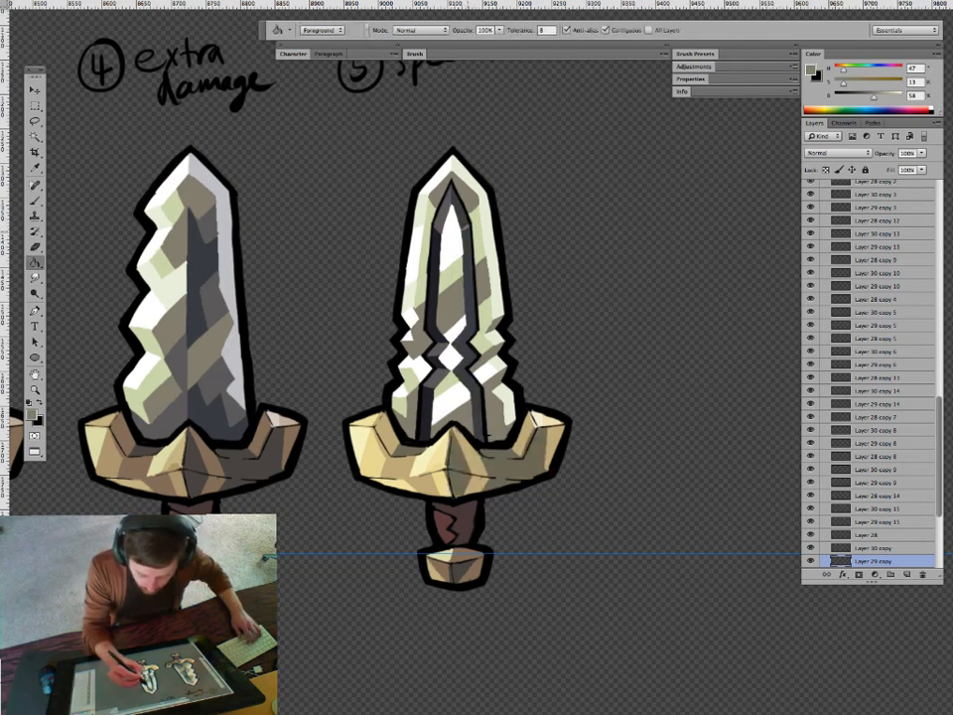
left_click(461, 210)
key("b")
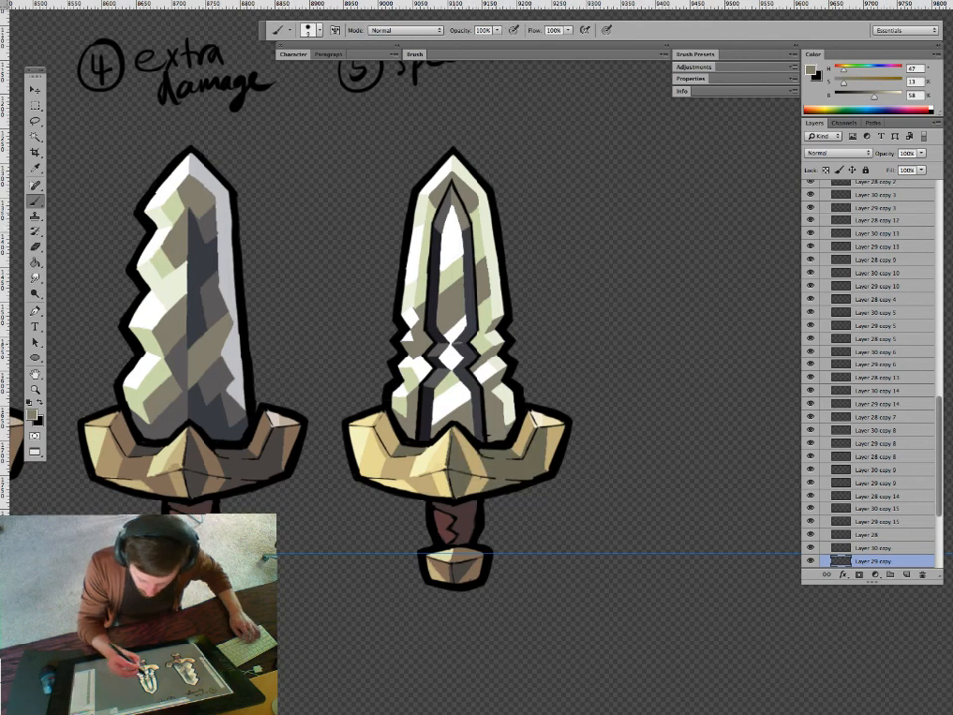
Fill the groove's right waist facet with olive-grey and add separate shaded facets in the right groove just below it.
key("g")
left_click(466, 349)
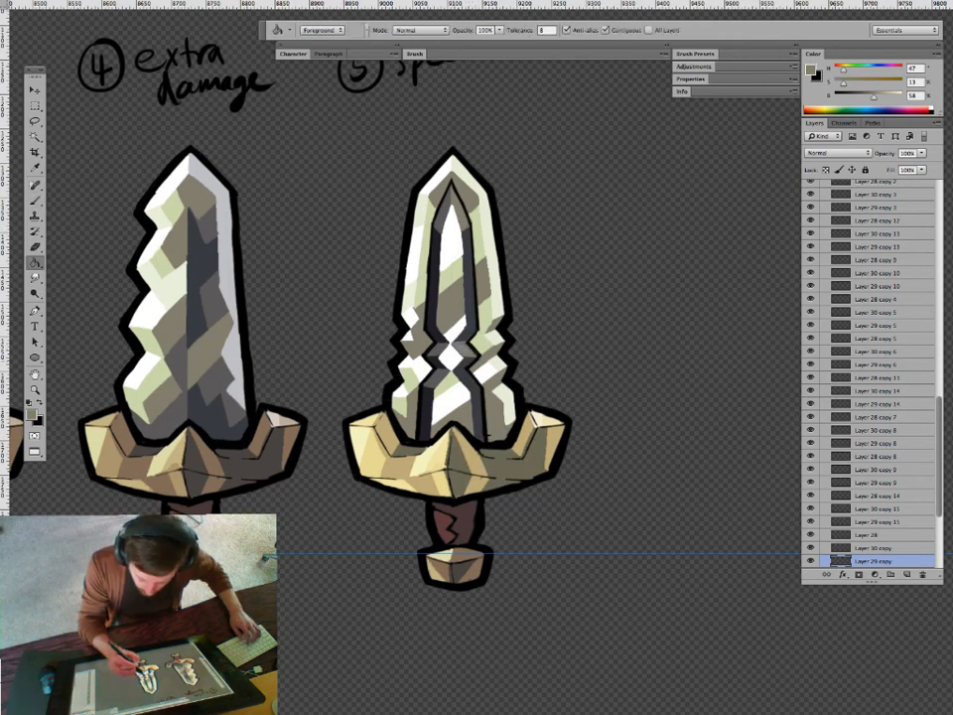
key("b")
key("g")
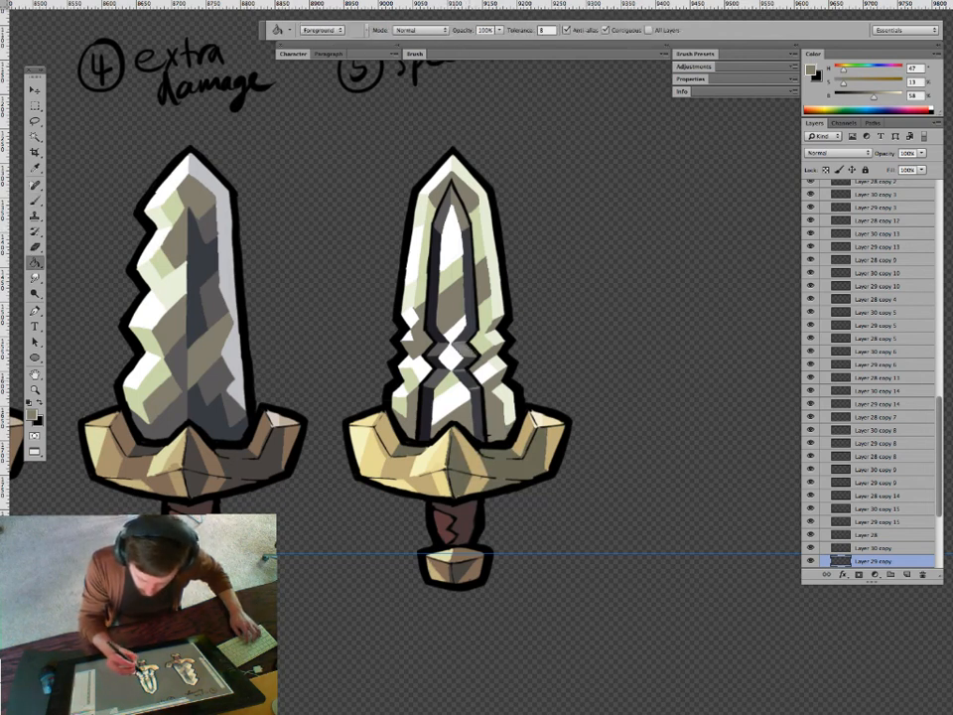
key("b")
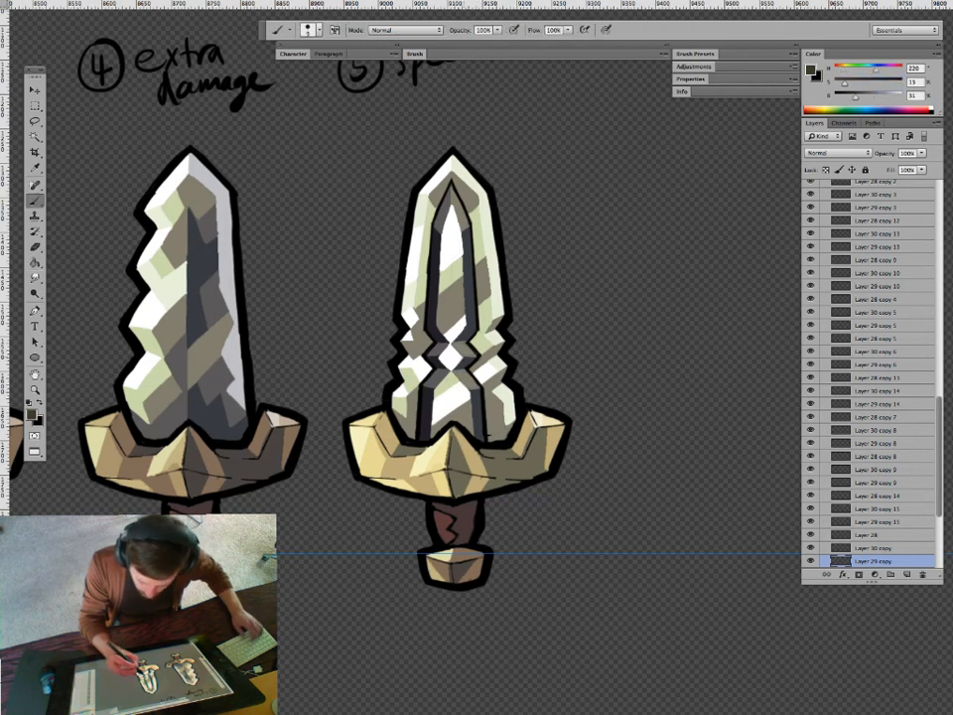
key("g")
key("b")
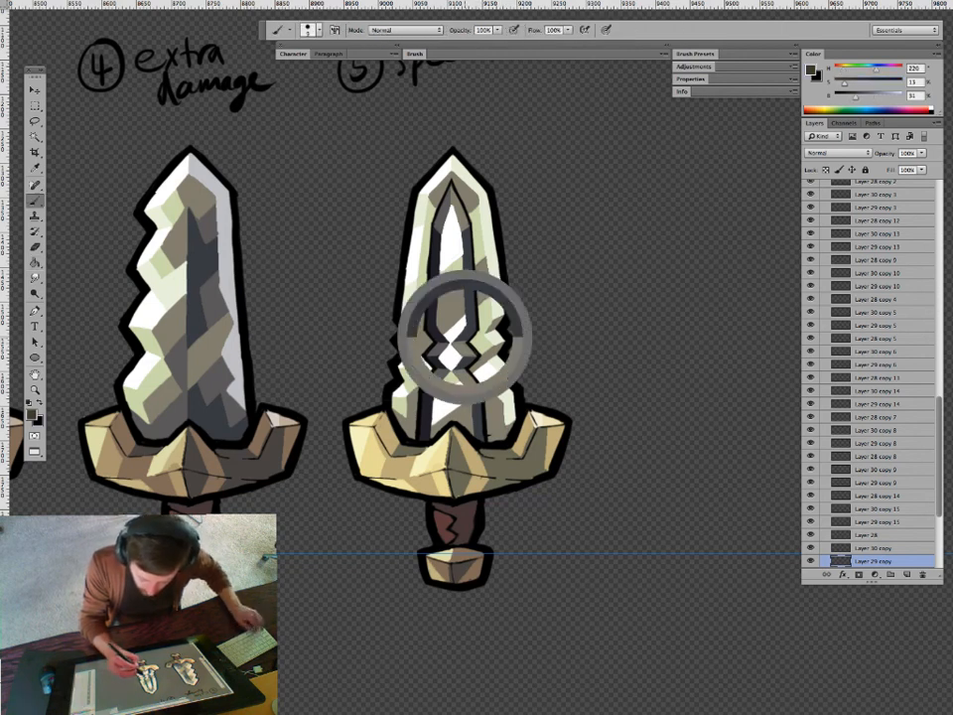
Check the sword against the whole sheet, then sample the pale cream and fill the blade's upper central facet with it.
key("z")
left_click_drag(492, 363, 397, 364)
left_click_drag(475, 447, 406, 447)
left_click_drag(477, 438, 541, 438)
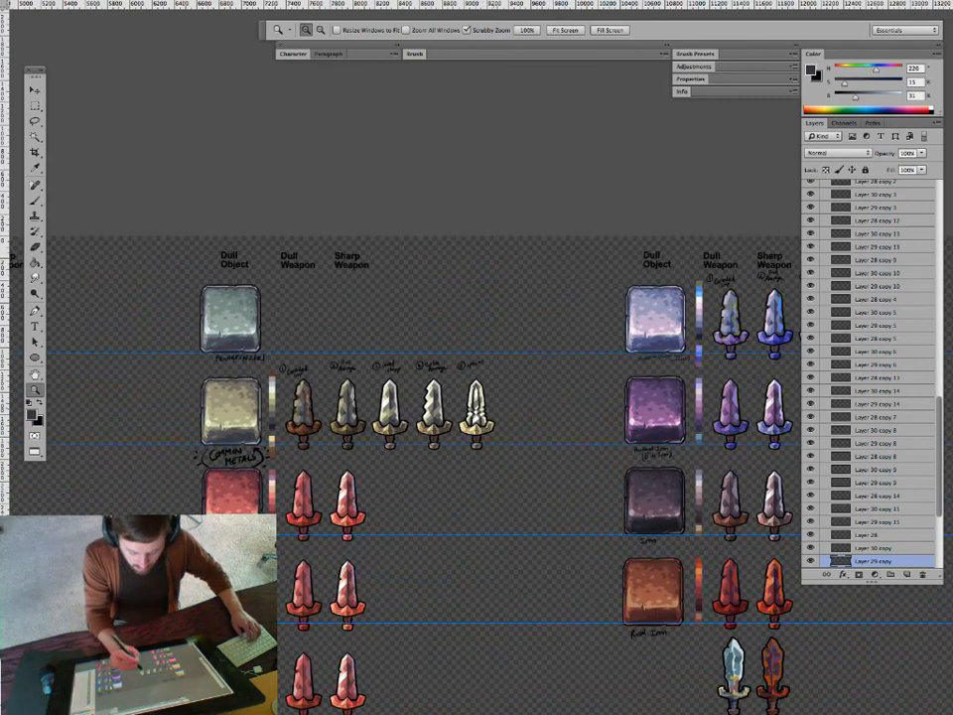
left_click_drag(470, 412, 569, 412)
left_click_drag(502, 373, 559, 373)
left_click(479, 437, "alt")
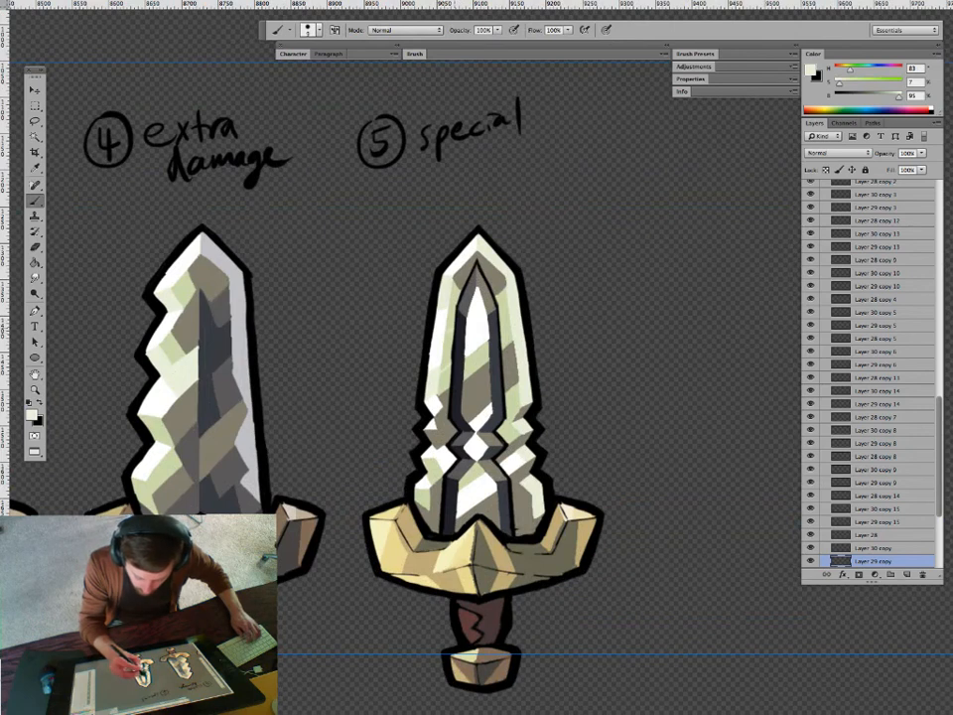
key("g")
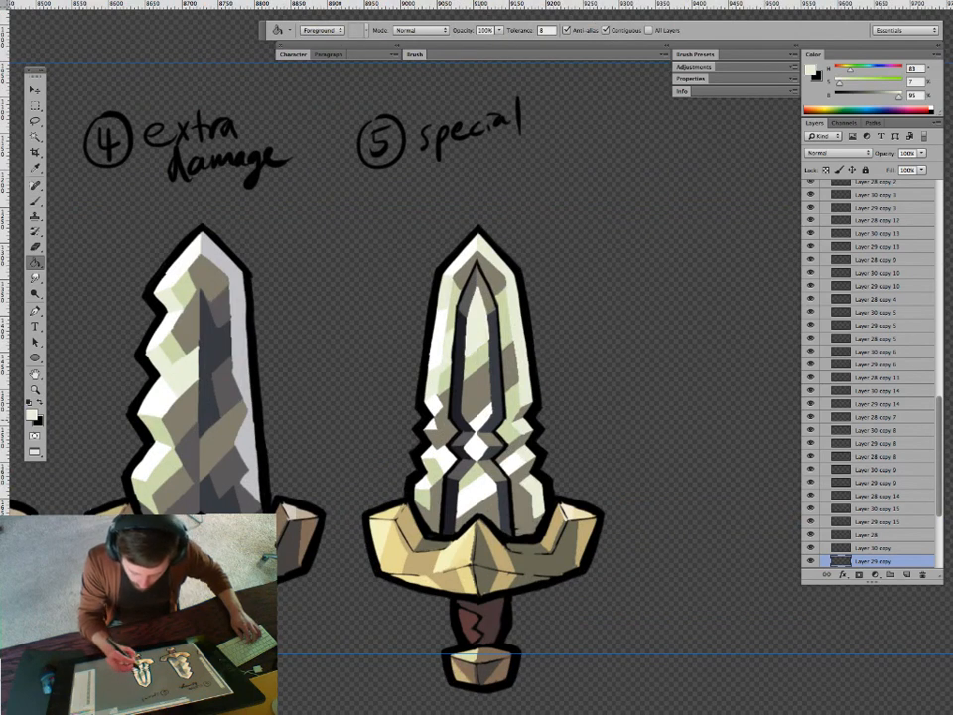
Sample the blade's pale green and try filling the long right edge facet with it.
key("z")
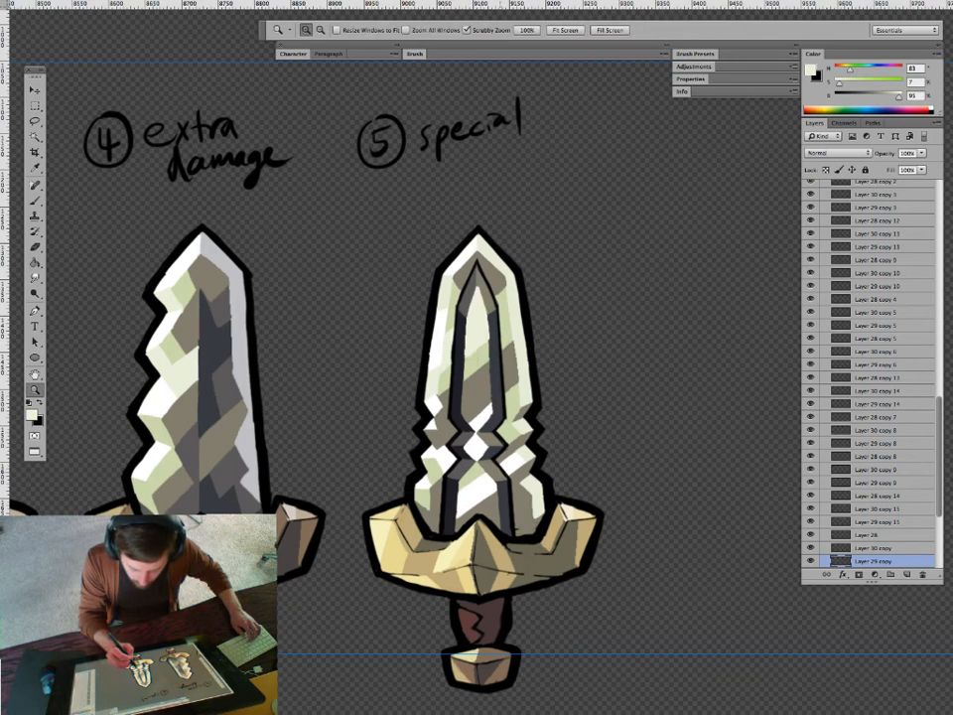
left_click_drag(502, 471, 463, 472)
key("g")
left_click(514, 435, "alt")
left_click(515, 376)
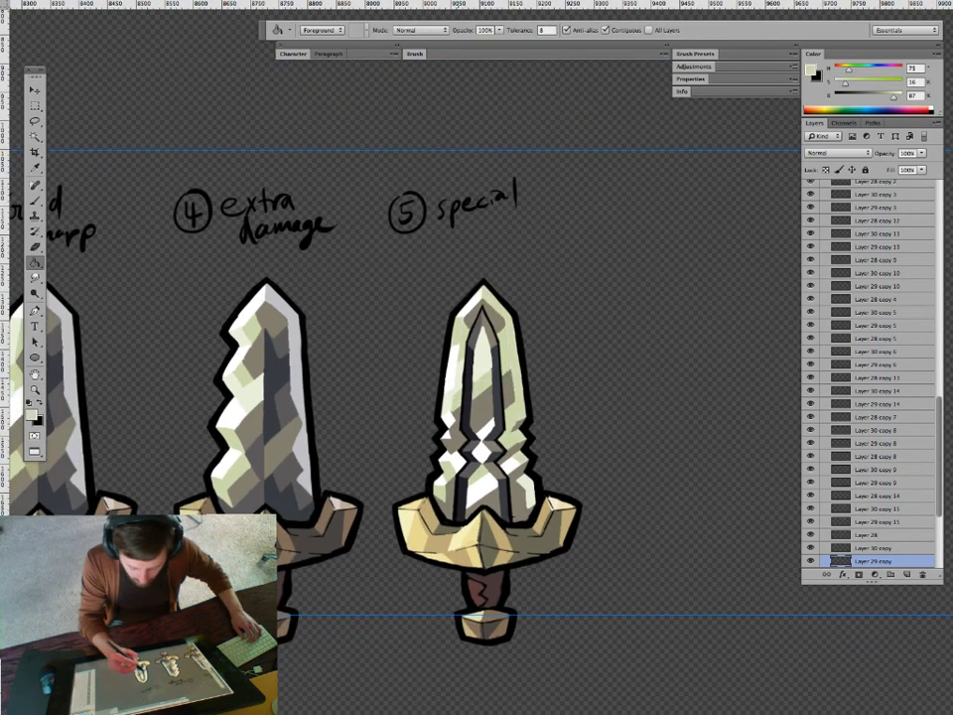
Outline a facet on the blade's upper left edge in pale green and fill it with the same colour.
key("z")
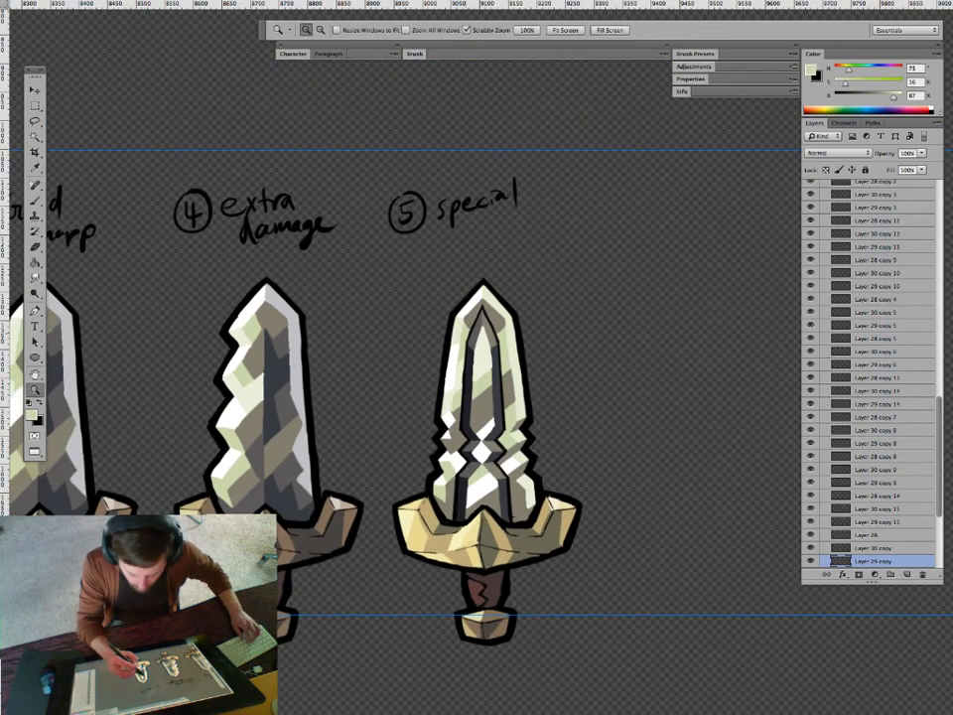
left_click_drag(466, 343, 507, 344)
key("b")
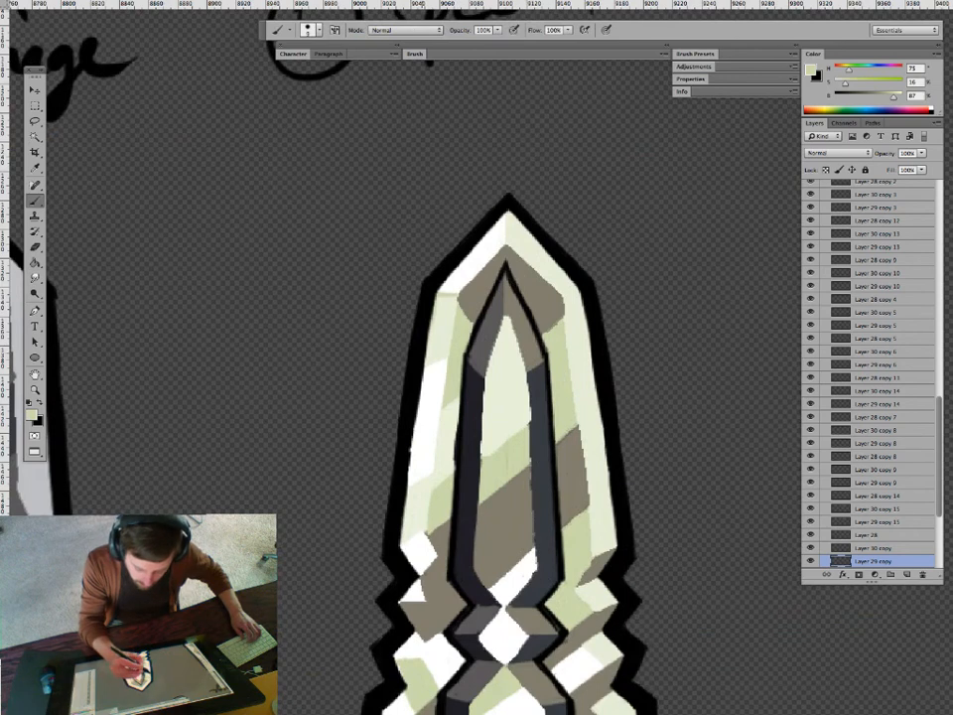
key("g")
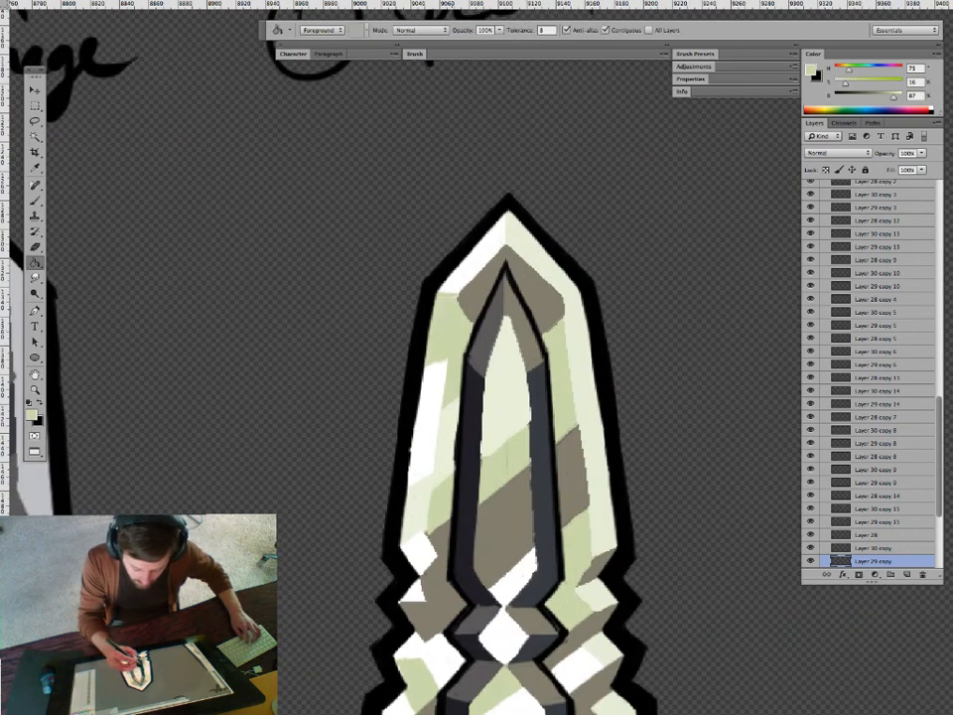
Sample white from the blade and fill the upper central facet and the left edge facet with it.
key("z")
mouse_move(518, 479)
left_mouse_down()
mouse_move(465, 480)
mouse_move(431, 460)
left_mouse_up()
key("g")
left_click(484, 497, "alt")
left_click(454, 458)
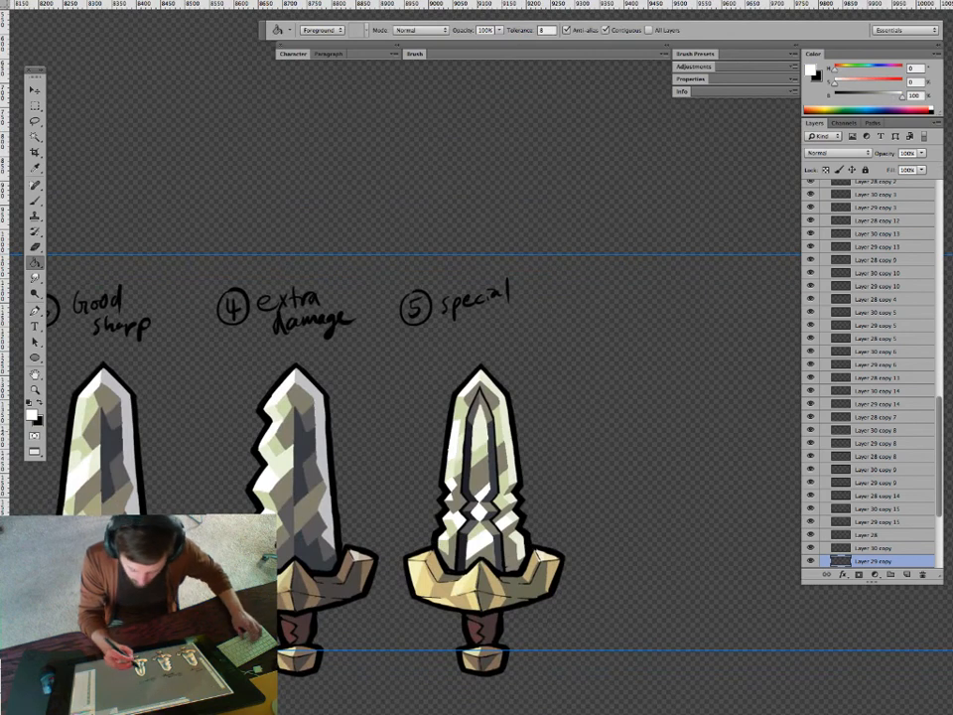
Mark off a facet with a white brush line on the blade's left edge and fill it with white.
key("z")
left_click_drag(483, 464, 524, 463)
key("b")
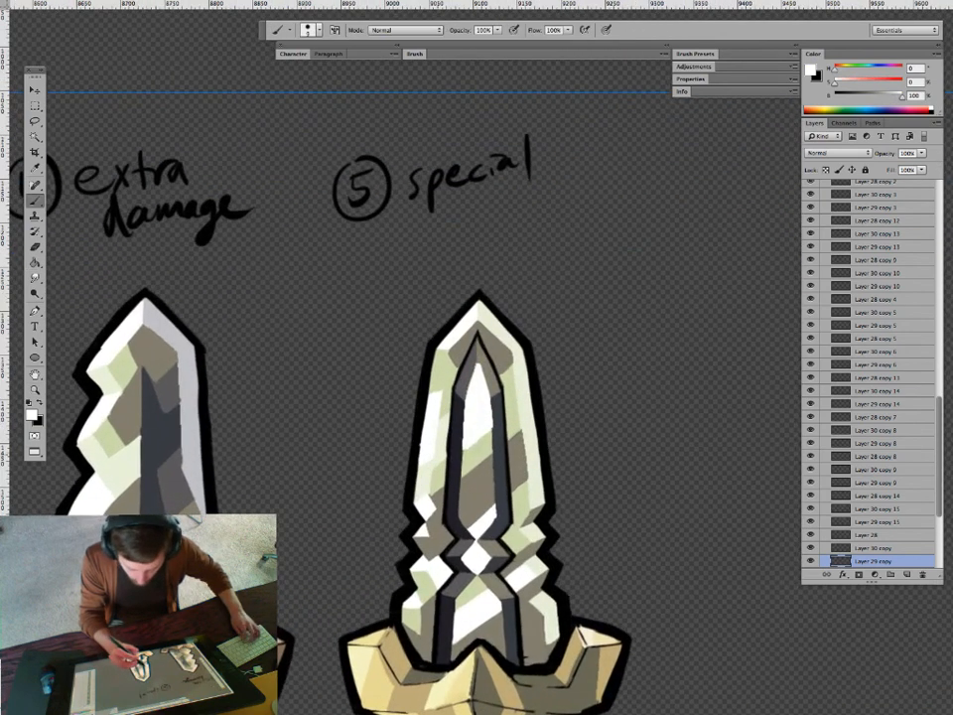
key("g")
left_click(442, 435)
key("z")
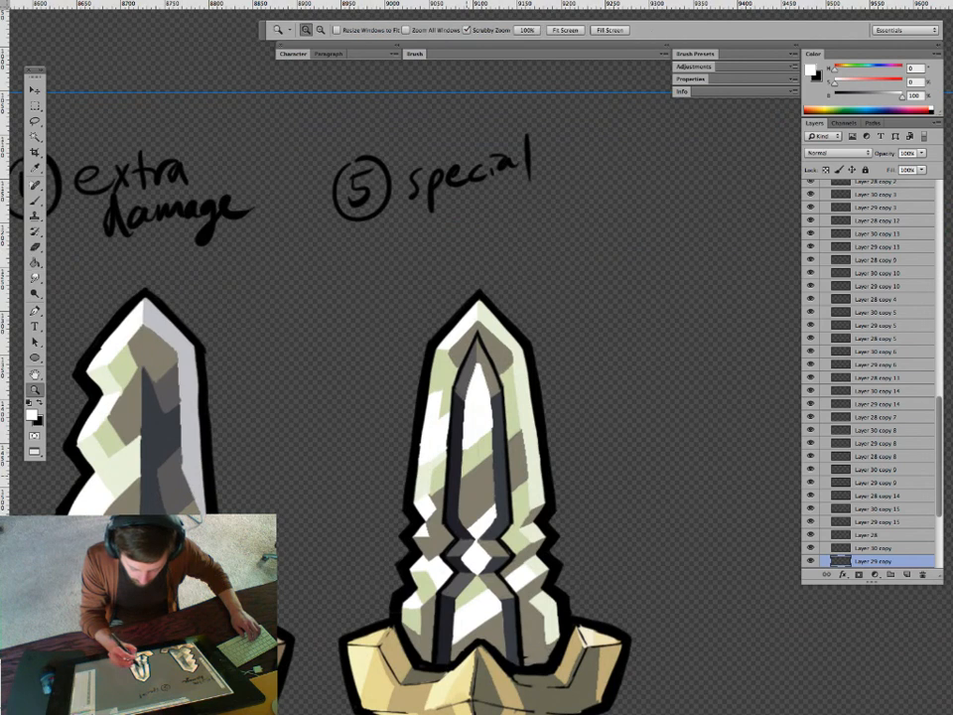
Sample the off-white from the blade's left edge and fill the outer strip of the upper left edge facet with it.
left_click_drag(480, 468, 459, 469)
key("b")
left_click(437, 470, "alt")
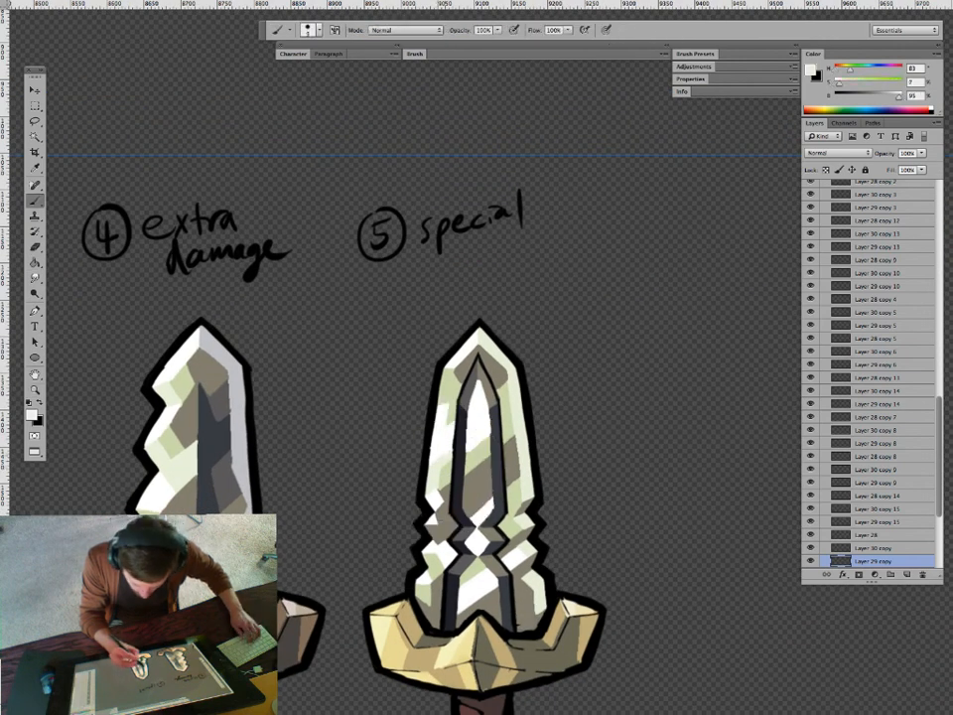
key("z")
mouse_move(457, 466)
left_mouse_down()
mouse_move(496, 466)
mouse_move(431, 450)
mouse_move(411, 471)
left_mouse_up()
key("b")
left_click(445, 451, "alt")
key("super+z")
left_click(424, 469, "alt")
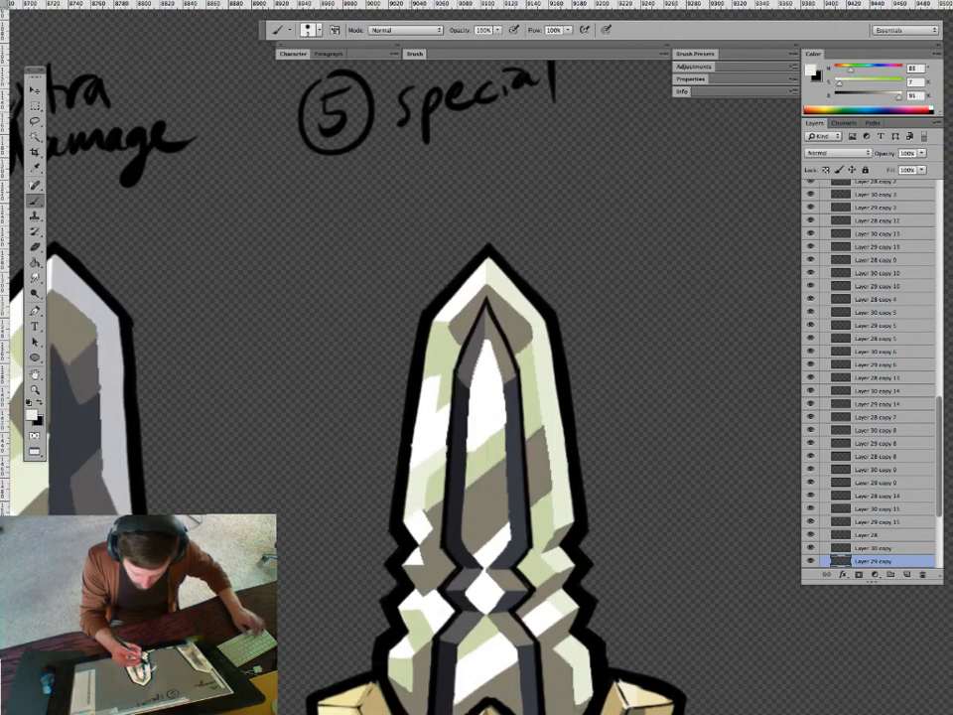
mouse_move(449, 321)
left_mouse_down()
mouse_move(441, 372)
mouse_move(429, 377)
left_mouse_up()
key("g")
key("b")
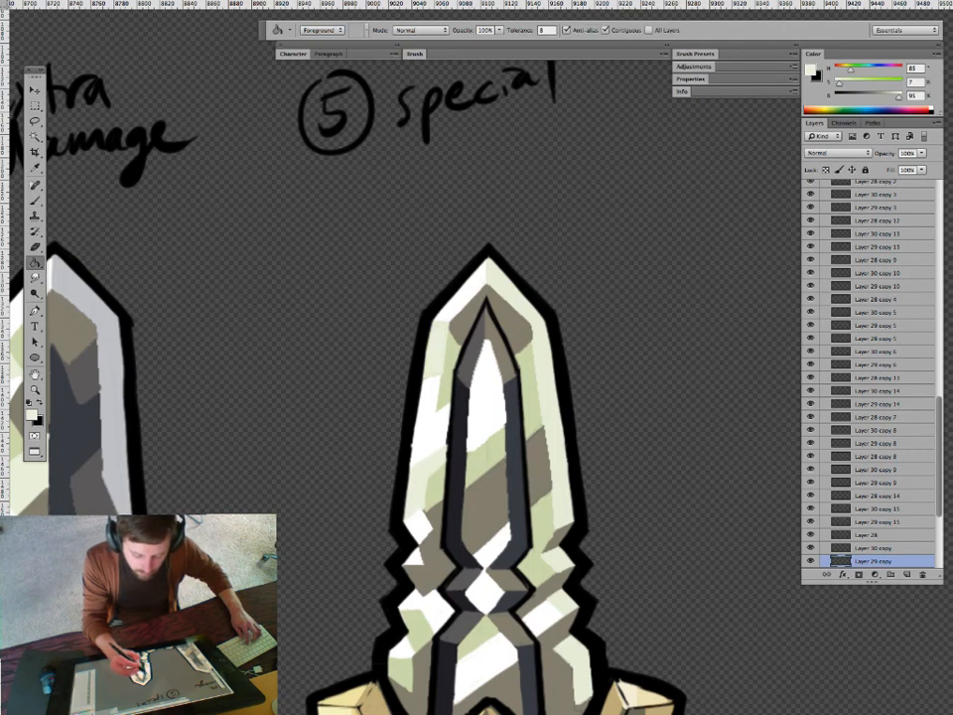
Sample the pale green from the blade and compare the special sword's shading with the neighbouring extra damage sword.
key("z")
mouse_move(491, 434)
left_mouse_down()
mouse_move(419, 427)
mouse_move(541, 417)
left_mouse_up()
key("b")
left_click(478, 512, "alt")
key("z")
left_click_drag(493, 463, 422, 460)
left_click_drag(507, 517, 454, 458)
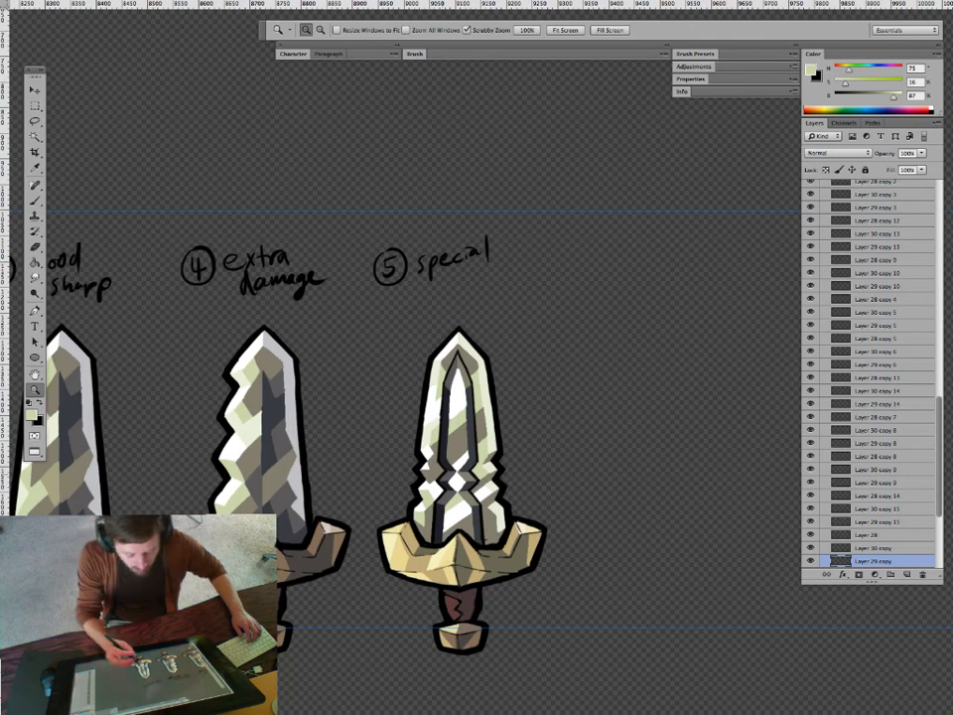
left_click_drag(438, 490, 478, 487)
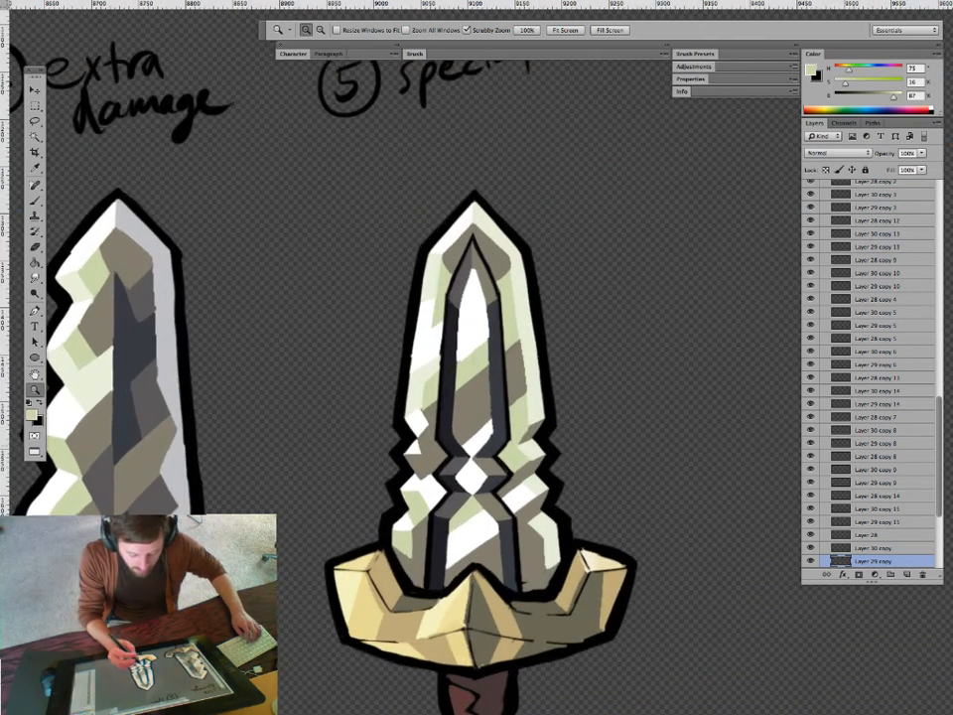
Paint a white facet in the blade's left notch and fill the small facet above it with pale green.
left_click(477, 532, "alt")
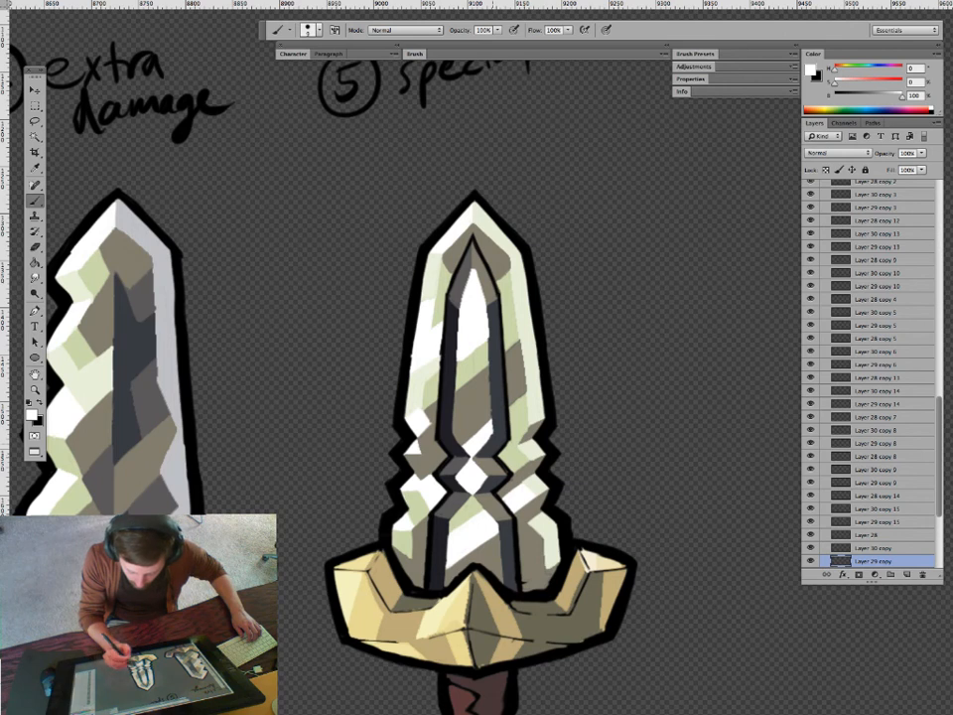
mouse_move(405, 454)
left_mouse_down()
mouse_move(419, 460)
mouse_move(428, 450)
mouse_move(418, 440)
mouse_move(417, 460)
mouse_move(424, 448)
left_mouse_up()
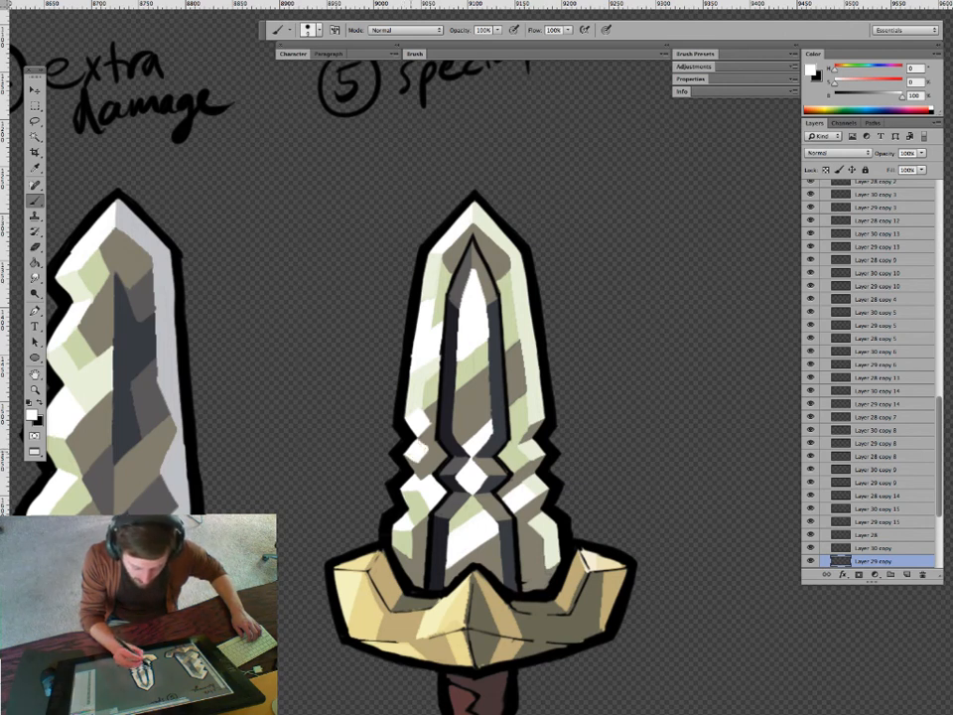
key("g")
left_click(424, 397, "alt")
left_click(418, 452)
Outline the left notch facet as a diamond in white and fill it with the same colour.
key("b")
left_click(404, 352, "alt")
mouse_move(427, 453)
left_mouse_down()
mouse_move(411, 458)
mouse_move(417, 442)
left_mouse_up()
key("g")
left_click(419, 449)
key("b")
Sample the grey-brown, pale green and off-white around the blade's left edge, and save the document.
left_click(431, 459, "alt")
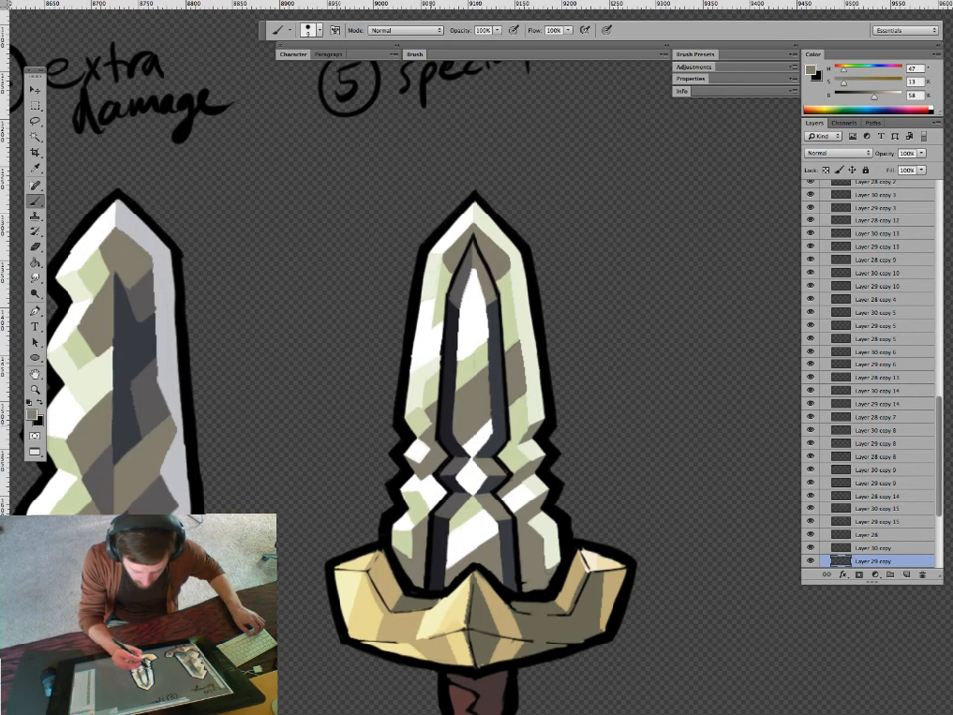
left_click(429, 402, "alt")
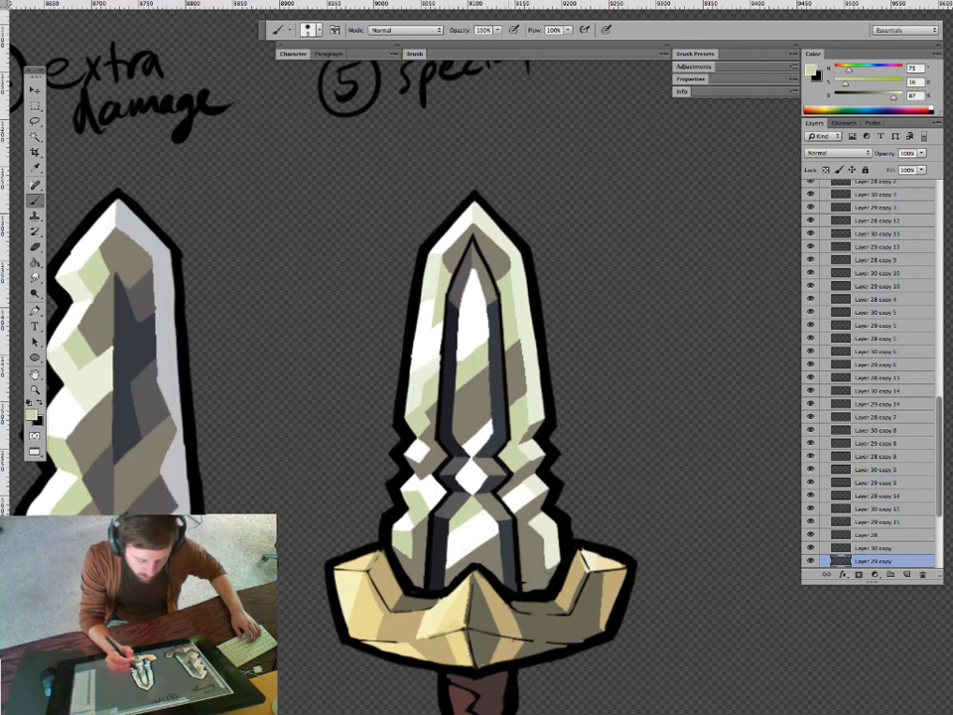
left_click(432, 283, "alt")
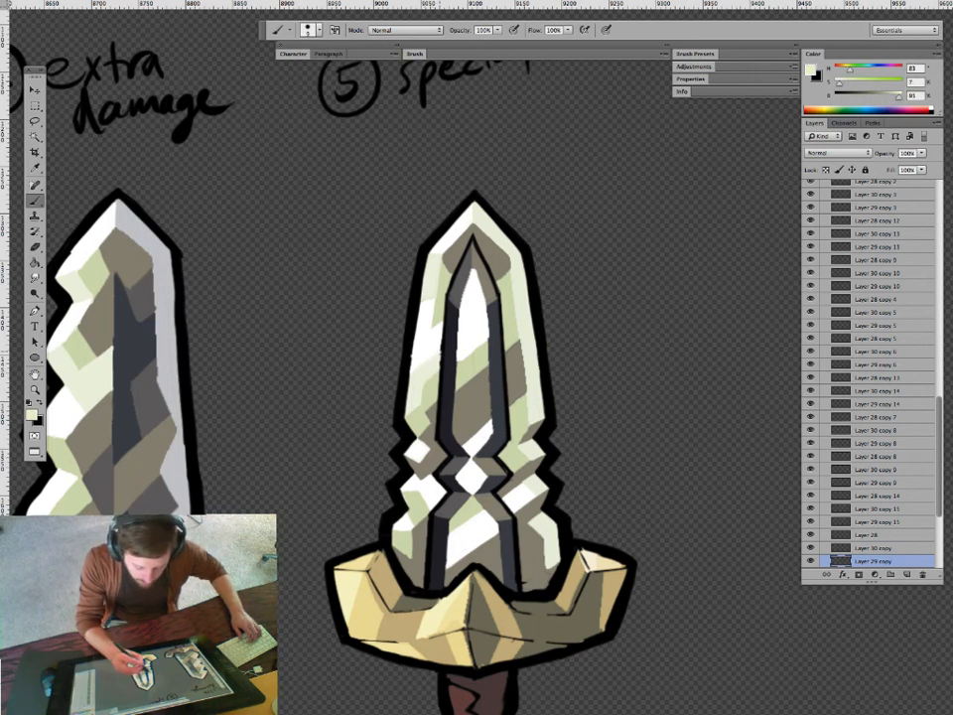
left_click_drag(345, 277, 344, 291)
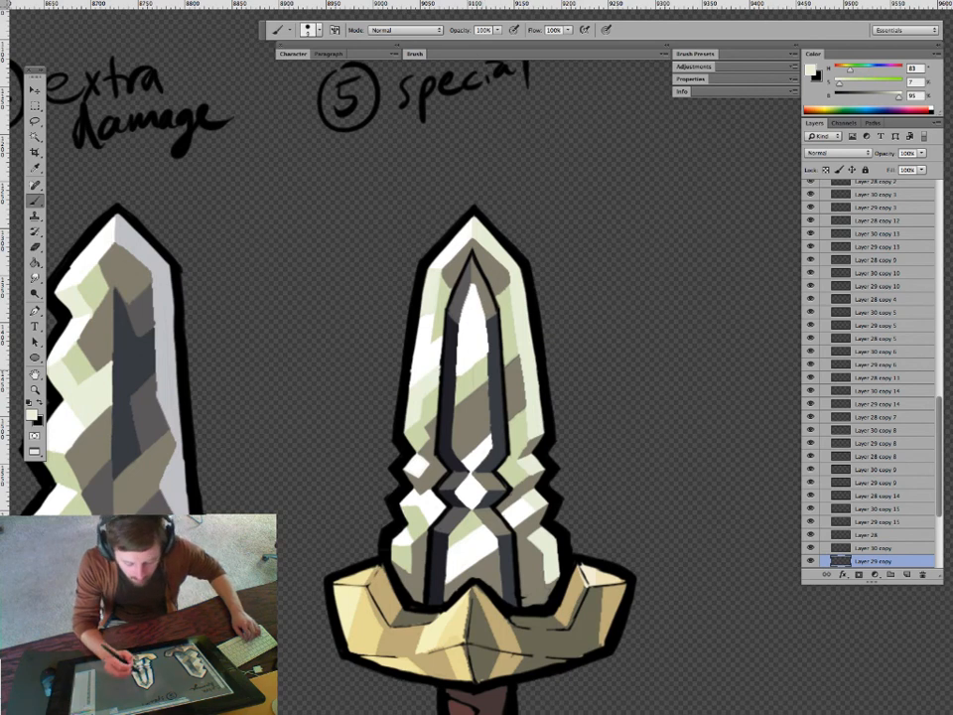
key("super+s")
Sample pale green from the blade and fill the tip facet of the central inset with it.
left_click(515, 437, "alt")
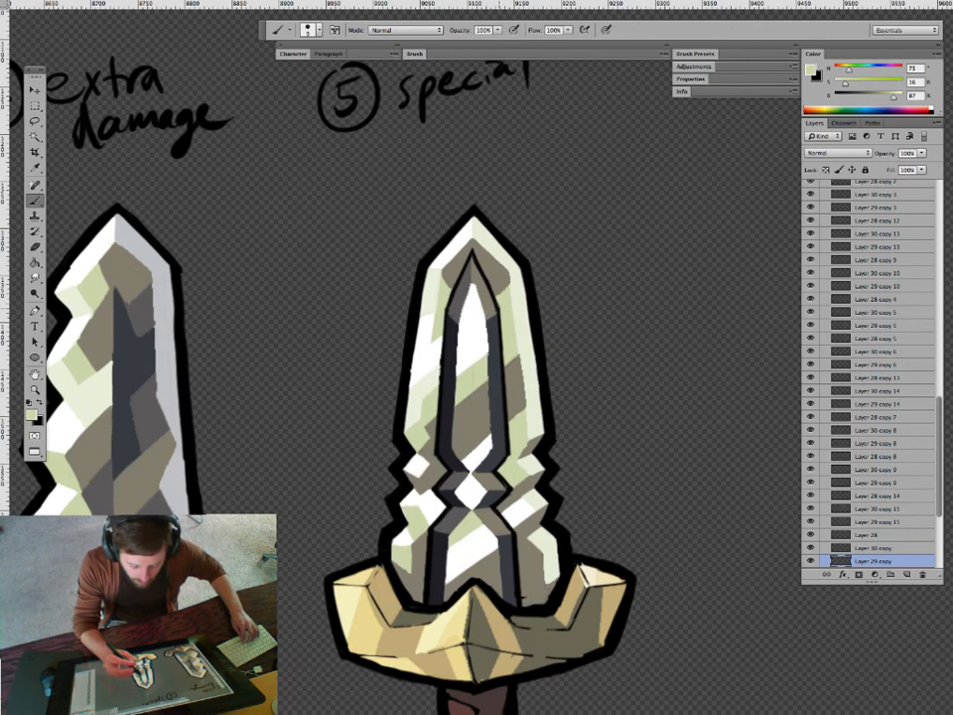
key("g")
left_click(472, 296)
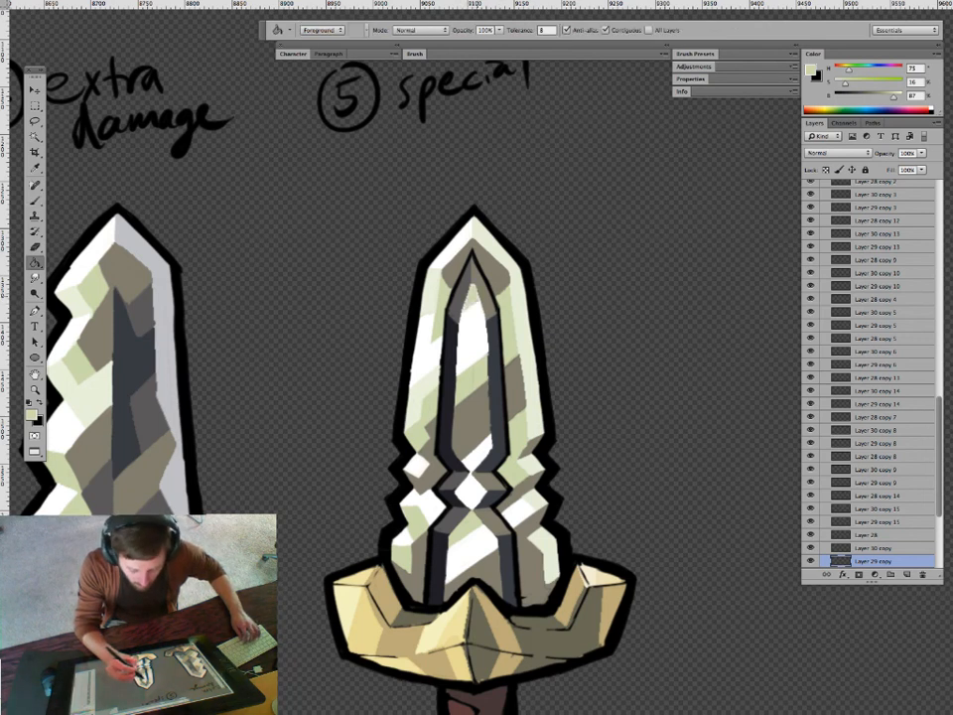
key("b")
Touch up the bevel edges around the central inset's tip with sampled grey-brown, dark grey and white.
left_click(486, 305, "alt")
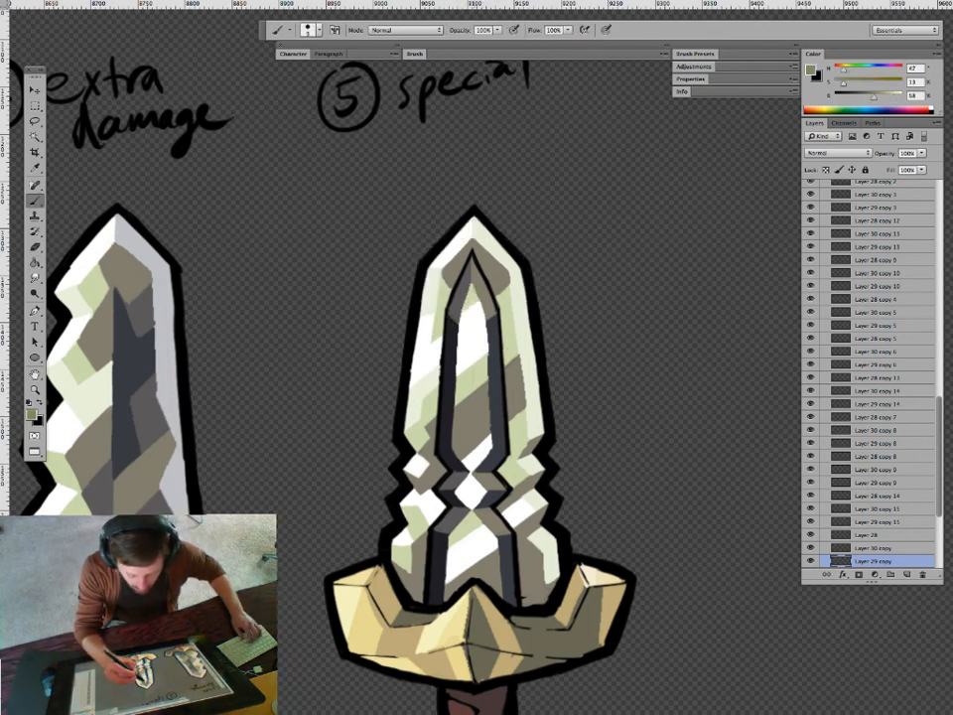
left_click(449, 274, "alt")
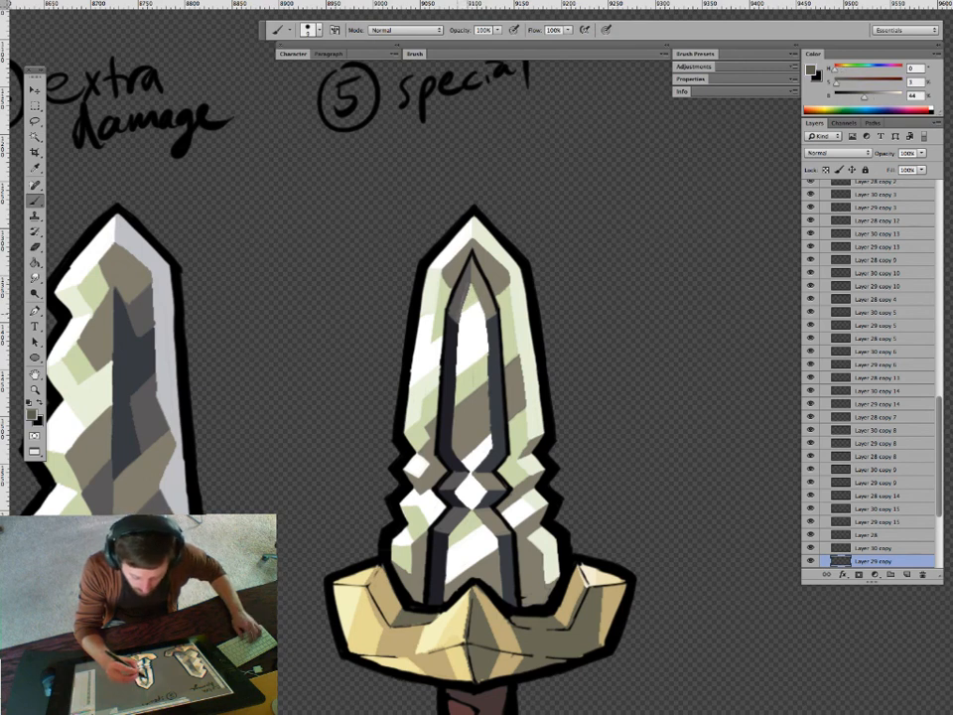
left_click(348, 244, "alt")
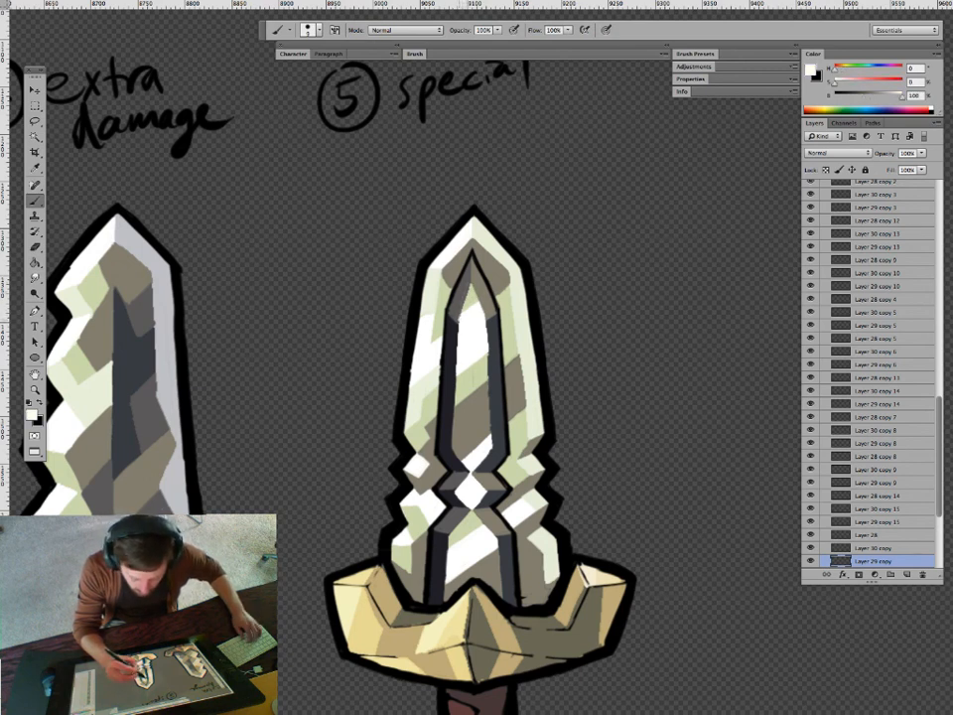
left_click(459, 516, "alt")
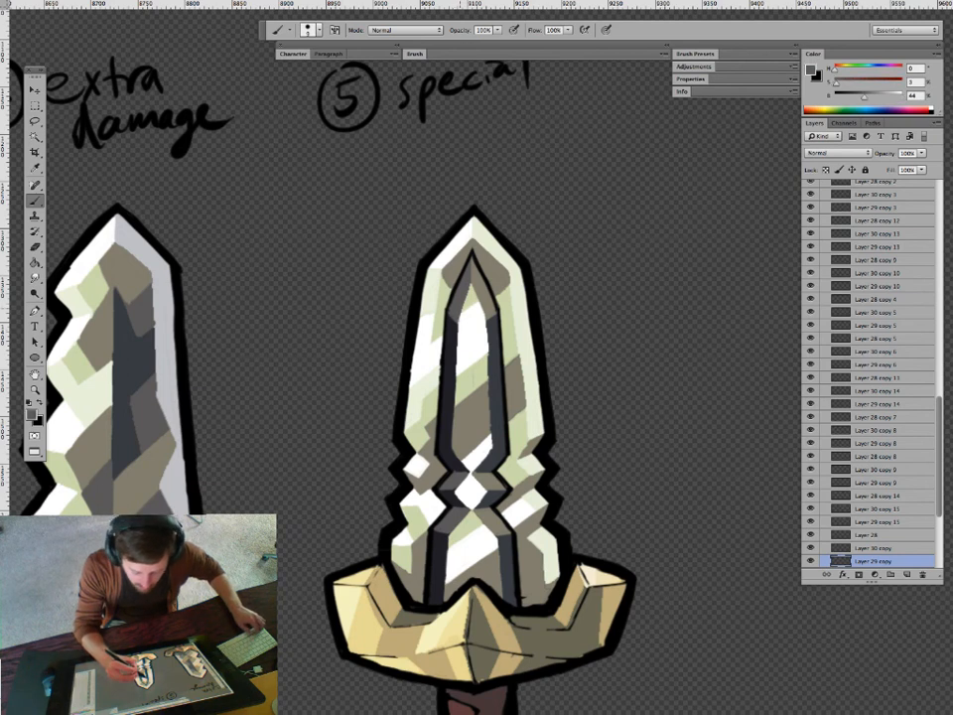
left_click_drag(491, 310, 542, 310)
left_click(478, 290, "alt")
left_click_drag(464, 274, 481, 323)
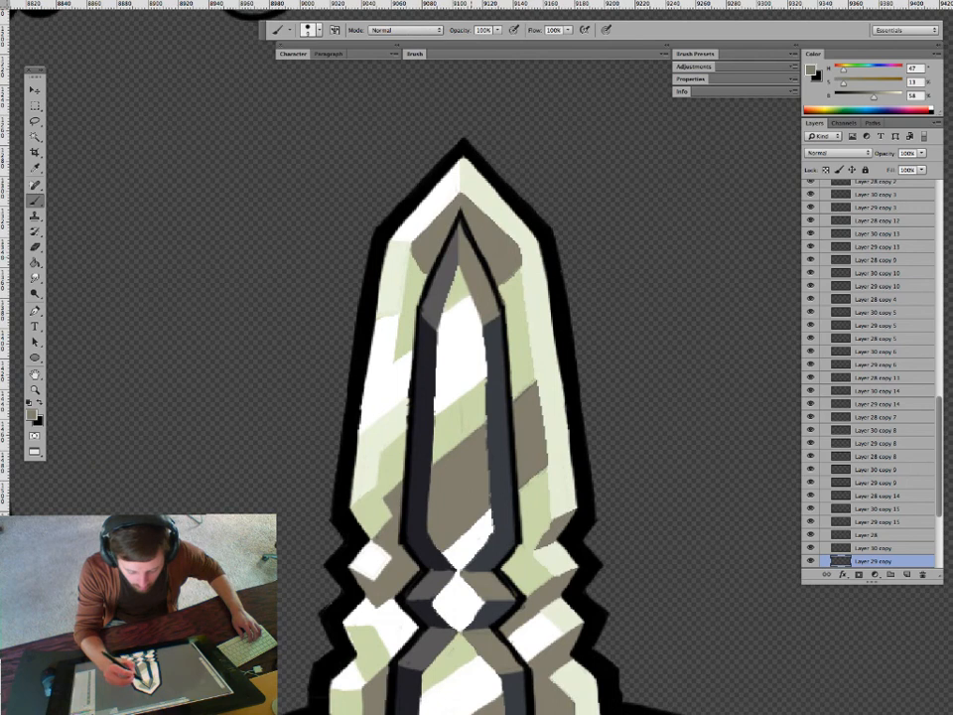
left_click(449, 280, "alt")
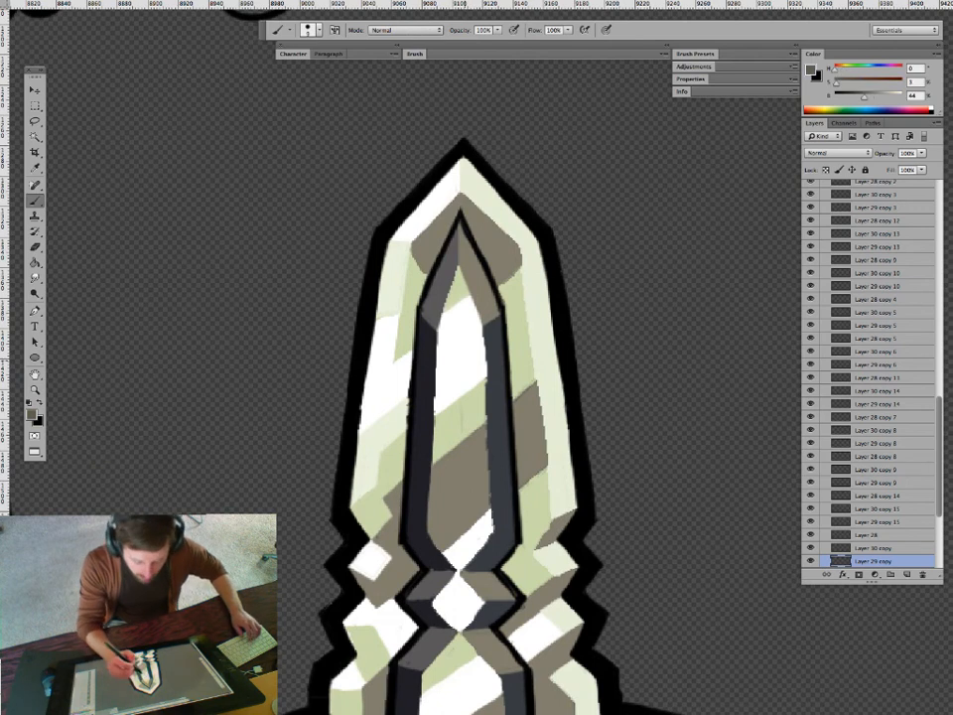
left_click_drag(455, 457, 447, 458)
left_click(415, 466, "super")
key("e")
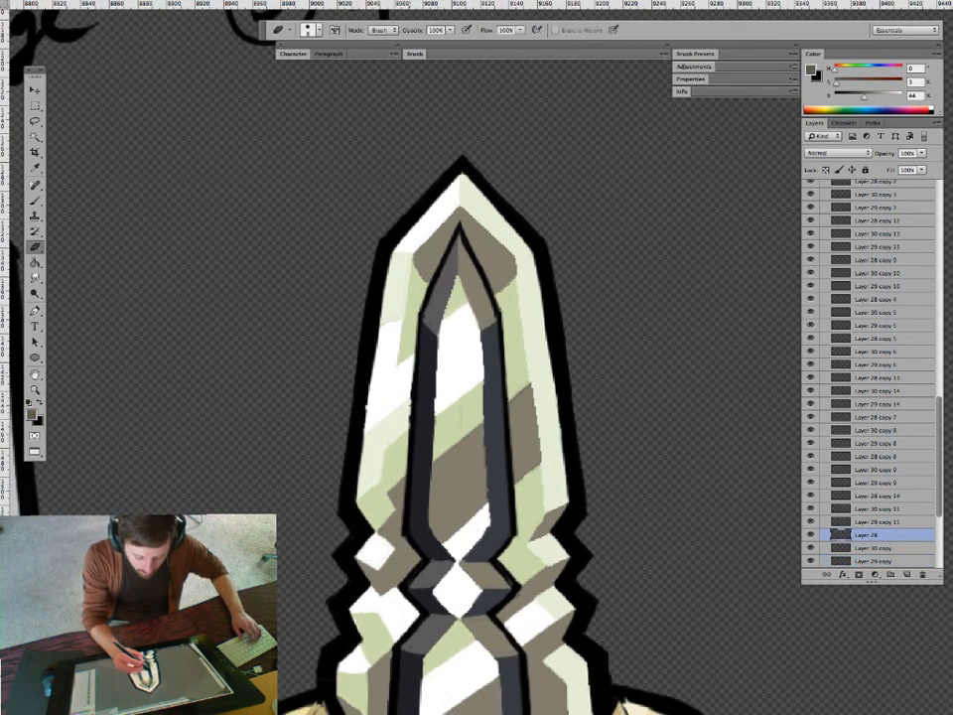
key("v")
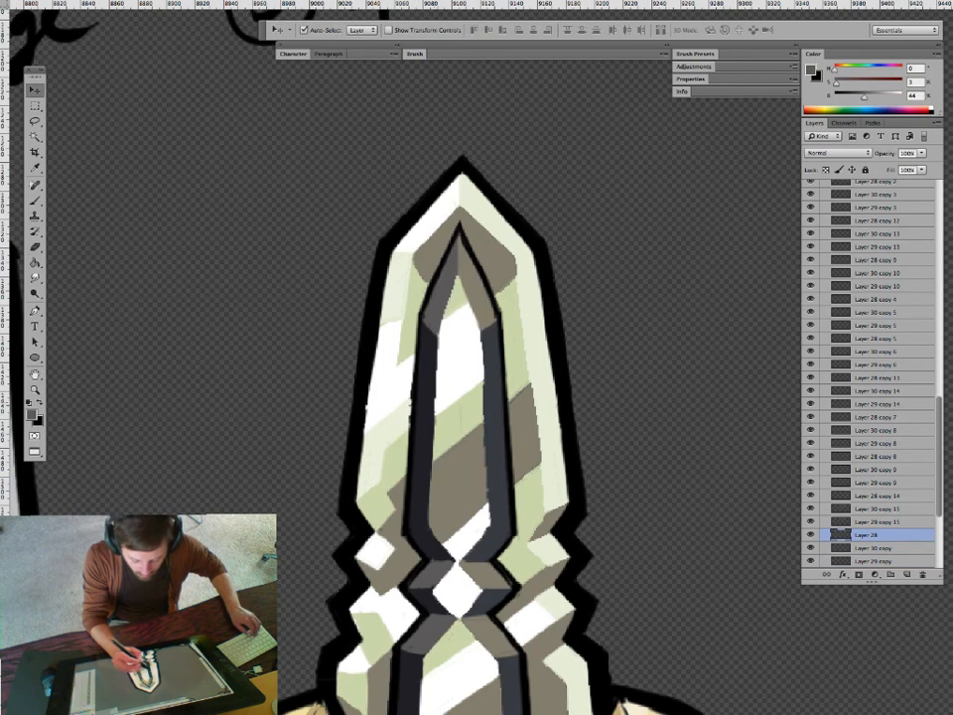
left_click_drag(415, 397, 428, 391)
key("super+z")
left_click(445, 447)
Mark off a diagonal band across the lower part of the central inset's white facet and fill it with off-white.
key("b")
key("x")
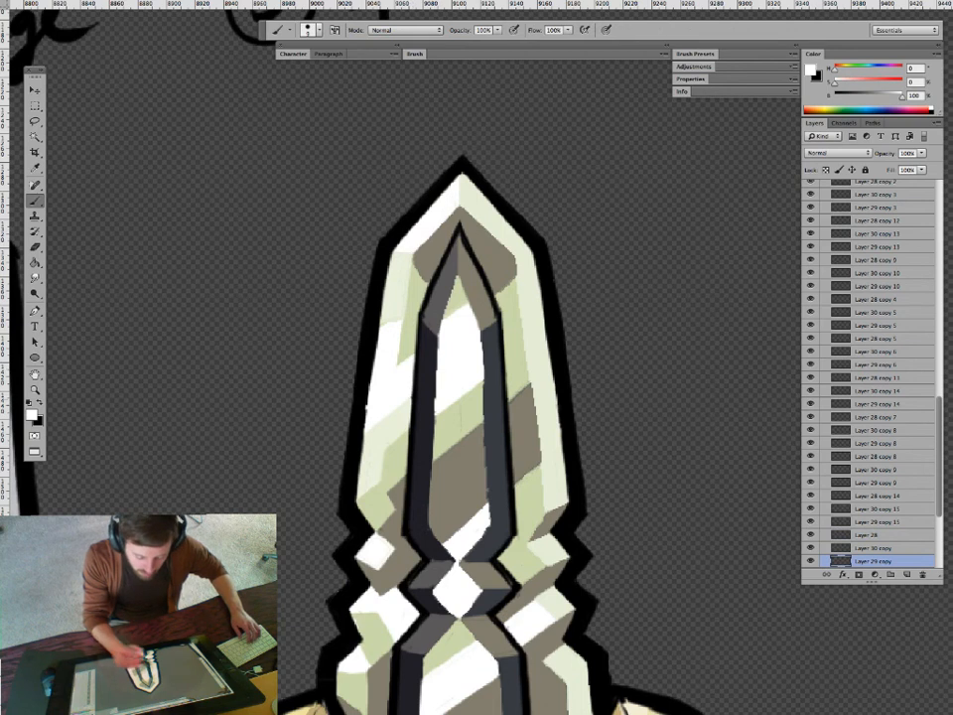
key("z")
left_click_drag(510, 496, 447, 496)
key("b")
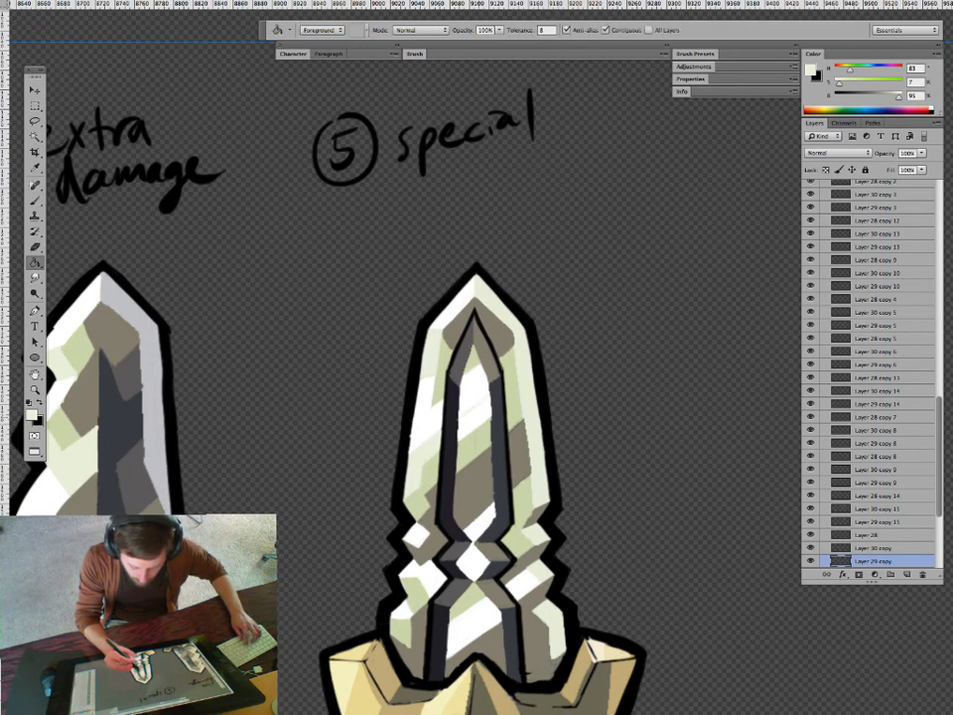
key("z")
left_click_drag(485, 418, 537, 418)
key("b")
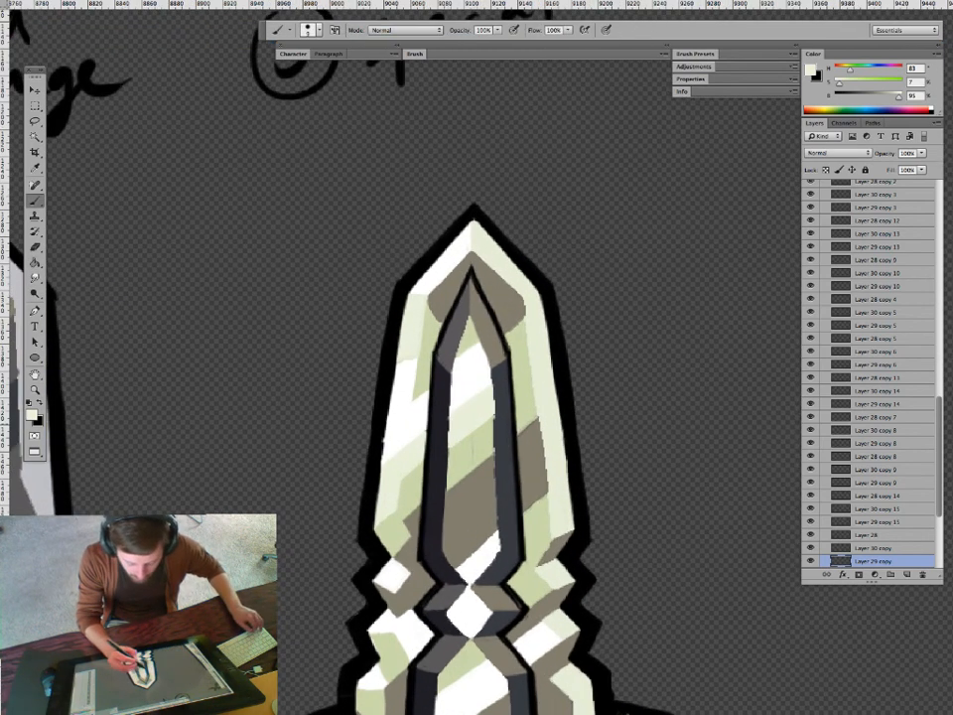
Clean up the edges of the central inset's diagonal bands with colours sampled from the neighbouring facets.
left_click(503, 474, "alt")
left_click(503, 395, "alt")
left_click_drag(494, 384, 495, 418)
left_click(462, 445, "alt")
mouse_move(481, 478)
left_mouse_down()
mouse_move(479, 453)
mouse_move(494, 461)
left_mouse_up()
left_click(480, 455, "alt")
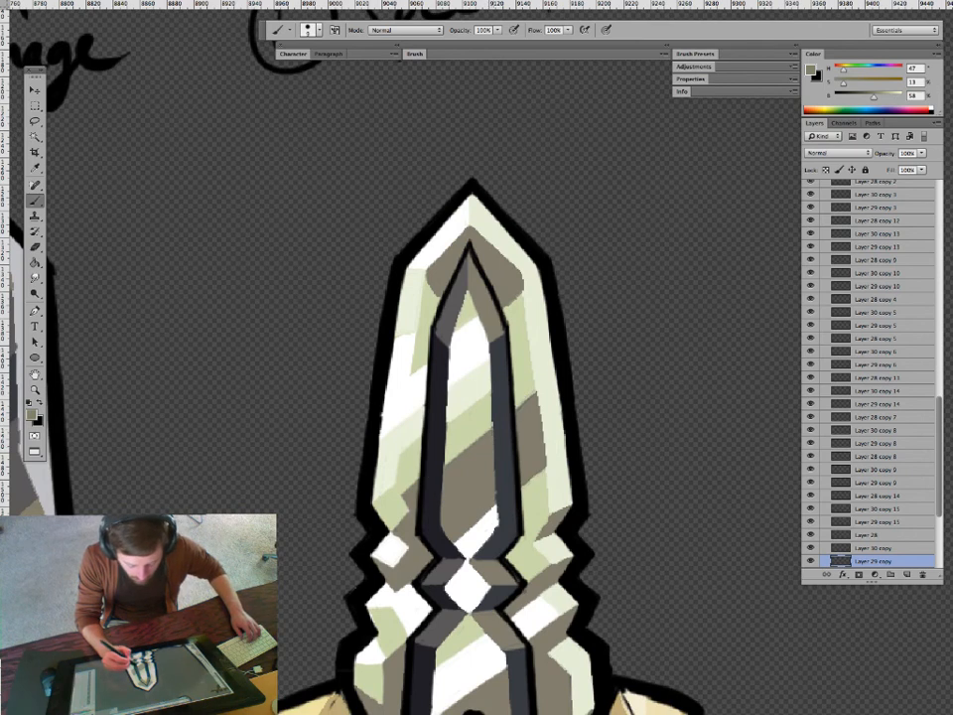
Sample white and fill the lower inner facet on the blade's right side, above the right notch, with it.
left_click_drag(487, 526, 493, 445)
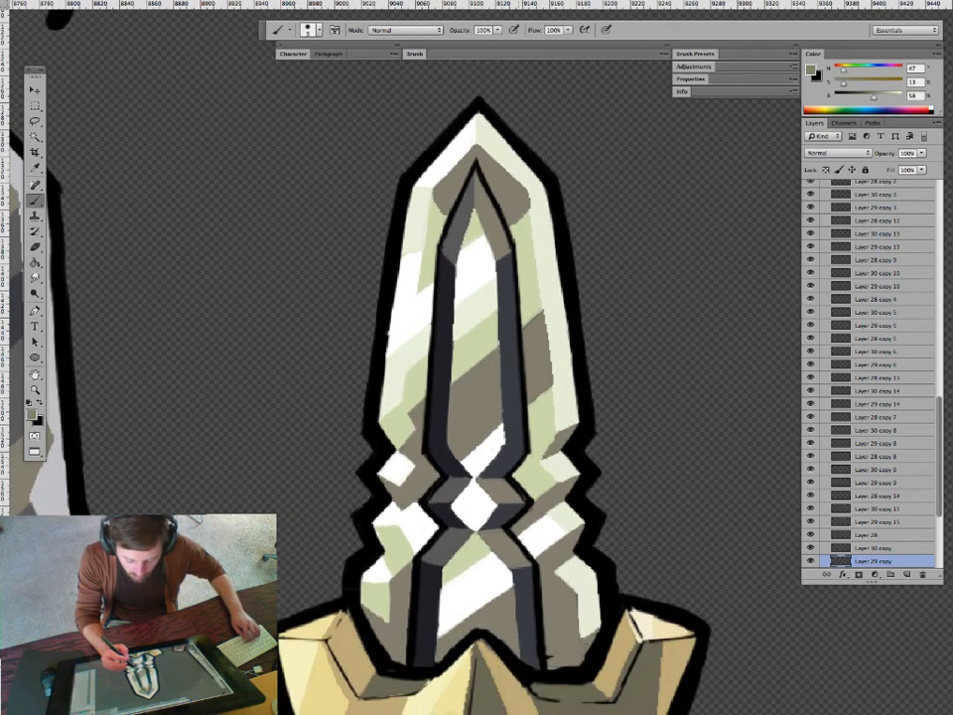
key("z")
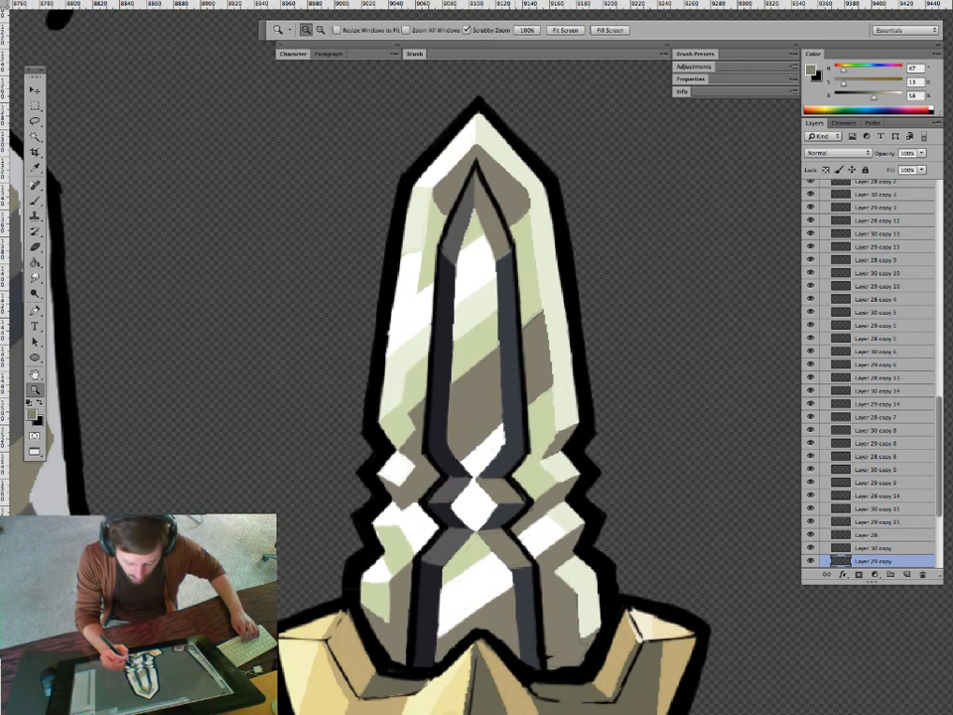
key("b")
left_click(375, 334, "alt")
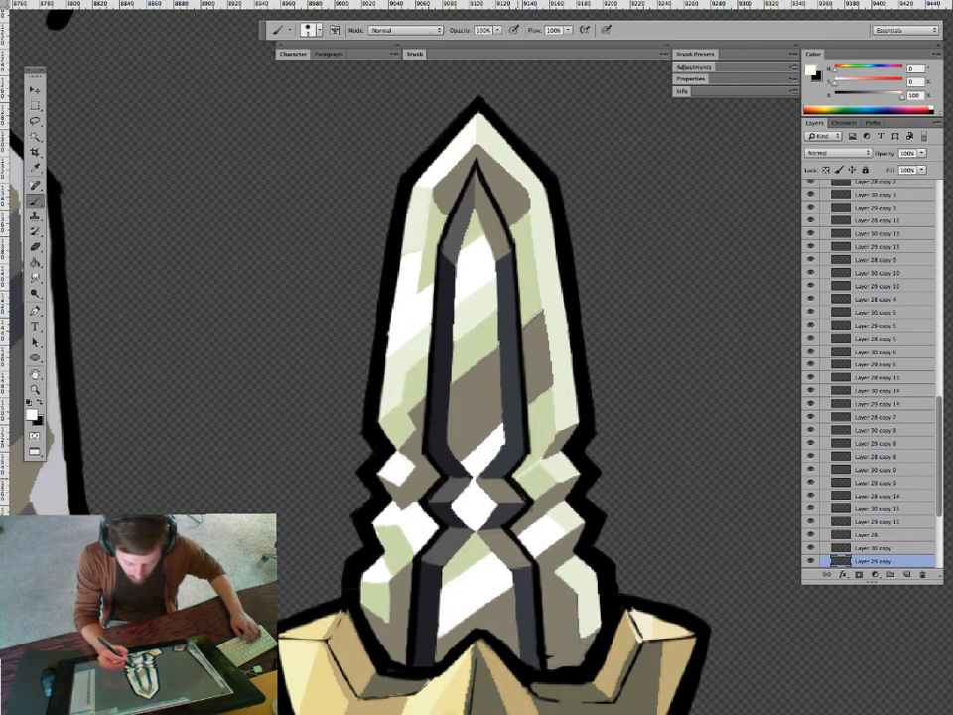
key("g")
key("b")
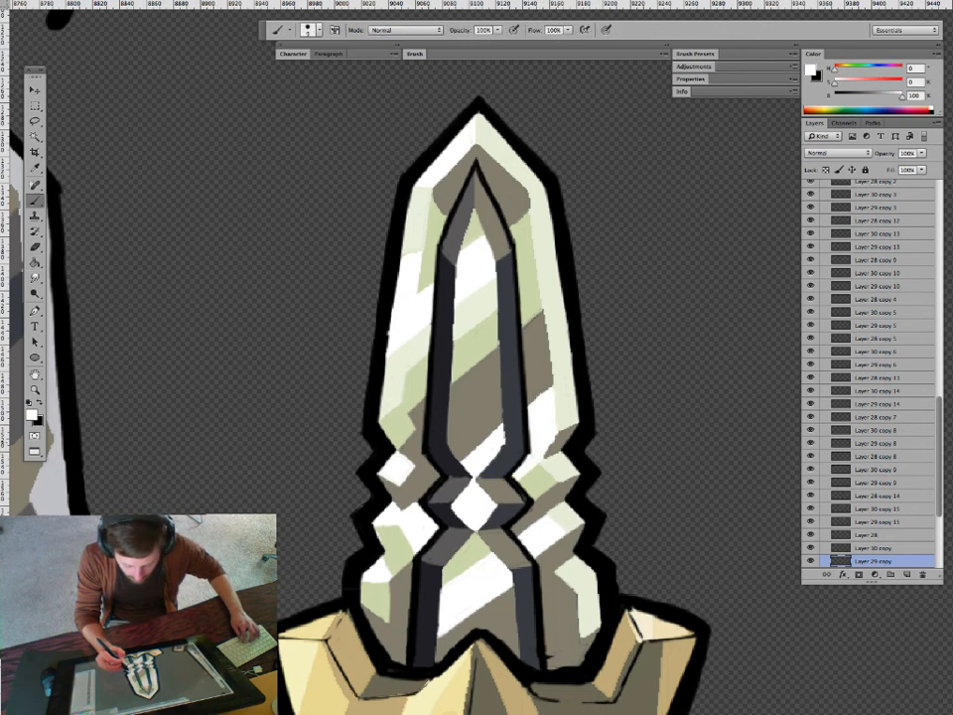
Sample off-white and paint a strip along the outer side of the blade's lower left edge facet.
left_click(416, 328, "alt")
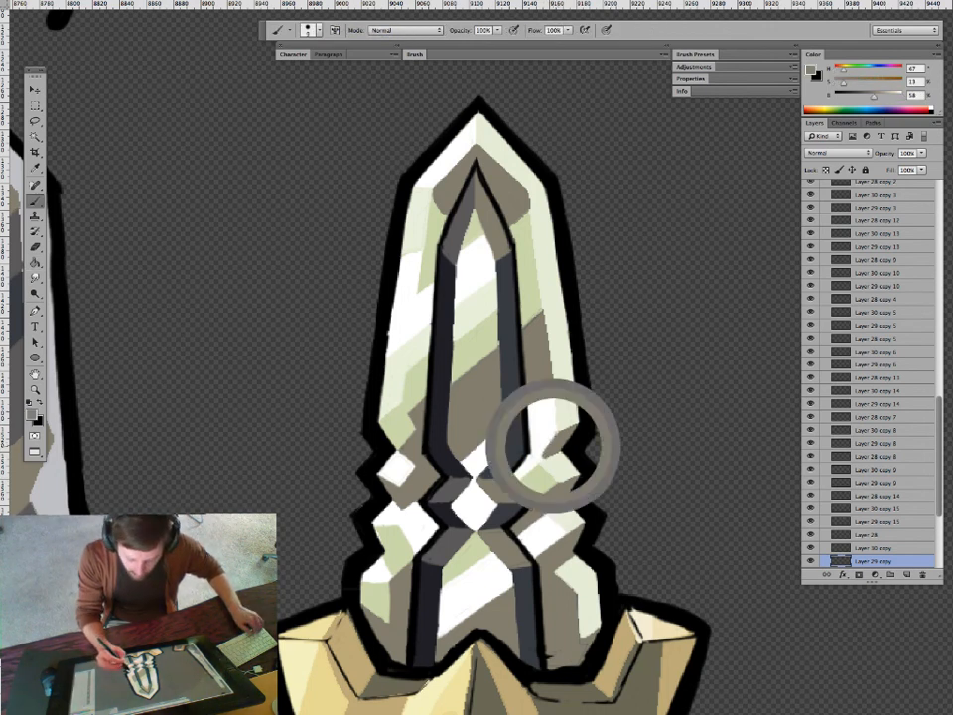
left_click(395, 395, "alt")
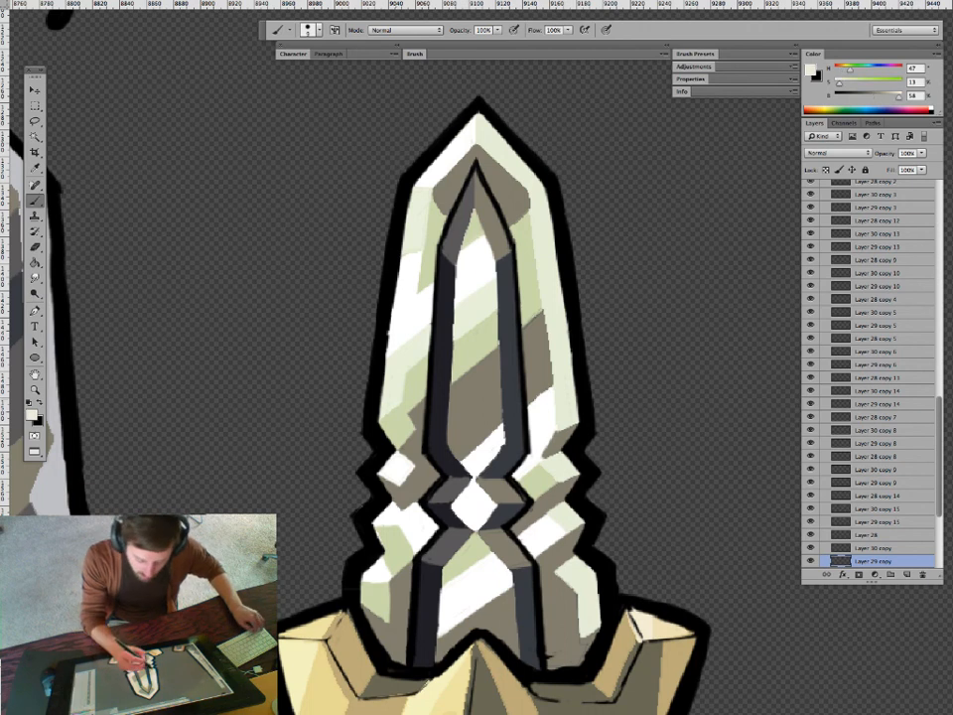
mouse_move(384, 421)
left_mouse_down()
mouse_move(402, 428)
mouse_move(389, 416)
left_mouse_up()
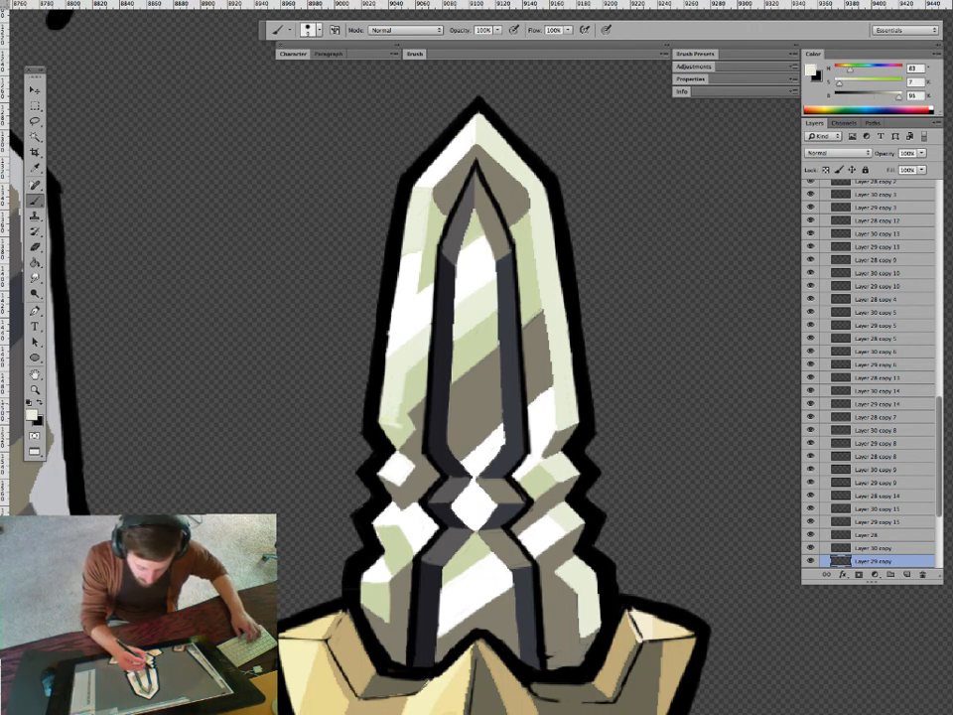
Clean up the lower end of the blade's left edge facet, above the upper notch, with sampled grey-brown and pale green.
left_click(412, 424, "alt")
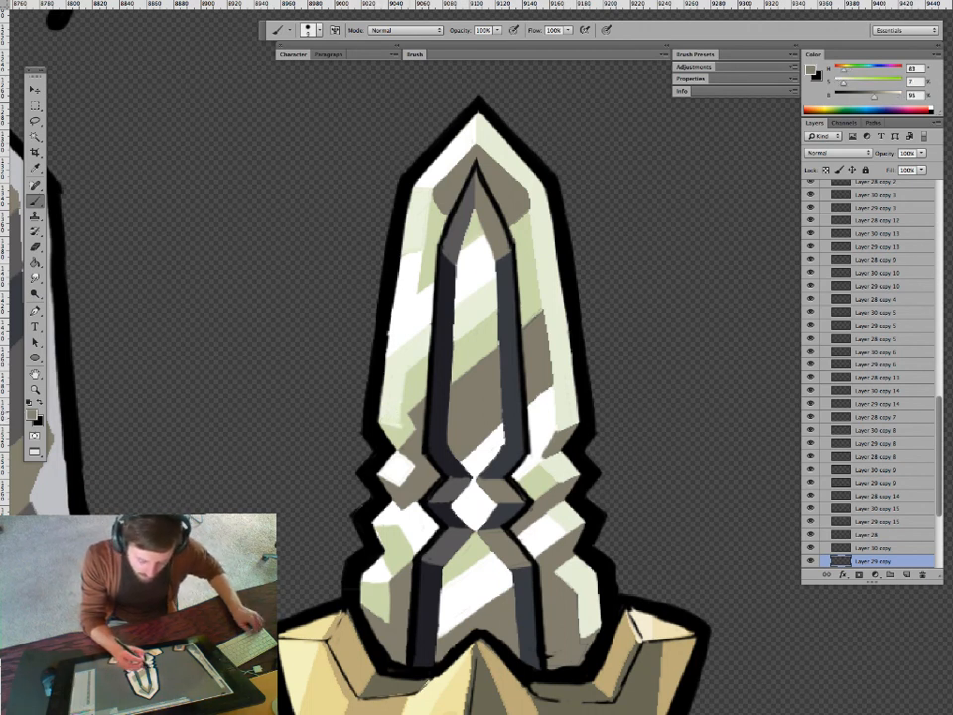
left_click(402, 419, "alt")
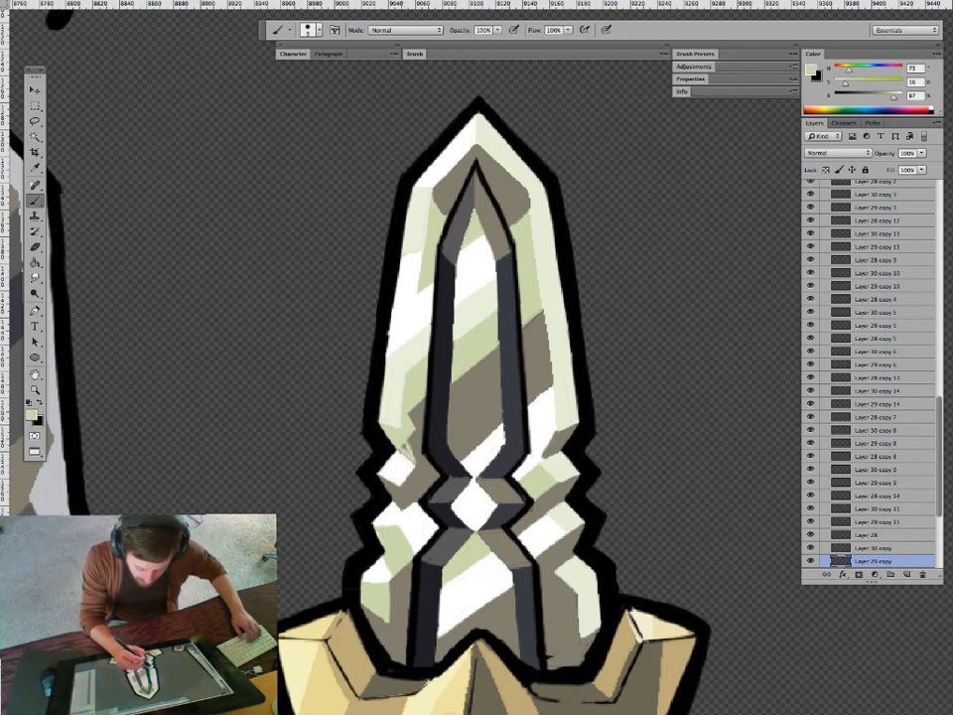
left_click(418, 434, "alt")
left_click_drag(387, 428, 408, 438)
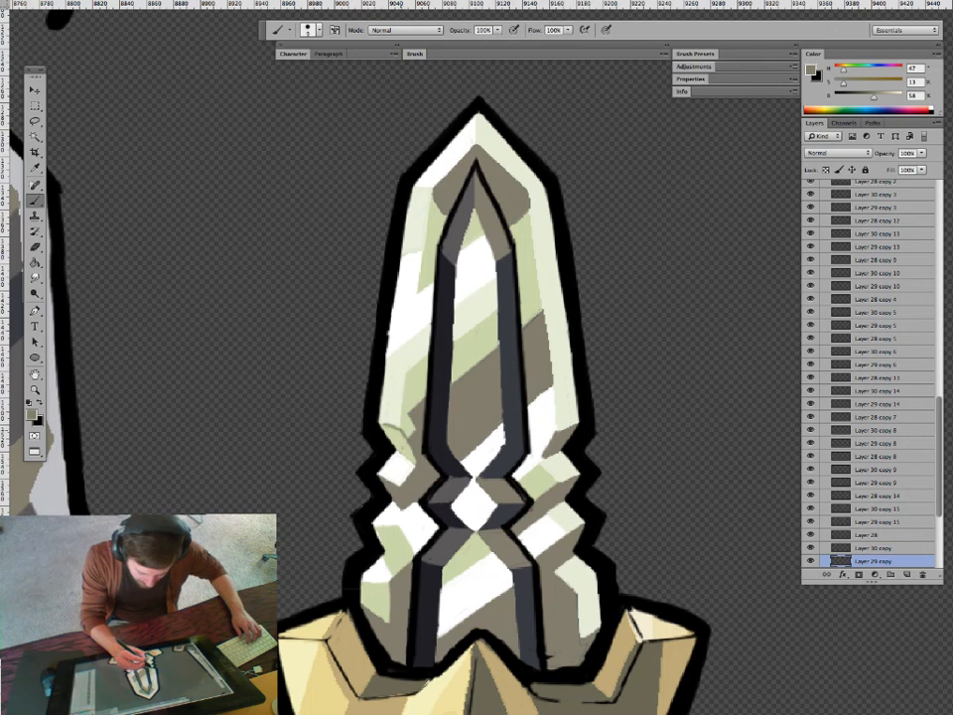
left_click(404, 396, "alt")
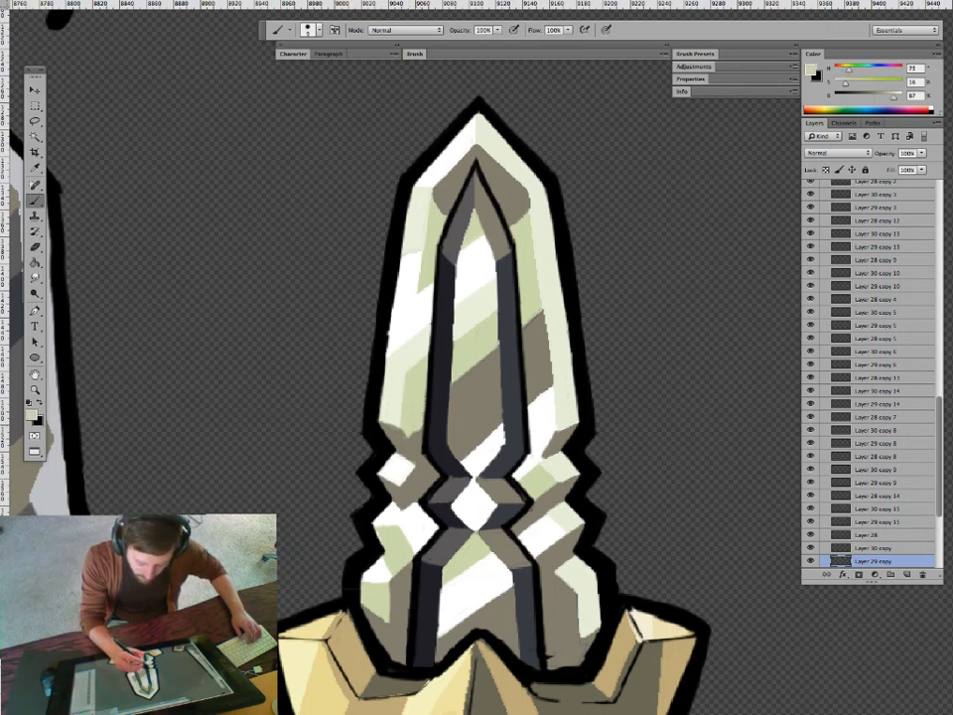
left_click(418, 434, "alt")
left_click_drag(407, 437, 423, 424)
Split the white facet beside the lower left notch with a diagonal pale green band.
key("z")
key("b")
left_click(387, 519, "alt")
left_click_drag(380, 527, 399, 530)
left_click(398, 546, "alt")
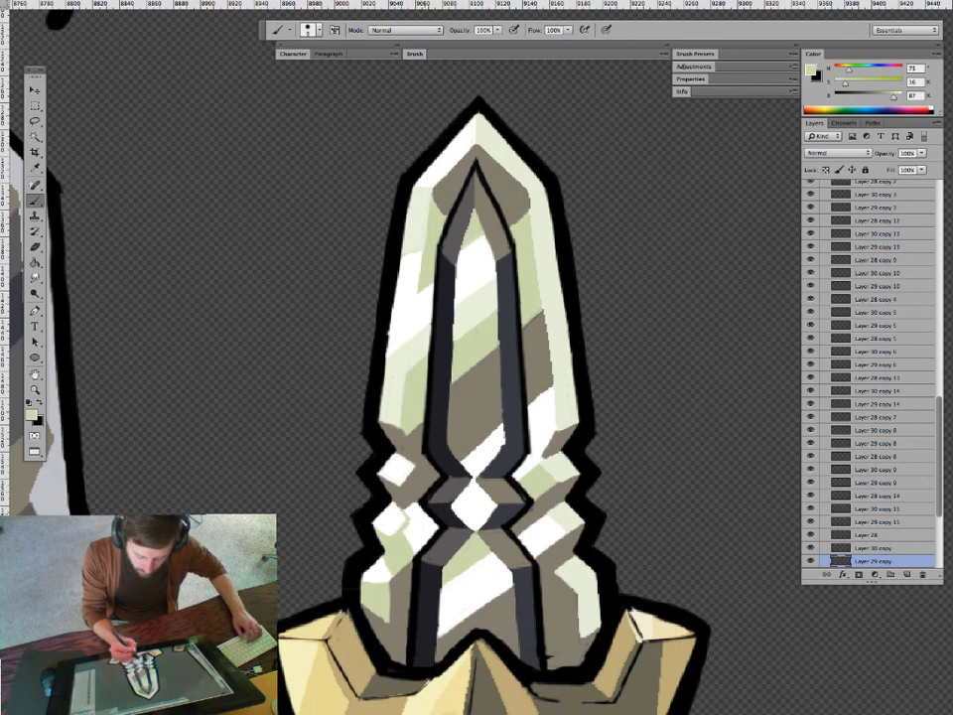
Try filling the inner white section beside the lower left notch with pale green, and undo the fill.
key("g")
left_click(418, 529)
key("z")
mouse_move(475, 534)
left_mouse_down()
mouse_move(422, 535)
mouse_move(477, 534)
left_mouse_up()
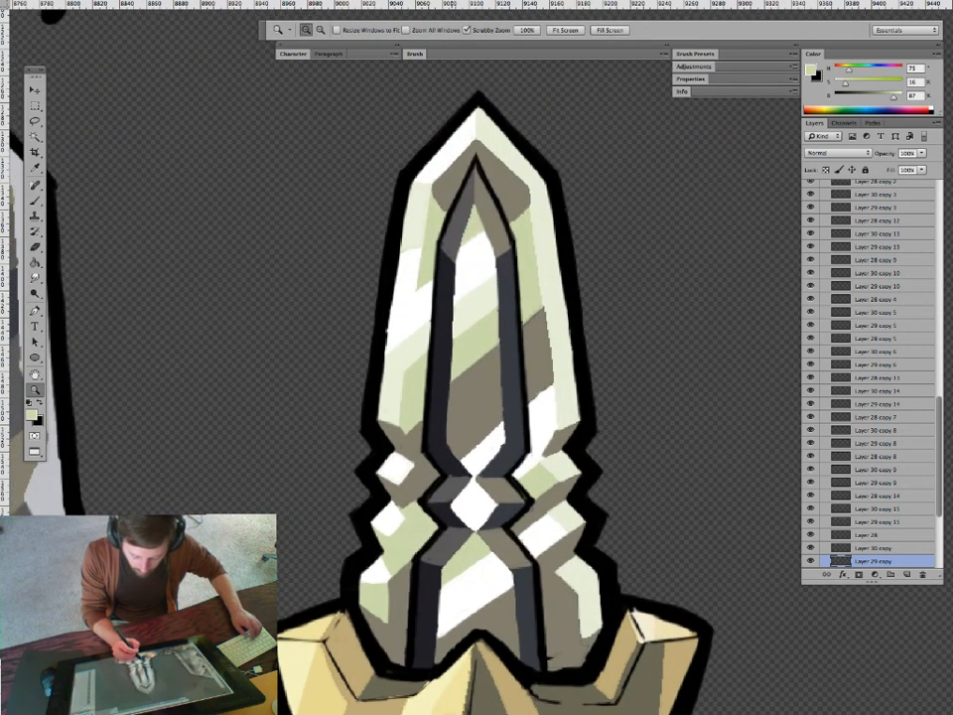
key("ctrl+z")
Touch up the outer edge of the white highlight on the blade's lowest left facet, just above the crossguard.
key("b")
key("g")
key("b")
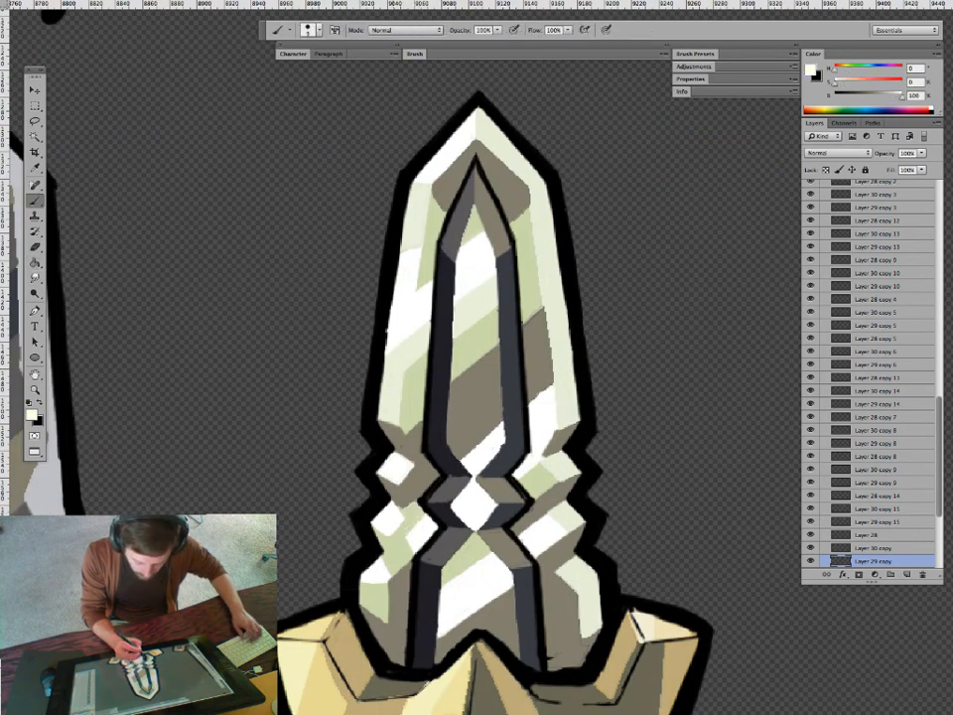
left_click_drag(367, 591, 378, 584)
left_click(380, 599, "alt")
Review the five-sword set at overview scale beside the other metal blocks, with the interface panels hidden.
key("z")
left_click_drag(618, 523, 546, 526)
left_click_drag(636, 559, 522, 543)
left_click_drag(596, 556, 524, 481)
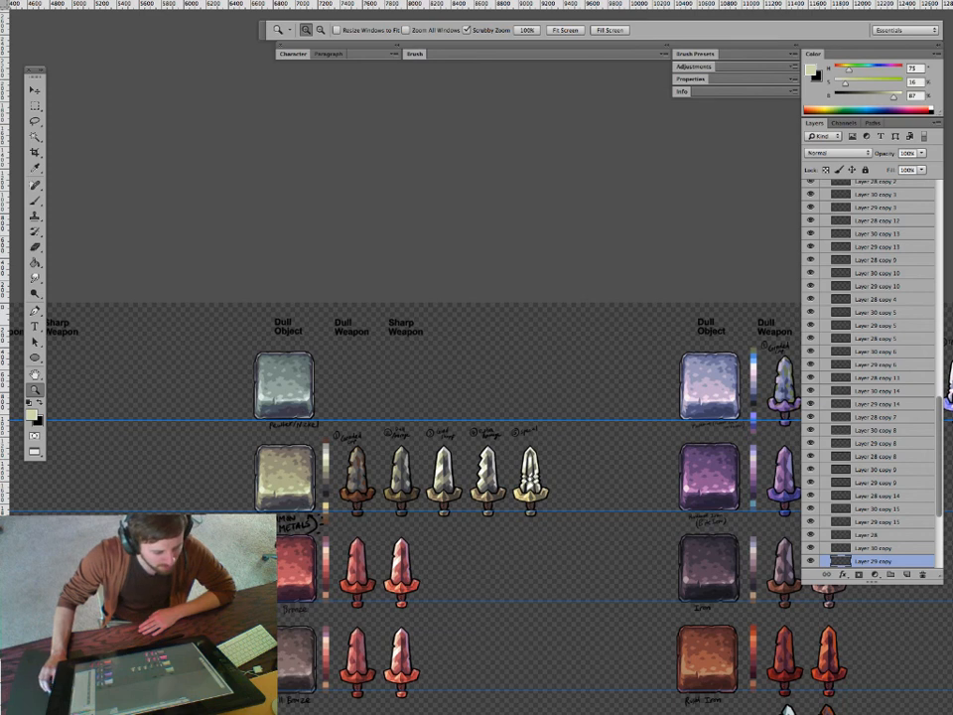
key("Tab")
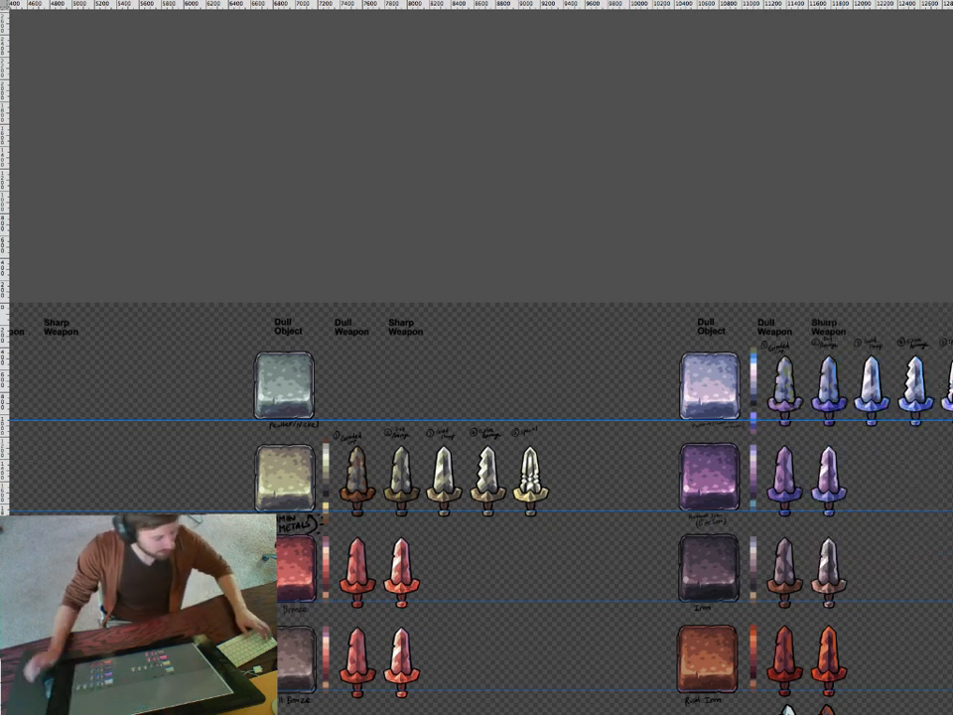